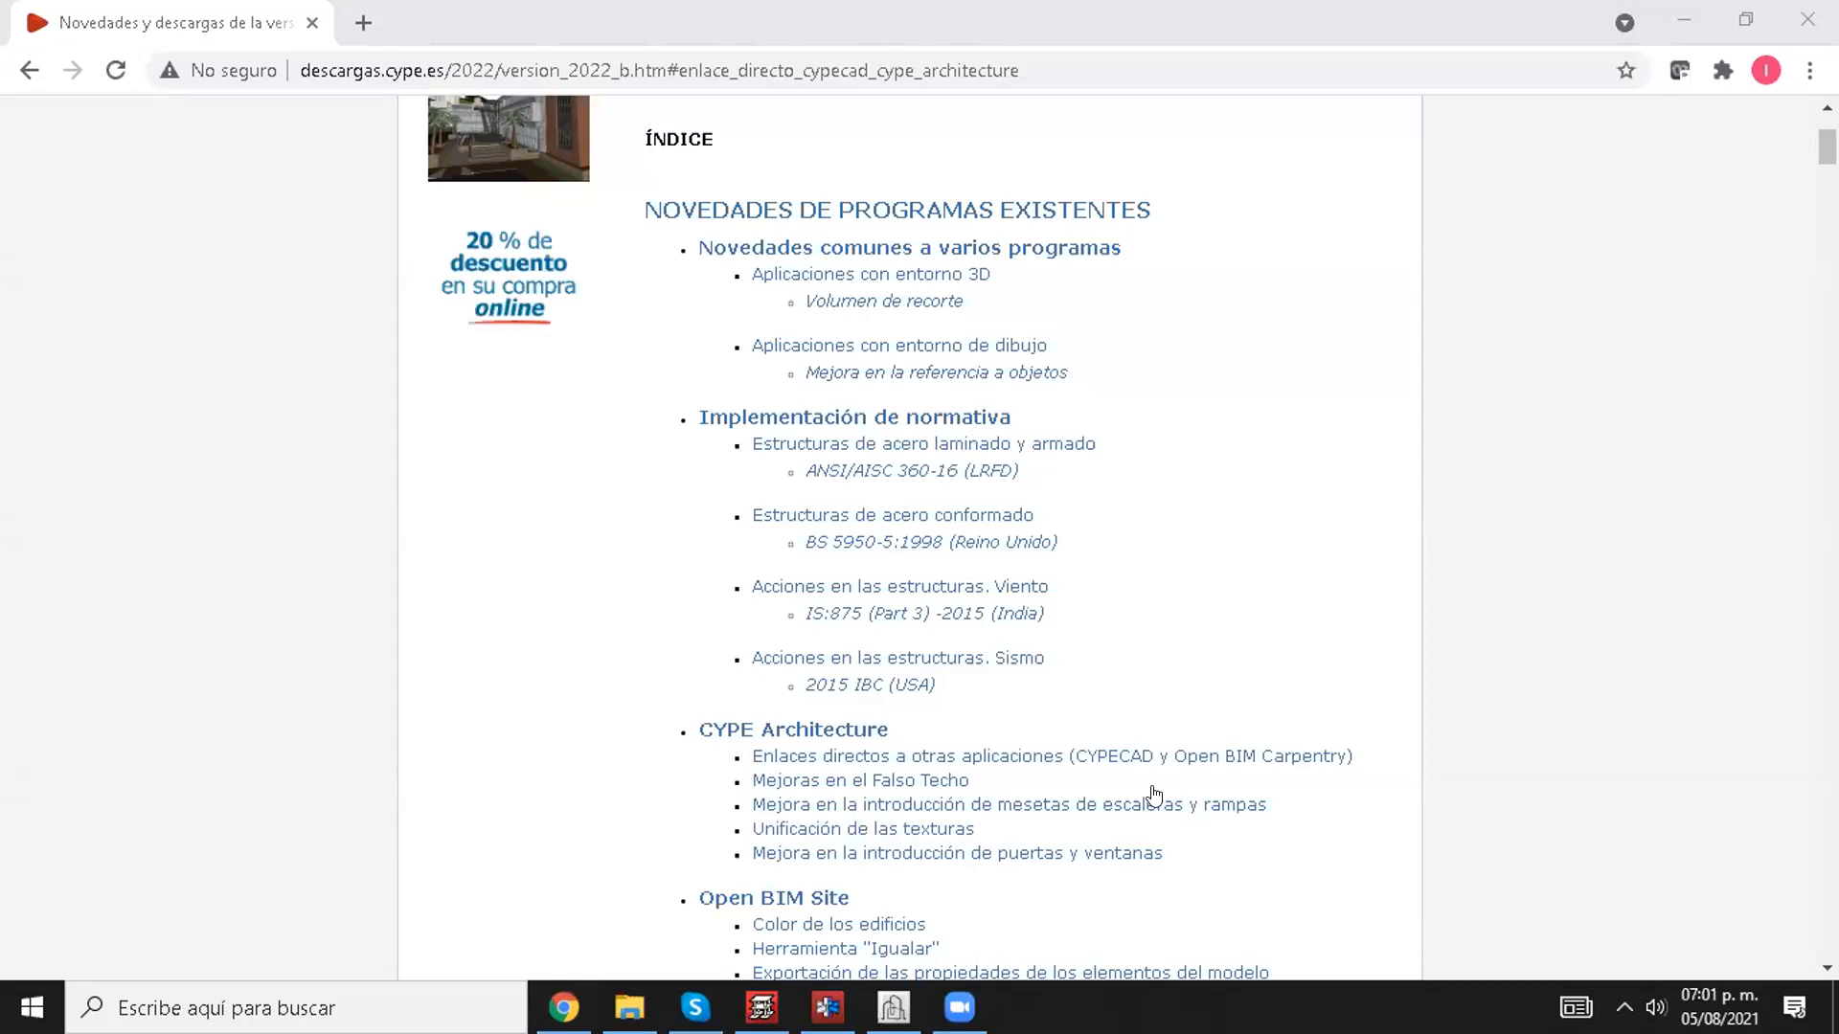
Step: Switch to CYPECAD, cancel the open wall definition, and examine the rolled and built-up profile options for a metal beam
left_click(761, 1007)
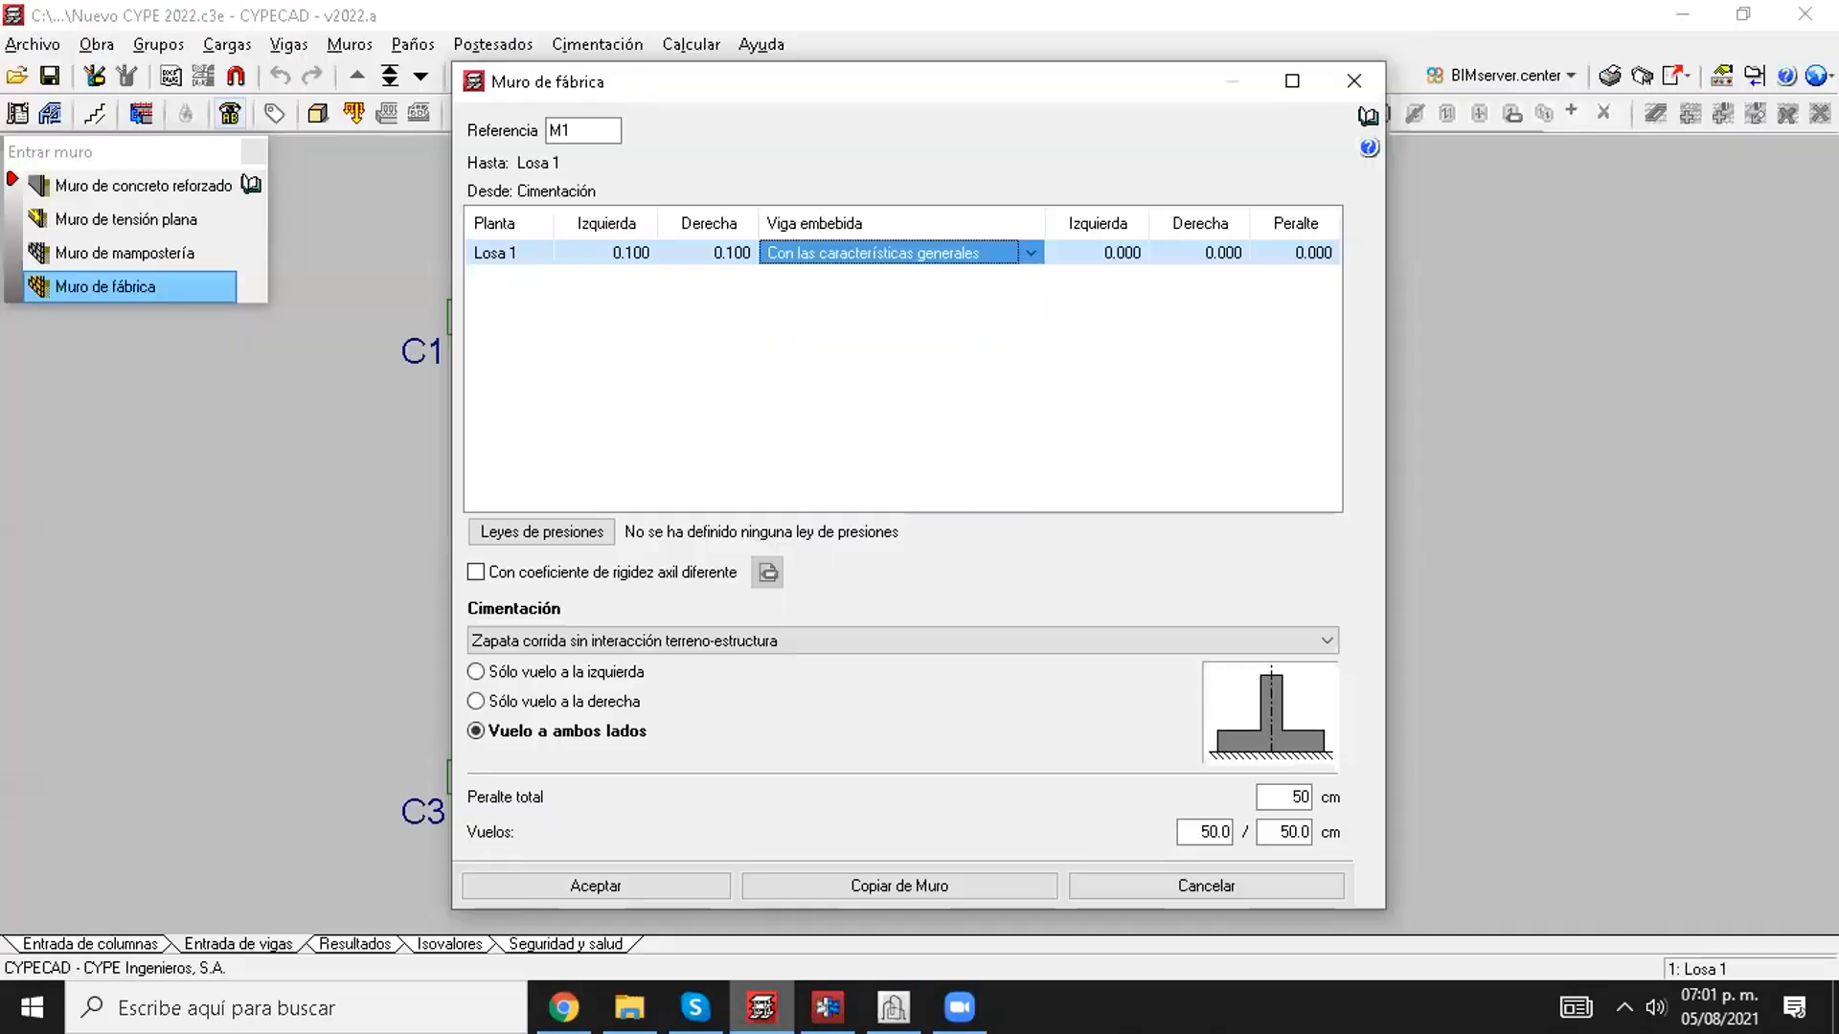
left_click(1261, 877)
left_click(292, 45)
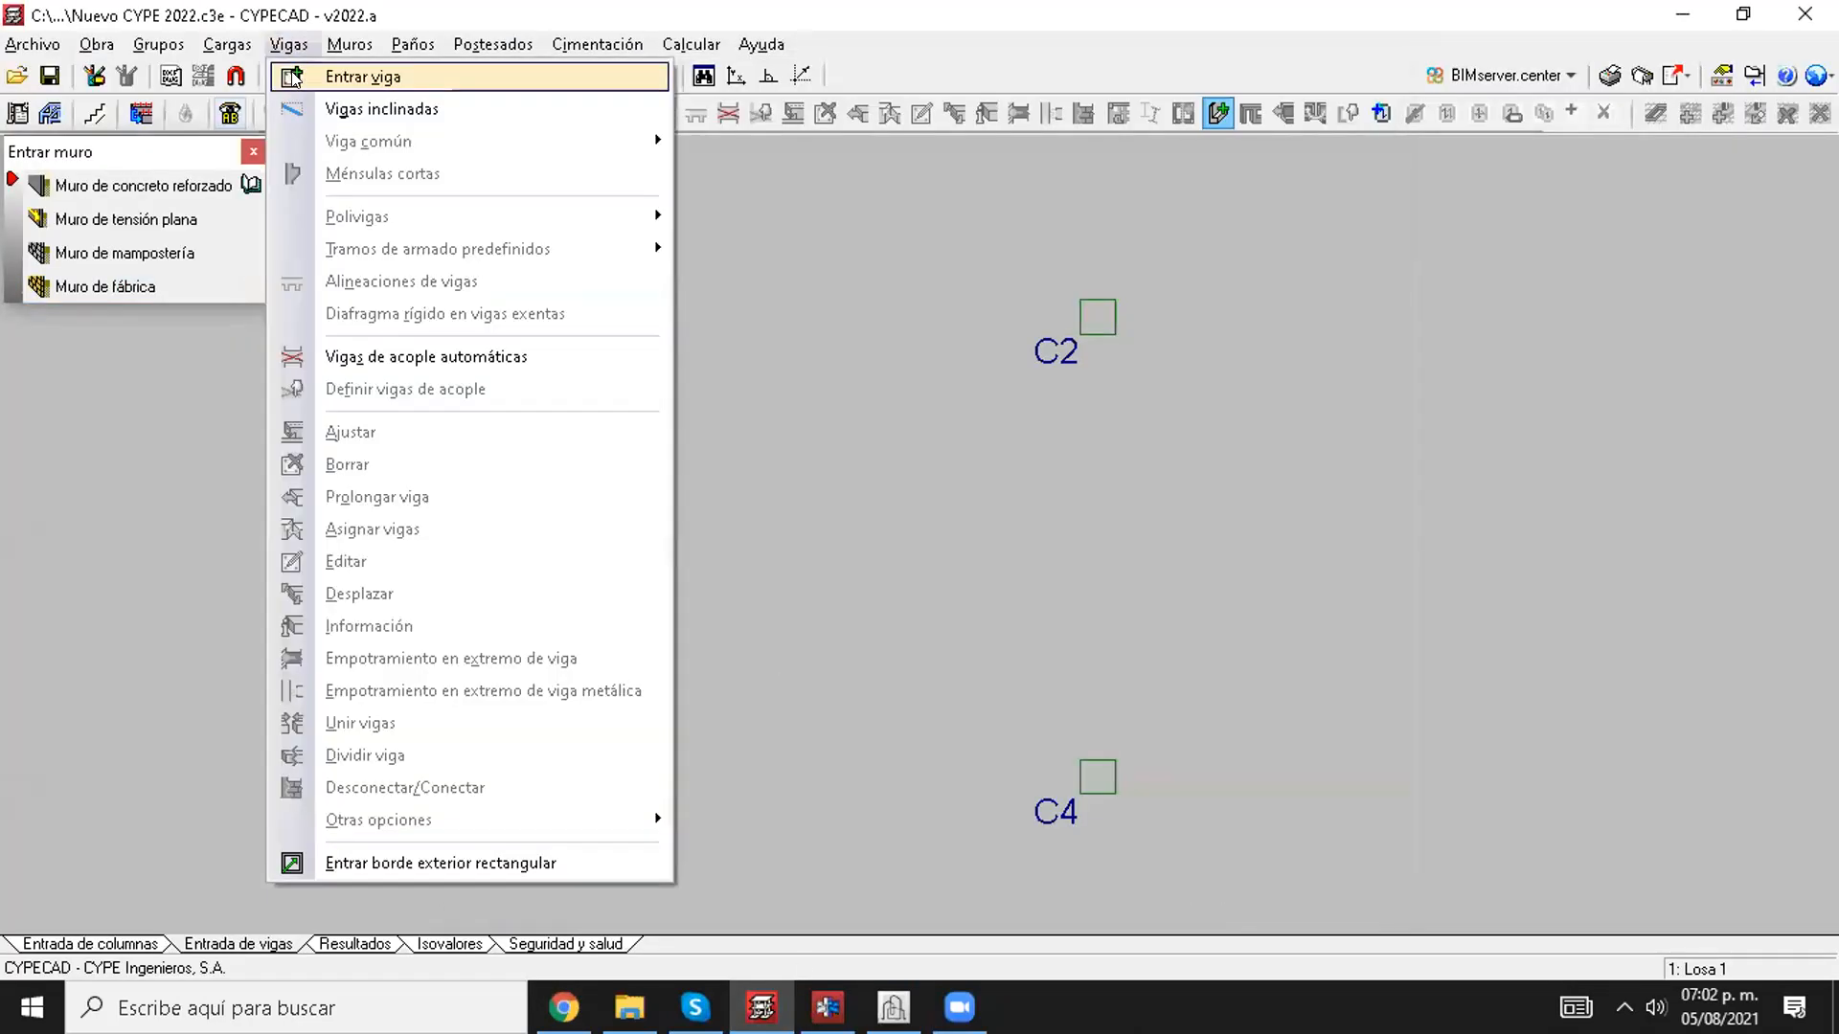
left_click(298, 73)
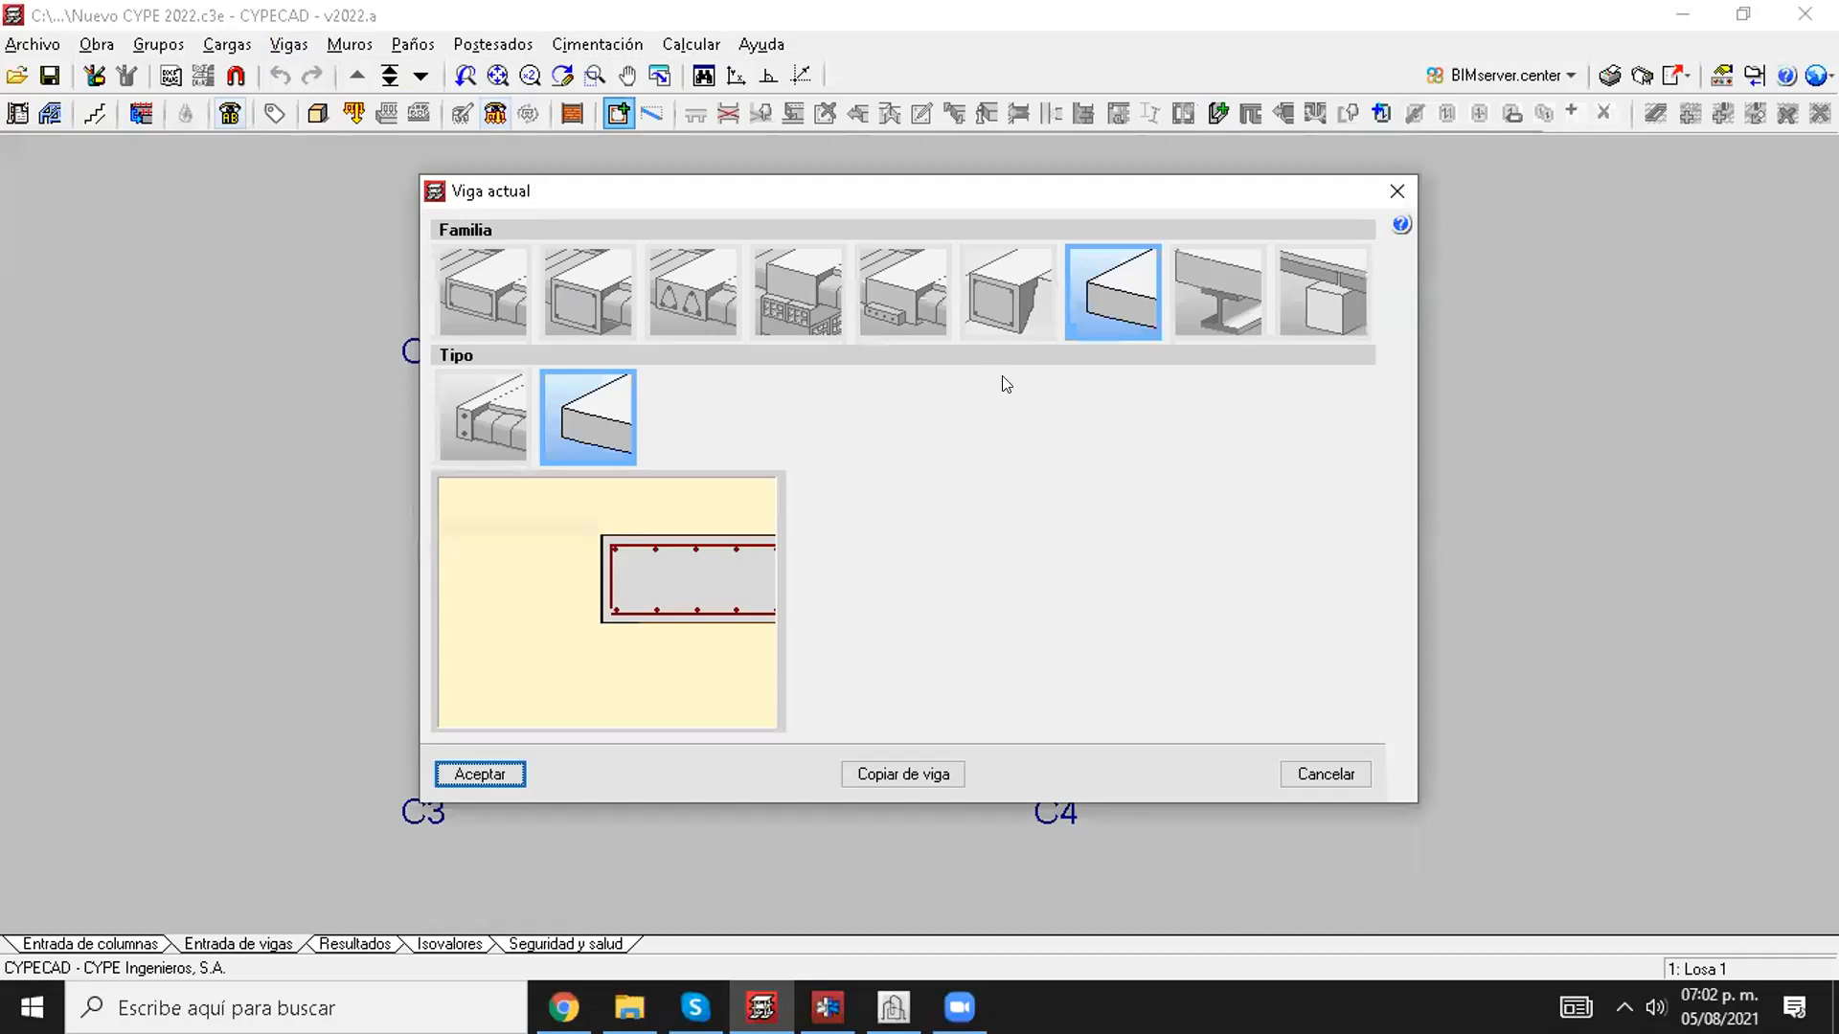
left_click(1204, 299)
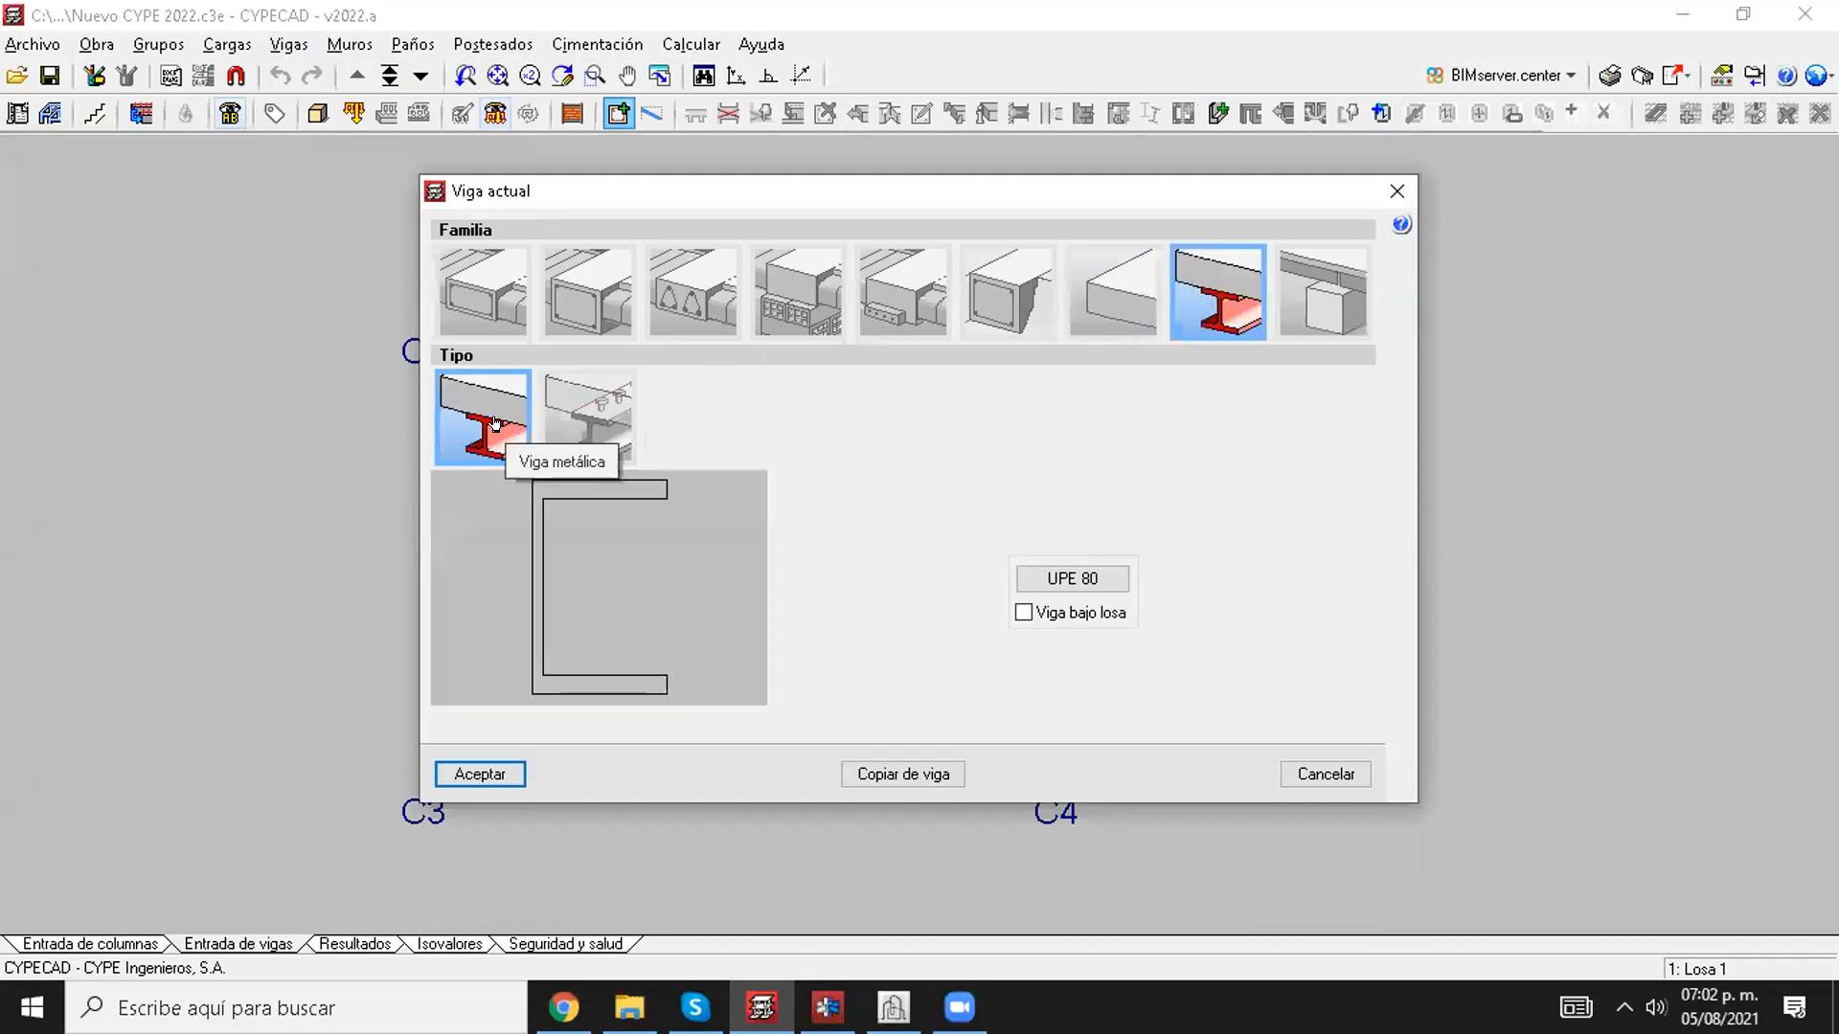
left_click(1043, 578)
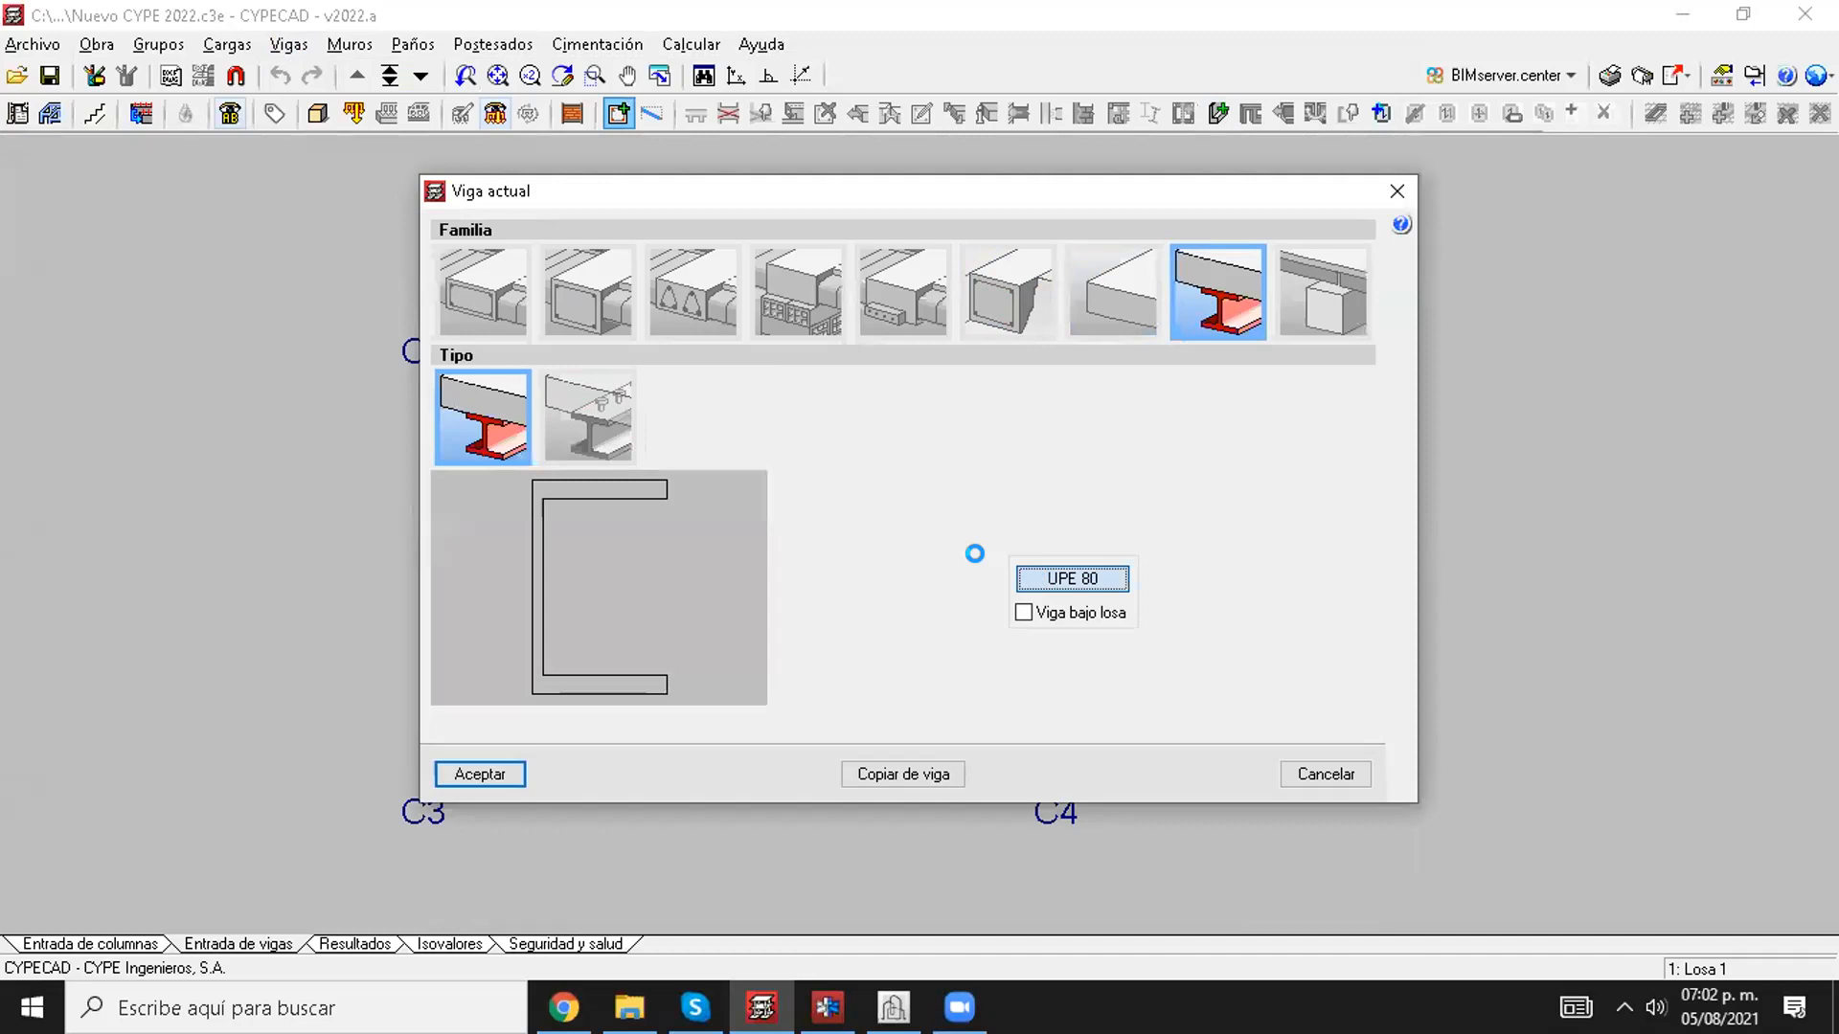
left_click(402, 377)
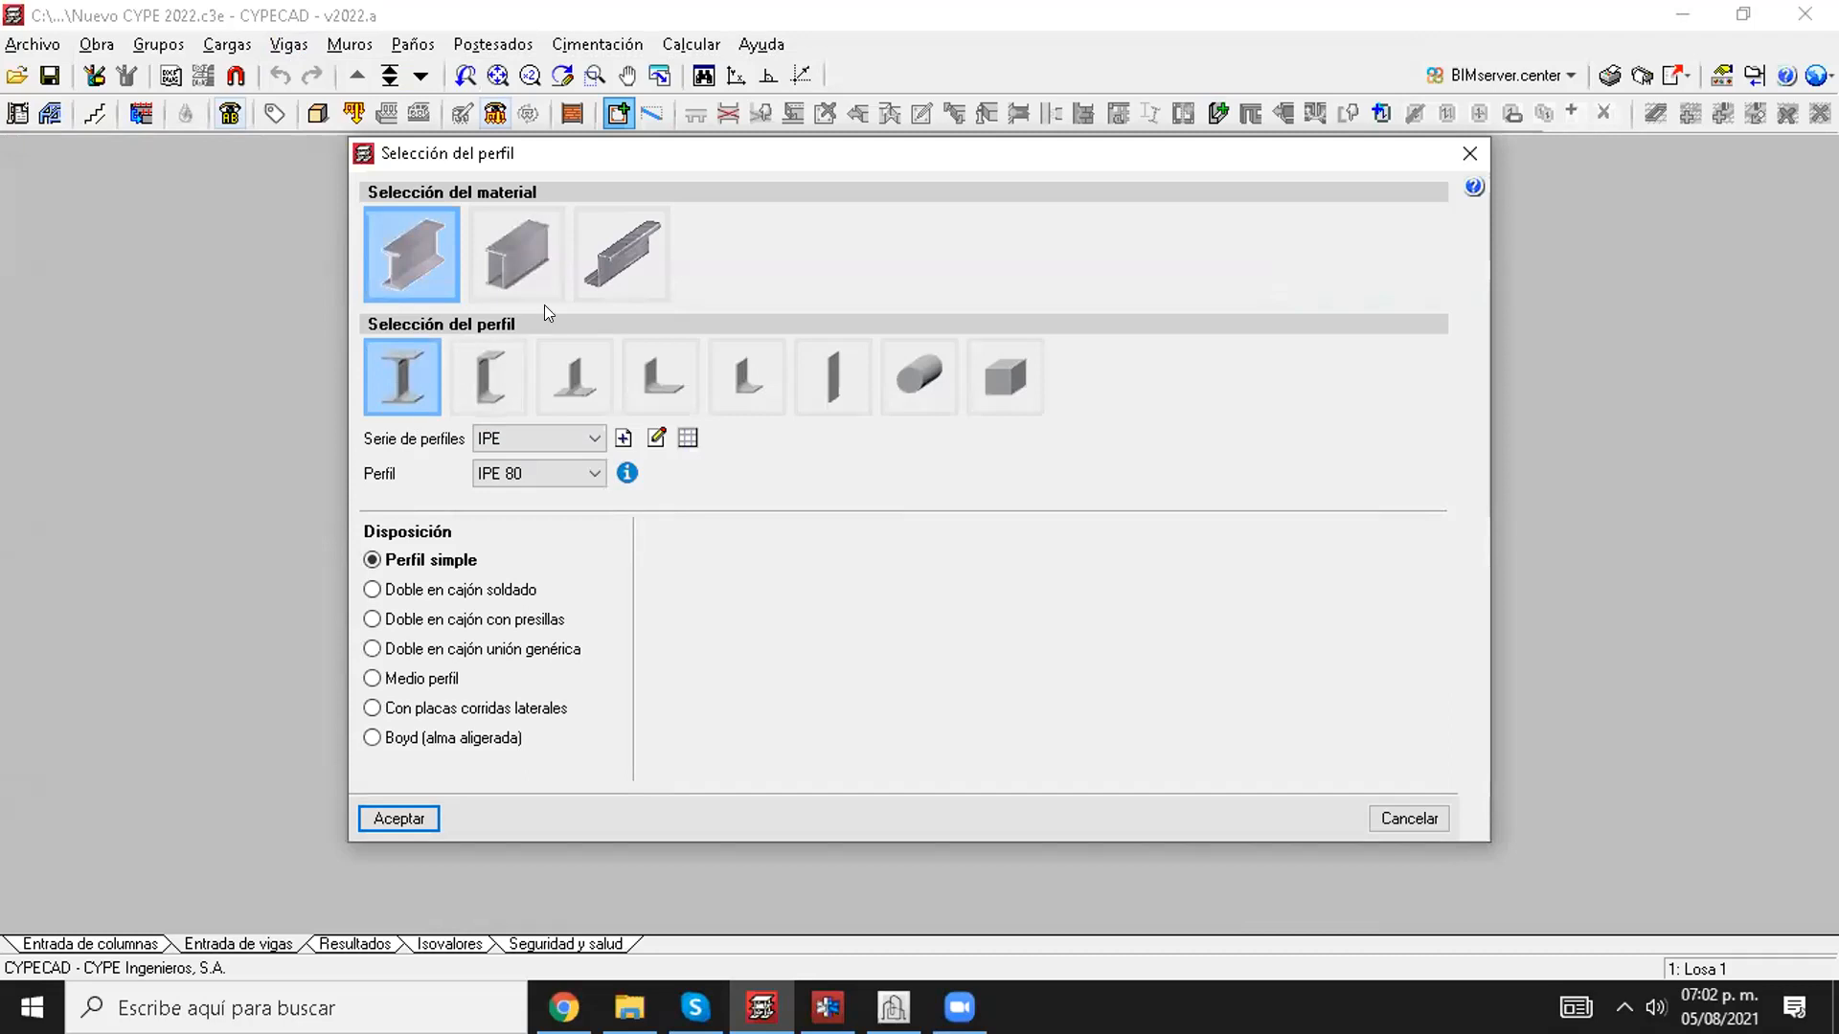
left_click(517, 275)
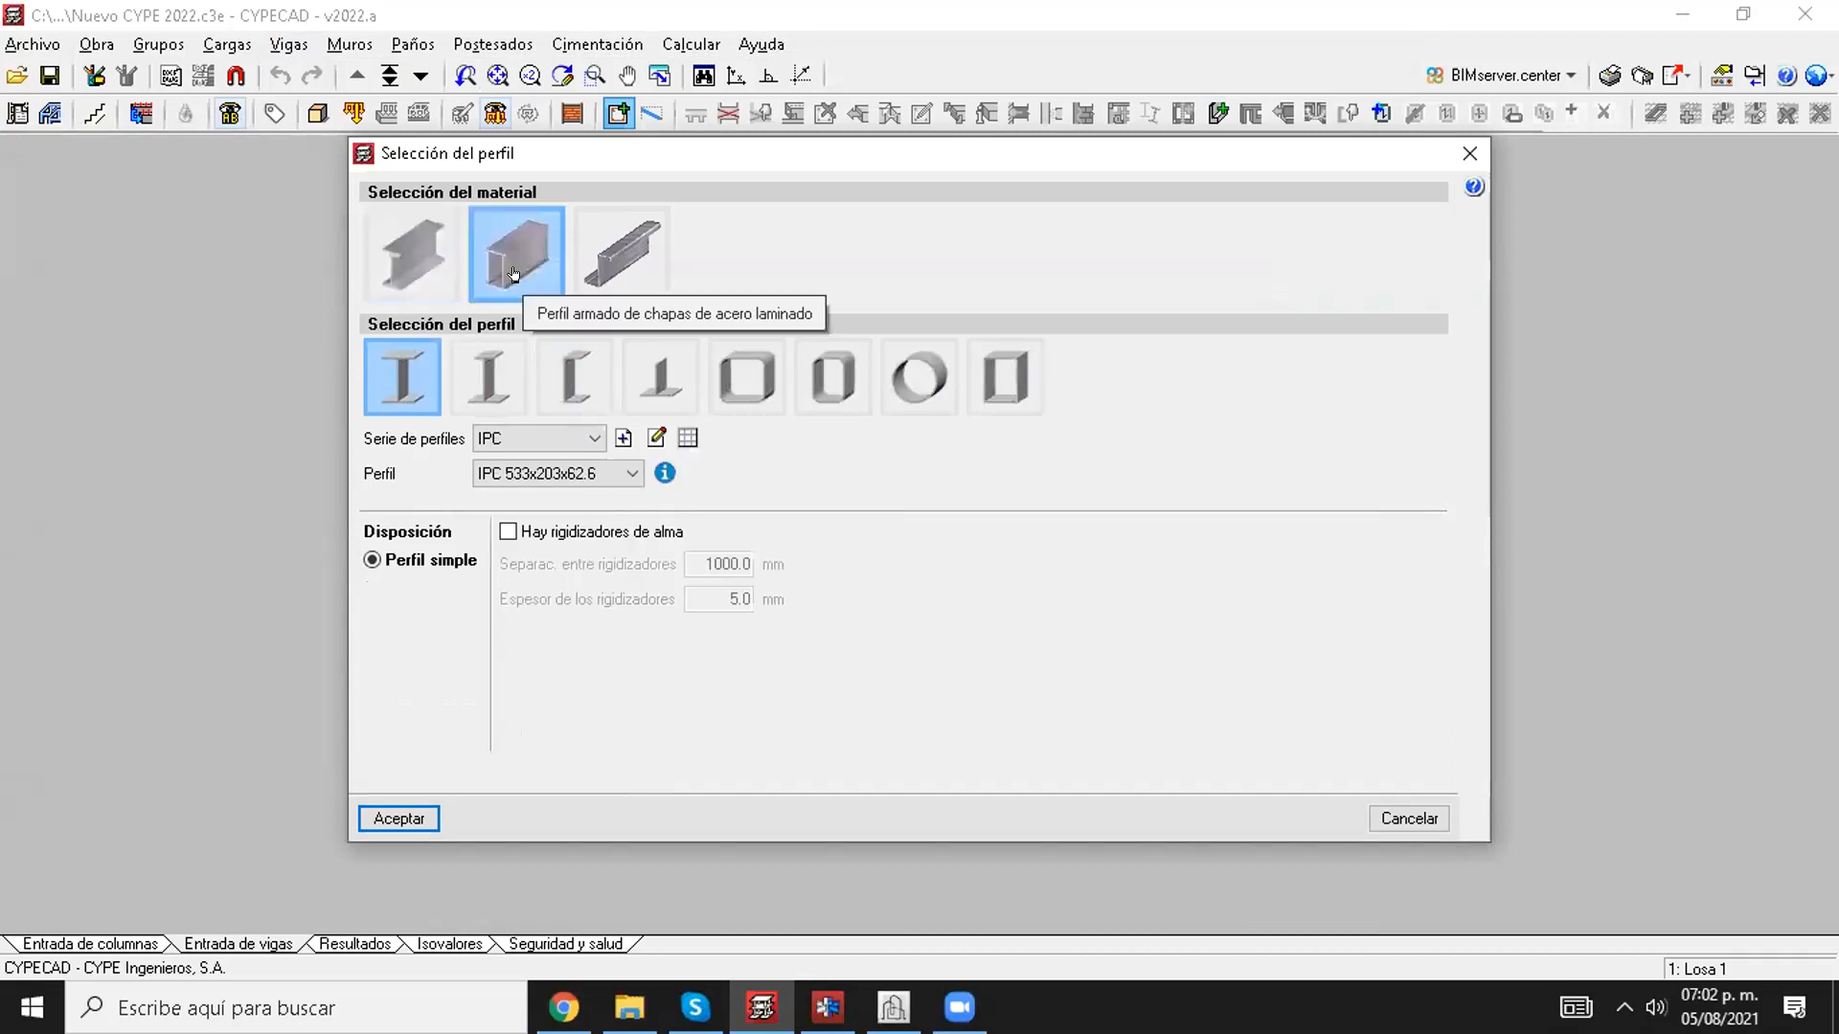
left_click(1459, 146)
left_click(1397, 191)
Step: Examine the rolled steel and cold-formed steel design codes available in the project's general data, leaving the selection without changes
left_click(98, 45)
left_click(119, 69)
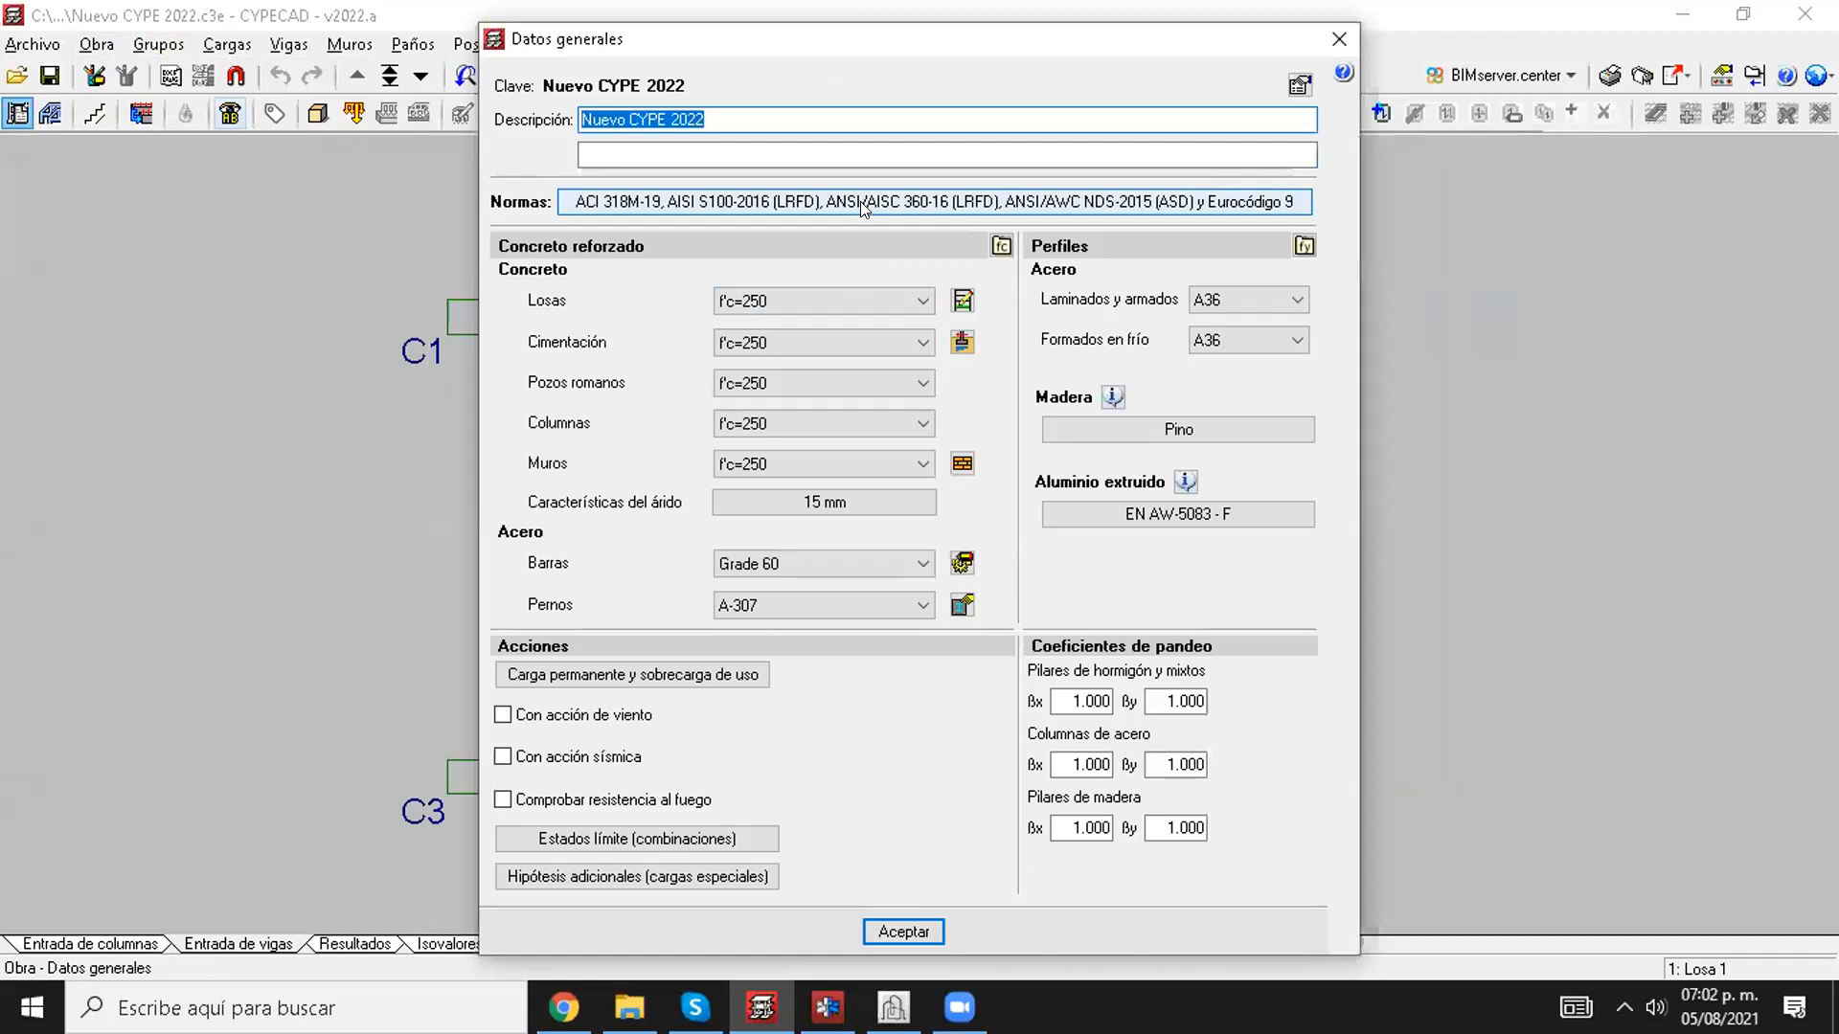
left_click(864, 203)
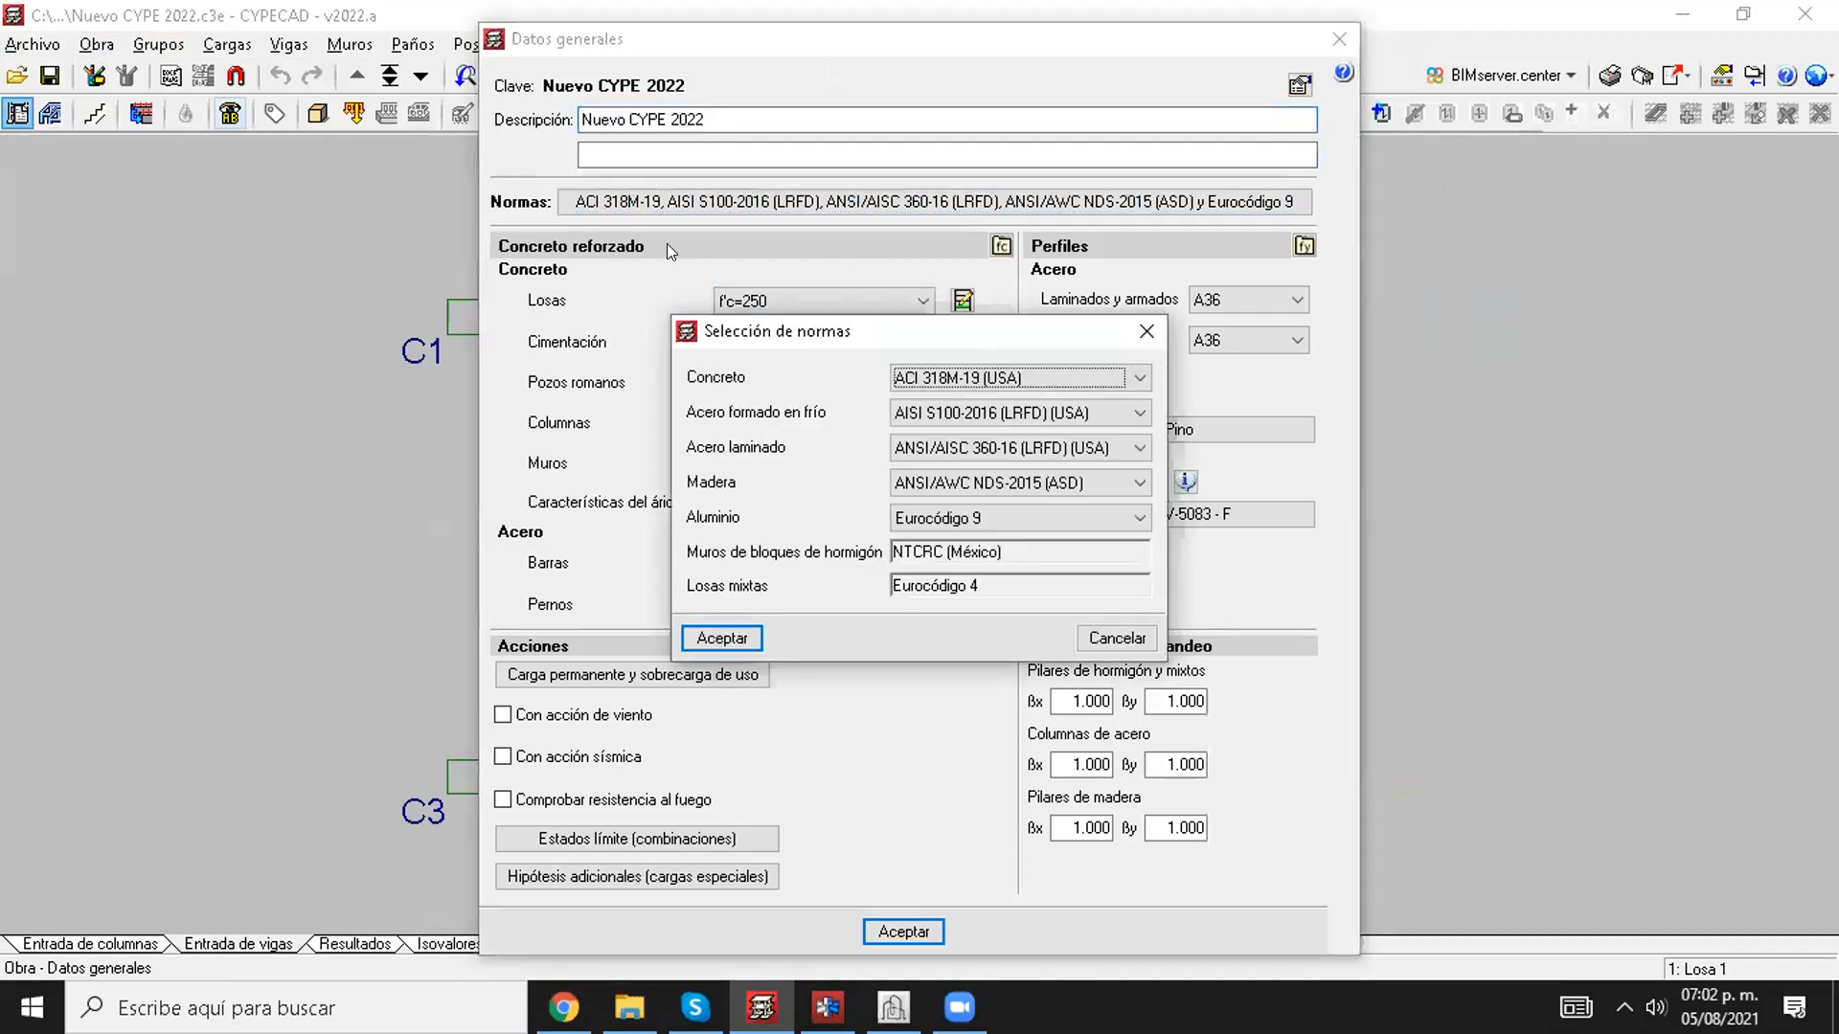
left_click(939, 447)
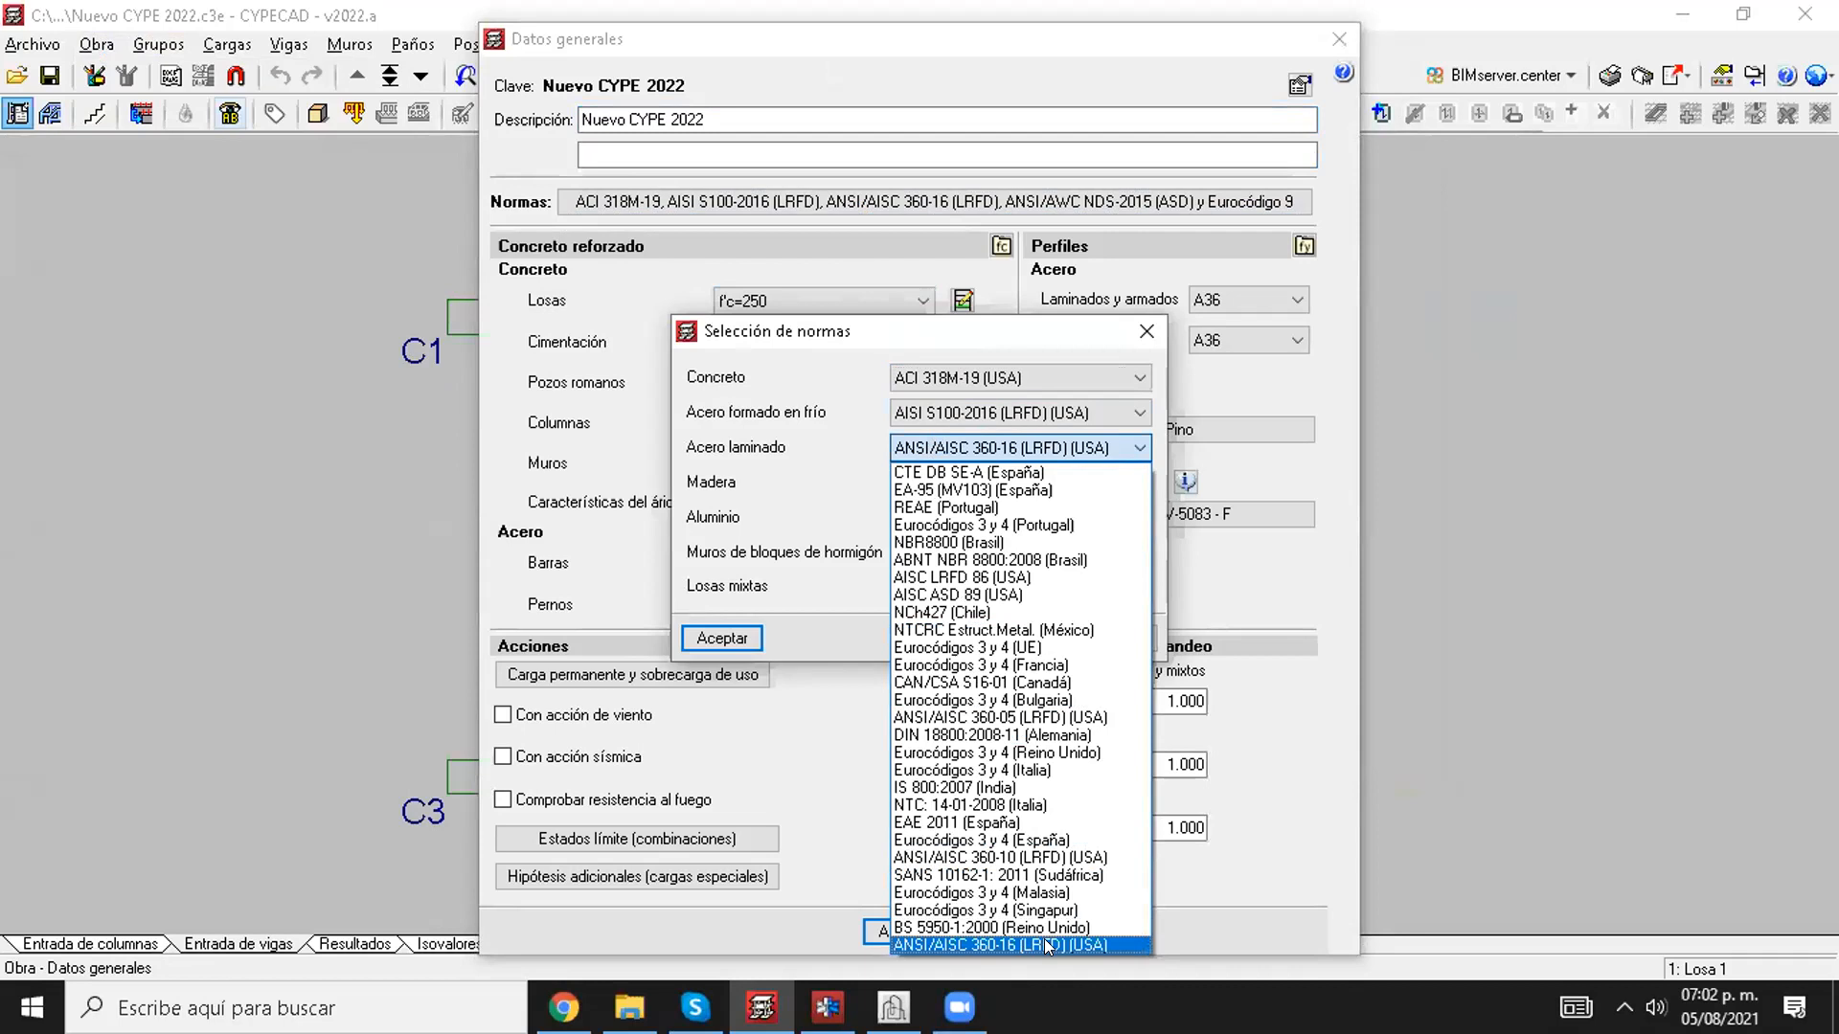
left_click(737, 463)
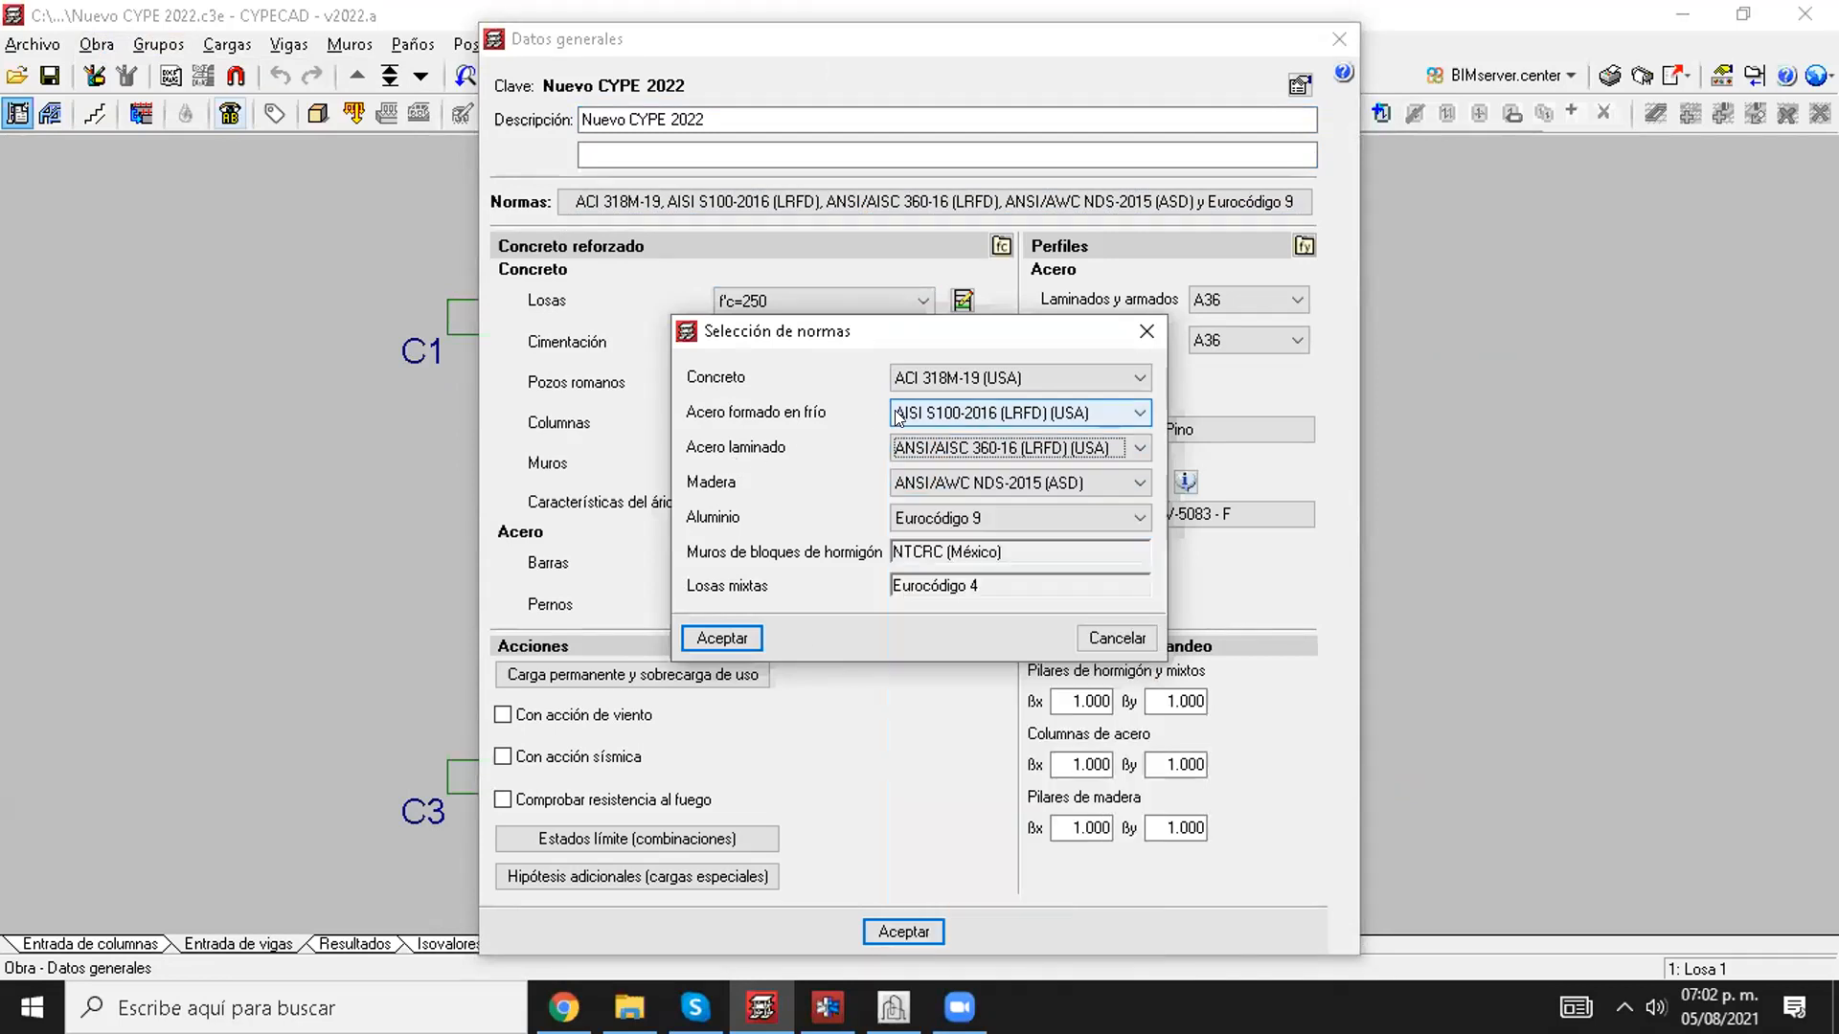
left_click(899, 414)
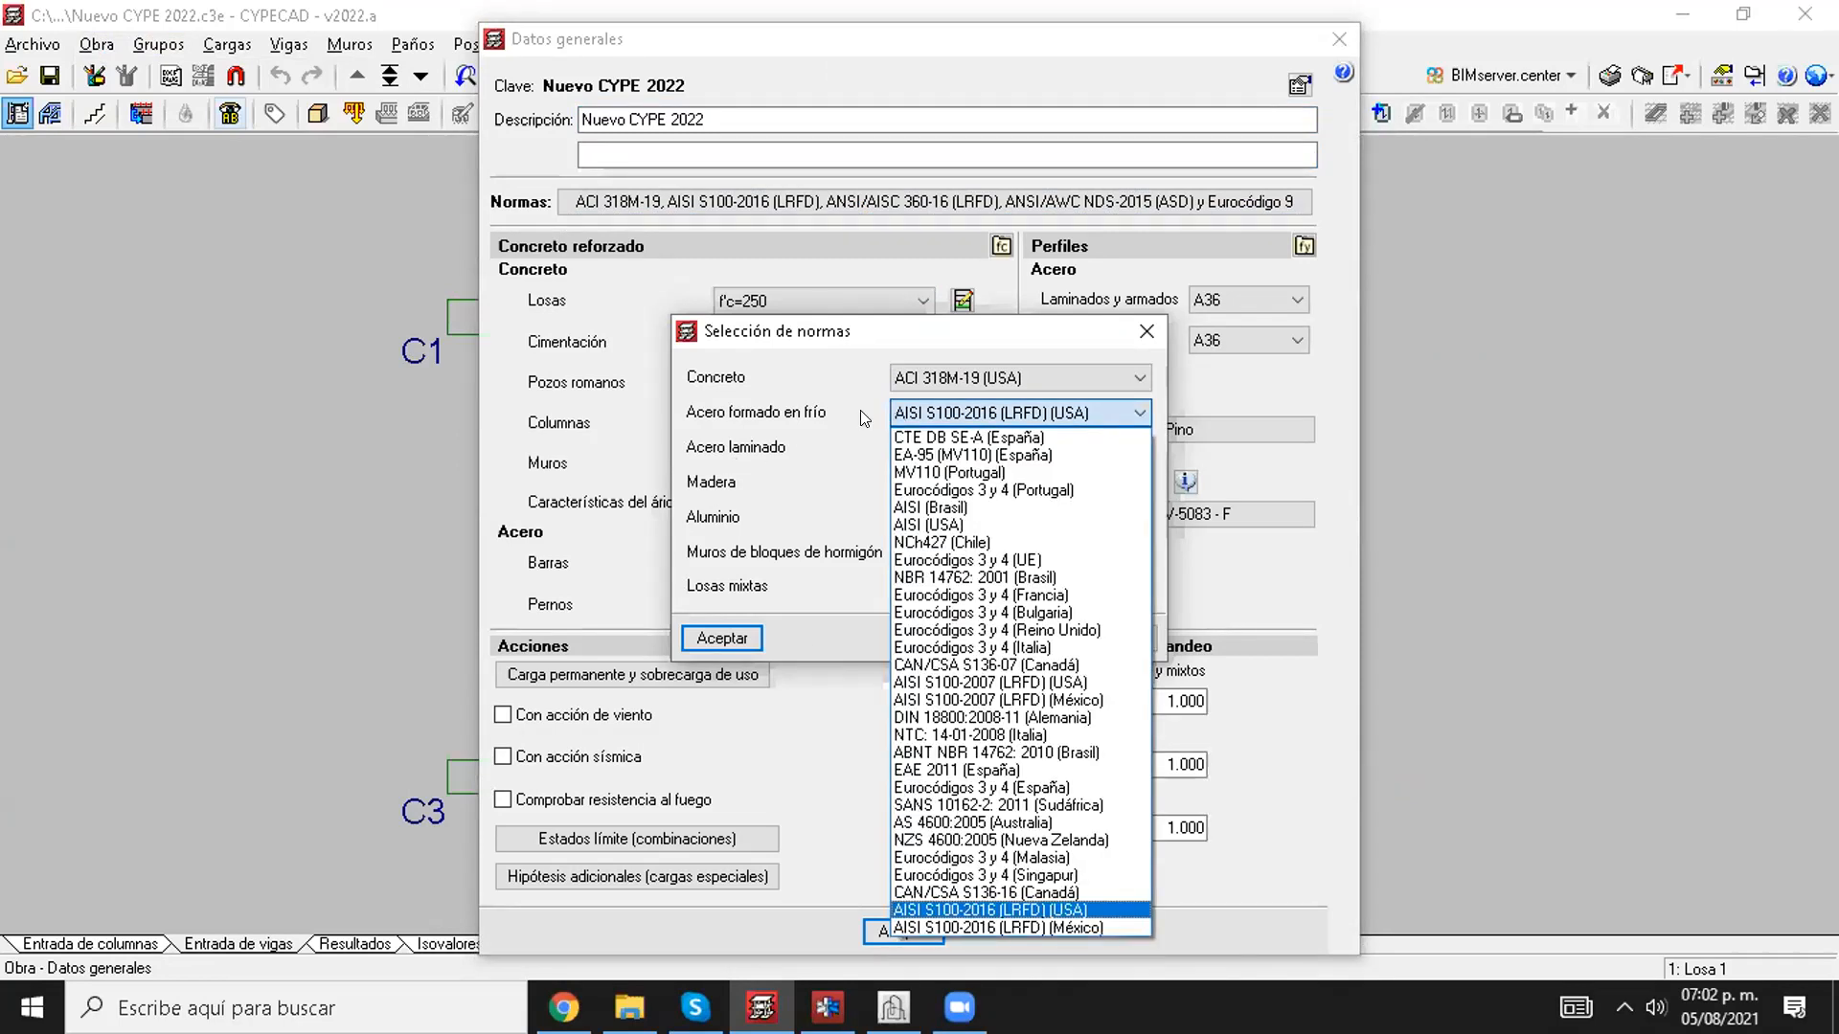
left_click(860, 410)
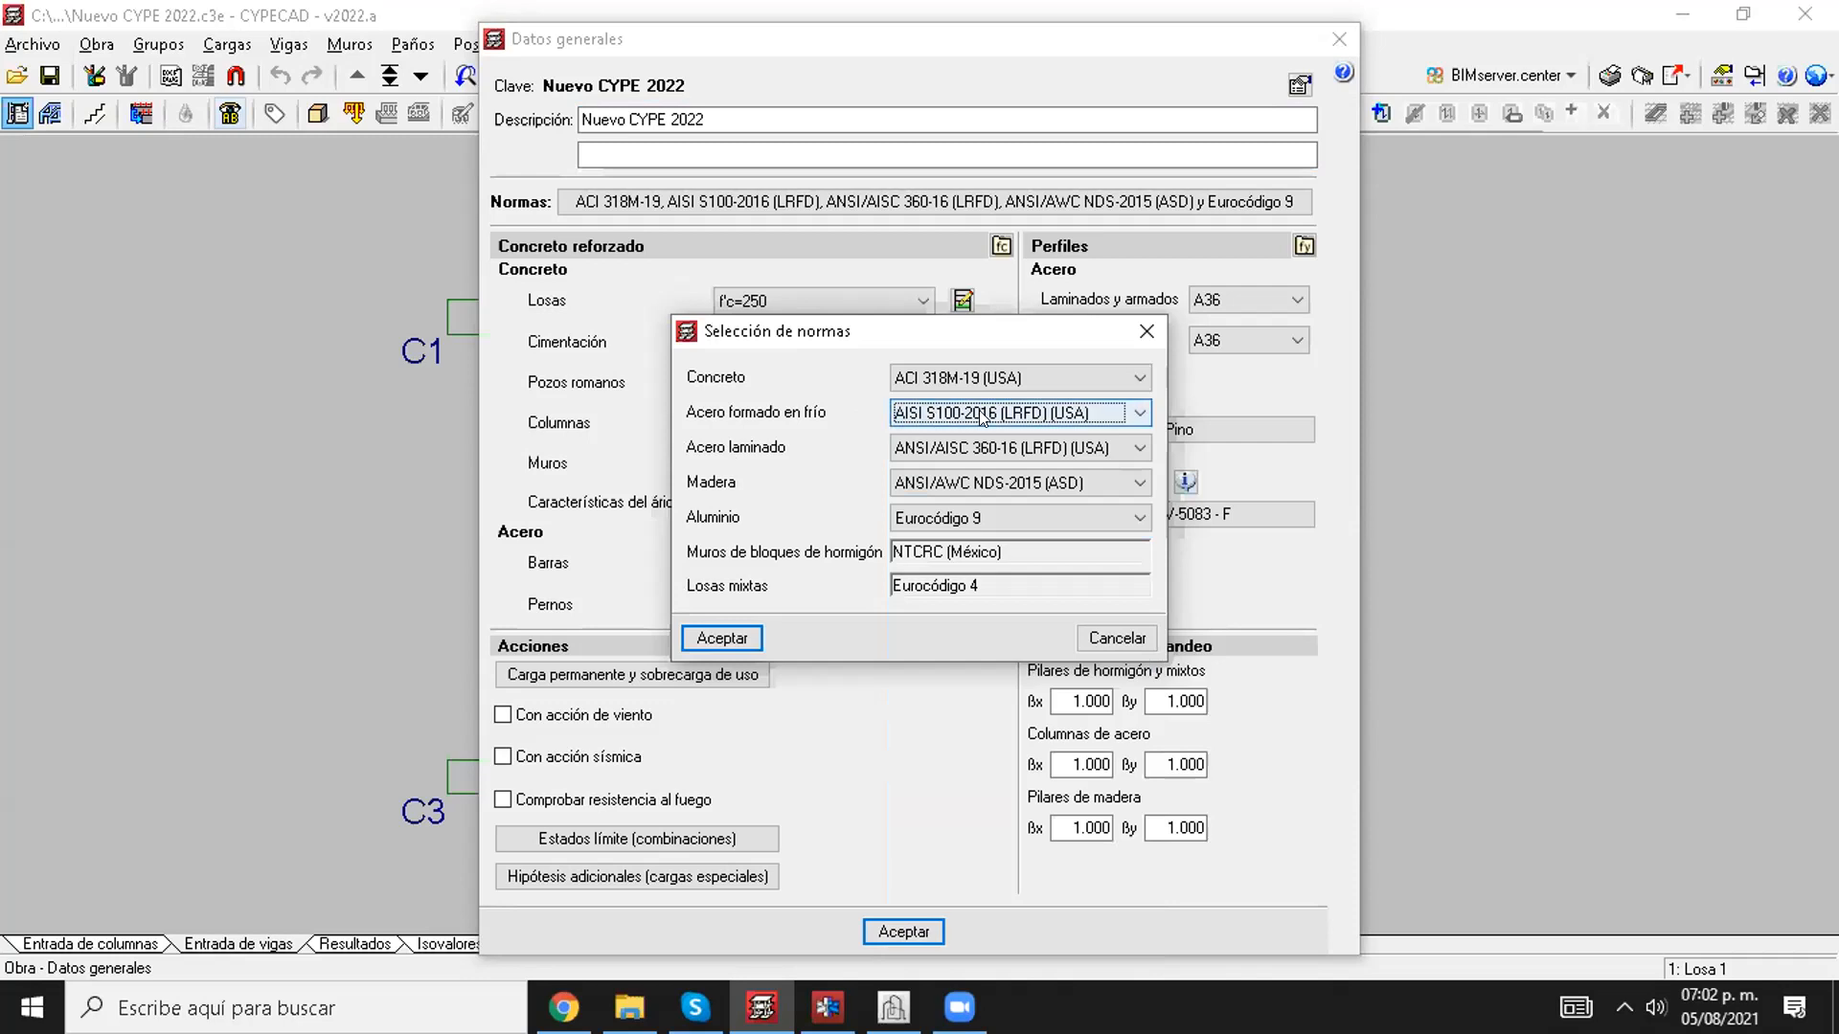
left_click(1113, 639)
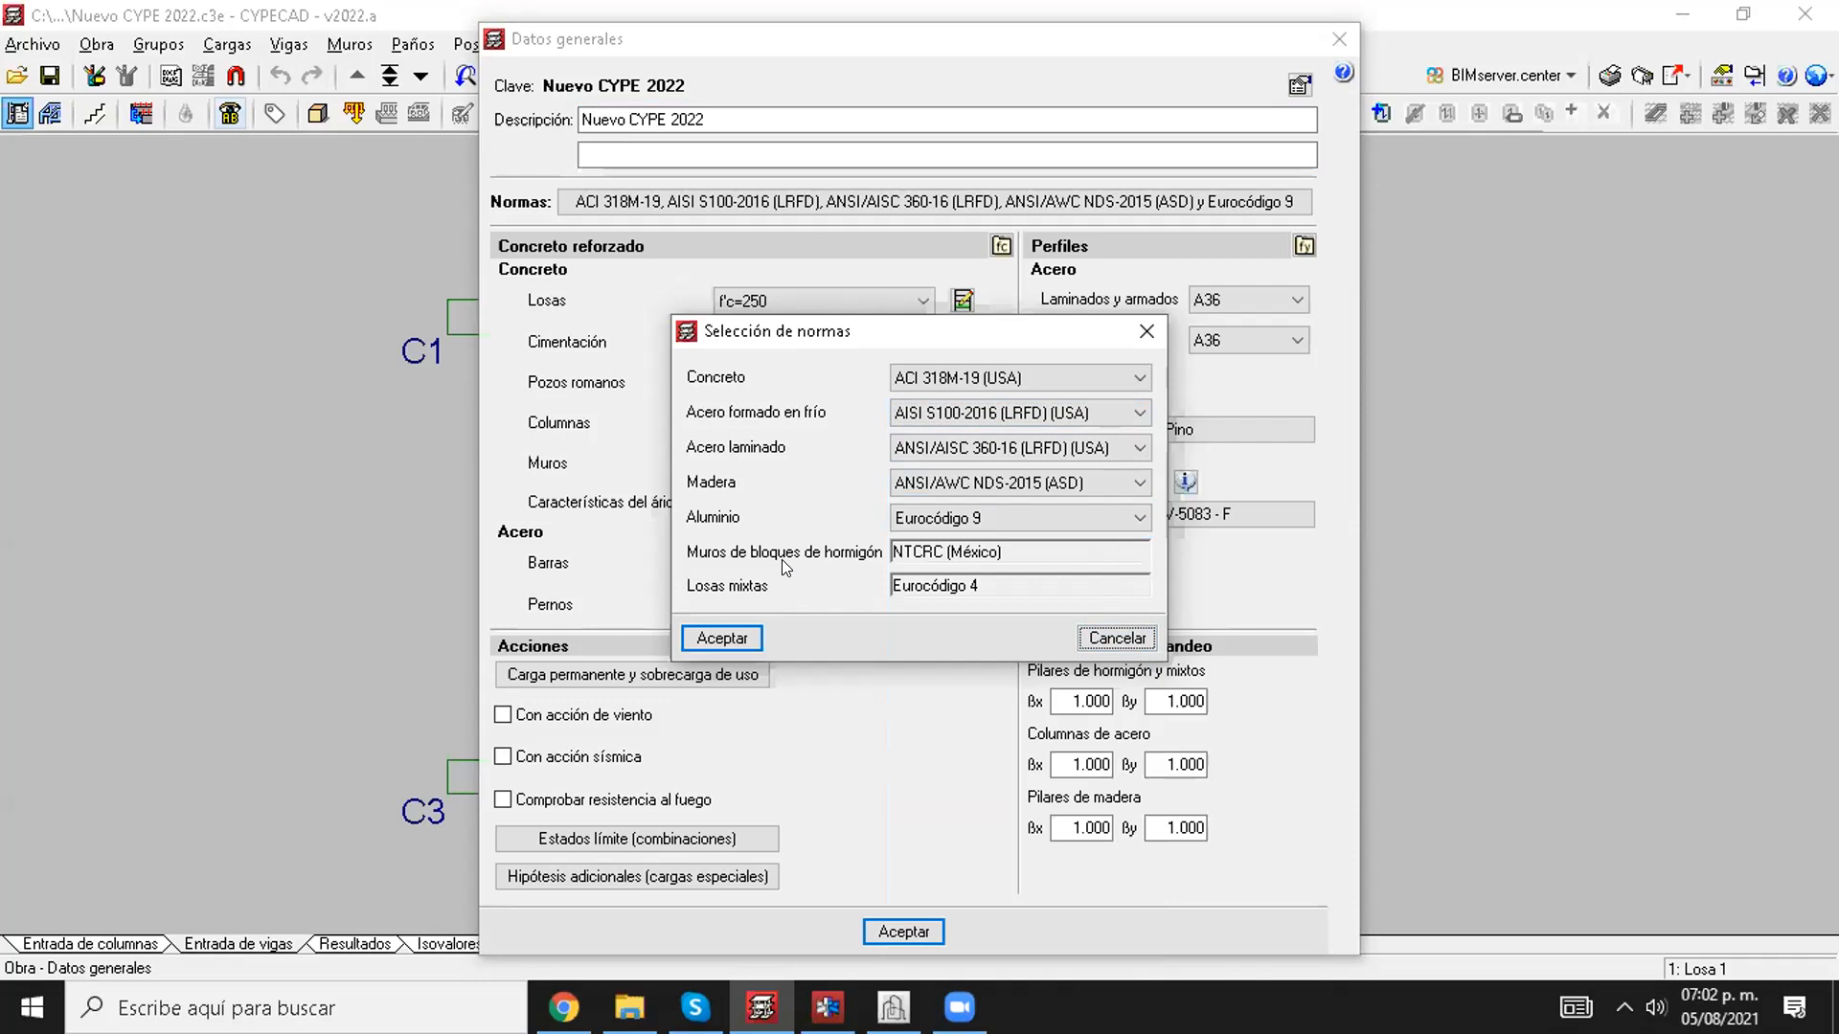
left_click(1113, 638)
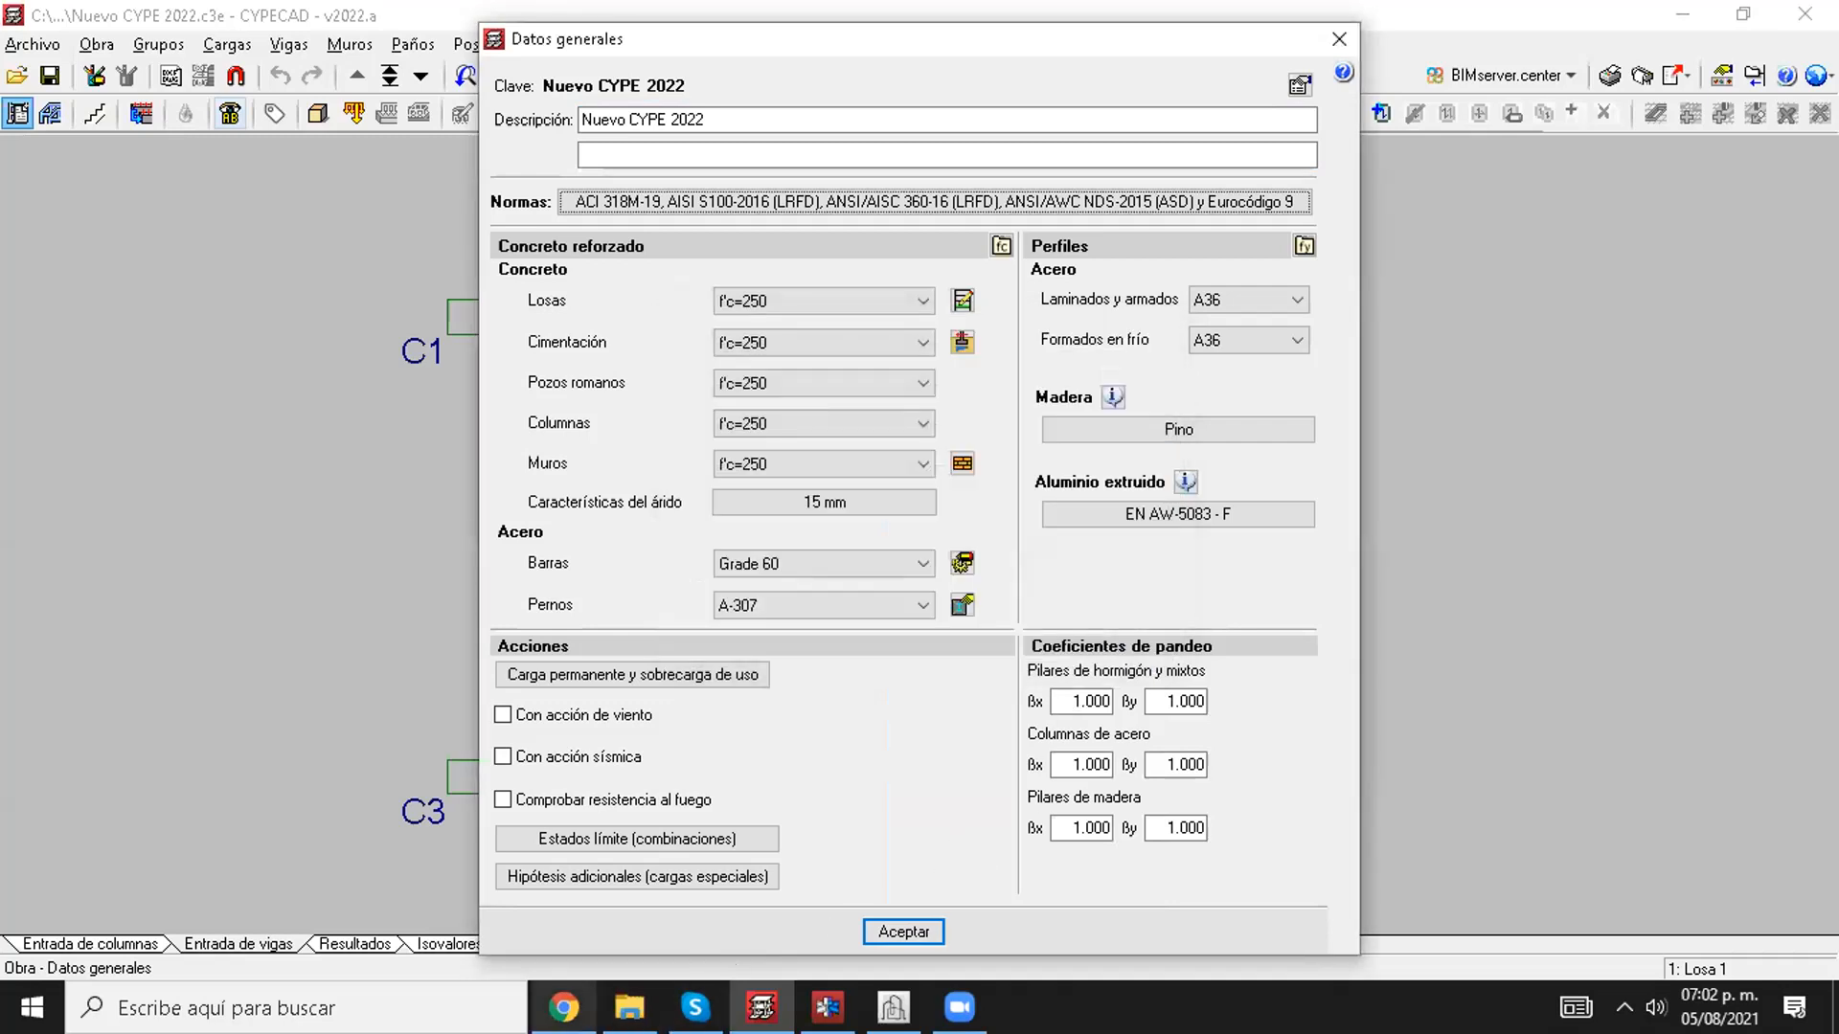
Step: Switch to the browser and examine the 2022.b release notes index for CYPE Architecture, CYPECAD and the steel connection programs
left_click(564, 1008)
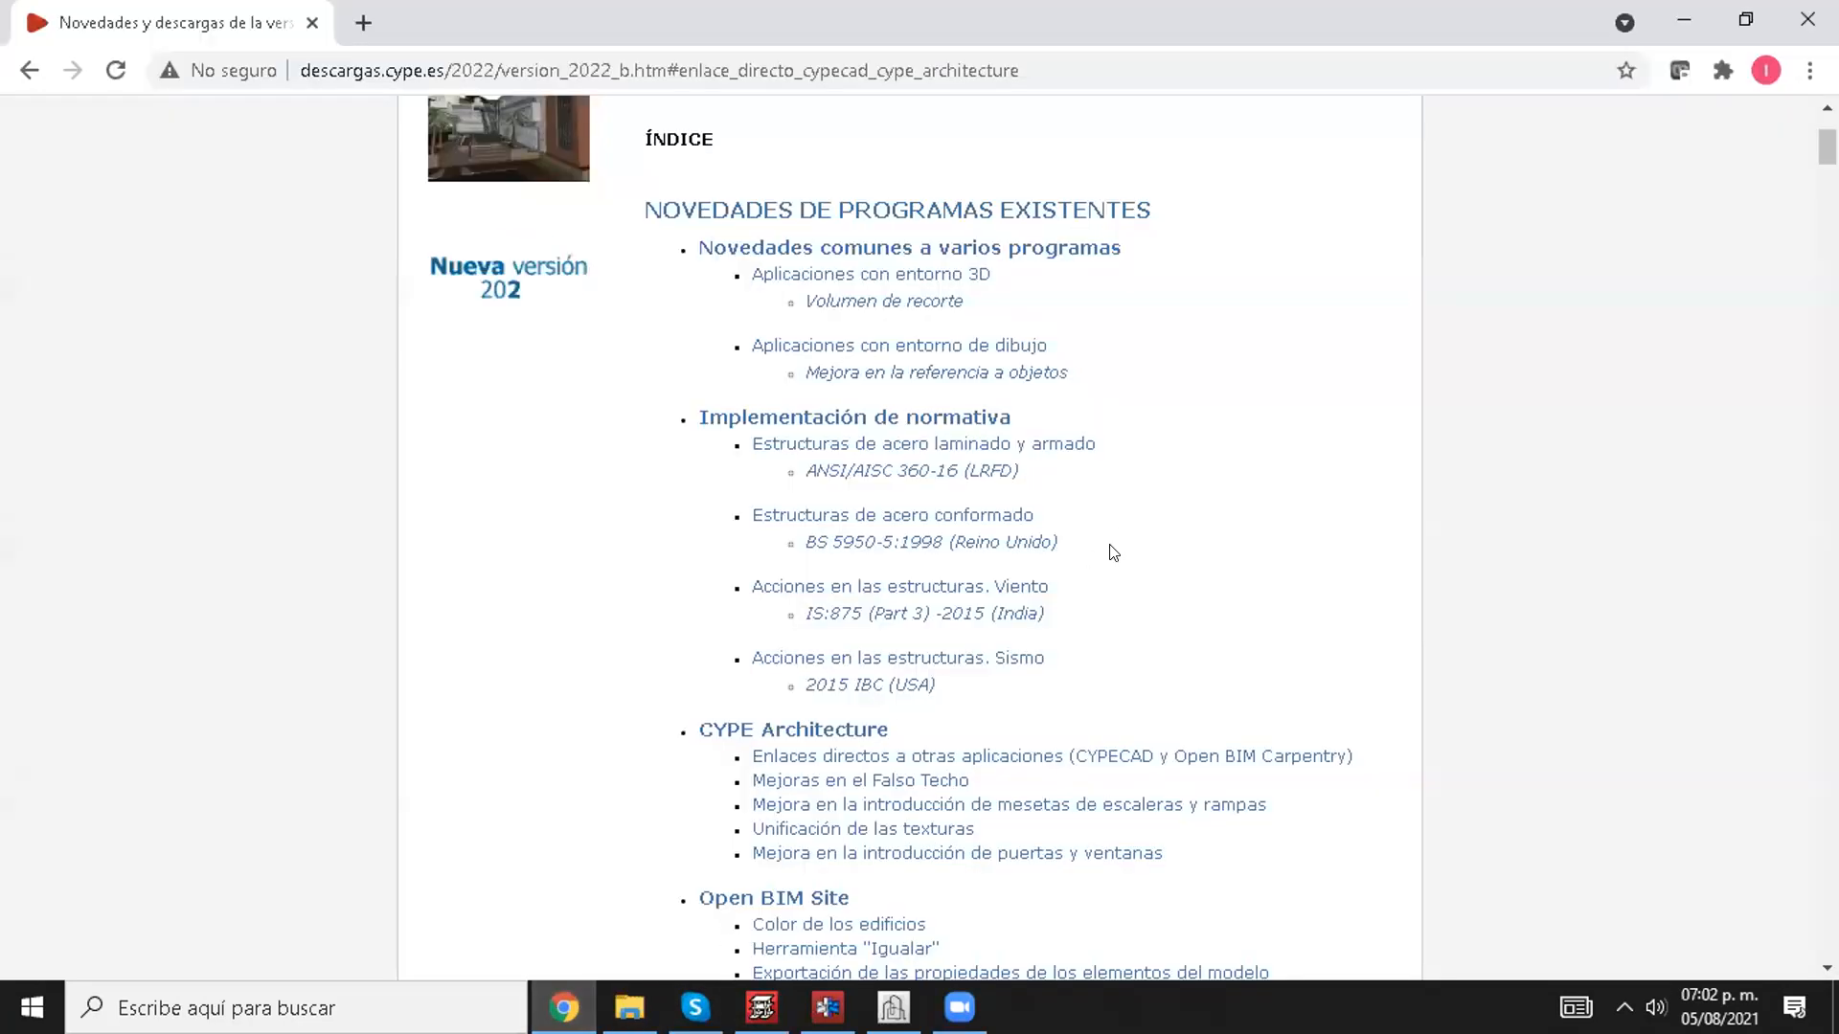
scroll(1110, 553, "down", 5)
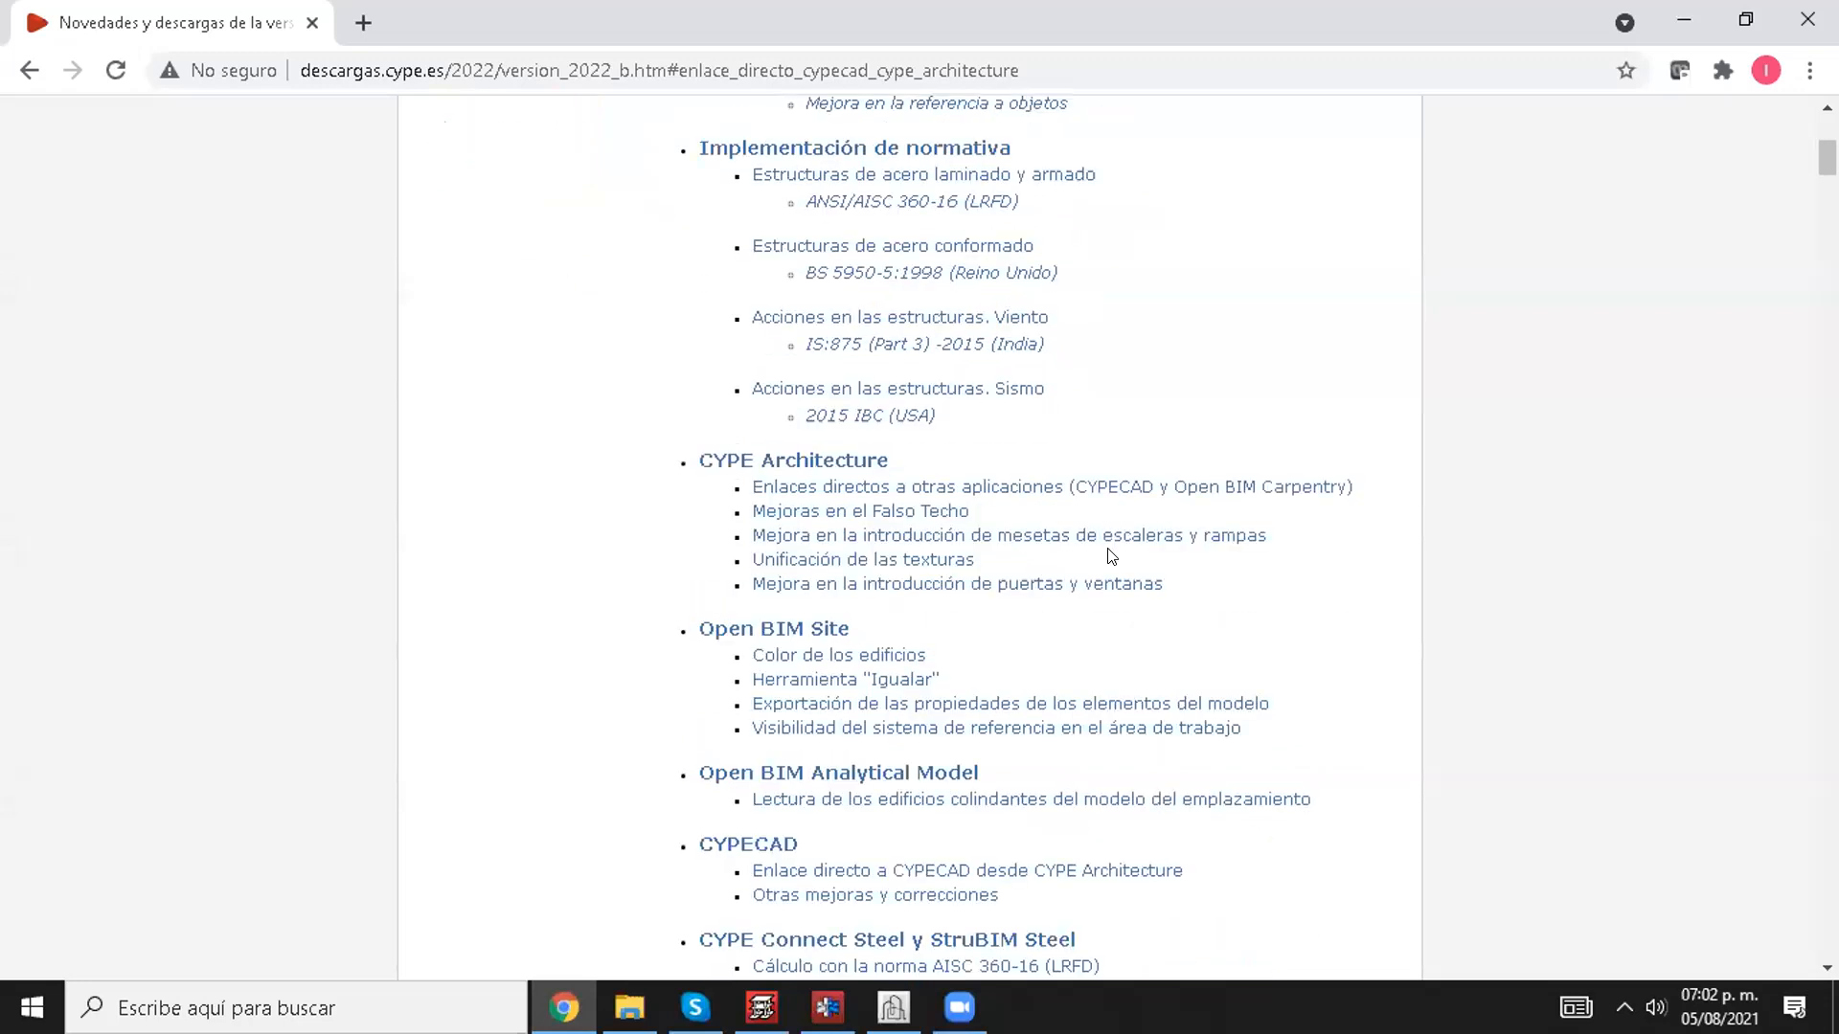
scroll(957, 670, "down", 1)
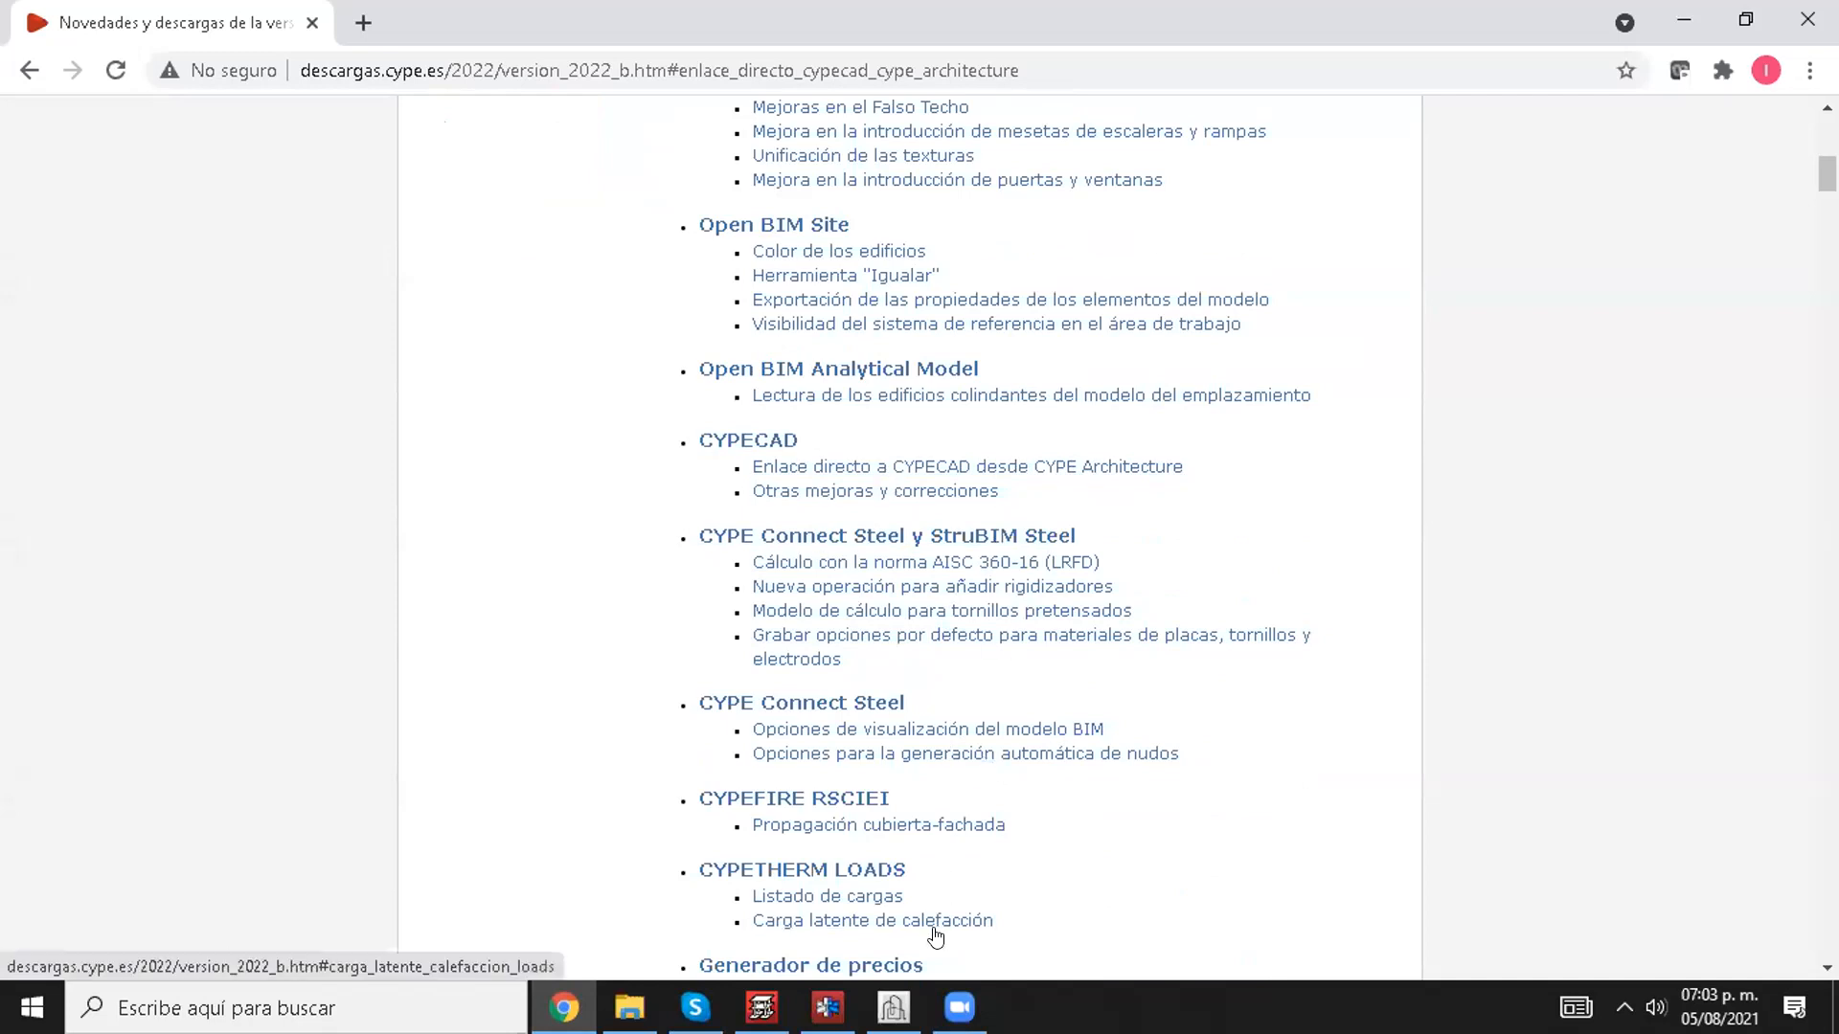
Step: Switch to CYPE Architecture and examine its architecture tools and the 3D model of the office block
mouse_move(894, 1007)
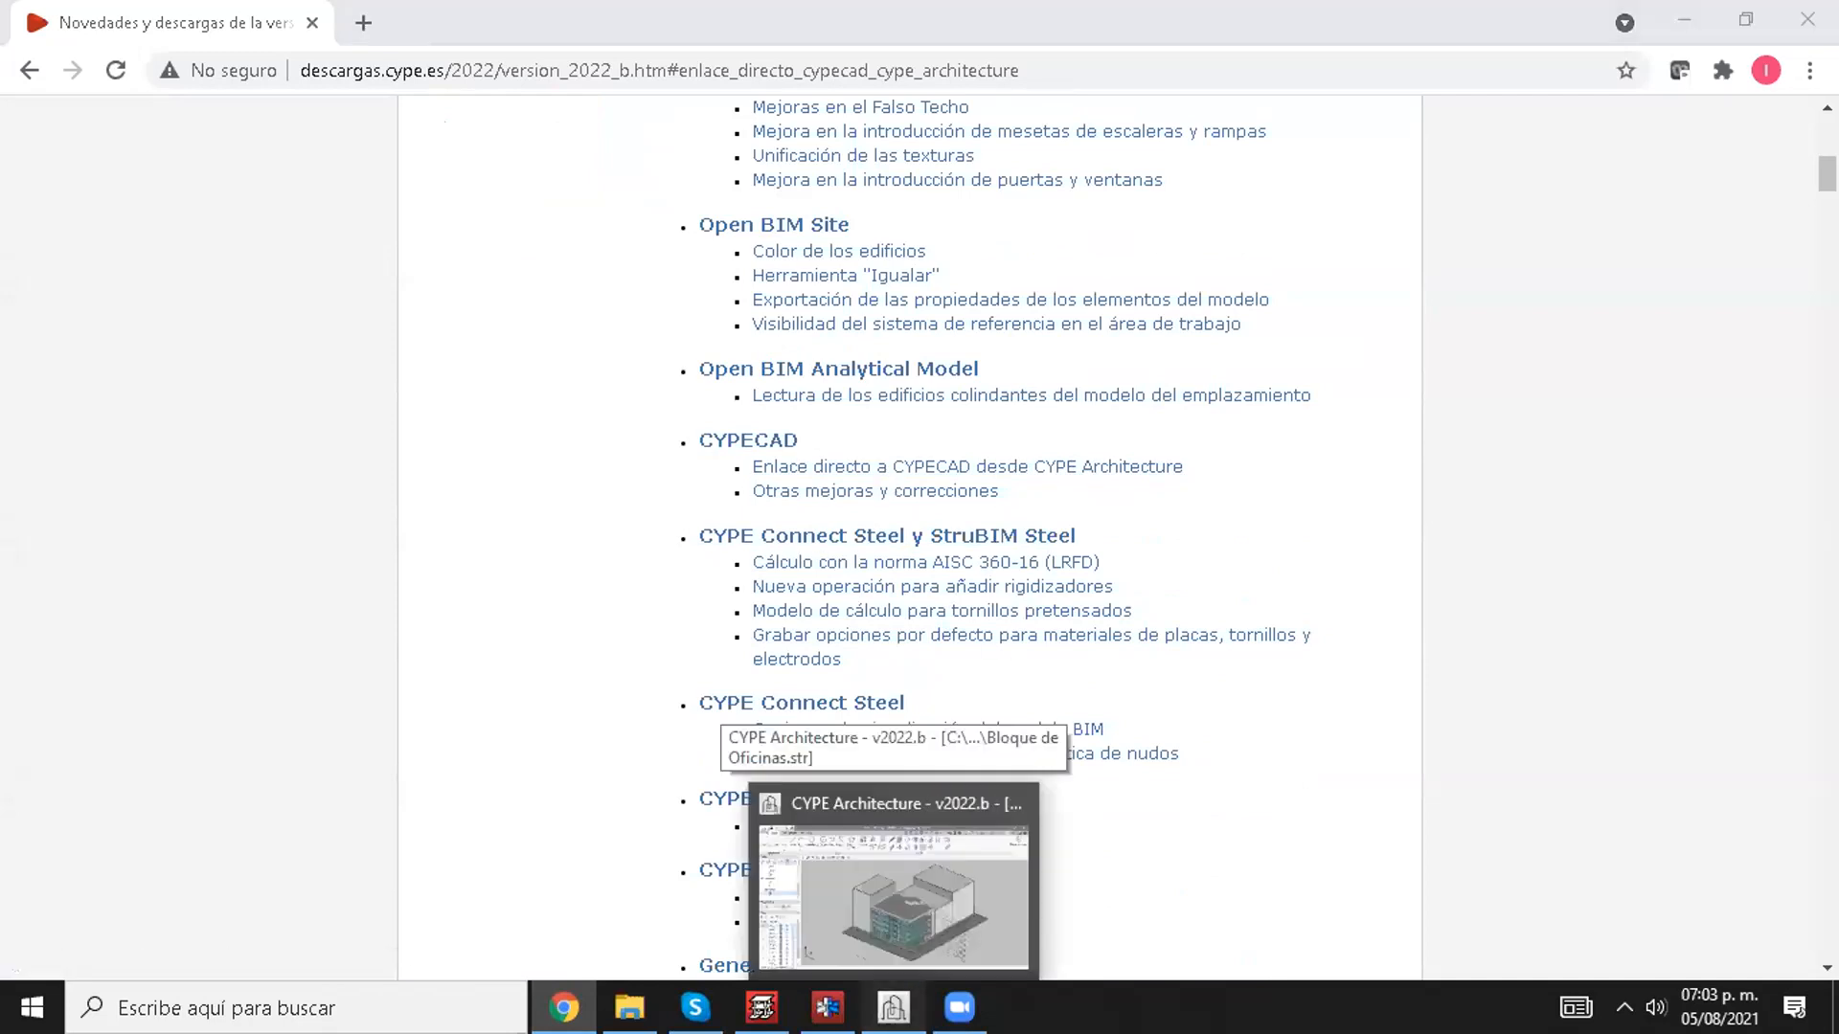
left_click(893, 895)
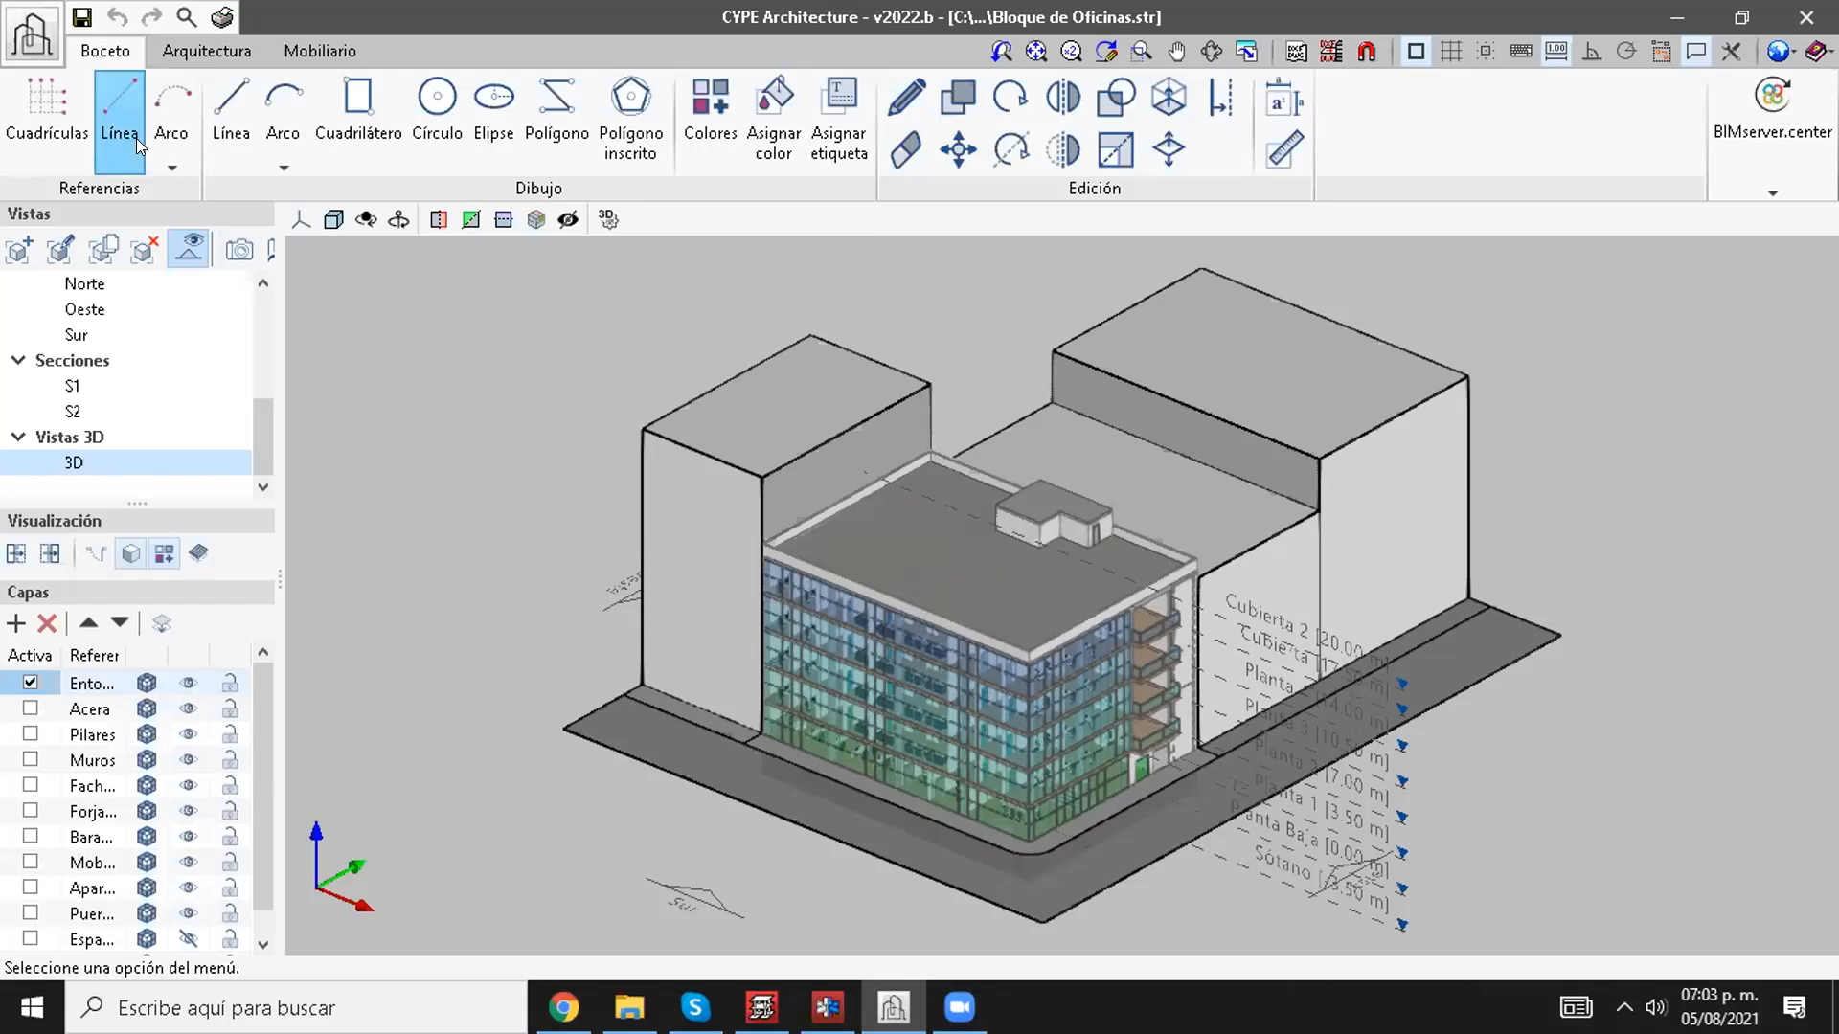
left_click(201, 53)
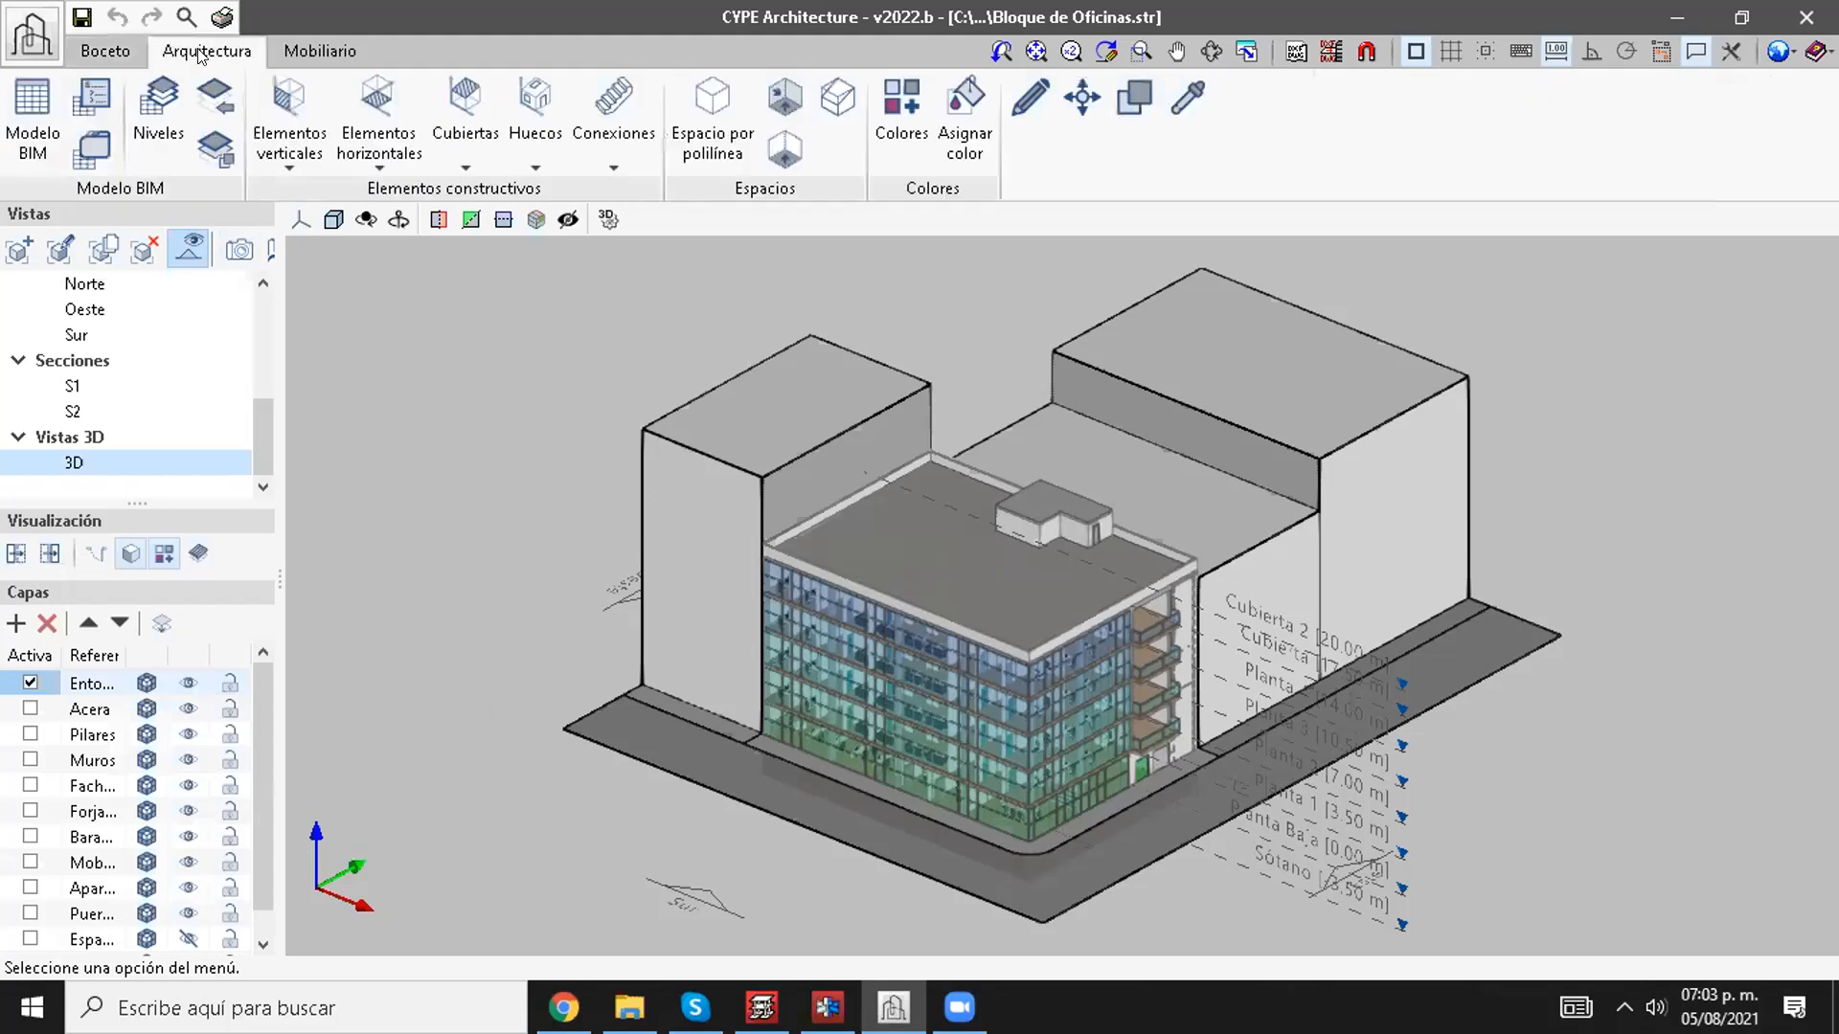
left_click(287, 49)
left_click(245, 56)
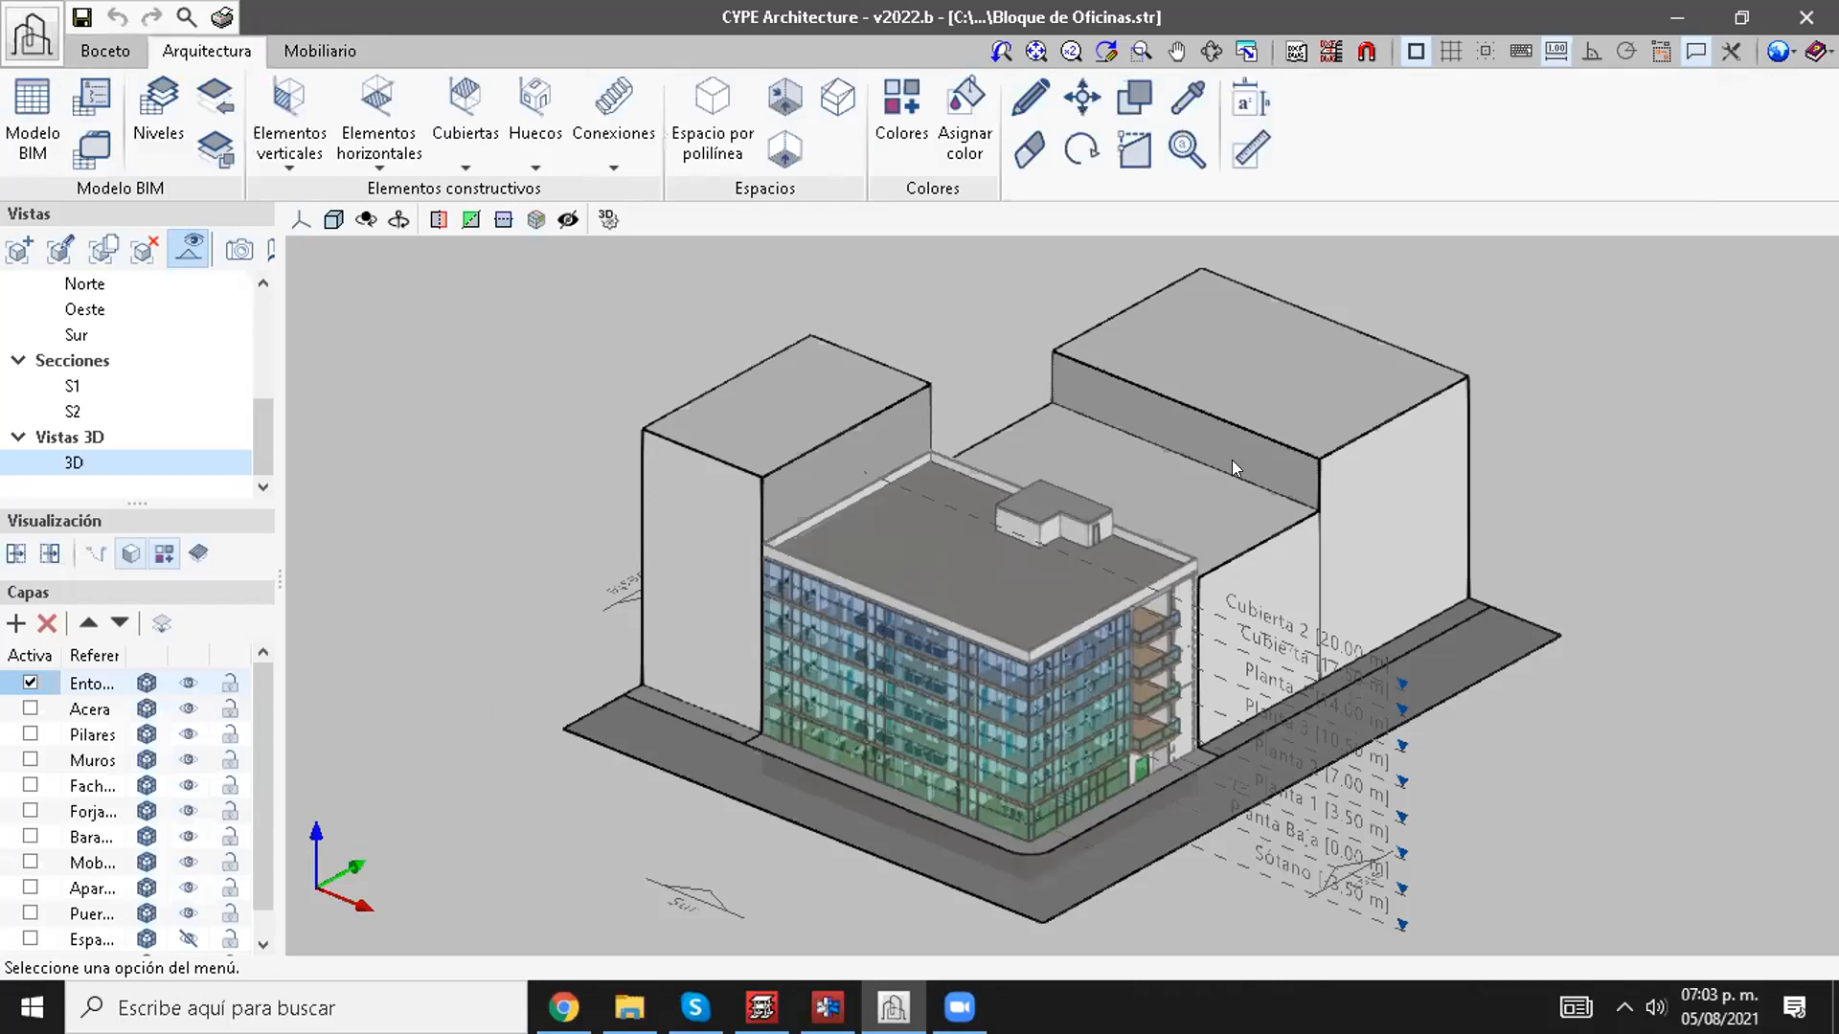
scroll(1054, 651, "up", 2)
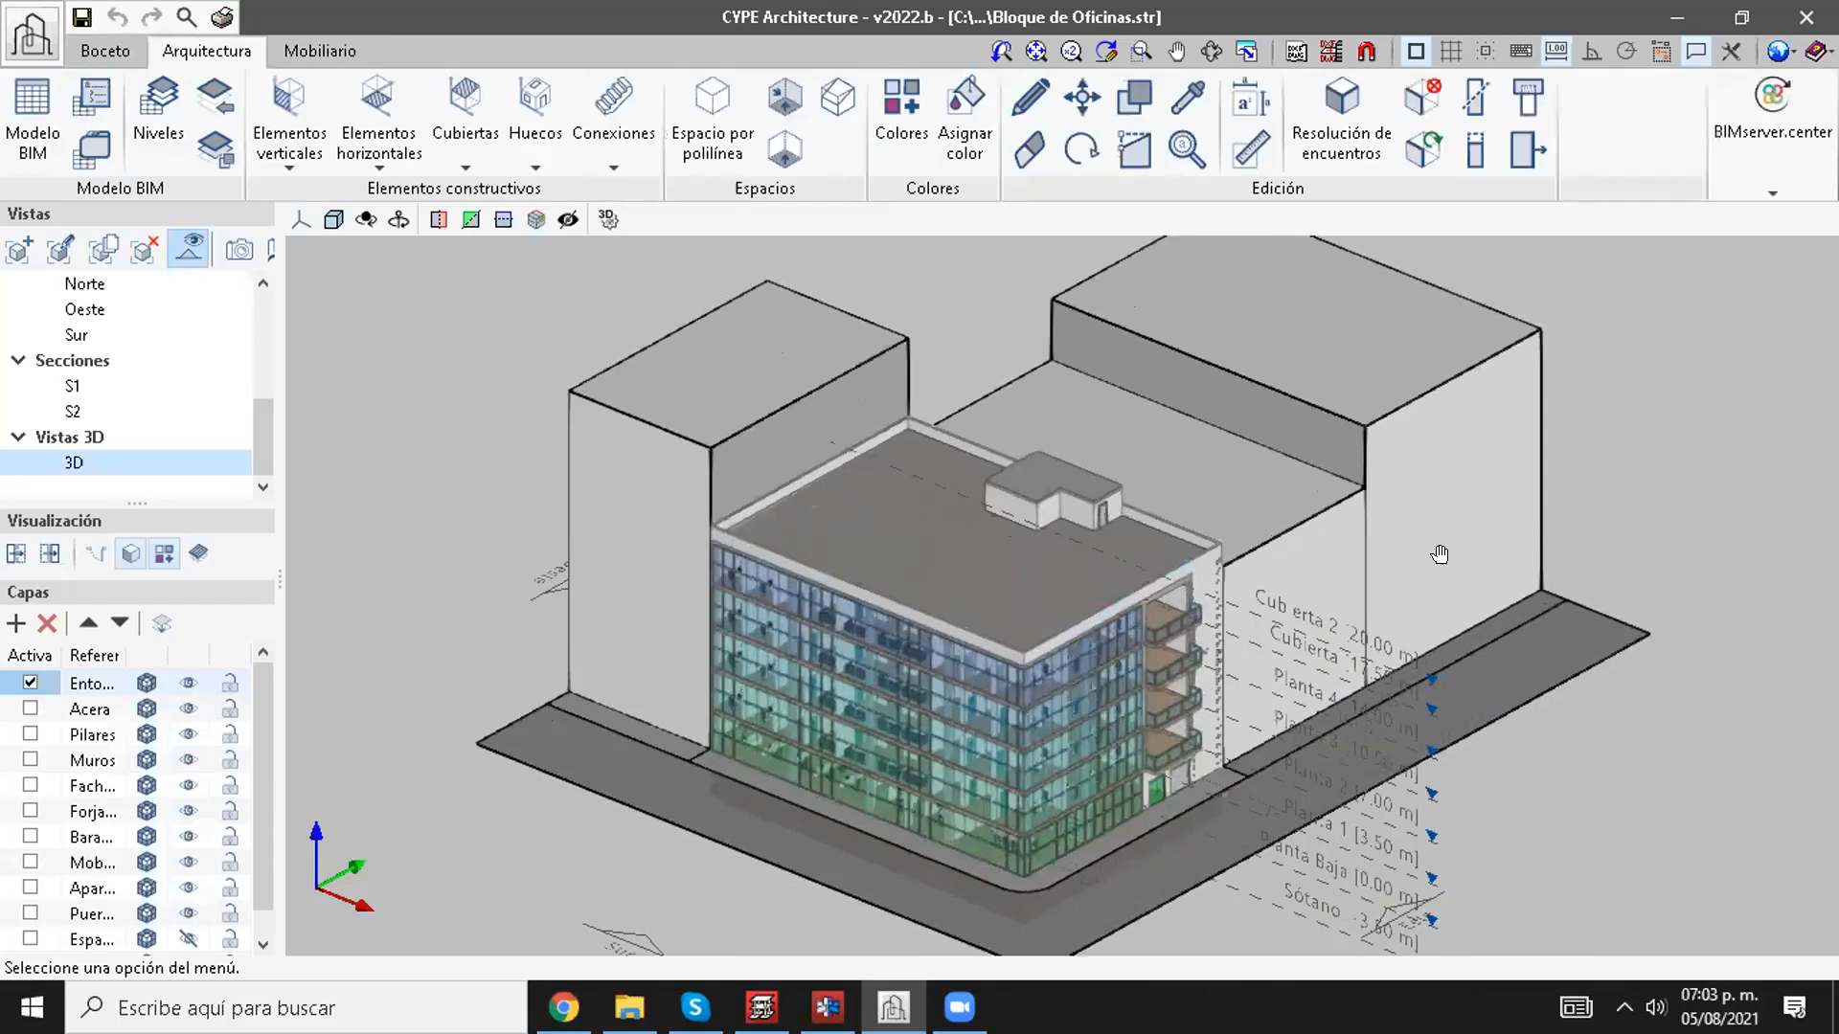
middle_click_drag(1511, 624, 1450, 560)
middle_click_drag(1499, 630, 1506, 653)
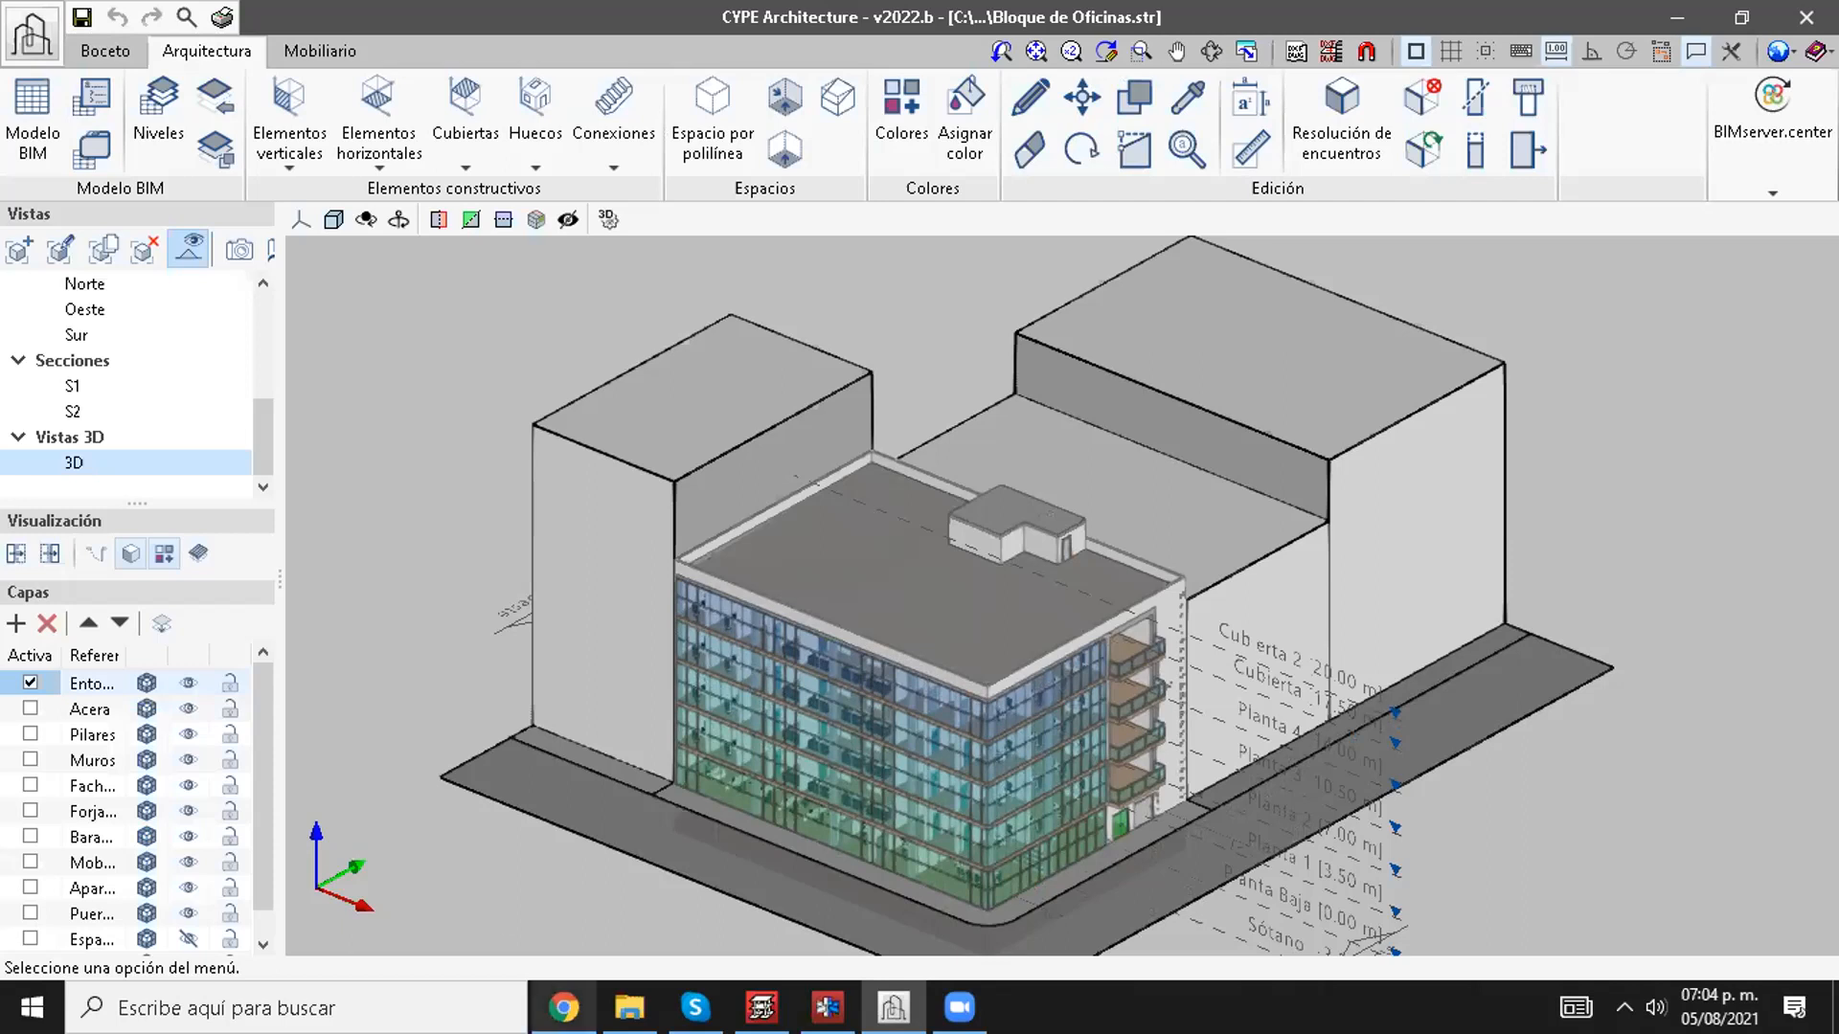
Step: Try to launch the structural calculation link to CYPECAD from the office block model
left_click(564, 1007)
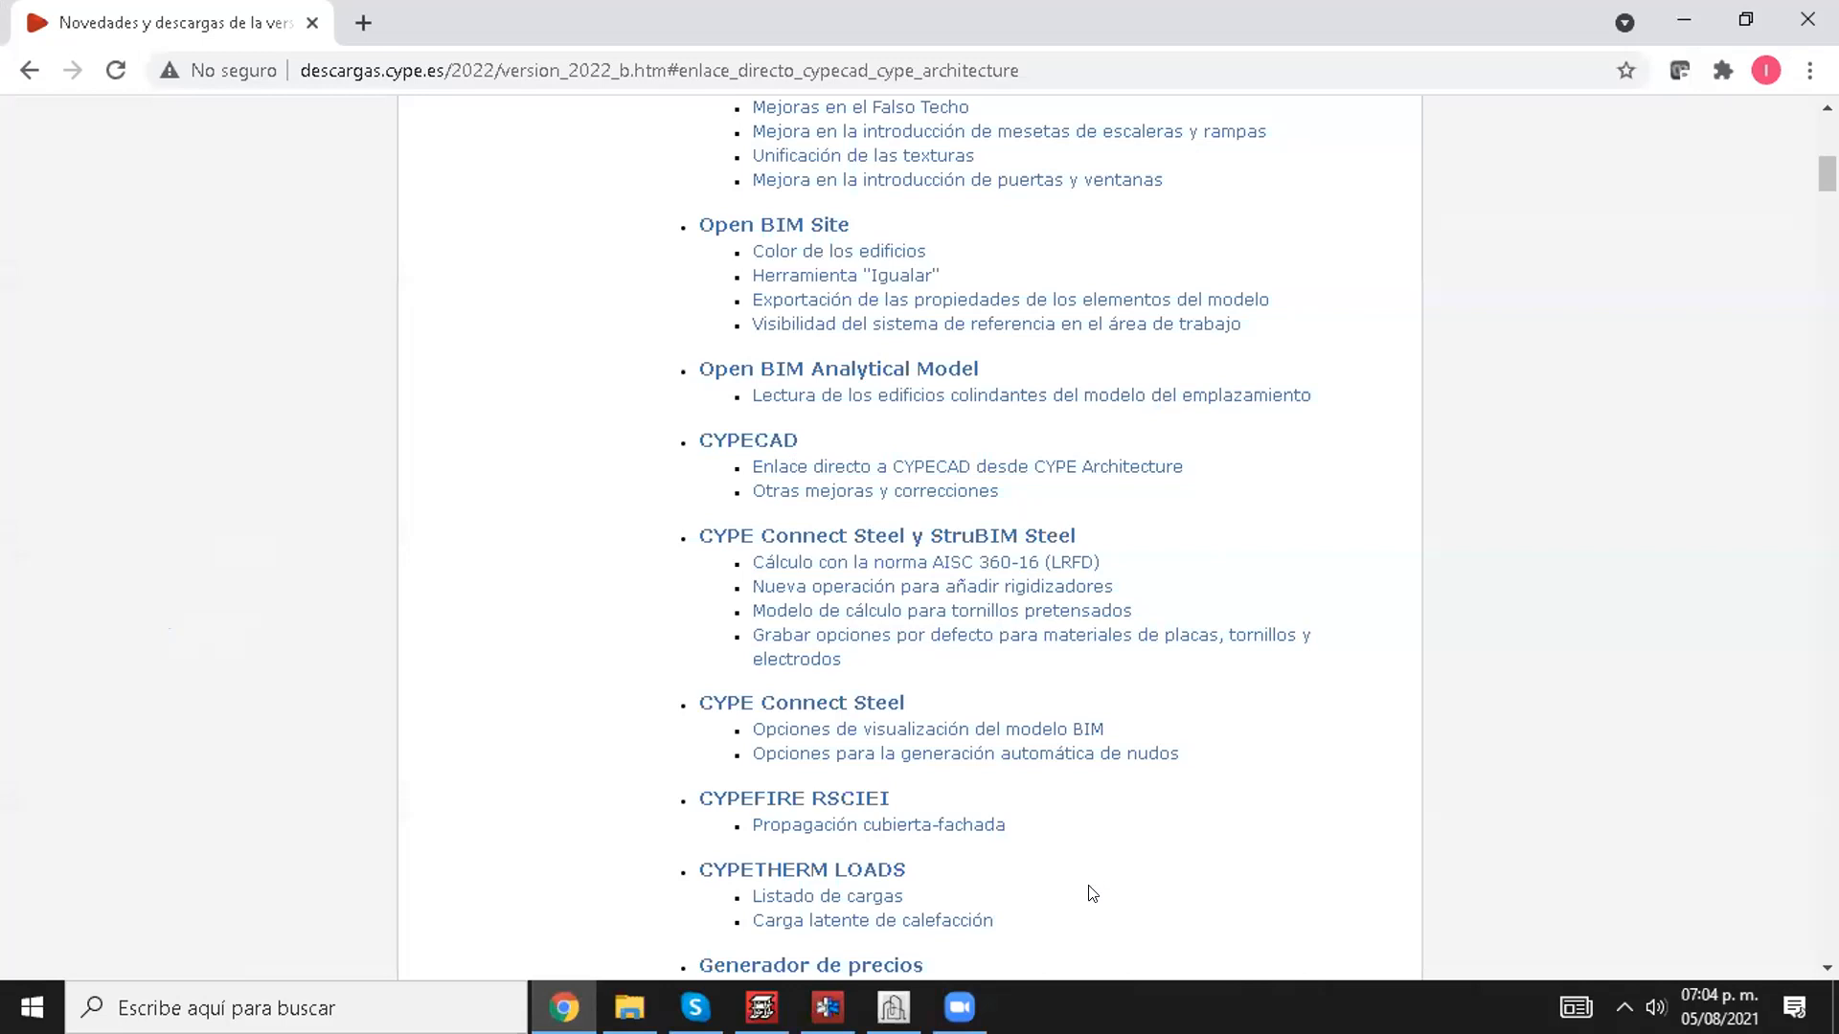
left_click(892, 1007)
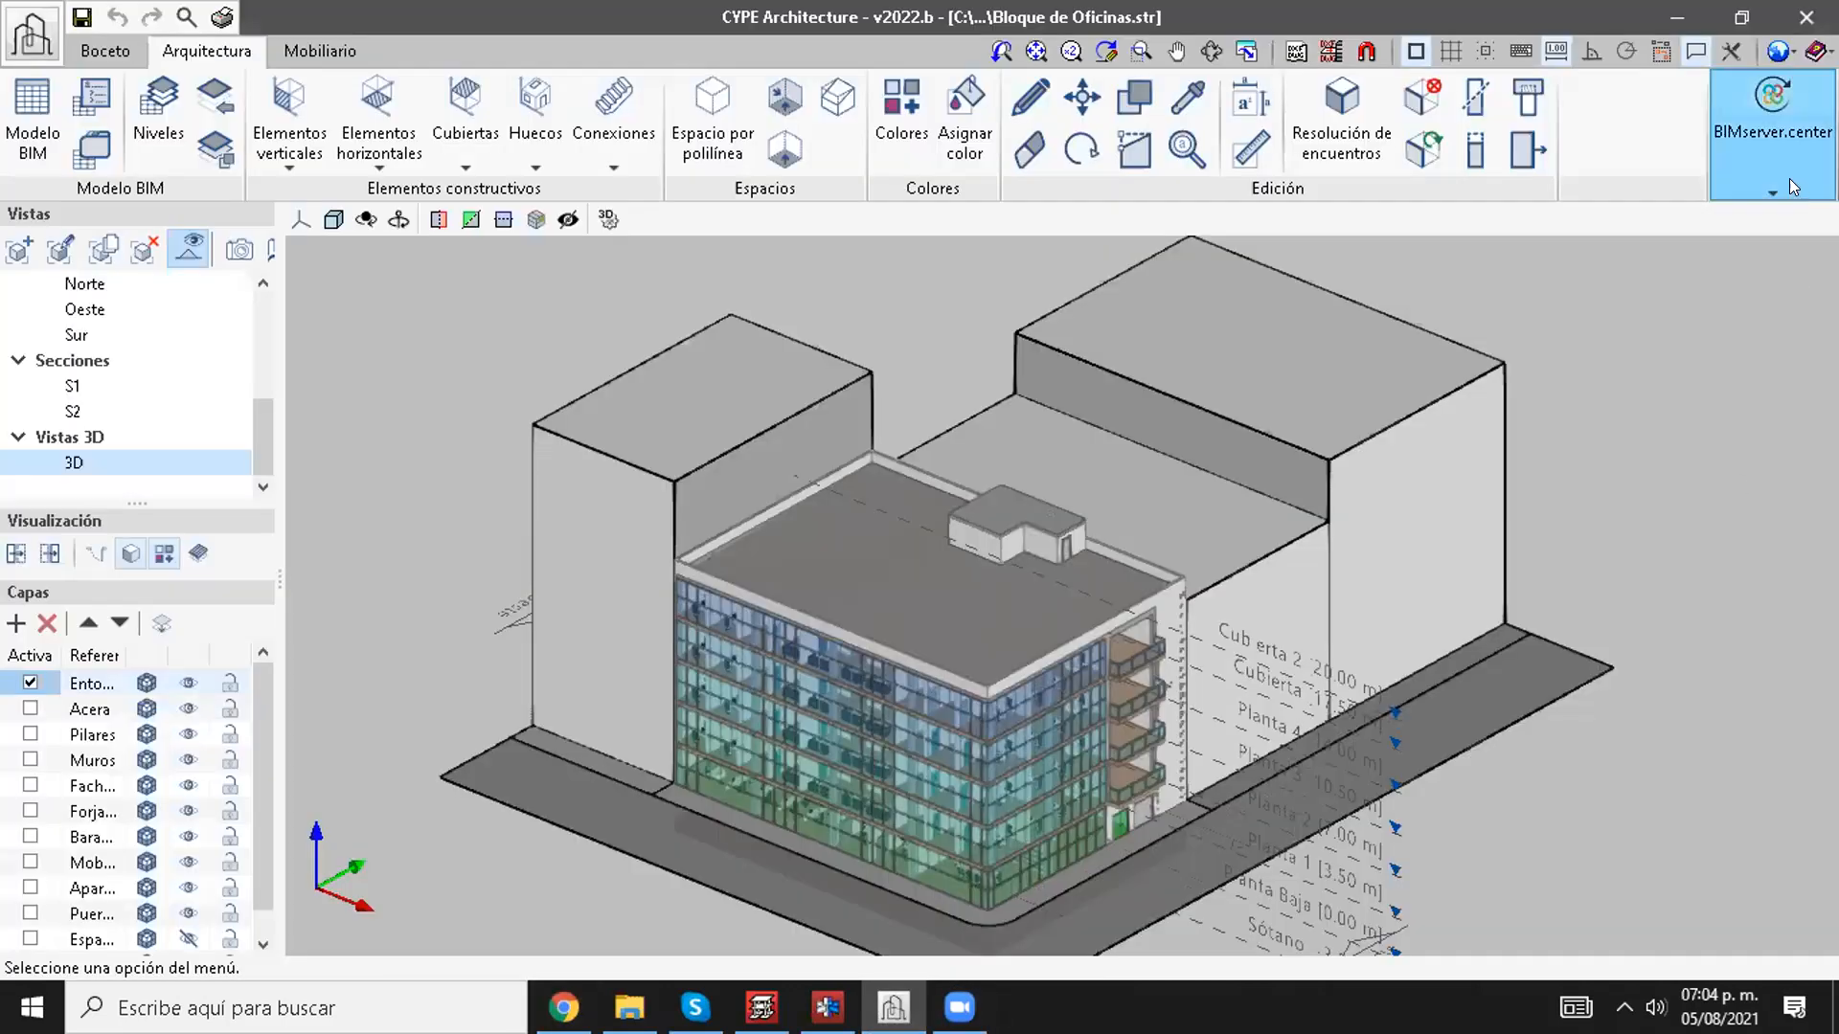
left_click(1772, 143)
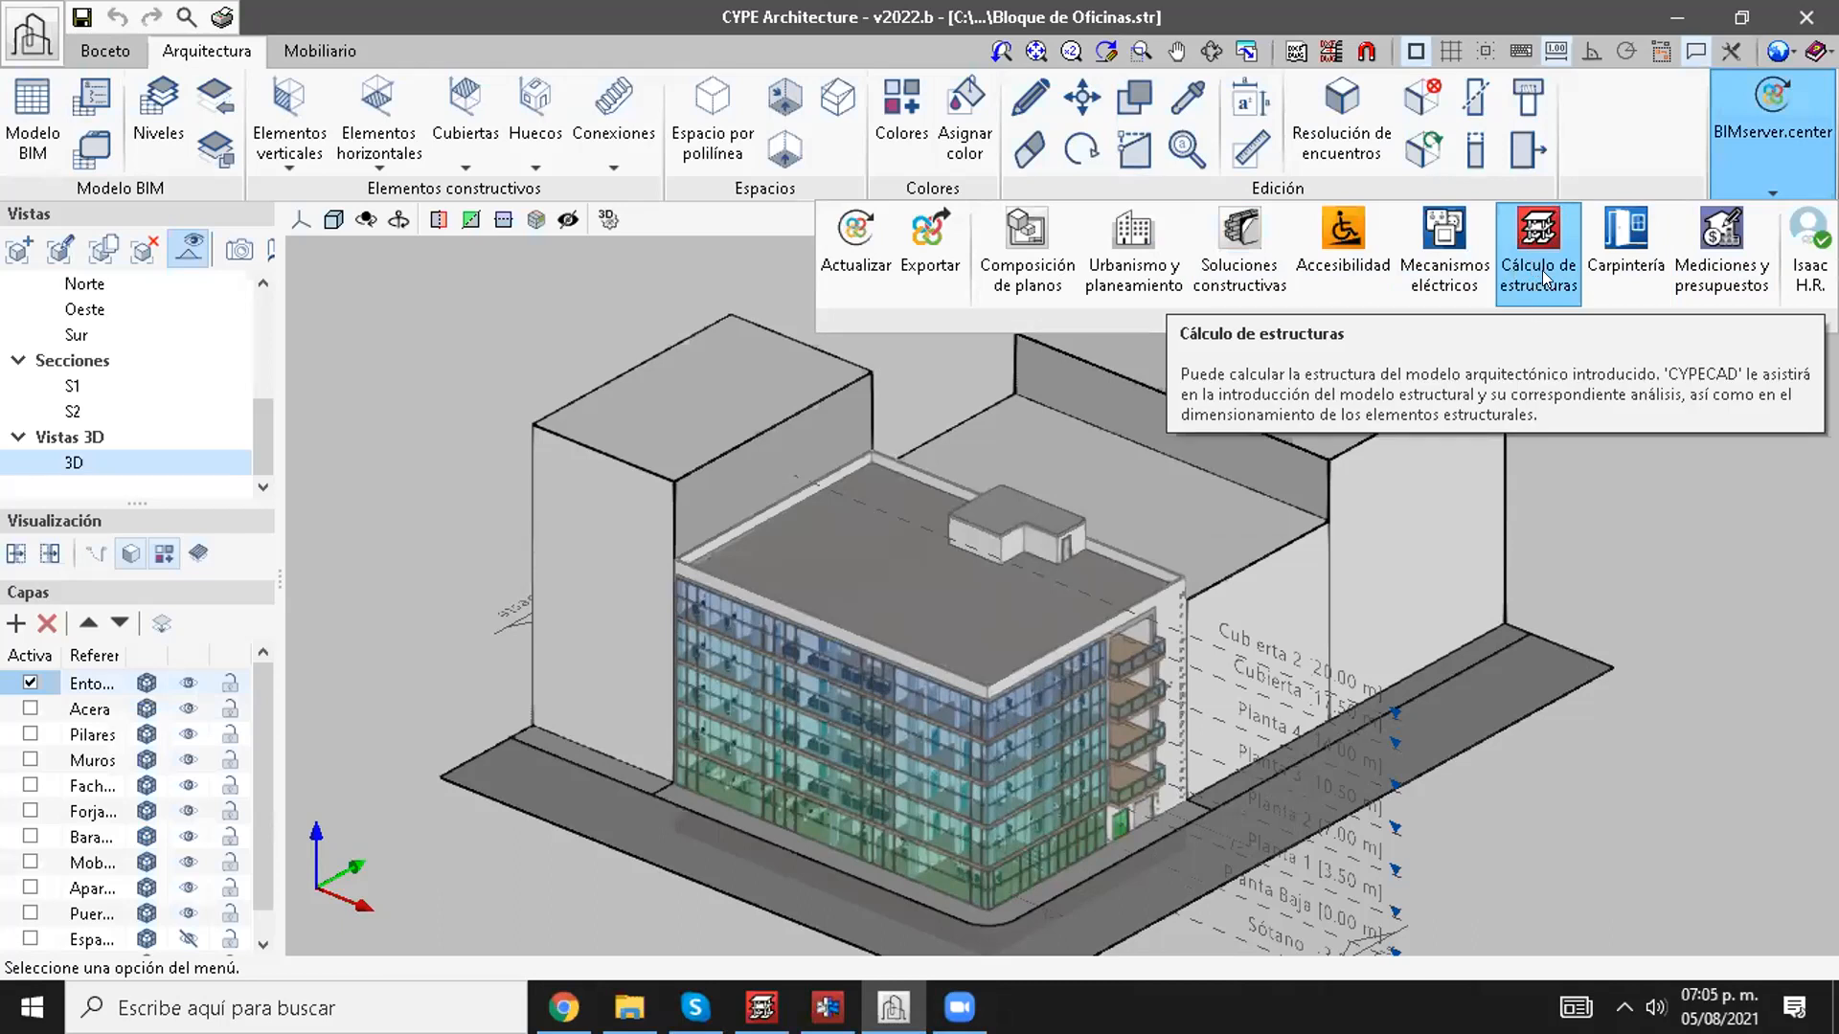
left_click(1642, 135)
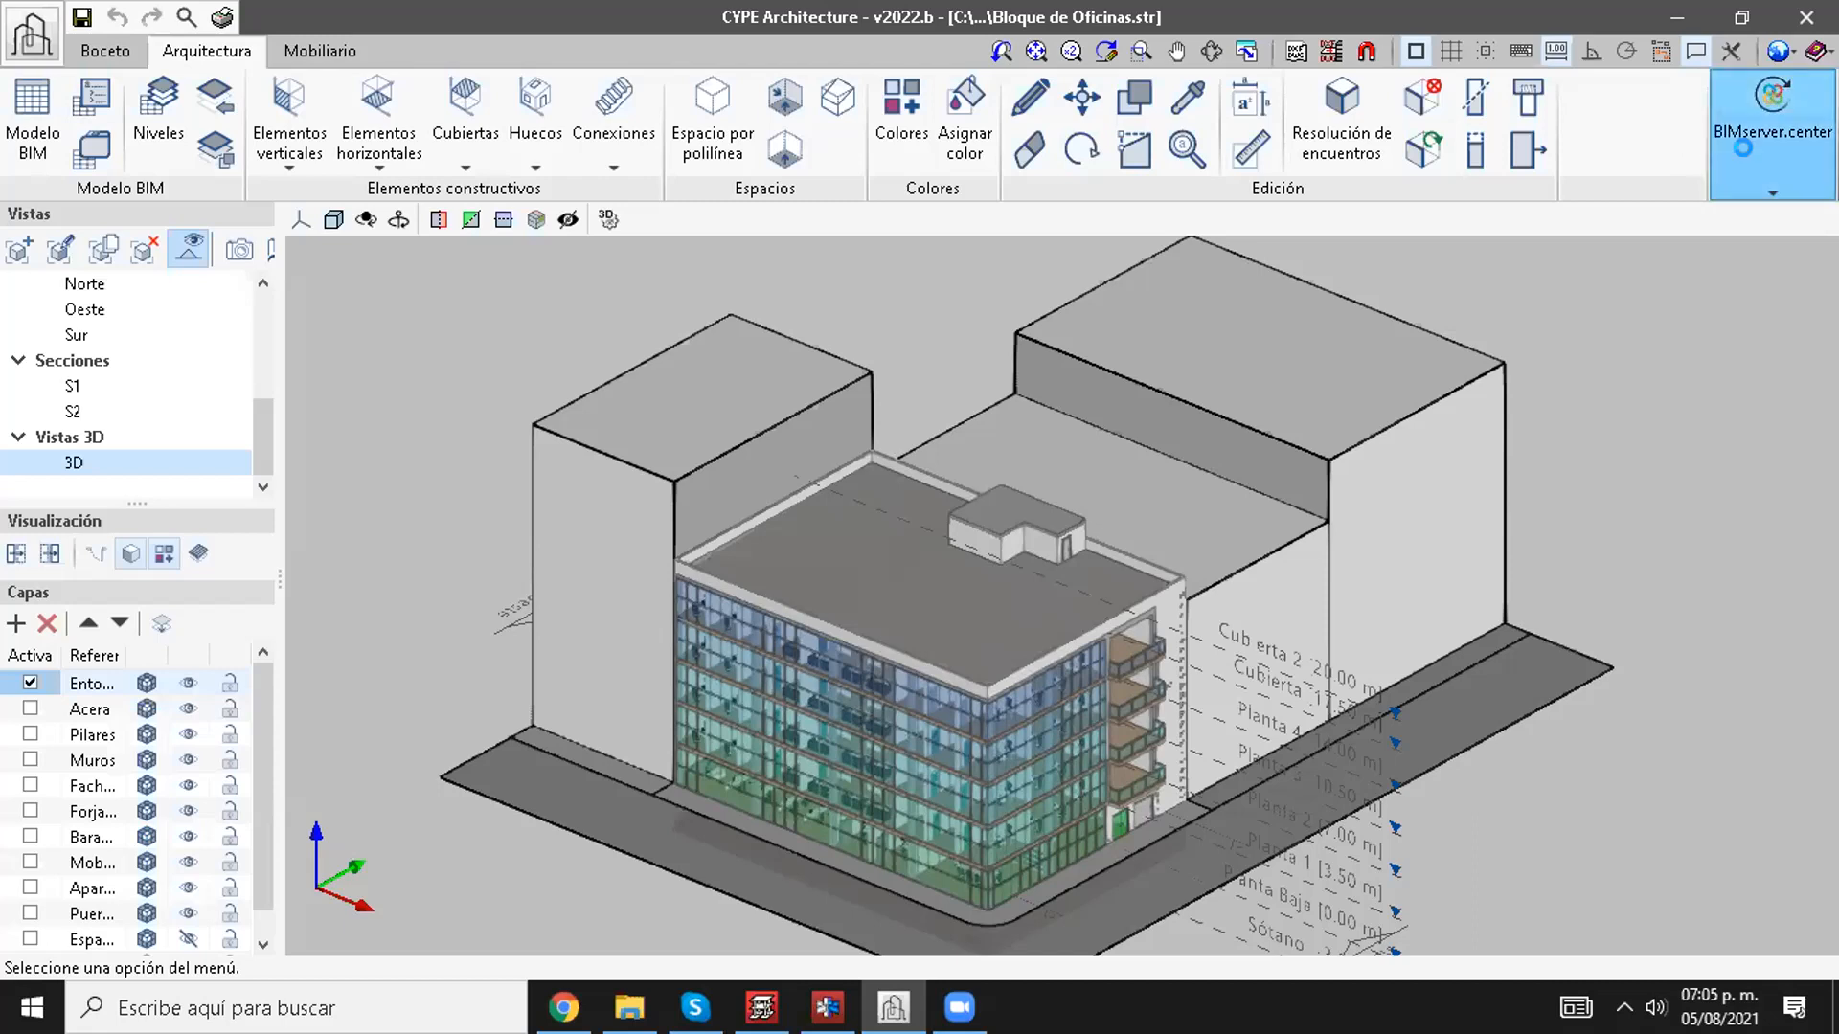
left_click(1771, 144)
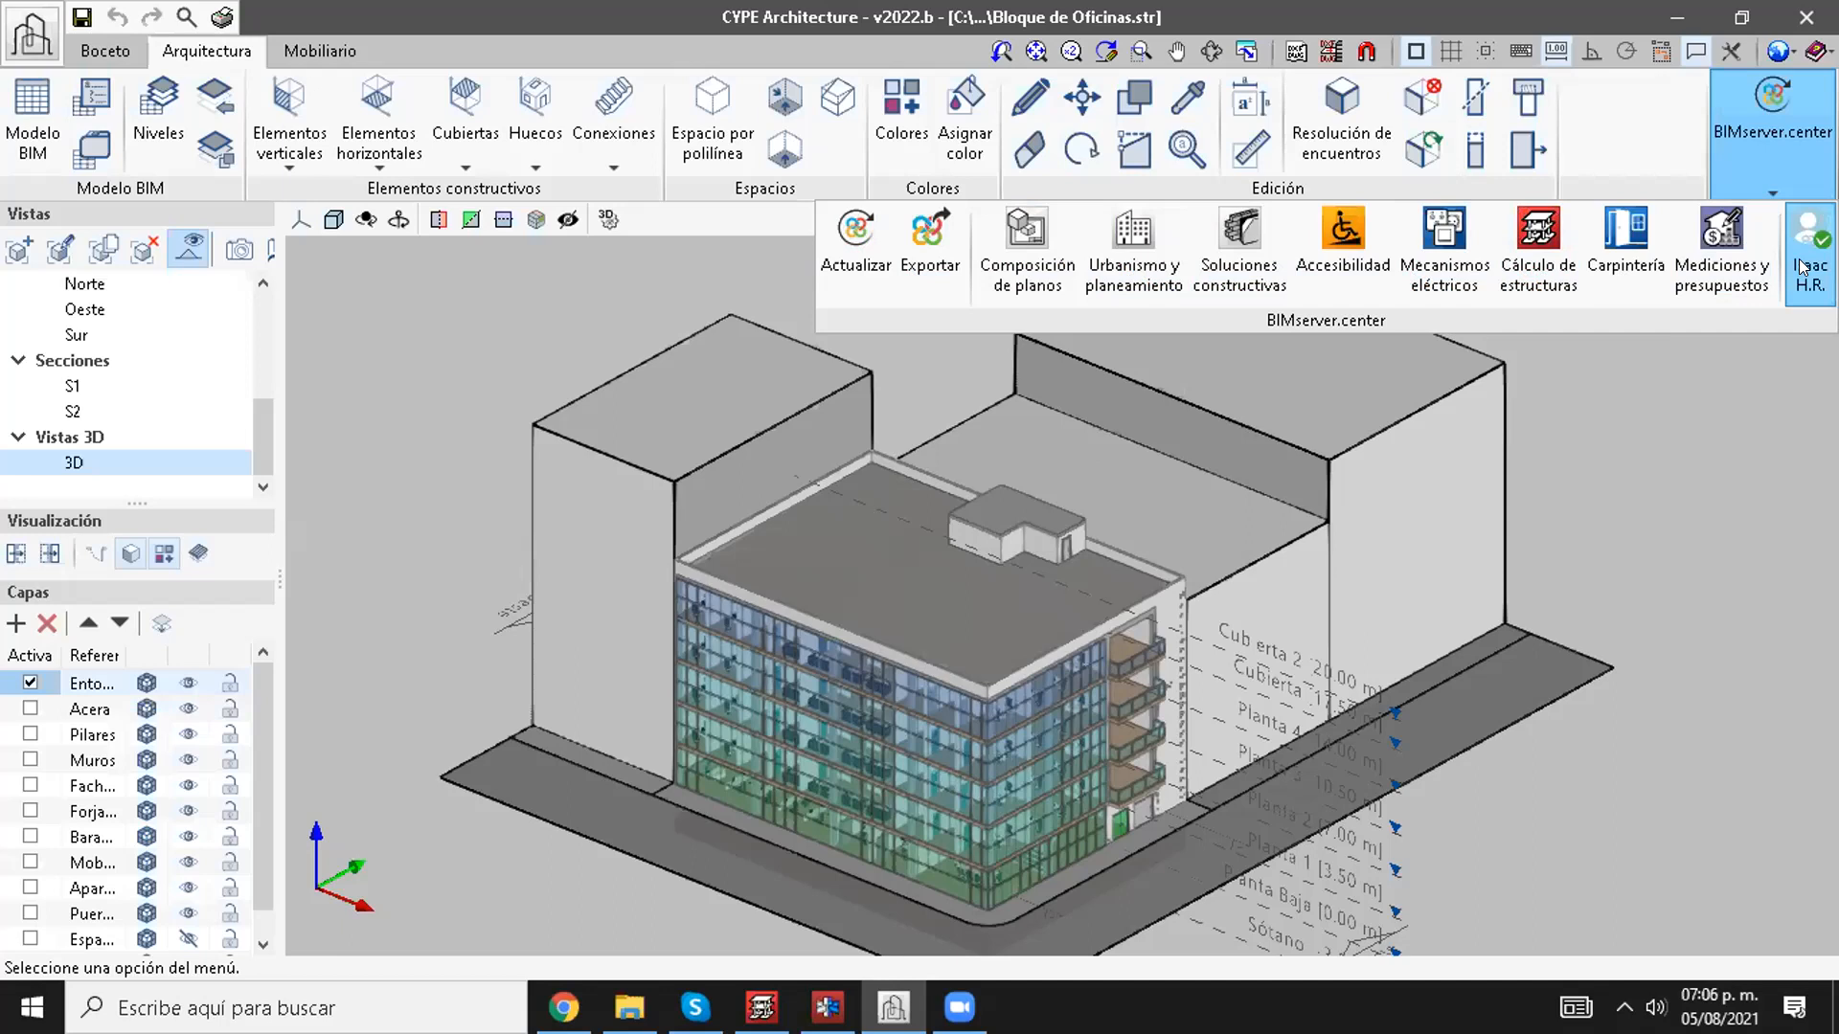
left_click(1546, 261)
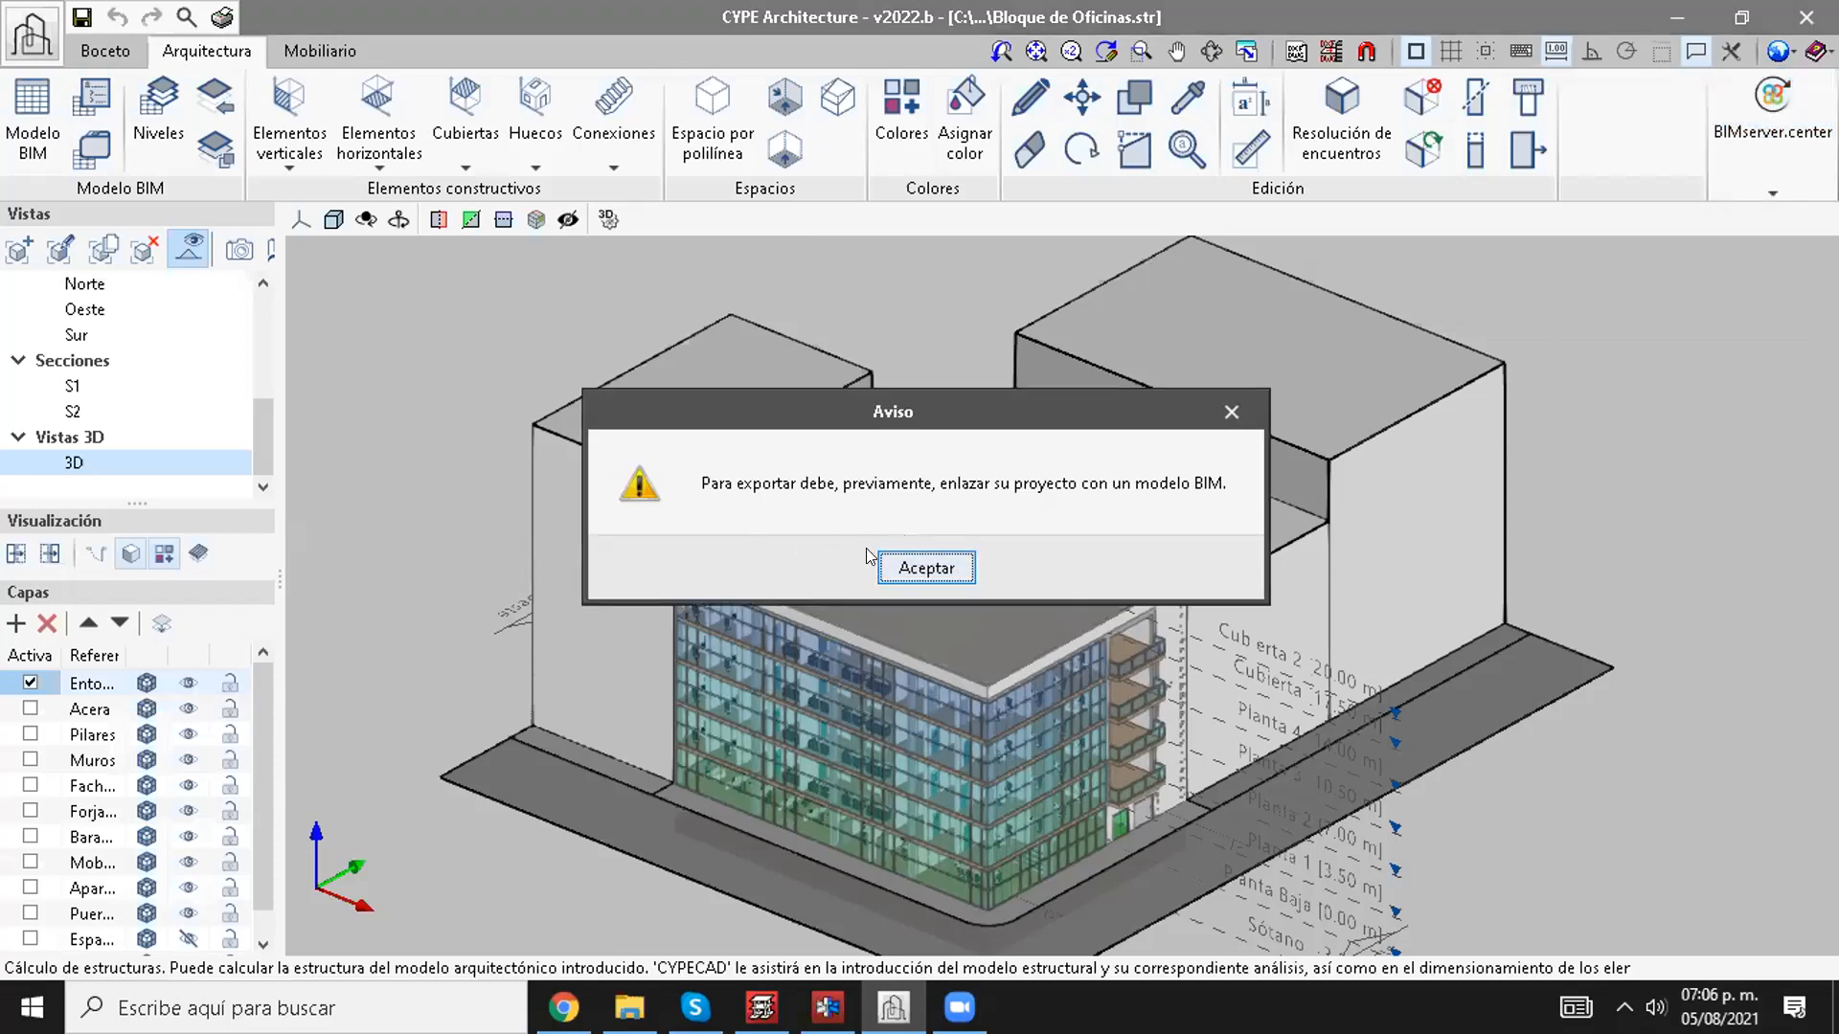
left_click(900, 565)
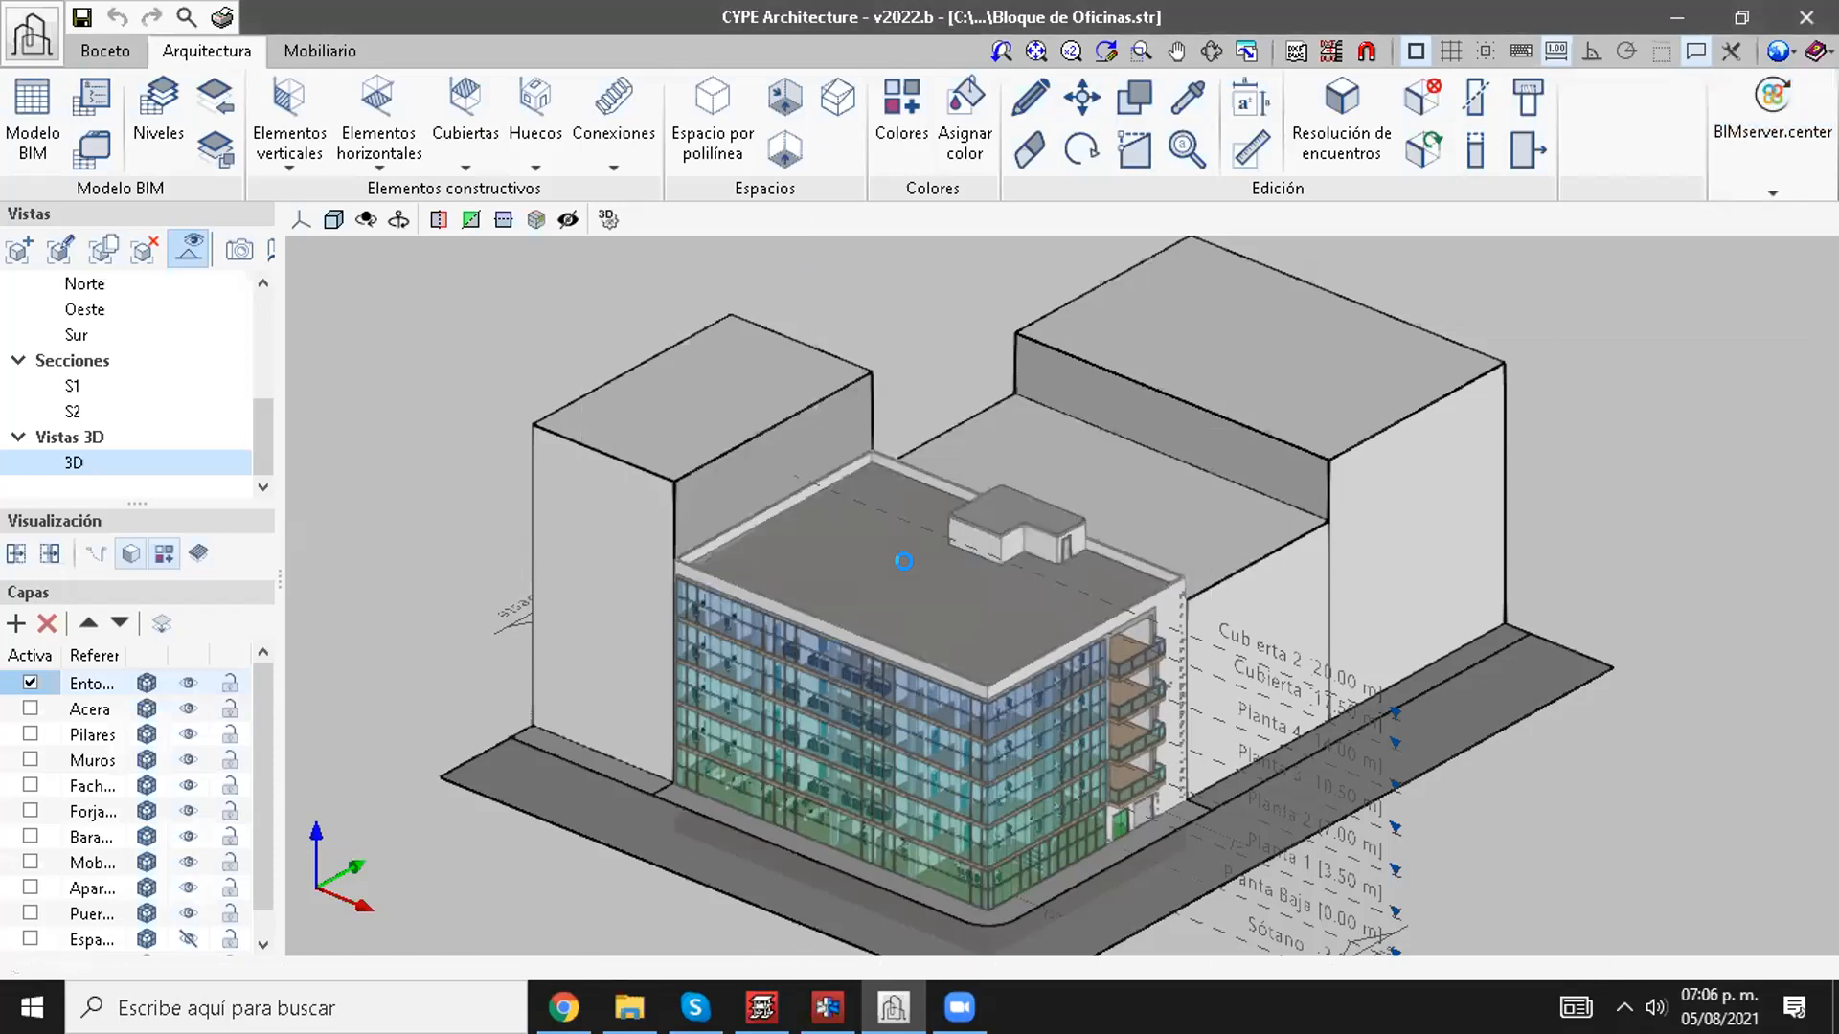
Step: Try to export the office block project to BIMserver.center
left_click(1768, 177)
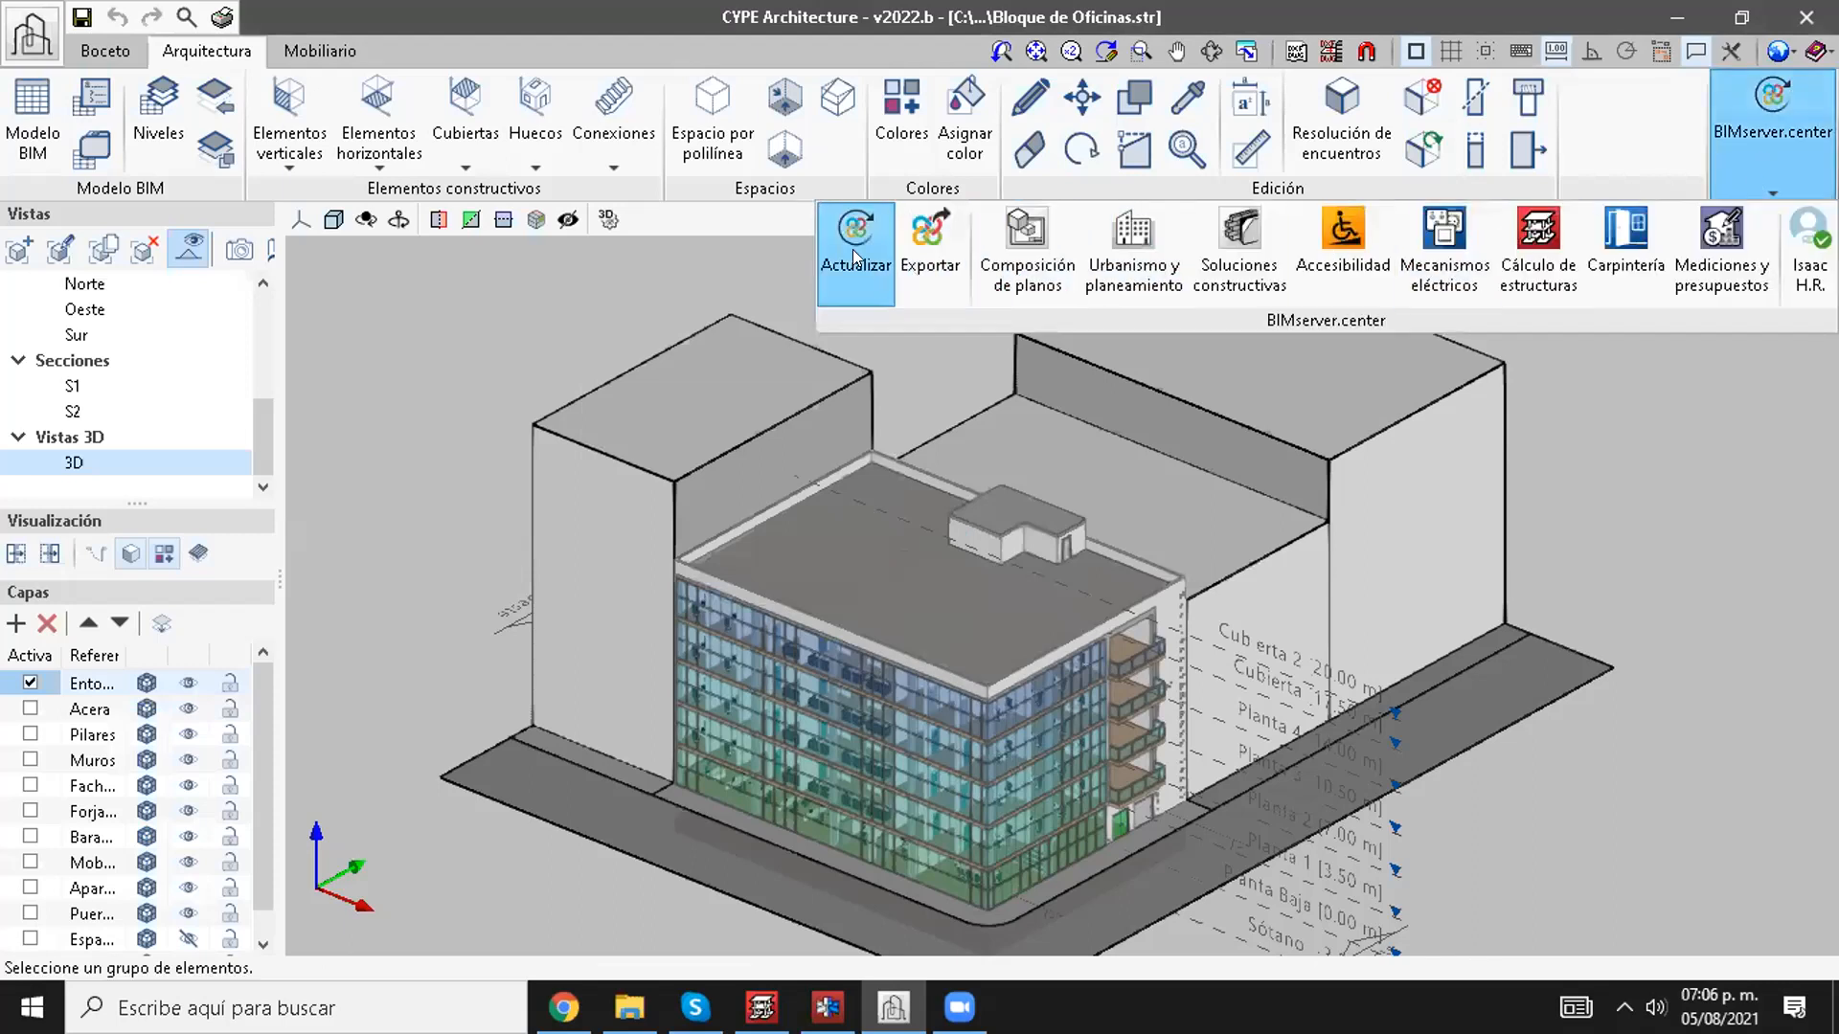
left_click(904, 272)
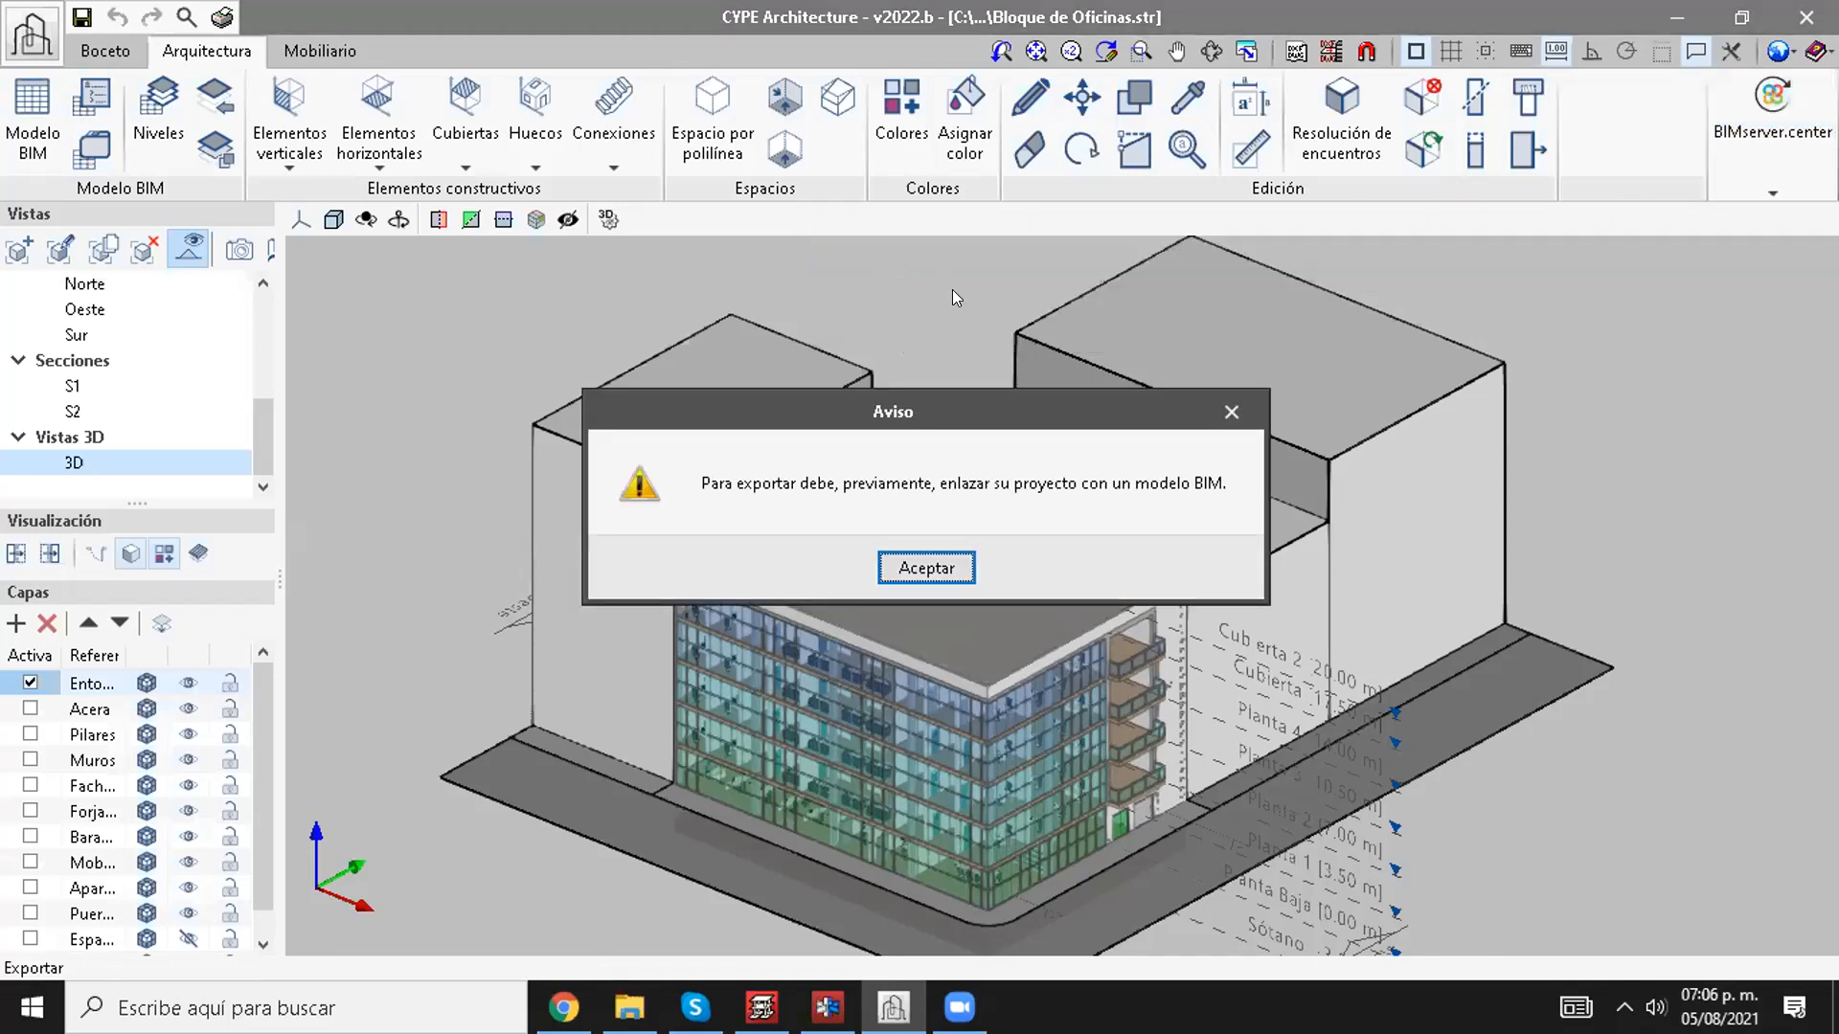
key("Return")
Step: Start updating the BIM model from BIMserver.center and bring up the project selection for the office block
left_click(1765, 134)
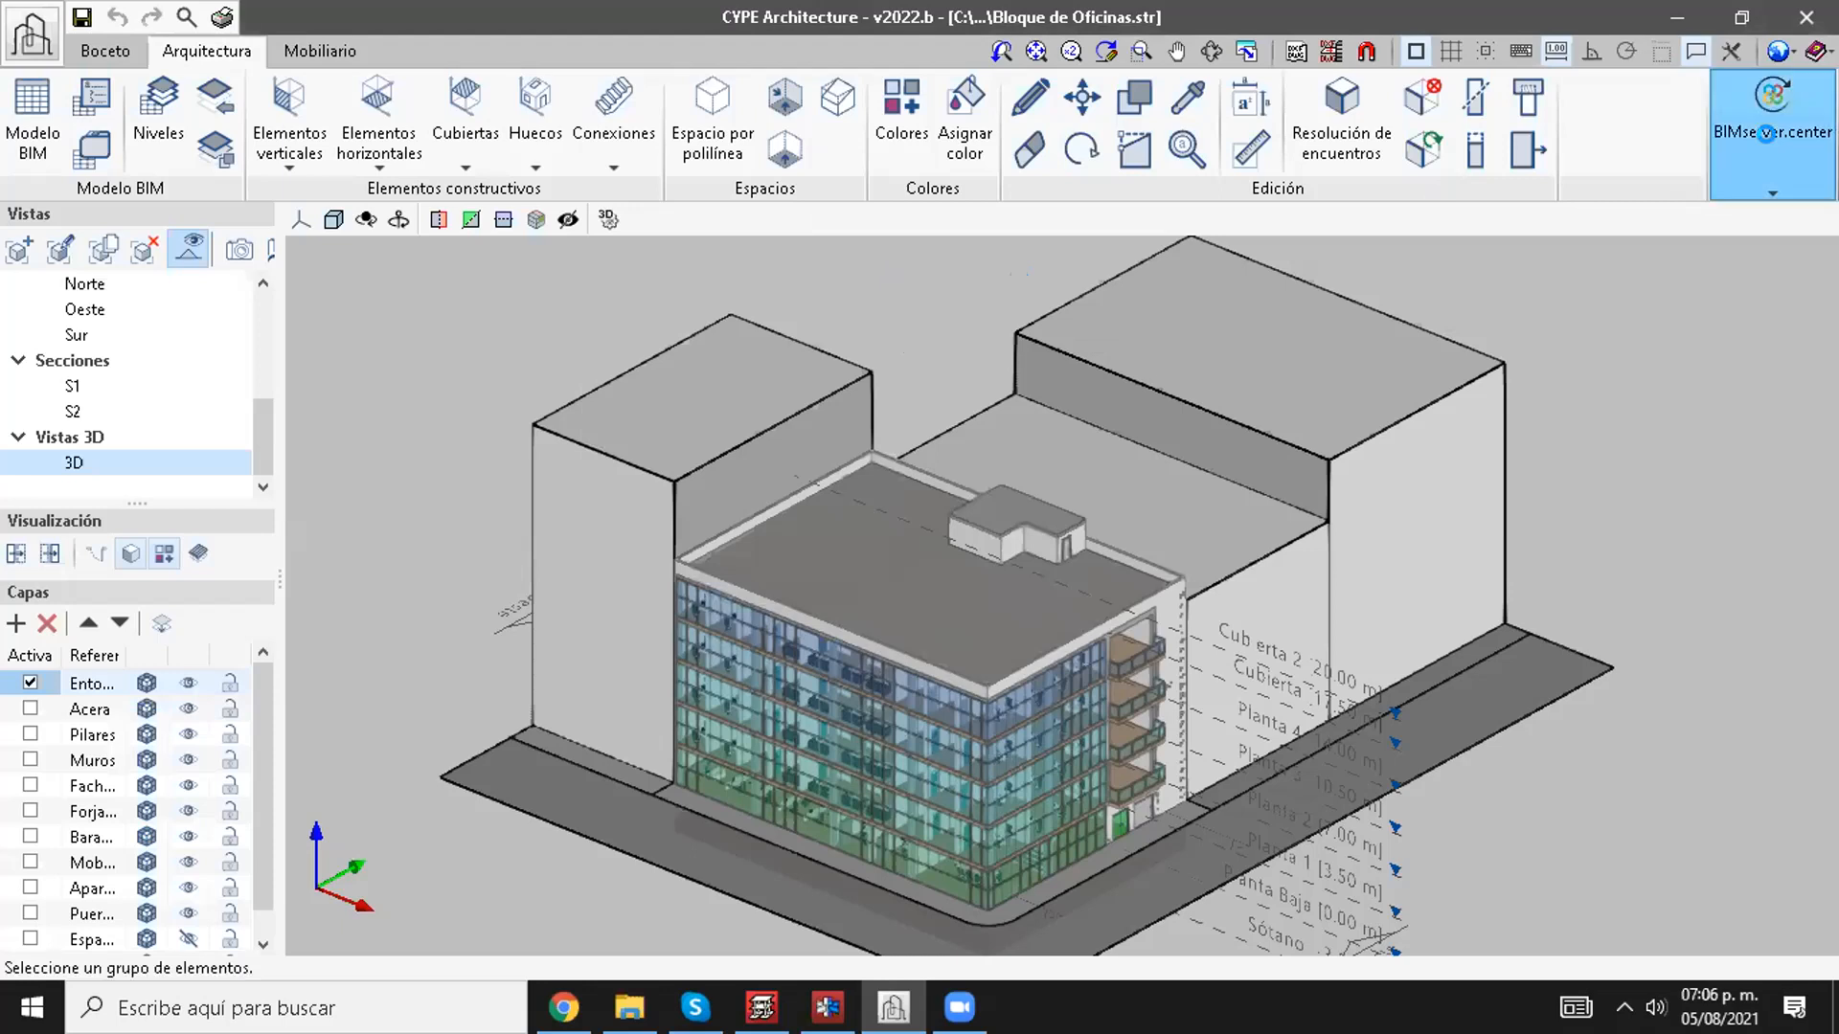
left_click(860, 221)
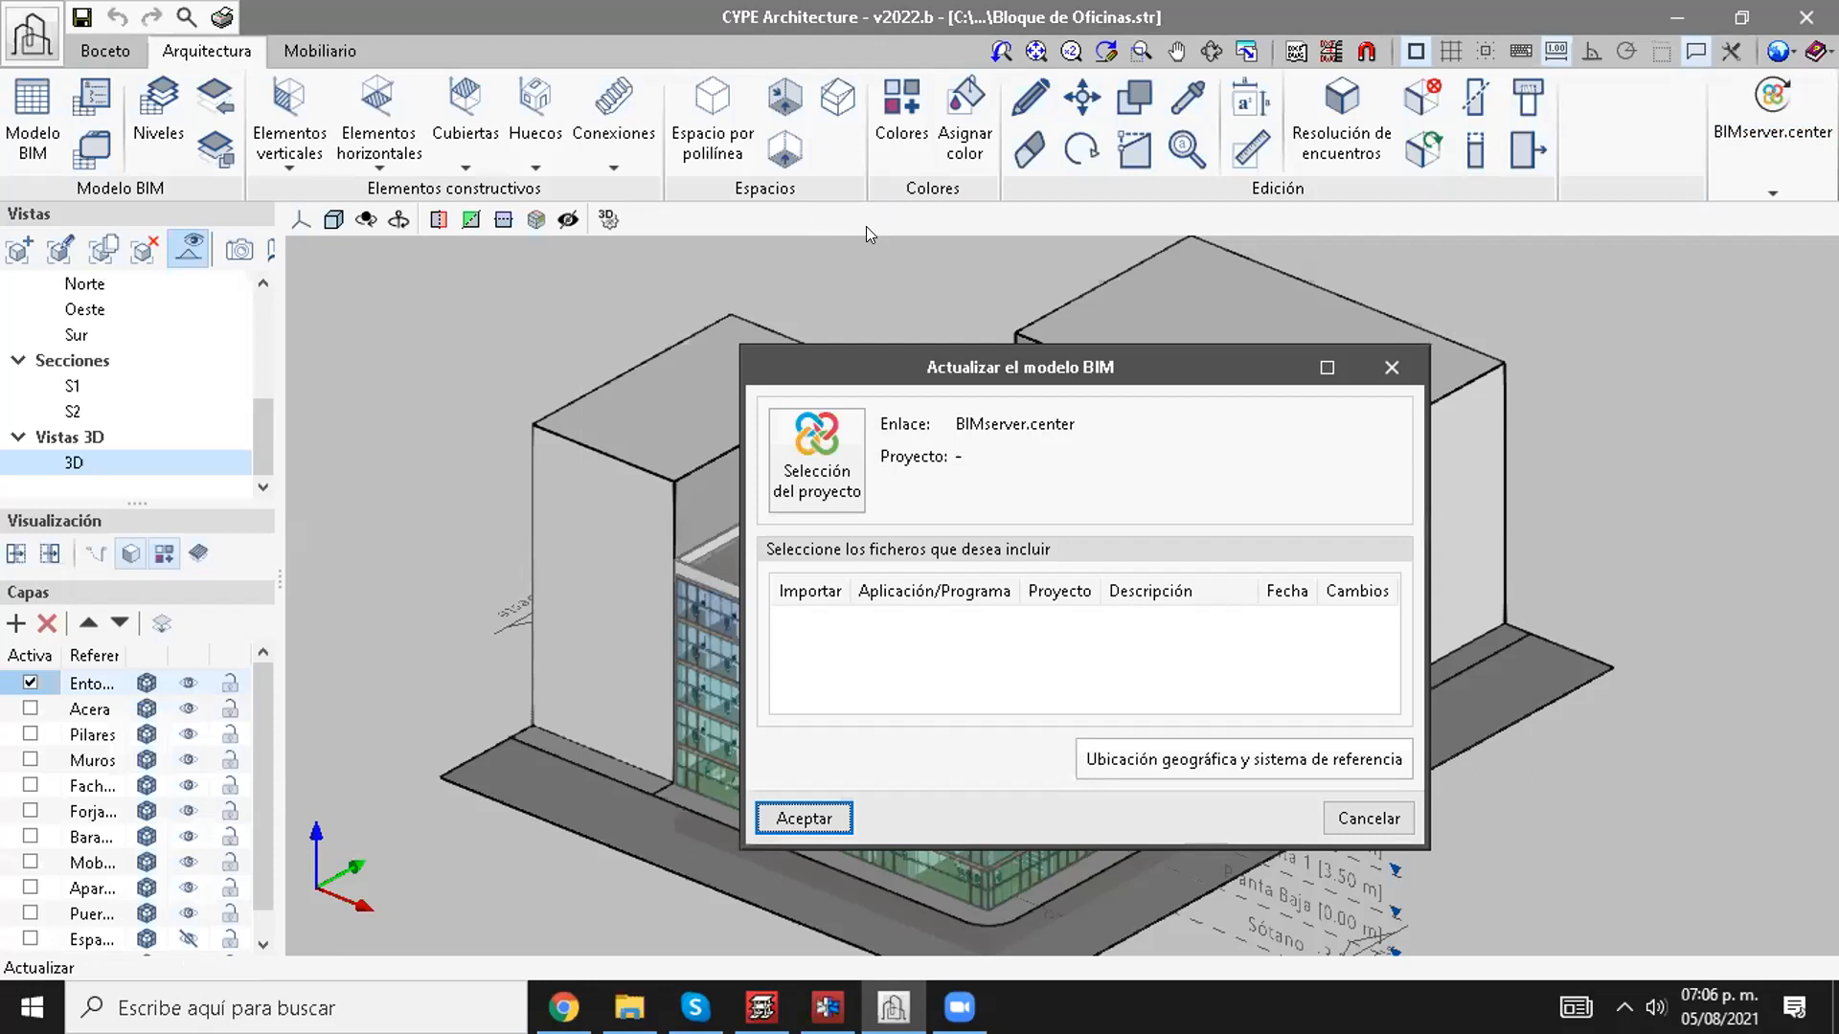
left_click(820, 461)
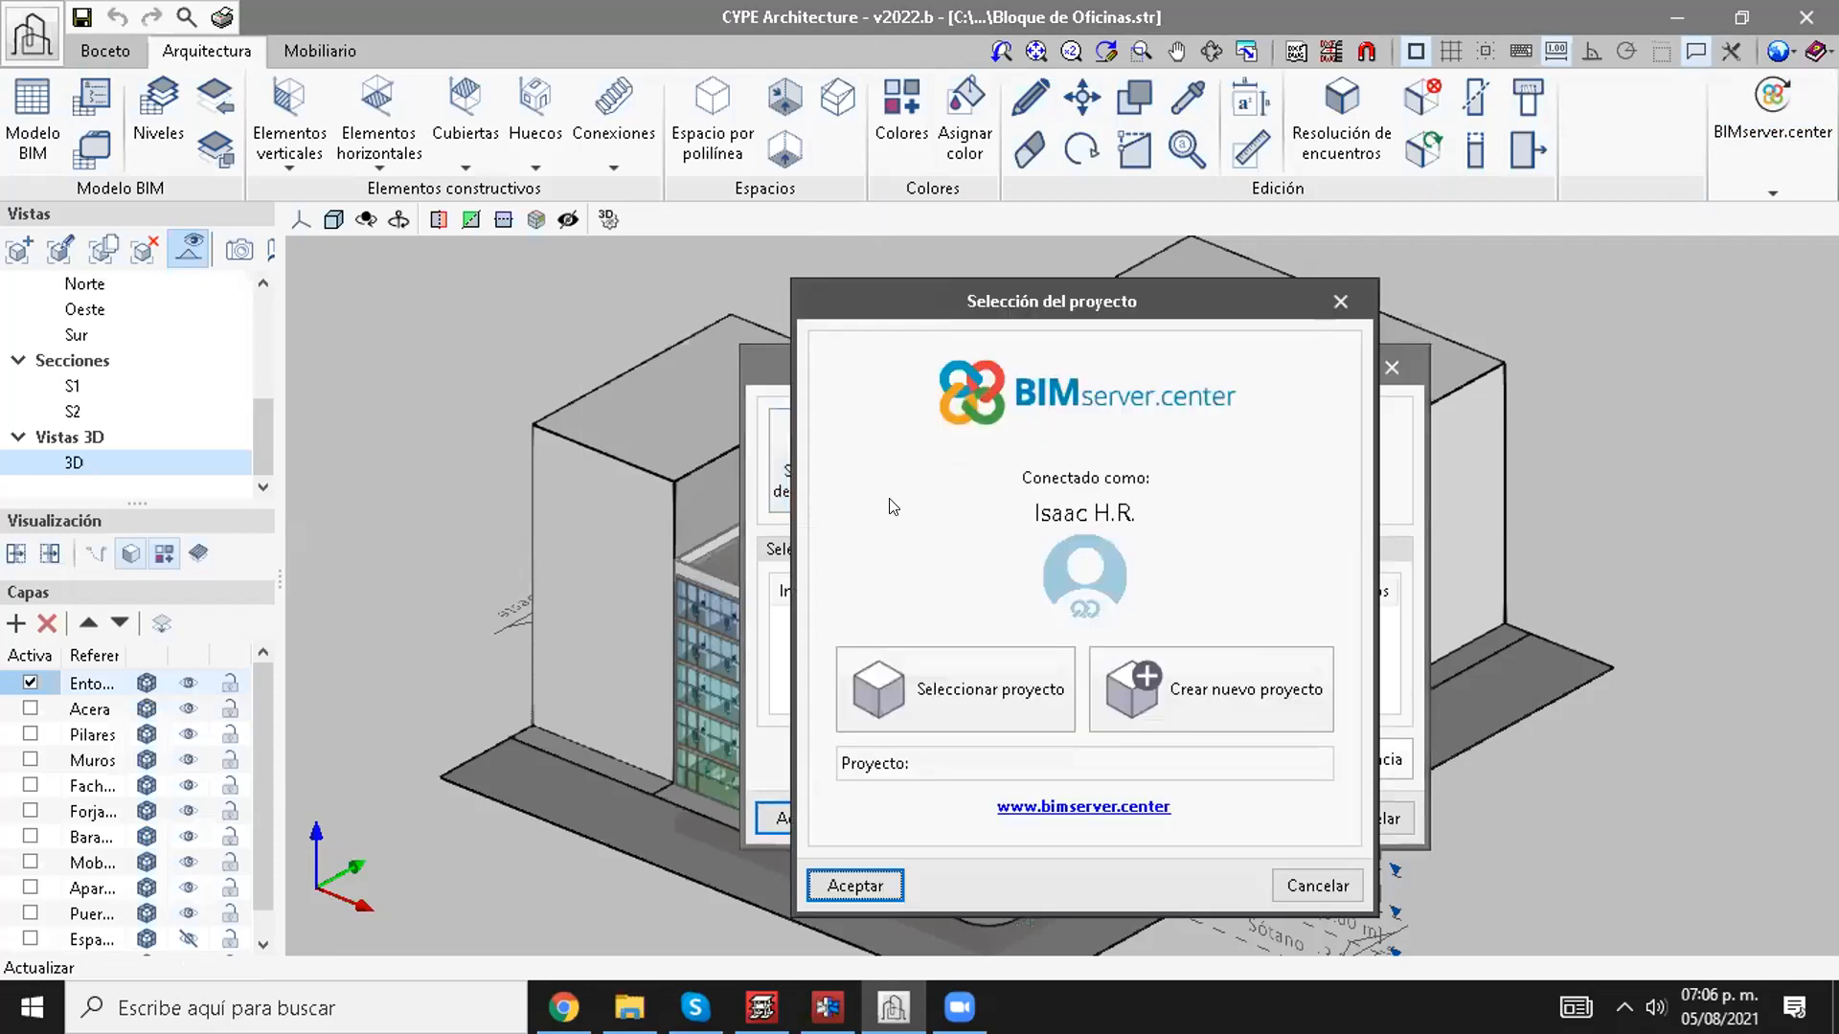
Step: Try to create a BIMserver.center project named Ejemplo, type Profesional, visible in BIMserver.center, with collaboration requests set to Abierto
left_click(1218, 657)
type("Ejemplo")
left_click(1059, 418)
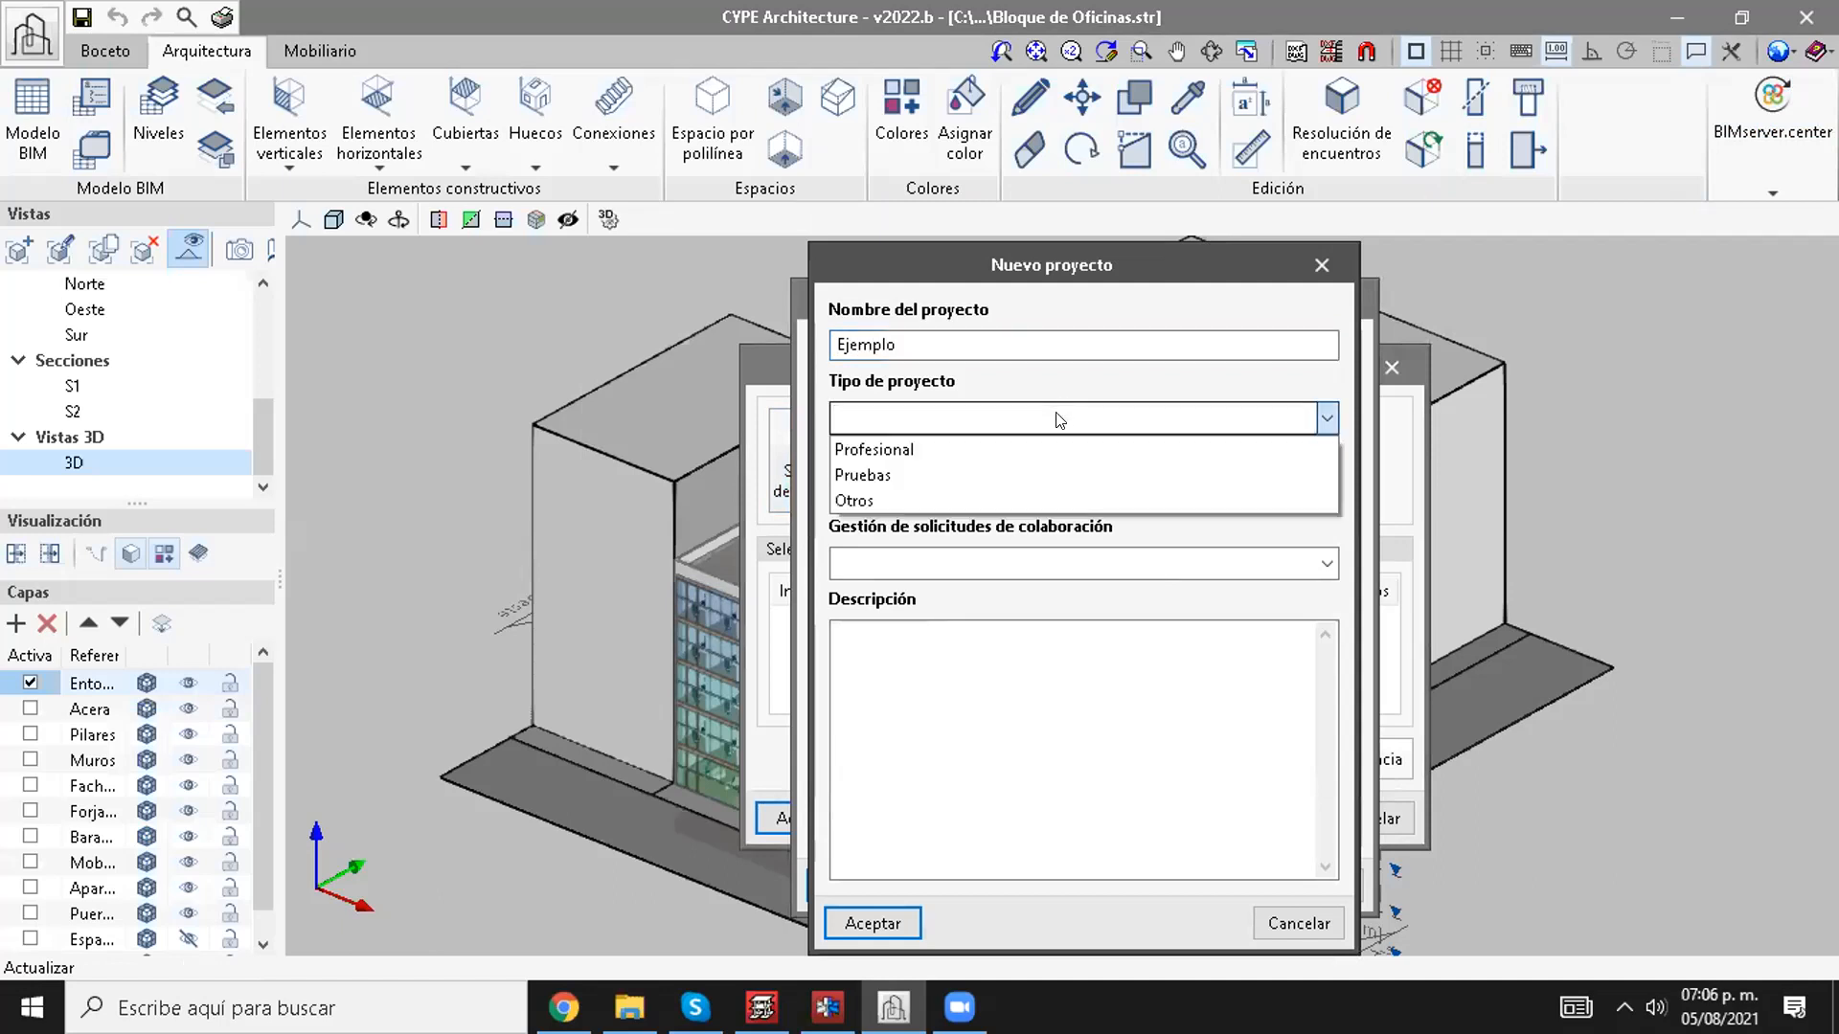
left_click(941, 452)
left_click(917, 498)
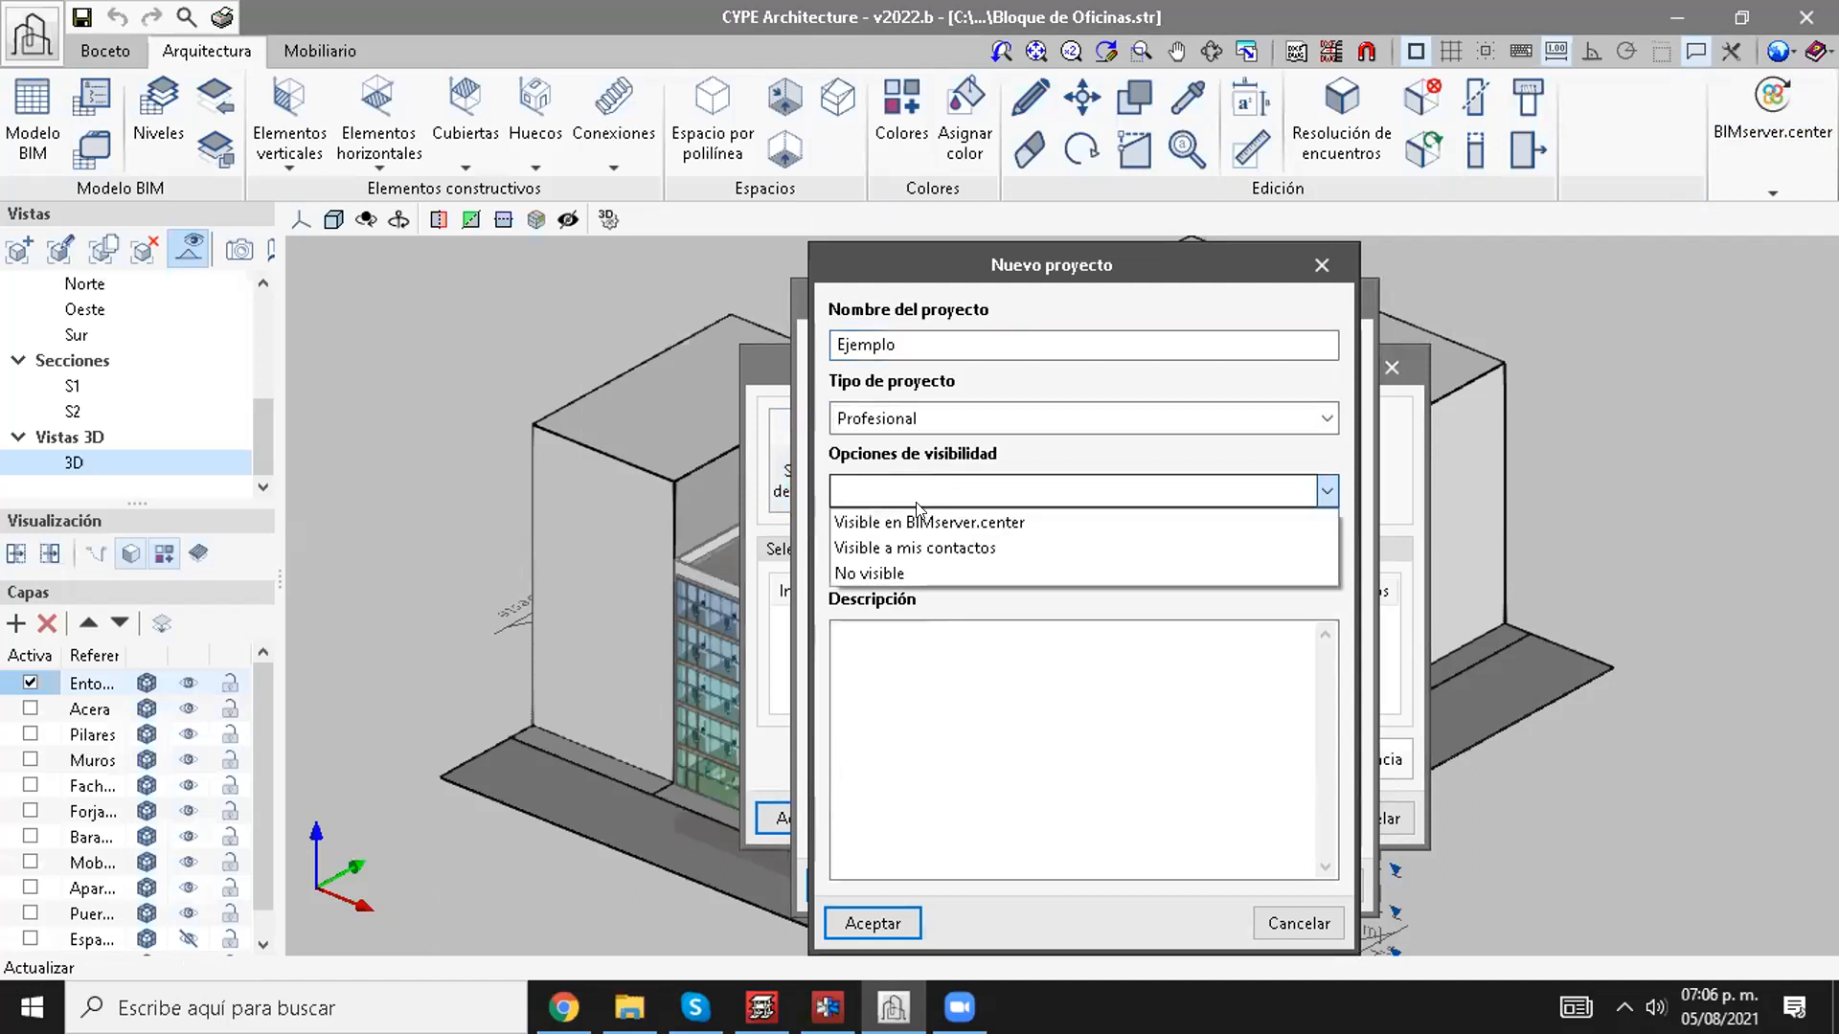
left_click(915, 522)
left_click(910, 561)
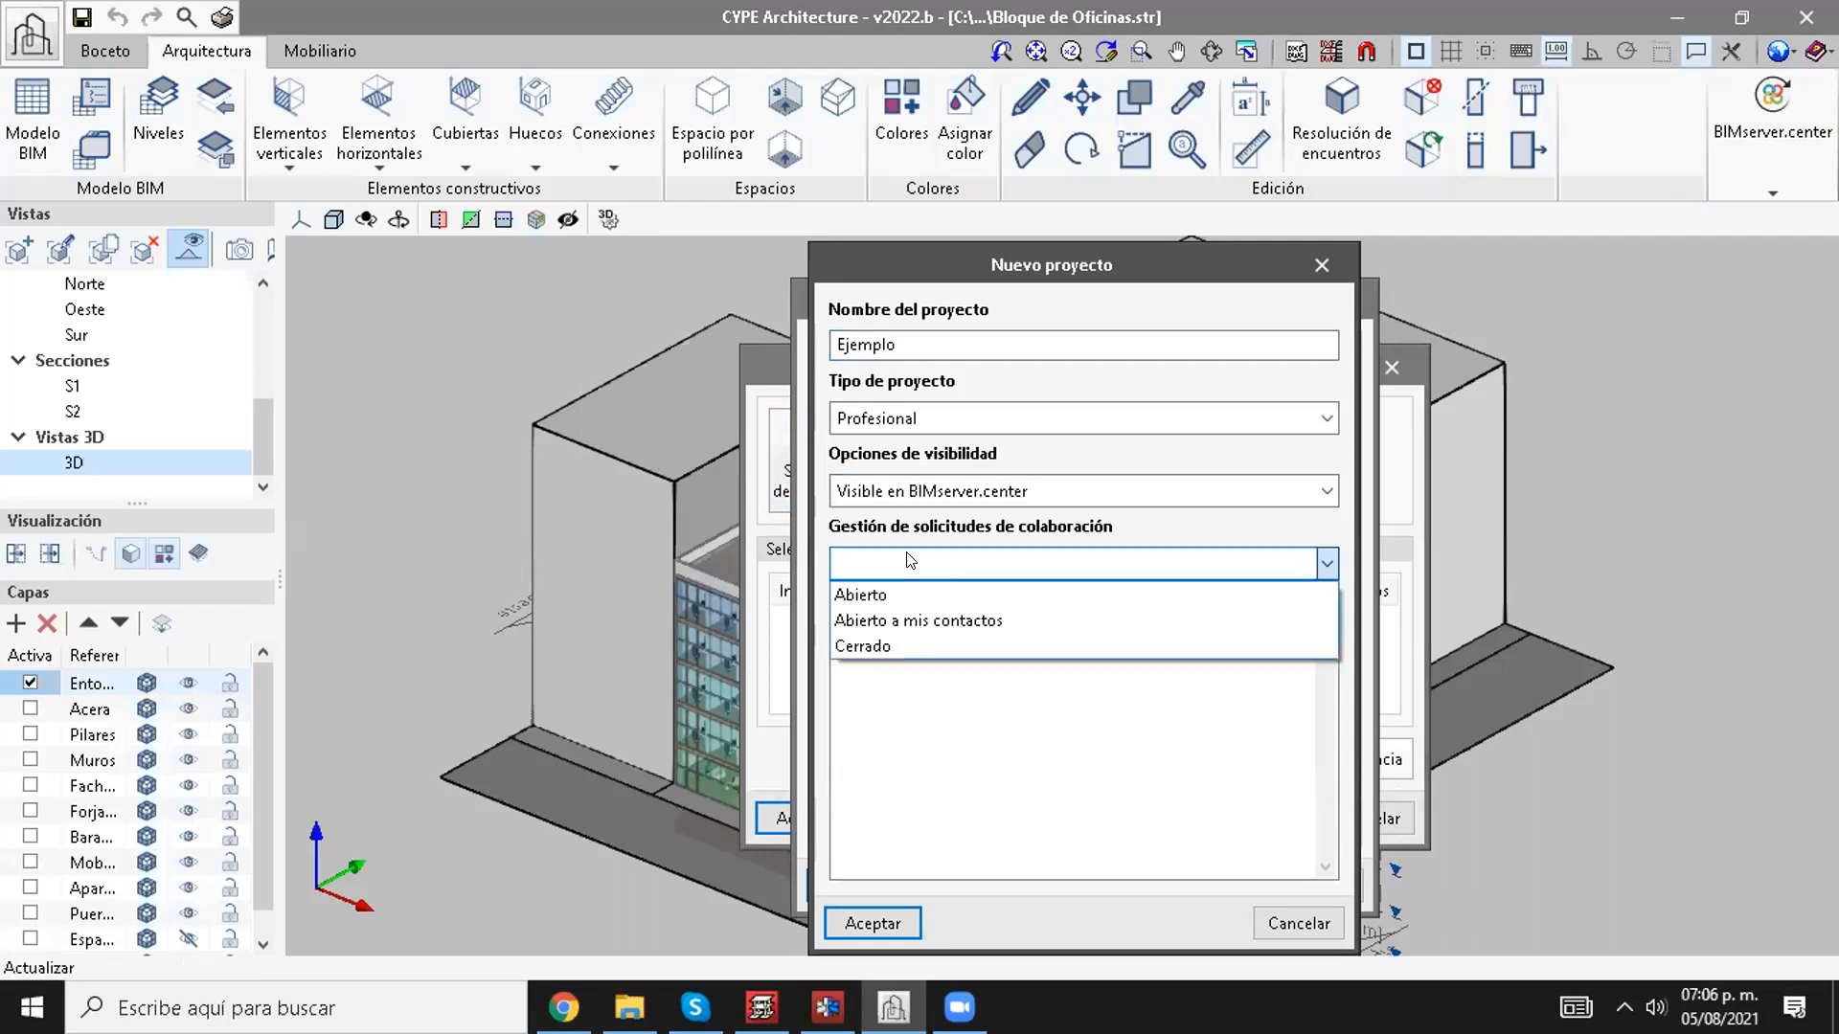
left_click(889, 586)
left_click(858, 644)
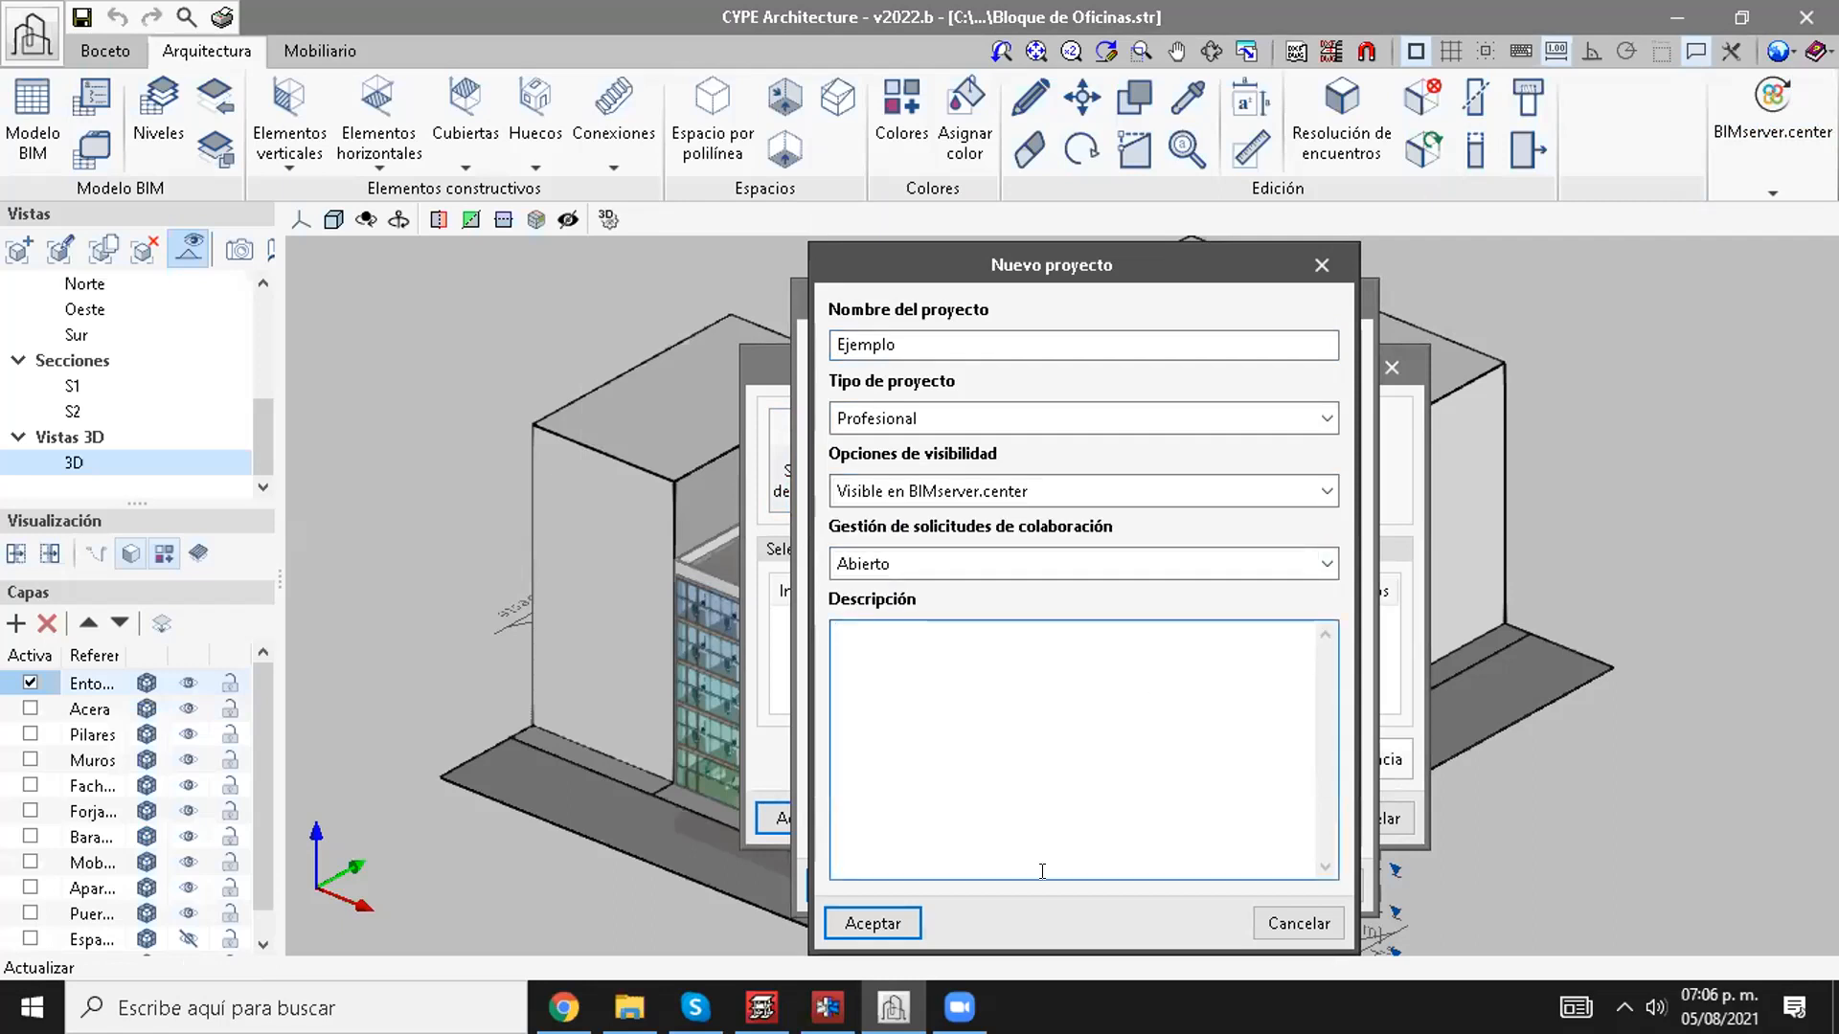
left_click(912, 925)
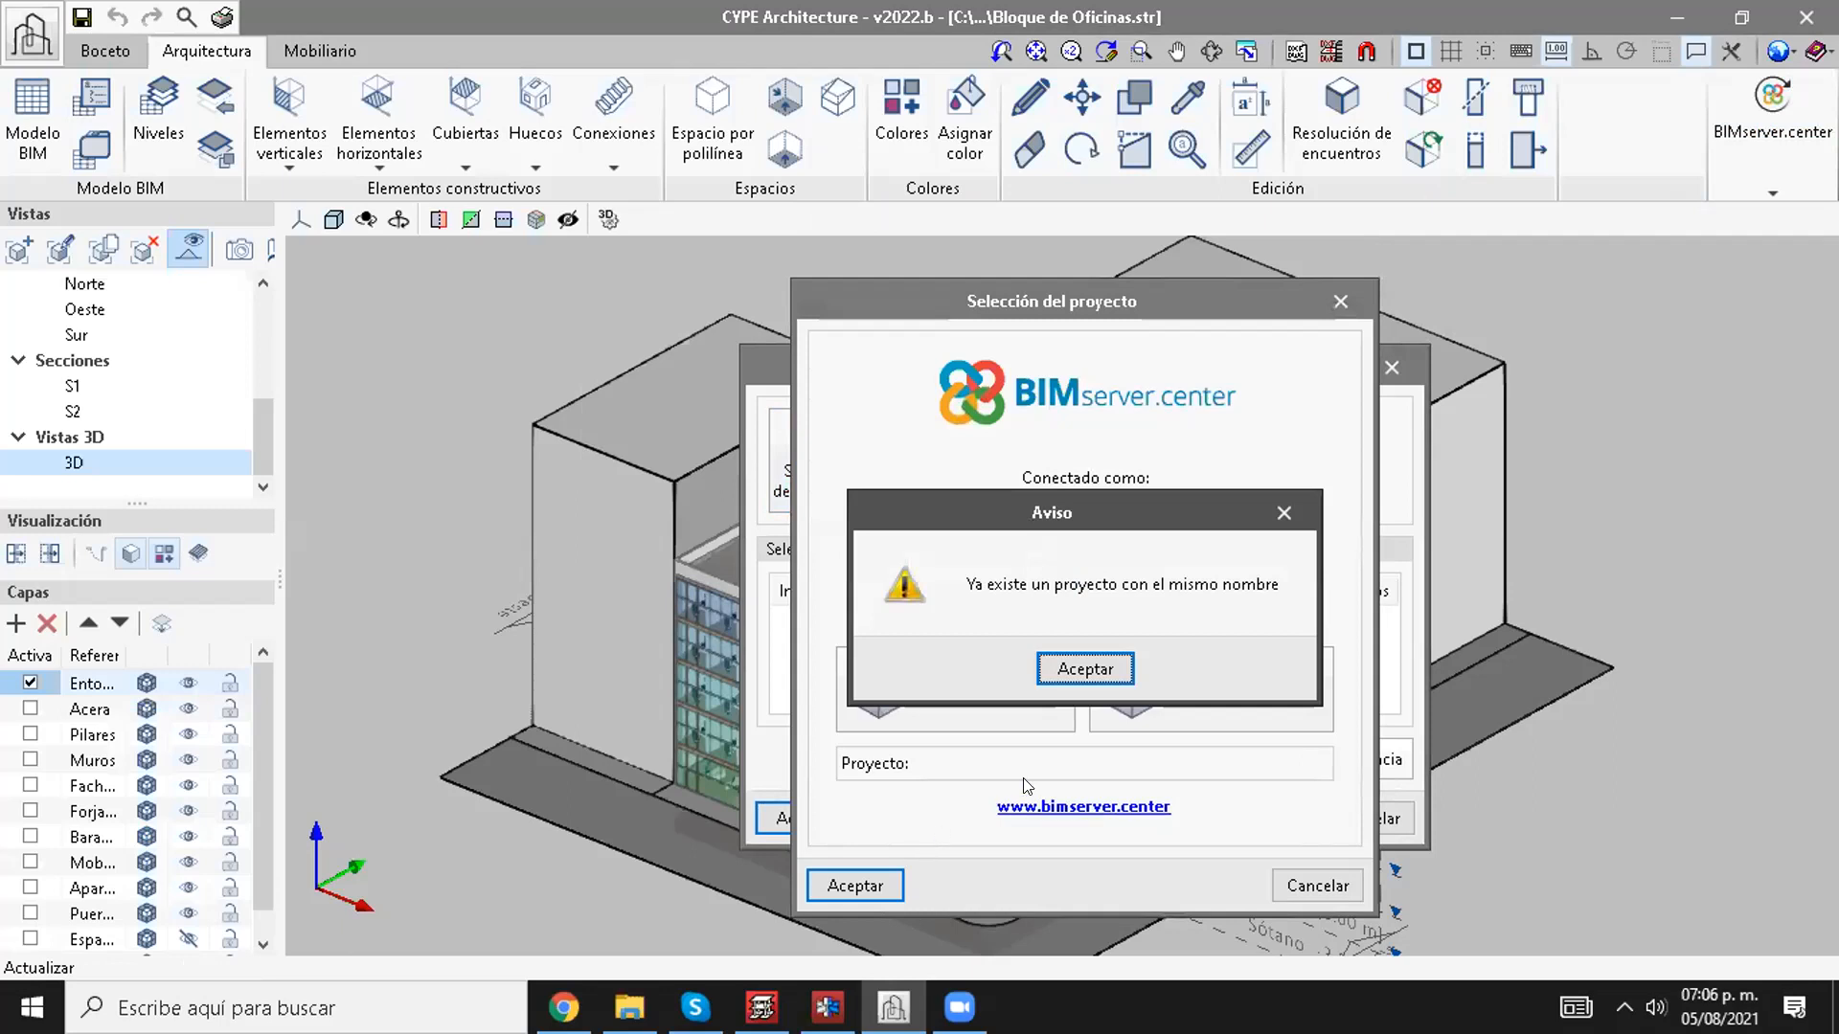
left_click(1082, 670)
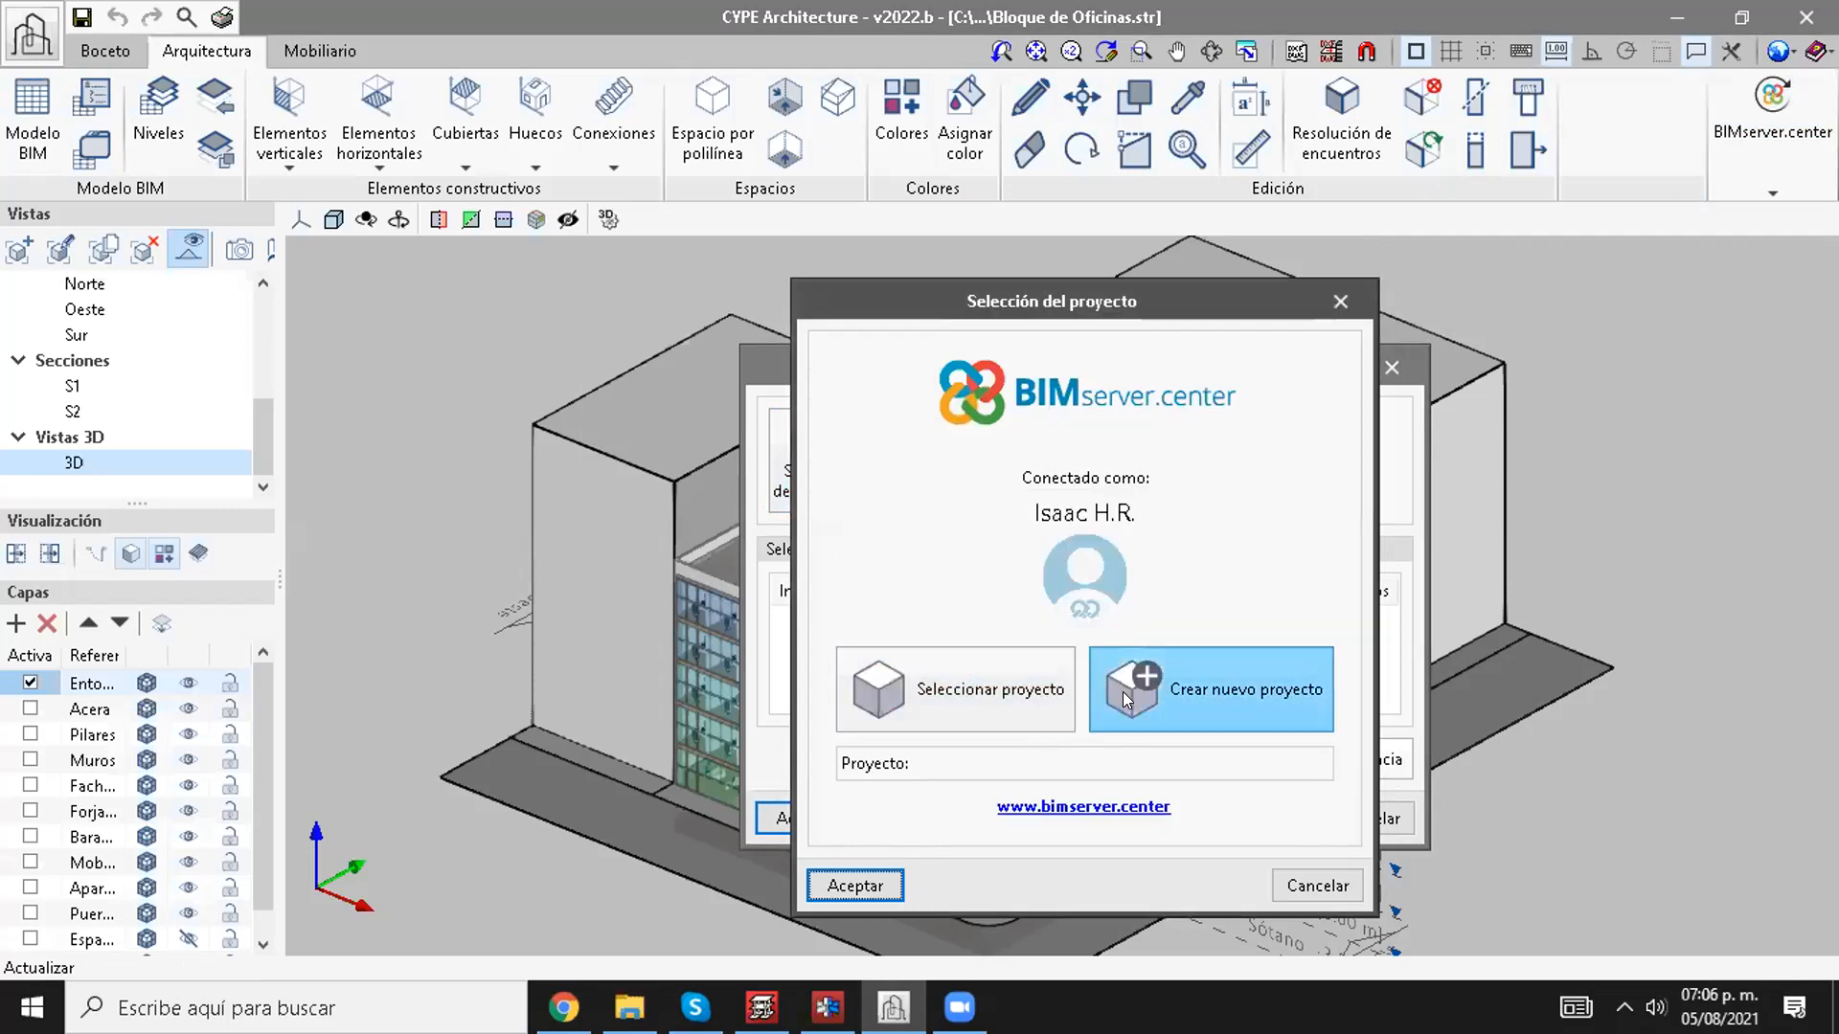
Step: Start a new BIMserver.center project named Ejemplo CYPE 2022 with the project type Pruebas
left_click(1147, 696)
type("E")
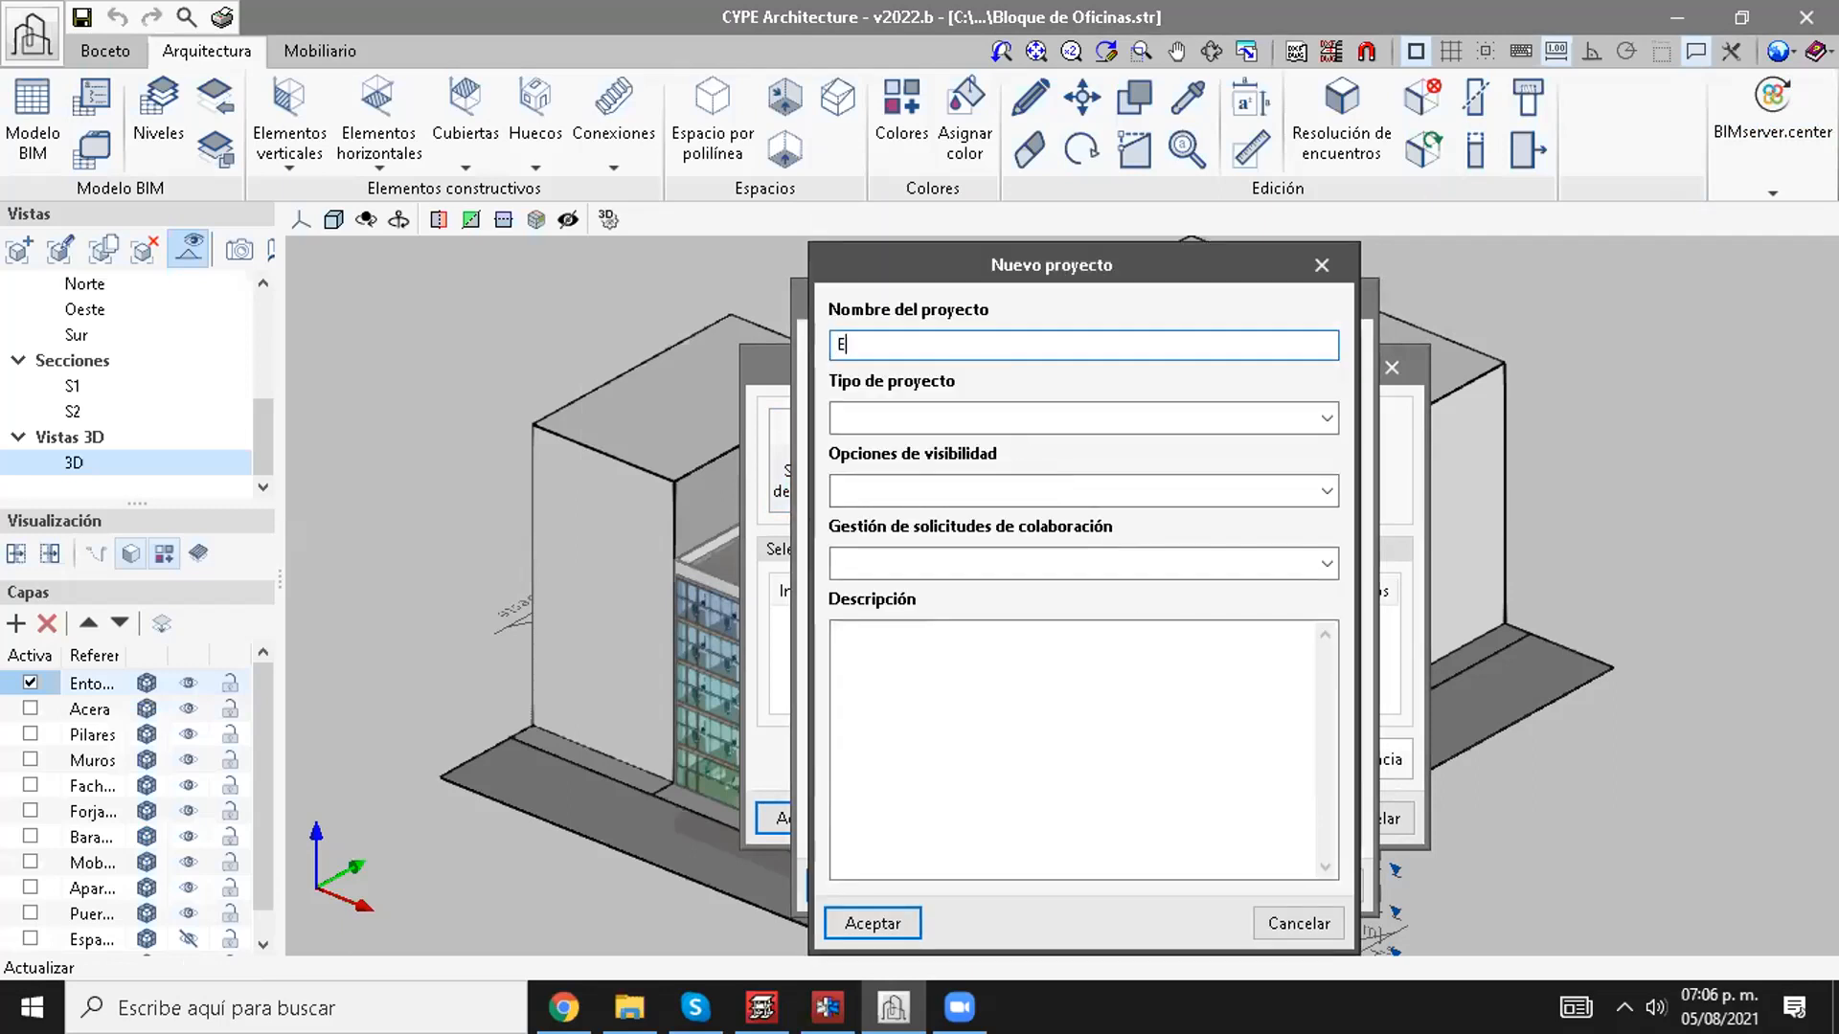
type("jemplo CYPE 2022")
left_click(939, 417)
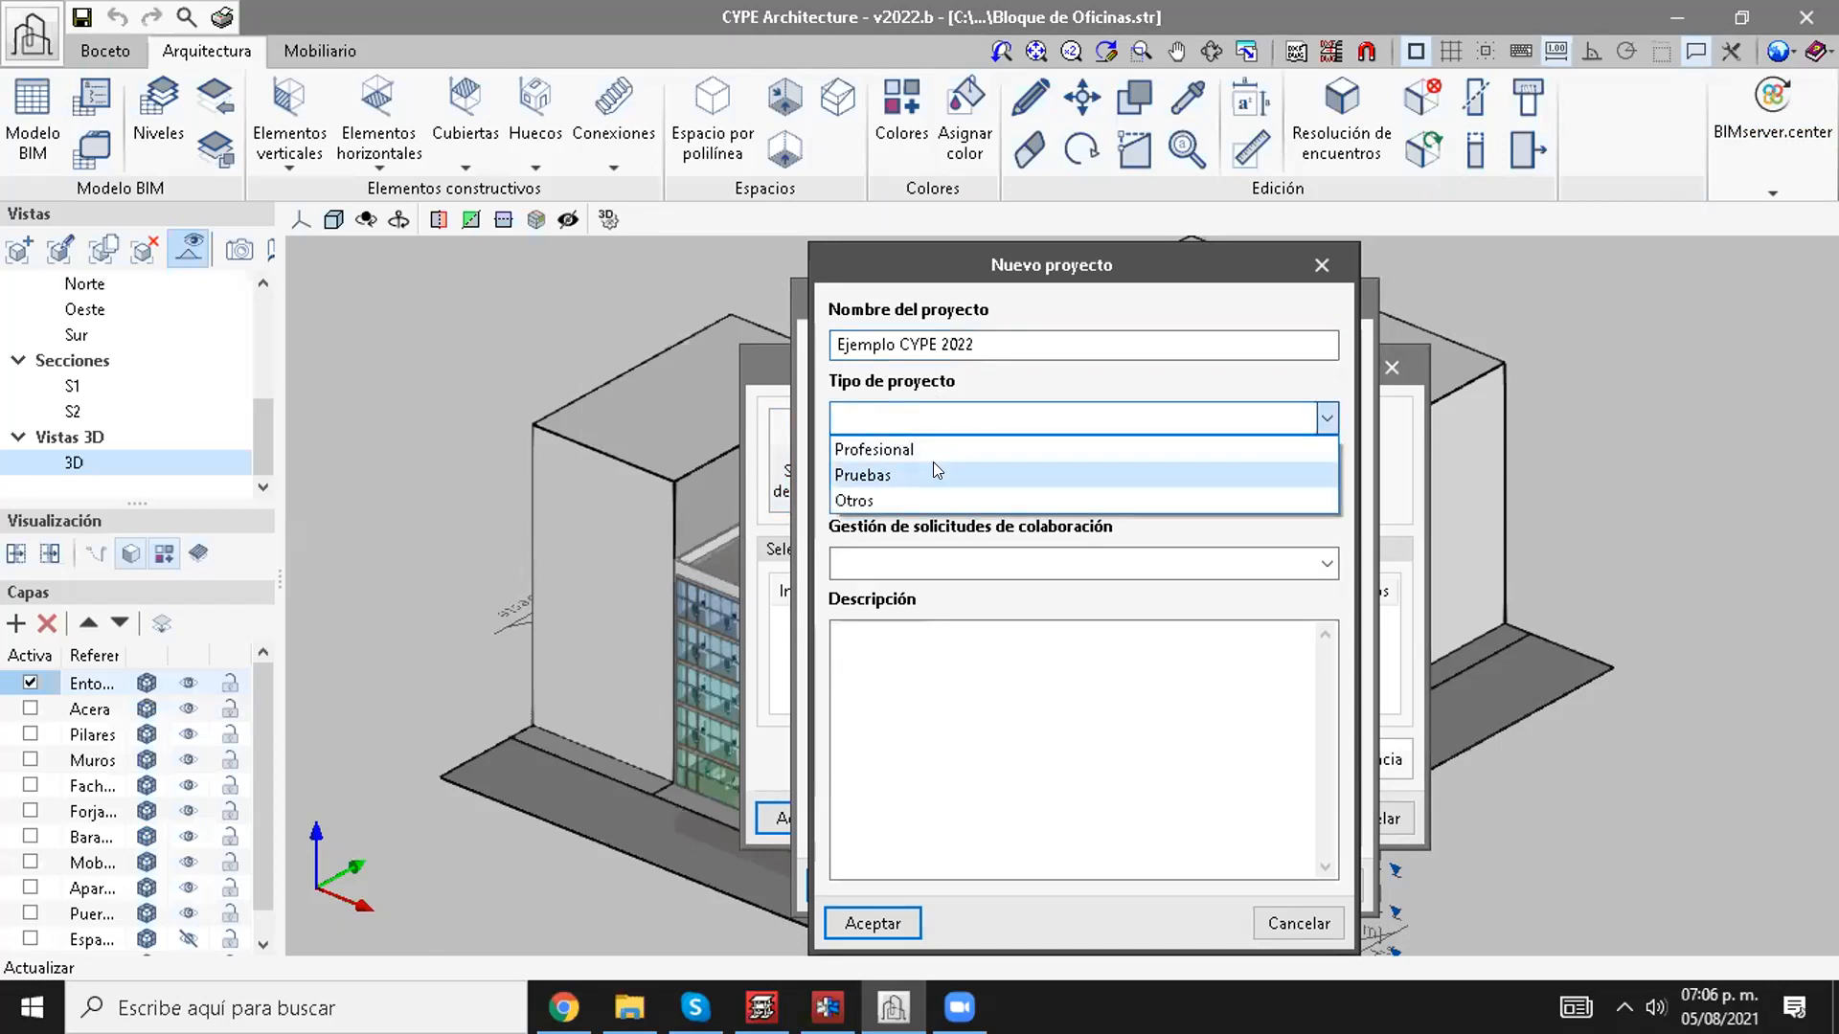
left_click(934, 465)
Step: Create the project with visibility Visible en BIMserver.center and collaboration Abierto a mis contactos, and link the office block model to it
left_click(931, 490)
left_click(919, 518)
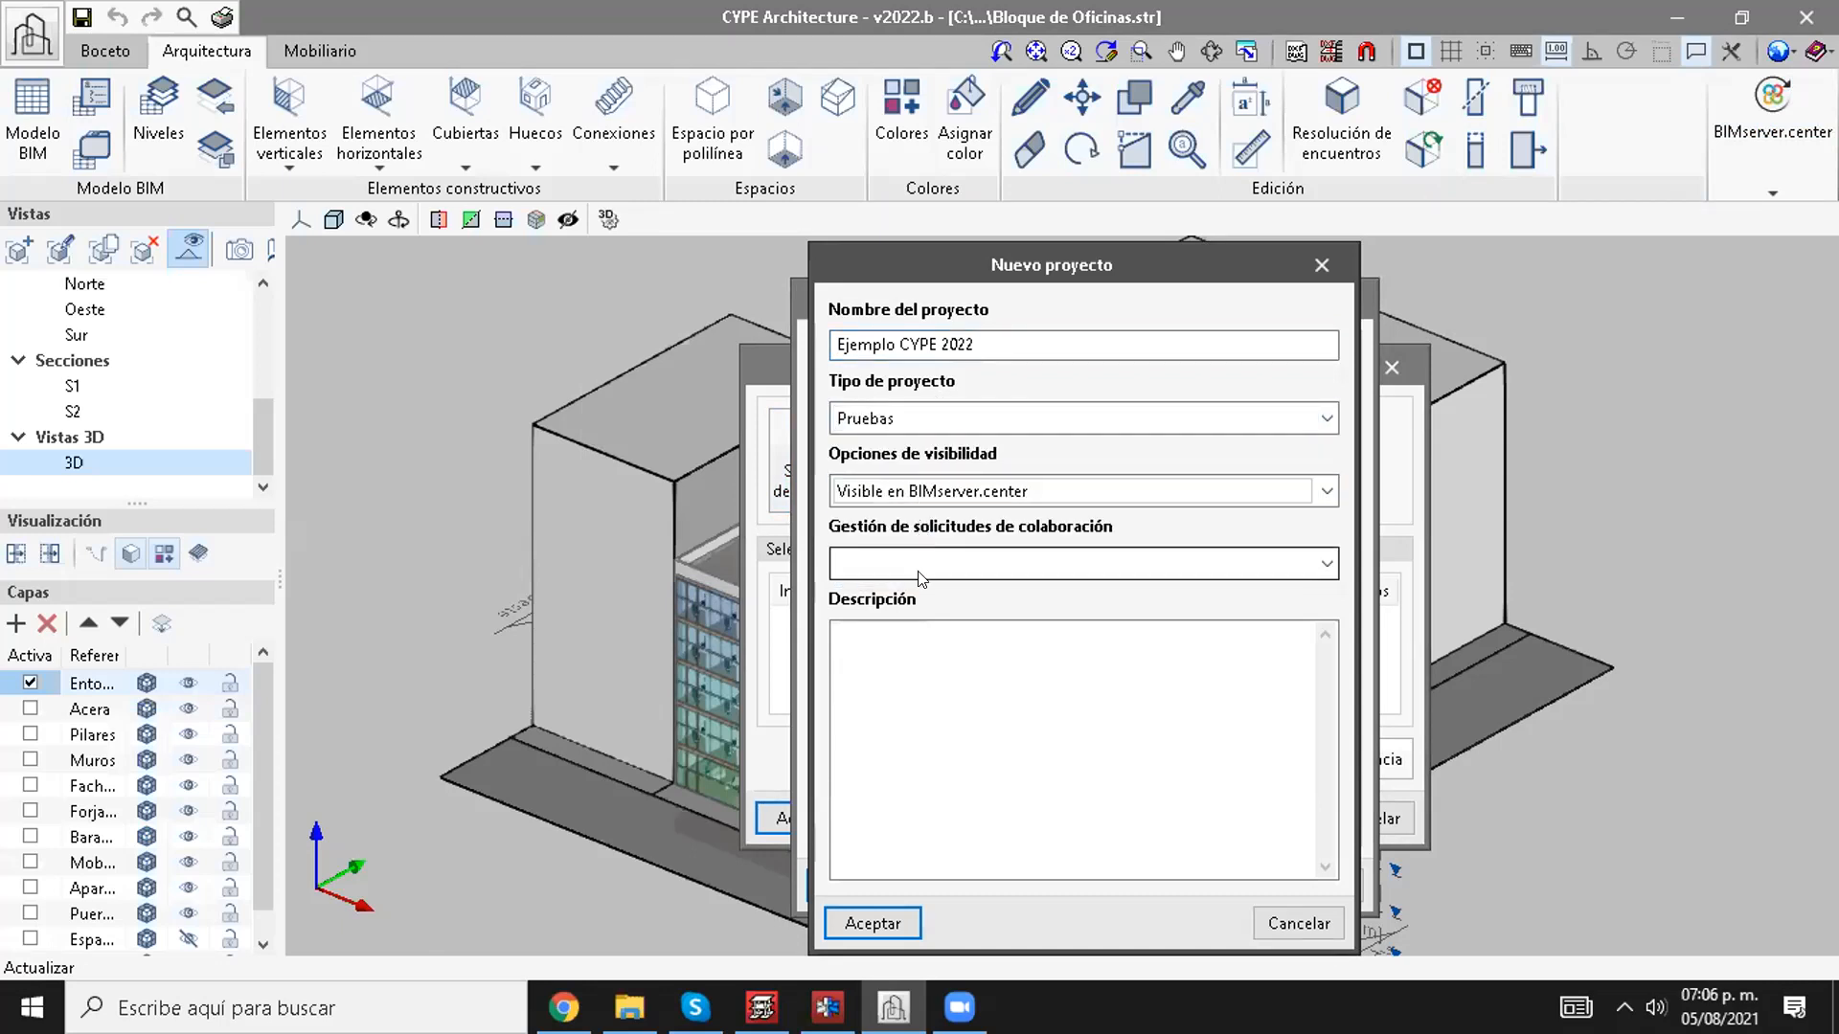
left_click(918, 564)
left_click(909, 615)
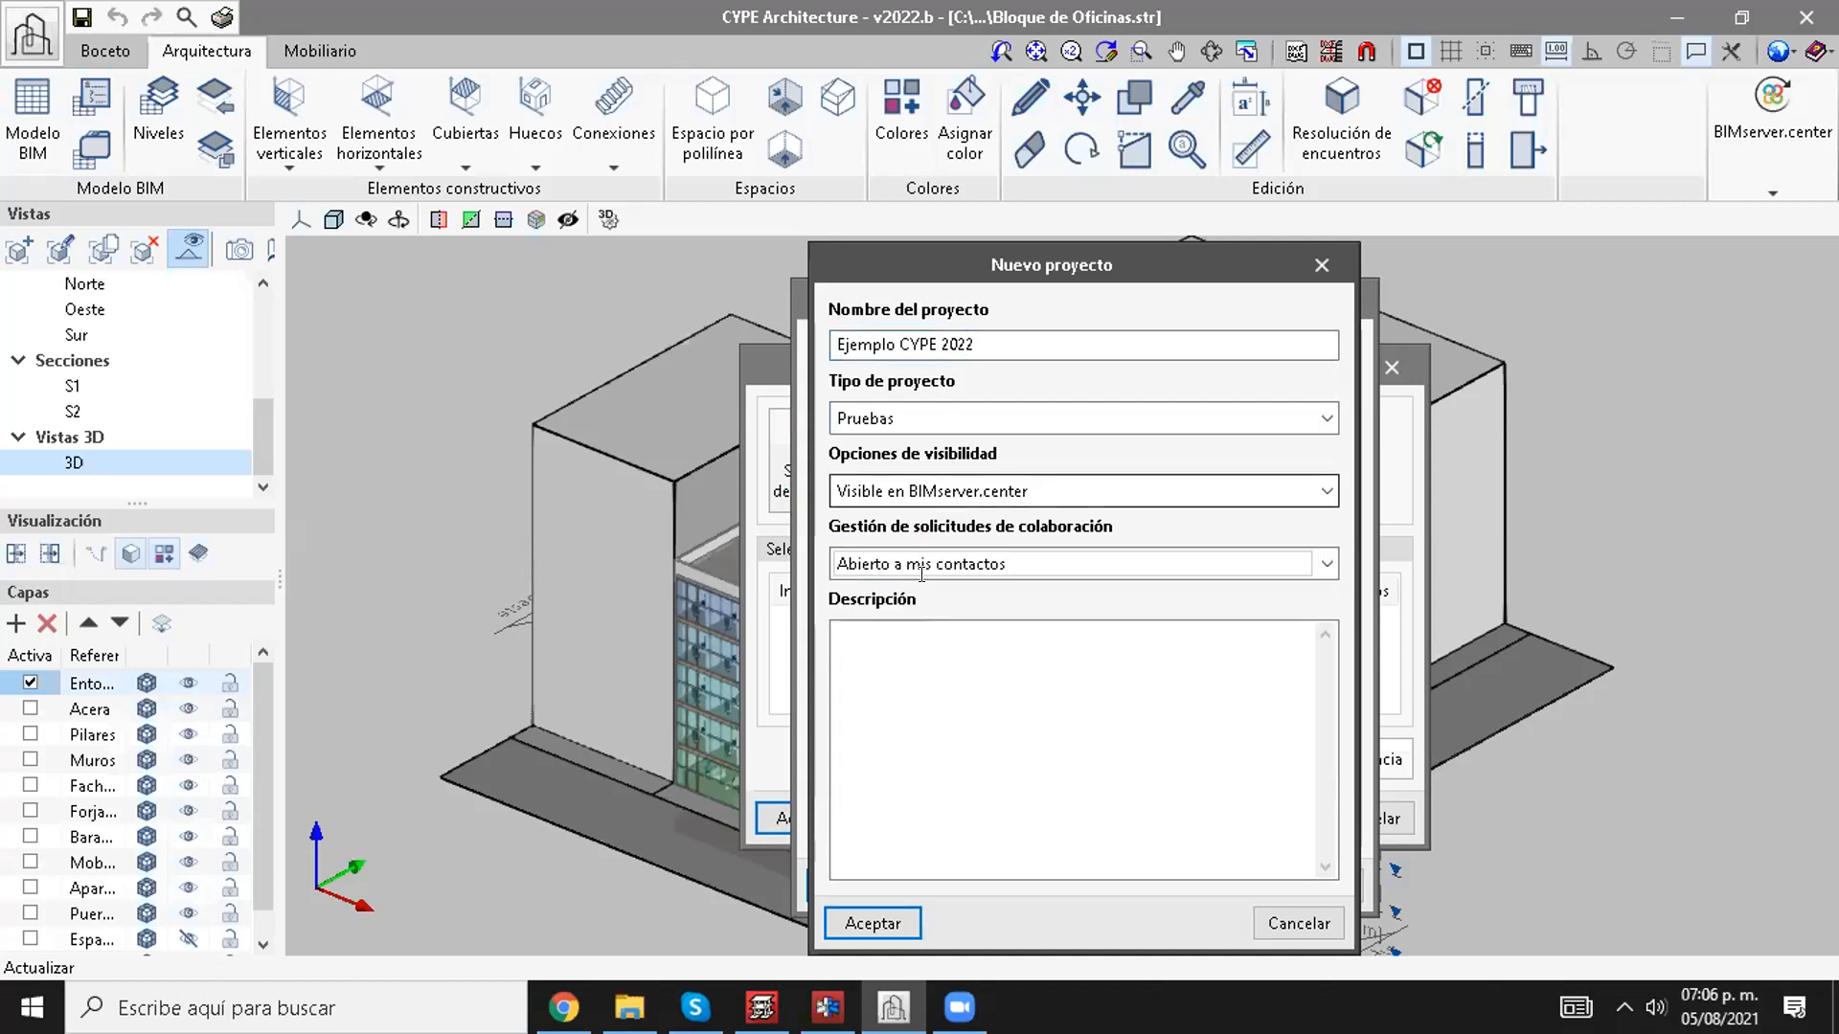
left_click(872, 924)
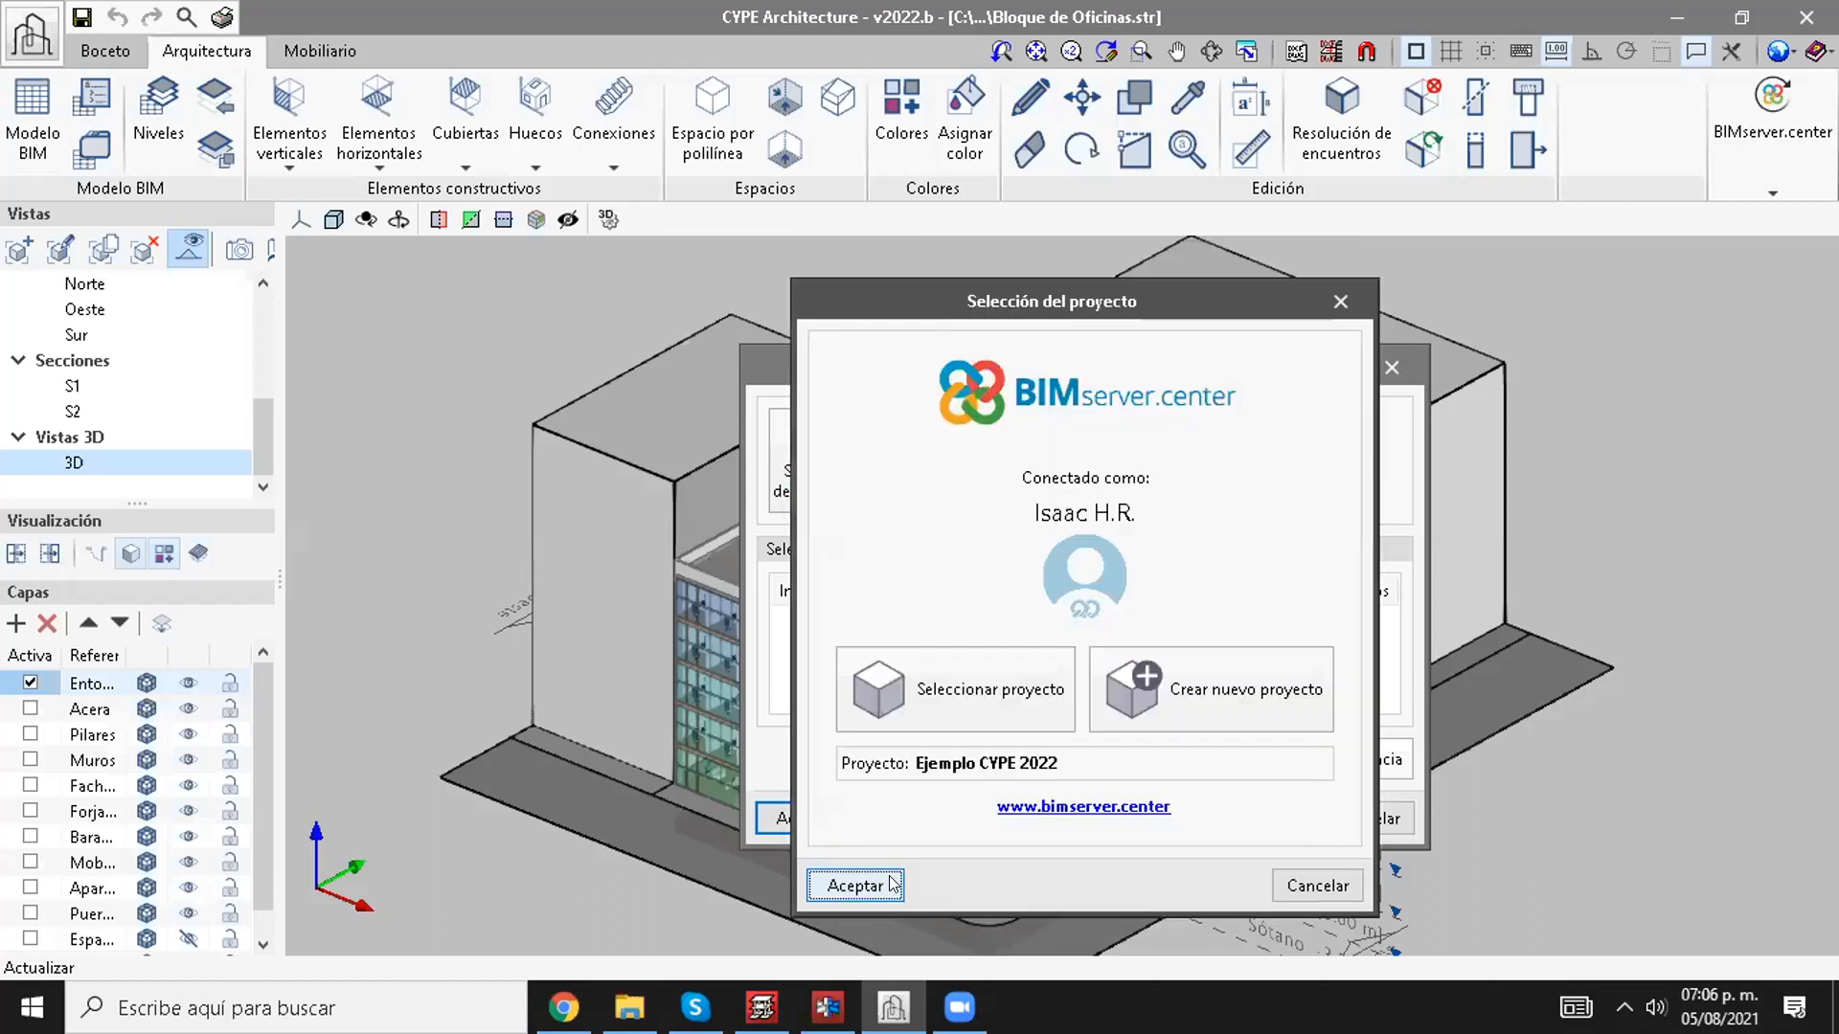
left_click(891, 883)
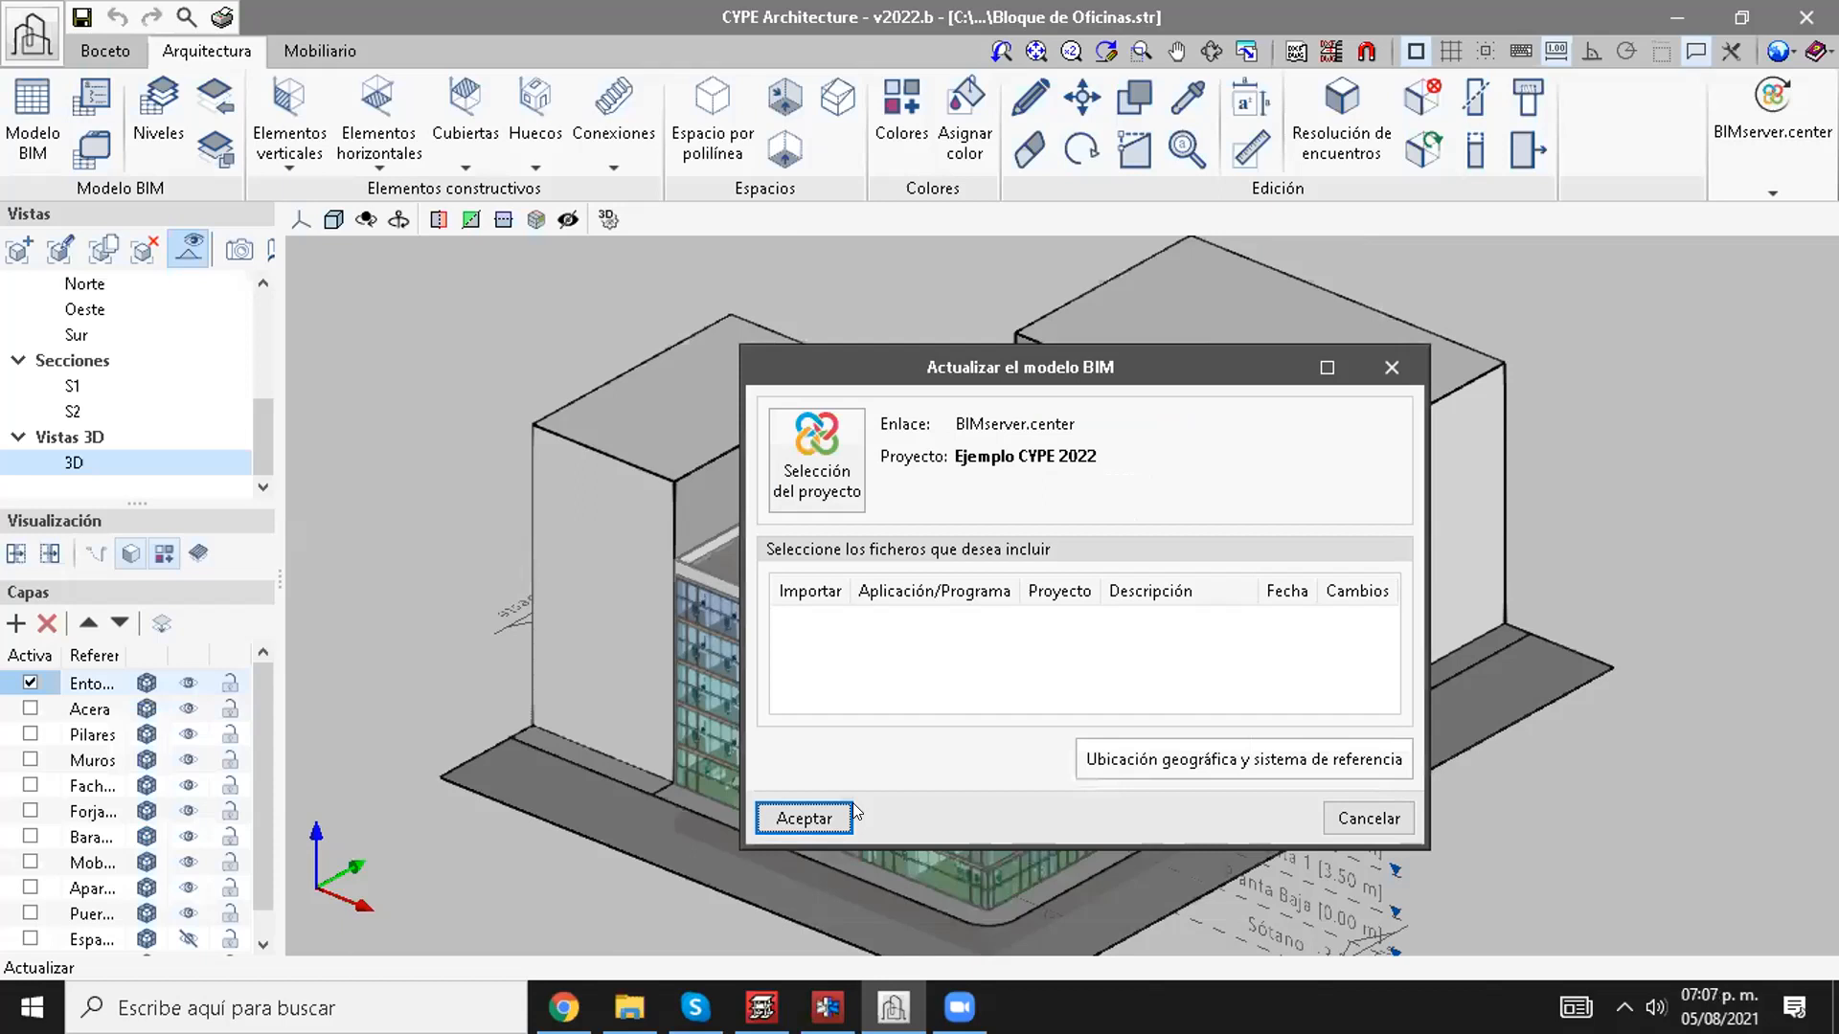
left_click(825, 816)
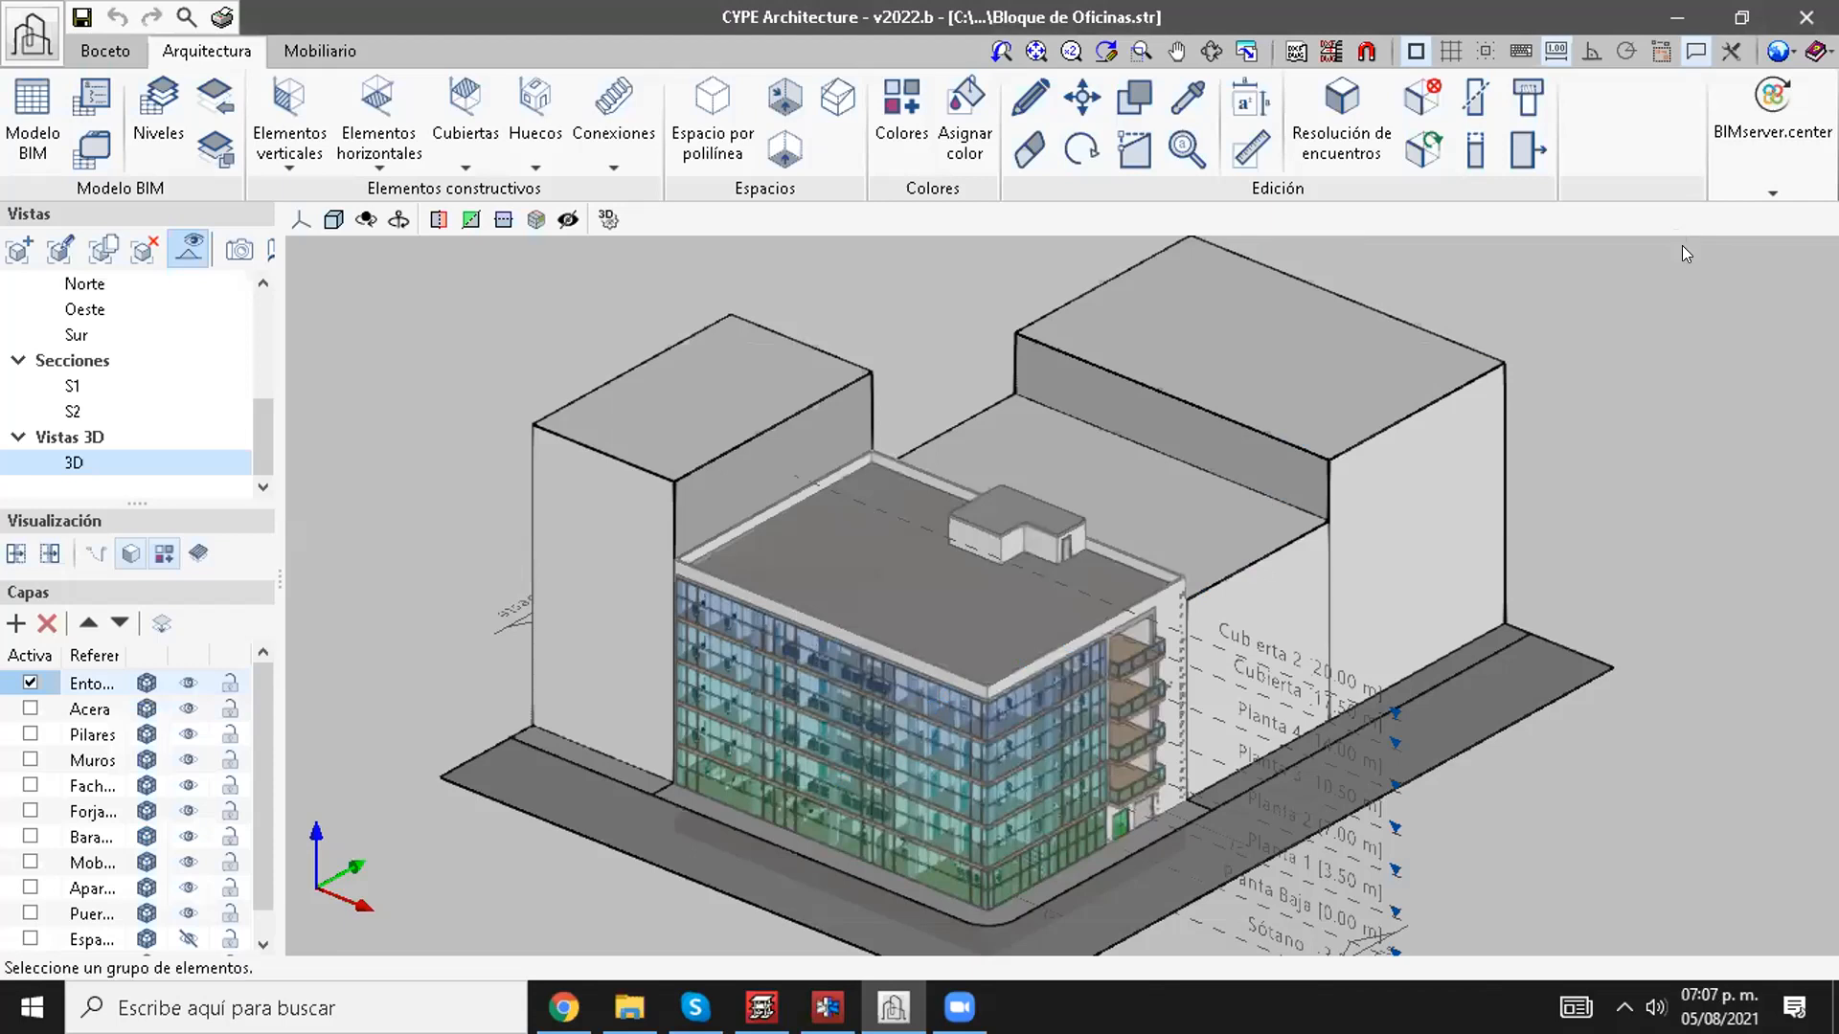
Step: Export the office block model to the linked BIM project with the file name Arquitectura
left_click(1728, 161)
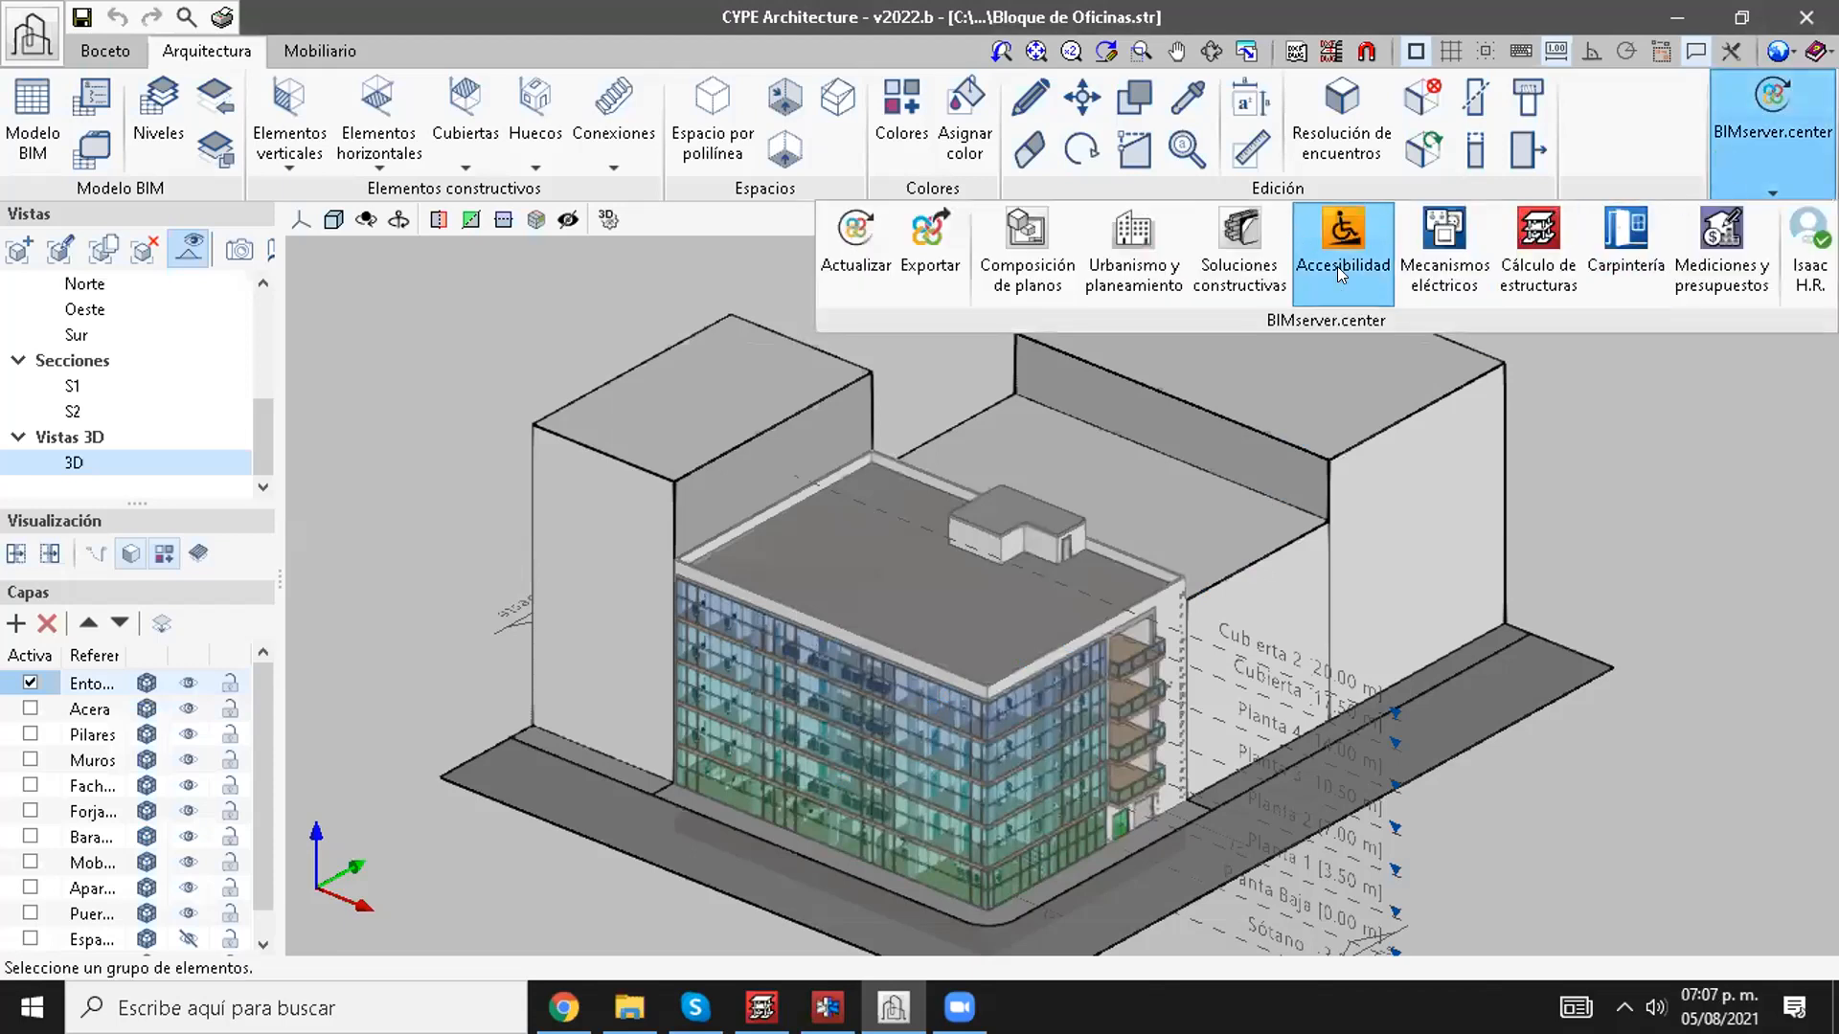
left_click(910, 258)
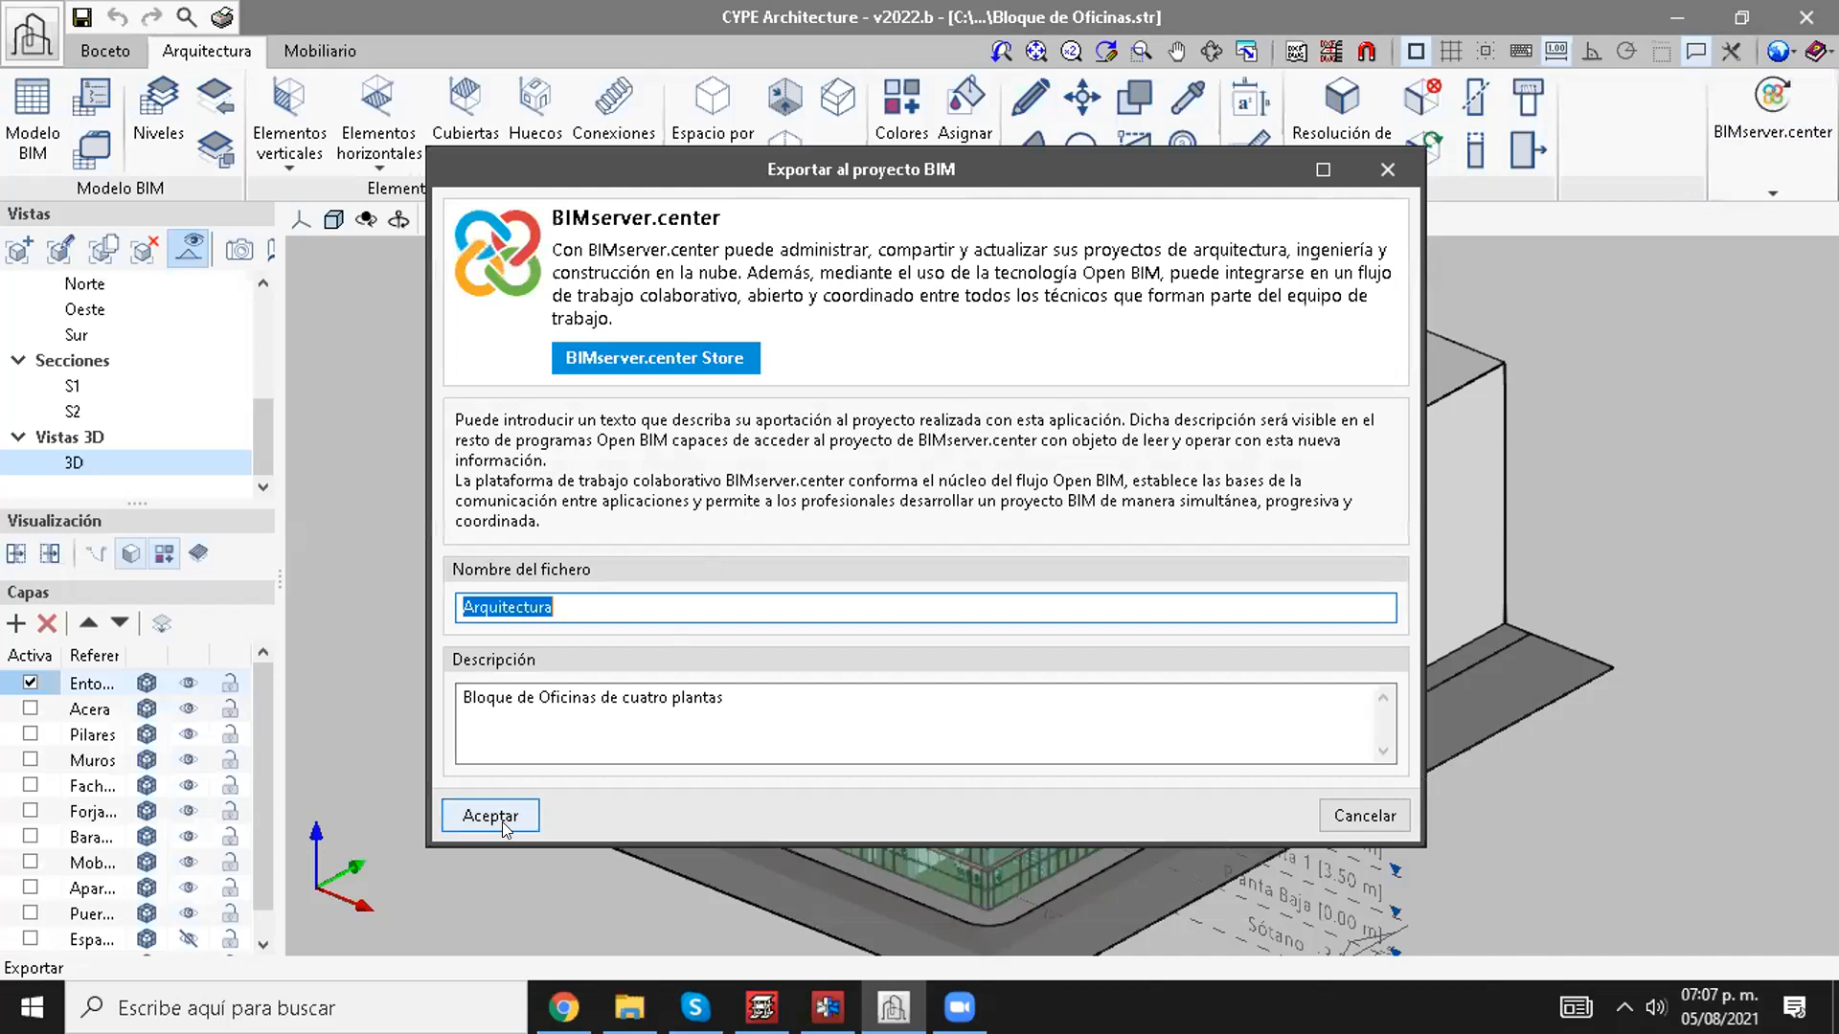
left_click(502, 817)
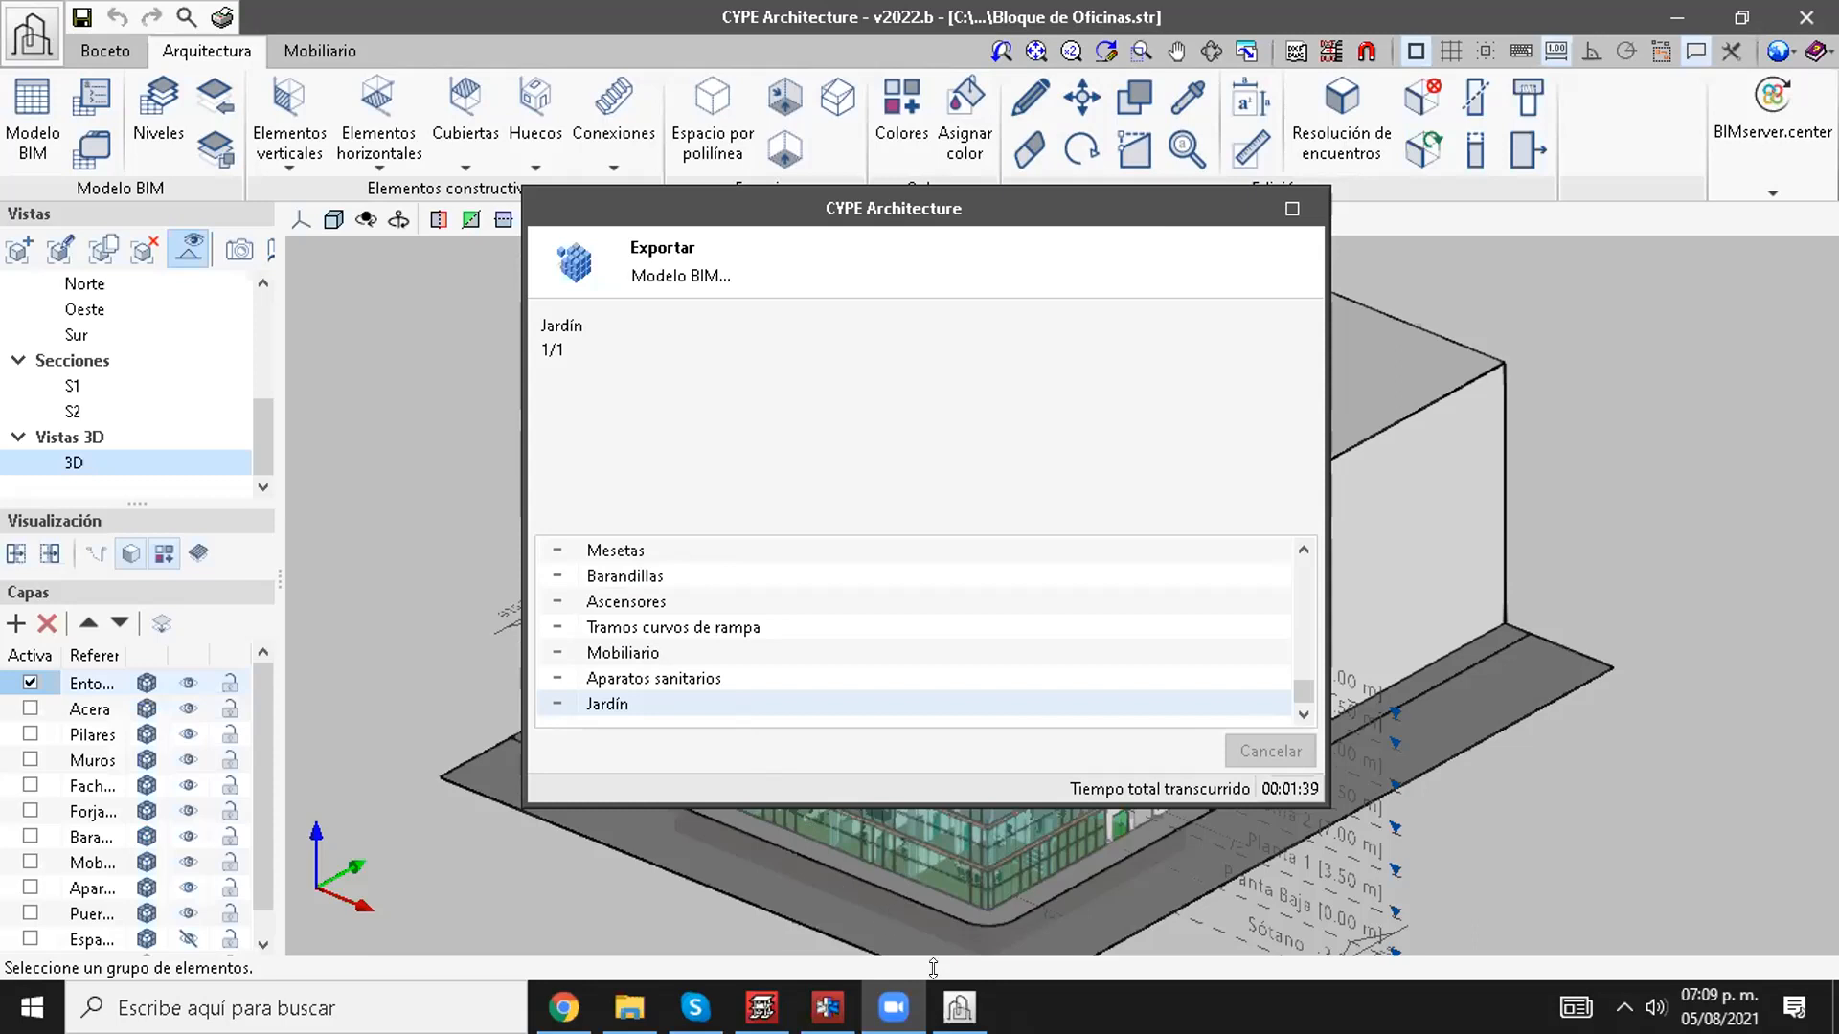
Step: Switch to the browser and look at the CYPECAD entries in the 2022.b release notes index
mouse_move(761, 1008)
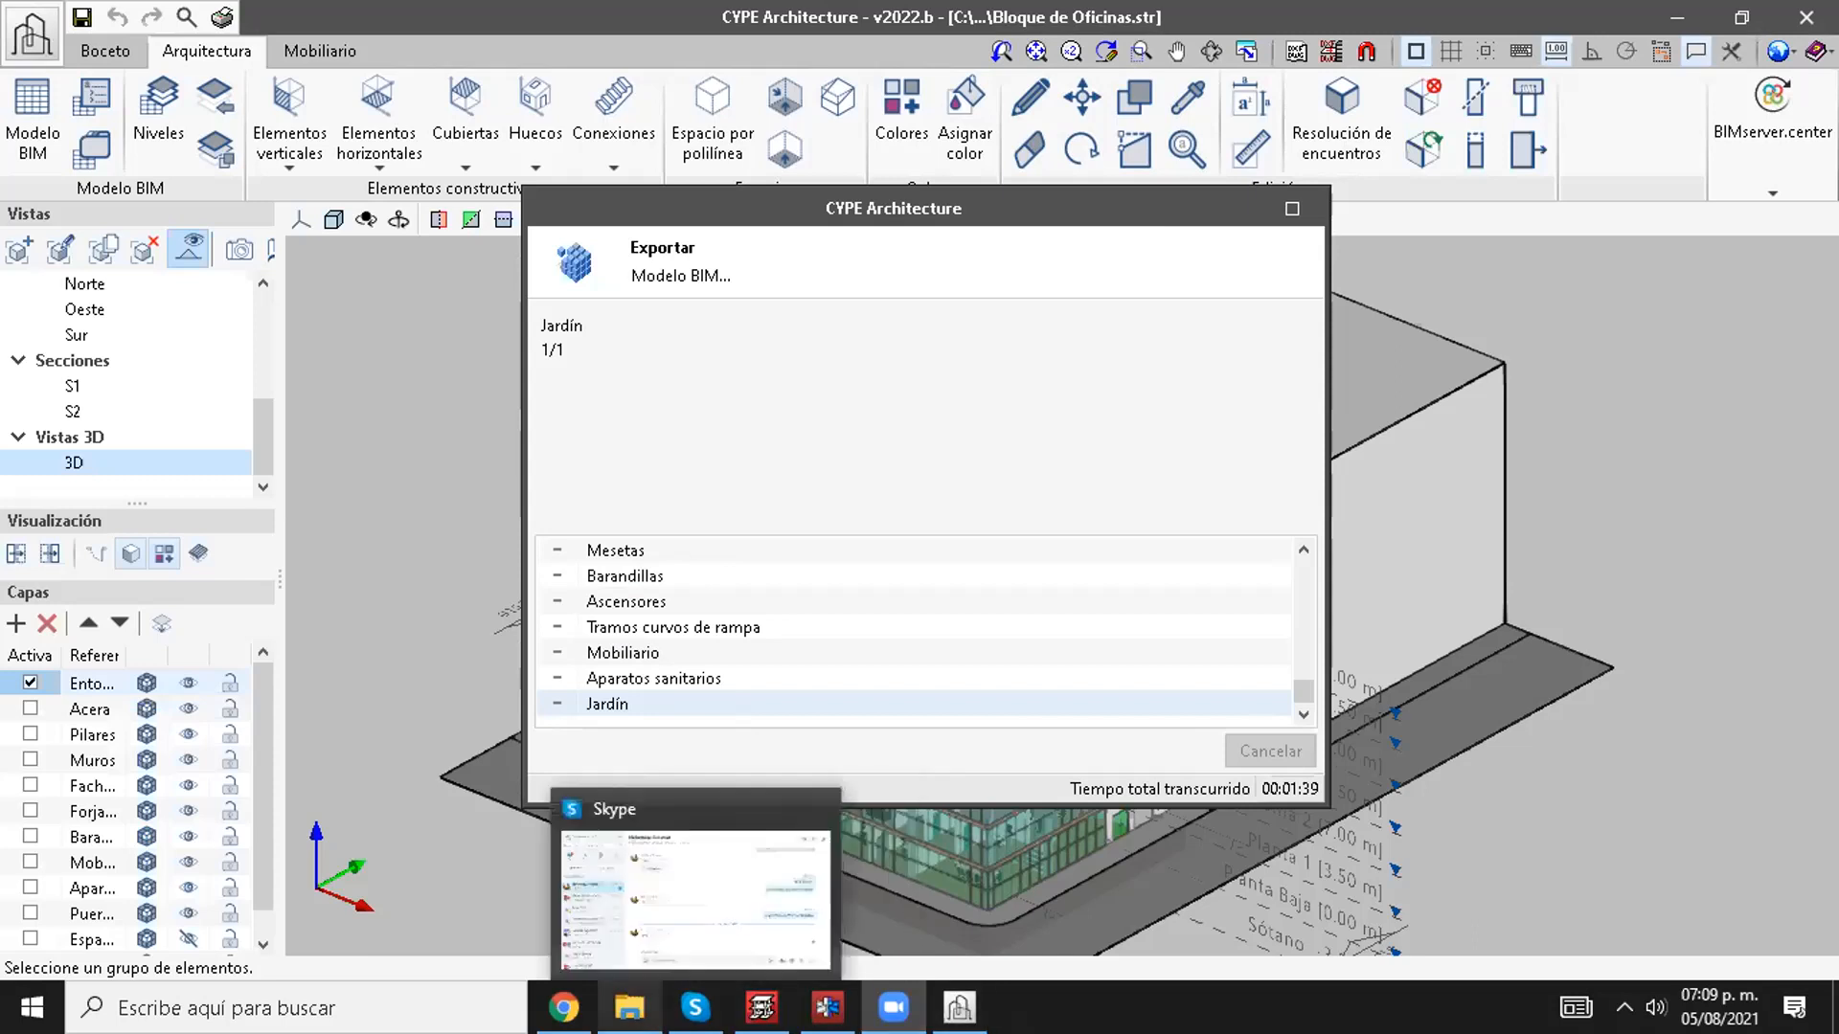
mouse_move(564, 1008)
left_click(563, 896)
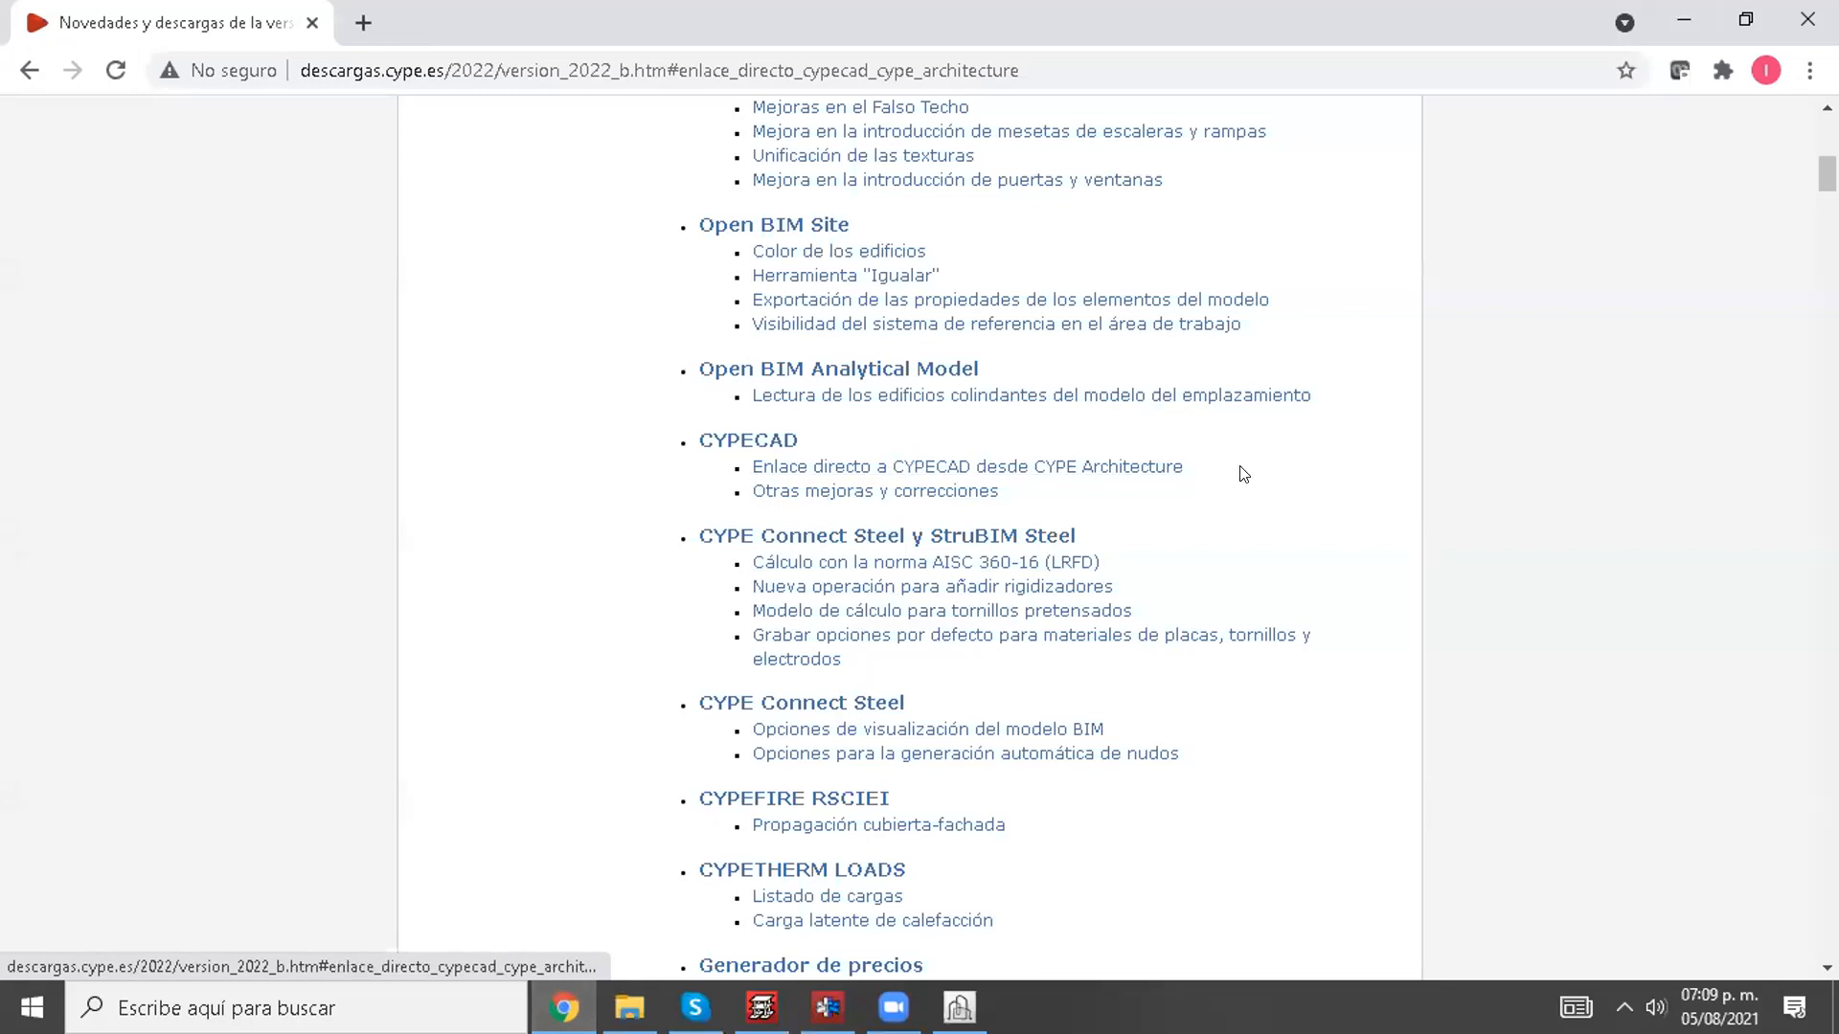
Step: Return to CYPE Architecture and launch the structural calculation link to CYPECAD with the job file Bloque de Oficinas.c3e
left_click(959, 1007)
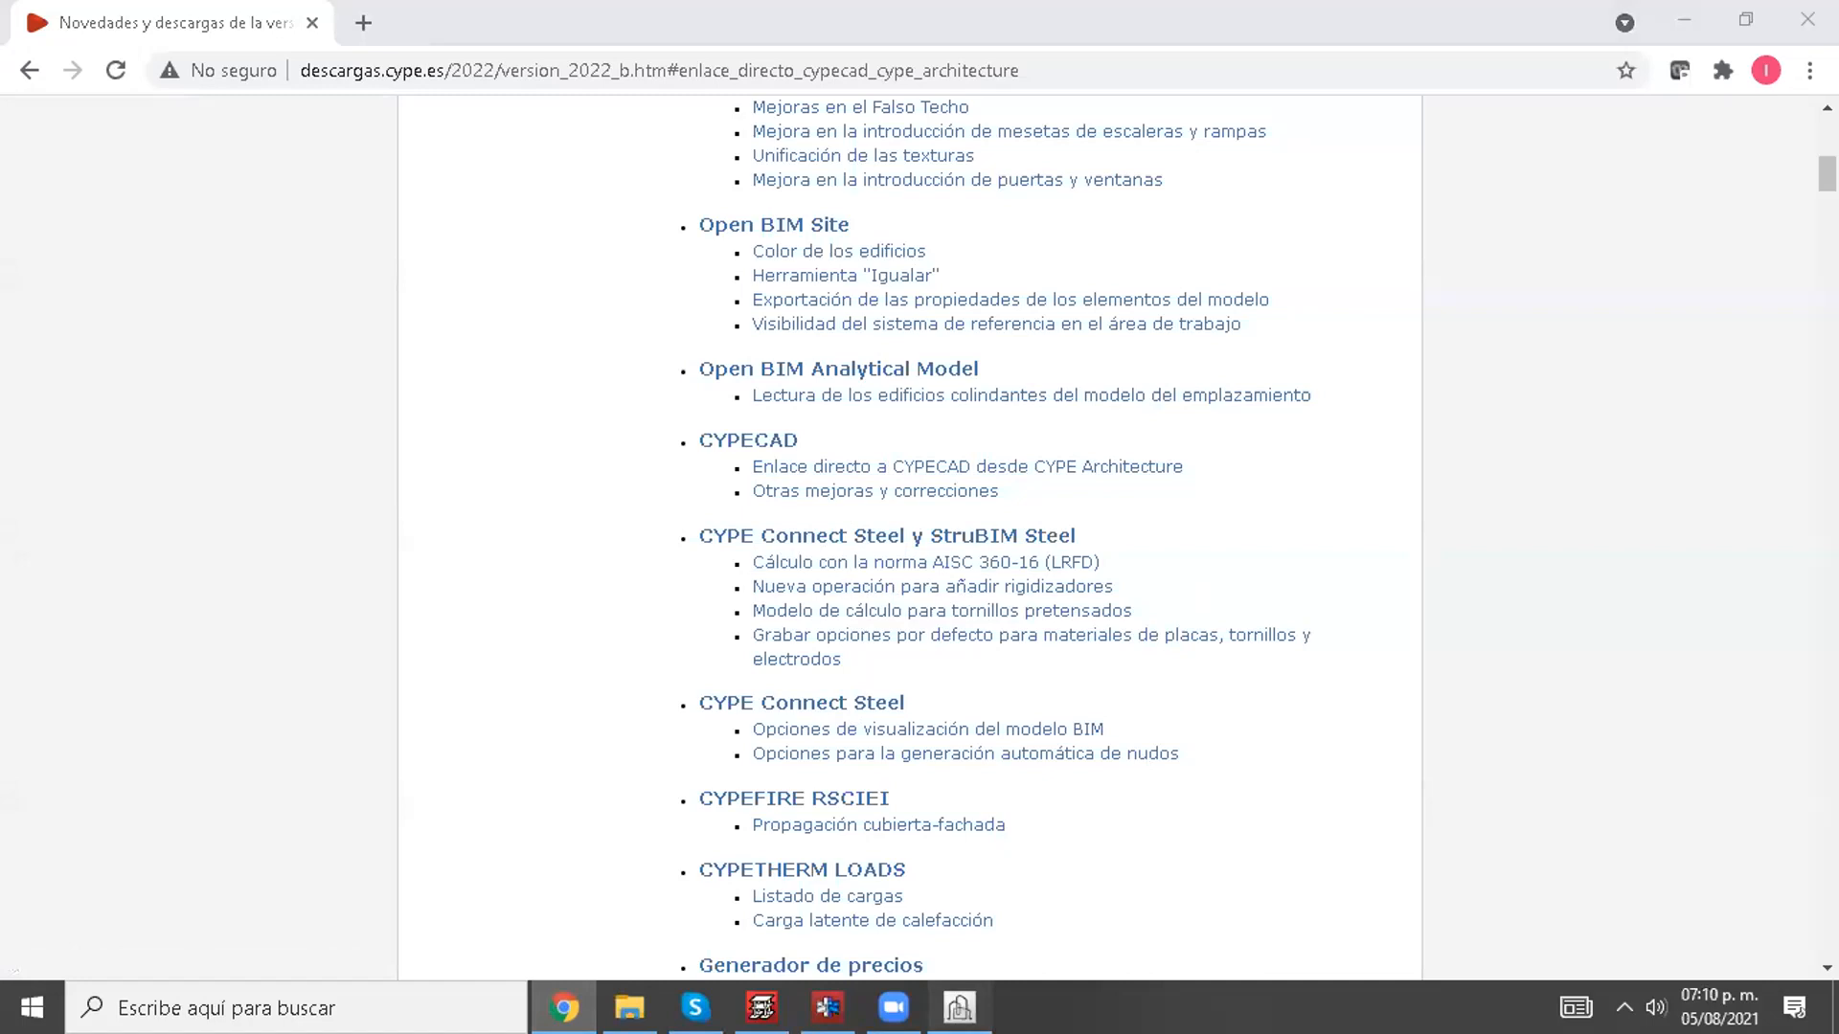
left_click(926, 568)
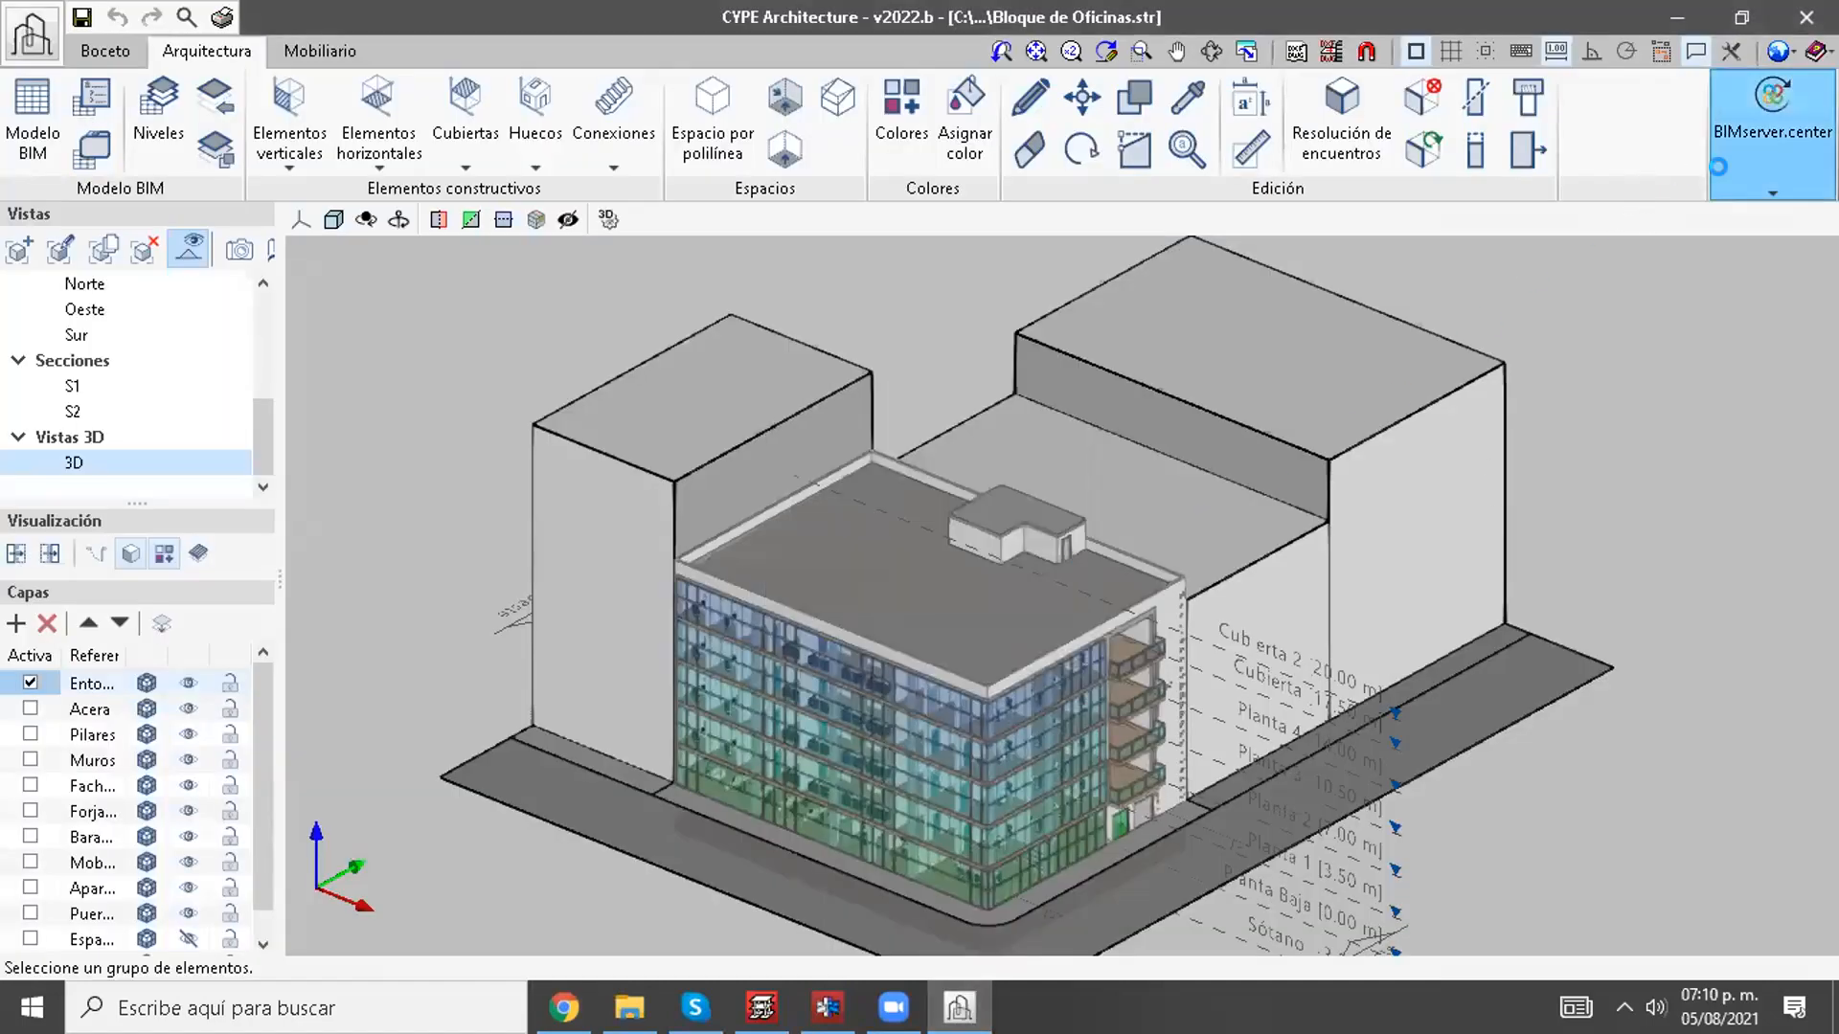
left_click(1772, 139)
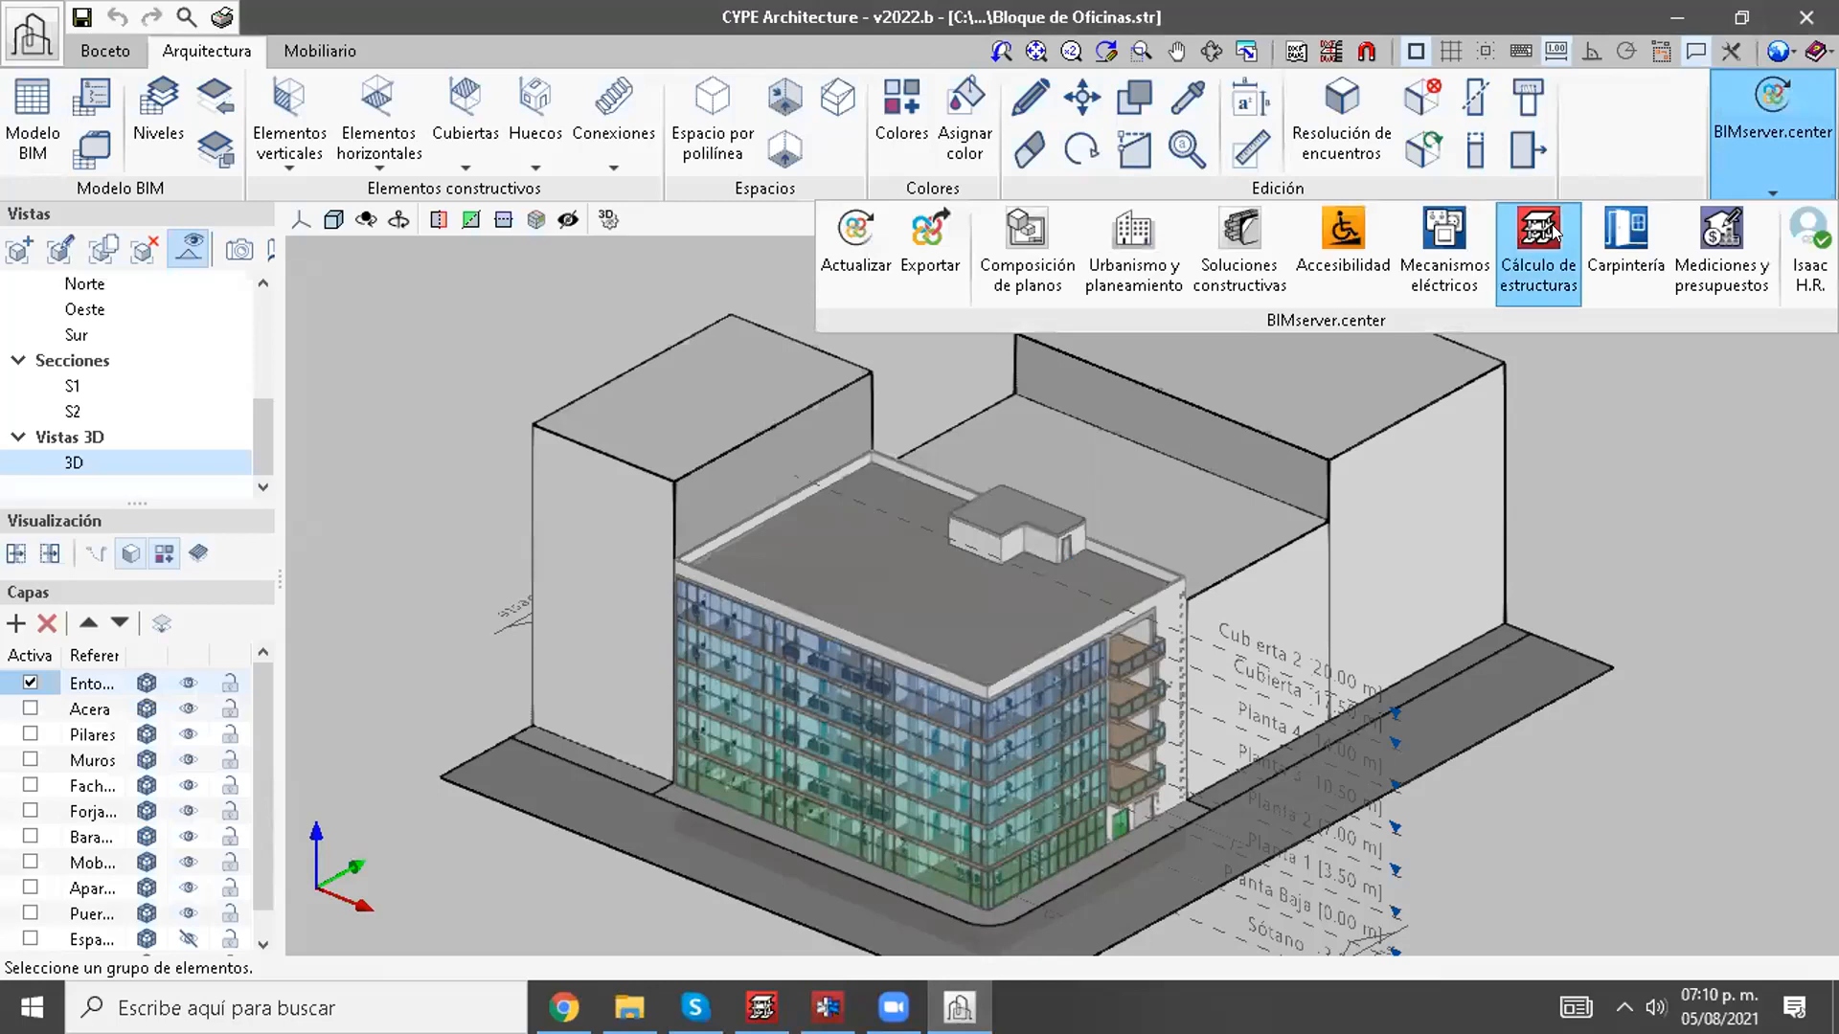
left_click(1512, 258)
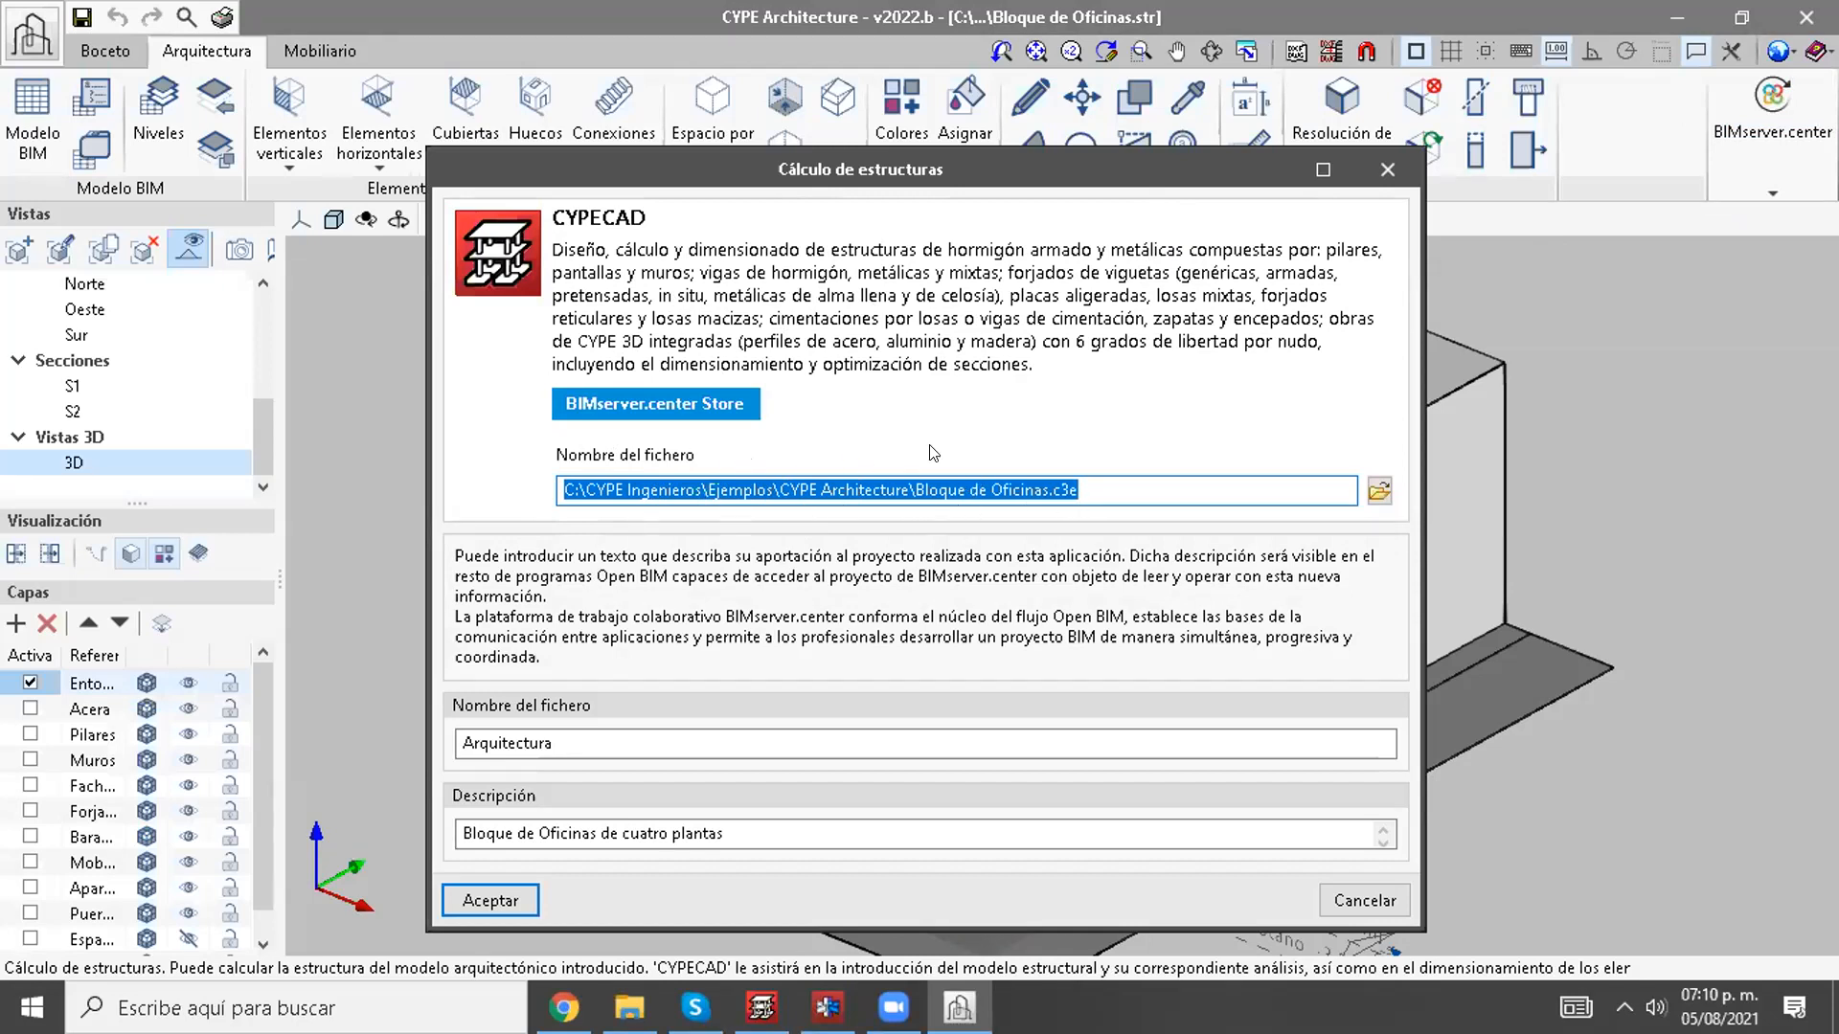
left_click(532, 749)
left_click(525, 831)
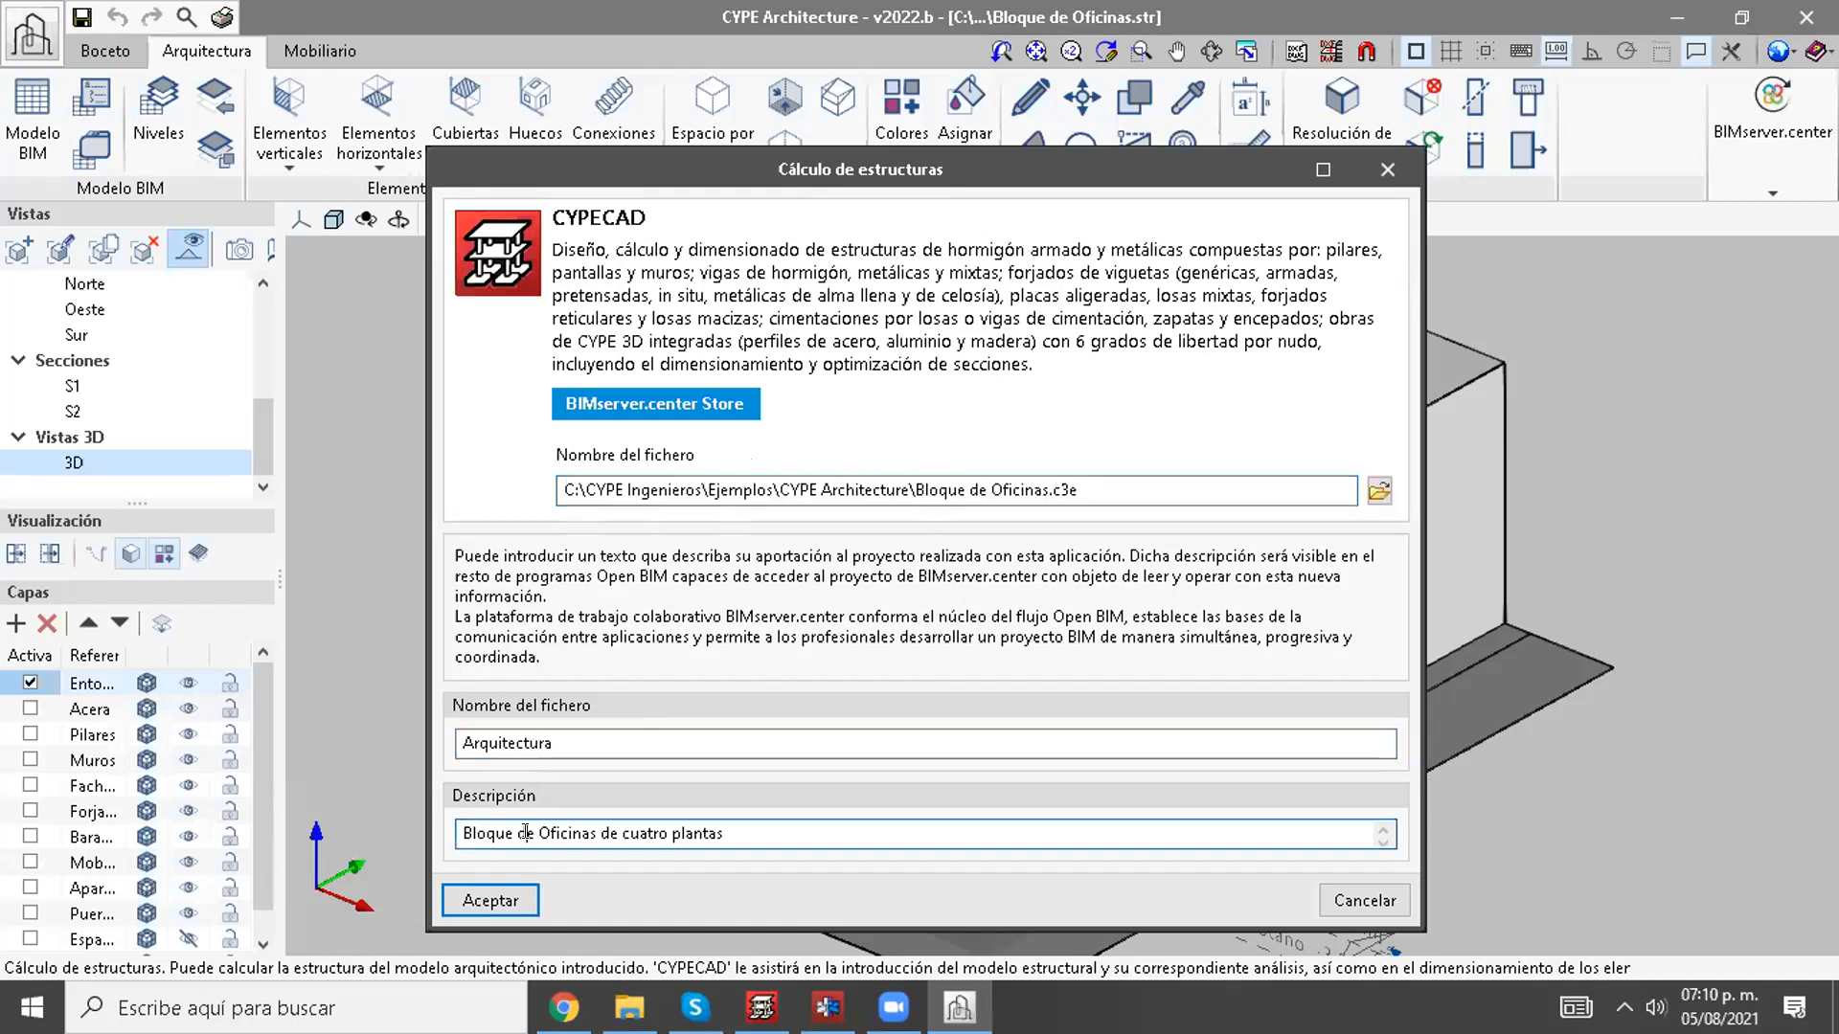
left_click(521, 906)
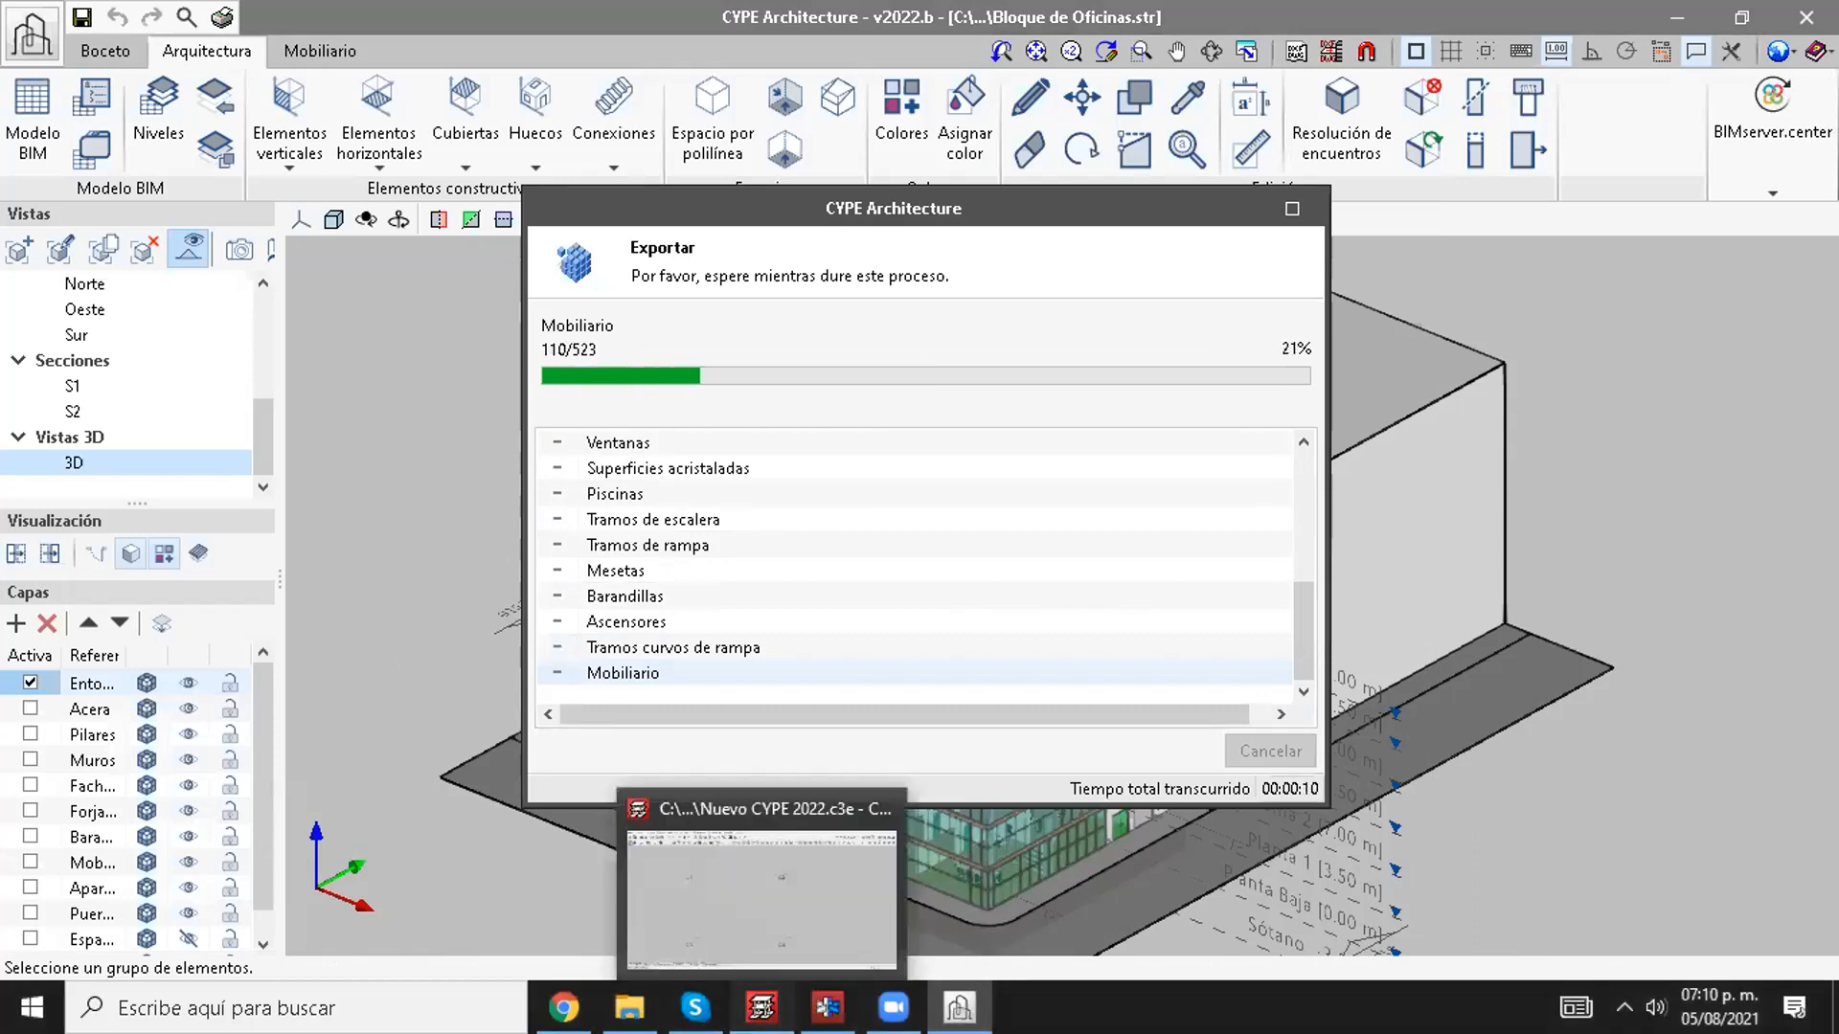
Step: Switch to the browser and read the release notes section on CYPE Connect Steel y StruBIM Steel
left_click(761, 1008)
mouse_move(564, 1008)
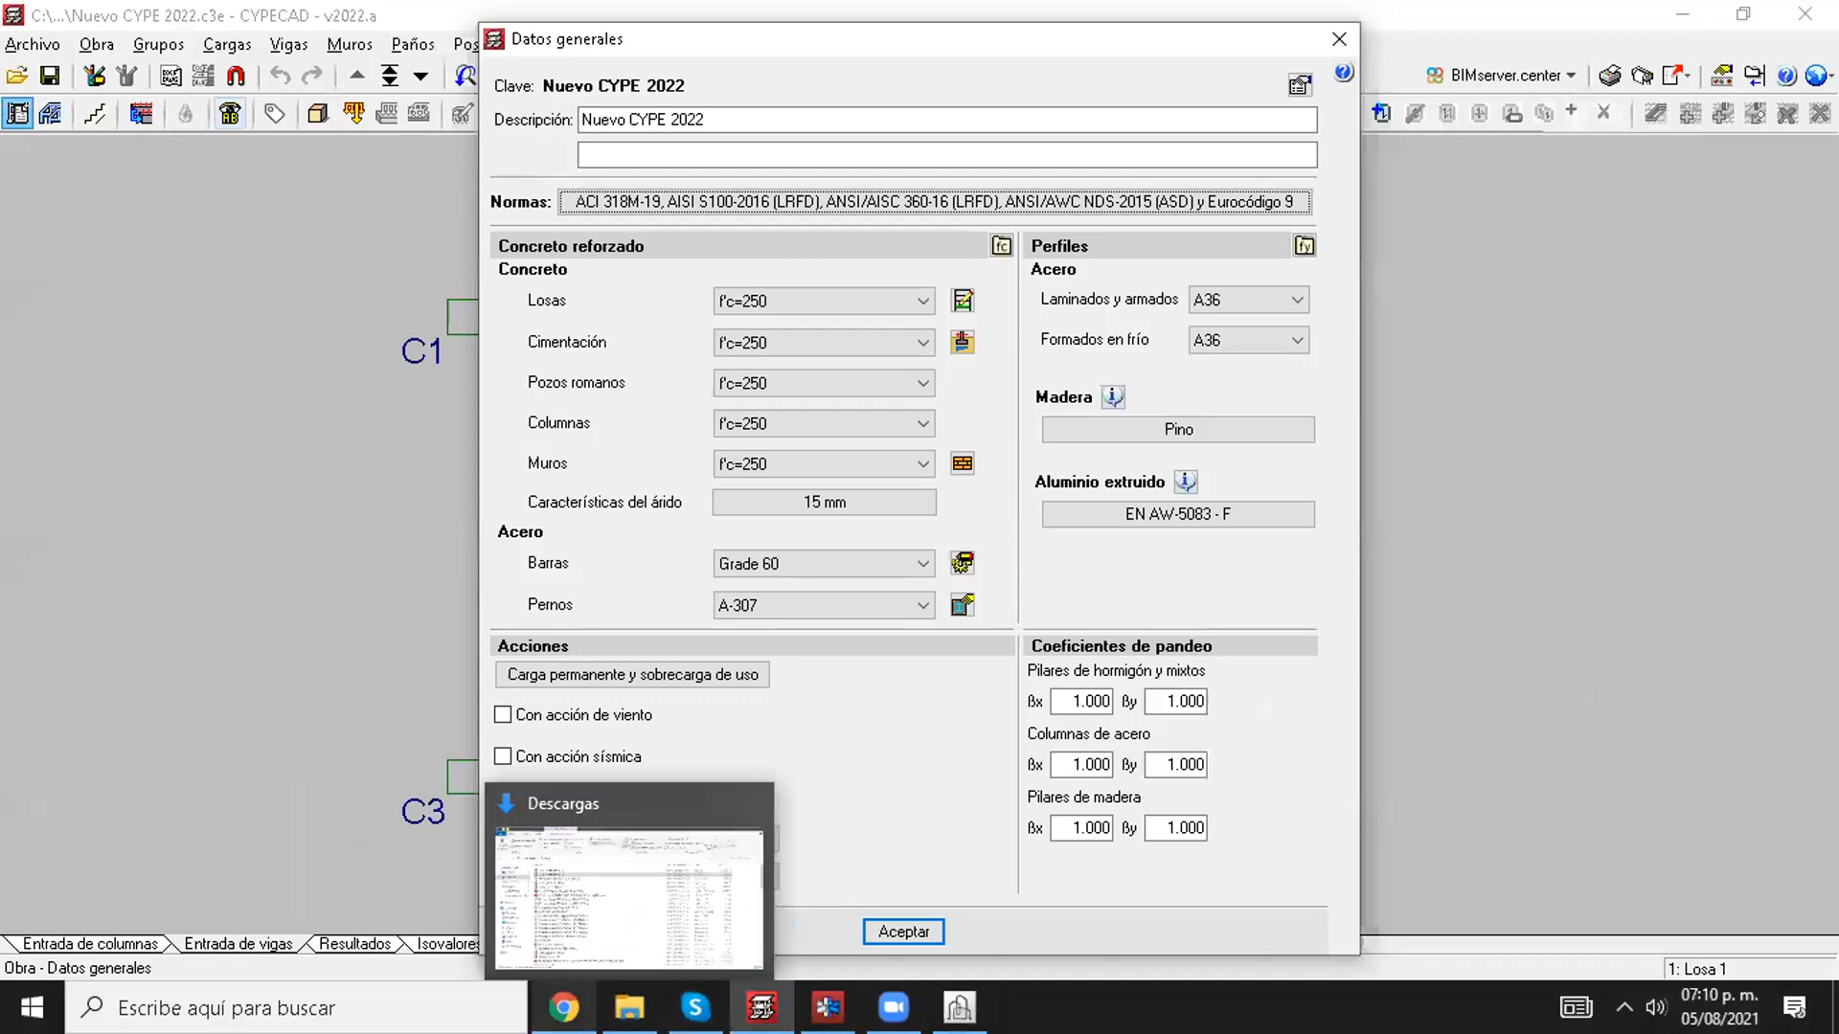
left_click(639, 869)
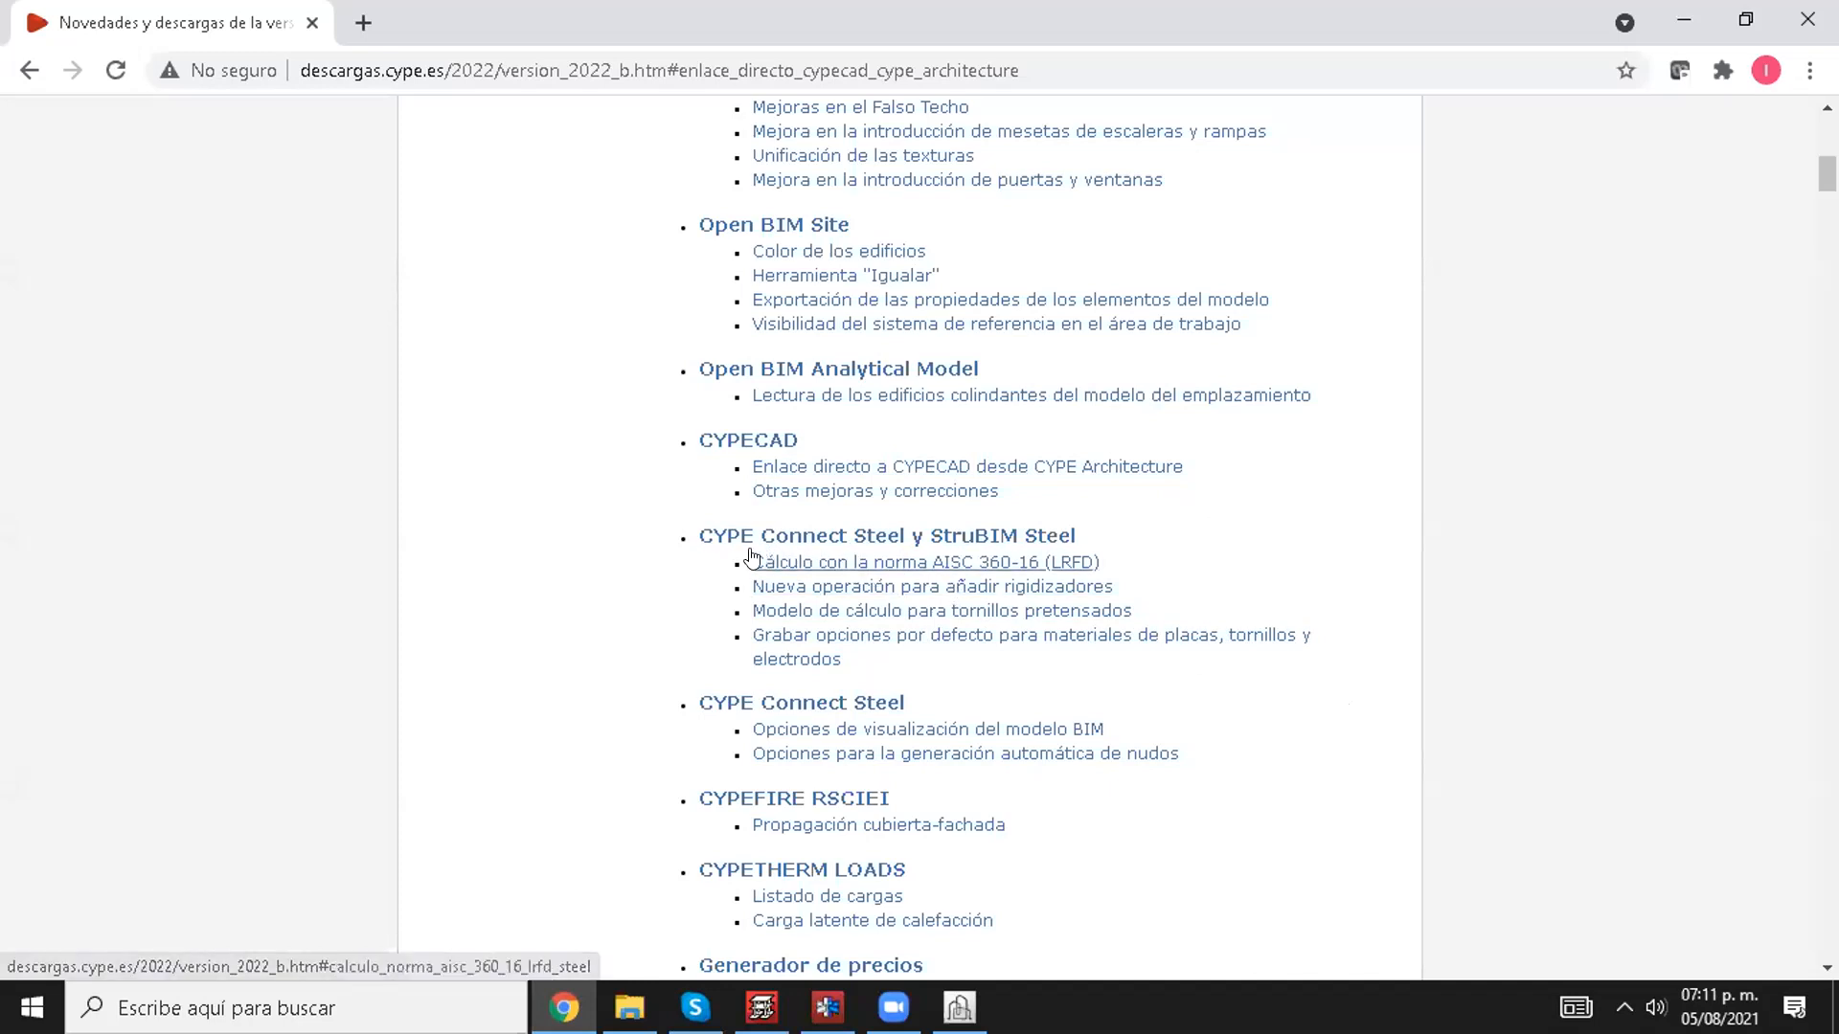
left_click(872, 553)
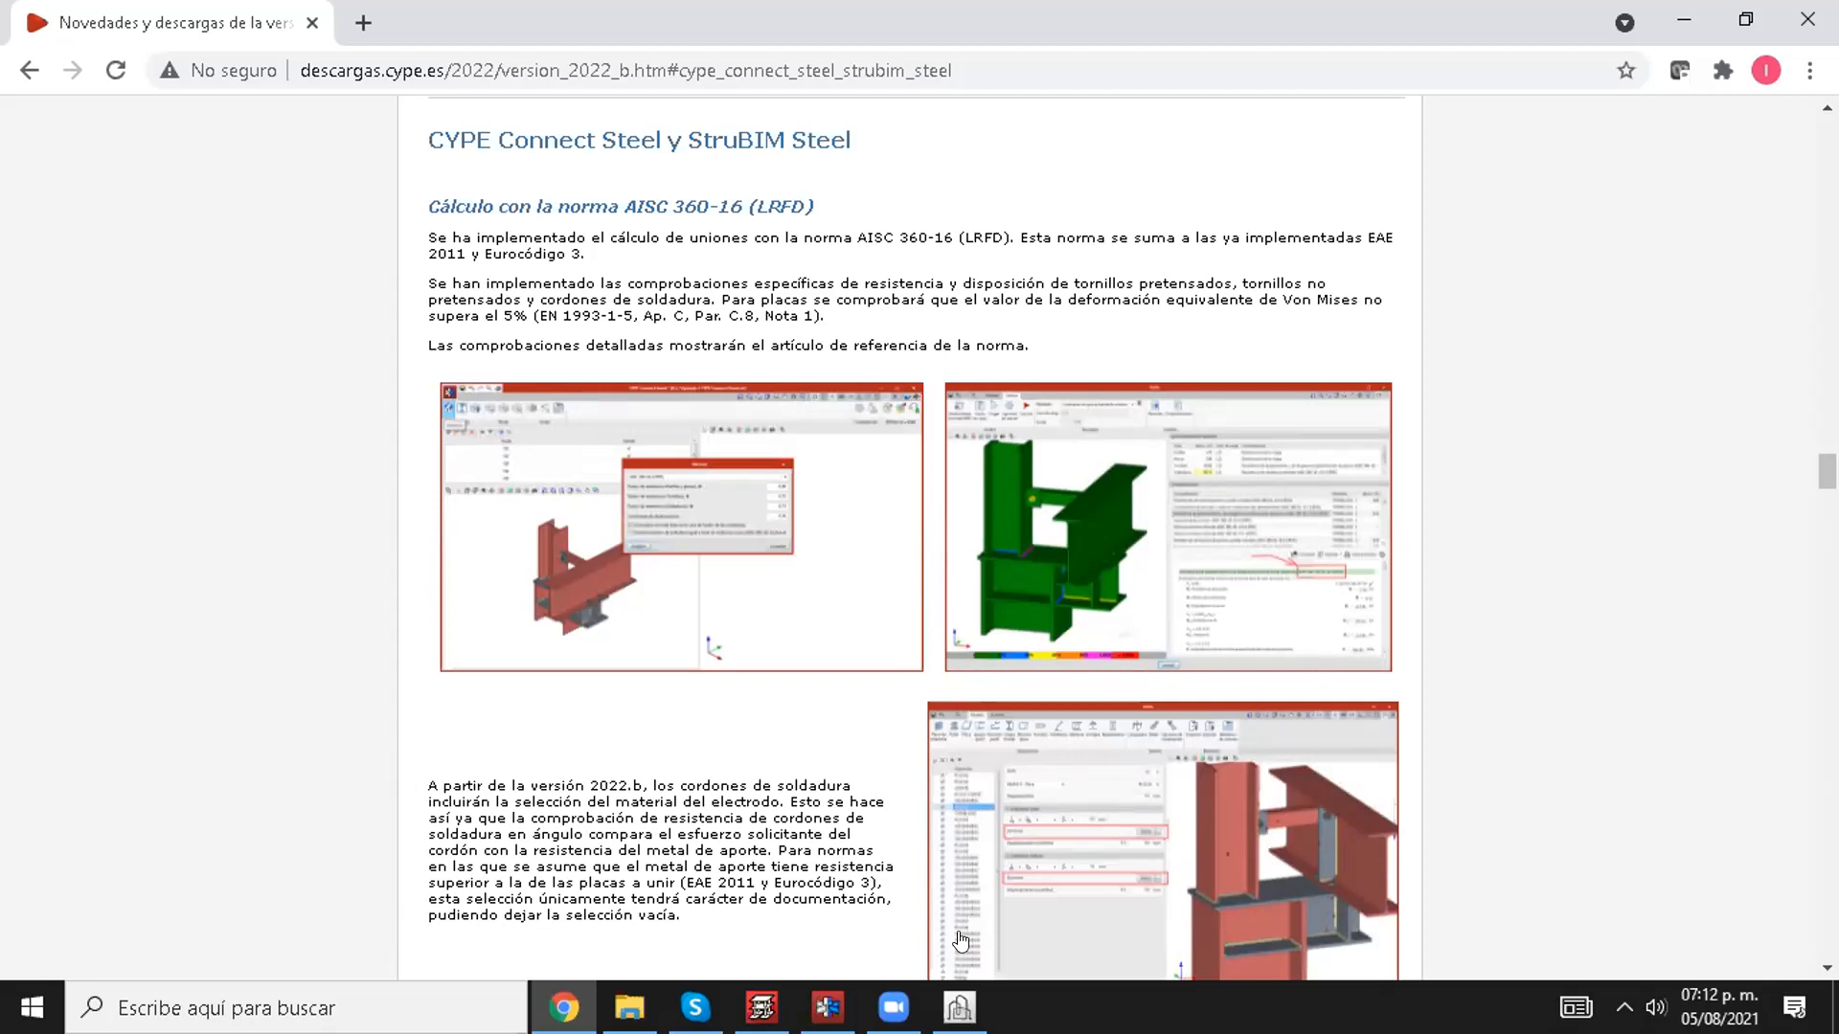
Step: Check the BIM model export progress in CYPE Architecture, and switch to CYPE Connect Steel
left_click(959, 1008)
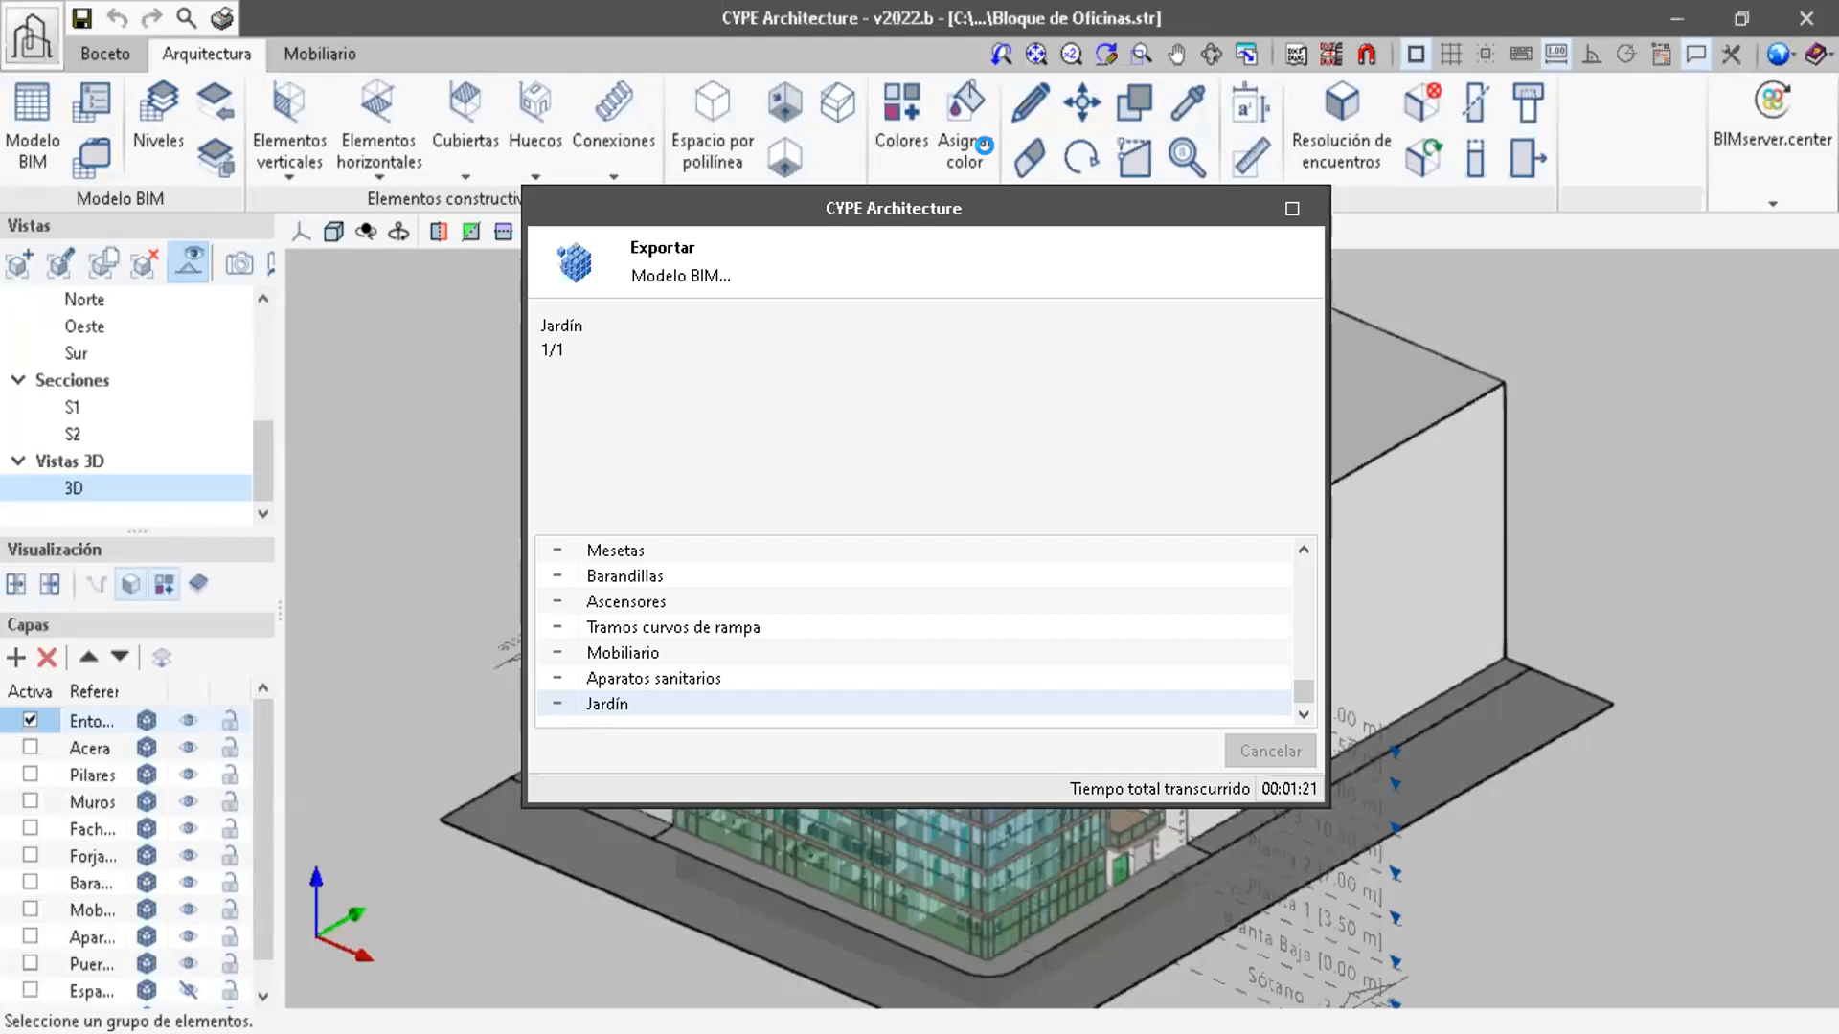
key("alt+Tab")
key("alt+Tab")
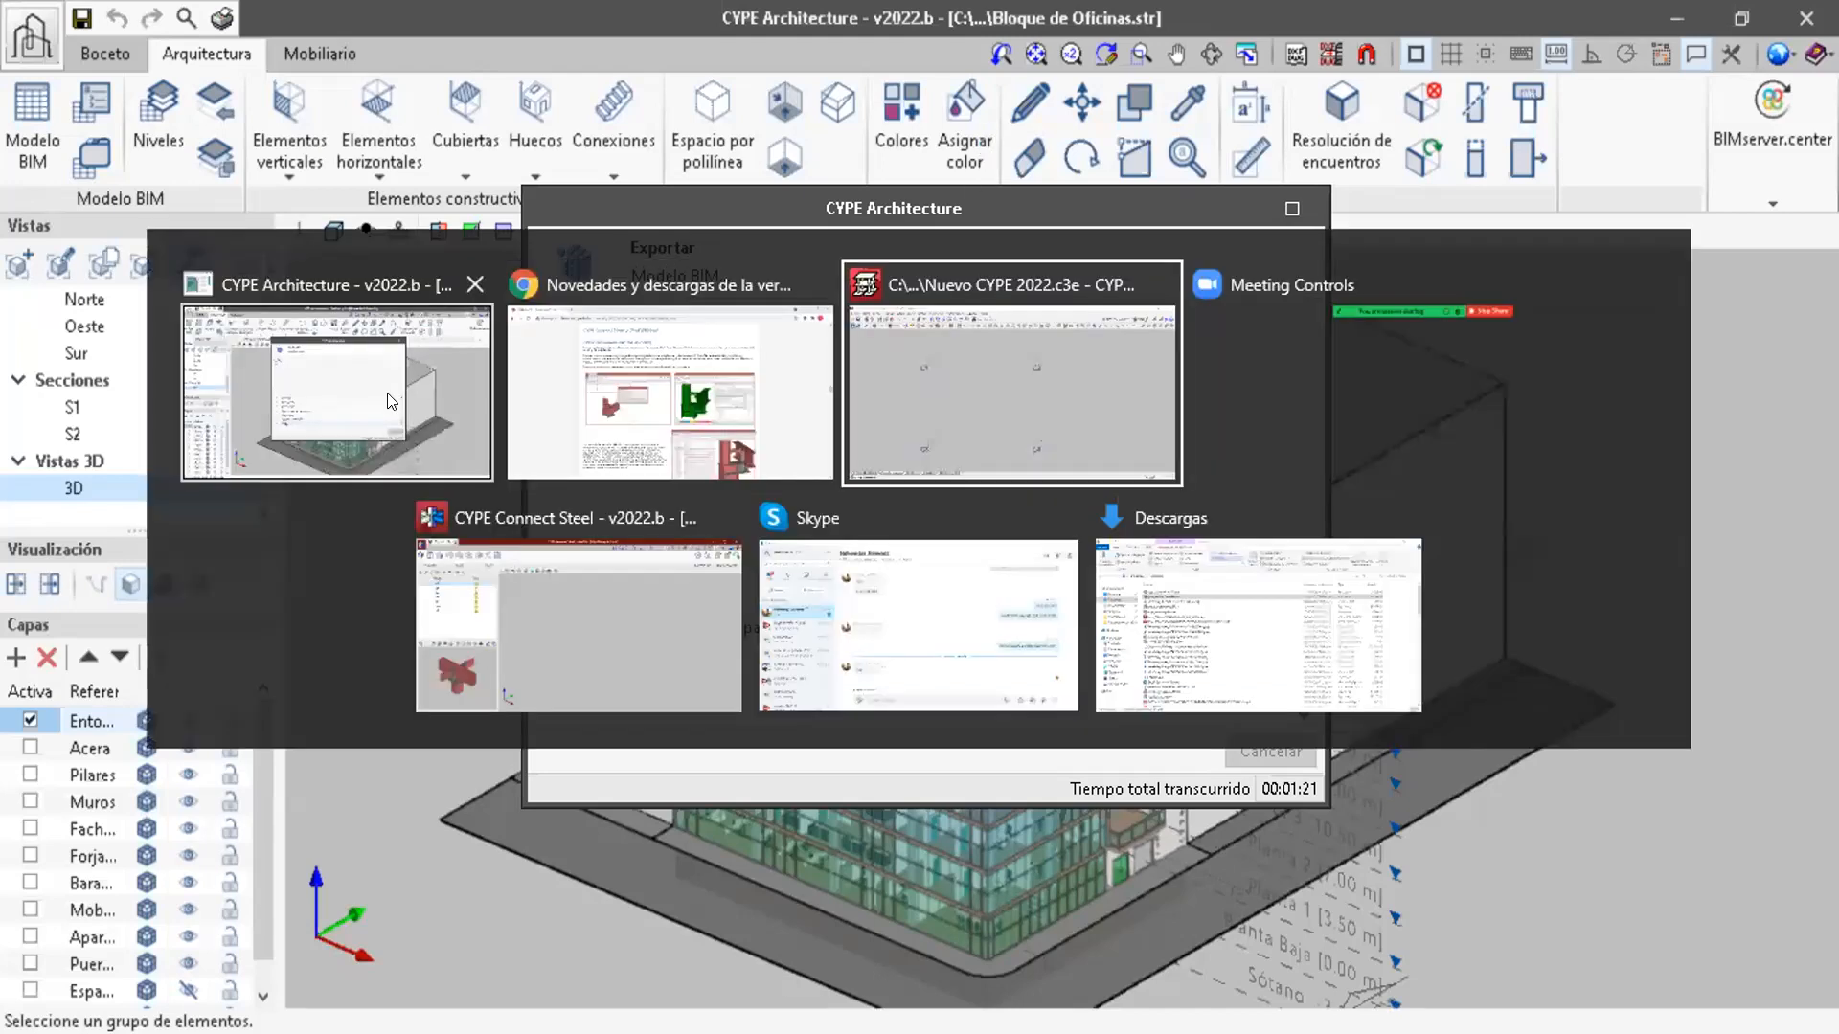
key("alt+Tab")
key("alt+Tab")
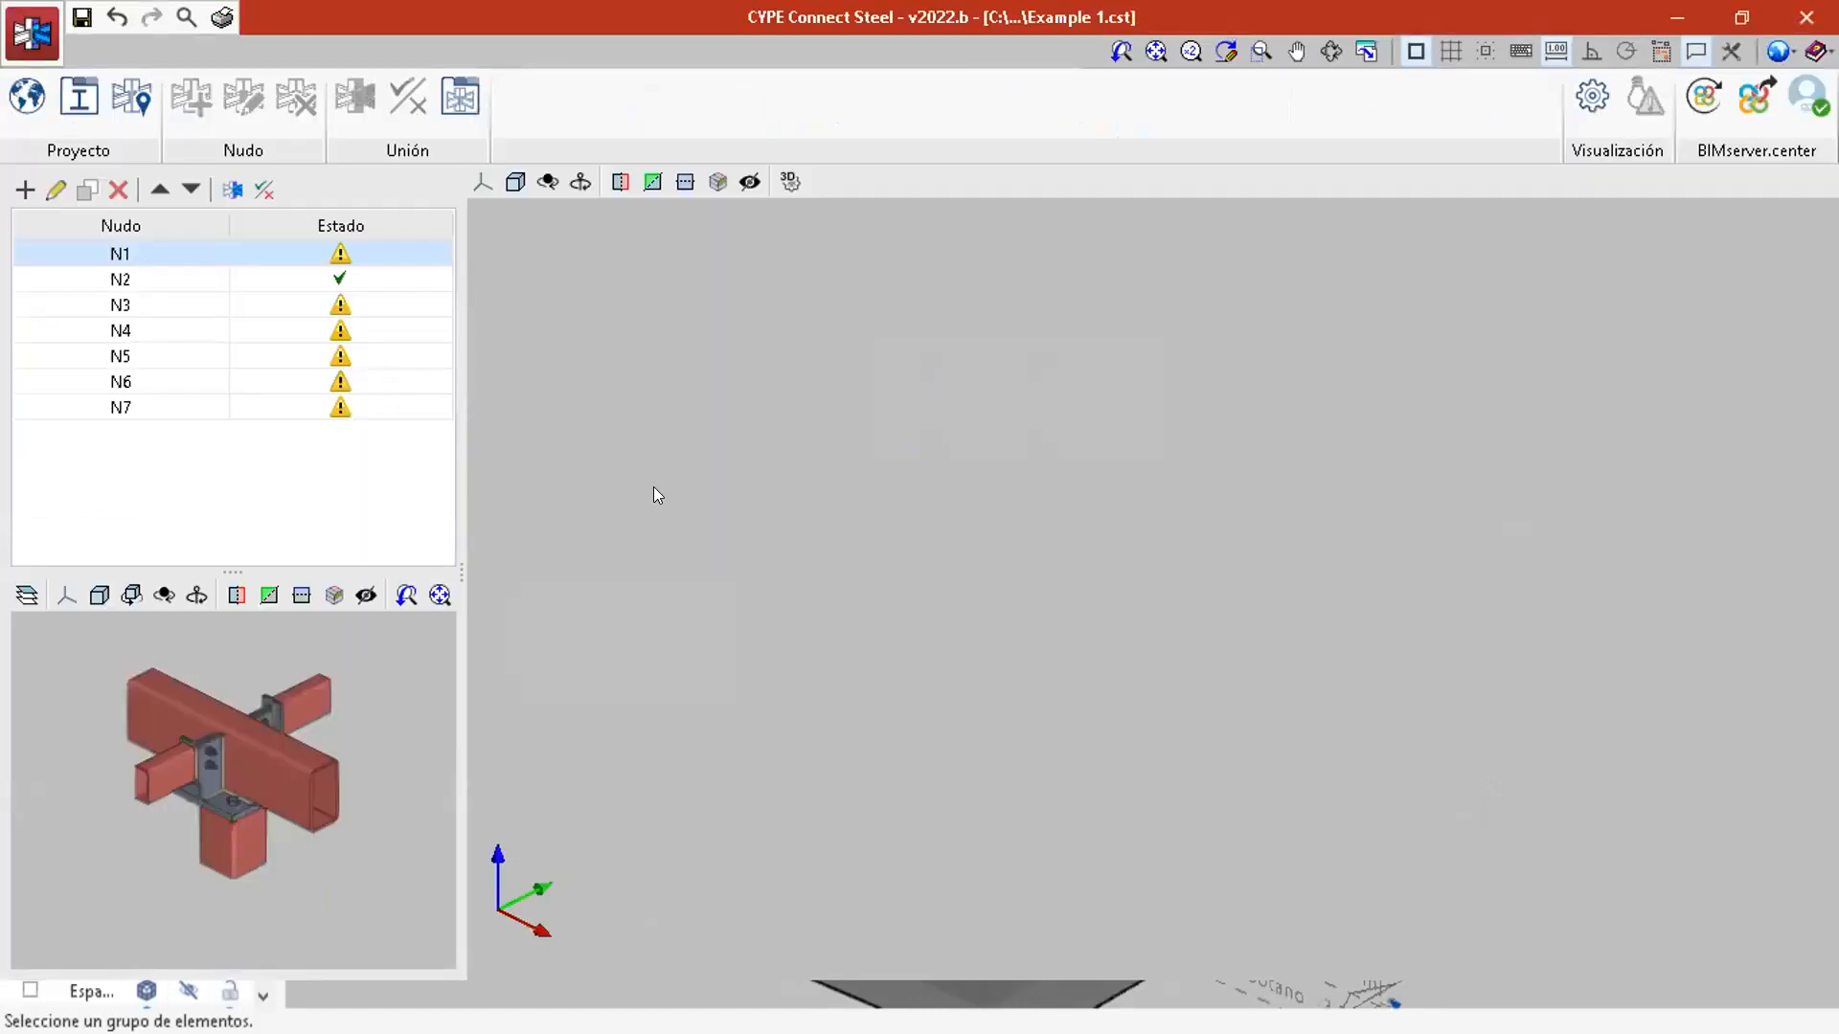
Step: Set the project's design code to AISC 360-16 (LRFD), keeping the default resistance factors
left_click(30, 99)
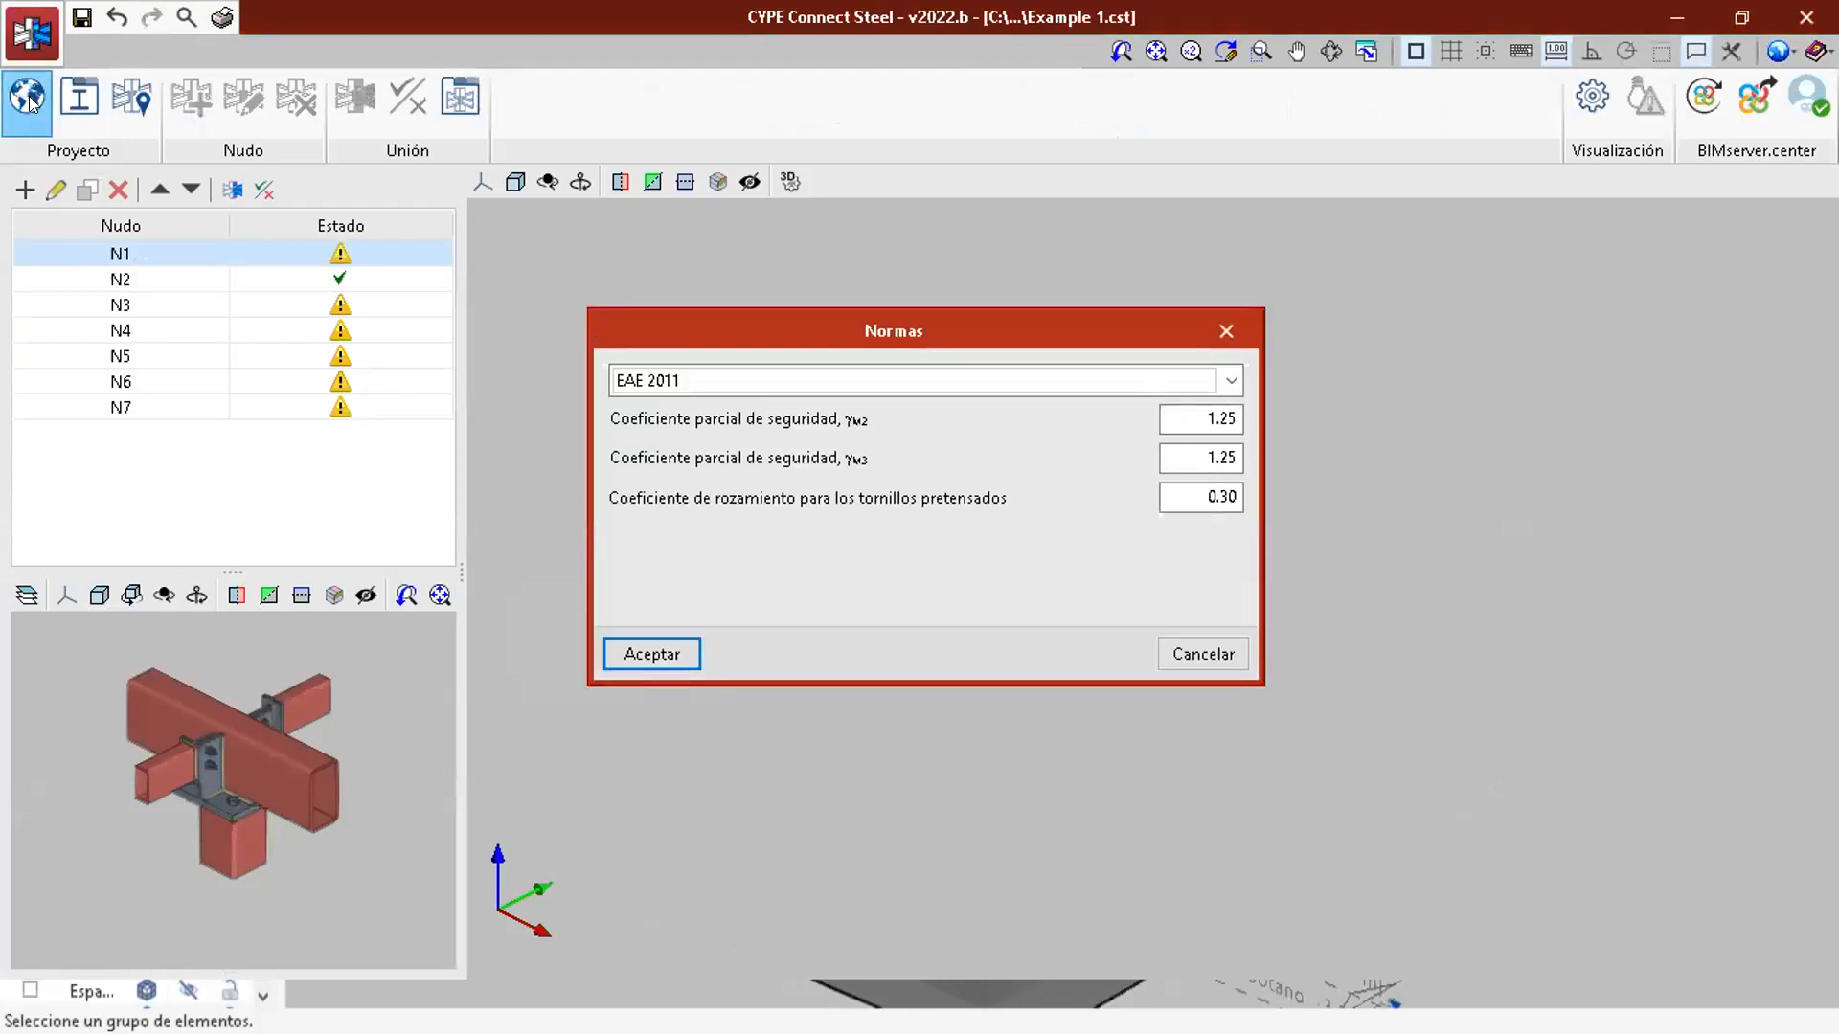
left_click(740, 381)
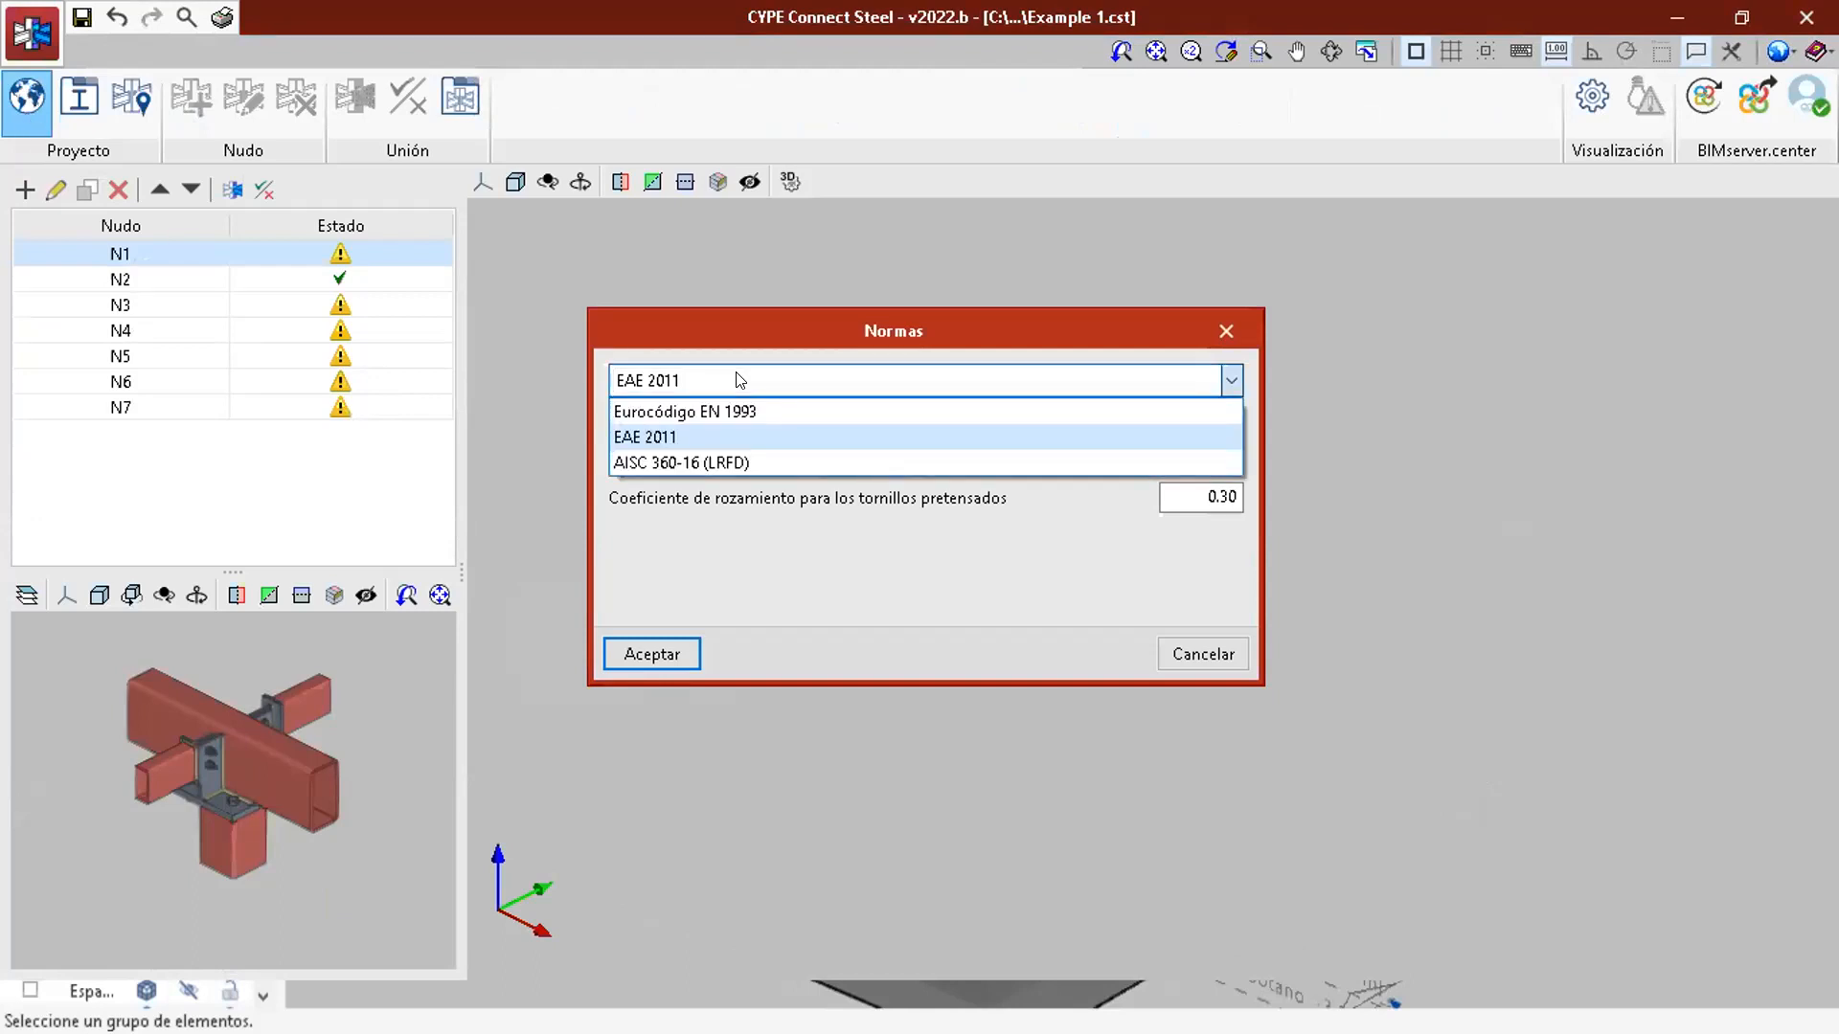
left_click(728, 462)
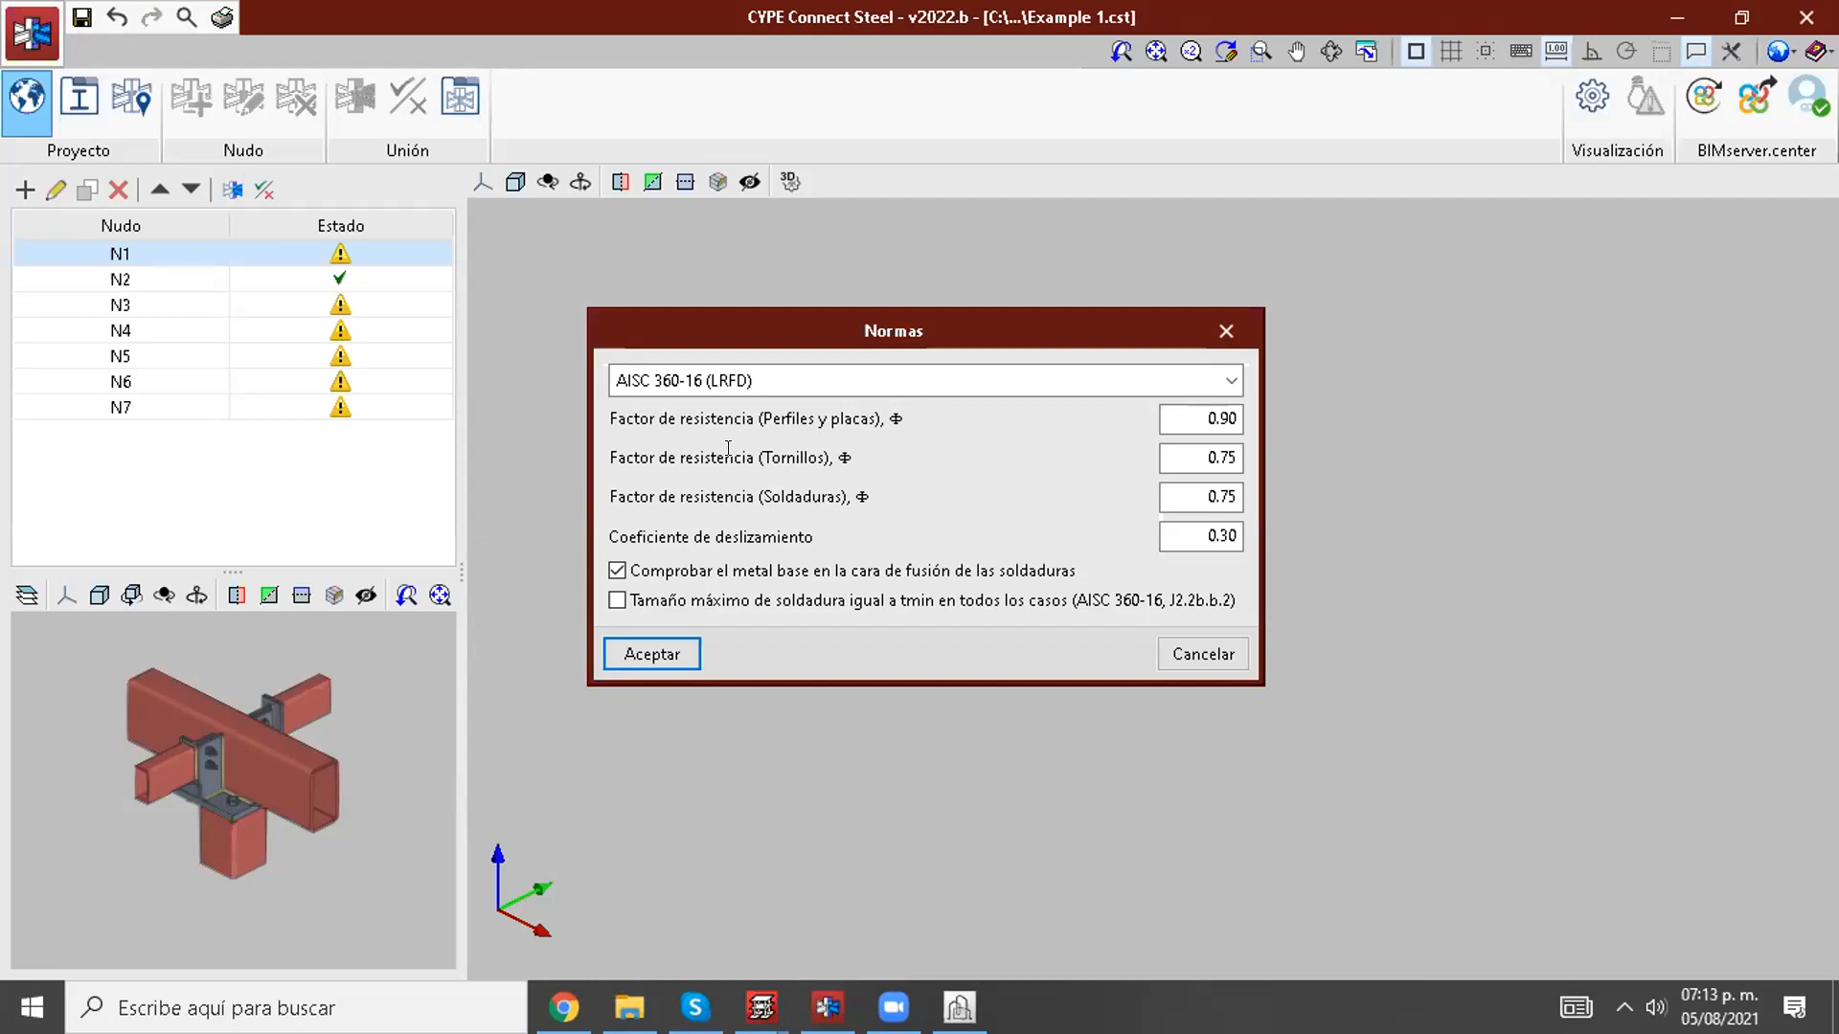
left_click(656, 655)
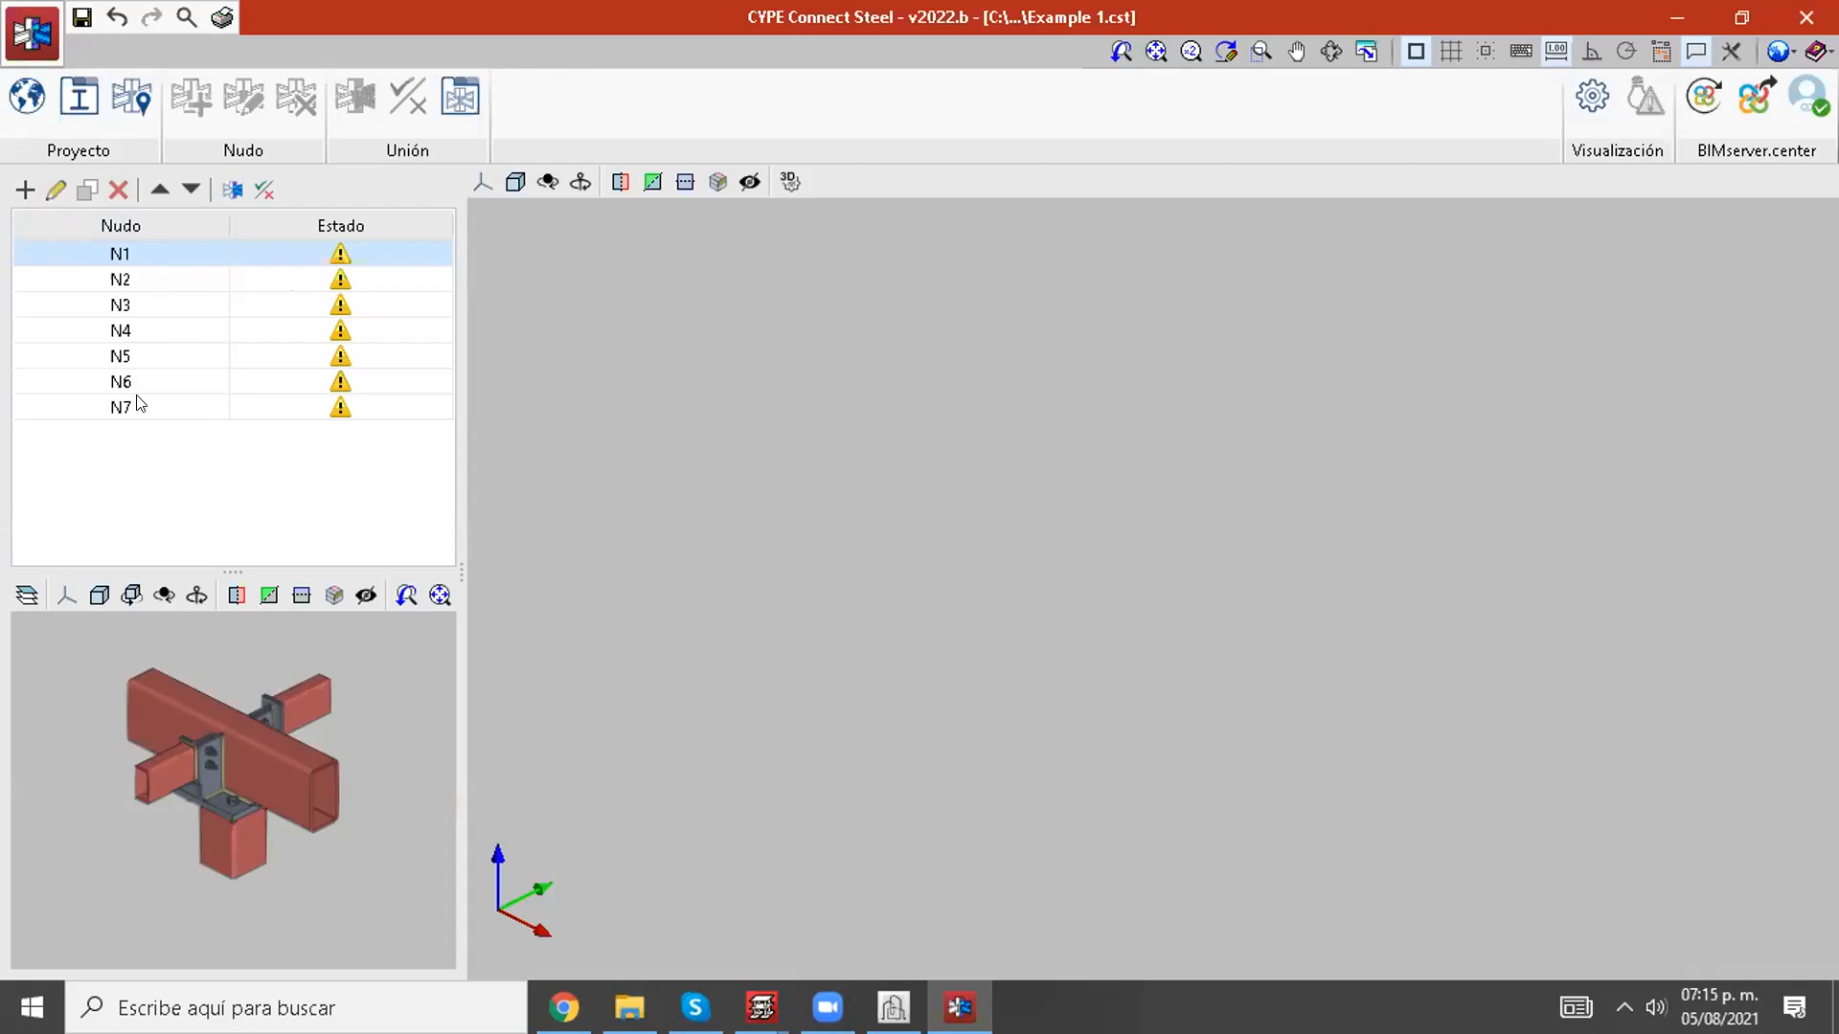
Step: Enlarge the node list and connection preview areas, and examine the connections of nodes N2 and N3
key("Down")
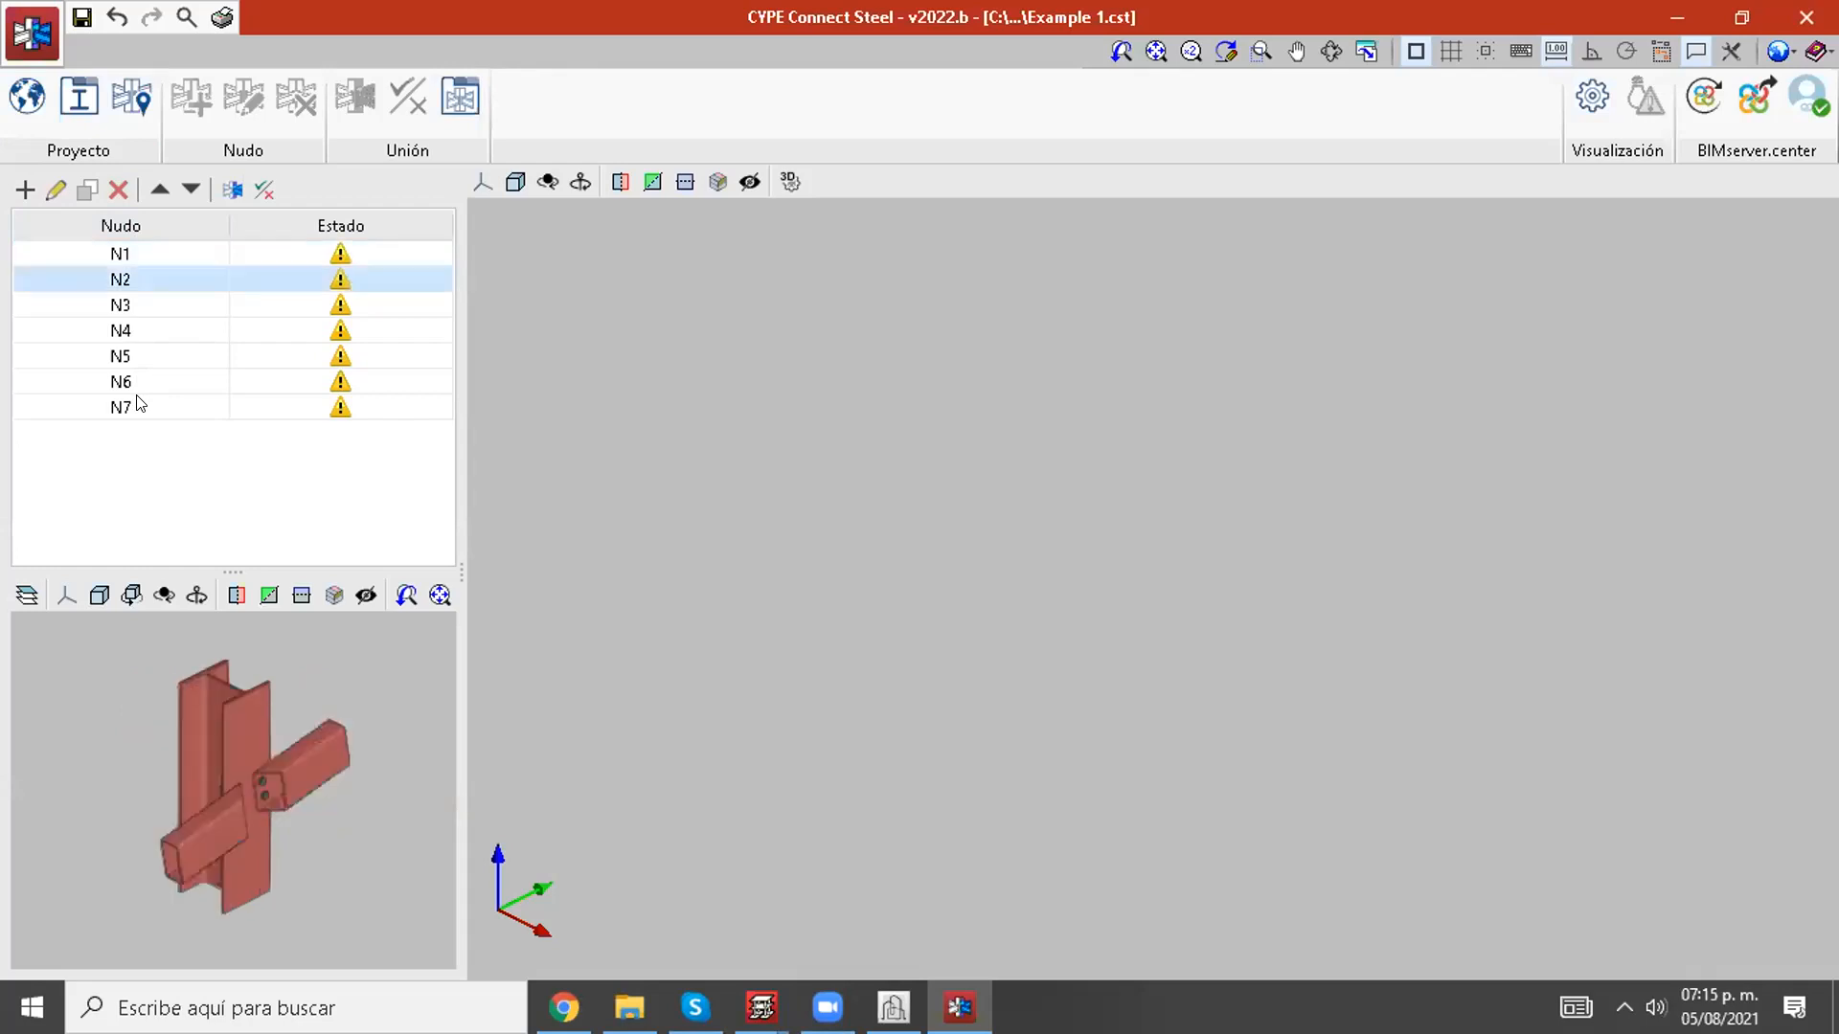
left_click(121, 306)
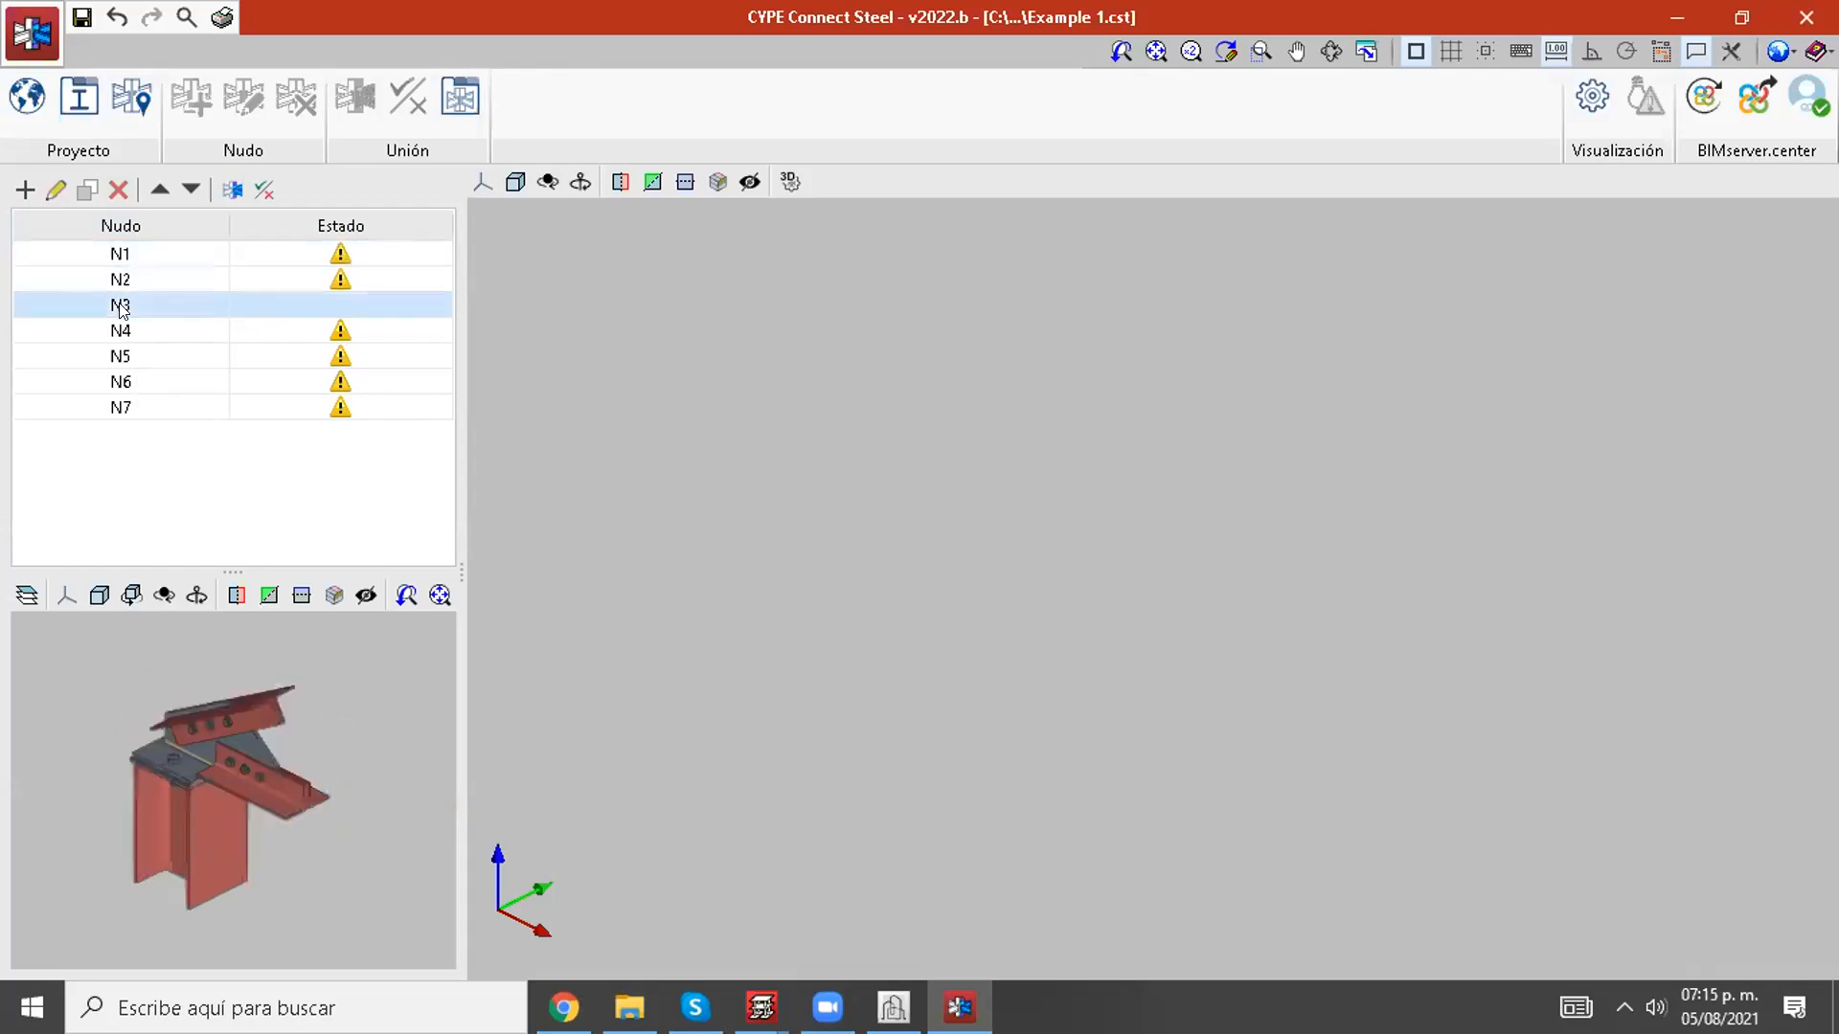
left_click_drag(461, 571, 942, 572)
left_click_drag(456, 562, 460, 466)
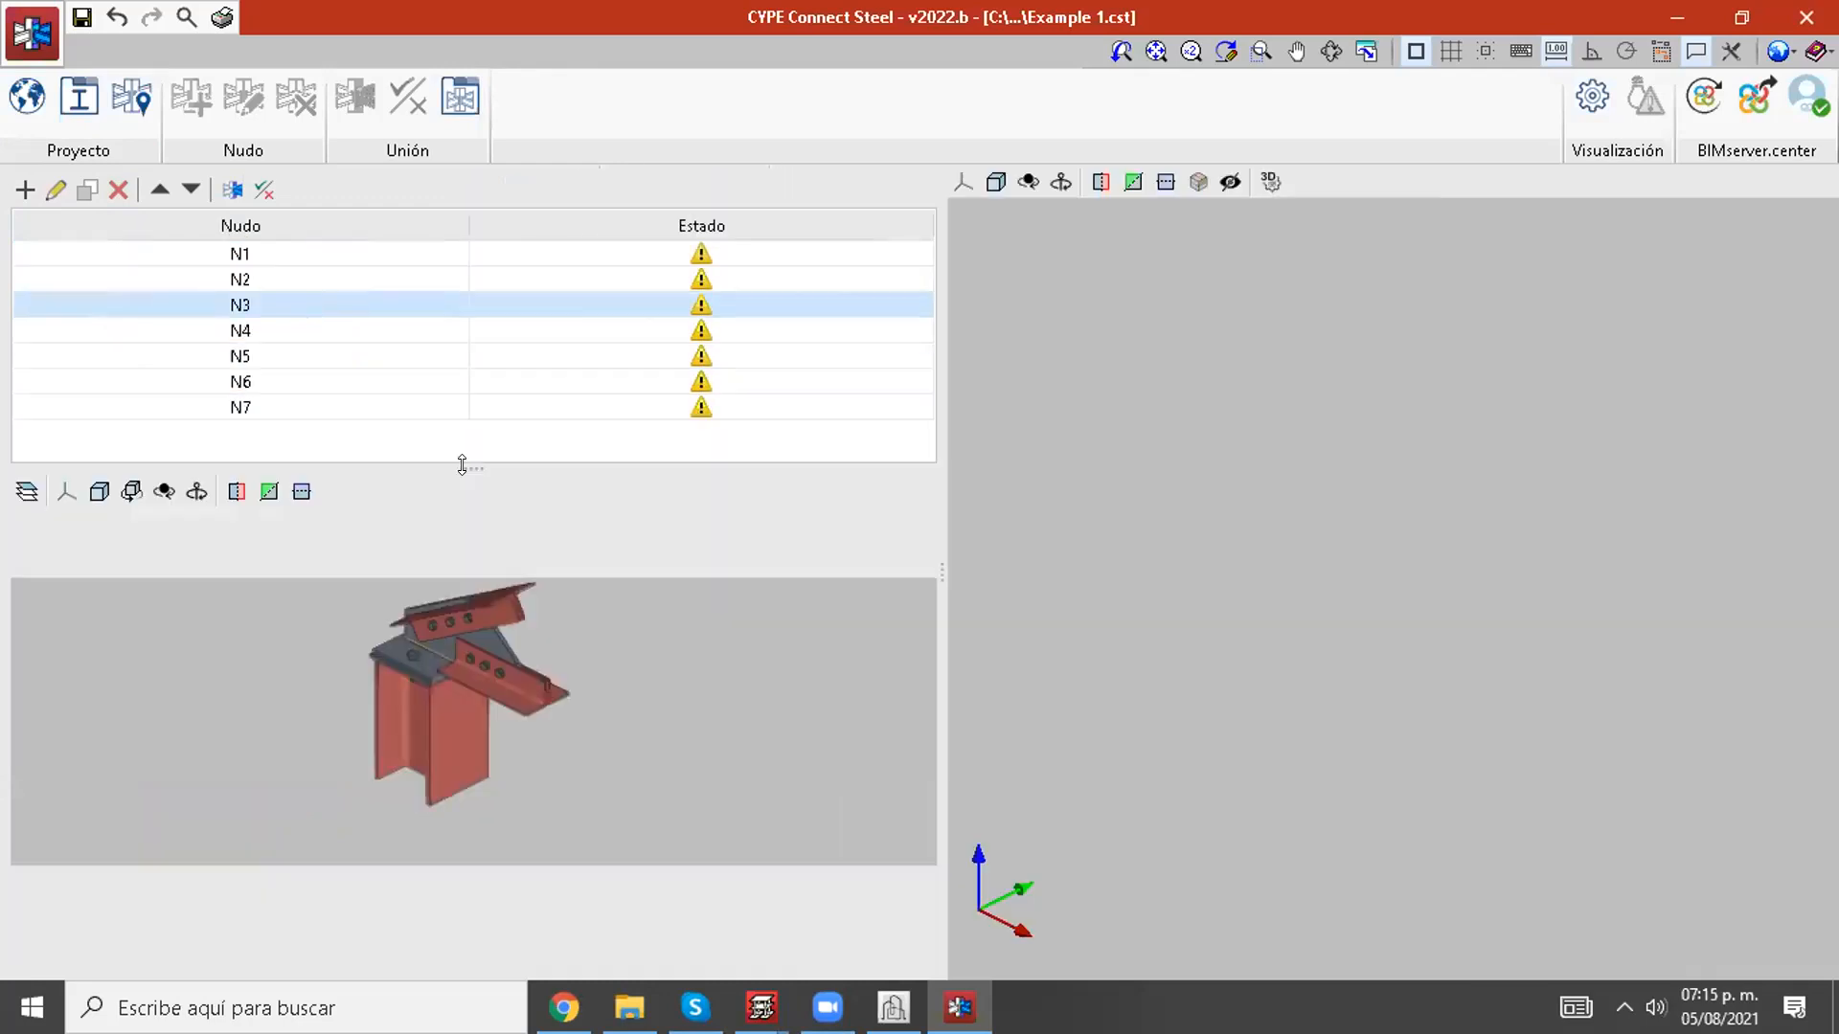
scroll(460, 653, "up", 3)
scroll(609, 696, "down", 3)
mouse_move(609, 696)
middle_mouse_down()
mouse_move(366, 706)
mouse_move(428, 681)
mouse_move(339, 631)
mouse_move(629, 684)
middle_mouse_up()
scroll(632, 706, "up", 4)
Step: Examine the beam-to-column connection of node N4 up close in the preview
left_click(283, 326)
middle_click_drag(466, 687, 451, 730)
scroll(562, 718, "up", 3)
middle_click_drag(562, 718, 596, 743)
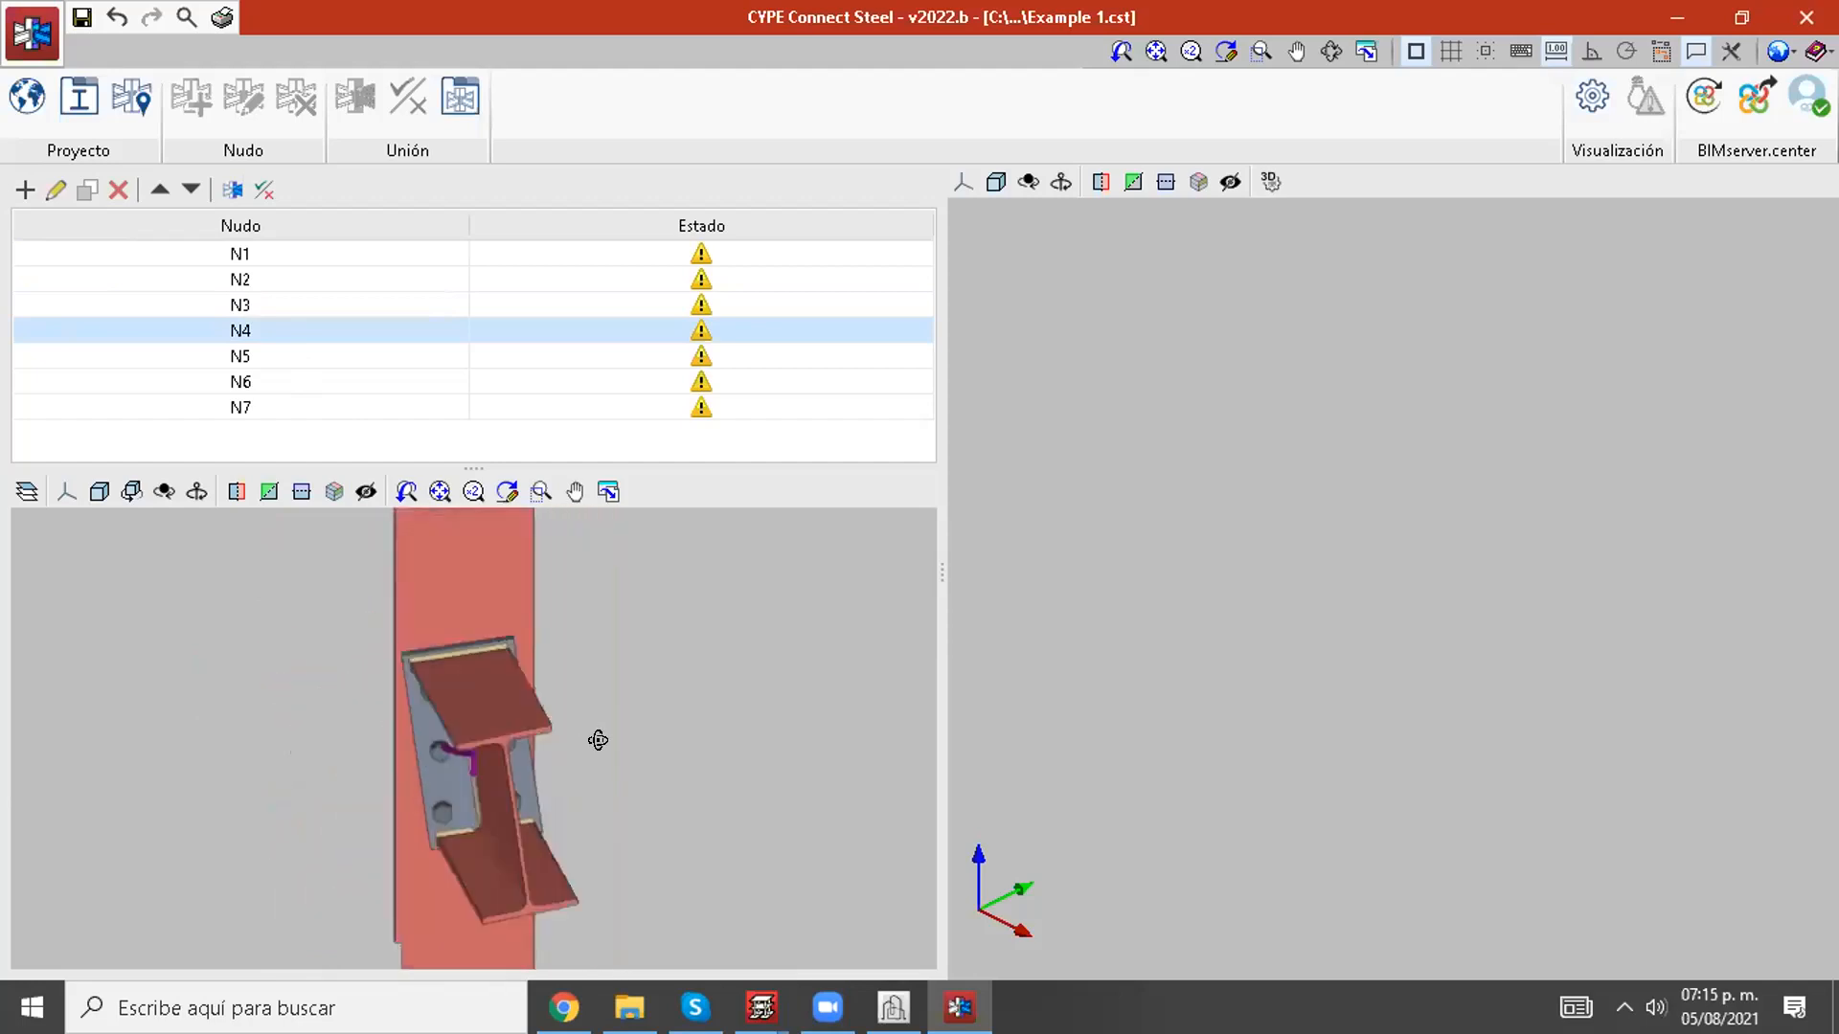
Step: Examine the bolted end plate, welds and stiffeners of node N5 from several angles
left_click(283, 356)
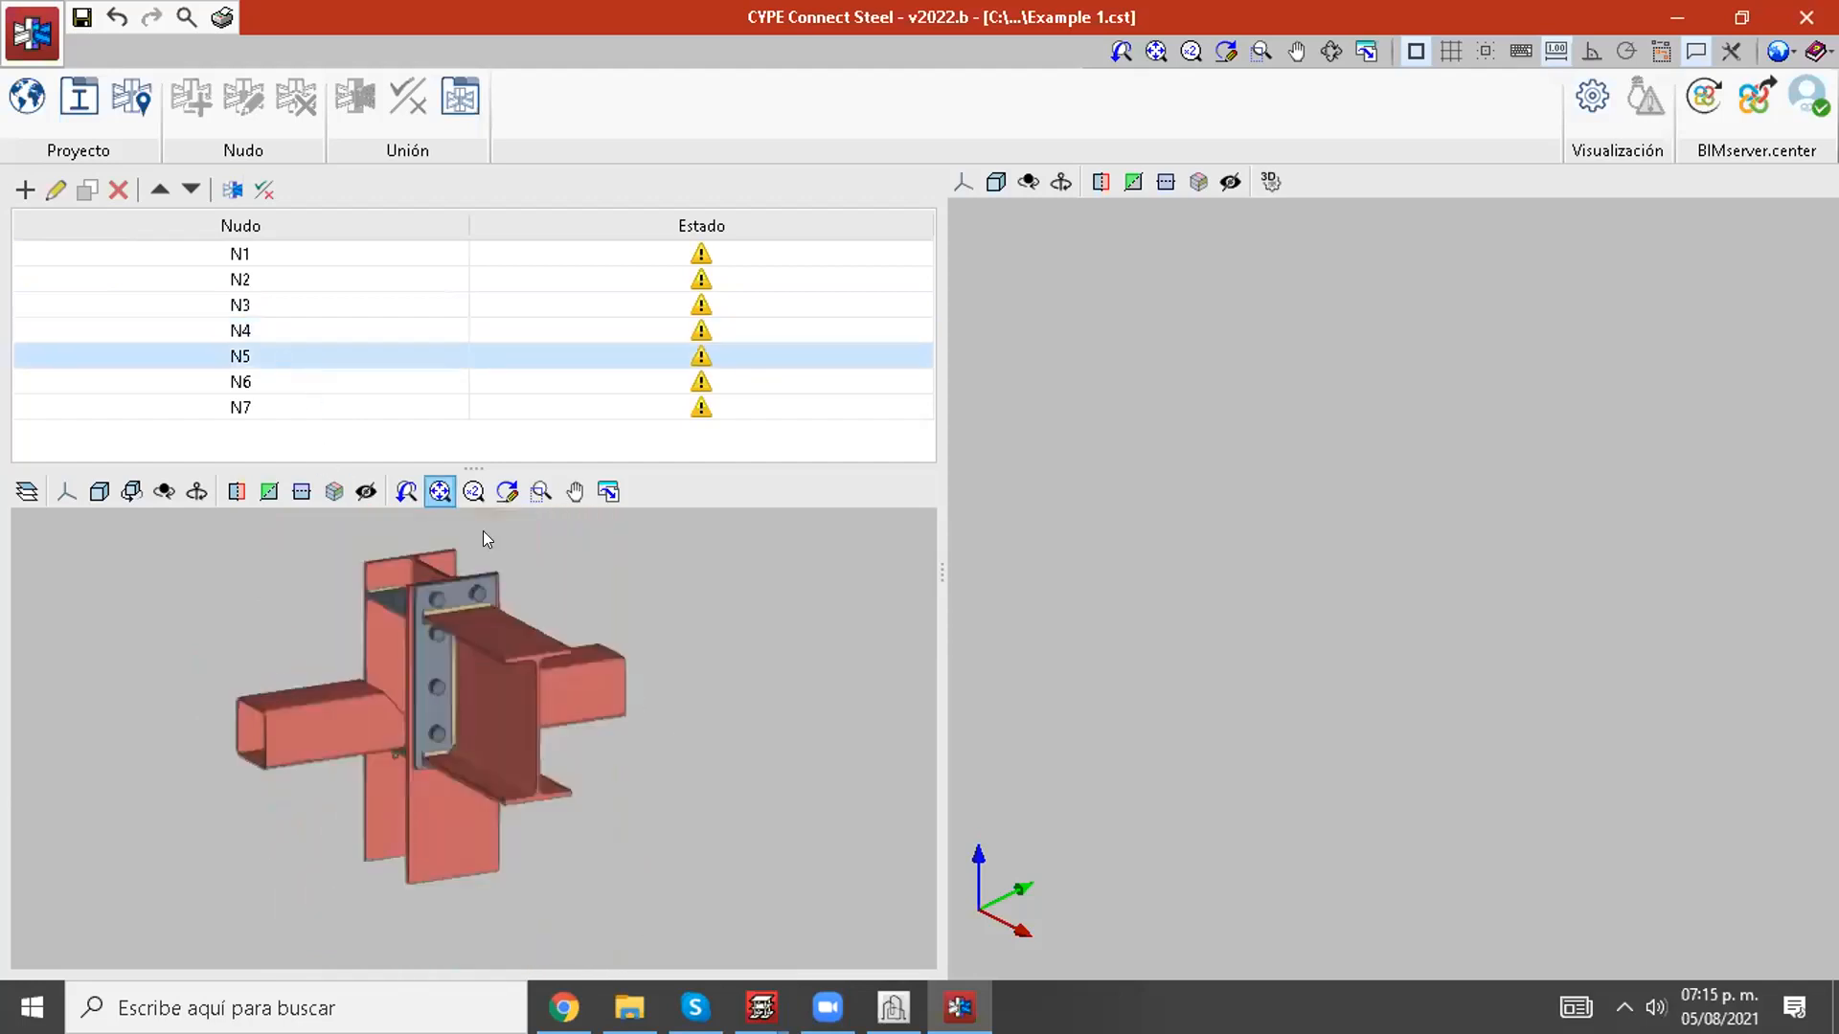
middle_click_drag(482, 584, 688, 582, "shift")
scroll(402, 668, "up", 3)
middle_click_drag(415, 646, 366, 666)
scroll(465, 636, "up", 3)
middle_click_drag(477, 583, 510, 751)
middle_click_drag(573, 692, 339, 684, "shift")
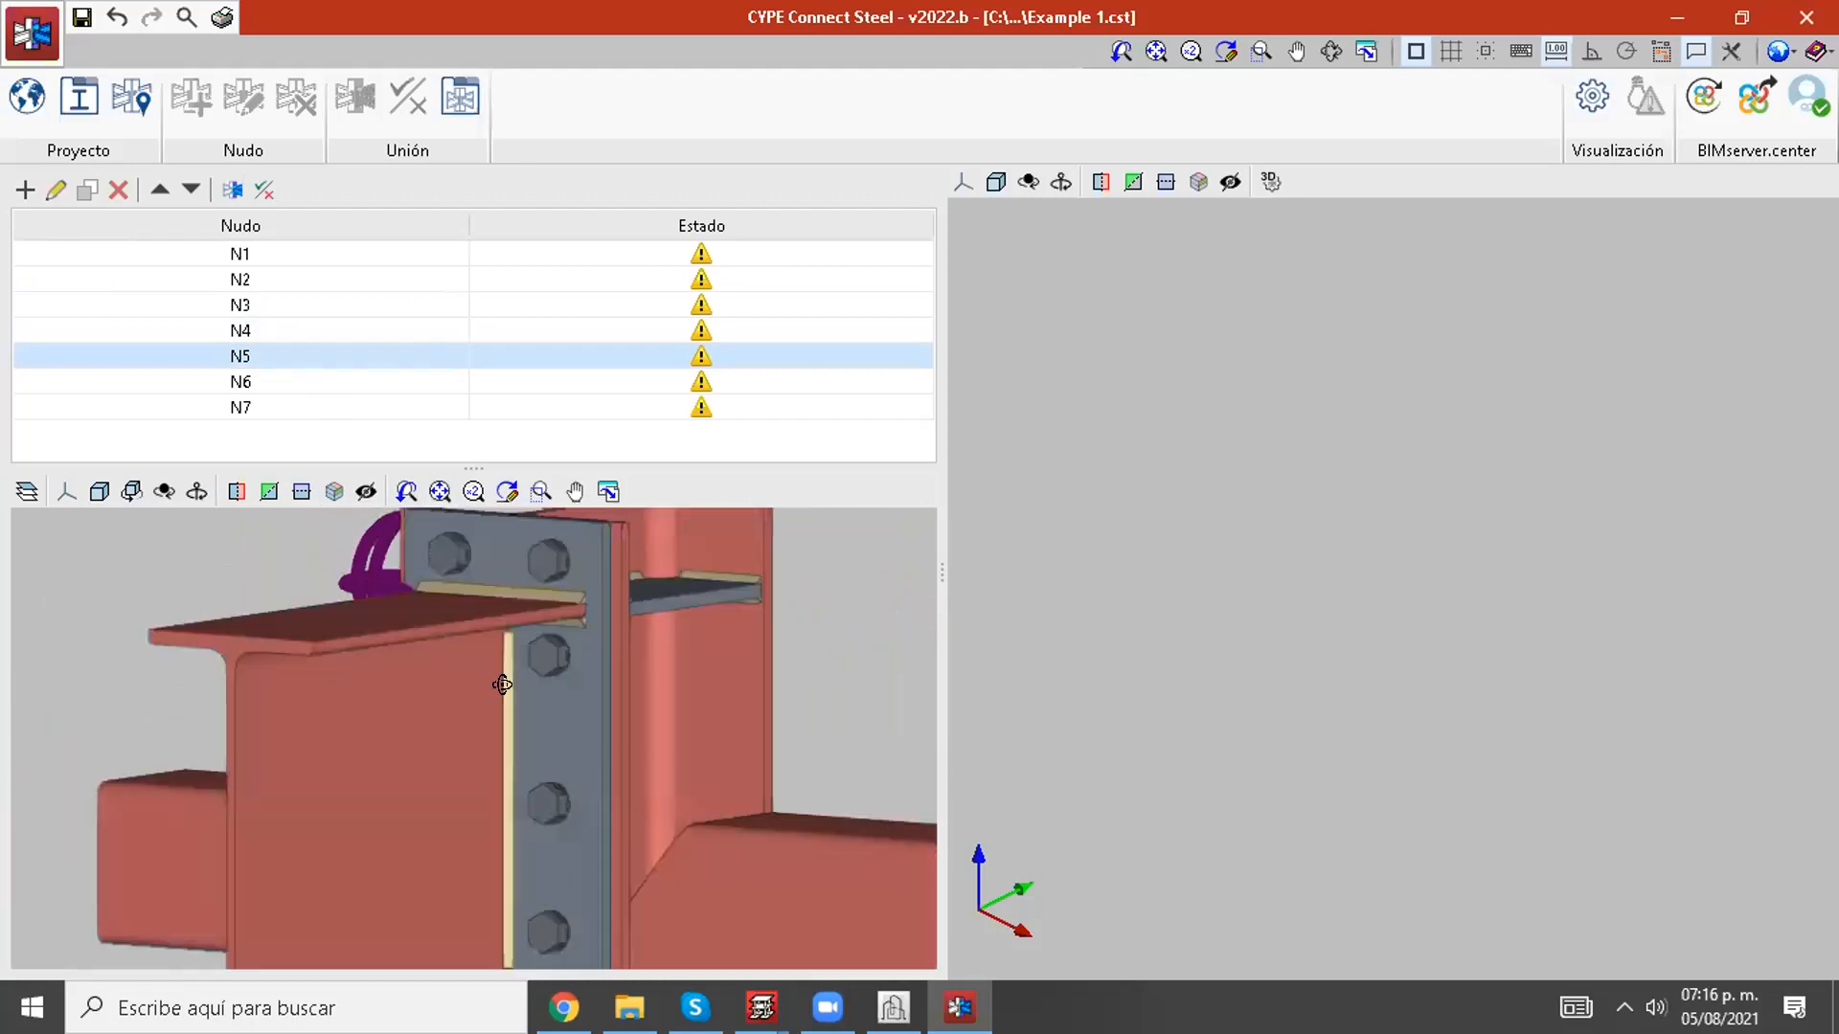
middle_click_drag(501, 681, 546, 657)
Step: Preview the connections of nodes N6 and N7
left_click(244, 381)
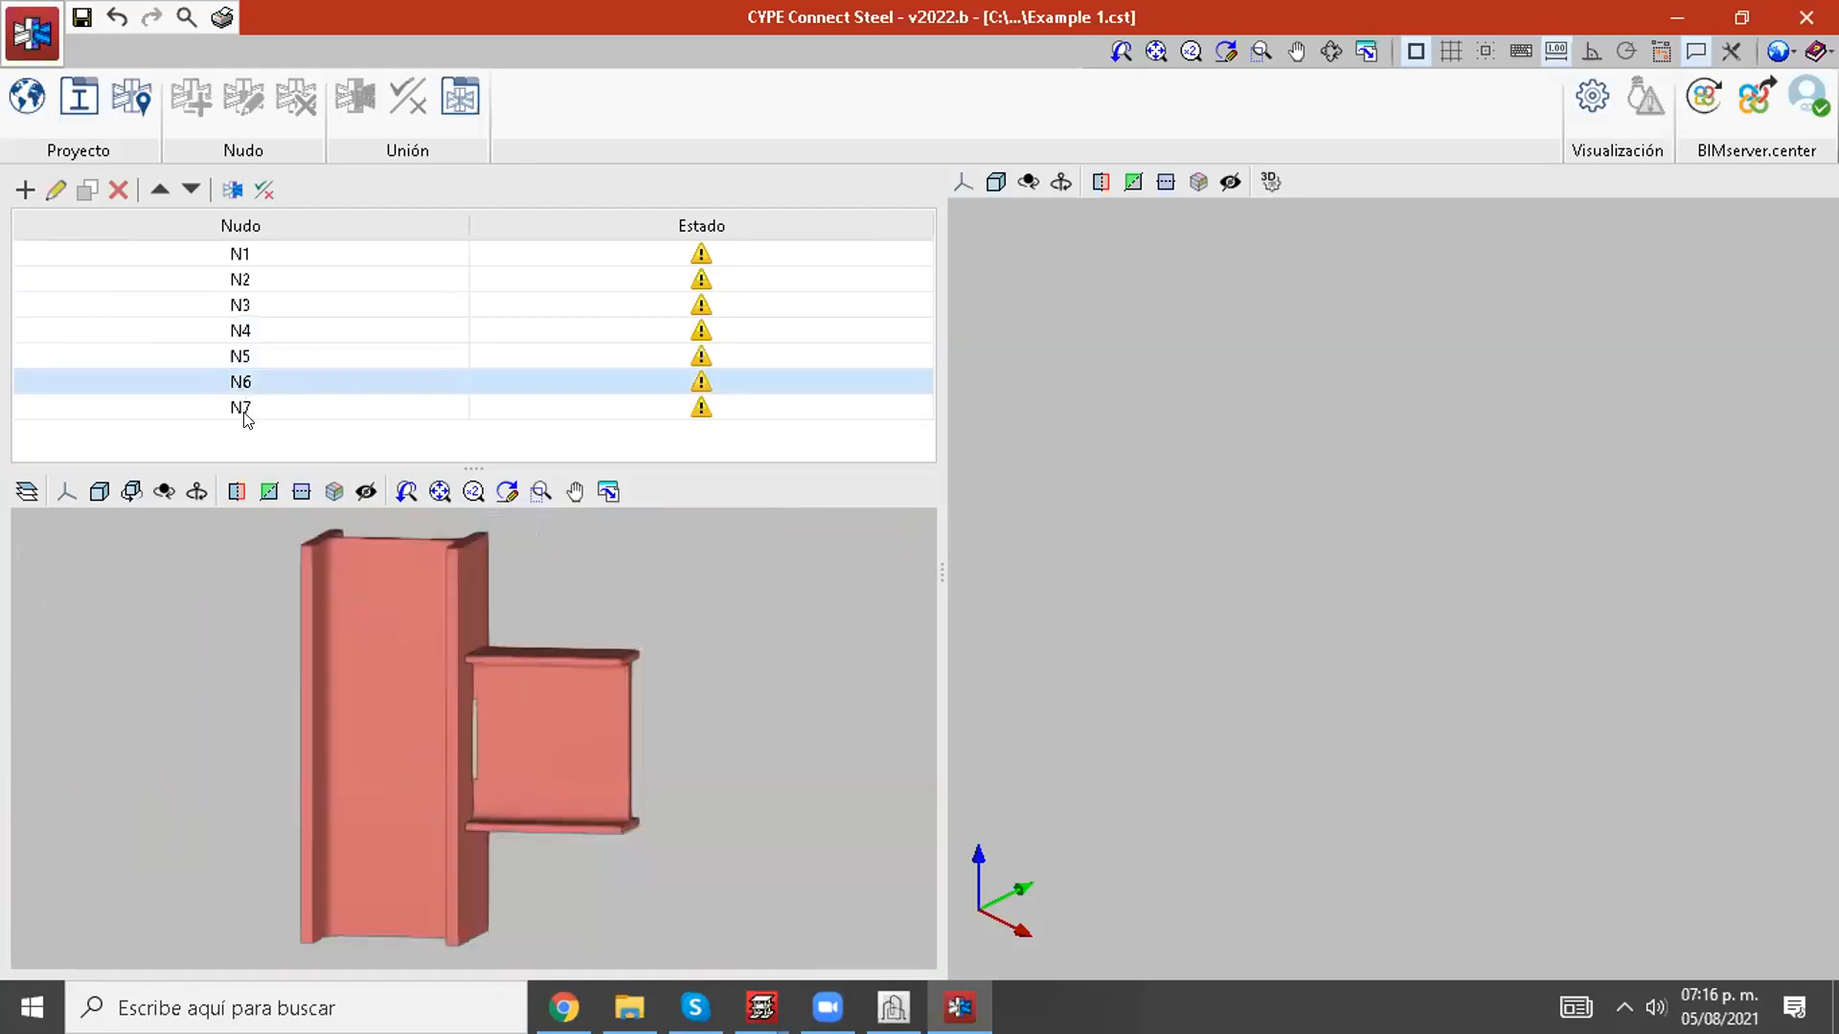
left_click(244, 410)
mouse_move(657, 645)
middle_mouse_down()
mouse_move(555, 636)
mouse_move(540, 687)
mouse_move(475, 694)
mouse_move(567, 668)
middle_mouse_up()
Step: View the profile definitions of node N1 in the maximized edit window, and close it without changes
left_click(291, 253)
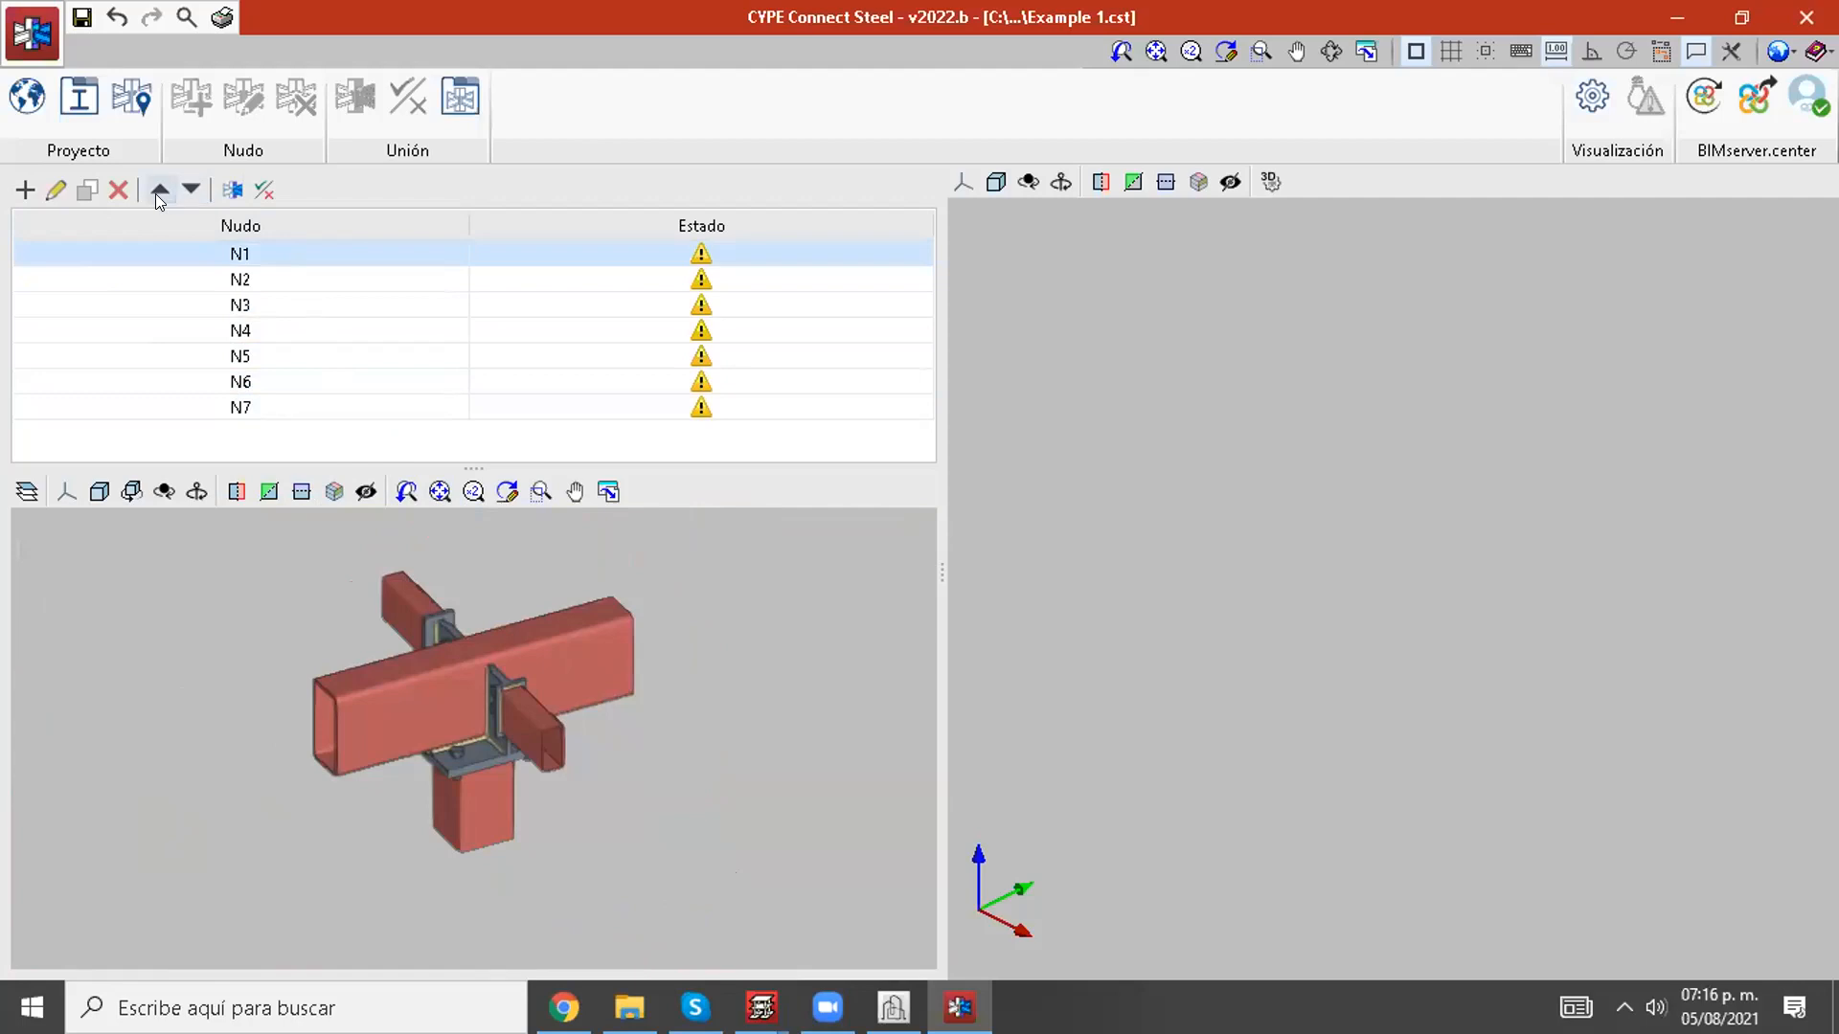
left_click(57, 188)
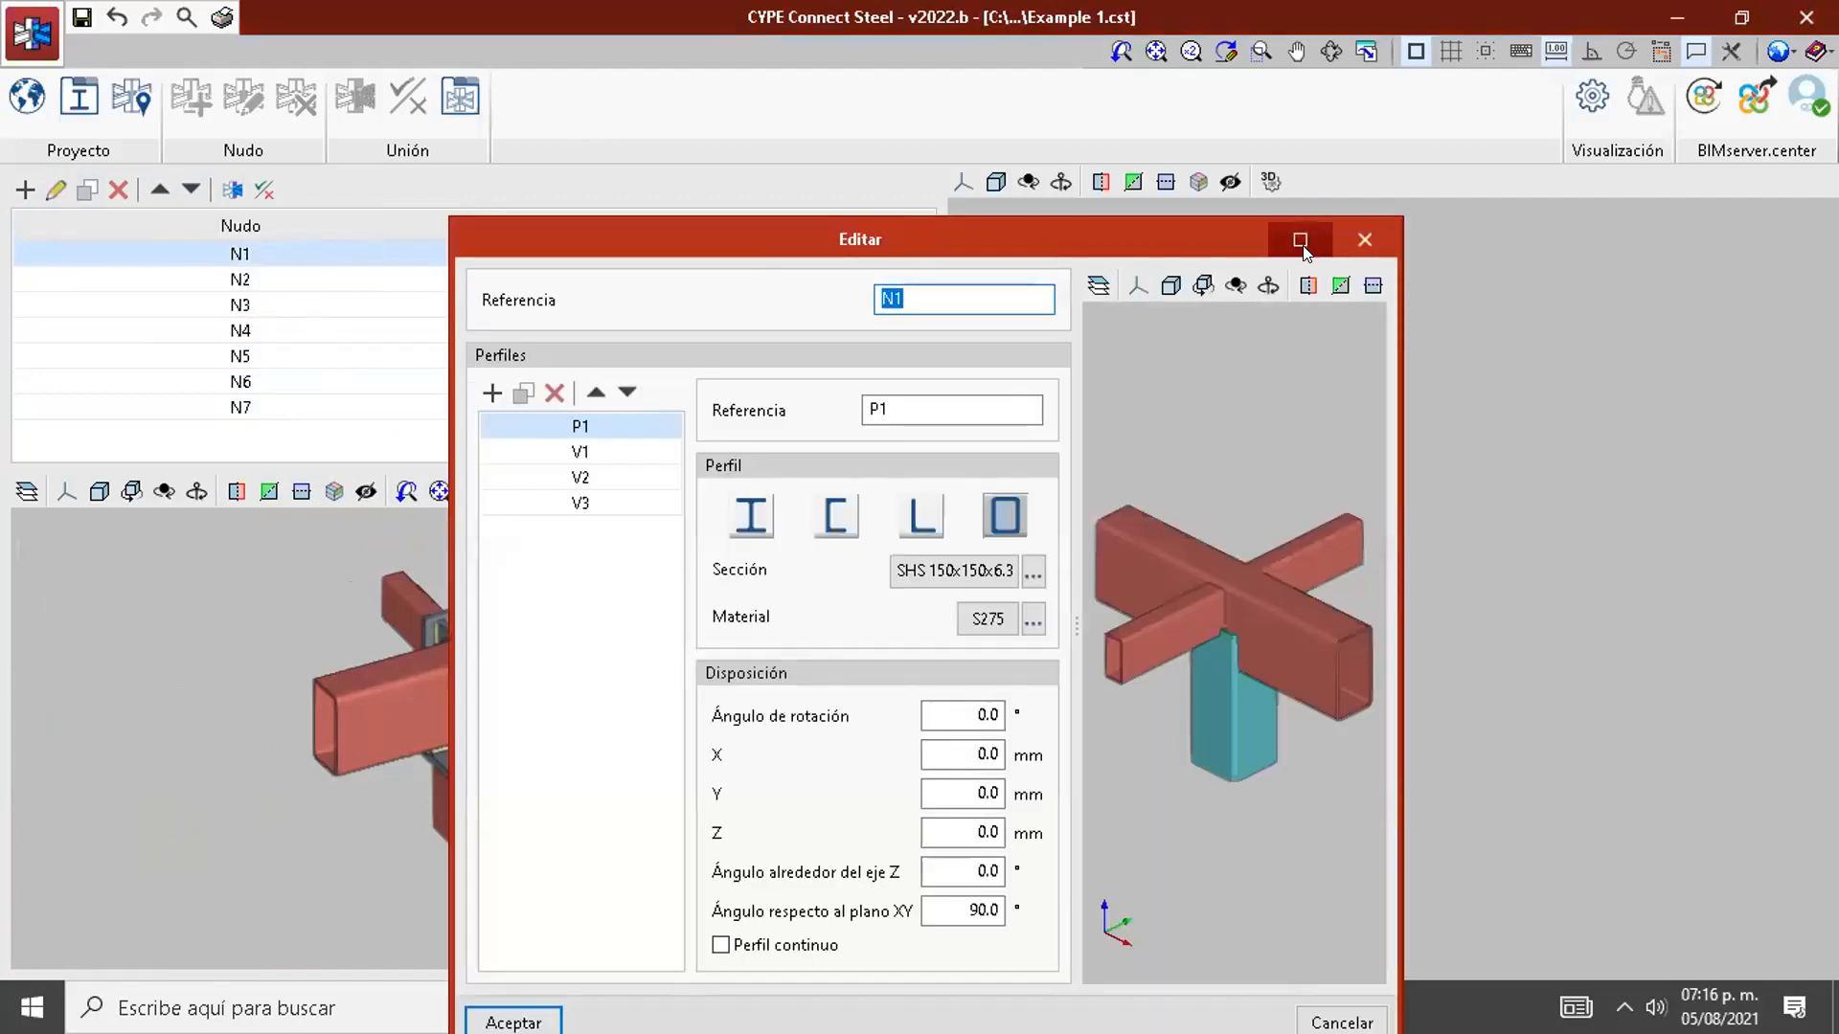
left_click(1300, 240)
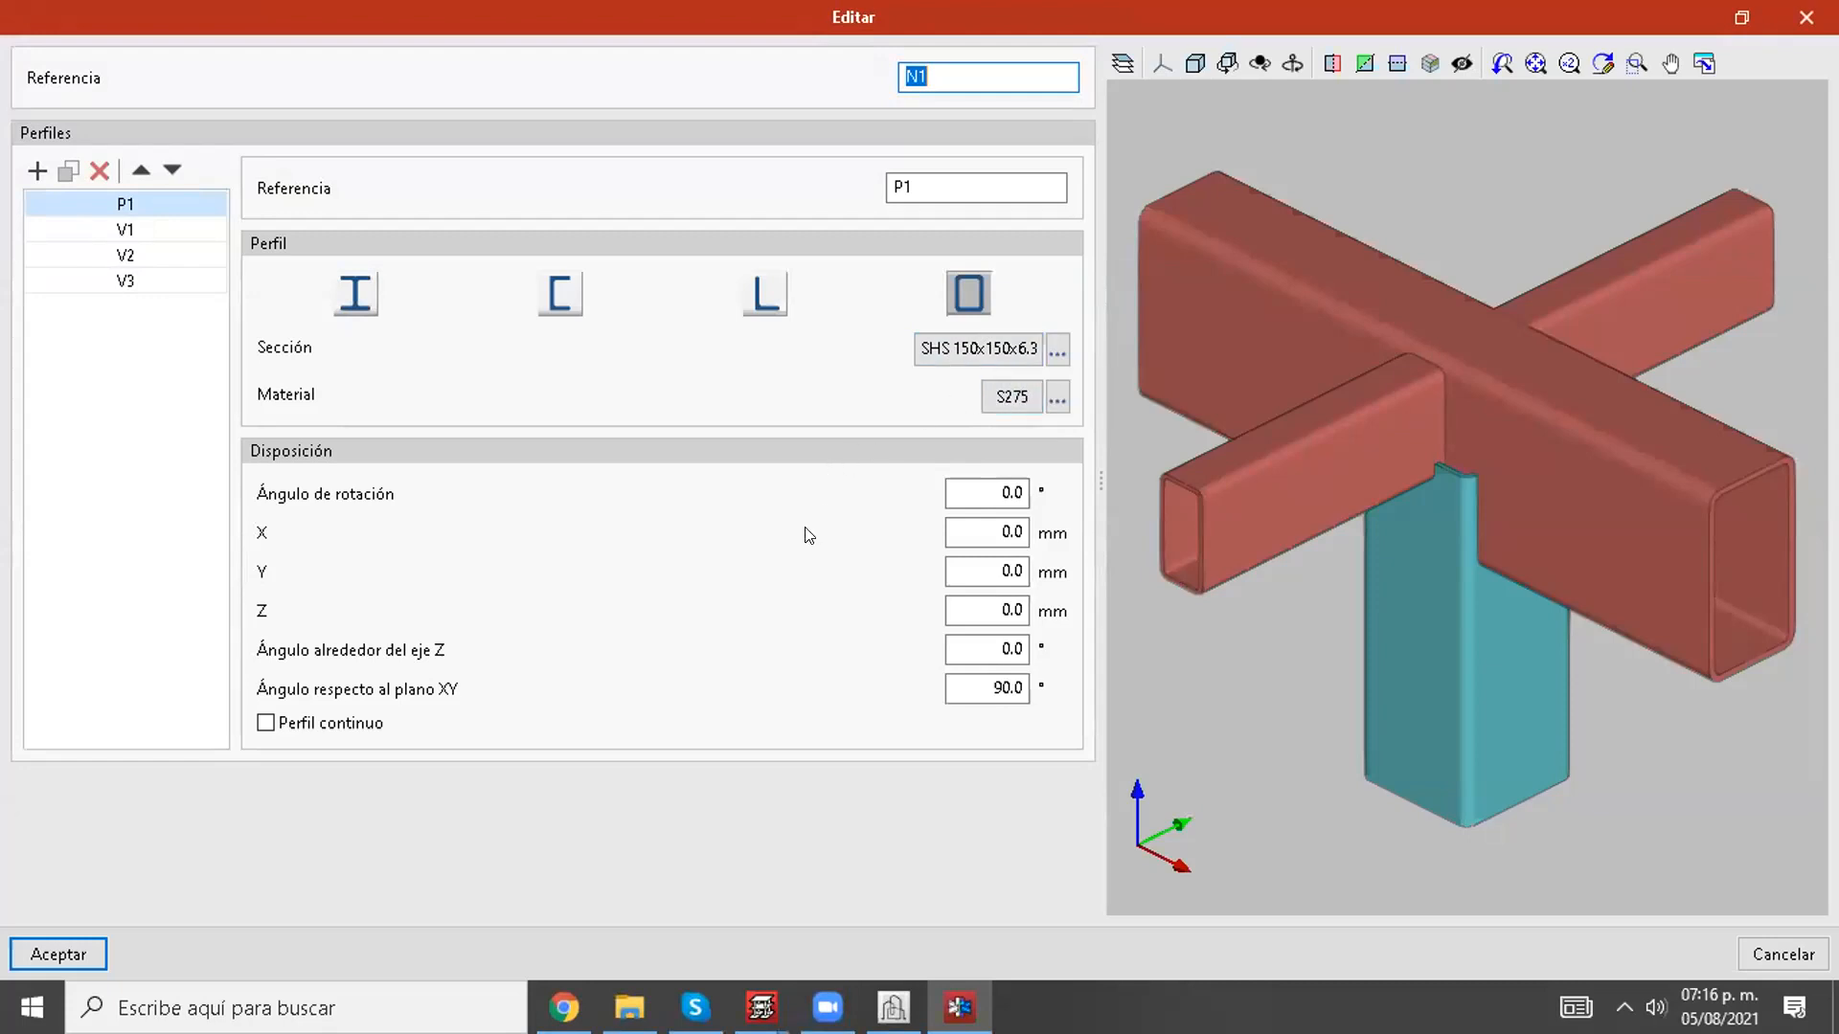
left_click(1806, 17)
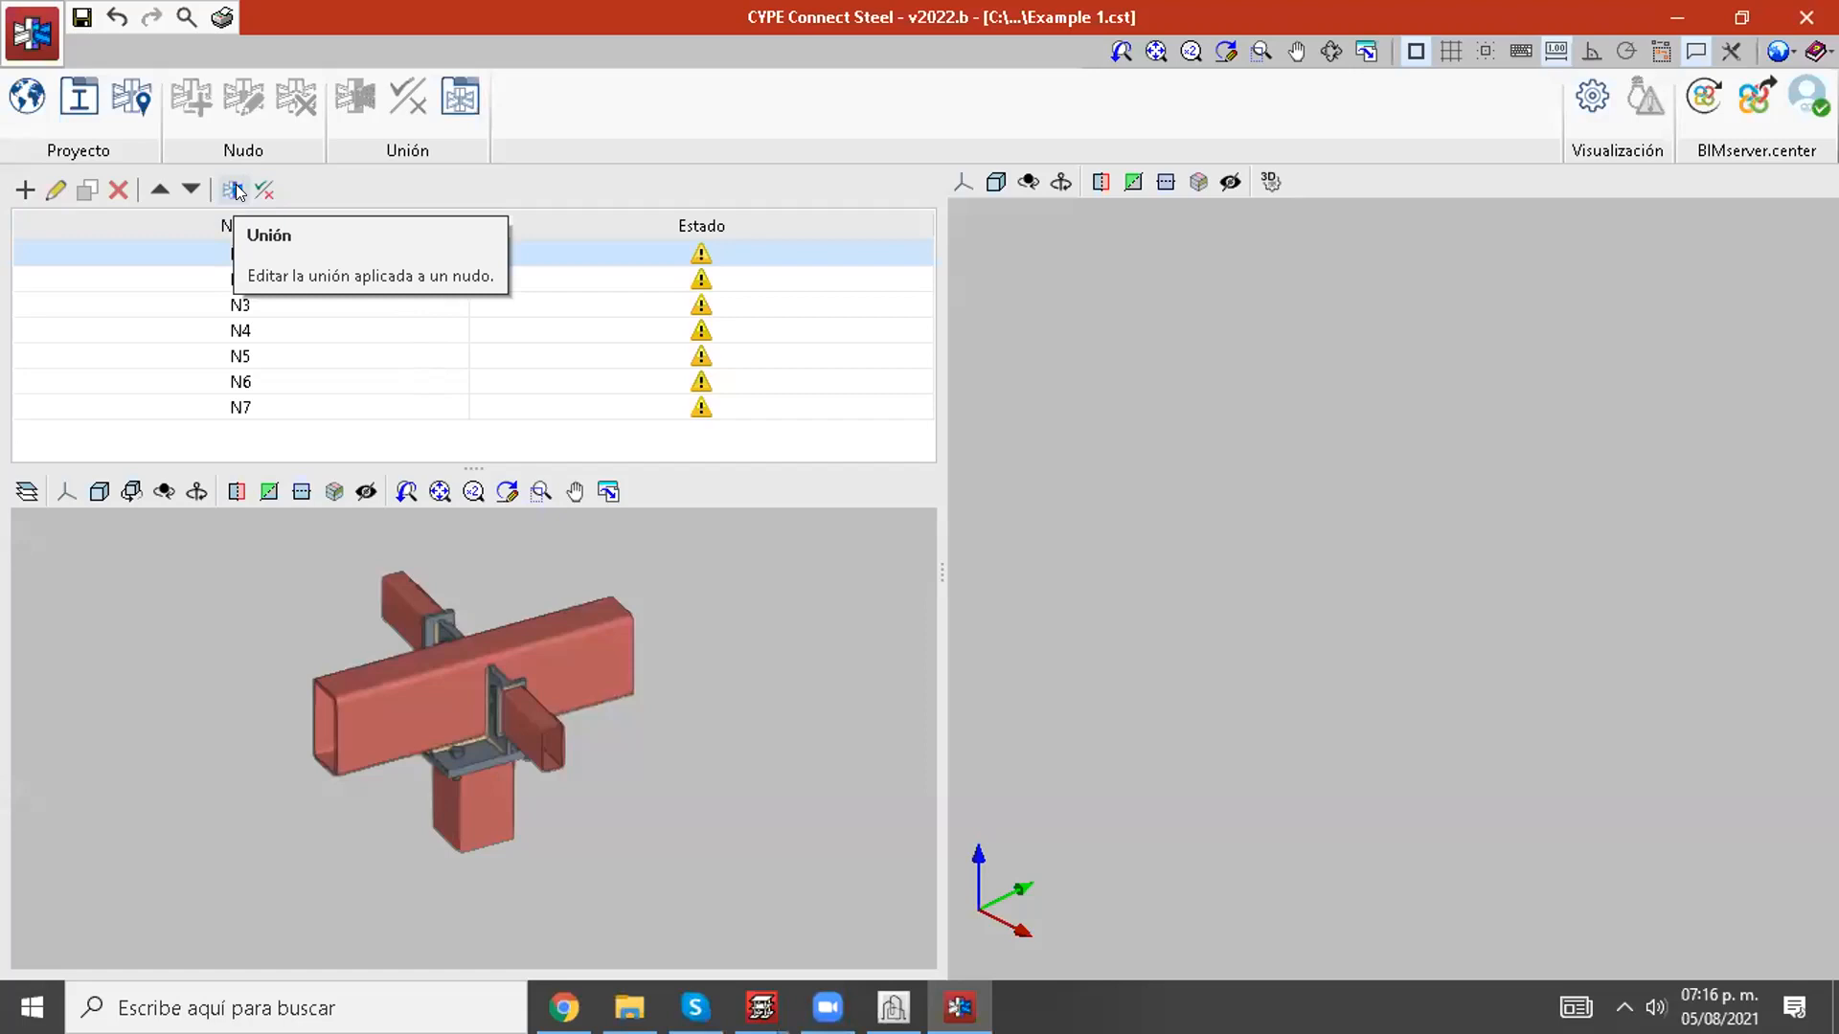
Step: Open node N1's connection editor in full size and look at the operations PLACA1 and PLACA2
left_click(235, 189)
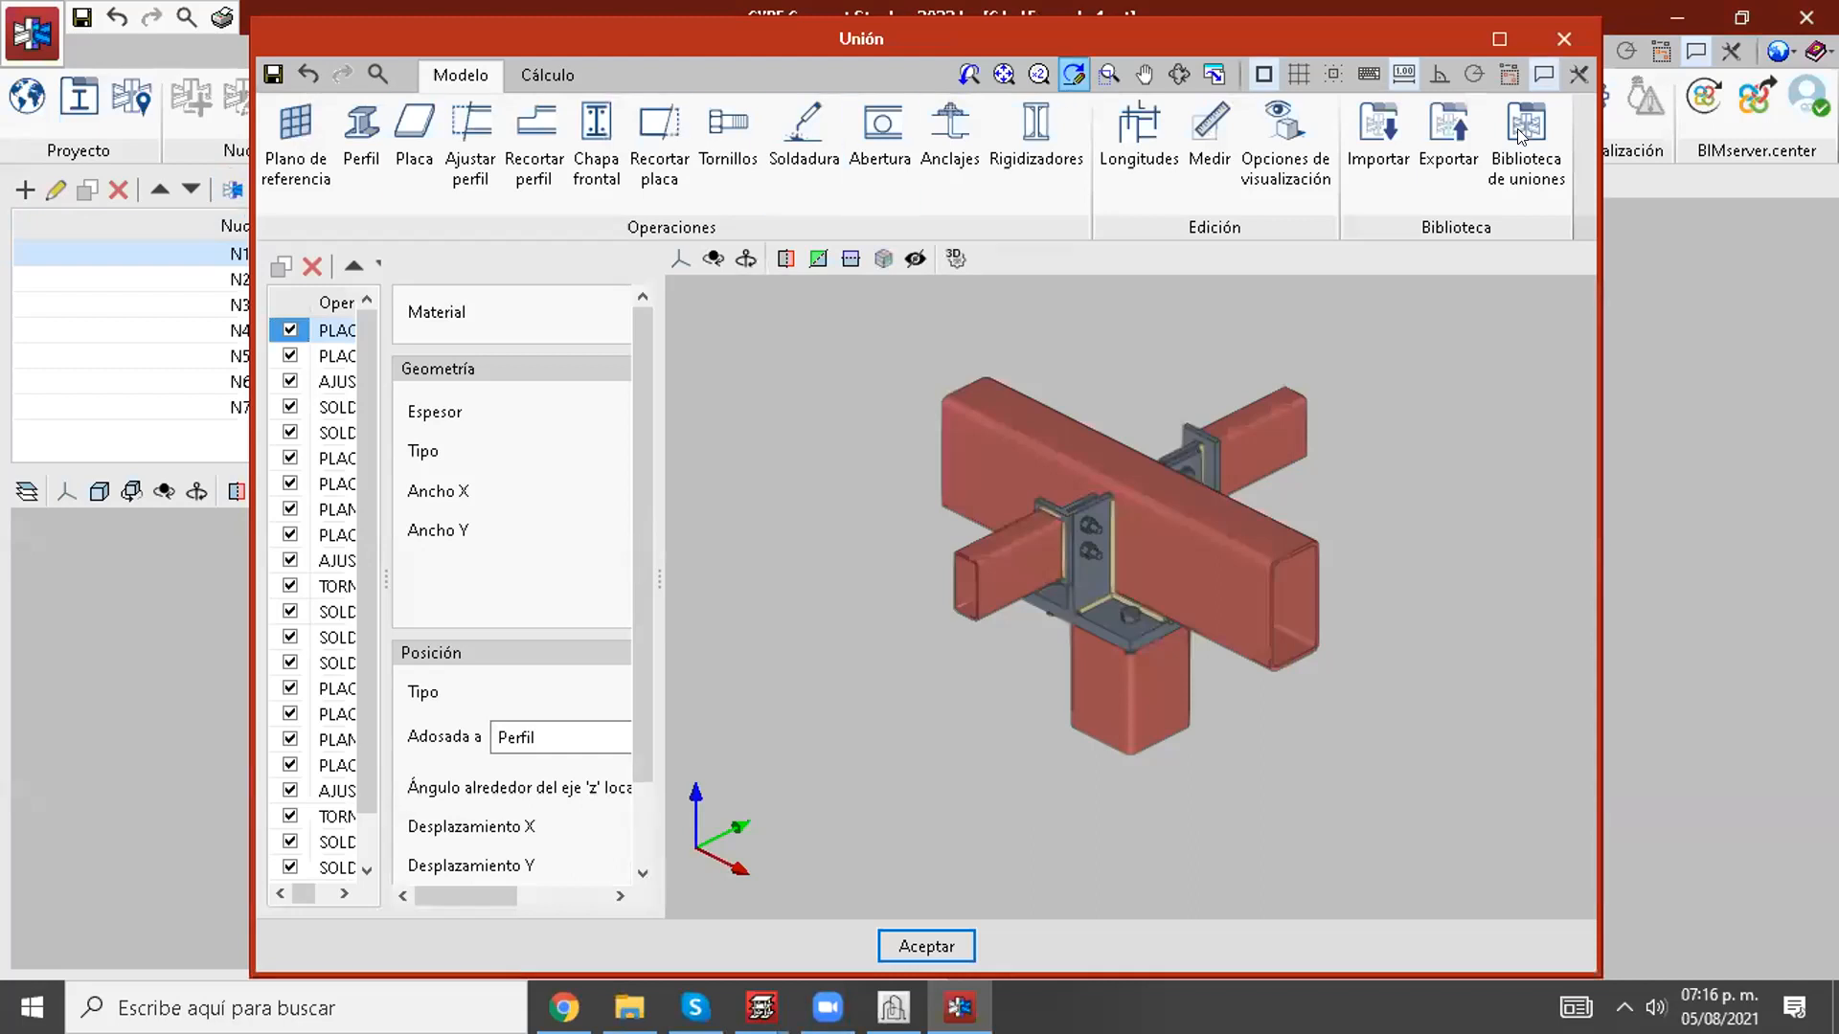
left_click(1530, 42)
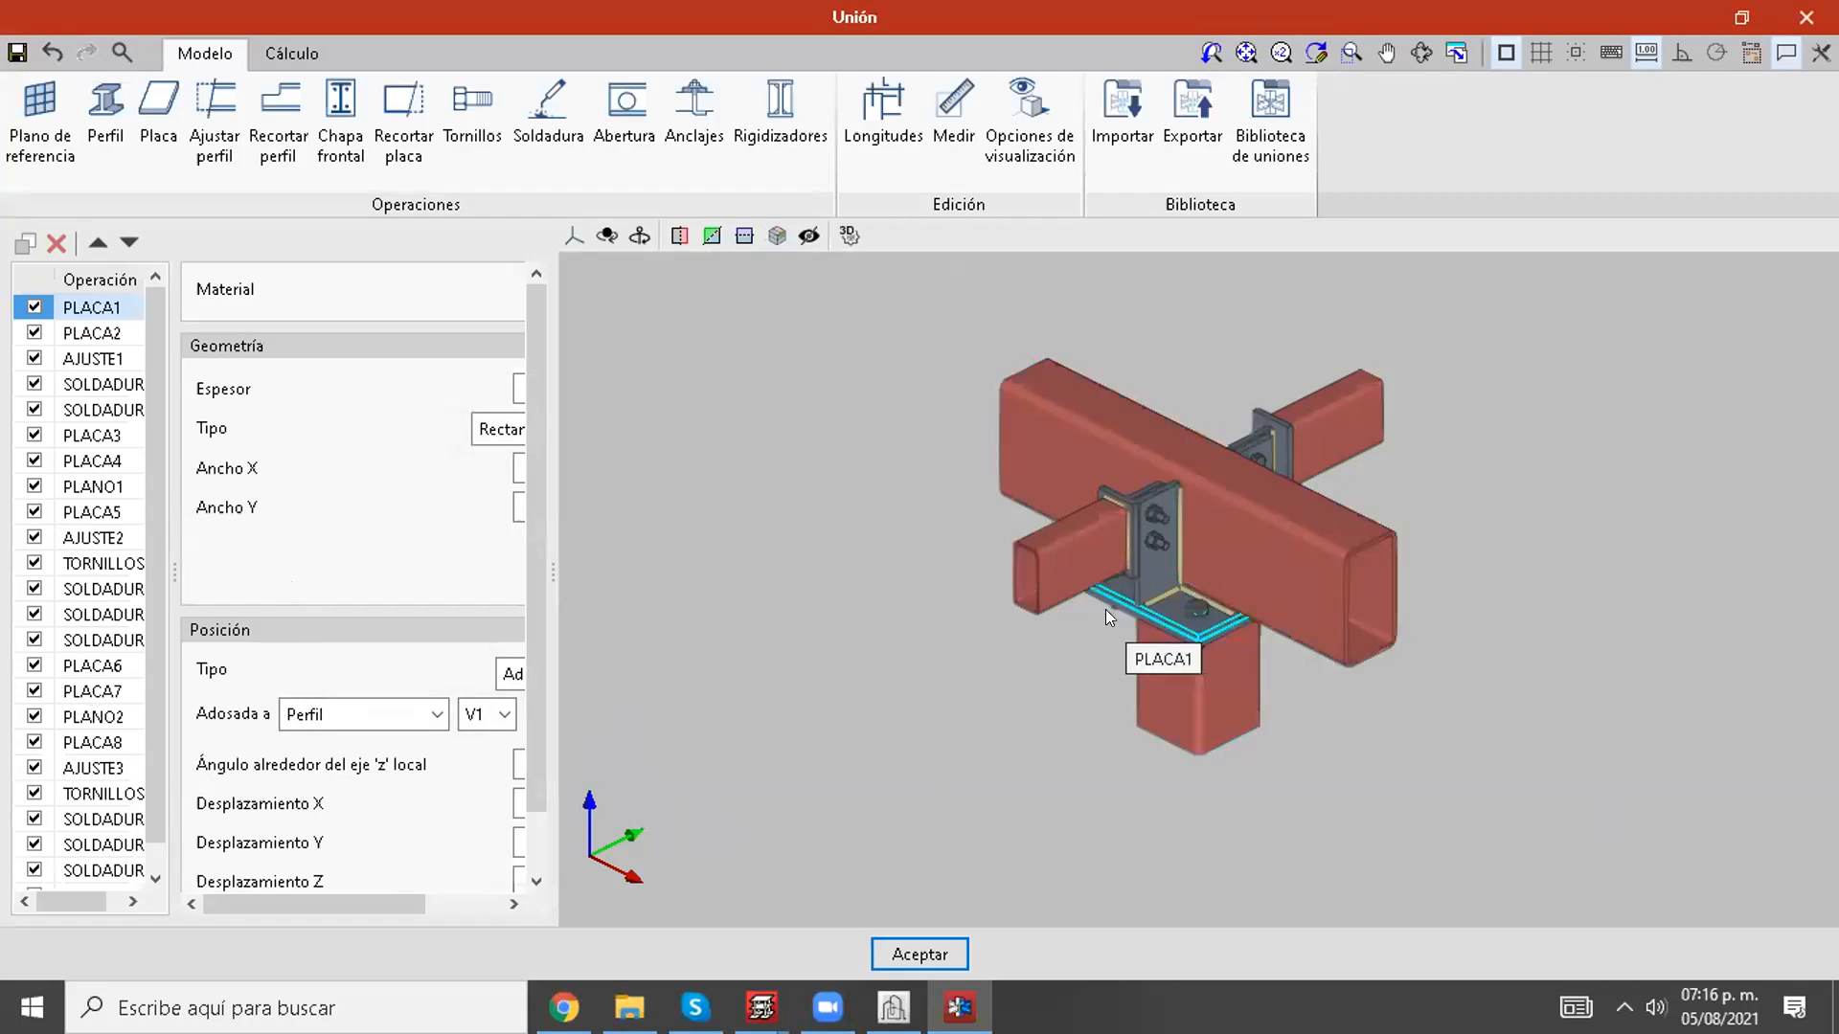
left_click(69, 337)
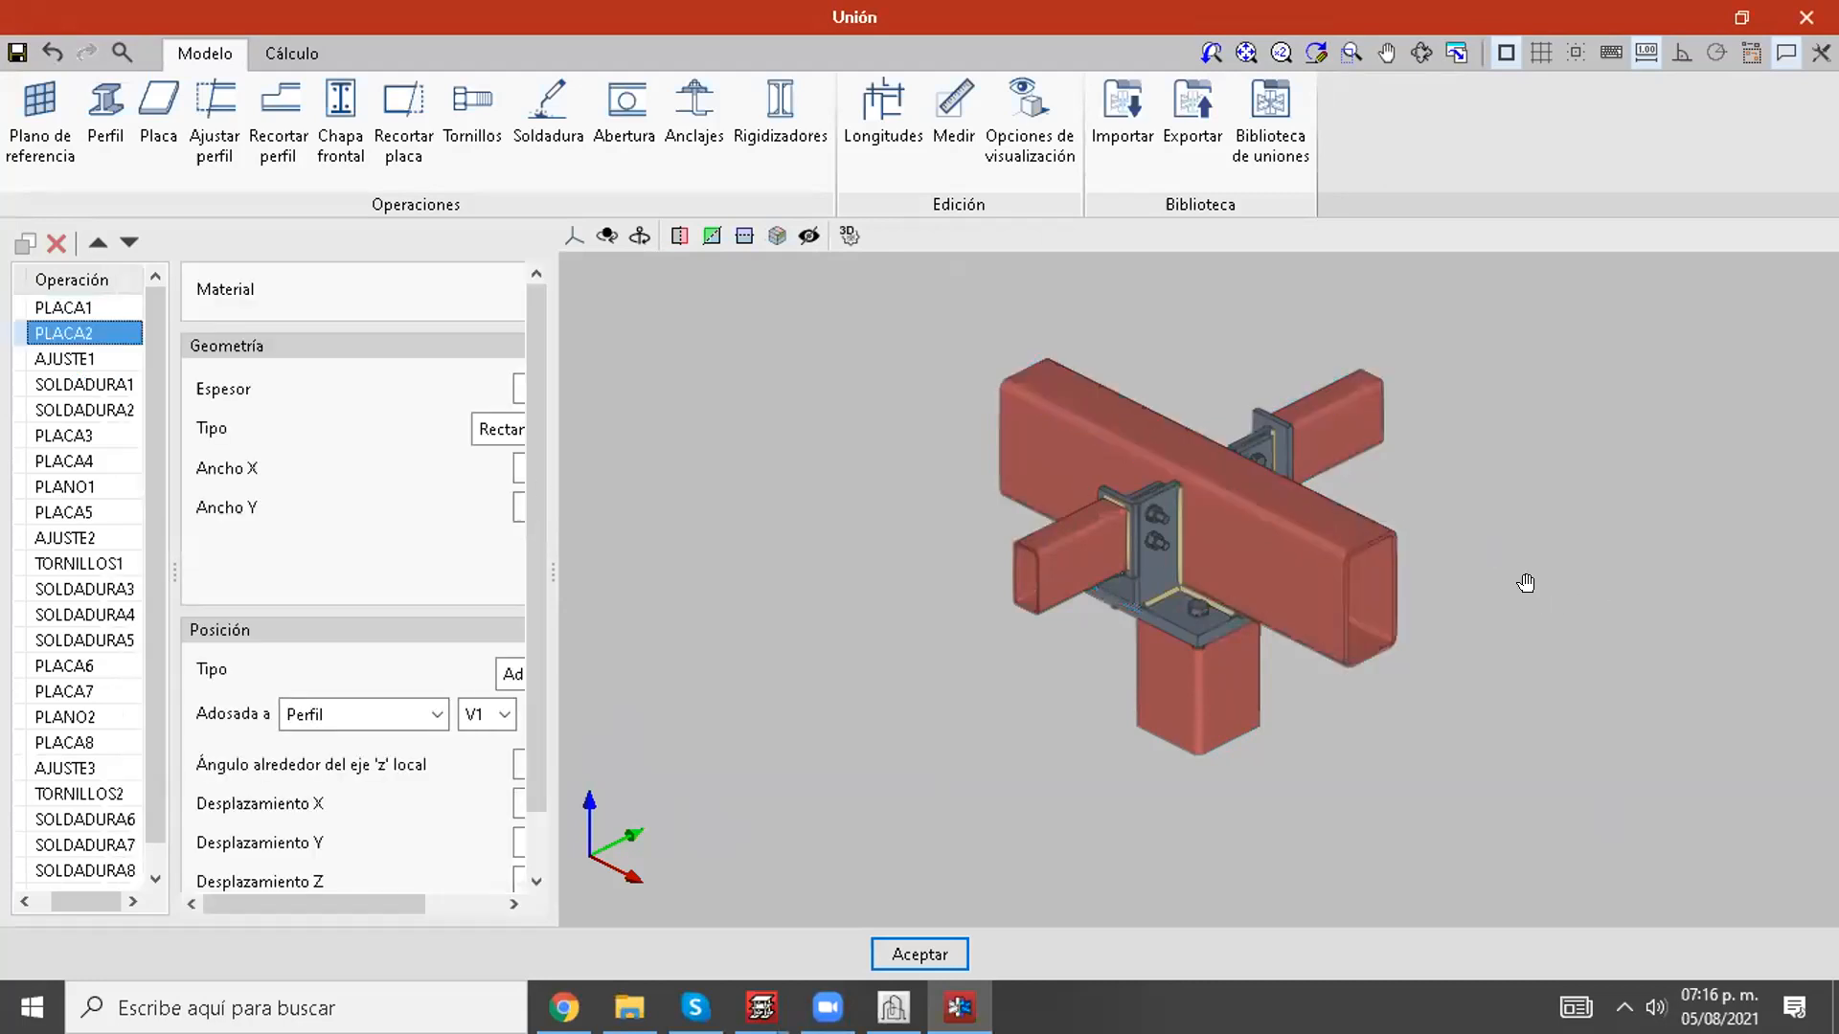
mouse_move(1385, 645)
middle_mouse_down("shift")
mouse_move(1199, 627)
mouse_move(1369, 644)
middle_mouse_up("shift")
left_click(113, 308)
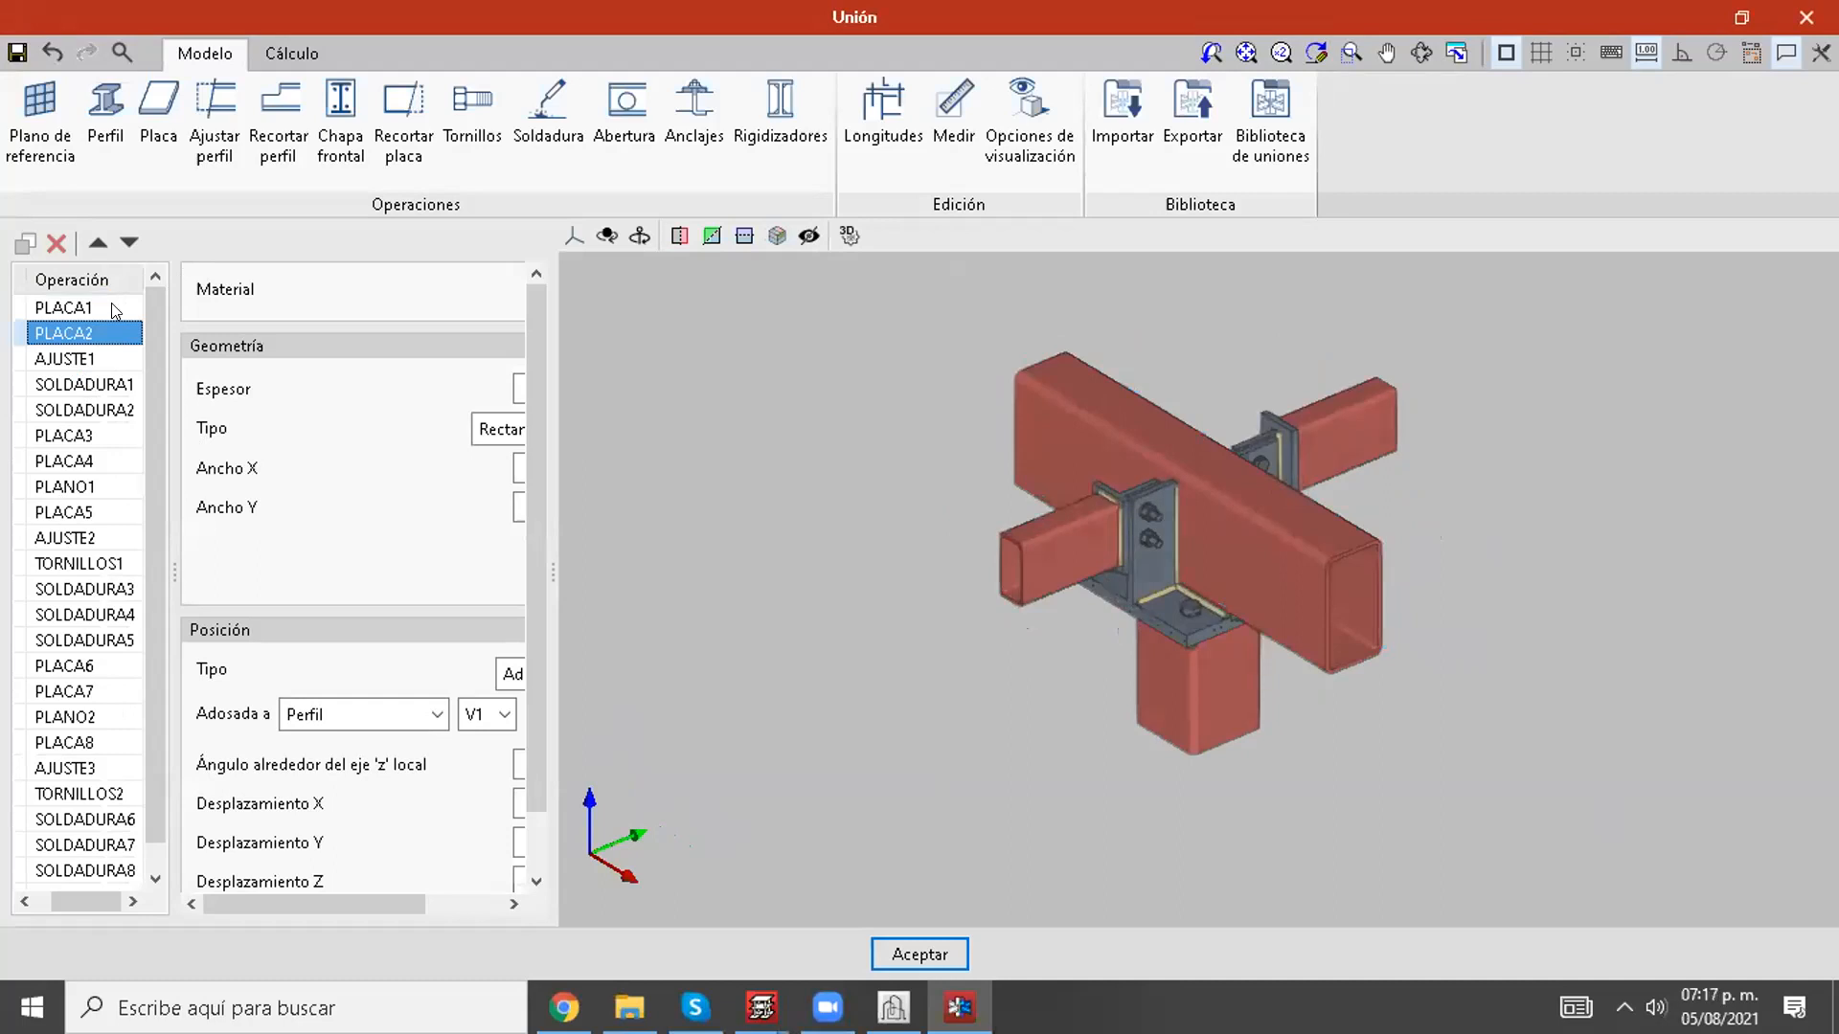
Step: Review the settings of operations AJUSTE1, SOLDADURA1, PLACA3, TORNILLOS1, SOLDADURA3 and SOLDADURA4
left_click(88, 362)
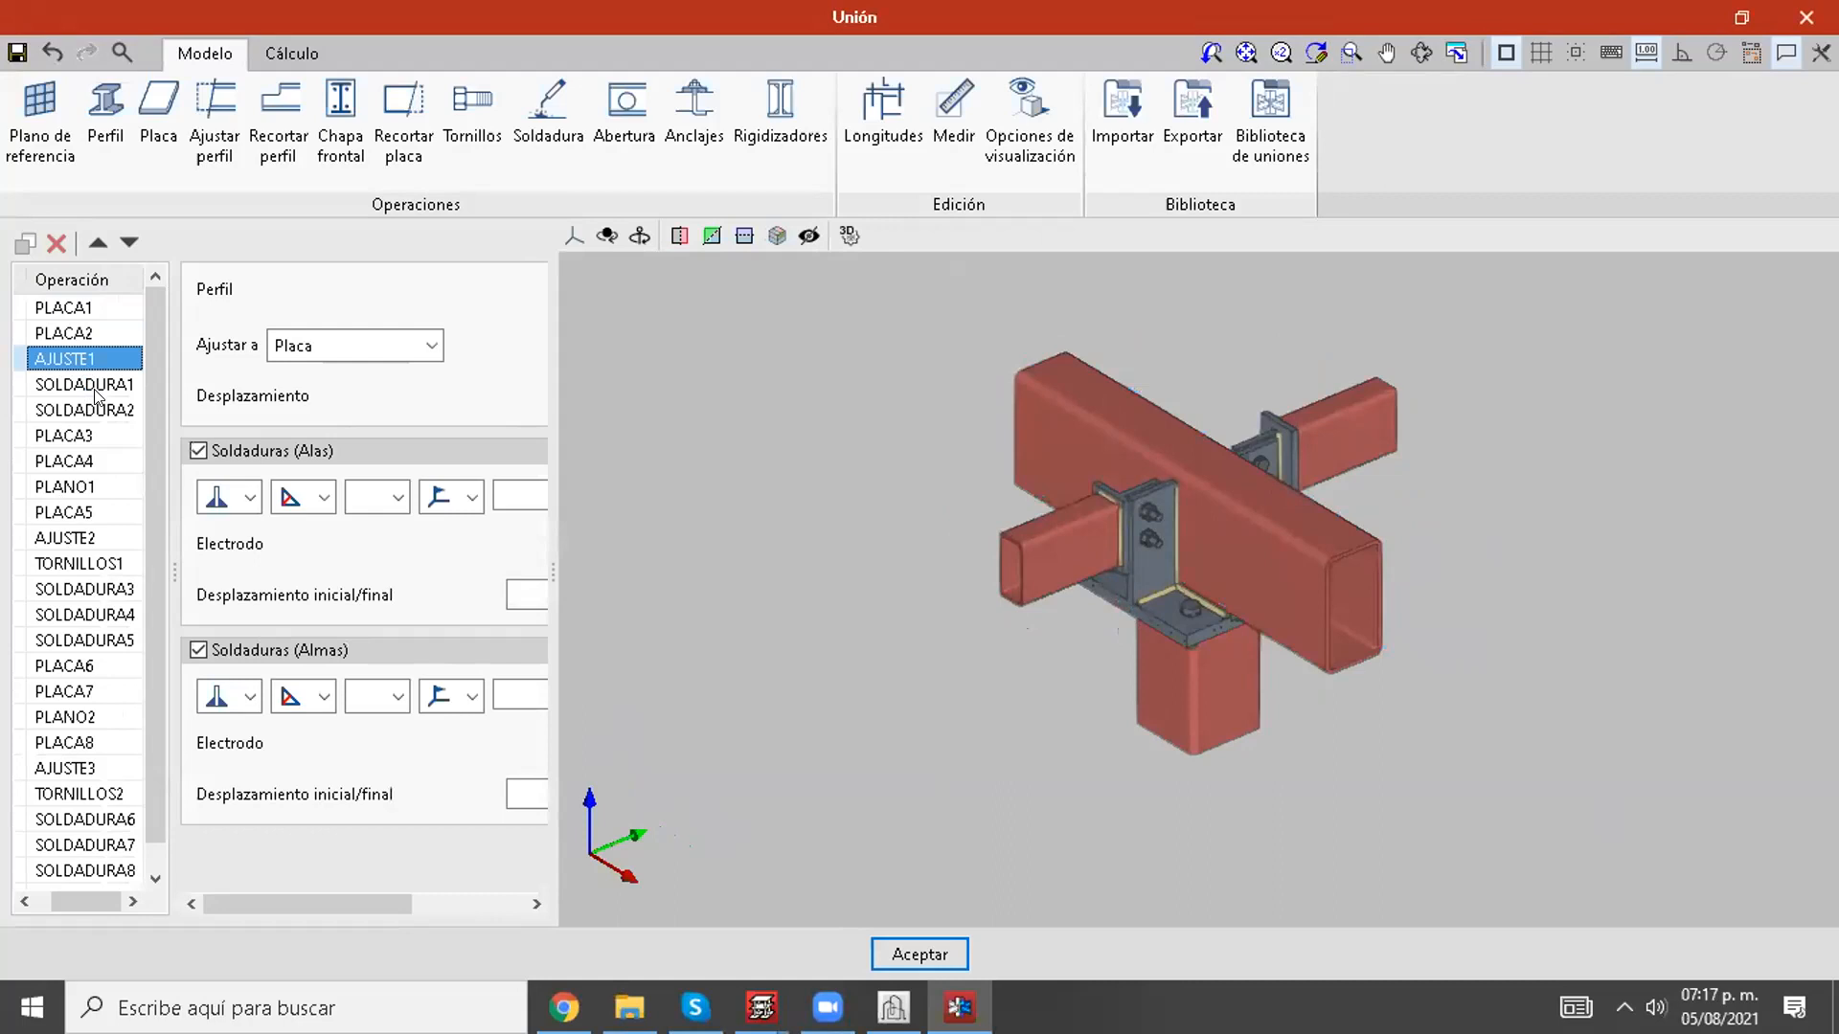
left_click(97, 388)
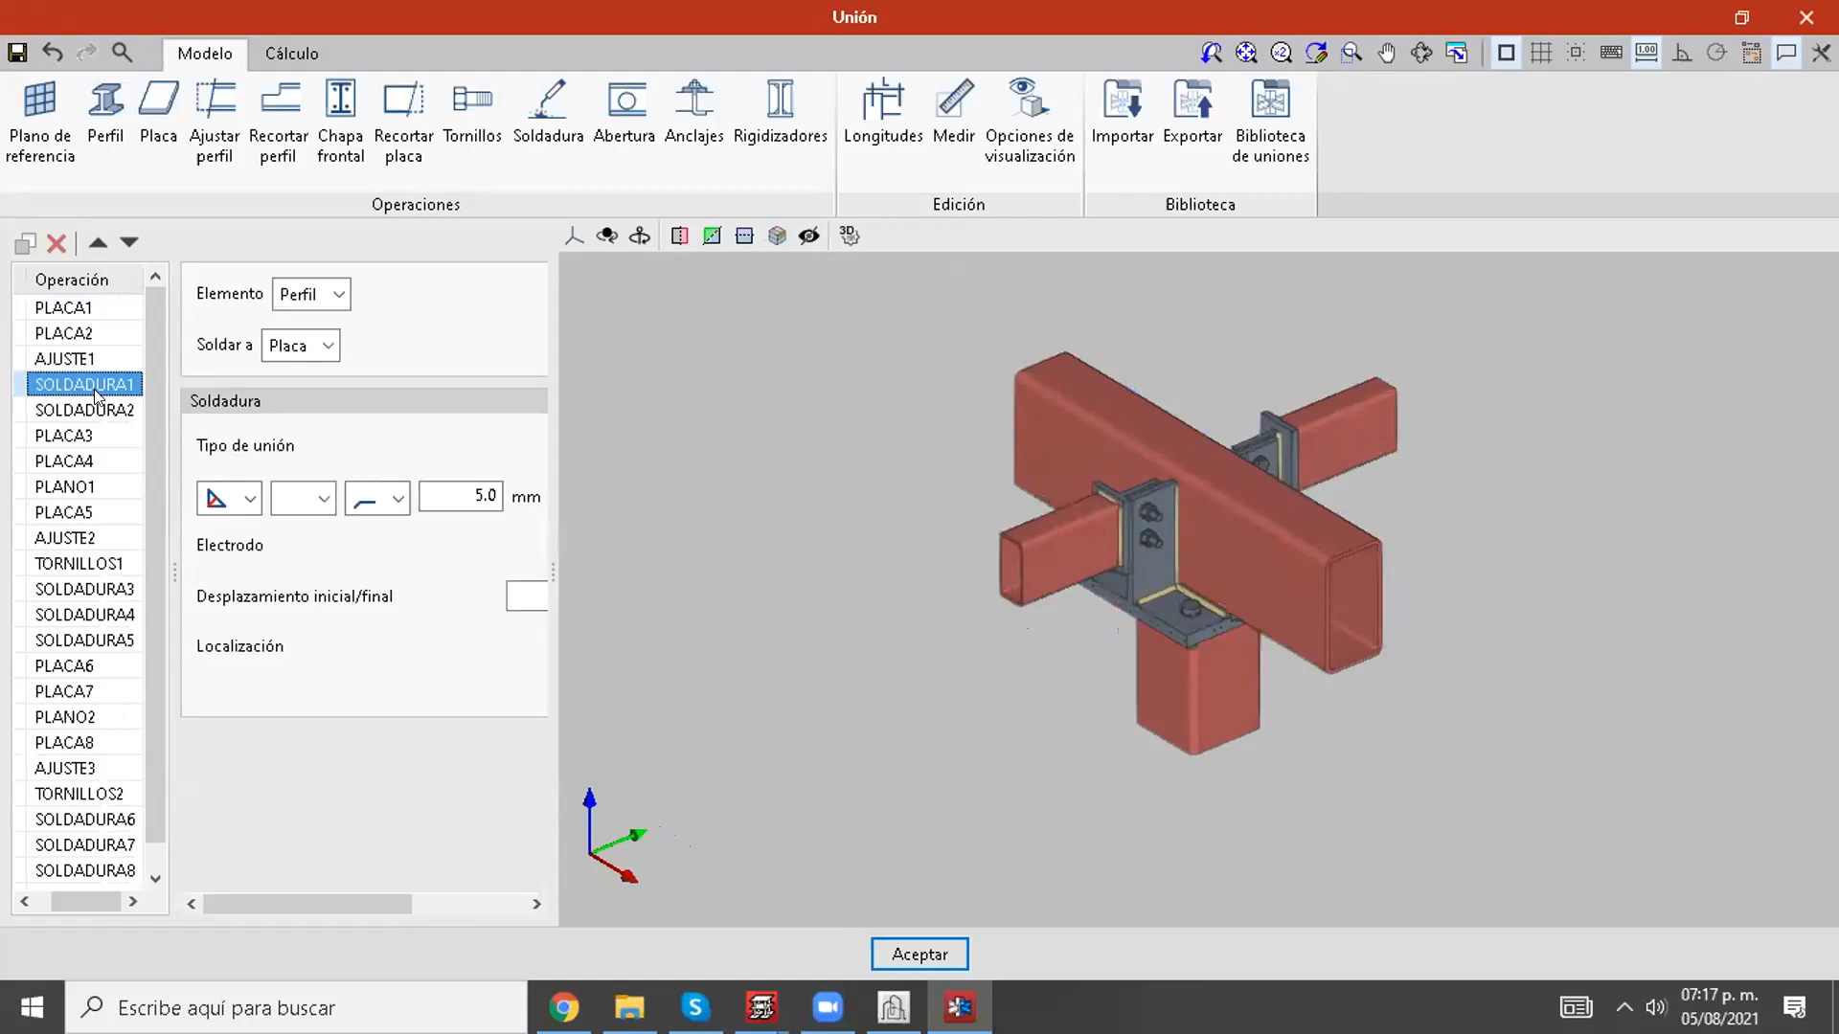
left_click(100, 439)
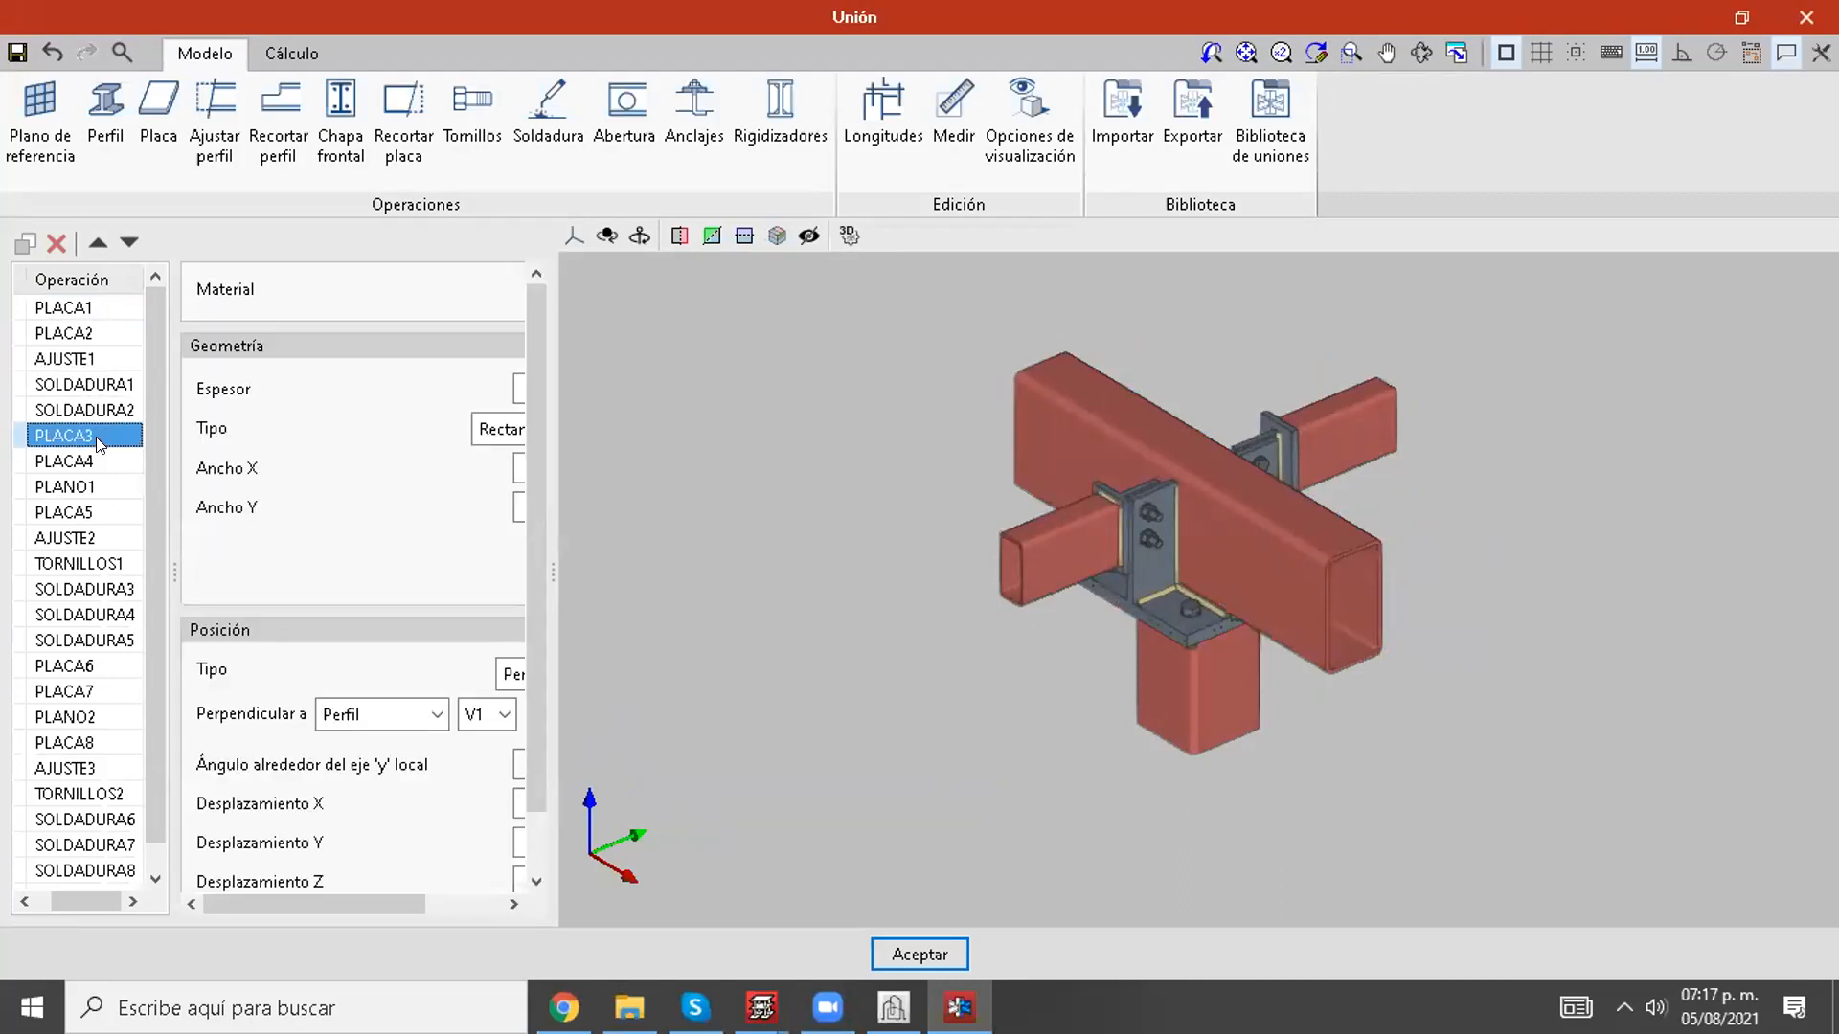
left_click(102, 565)
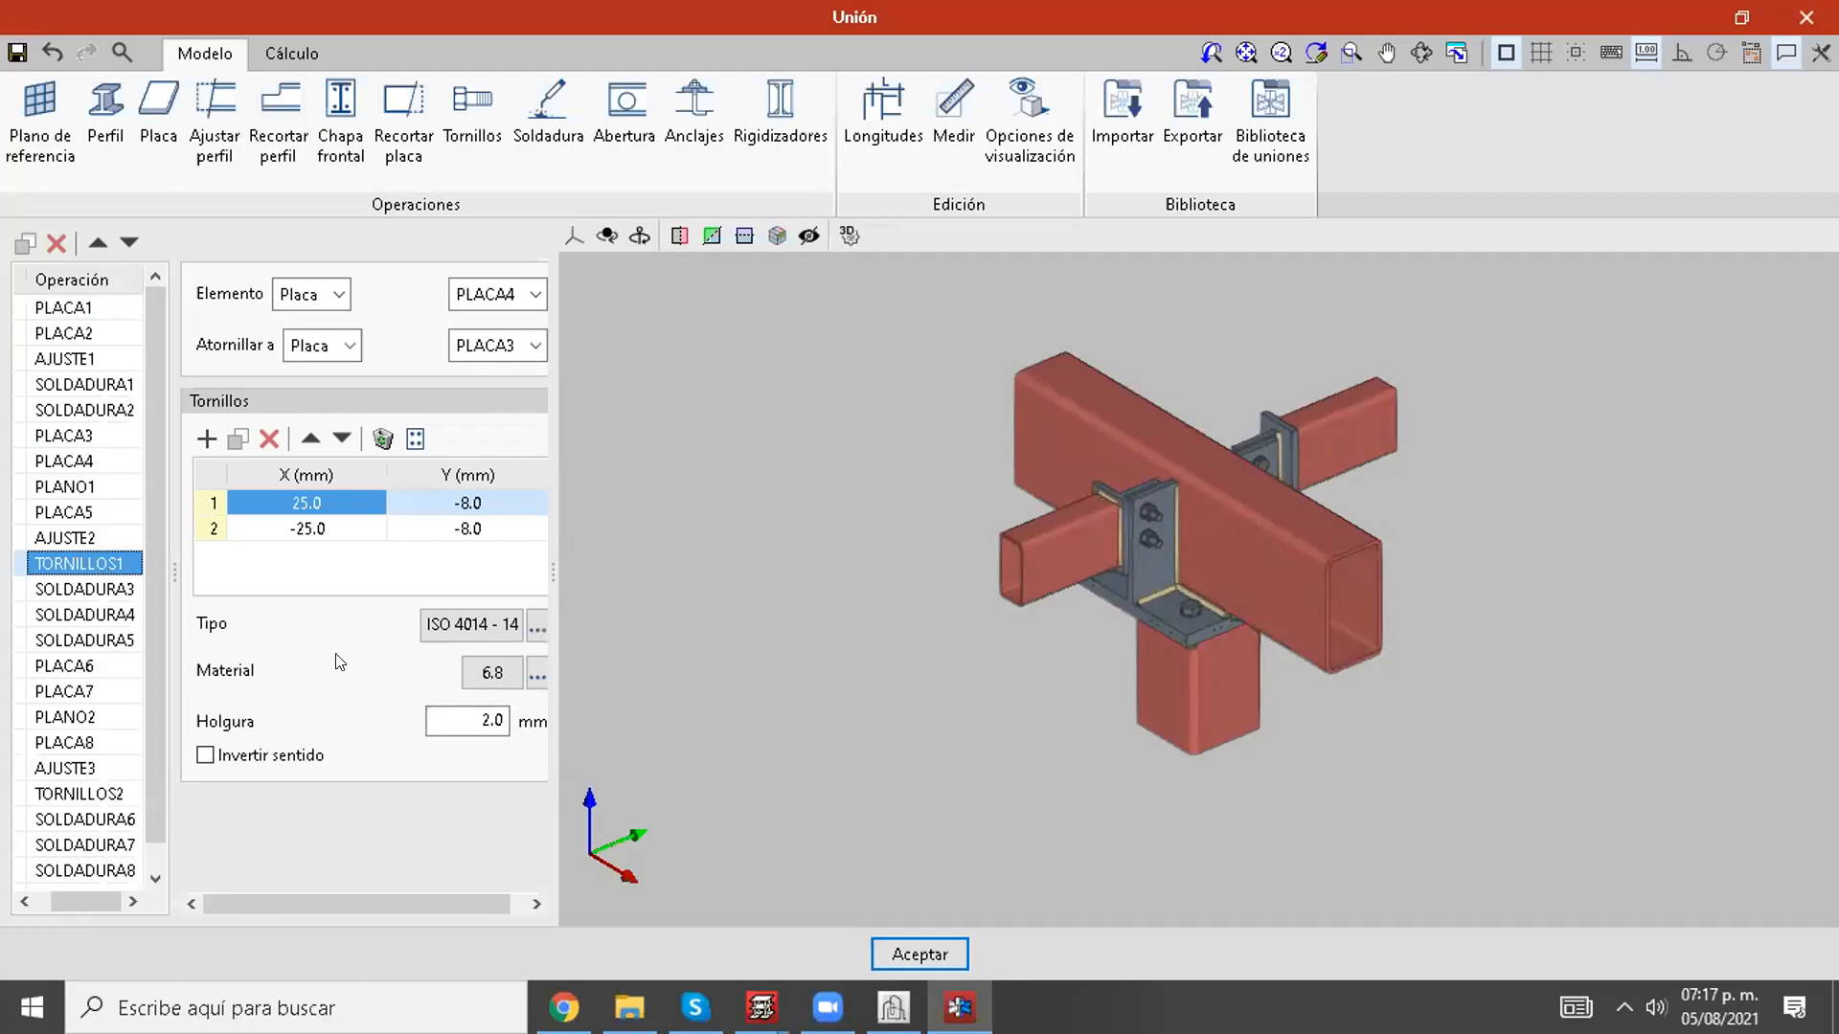
left_click(69, 589)
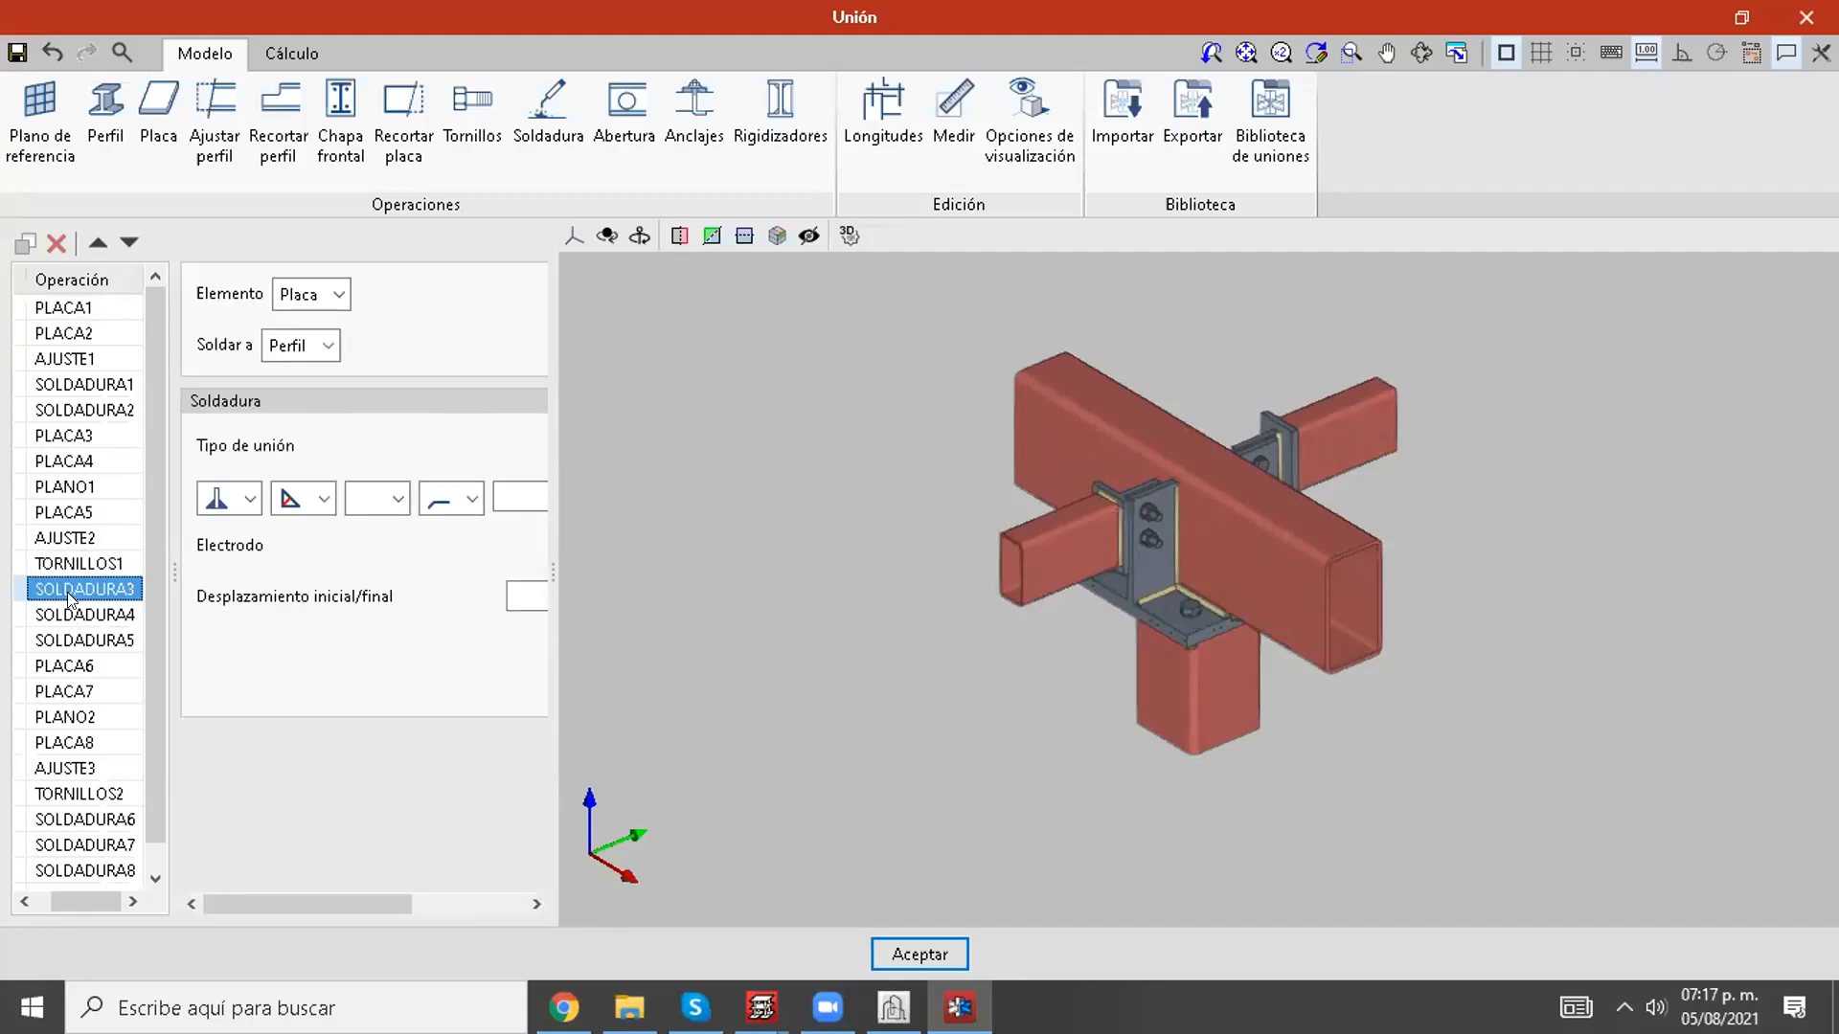
left_click(95, 617)
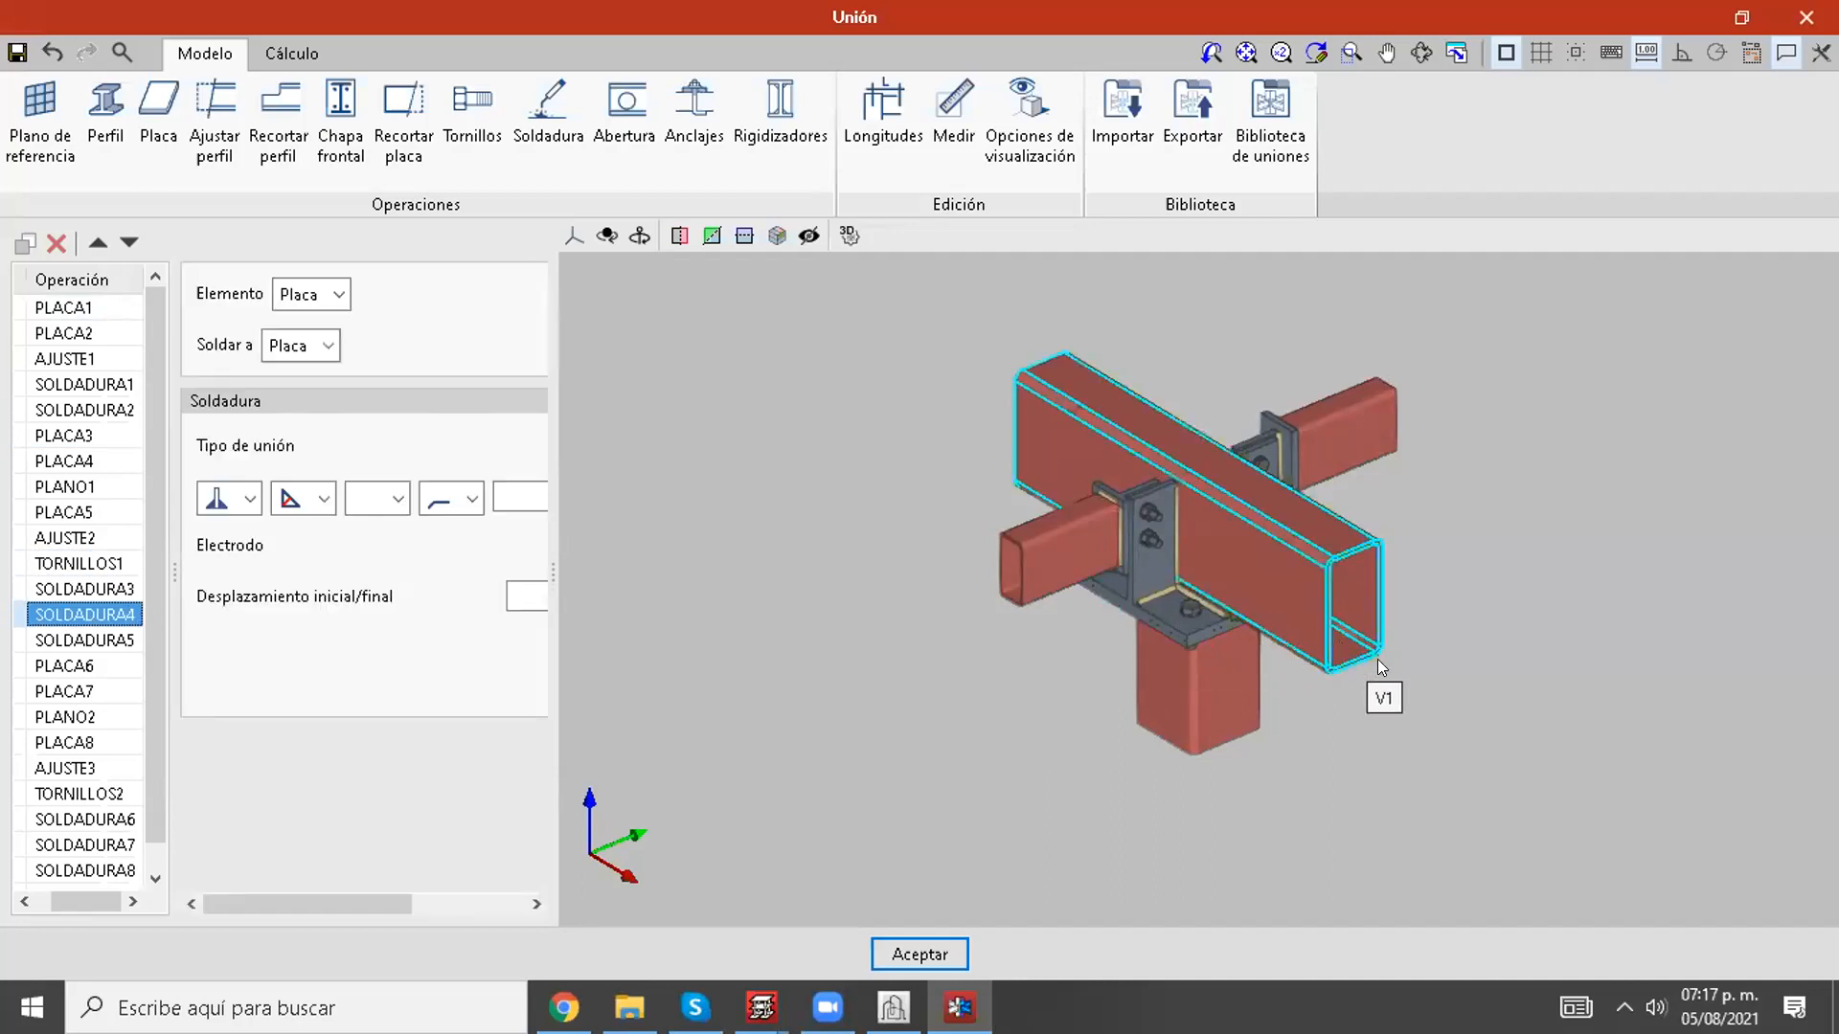
Step: Widen the operation properties area and examine weld SOLDADURA5 alongside the connection's 3D model
middle_click_drag(1457, 698, 1277, 711)
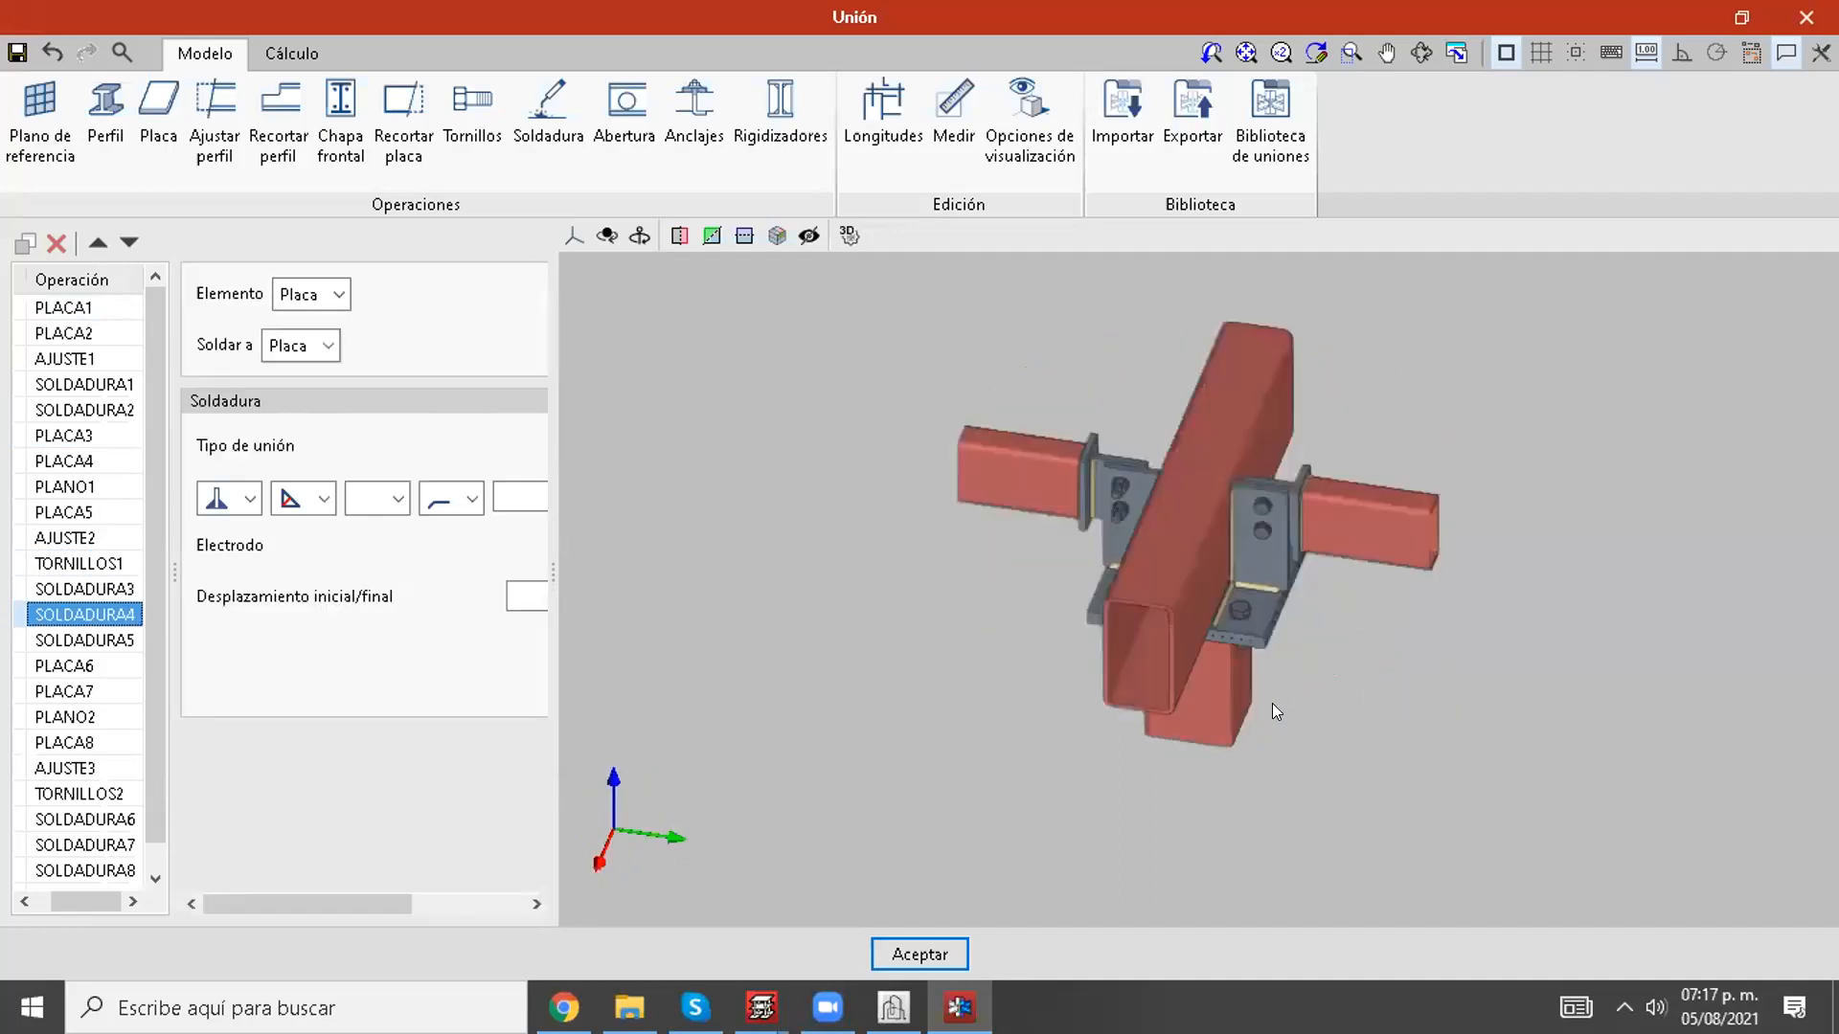
left_click_drag(554, 572, 904, 572)
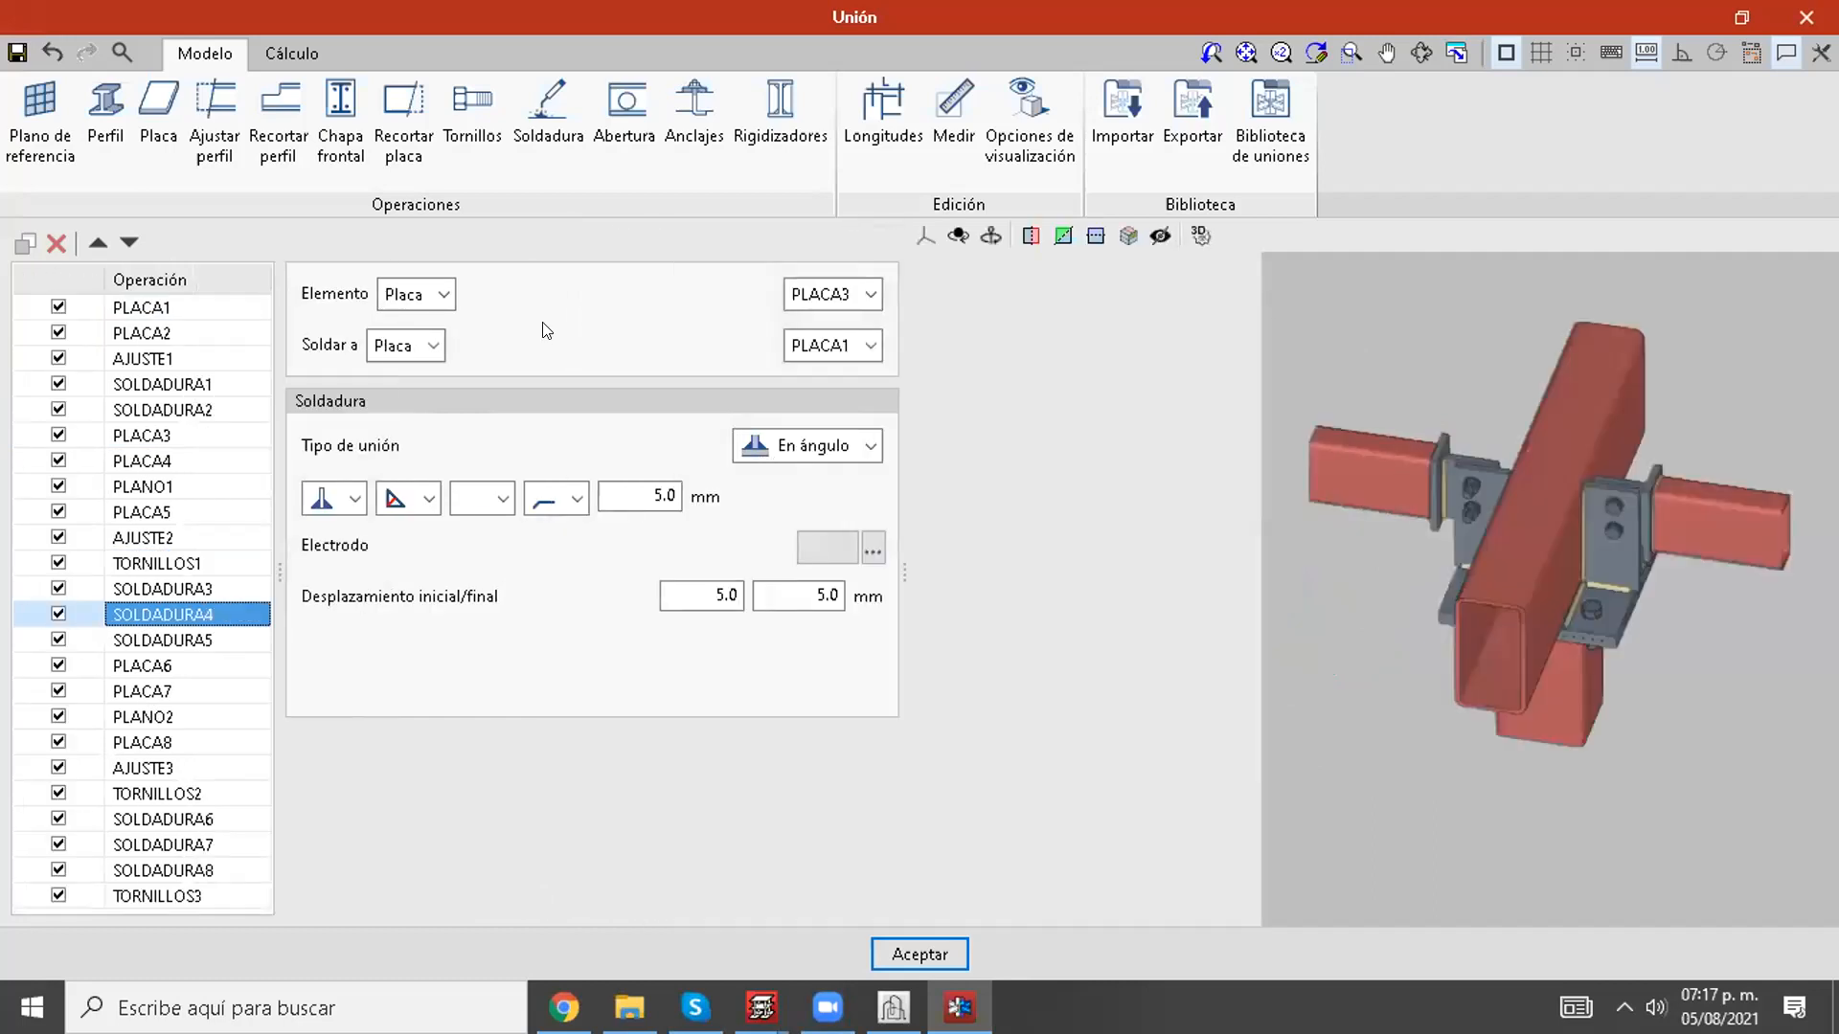
left_click(198, 653)
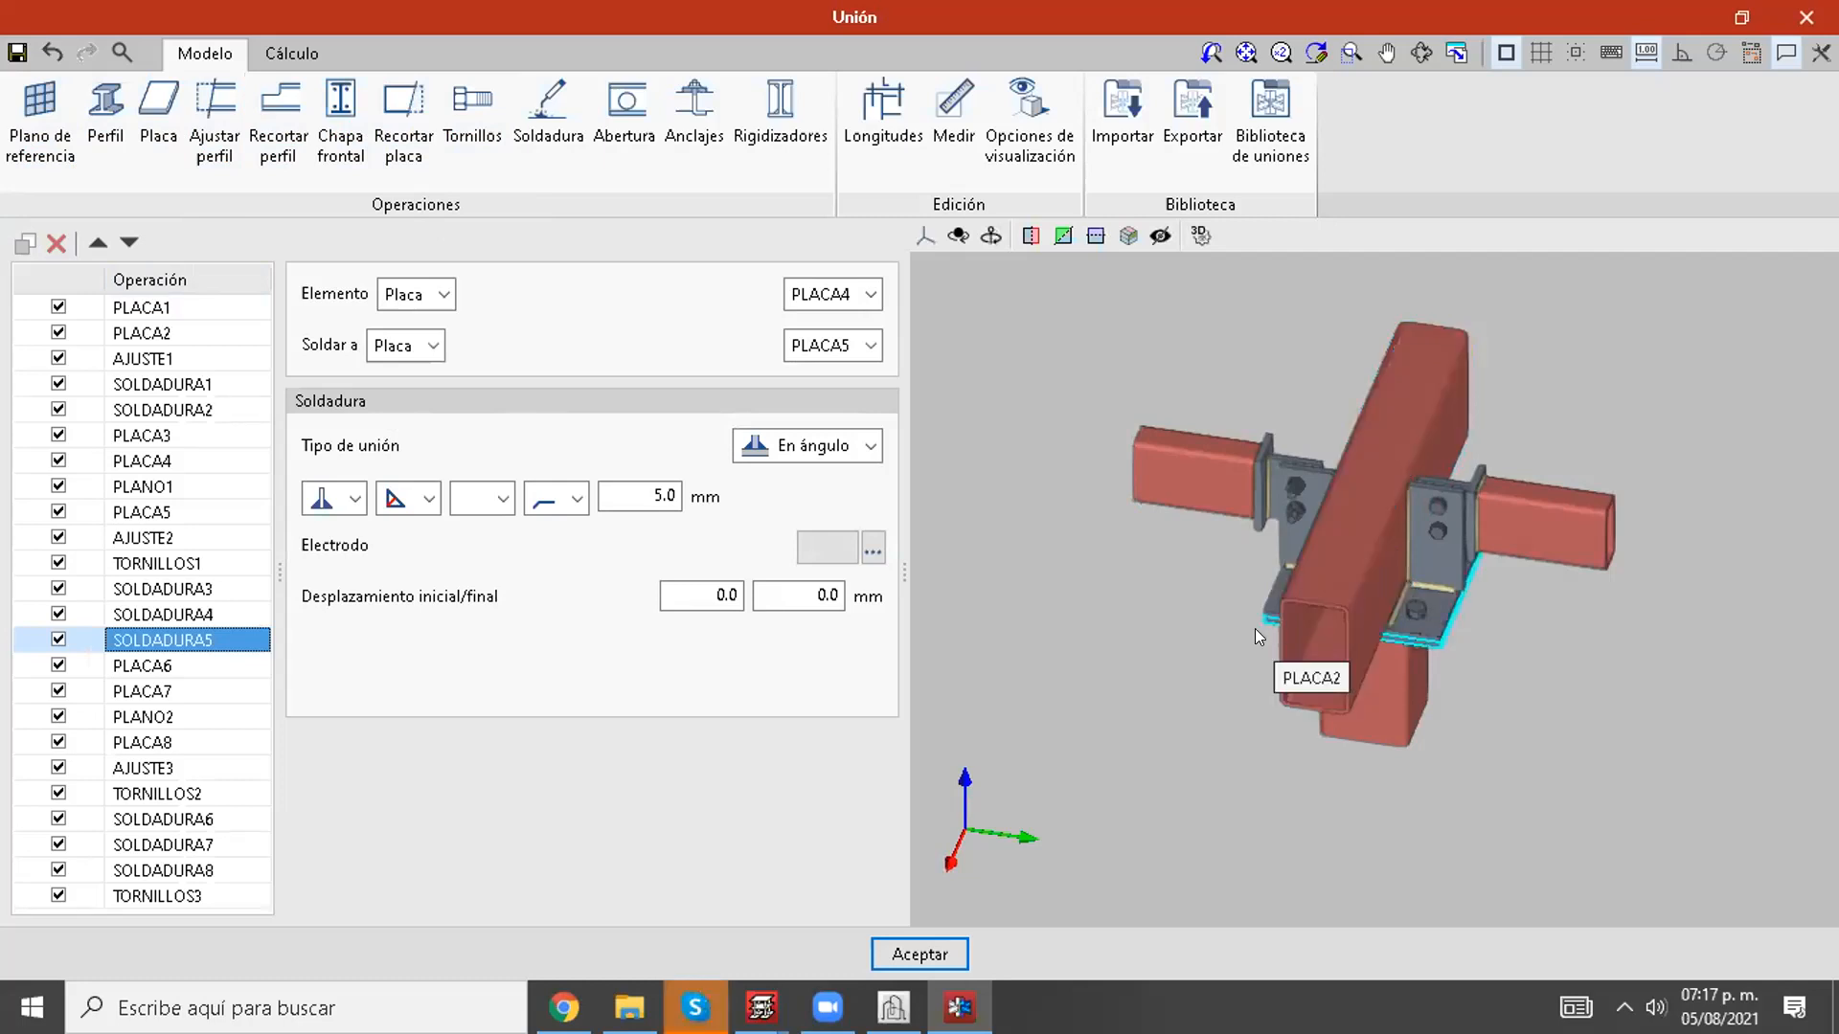
middle_click_drag(1497, 605, 1488, 643)
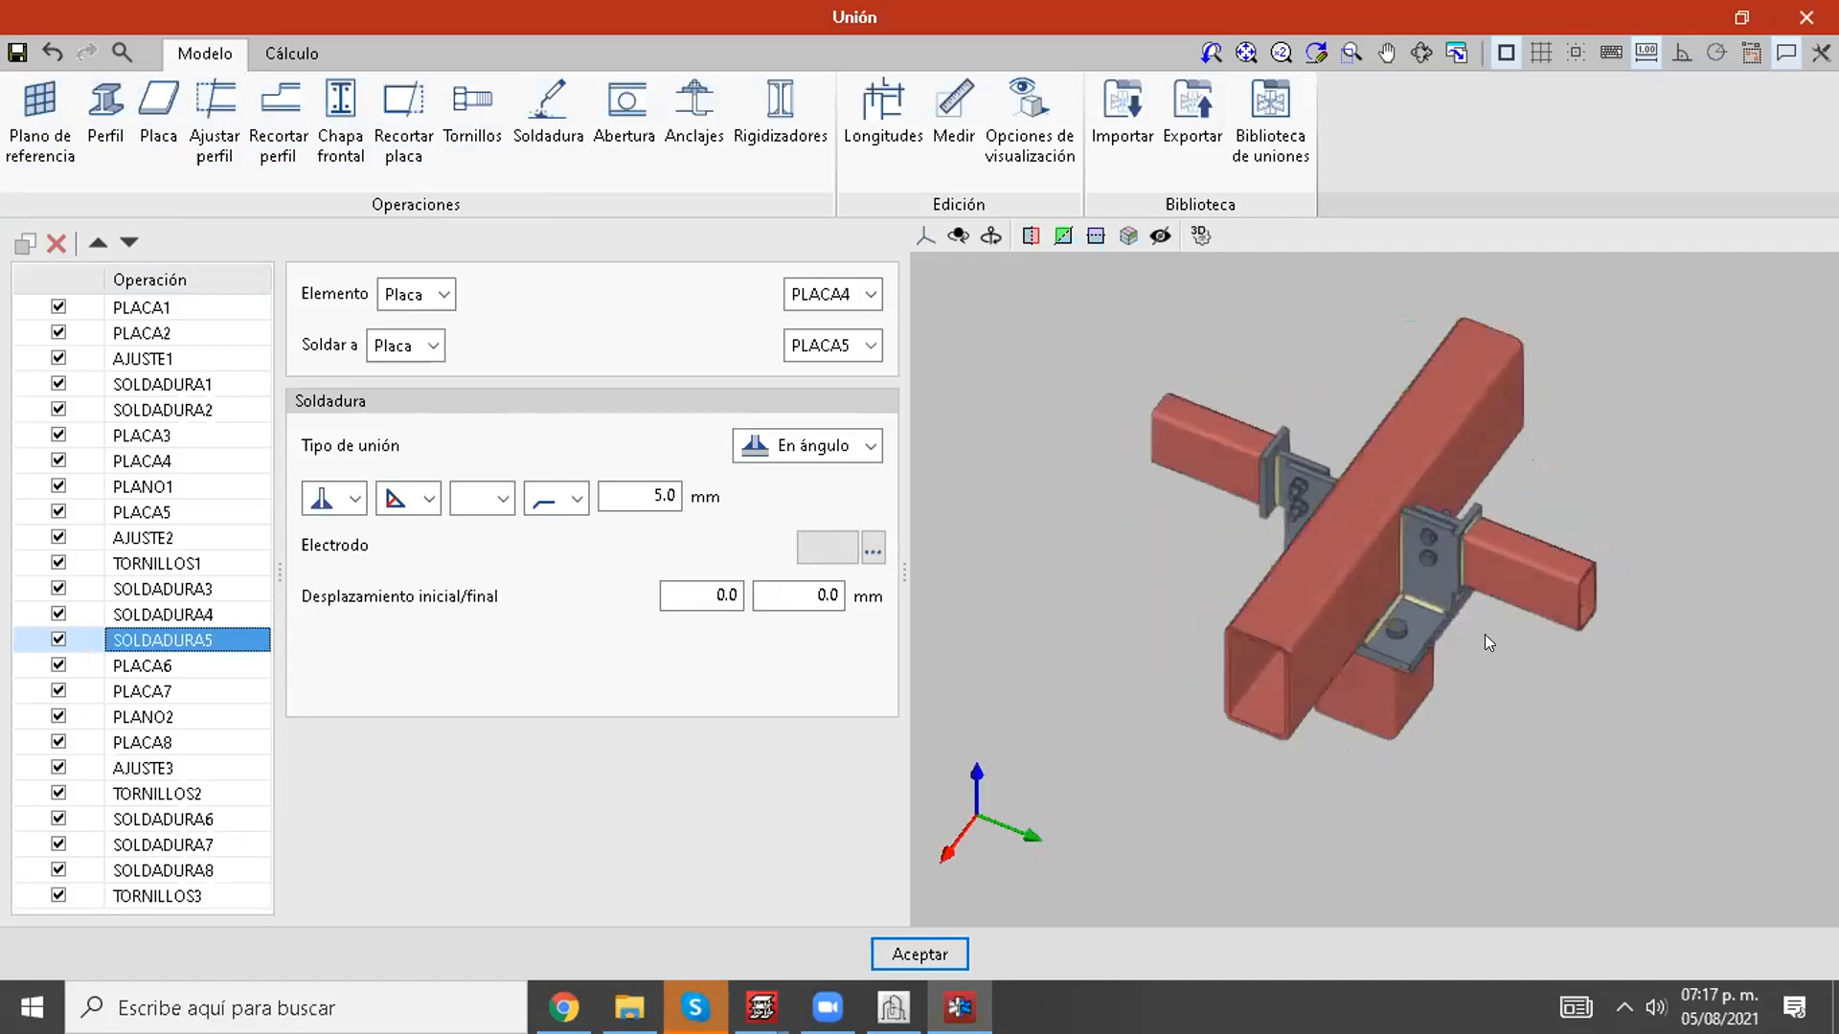
Step: Switch to the calculation of the N1 connection and open its load cases
left_click(312, 53)
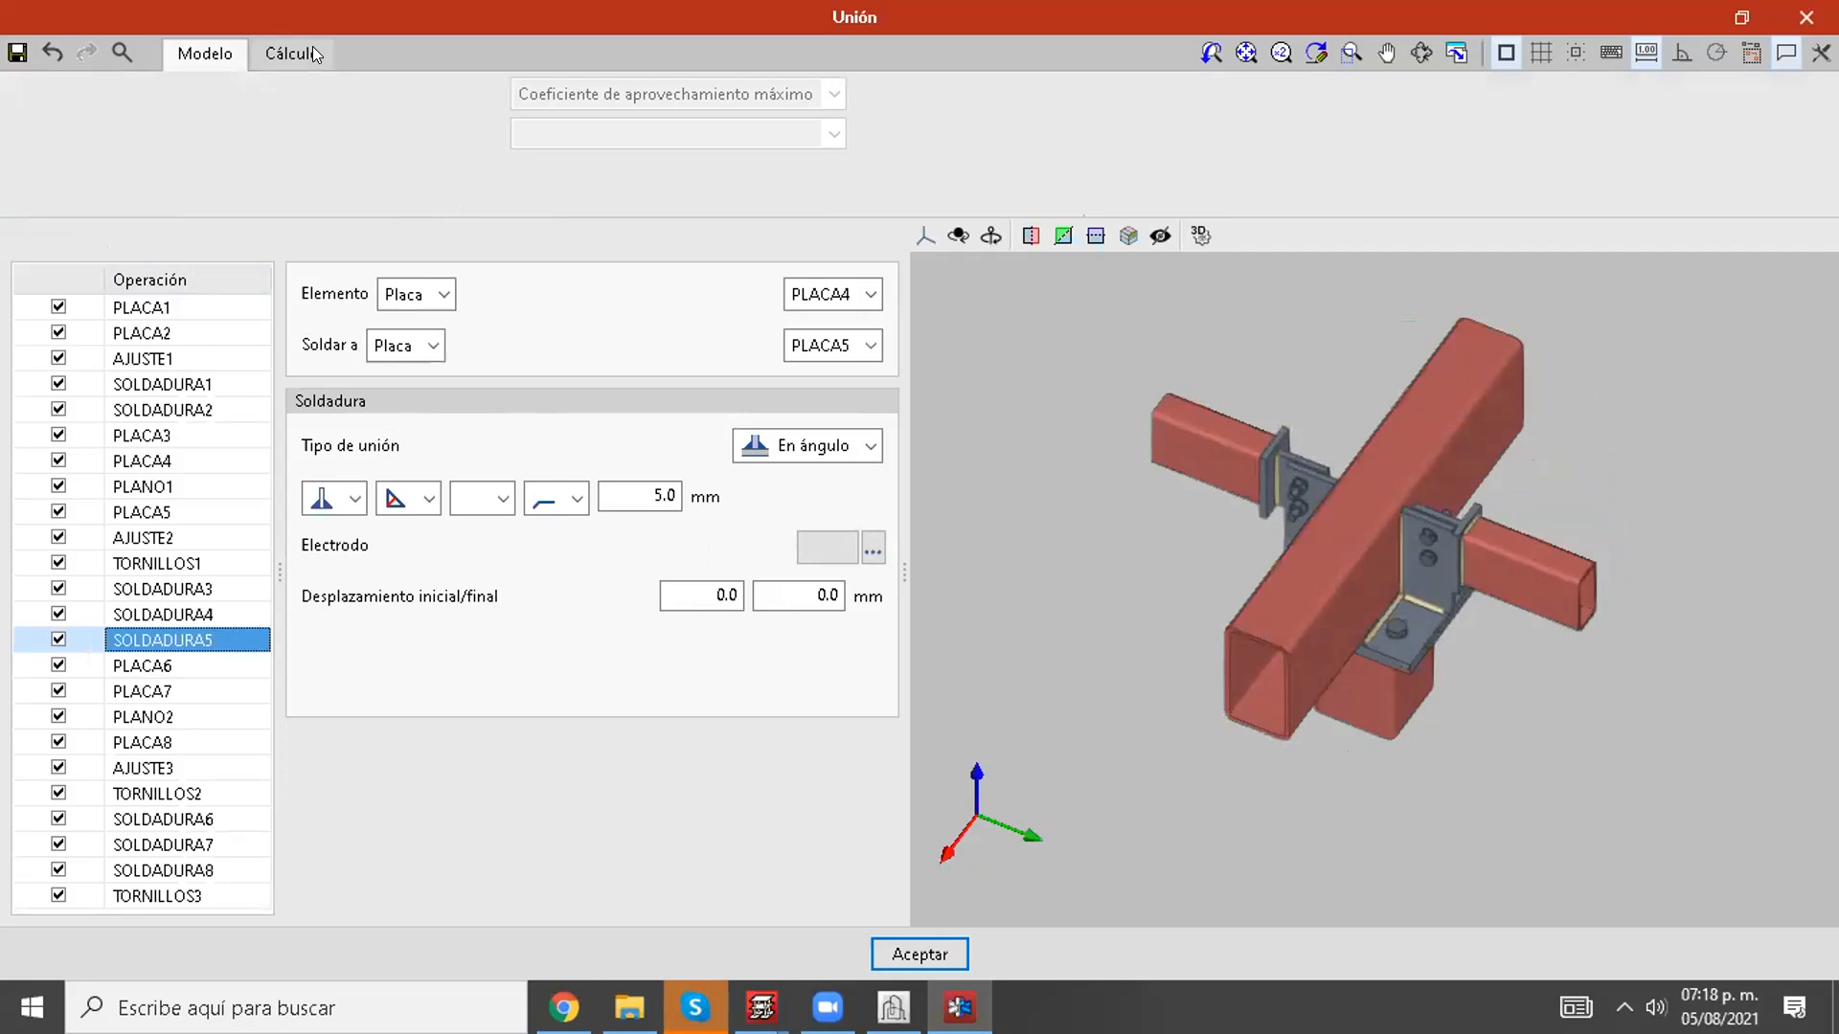
left_click(312, 47)
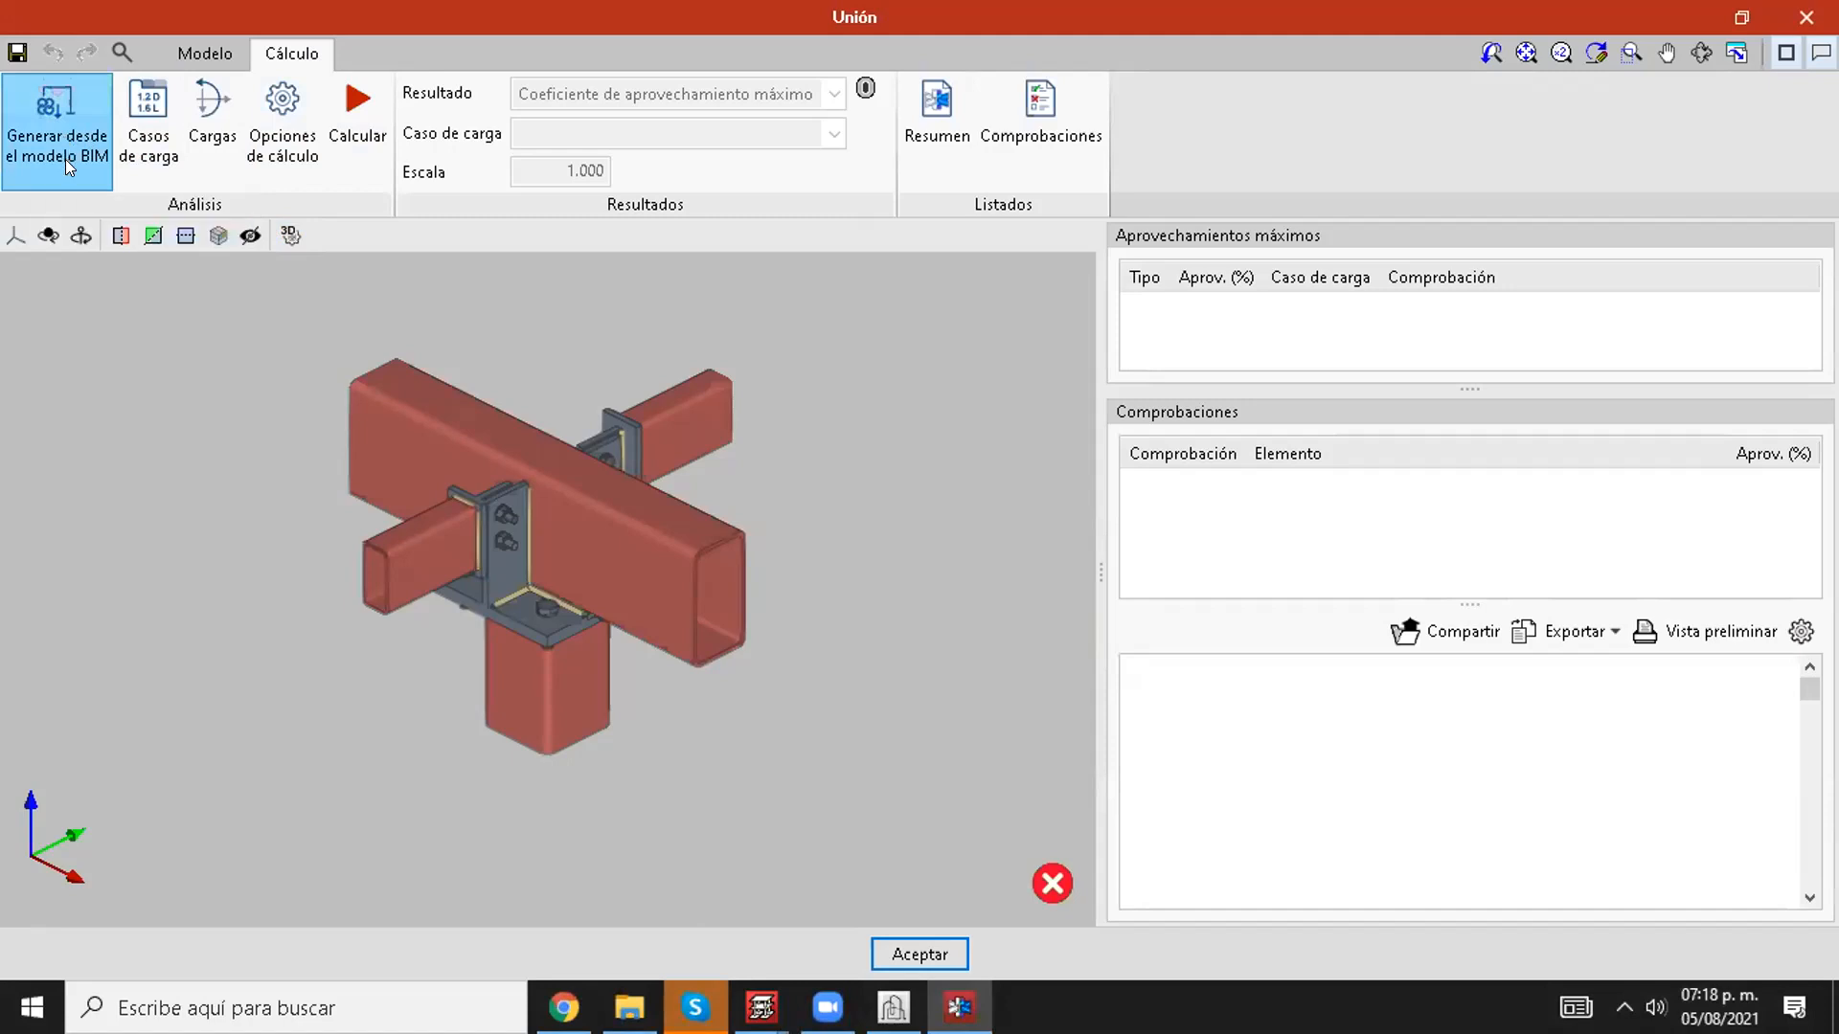
left_click(119, 157)
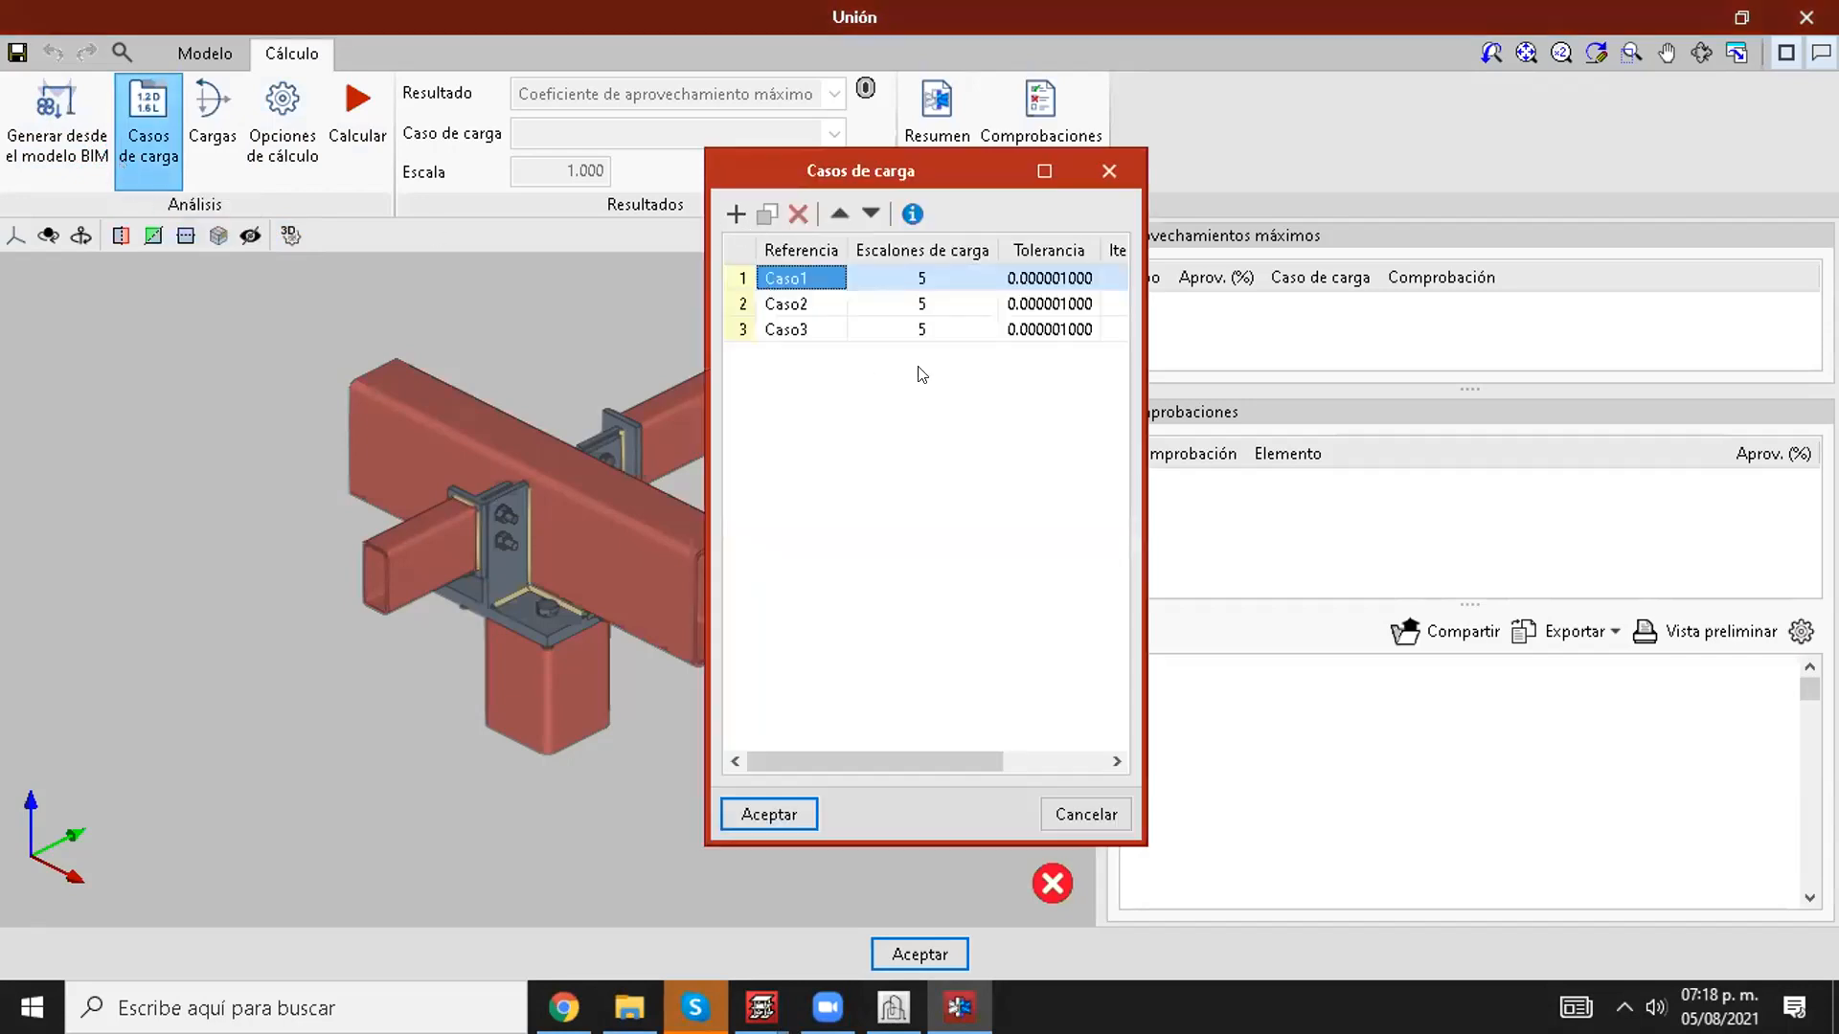
Step: View the list of load cases in full size, look at Caso3 and close the list
left_click(1043, 177)
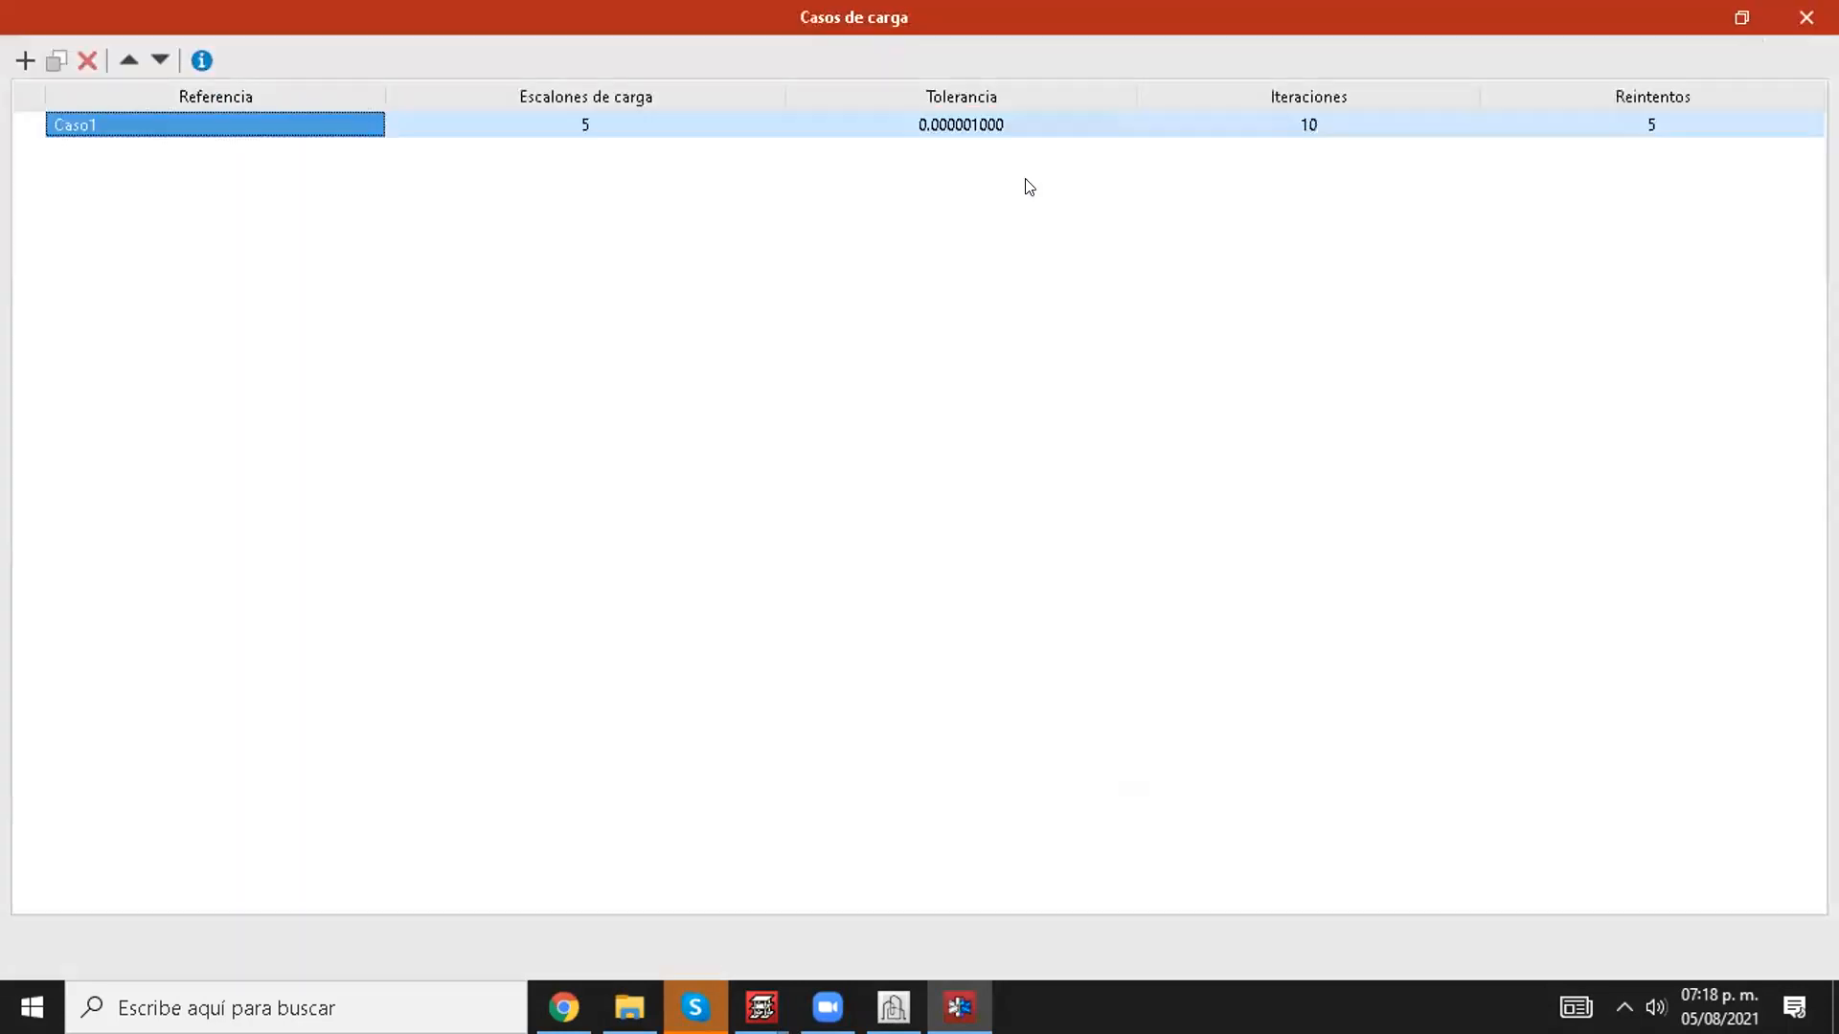
left_click(326, 176)
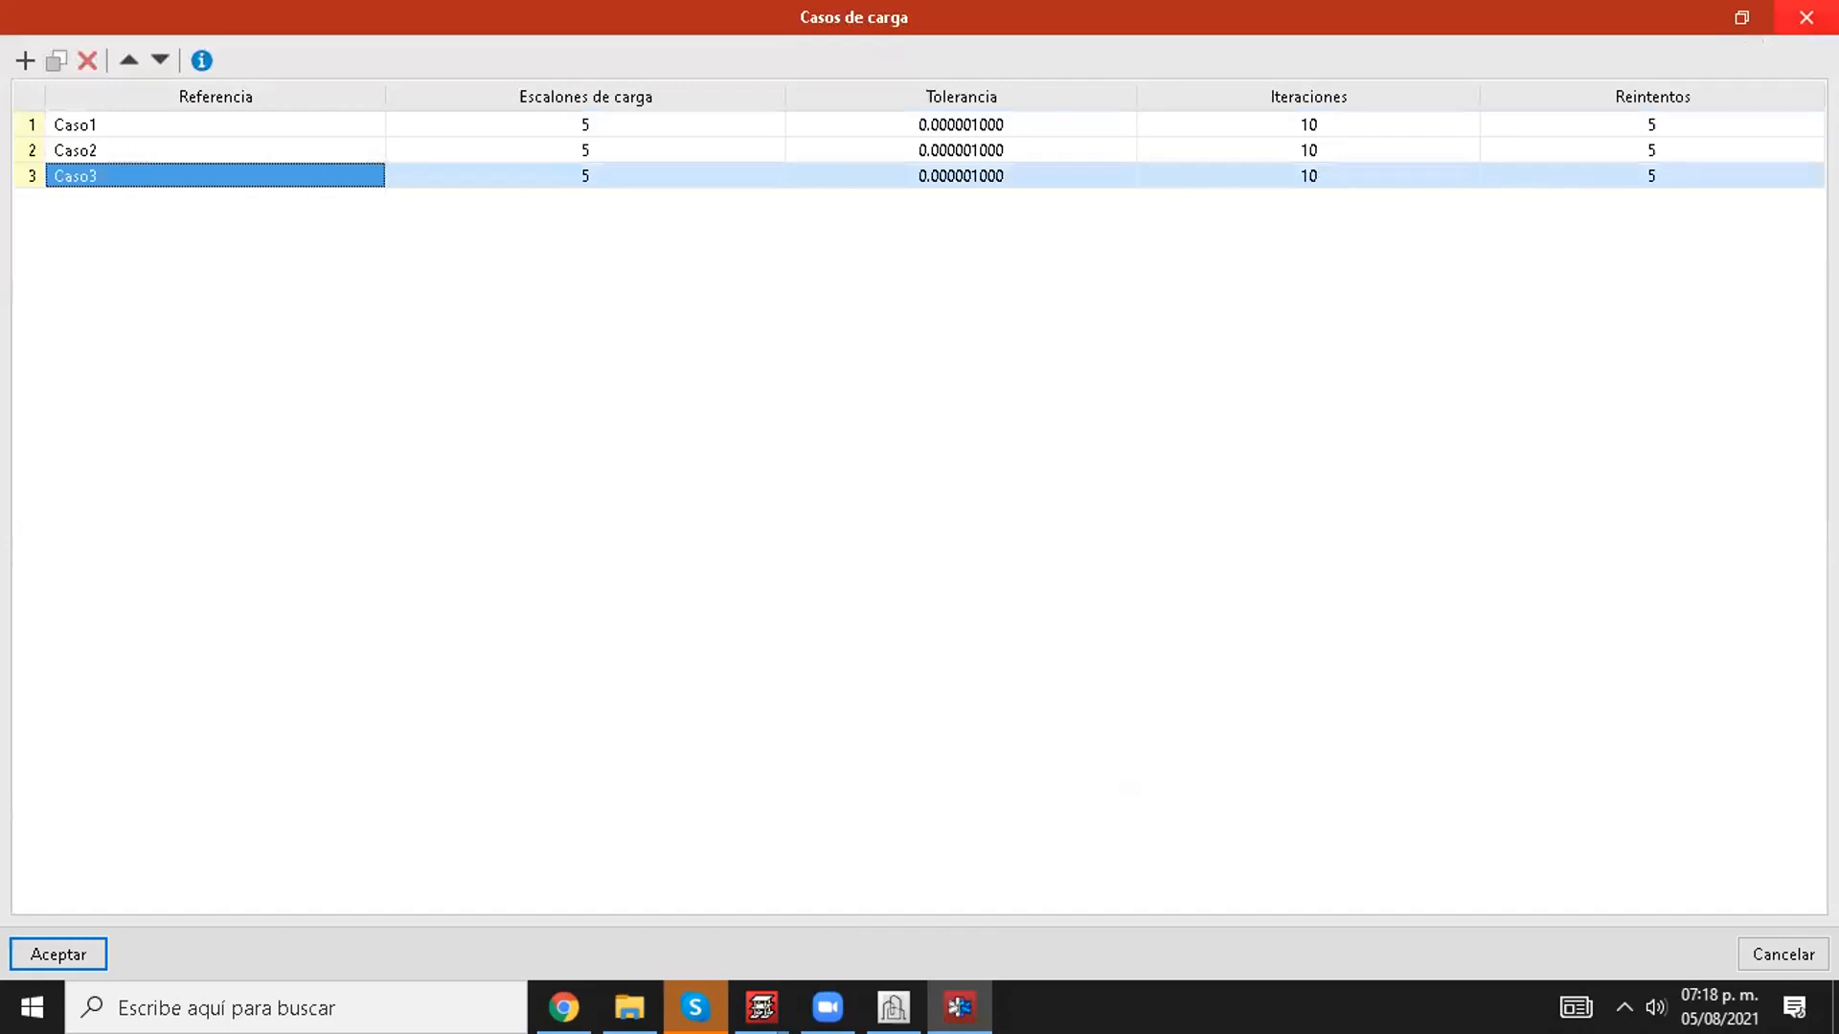
left_click(1806, 17)
Step: Open the connection's loads in full size and review the forces assigned to profiles P1, V1, V2 and V3
left_click(196, 144)
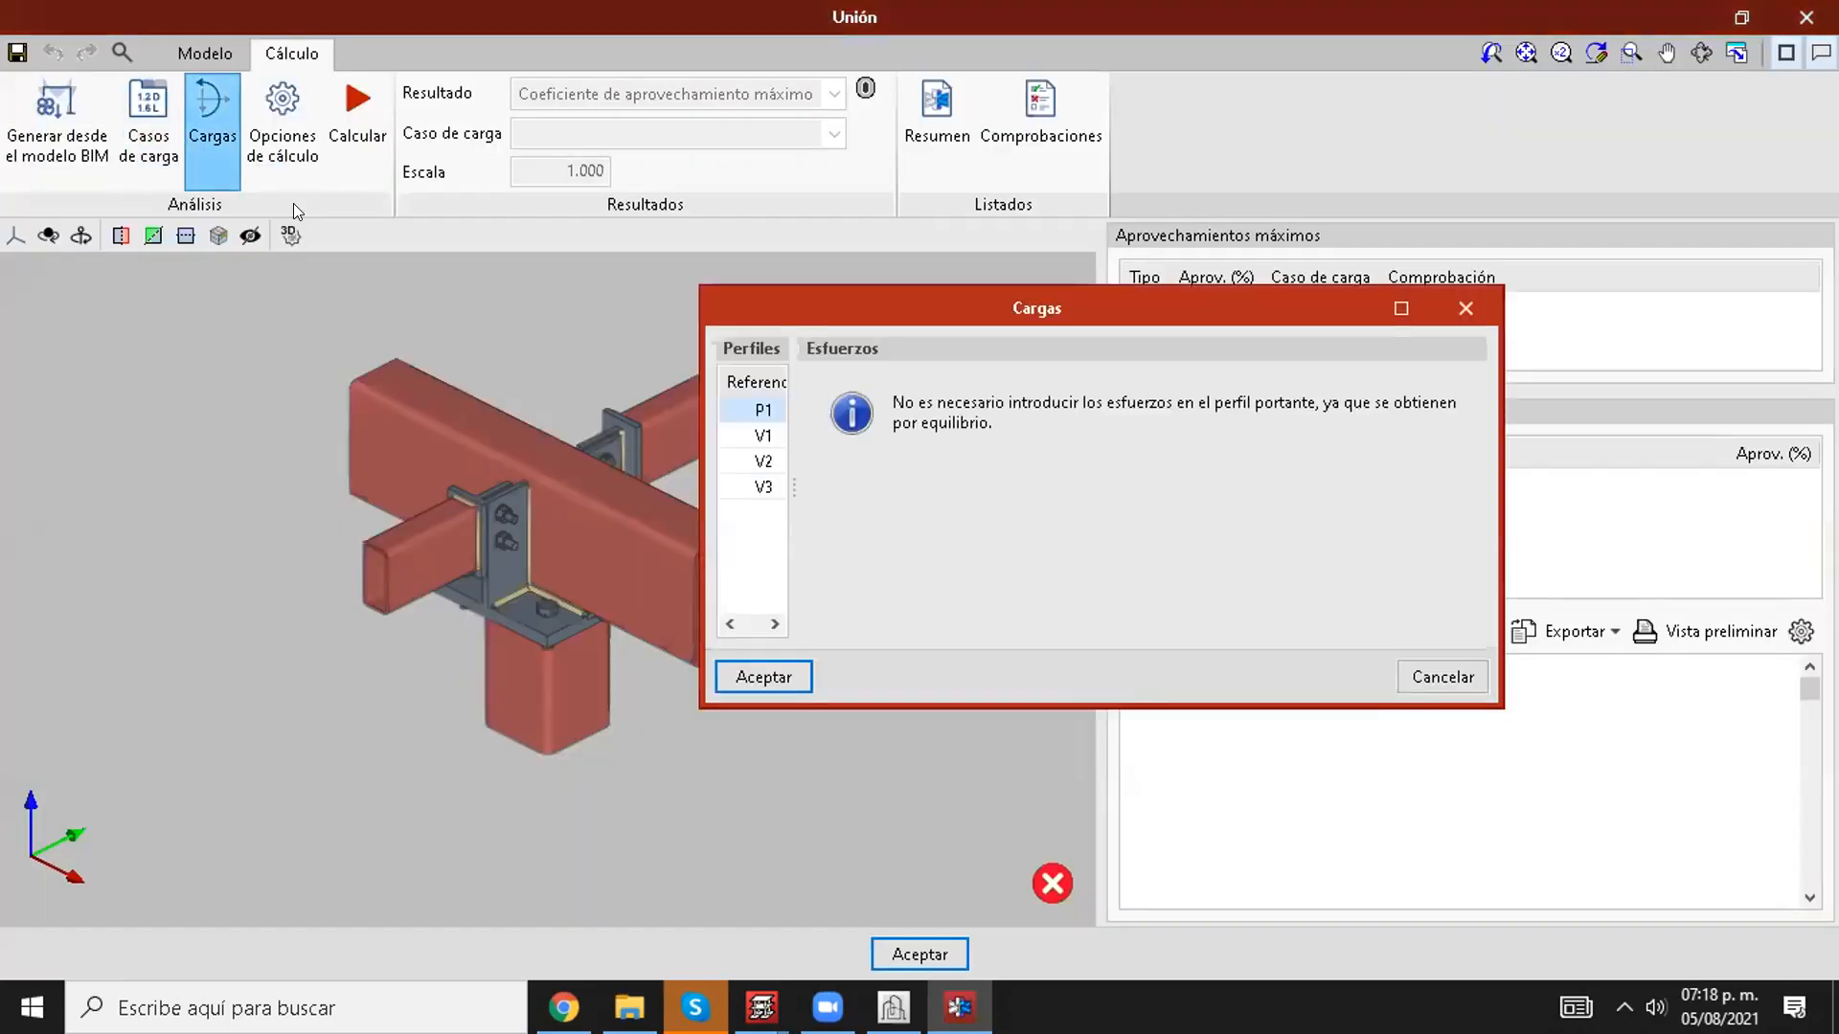
left_click(1404, 305)
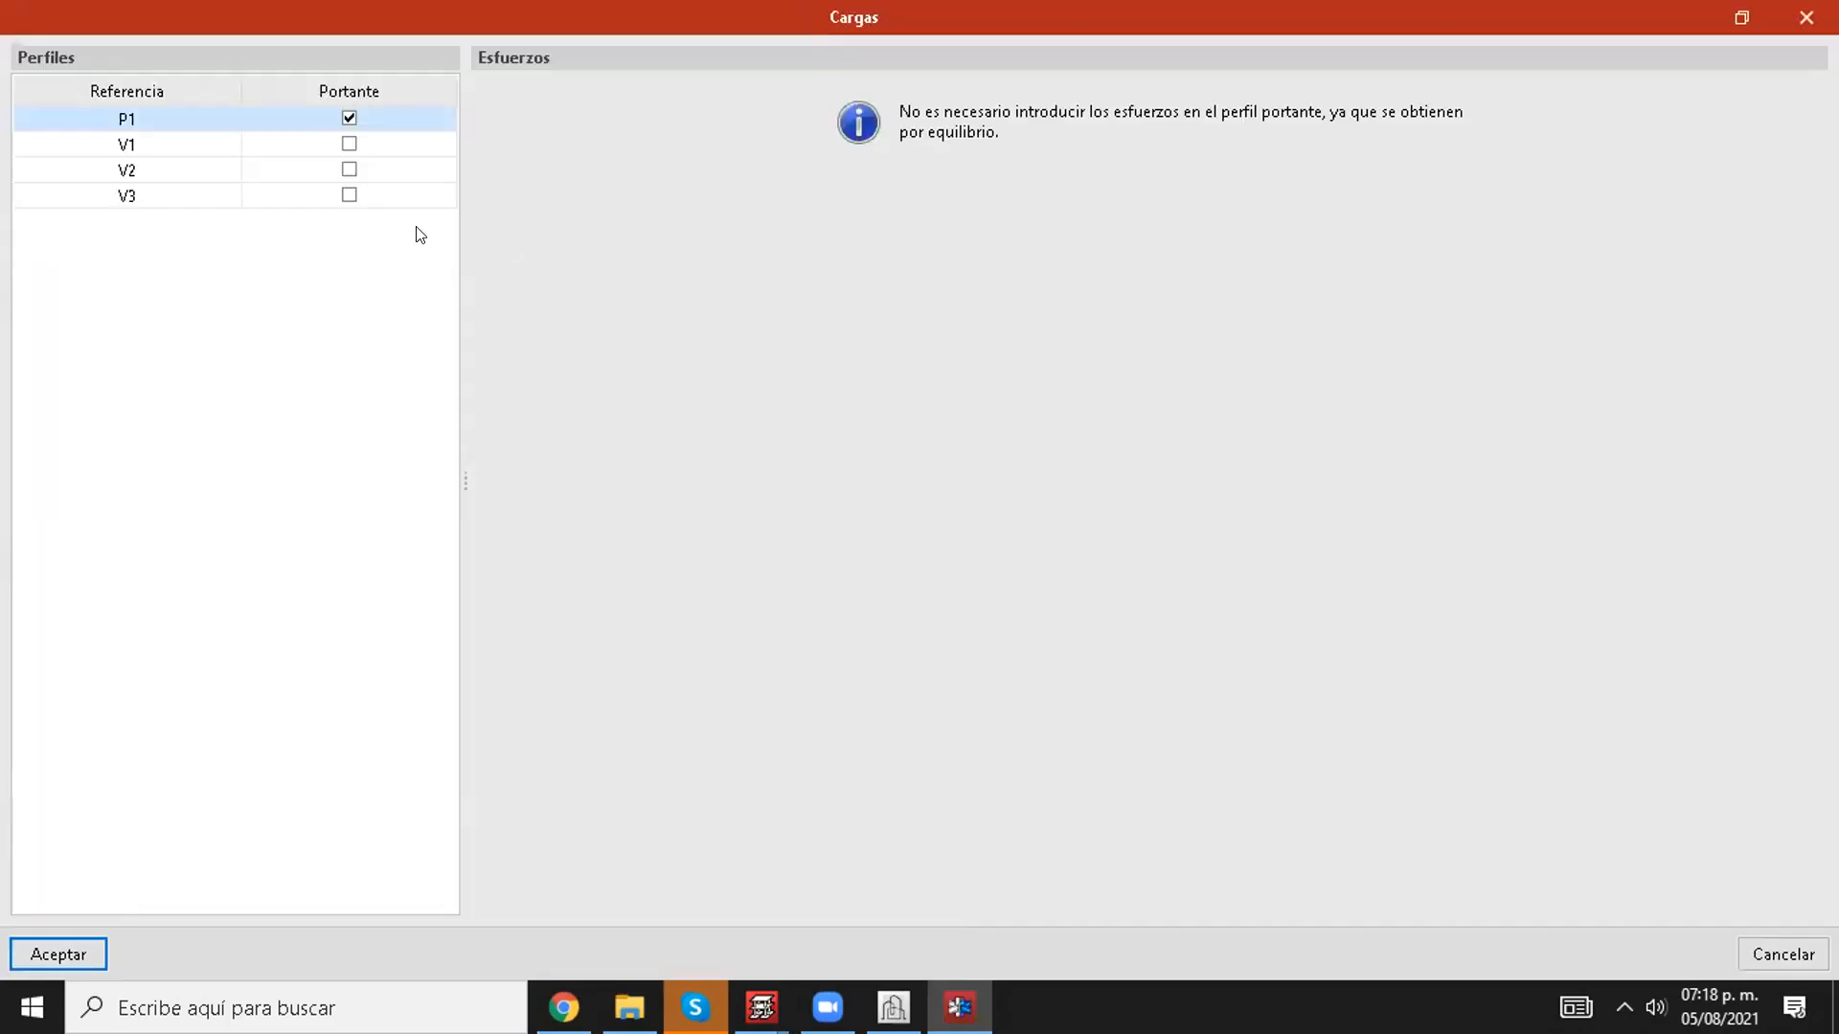
left_click(177, 146)
left_click(185, 171)
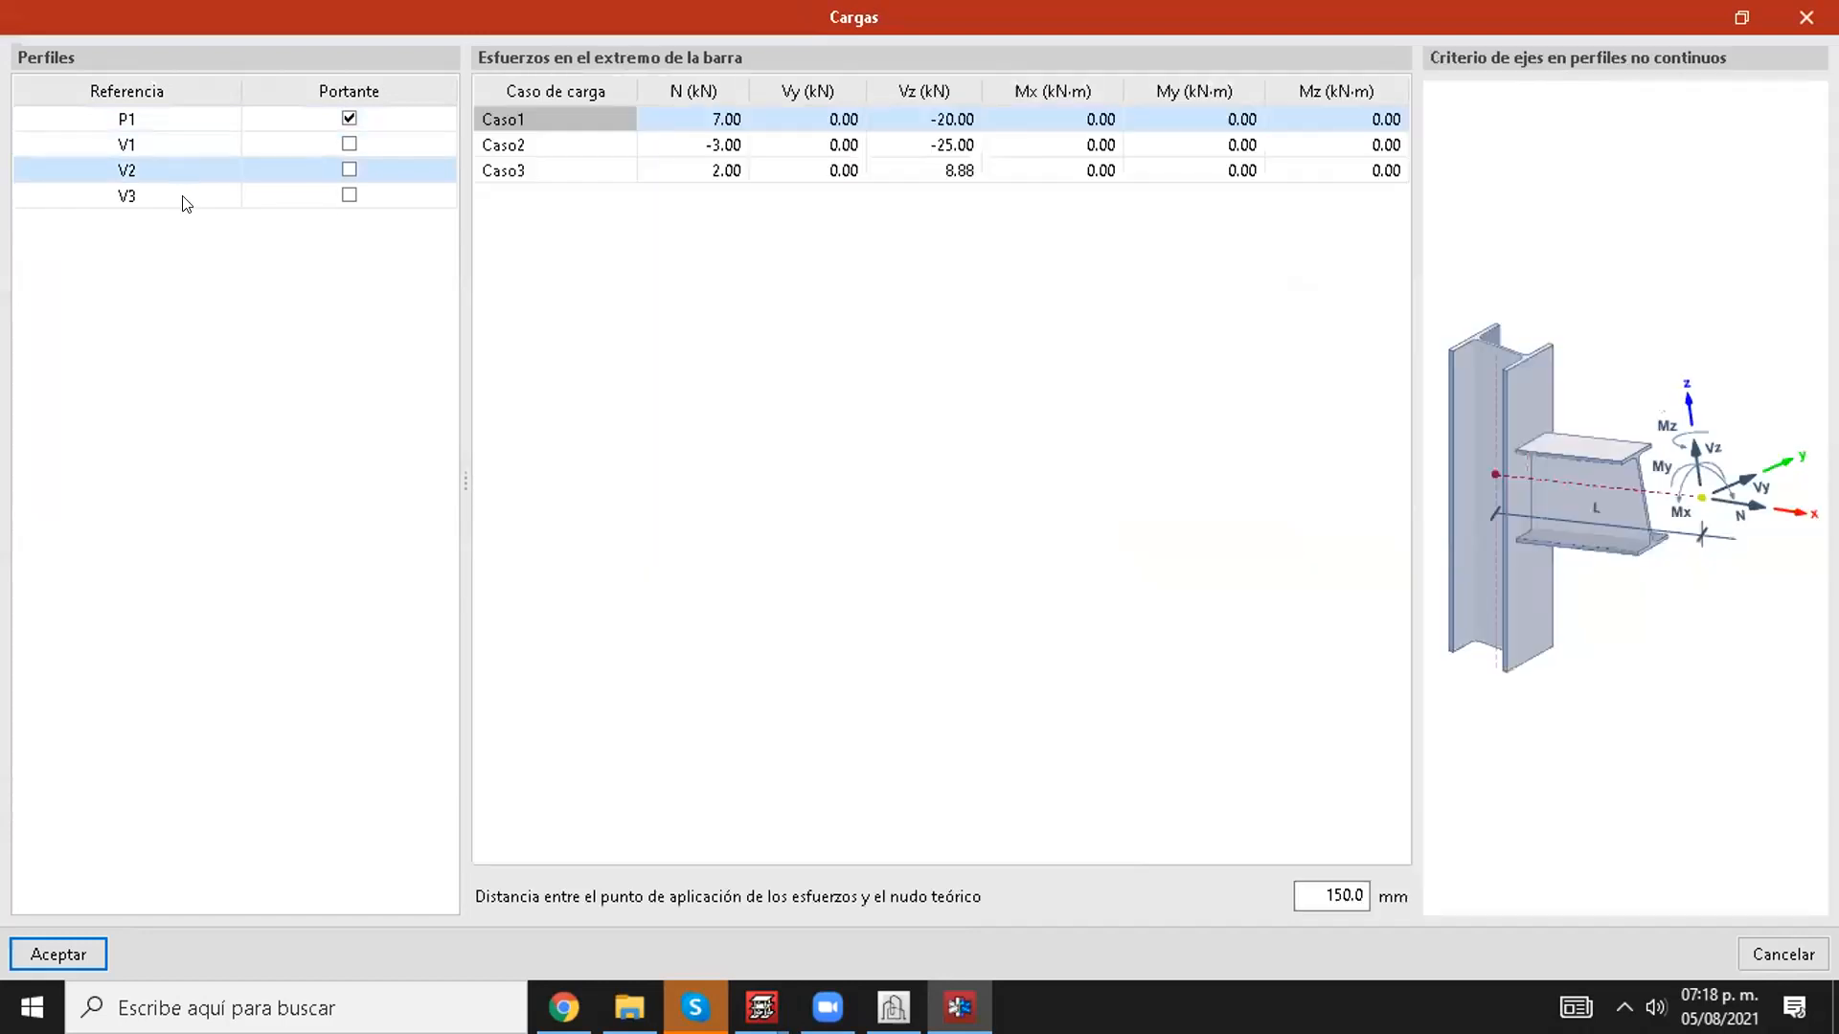
left_click(184, 199)
left_click(177, 166)
left_click(161, 142)
left_click(163, 122)
left_click(164, 146)
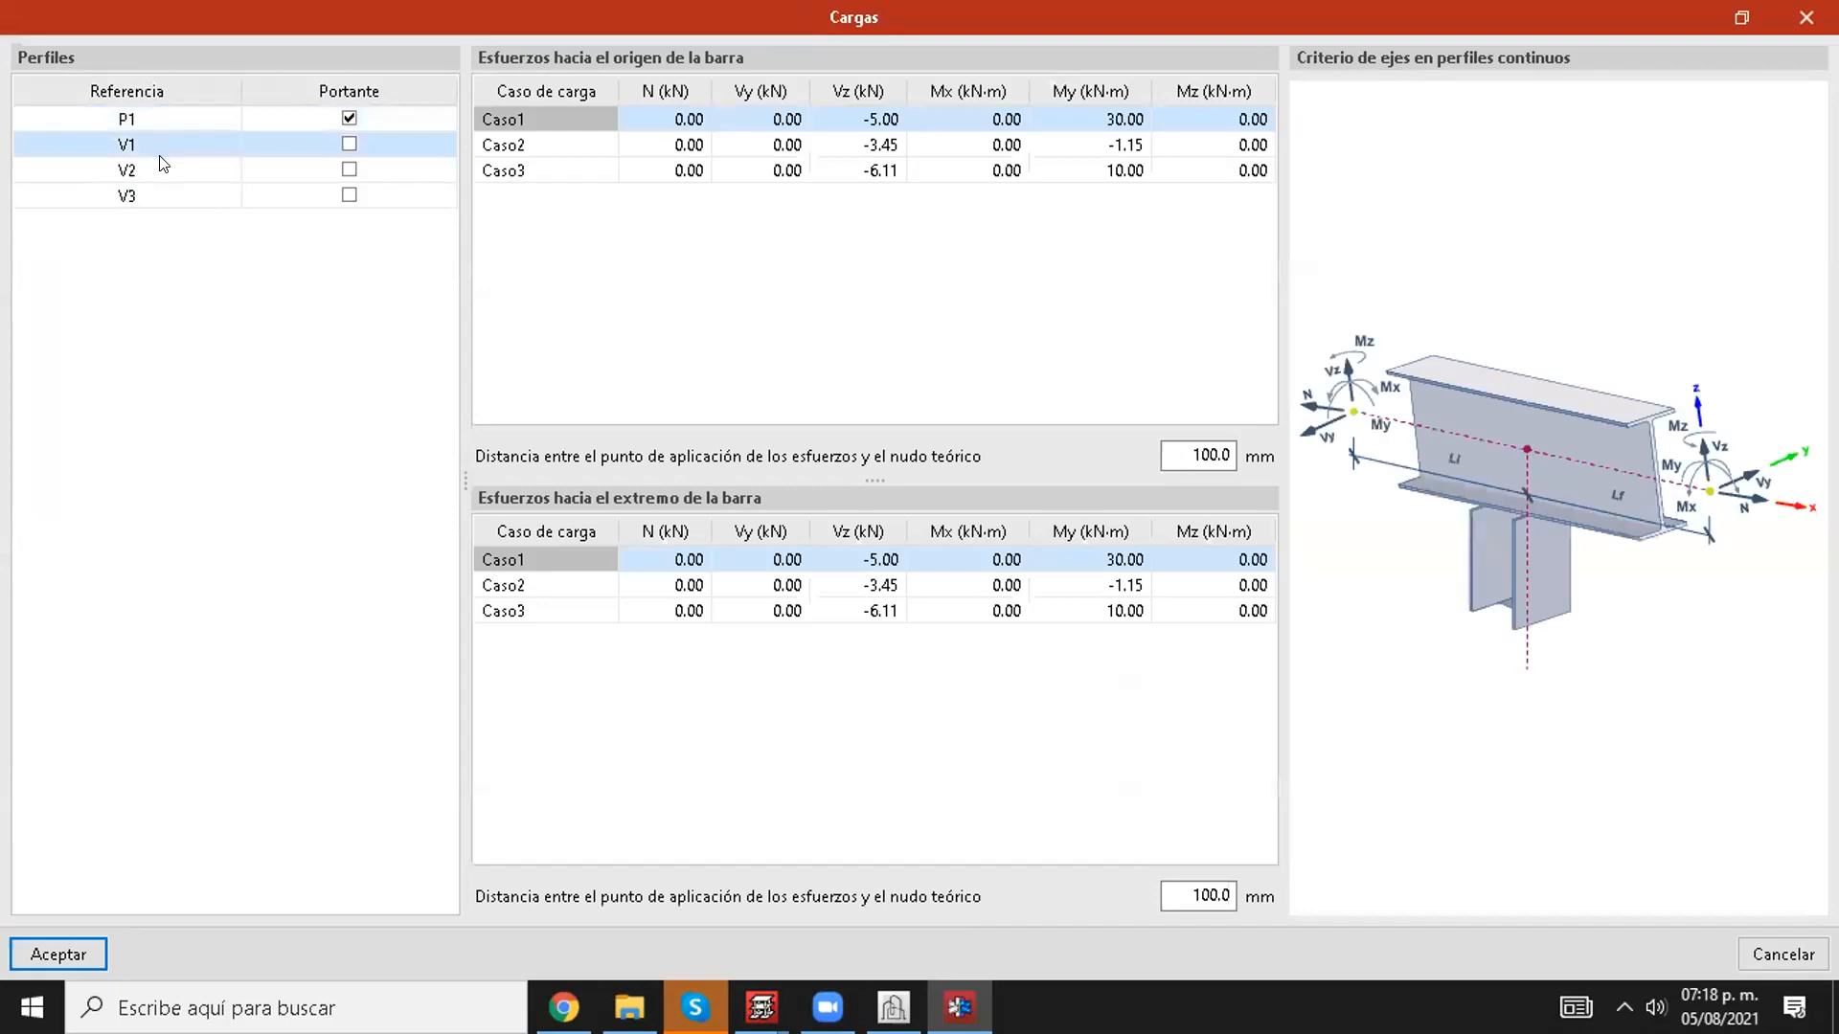
left_click(163, 171)
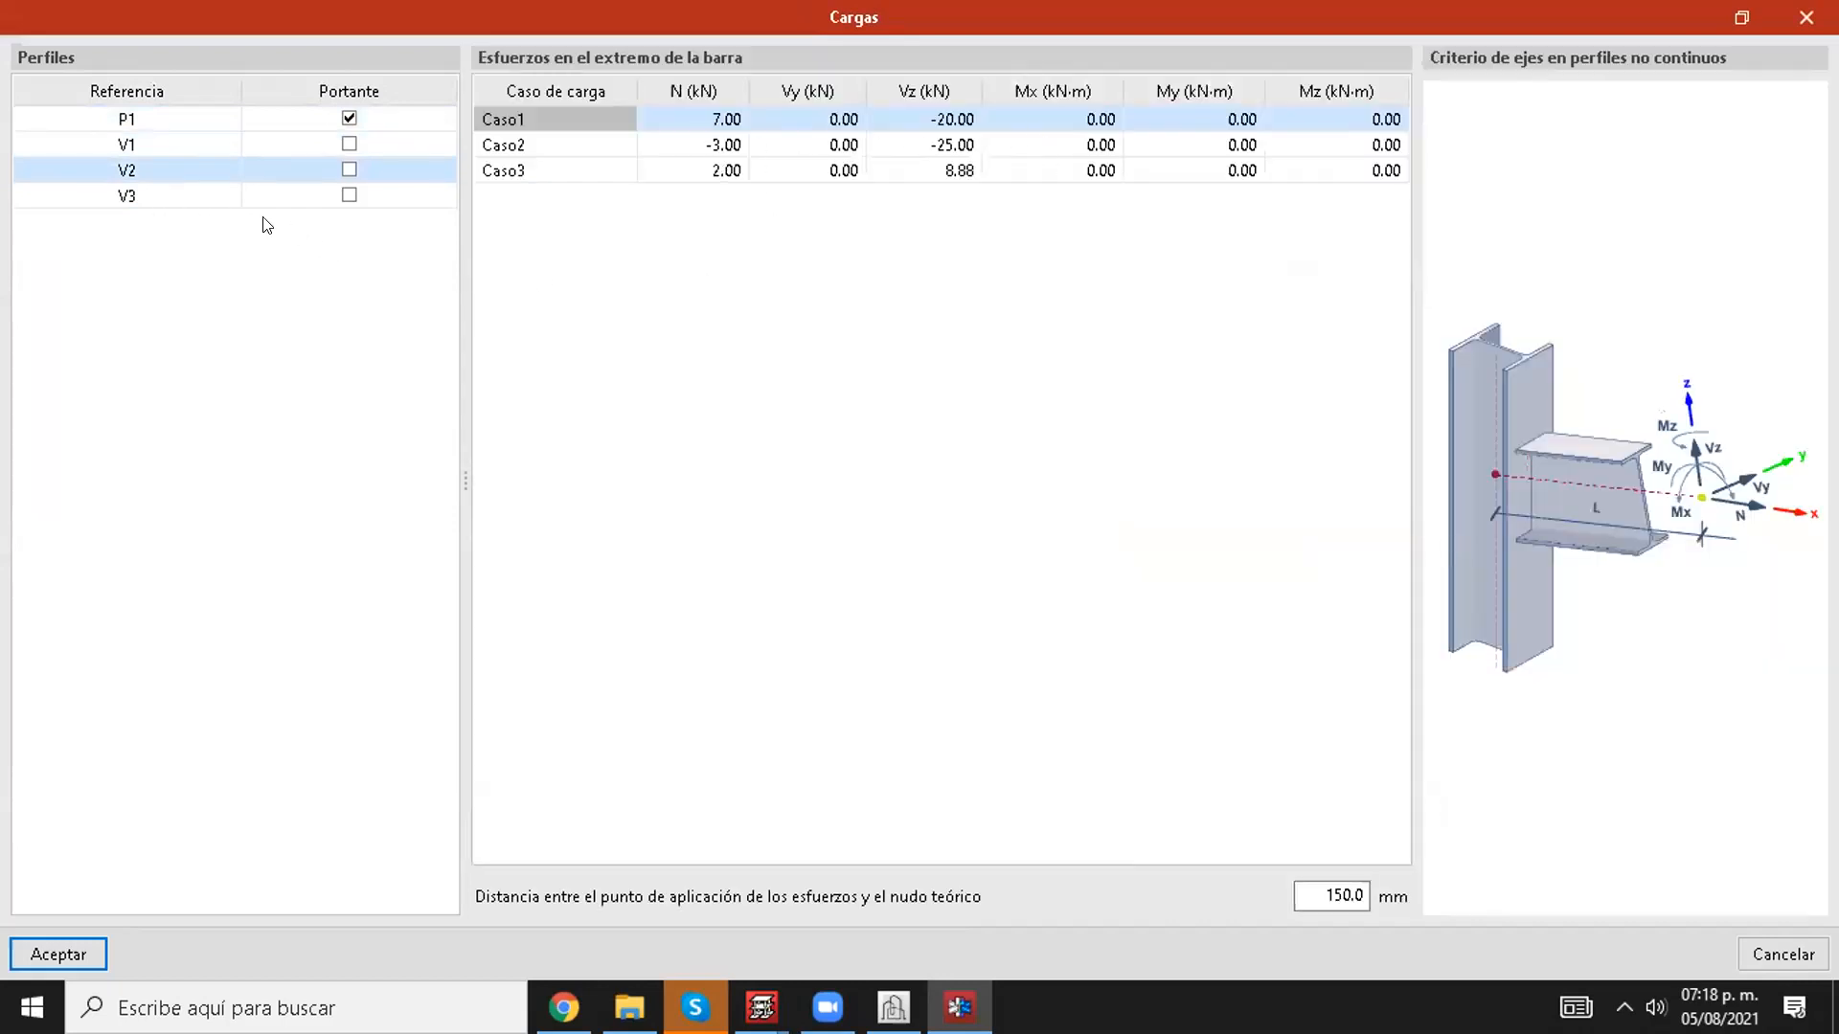
left_click(182, 198)
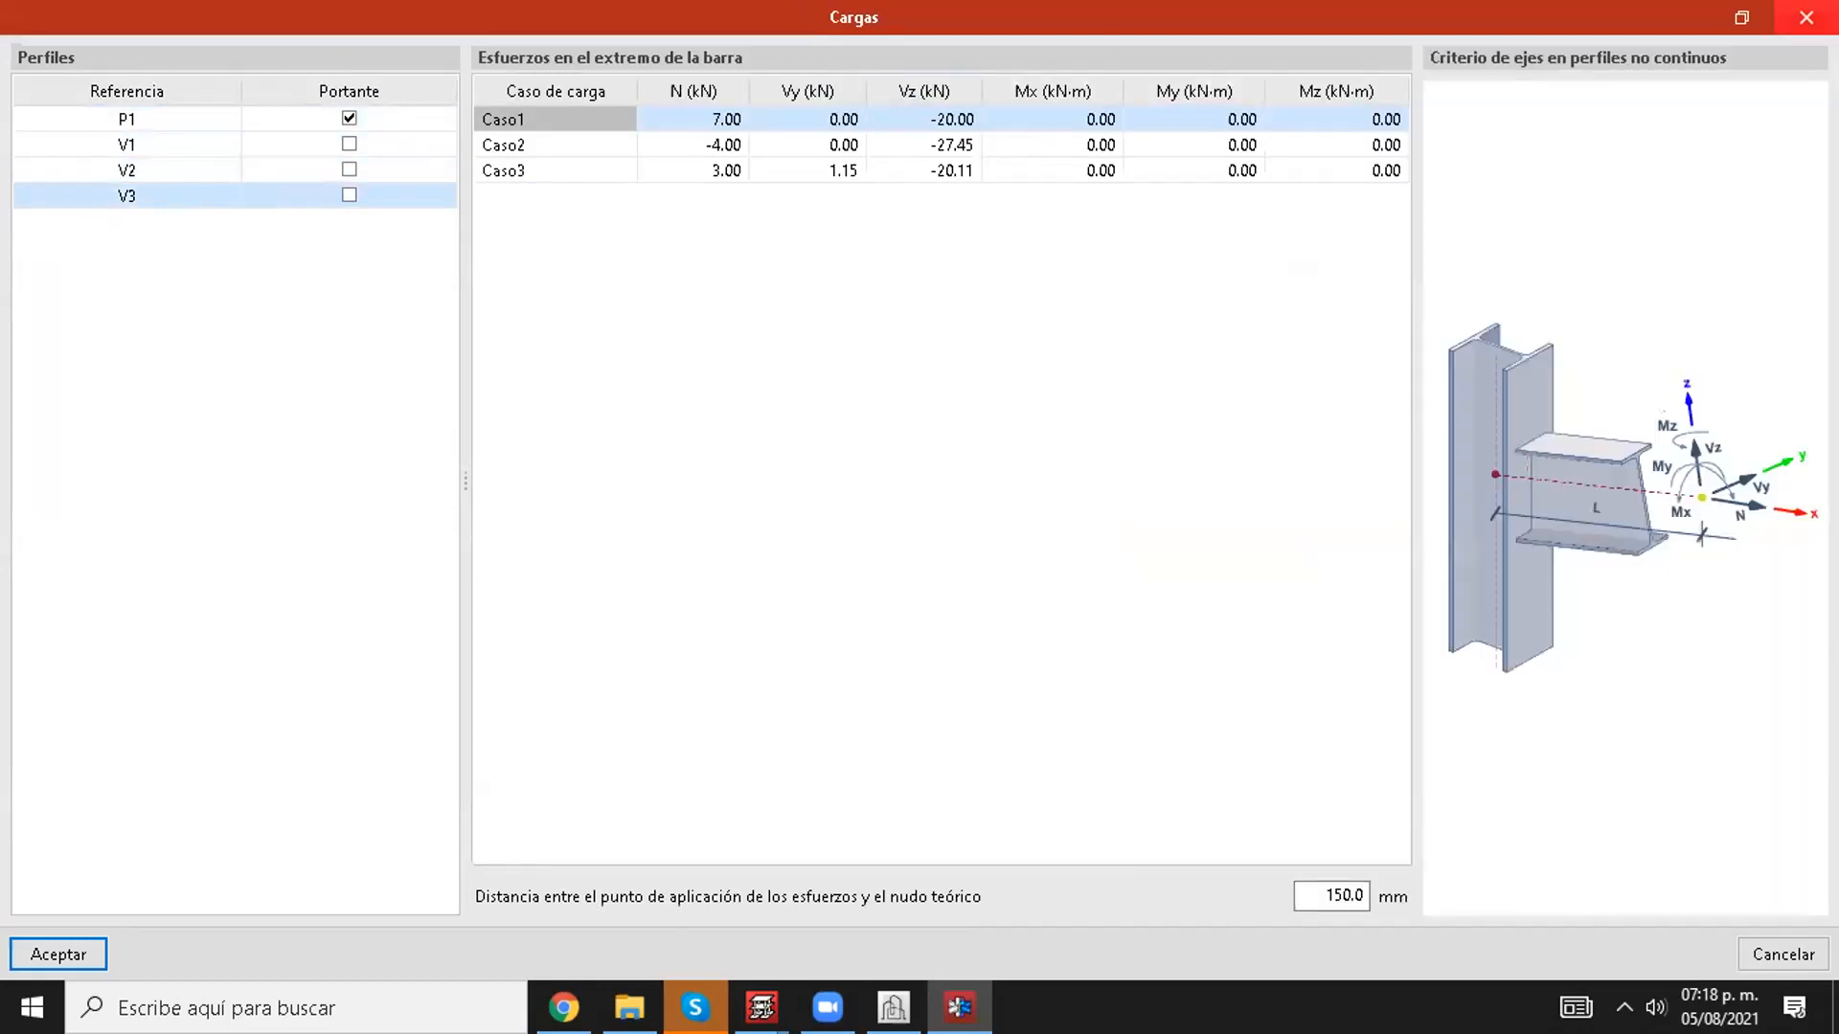
left_click(1806, 18)
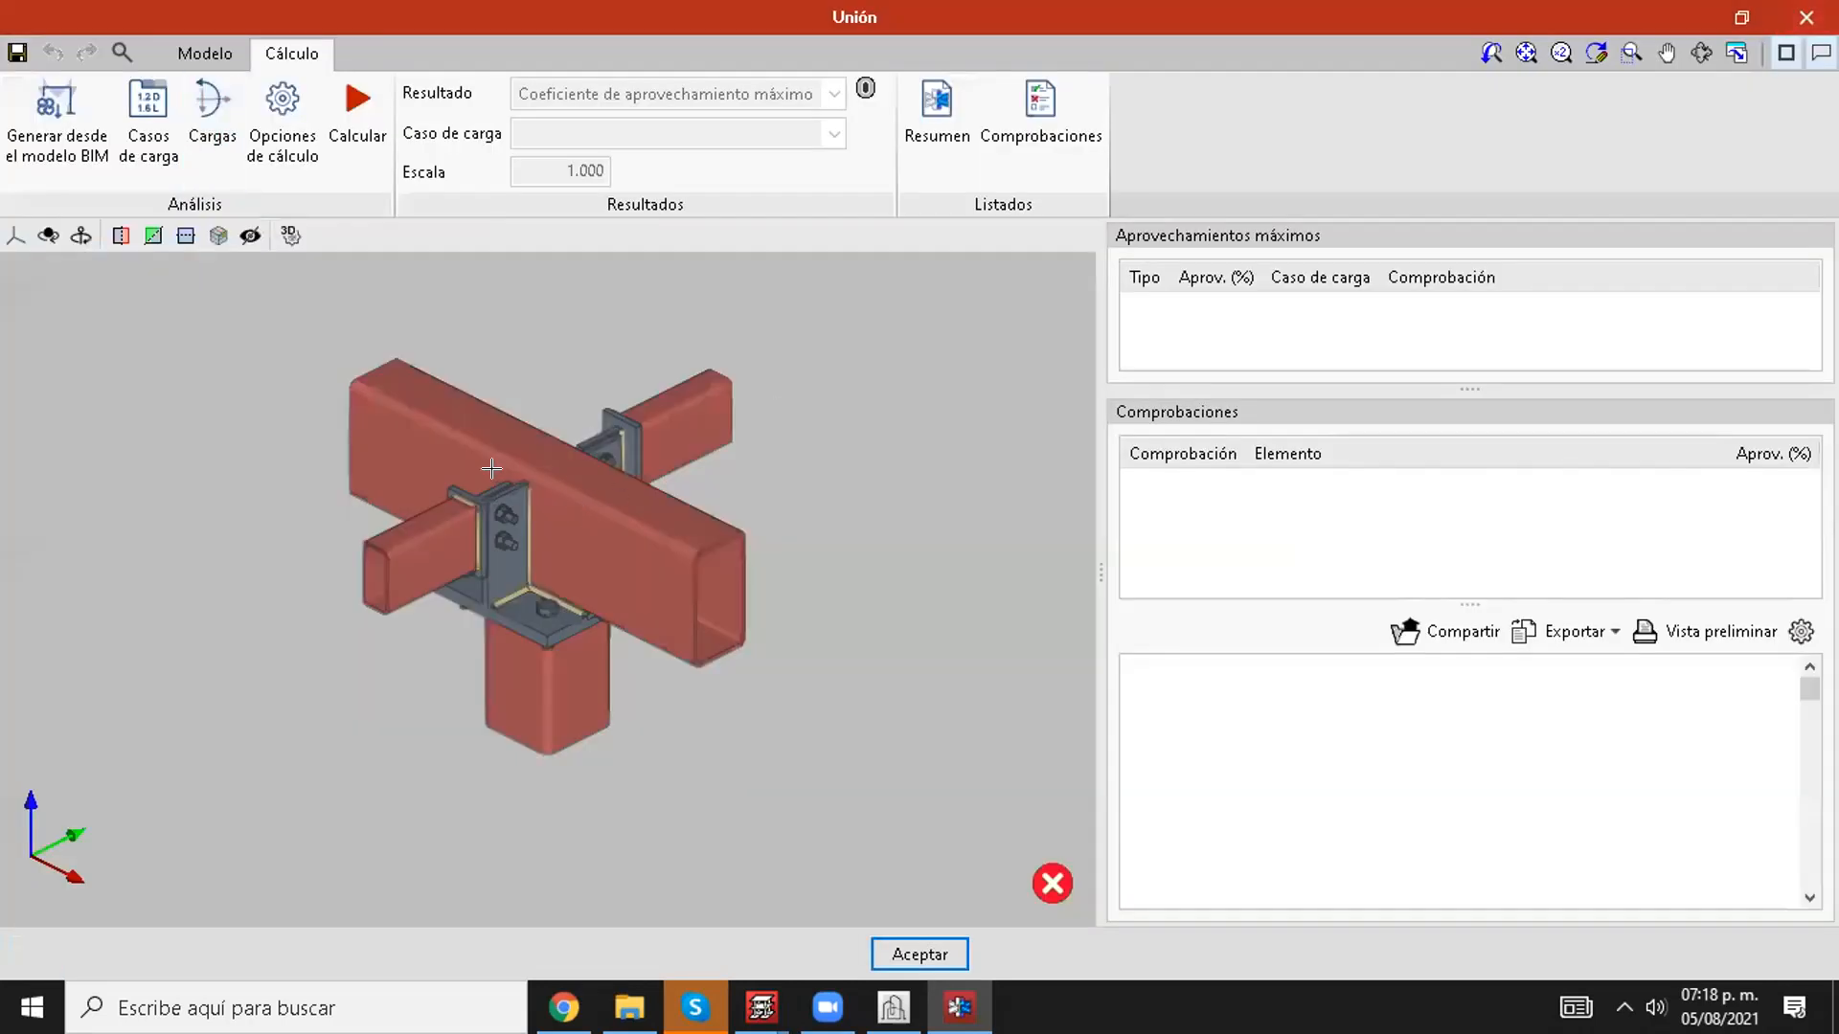
Step: Check the calculation options, leave them without changes and start the calculation of the connection
left_click(260, 136)
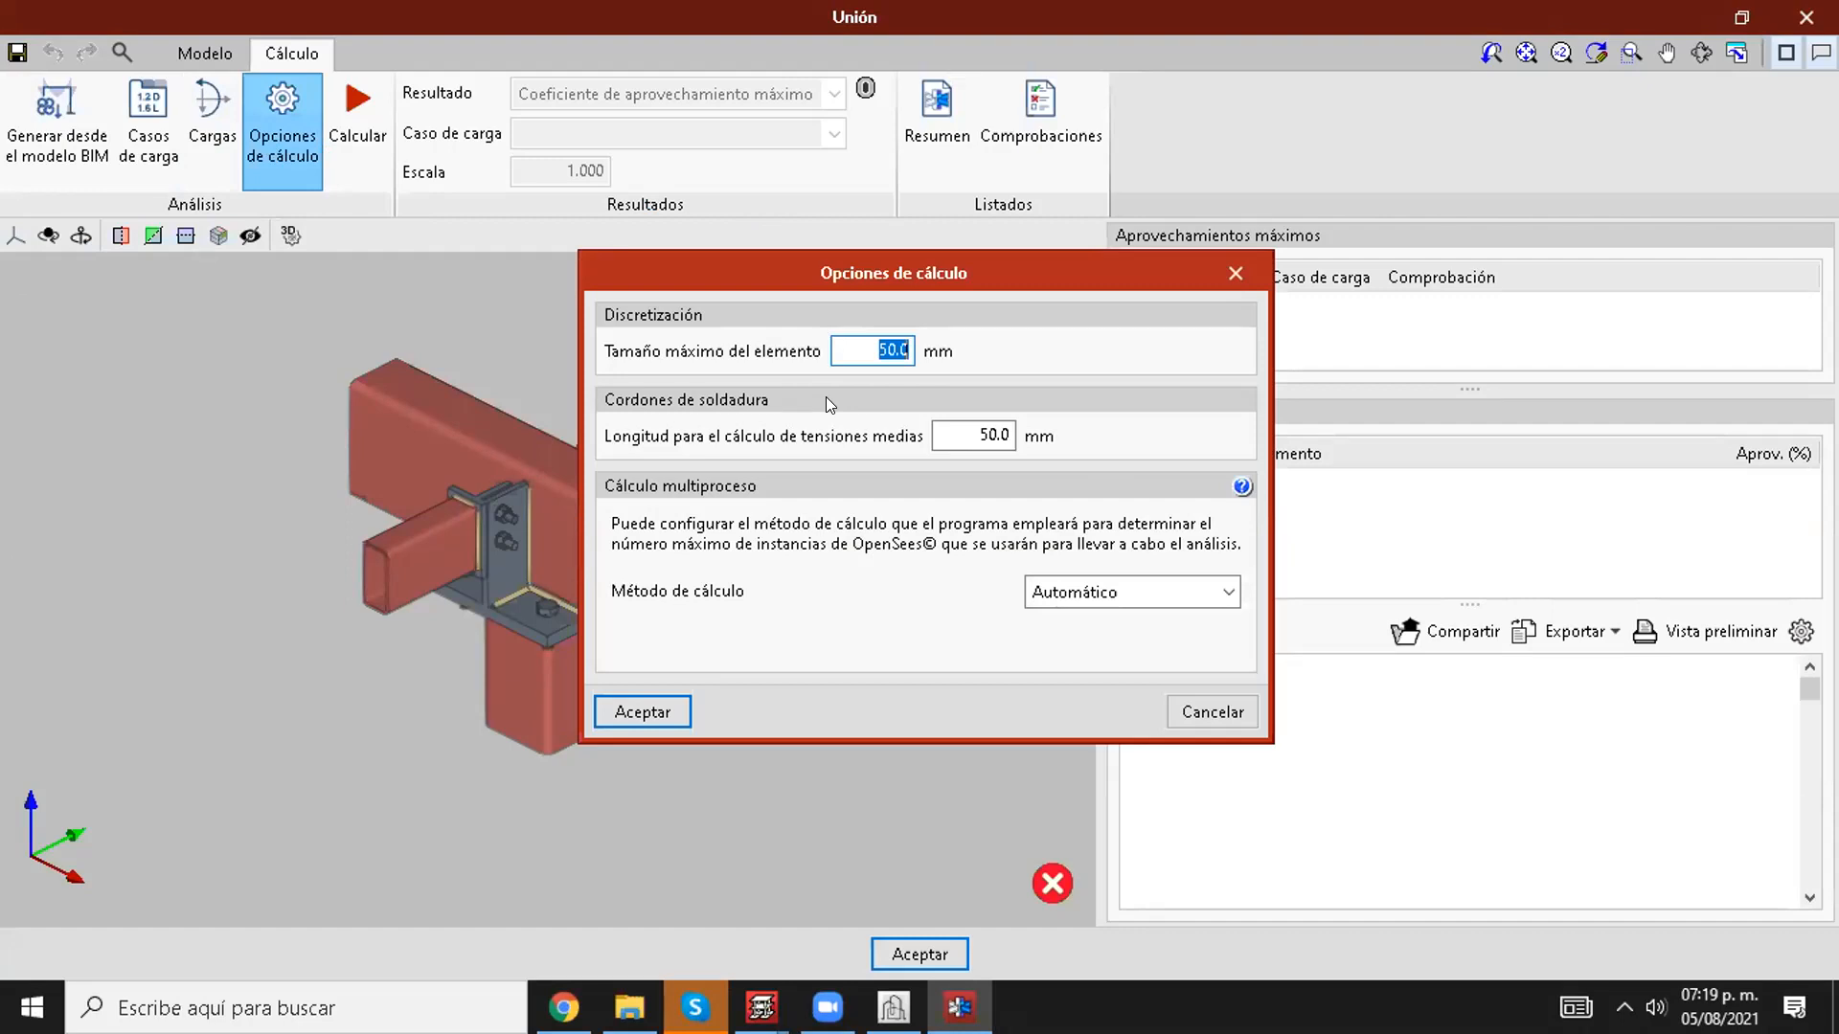
left_click(1176, 720)
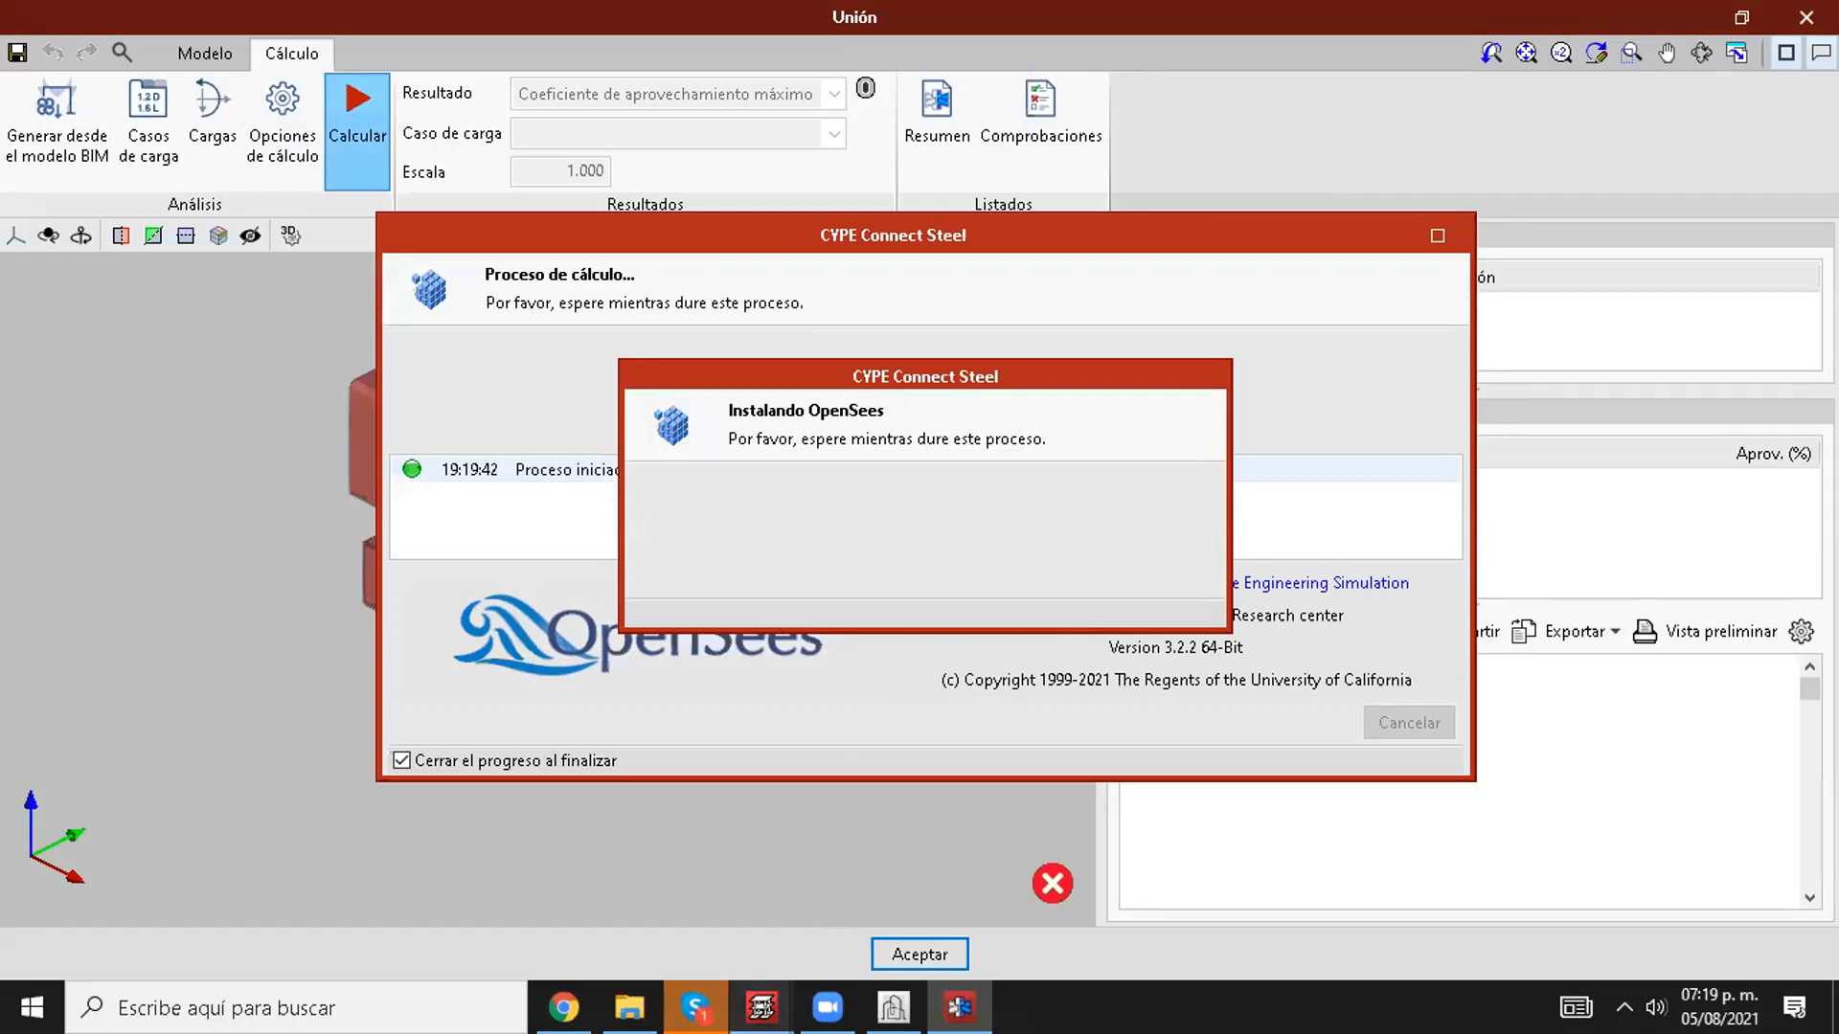
Step: Switch to CYPE Architecture, bring up the CYPECAD 2022.a error, ignore it, cancel the disk E retry and exit the failing instance
mouse_move(761, 1008)
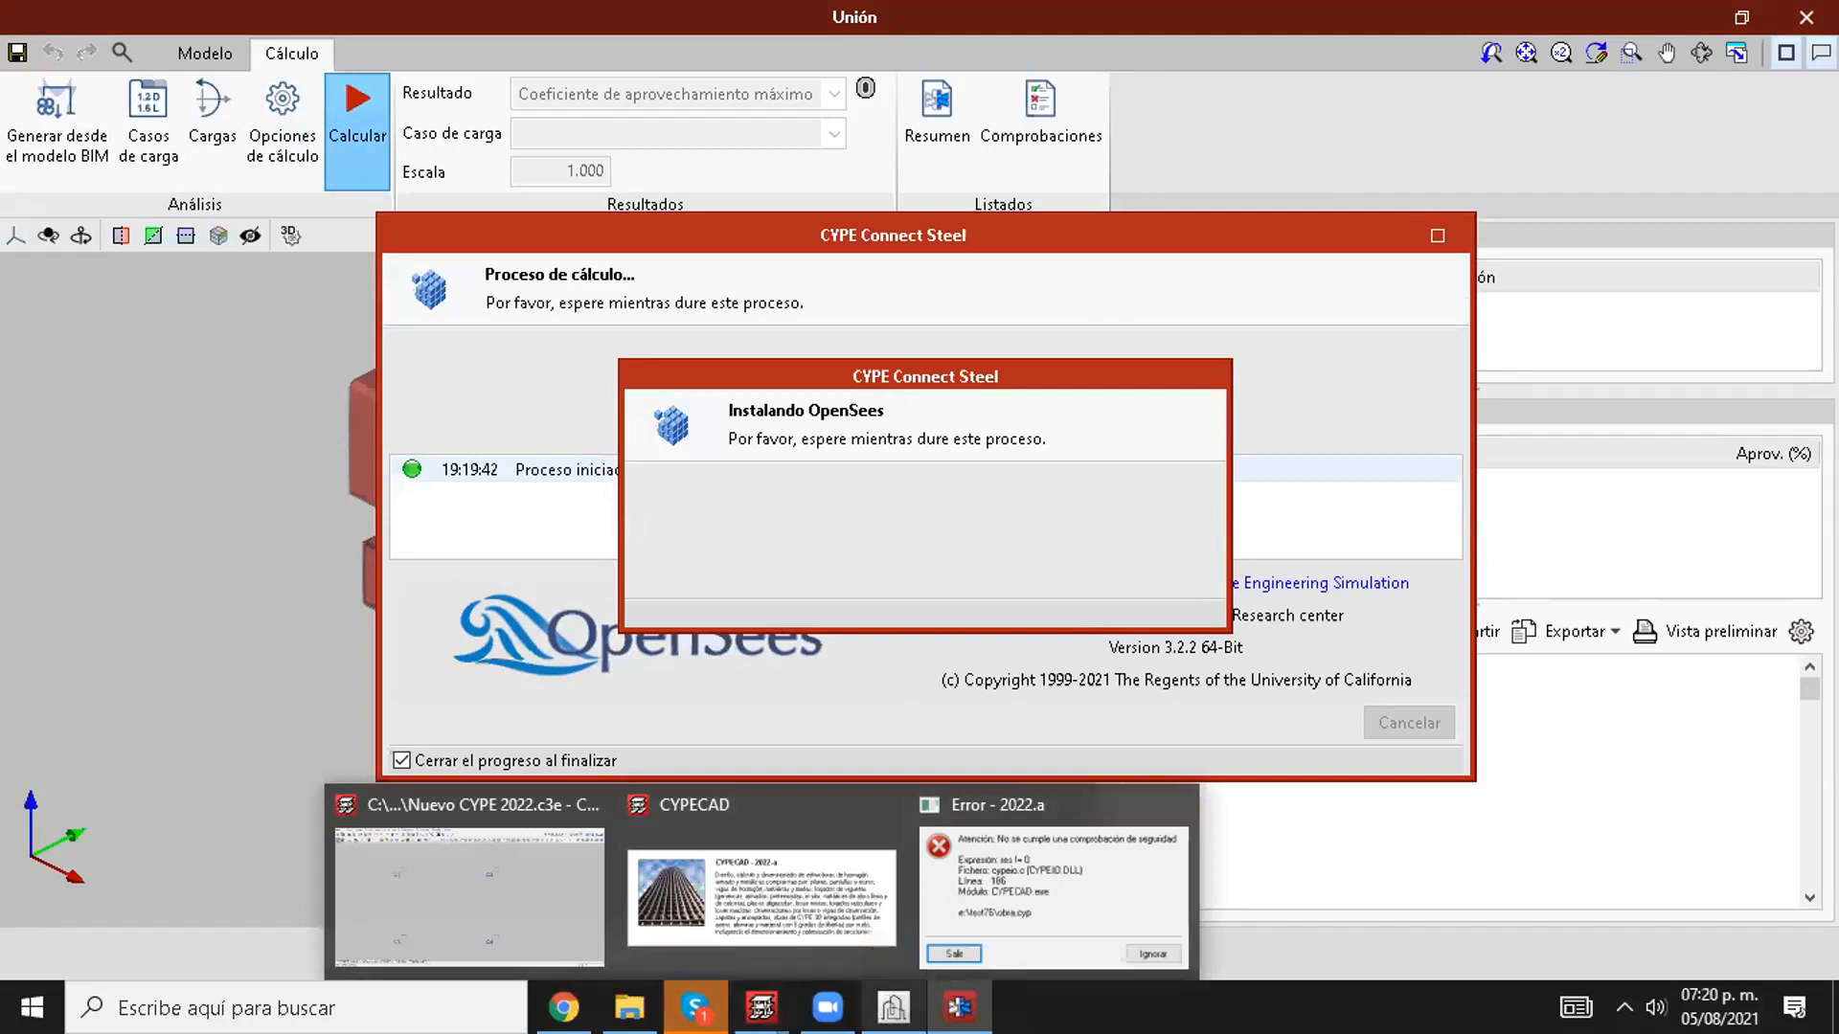
left_click(892, 1008)
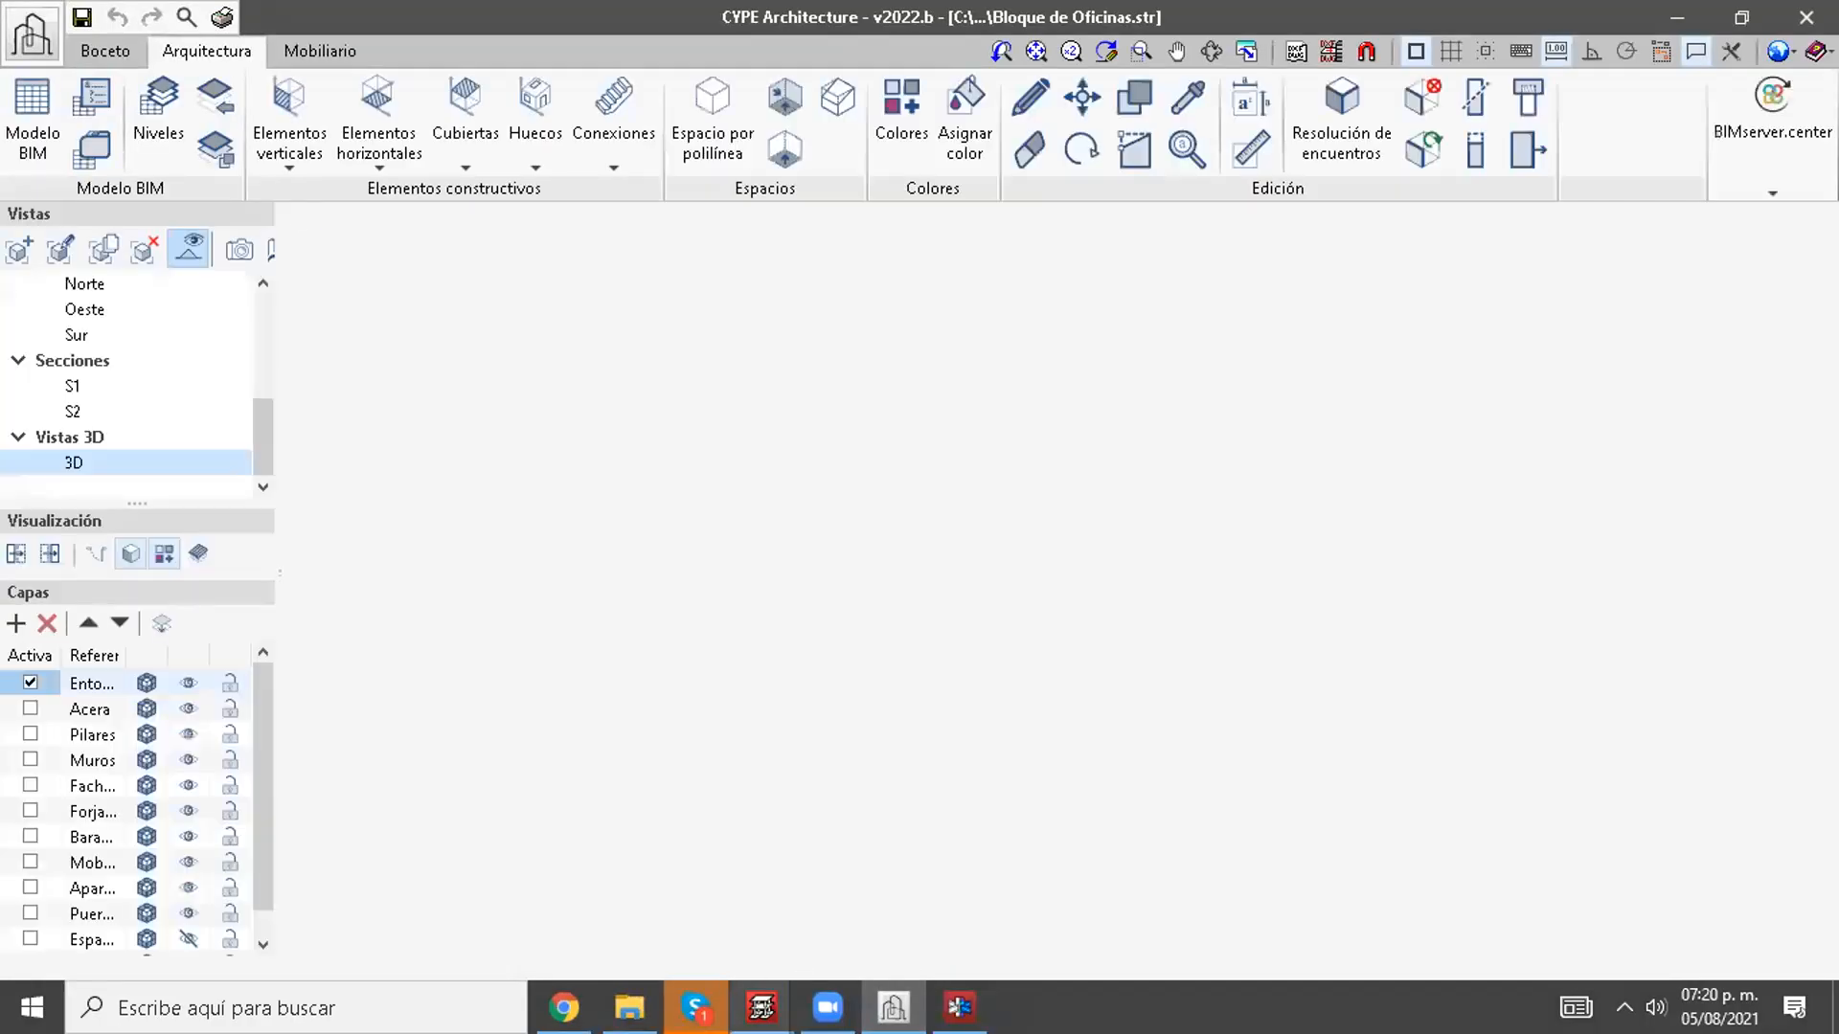
mouse_move(762, 1008)
left_click(955, 906)
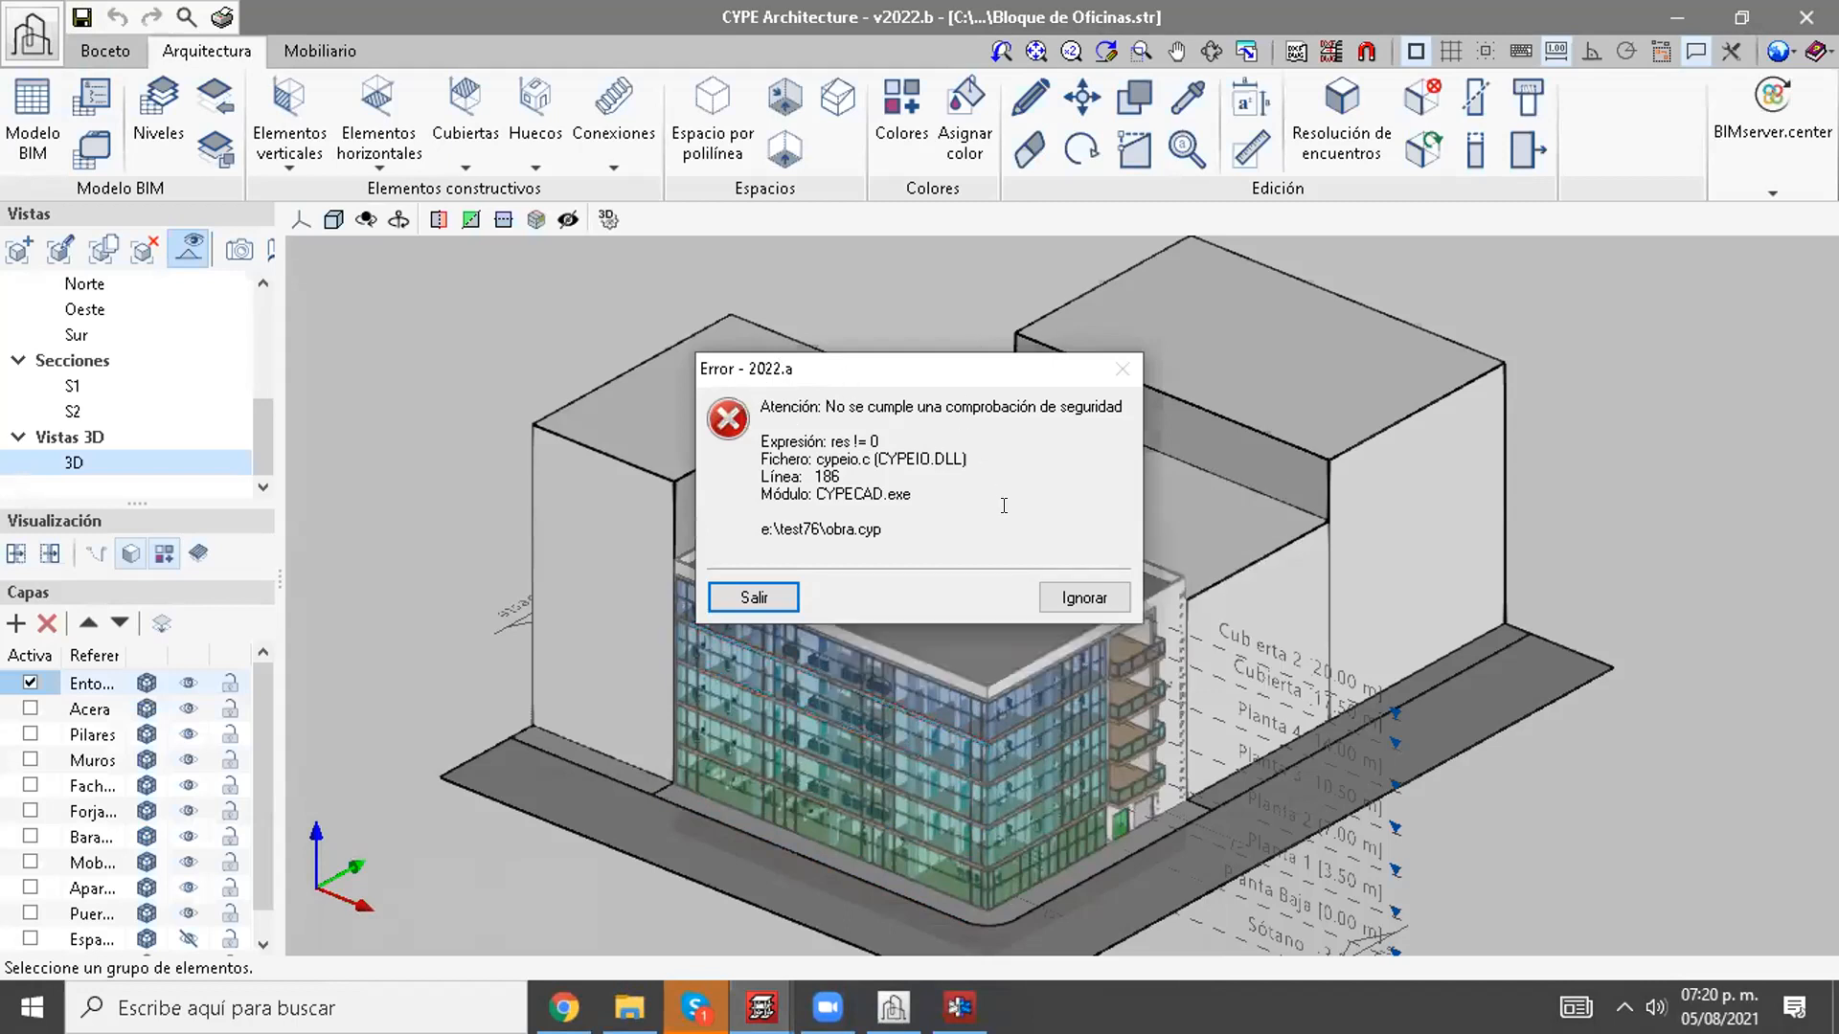
left_click(1061, 596)
left_click(1013, 830)
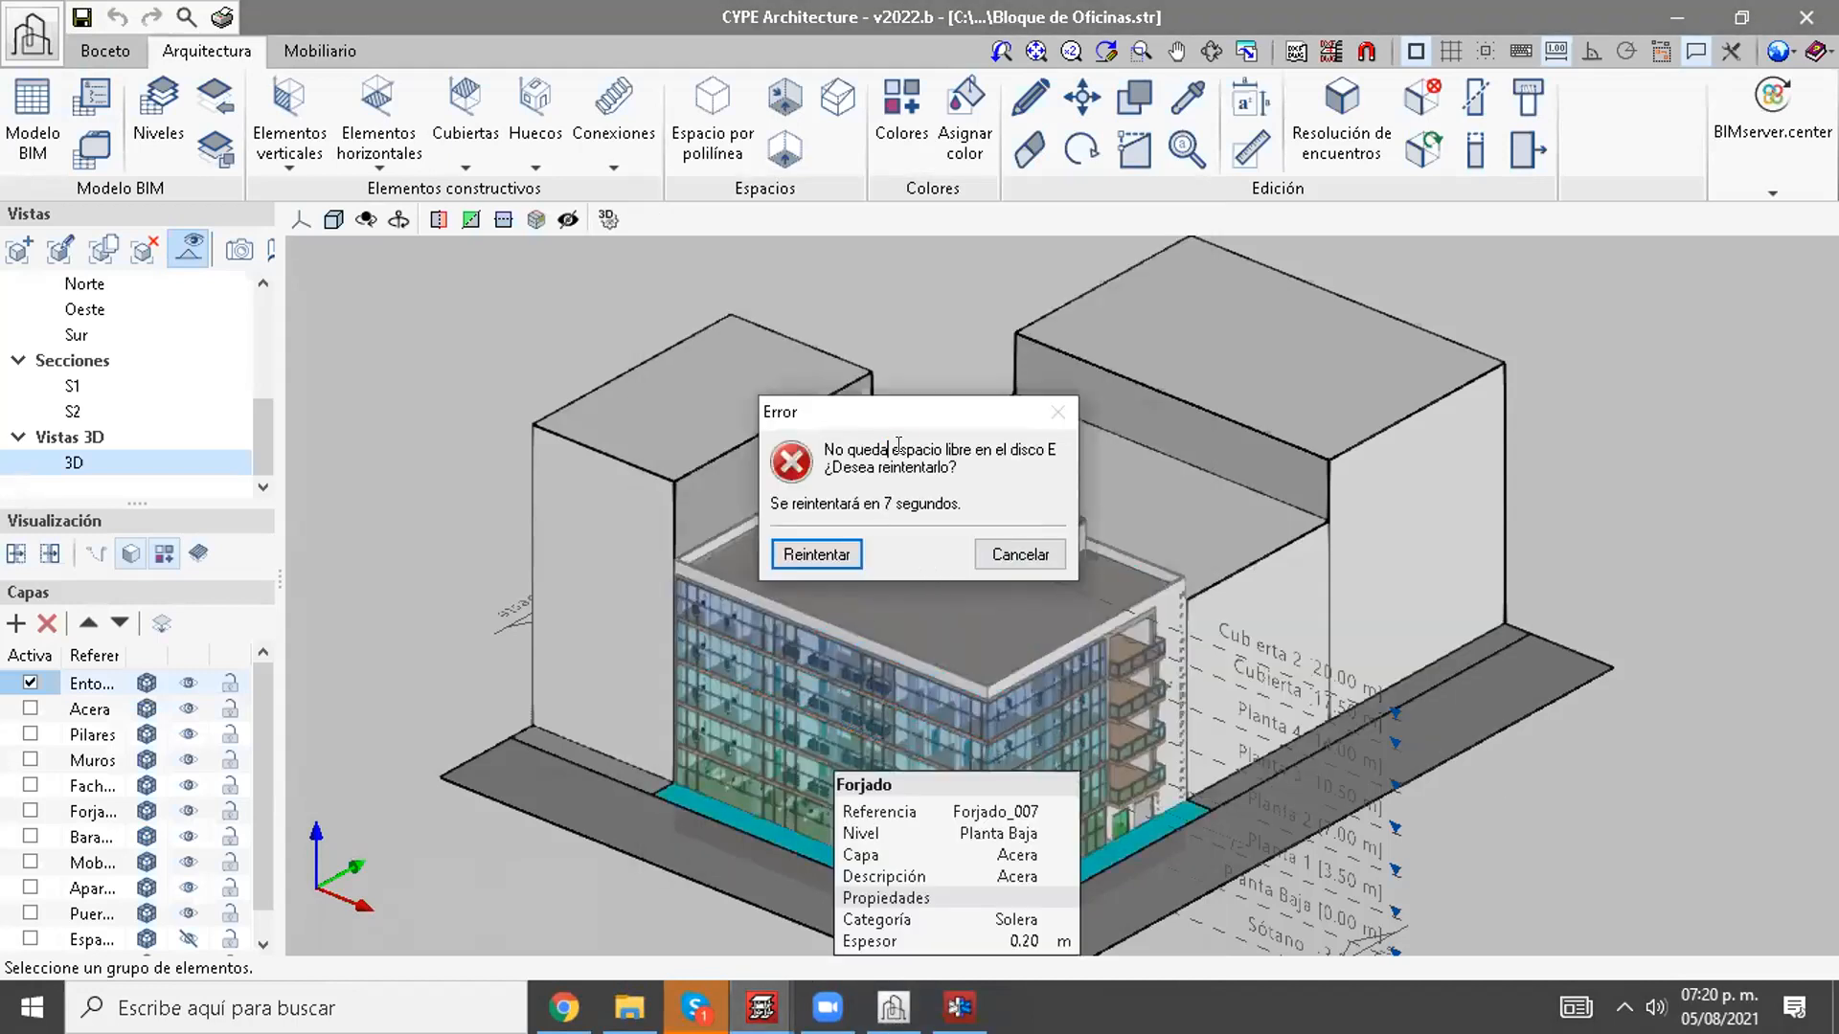
left_click_drag(887, 450, 955, 468)
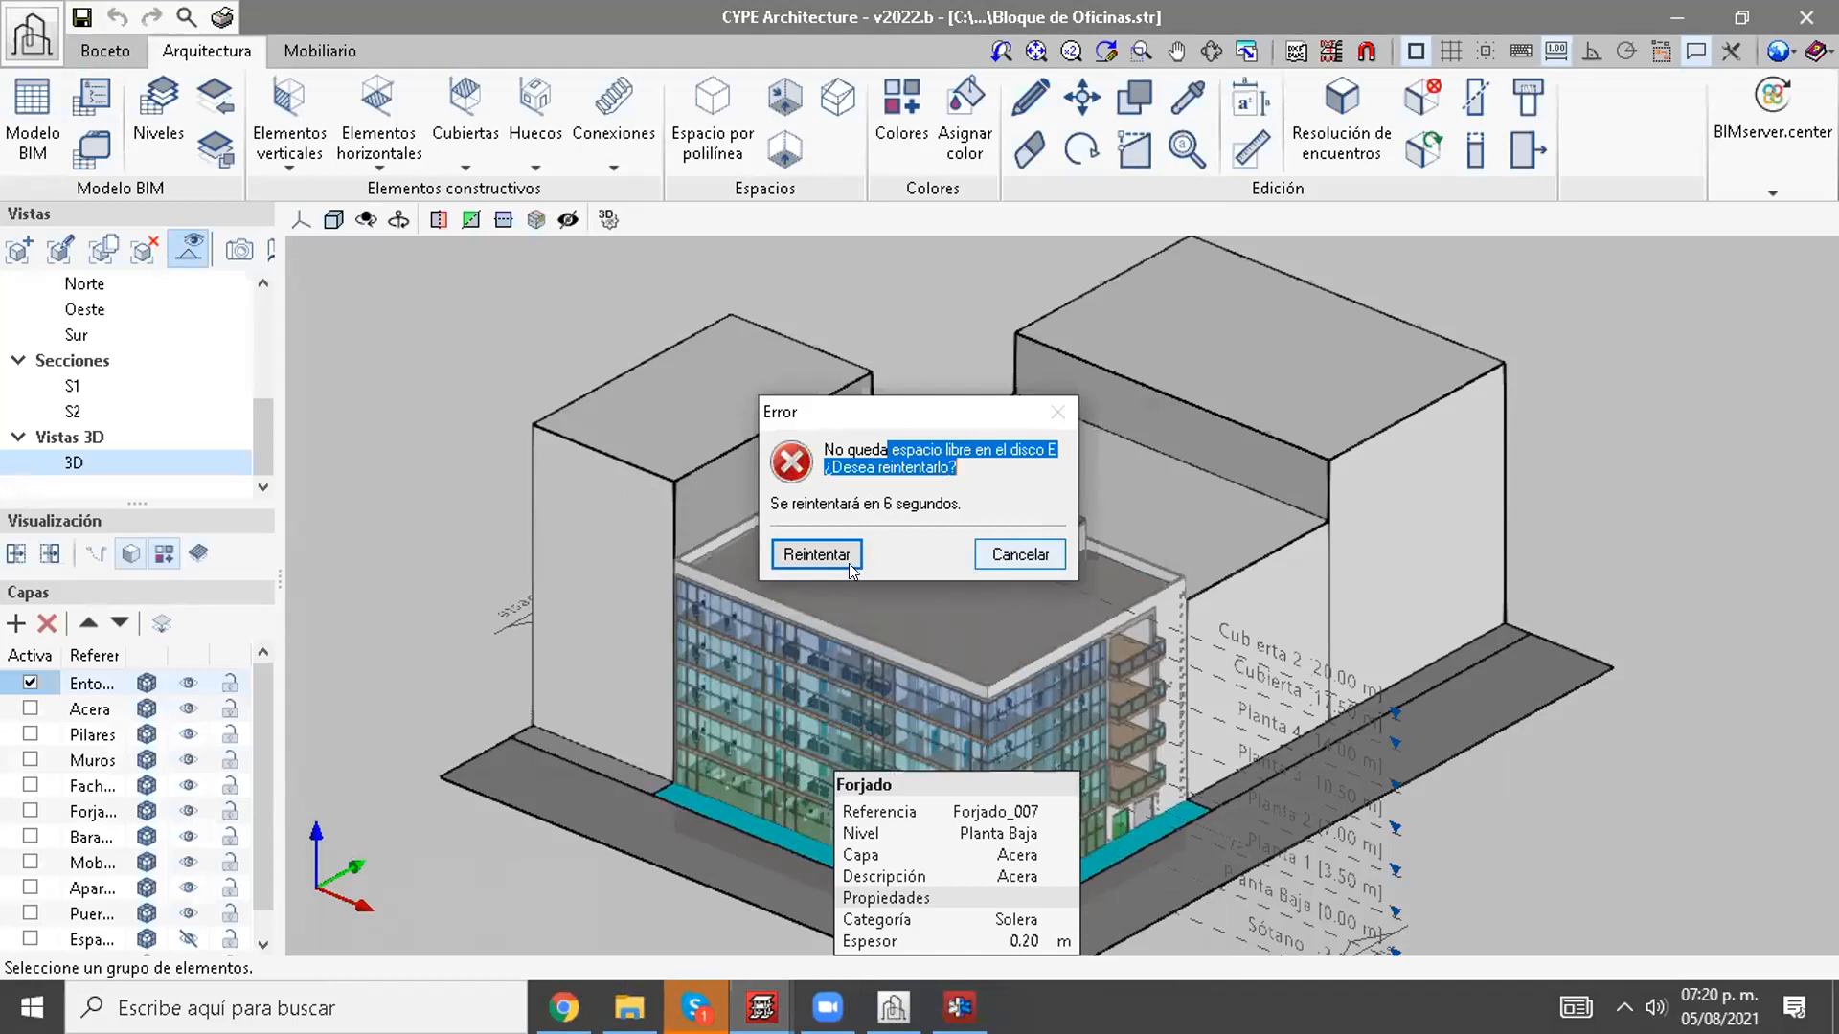
left_click(1016, 553)
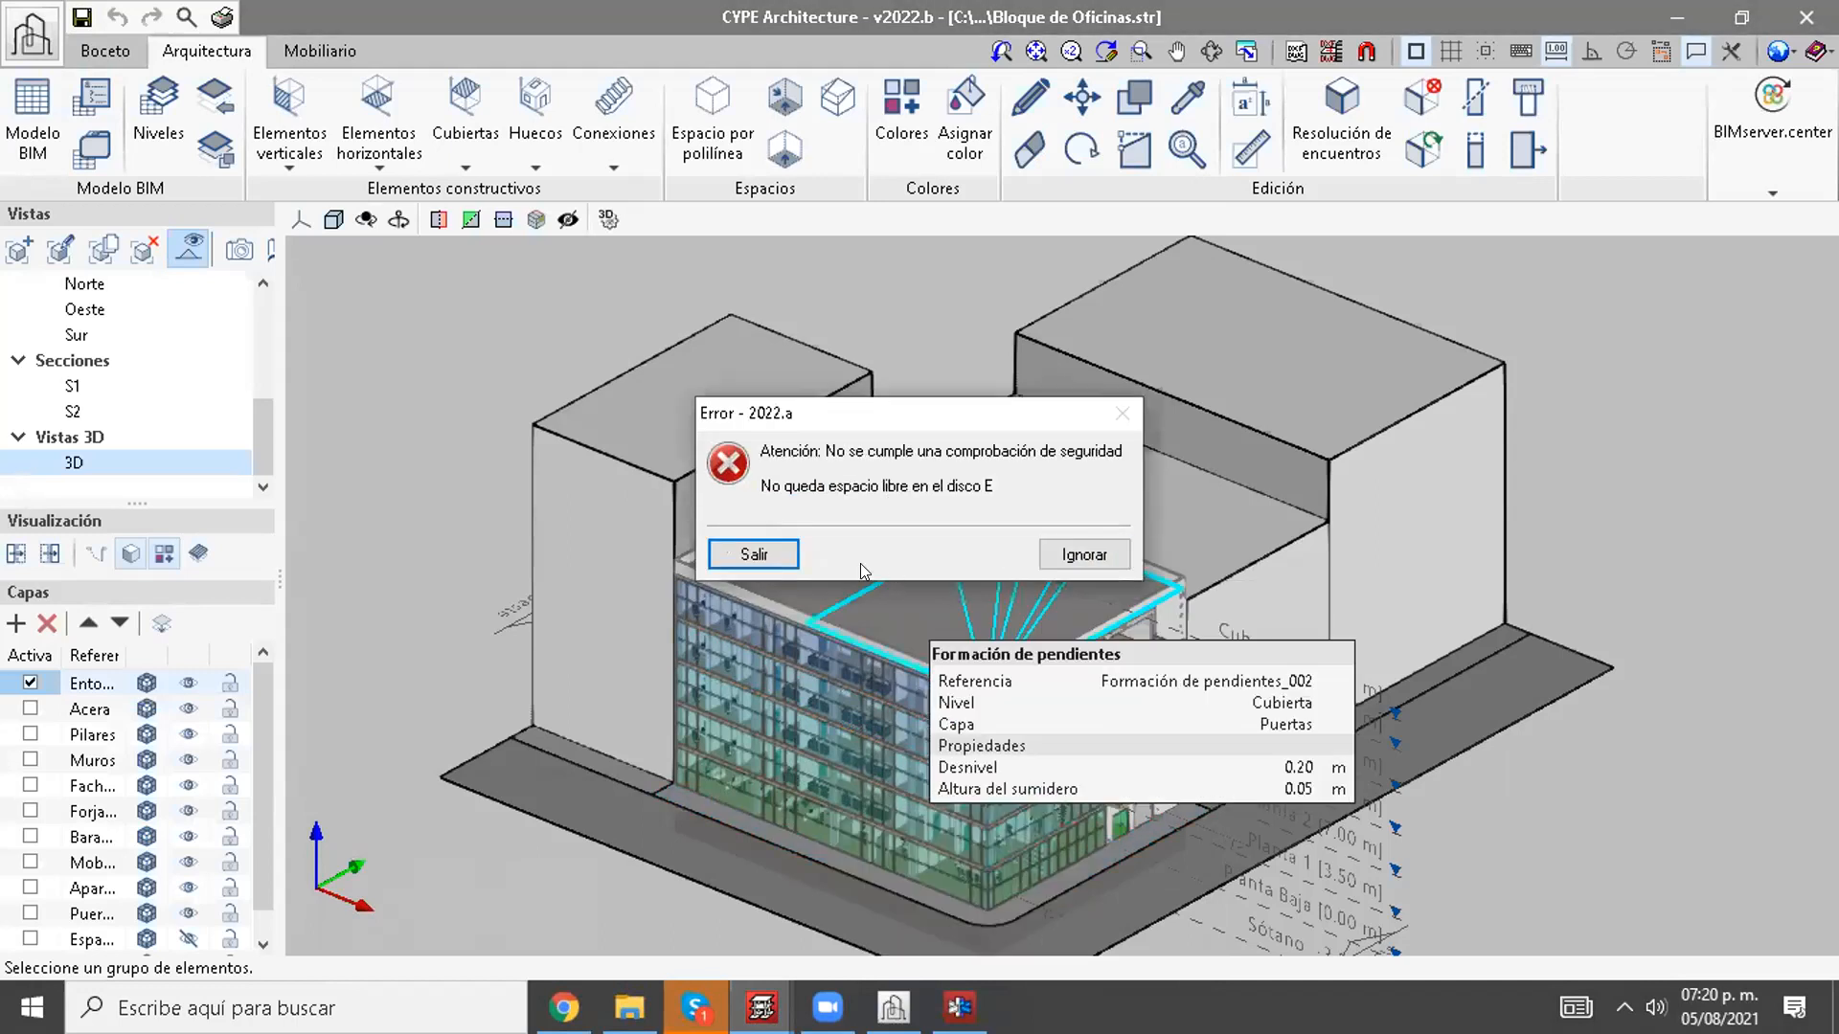
left_click(776, 569)
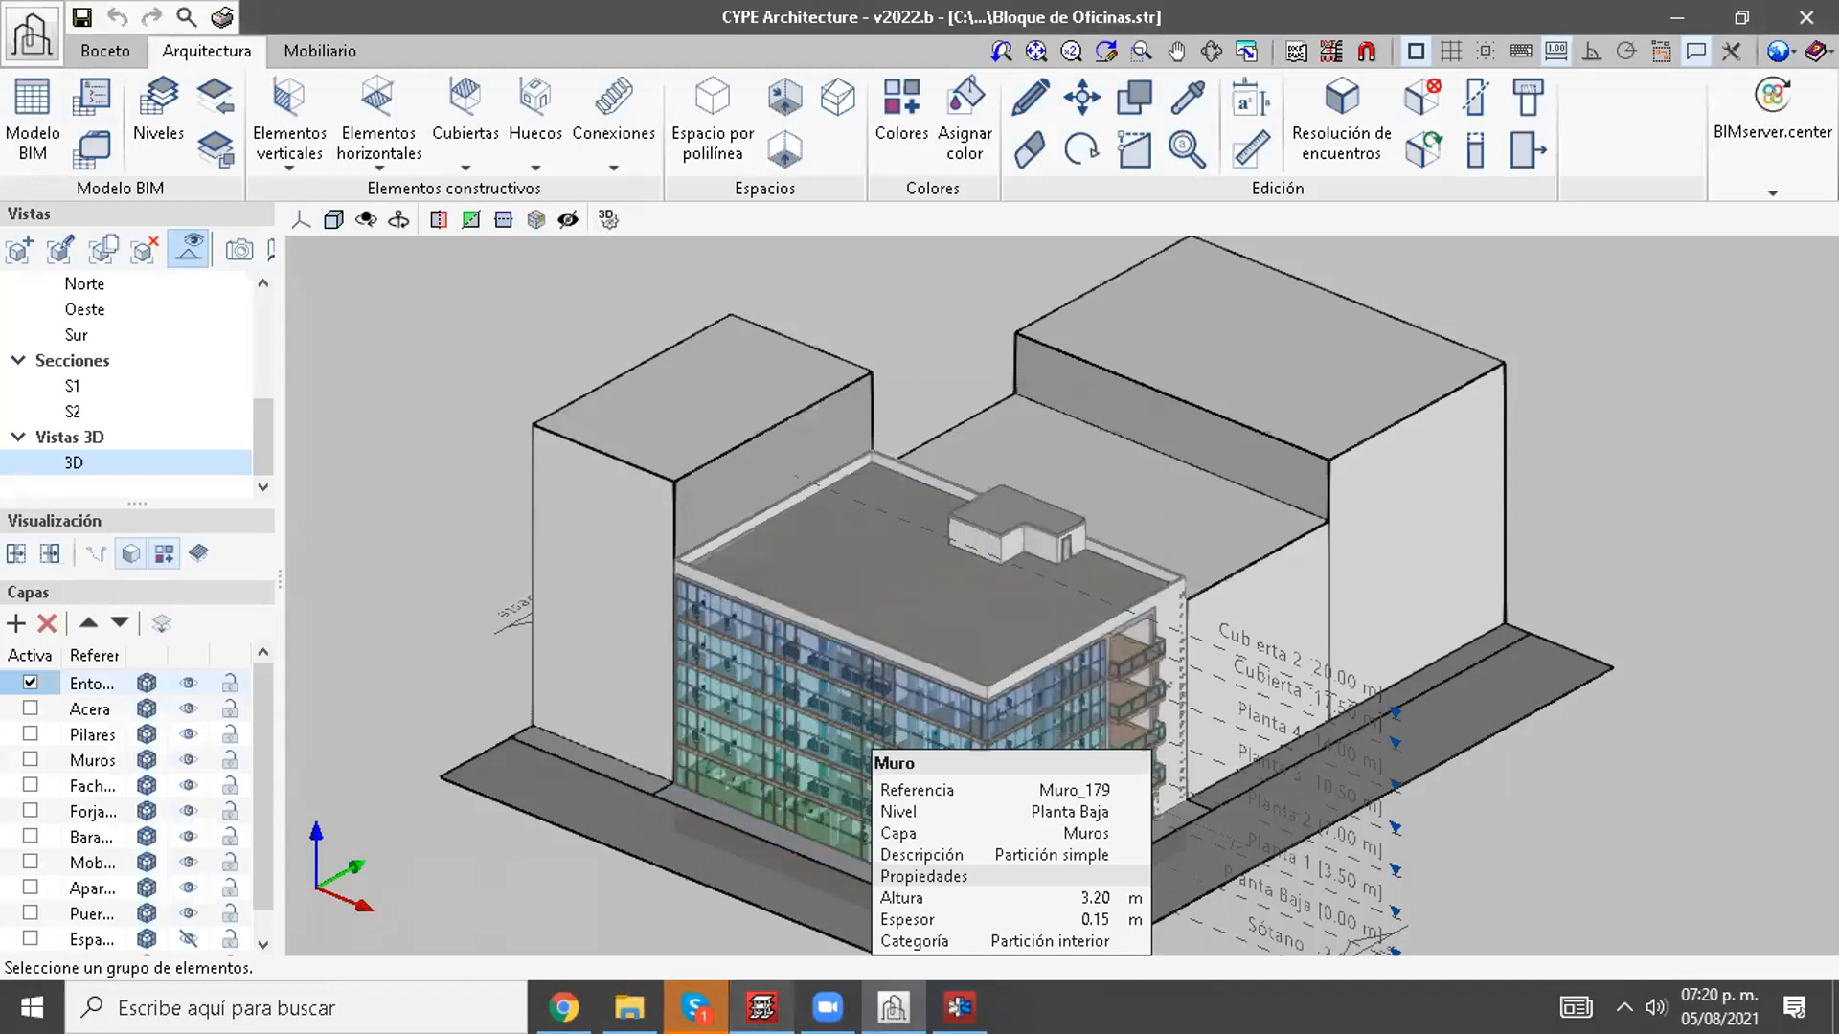
Step: Check the open CYPECAD job, then return to CYPE Architecture and look at its BIMserver.center link options
left_click(766, 1006)
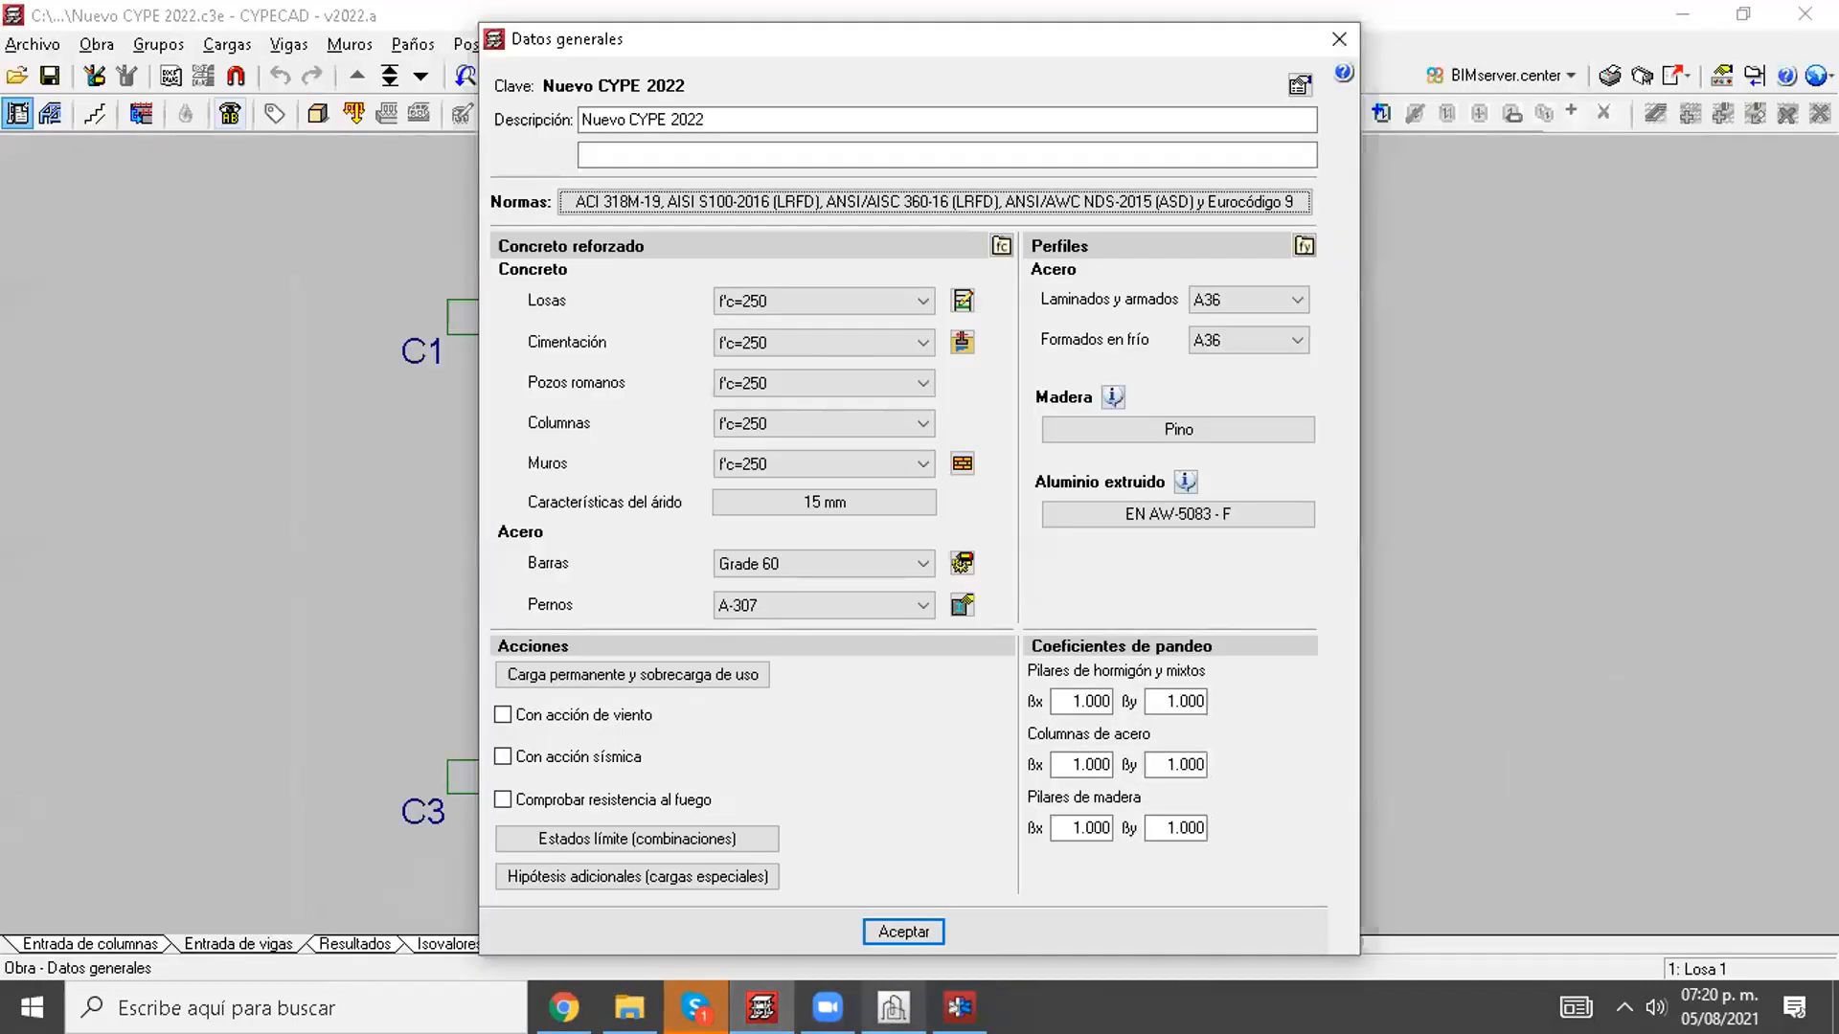
left_click(893, 1006)
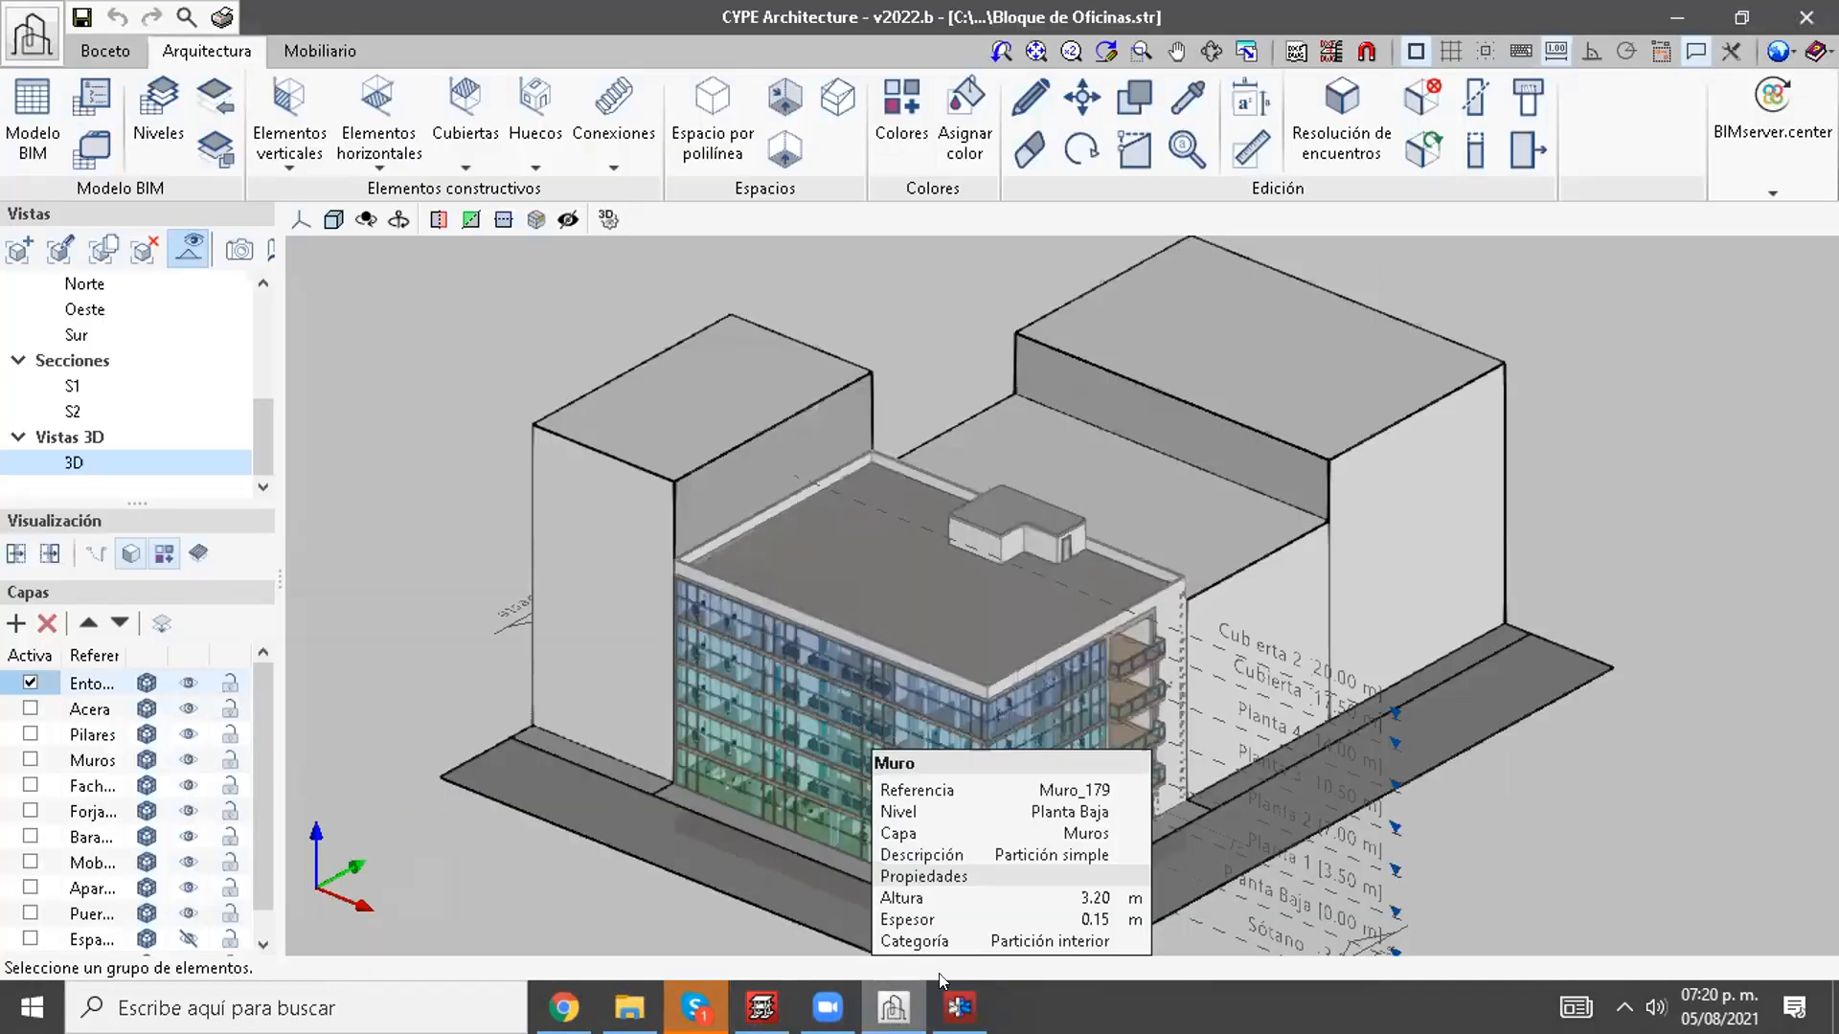
left_click(1751, 139)
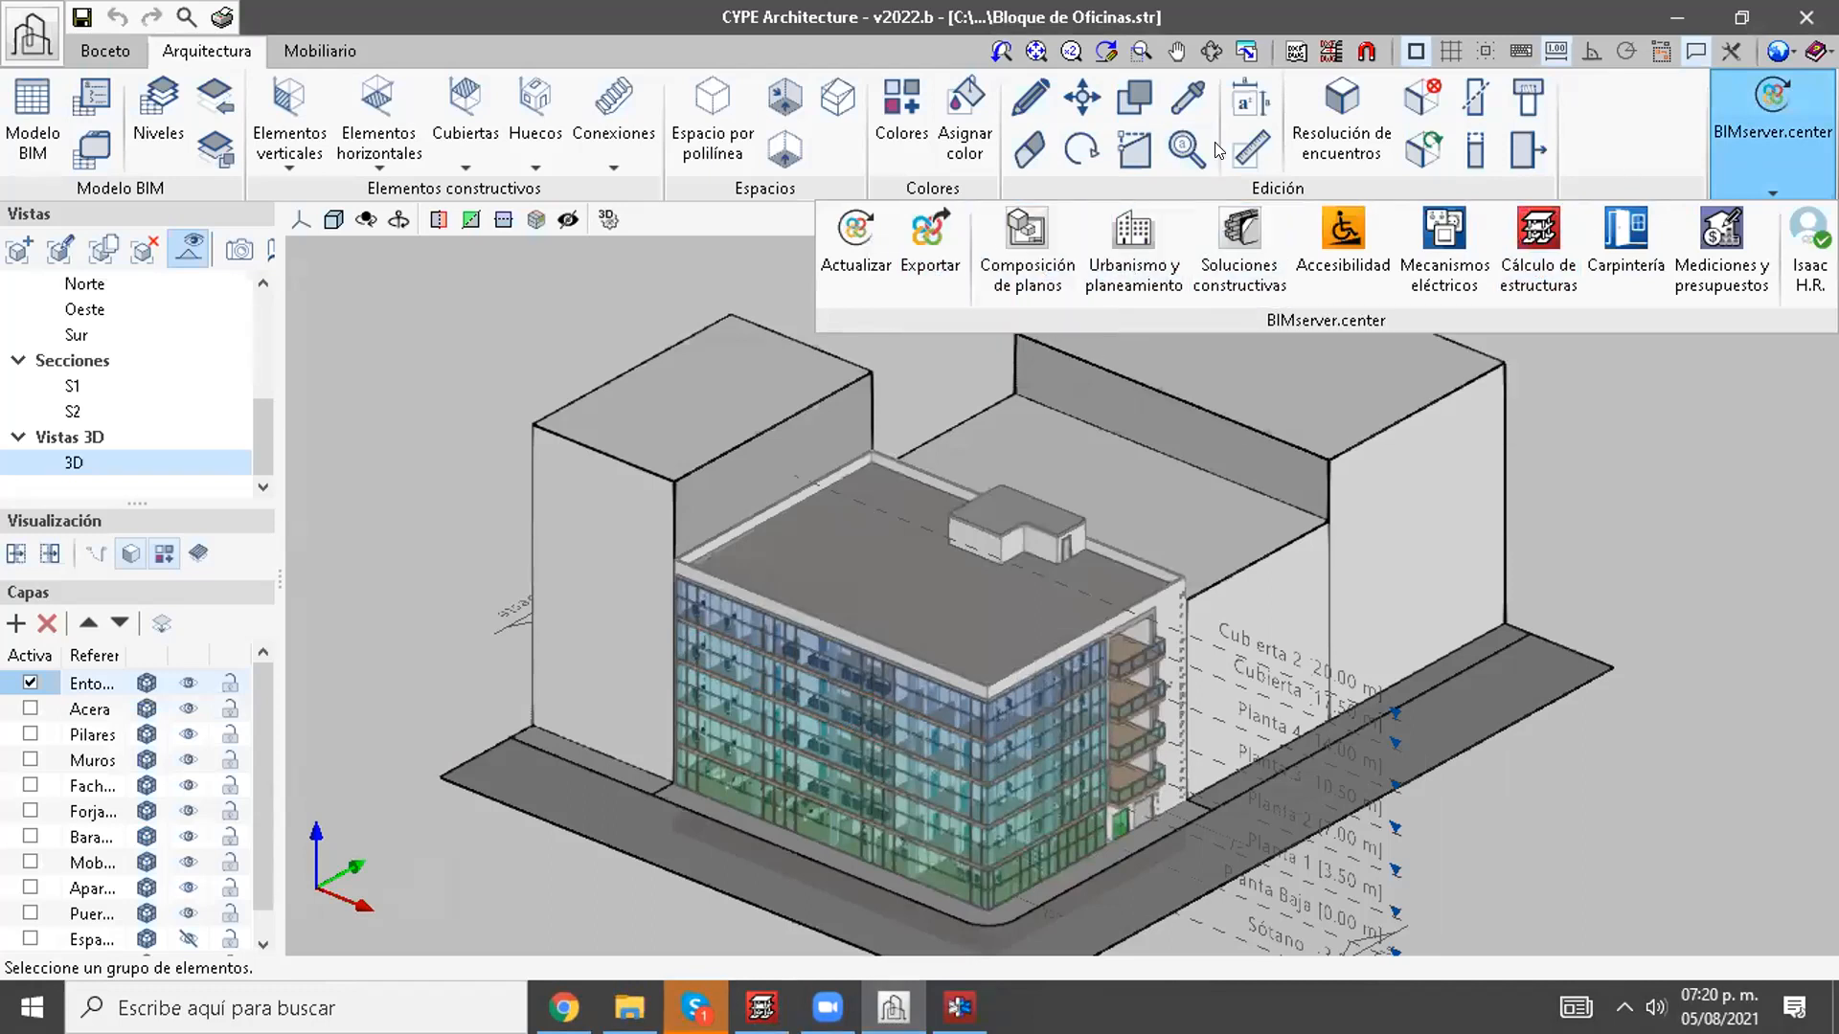
left_click(1635, 163)
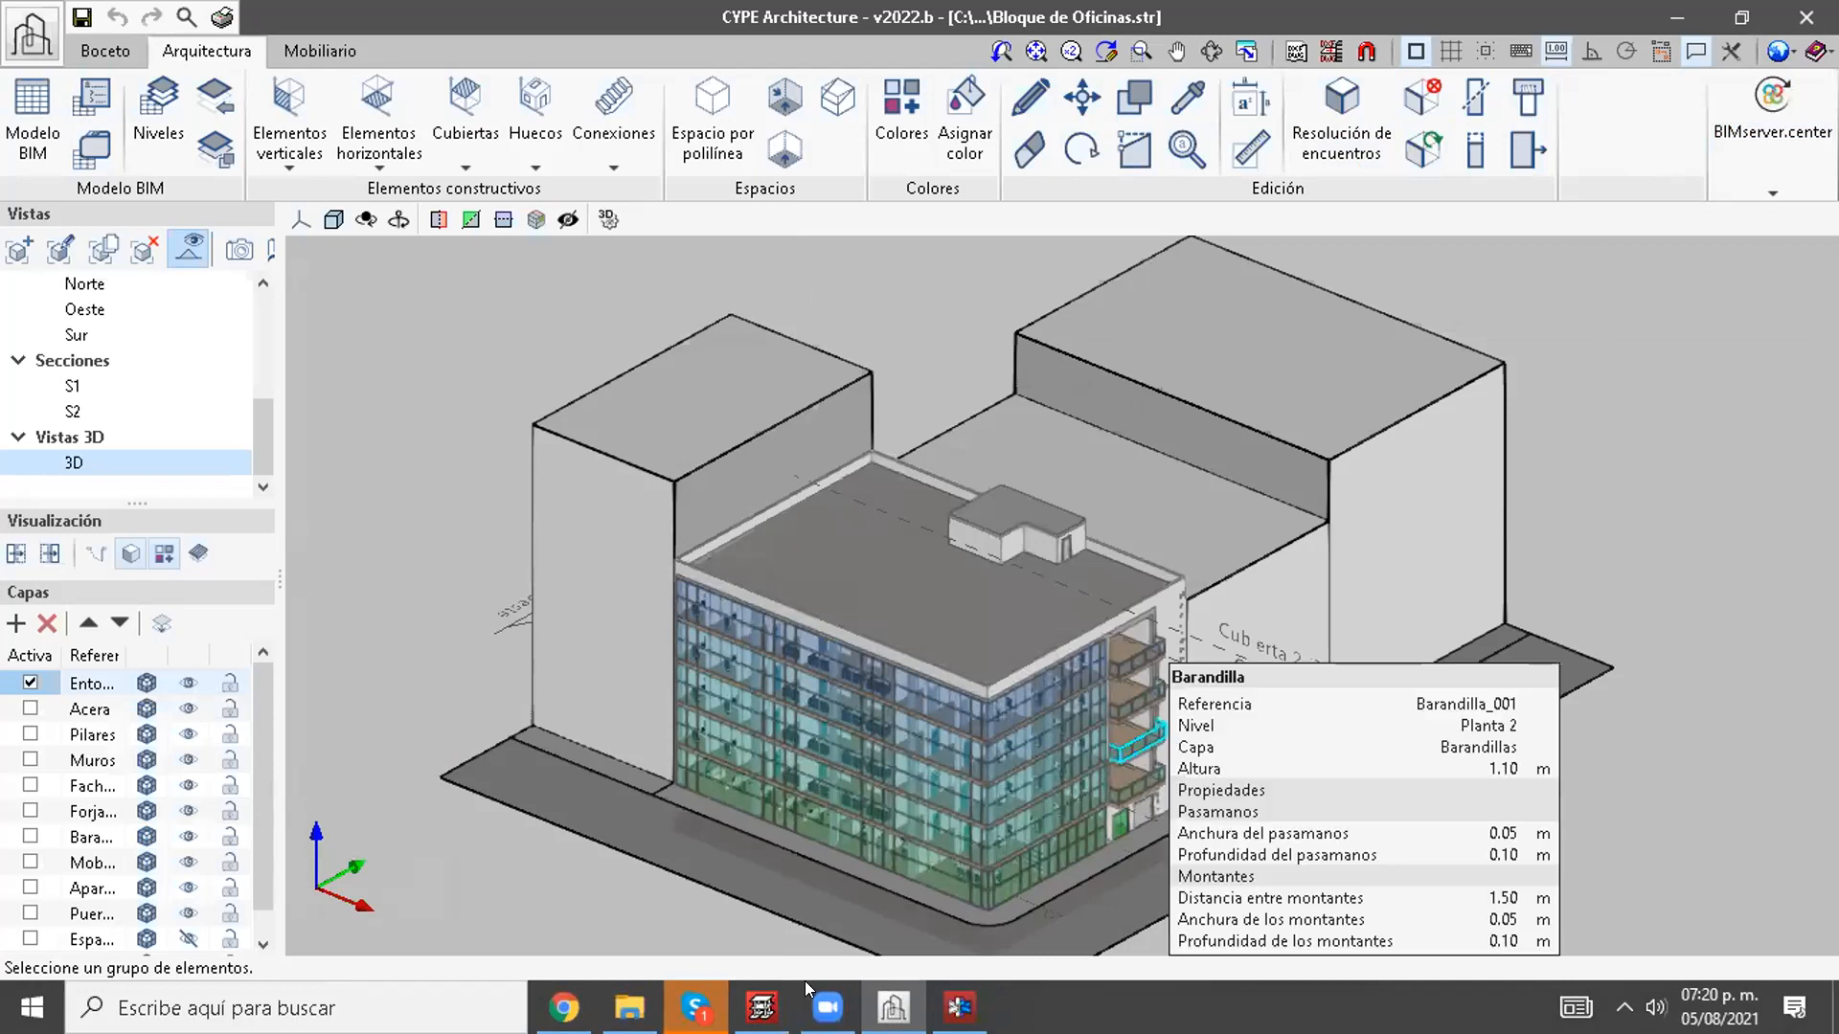
Step: Switch to CYPECAD and close the general data of the Nuevo CYPE 2022 job, dismissing the notice about horizontal actions
mouse_move(762, 1008)
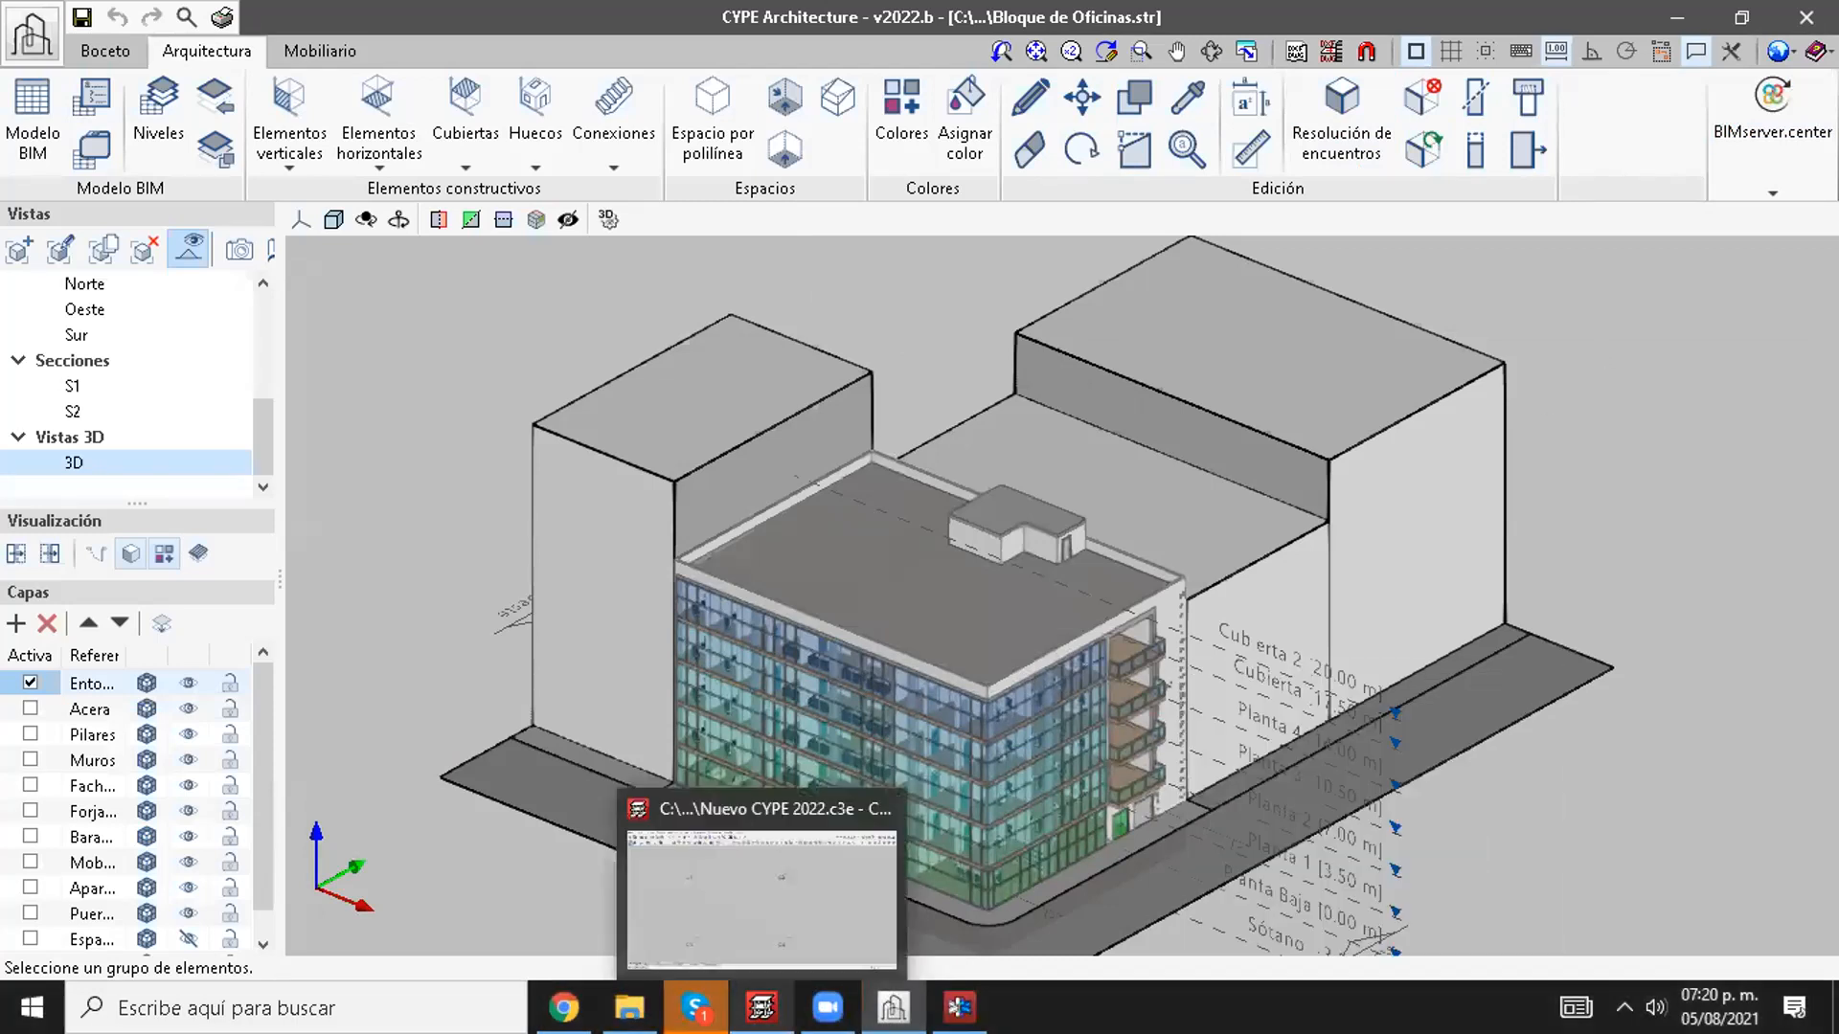
left_click(761, 900)
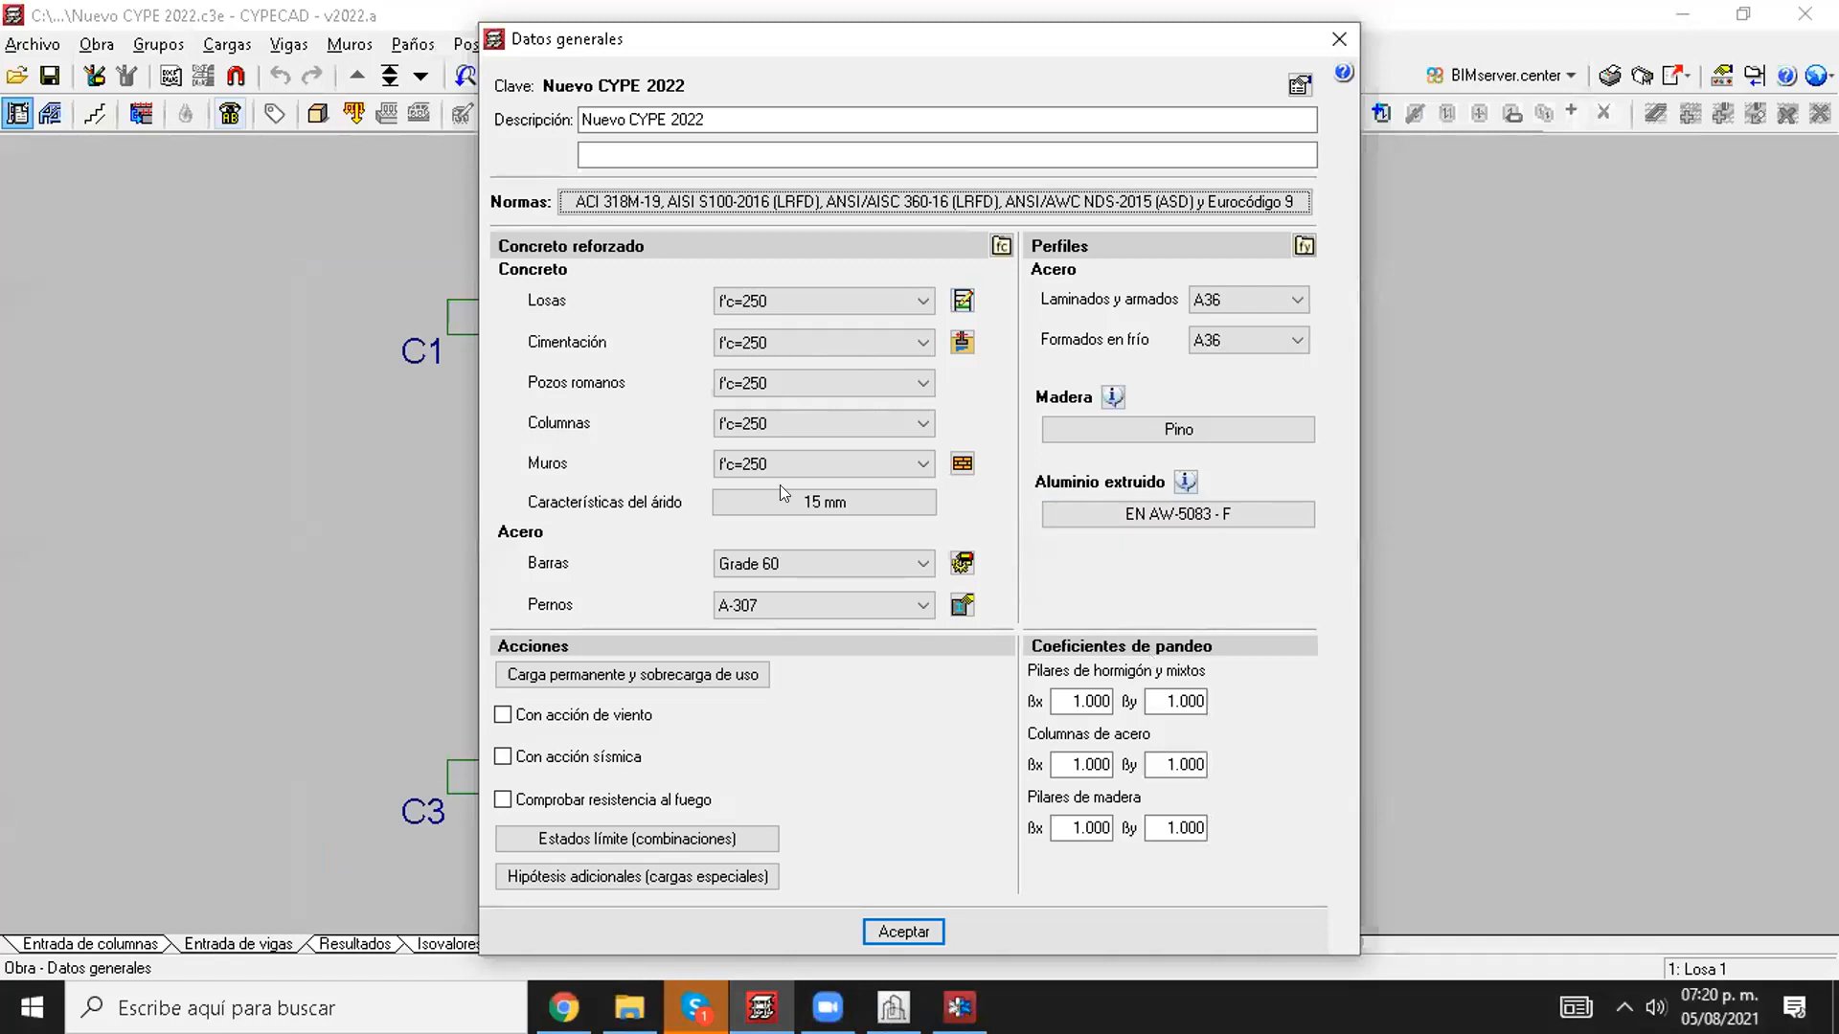
left_click(1321, 44)
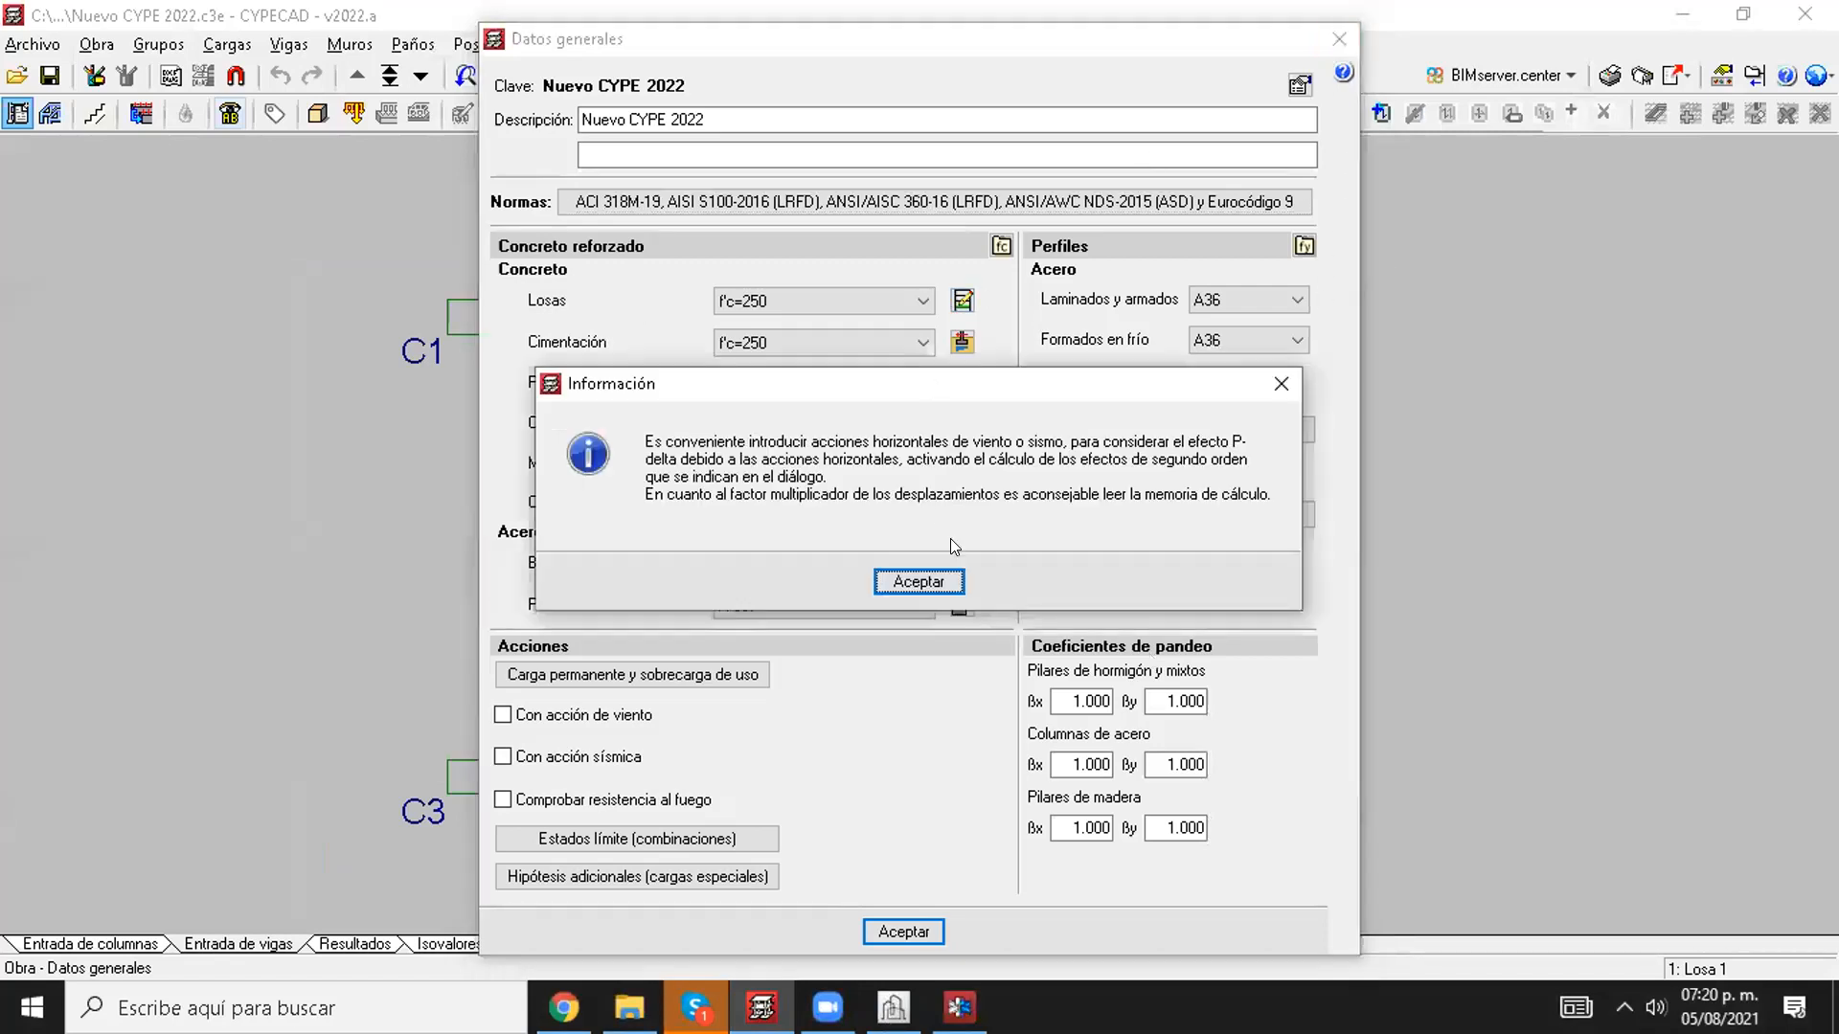
left_click(890, 581)
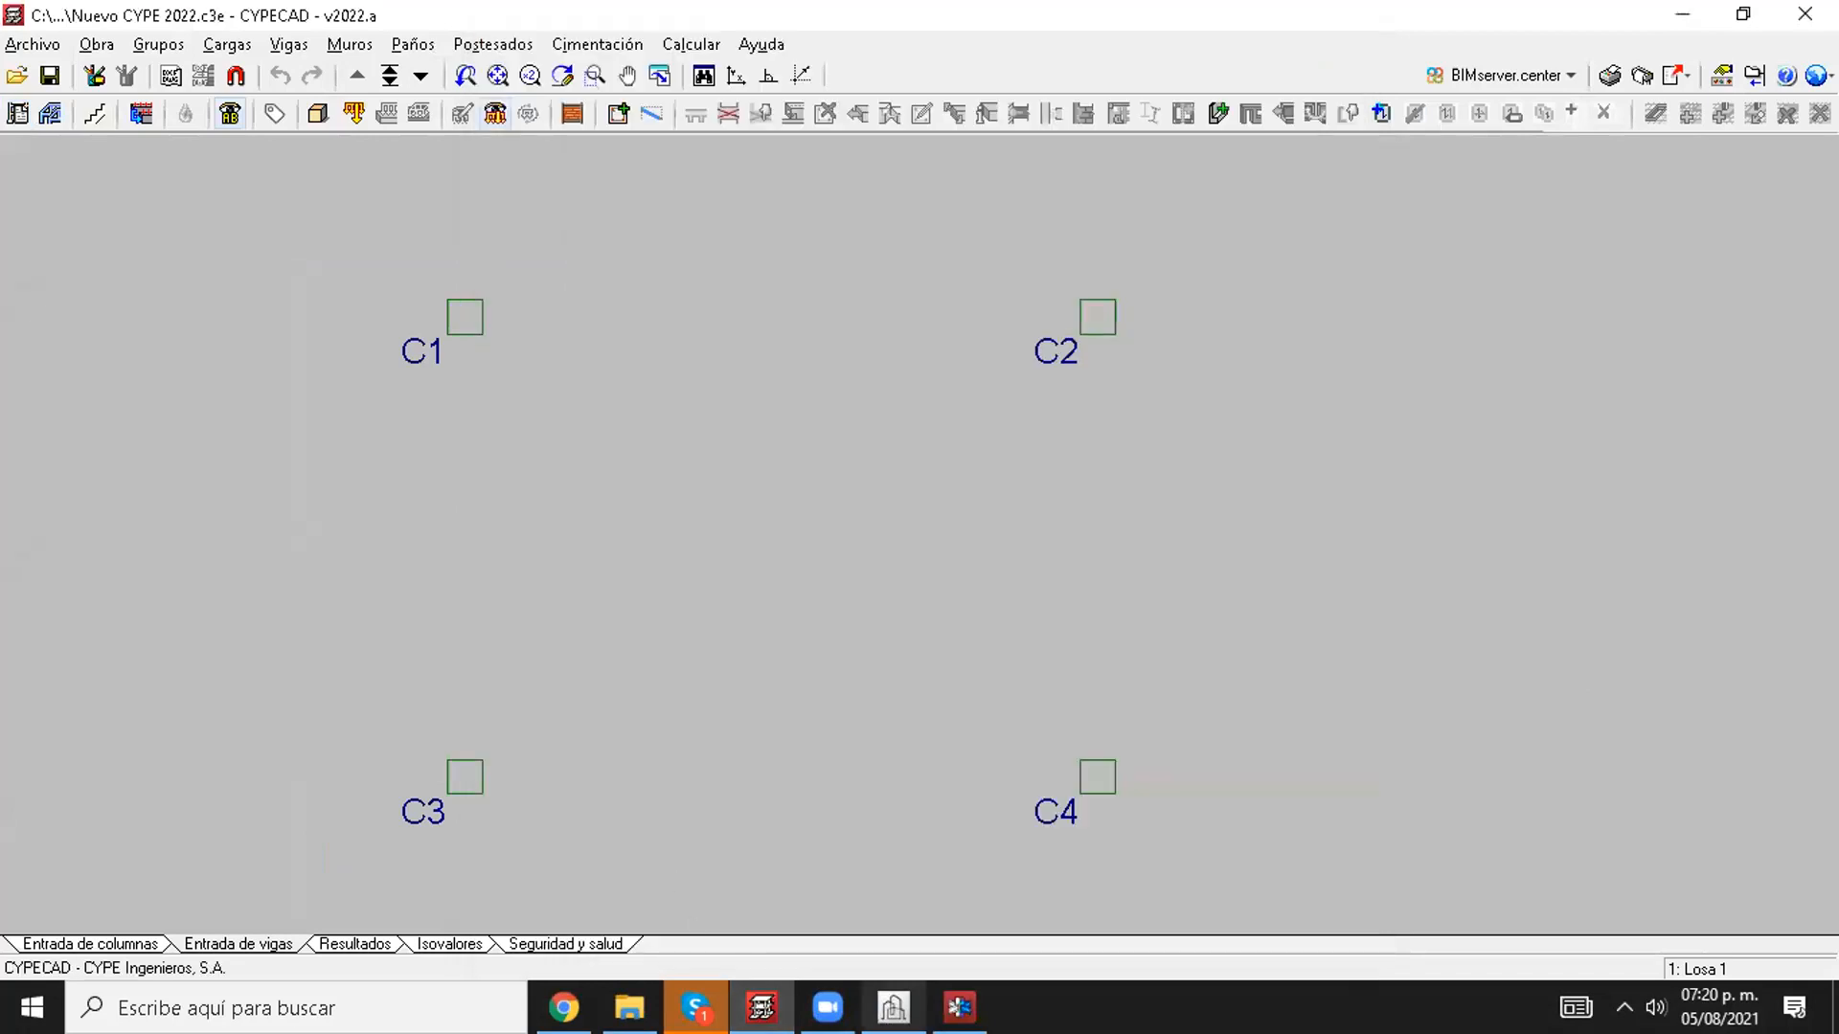
mouse_move(958, 1007)
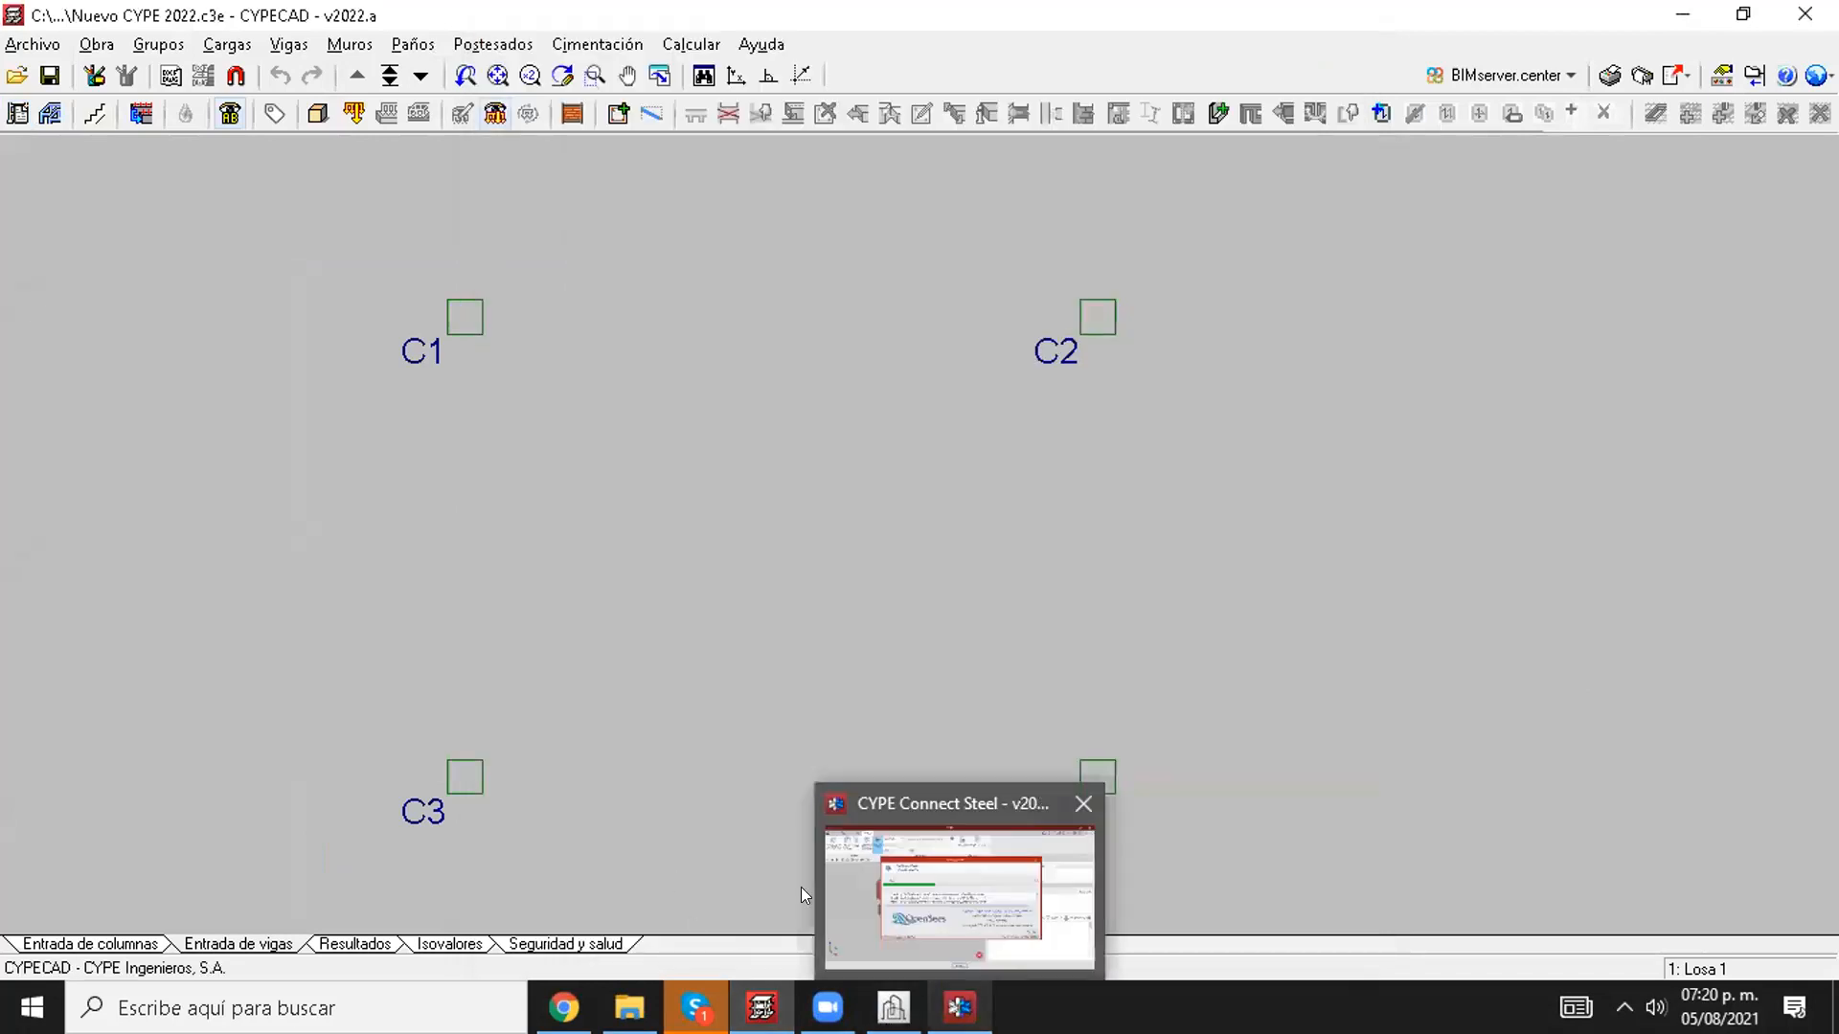
middle_click_drag(587, 620, 638, 613)
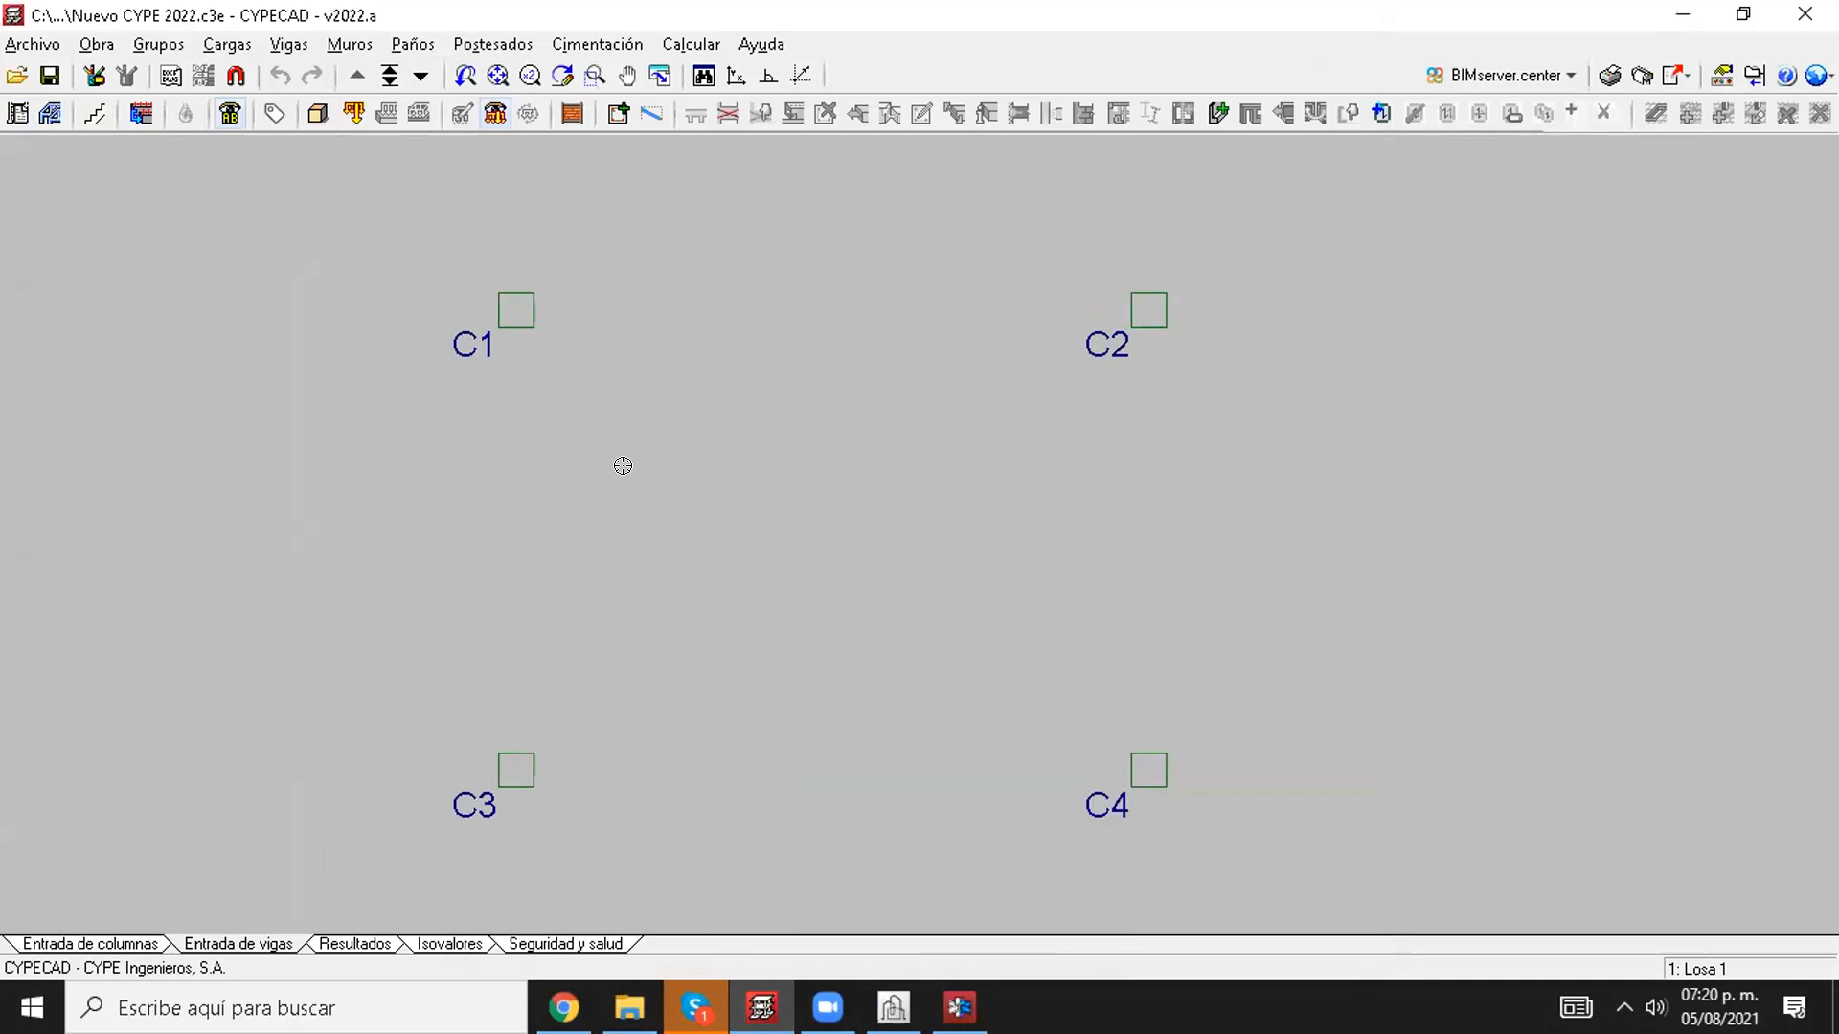
Step: Switch to Chrome and look through the 2022.b novelties from CYPECAD and CYPE Connect Steel to the Generador de precios section
left_click(562, 992)
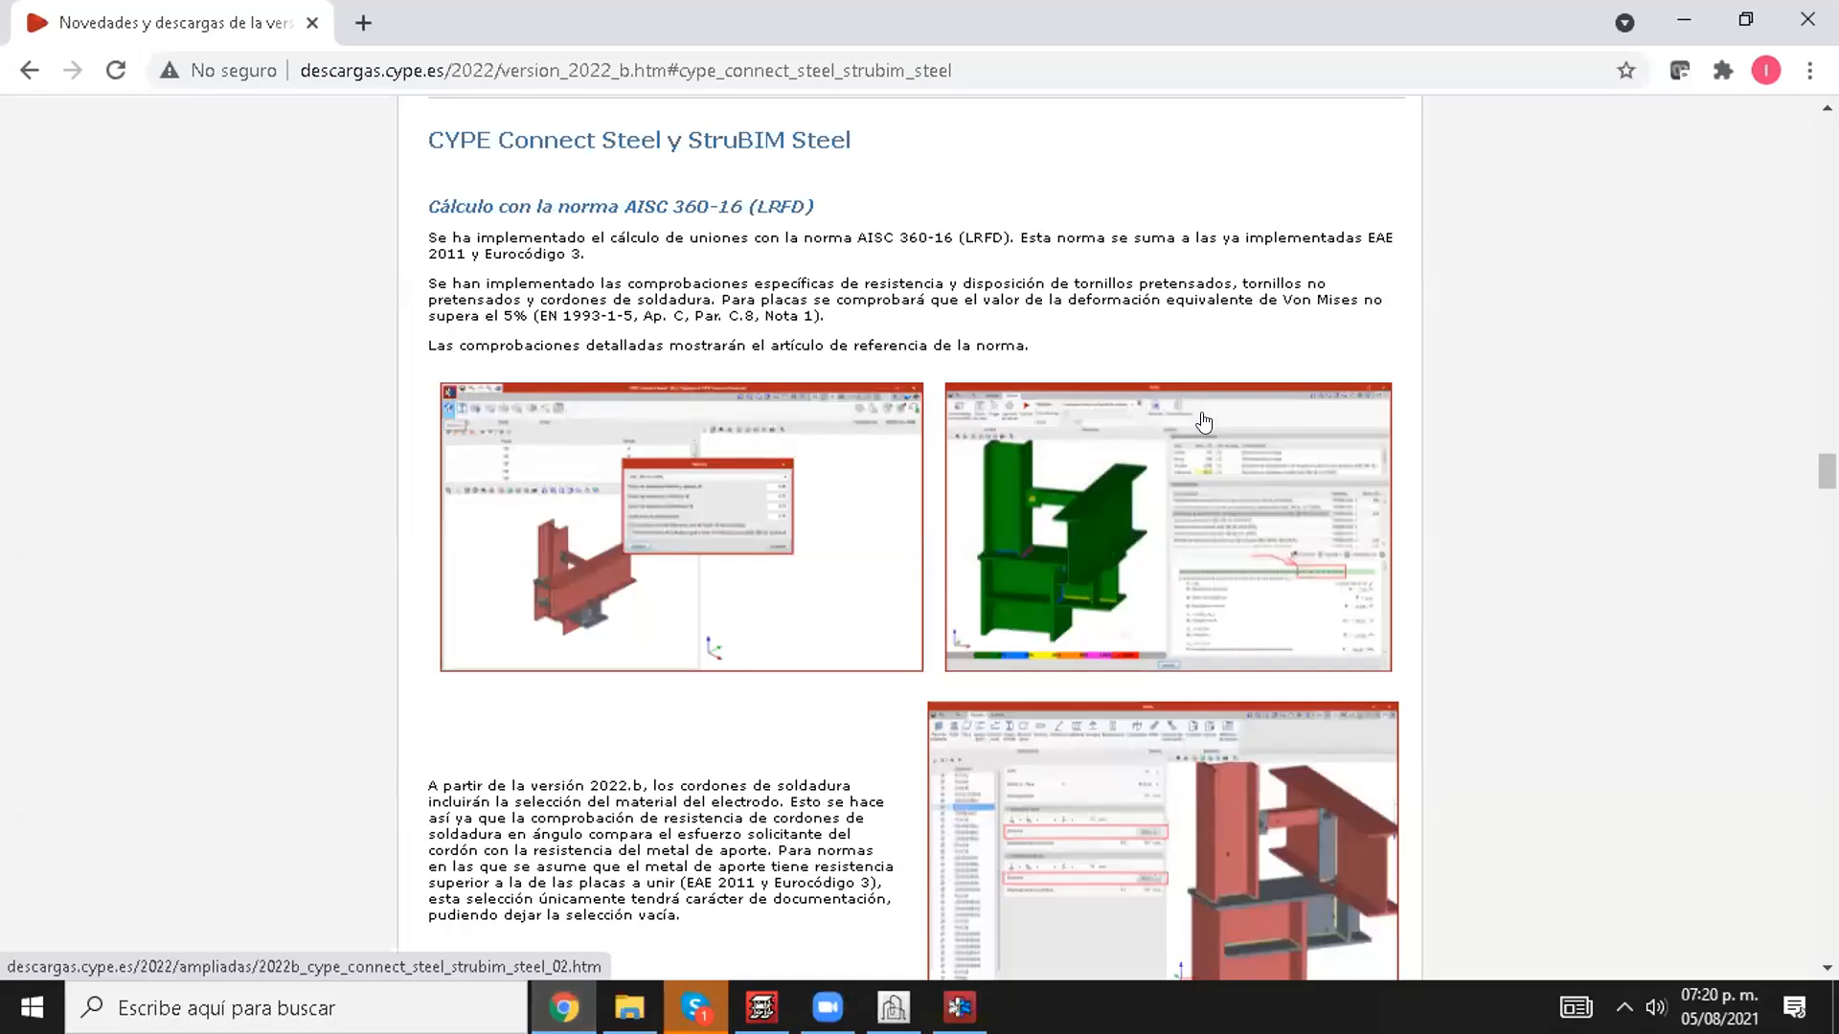
scroll(1003, 625, "up", 7)
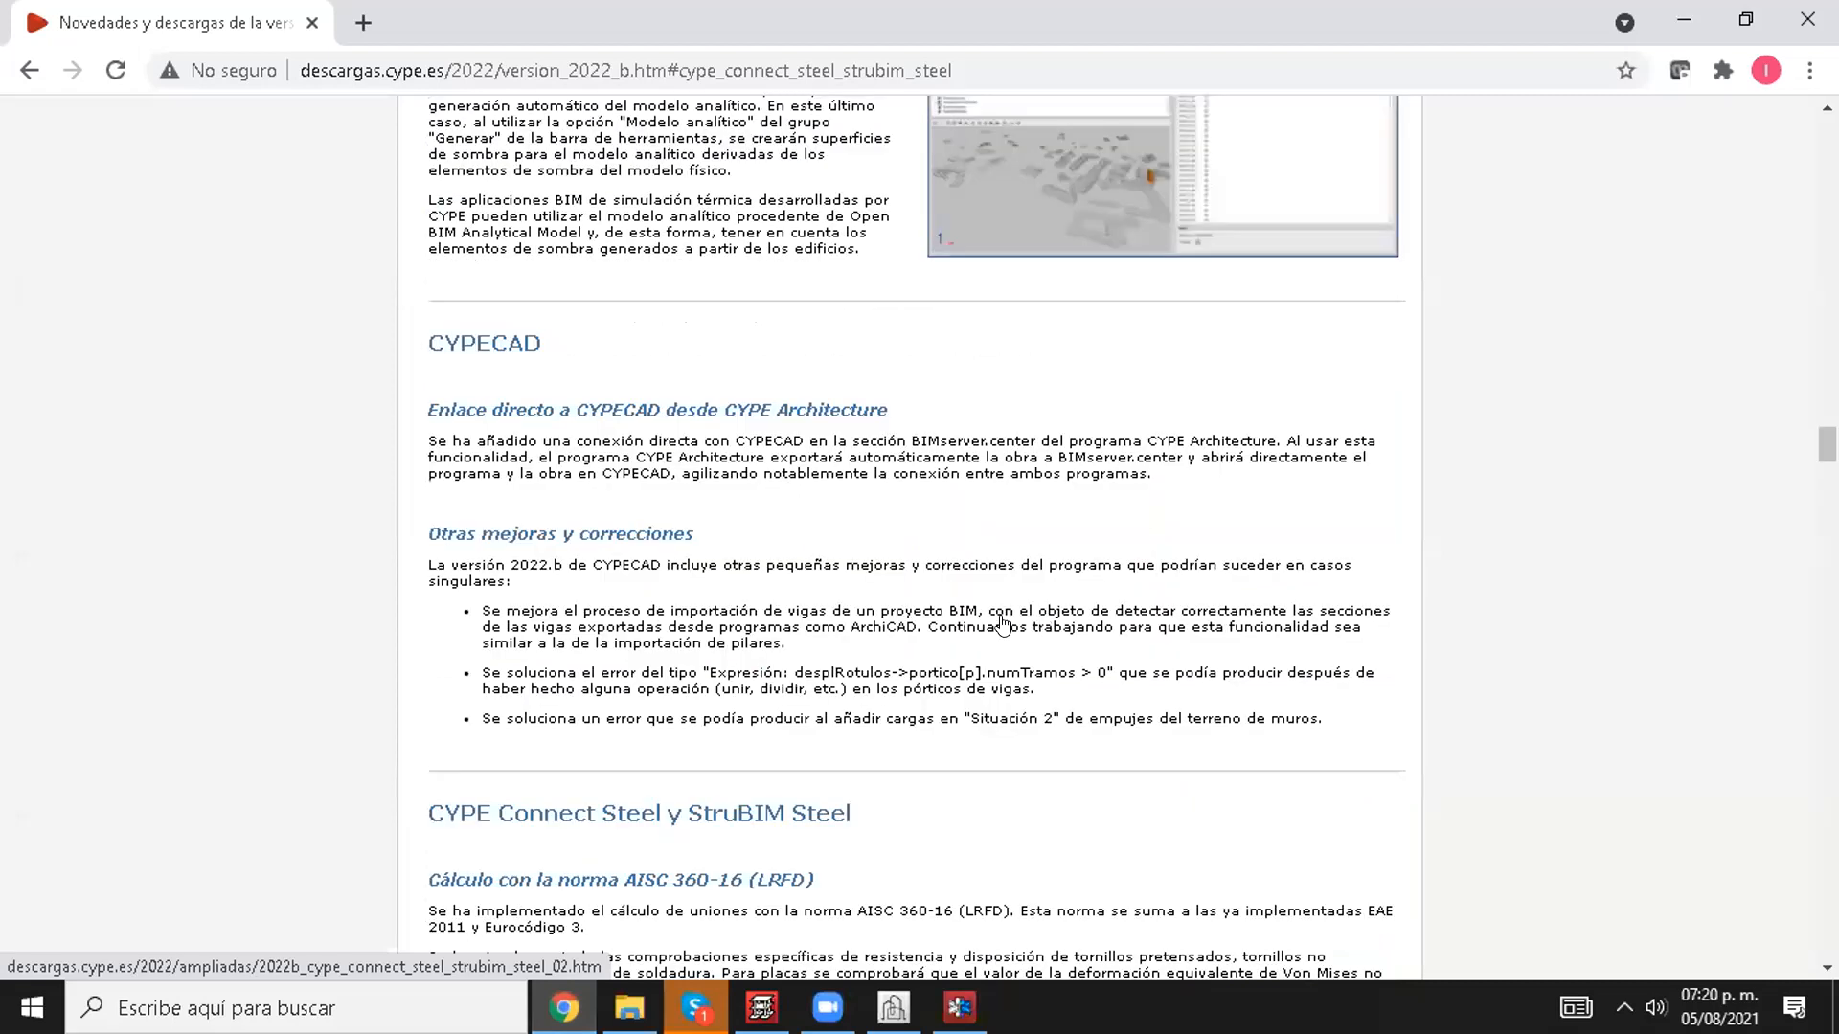
scroll(1010, 632, "up", 7)
scroll(1083, 665, "down", 8)
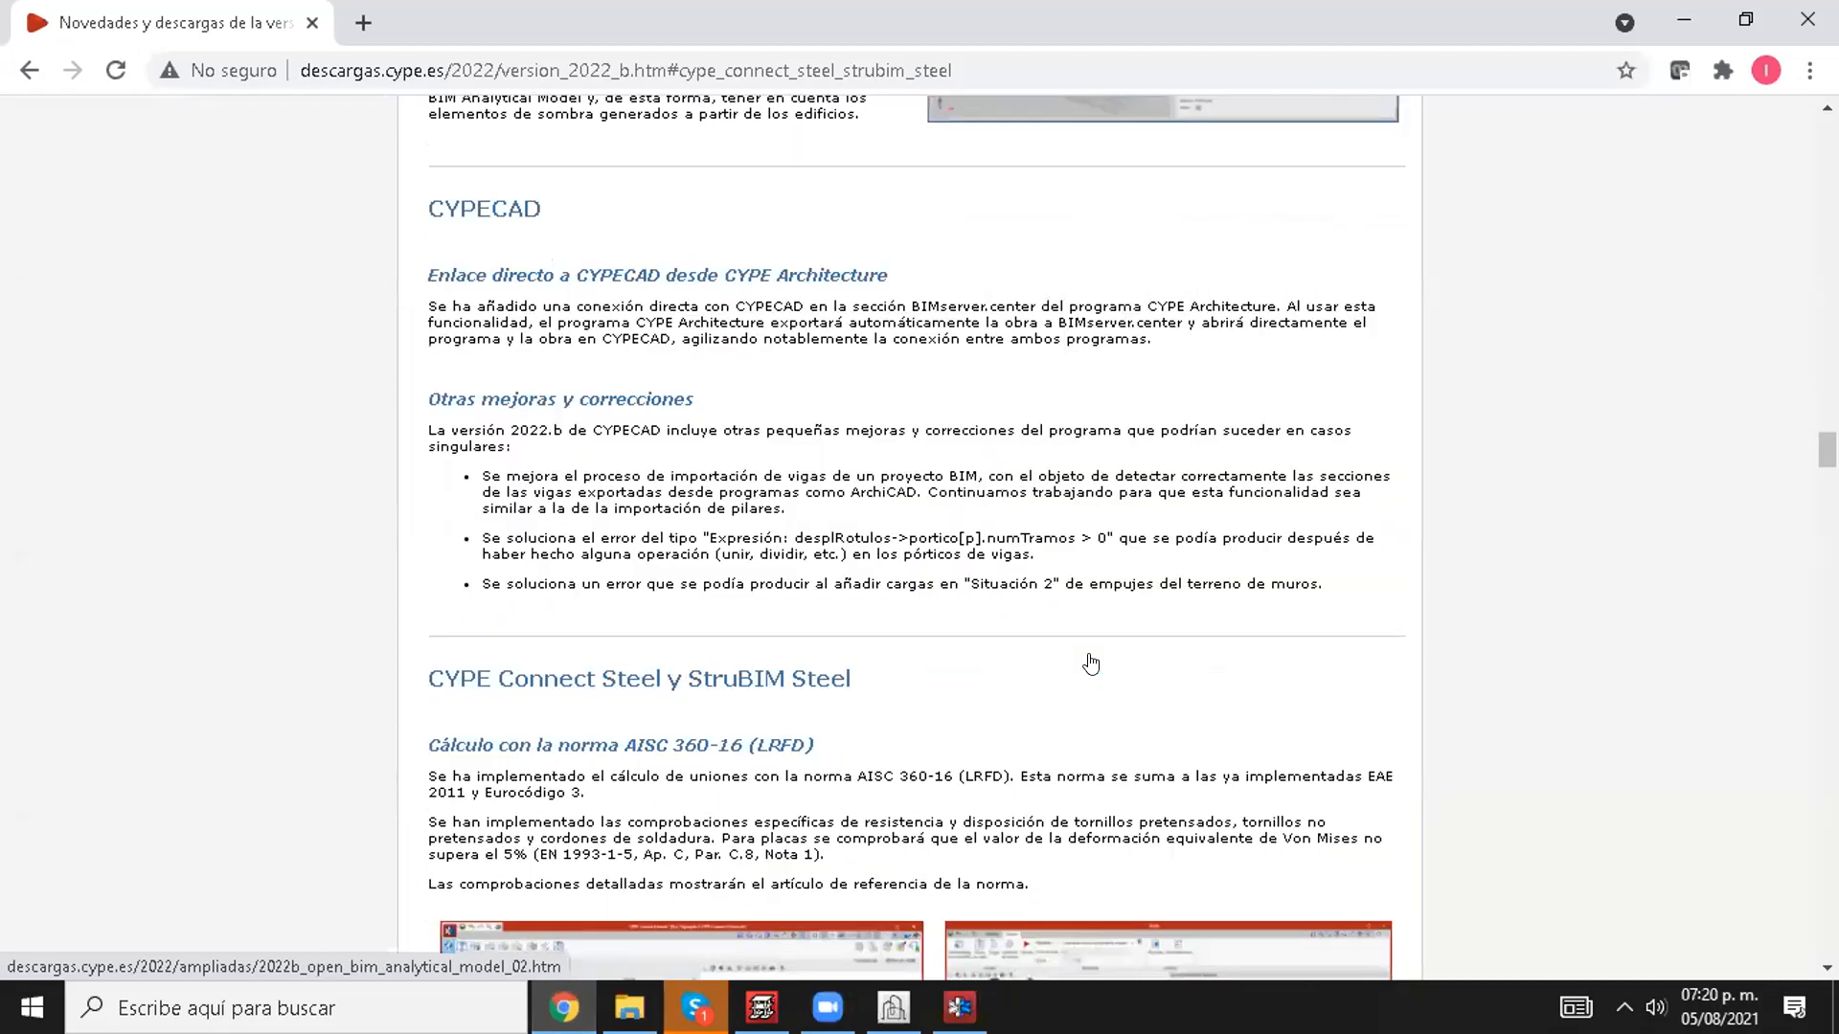
scroll(1094, 667, "down", 12)
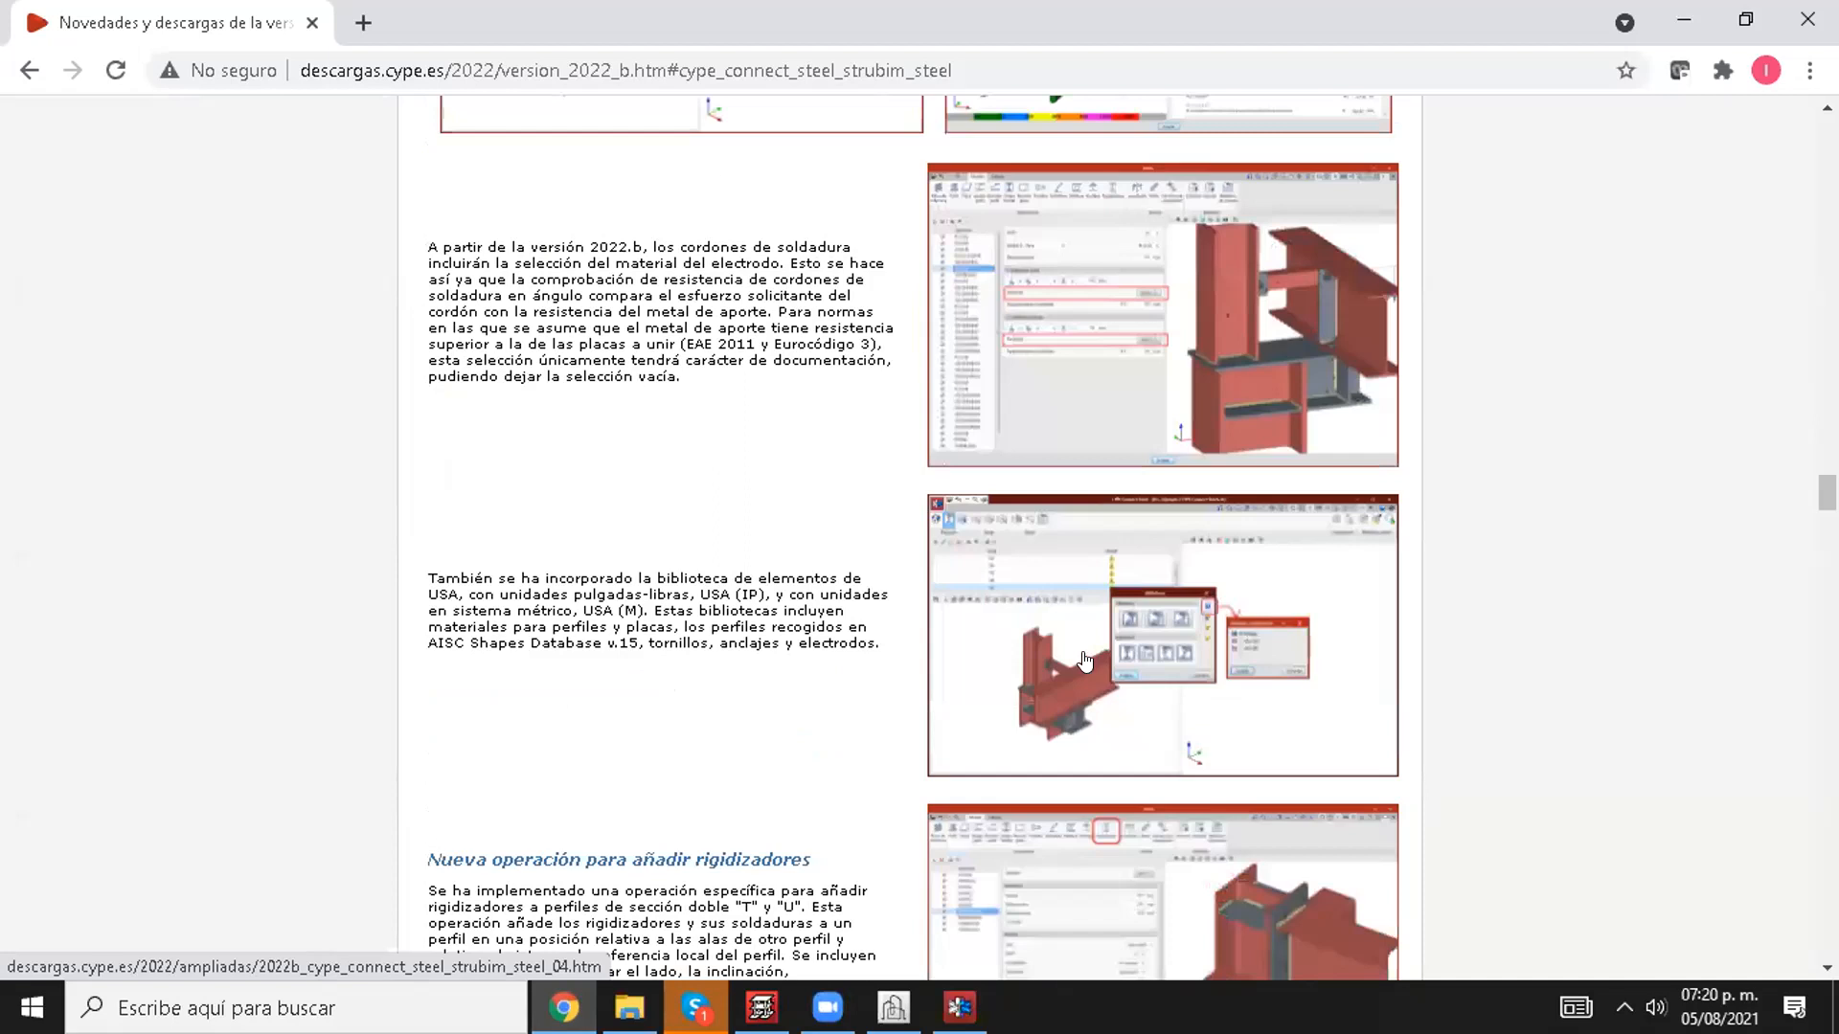
scroll(1076, 645, "down", 6)
scroll(1076, 667, "down", 20)
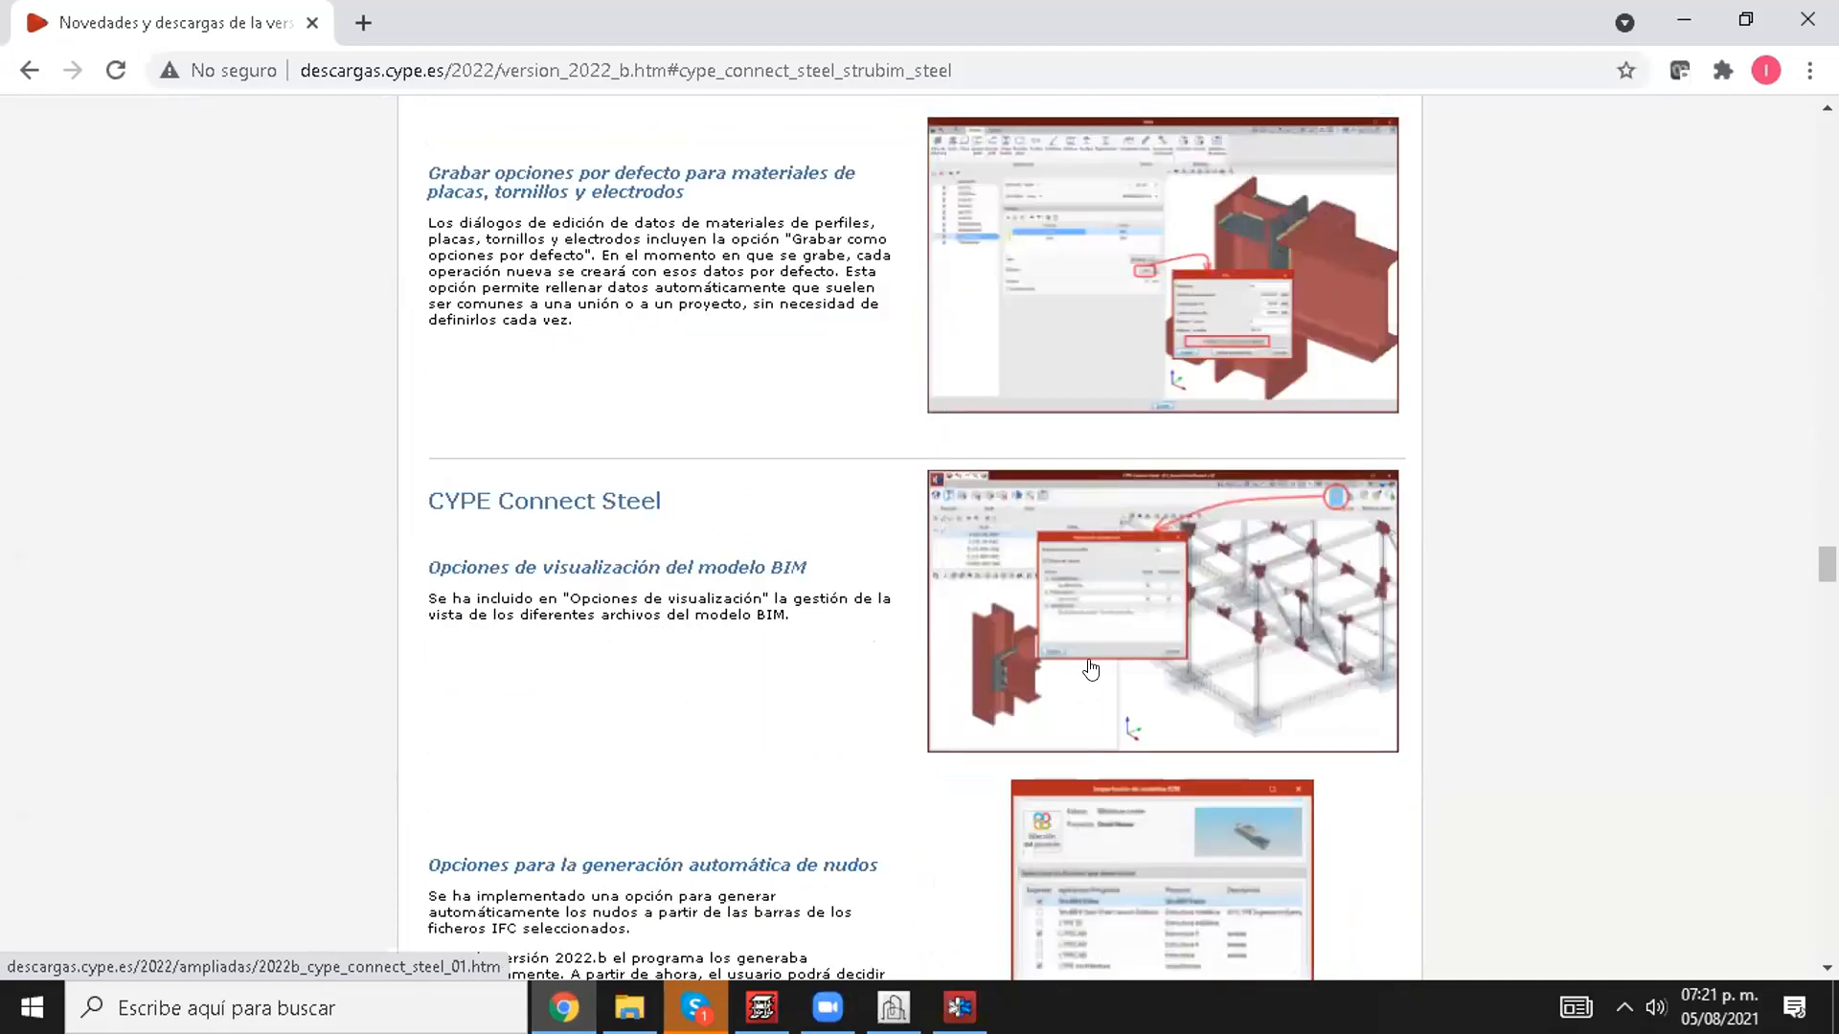
scroll(915, 661, "down", 12)
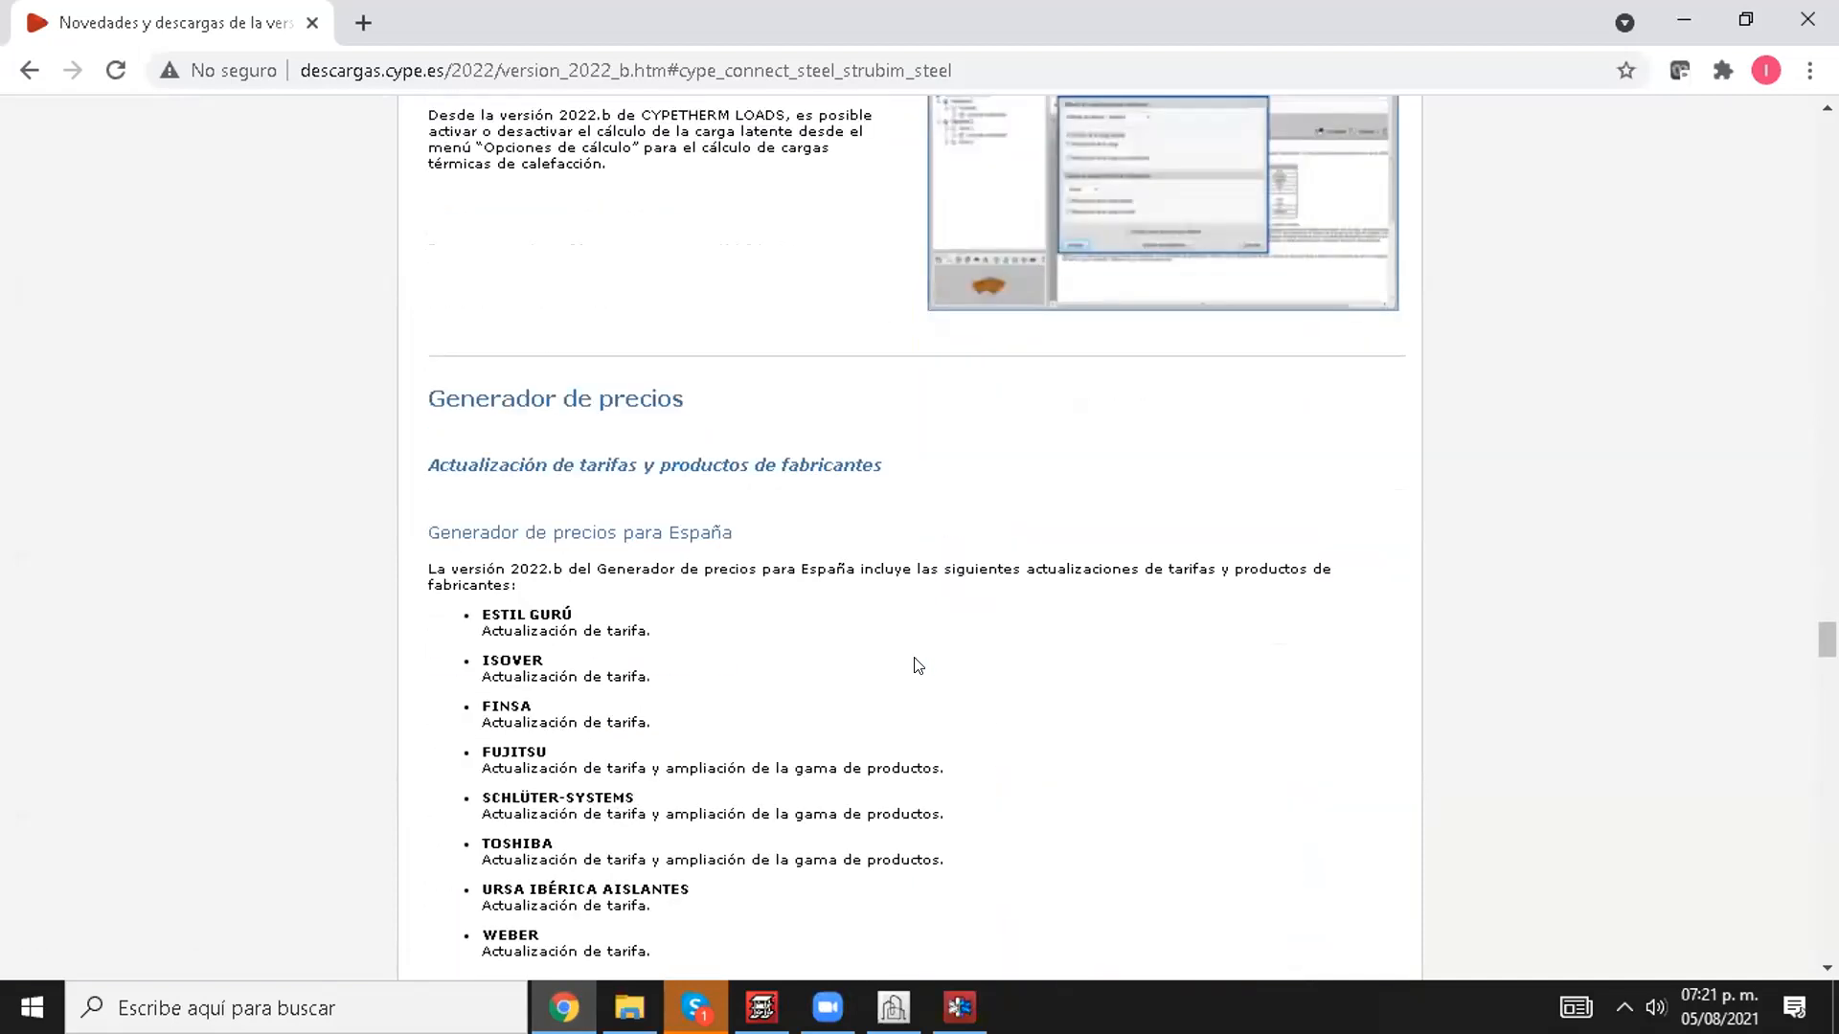
scroll(910, 657, "up", 1)
scroll(958, 670, "down", 7)
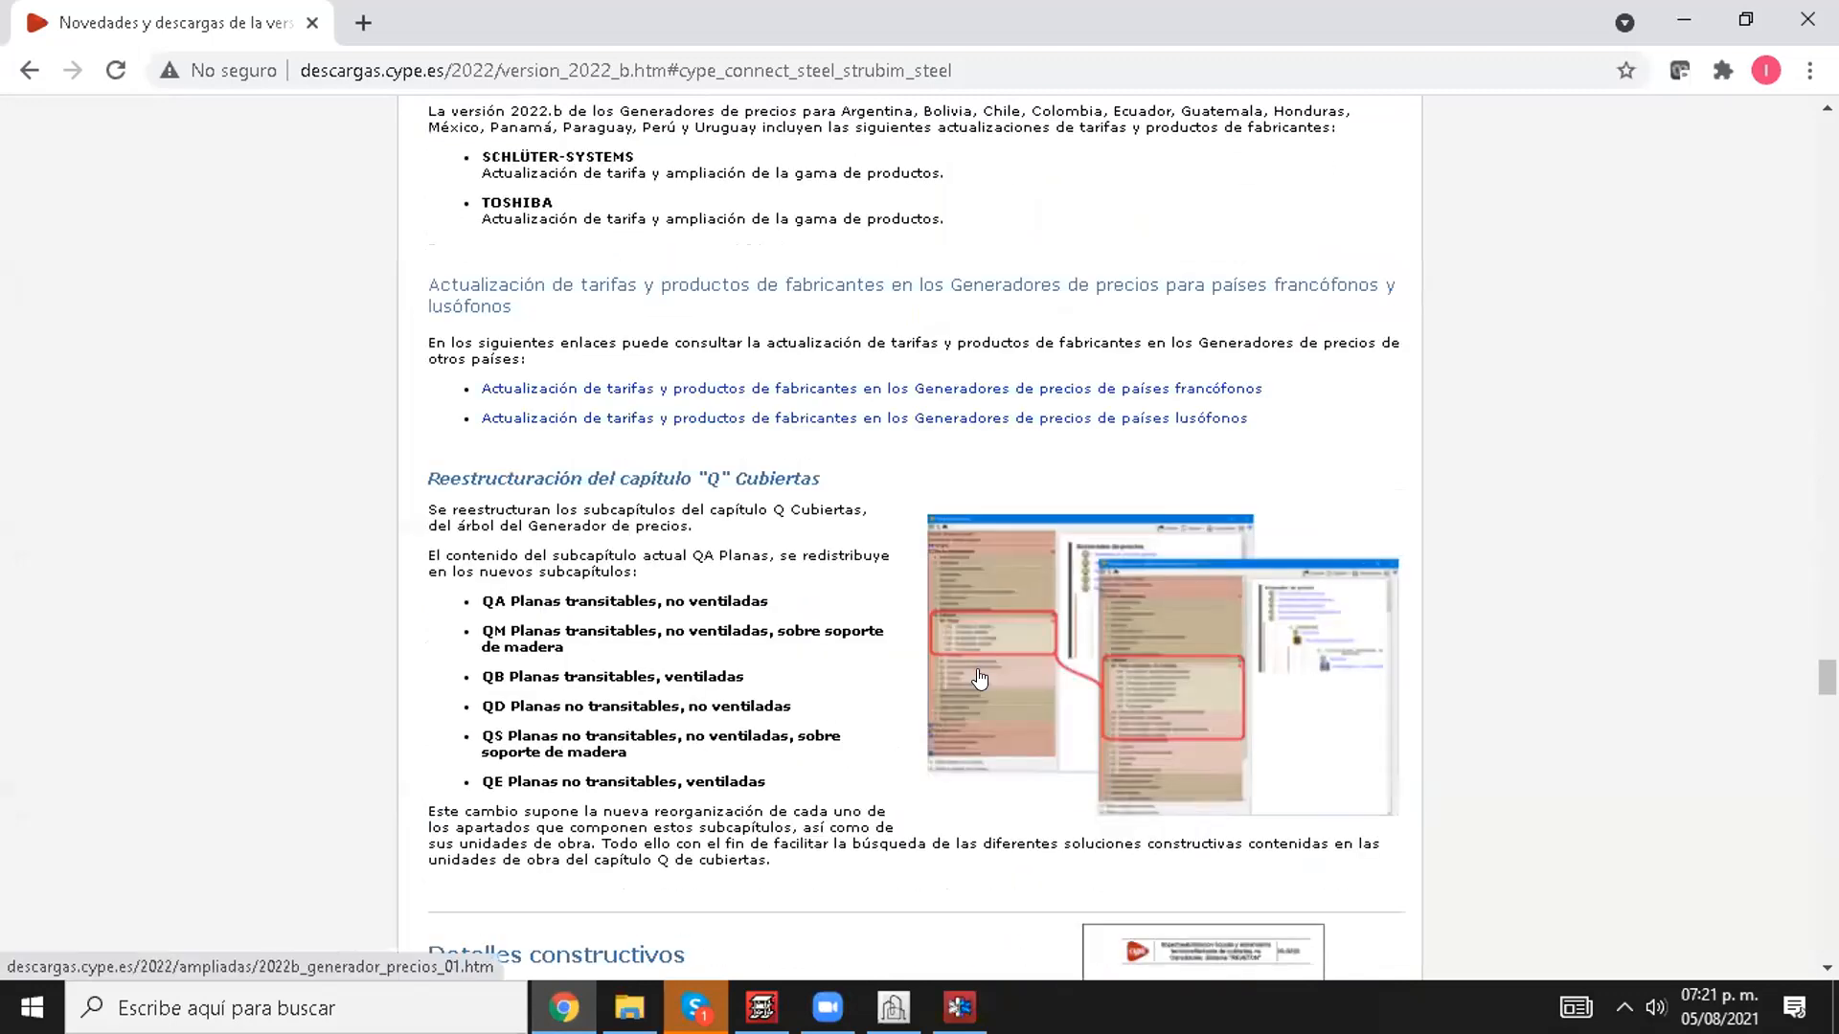
Step: Look back through the 2022.b novelties and their index, up to the head of the page
scroll(979, 678, "up", 20)
scroll(849, 733, "up", 20)
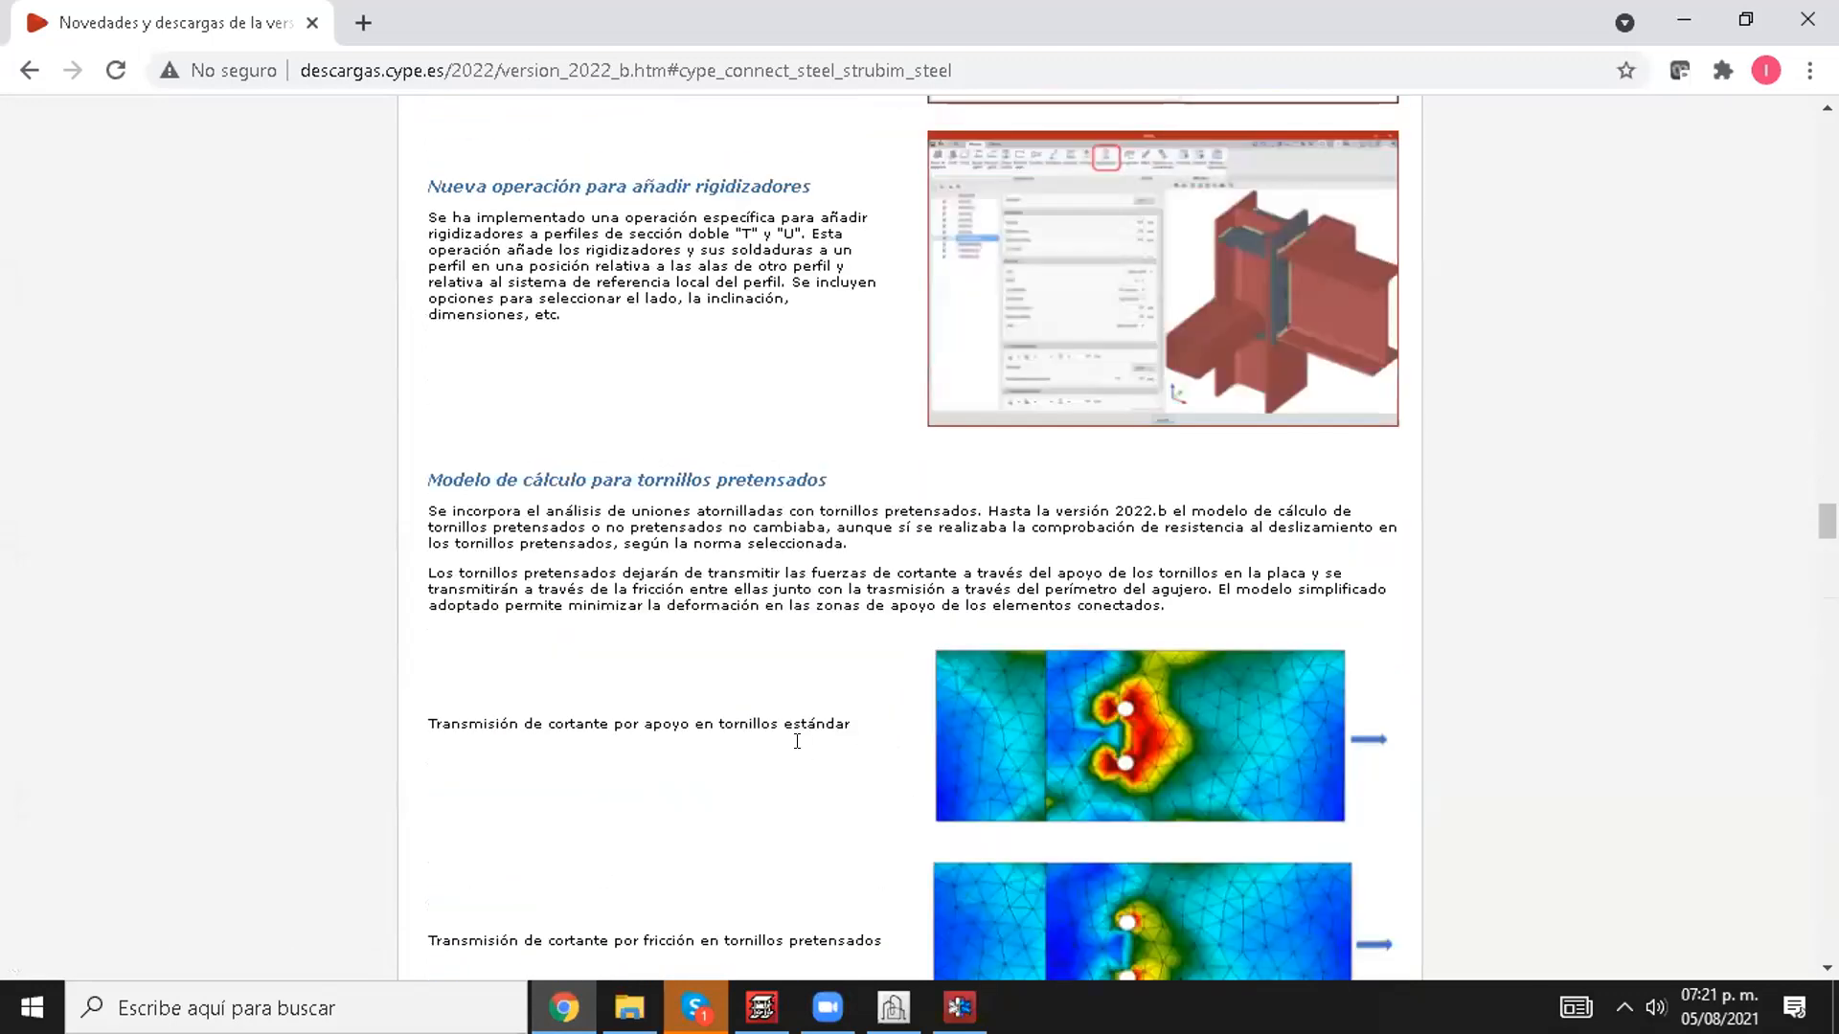
scroll(751, 741, "up", 20)
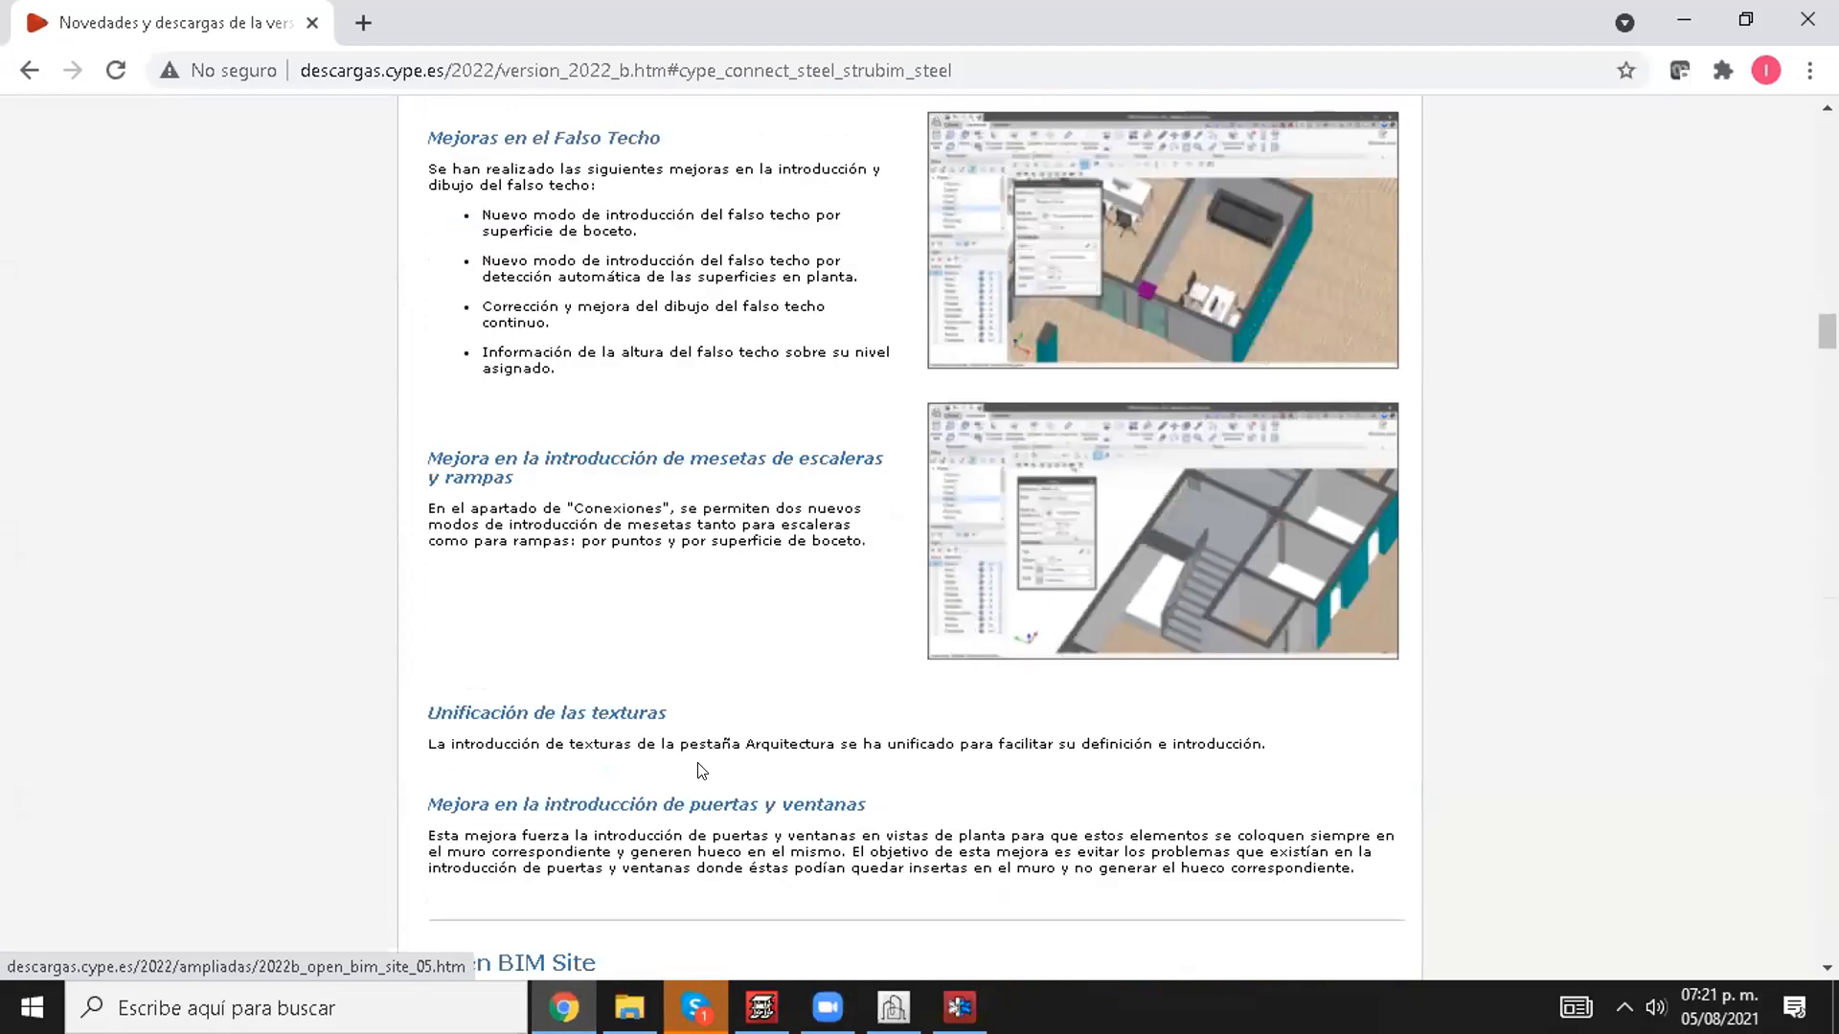
scroll(606, 696, "up", 20)
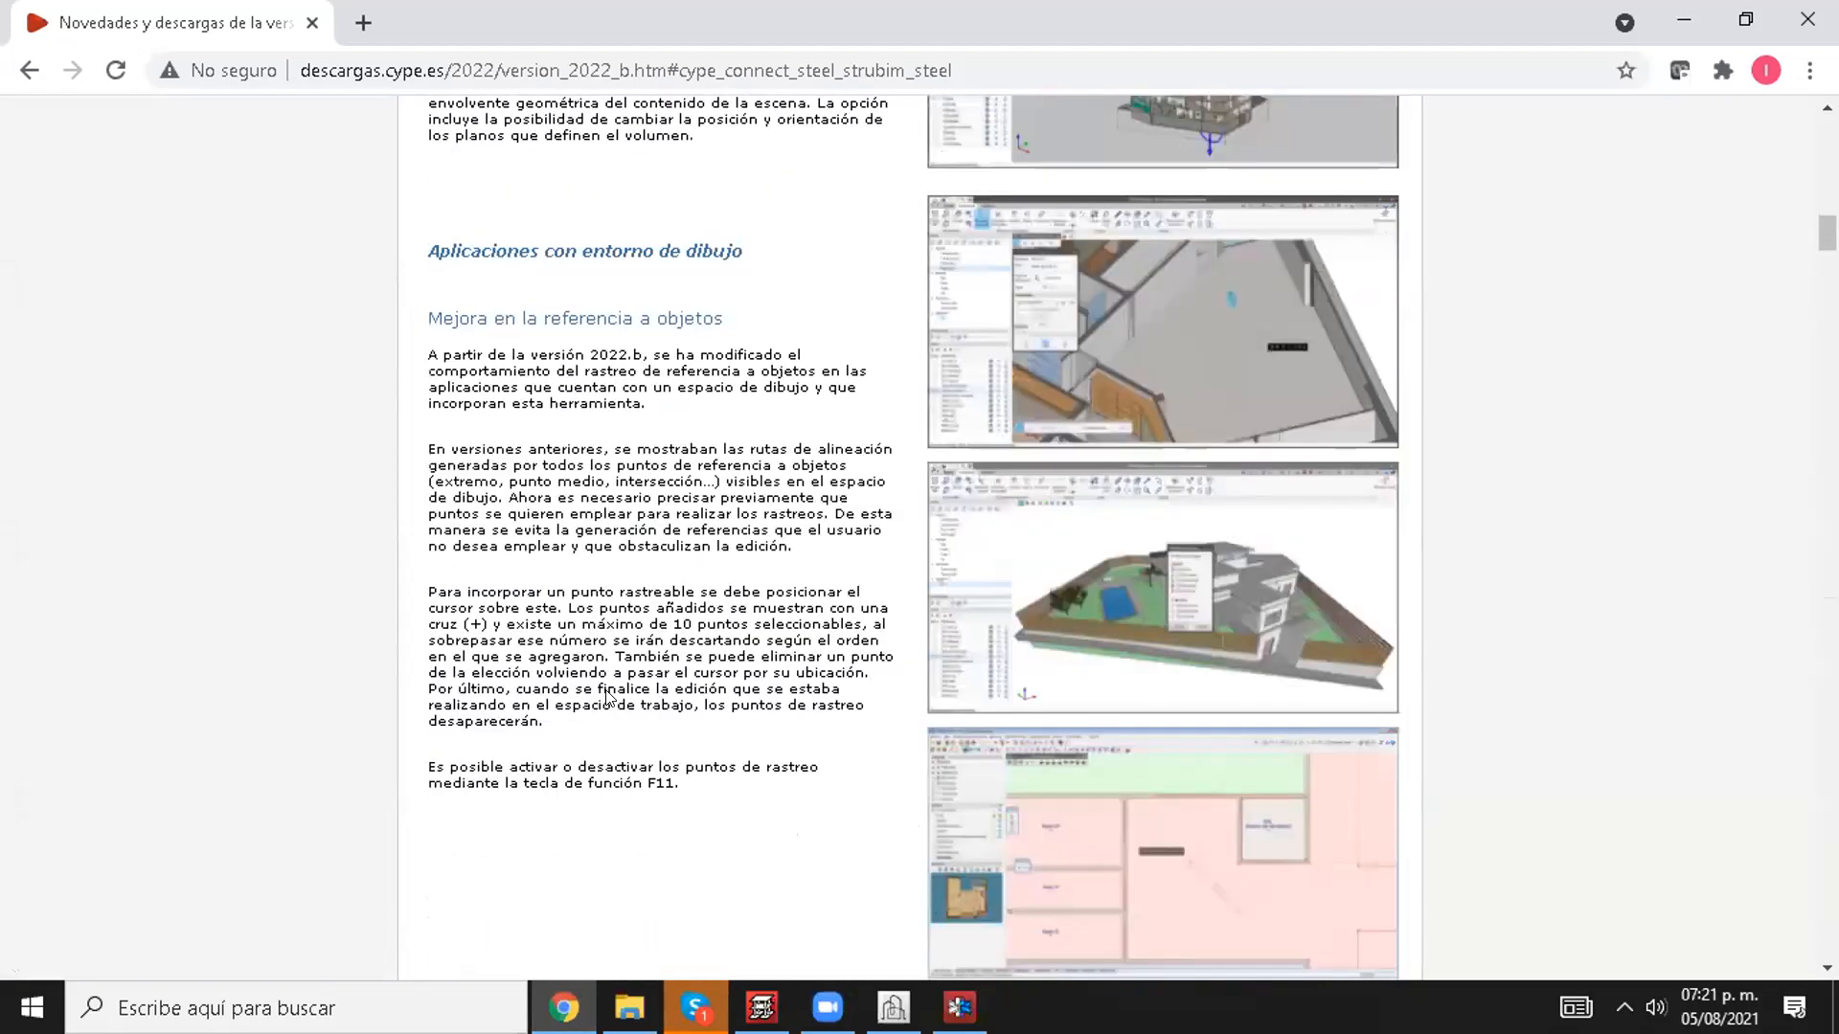
scroll(791, 637, "down", 2)
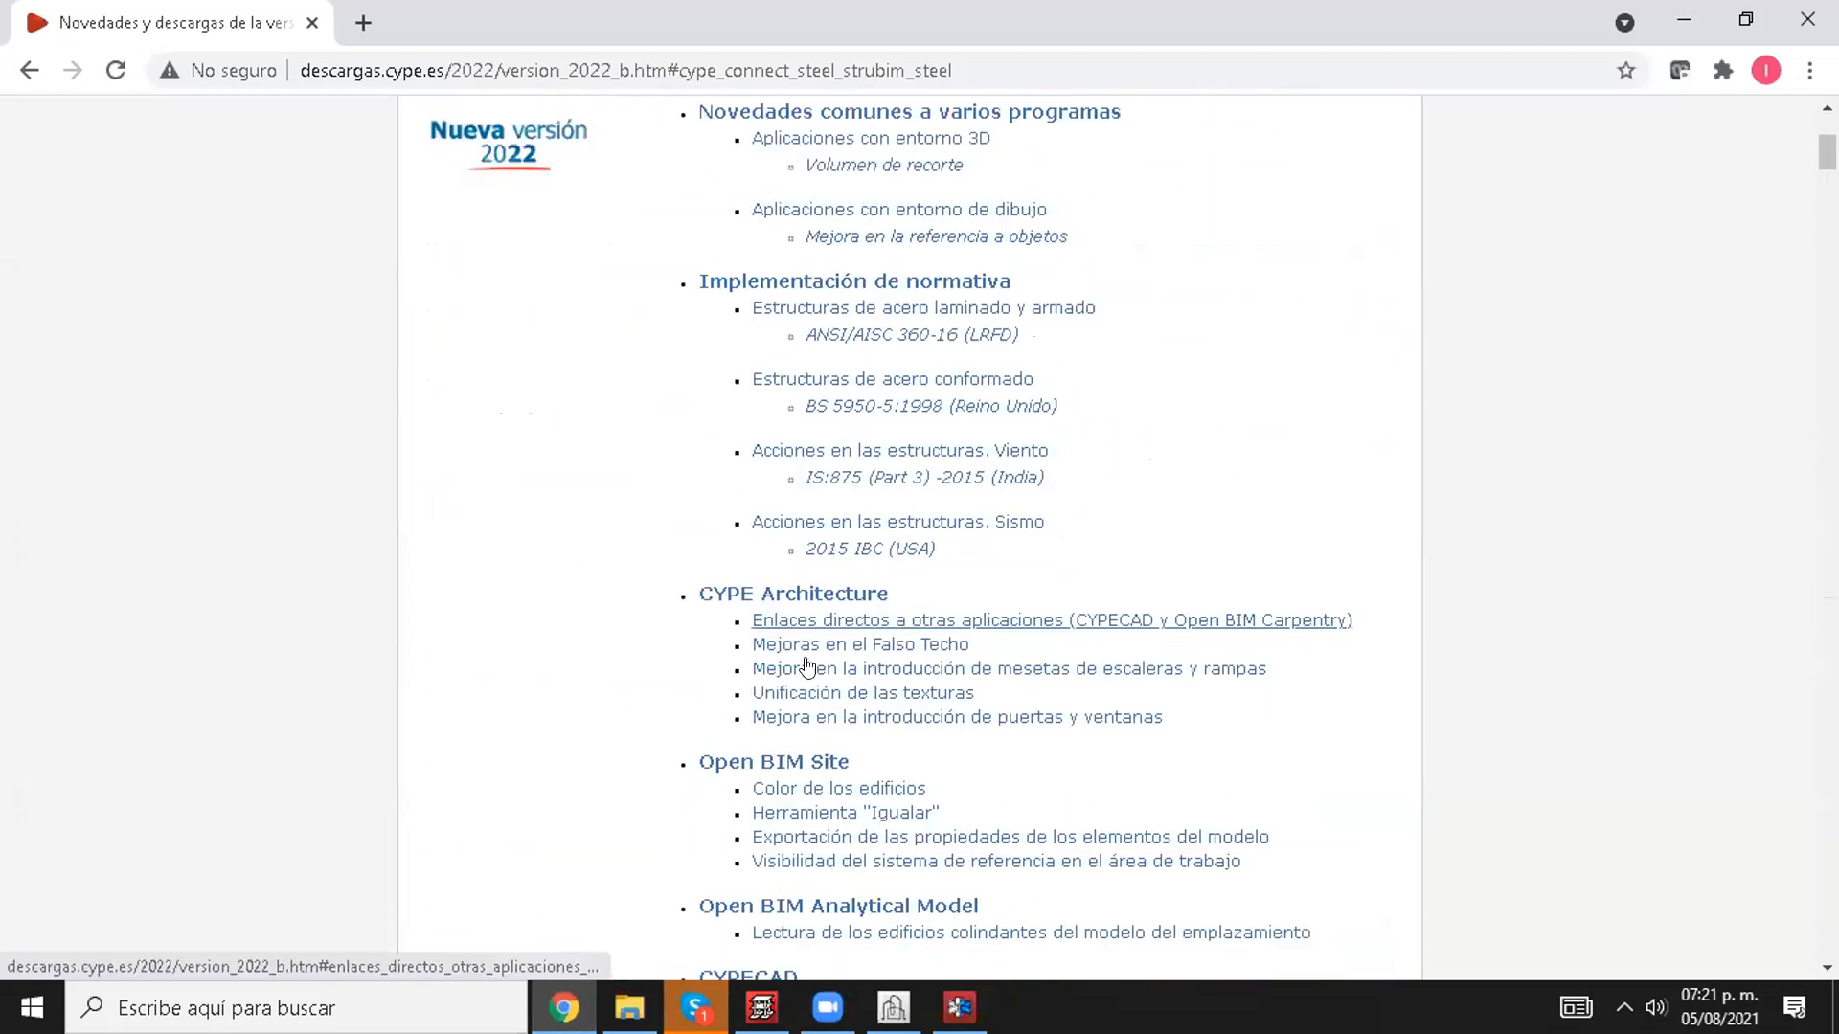
scroll(807, 677, "down", 5)
scroll(807, 677, "down", 5)
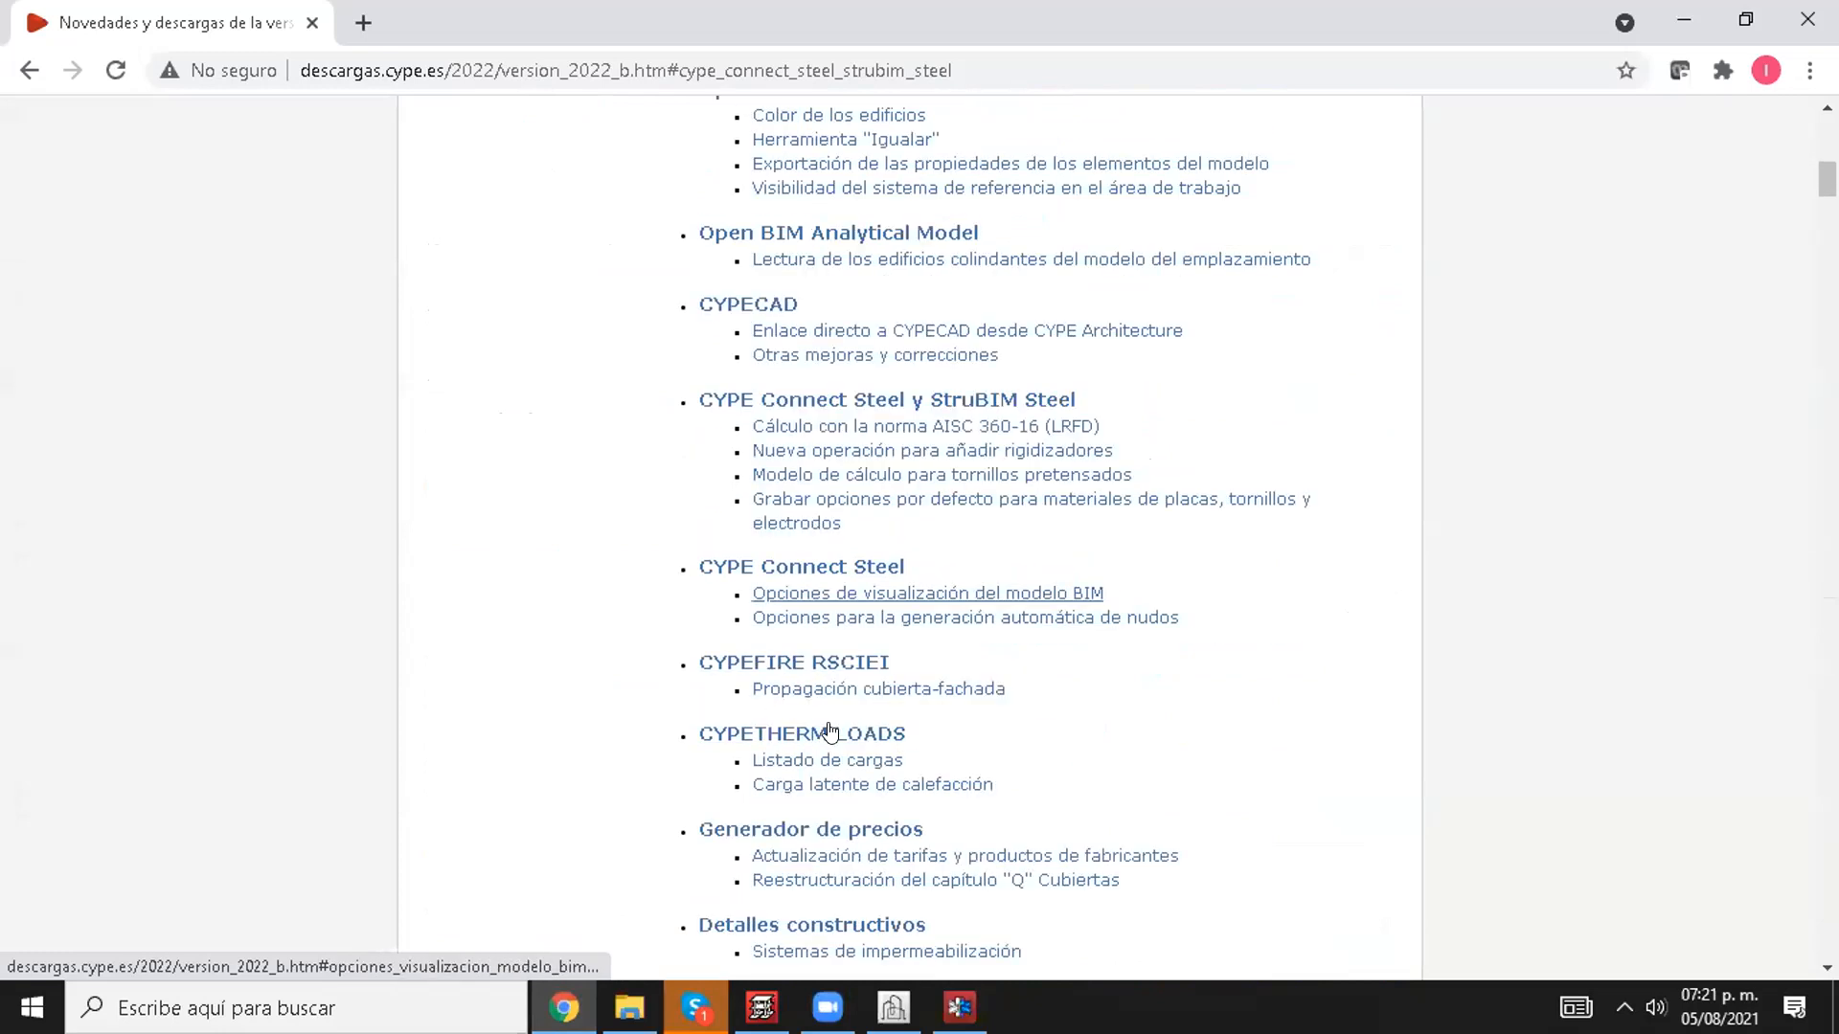
scroll(891, 663, "up", 7)
scroll(891, 662, "up", 8)
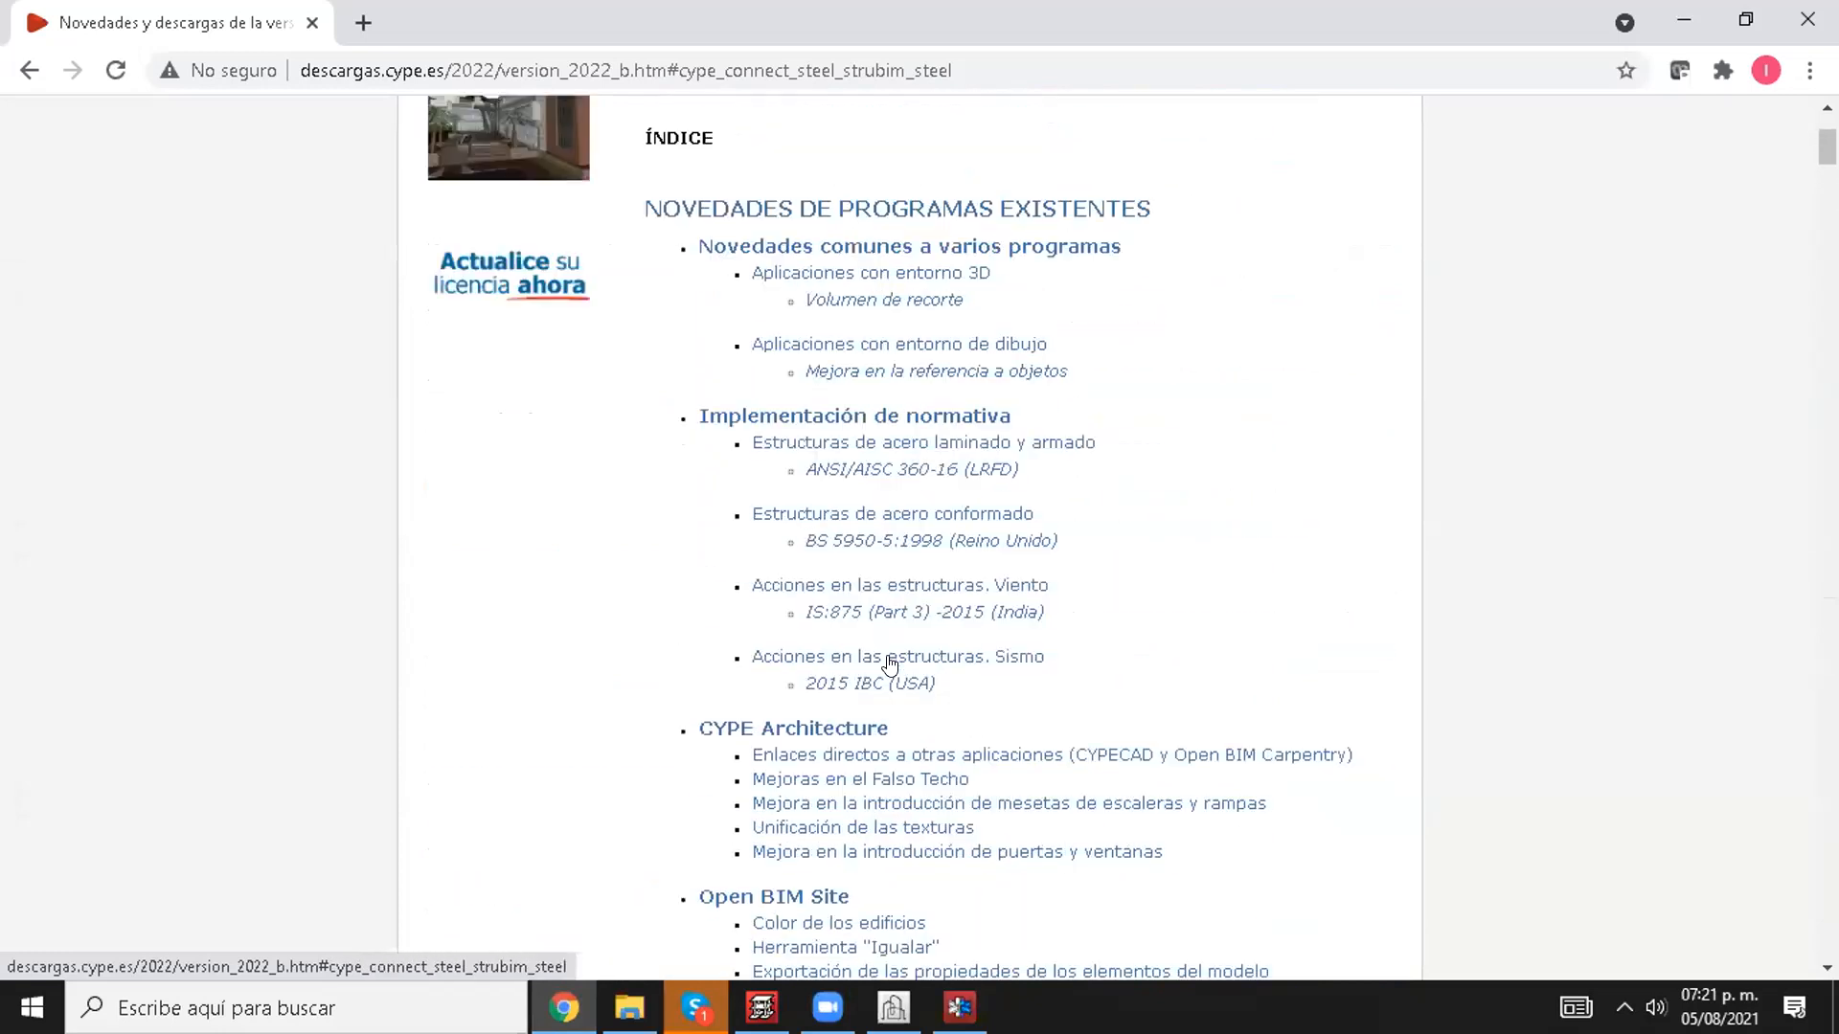
scroll(991, 569, "down", 3)
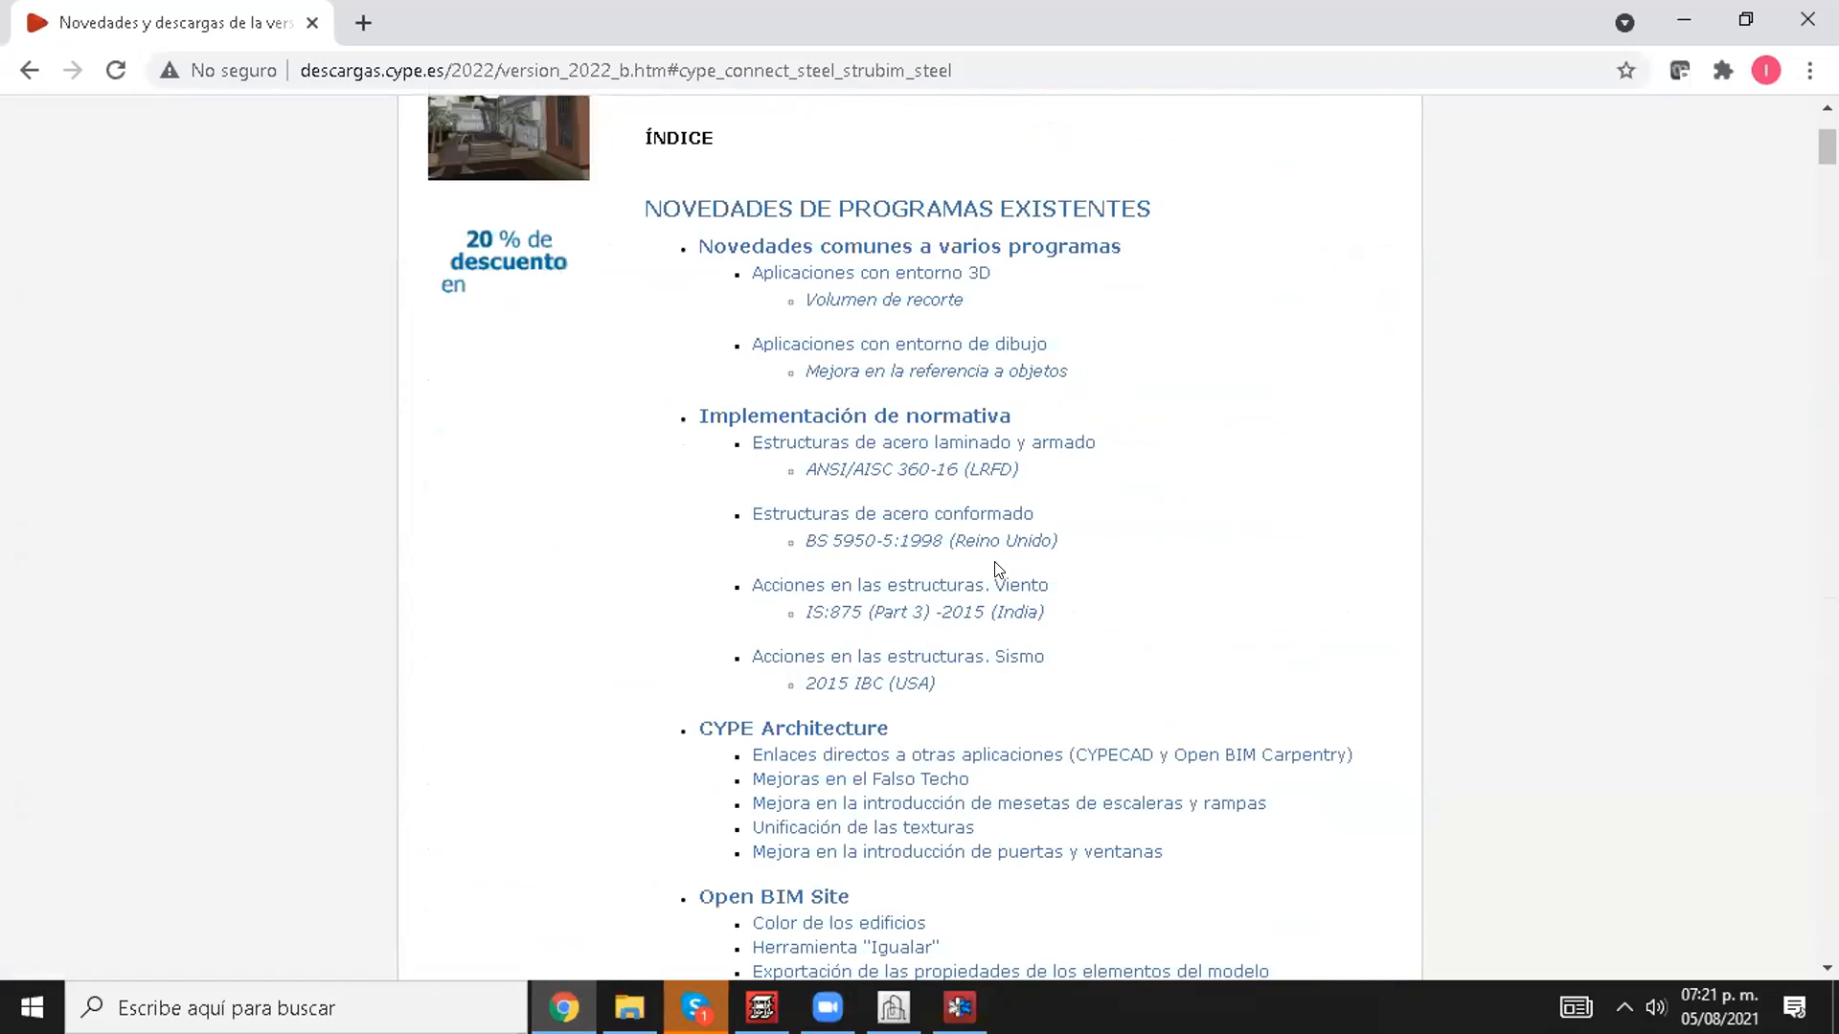
scroll(718, 423, "up", 3)
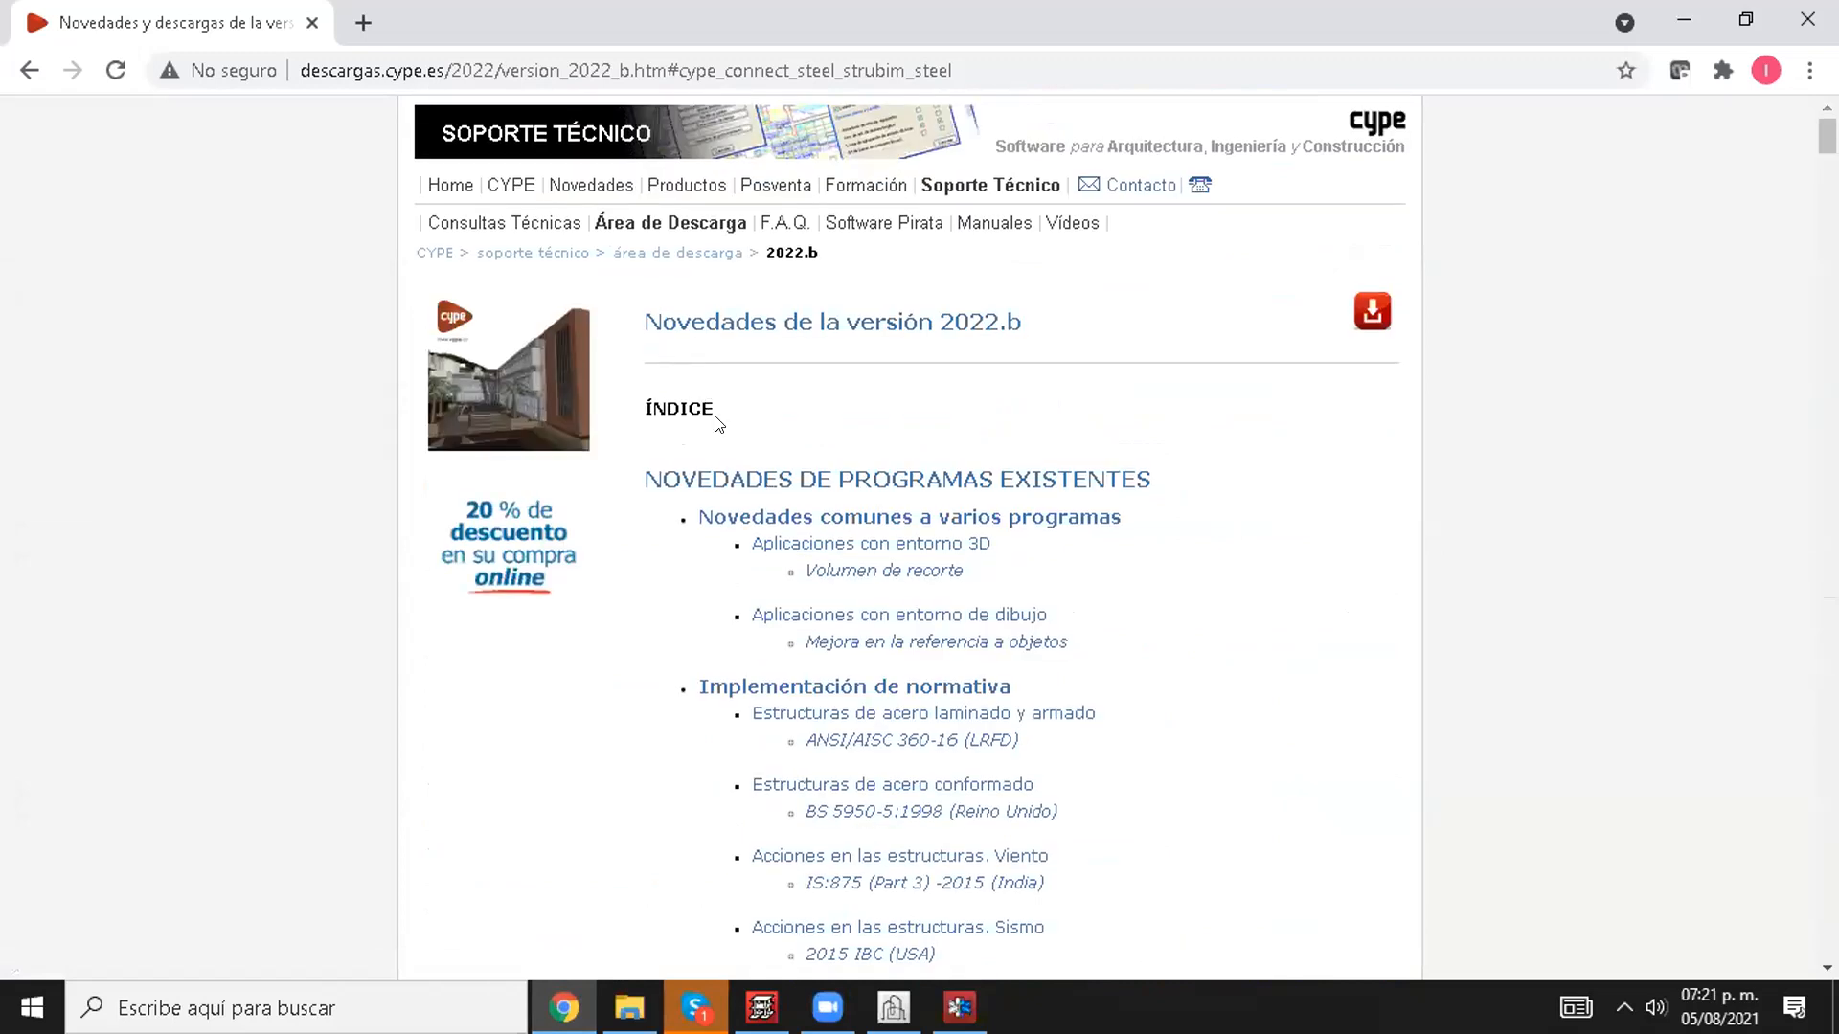
Step: Open the download area, look through its 2021 downloads, version novelties and technical files, and return to the 2022.b novelties
left_click(703, 254)
scroll(723, 616, "down", 7)
scroll(722, 616, "down", 11)
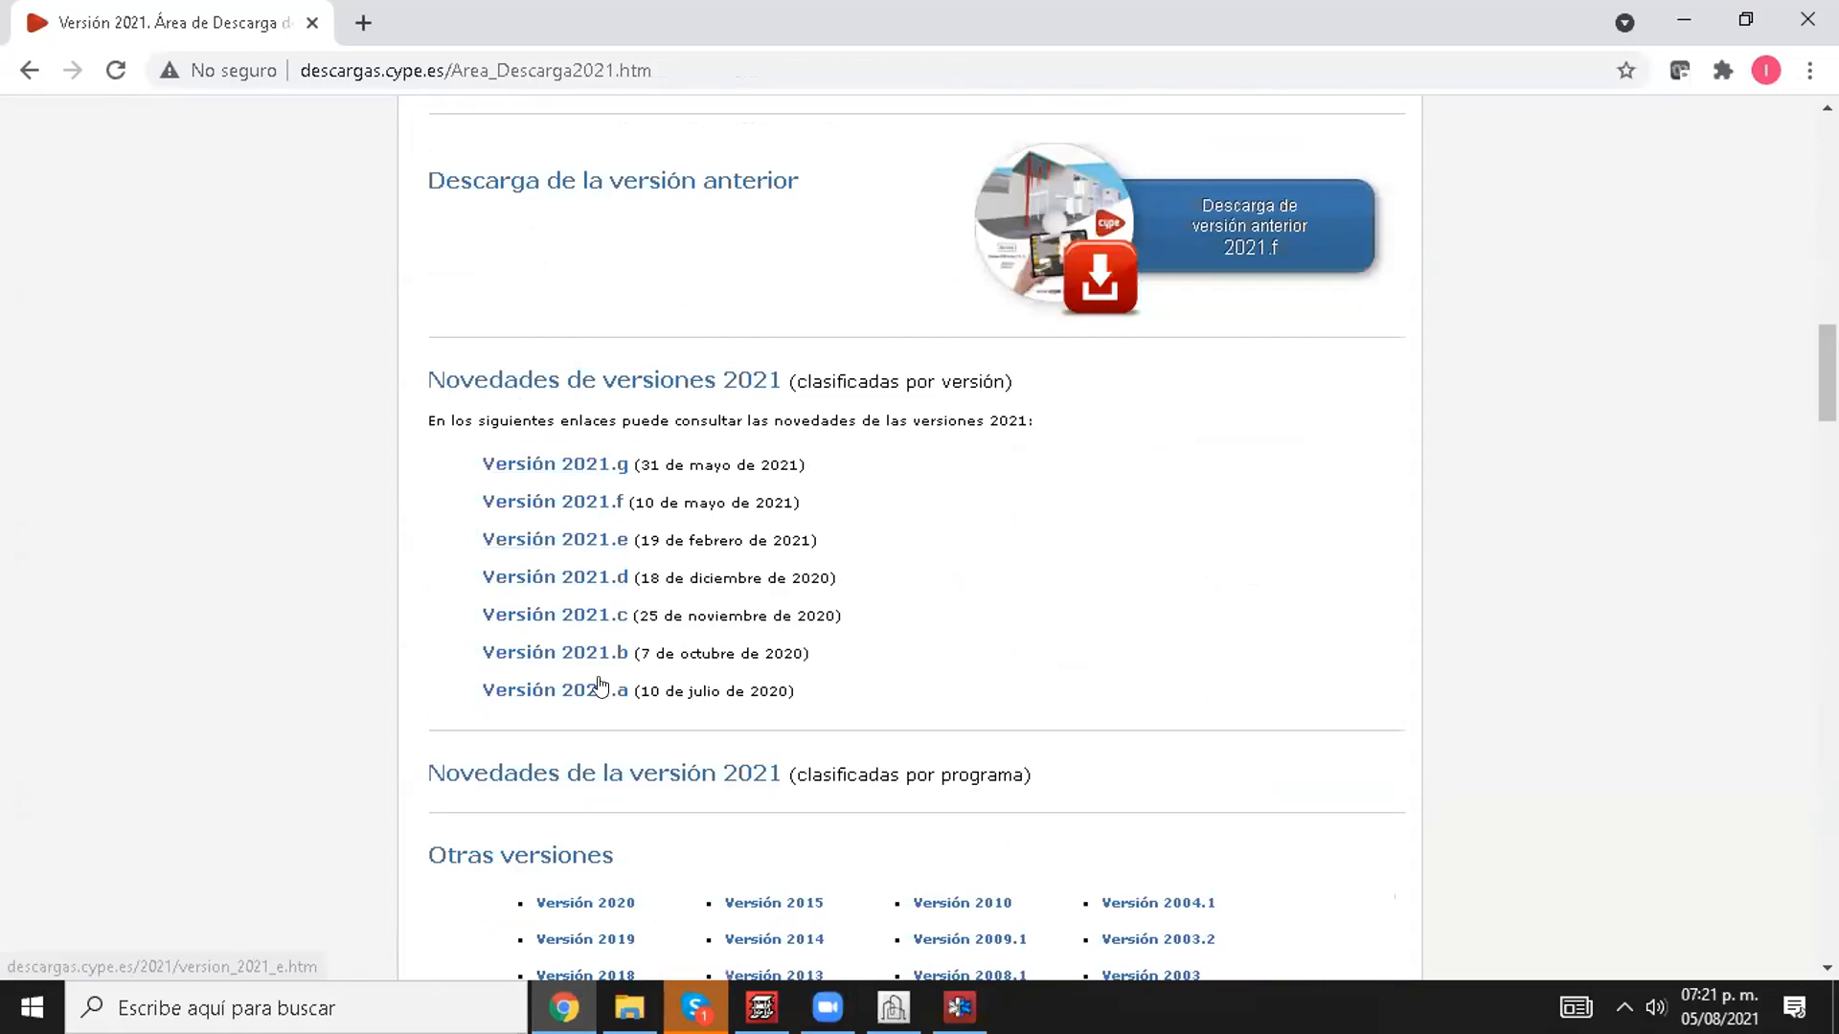
scroll(600, 686, "down", 3)
scroll(607, 636, "up", 10)
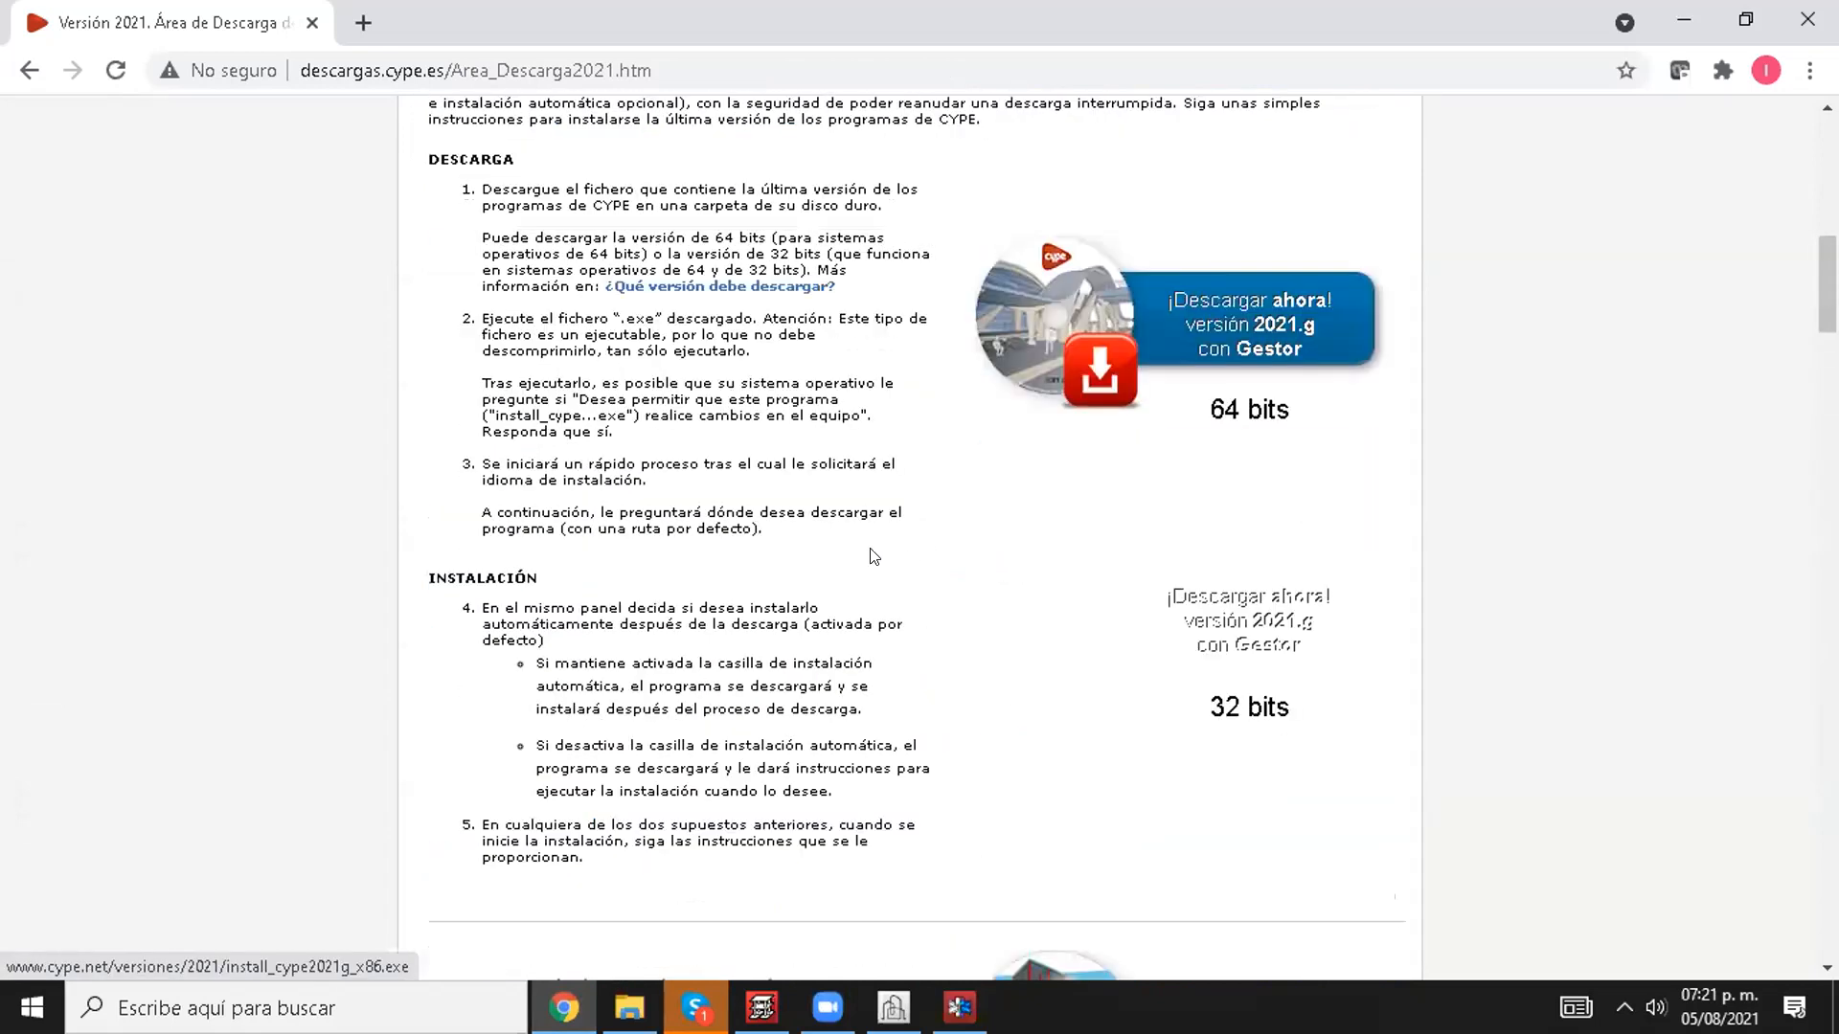
scroll(718, 637, "down", 10)
scroll(703, 613, "up", 7)
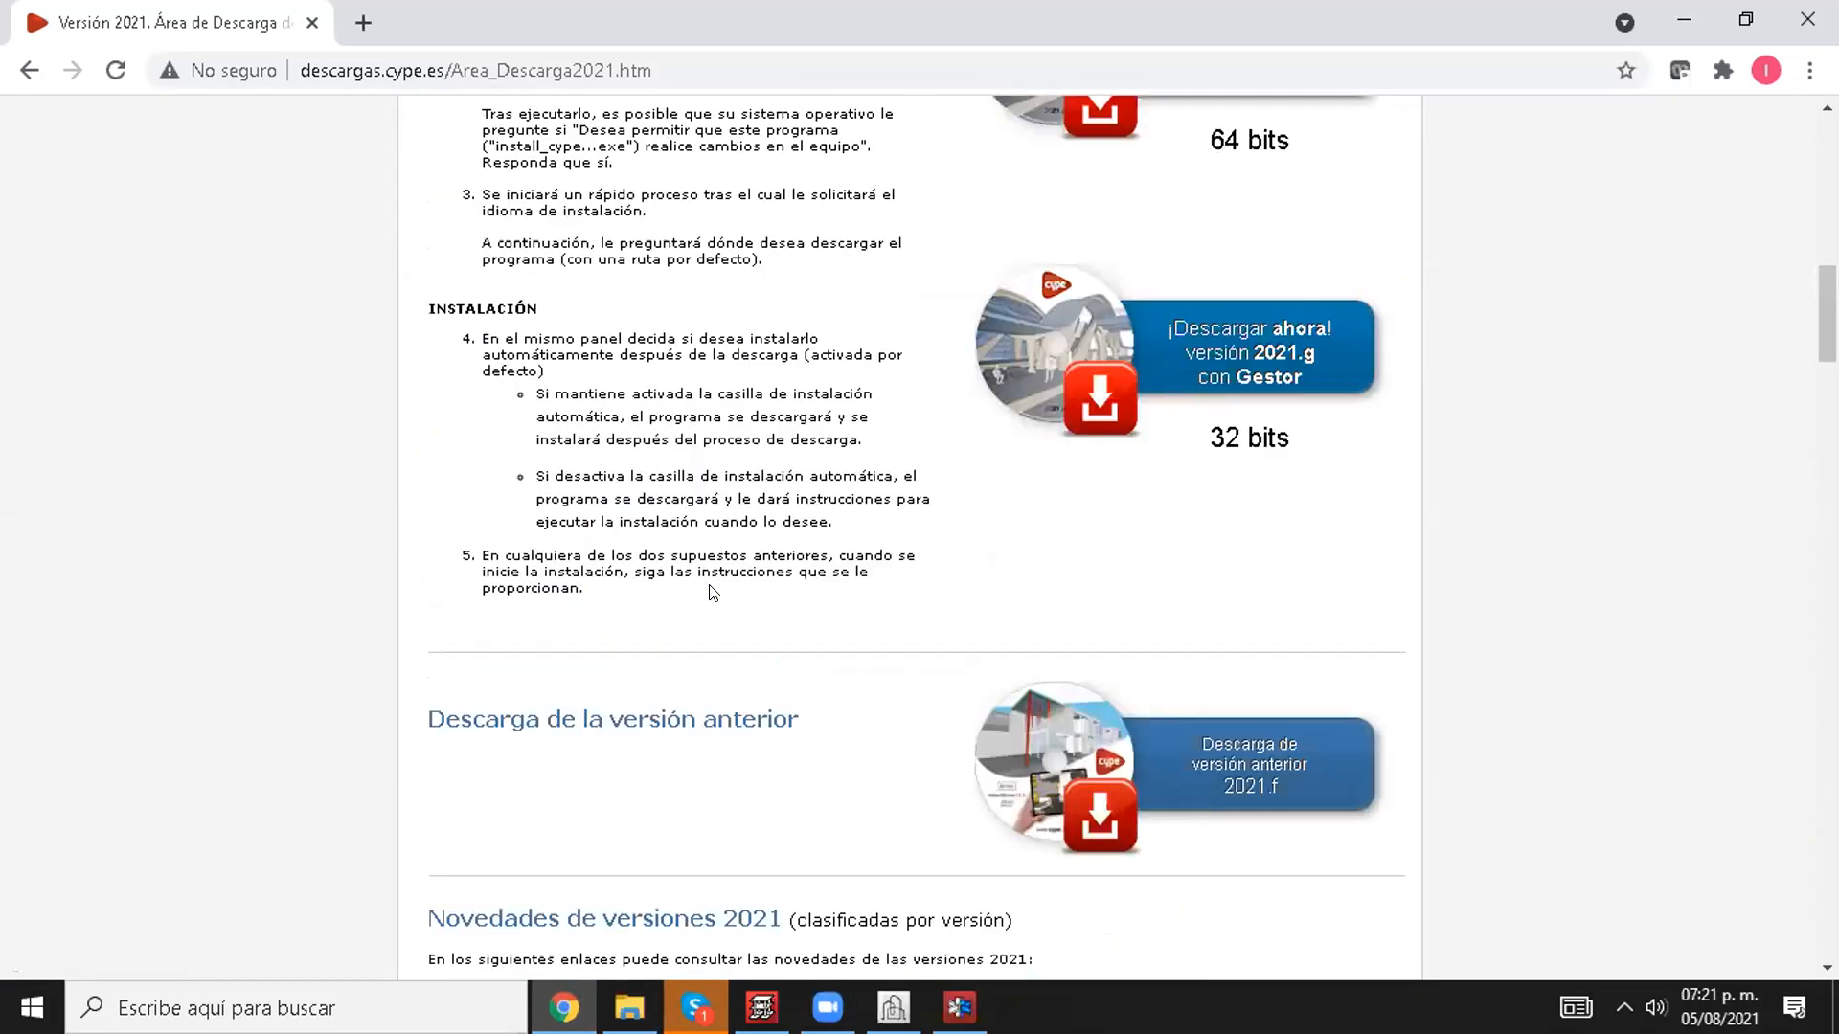
scroll(712, 591, "up", 13)
scroll(718, 592, "down", 4)
scroll(903, 572, "up", 4)
scroll(903, 573, "down", 18)
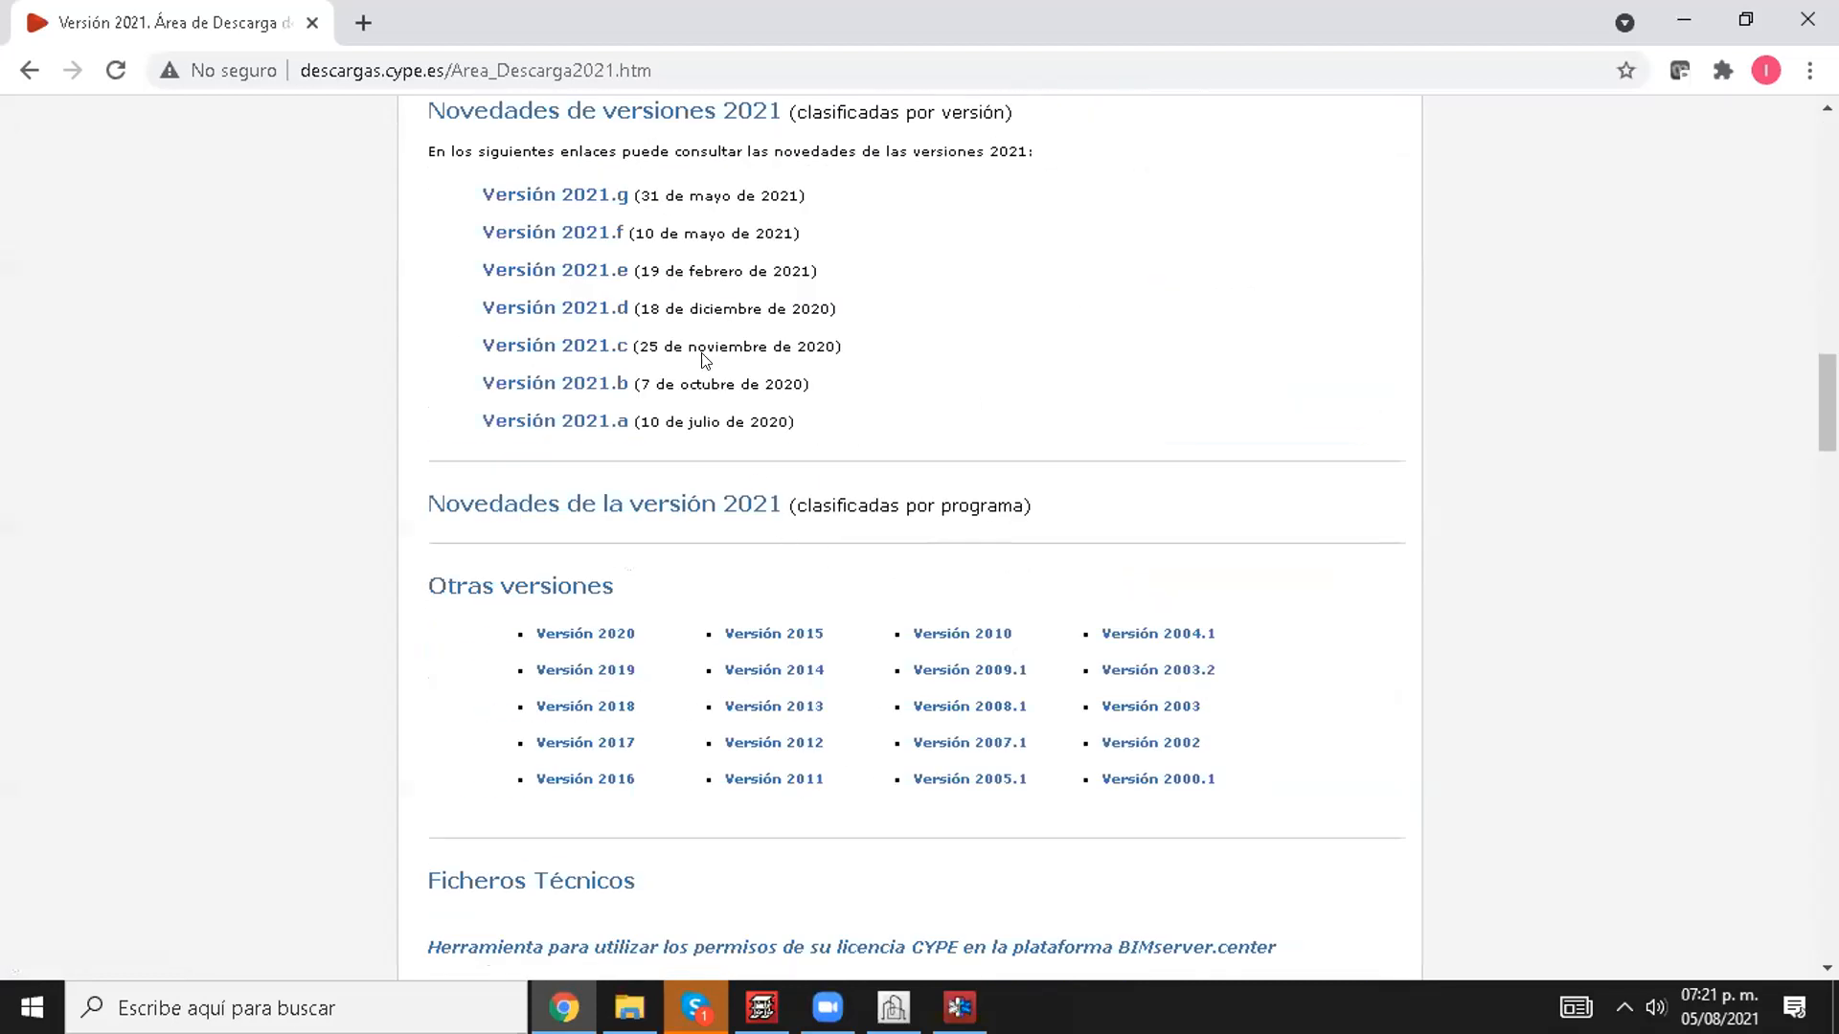
scroll(613, 575, "up", 3)
scroll(604, 484, "down", 4)
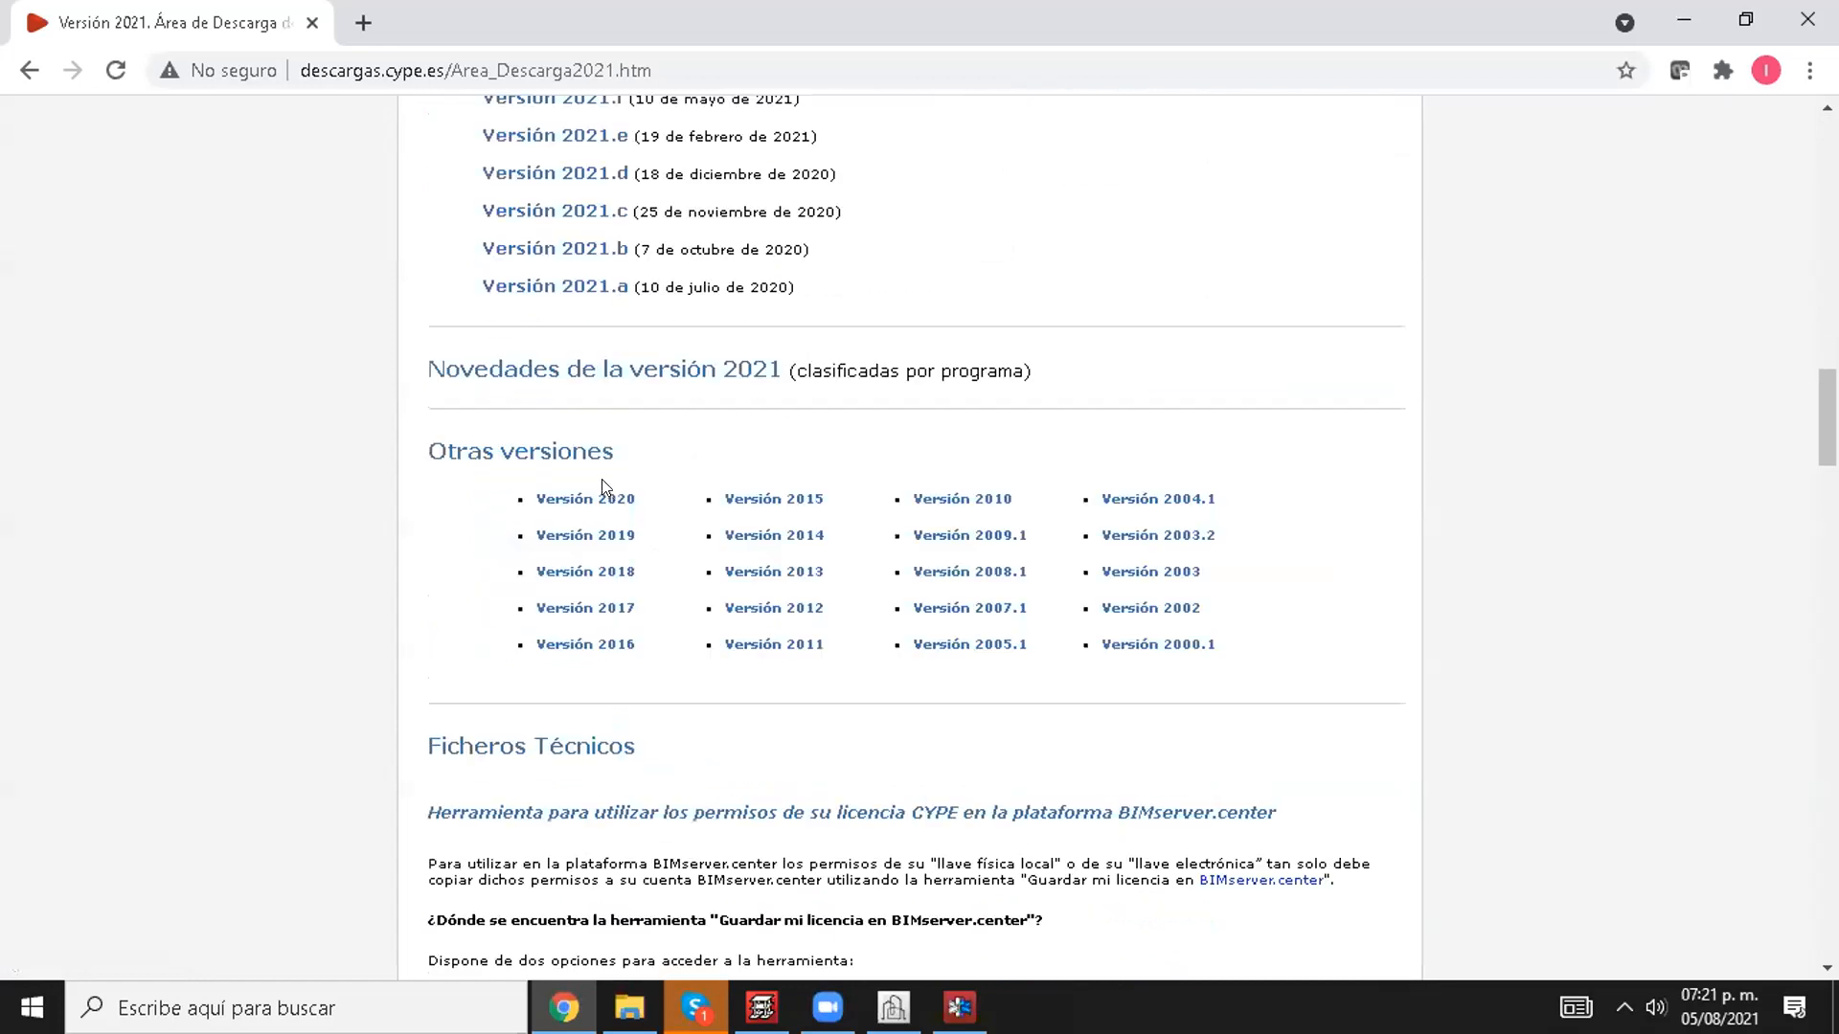
scroll(607, 537, "down", 5)
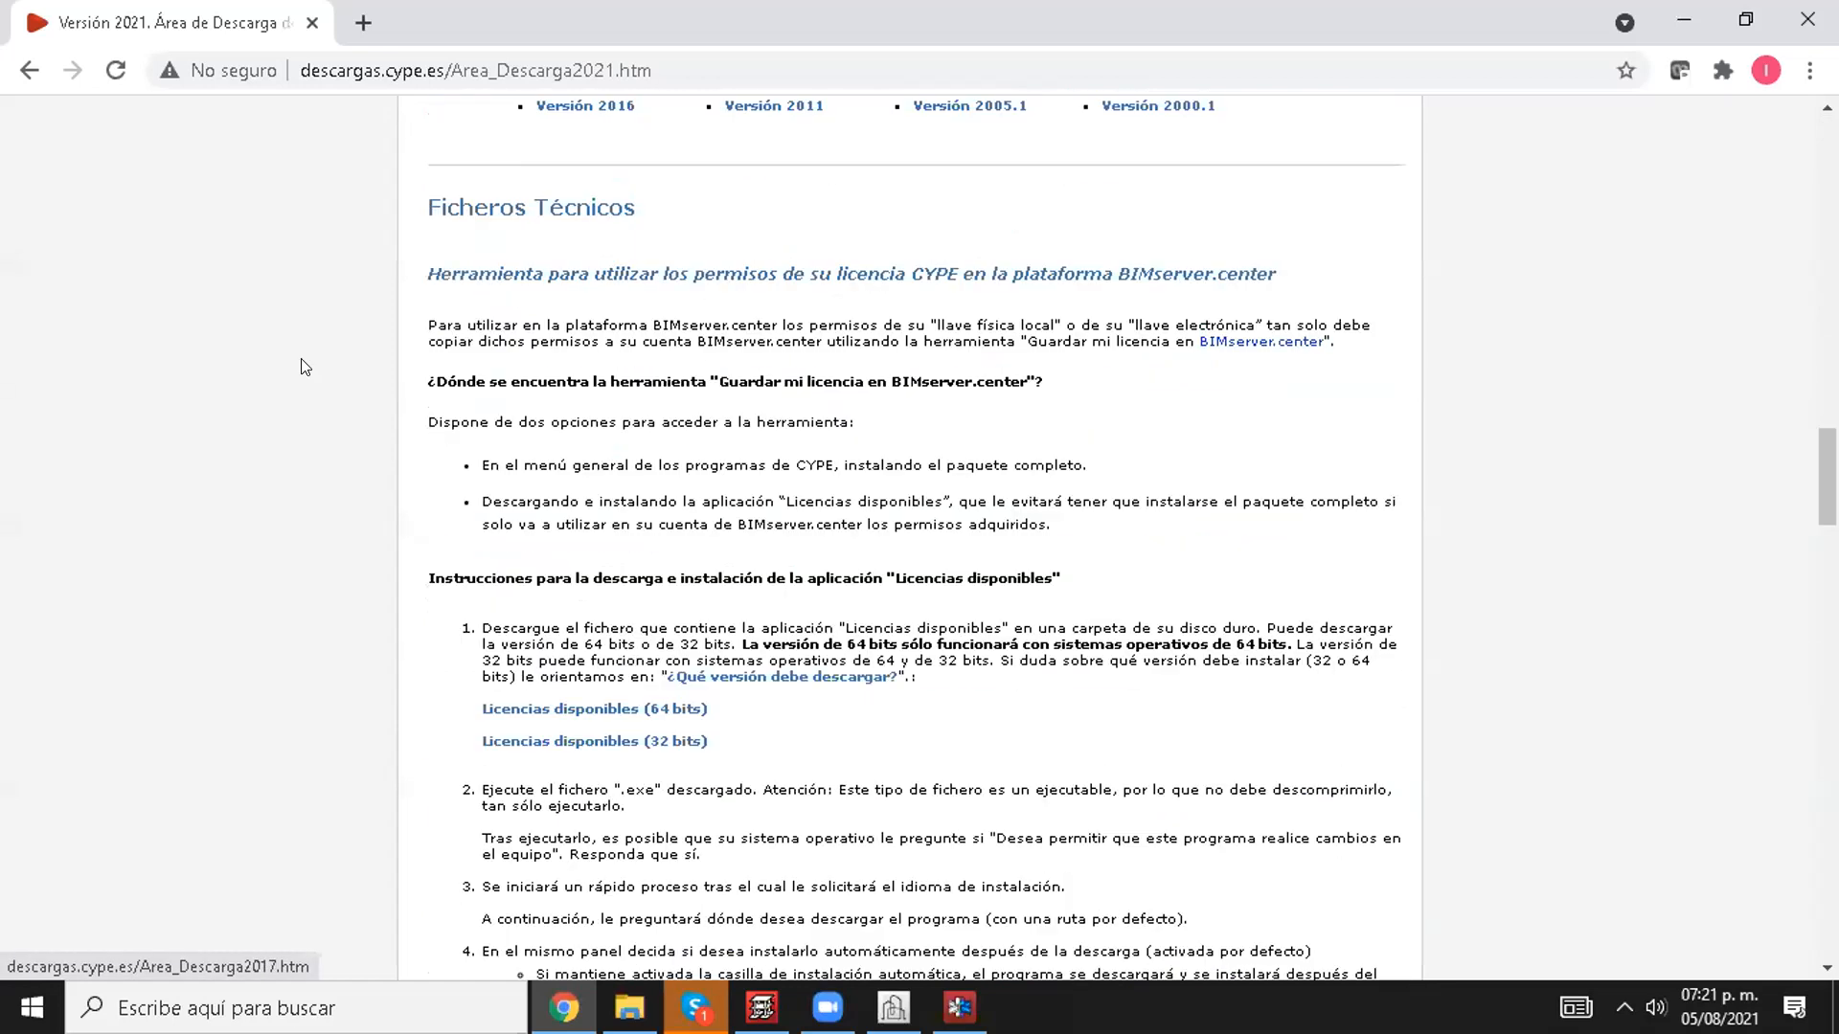
left_click(30, 70)
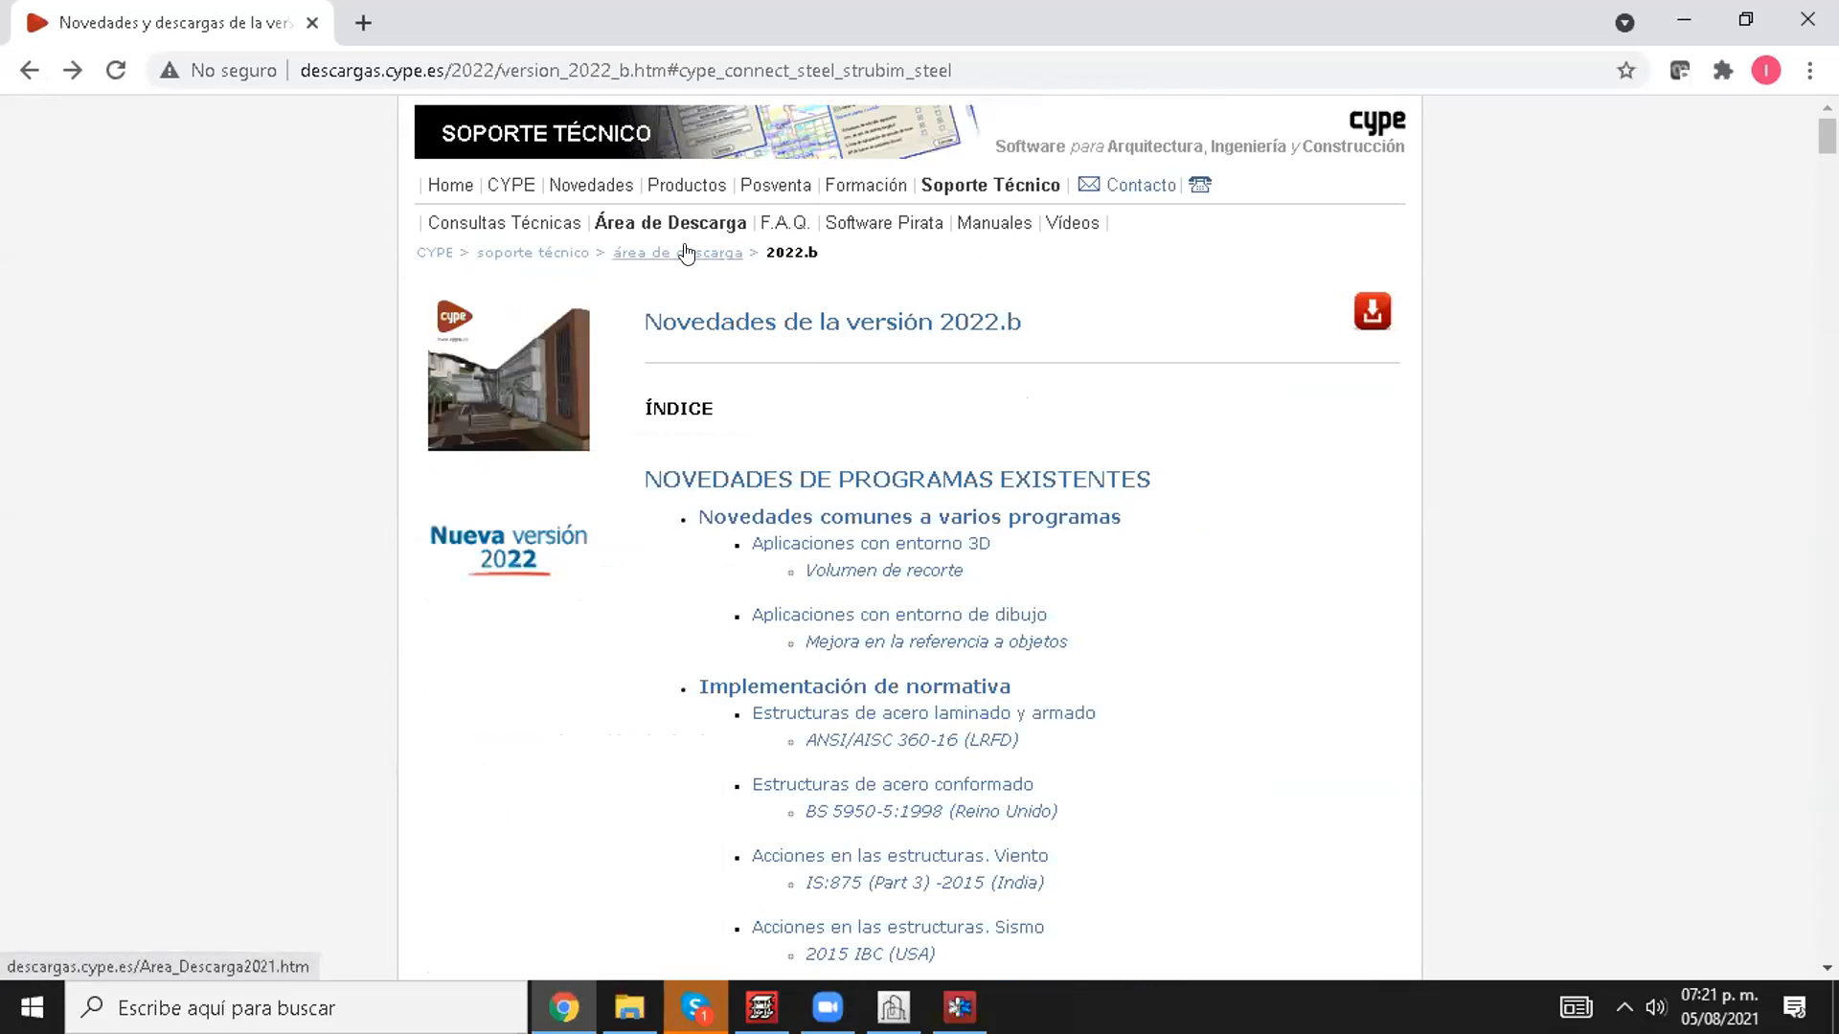
Step: Go to the CYPE home page, enter its current download area and open the novelties of Versión 2022.a
left_click(444, 254)
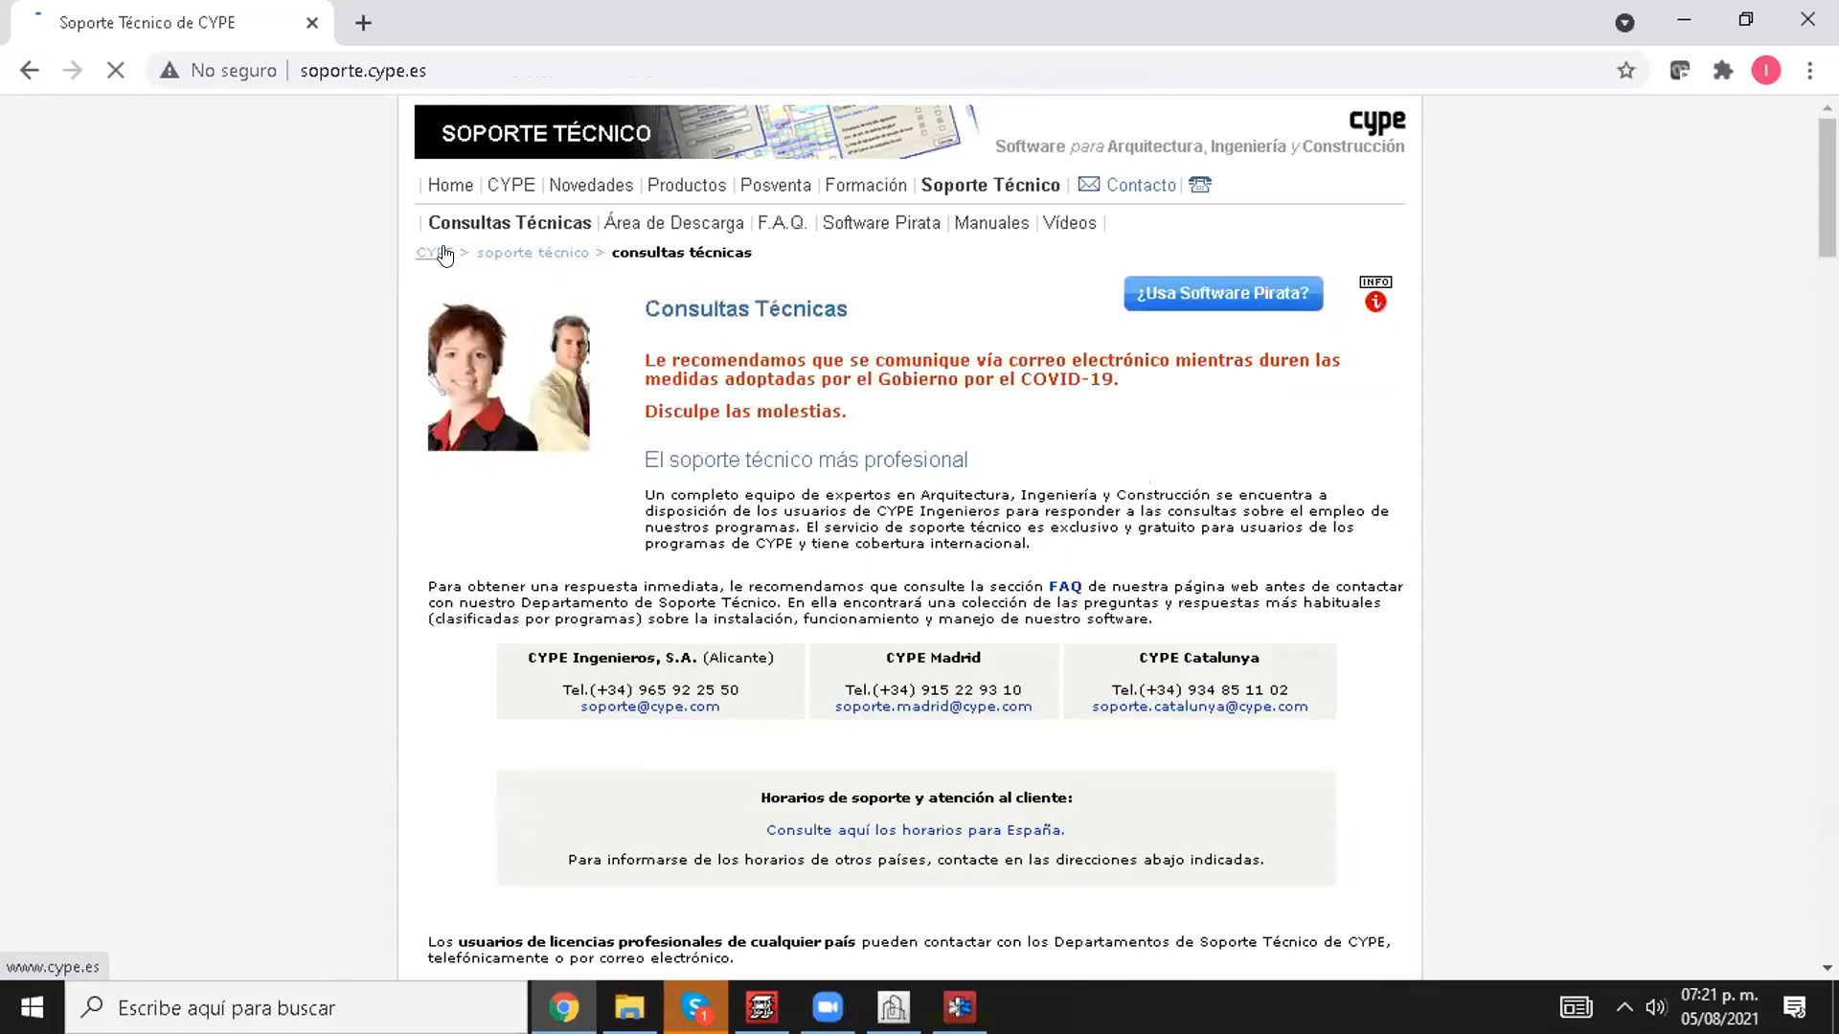
left_click(444, 253)
left_click(1360, 544)
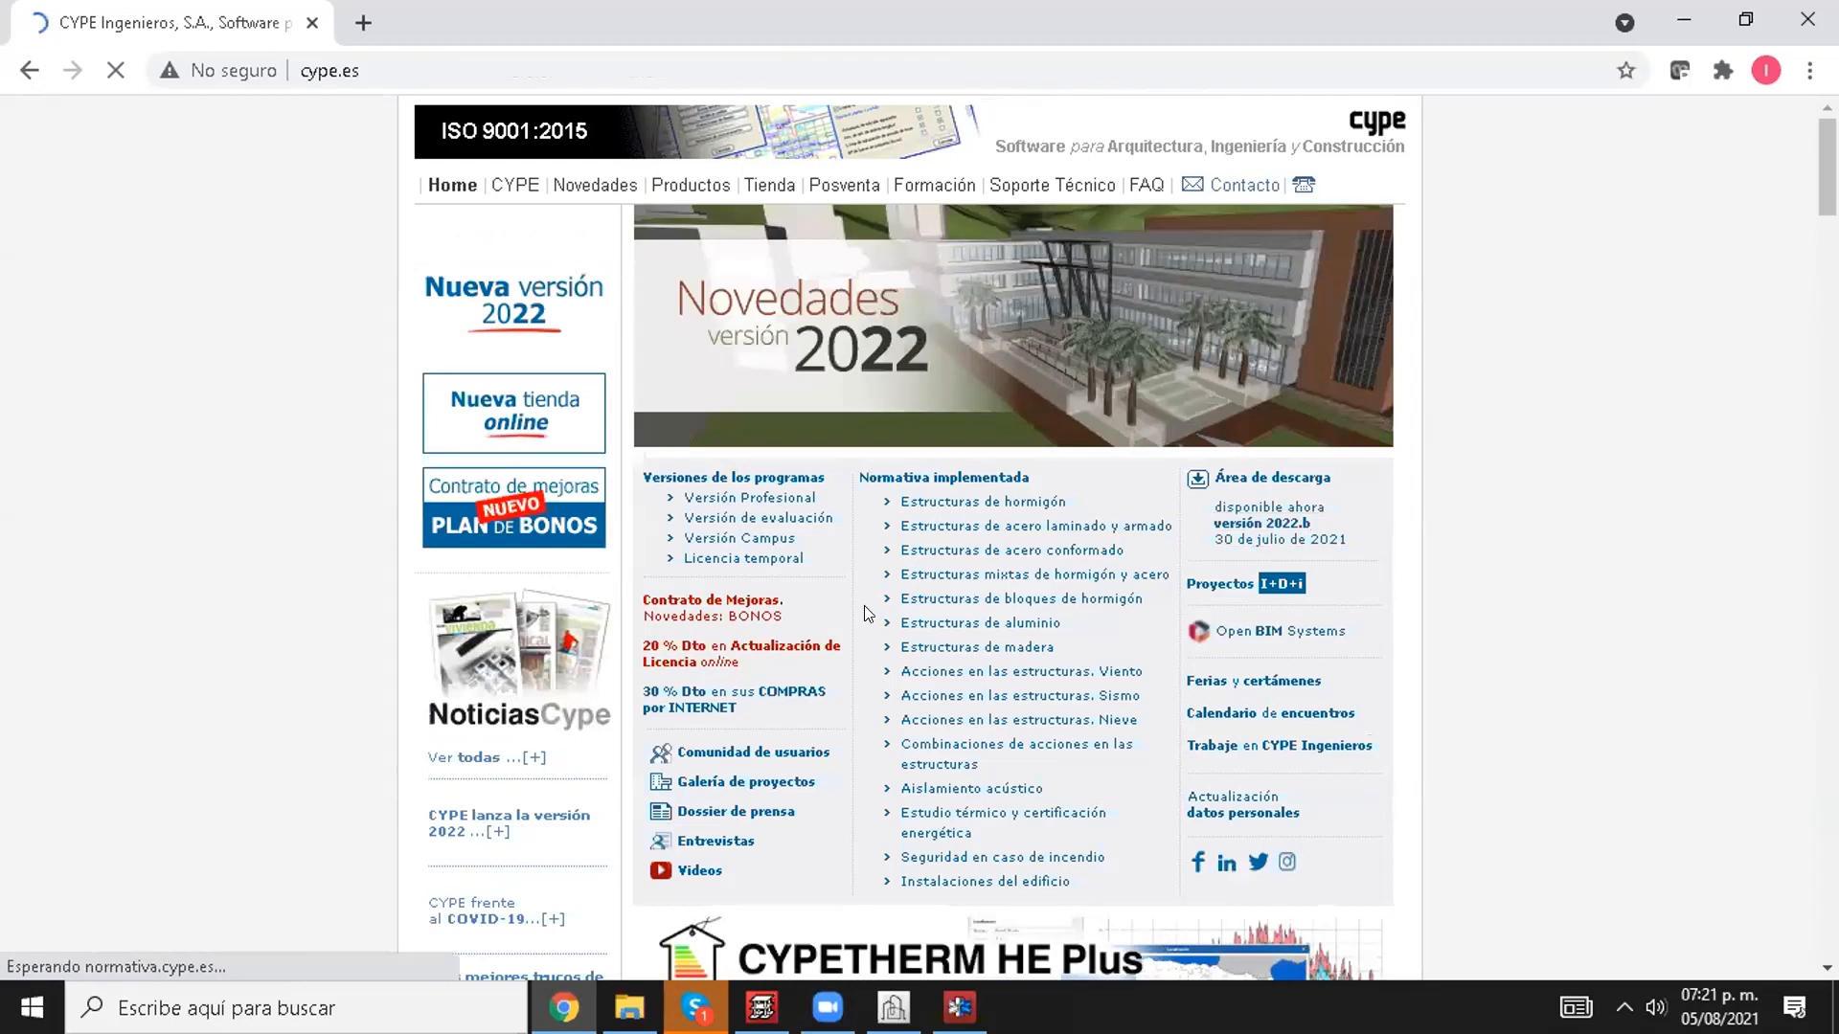
scroll(756, 569, "down", 9)
scroll(692, 580, "down", 3)
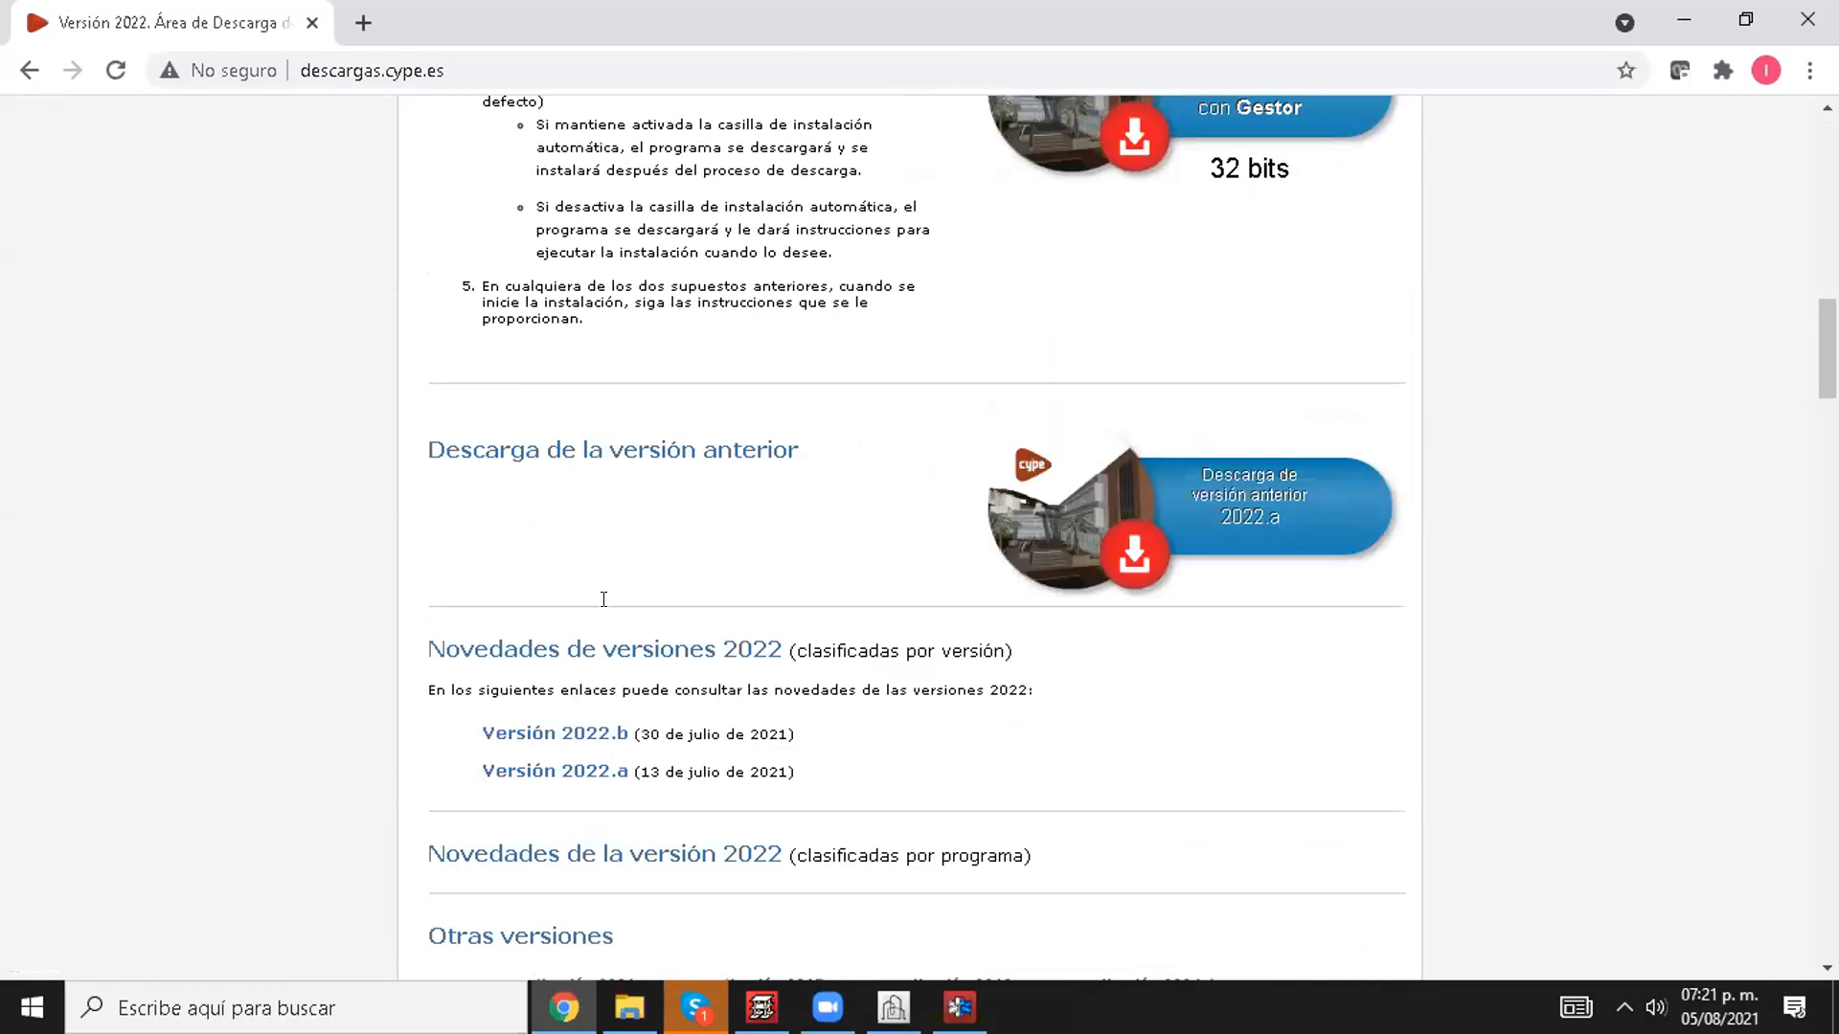
left_click(580, 771)
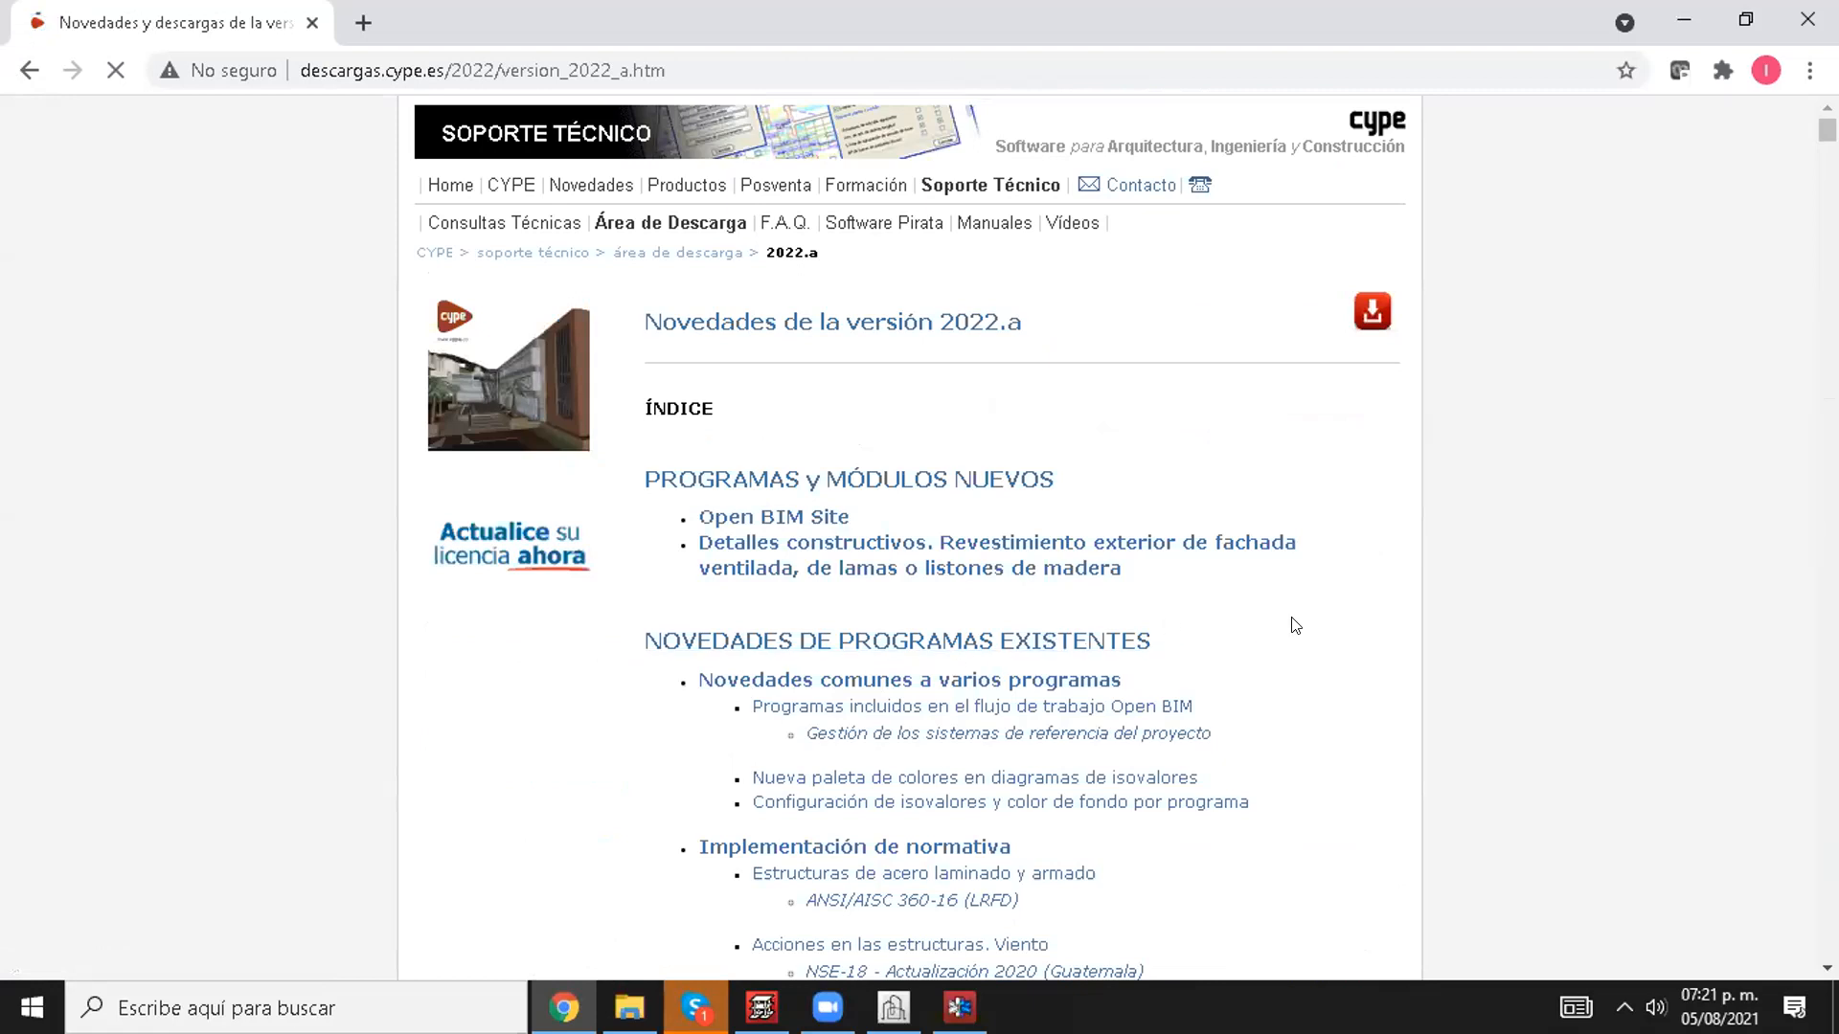
Step: Find CYPECAD in the 2022.a index and go to its entry on automatic beam import from a BIM project
scroll(1295, 625, "down", 4)
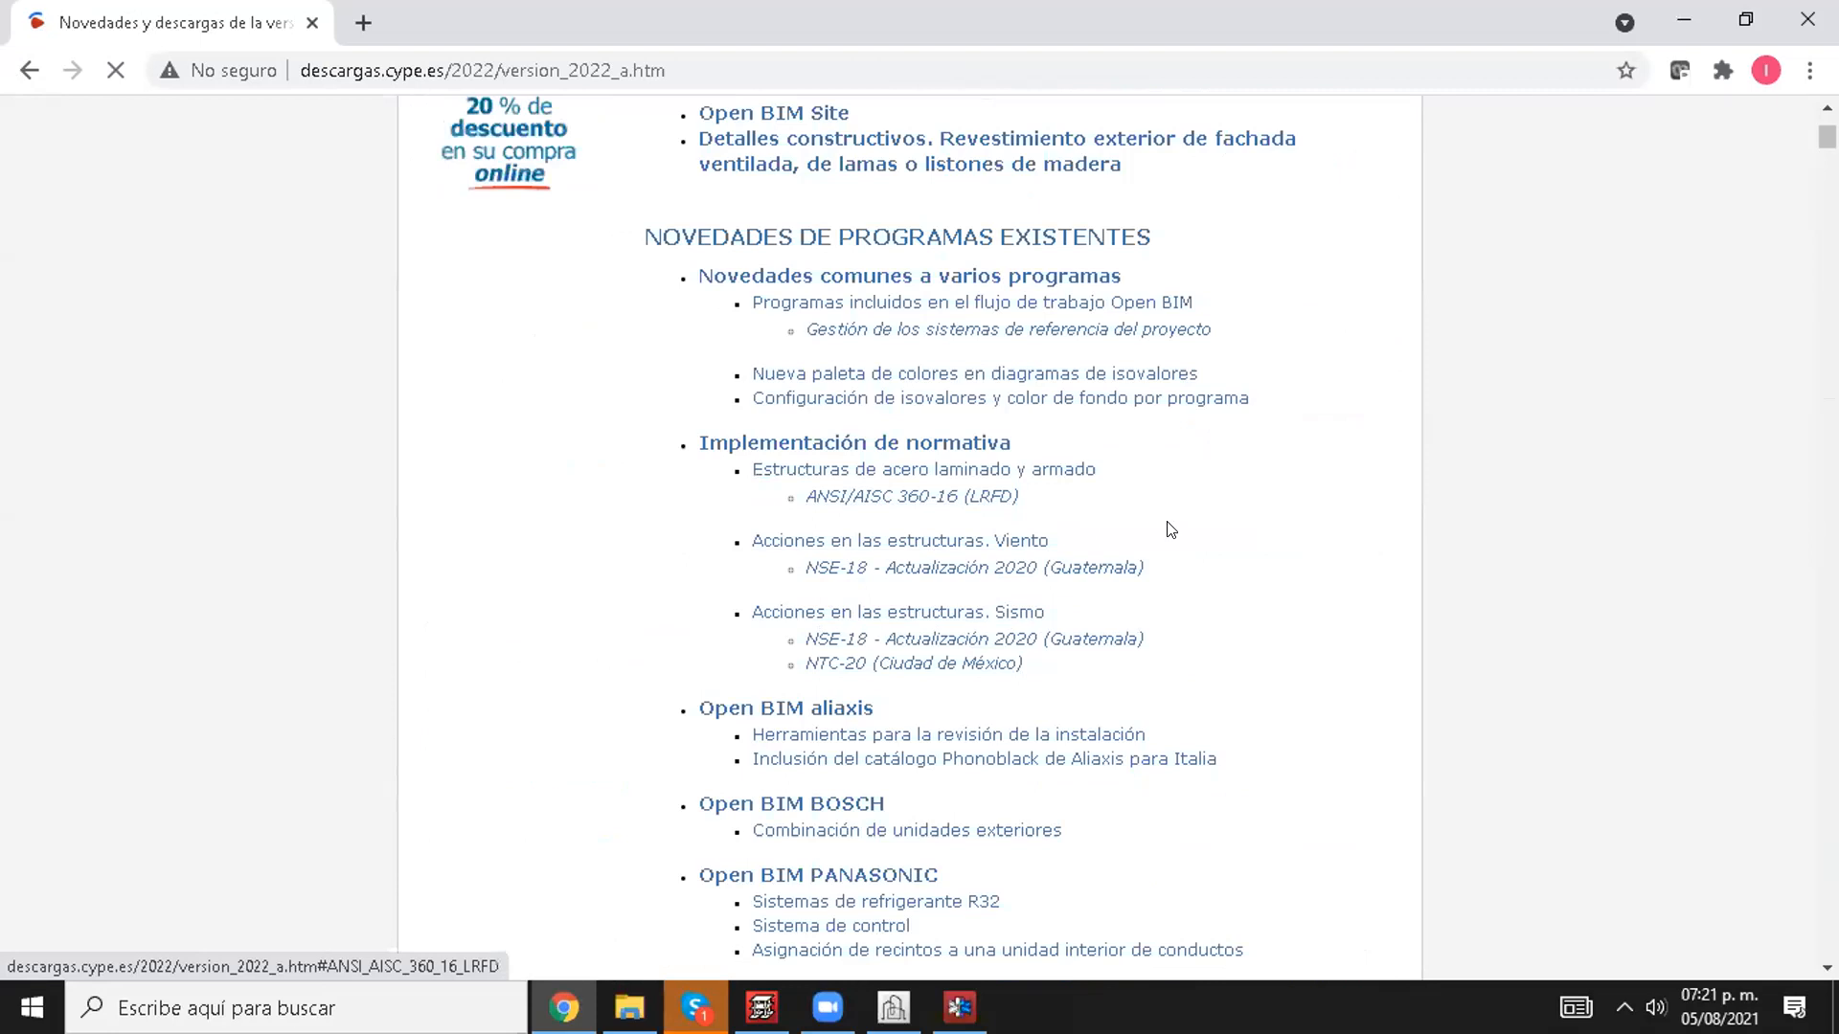
scroll(1140, 474, "down", 5)
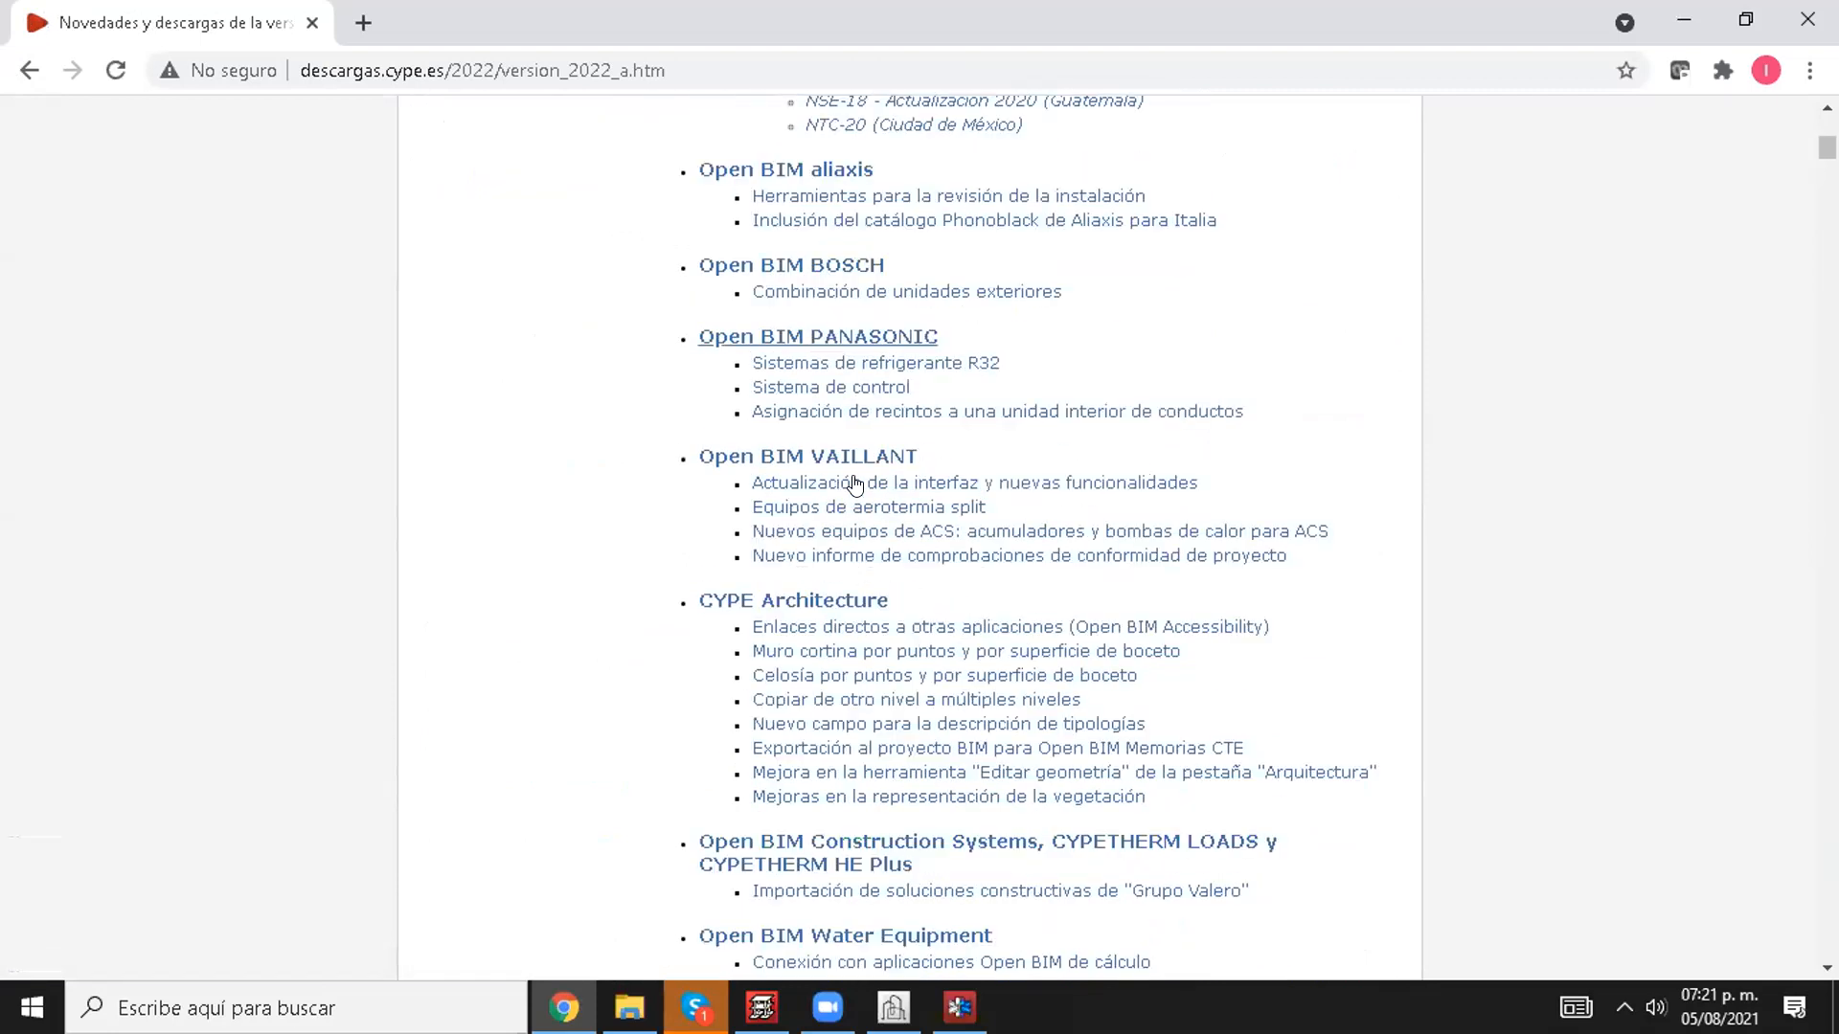
scroll(855, 483, "down", 4)
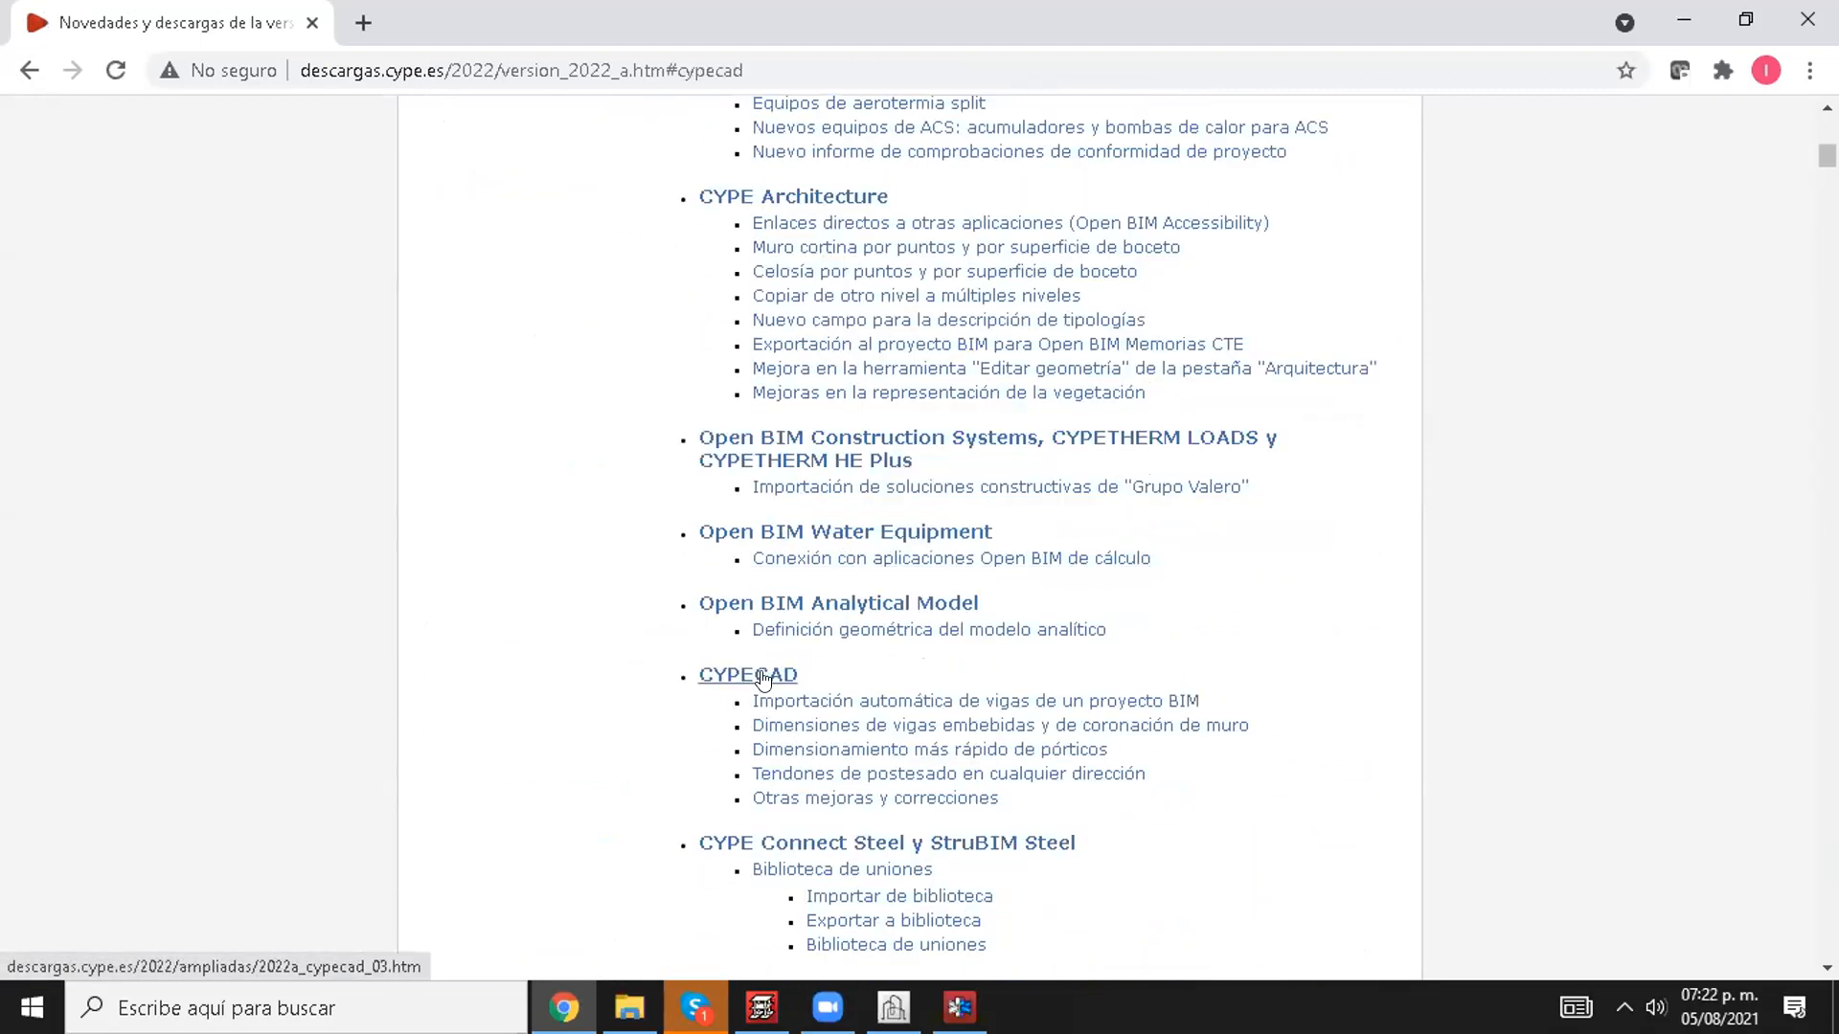
left_click(764, 679)
left_click_drag(513, 232, 870, 239)
left_click(646, 279)
left_click(915, 251)
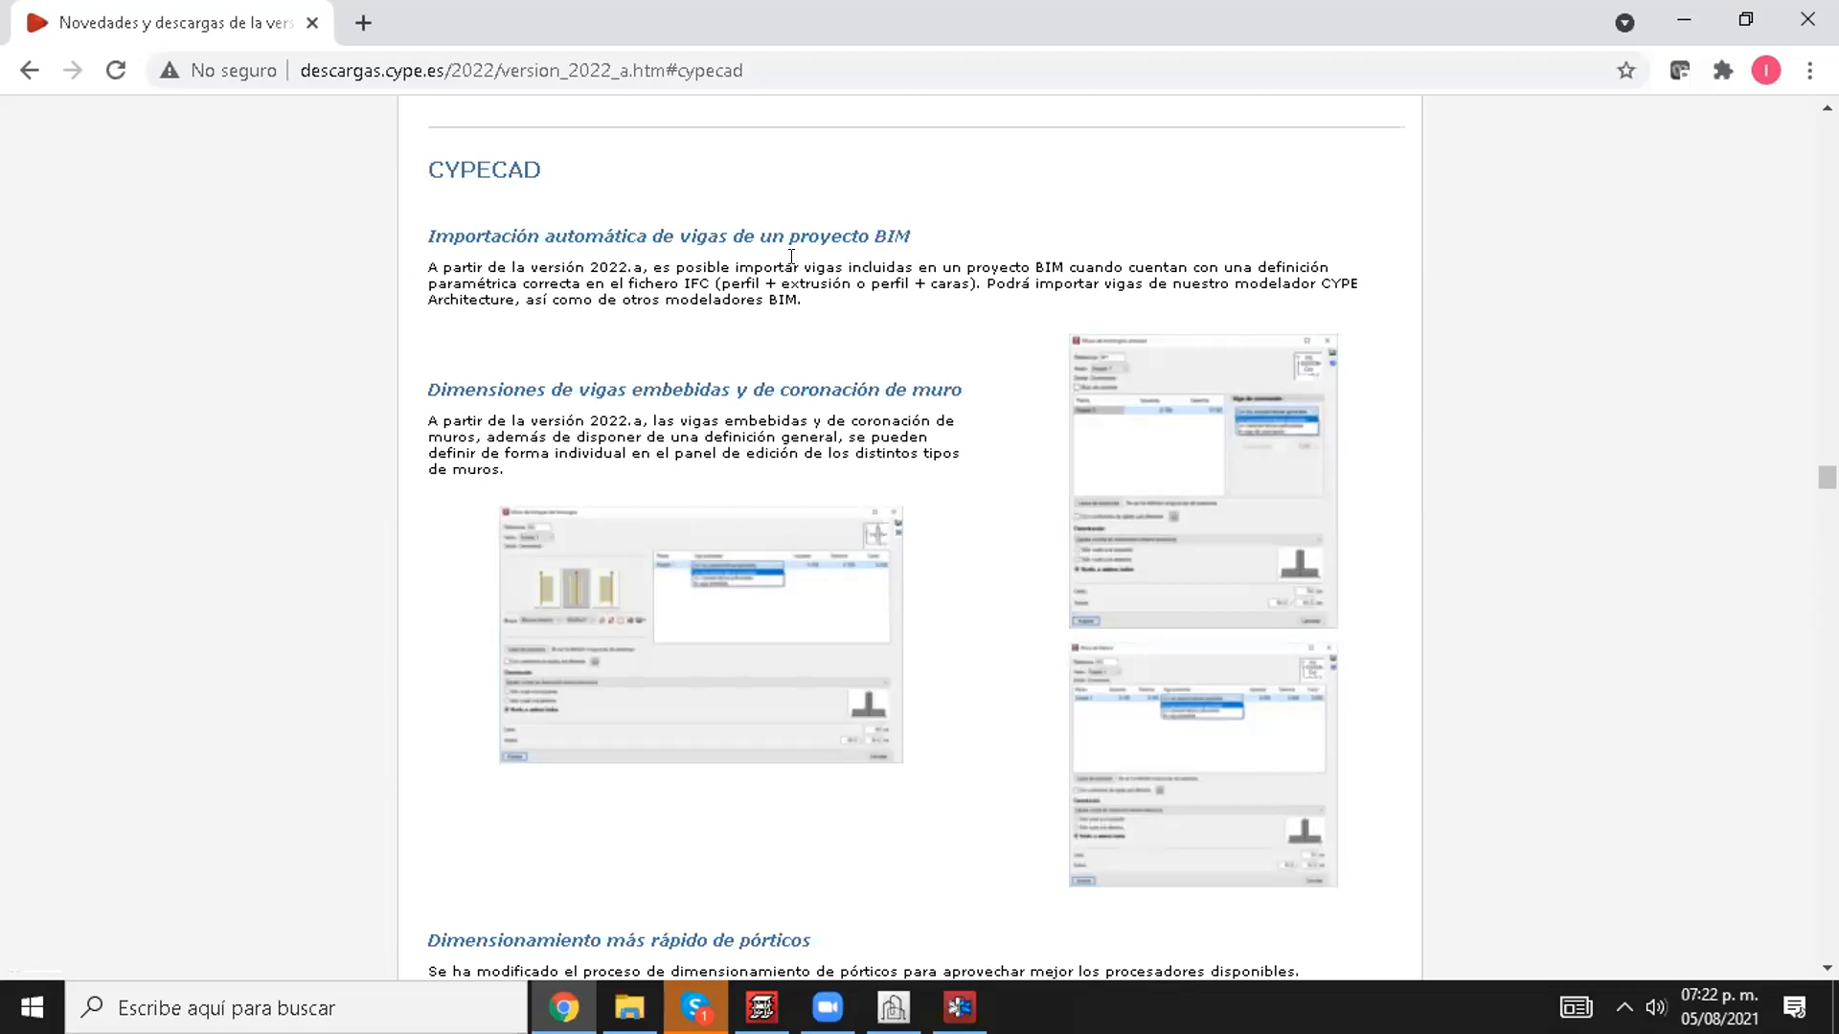
Step: Read the paragraph on importing beams with a parametric IFC definition from CYPE Architecture and other BIM modellers
left_click_drag(826, 267, 1111, 270)
left_click(1161, 279)
left_click_drag(705, 277, 646, 259)
left_click(663, 277)
left_click_drag(1089, 276, 1046, 280)
left_click(1024, 278)
Step: Switch to CYPE Architecture and examine the façade and roof of the Bloque de Oficinas in the 3D view
left_click(893, 1008)
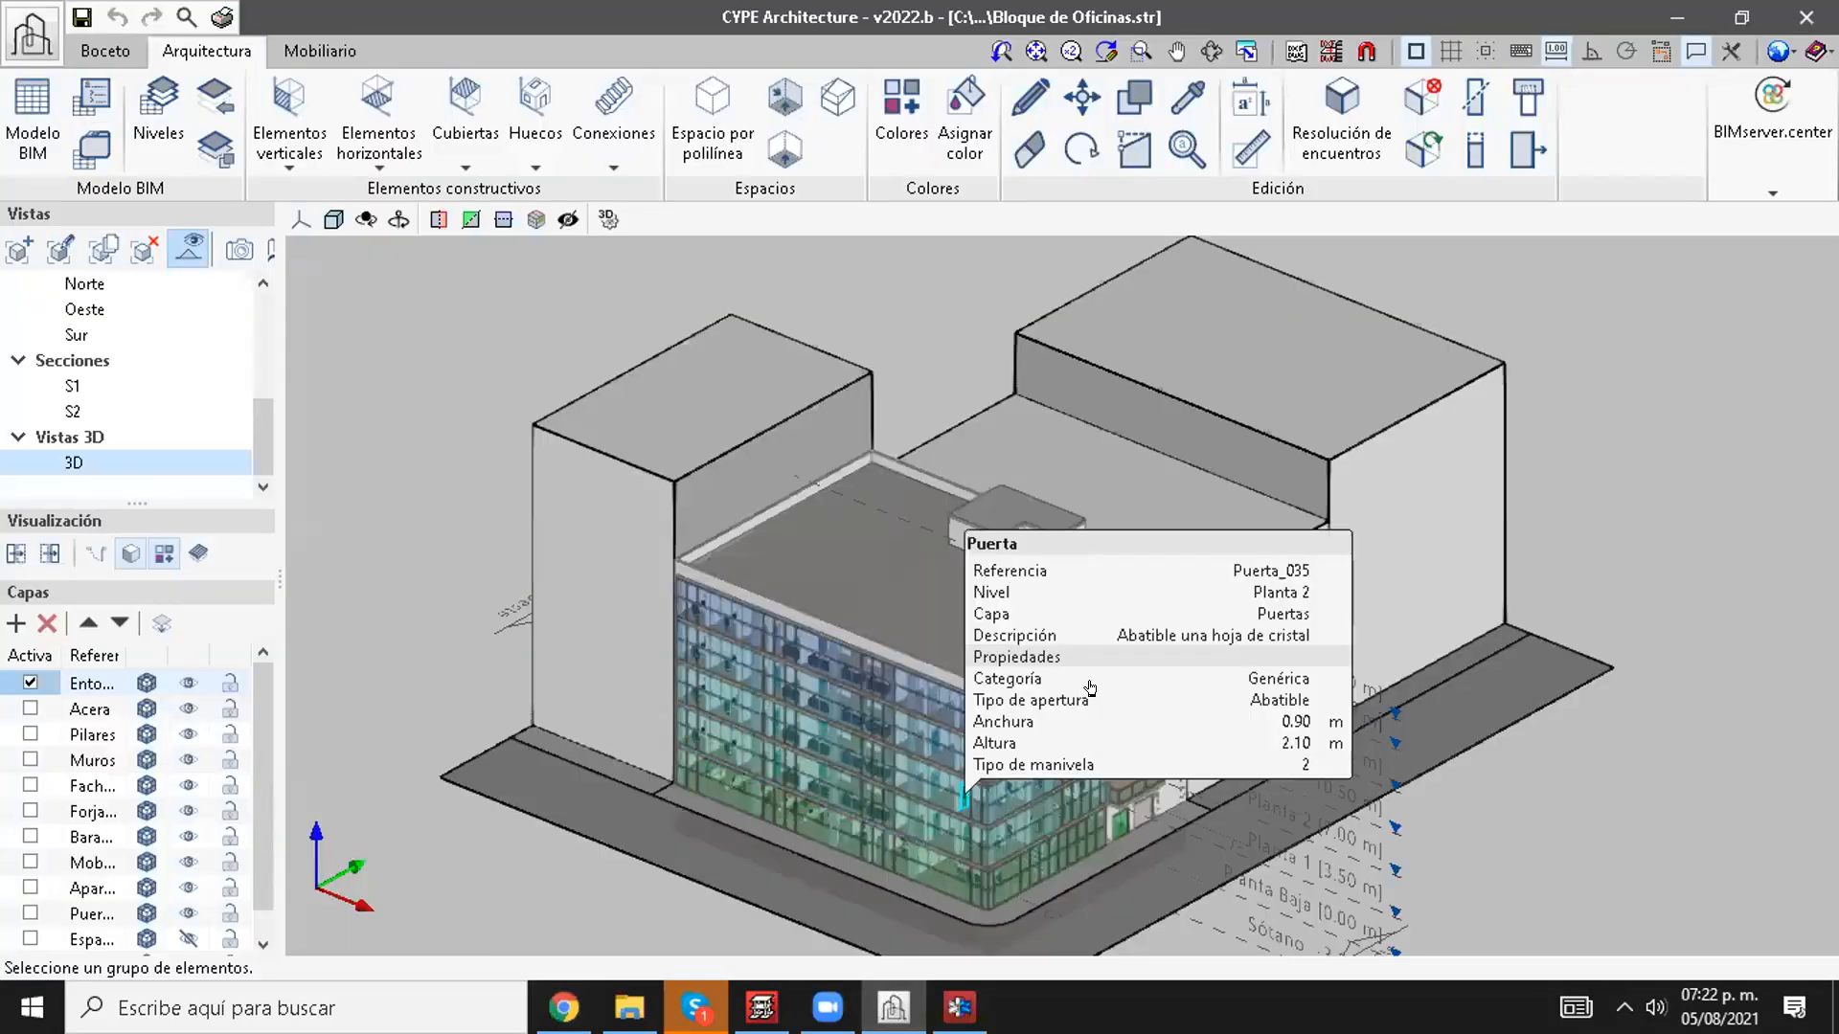
scroll(1073, 675, "up", 4)
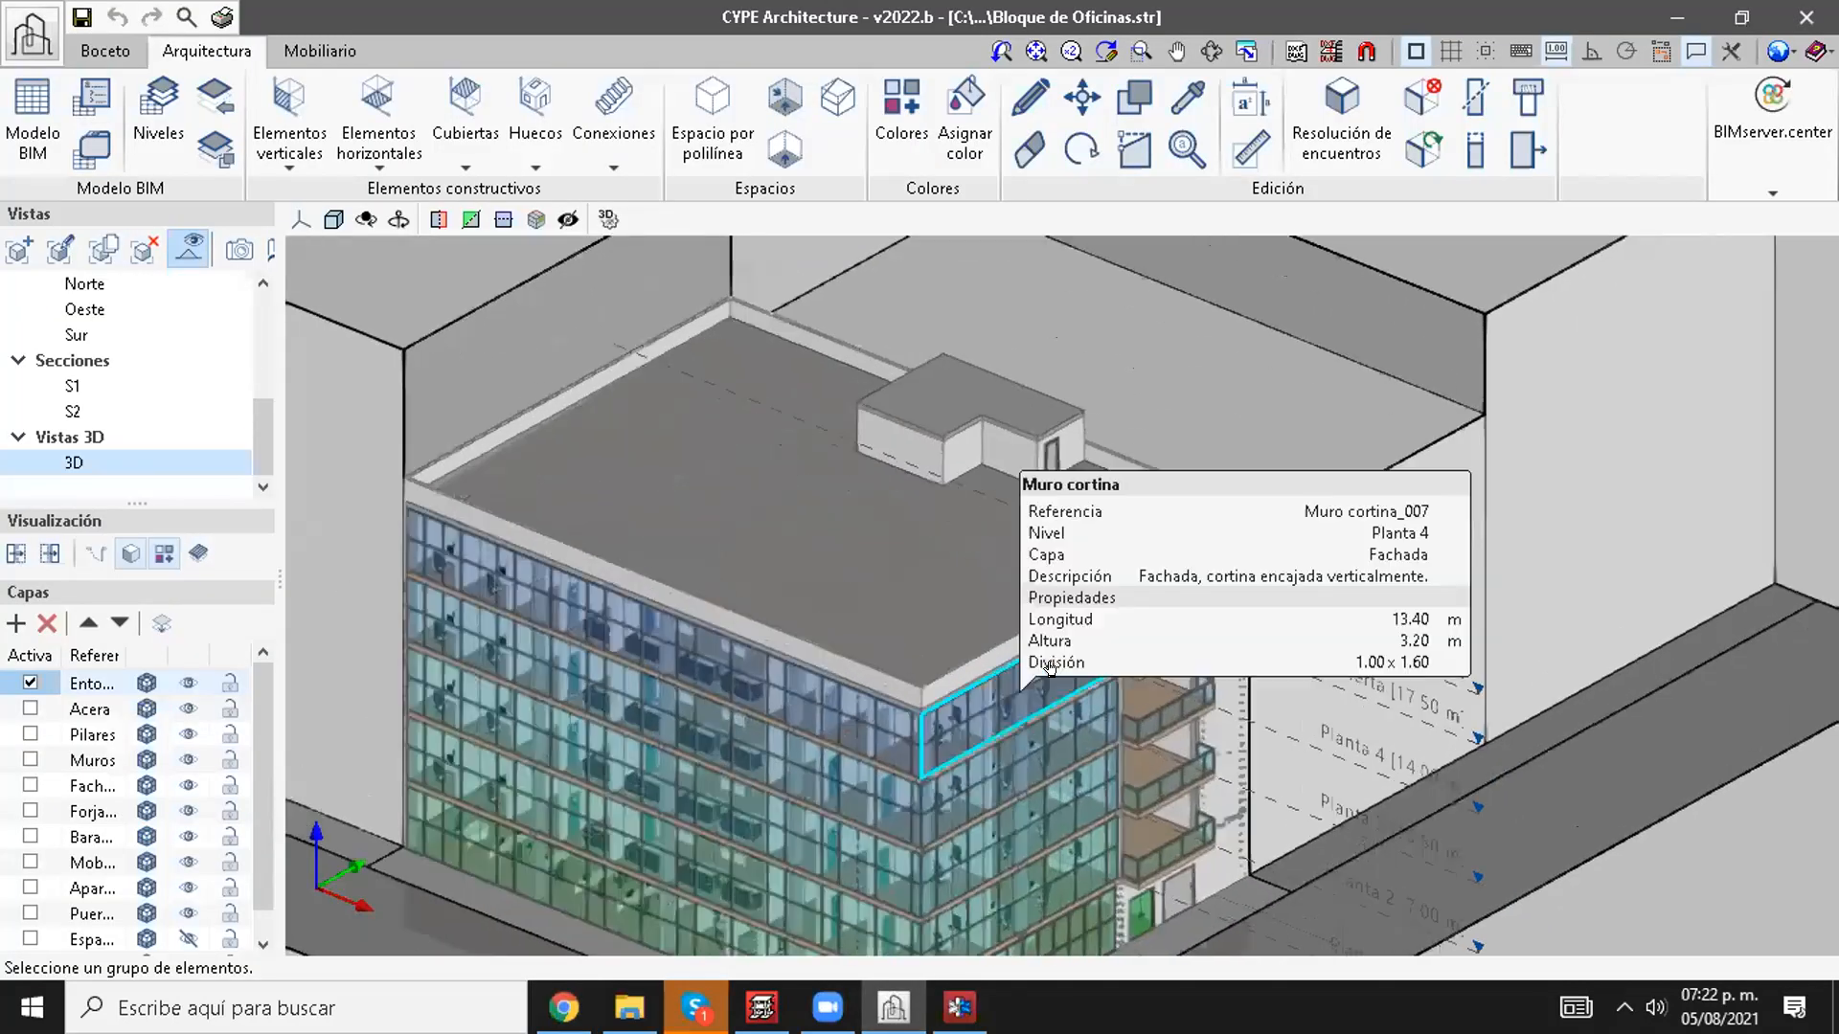
scroll(1050, 668, "up", 2)
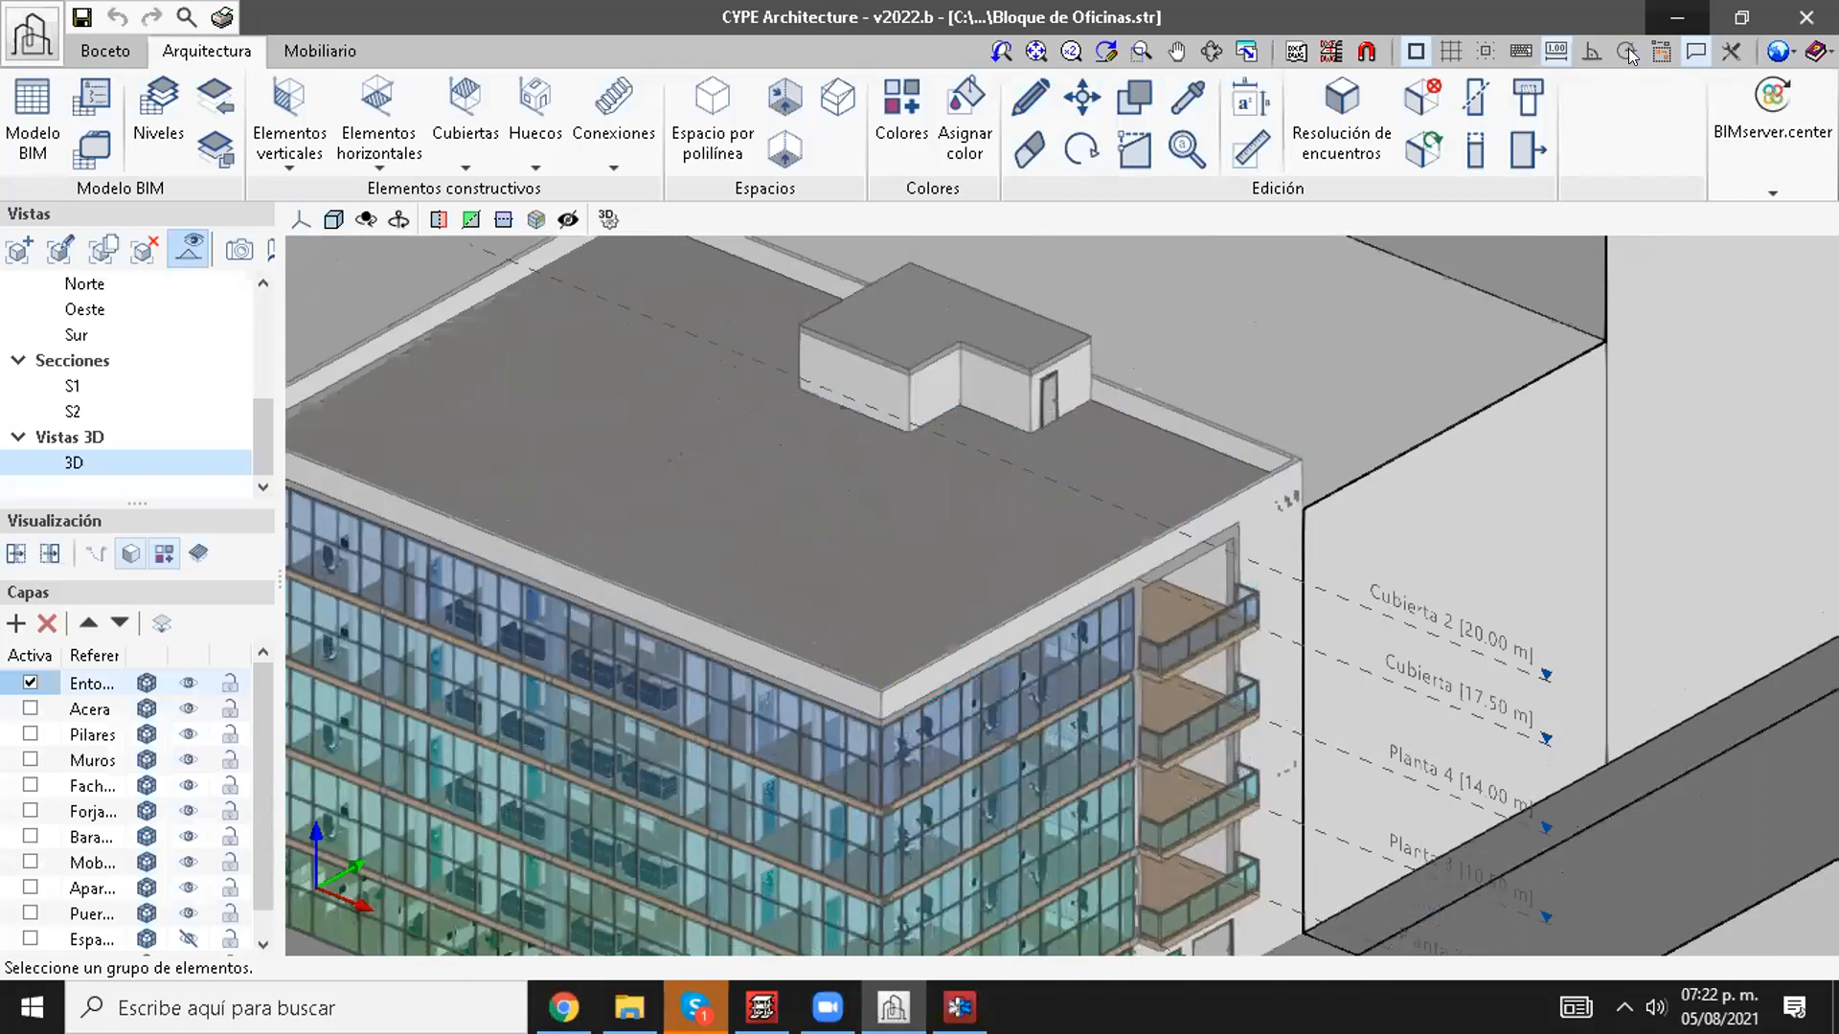
scroll(1389, 482, "down", 3)
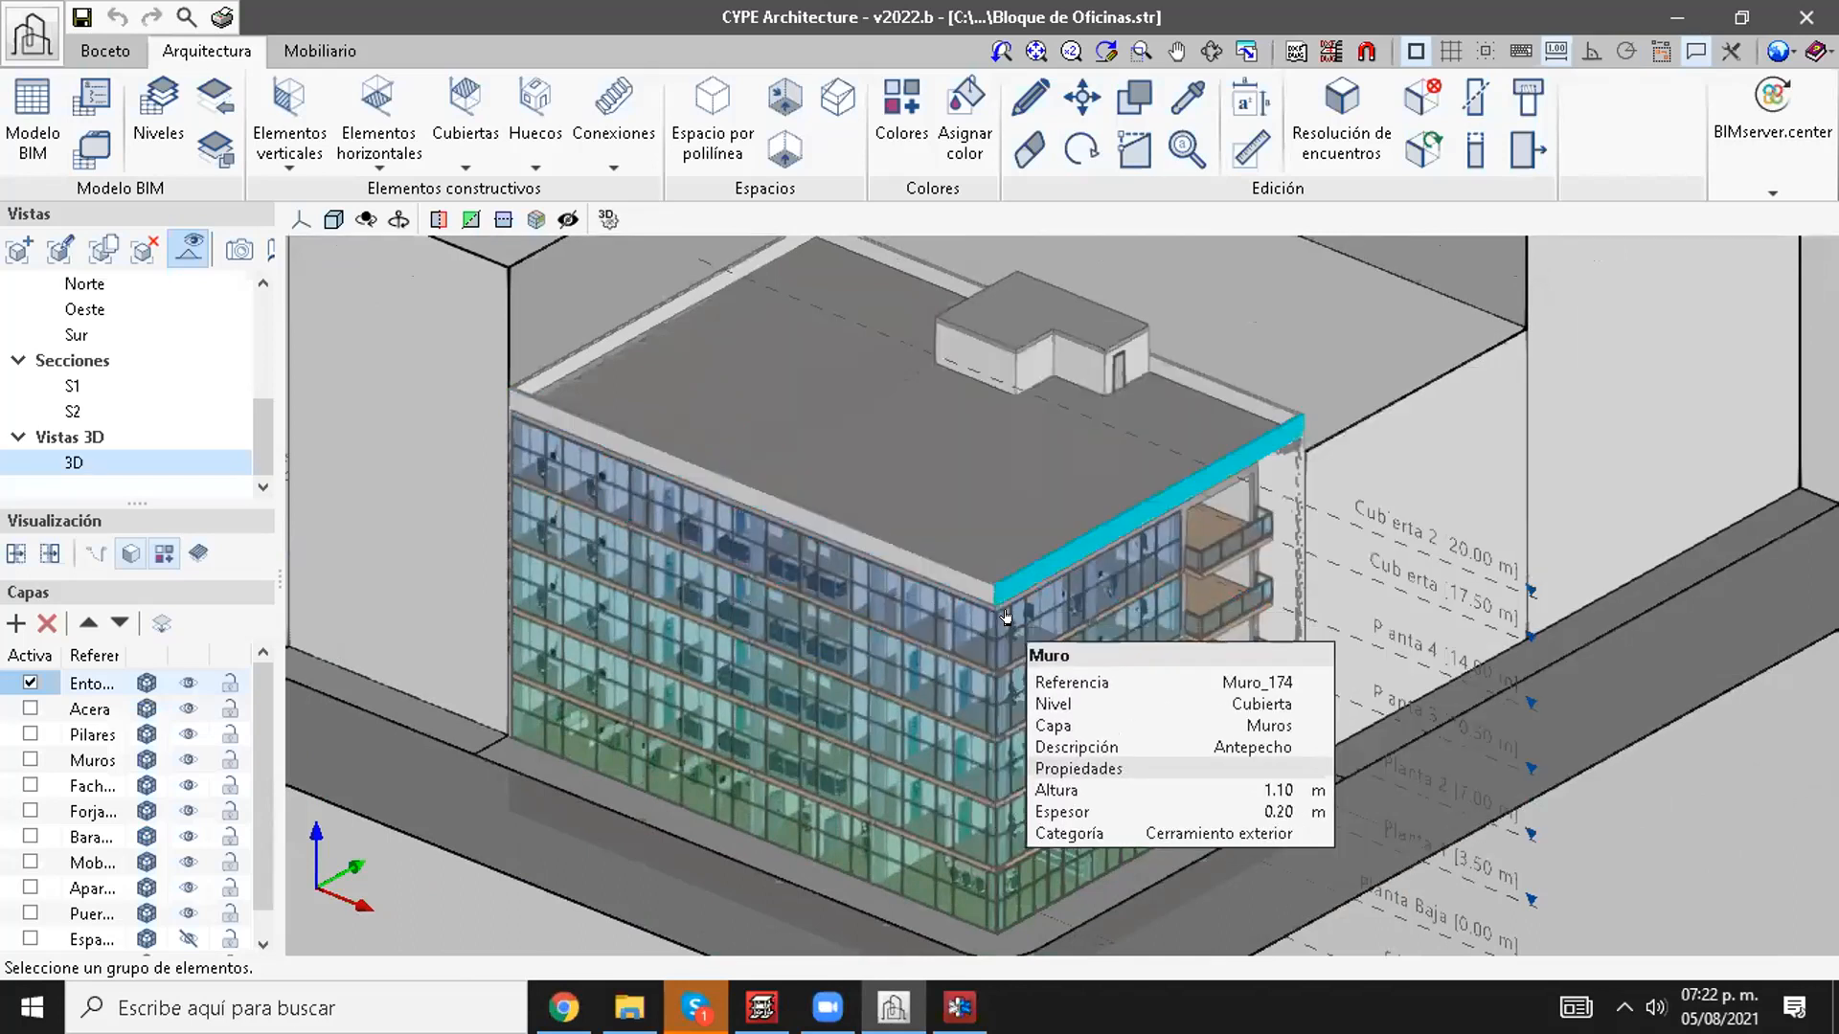
Step: Return to Chrome and read the 2022.a entry on dimensions of embedded and wall coping beams
left_click(1688, 12)
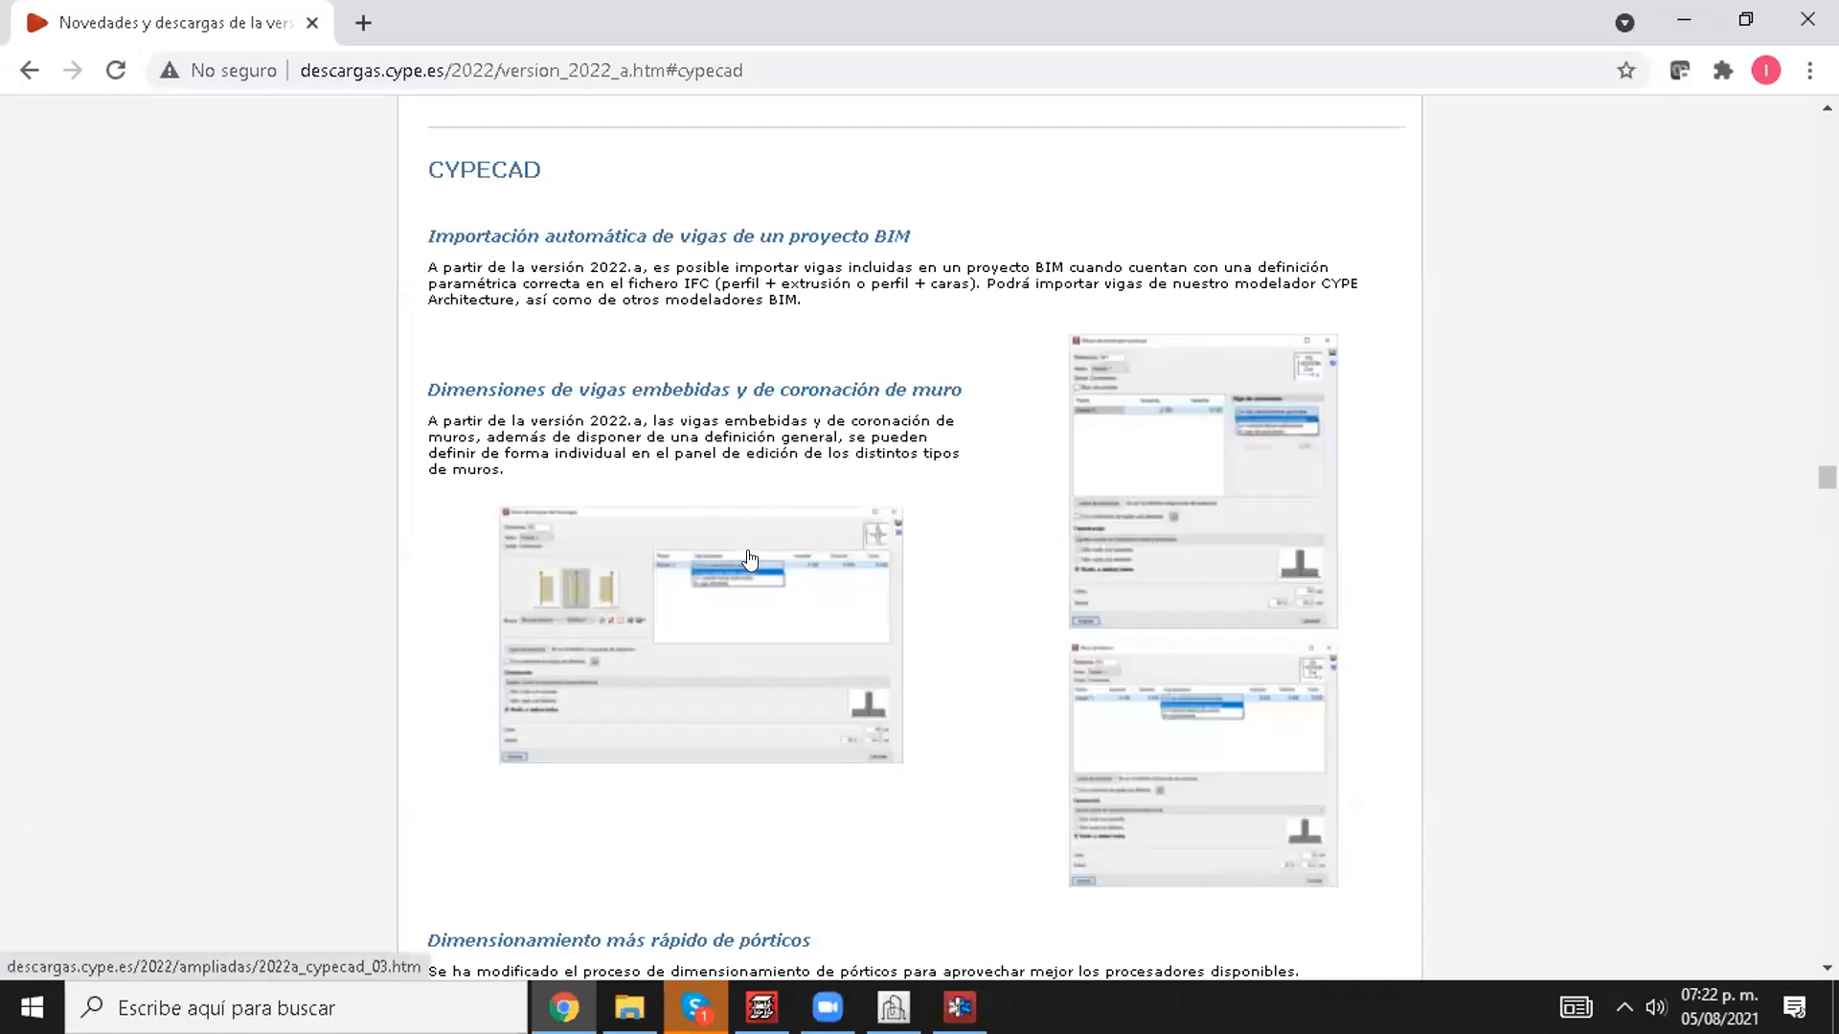
left_click_drag(447, 385, 700, 389)
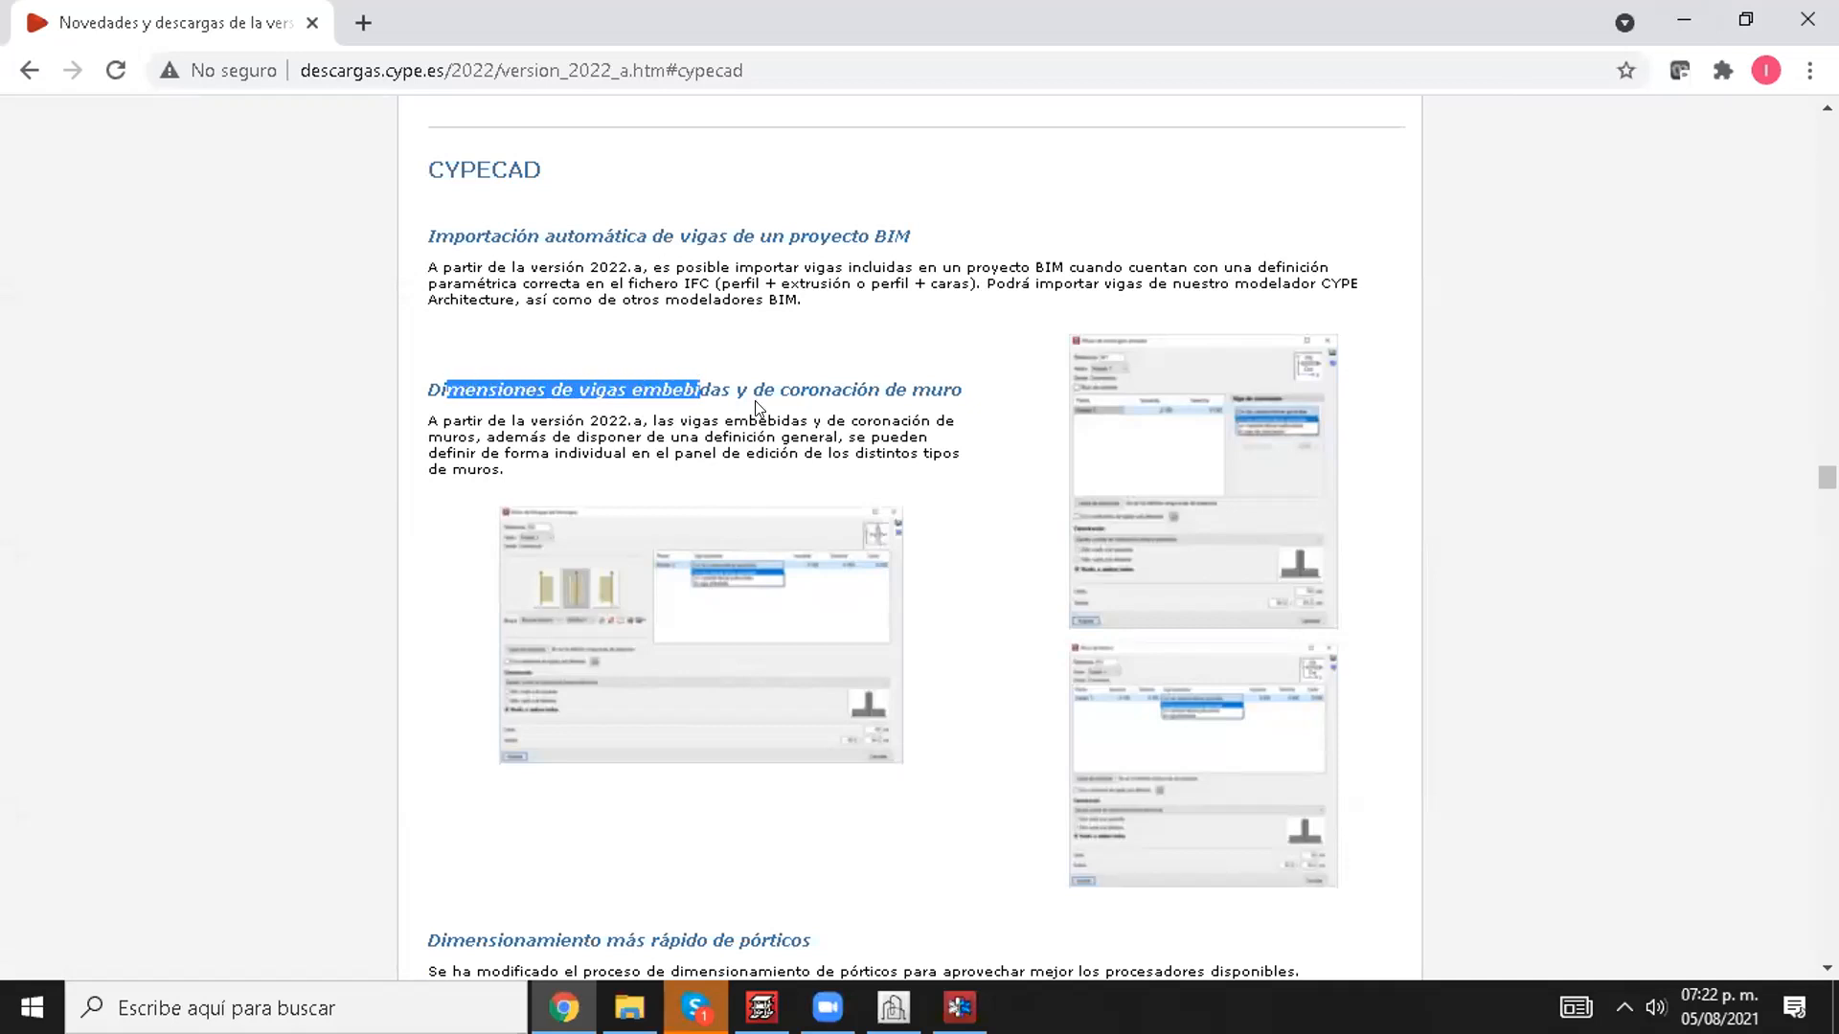
left_click(912, 486)
Step: Switch to CYPECAD, start a new Muro de fábrica, review its foundation type and accept the wall data
left_click(763, 1006)
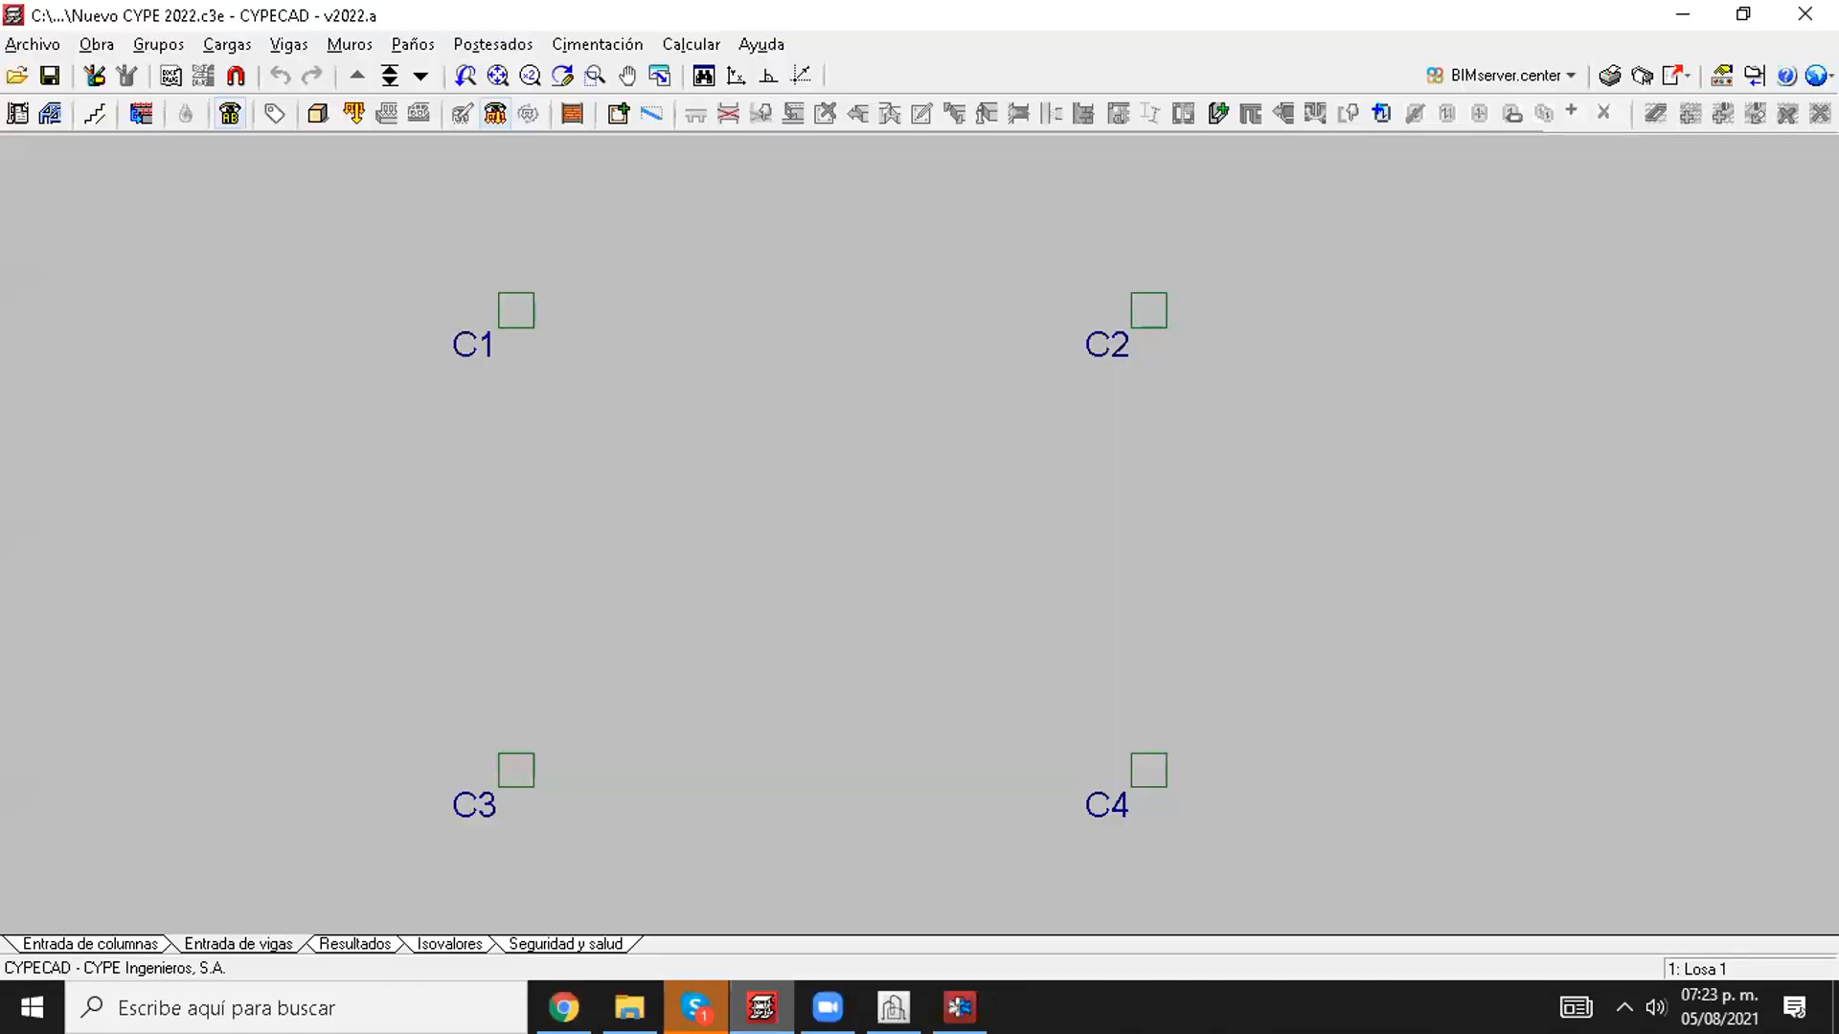
left_click(338, 45)
left_click(372, 74)
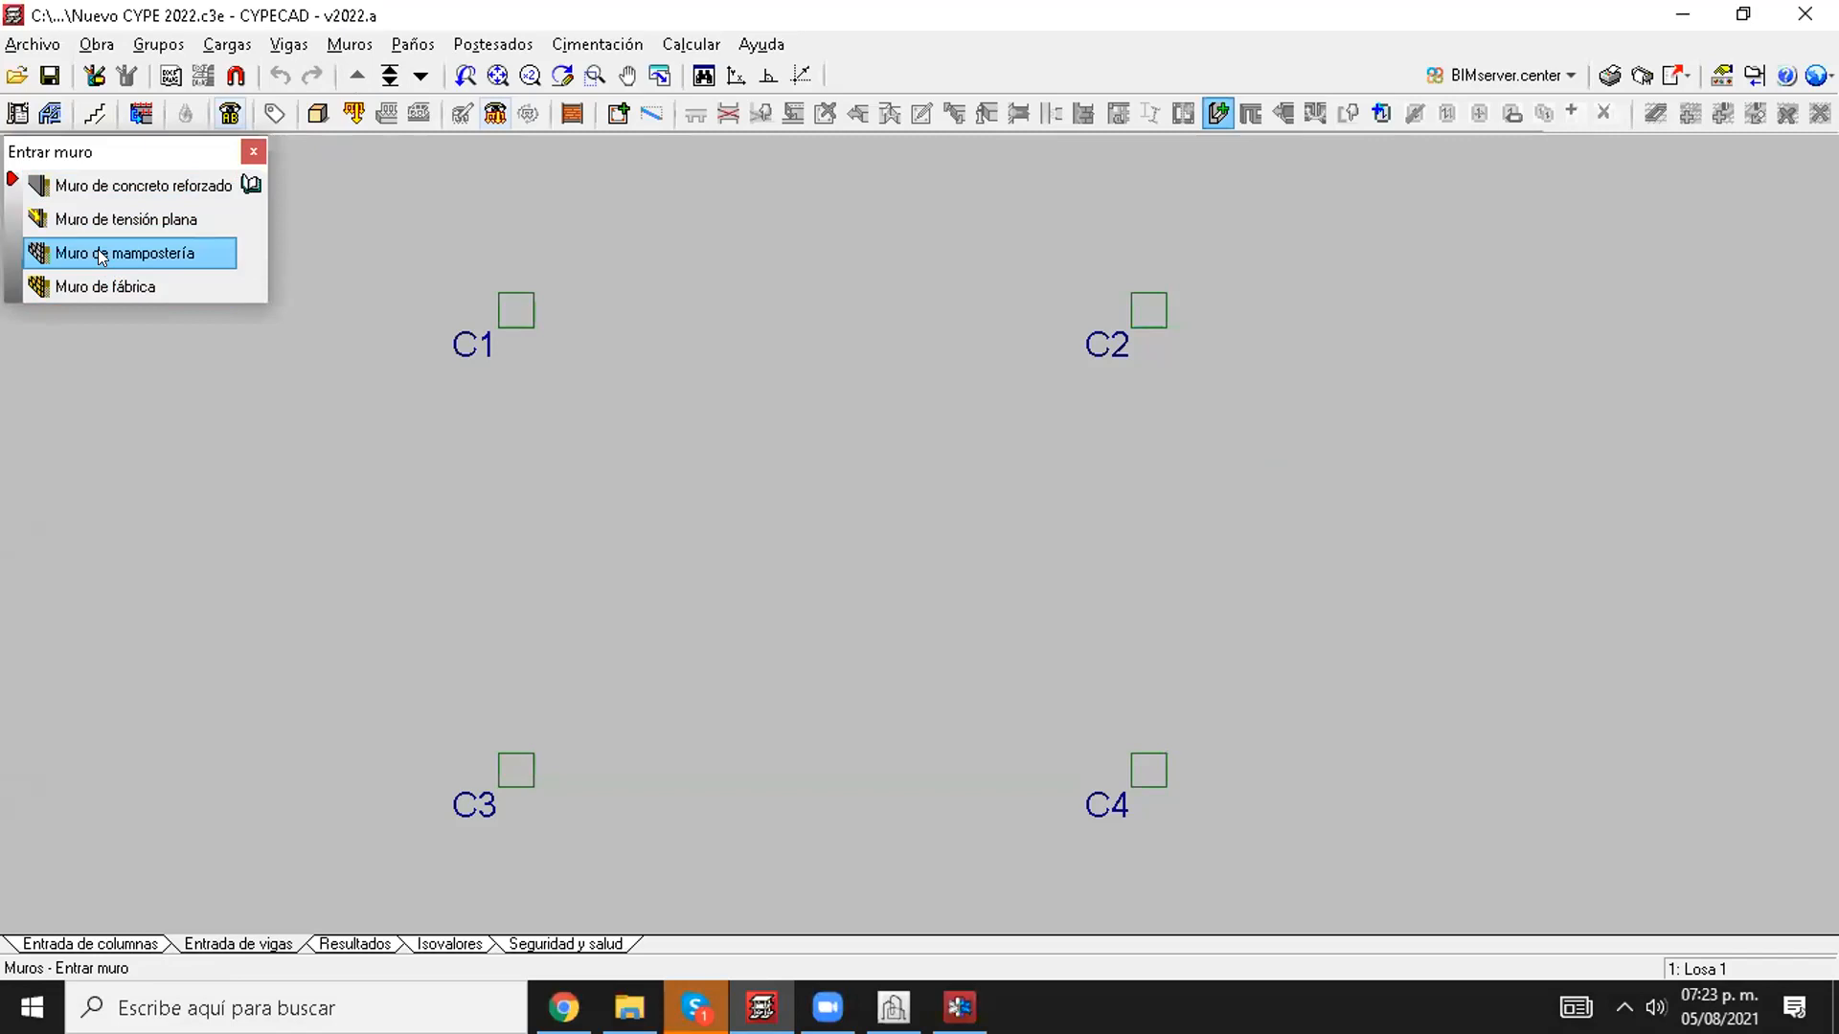
left_click(120, 288)
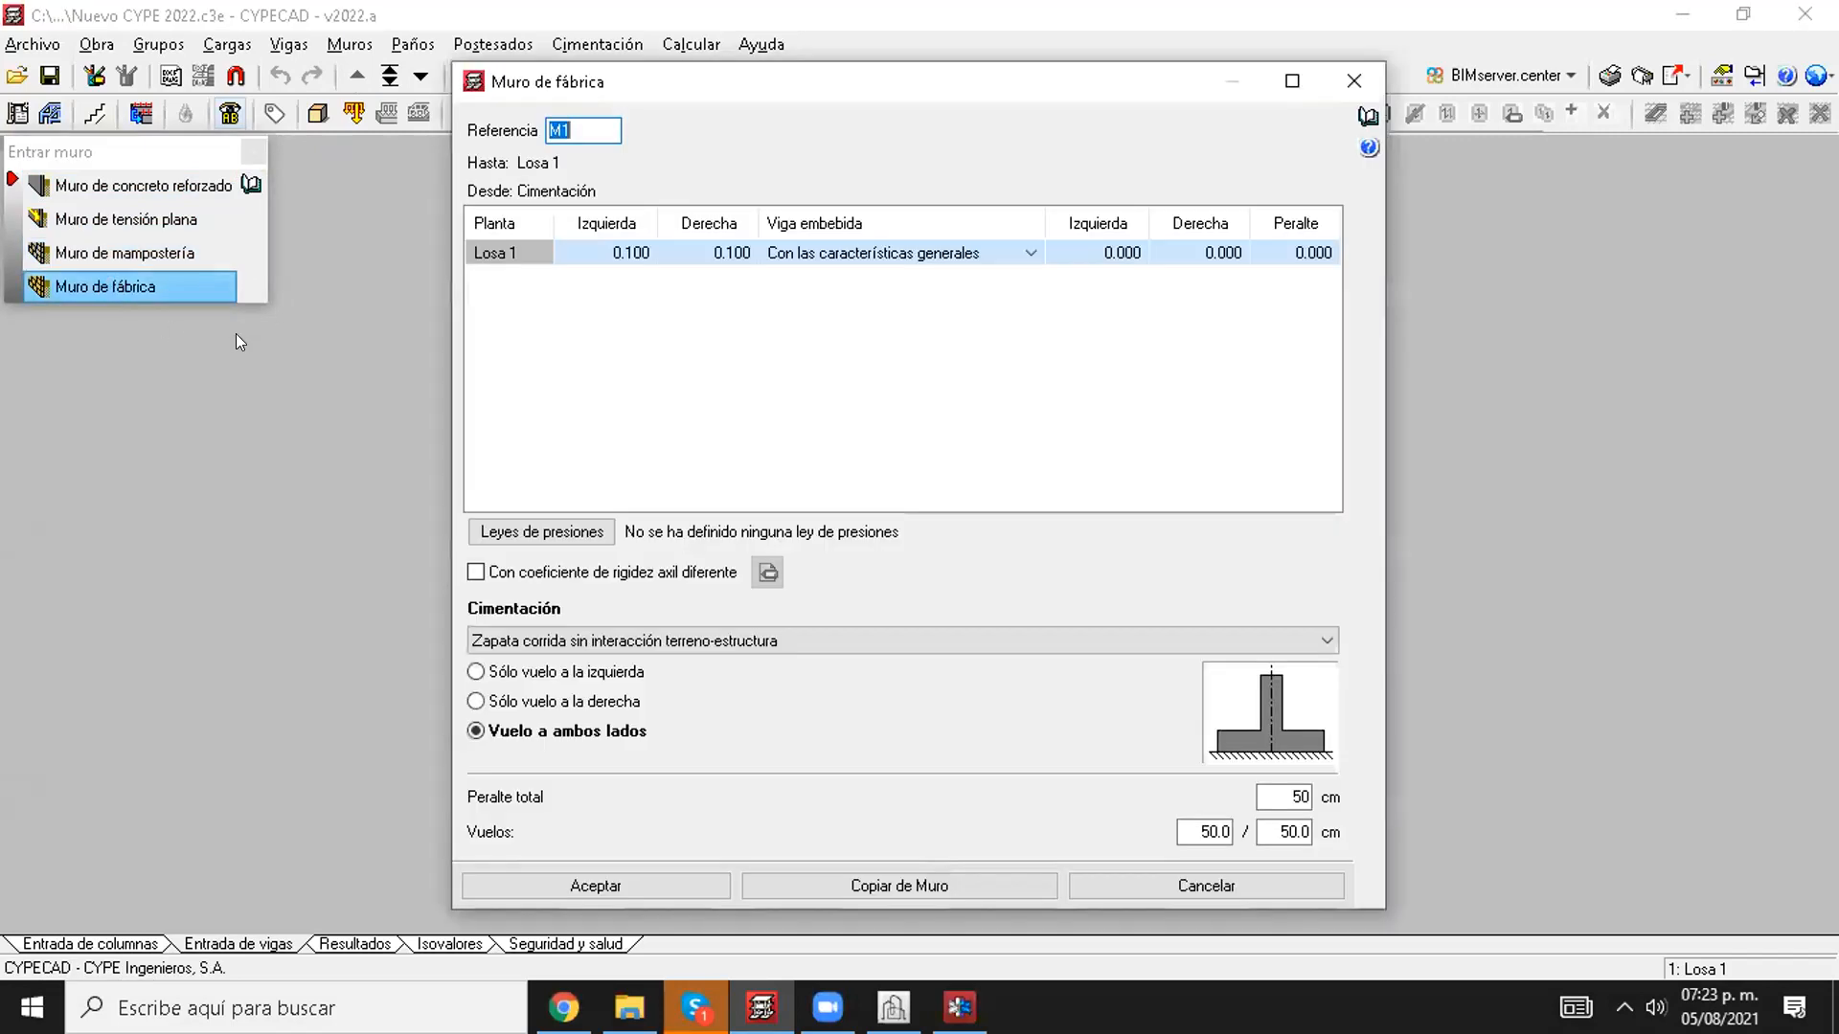
left_click_drag(576, 89, 609, 96)
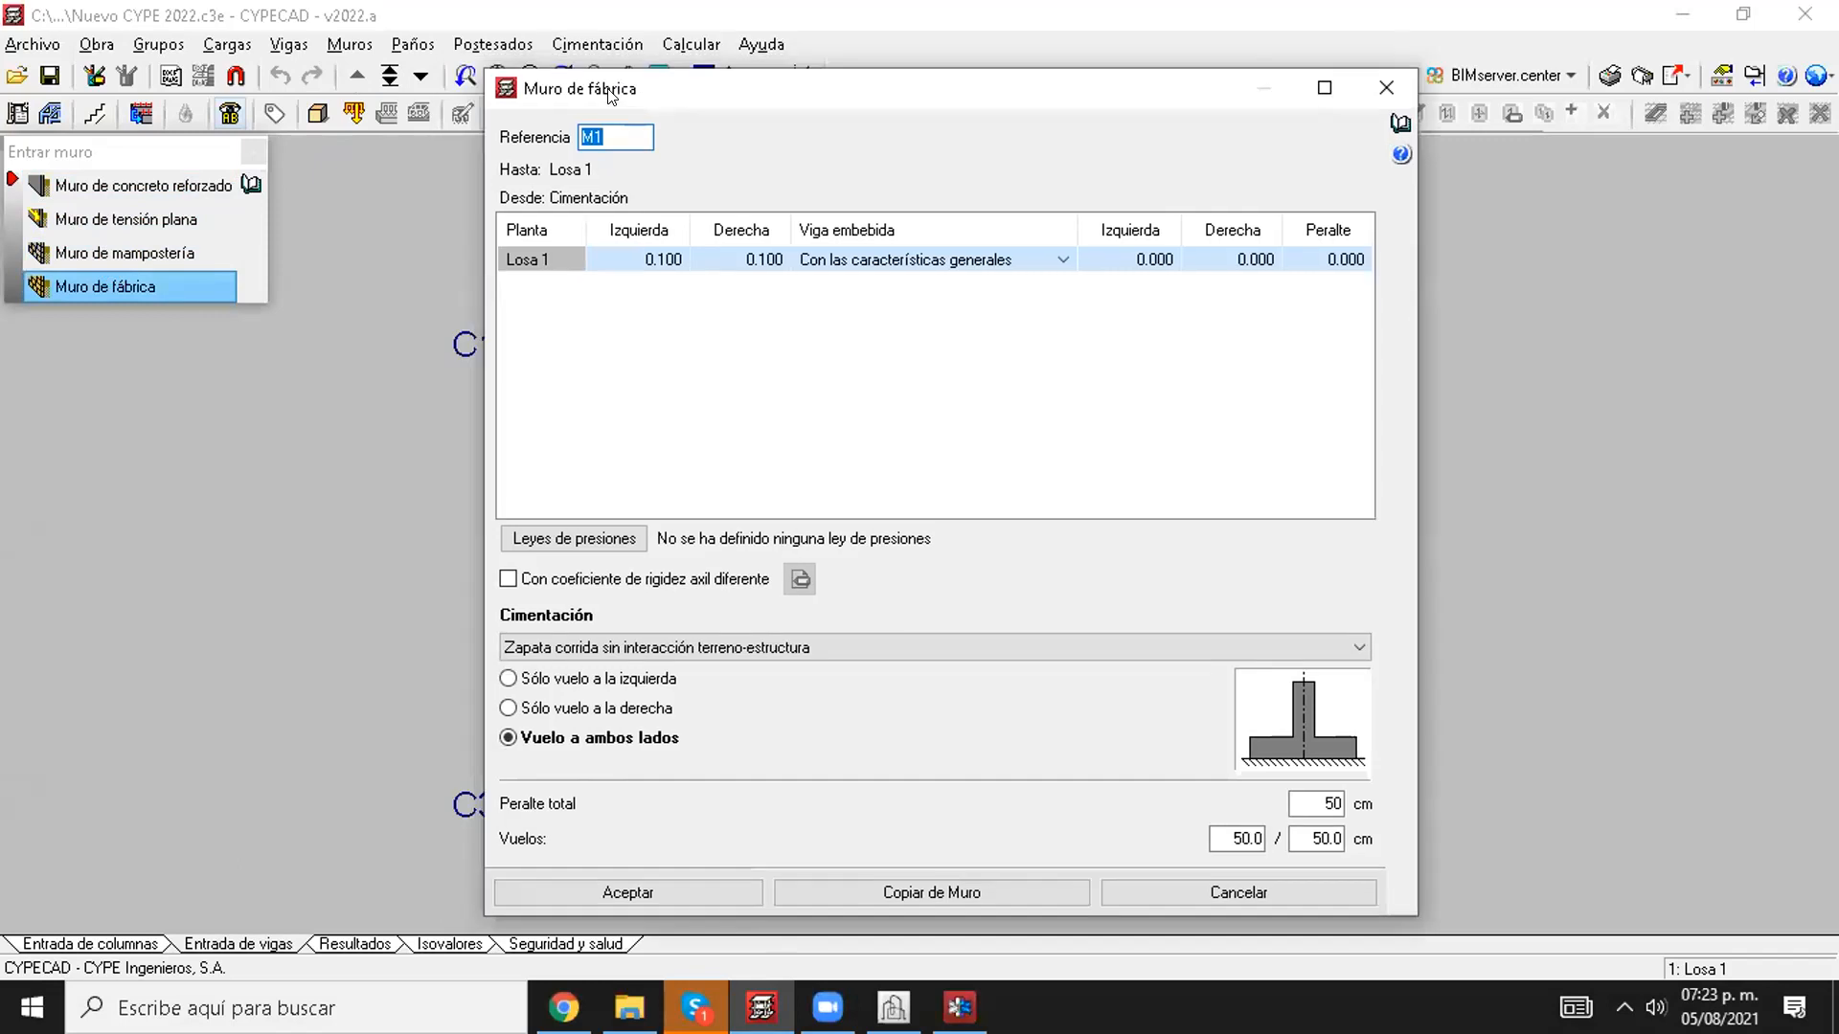
left_click(613, 649)
left_click(594, 665)
left_click(561, 886)
Step: Place the Muro de fábrica from column C1 to column C2
left_click(515, 309)
left_click(1148, 309)
left_click(639, 348)
Step: Examine the Muro de fábrica between columns C1 and C2 from several sides and above in the building's 3D view
scroll(640, 349, "up", 2)
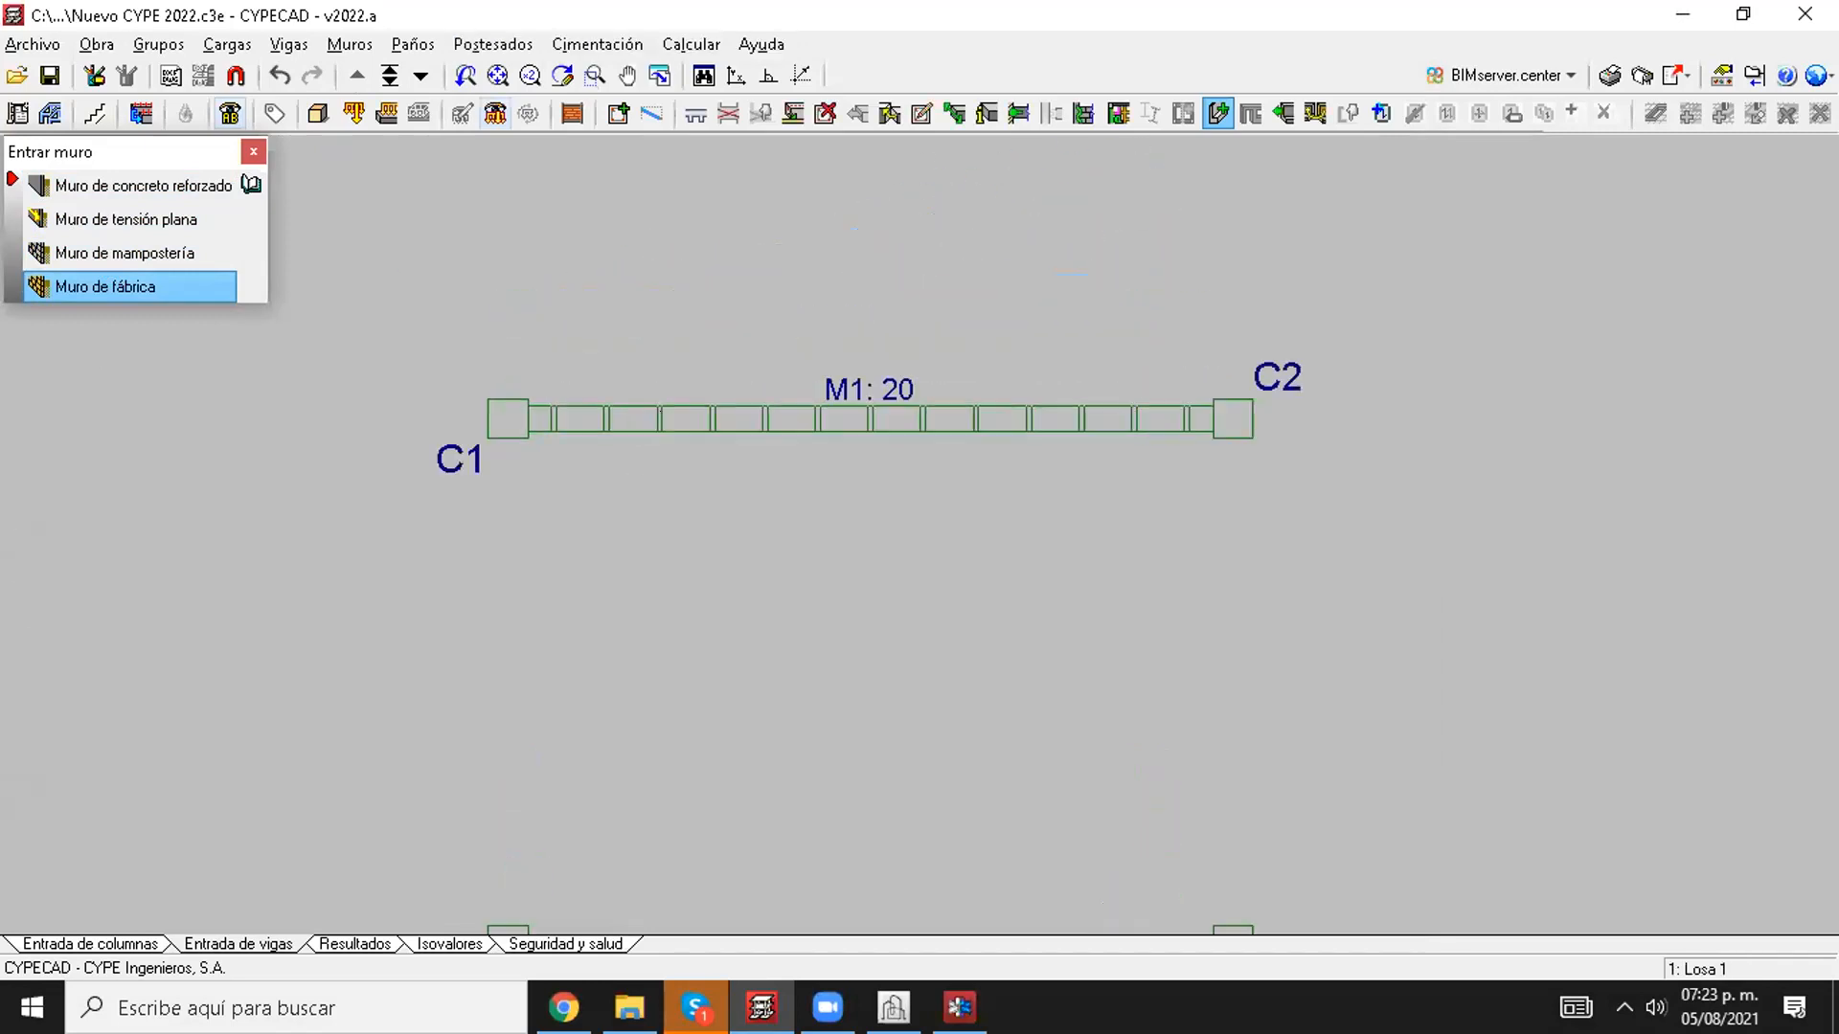
left_click(318, 116)
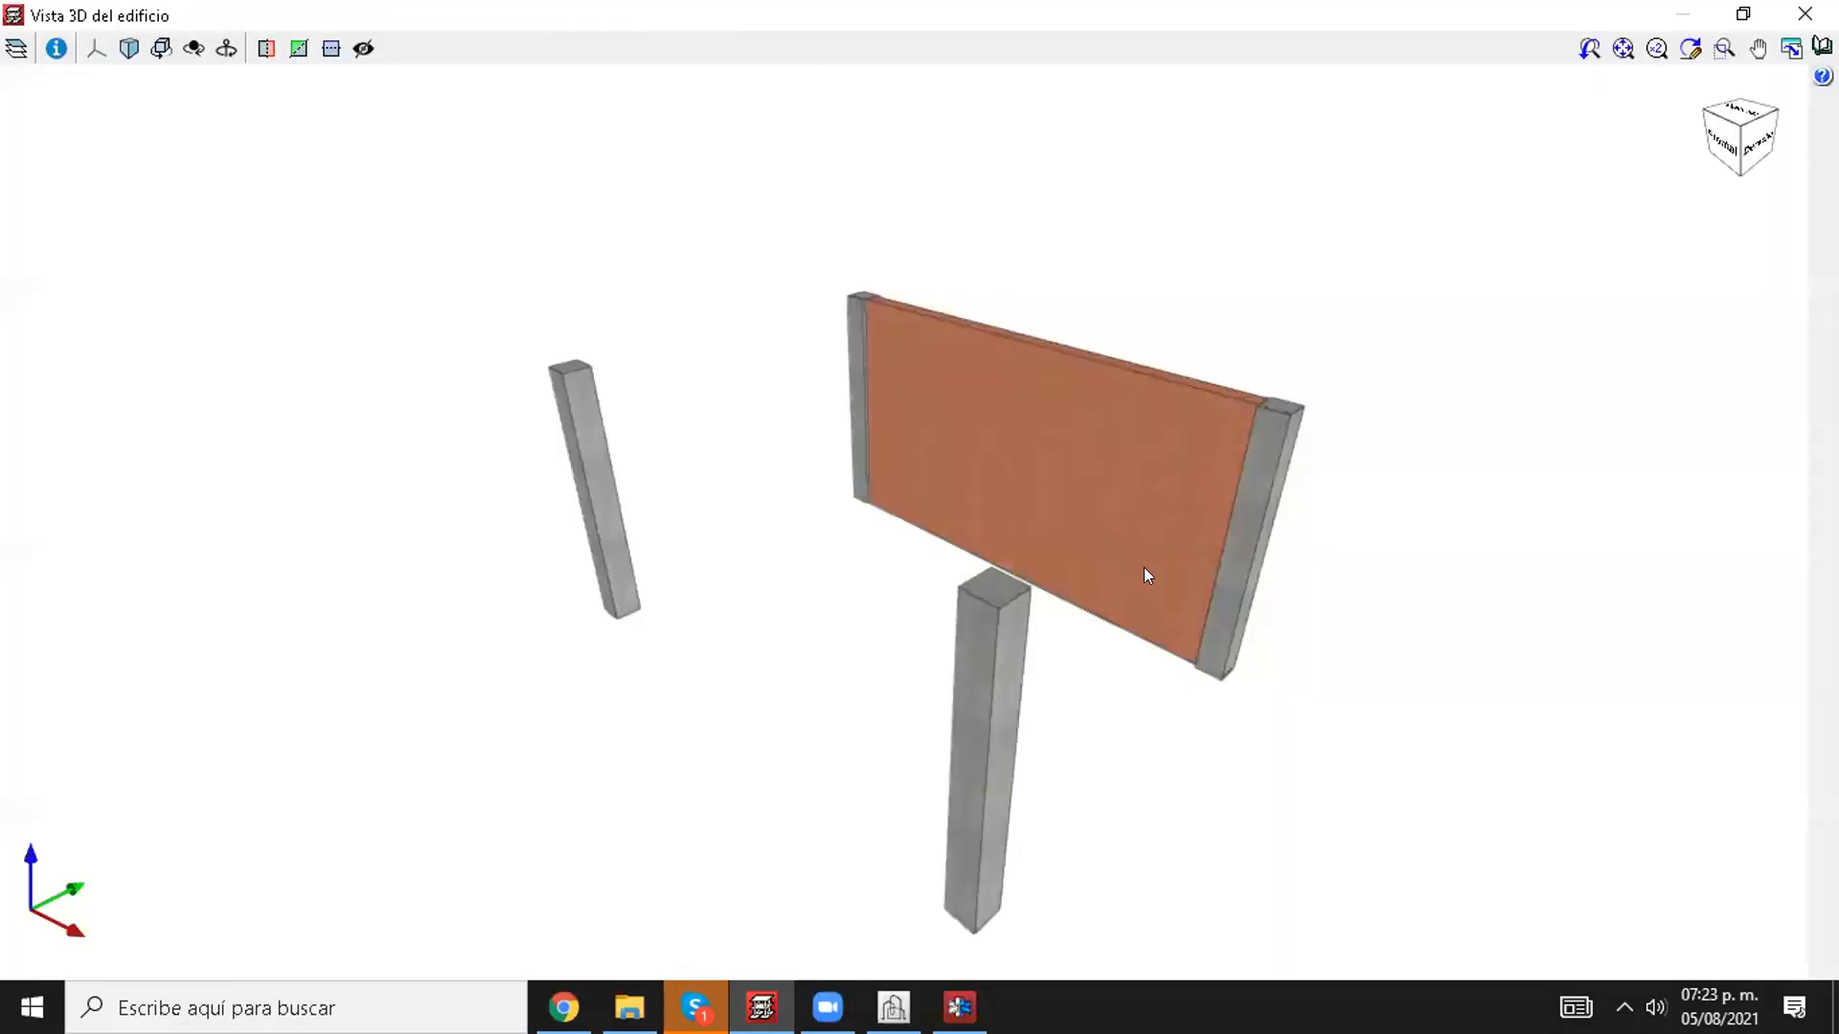
mouse_move(1144, 574)
middle_mouse_down()
mouse_move(751, 493)
mouse_move(571, 493)
mouse_move(841, 562)
mouse_move(717, 547)
mouse_move(780, 555)
middle_mouse_up()
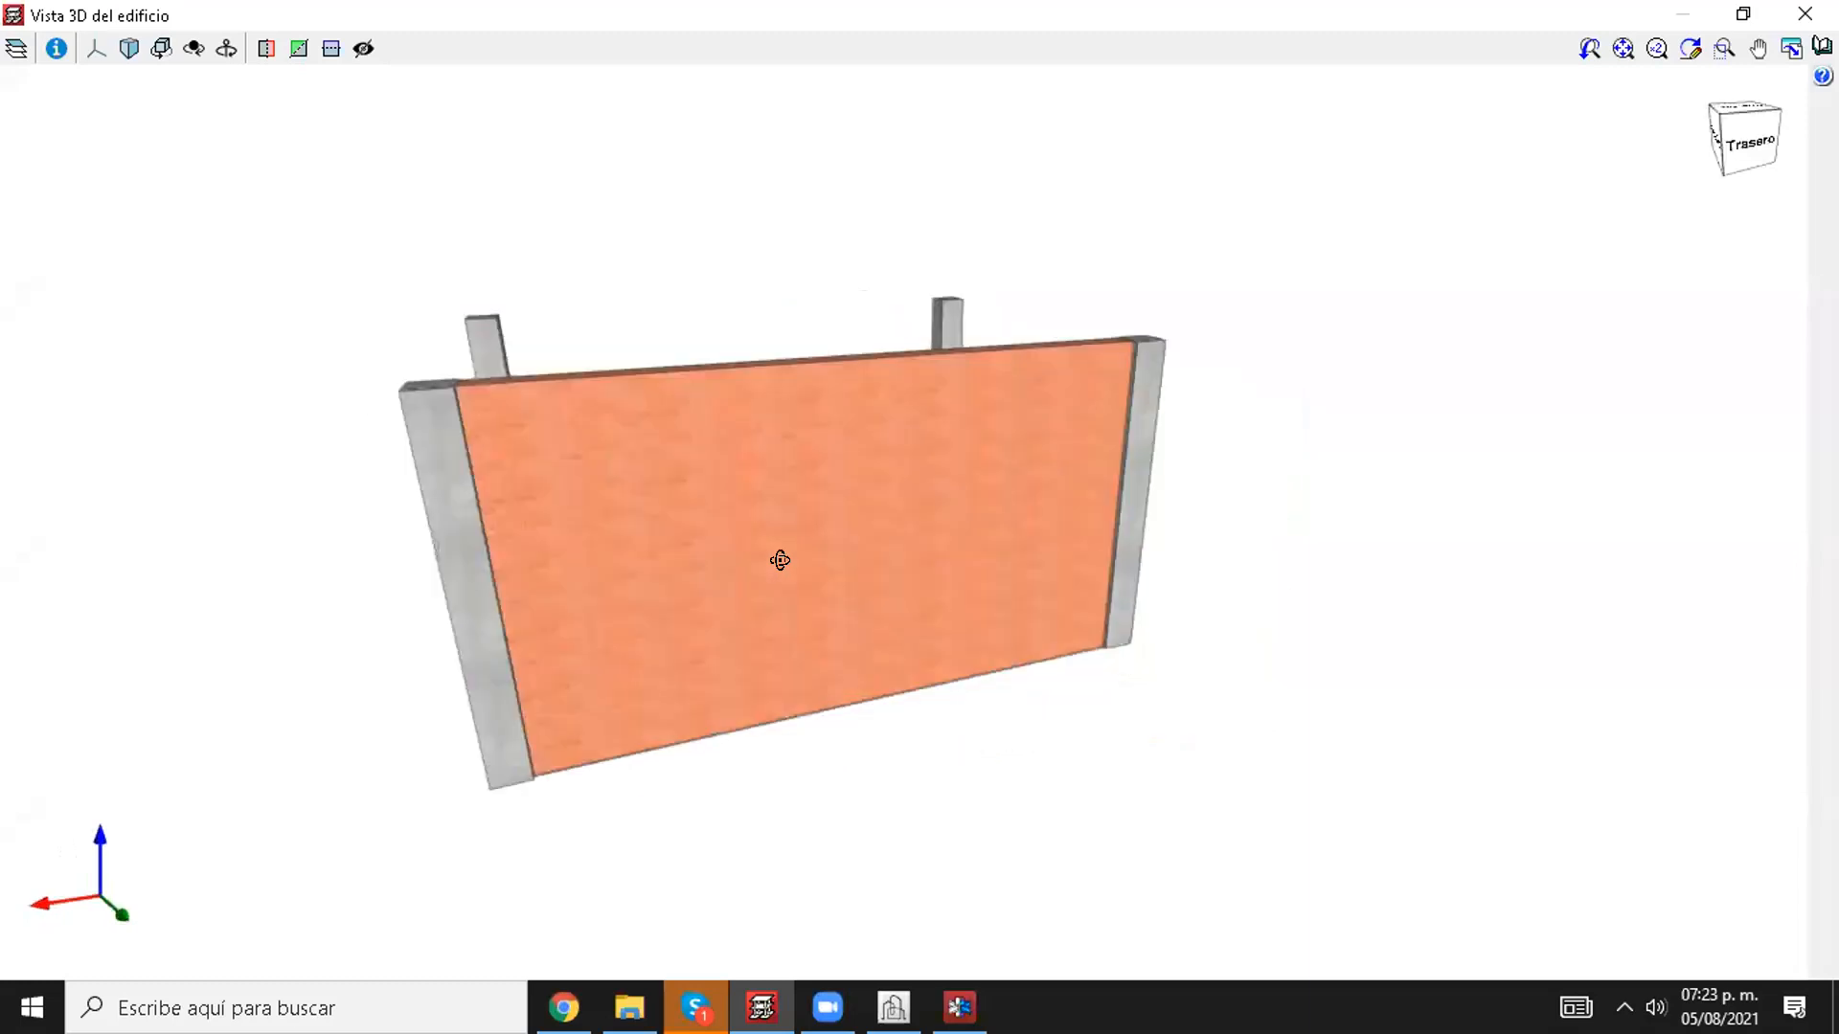
middle_click_drag(611, 533, 579, 574)
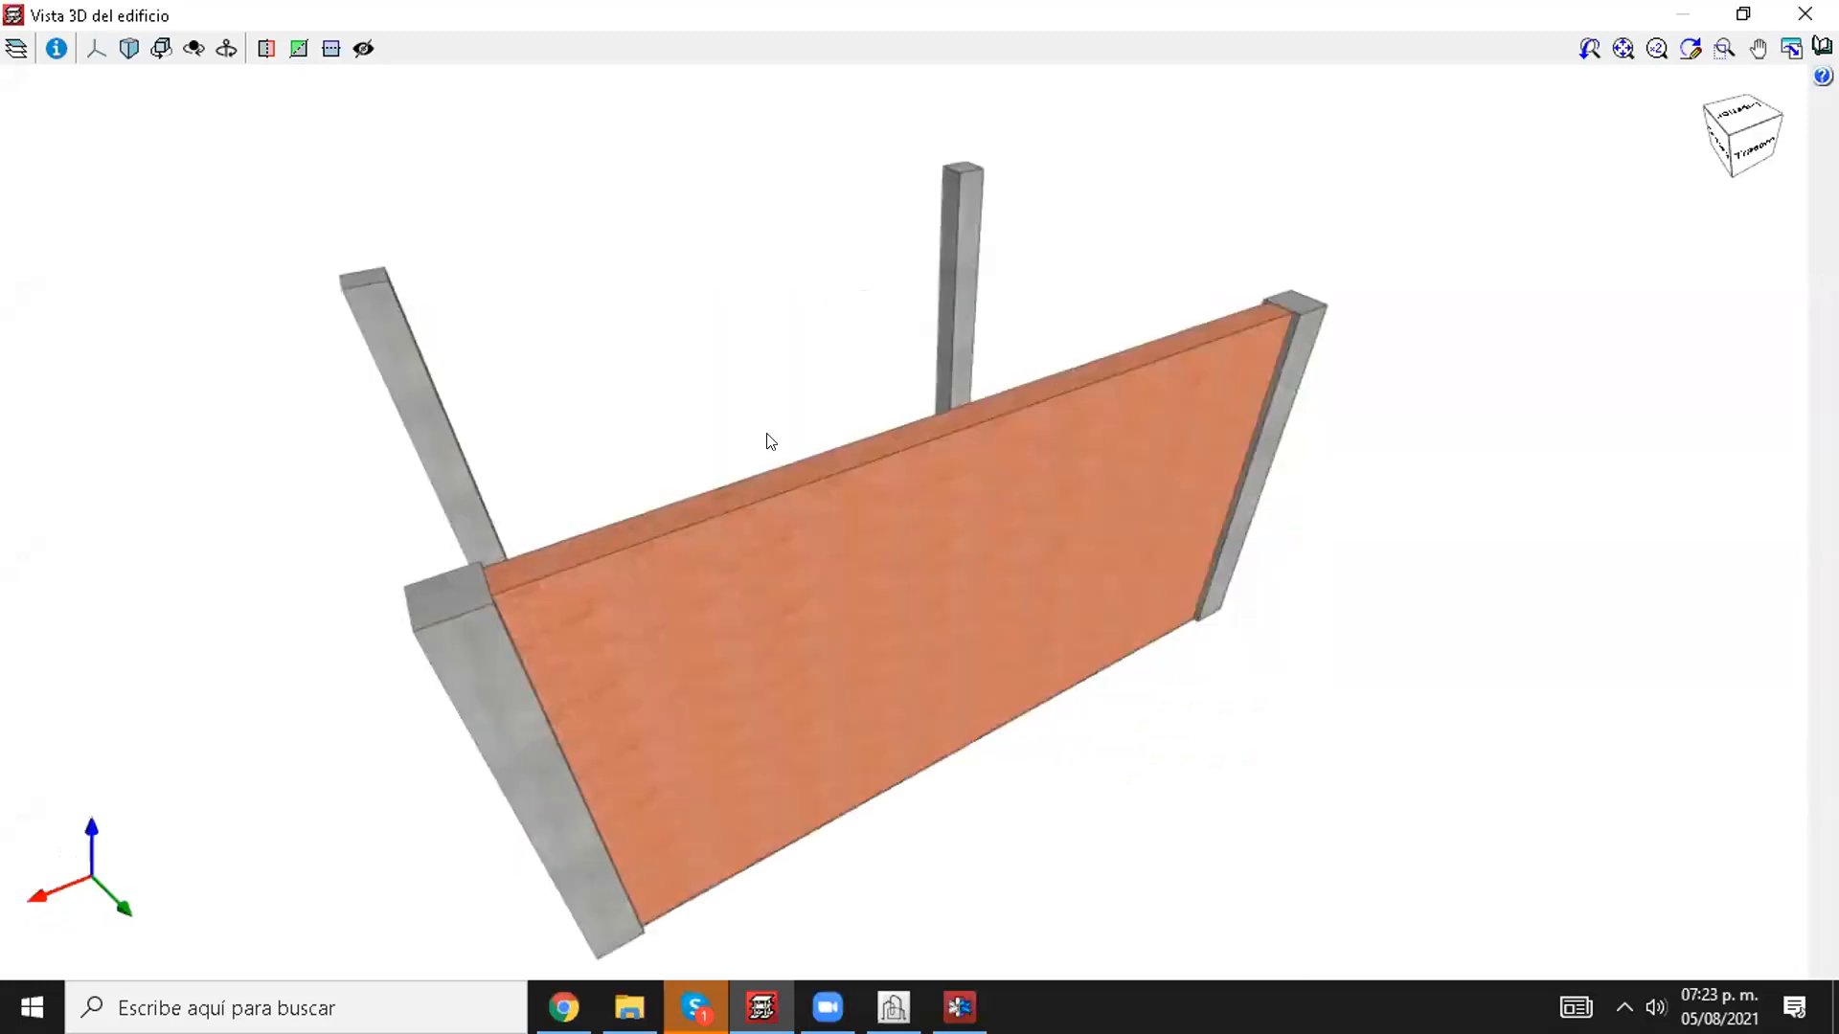
middle_click_drag(554, 492, 485, 489)
middle_click_drag(756, 497, 942, 470)
middle_click_drag(1092, 453, 806, 487)
middle_click_drag(877, 328, 739, 417)
scroll(852, 474, "up", 3)
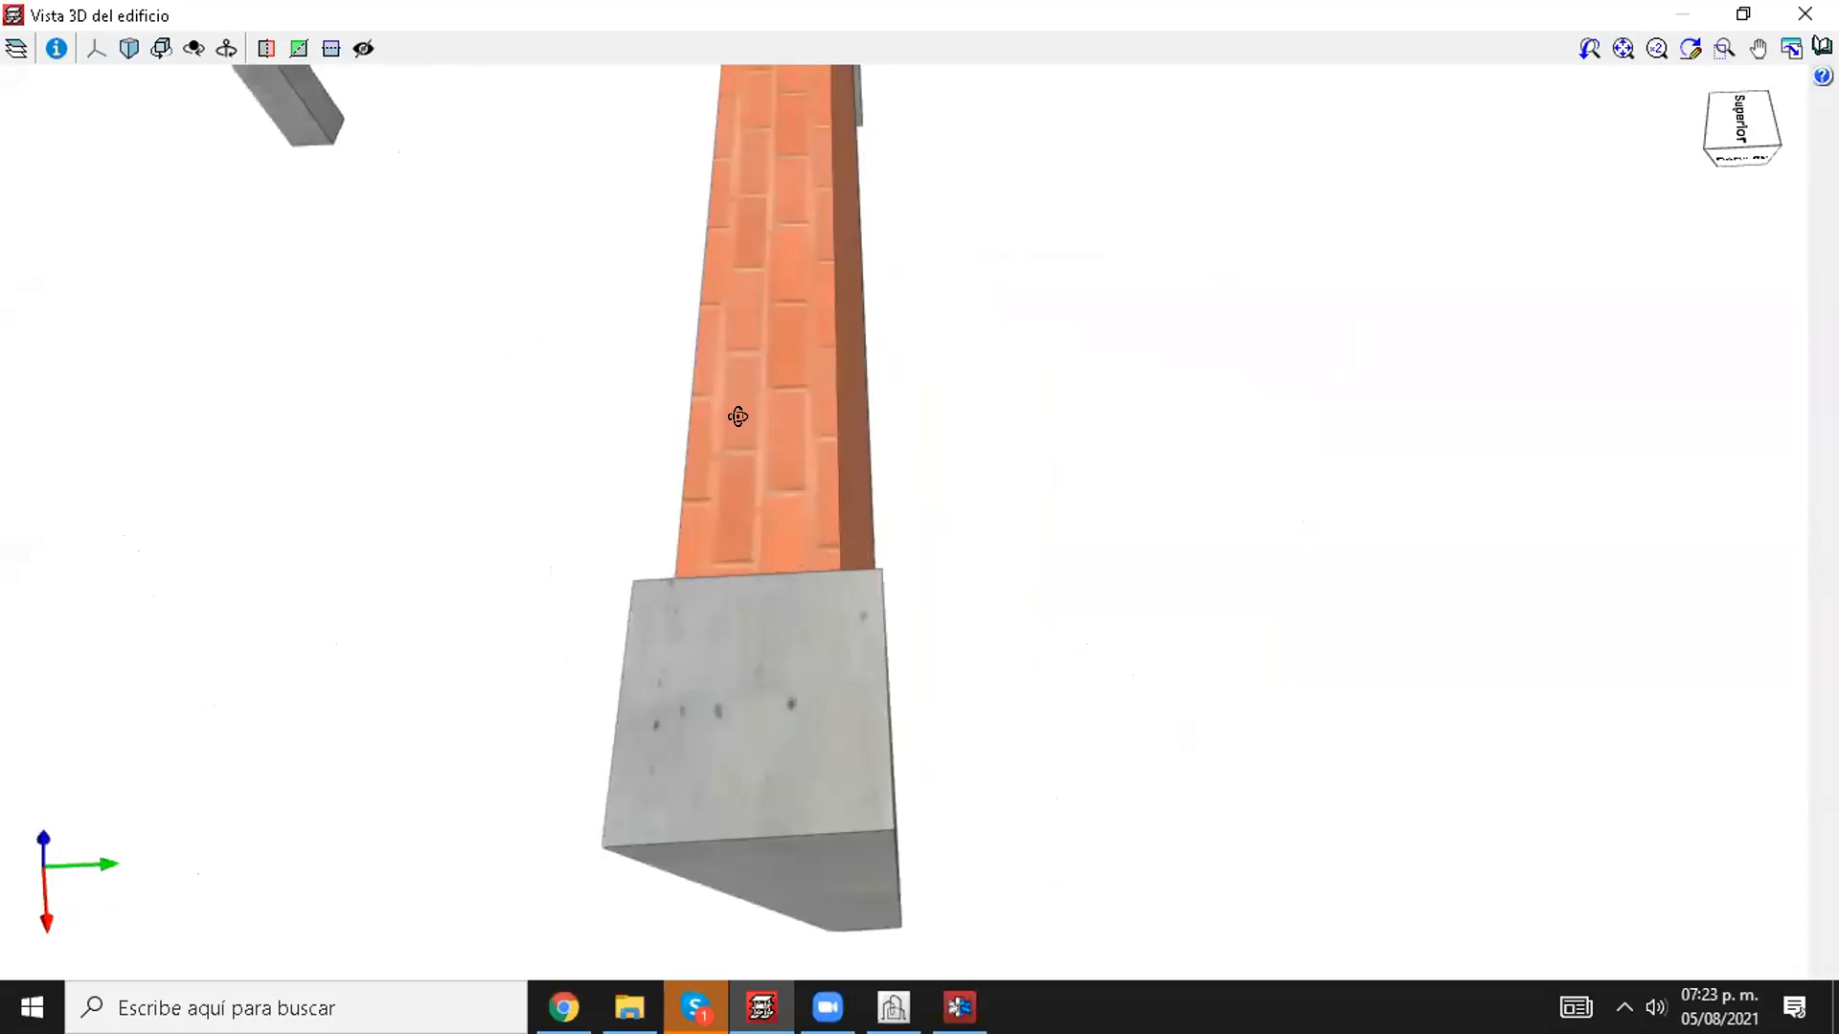
scroll(738, 509, "down", 3)
middle_click_drag(737, 509, 561, 411)
scroll(582, 530, "down", 1)
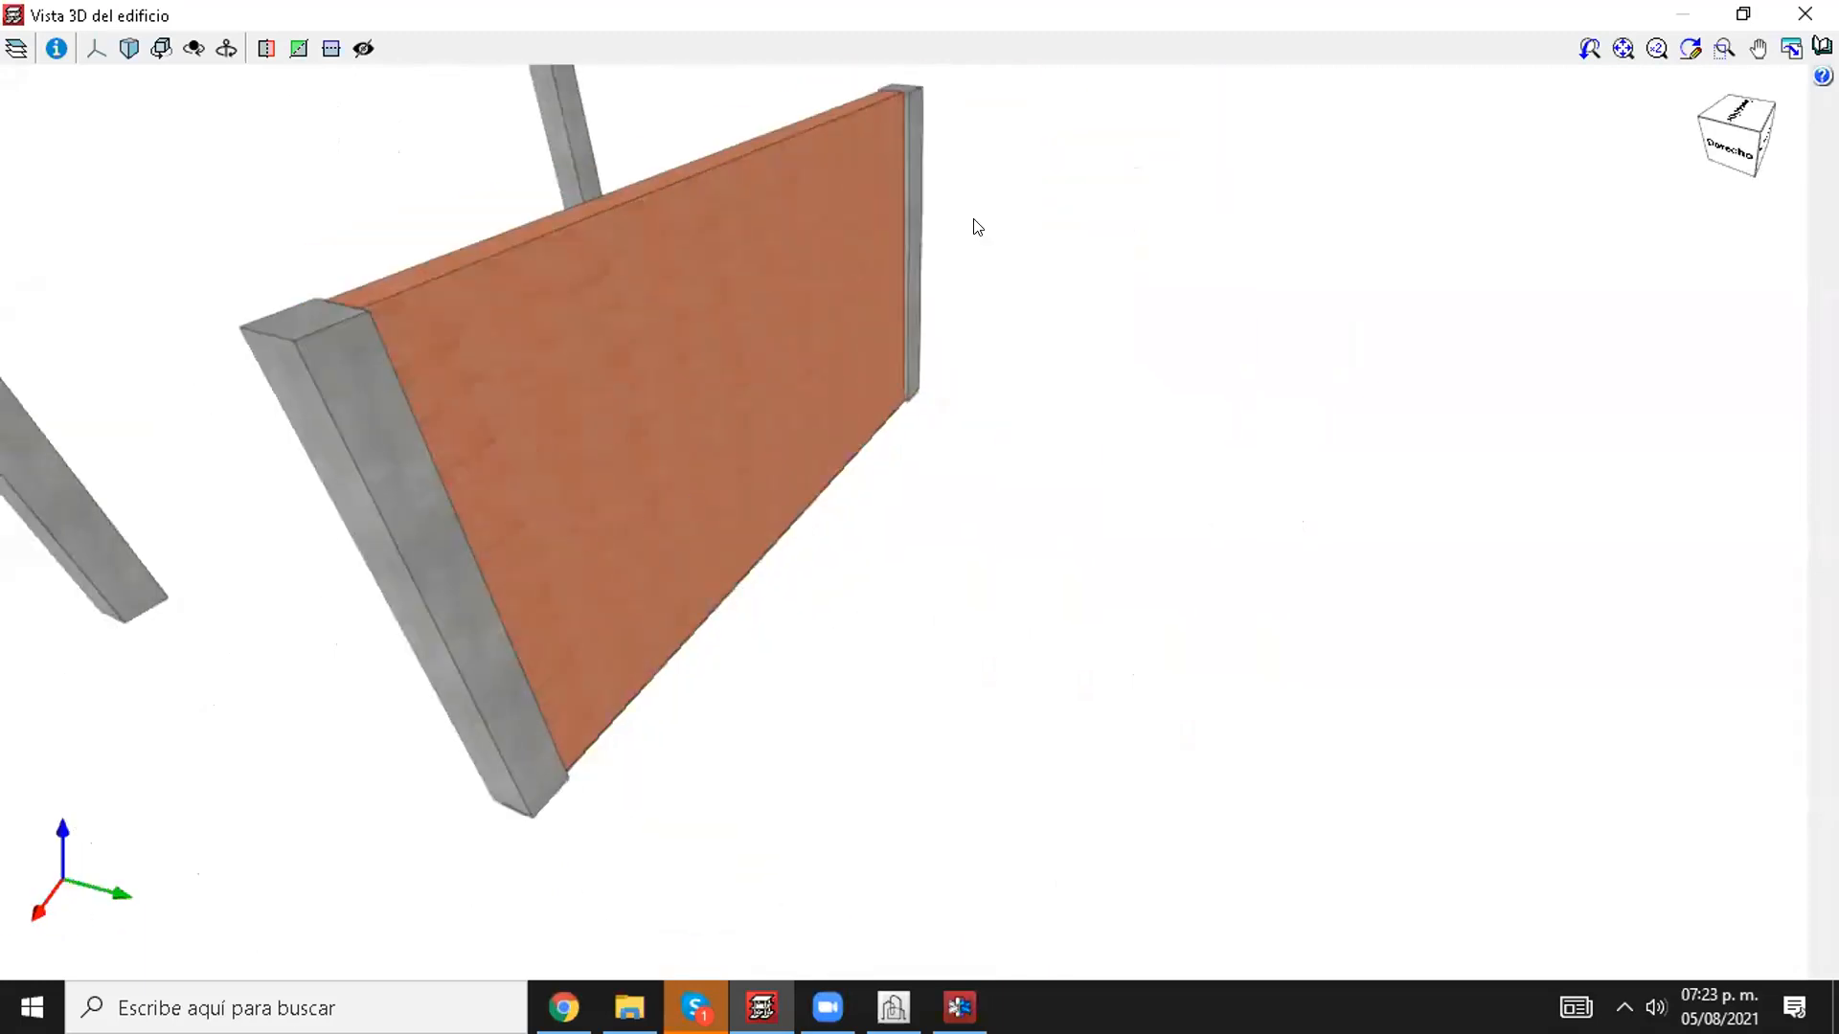
middle_click_drag(977, 227, 894, 262)
left_click(1805, 14)
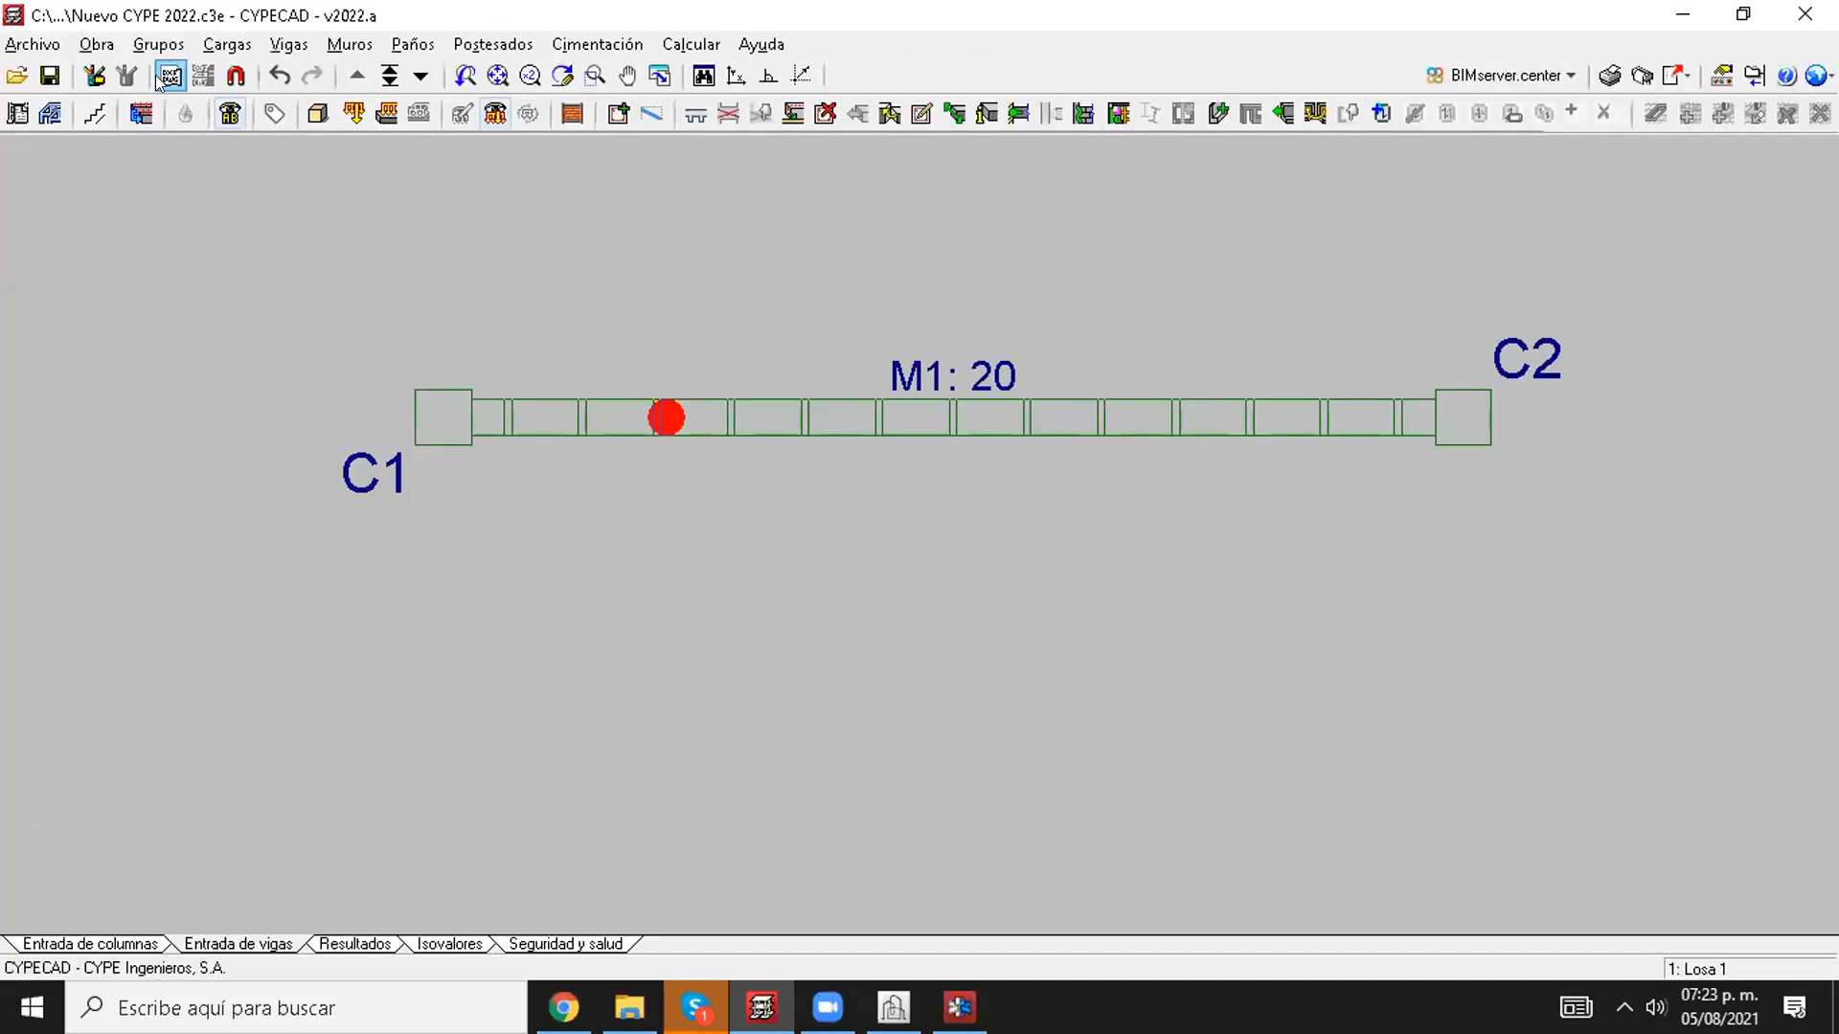
Step: Open the embedded and coping beam reinforcement options within the general data's bar steel settings and review the minimum depth for concrete block walls
left_click(96, 44)
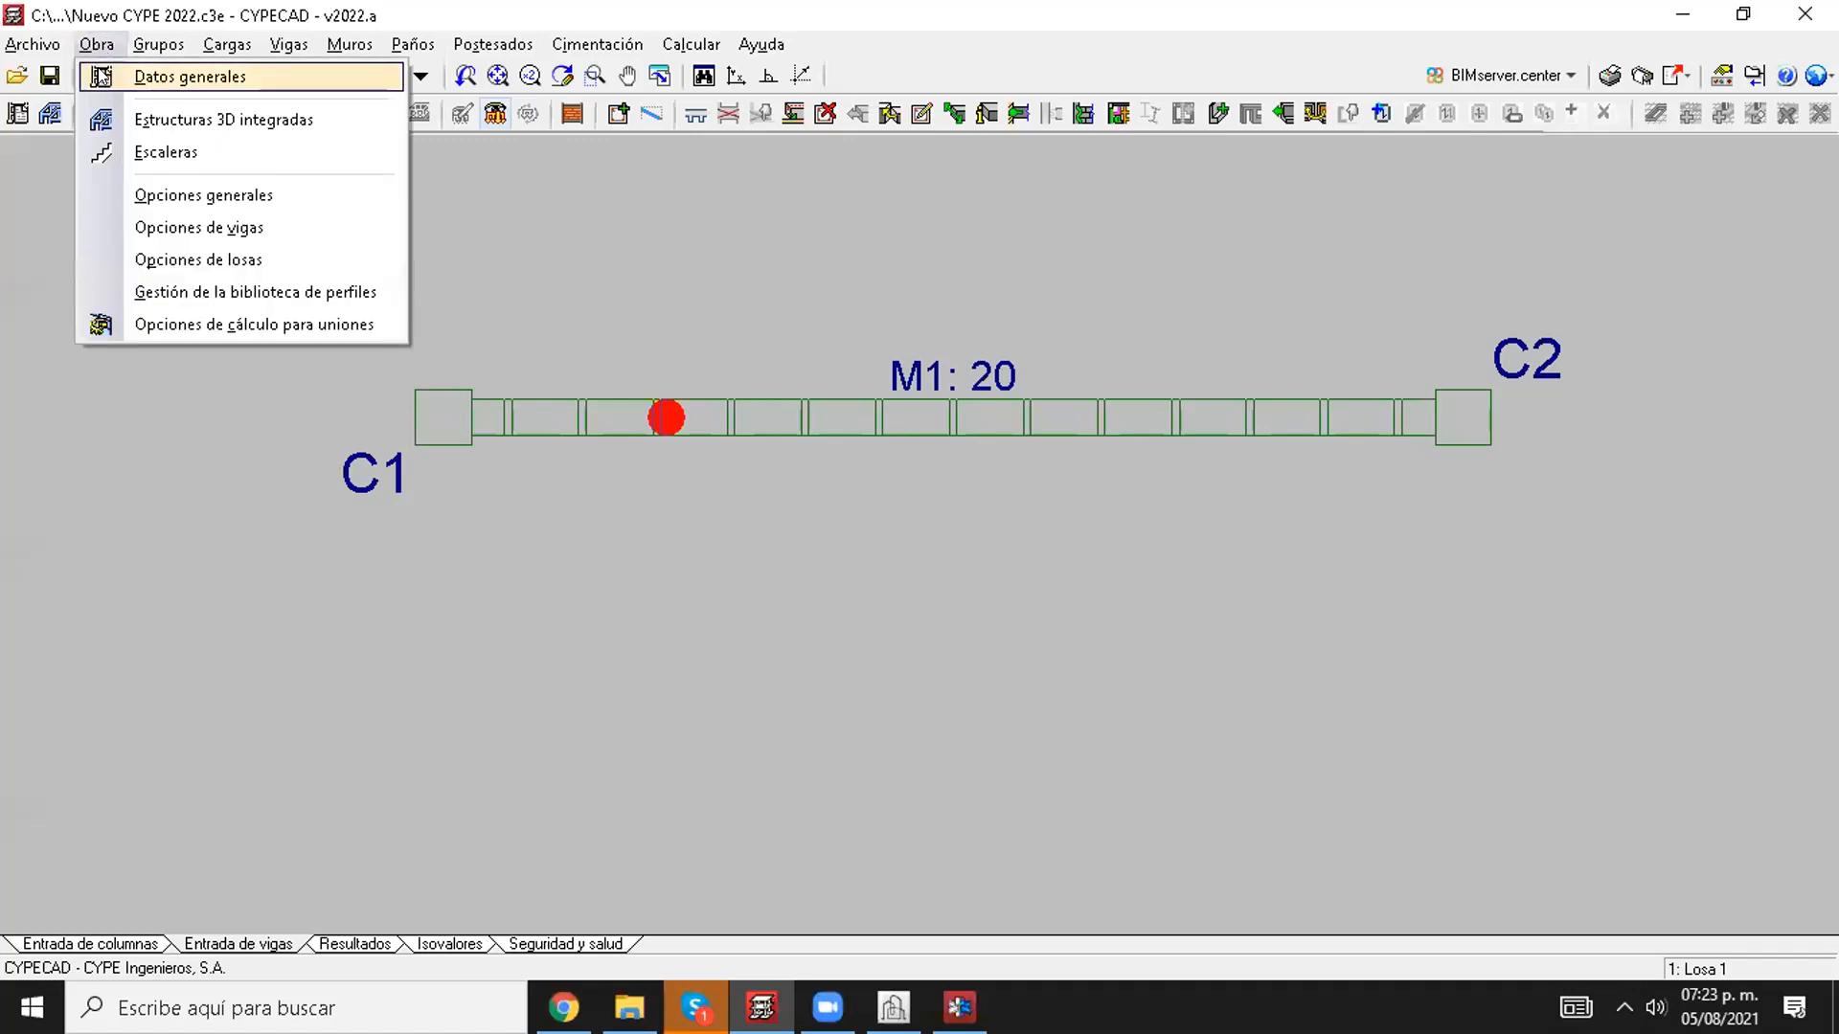
left_click(99, 76)
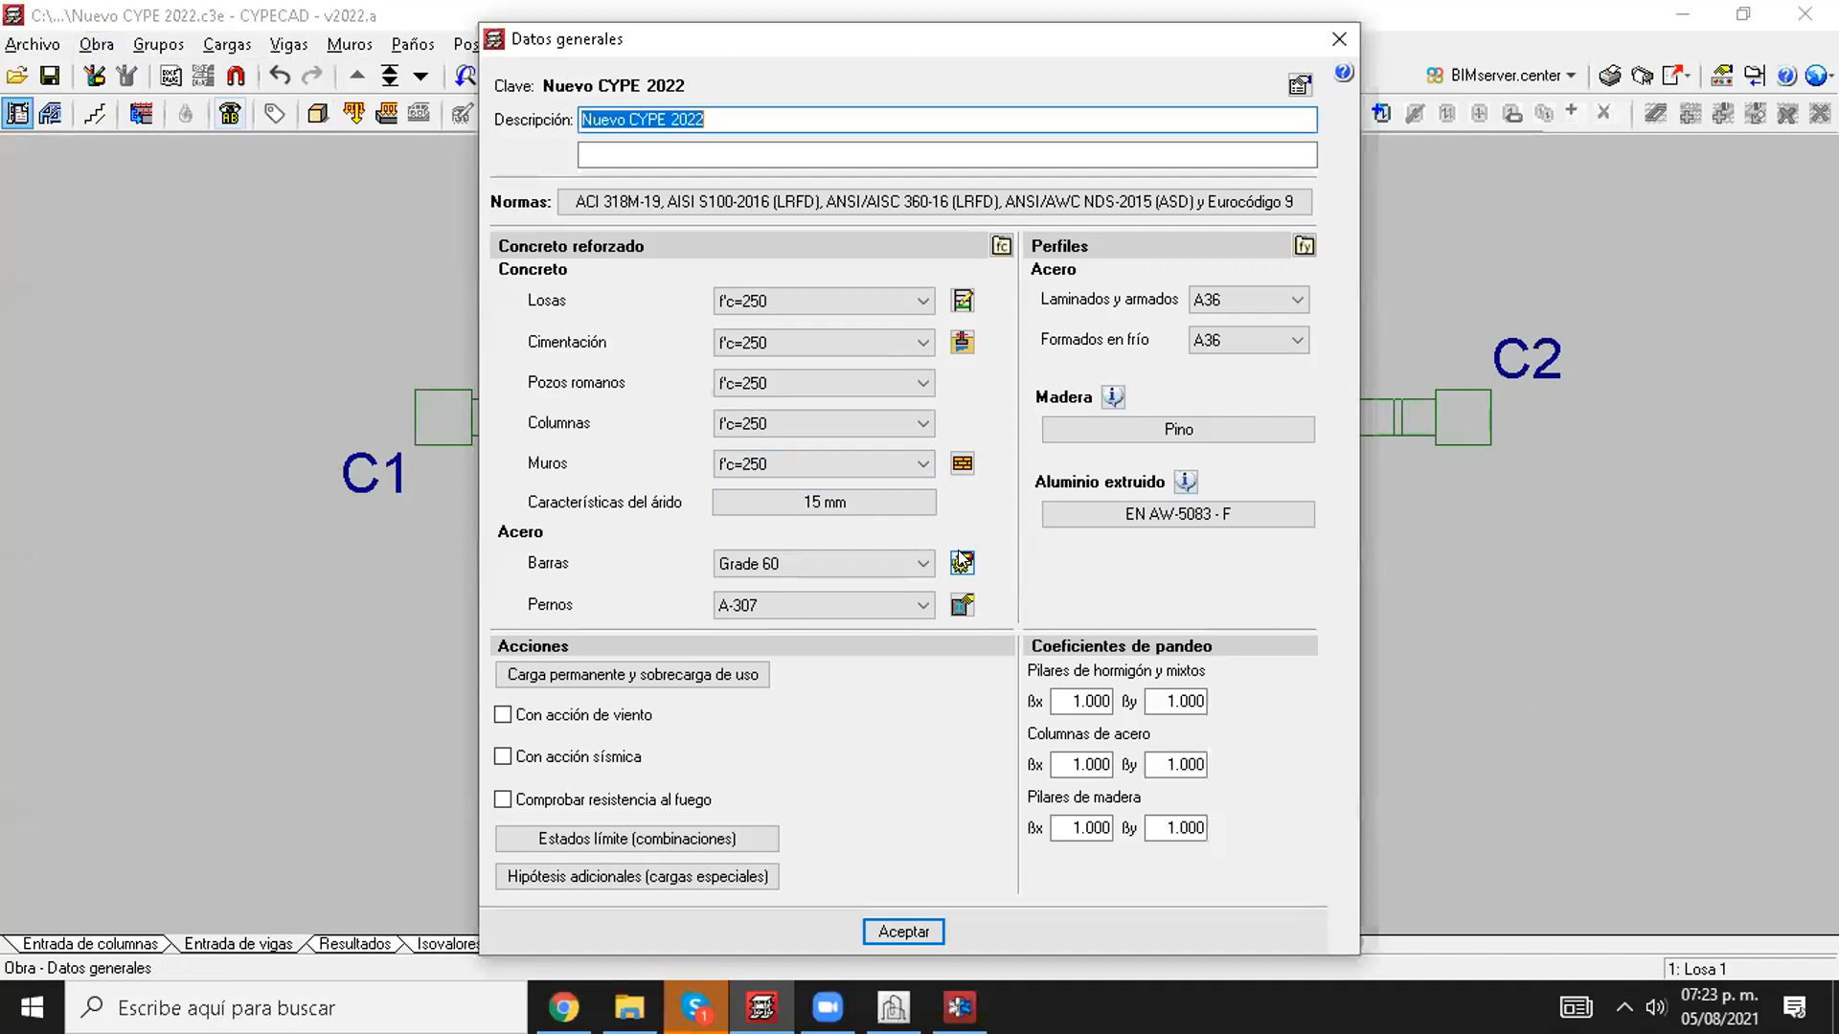
left_click(961, 561)
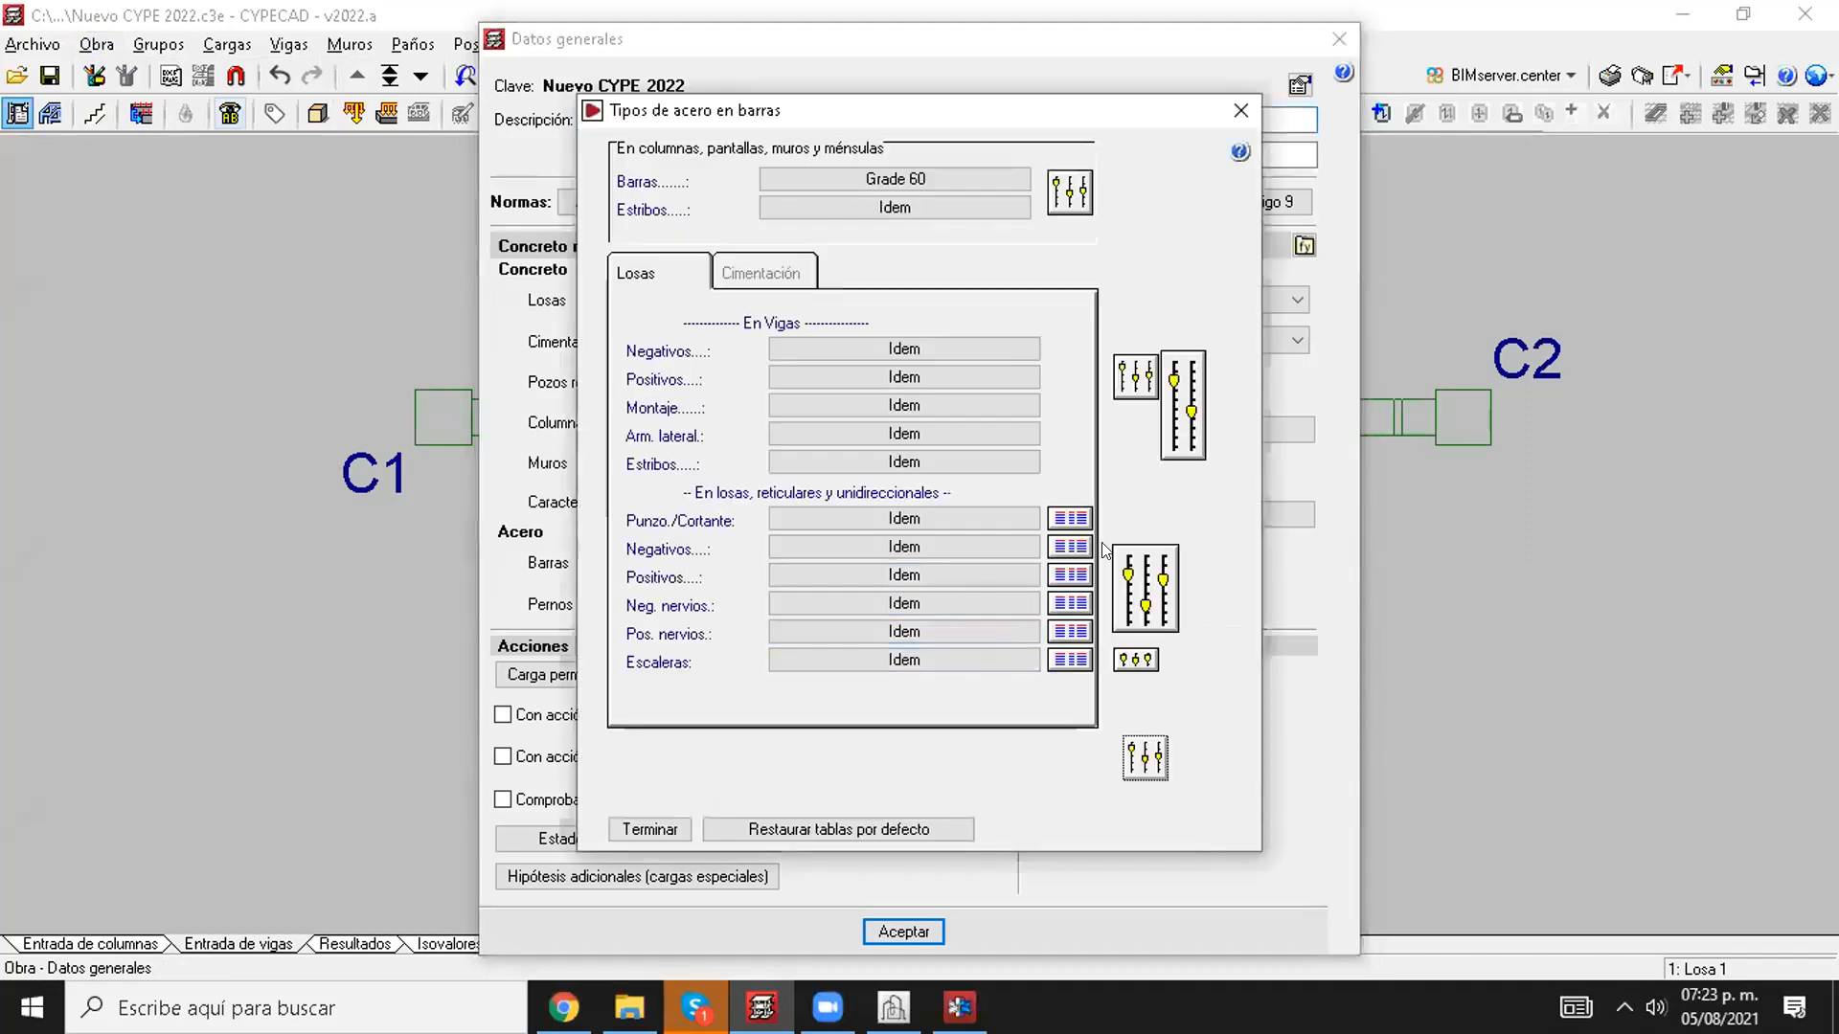
left_click(1181, 429)
left_click_drag(1024, 342, 823, 284)
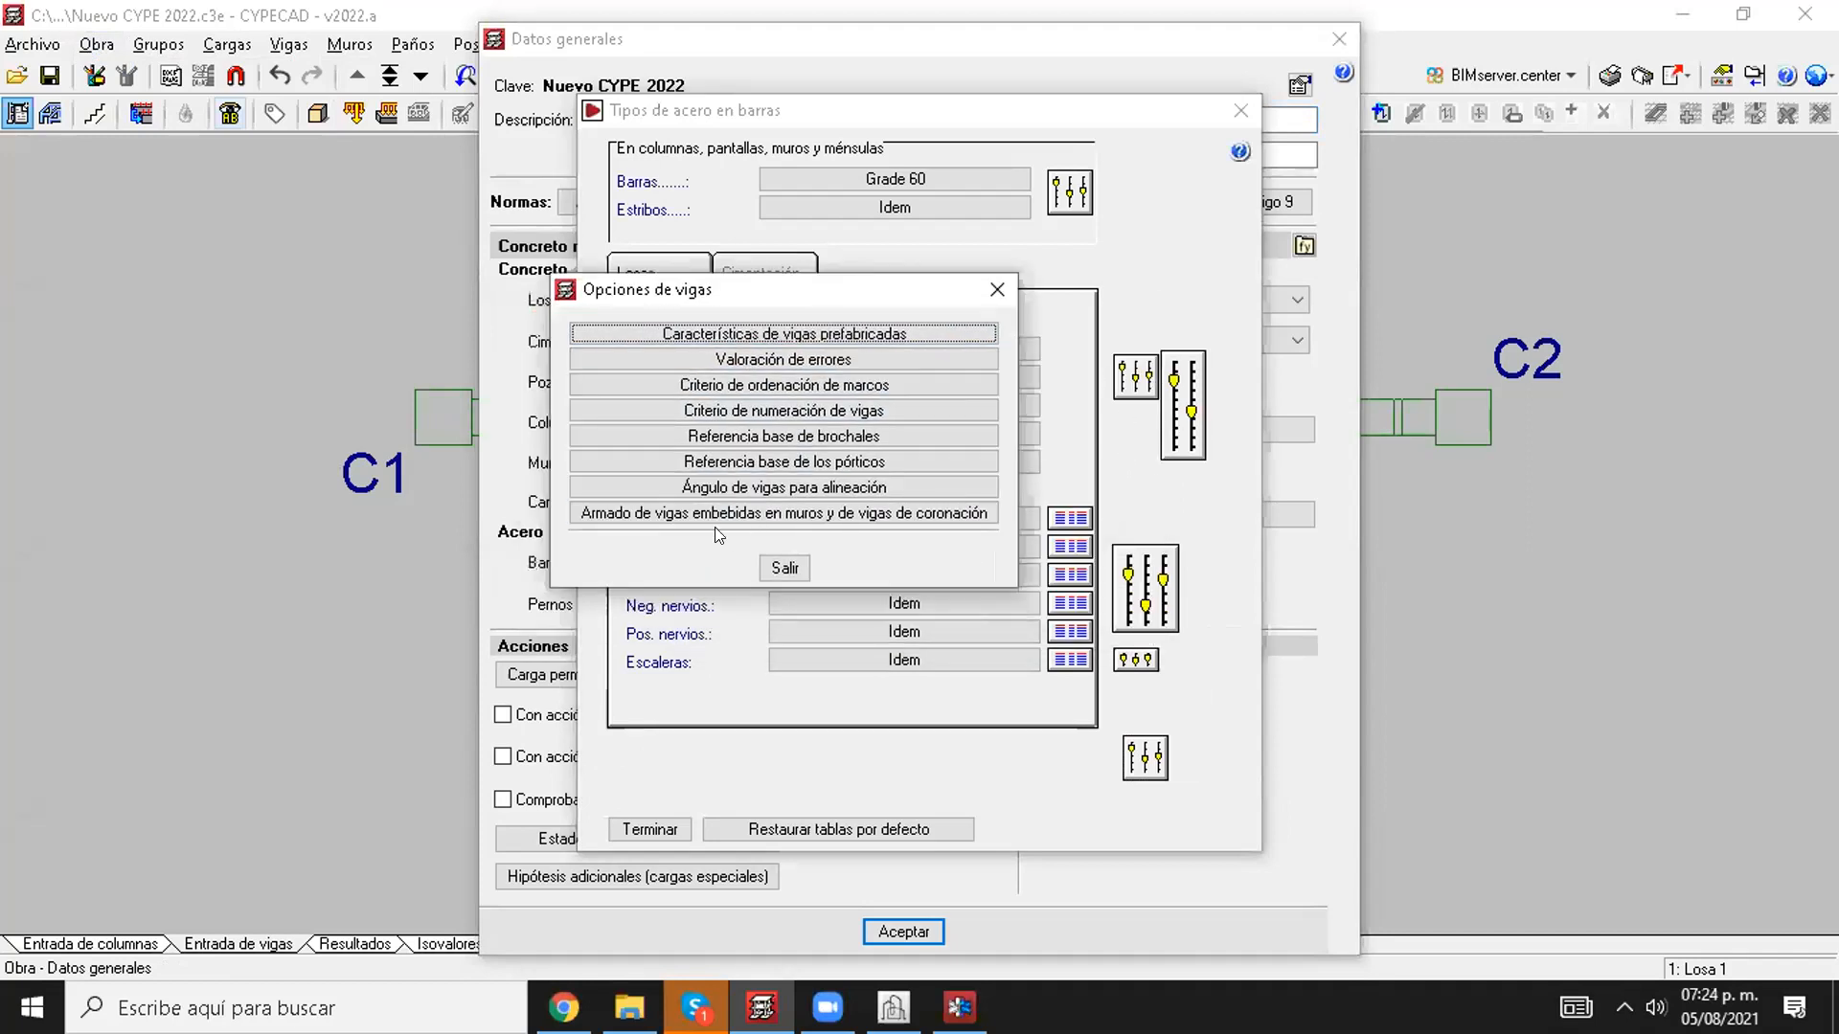
left_click(635, 517)
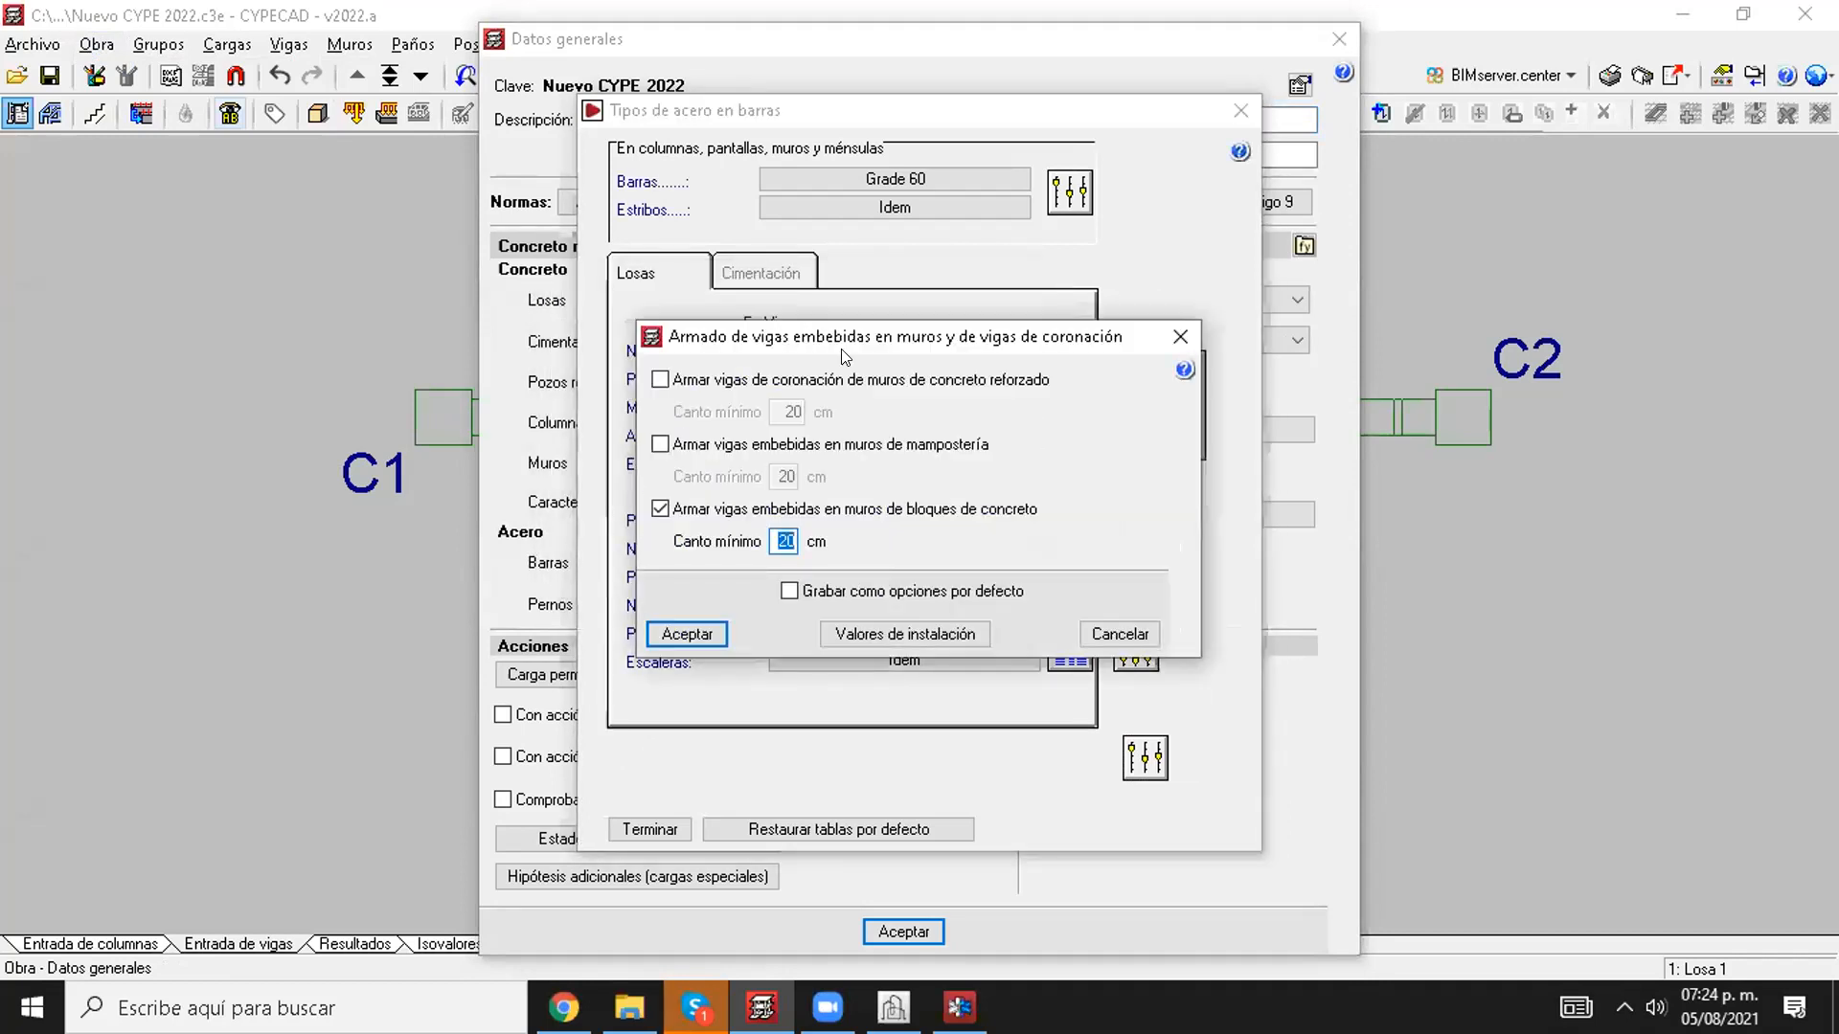
left_click_drag(841, 351, 819, 290)
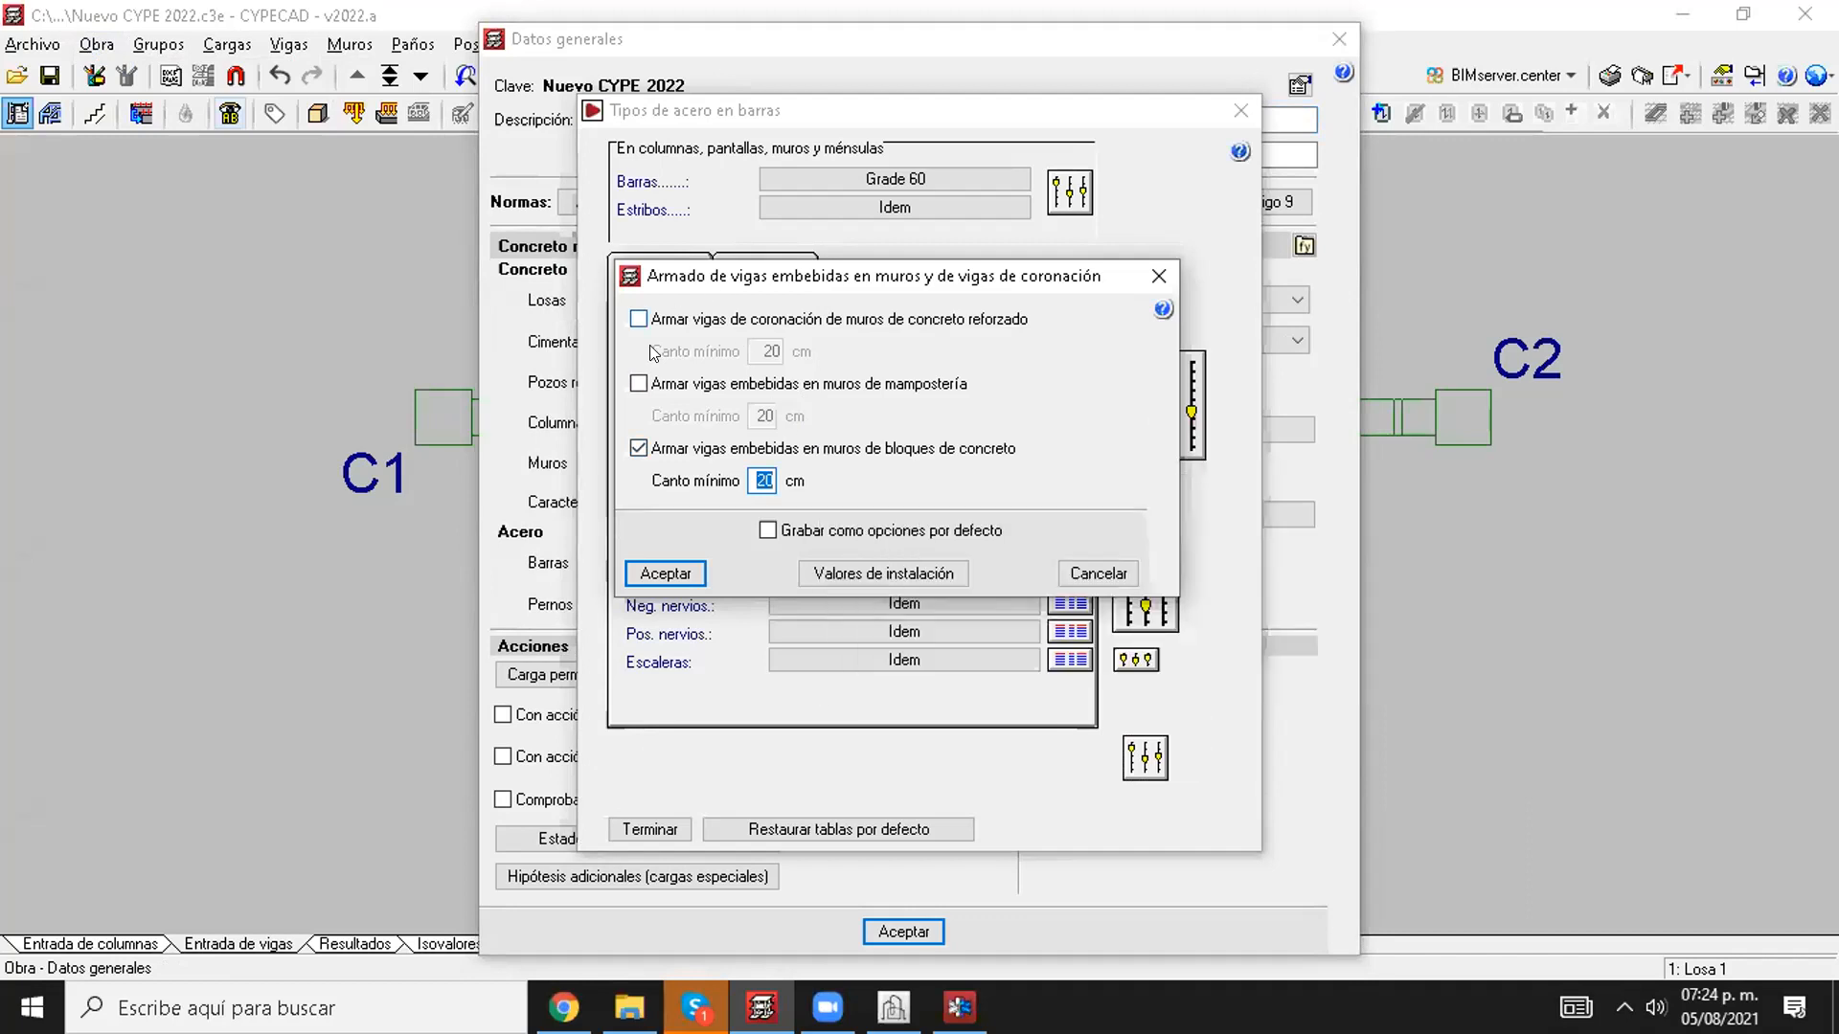
left_click(659, 450)
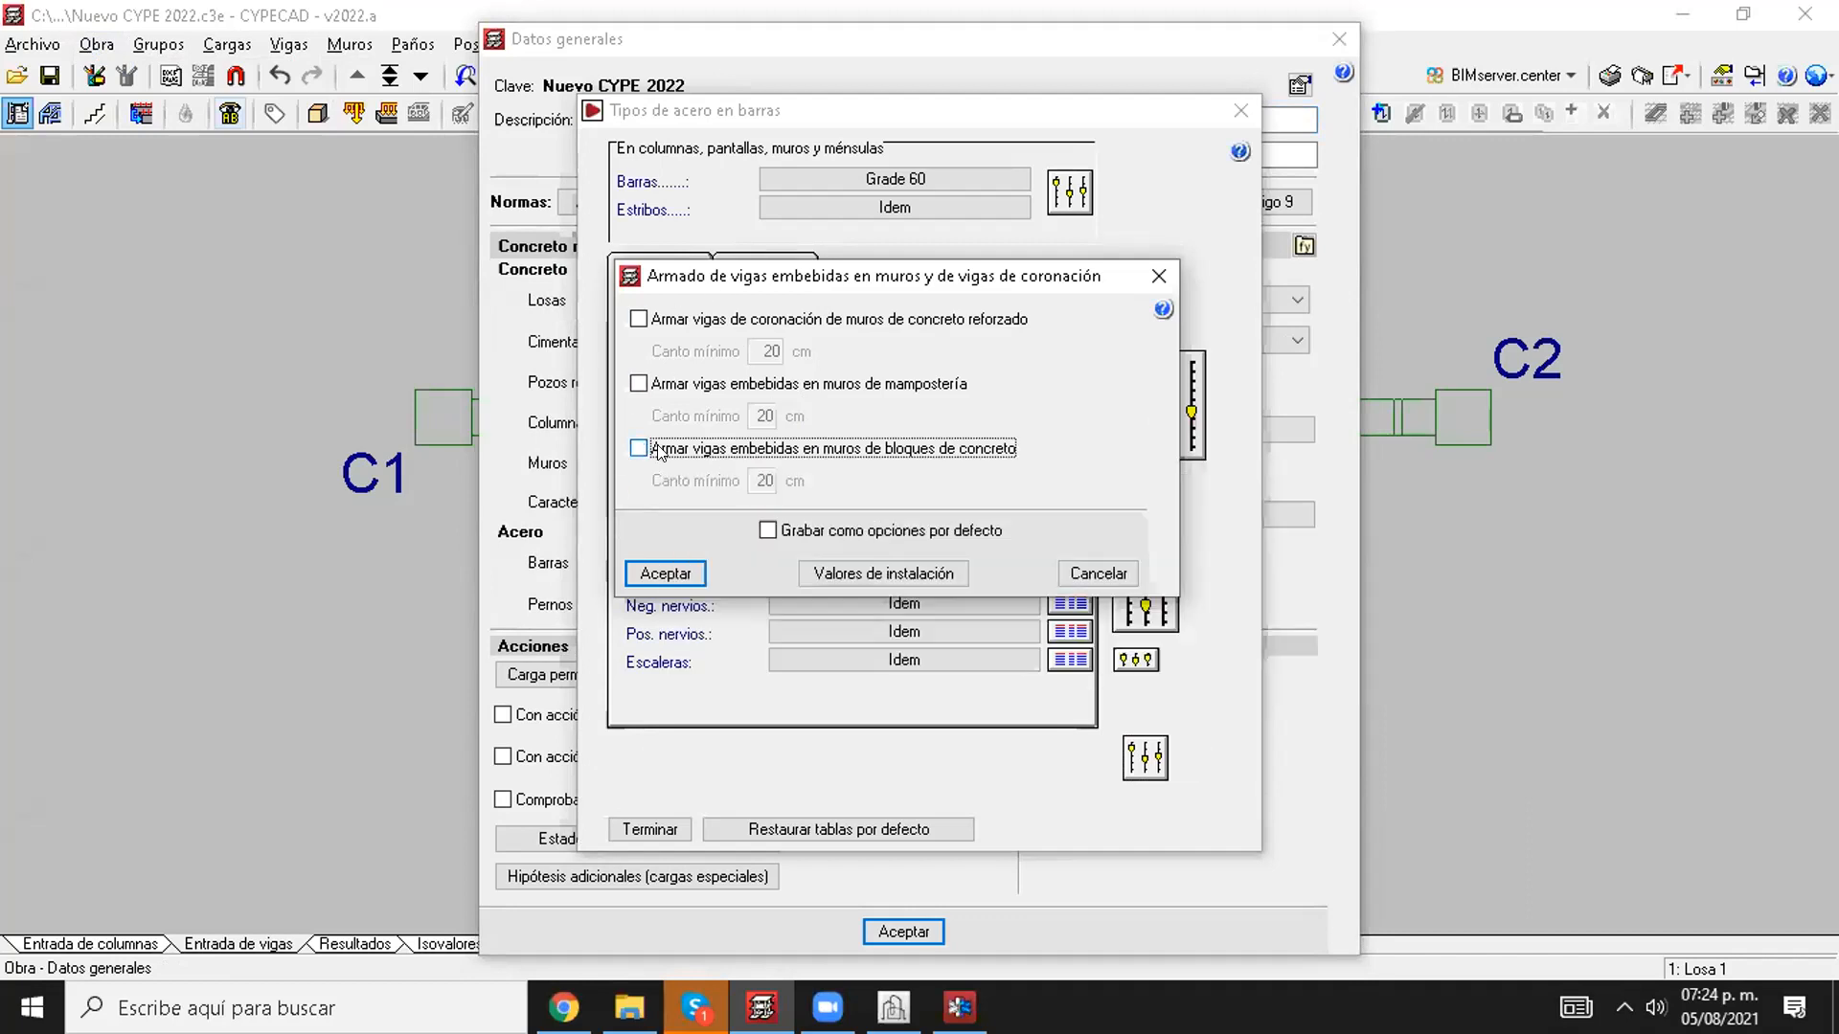
left_click(657, 452)
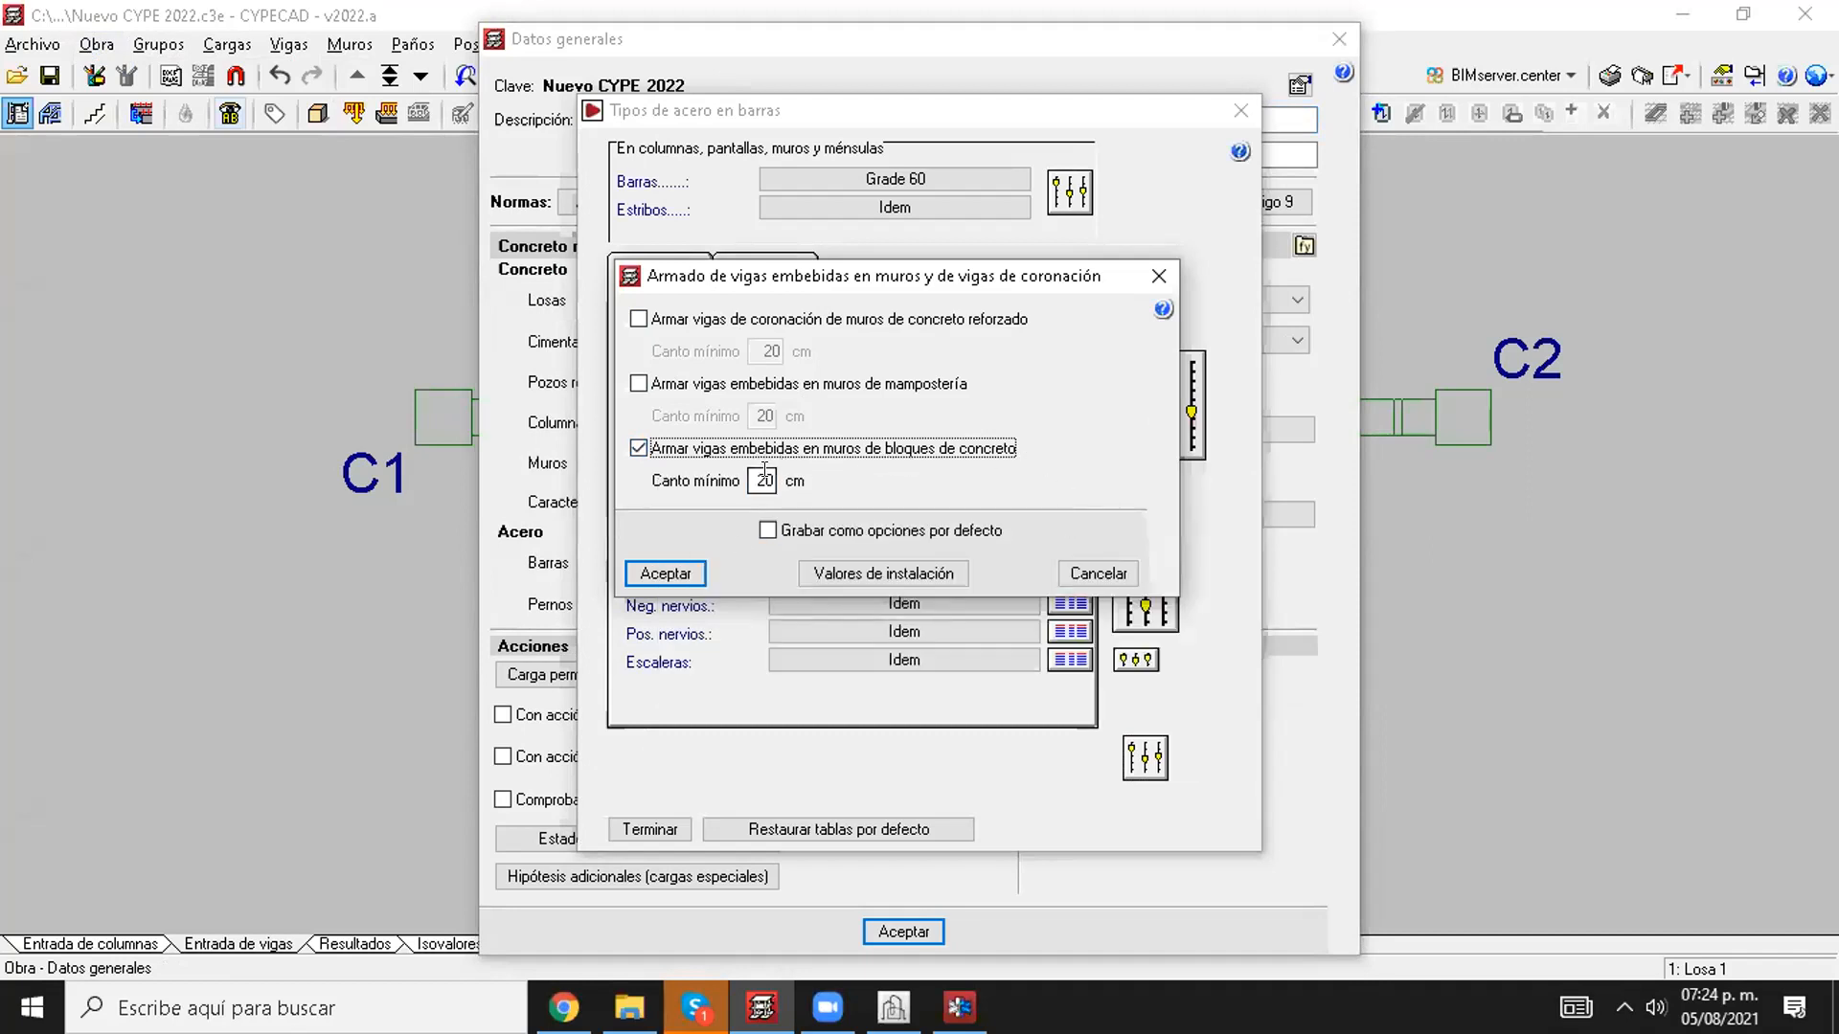
double_click(757, 479)
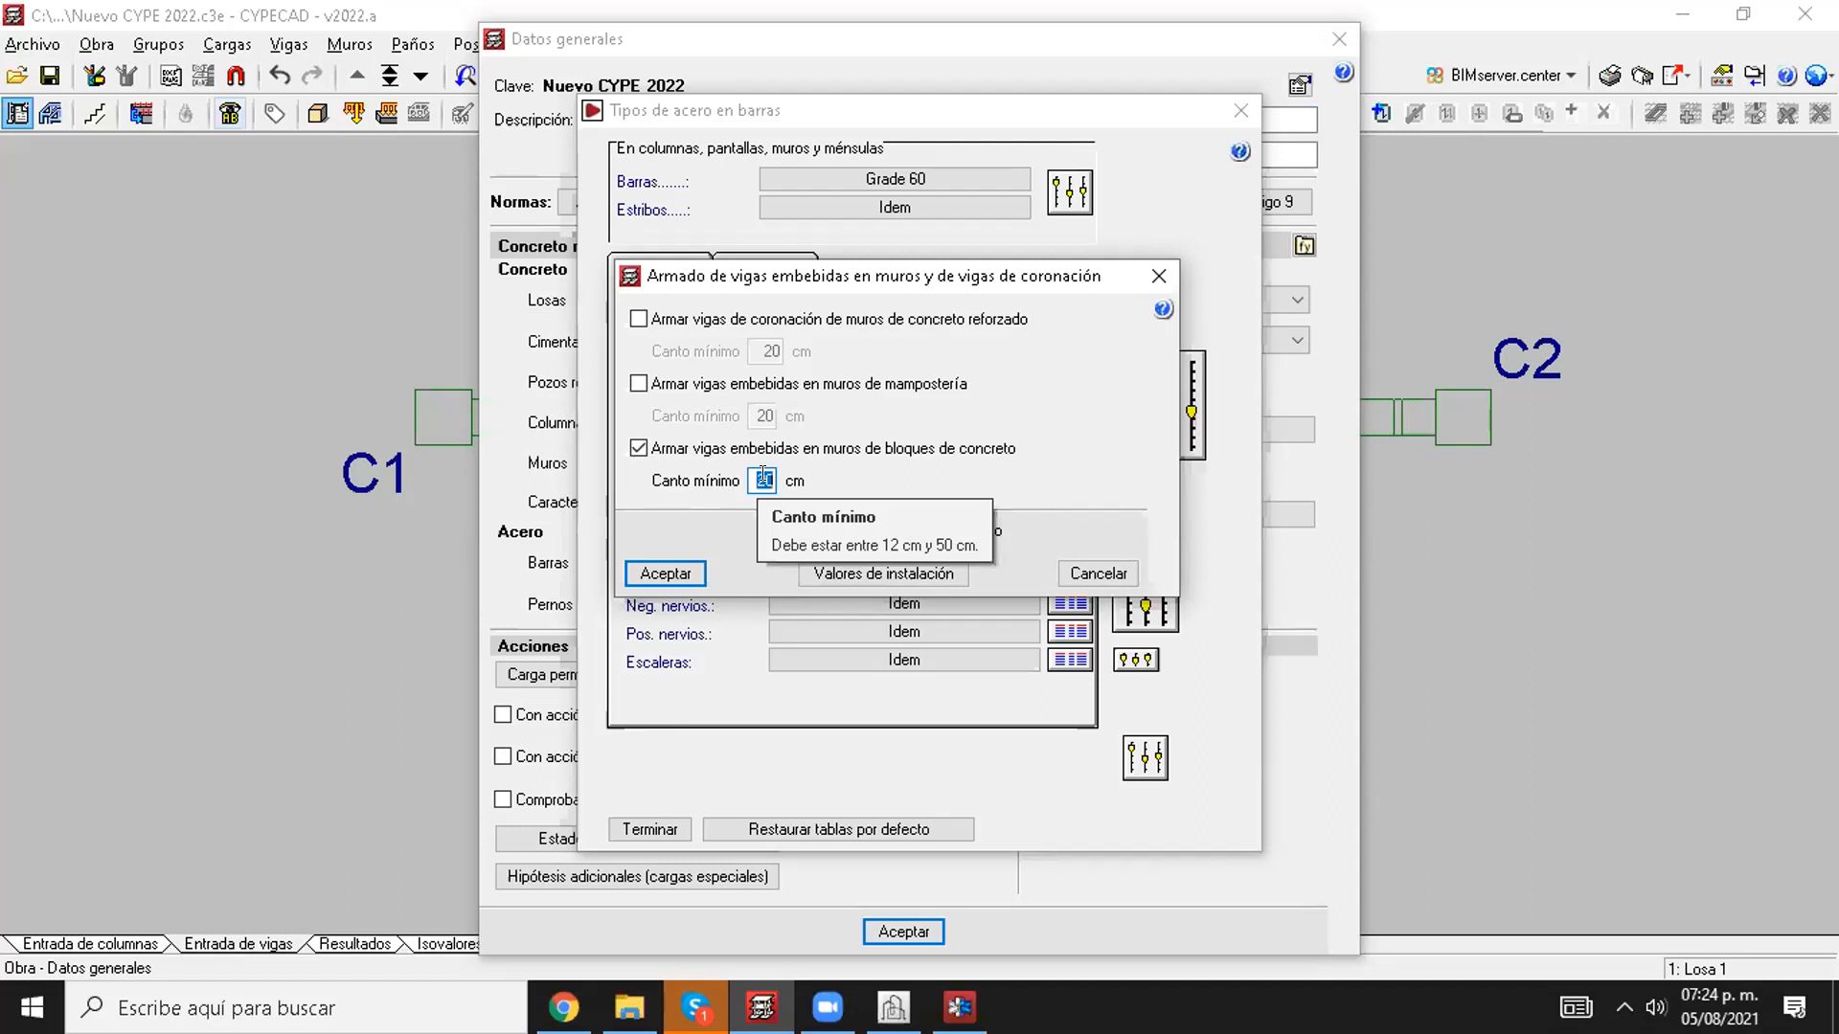
Step: Enable reinforcement of embedded beams in masonry walls with a 30 cm minimum depth, and accept the beam options and general data
left_click(741, 388)
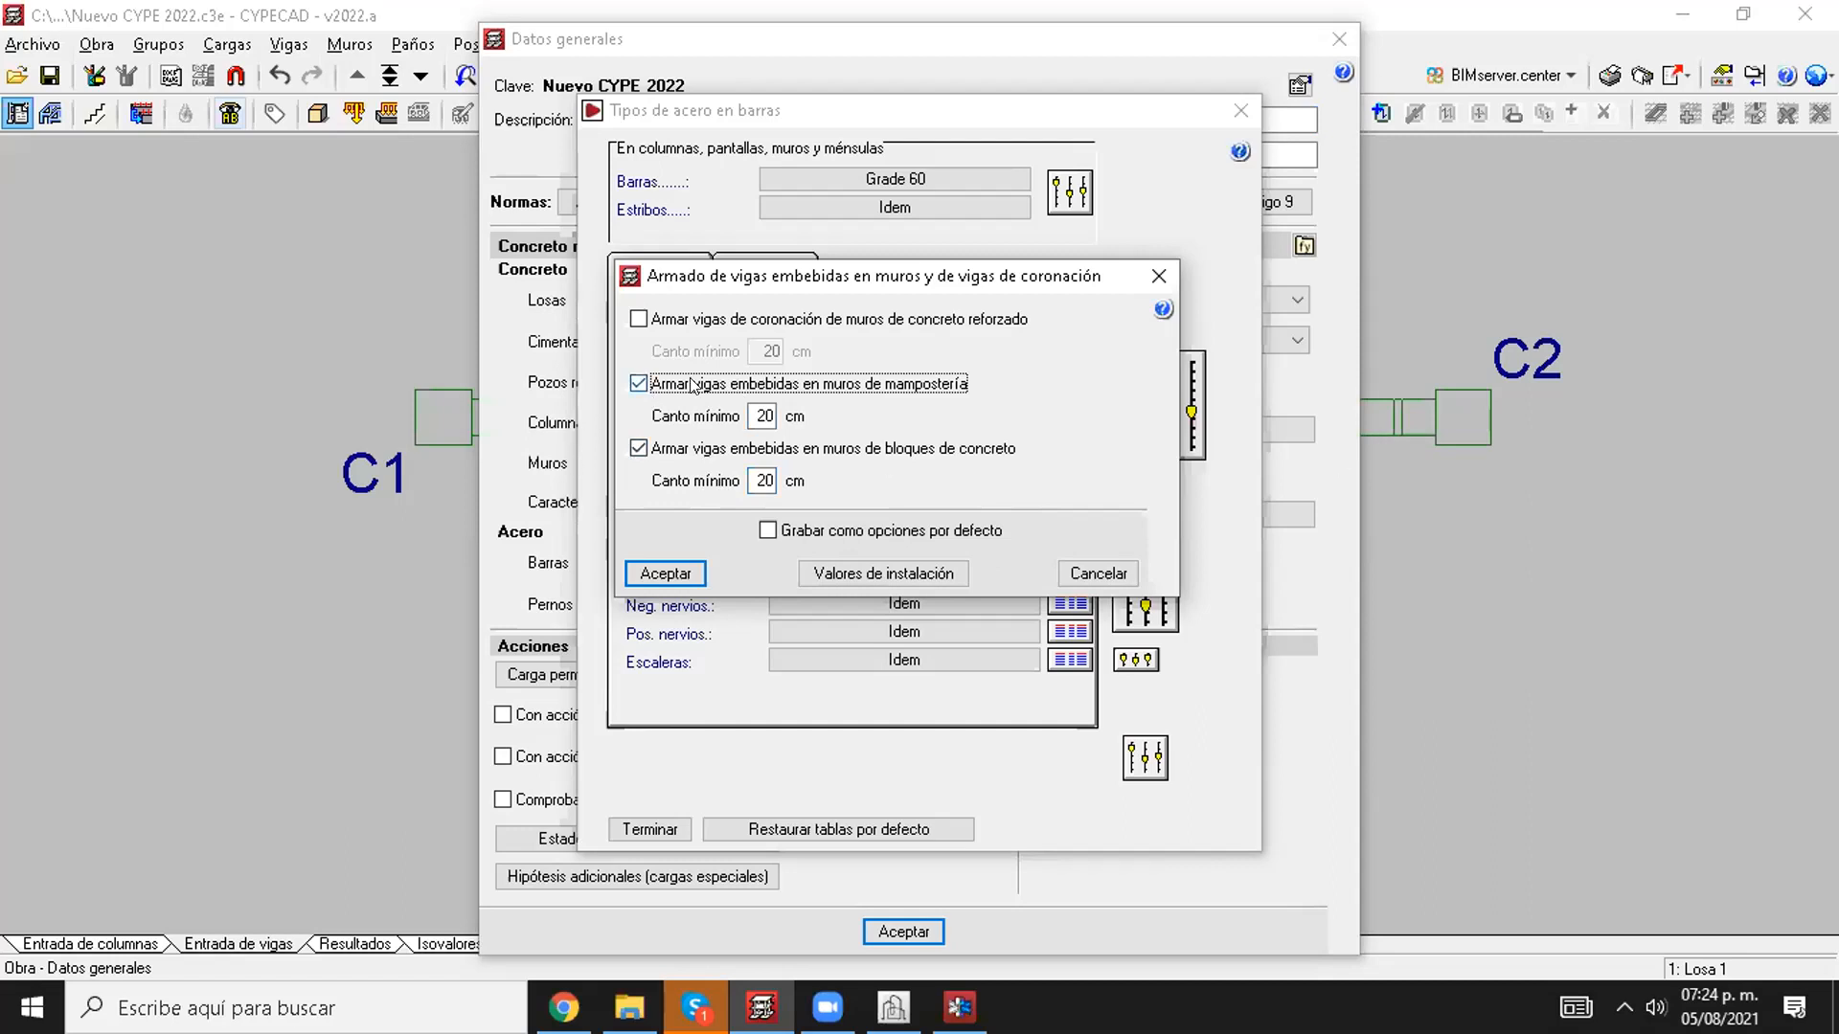
double_click(763, 413)
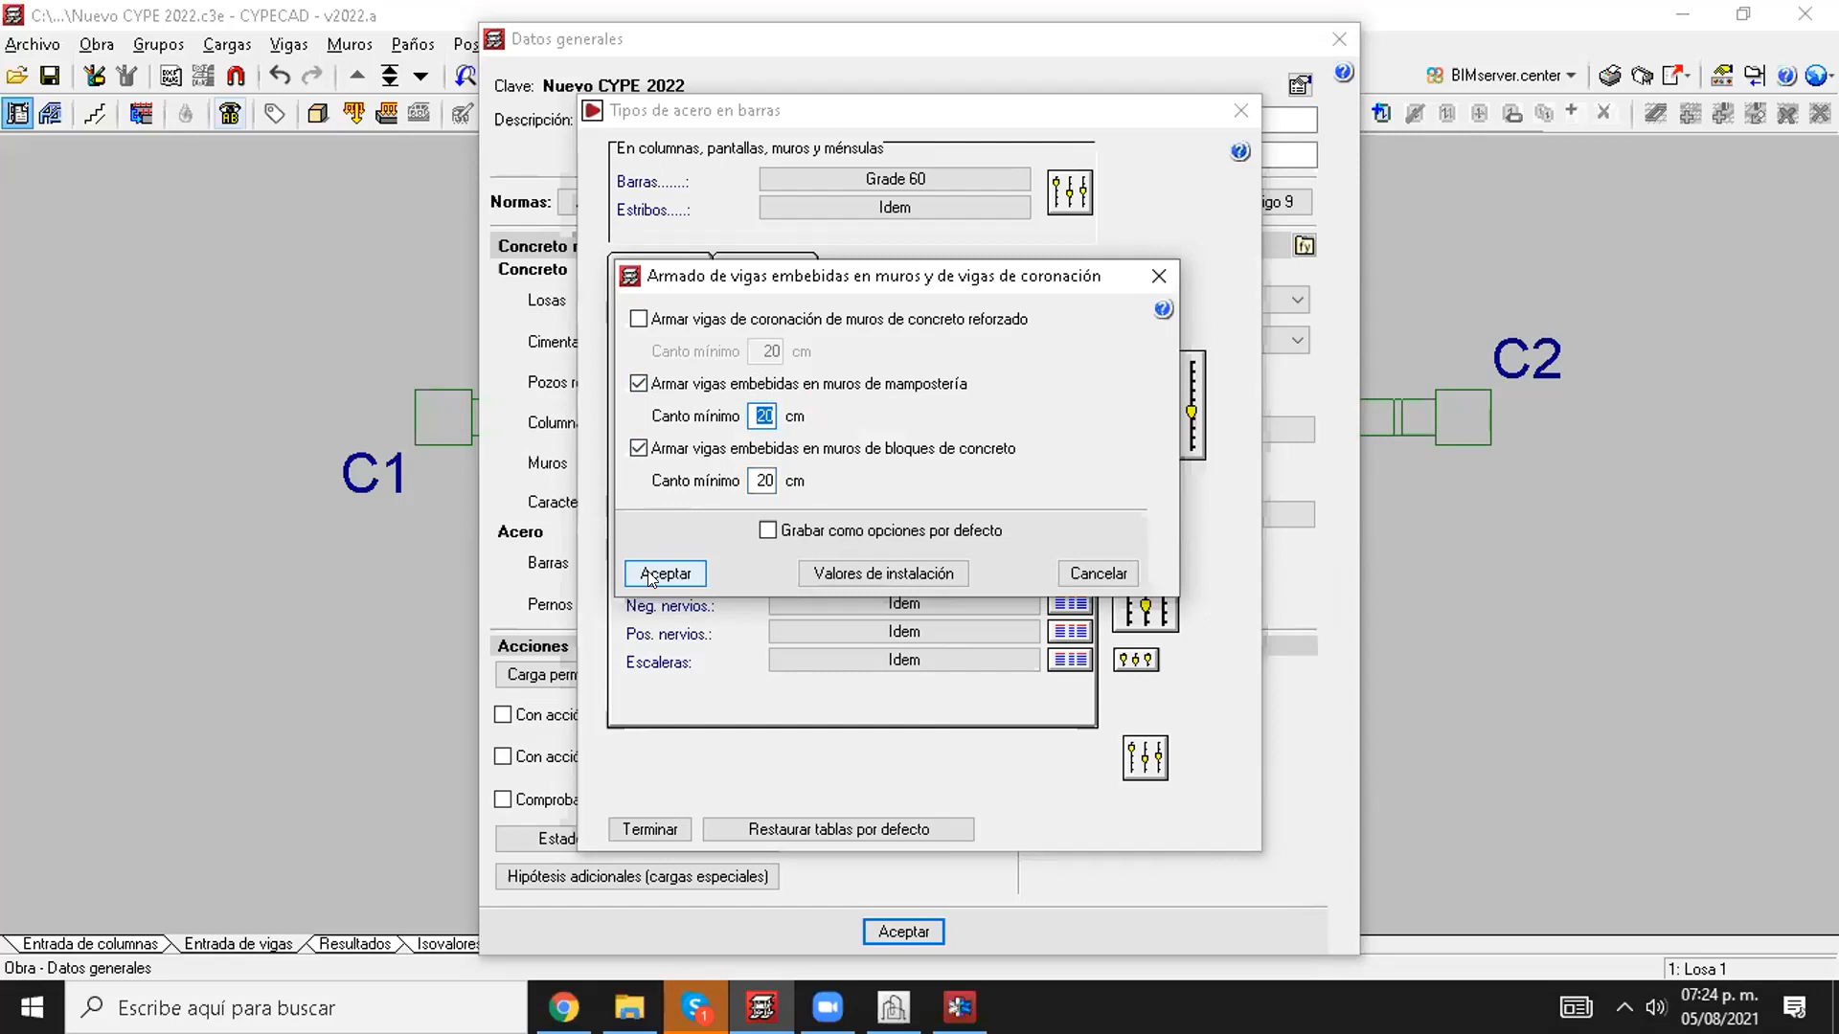
type("30")
key("Tab")
left_click(666, 573)
left_click(919, 624)
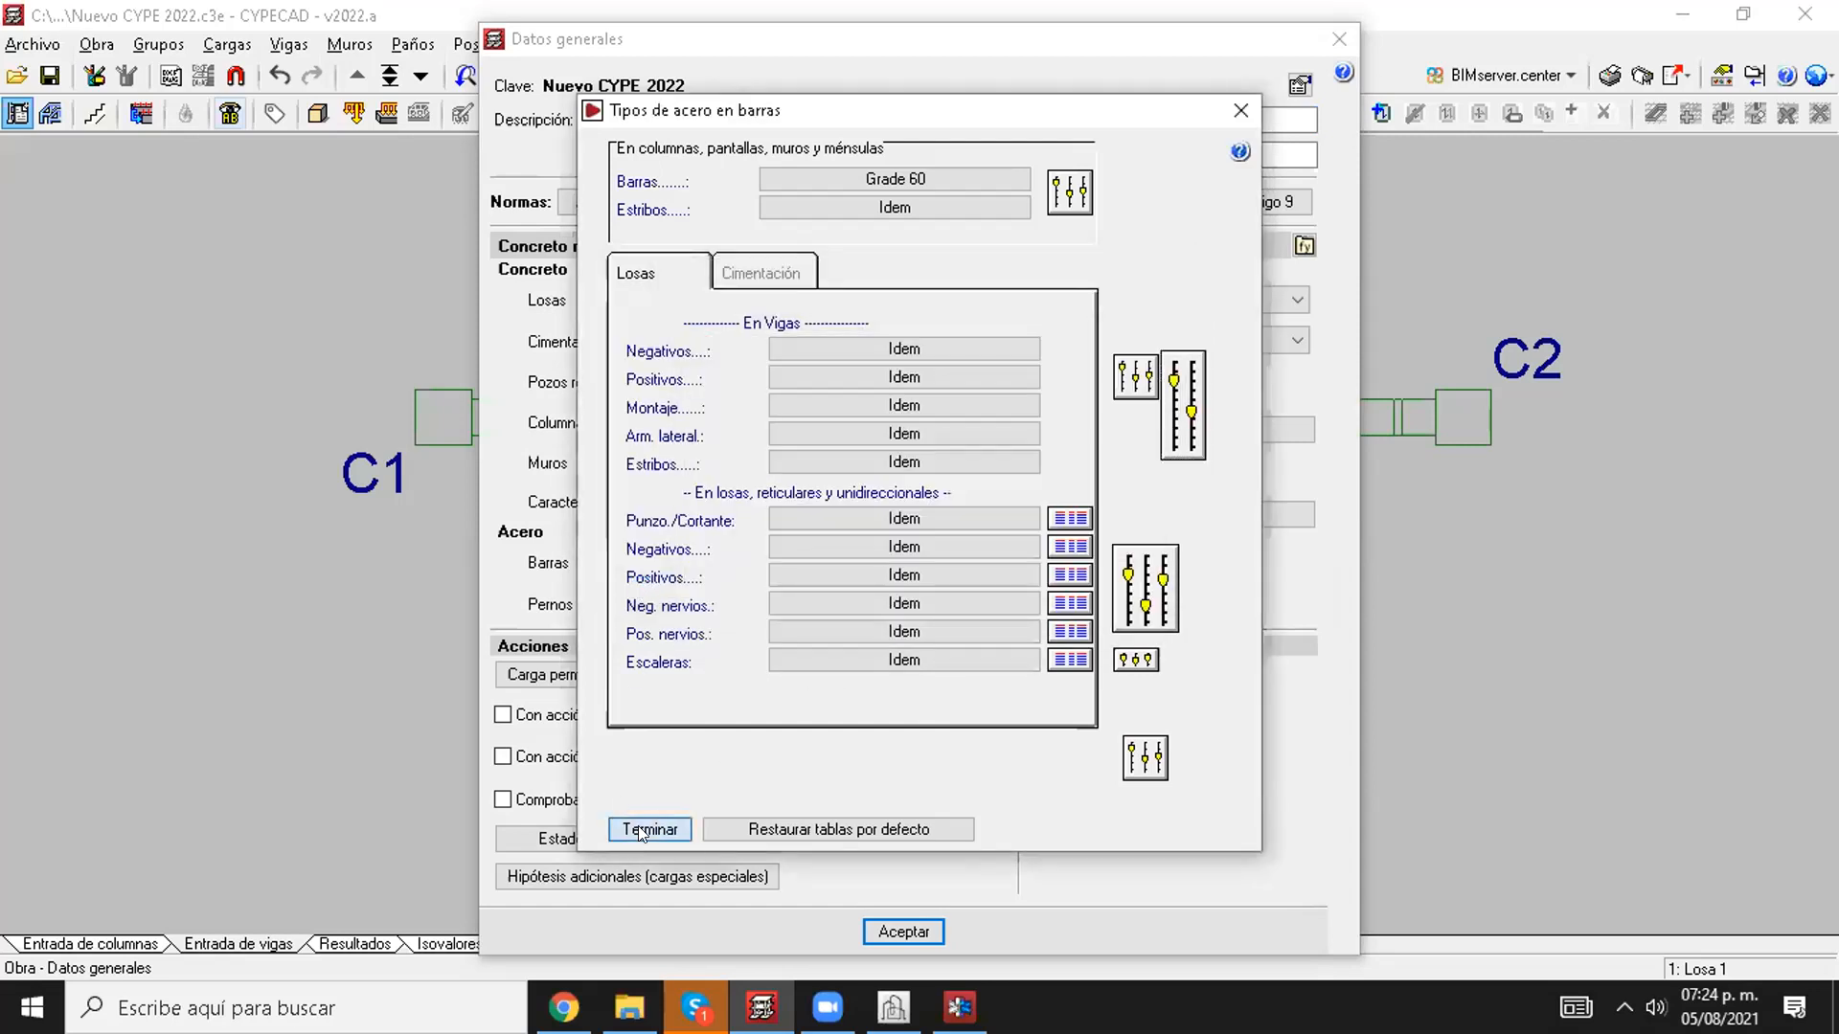
left_click(649, 830)
left_click(904, 931)
left_click(895, 586)
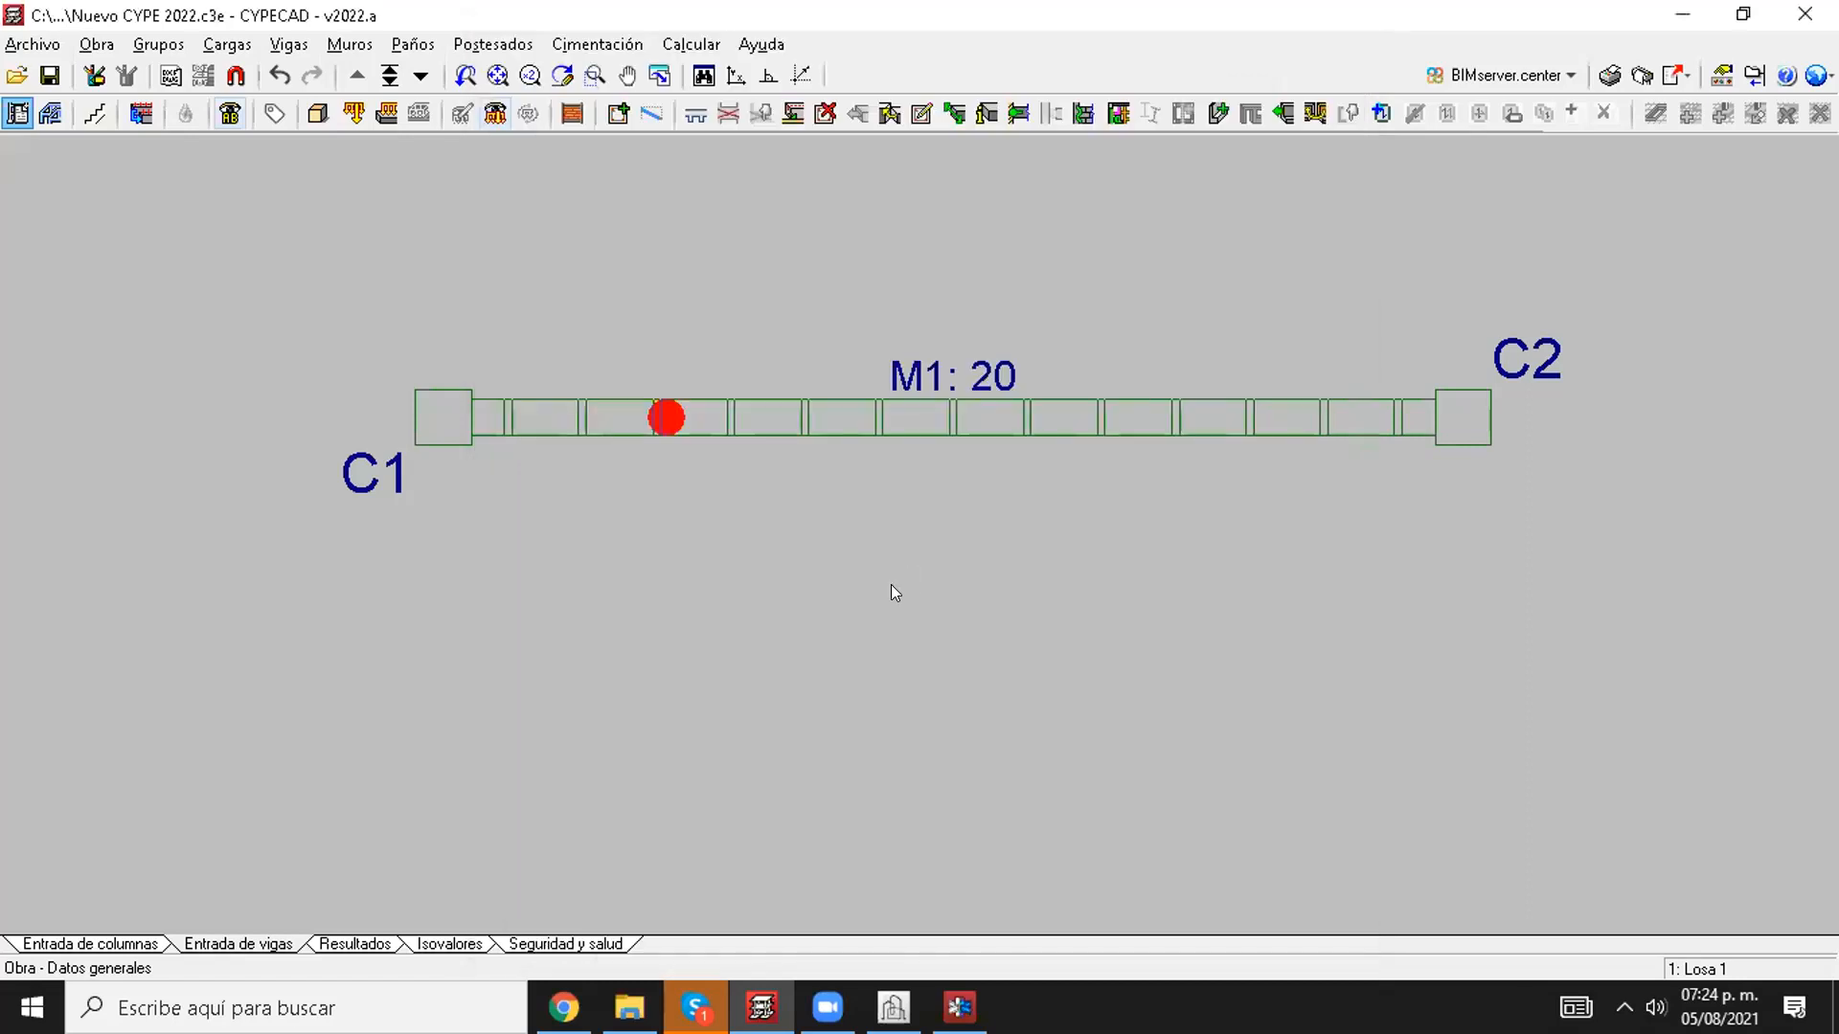
Step: Inspect the embedded beam along the top of wall M1 in the building's 3D view
left_click(319, 114)
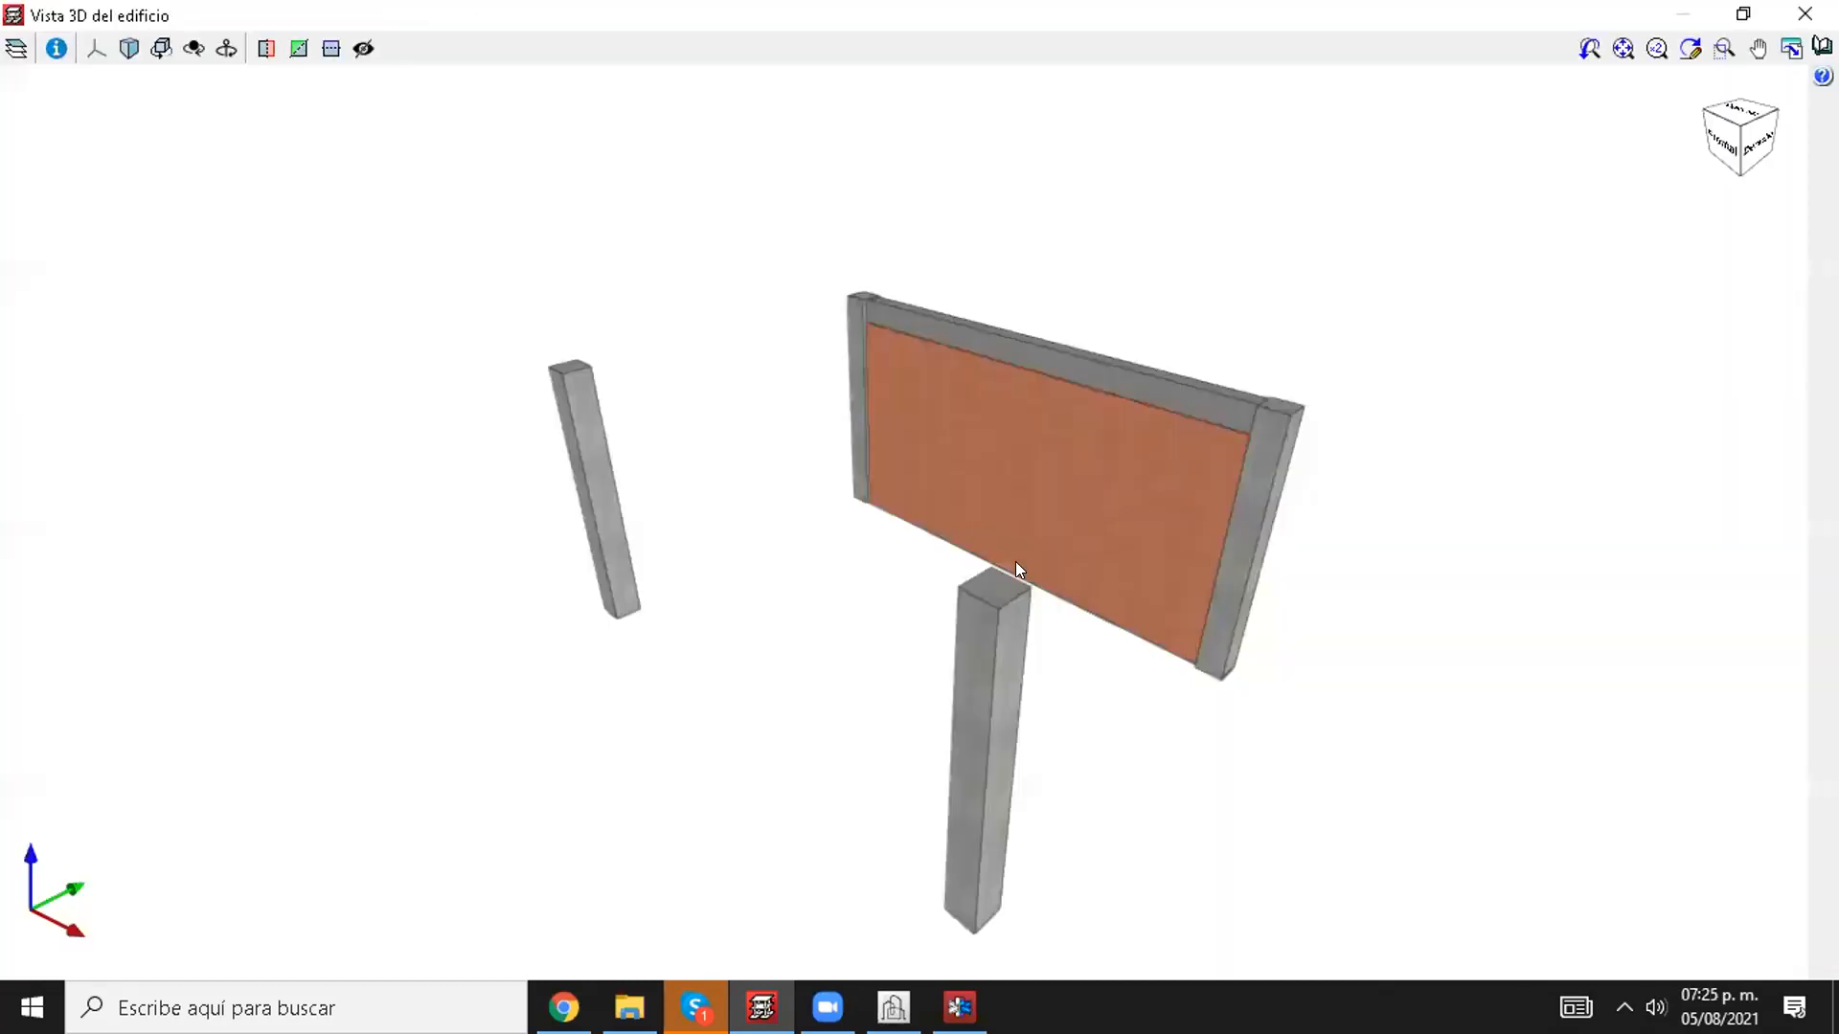
middle_click_drag(1098, 622, 192, 517, "shift")
scroll(927, 366, "up", 3)
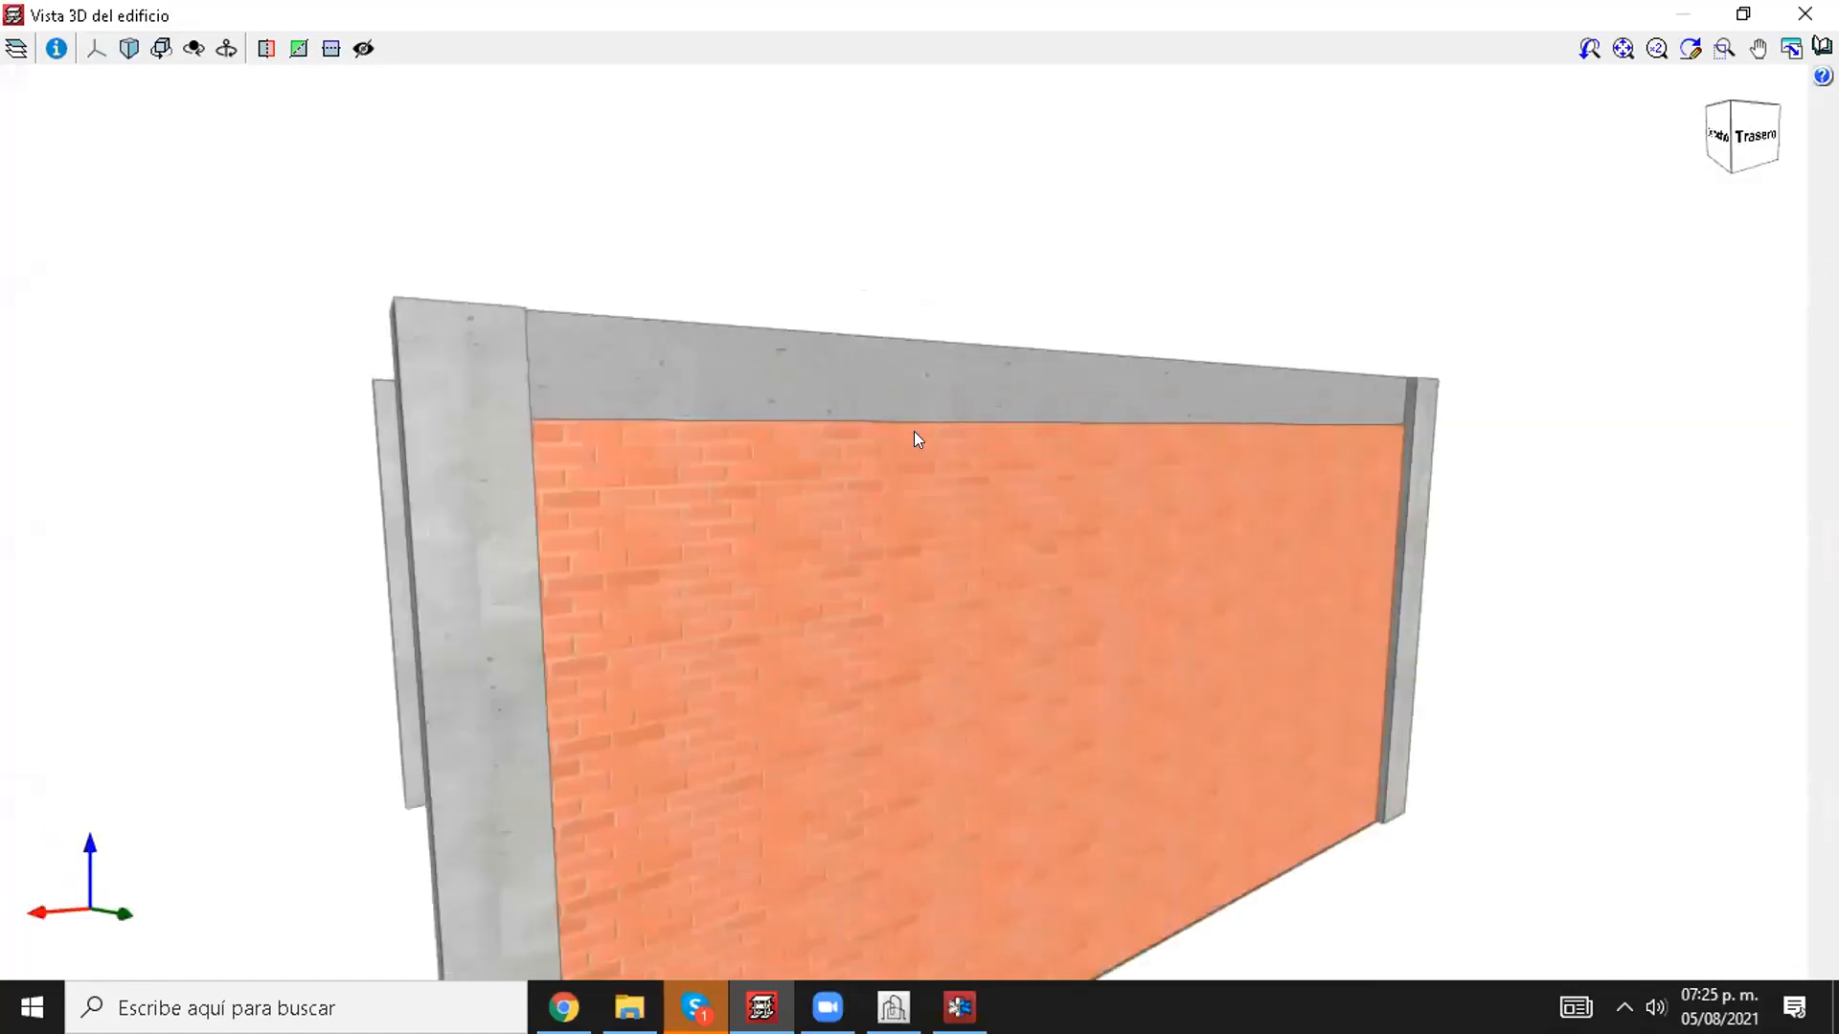
middle_click_drag(913, 431, 850, 358)
scroll(814, 402, "down", 2)
middle_click_drag(853, 435, 670, 386, "shift")
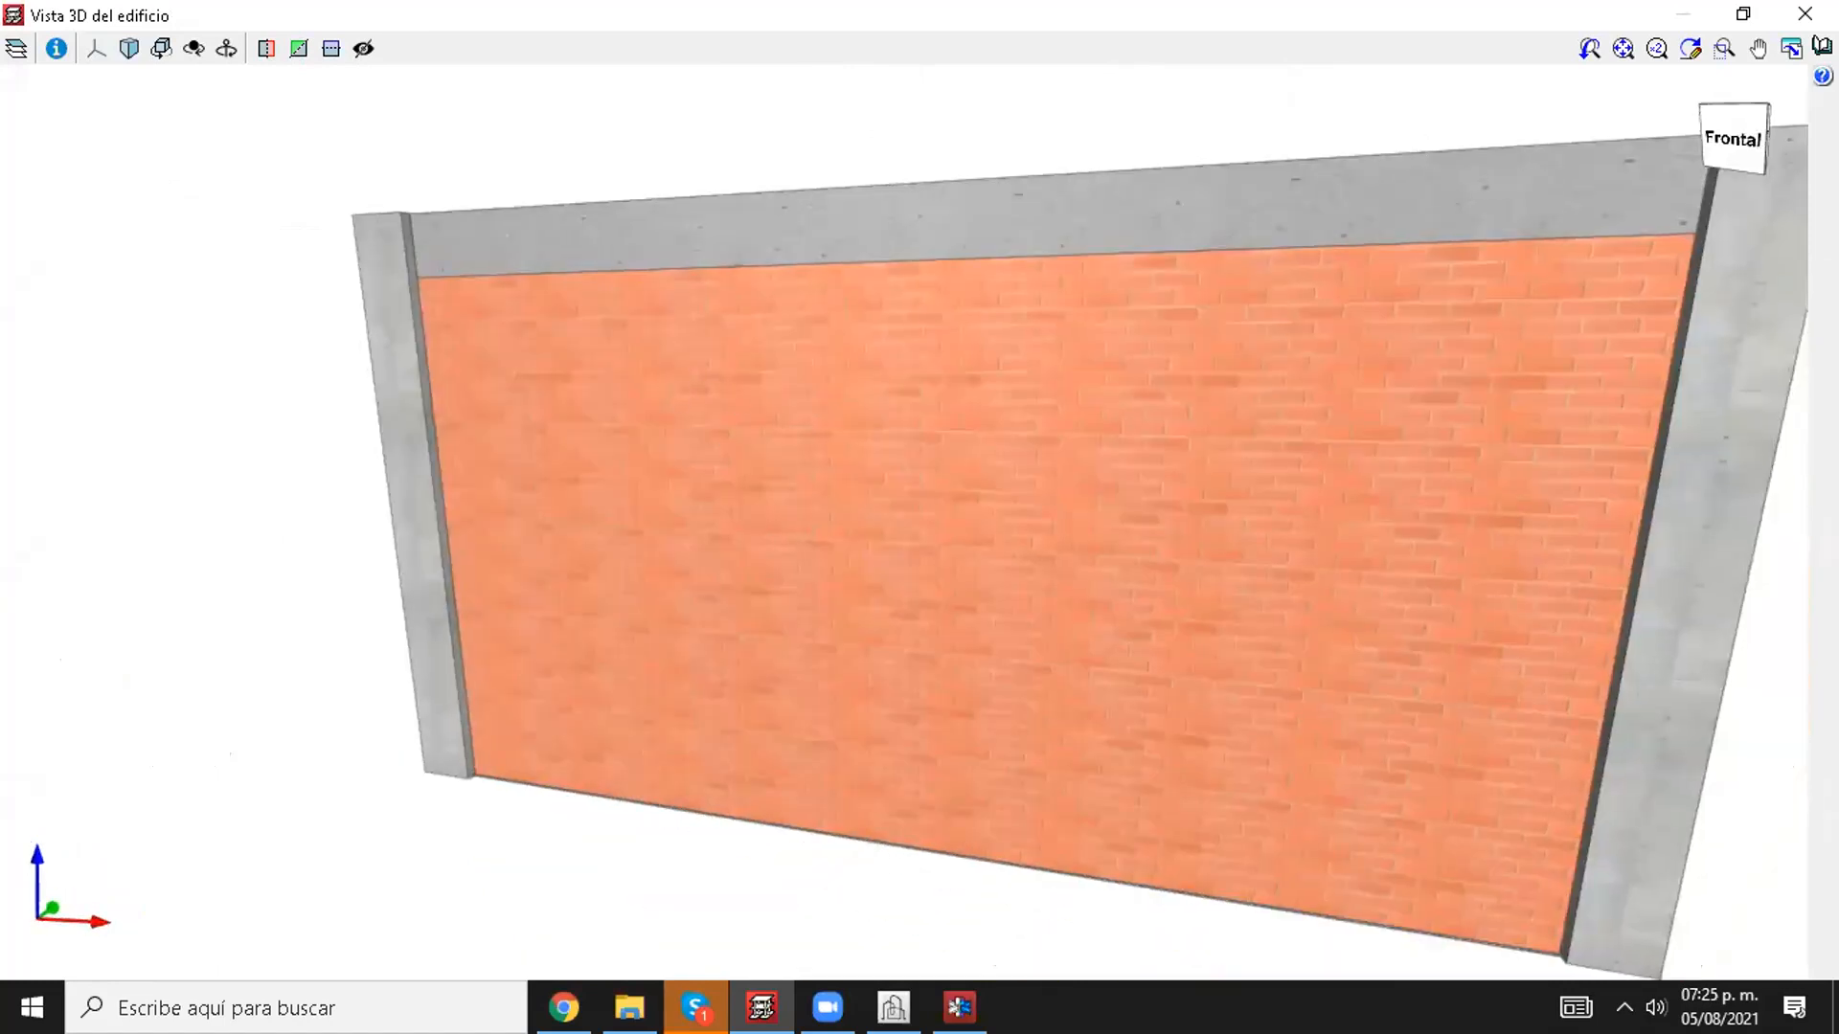
left_click(1804, 13)
Step: Start entering a new Muro de fábrica to bring up its wall data
middle_click_drag(450, 519, 447, 473)
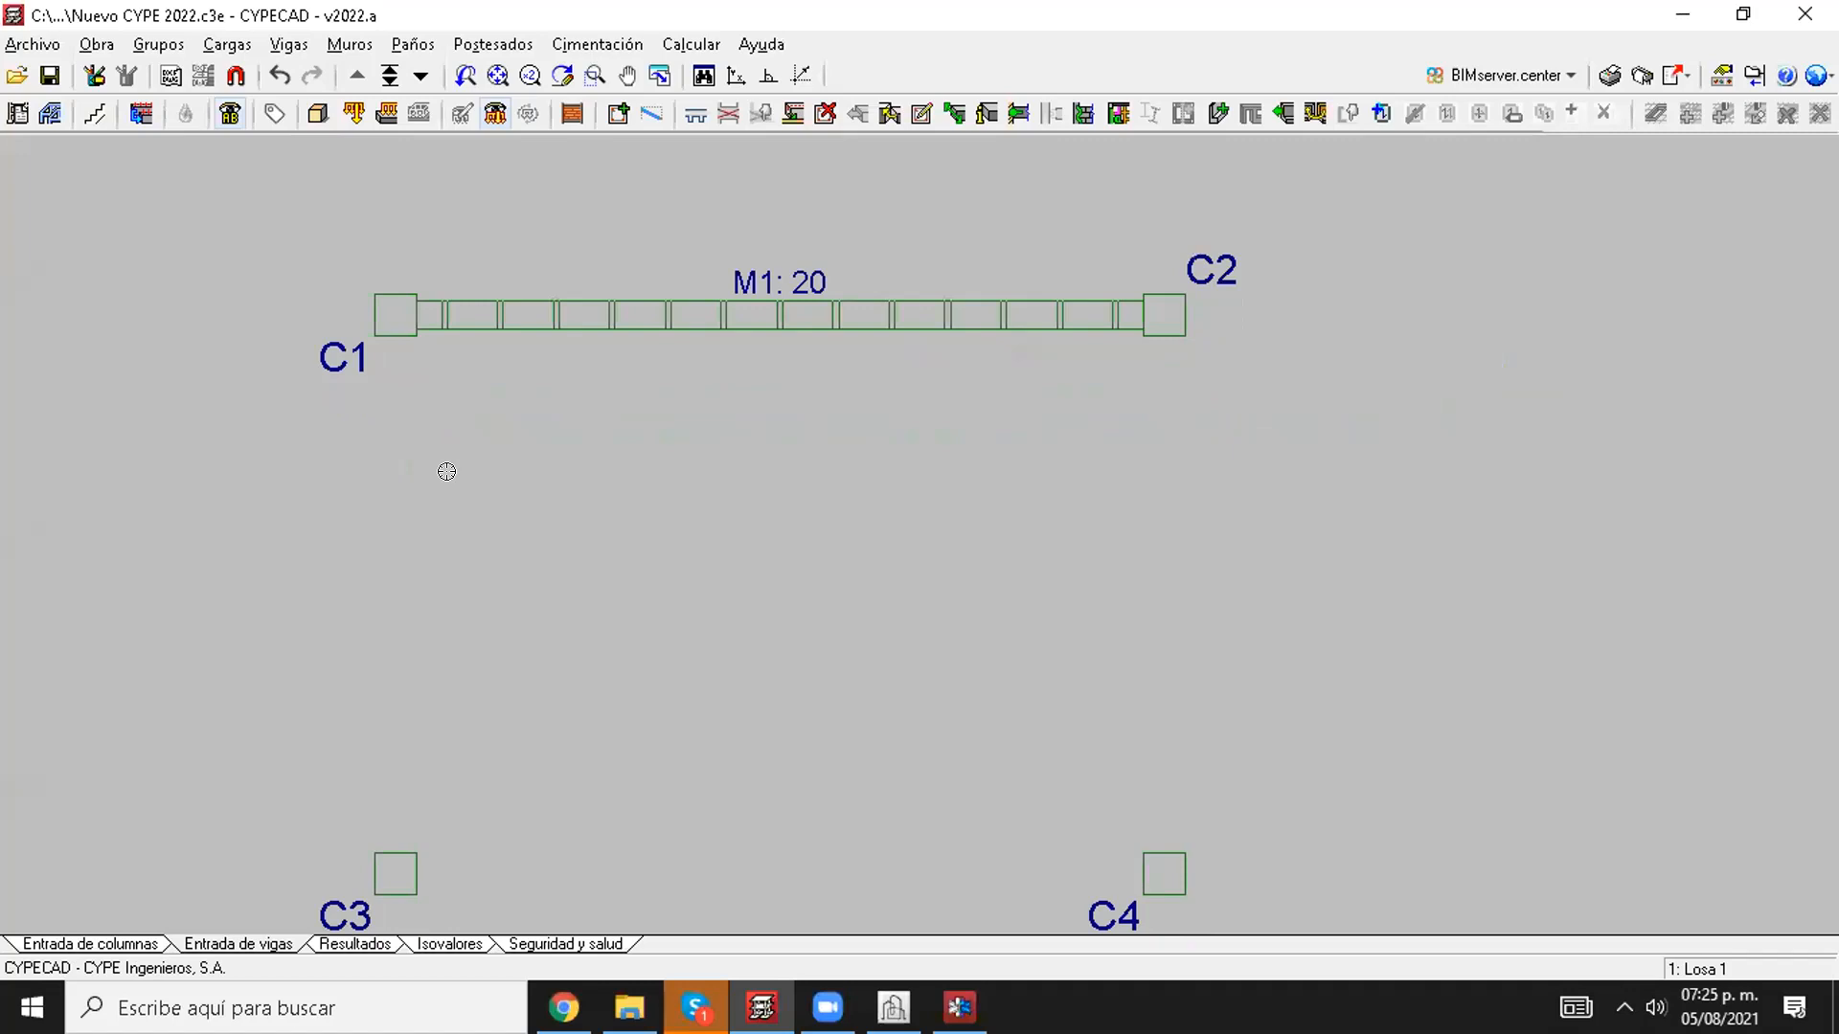
left_click(350, 44)
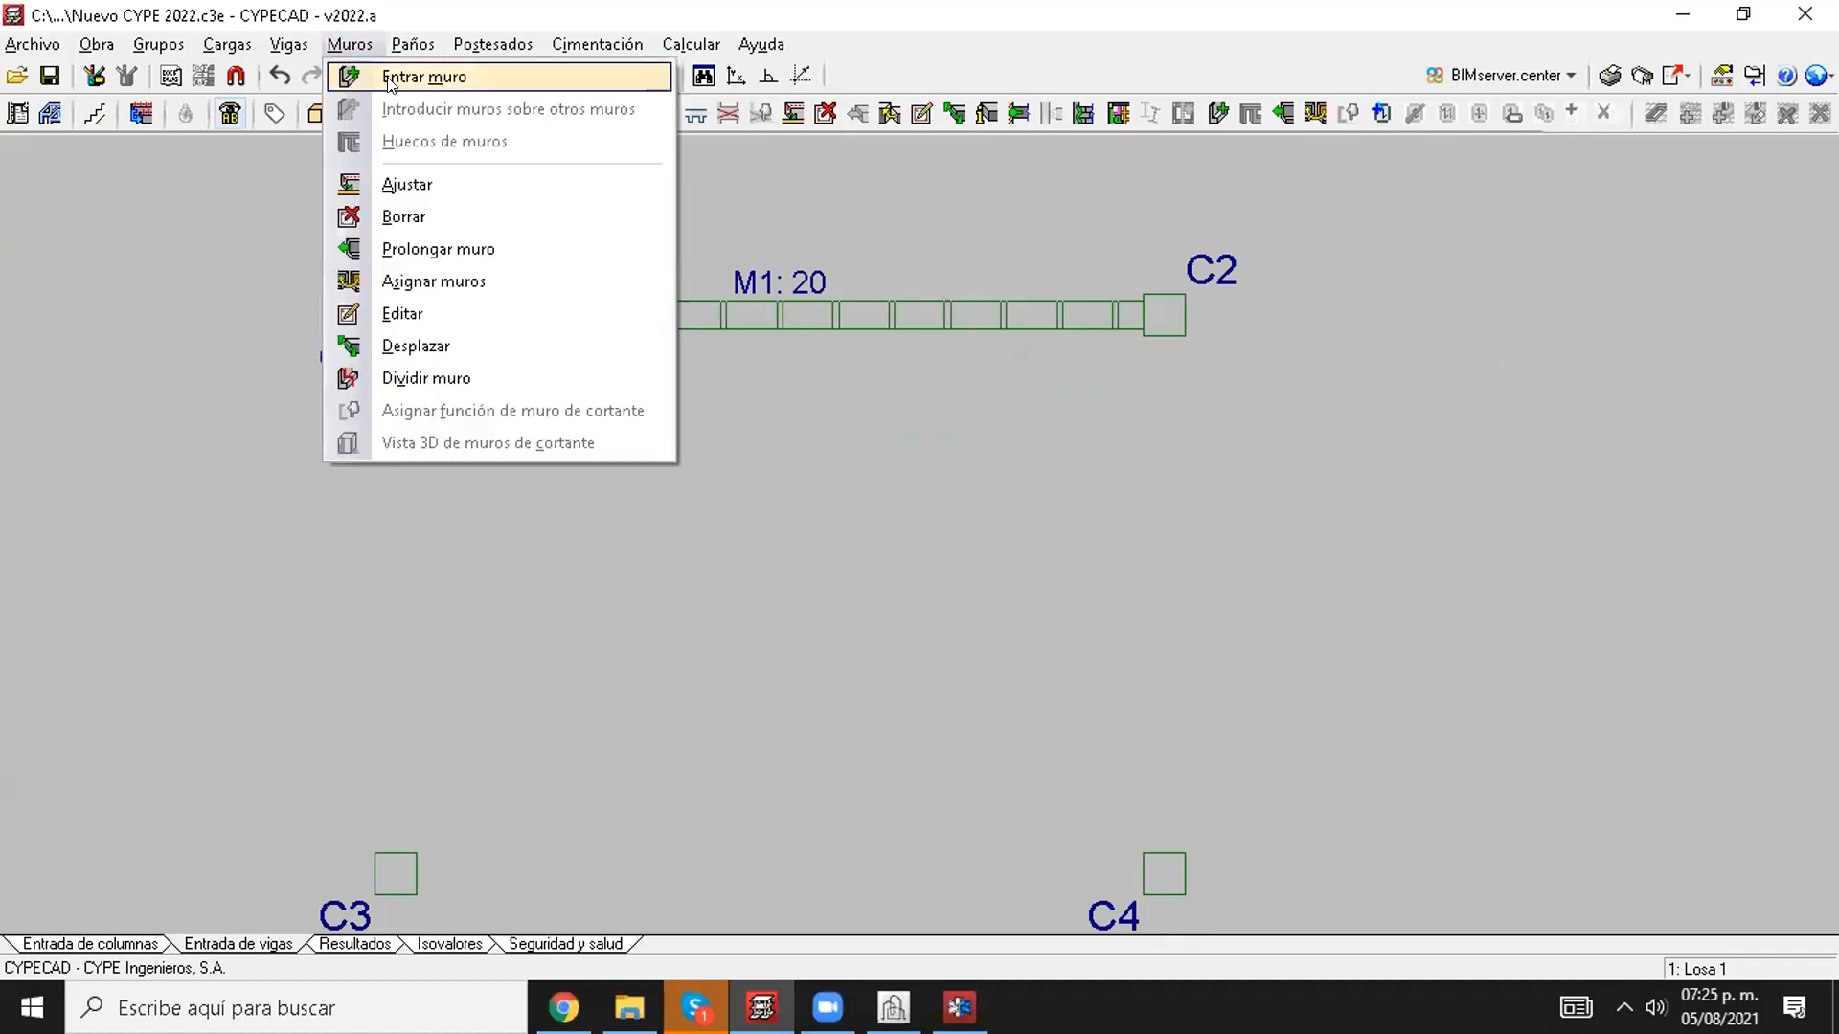
left_click(412, 77)
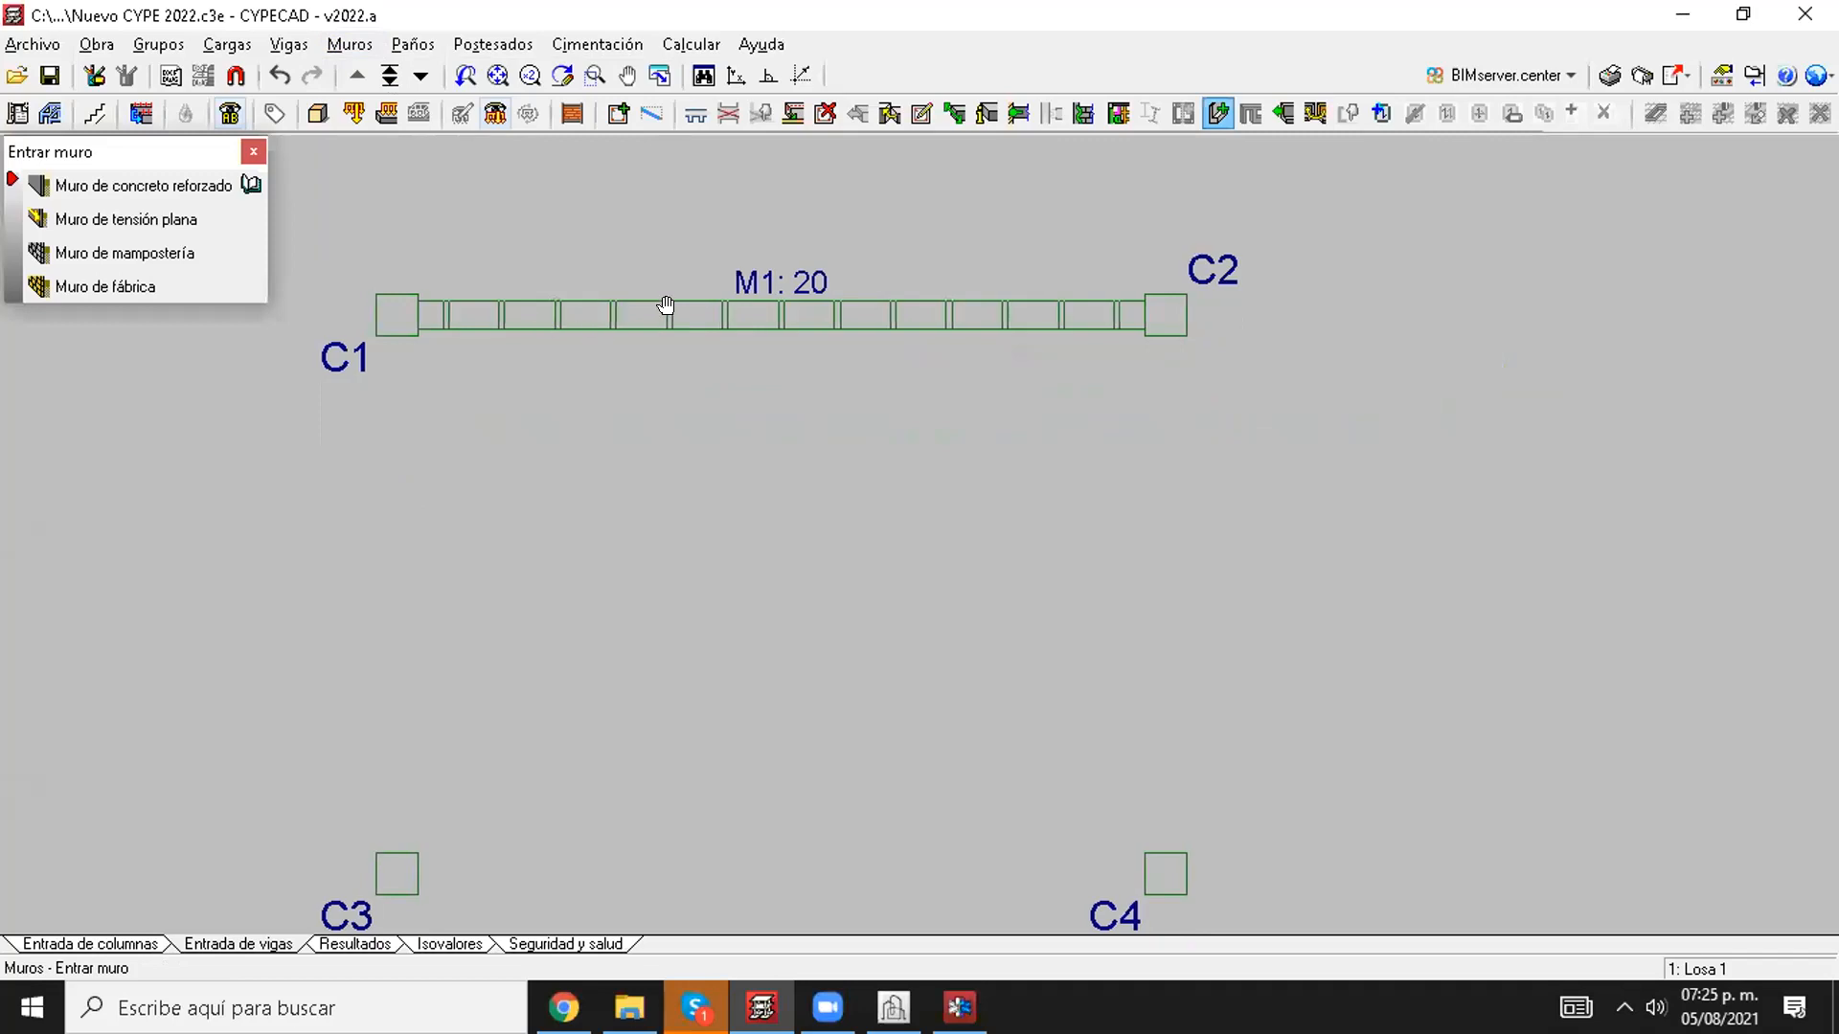
left_click(97, 286)
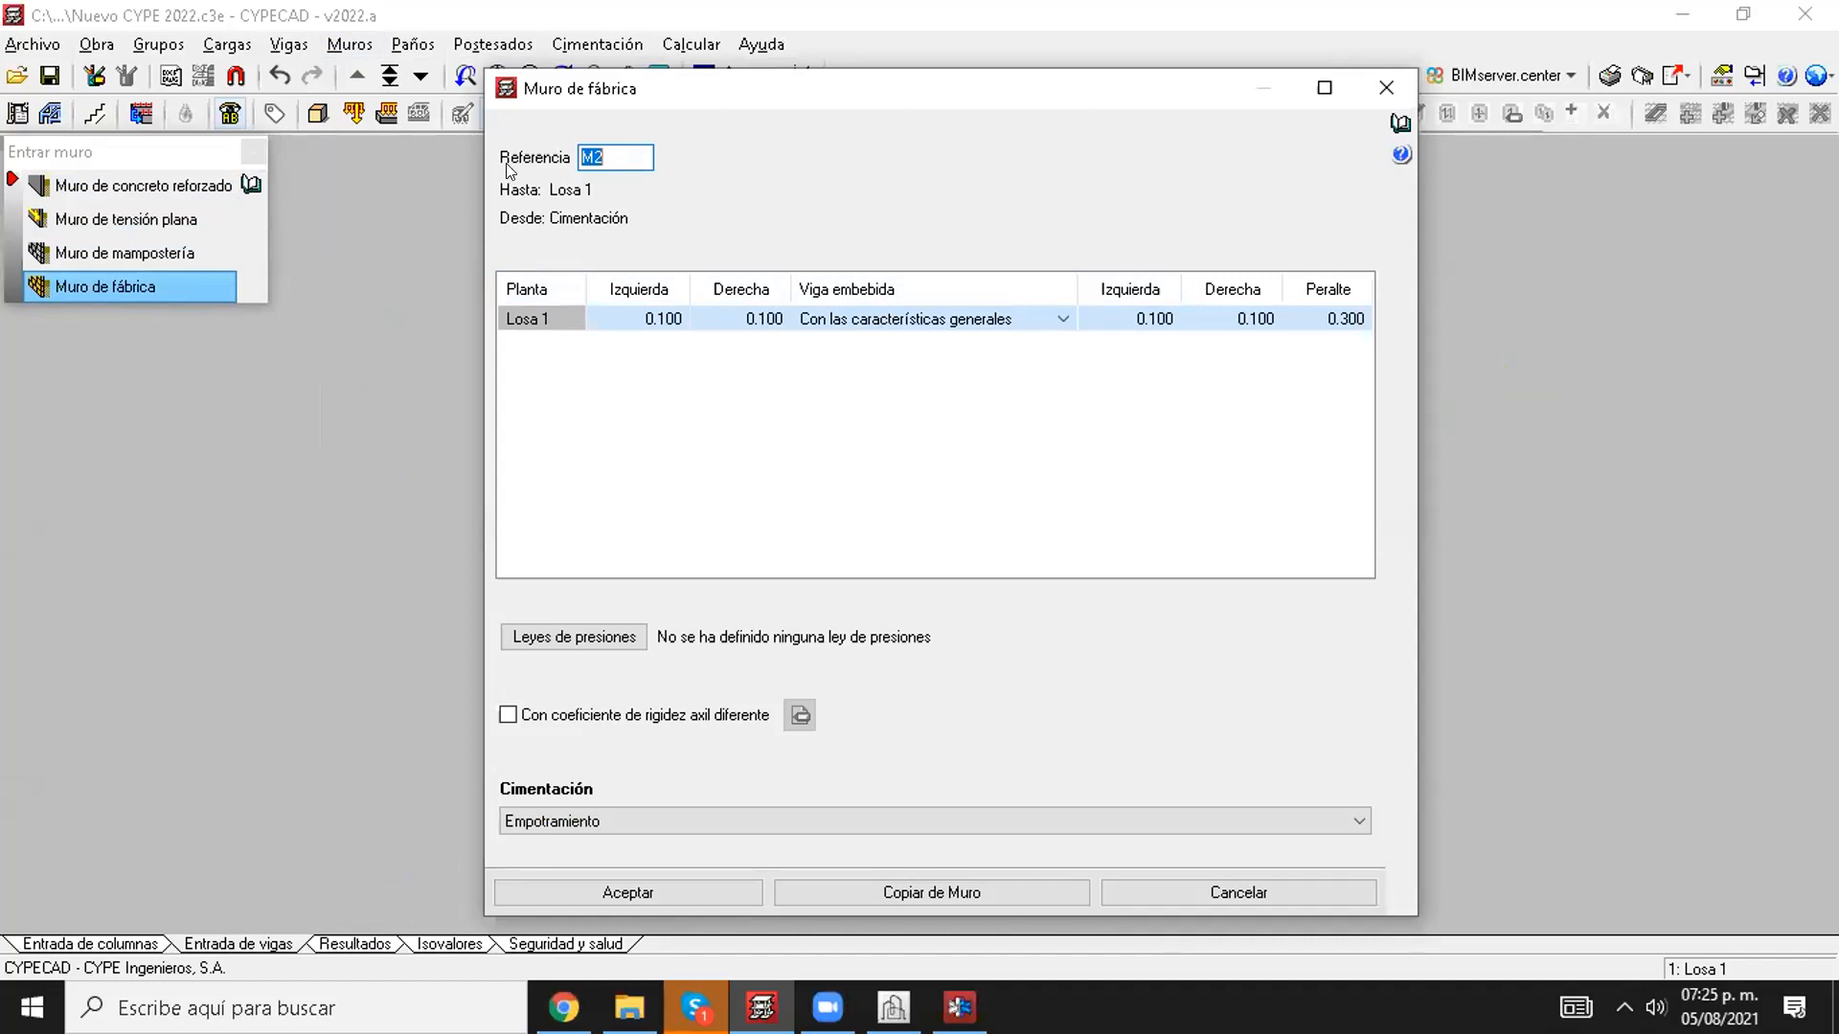
Step: Review the new wall's left and right thickness values for Losa 1
left_click(613, 316)
left_click(723, 315)
left_click(653, 323)
left_click(720, 323)
left_click(648, 317)
left_click(699, 318)
left_click(651, 317)
left_click(717, 312)
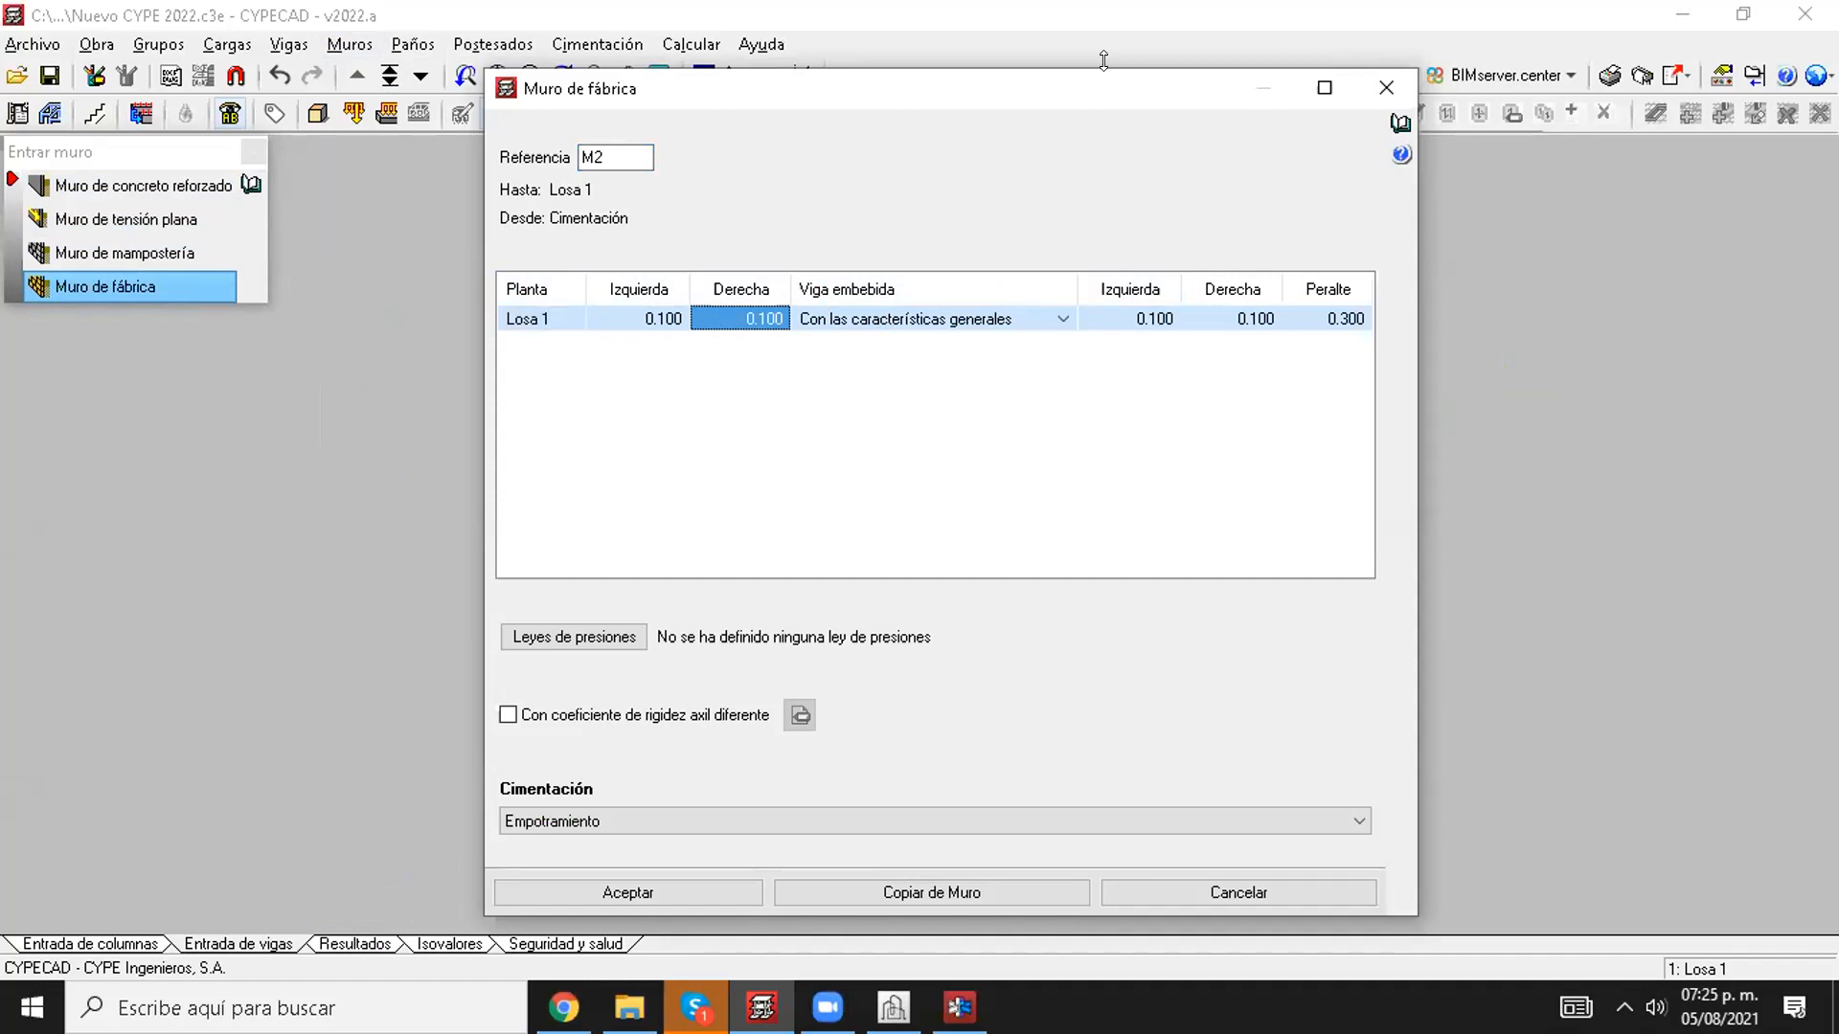
Step: Review the new wall's Viga embebida options and left and right widths, keeping Con las características generales
mouse_move(1330, 240)
left_mouse_down()
mouse_move(1389, 222)
mouse_move(1132, 251)
left_mouse_up()
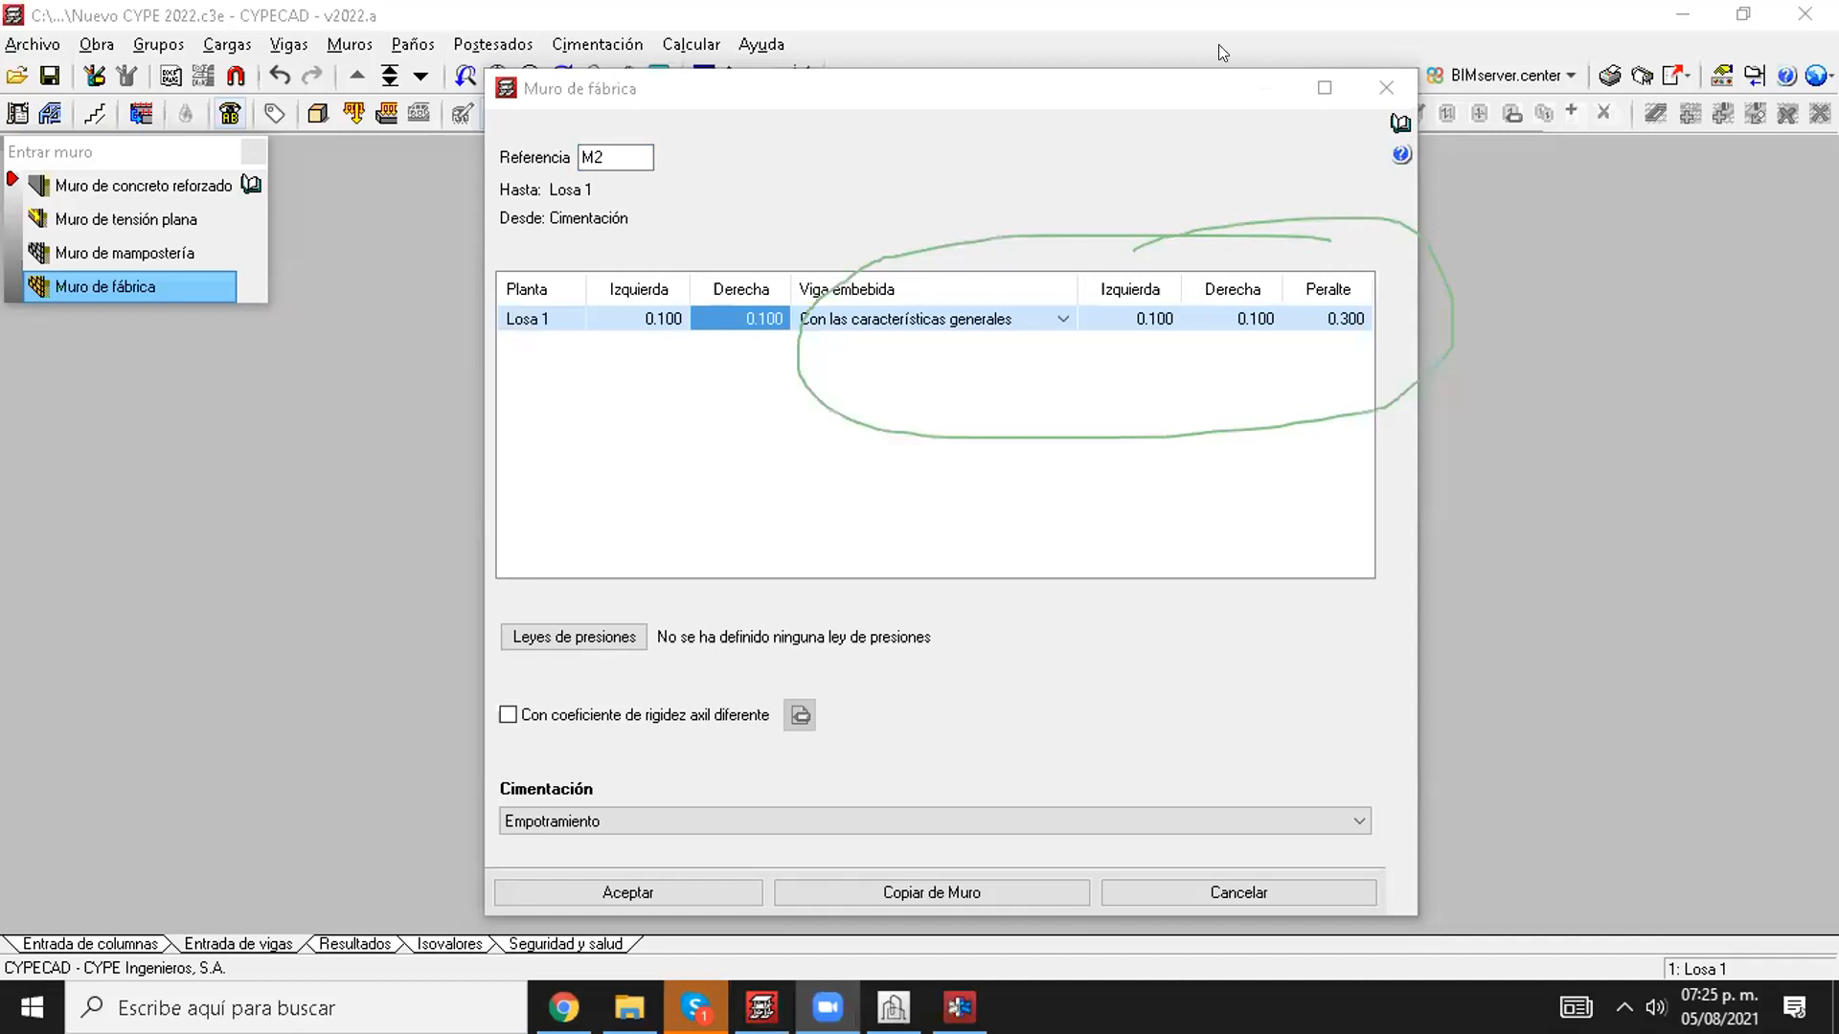
left_click(1304, 153)
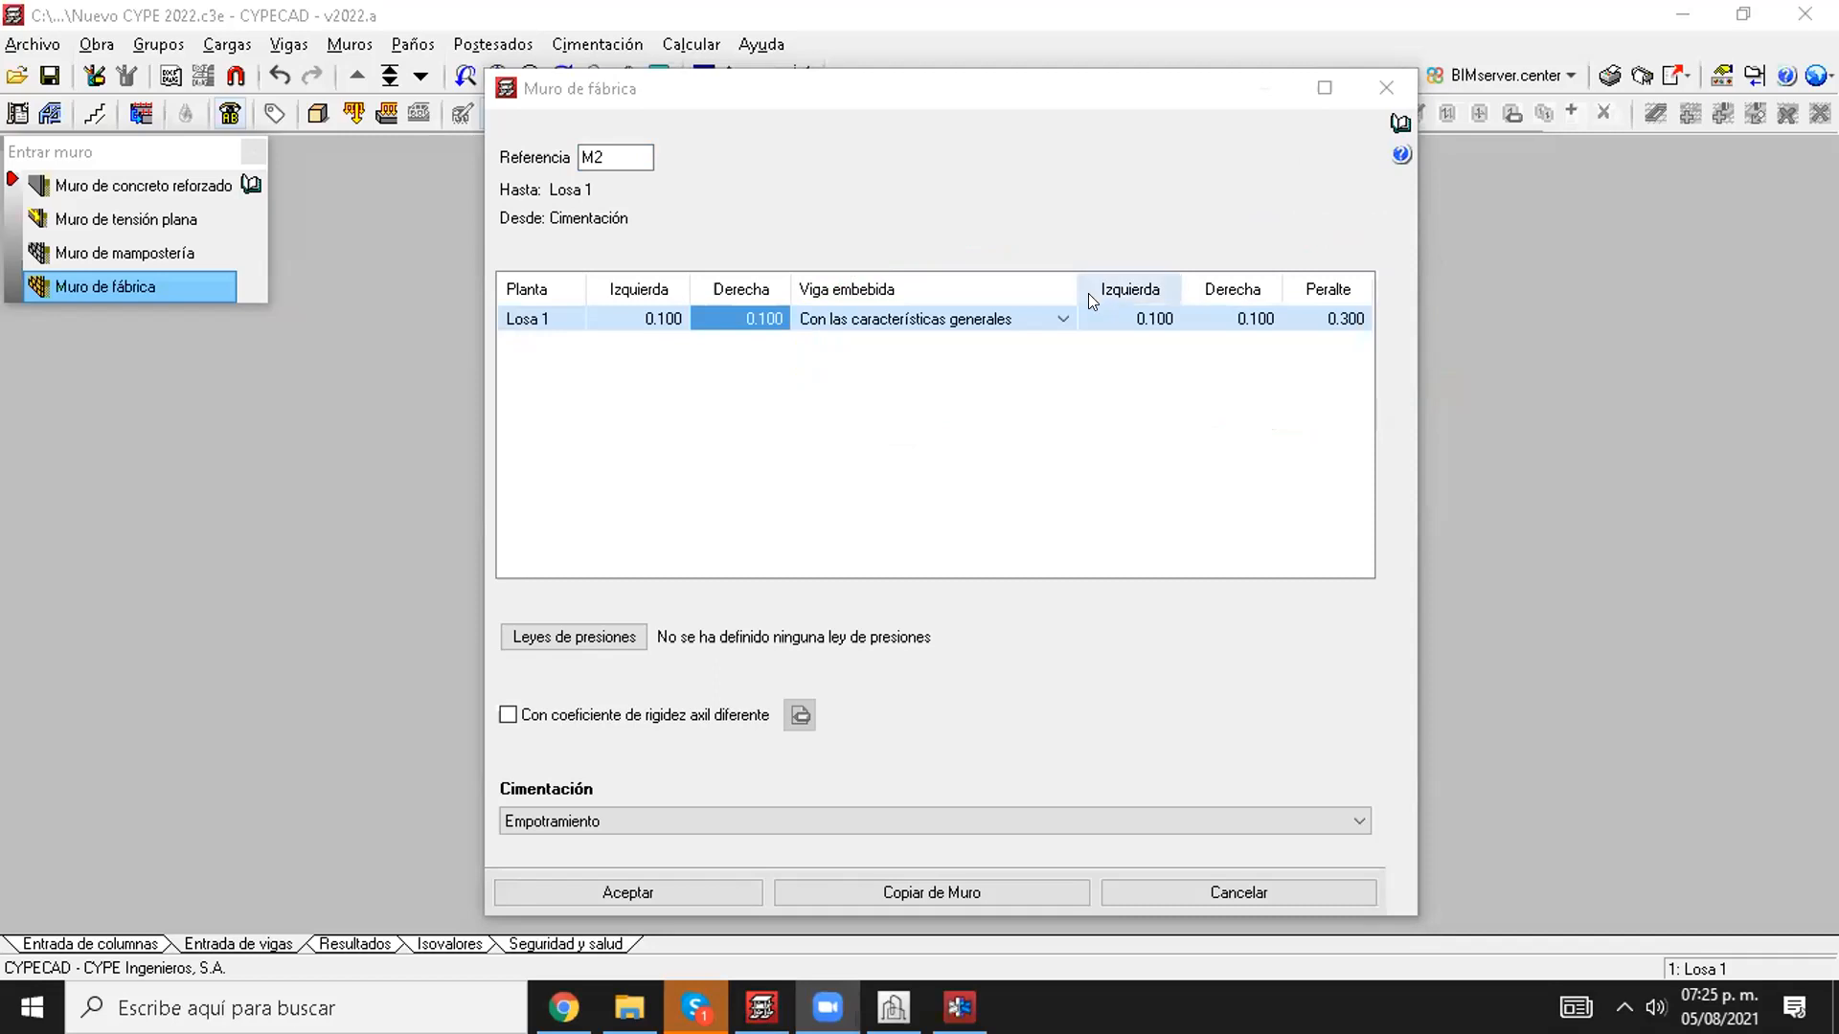
left_click(963, 320)
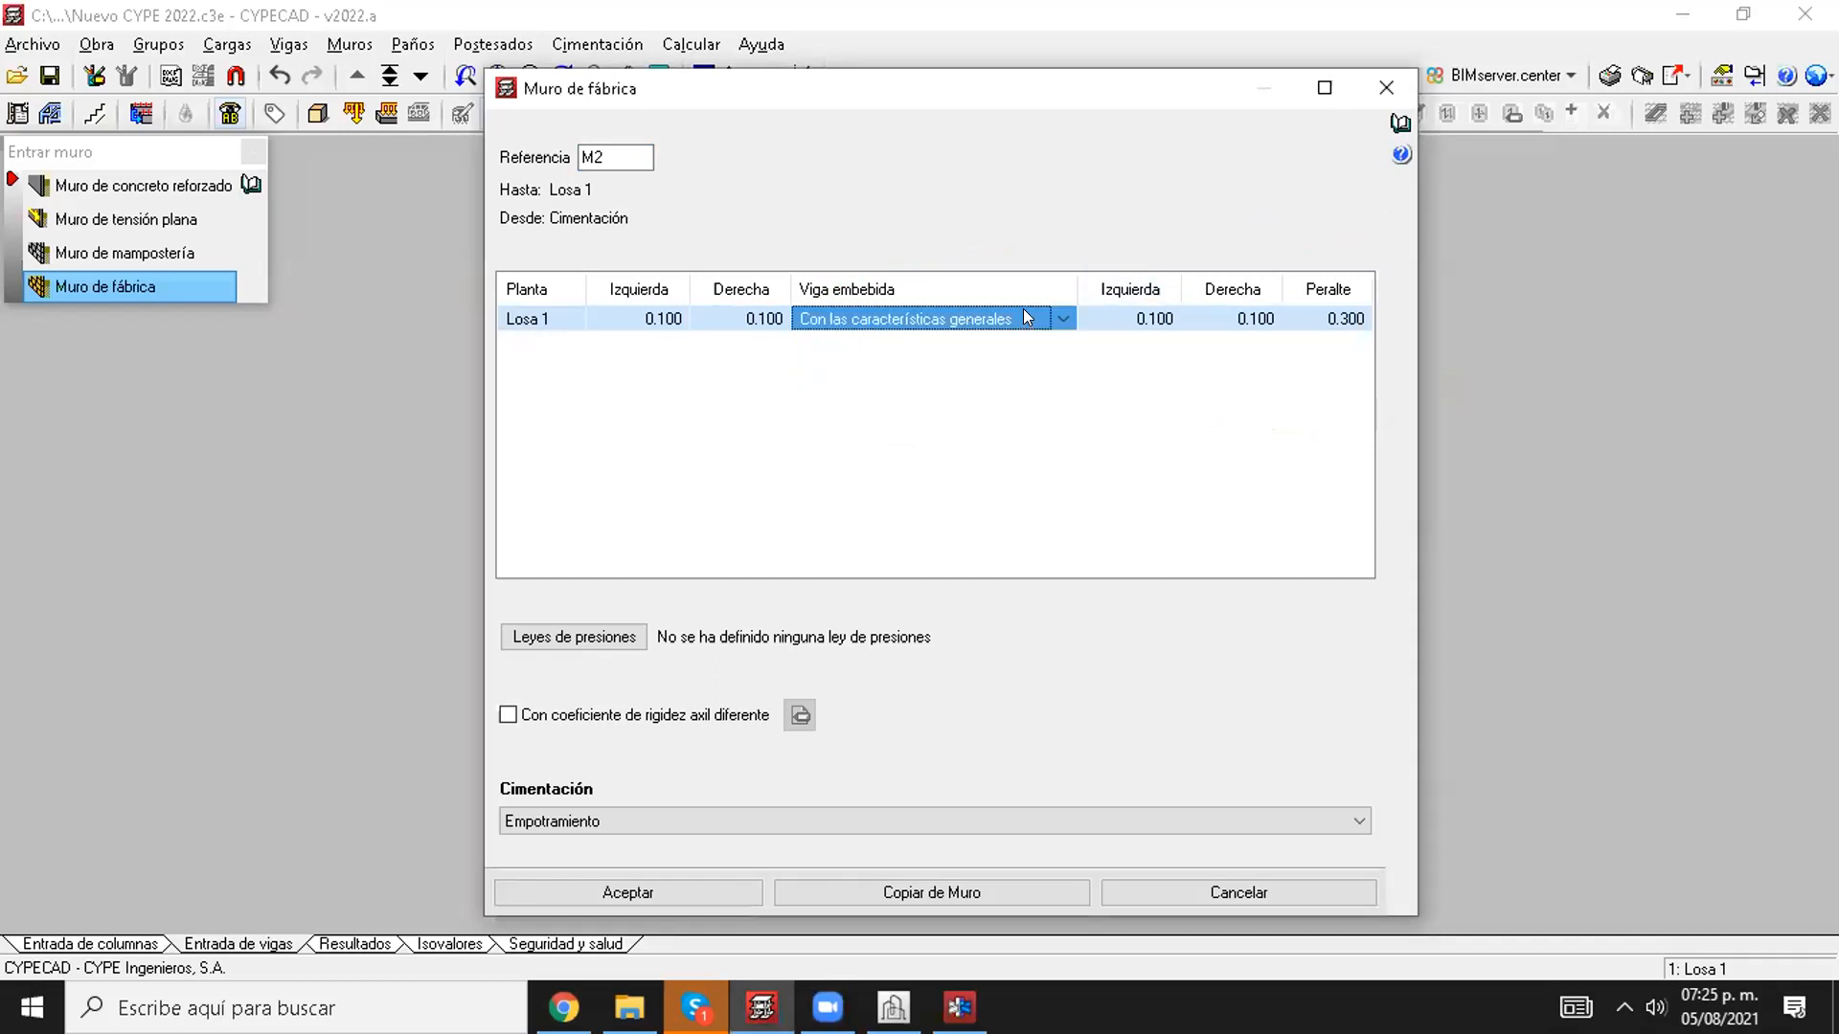
left_click(1023, 310)
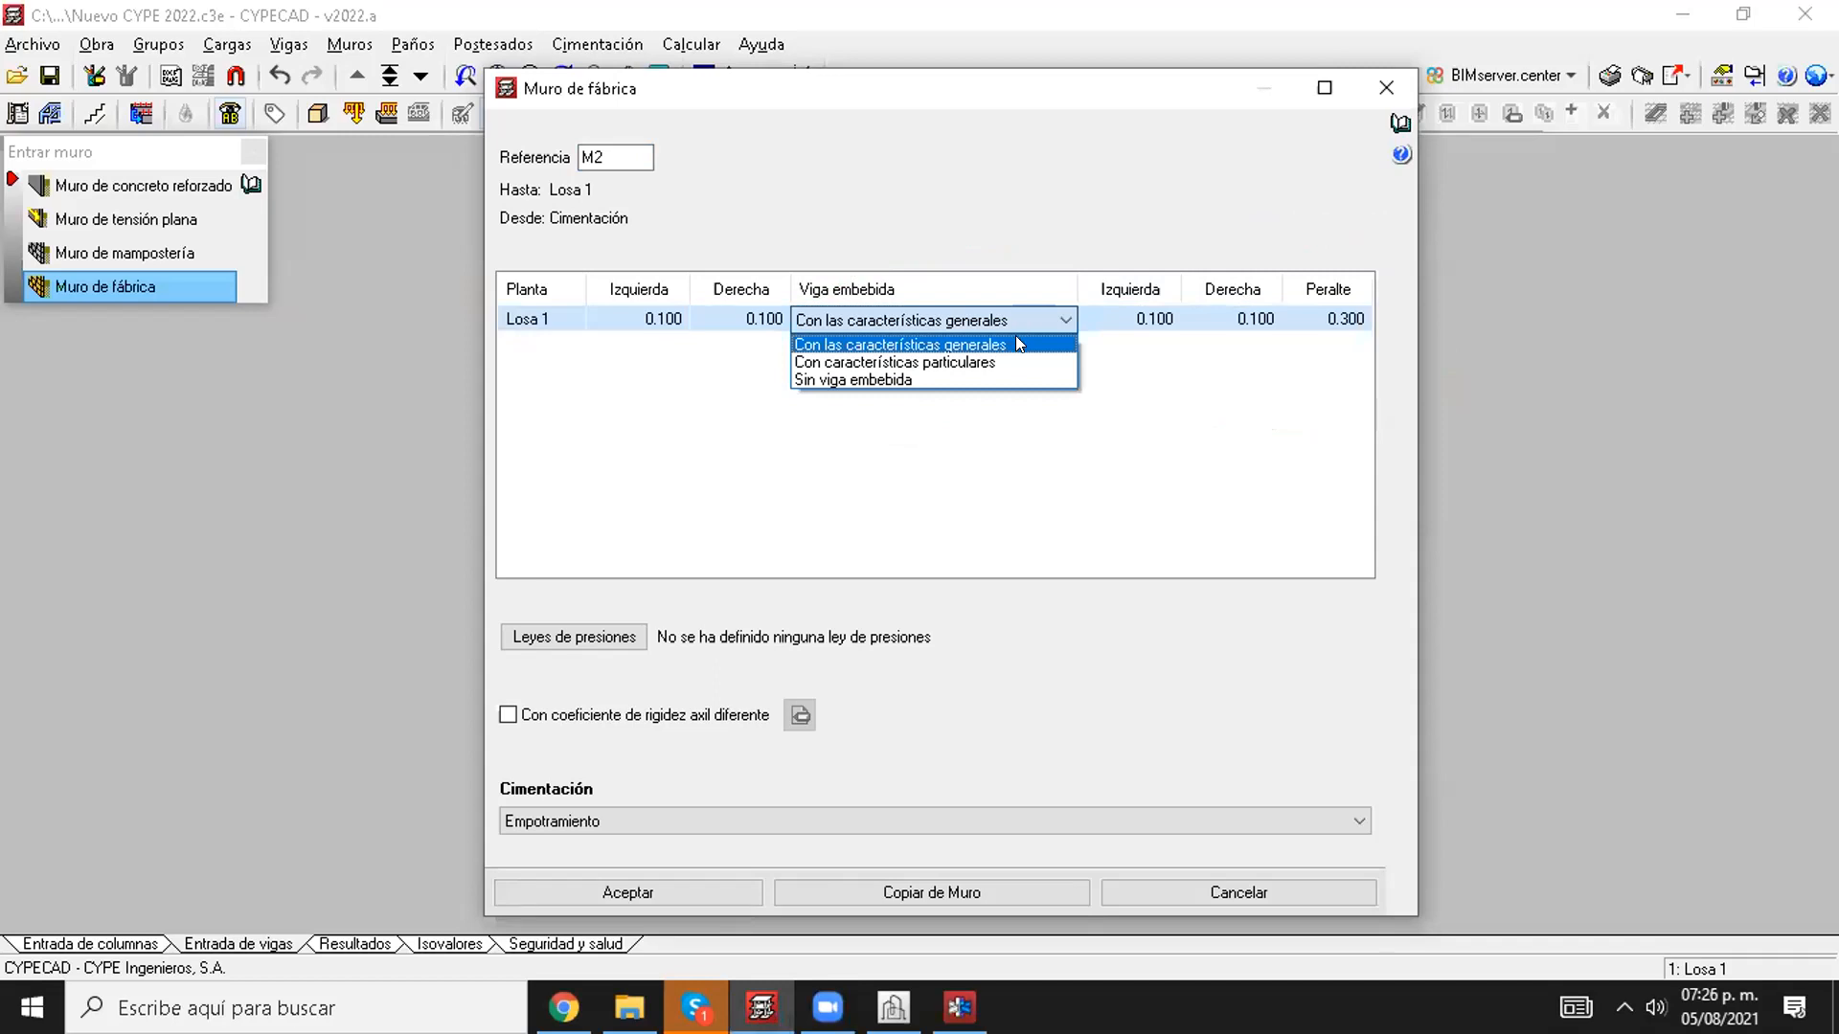
left_click(1017, 344)
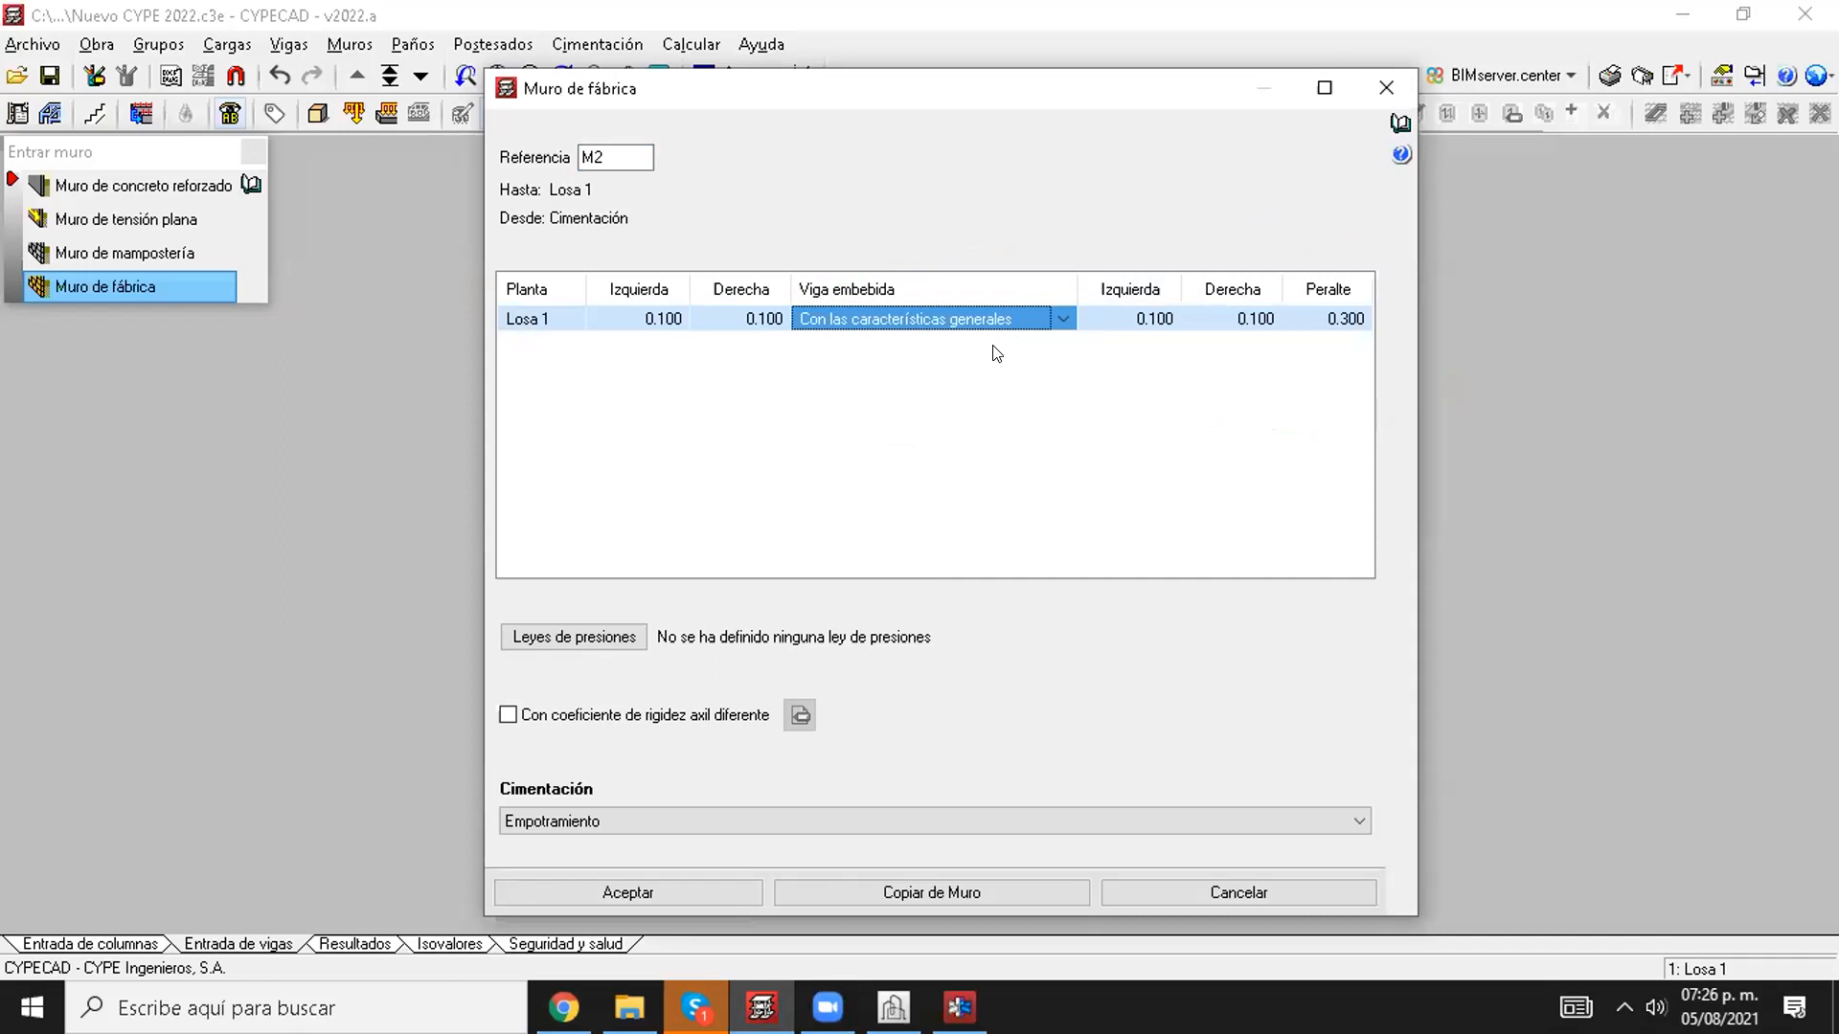
left_click(1108, 314)
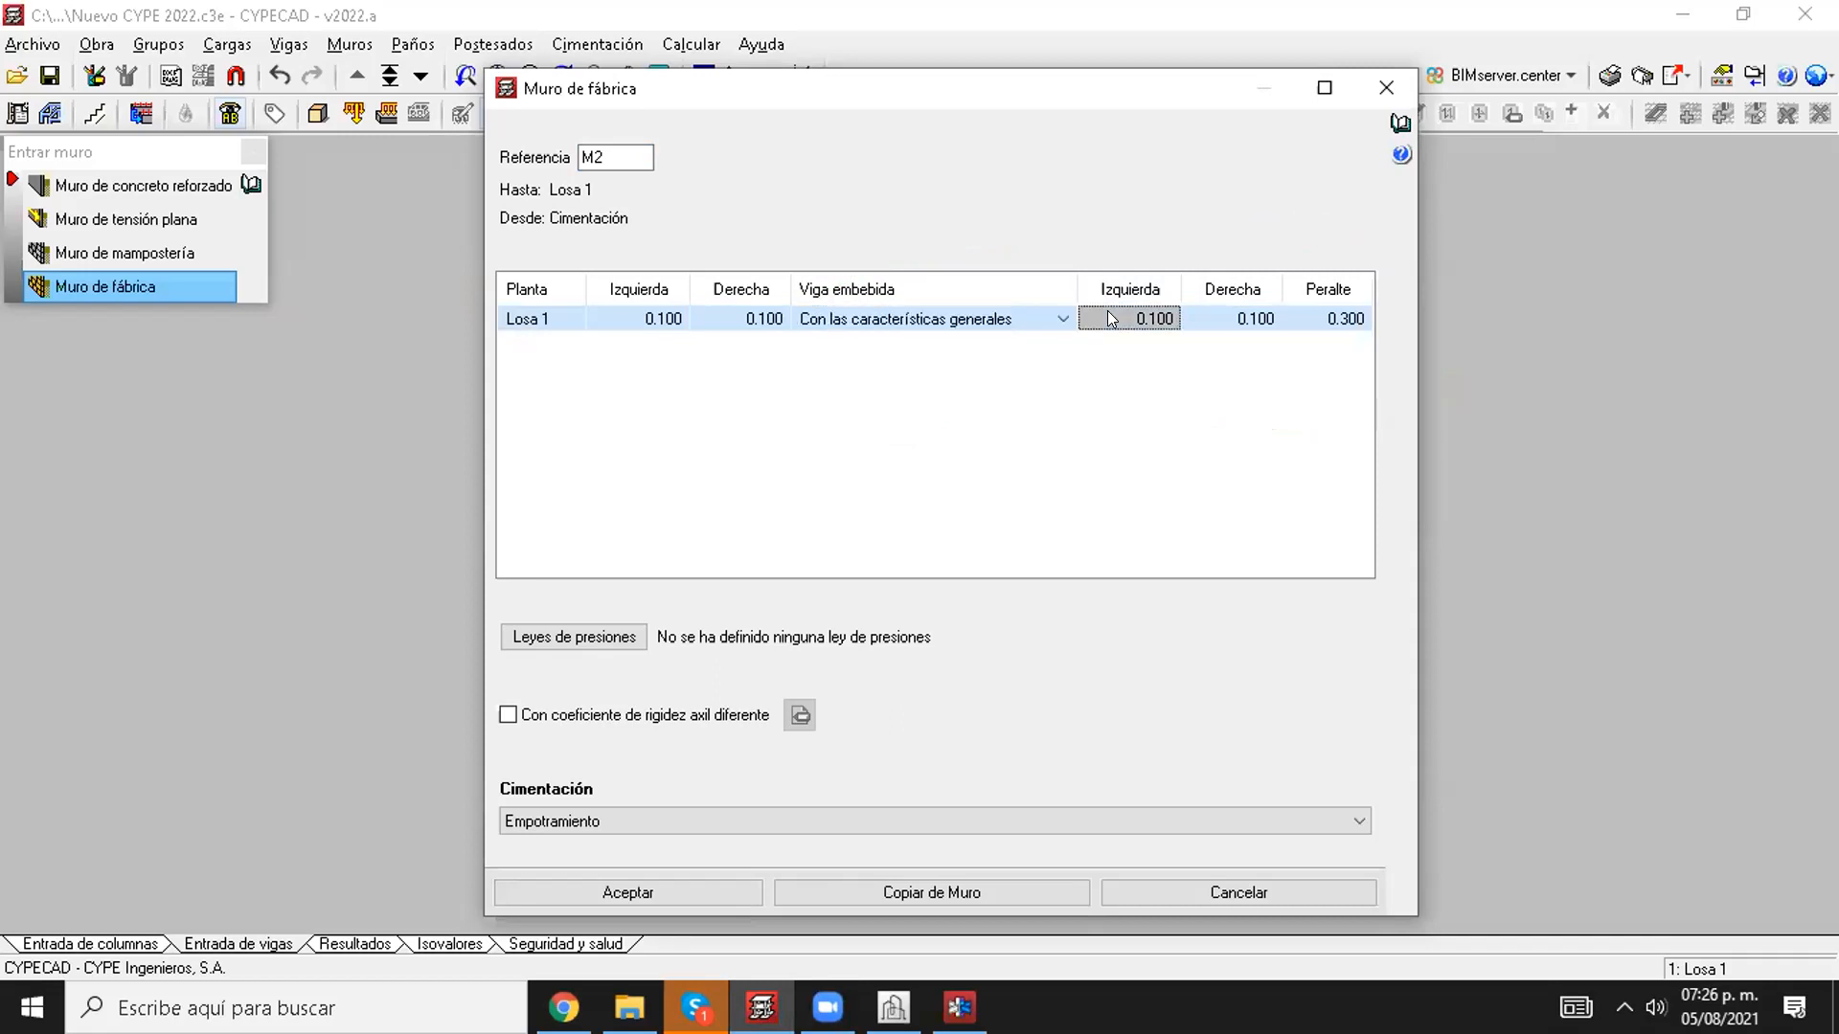
left_click(1234, 314)
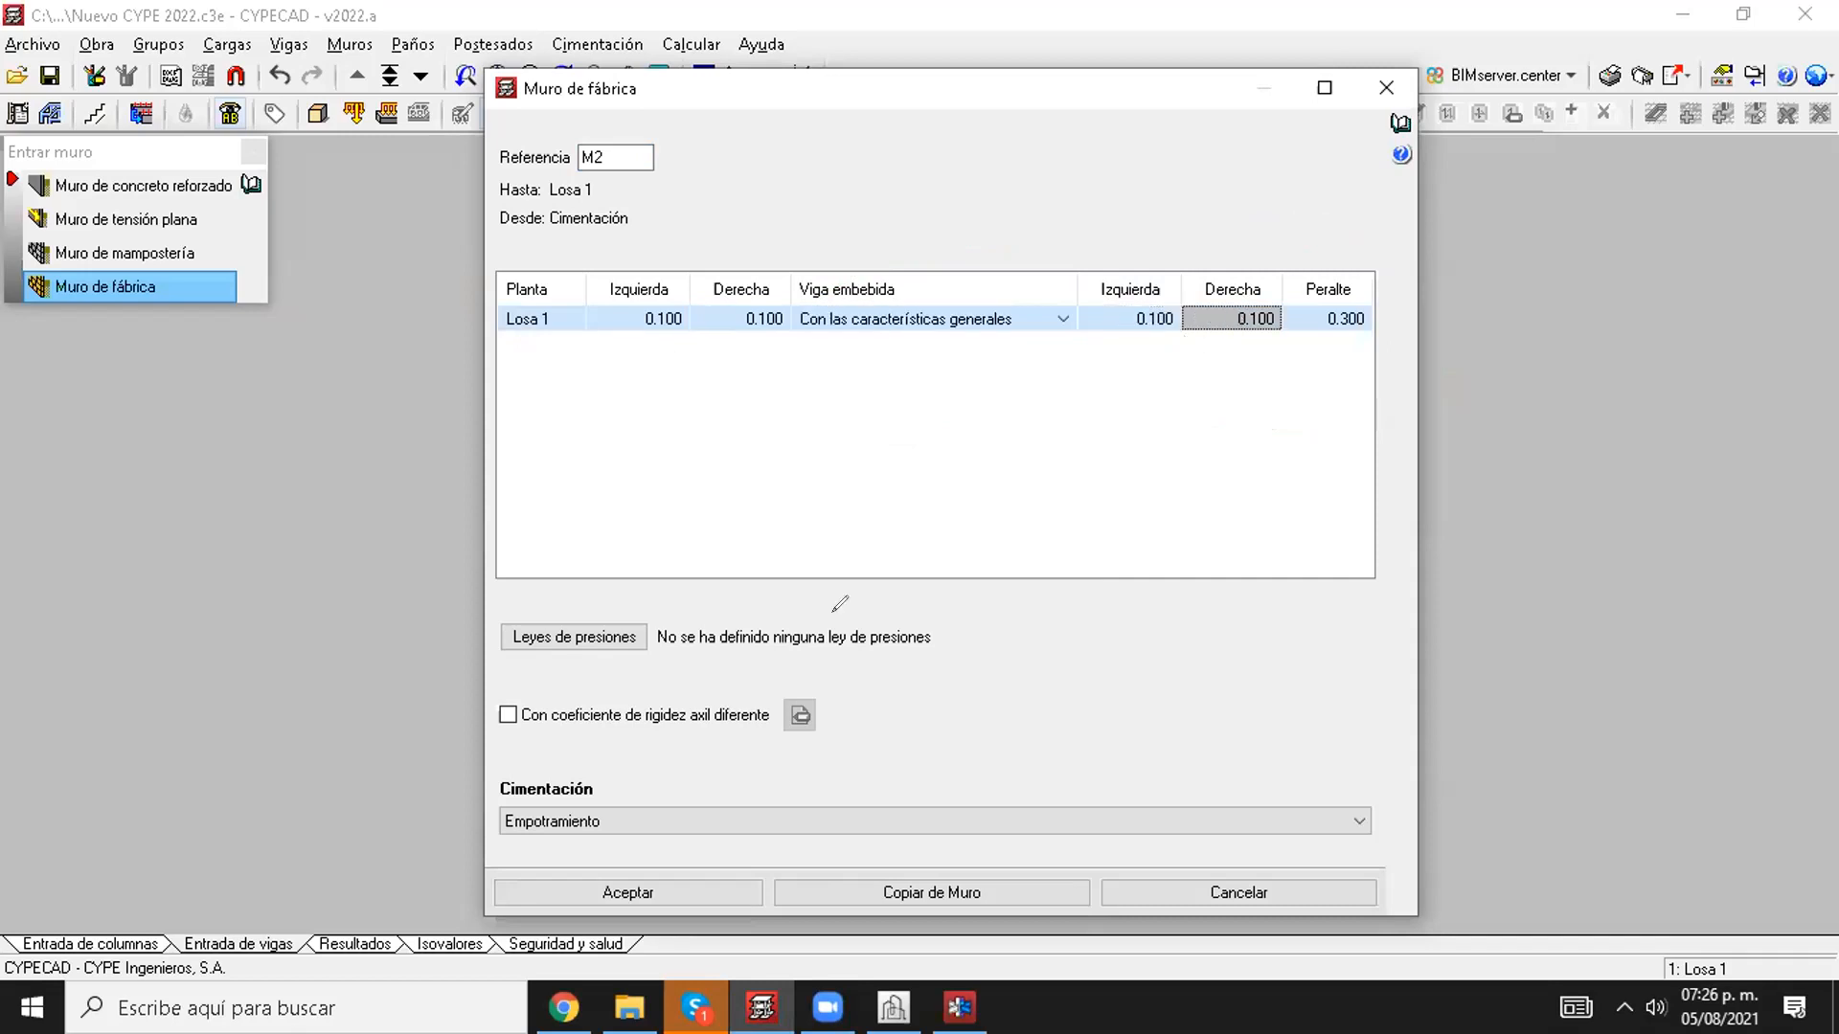
left_click_drag(835, 612, 829, 367)
left_click_drag(861, 294, 866, 347)
left_click_drag(876, 377, 896, 518)
left_click_drag(897, 523, 894, 839)
mouse_move(943, 555)
left_mouse_down()
mouse_move(931, 624)
mouse_move(875, 573)
left_mouse_up()
mouse_move(797, 286)
left_mouse_down()
mouse_move(841, 373)
mouse_move(864, 292)
left_mouse_up()
left_click_drag(868, 371, 948, 371)
left_click_drag(946, 299, 955, 369)
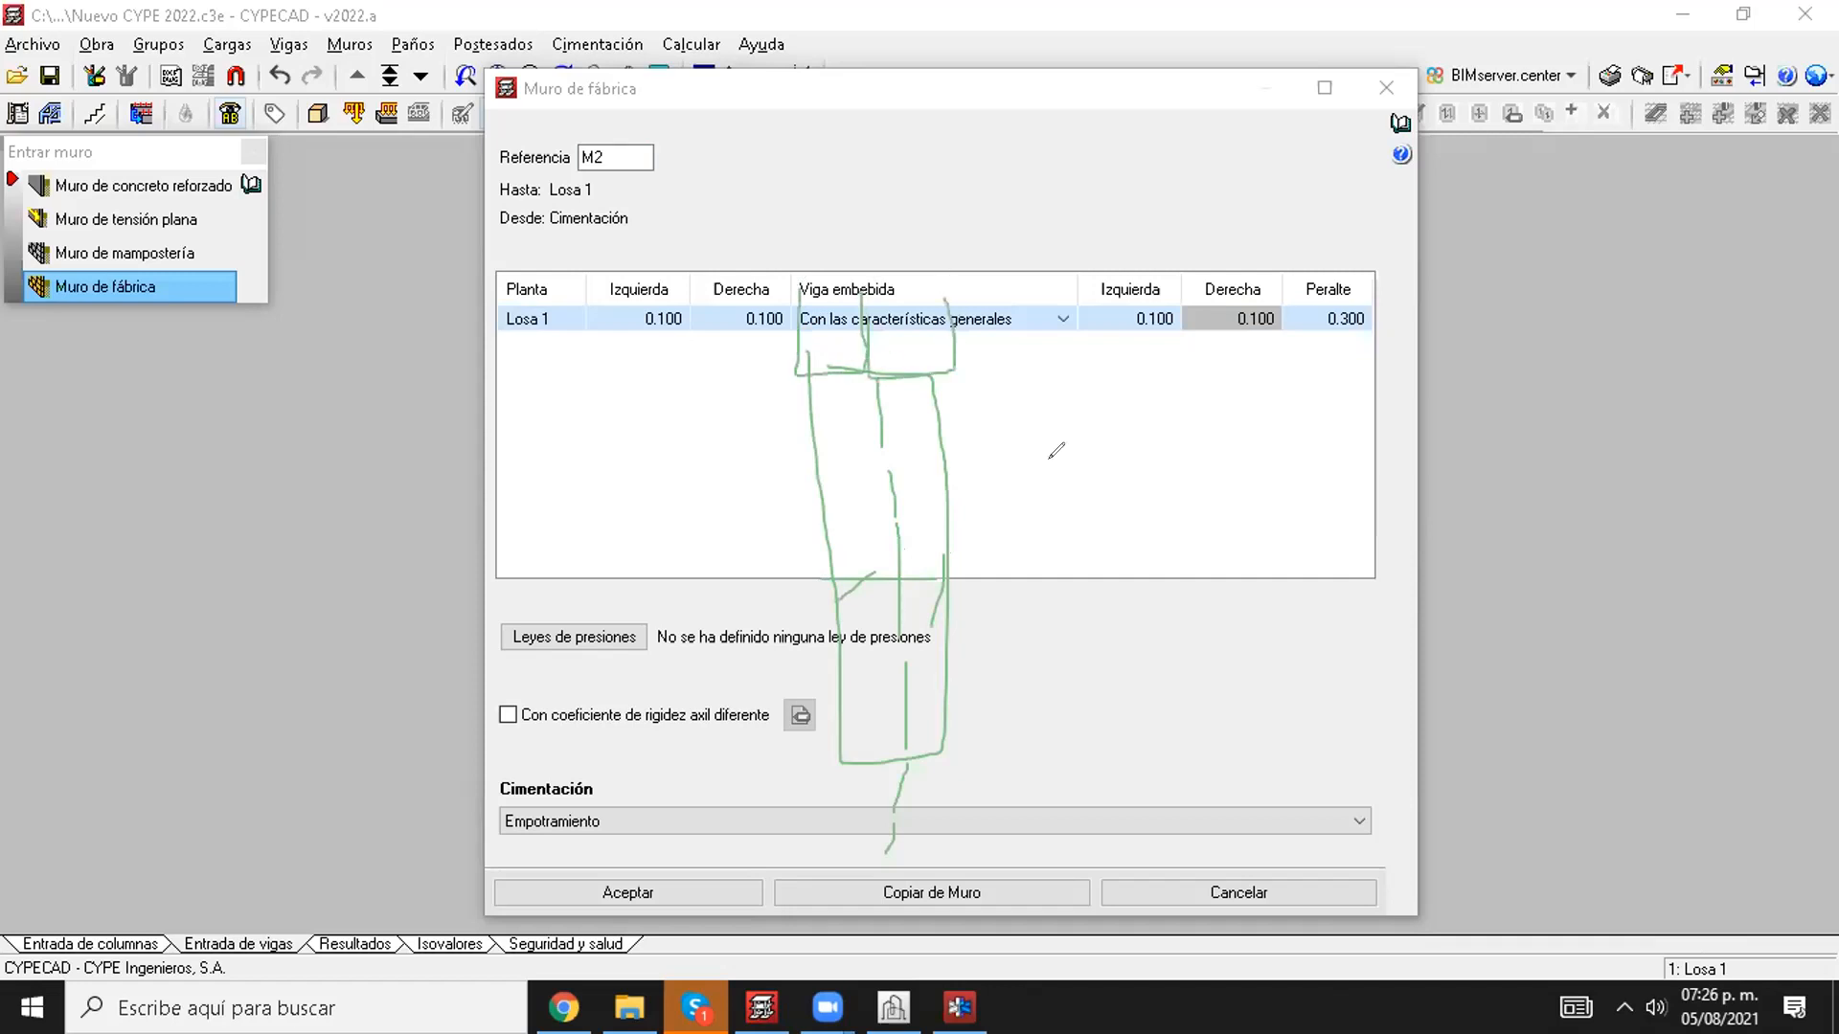
left_click(1126, 205)
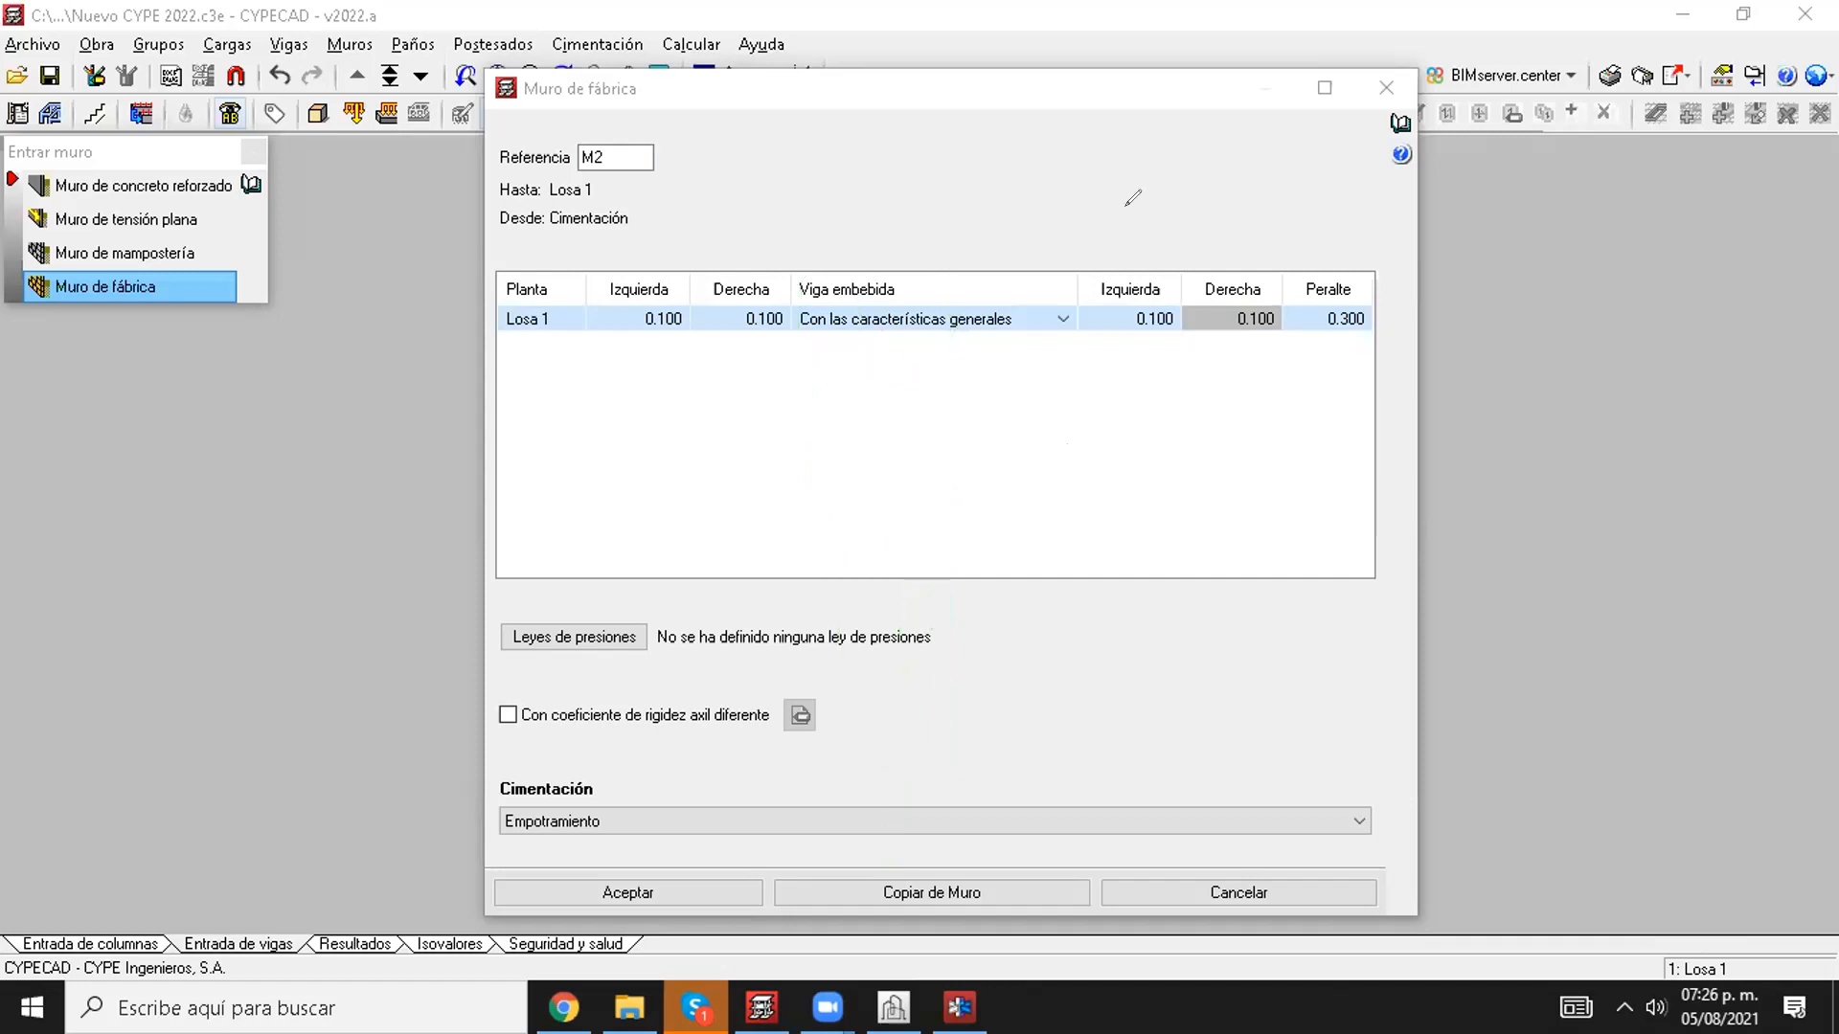
Step: Switch the new Muro de fábrica's Viga embebida for Losa 1 to Con características particulares
left_click(1024, 326)
left_click(1025, 315)
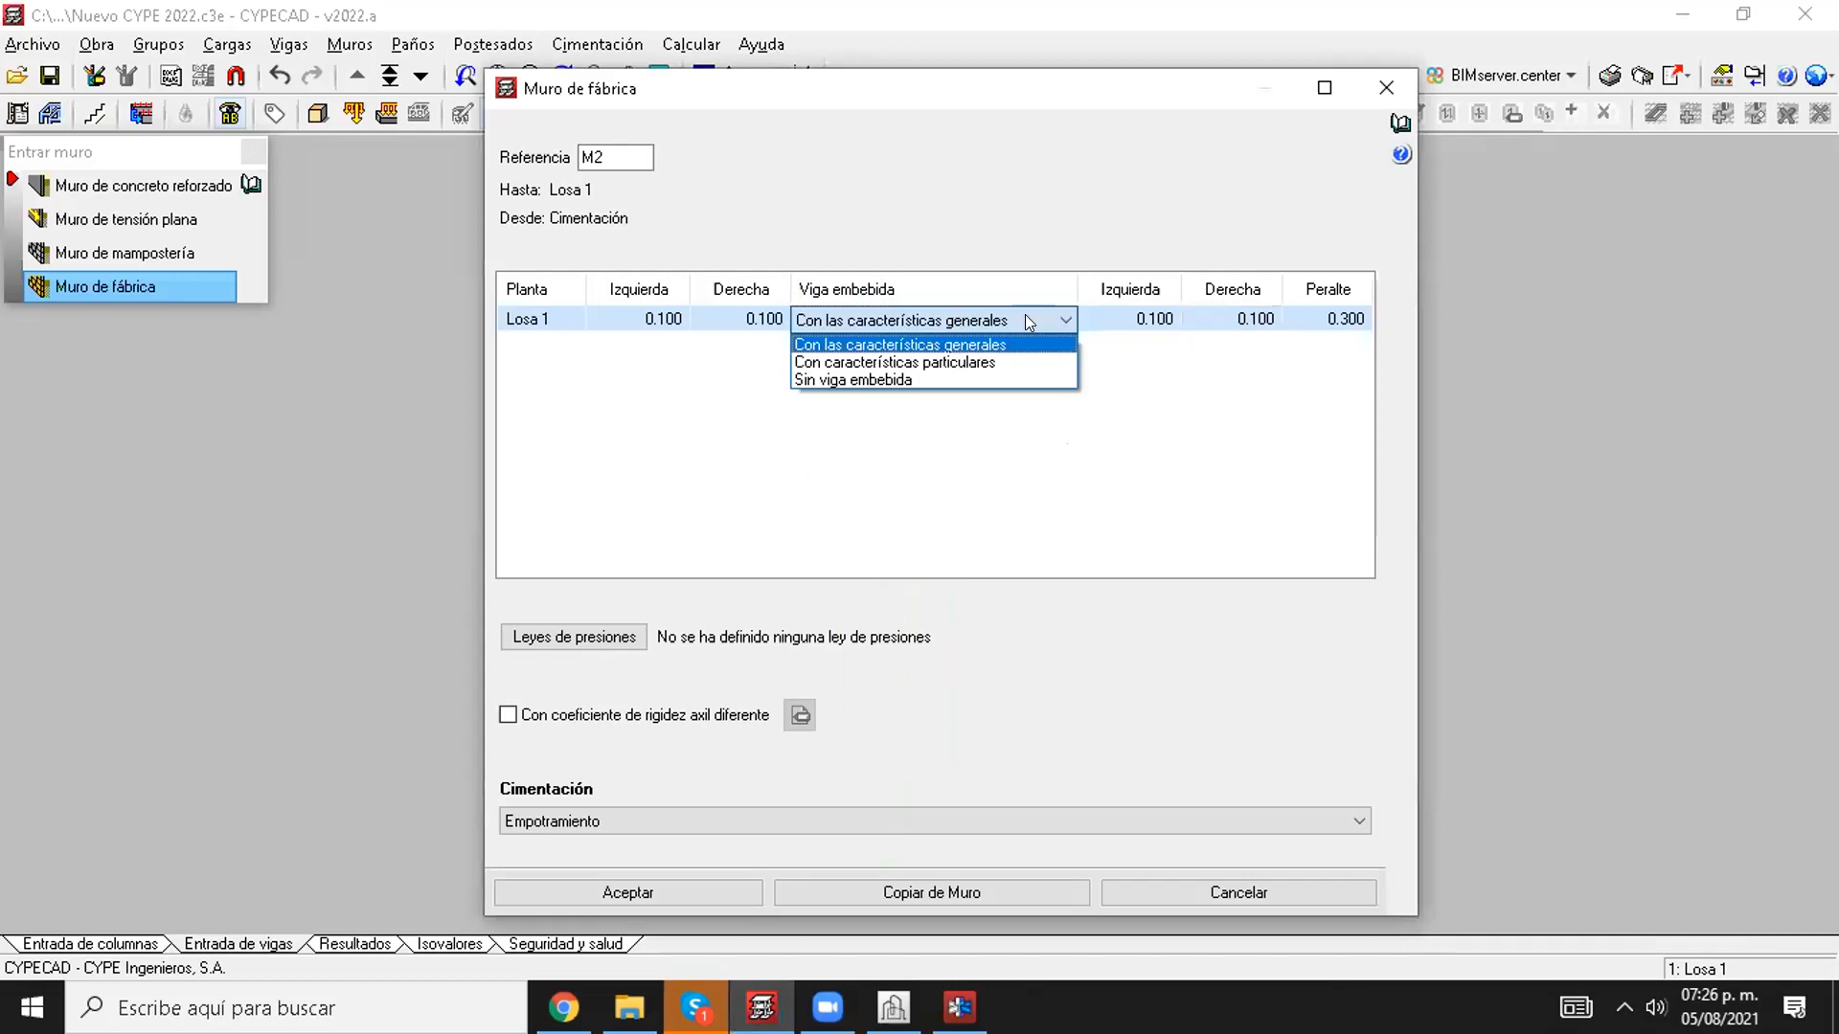
left_click(961, 361)
left_click(1111, 316)
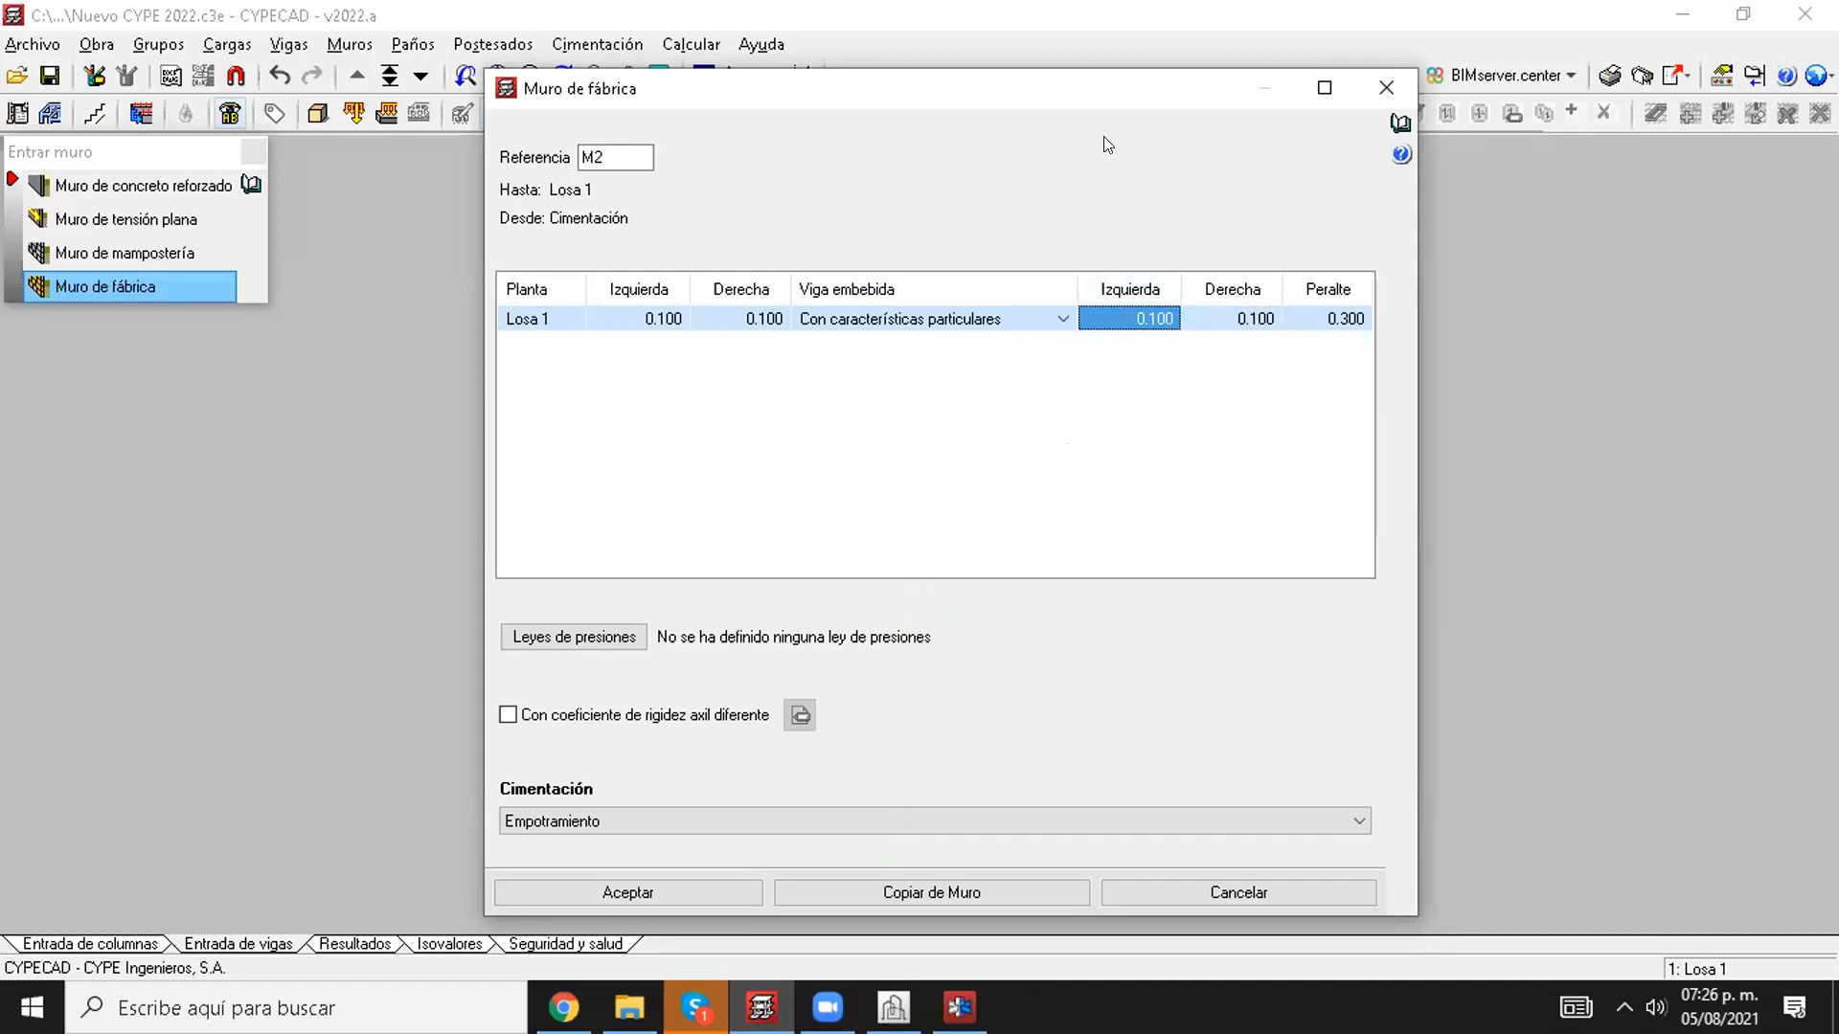
left_click_drag(1106, 88, 1415, 100)
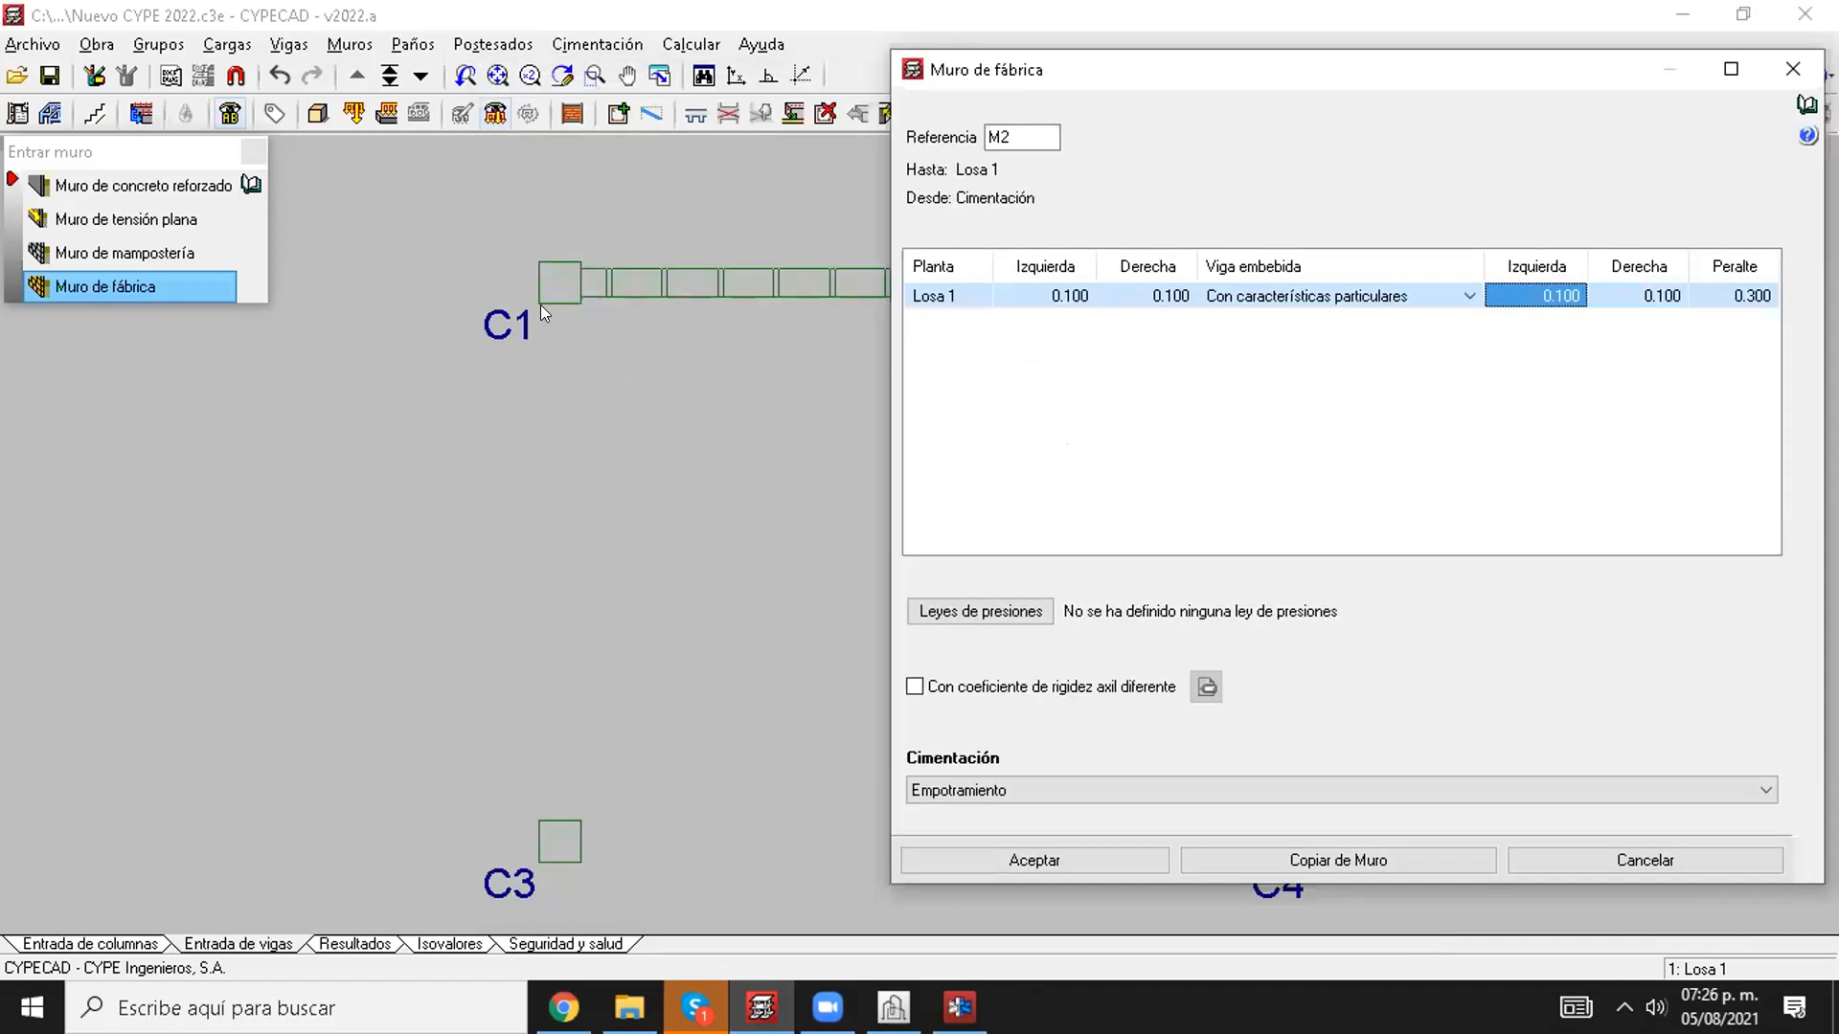
left_click_drag(1059, 81, 587, 148)
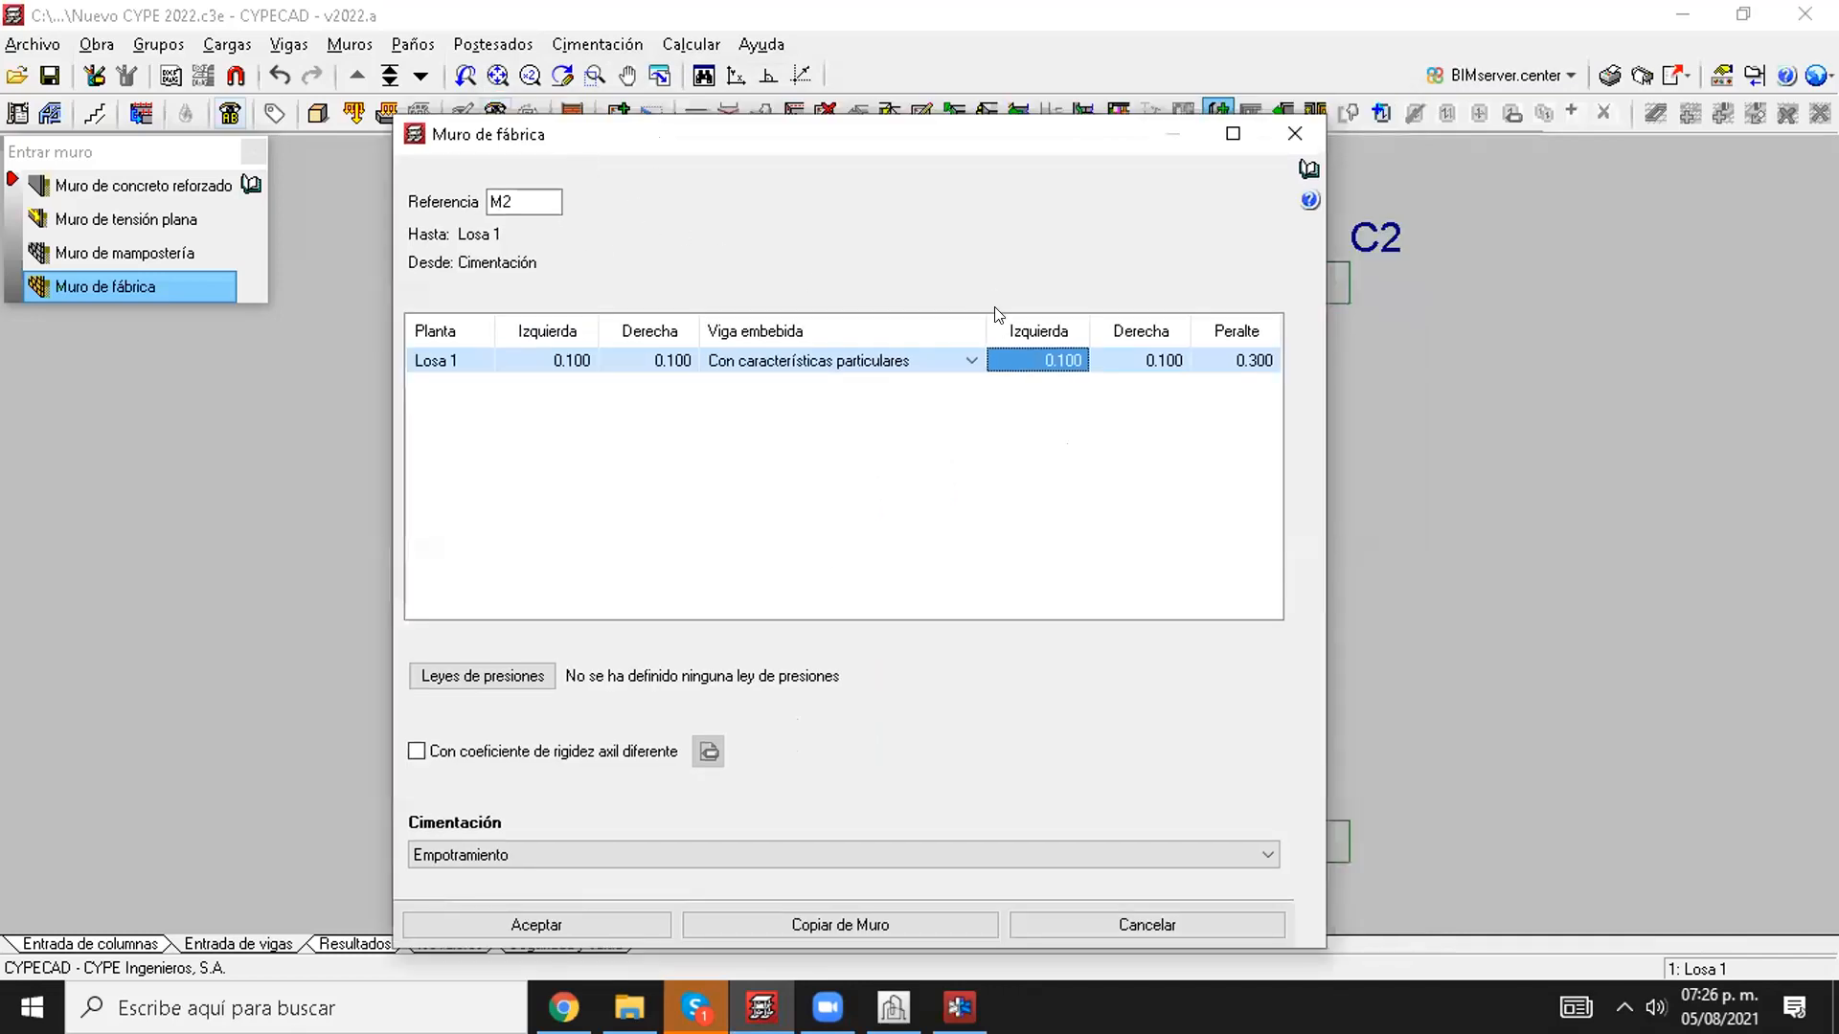
Step: Set the embedded beam's left and right widths to 0.15 m and accept the Muro de fábrica data
left_click(1016, 369)
type("0.15")
key("Tab")
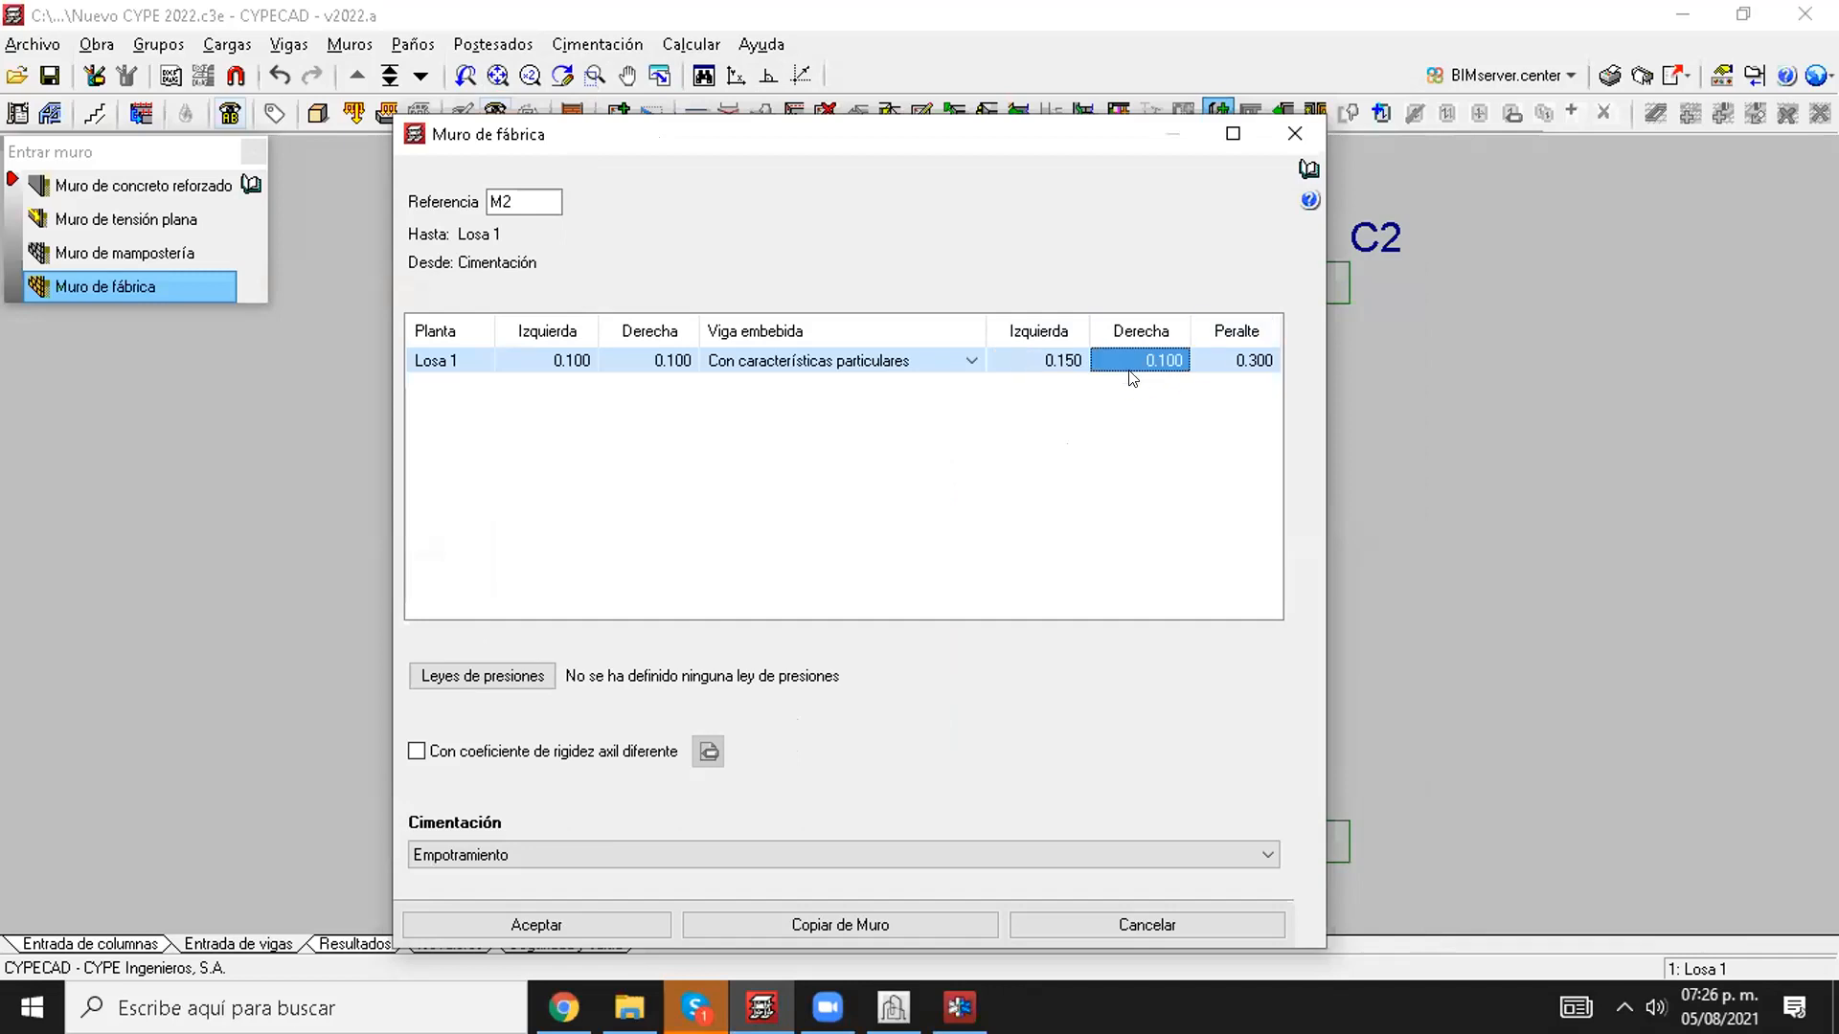
type("0.15")
key("Tab")
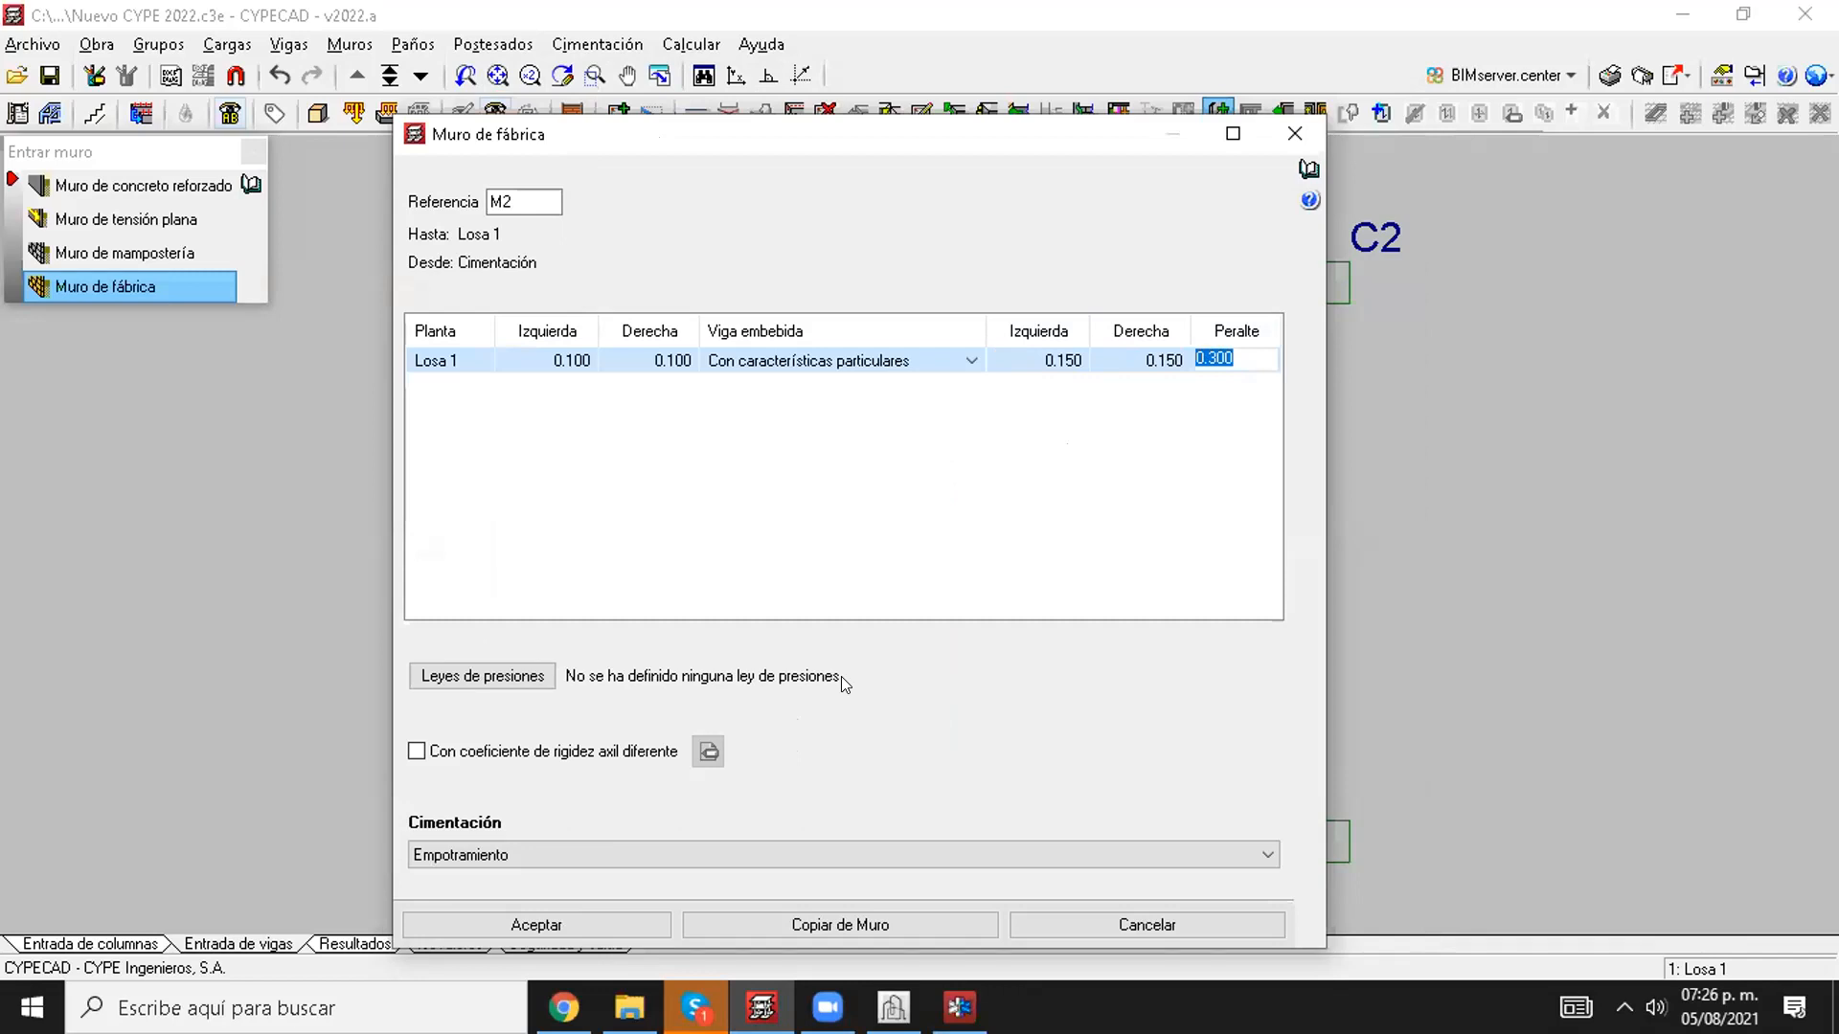
left_click(887, 588)
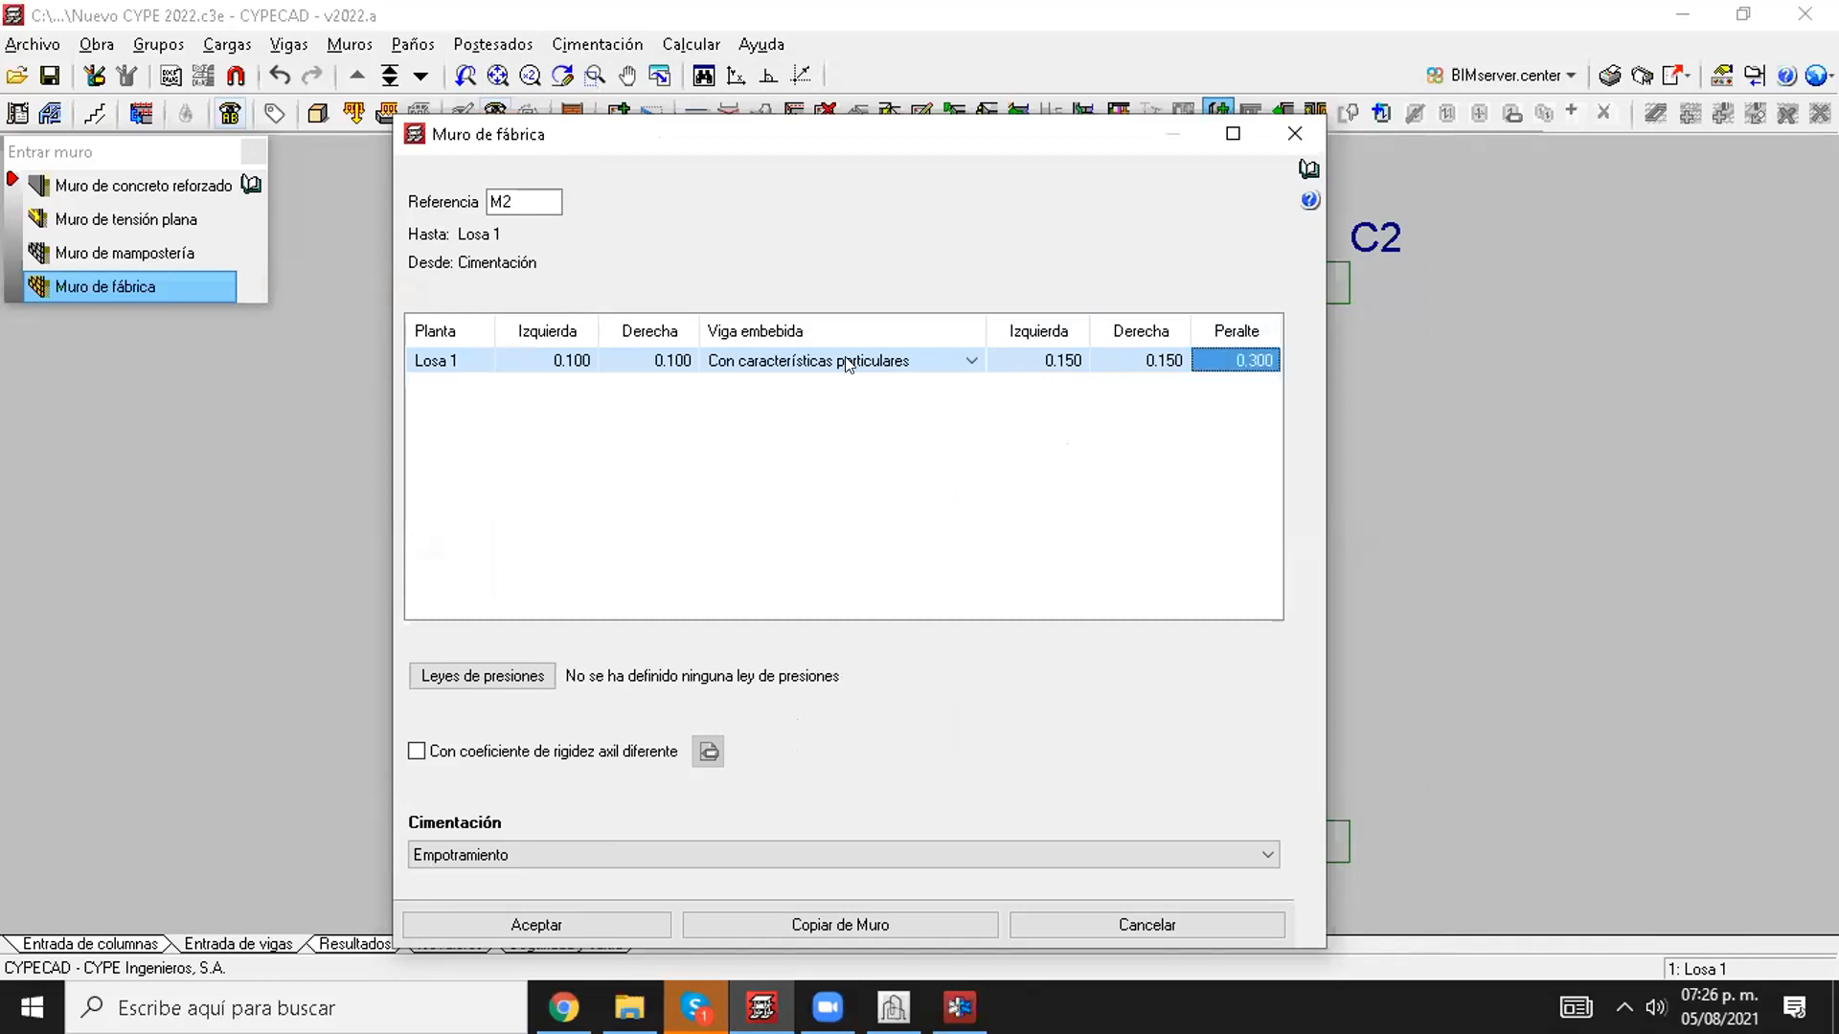
left_click(559, 922)
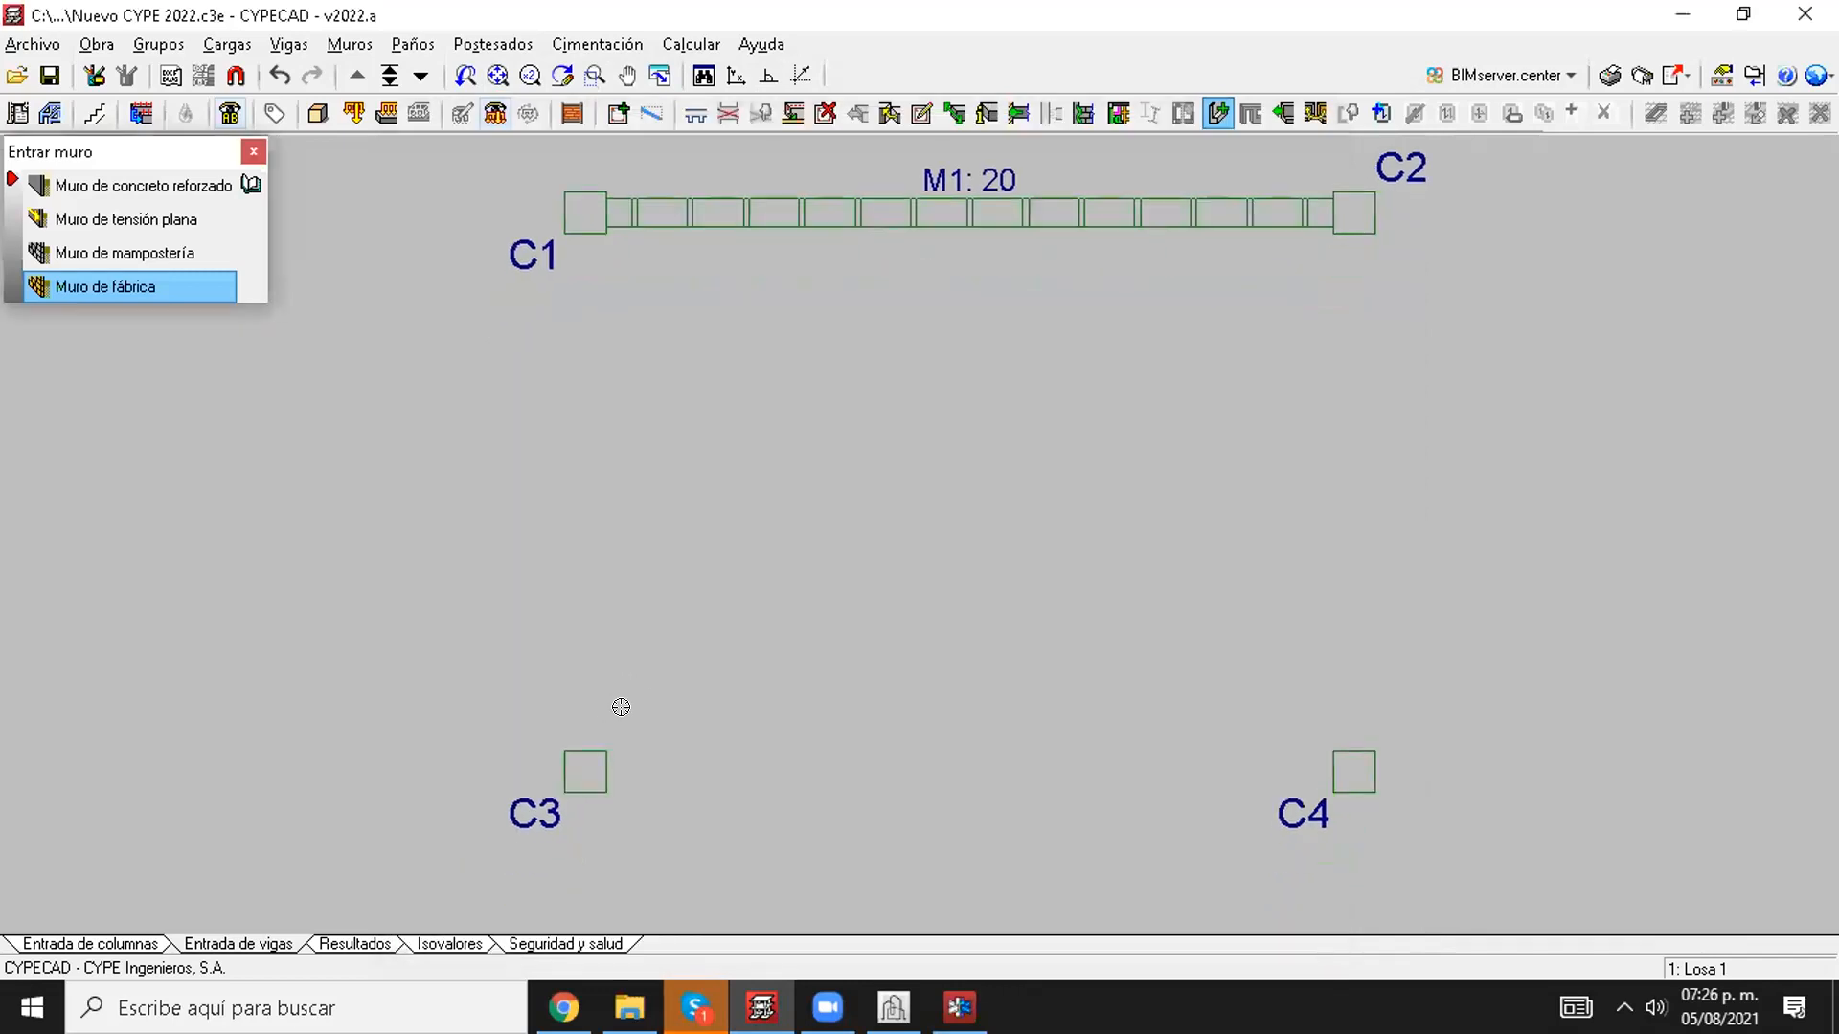
Step: Place the Muro de fábrica between columns C3 and C1
left_click(585, 215)
scroll(606, 306, "up", 2)
scroll(616, 423, "down", 2)
scroll(609, 478, "up", 2)
scroll(451, 520, "down", 2)
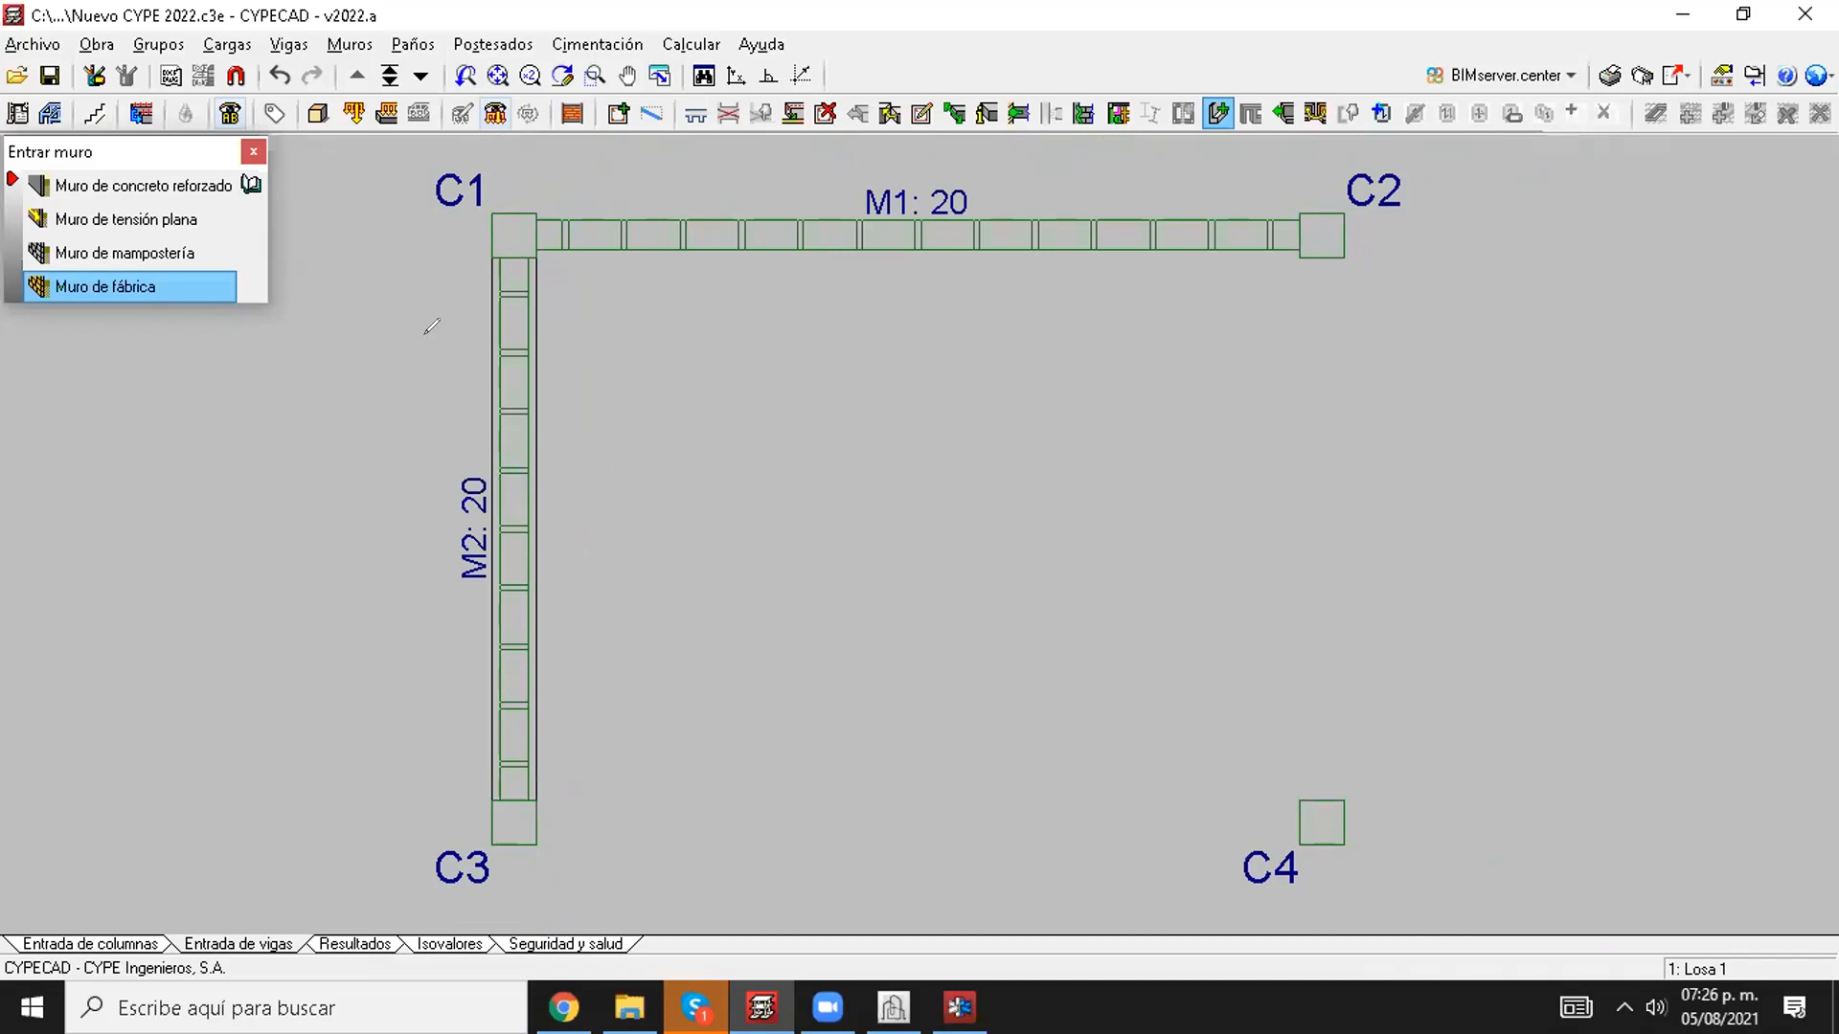
left_click_drag(491, 327, 509, 481)
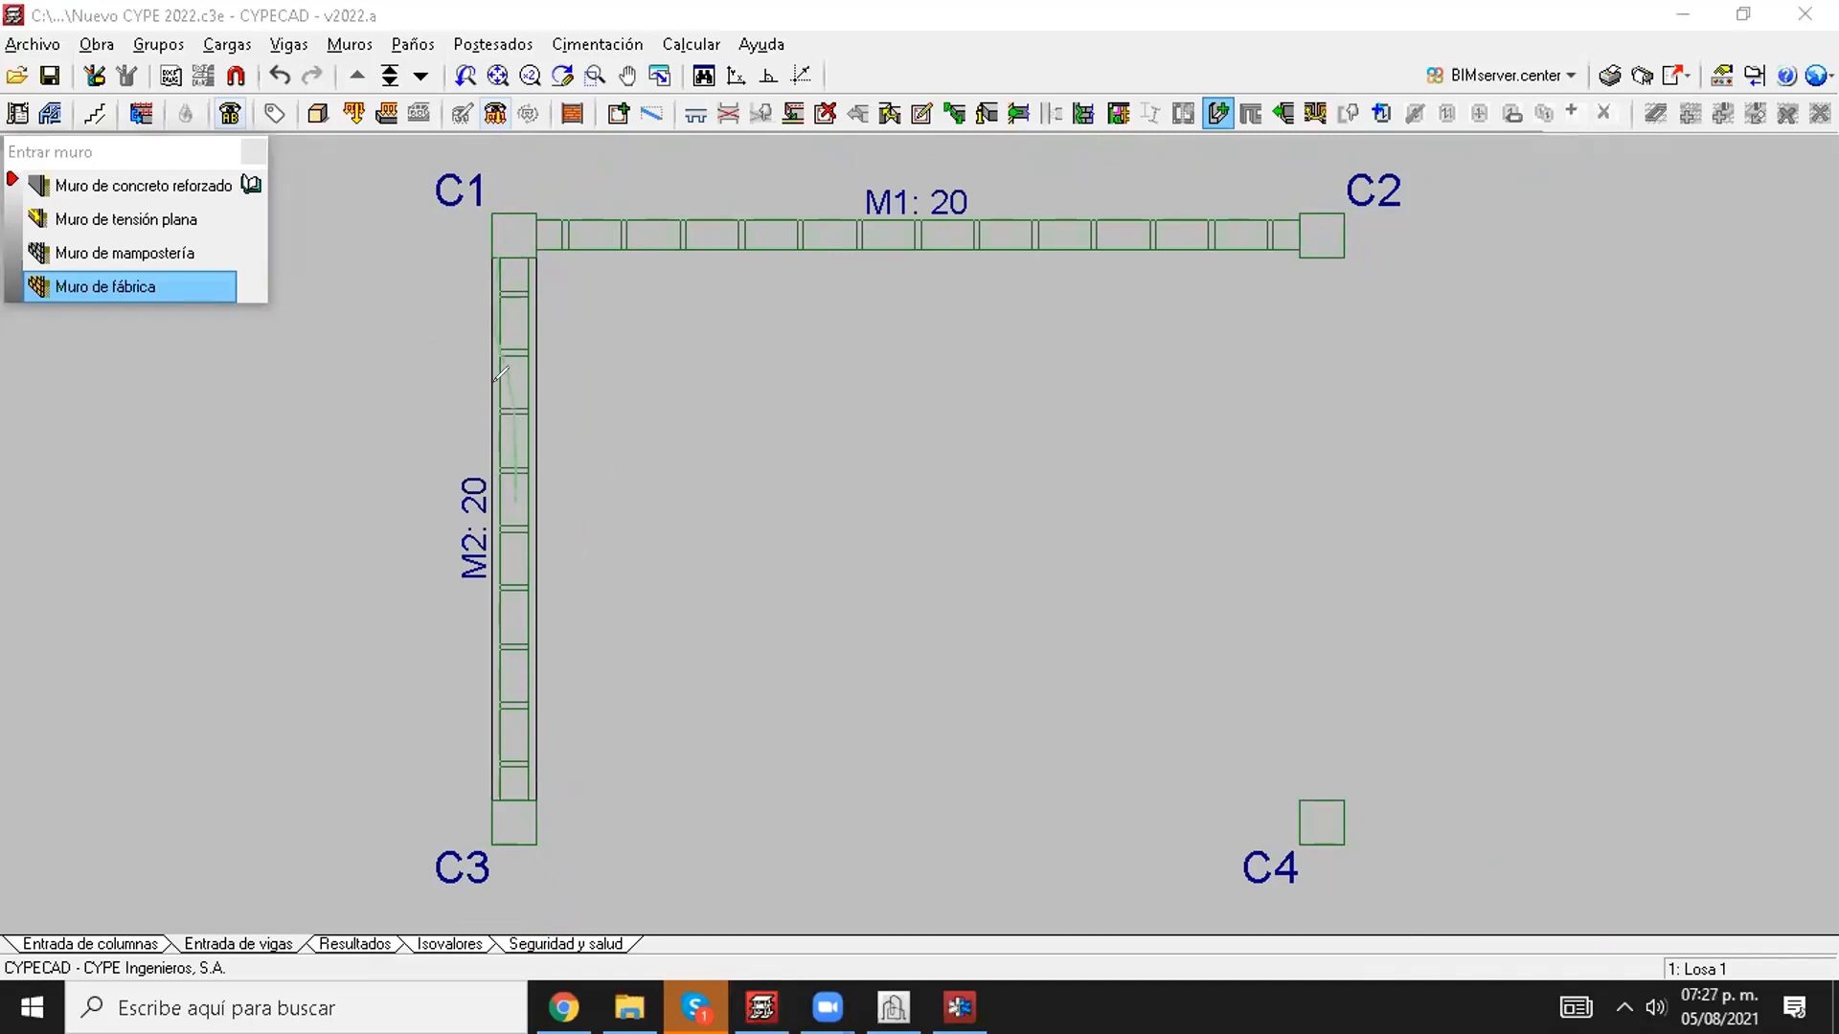
left_click_drag(556, 249, 600, 265)
mouse_move(639, 264)
left_mouse_down()
mouse_move(674, 326)
mouse_move(772, 297)
mouse_move(824, 331)
left_mouse_up()
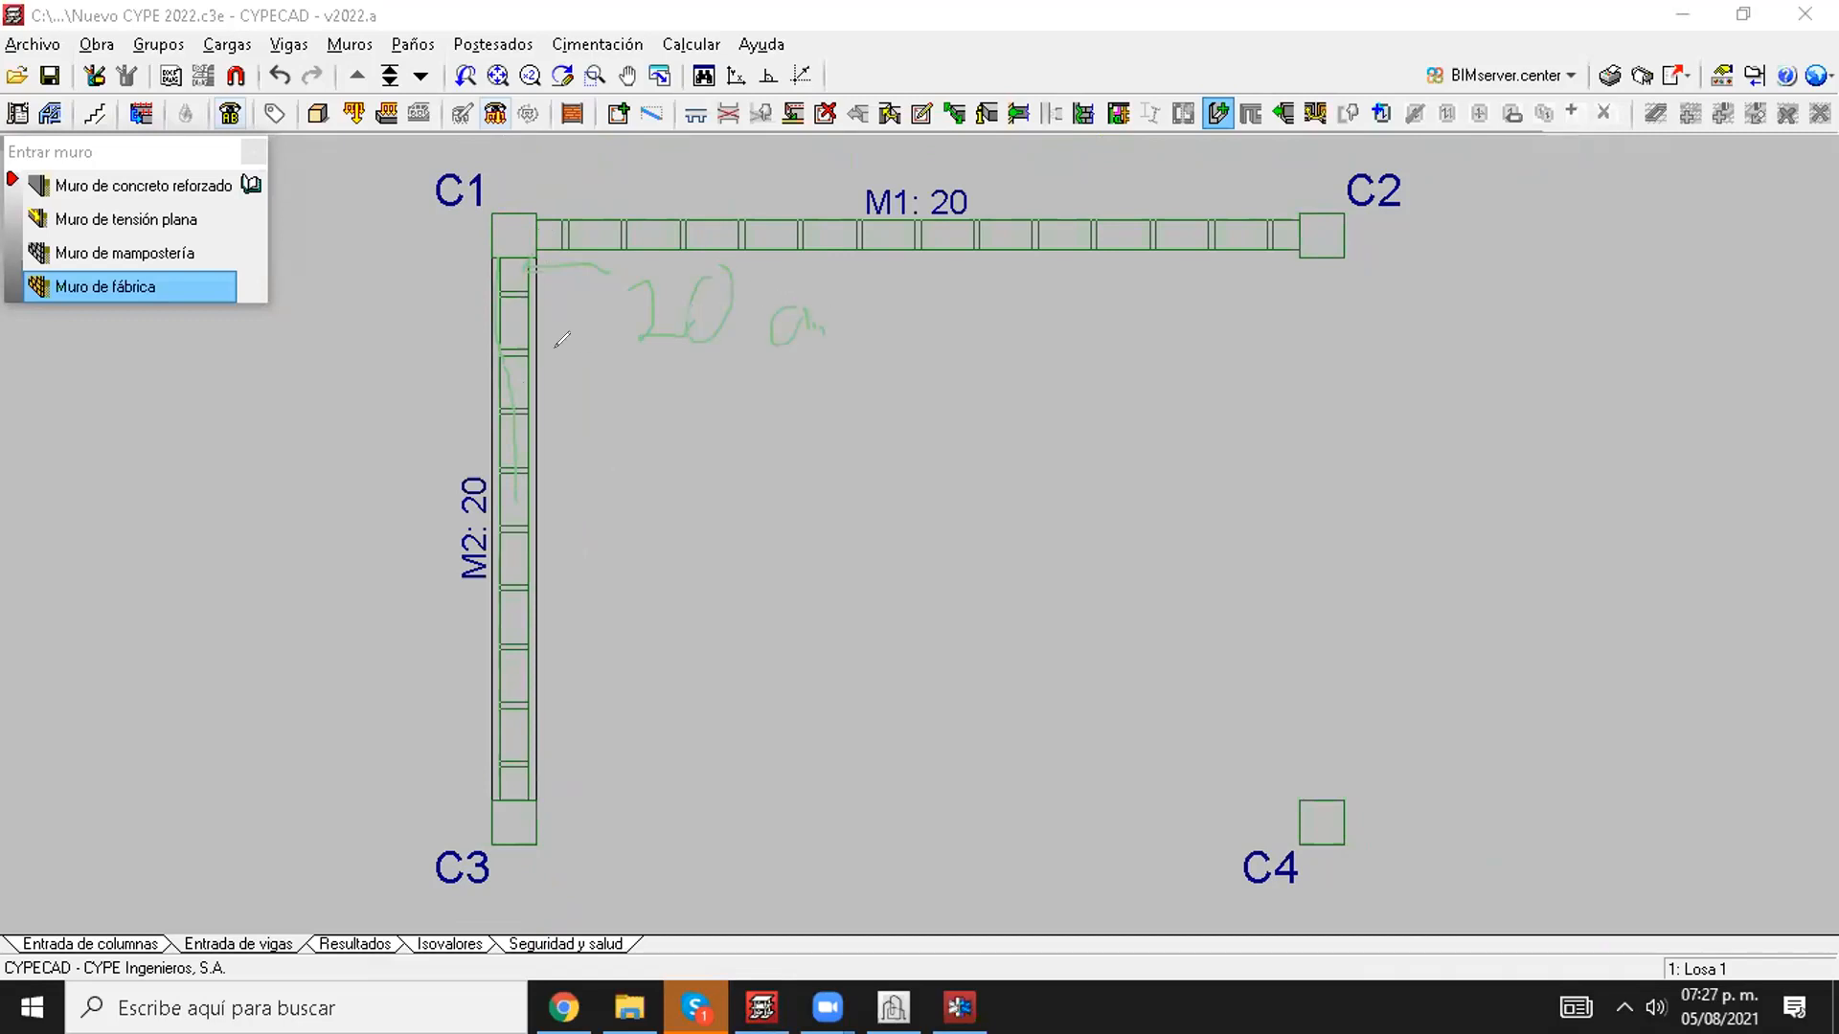
mouse_move(489, 262)
left_mouse_down()
mouse_move(501, 412)
mouse_move(535, 383)
mouse_move(638, 445)
mouse_move(618, 454)
left_mouse_up()
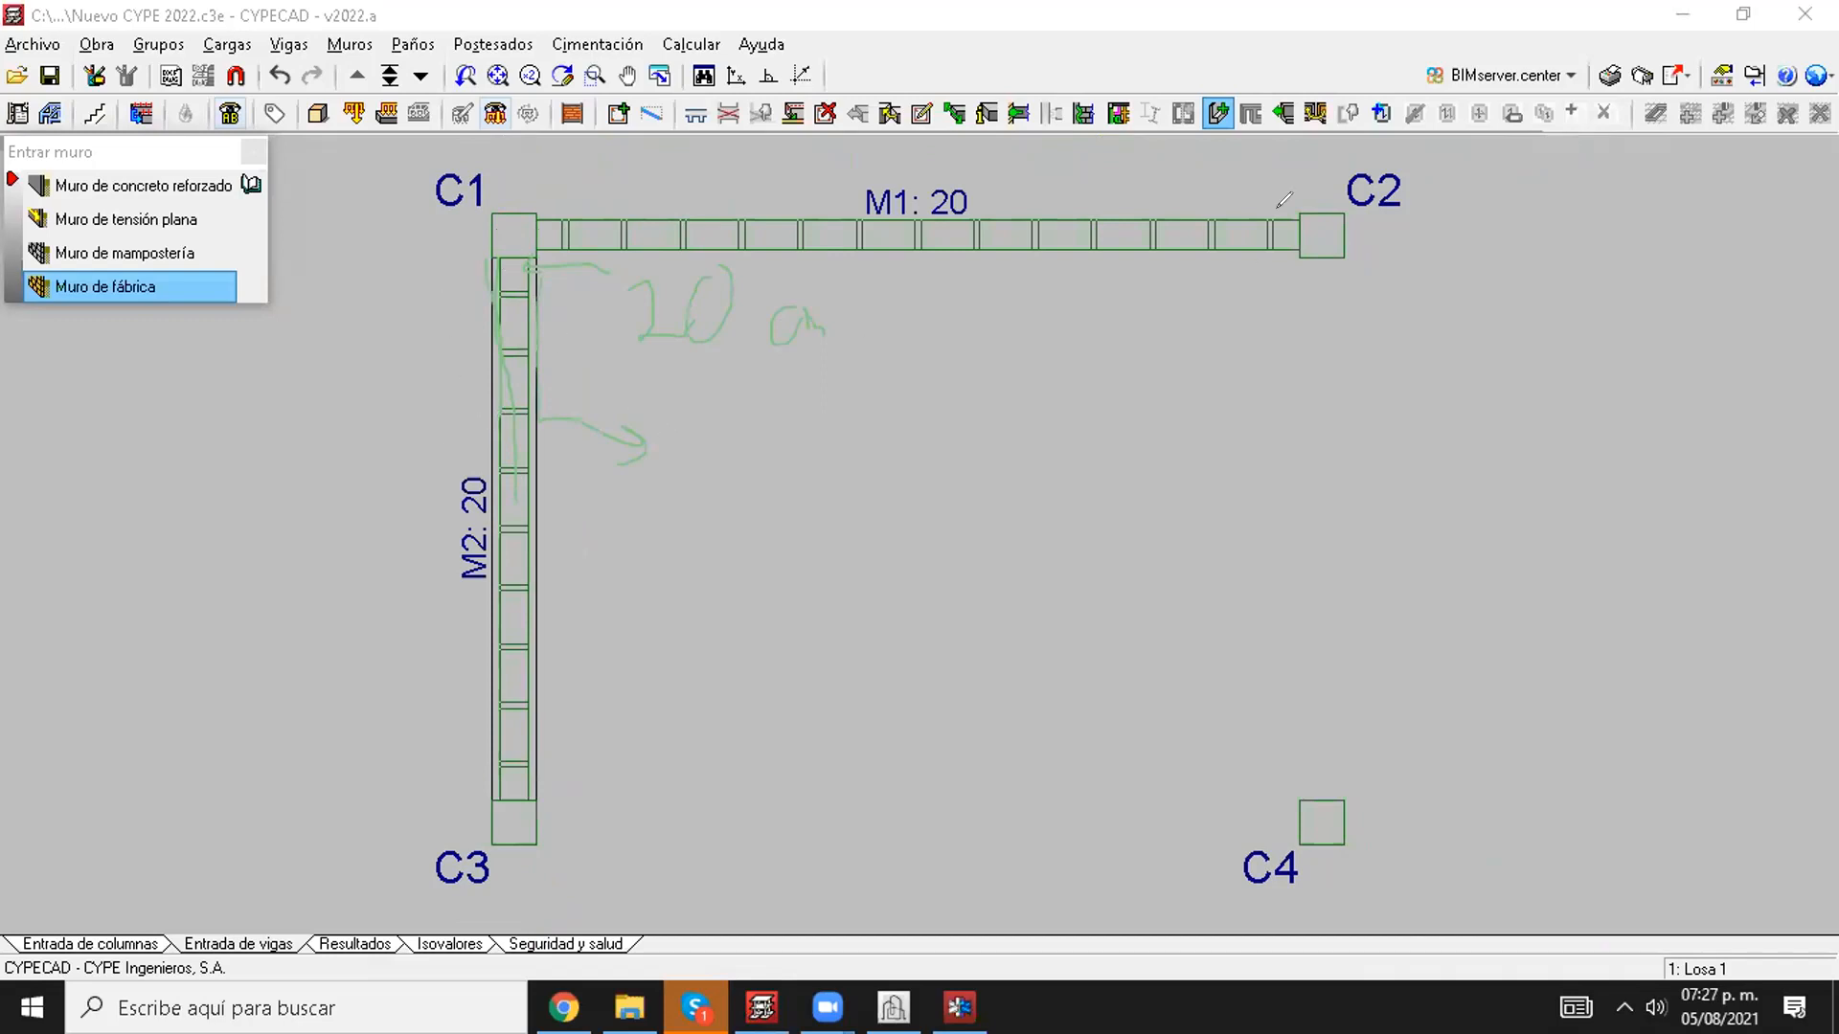
Step: Inspect the widened embedded beam above wall M2 in the building's 3D view, including where it overhangs the brickwork
scroll(520, 381, "down", 1)
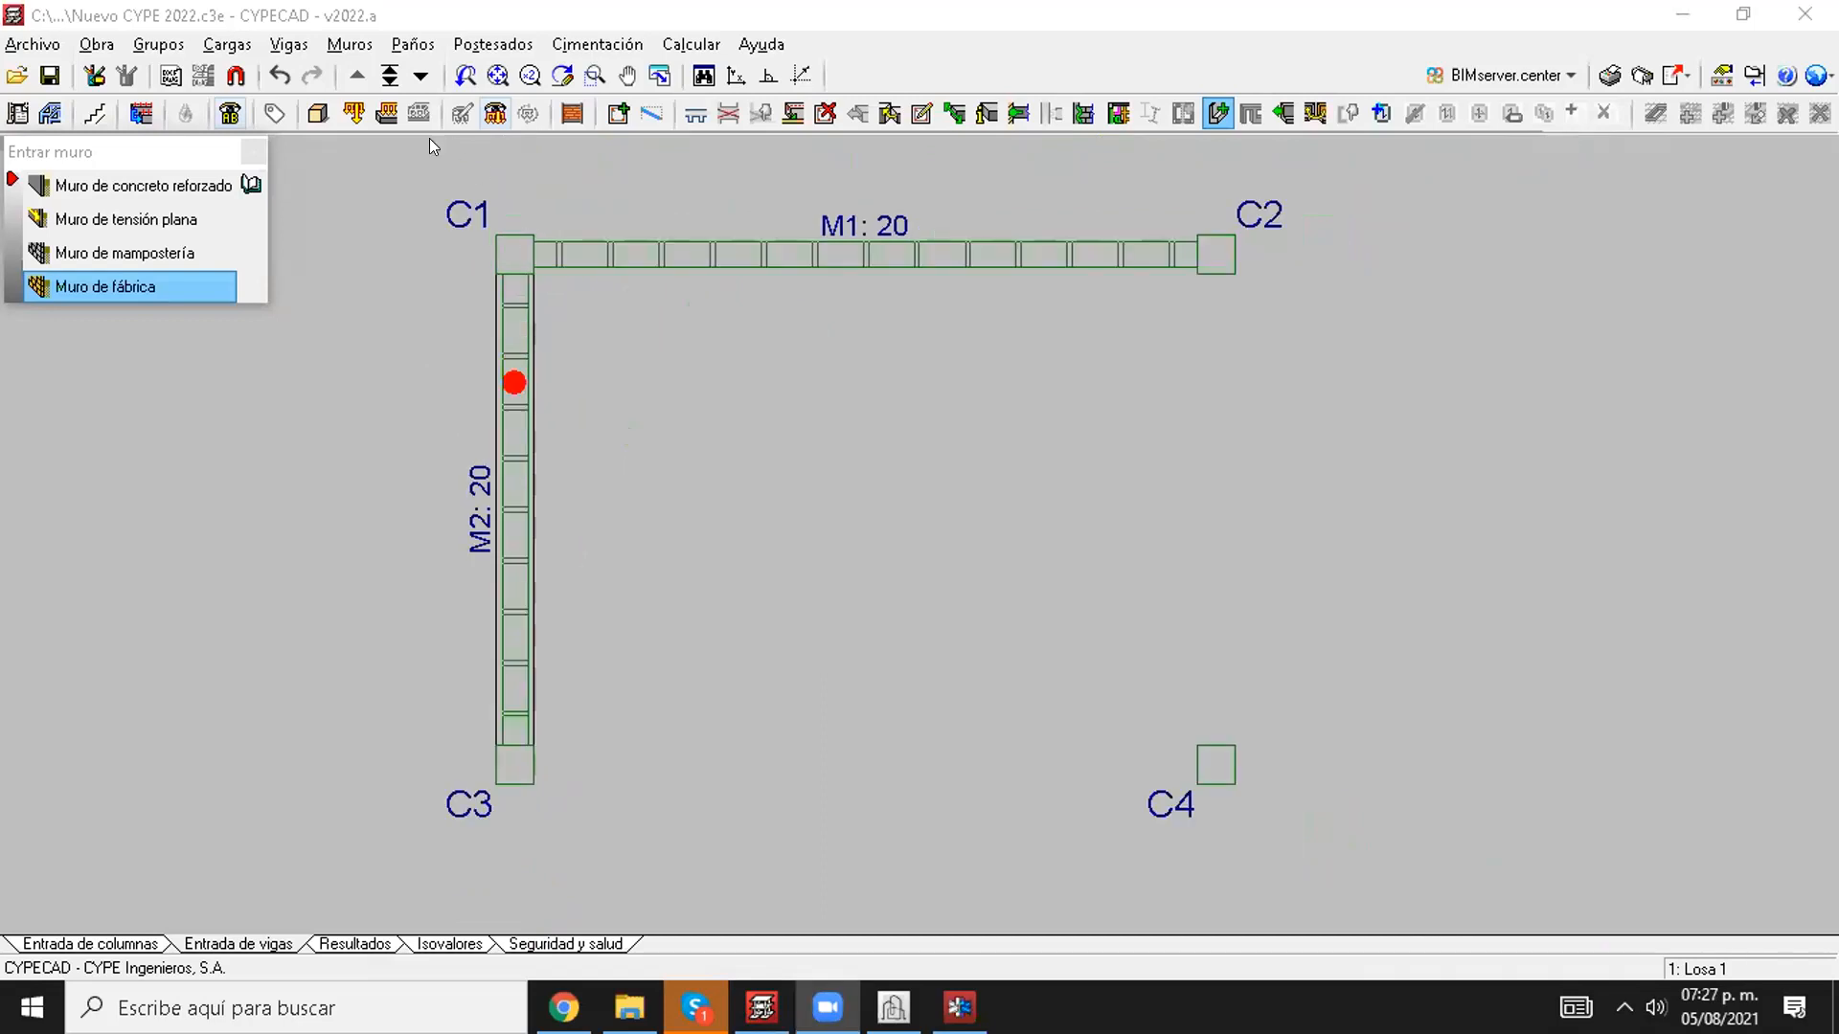
left_click(323, 109)
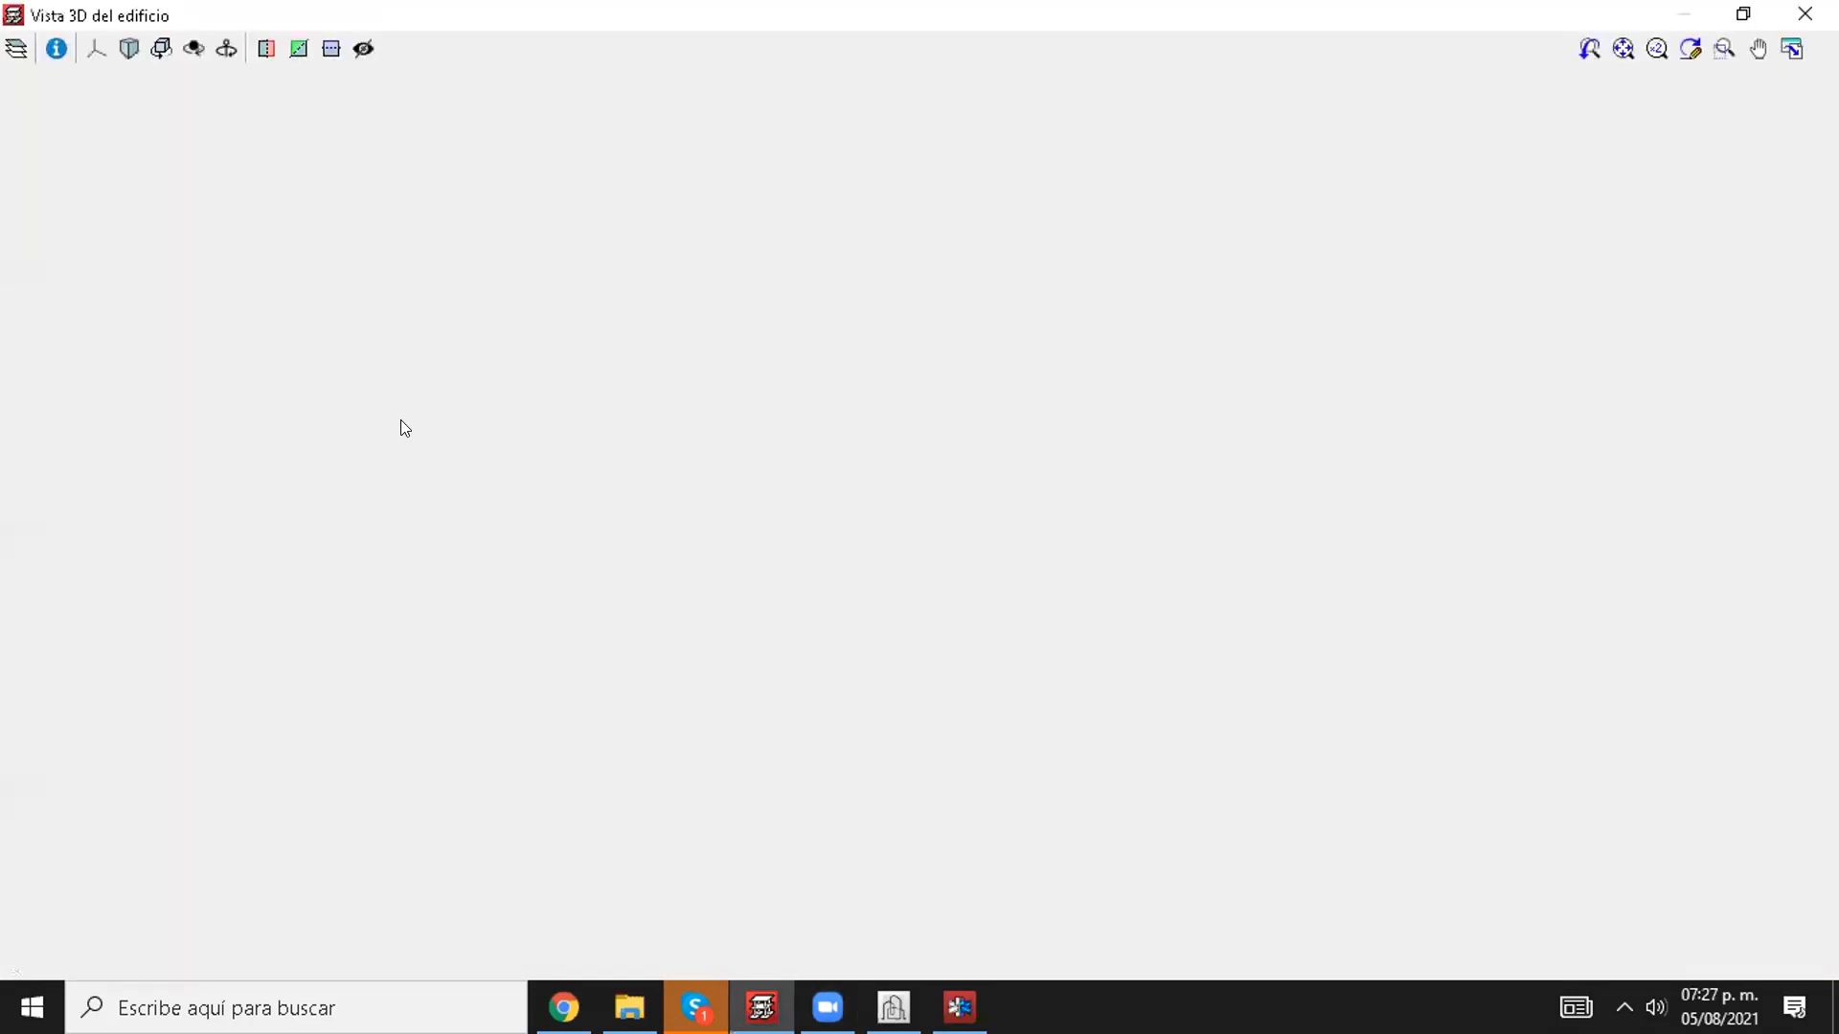
scroll(822, 458, "up", 2)
scroll(523, 431, "up", 2)
middle_click_drag(603, 385, 849, 372, "shift")
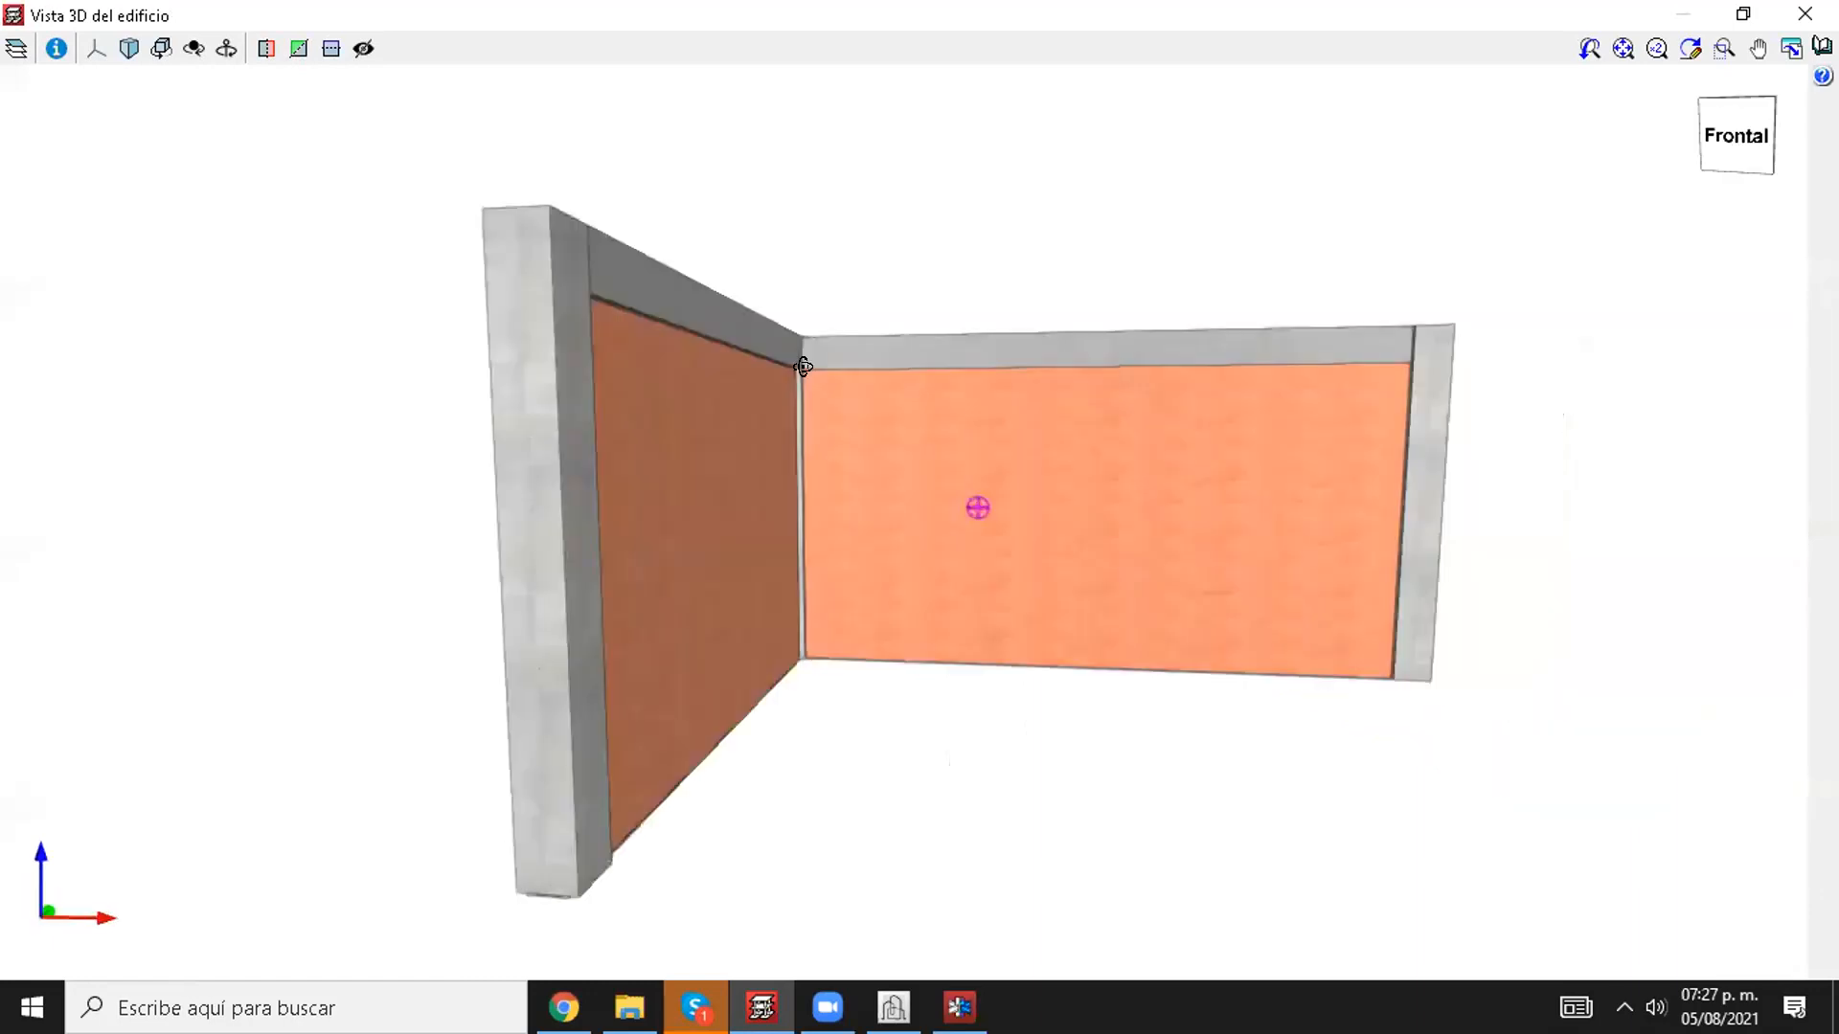
scroll(670, 365, "up", 5)
scroll(670, 365, "up", 2)
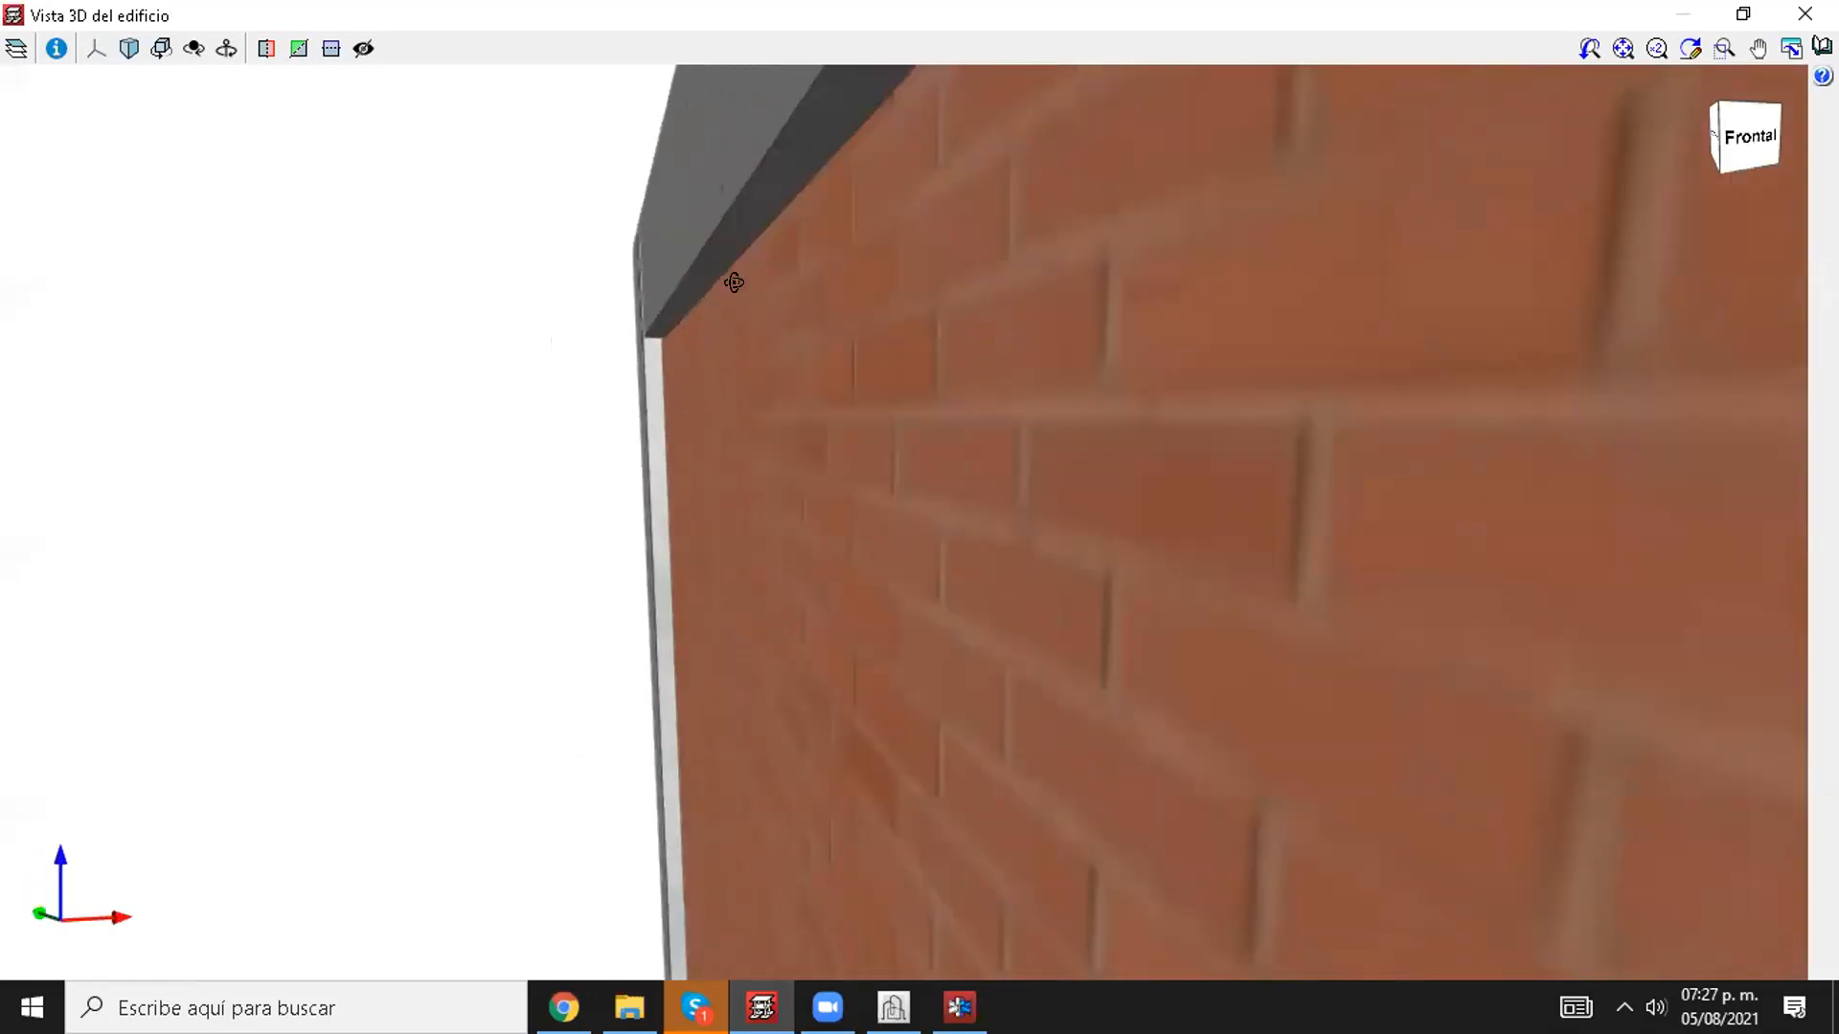
middle_click_drag(747, 279, 680, 340, "shift")
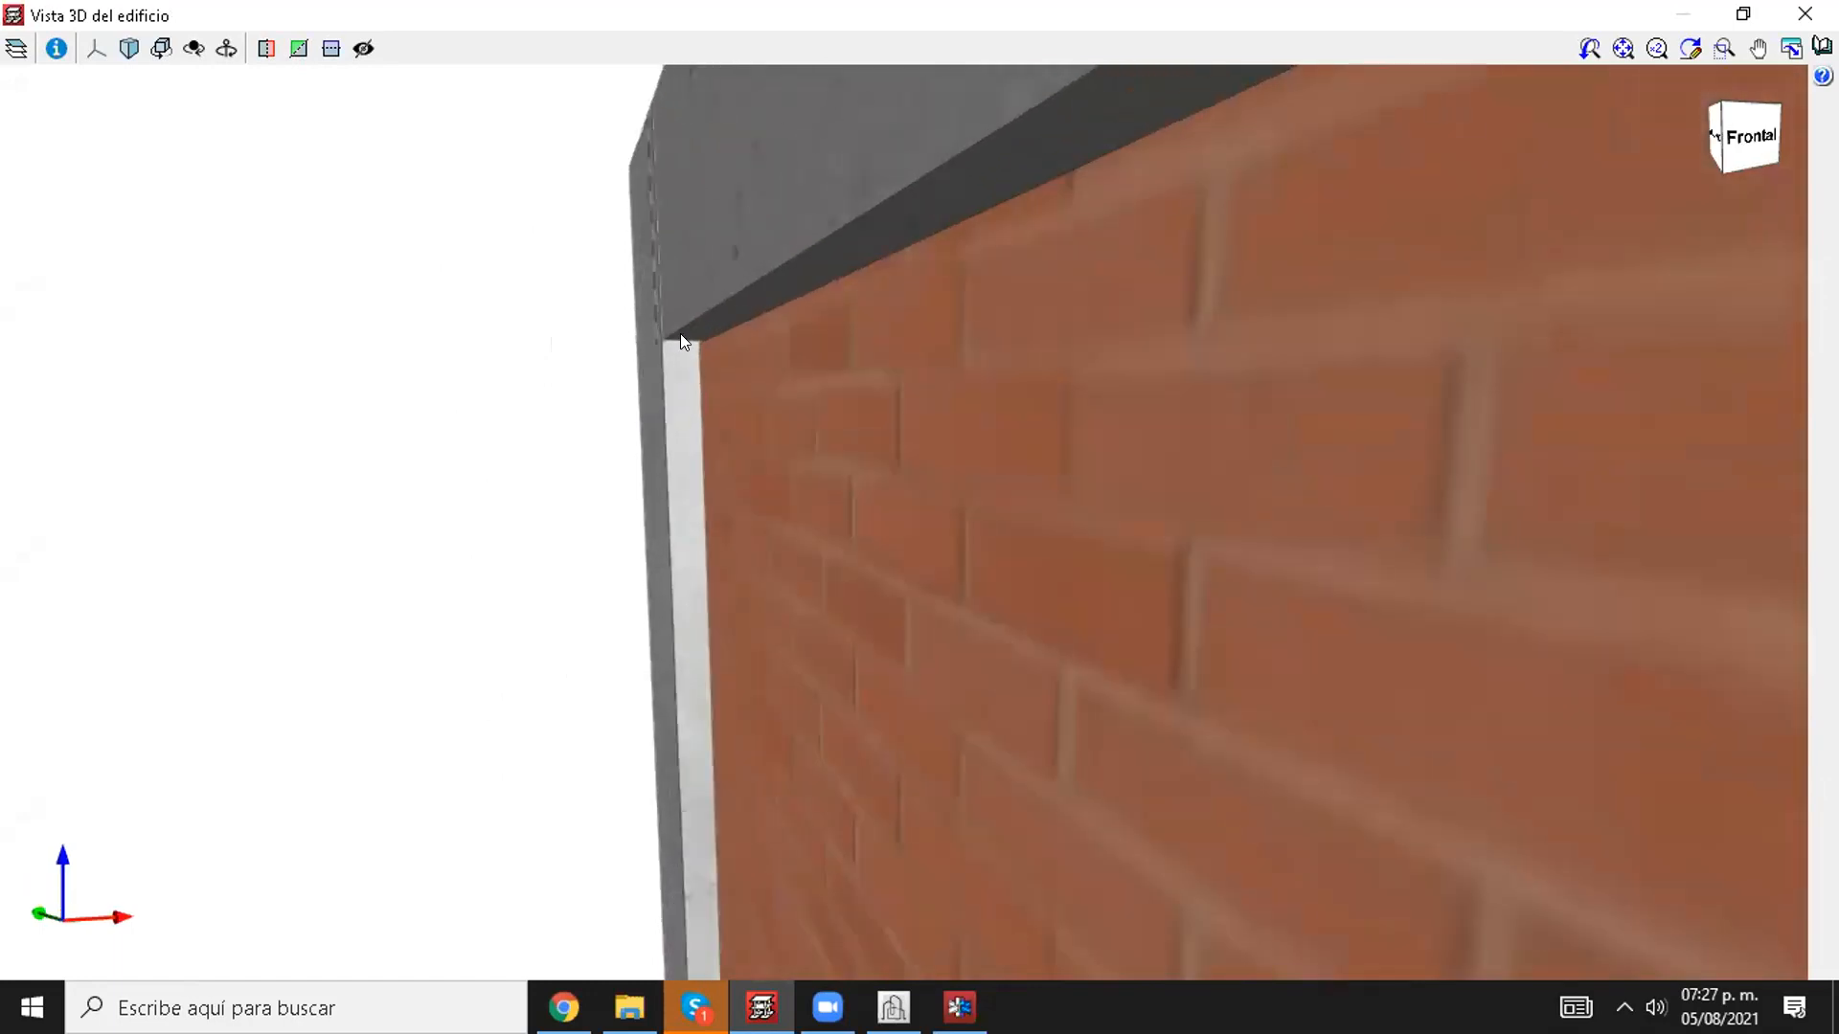
scroll(687, 335, "down", 8)
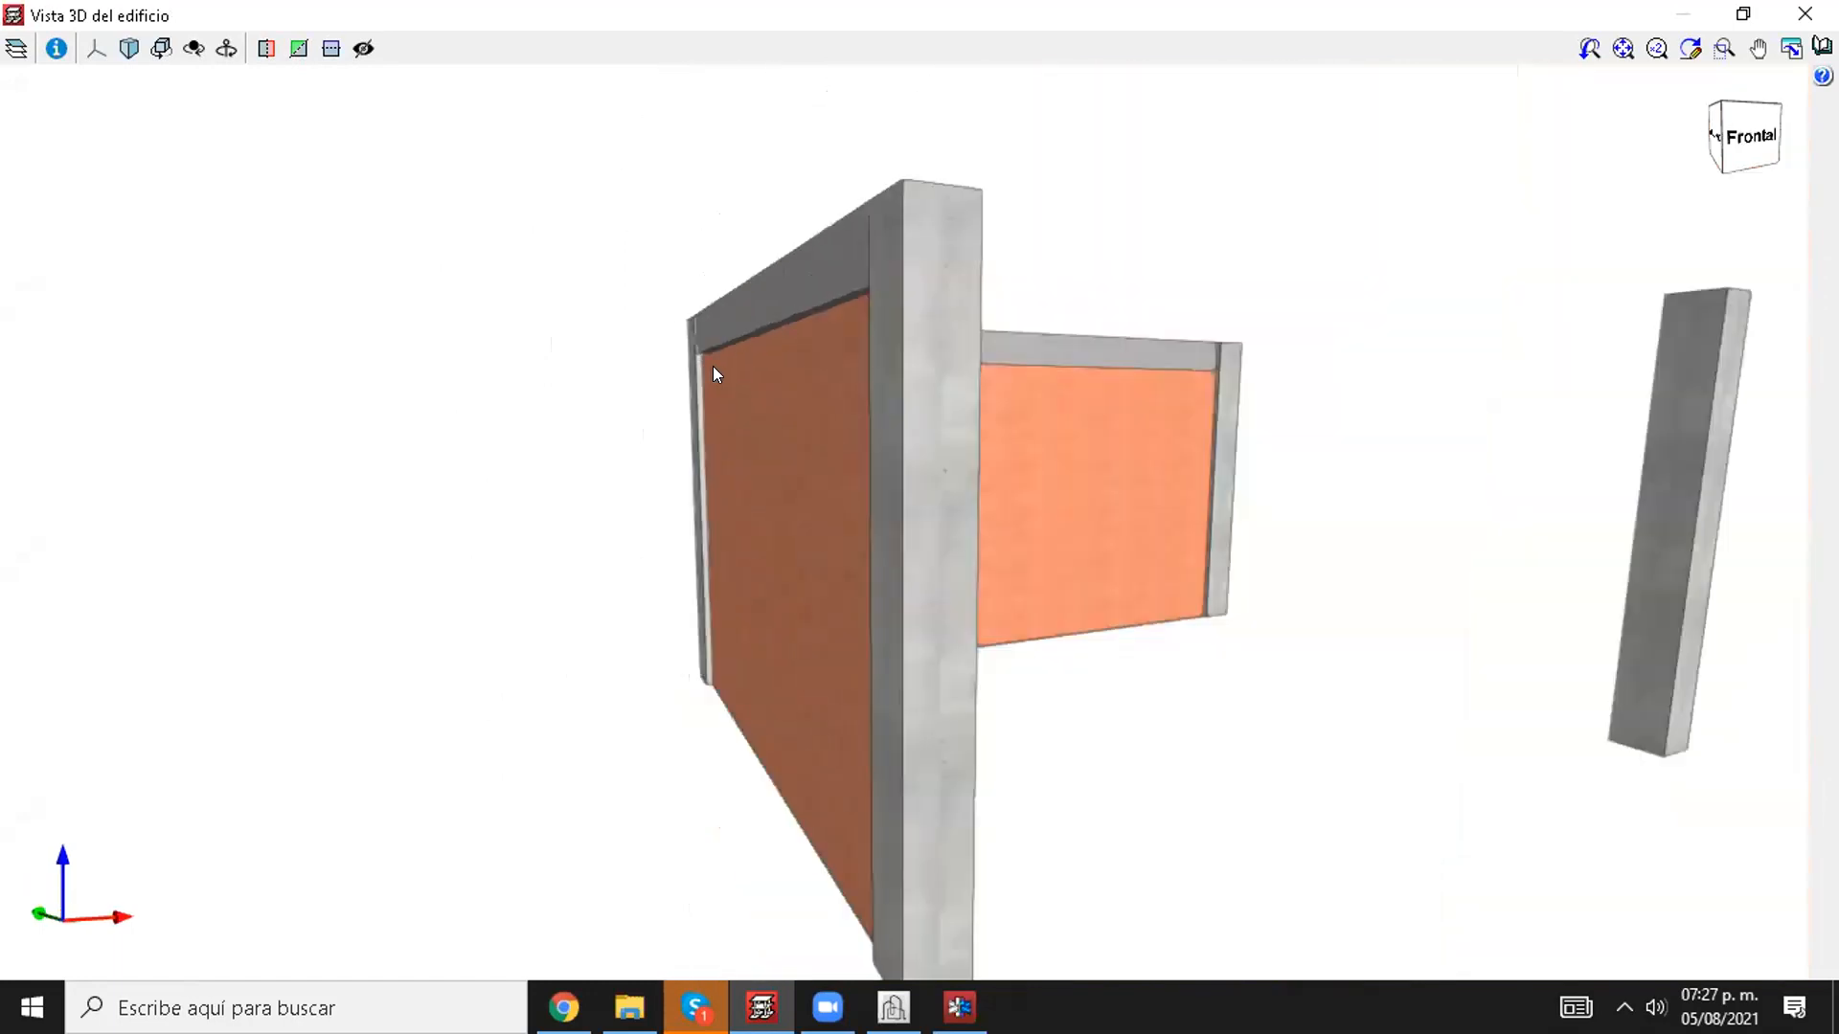
middle_click_drag(822, 399, 892, 358, "shift")
scroll(938, 308, "up", 4)
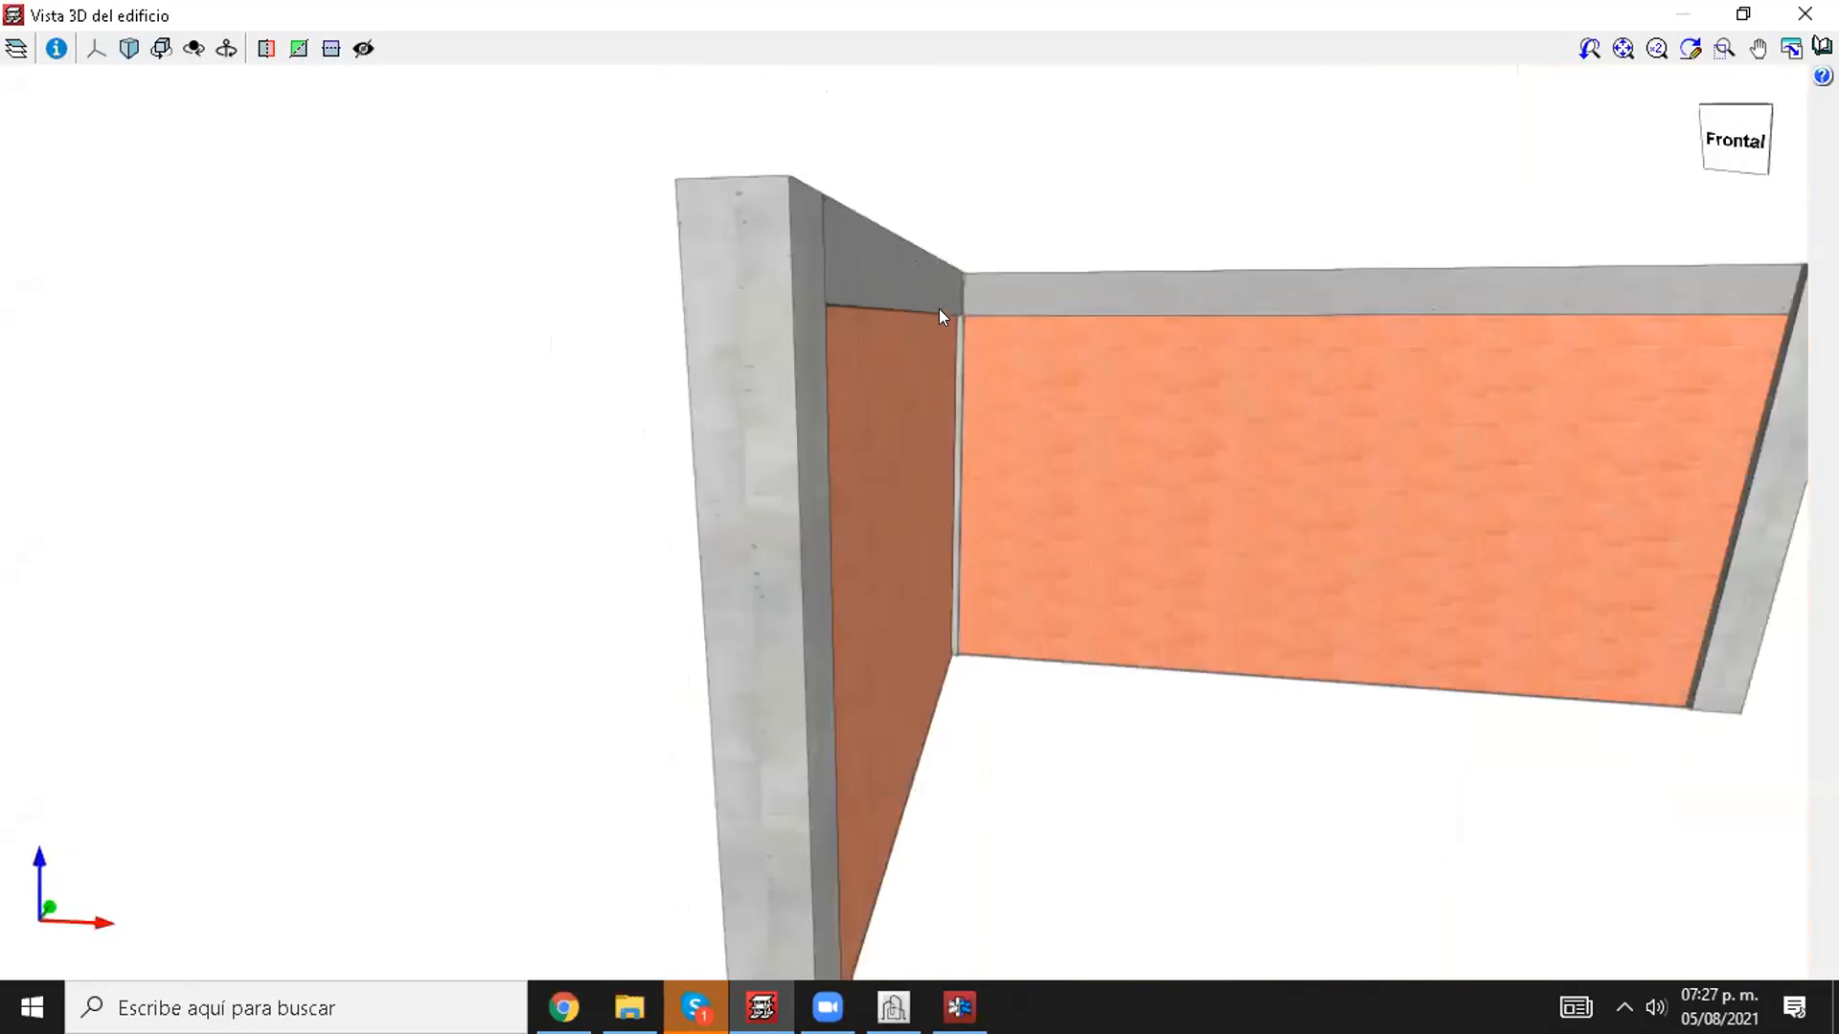
scroll(956, 307, "up", 1)
scroll(956, 307, "down", 3)
left_click(1807, 14)
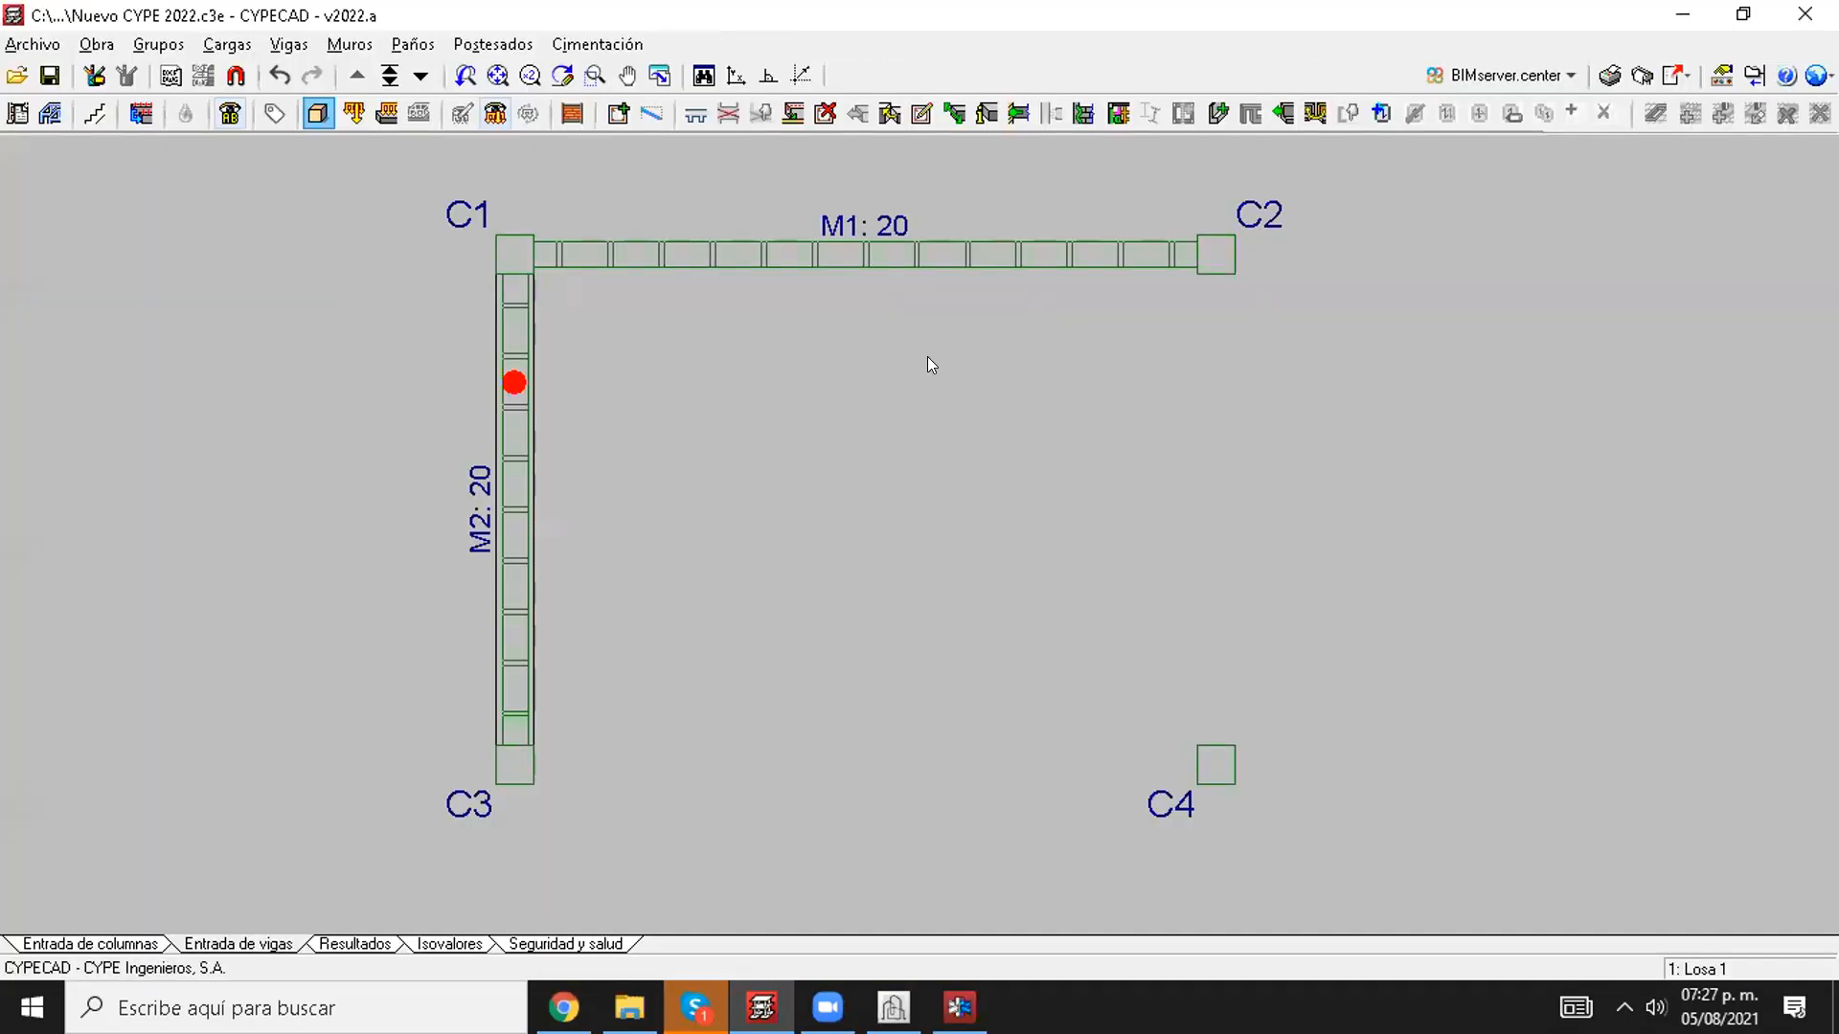
Step: Start entering a new Muro de mampostería using the 40x15x20 block from Bloques básicos
left_click(349, 44)
left_click(407, 75)
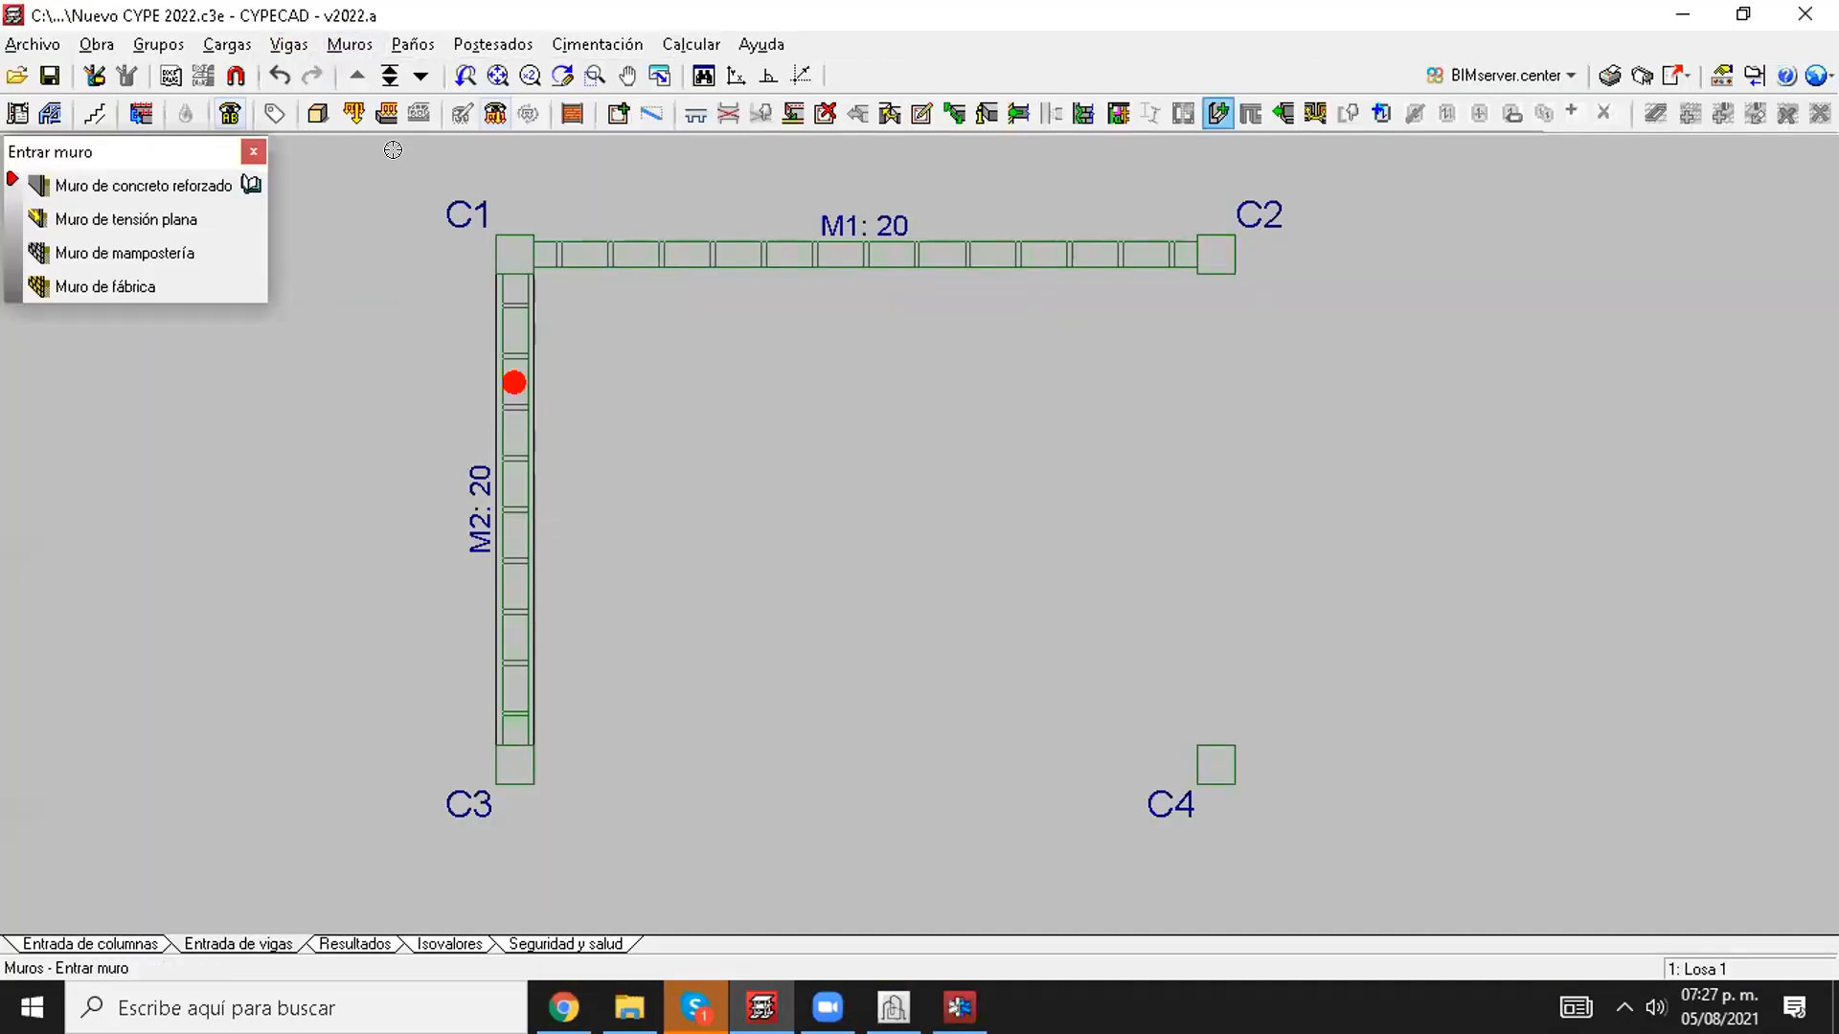
left_click(157, 251)
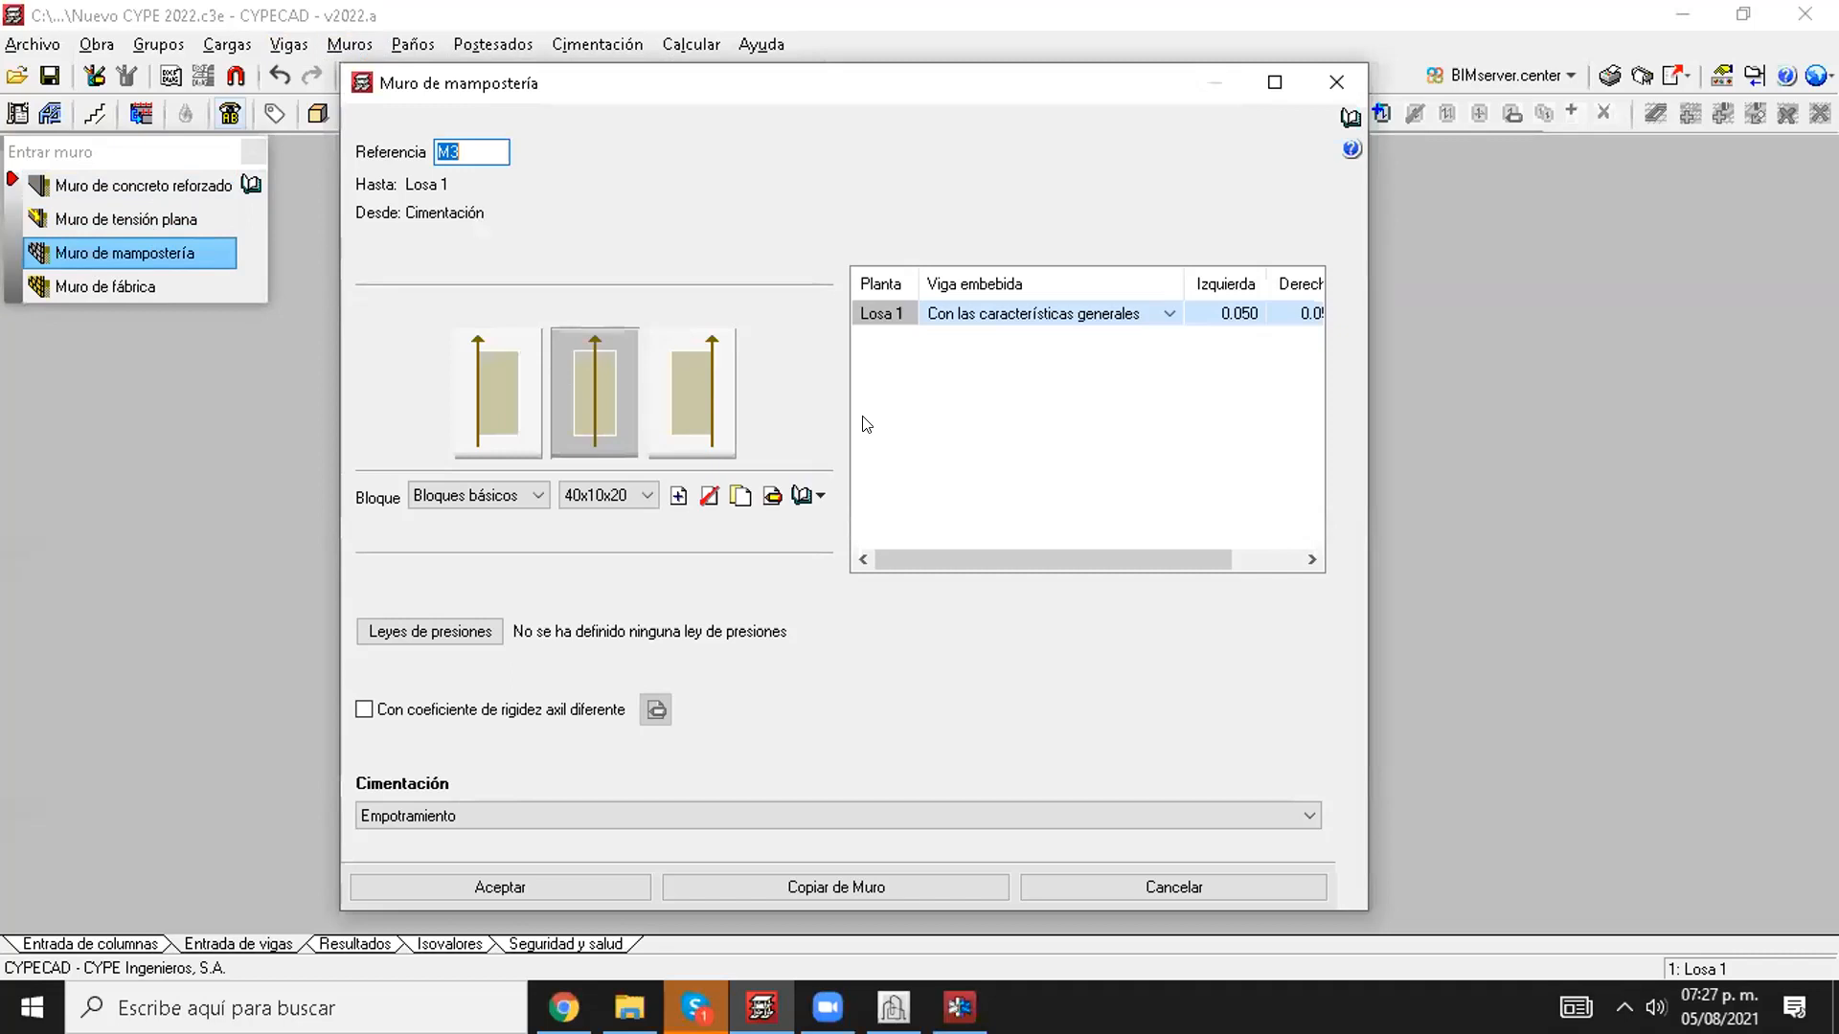
left_click(613, 494)
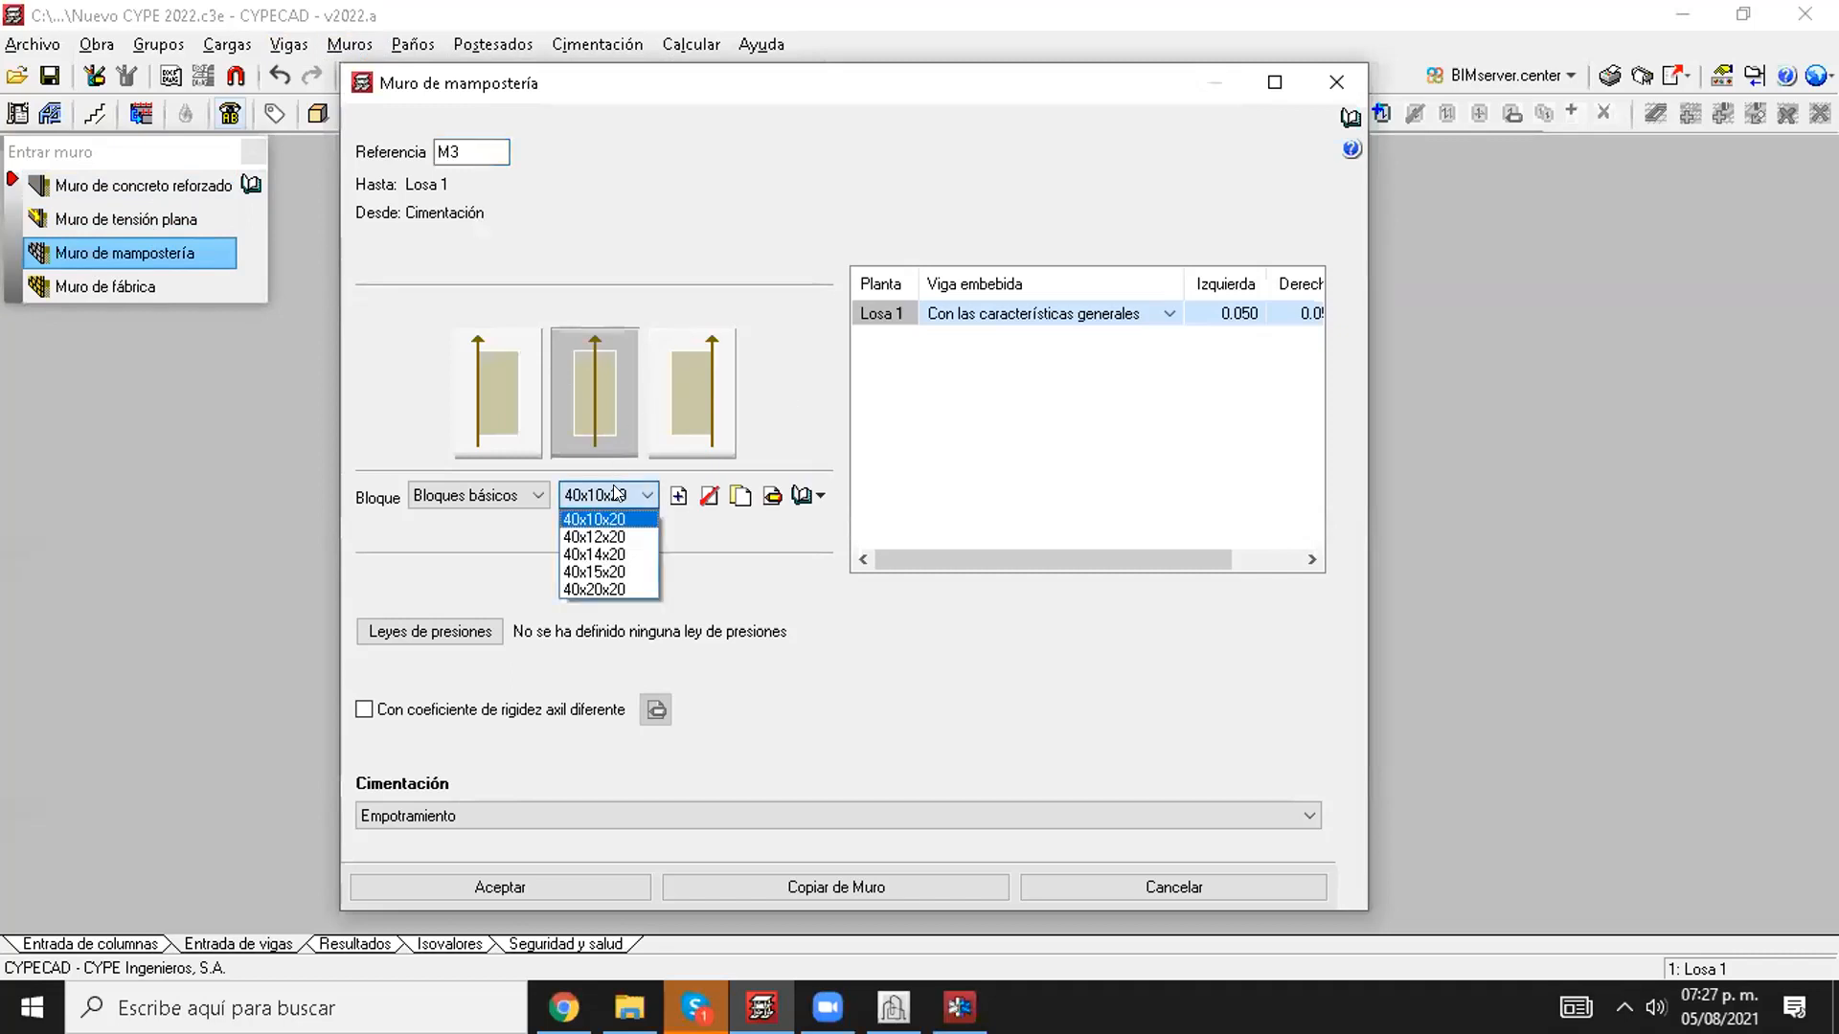
left_click(614, 571)
Step: Switch the Muro de mampostería's Viga embebida for Losa 1 to Con características particulares
left_click(1237, 322)
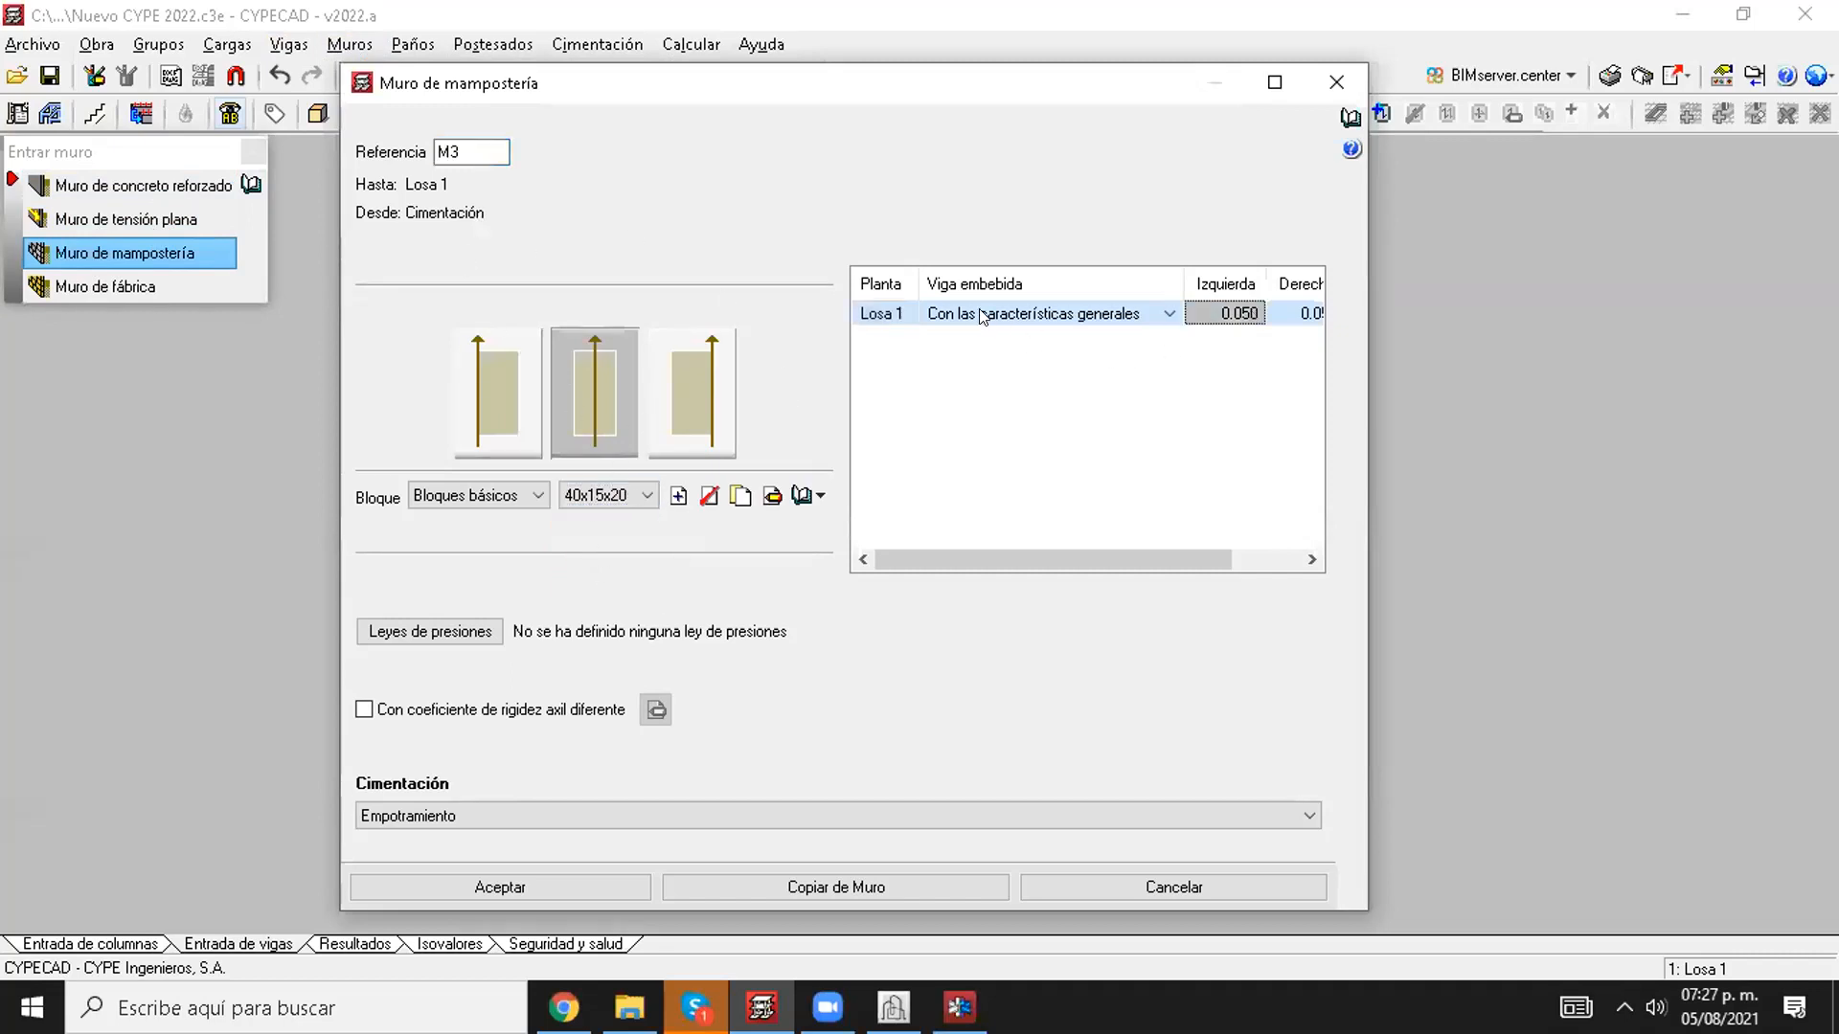
left_click(1038, 312)
left_click(1038, 312)
left_click(1028, 358)
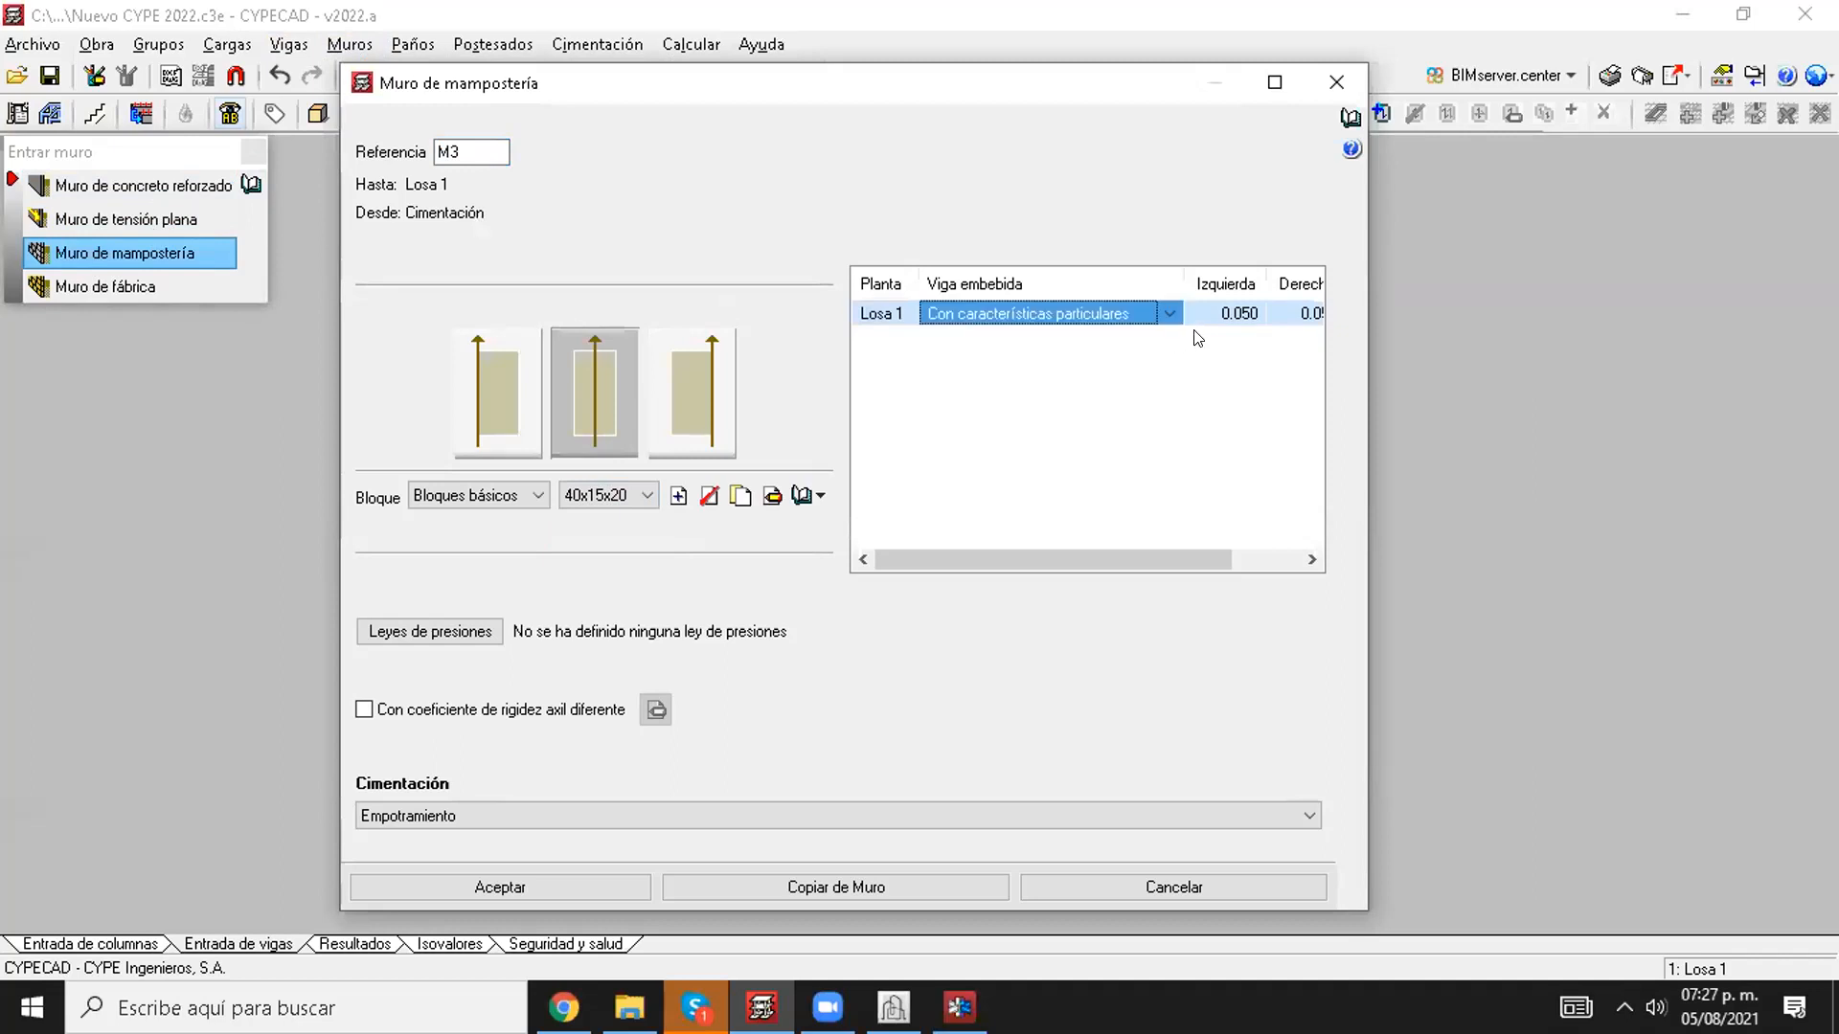
key("Tab")
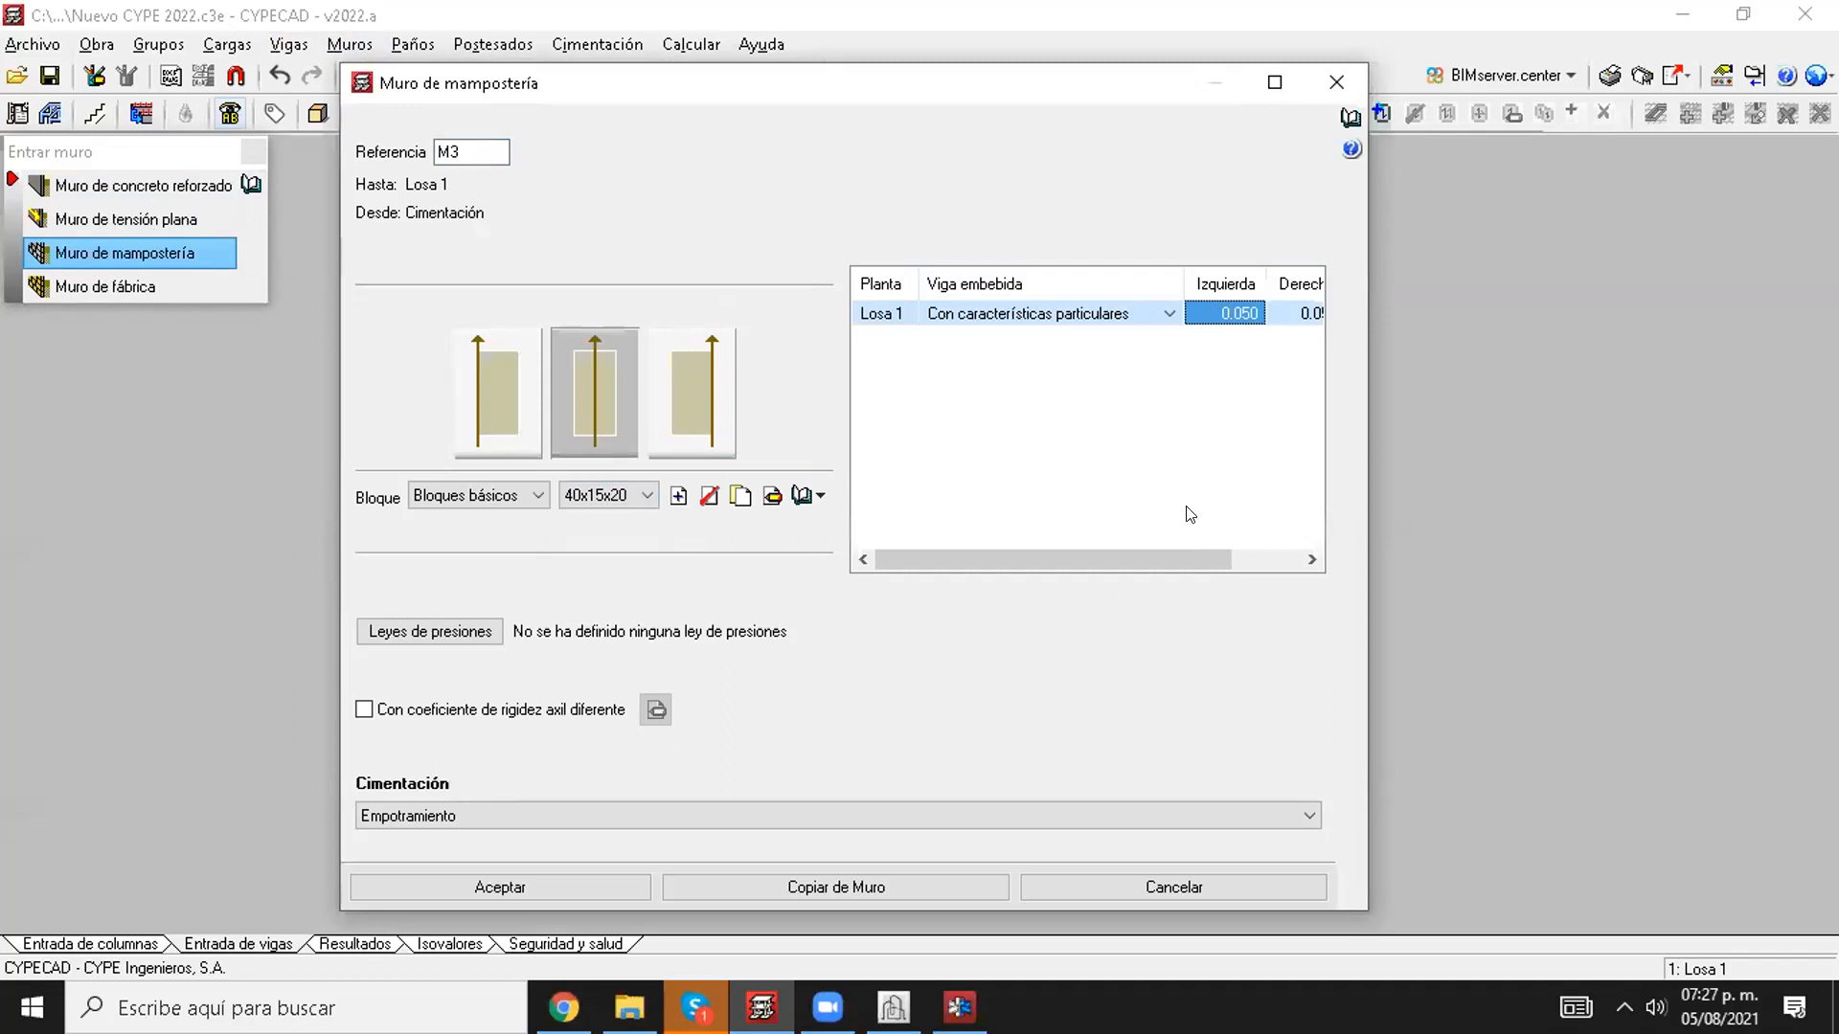
Step: Set the masonry wall's embedded beam to 0.15 m left, 0.15 m right and 0.5 m Peralte, and accept the wall data
type("0.15")
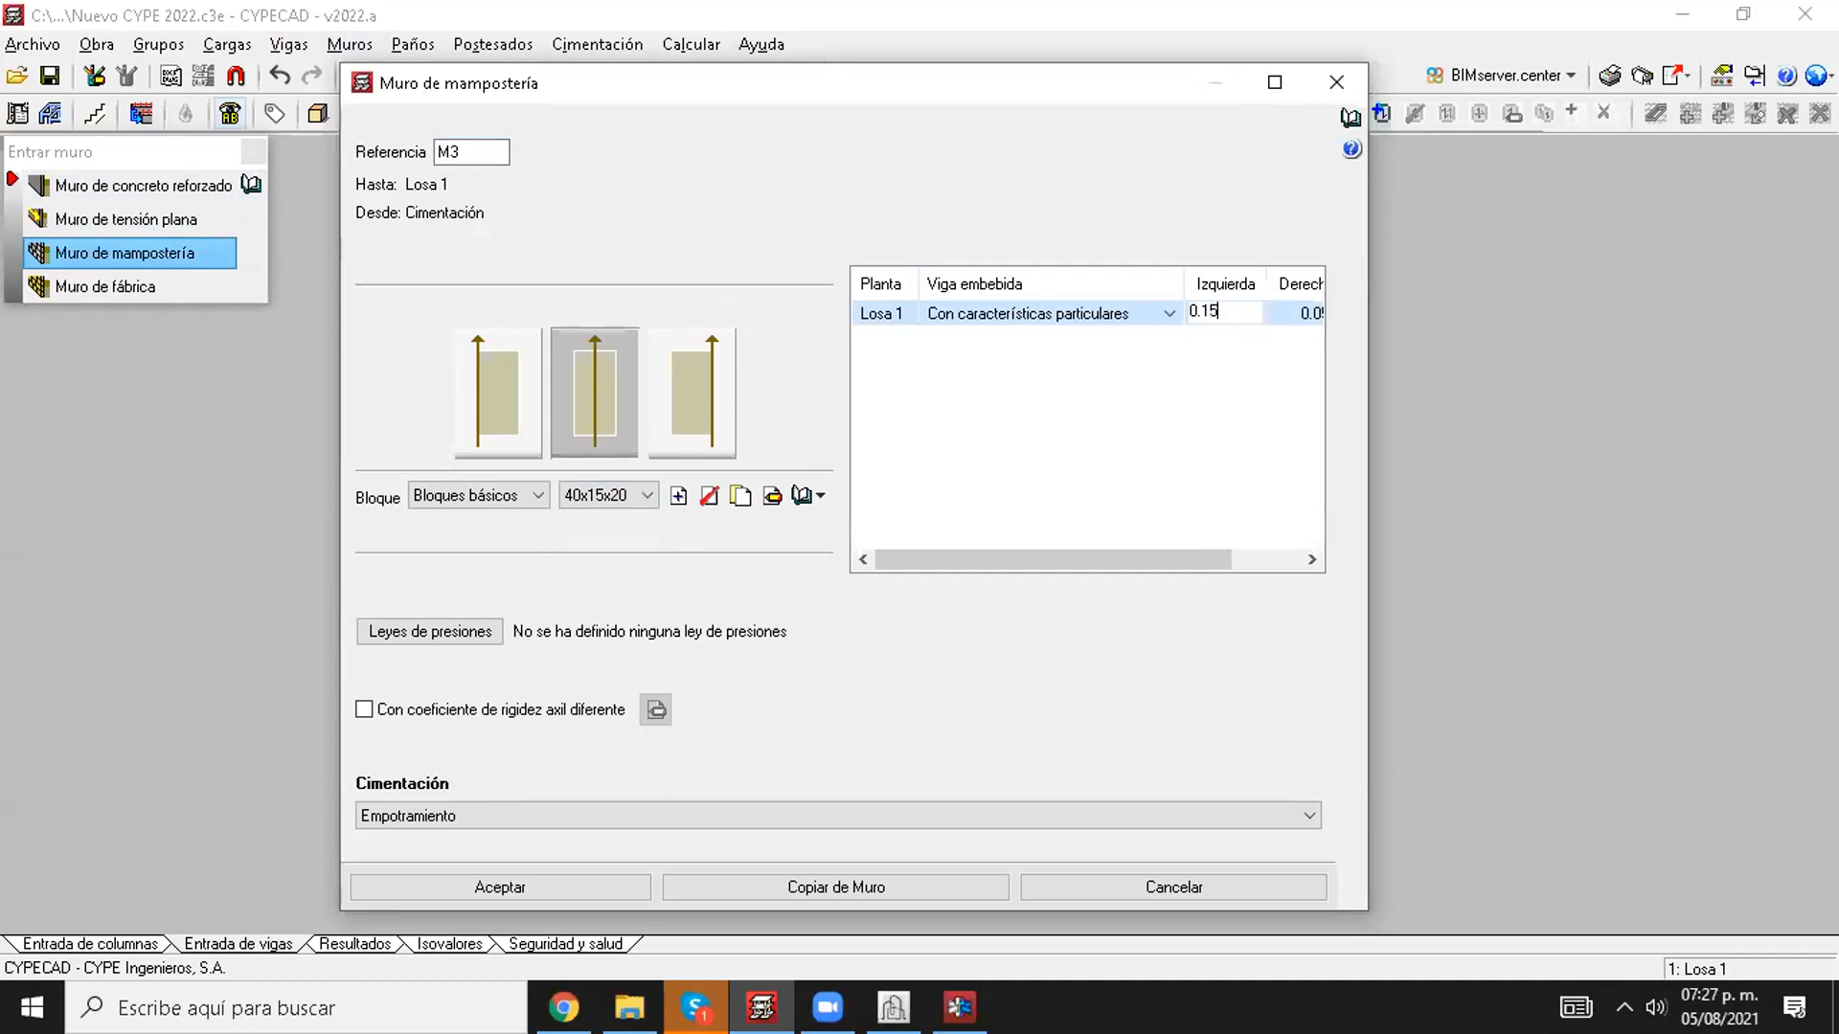
key("Tab")
type("0.15")
key("Tab")
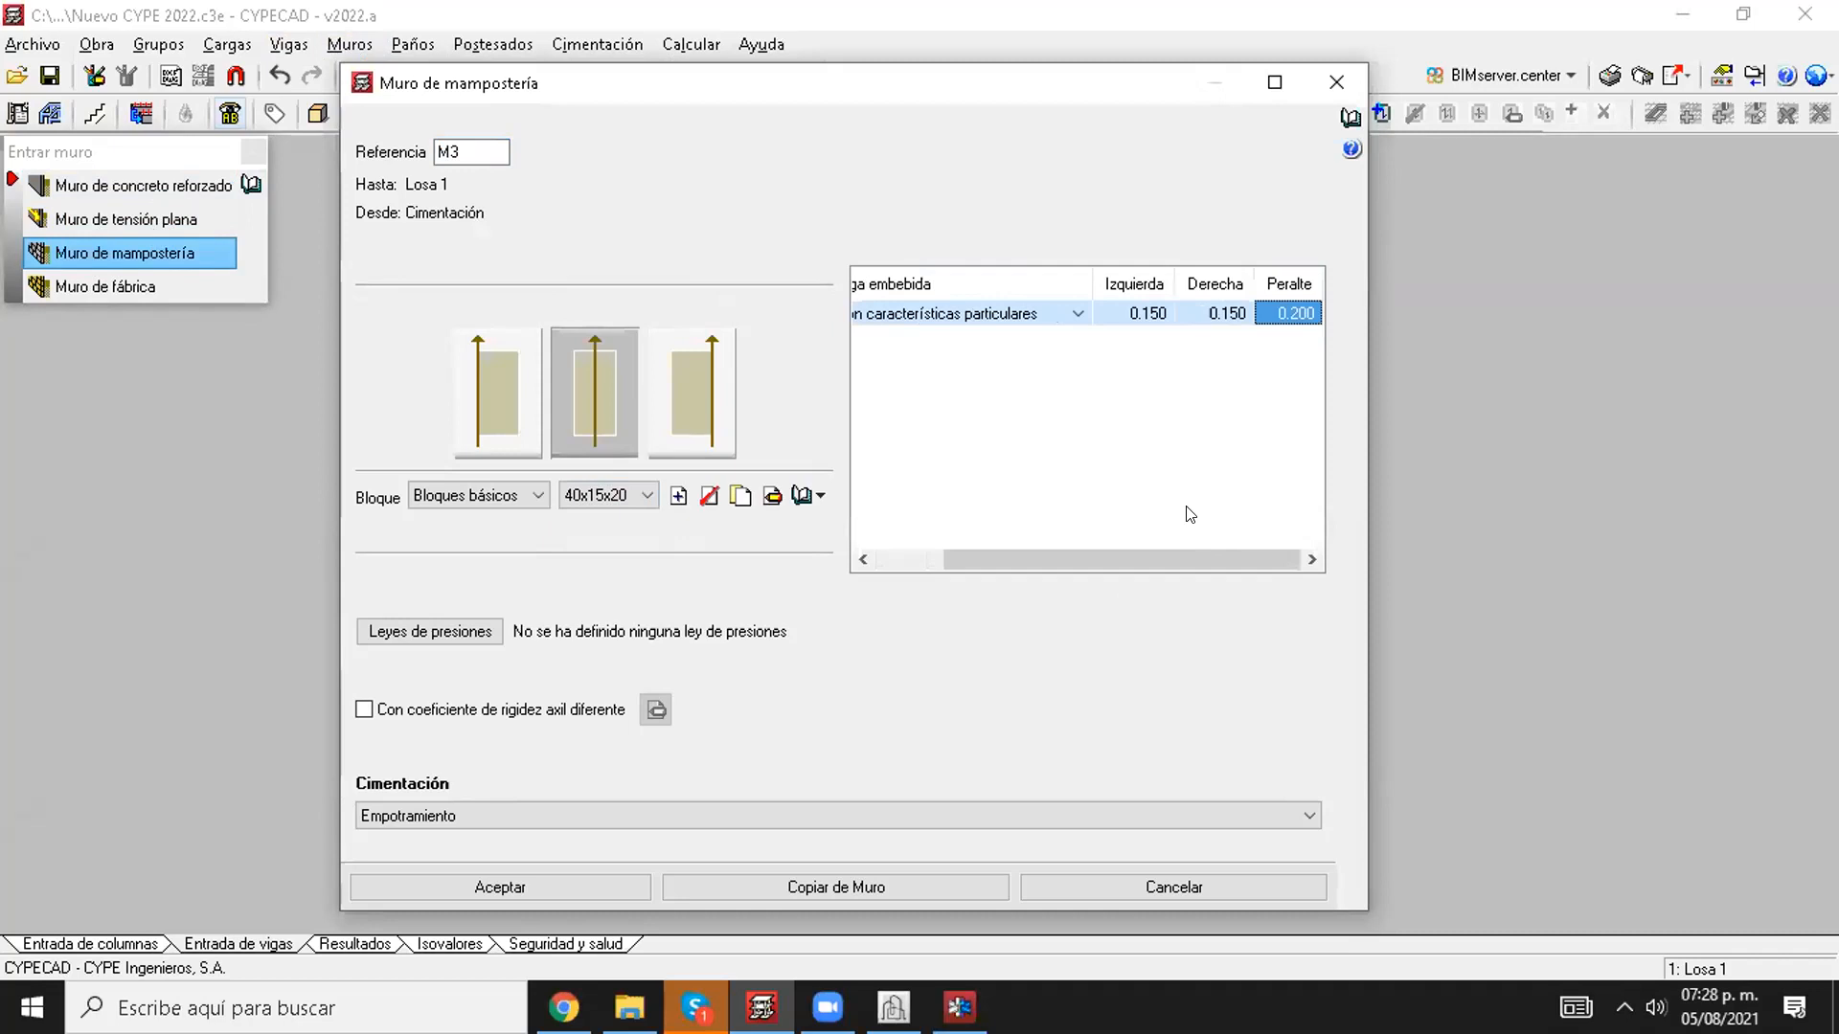
type("0.5")
key("Tab")
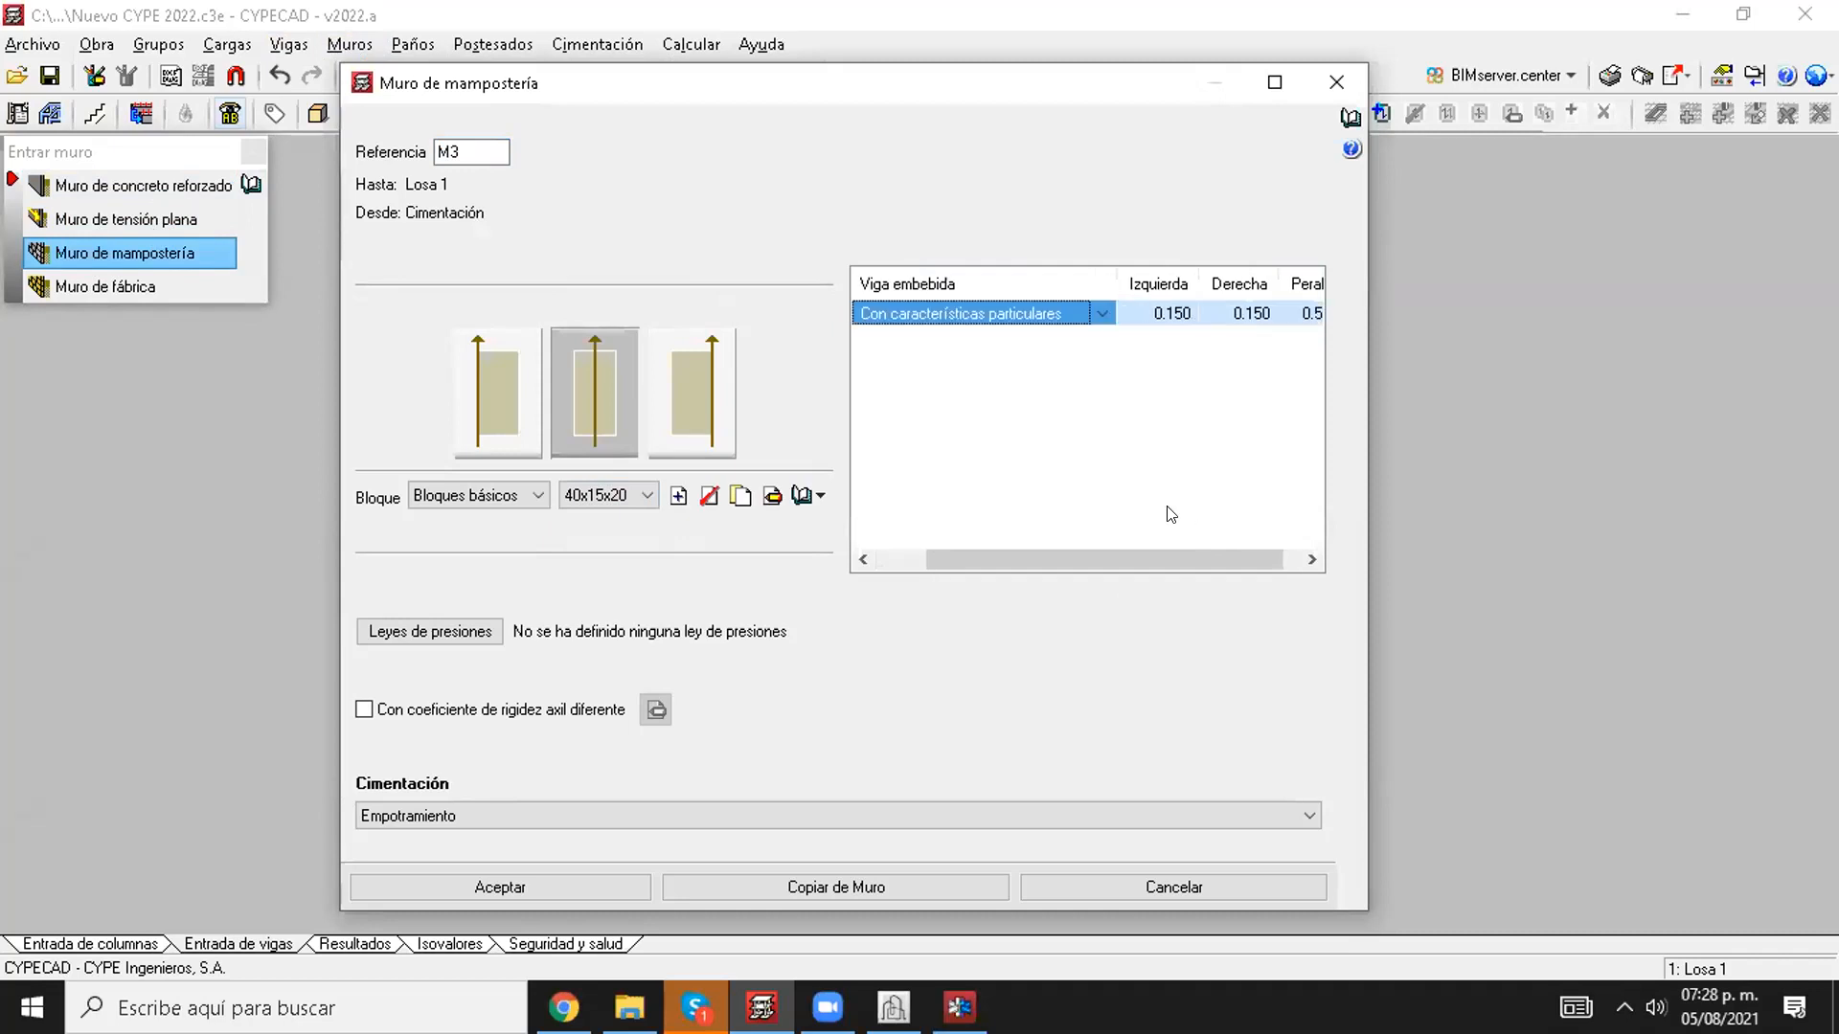
left_click(449, 883)
right_click(1038, 673)
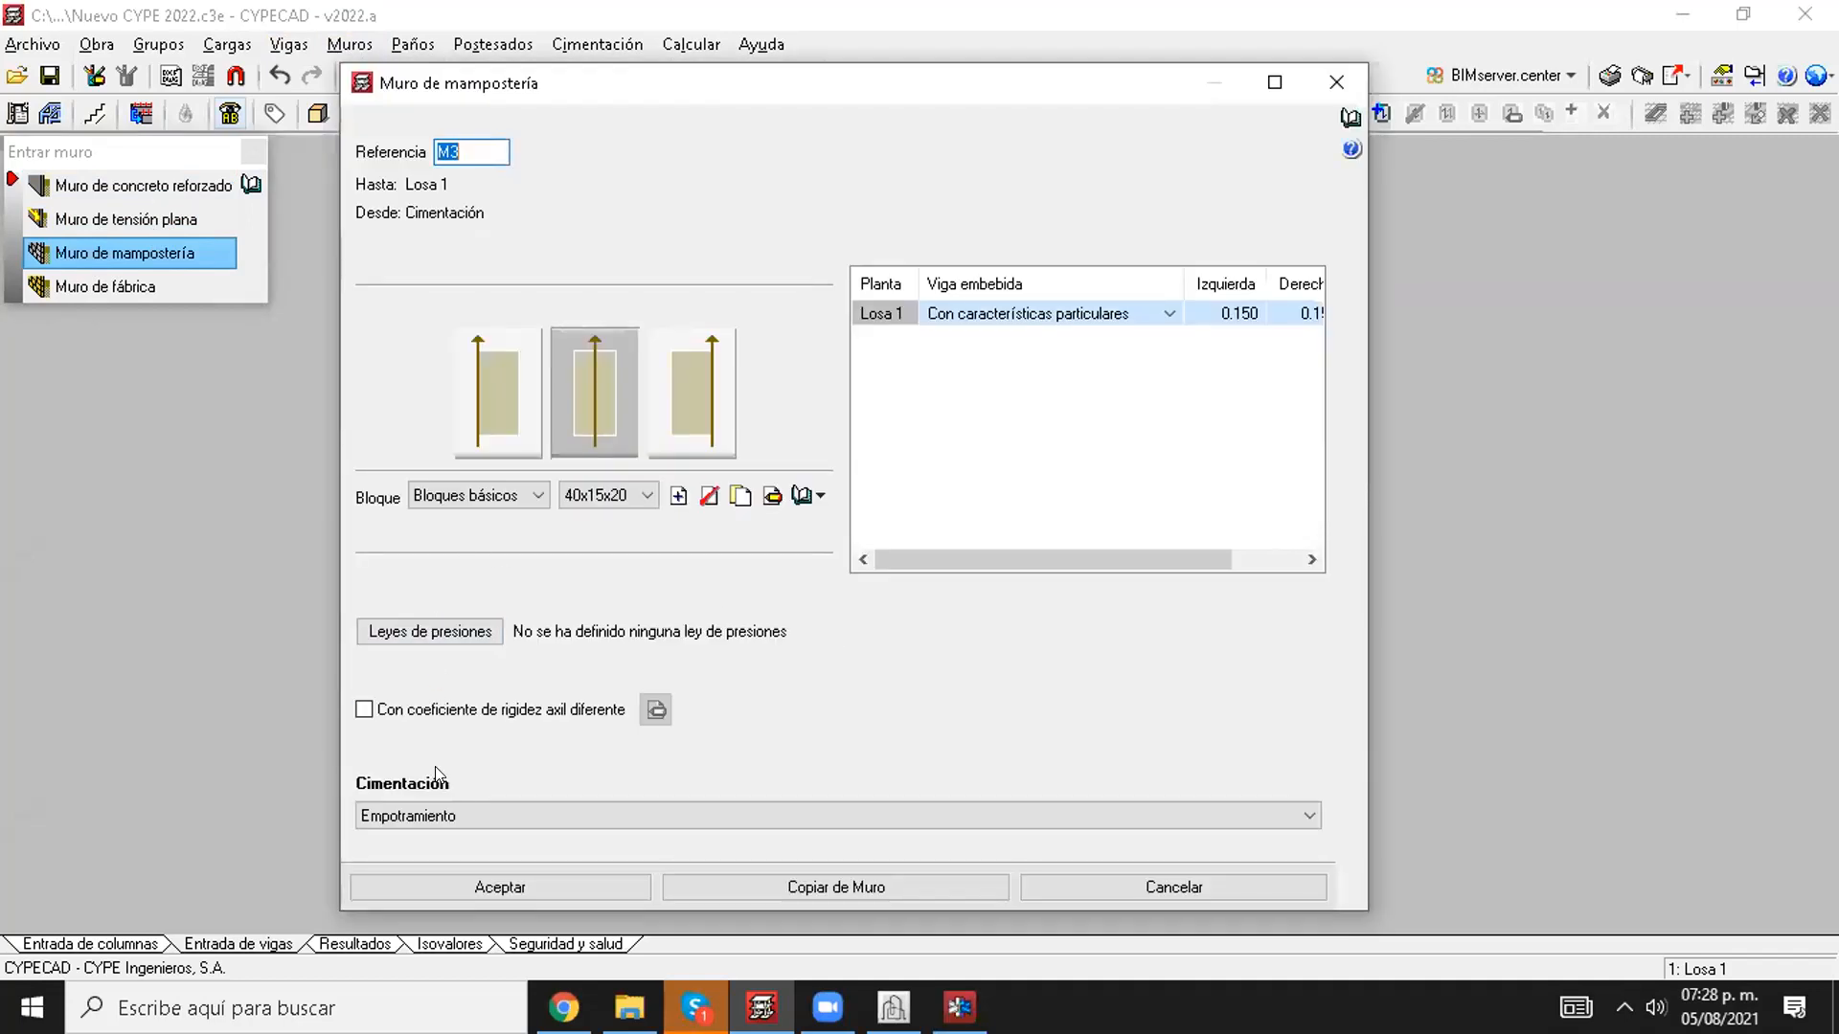
left_click(441, 881)
Step: Place the Muro de mampostería from column C4 to column C2
left_click(1214, 763)
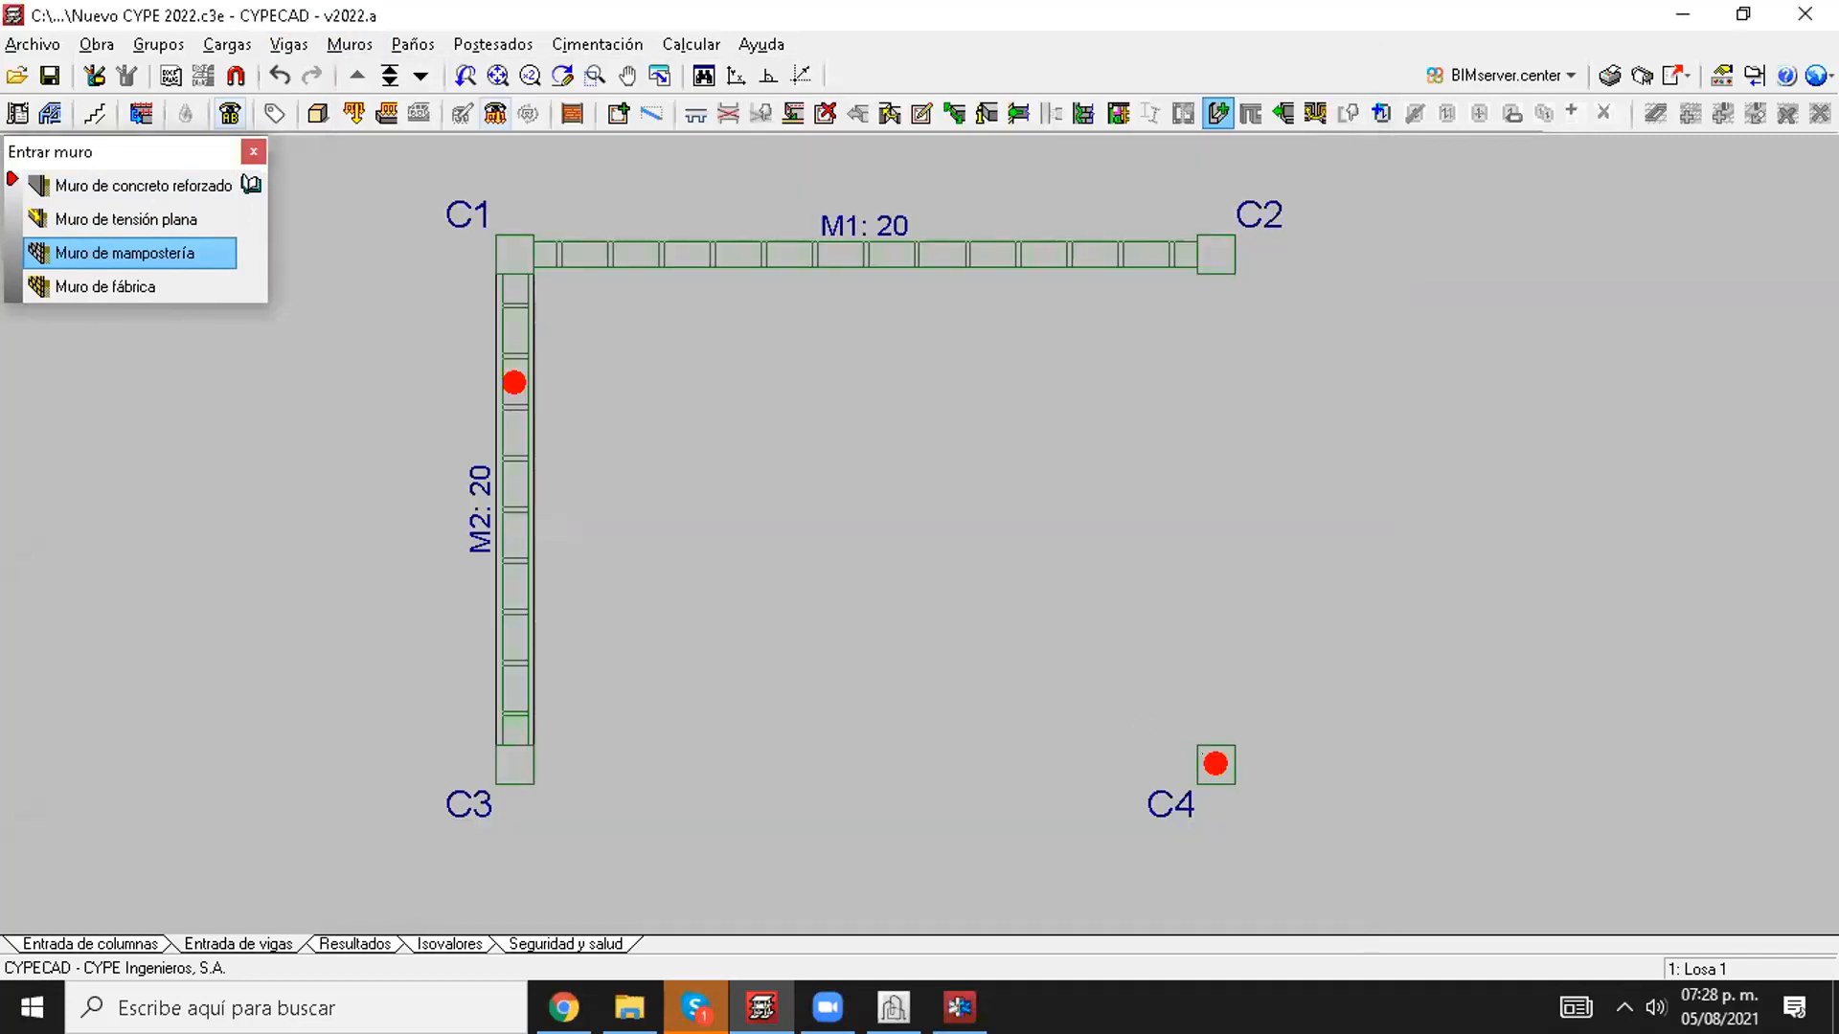
left_click(1216, 257)
scroll(1254, 388, "up", 2)
Step: Inspect the masonry wall M3 and its embedded beam in the building's 3D view
left_click(324, 116)
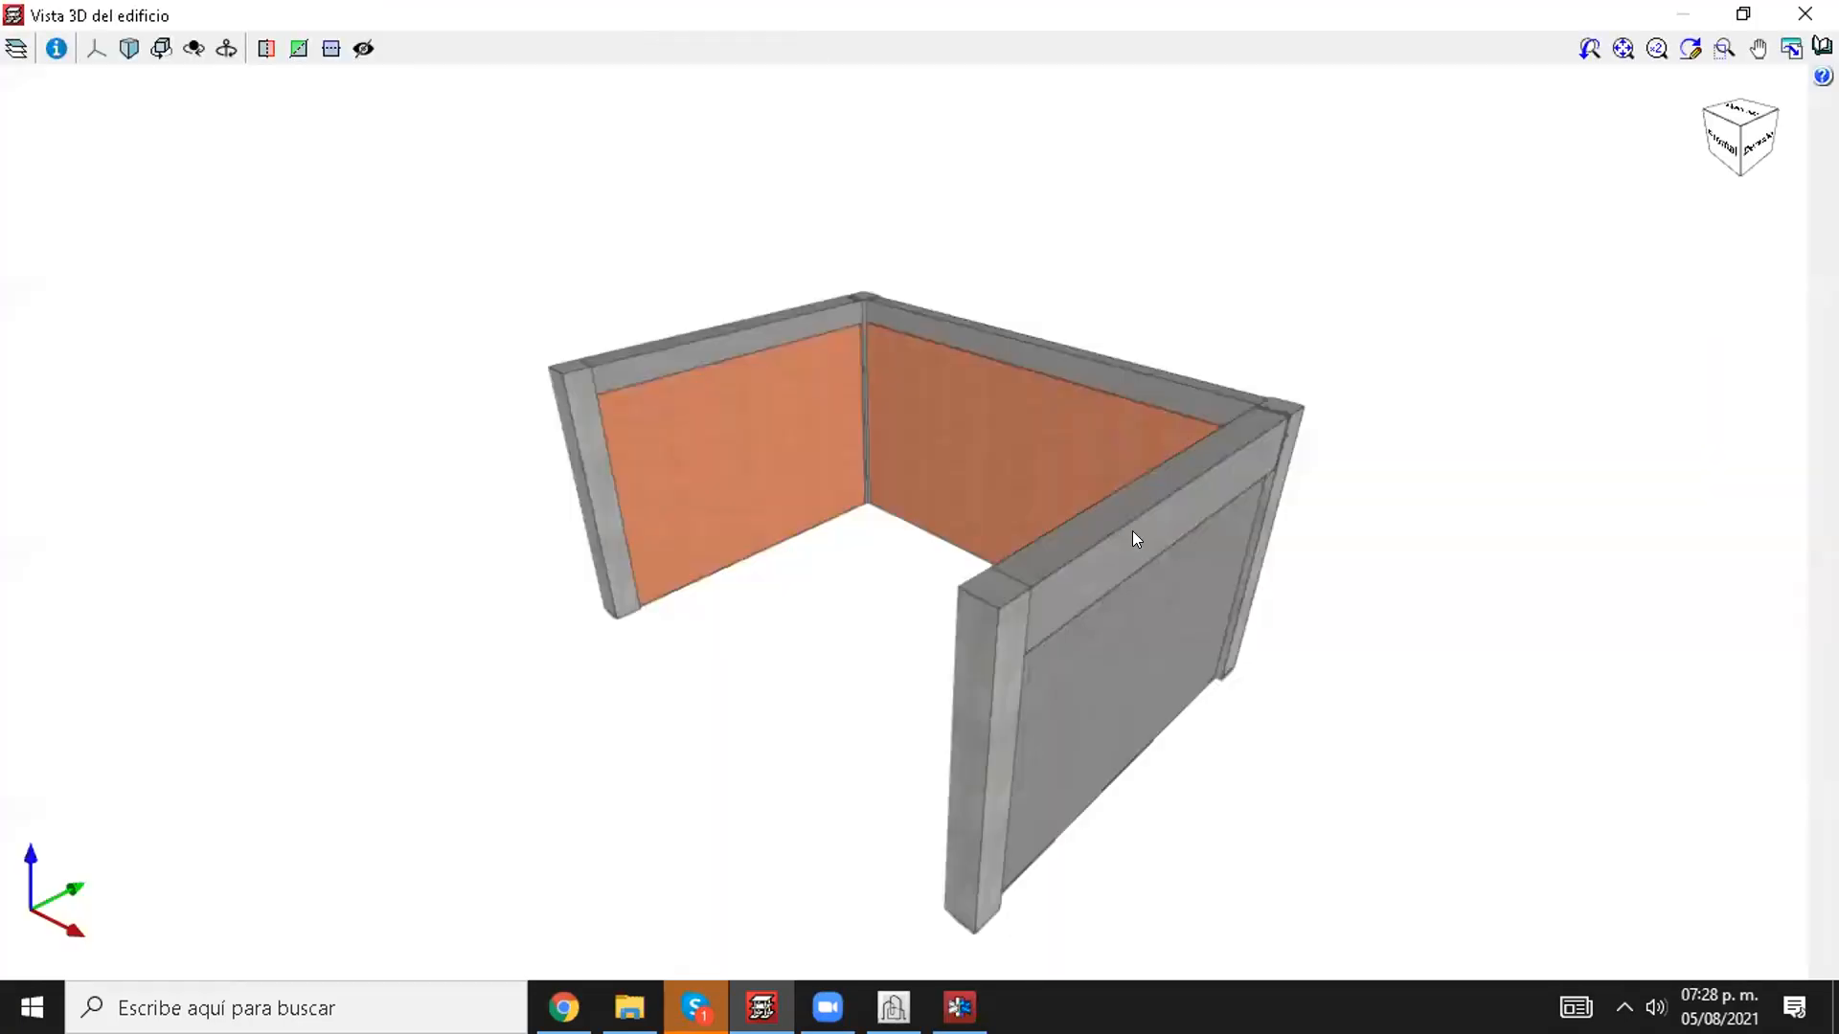
scroll(1161, 563, "up", 3)
middle_click_drag(1163, 567, 1391, 513)
Step: Set the reinforced concrete wall's Viga de coronación to Sin viga de coronación and accept the wall data
left_click(347, 45)
left_click(349, 67)
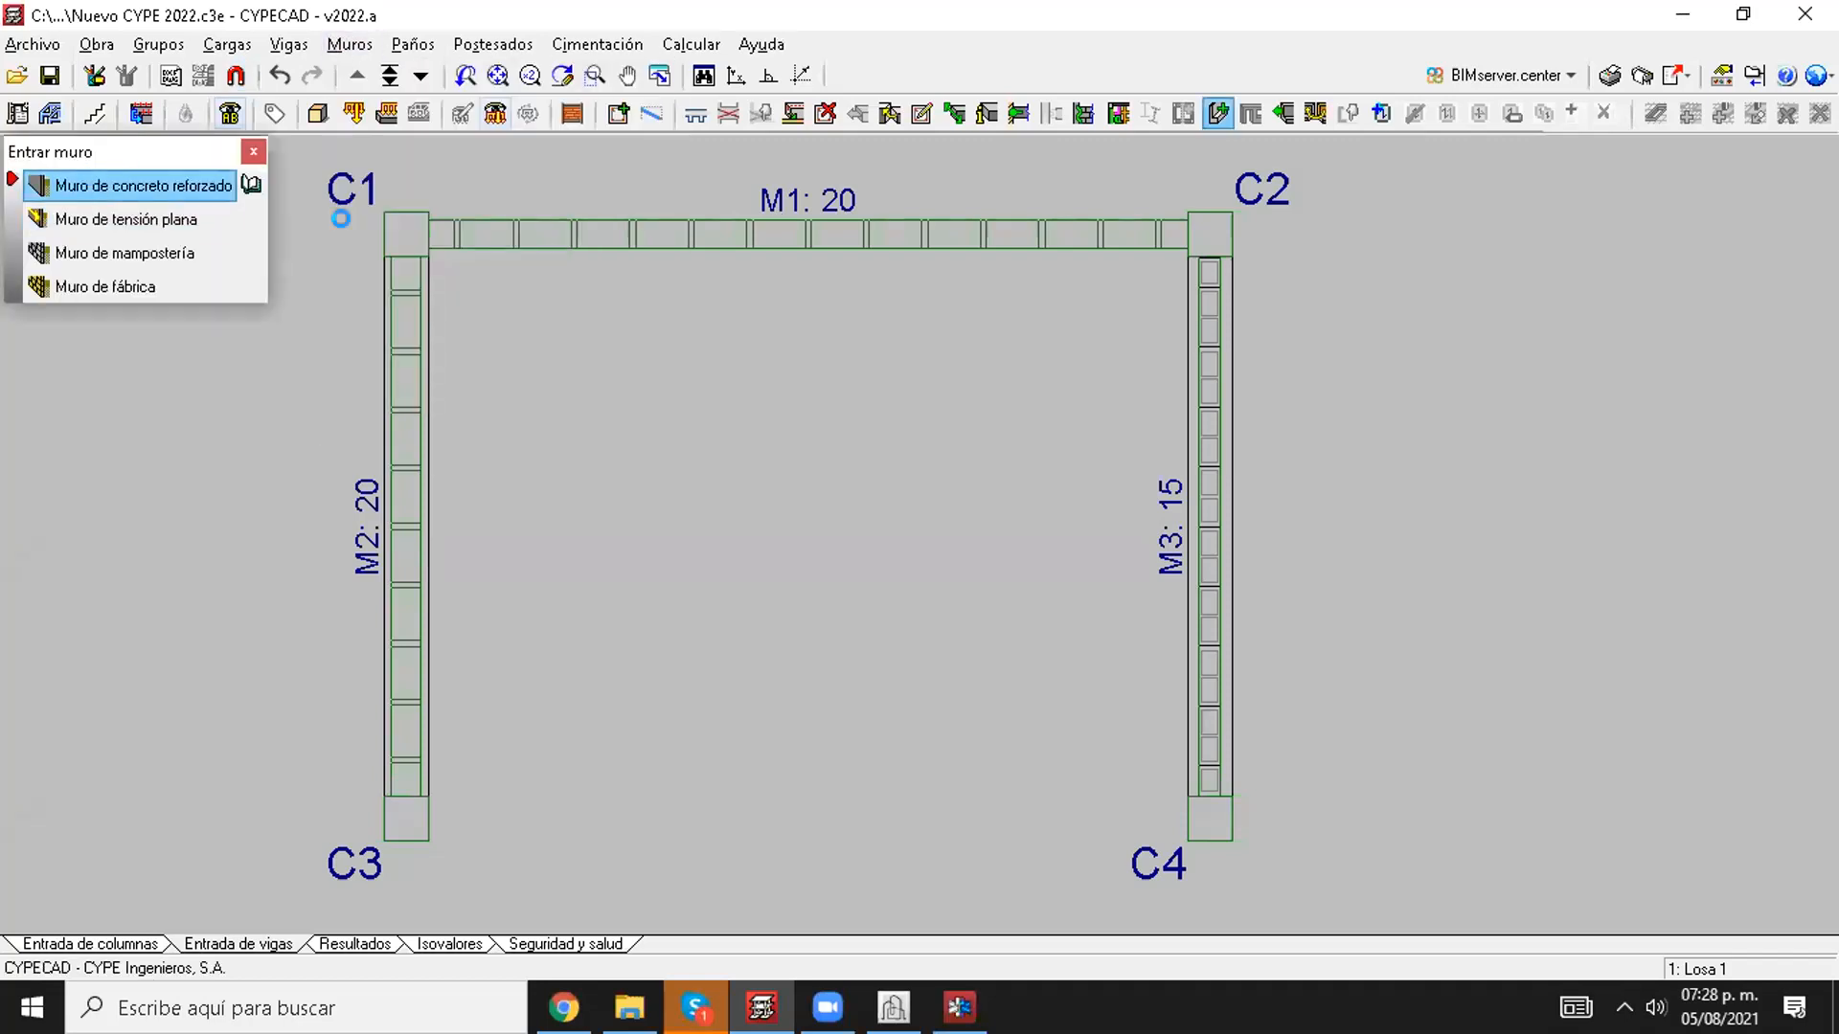
left_click(94, 184)
left_click(1133, 355)
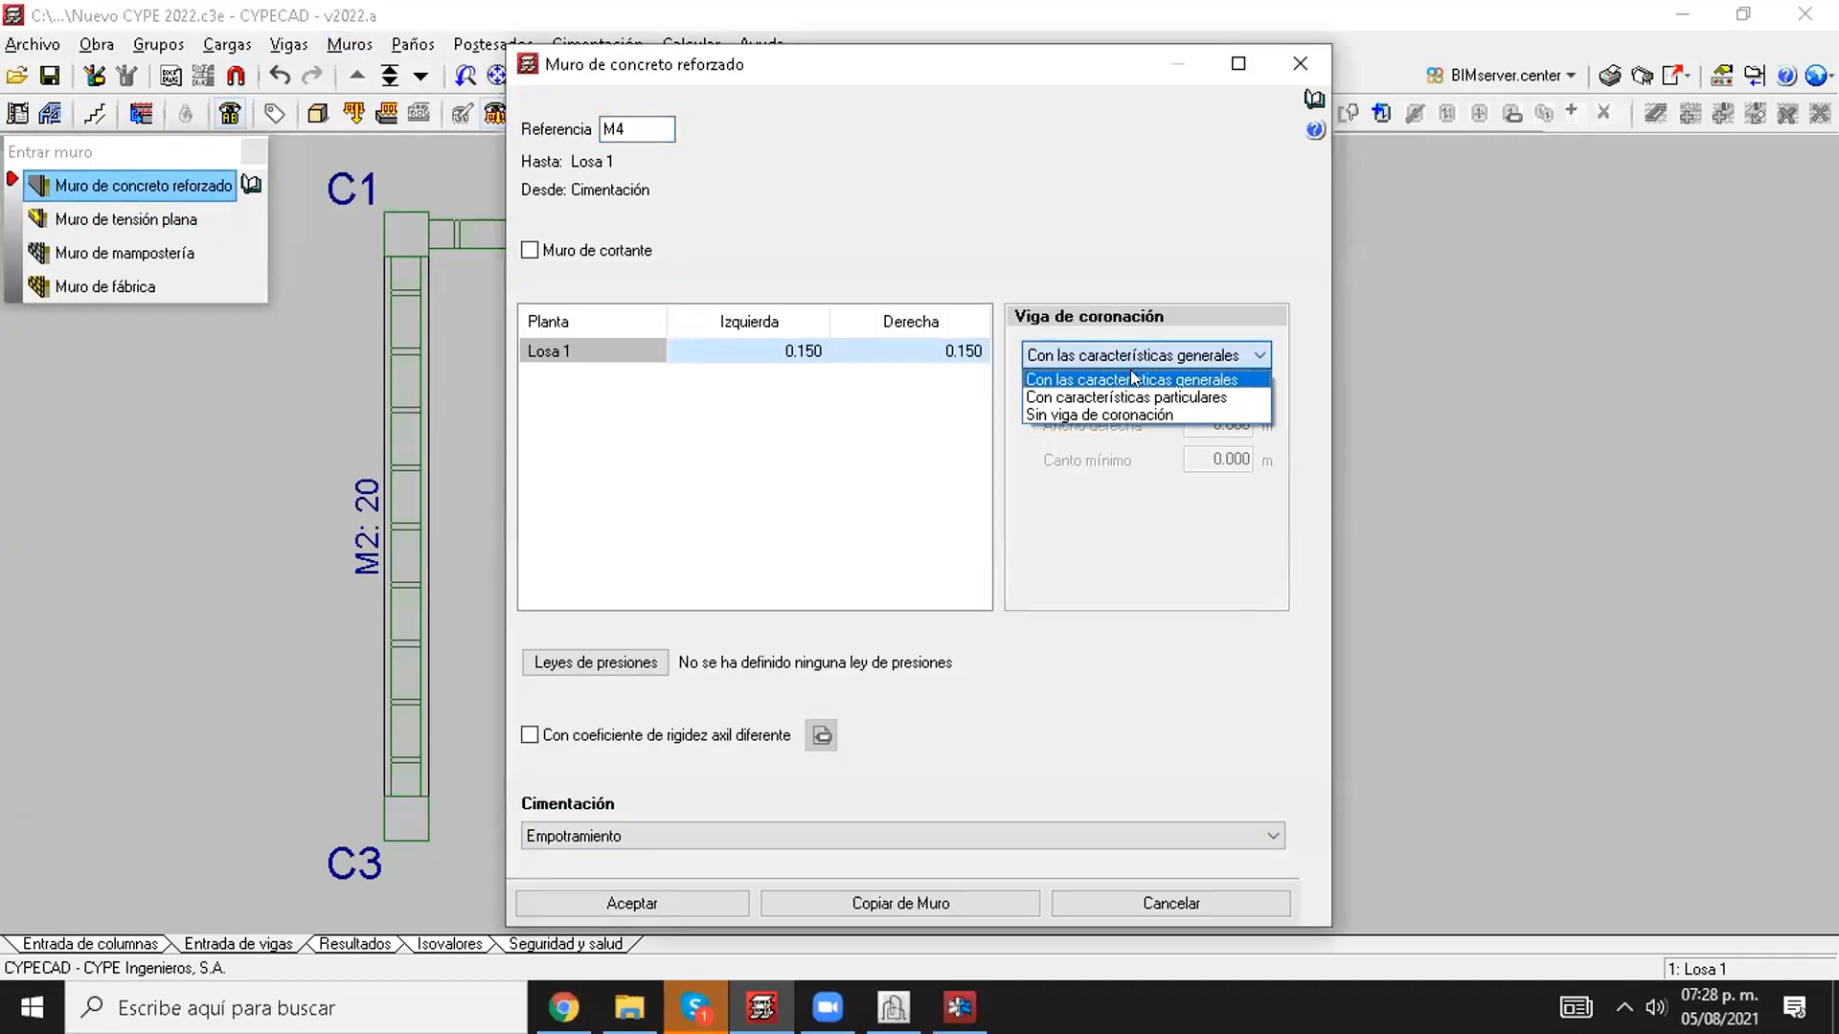
left_click(1130, 413)
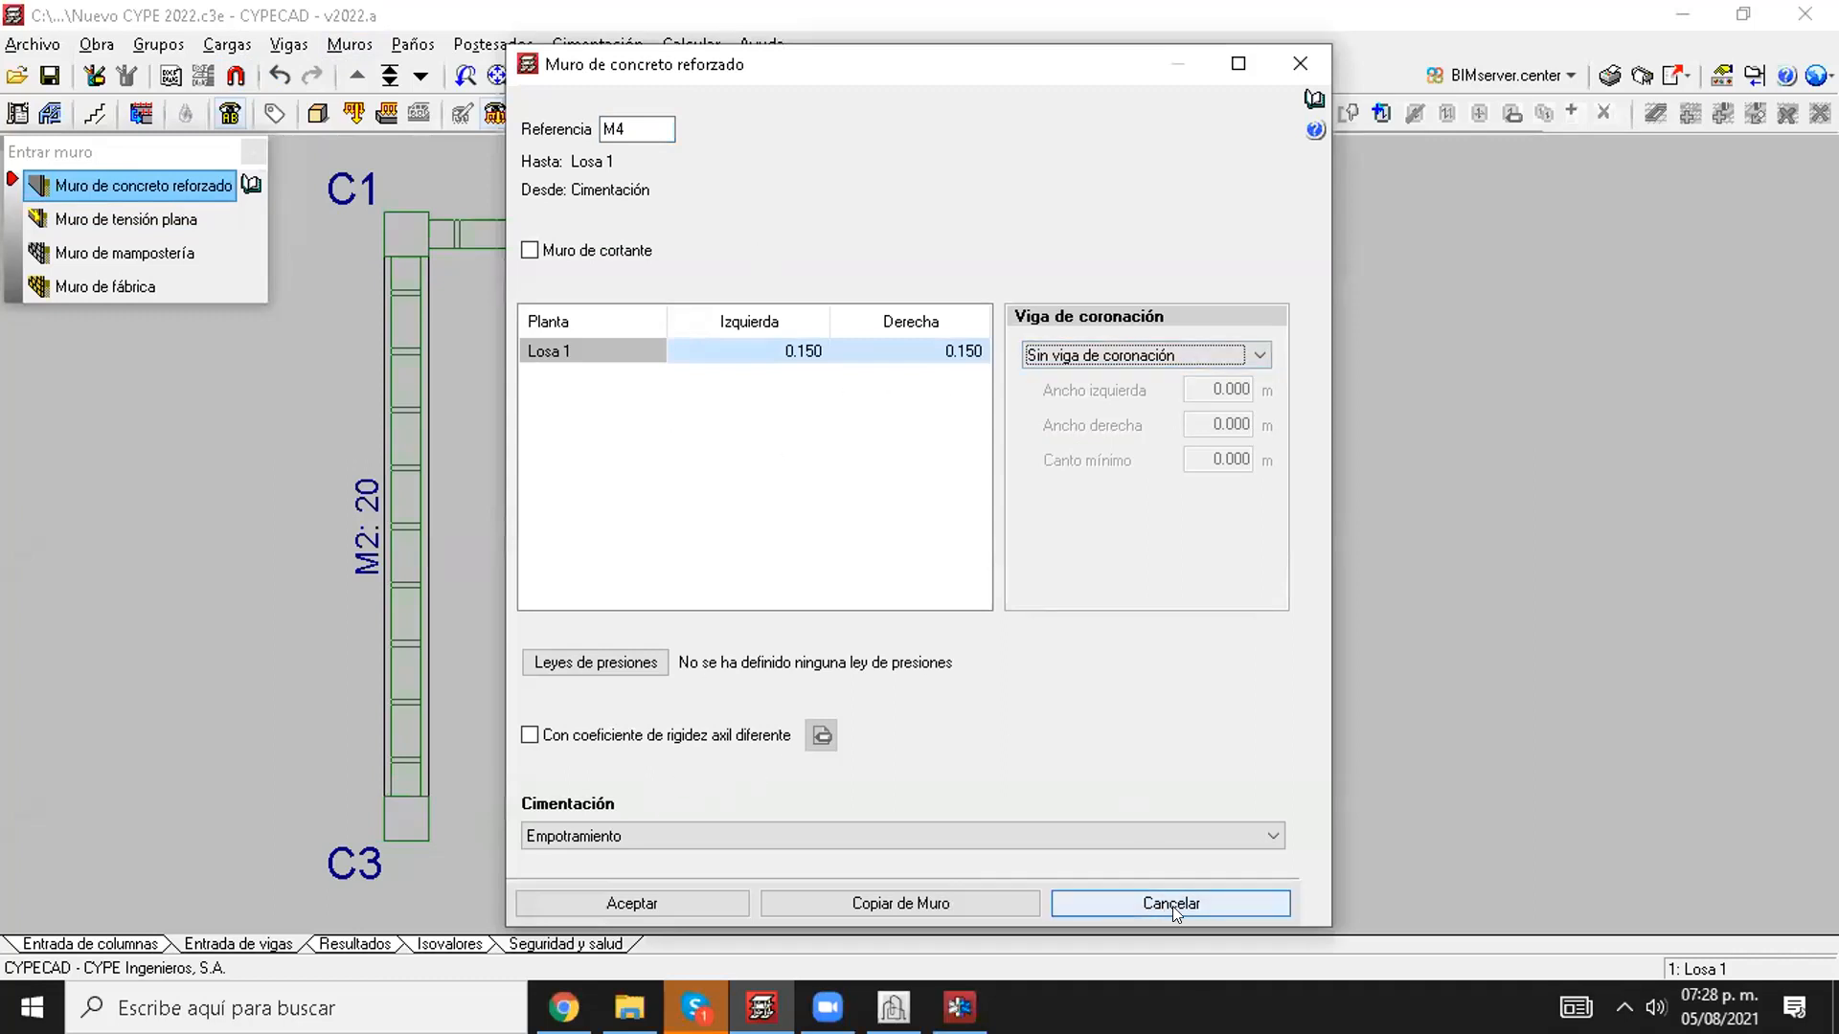
left_click(632, 903)
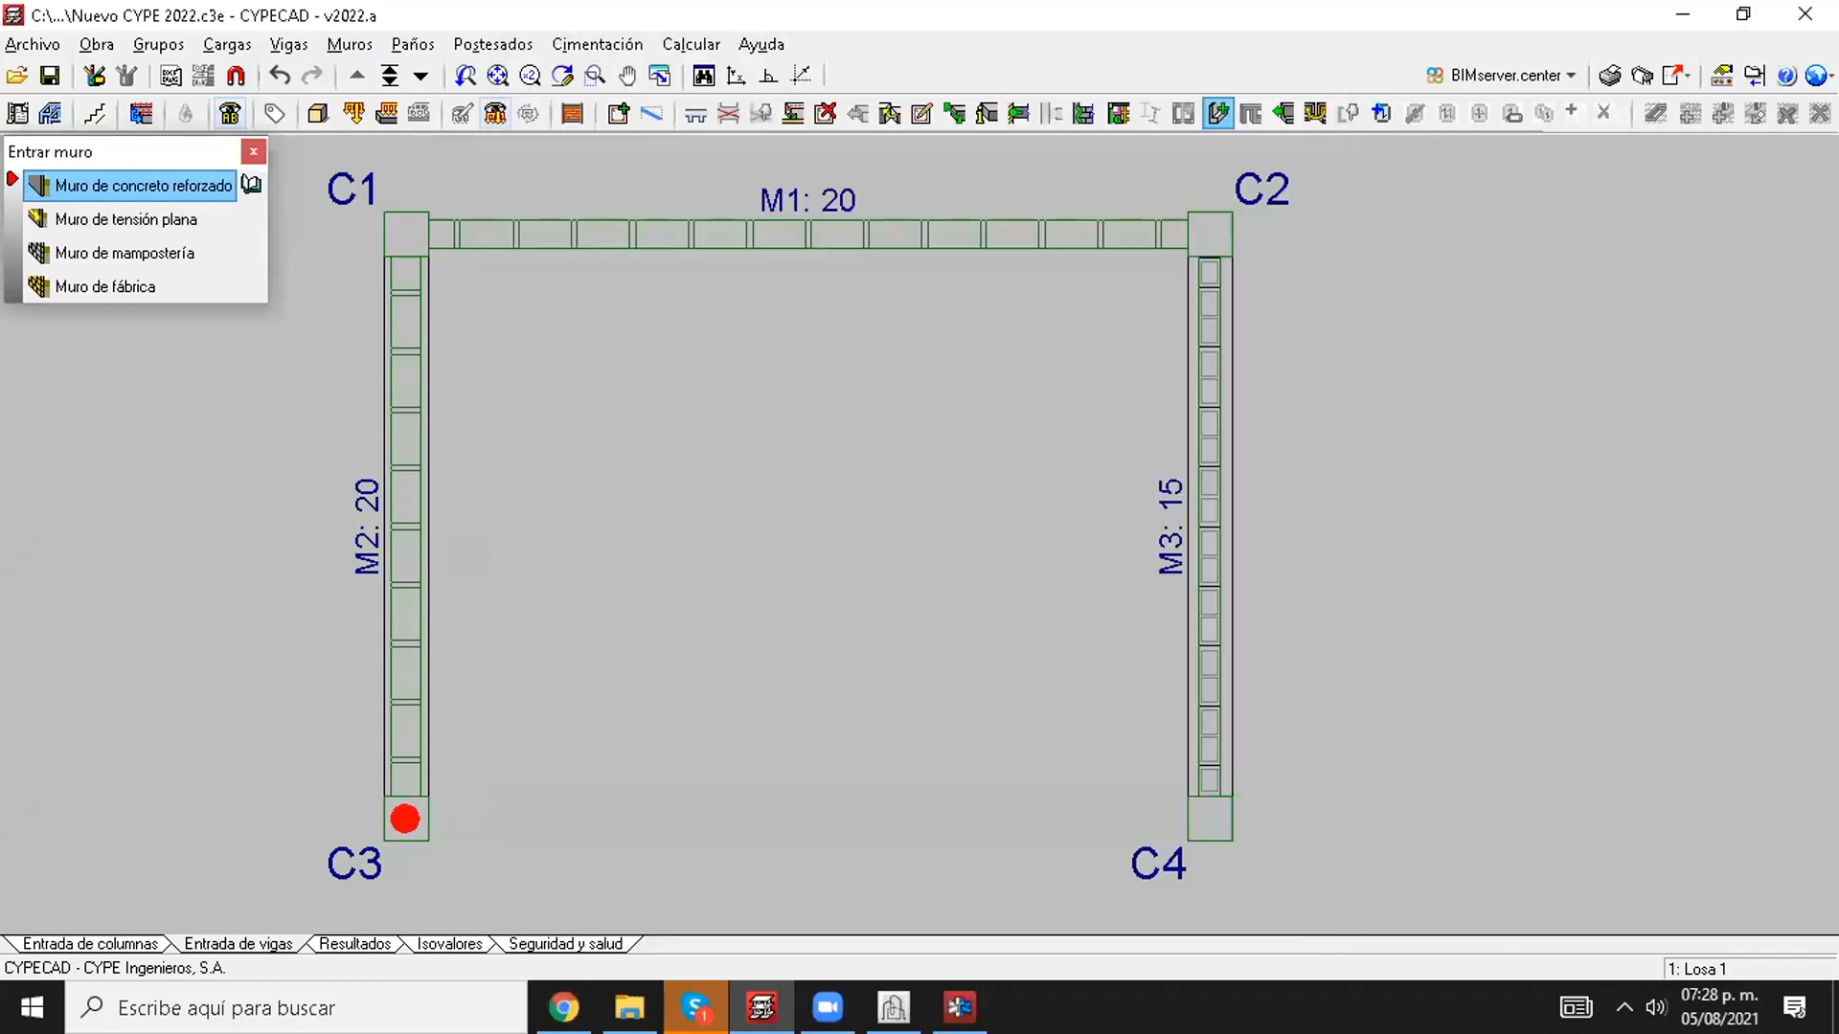
right_click(809, 526)
left_click(1152, 894)
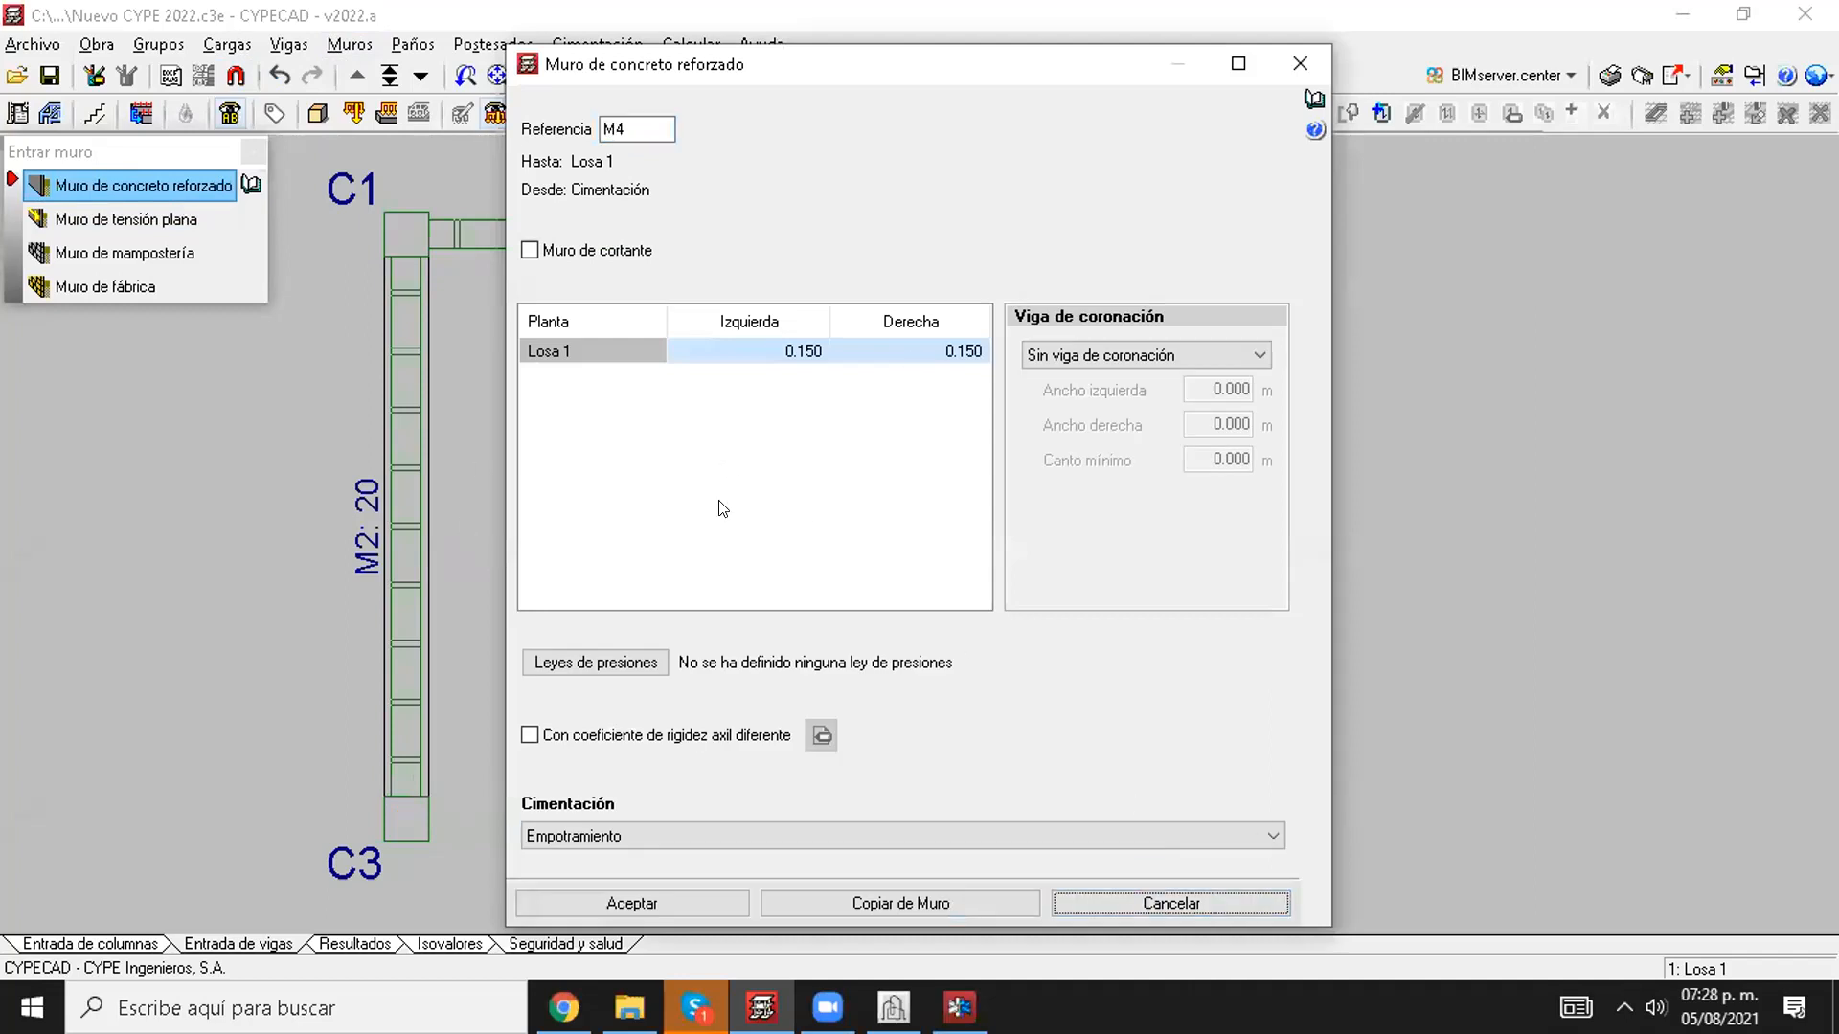
left_click(1118, 900)
Step: Calculate the whole project including the foundations and close the calculation error report
scroll(794, 530, "down", 1)
middle_click_drag(794, 530, 695, 531)
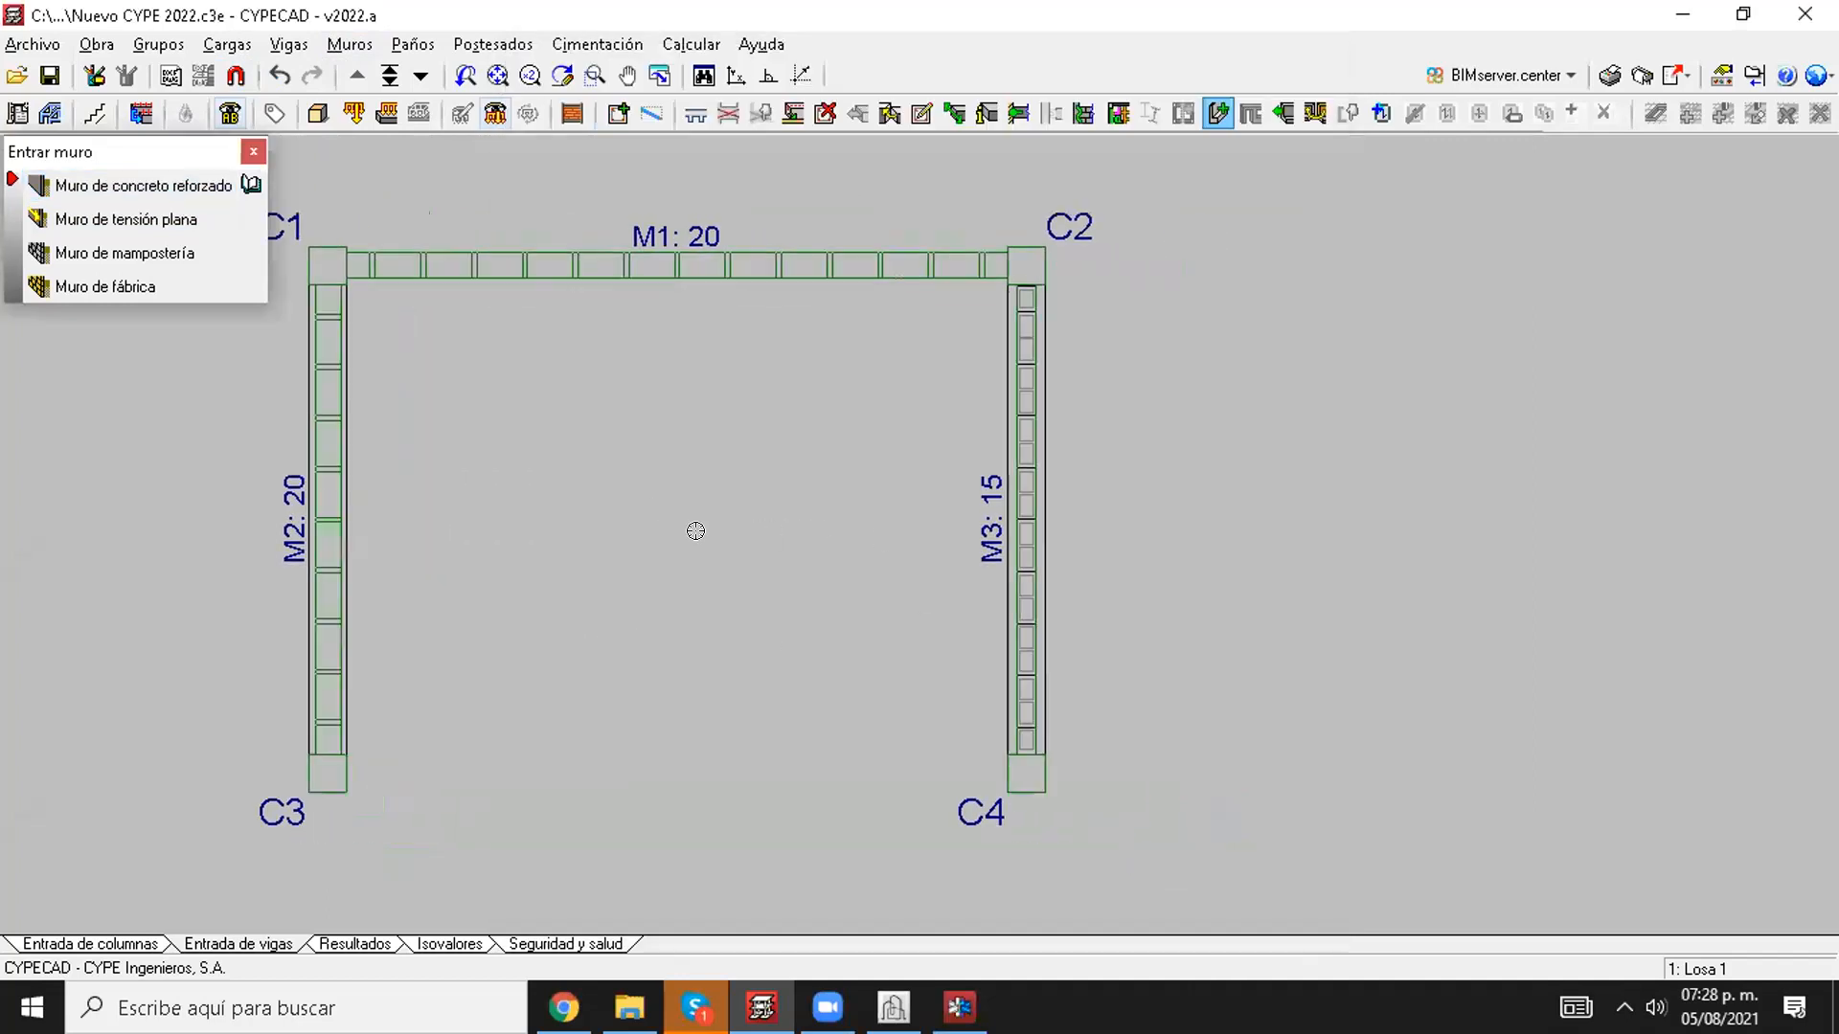
left_click(690, 44)
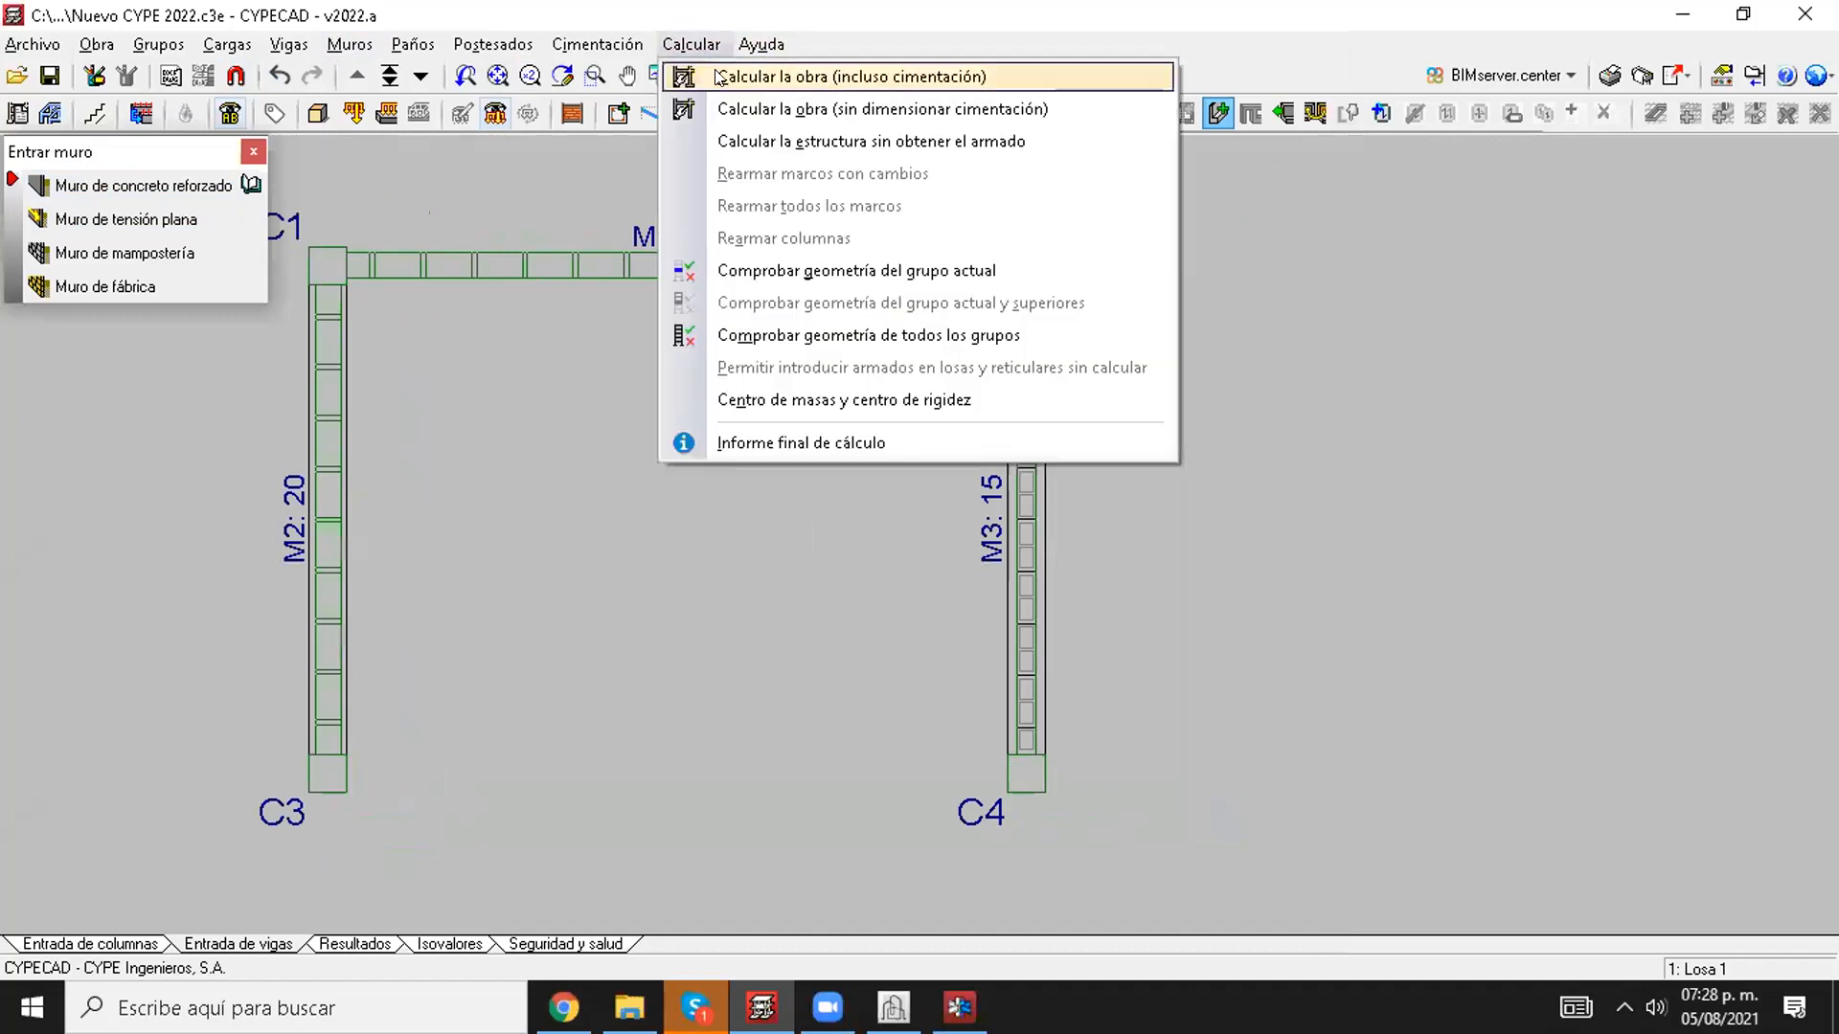
left_click(720, 78)
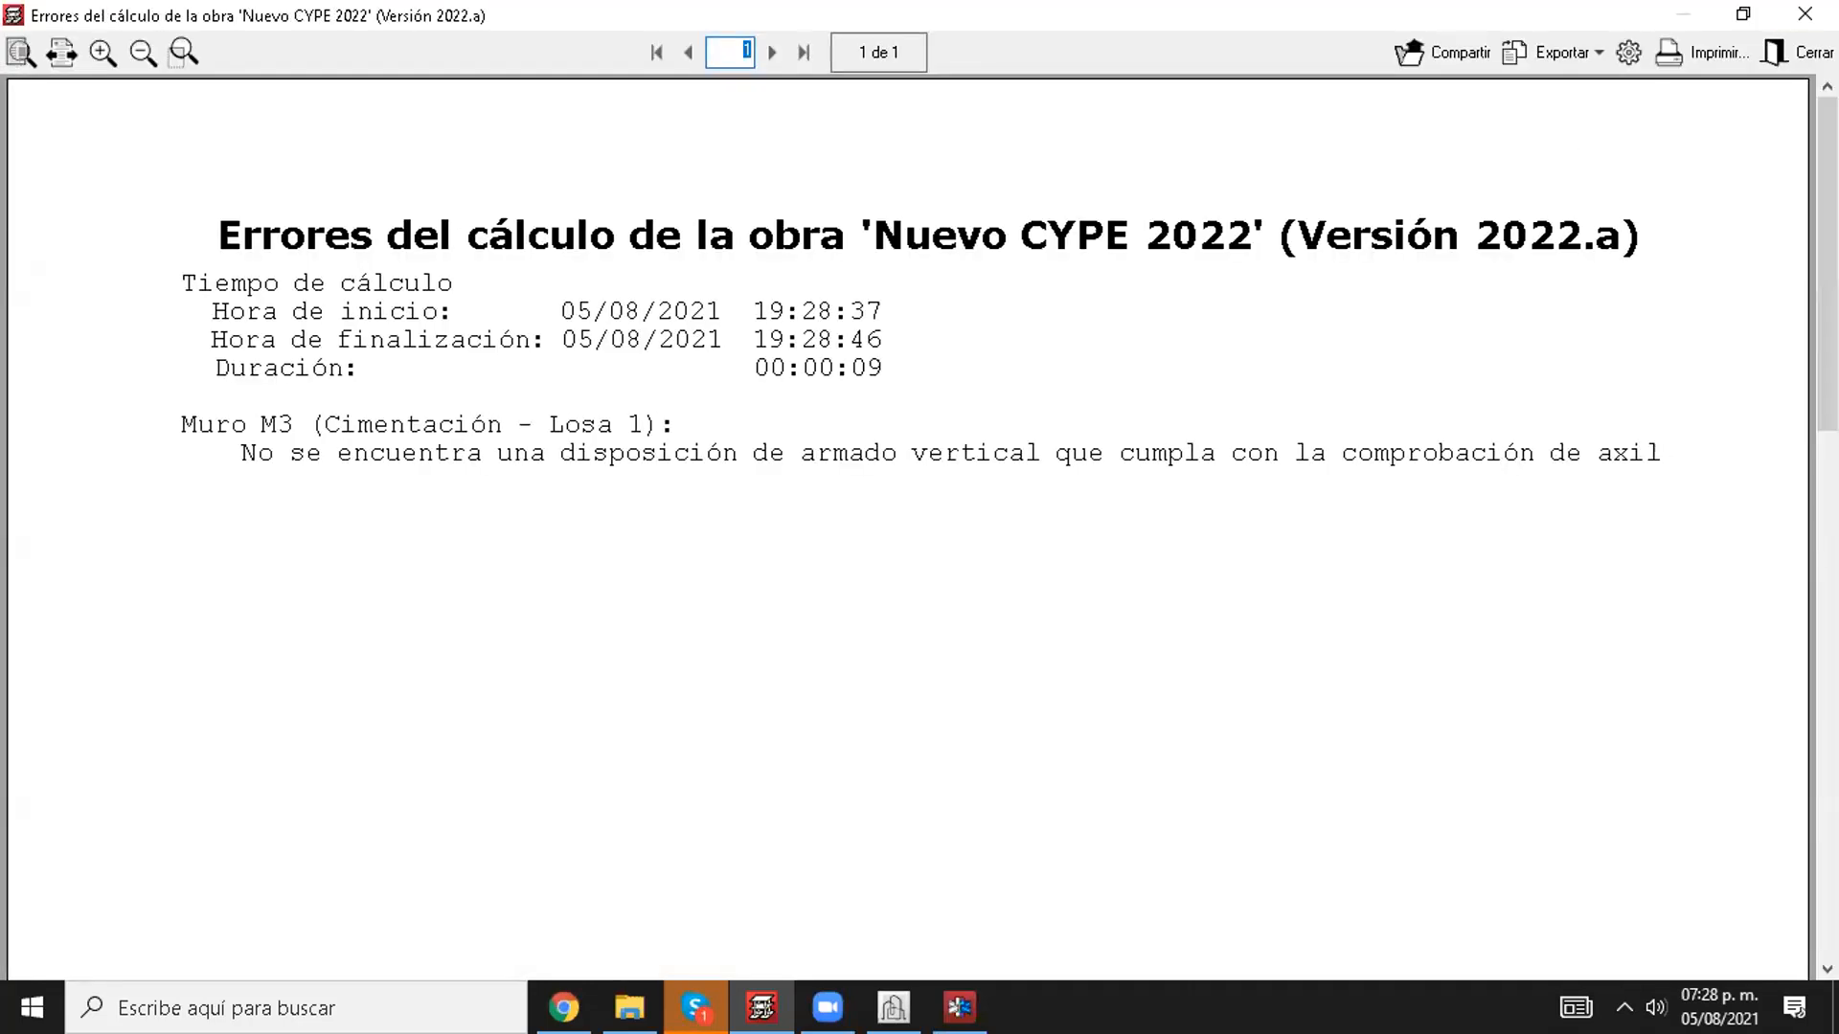
left_click(1793, 51)
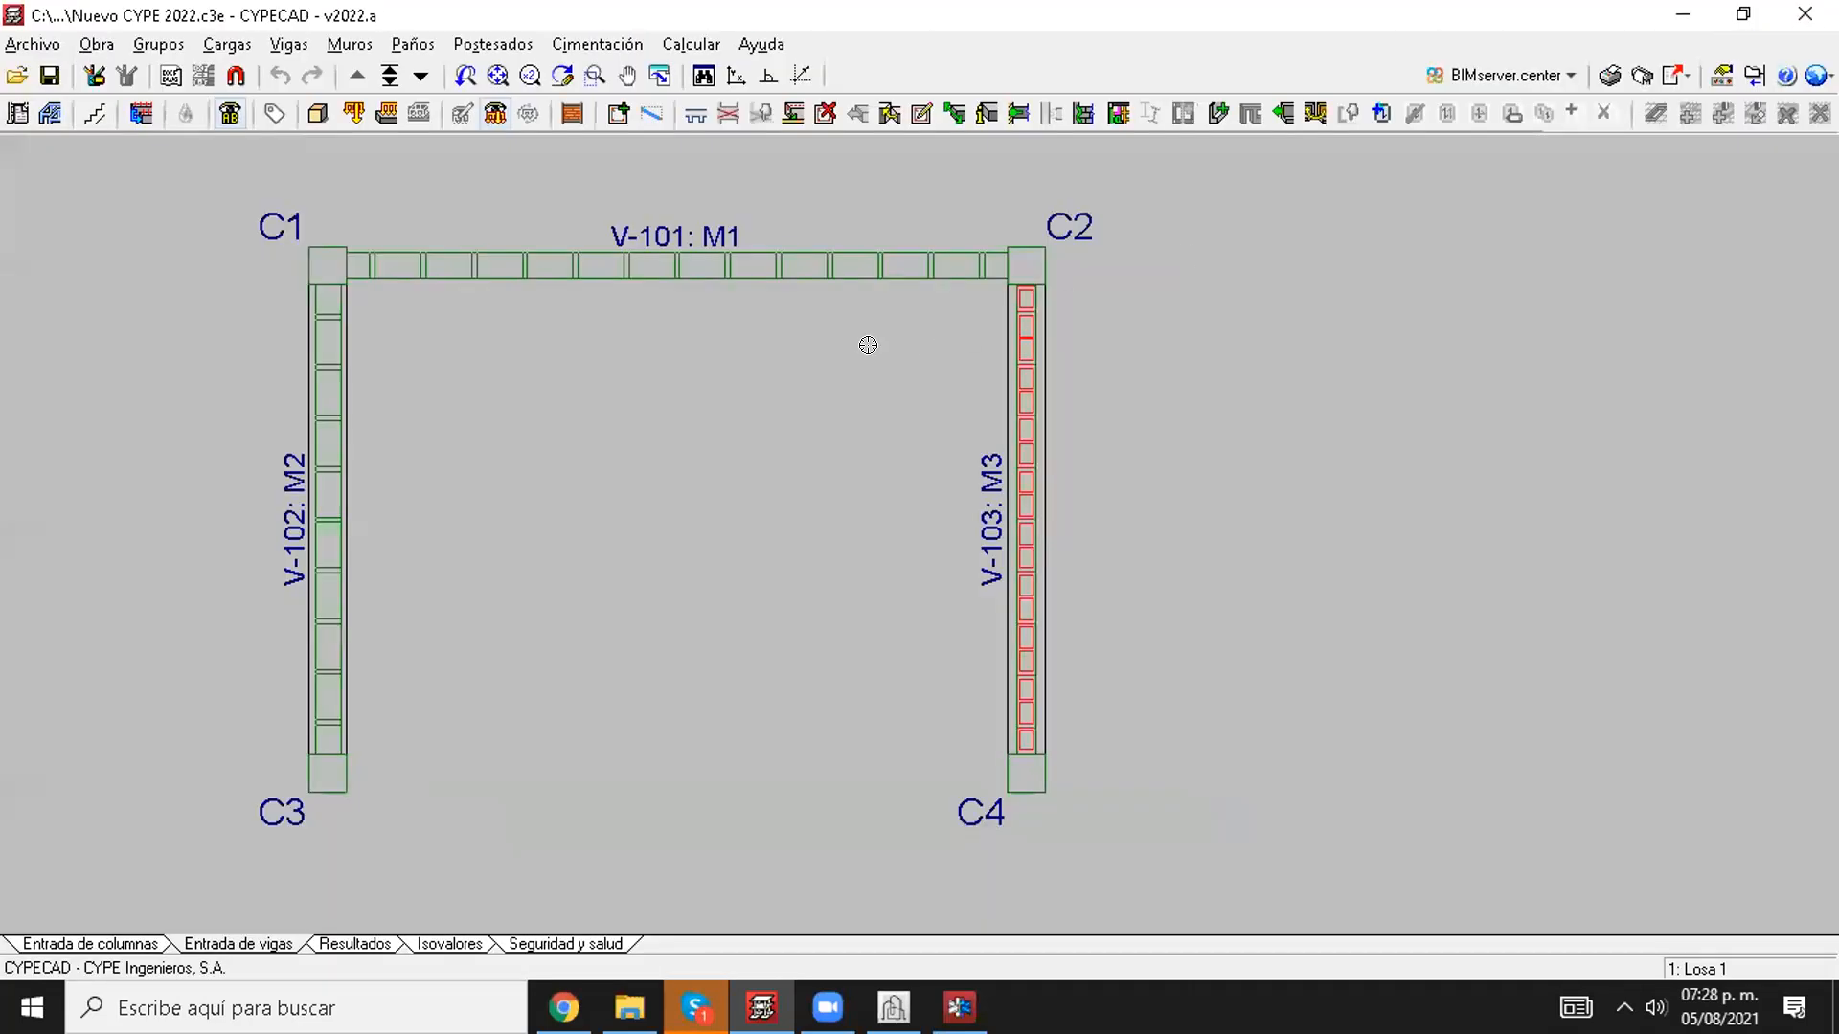
scroll(644, 364, "up", 2)
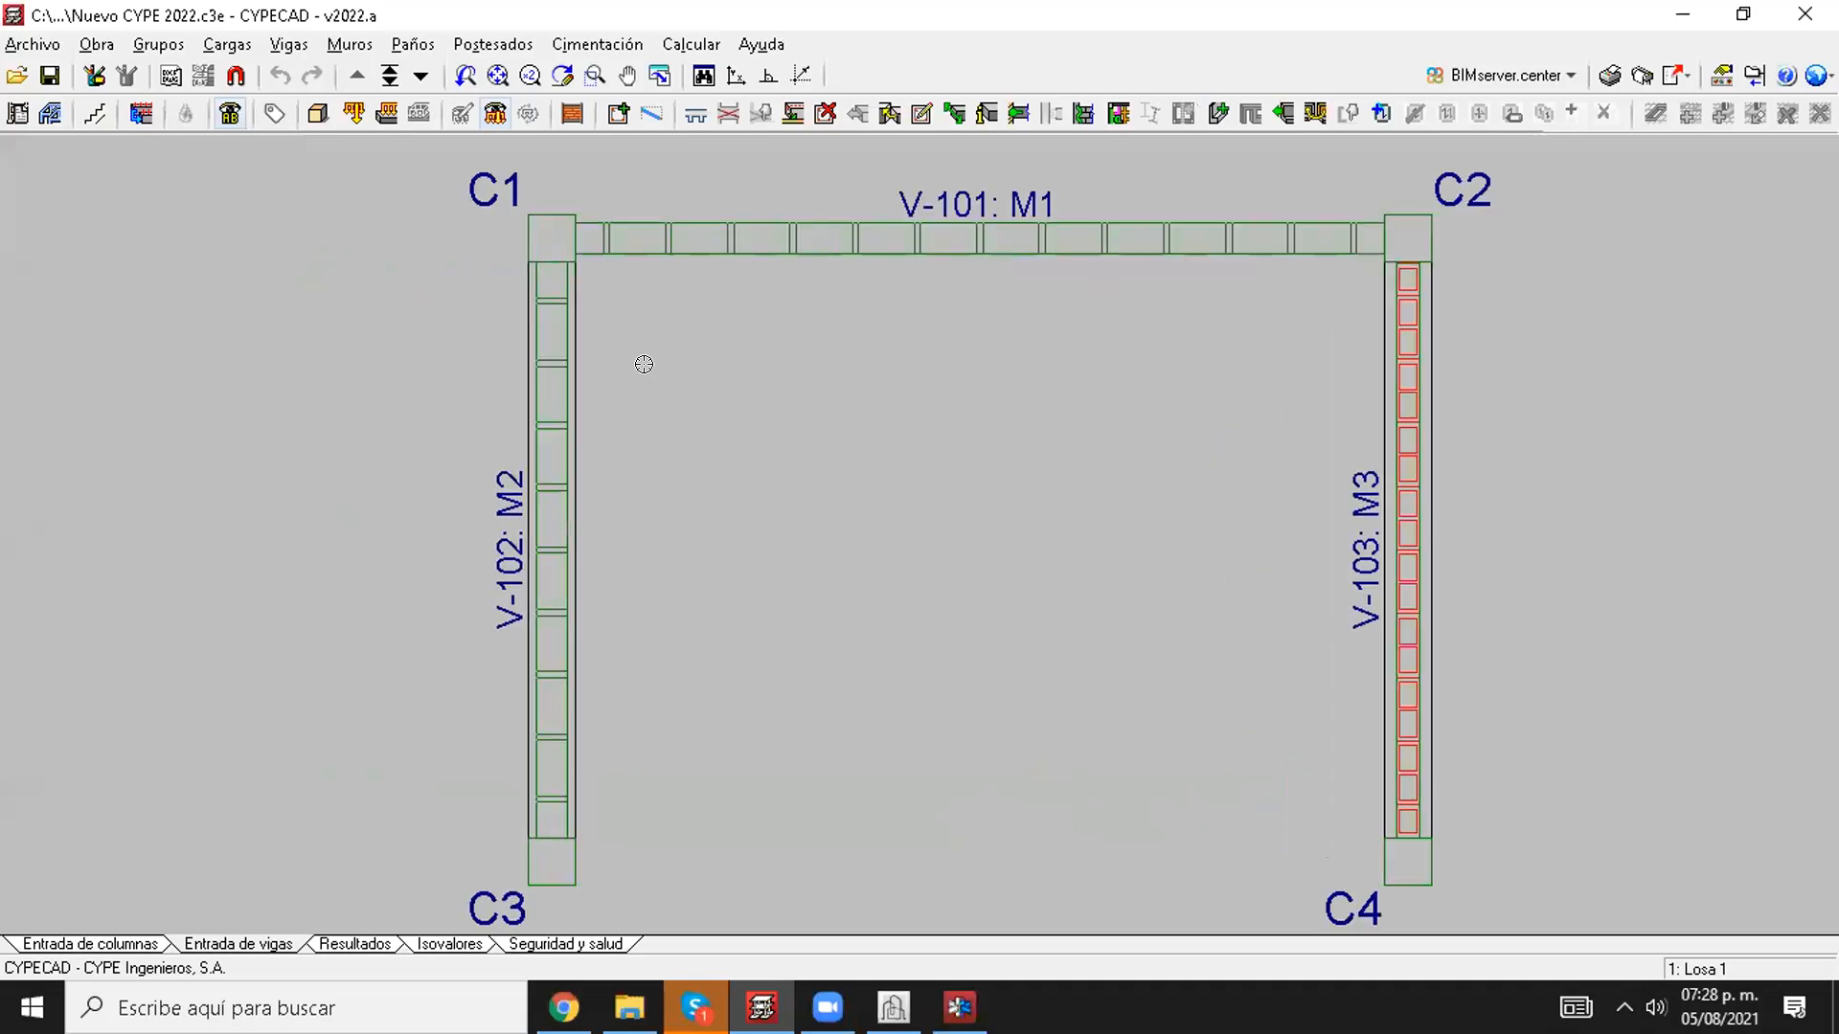
Step: Switch to the 2022.a release notes in Chrome and go to the CYPECAD section from the index
left_click(564, 1007)
scroll(866, 532, "up", 12)
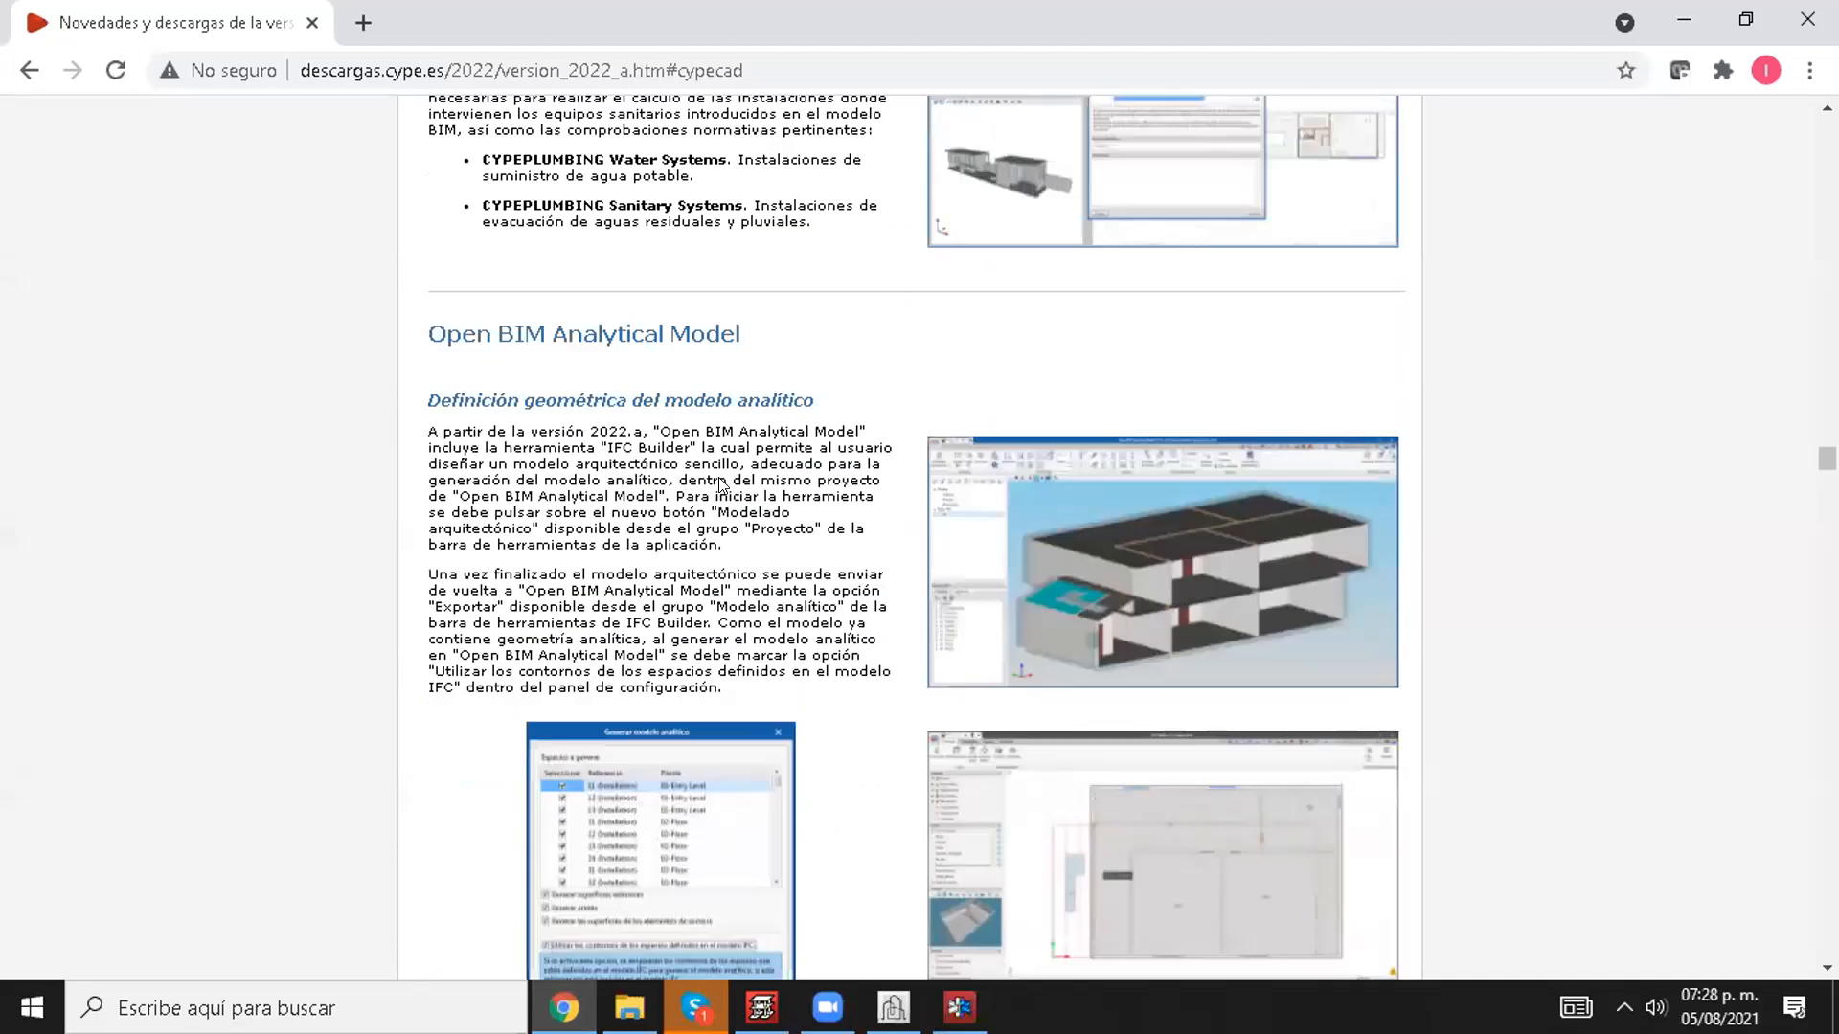
scroll(867, 532, "up", 15)
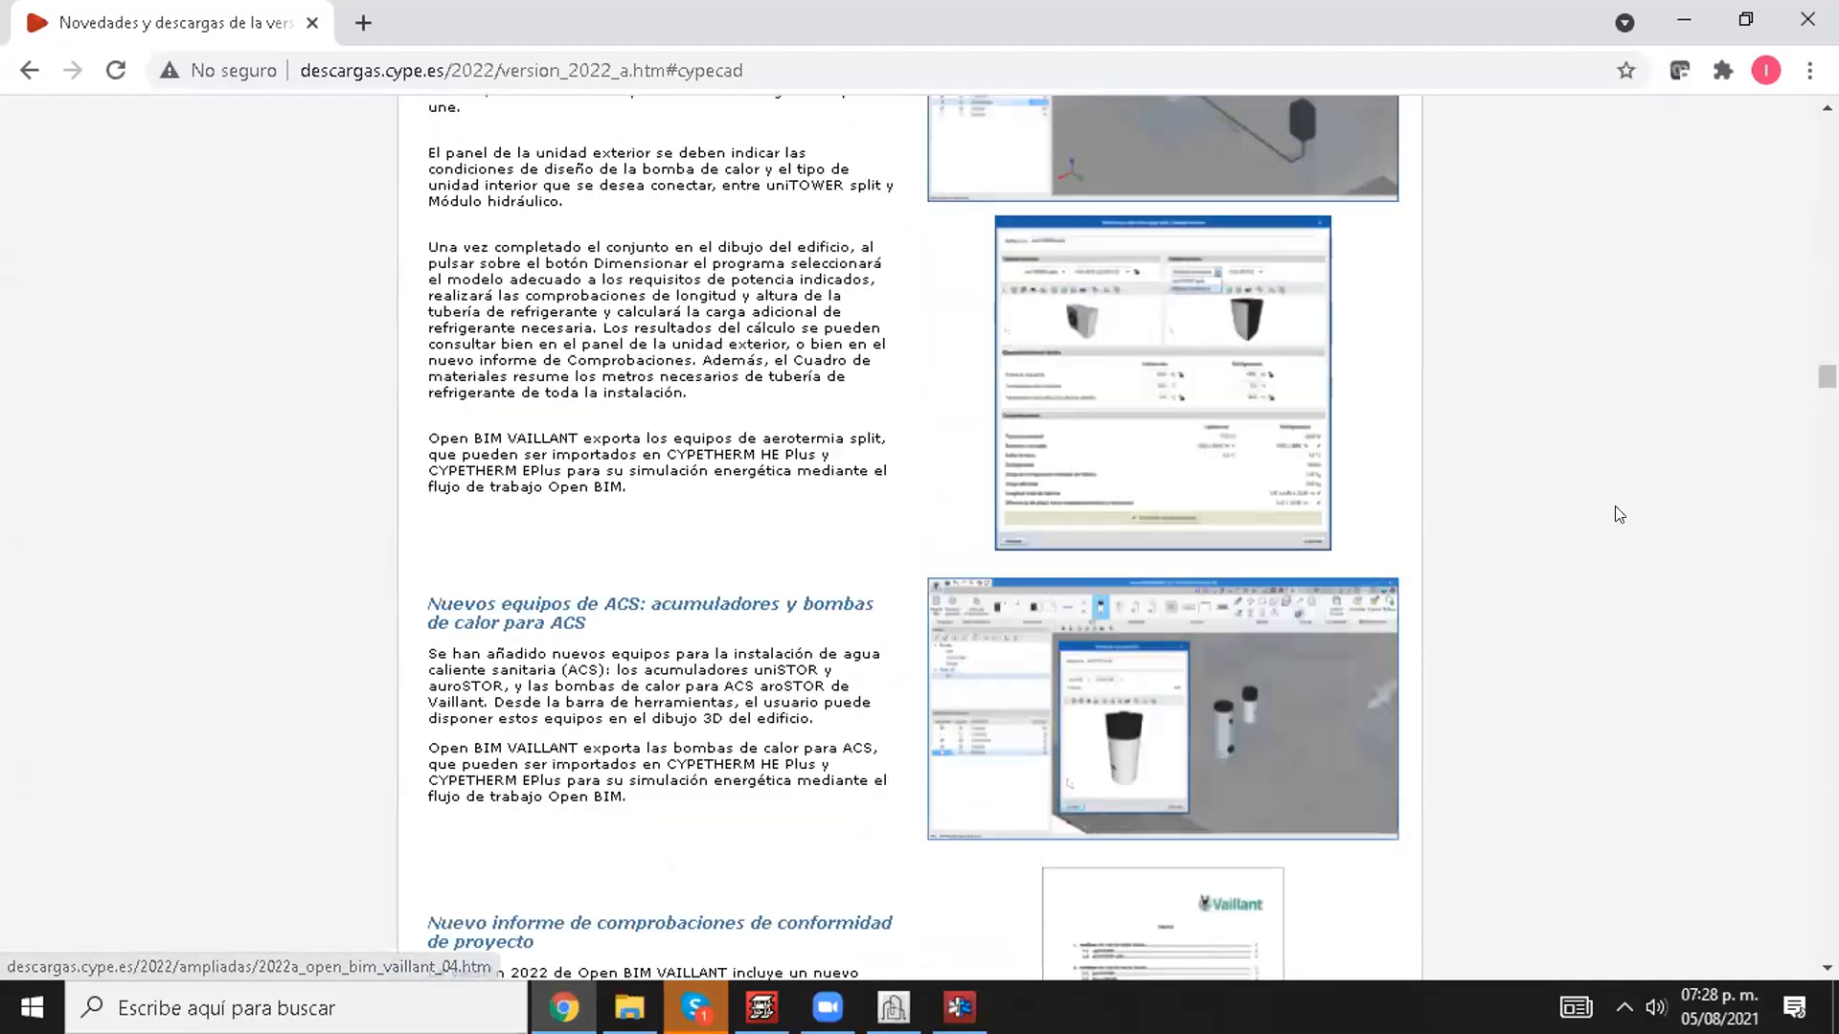
scroll(1022, 526, "up", 15)
scroll(1023, 526, "down", 4)
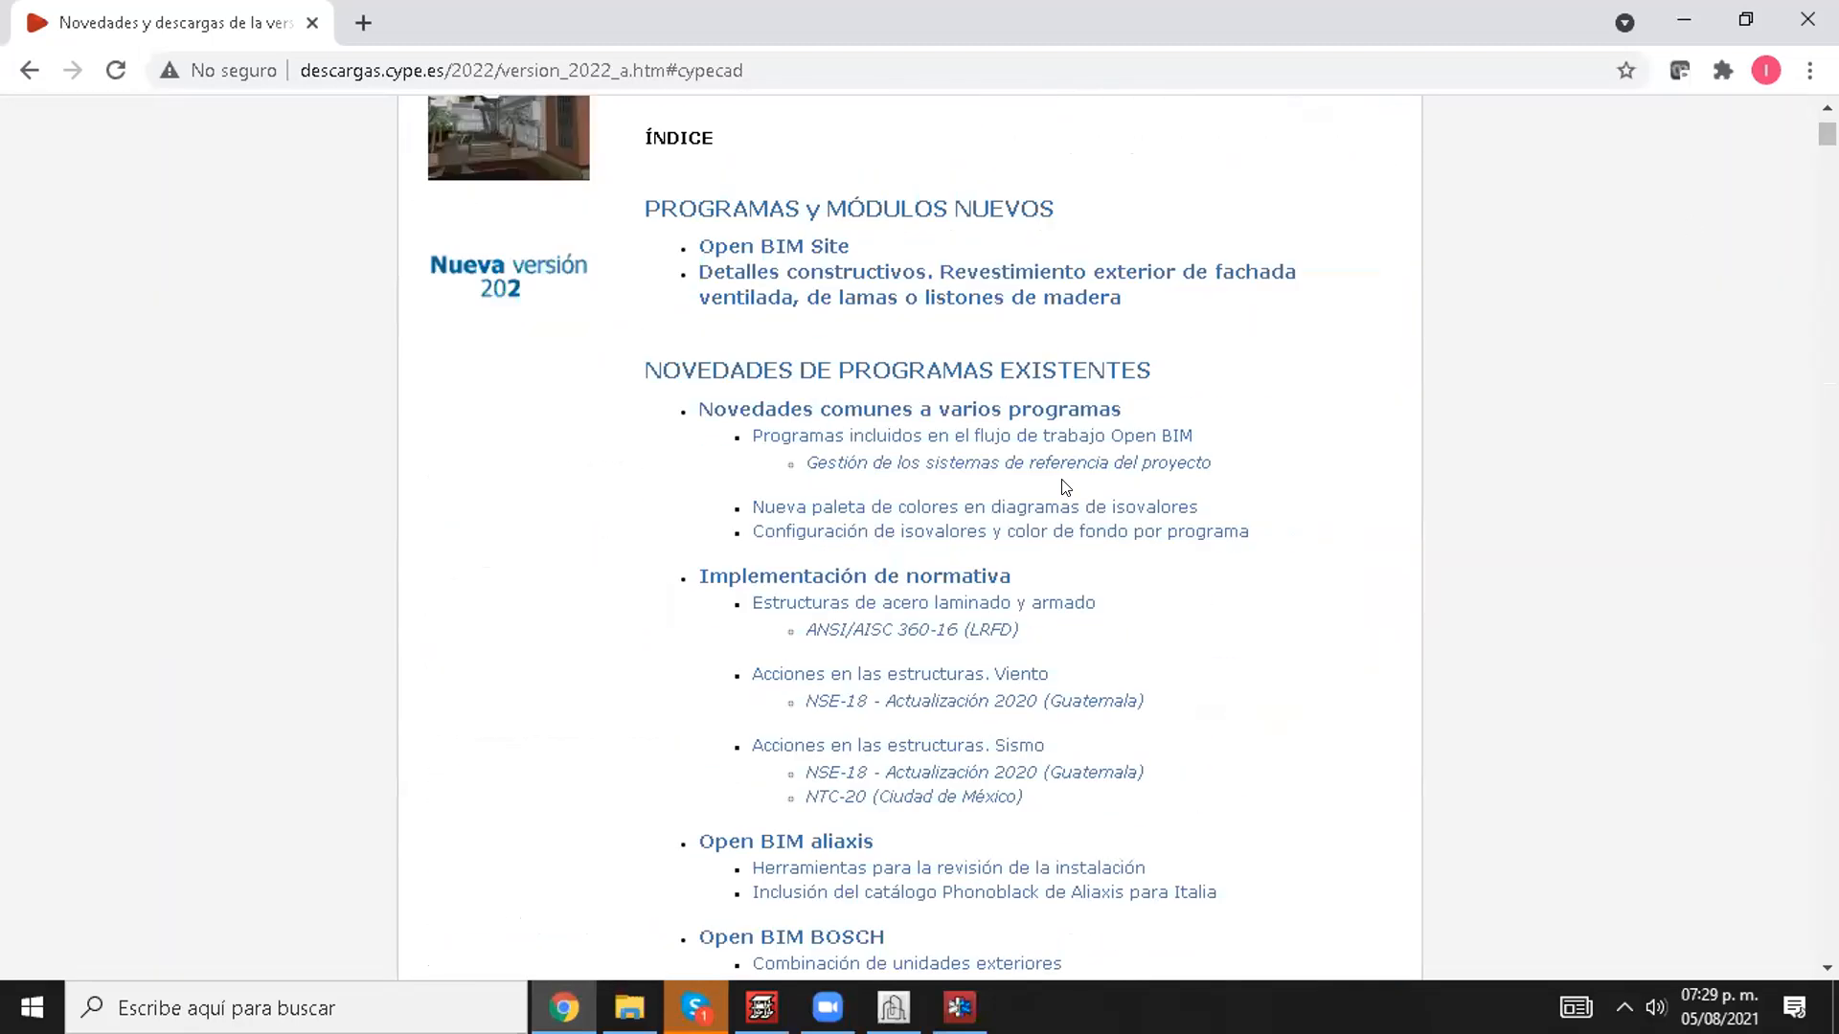
scroll(862, 709, "down", 10)
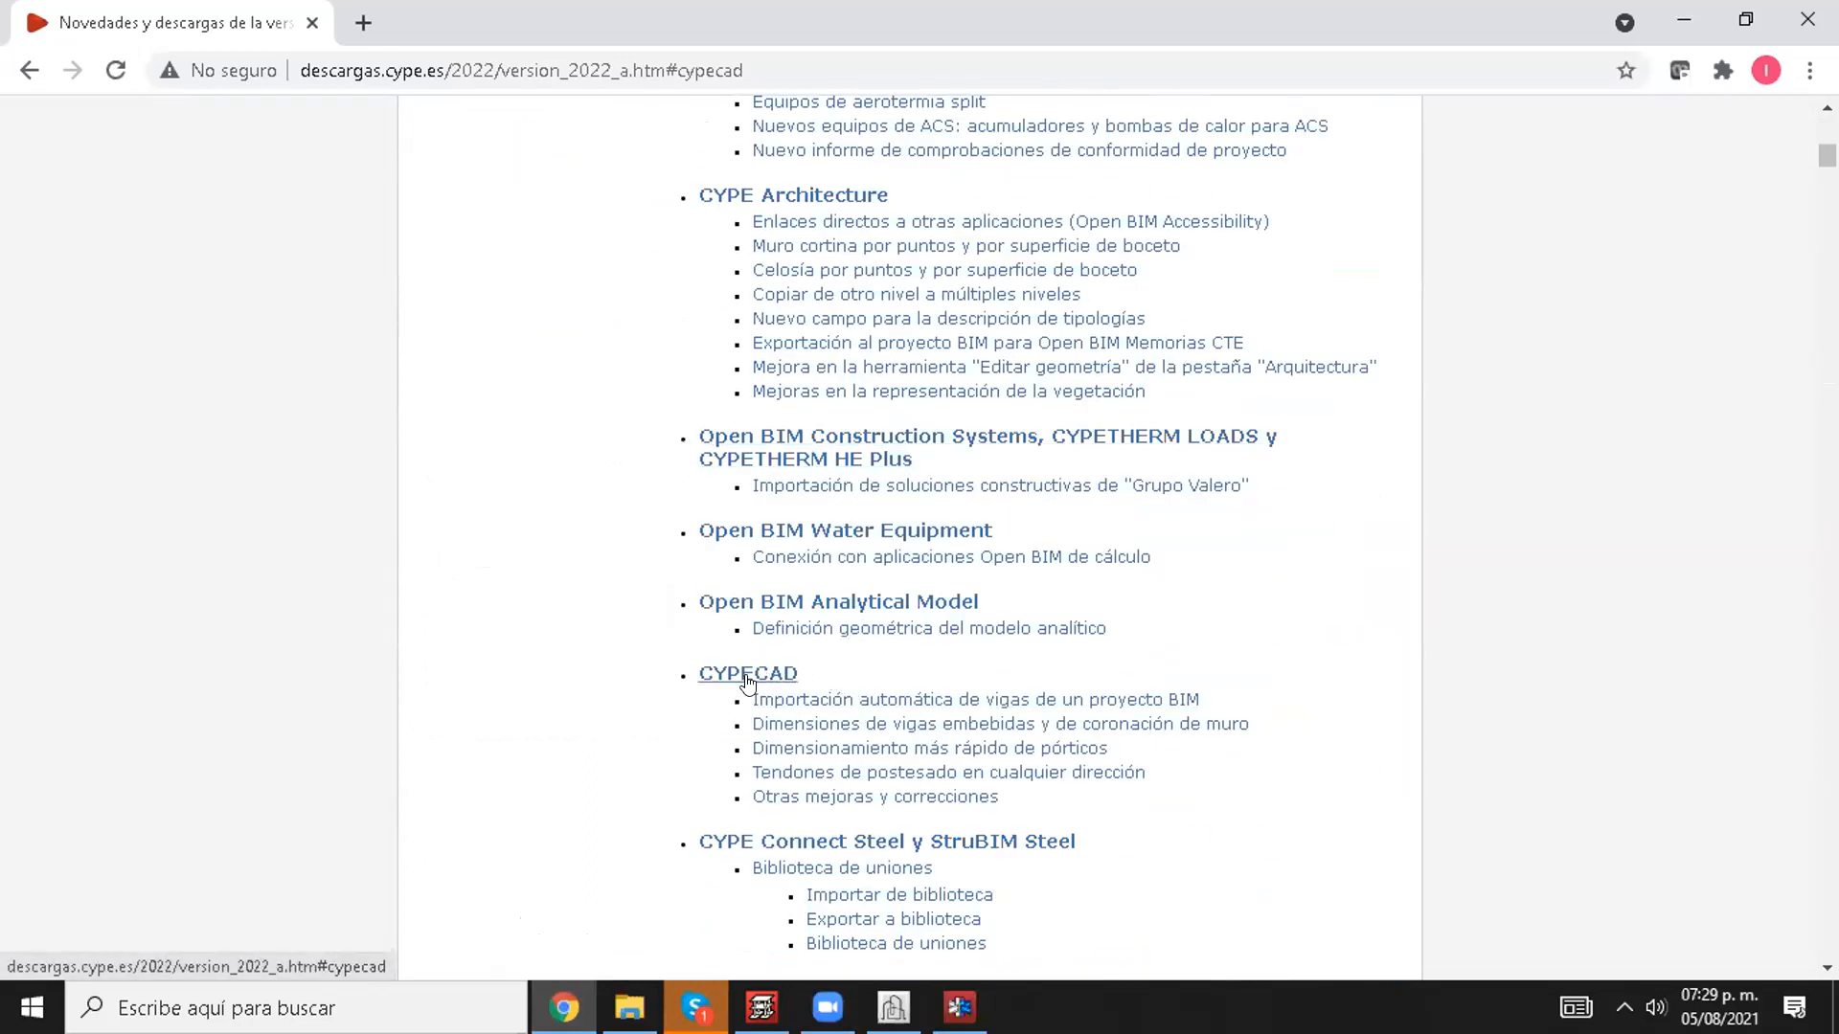
left_click(748, 676)
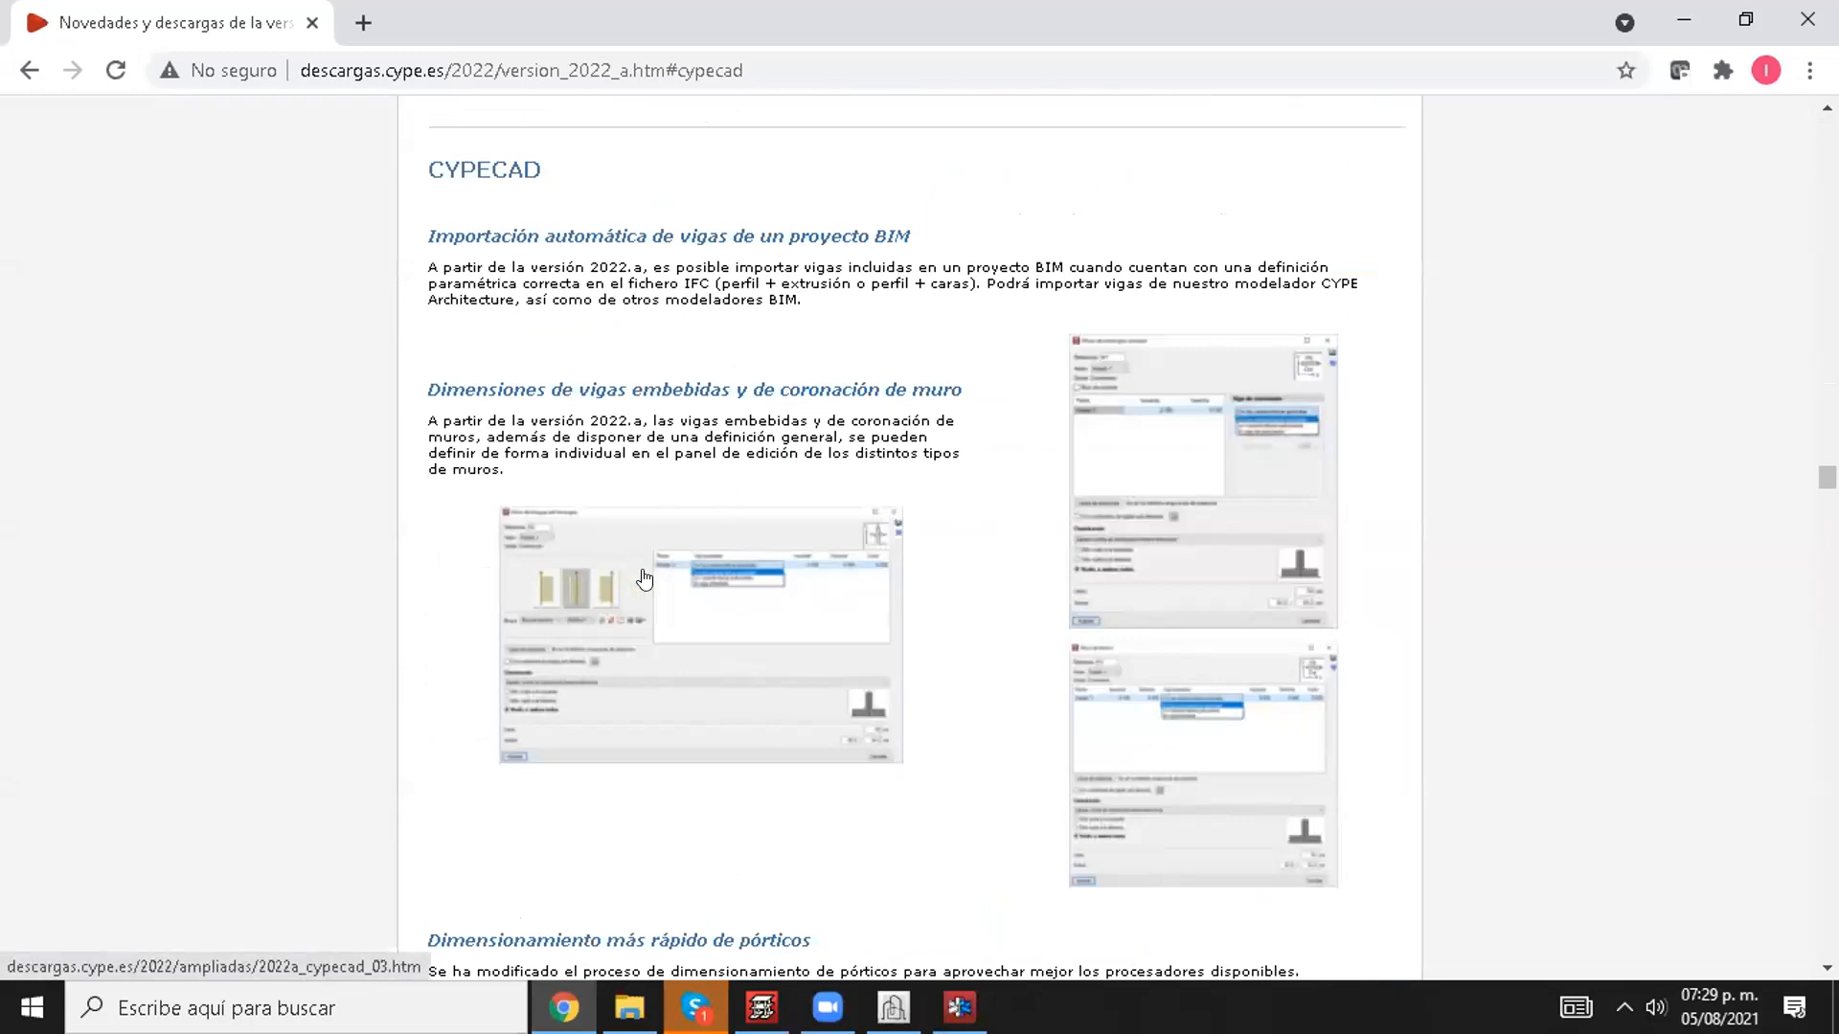
Step: Examine the Dimensionamiento más rápido de pórticos section, including its timing comparison and the processor used for the calculations
scroll(644, 579, "down", 4)
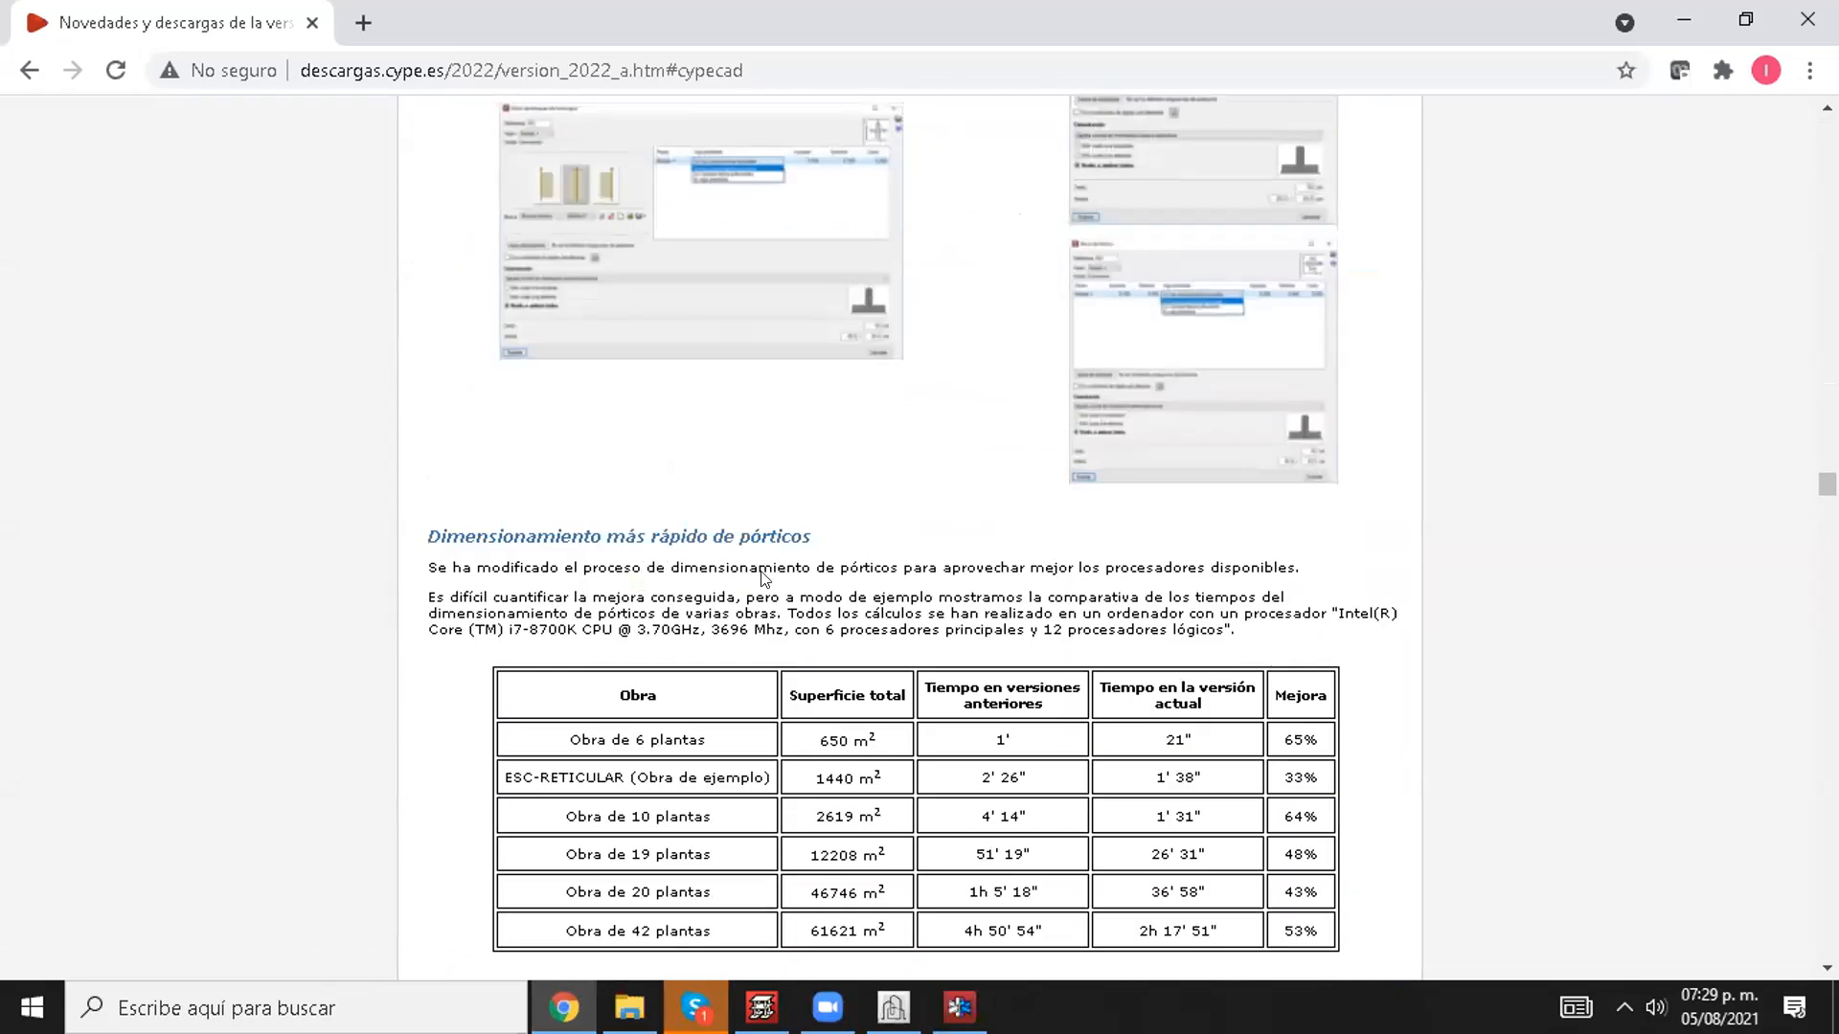
scroll(762, 575, "down", 1)
left_click_drag(427, 402, 814, 403)
left_click(843, 407)
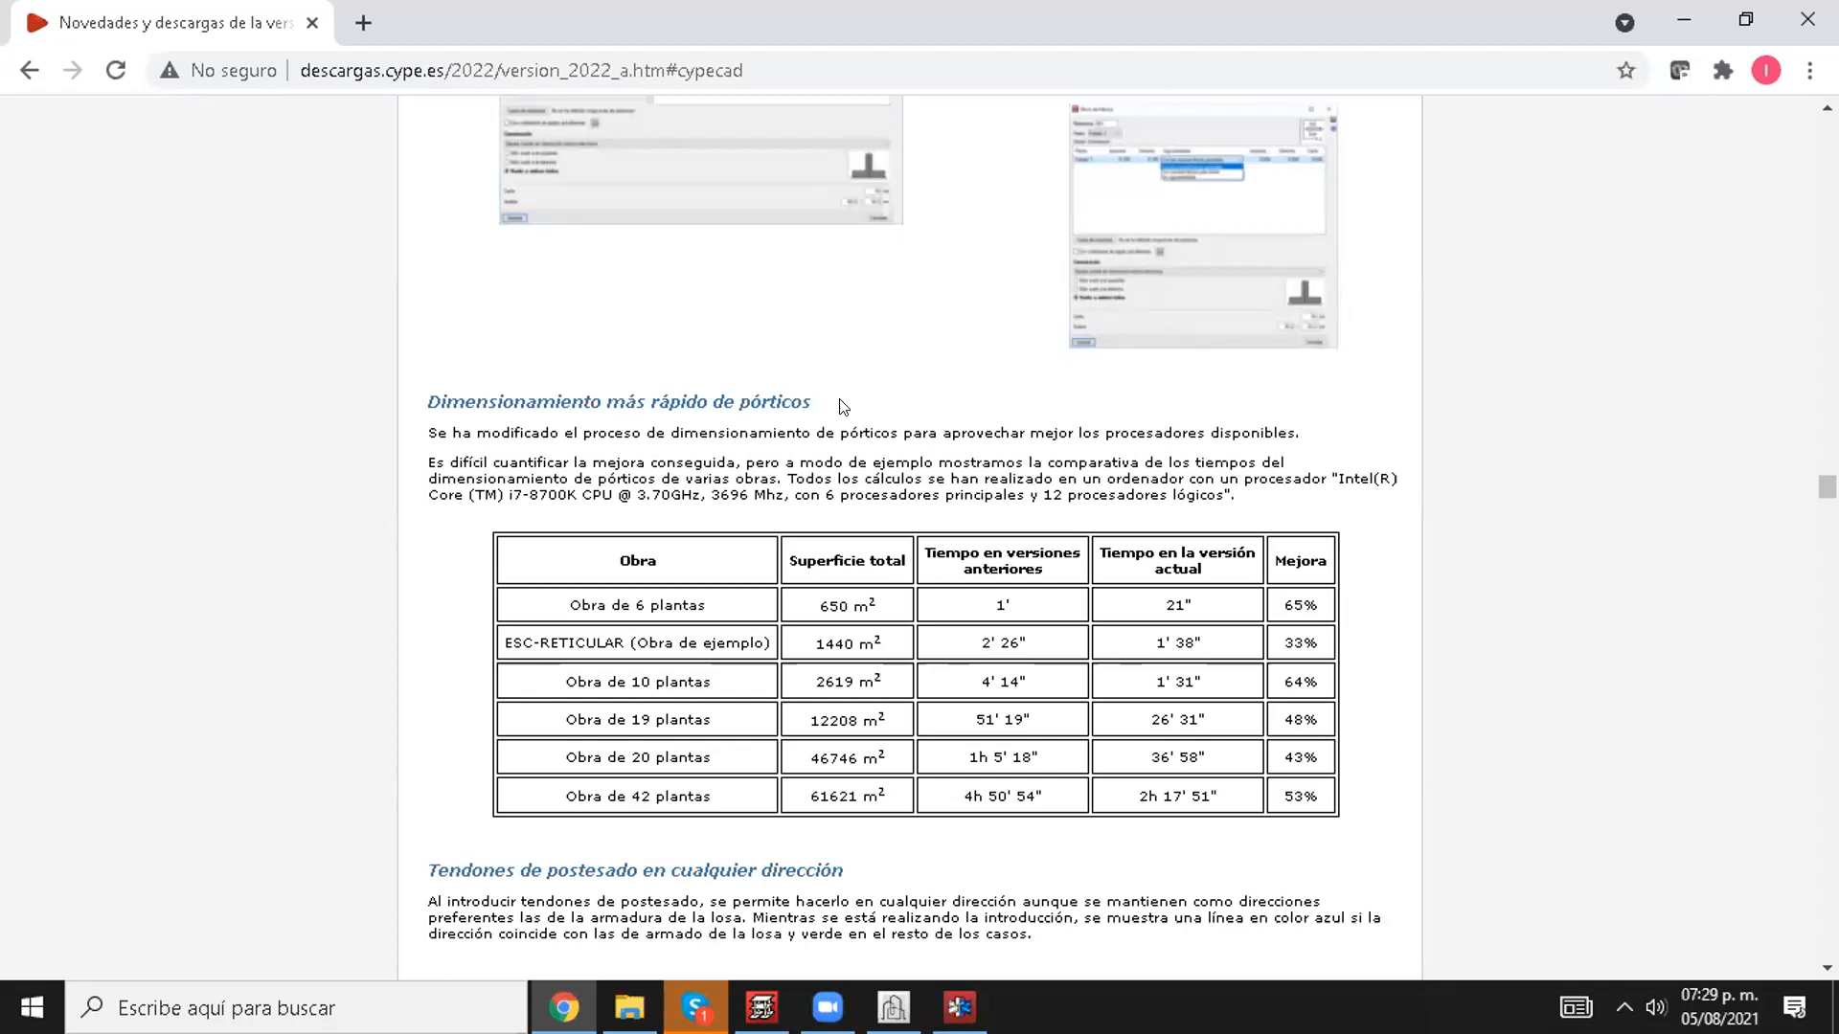
scroll(562, 654, "up", 1, "ctrl")
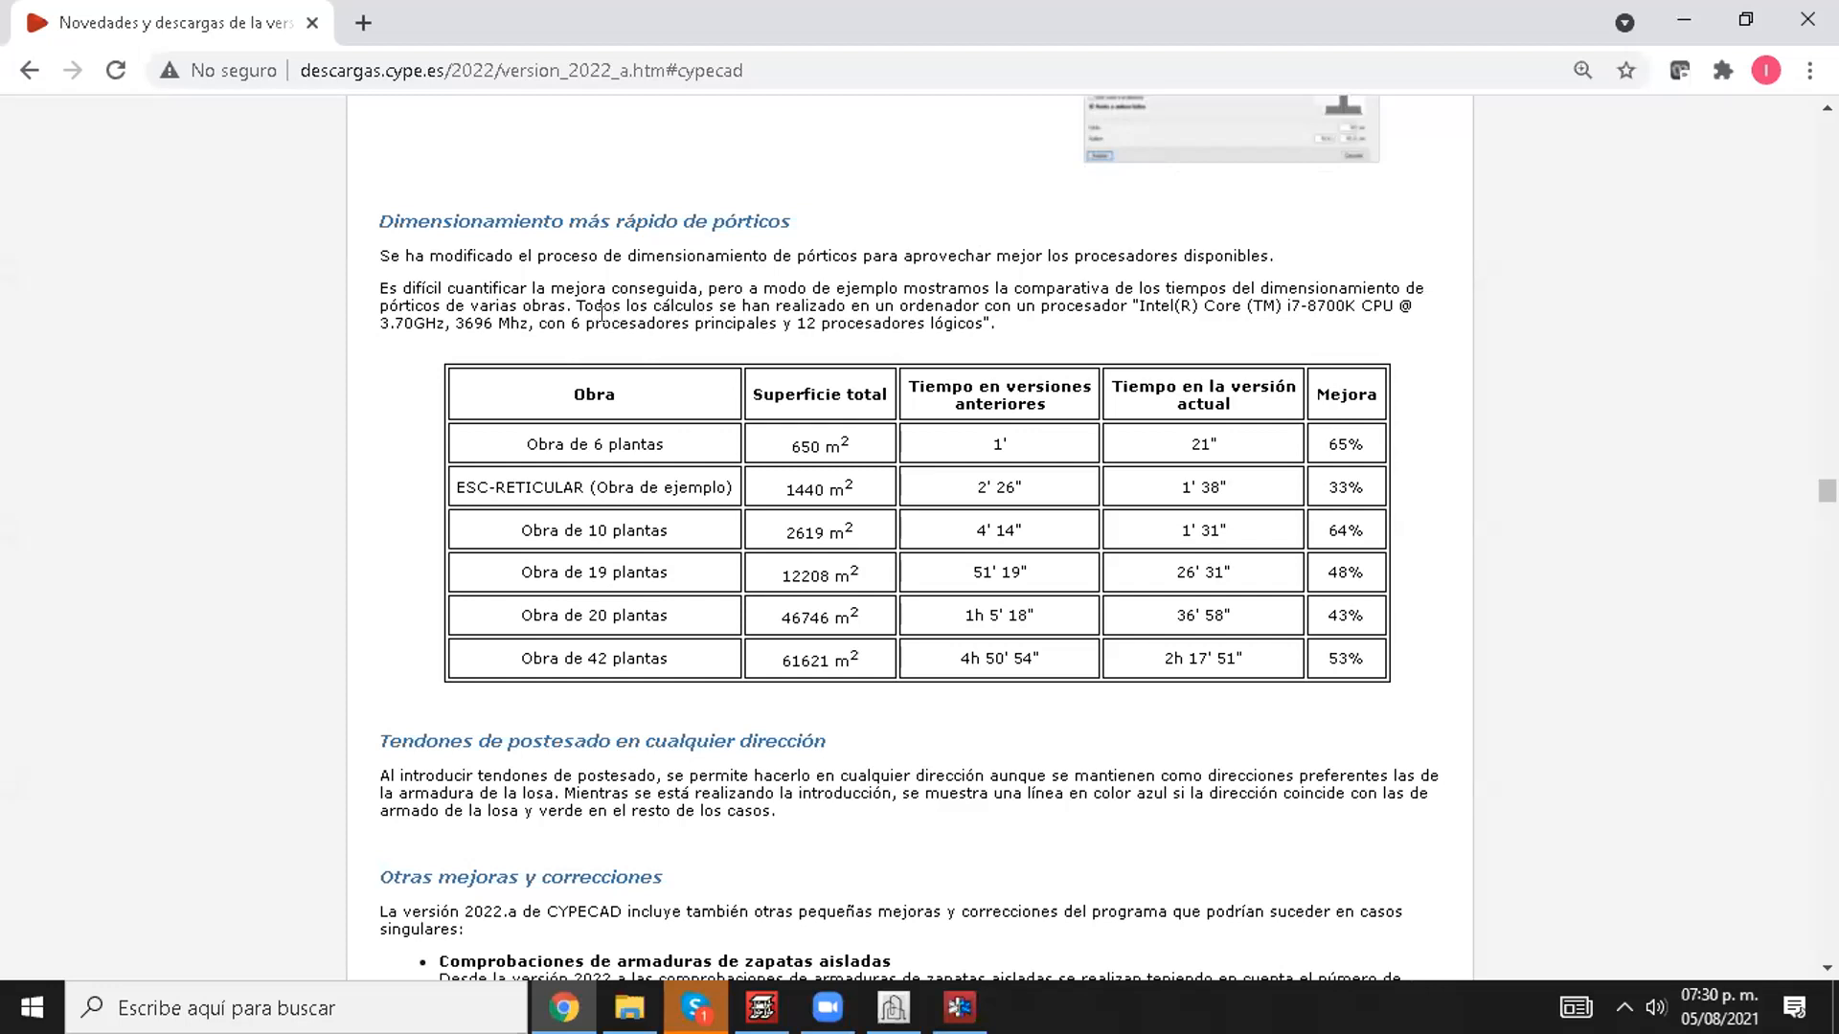
left_click_drag(588, 288, 637, 297)
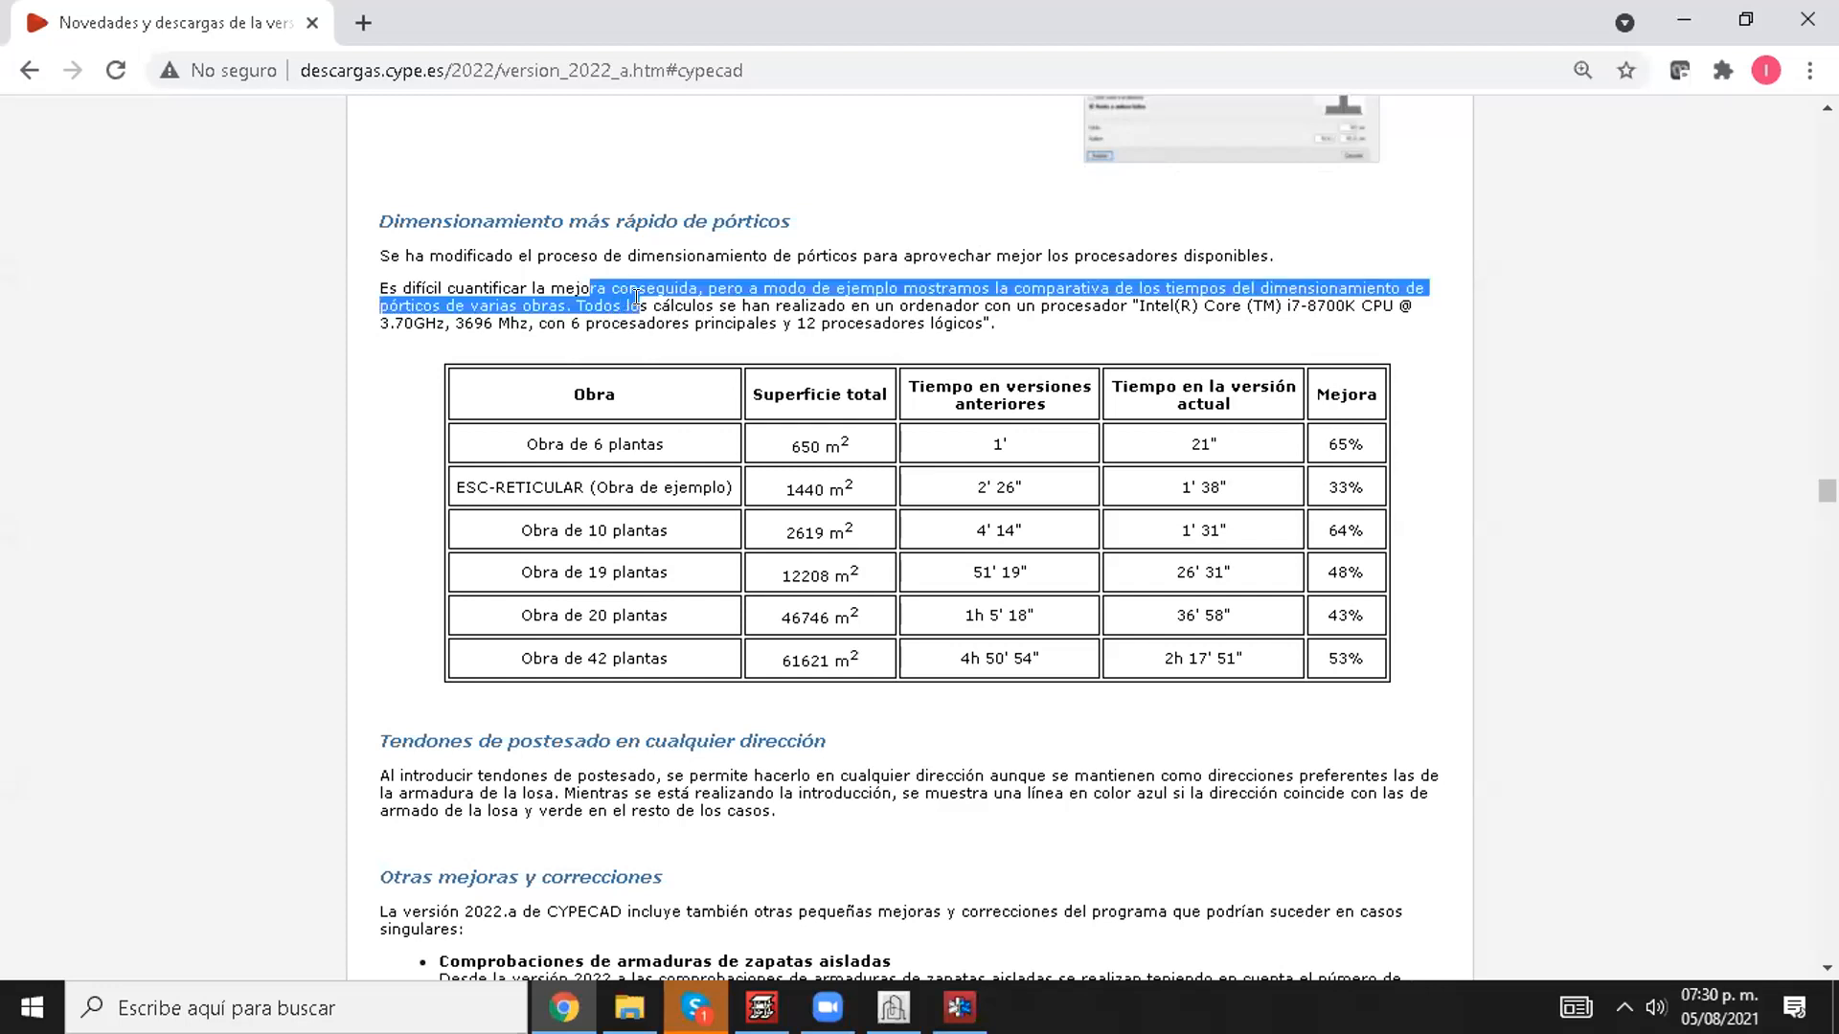
left_click_drag(1214, 306, 1231, 306)
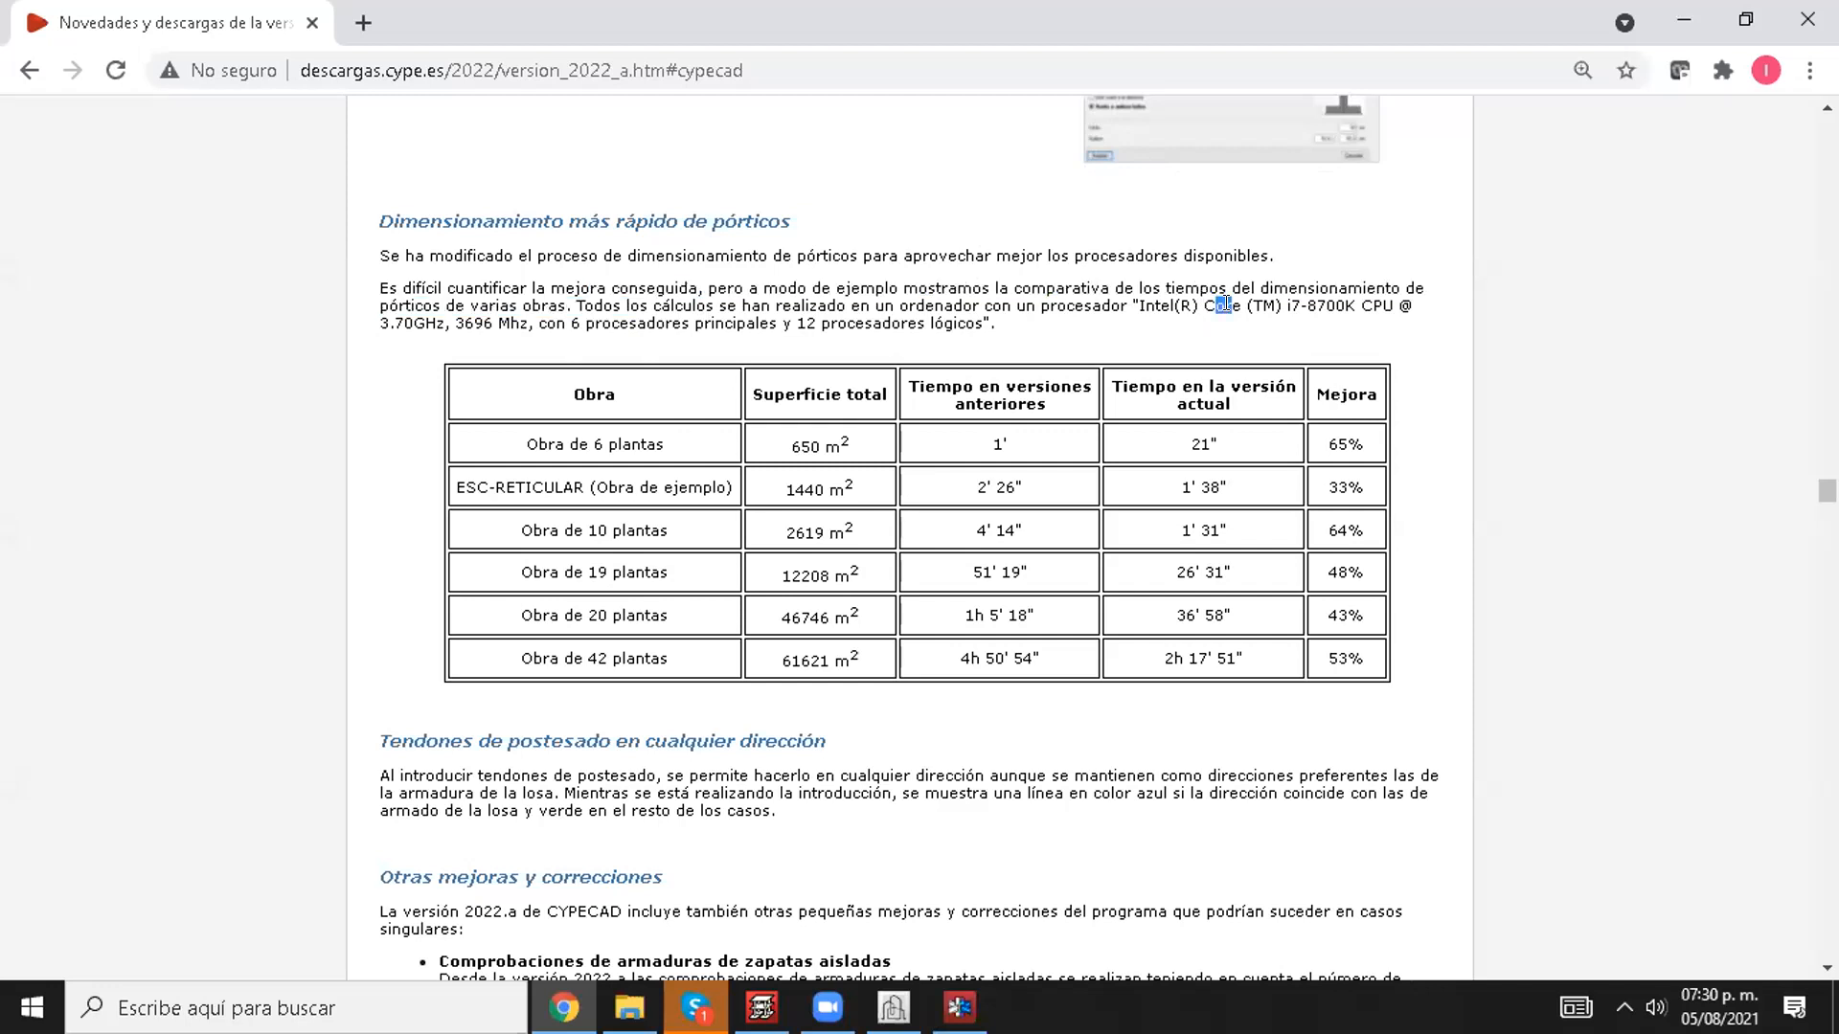
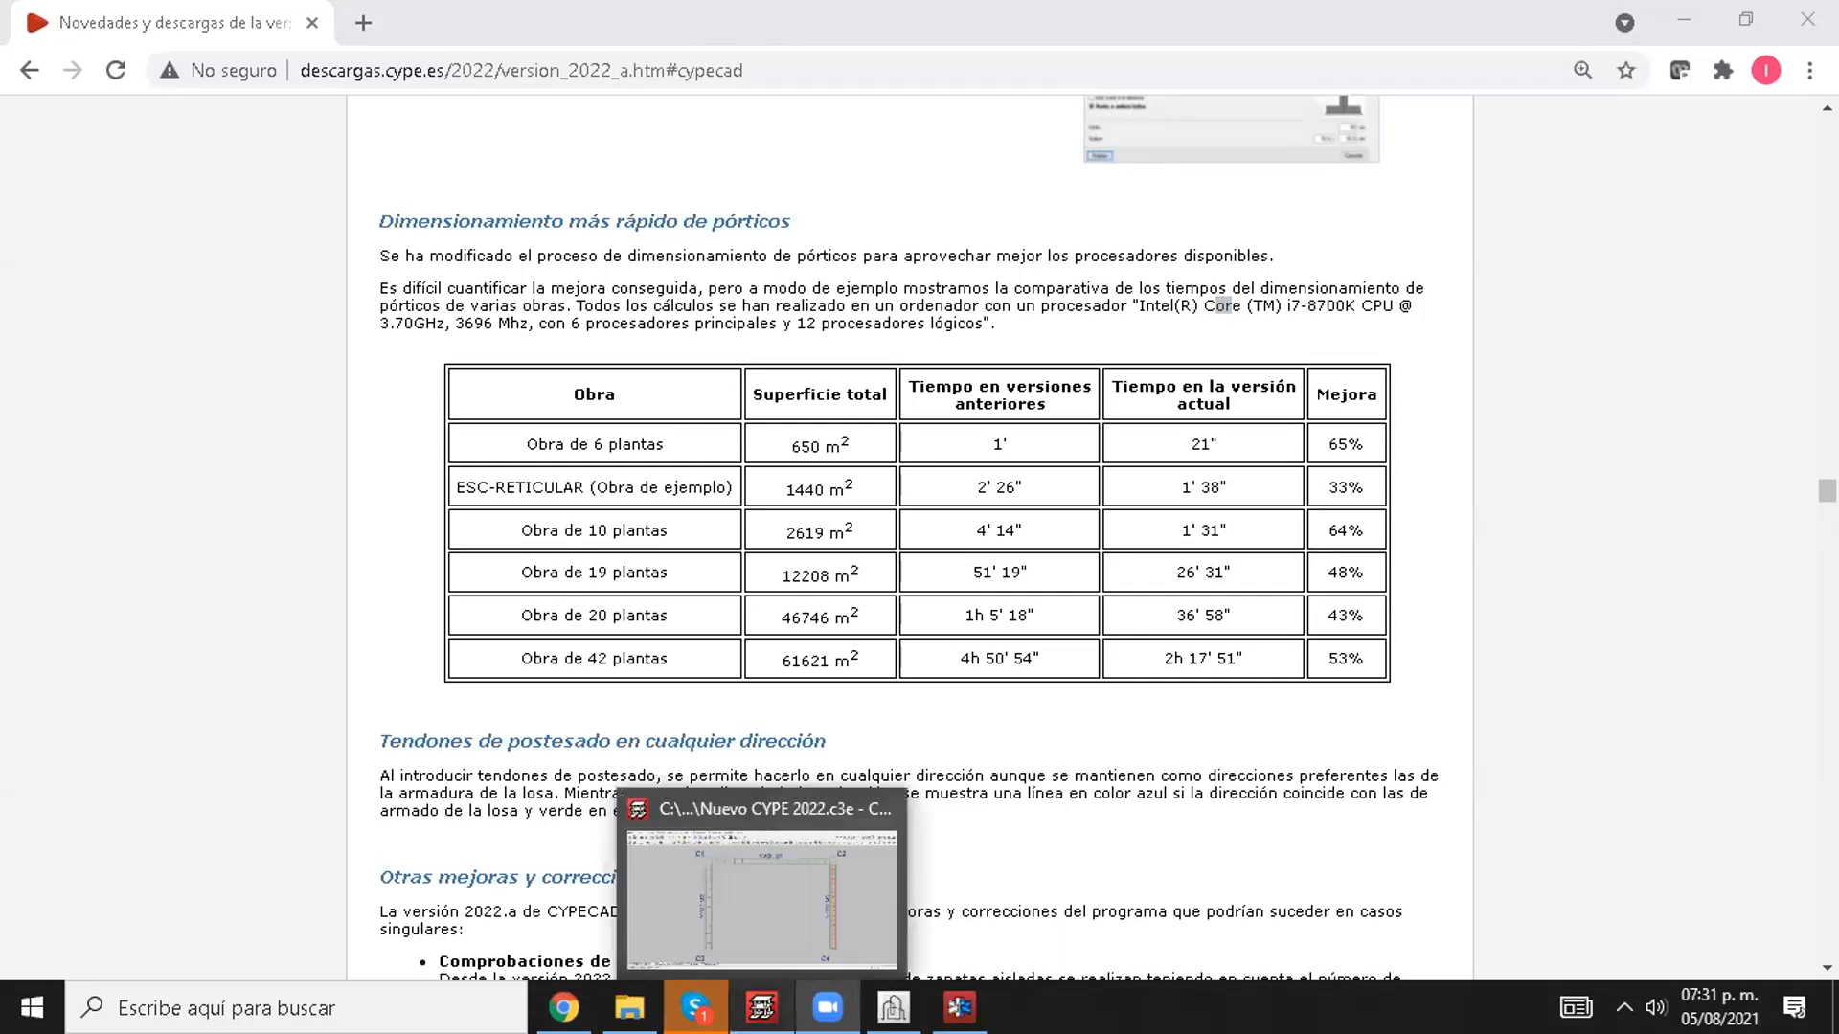
Step: Switch to CYPECAD, calculate the project including the foundations and close the calculation report
left_click(756, 943)
left_click(690, 44)
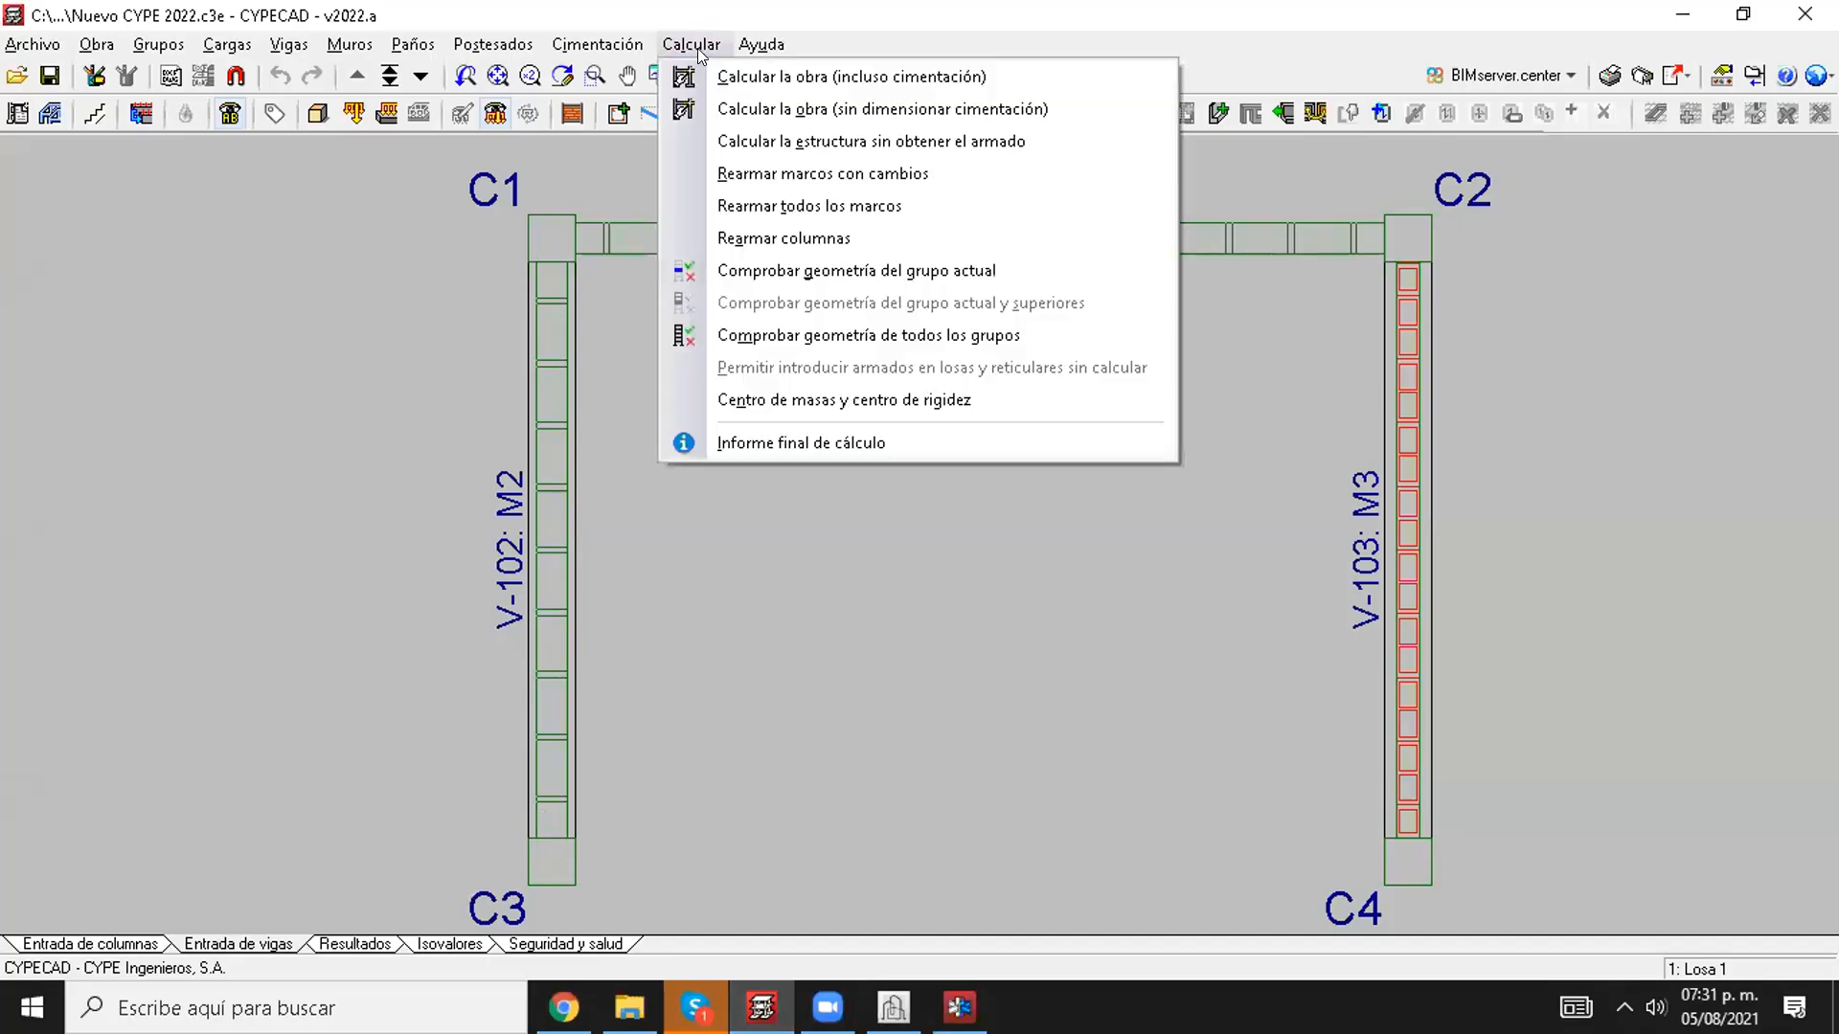
left_click(717, 76)
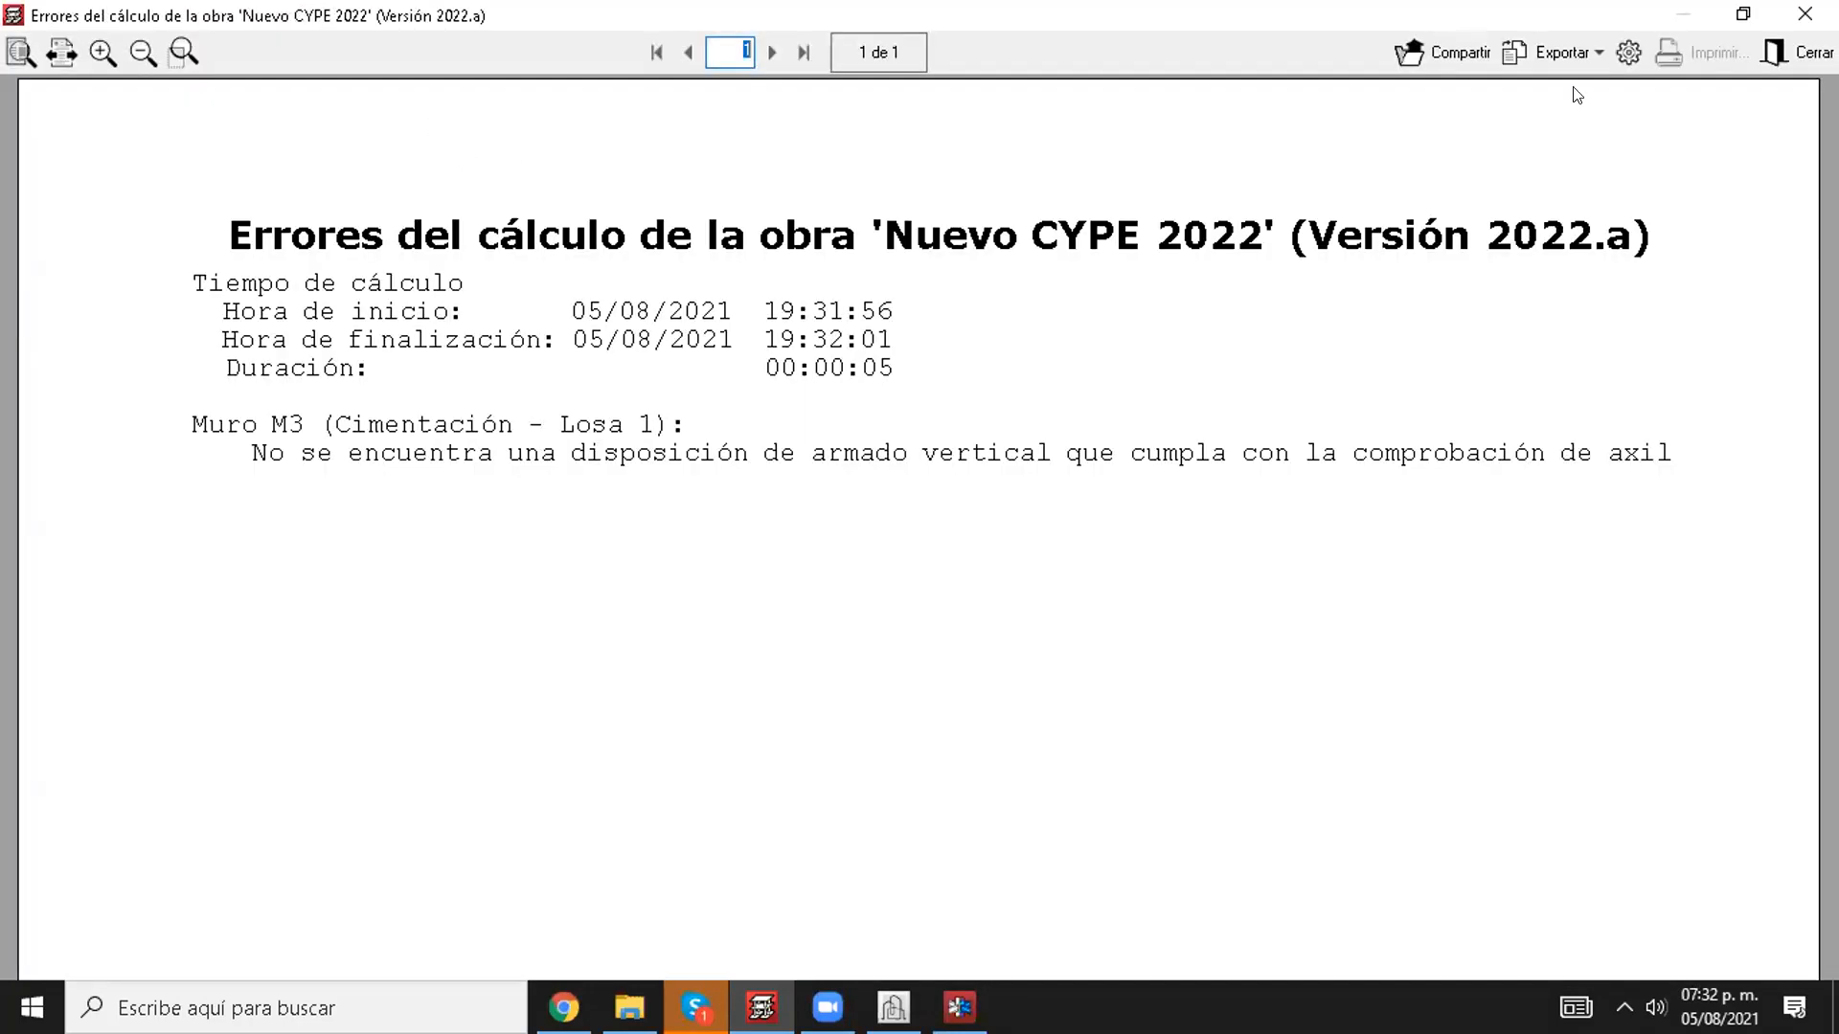
left_click(1806, 54)
Step: Add two new columns, one 5 m beyond C2 in line with C1–C2 and one aligned with it on the C3–C4 line
middle_click_drag(774, 595, 575, 580)
left_click(79, 943)
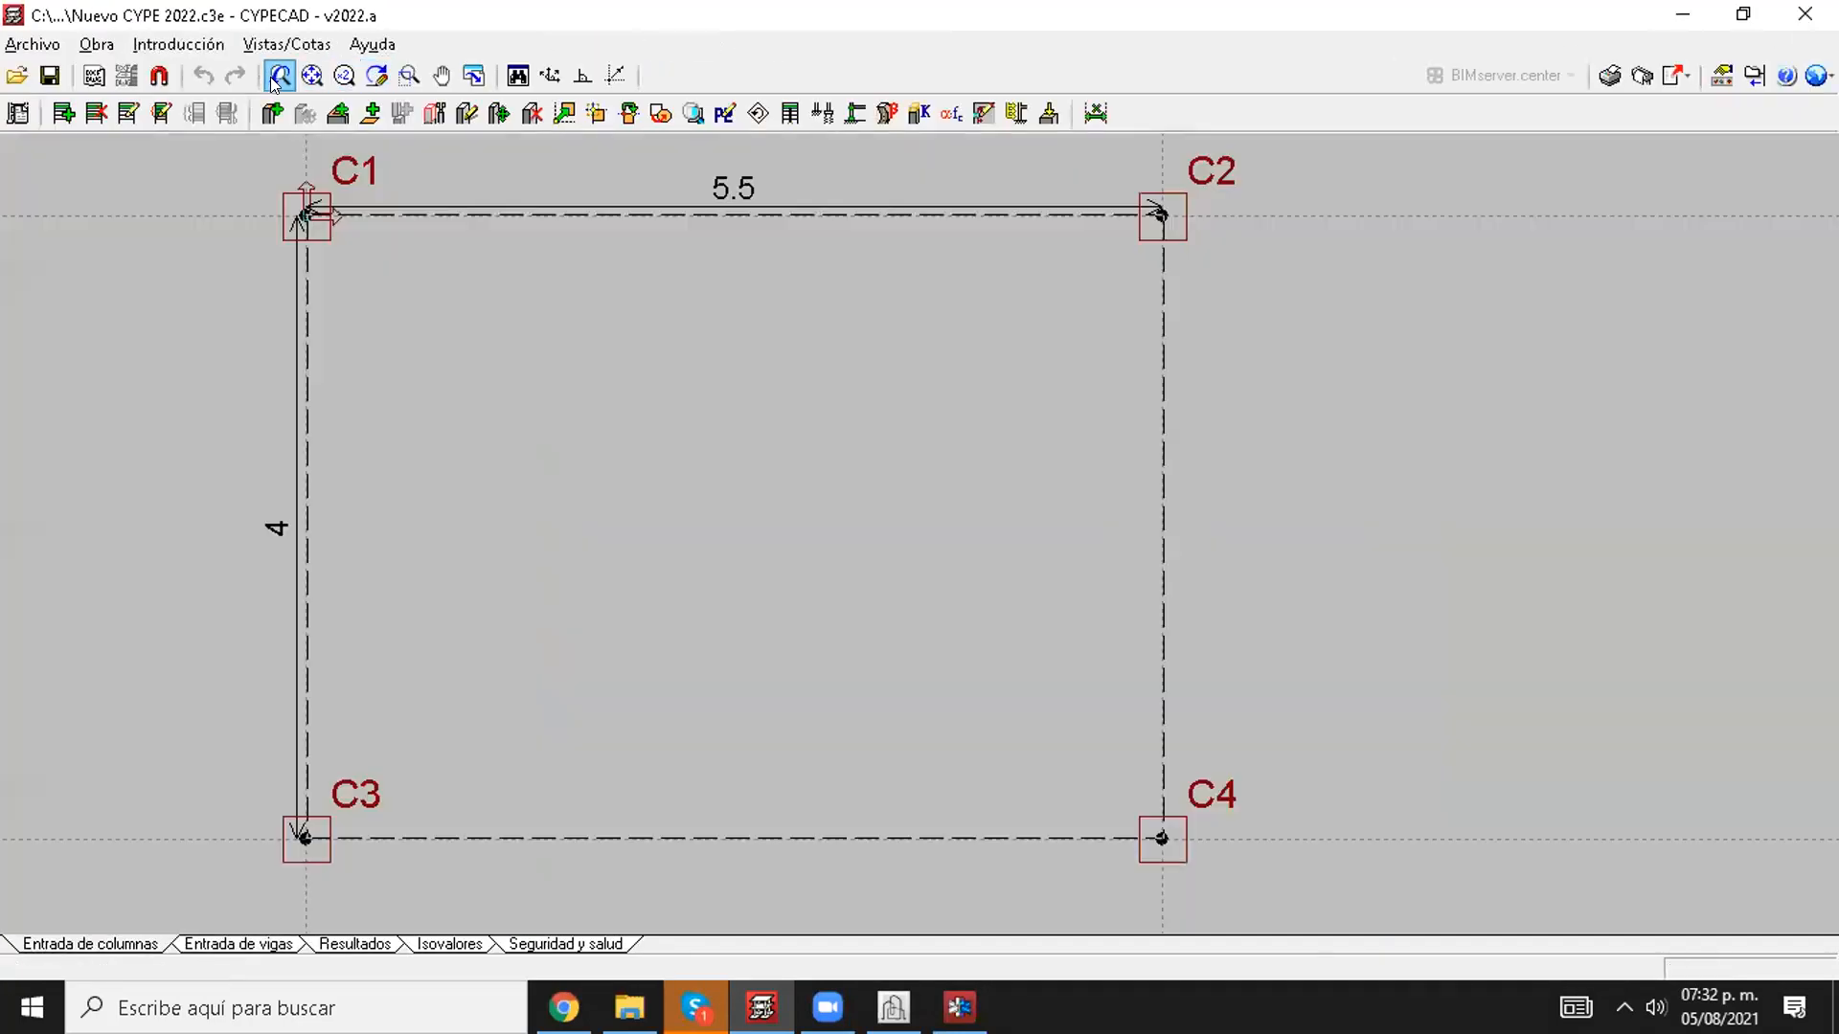
left_click(272, 113)
left_click(591, 599)
left_click(313, 774)
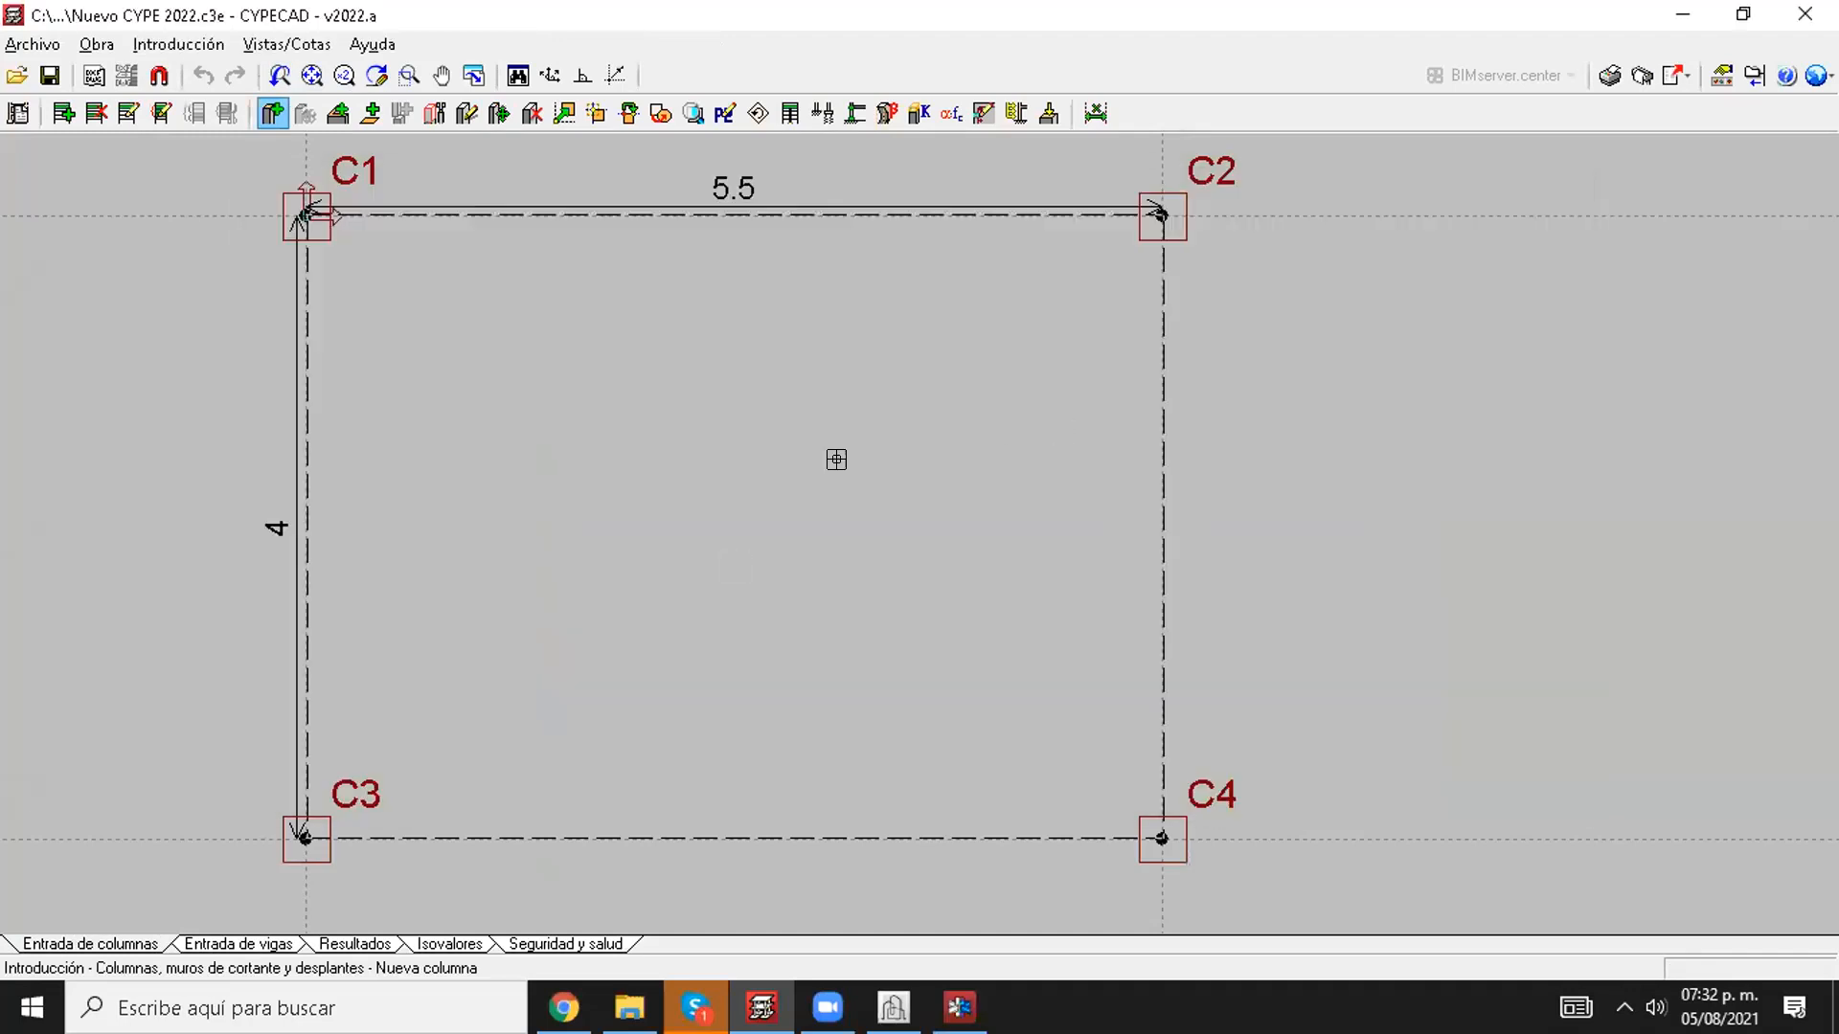
middle_click_drag(1430, 223, 1118, 264)
left_click(1211, 261)
type("5")
key("Return")
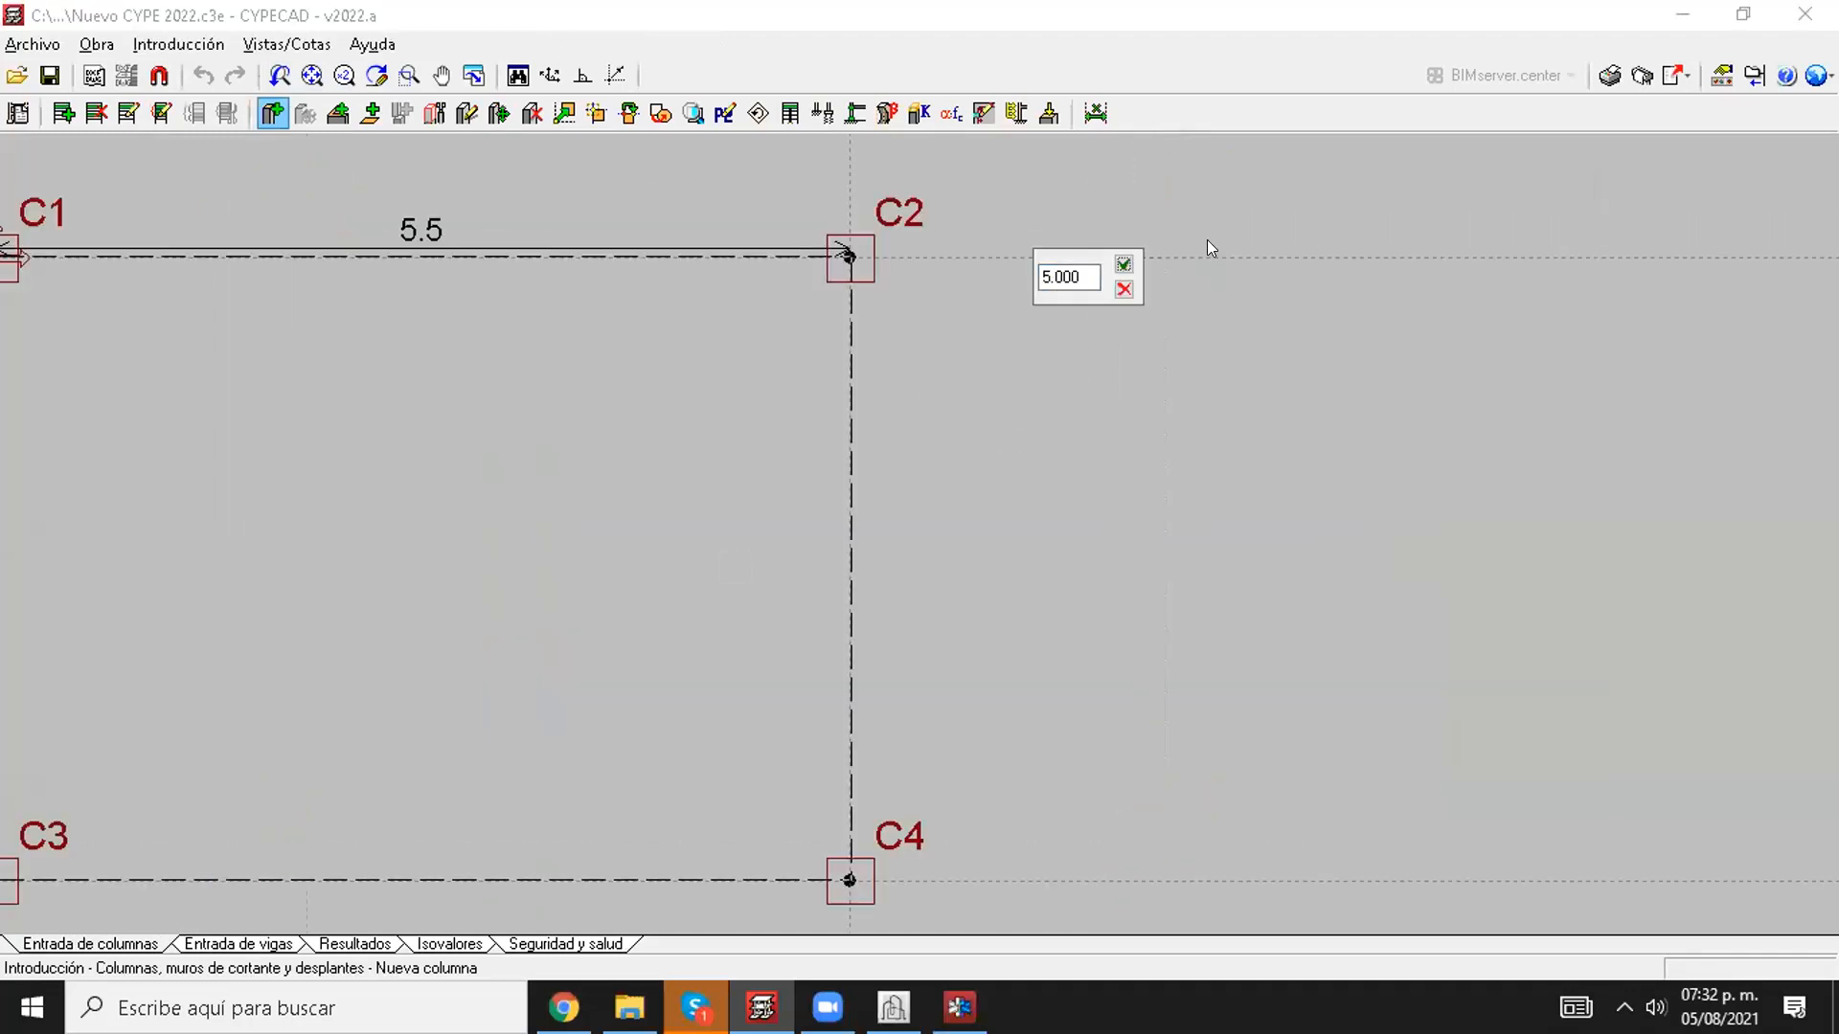
scroll(1209, 402, "down", 1)
middle_click_drag(1210, 386, 1184, 349)
left_click(1550, 774)
Step: Add a column 5 m below C4 and another one where its line meets the alignment of C6
scroll(1498, 751, "down", 1)
middle_click_drag(1071, 537, 837, 645)
scroll(928, 588, "down", 1)
middle_click_drag(928, 588, 861, 356)
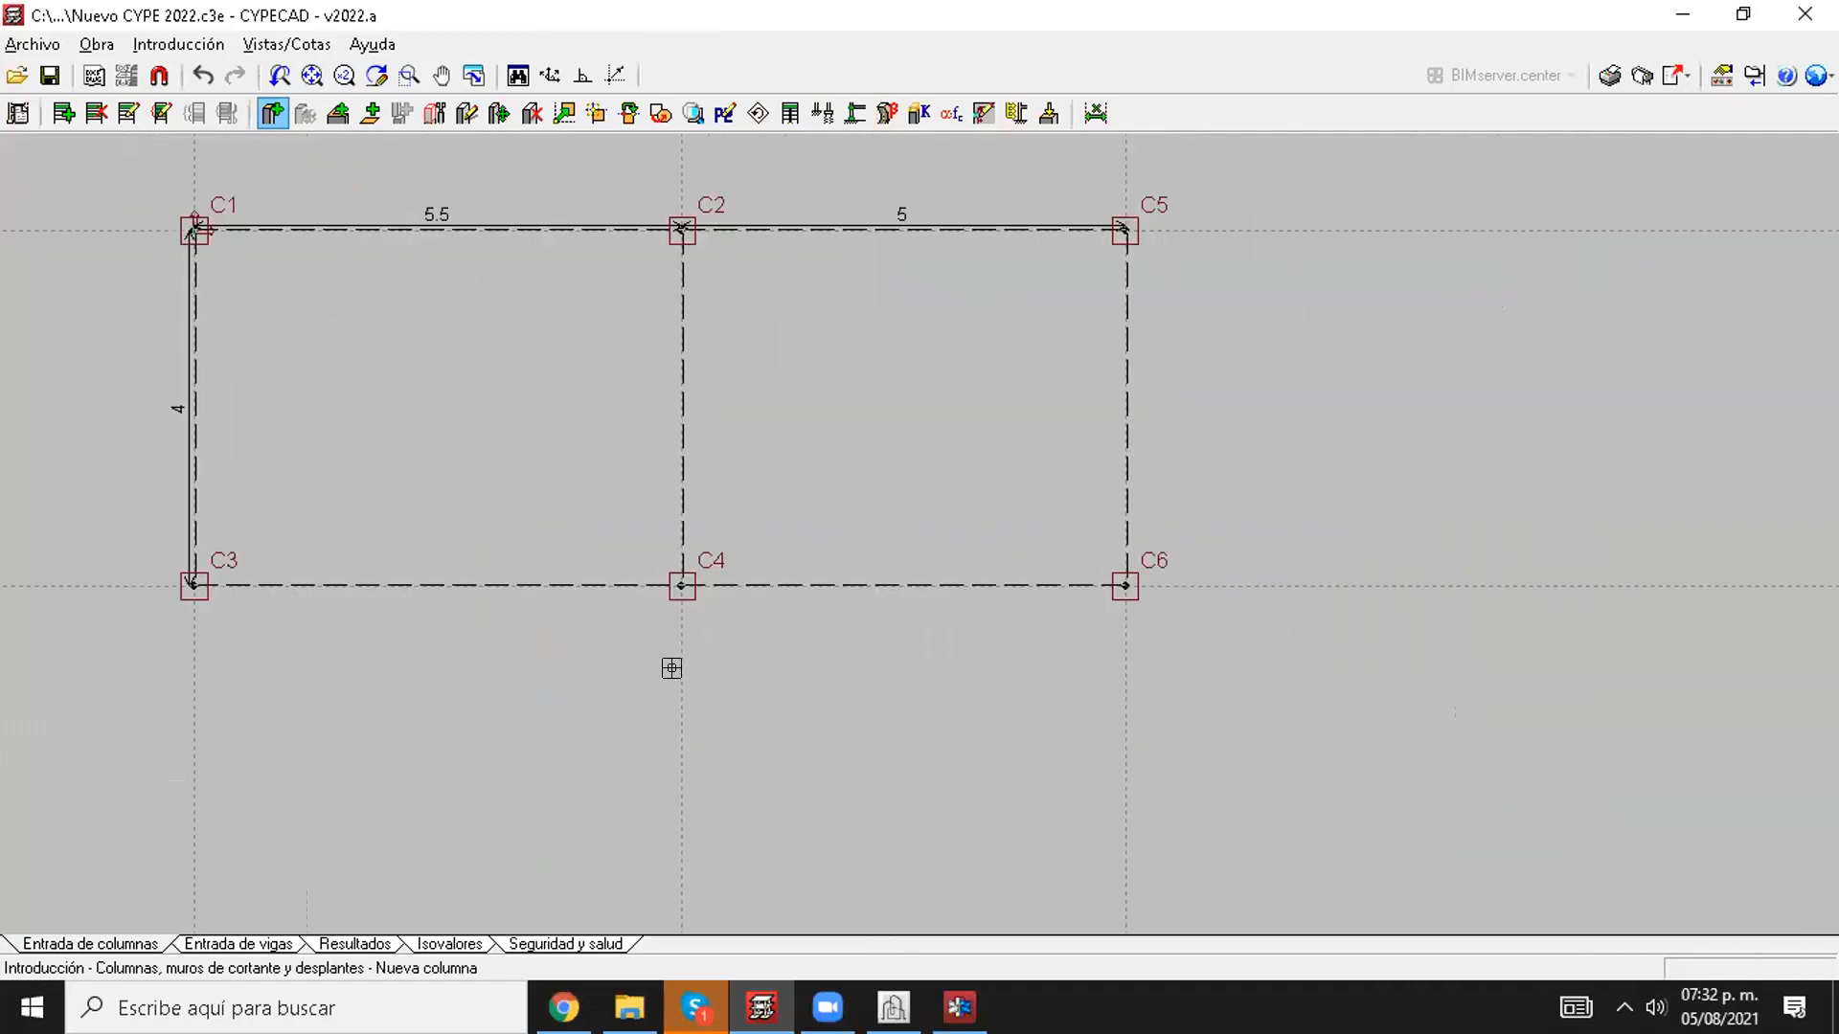
left_click(671, 668)
type("5")
key("Return")
middle_click_drag(1081, 892, 1100, 671)
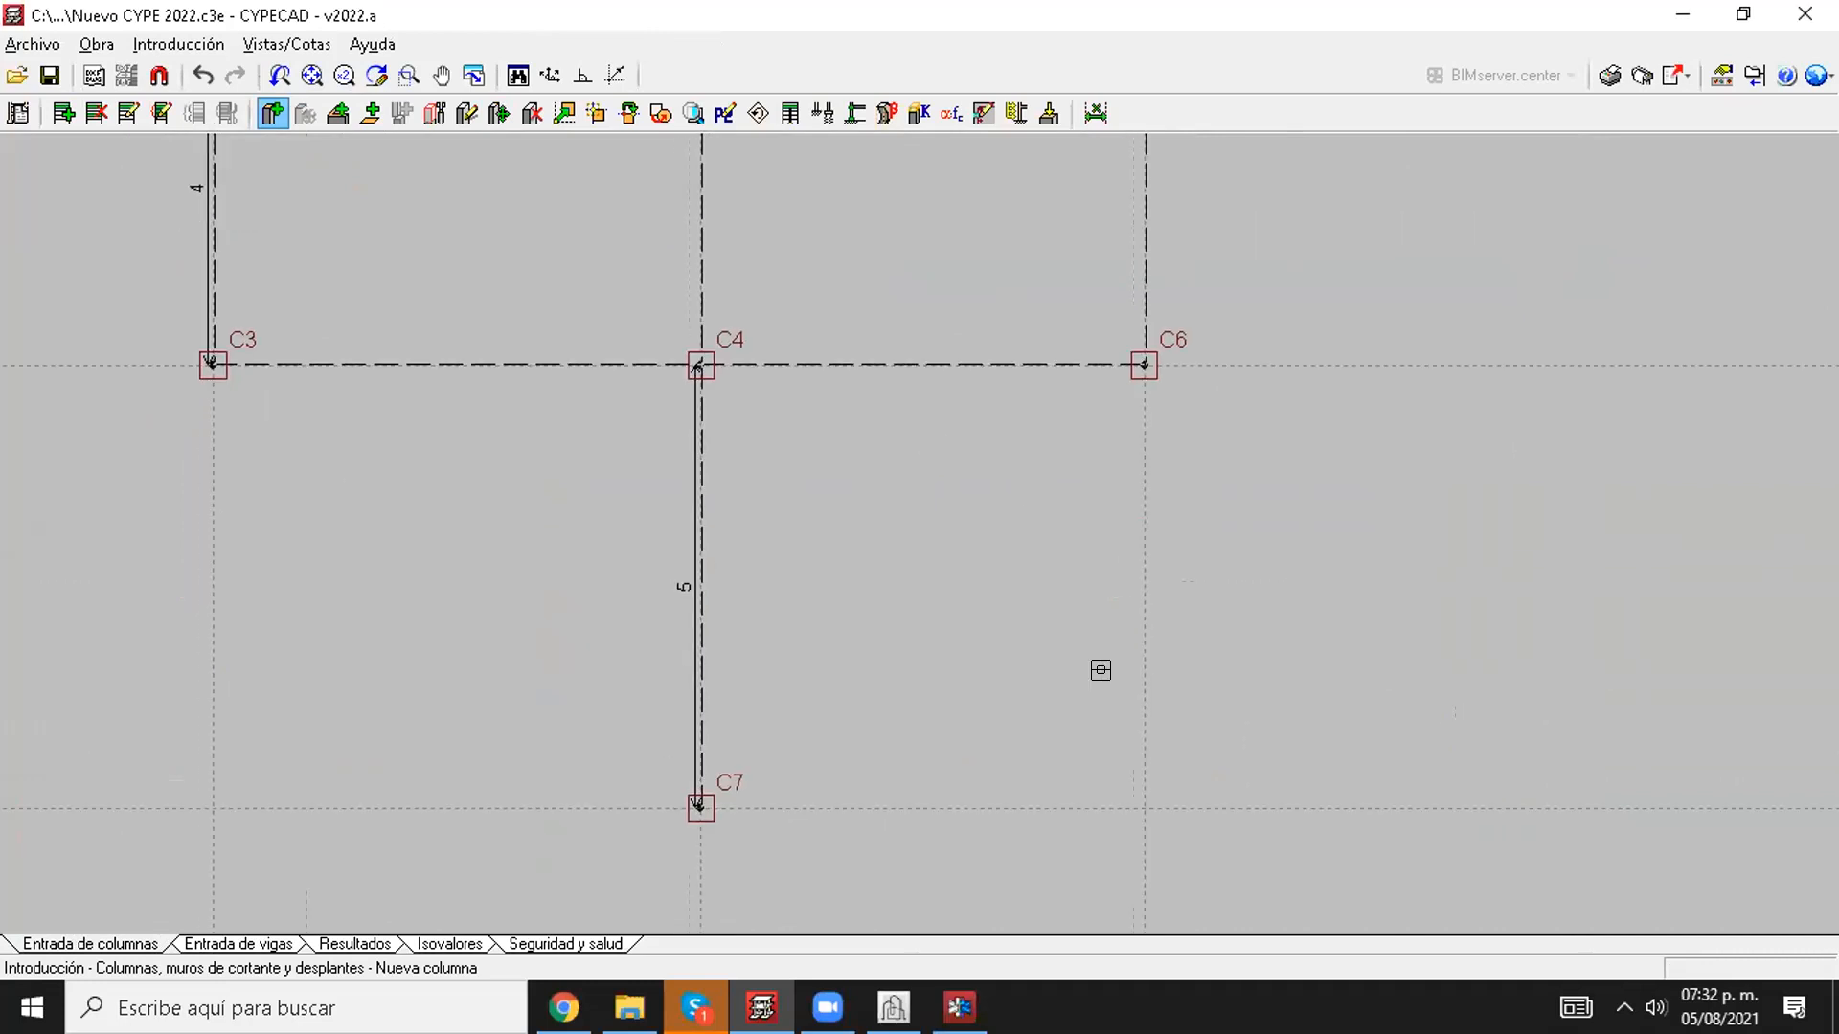
left_click(1121, 794)
Step: Start entering beams on Losa 1 with a dropped rectangular reinforced concrete section 20 cm wide and 30 cm deep
left_click(238, 943)
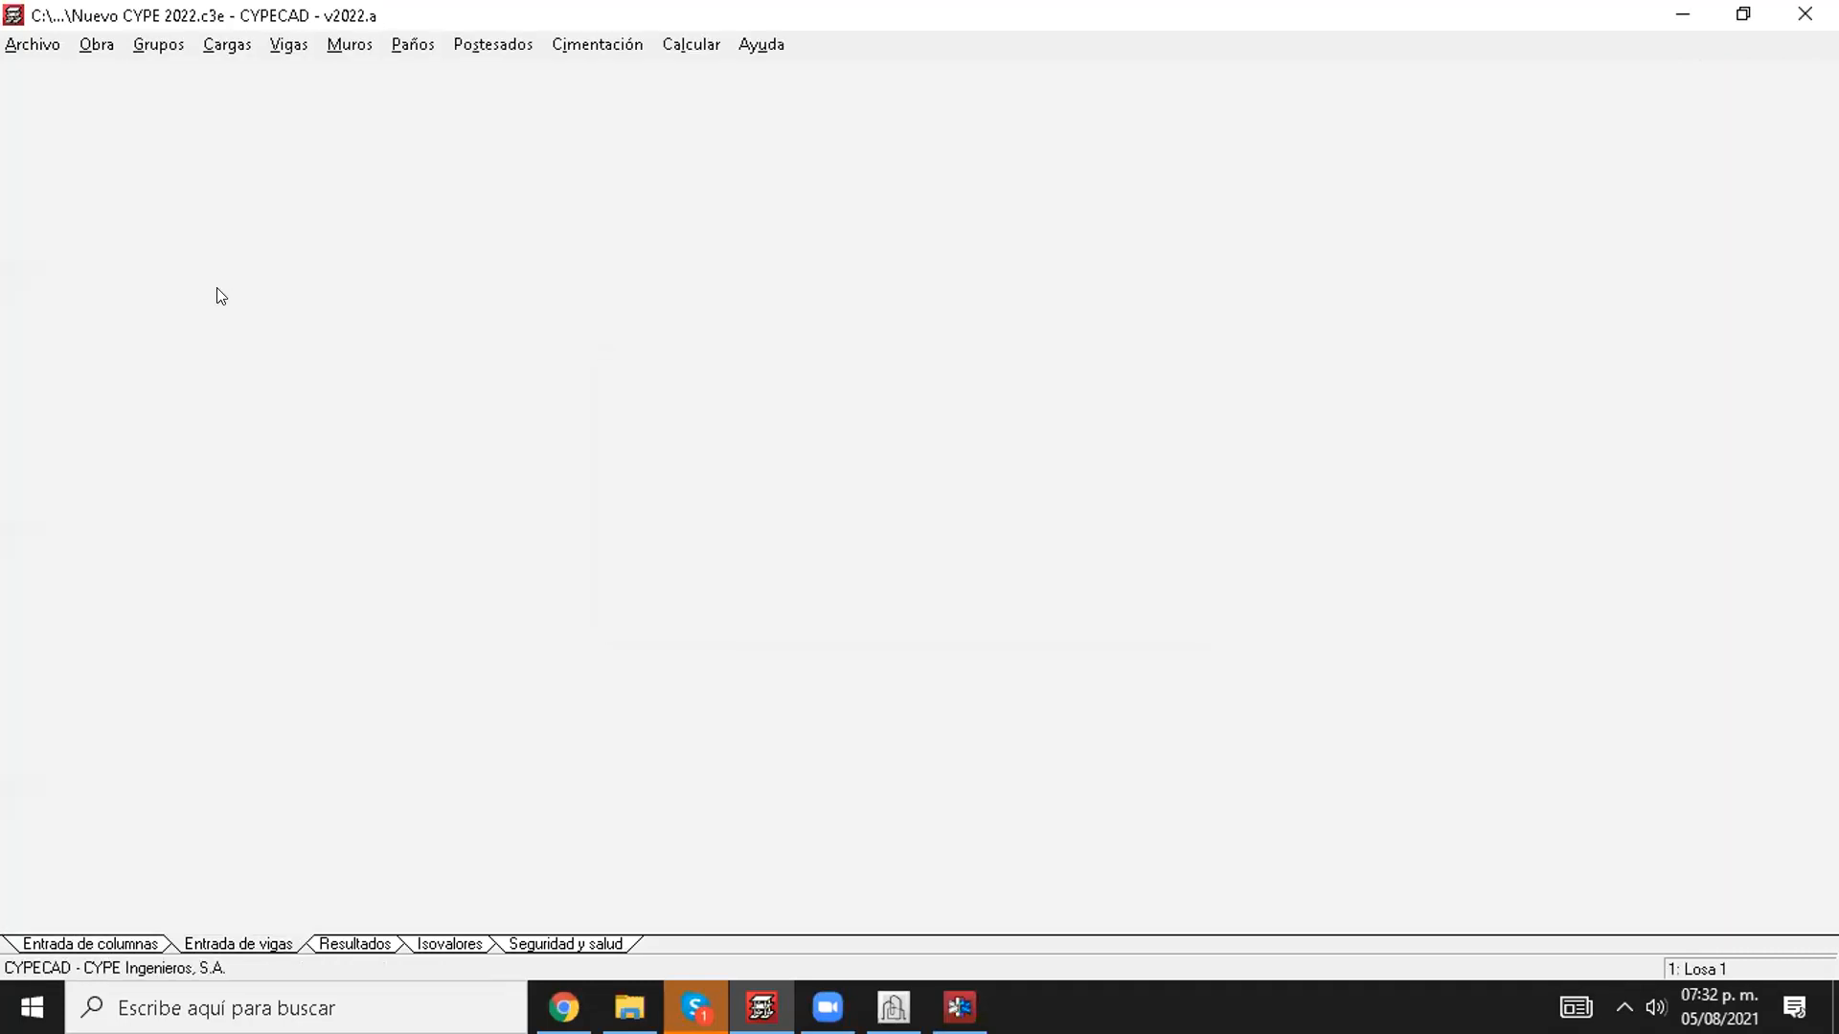
left_click(288, 44)
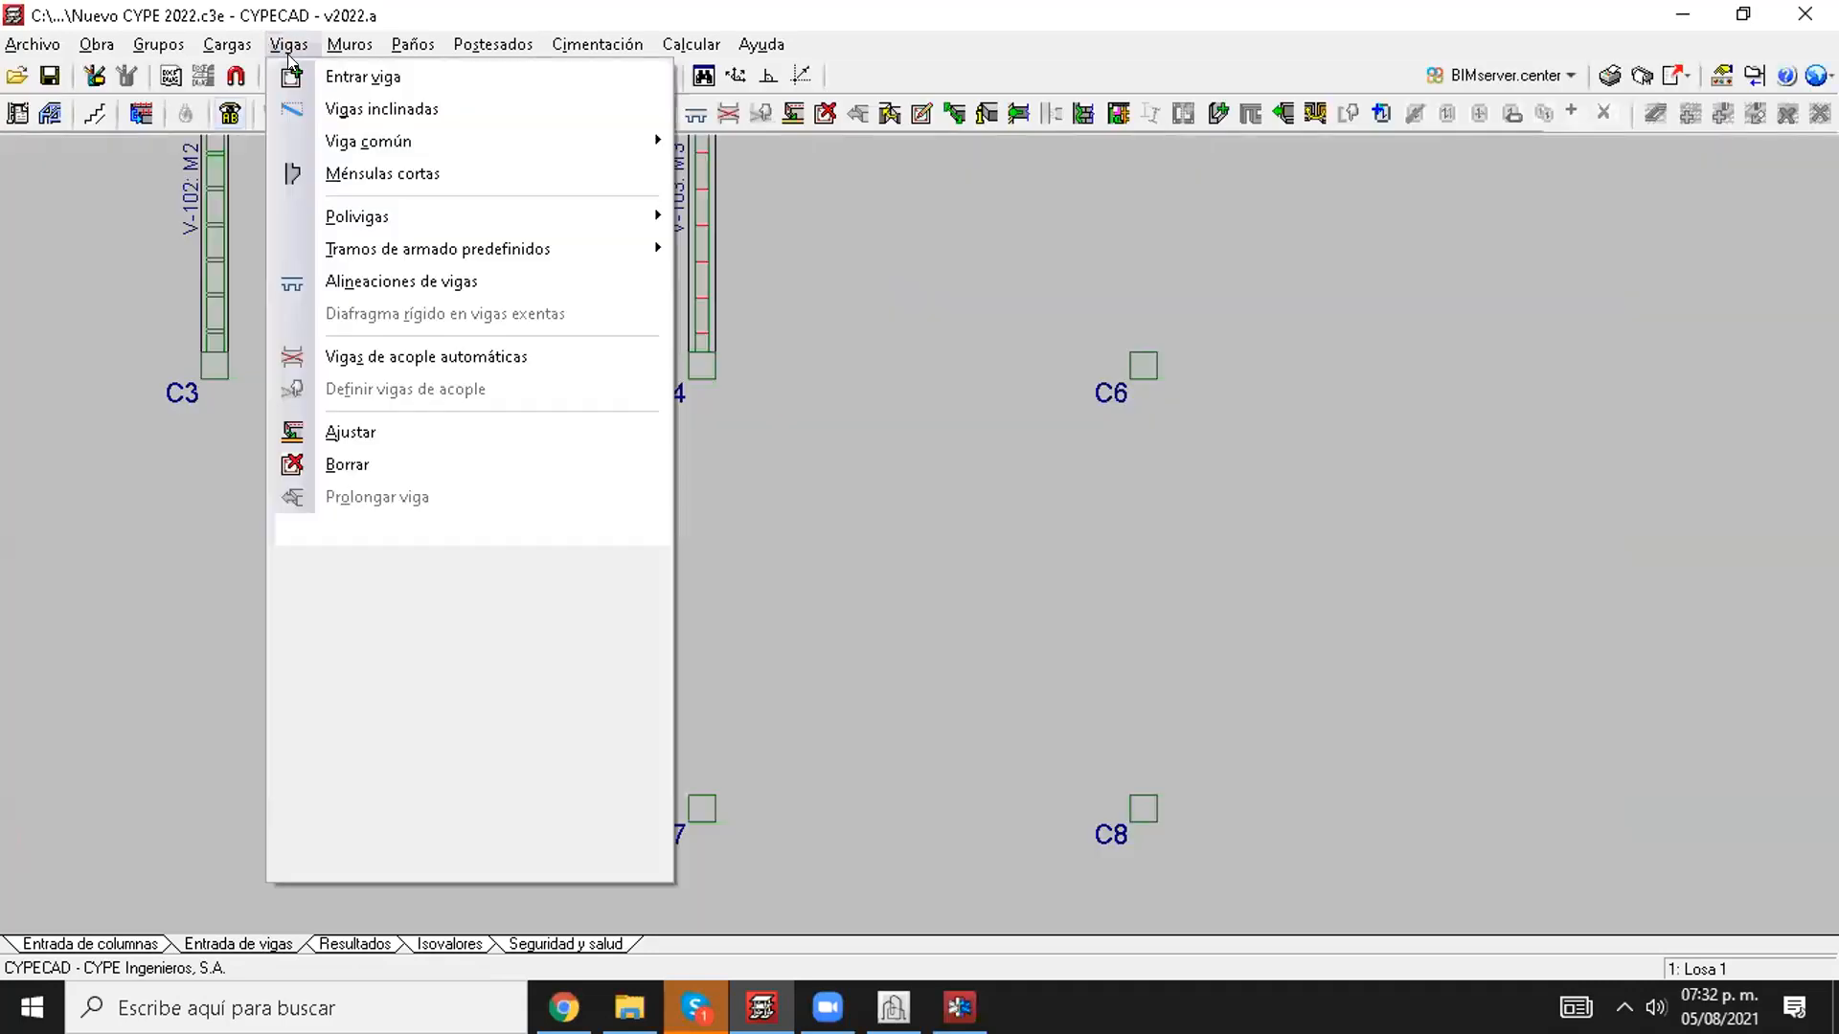
left_click(361, 74)
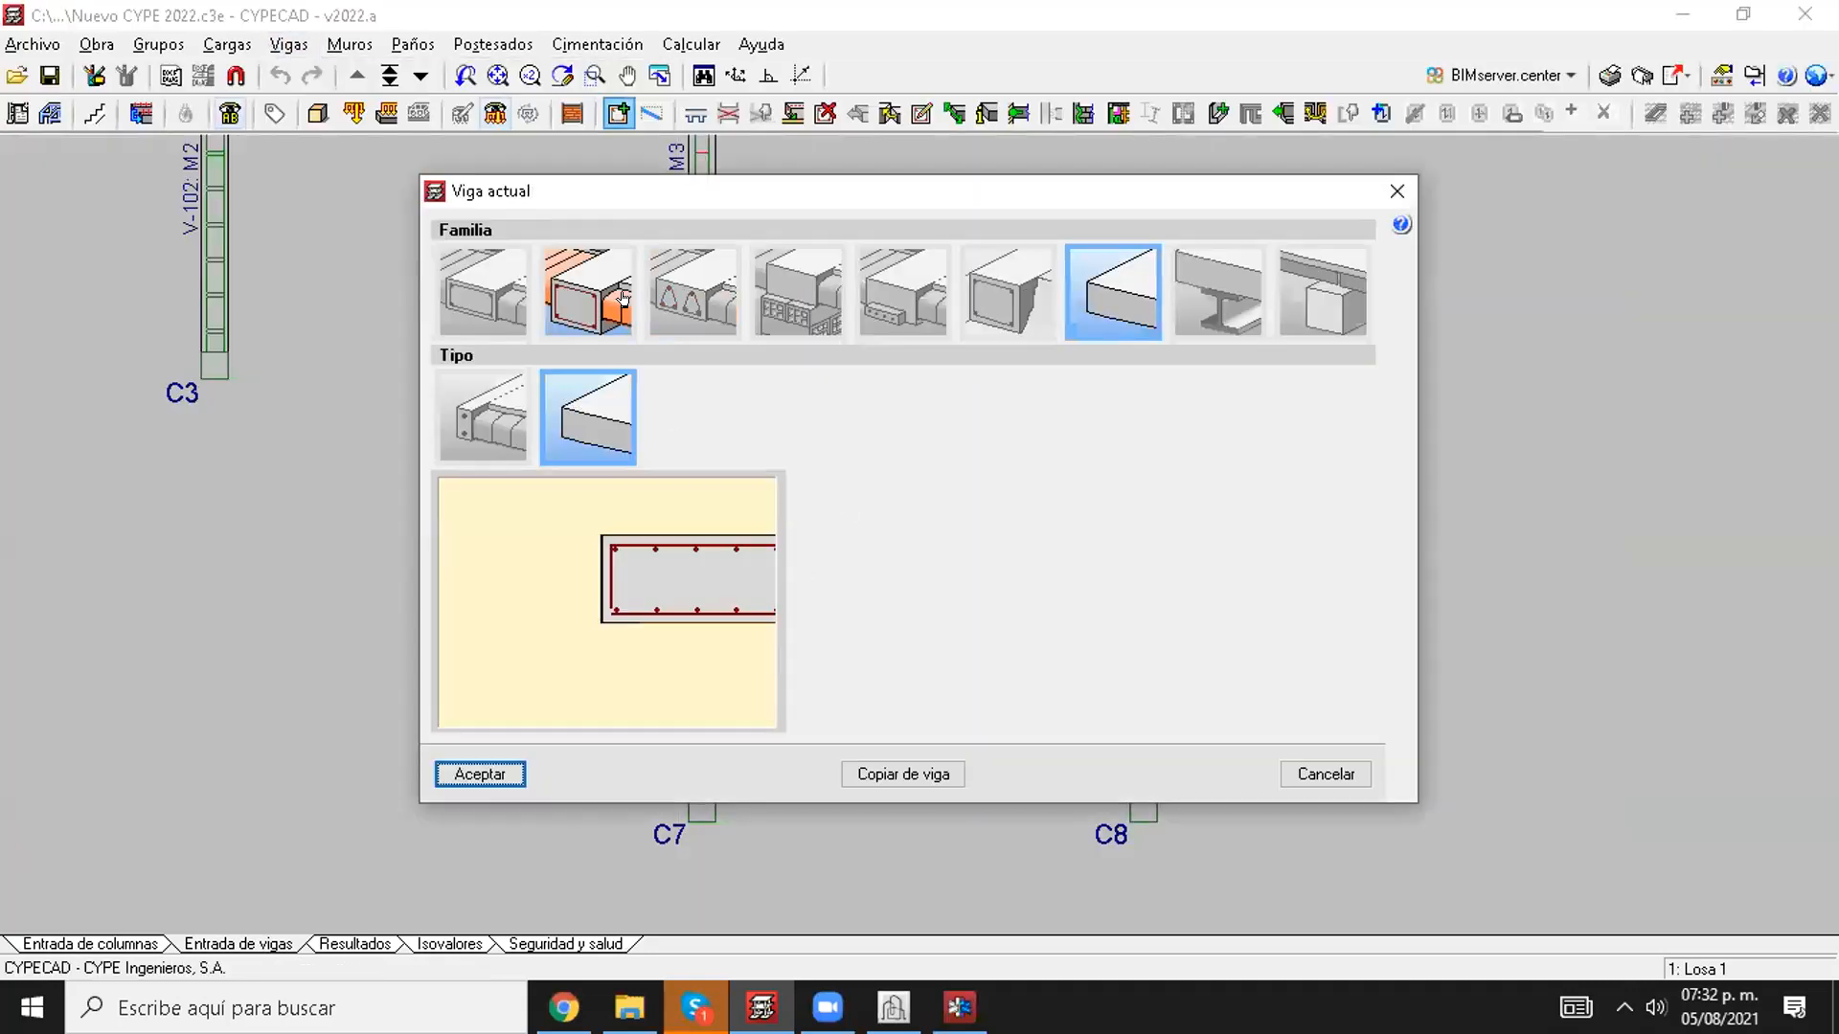
left_click(587, 292)
left_click(1105, 574)
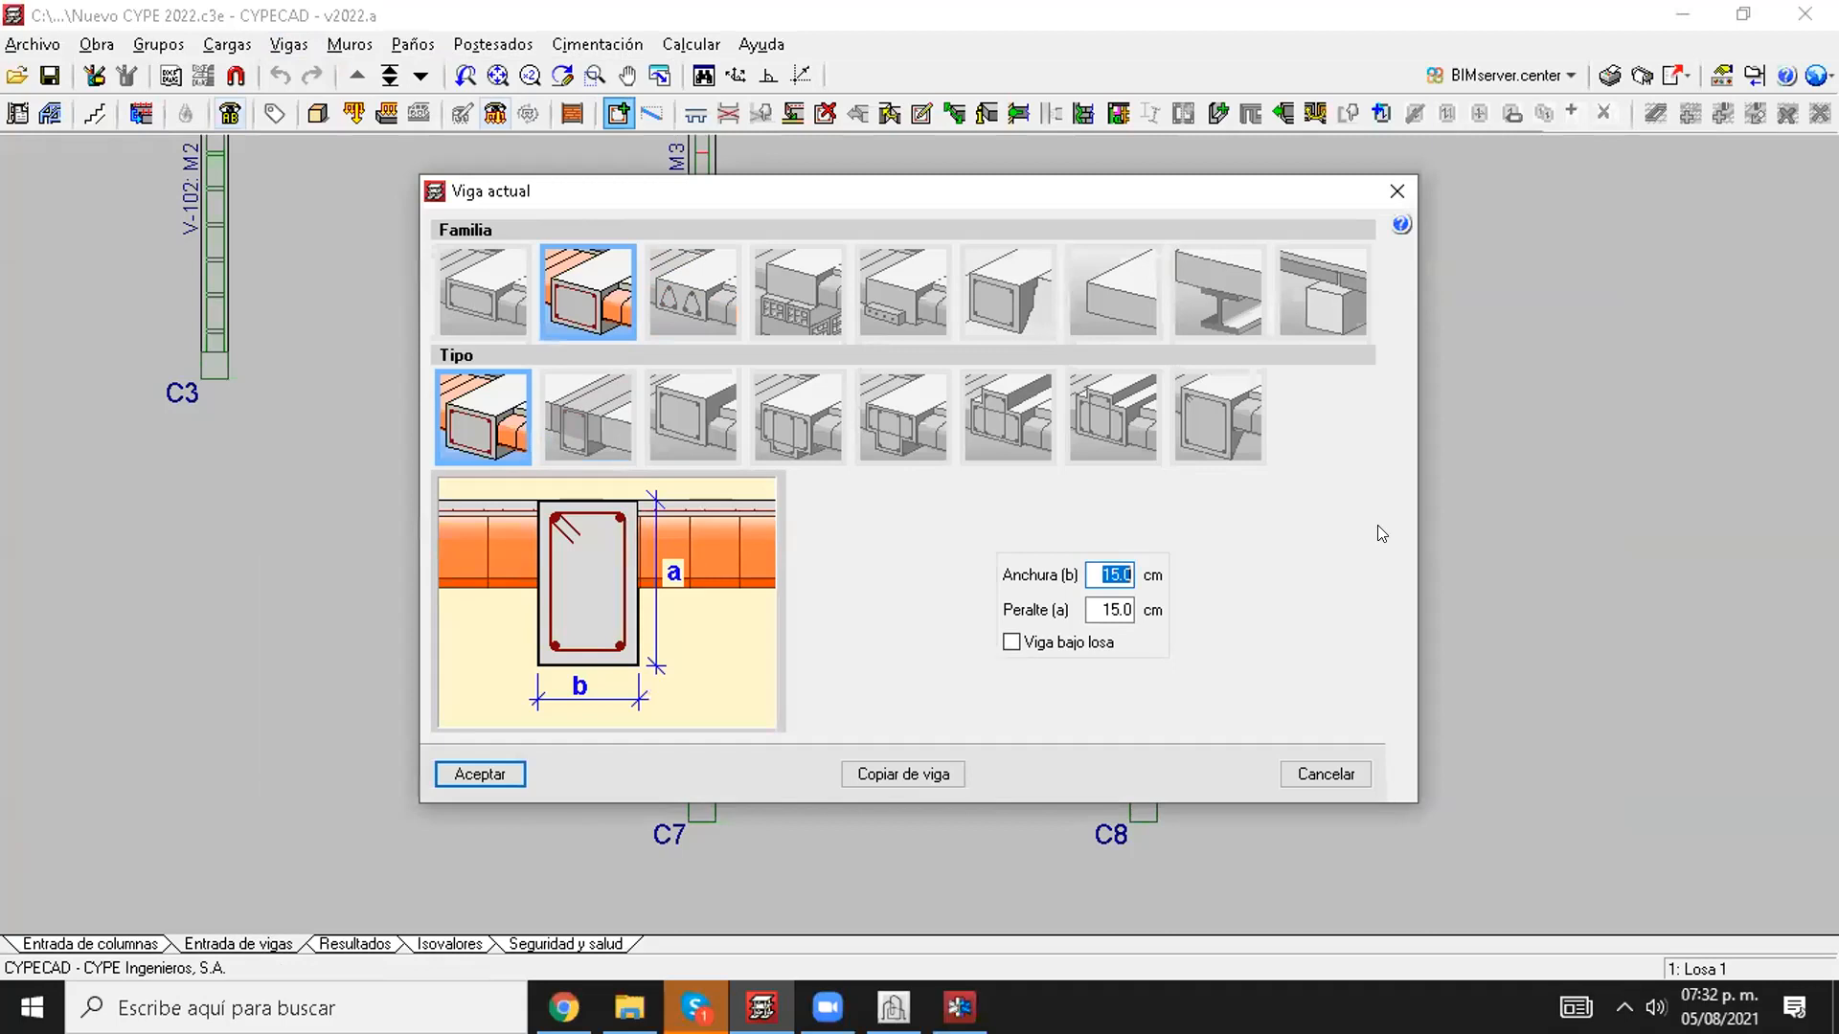
type("20")
key("Tab")
type("30")
key("Return")
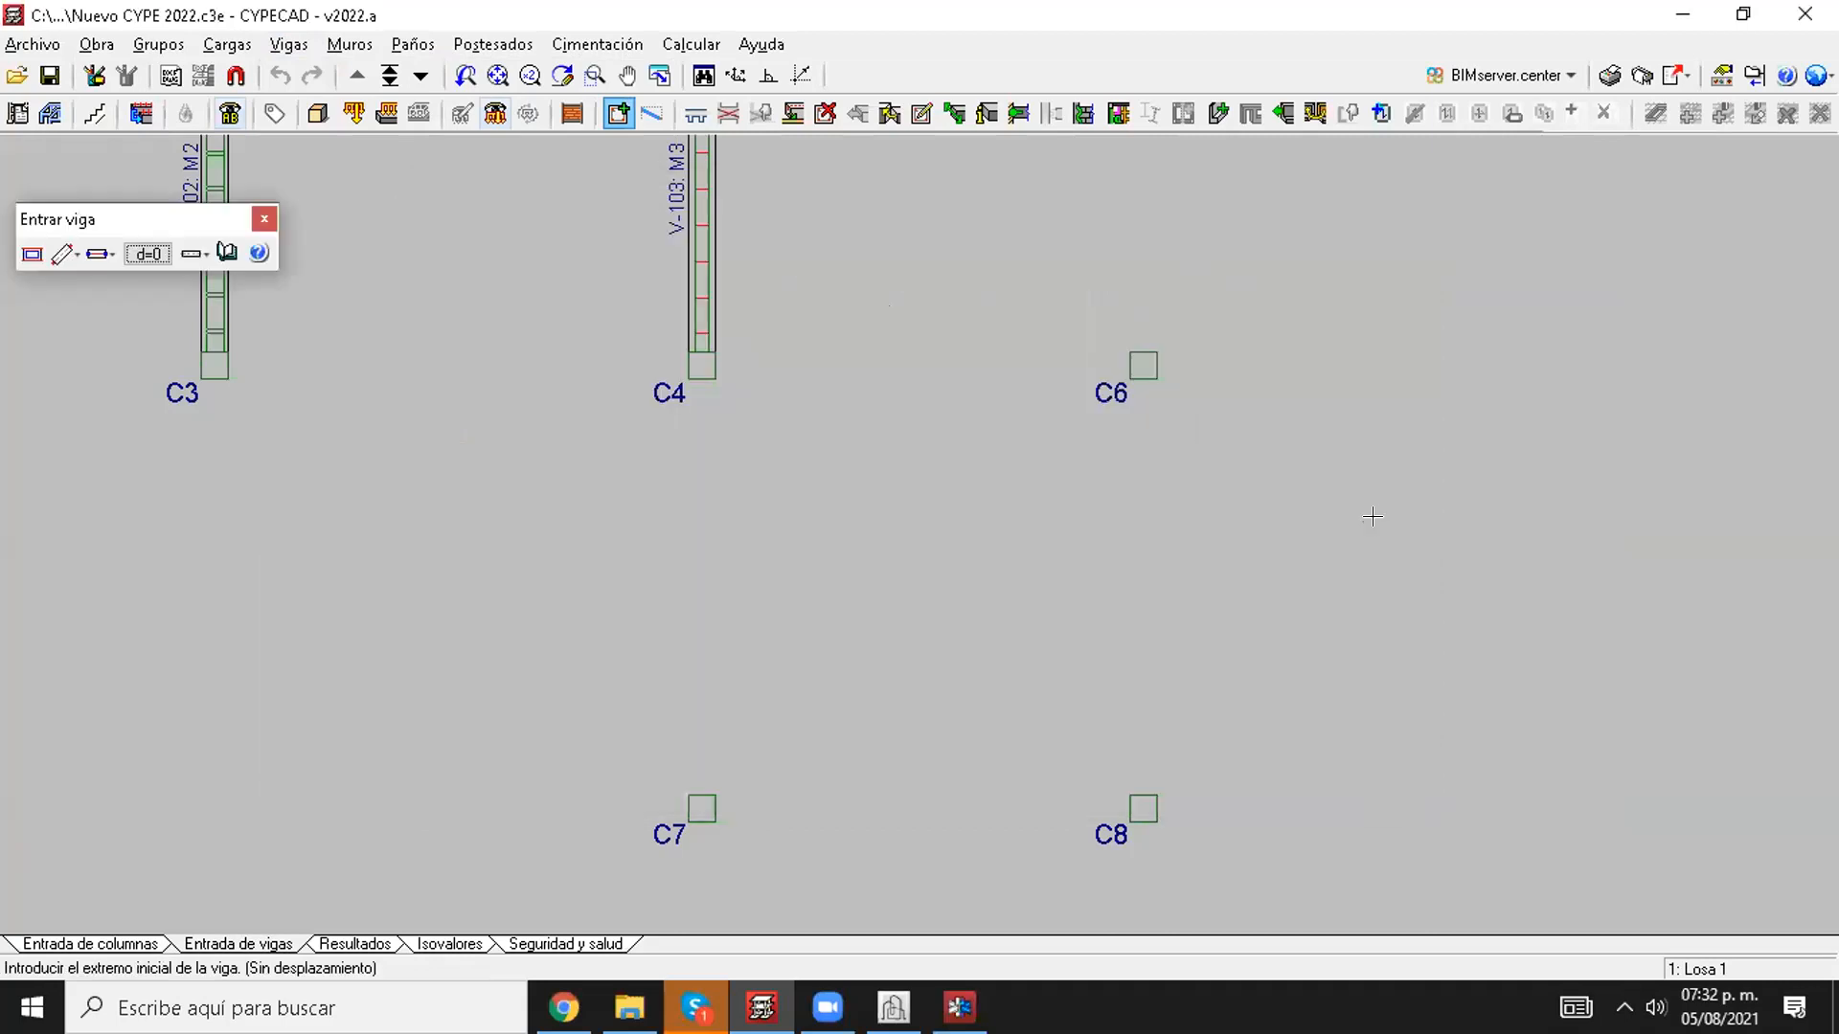
Step: Draw 20x30 beams from C8 to C7, from C7 to C4 and from C4 to C6
left_click(1121, 803)
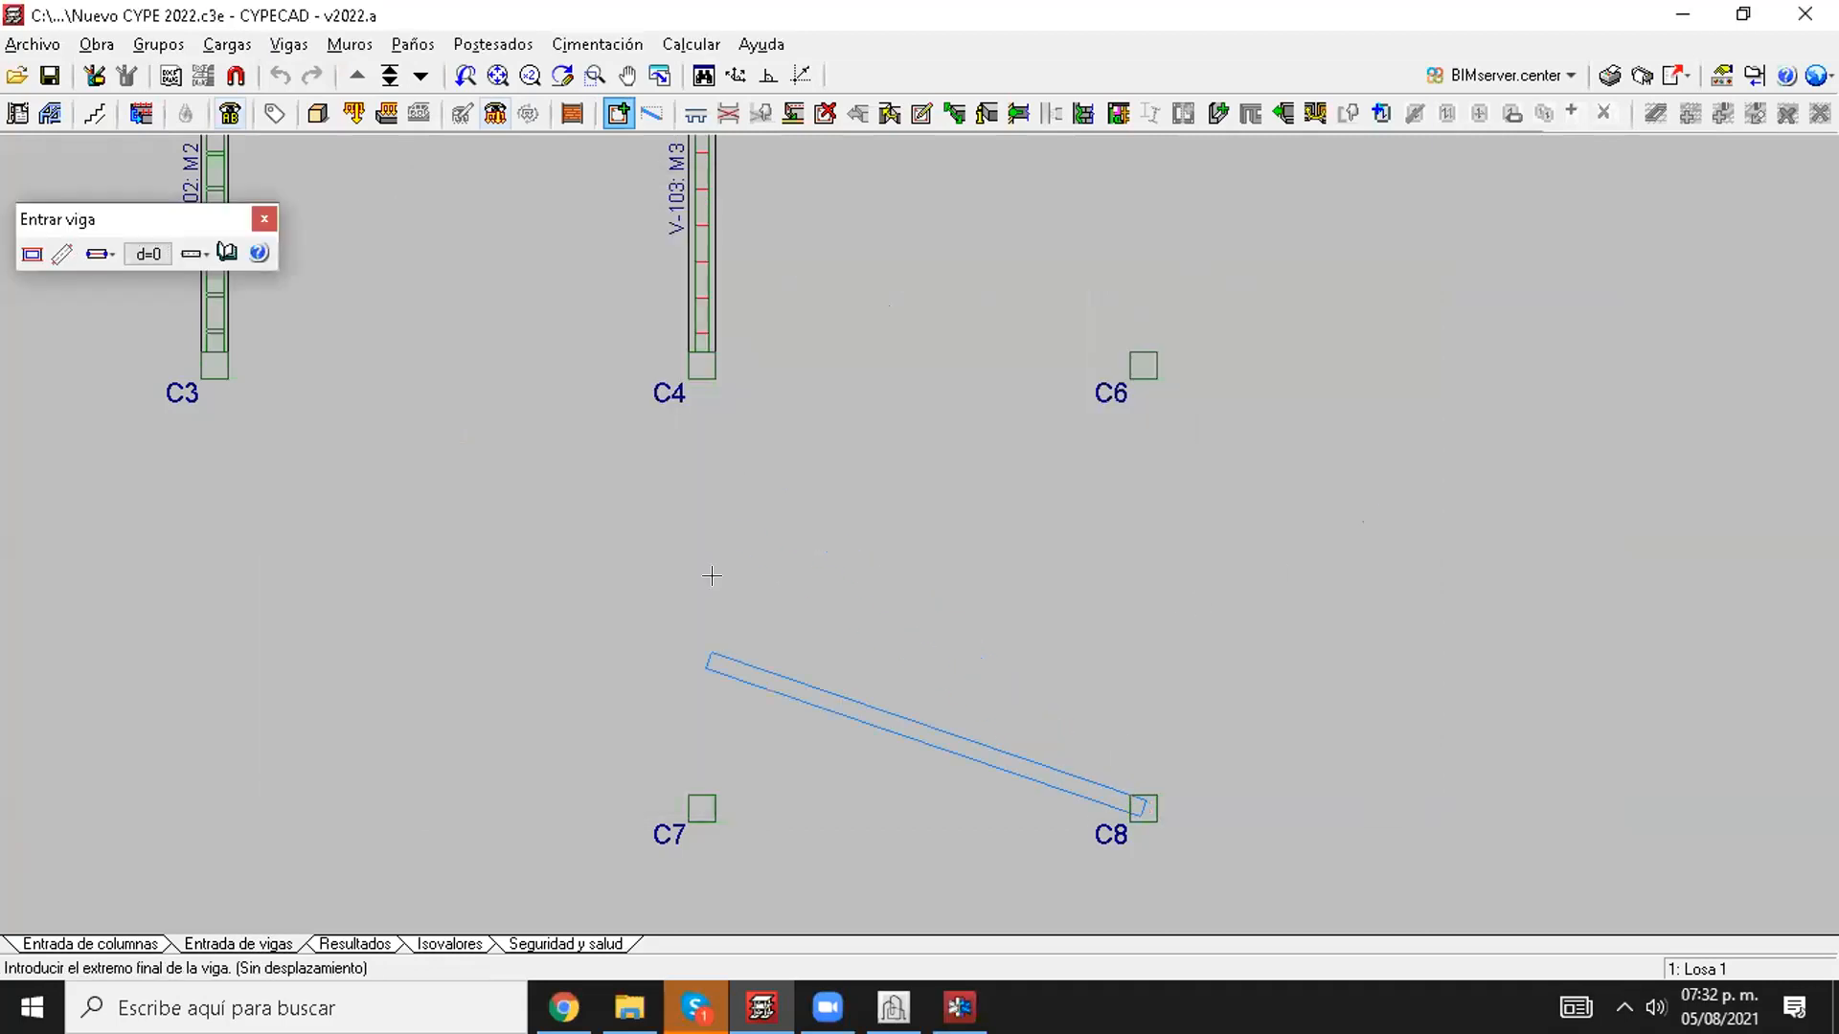
left_click(702, 808)
left_click(702, 807)
left_click(736, 331)
left_click(780, 378)
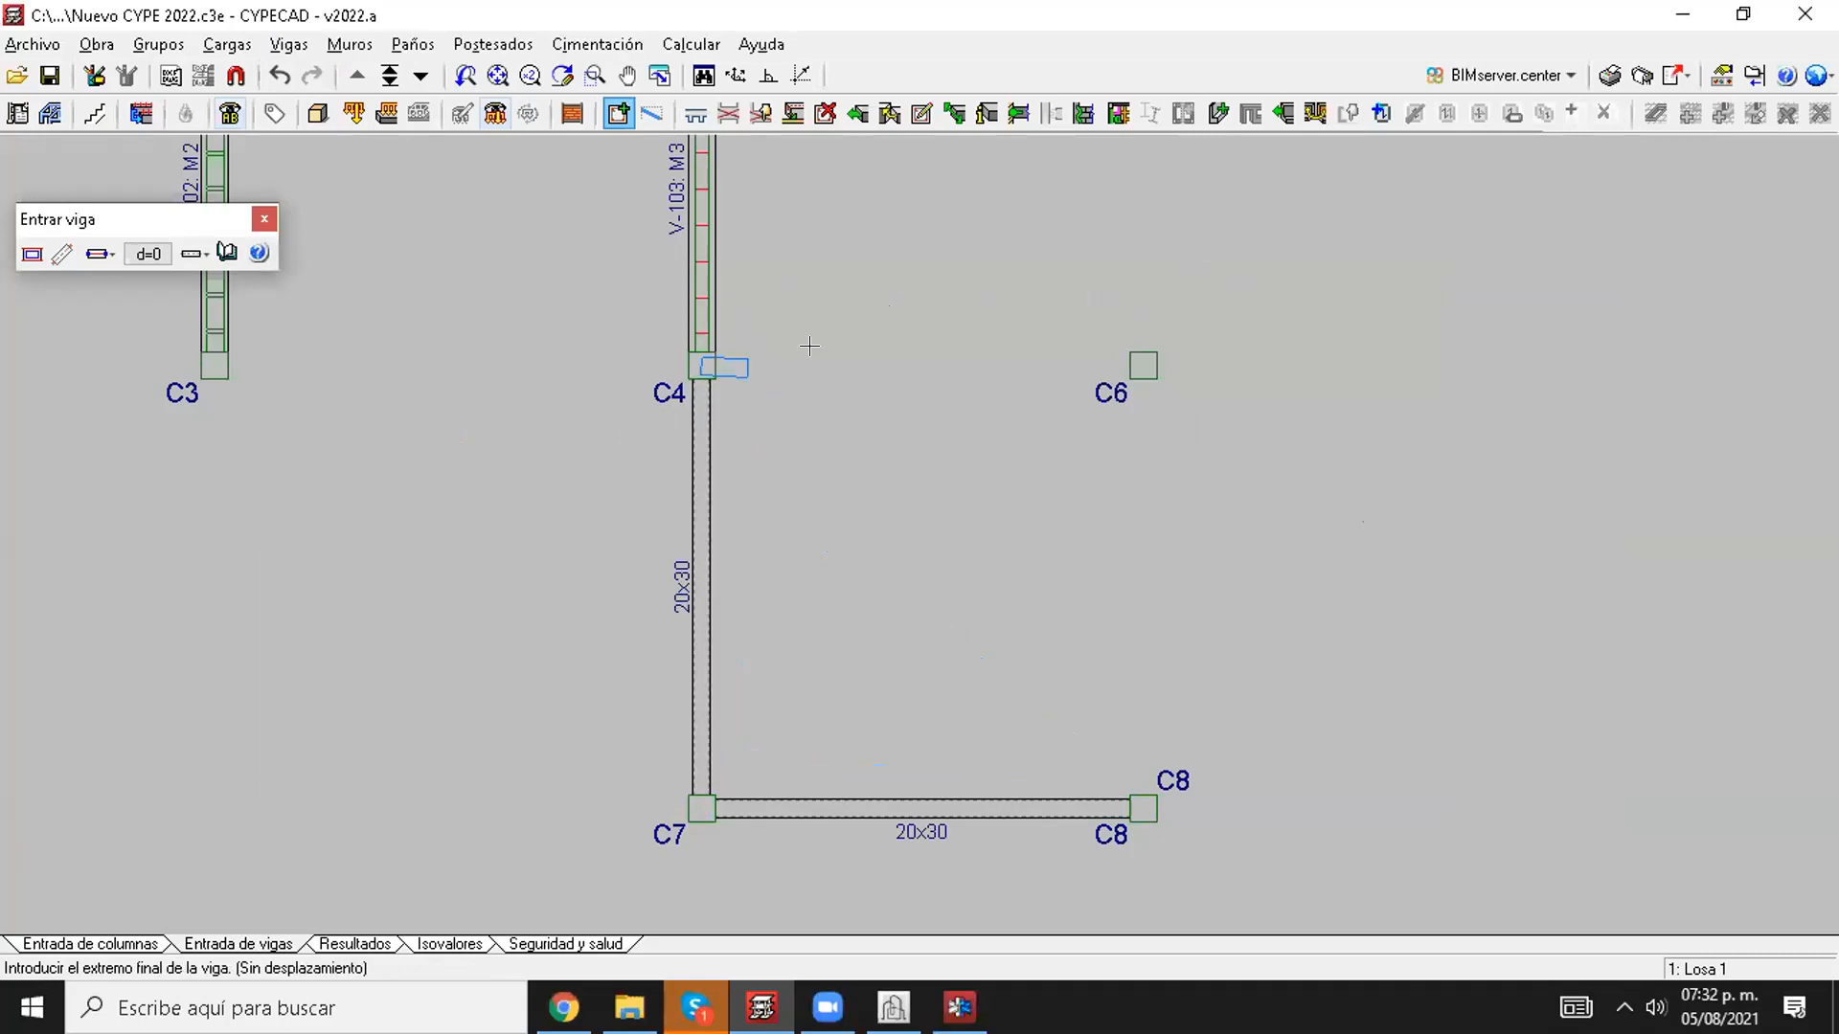
left_click(1133, 397)
Step: Draw 20x30 beams from C8 through C6 to C5 and from C5 to C2
left_click(1126, 792)
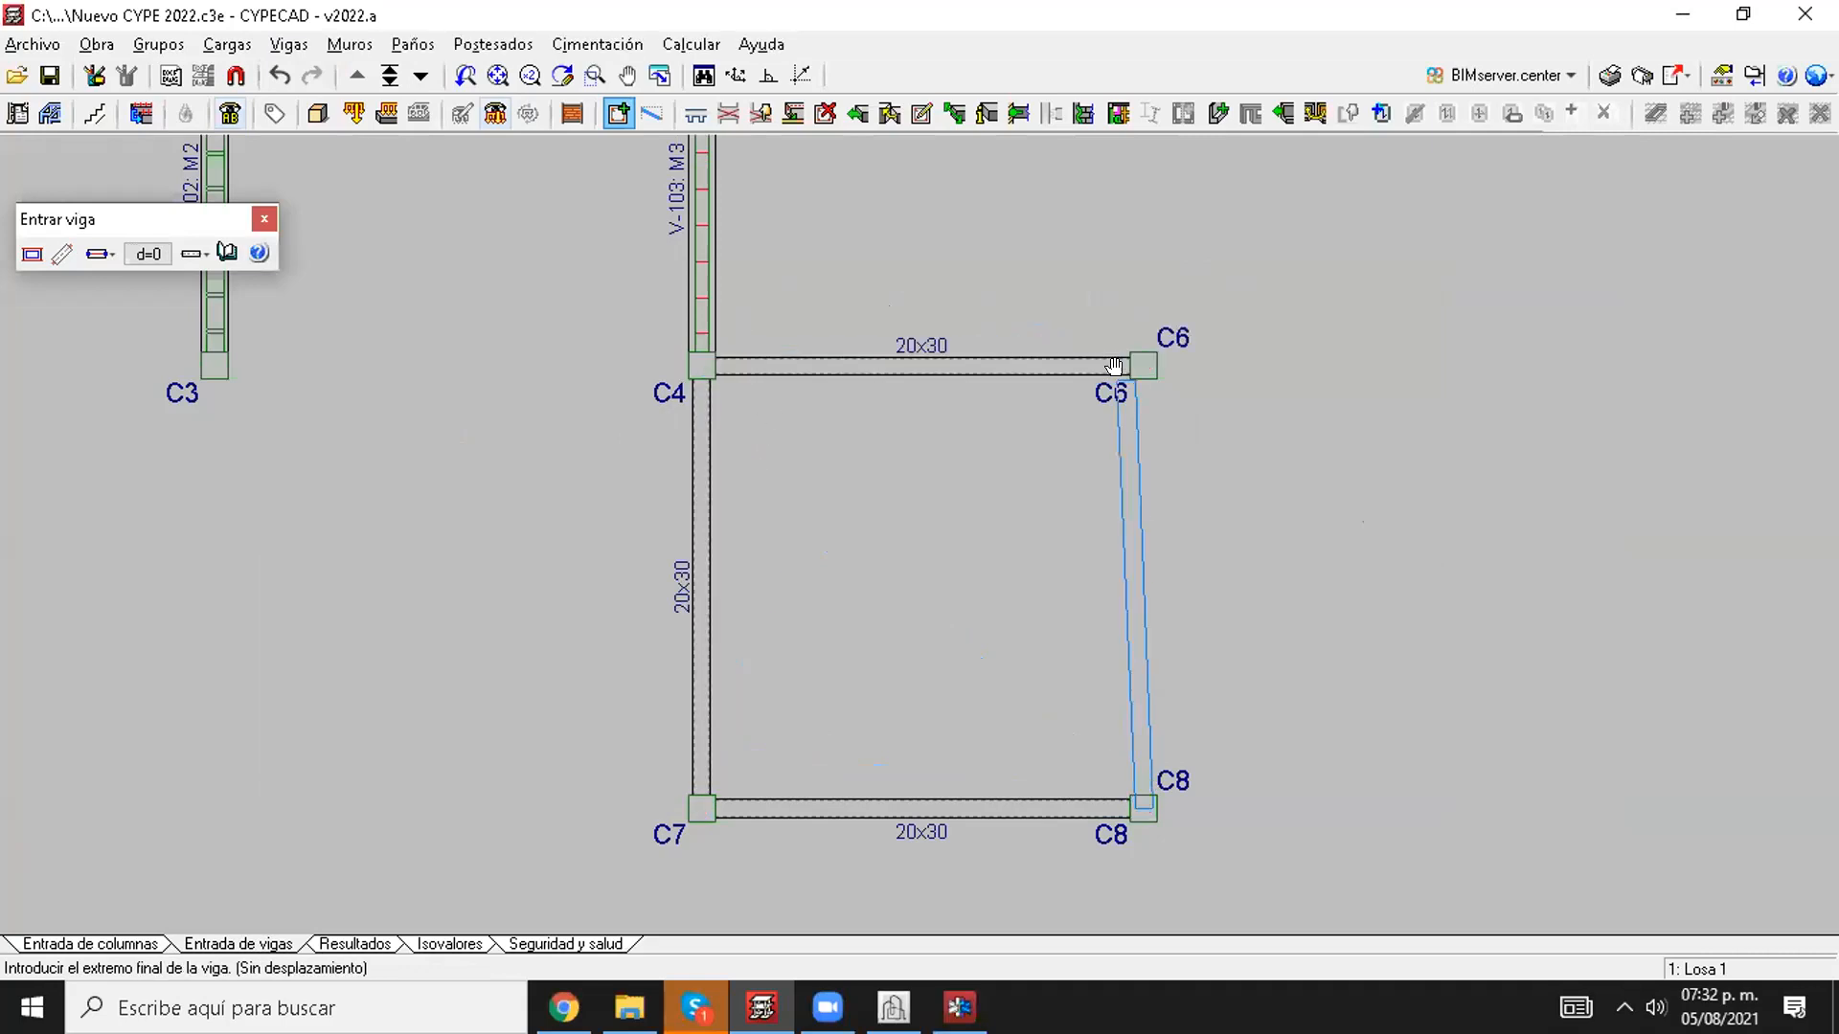
middle_click_drag(1116, 355, 1021, 662)
left_click(1037, 320)
left_click(1041, 322)
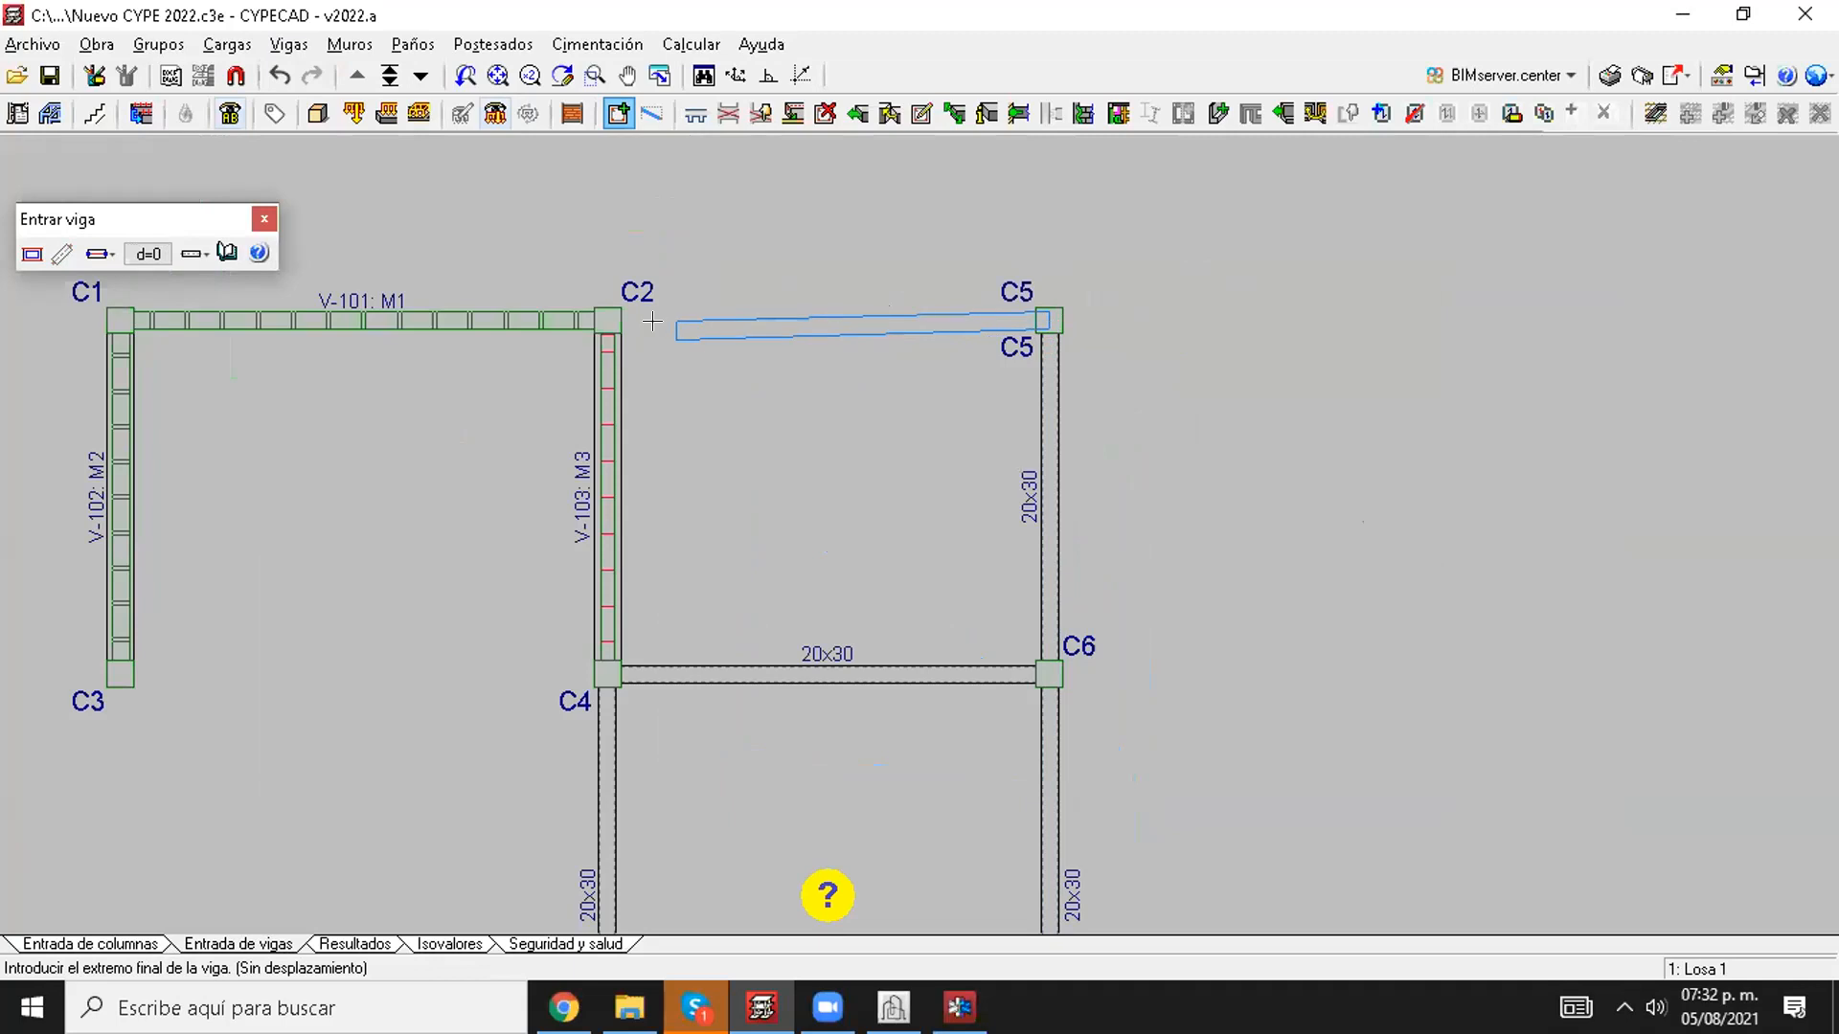
left_click(609, 320)
Step: Insert 15 cm deep Losas macizas in the C2–C5–C6–C4 and C4–C6–C8–C7 bays, with reinforcement parallel to a beam
left_click(413, 44)
left_click(424, 75)
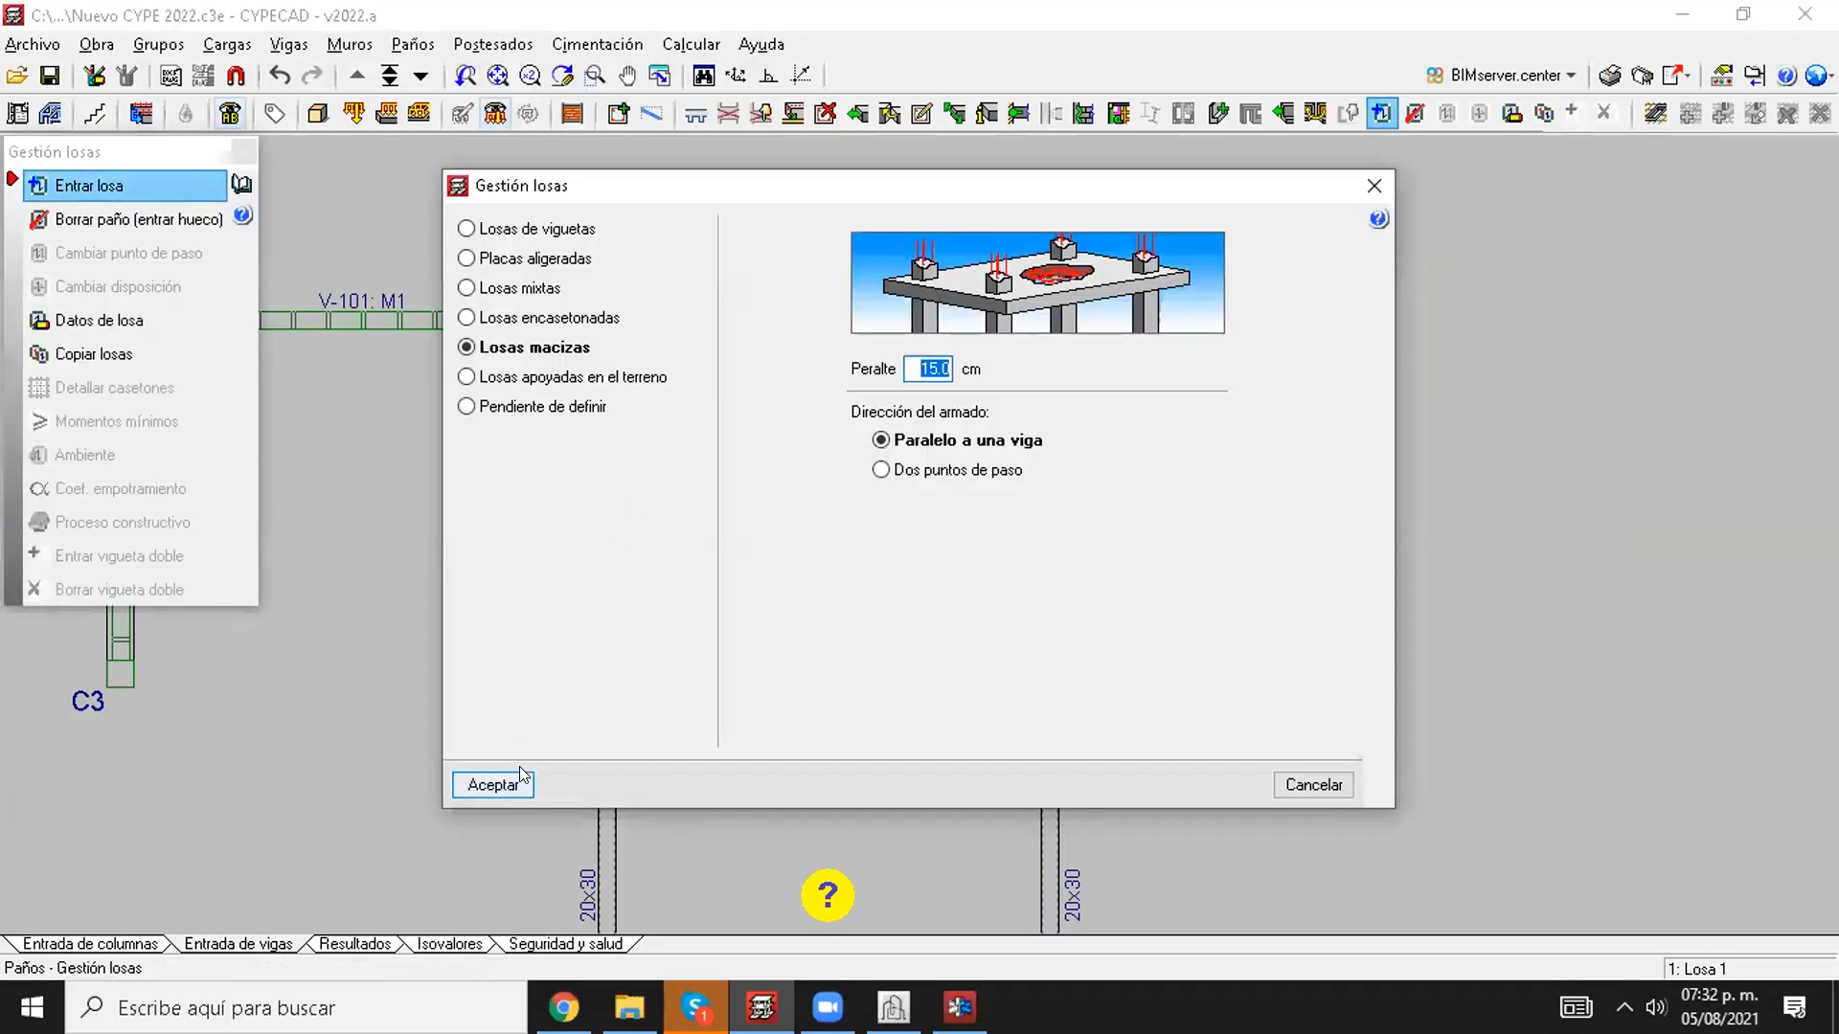
left_click(519, 776)
left_click(799, 431)
left_click(854, 646)
middle_click_drag(833, 756, 866, 617)
left_click(864, 613)
left_click(862, 551)
scroll(866, 522, "down", 1)
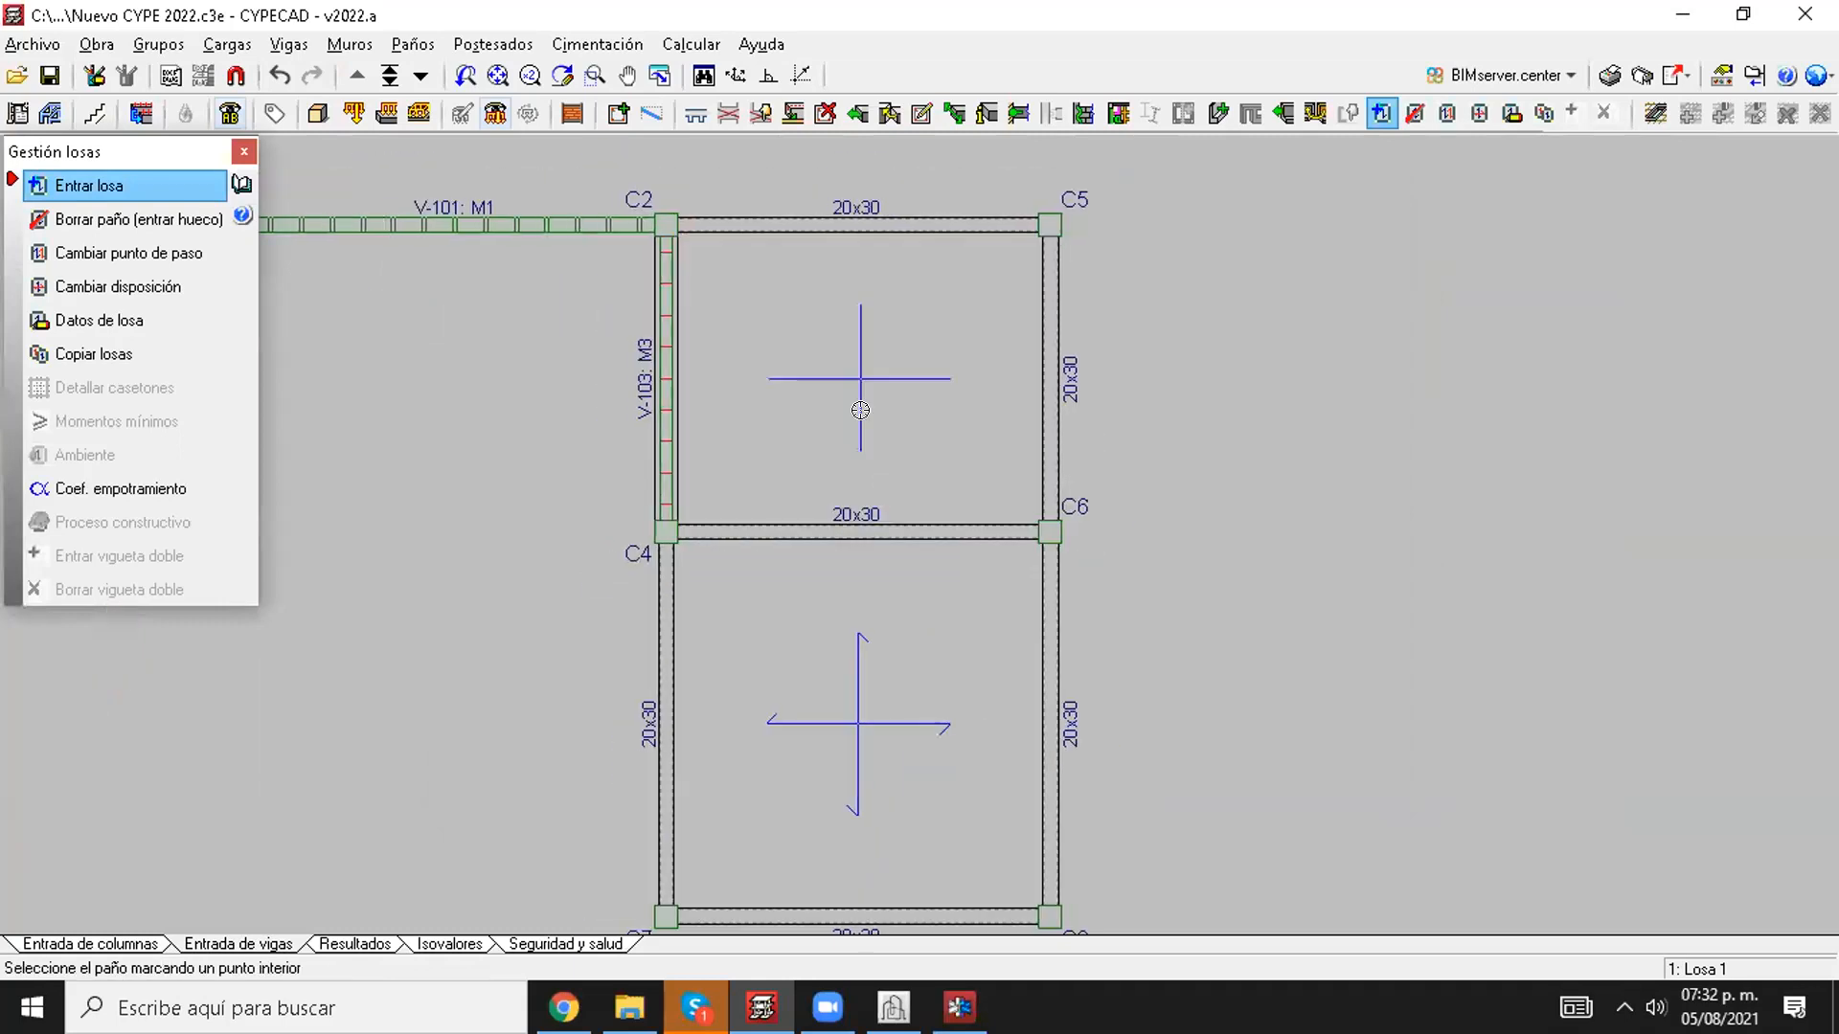
left_click(860, 410)
middle_click_drag(860, 410, 963, 400)
Step: Extend the beam between C6 and C4 as far as column C3
left_click(858, 113)
left_click(823, 513)
left_click(844, 583)
left_click(325, 519)
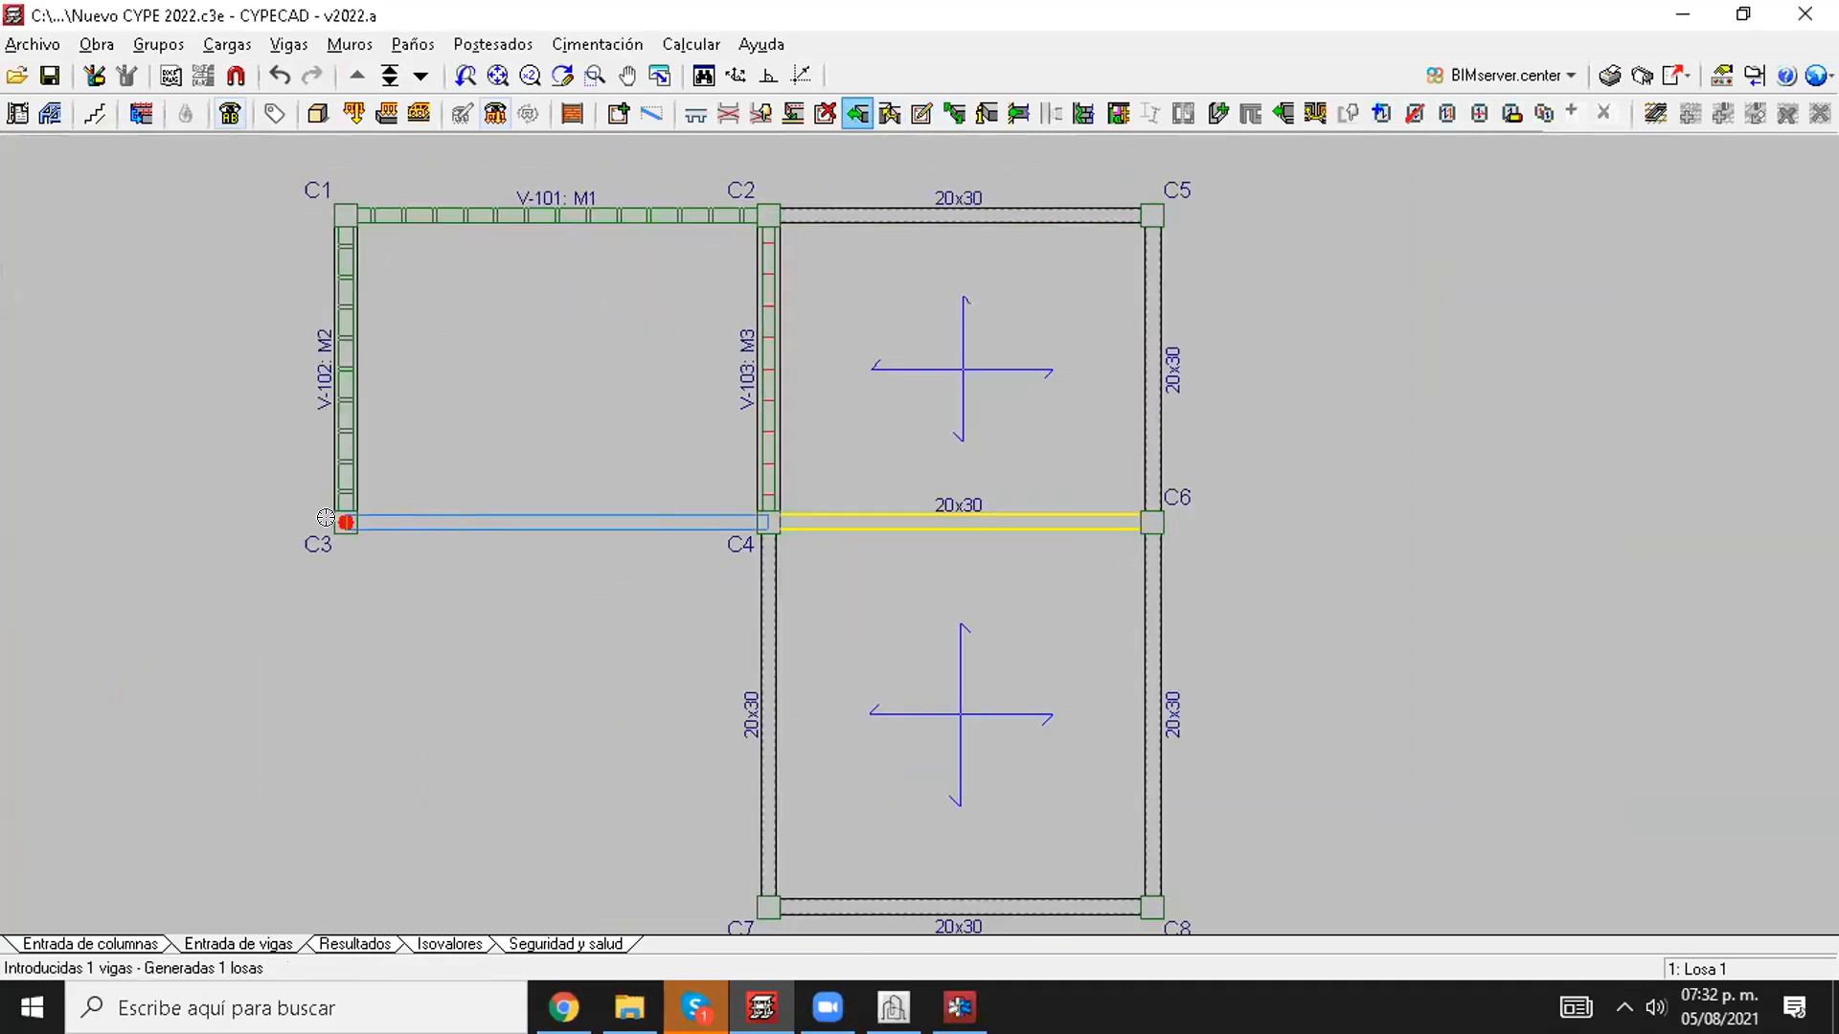
Step: Copy the solid slab of the C2–C5 bay, with all its properties, into the bay enclosed by walls M1, M2 and M3
left_click(1544, 113)
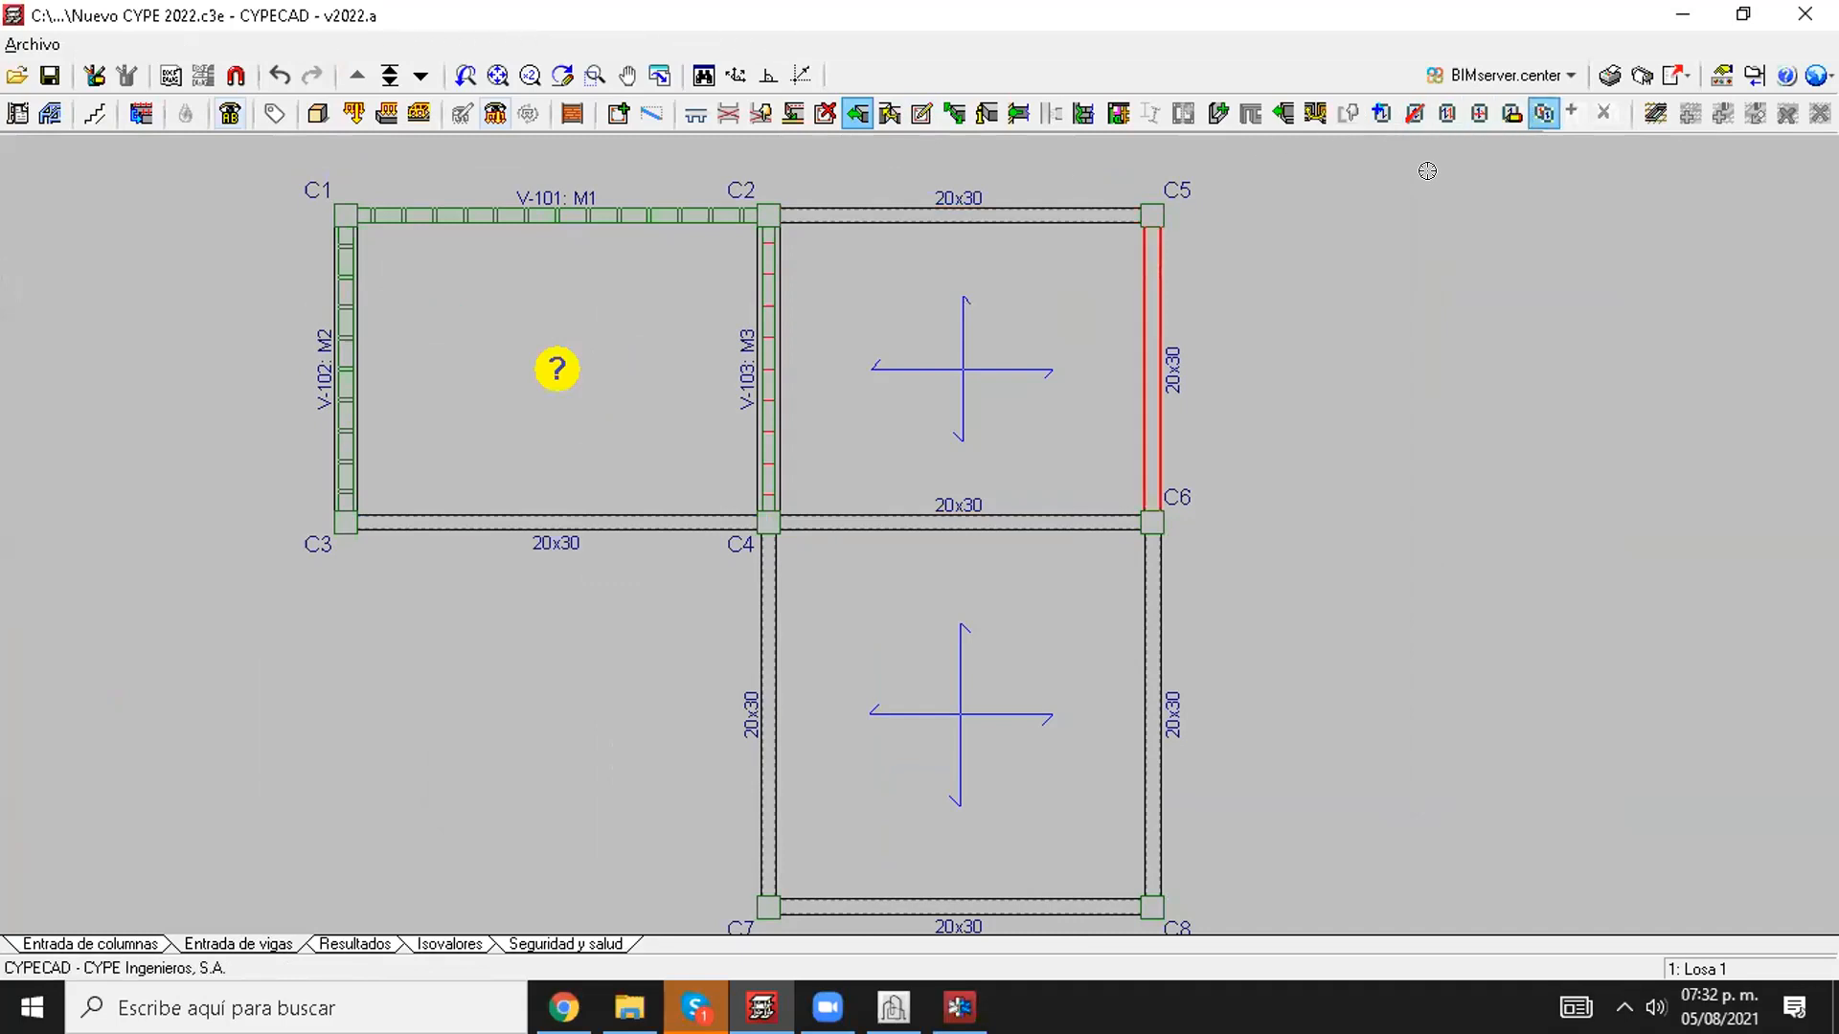
left_click(862, 459)
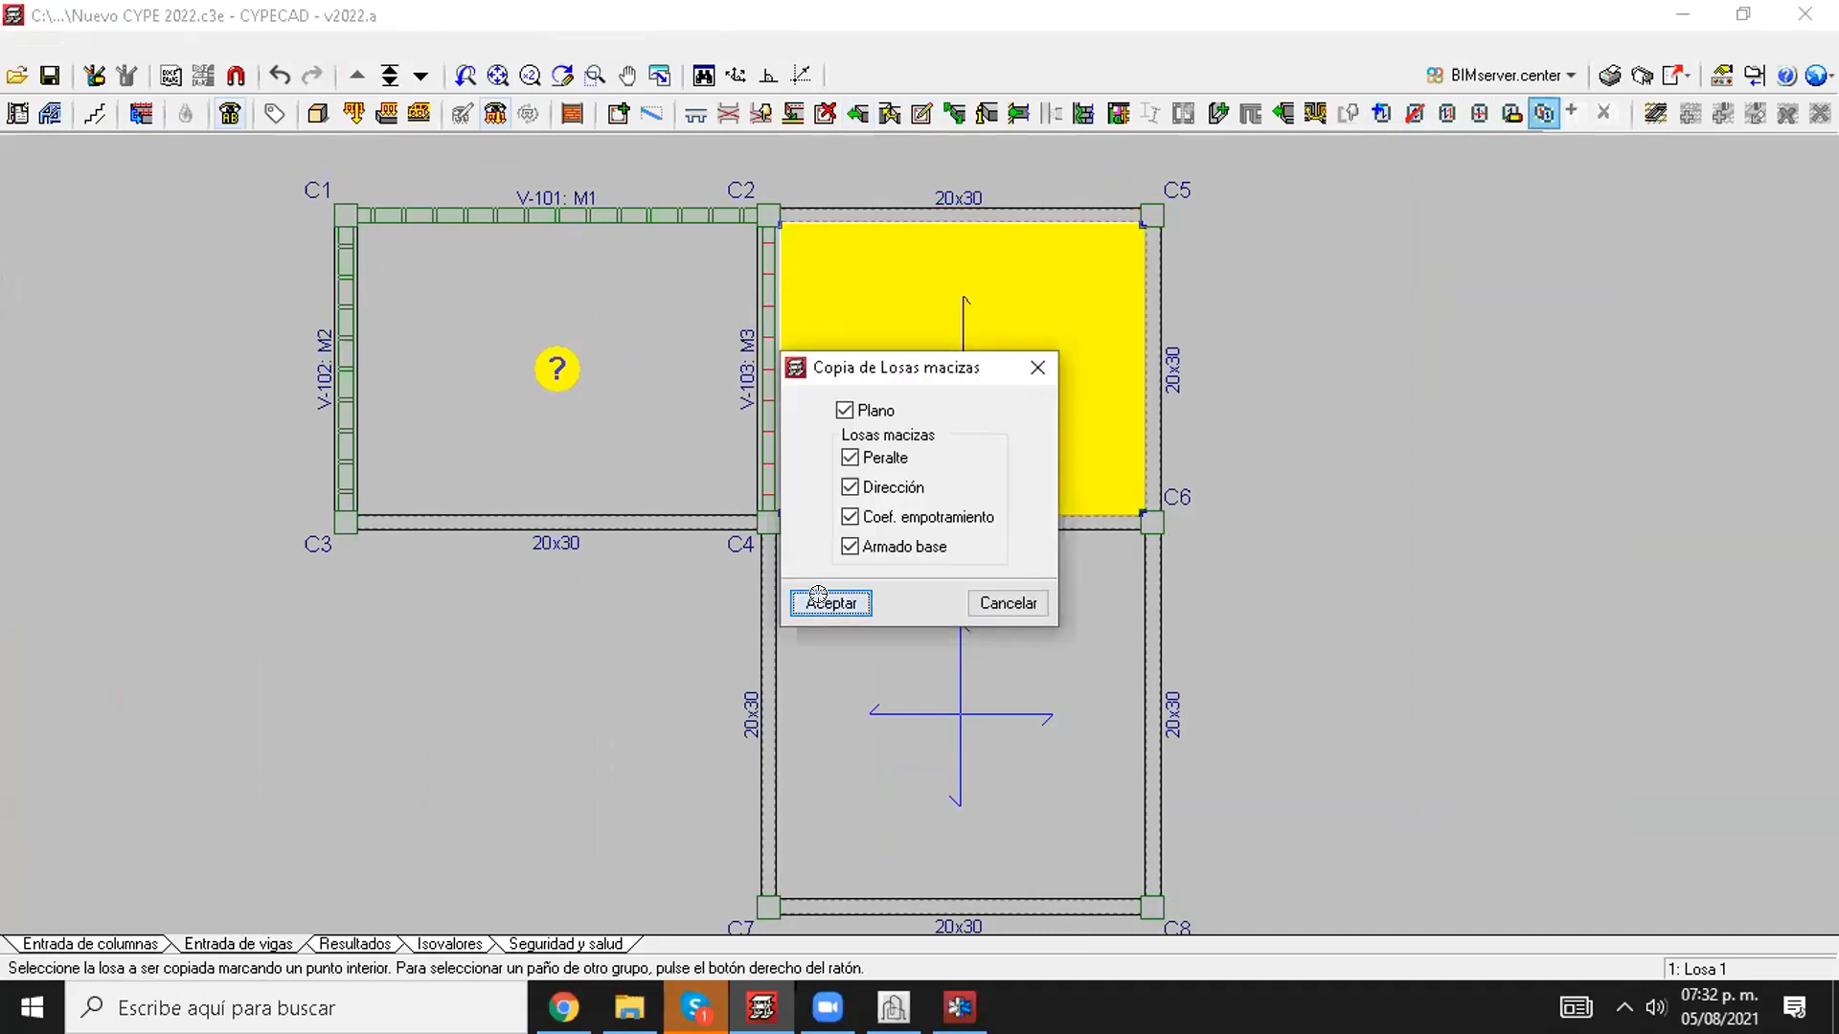
left_click(819, 601)
left_click(603, 410)
Step: Calculate the extended project including the foundations and close the calculation error report
left_click(691, 44)
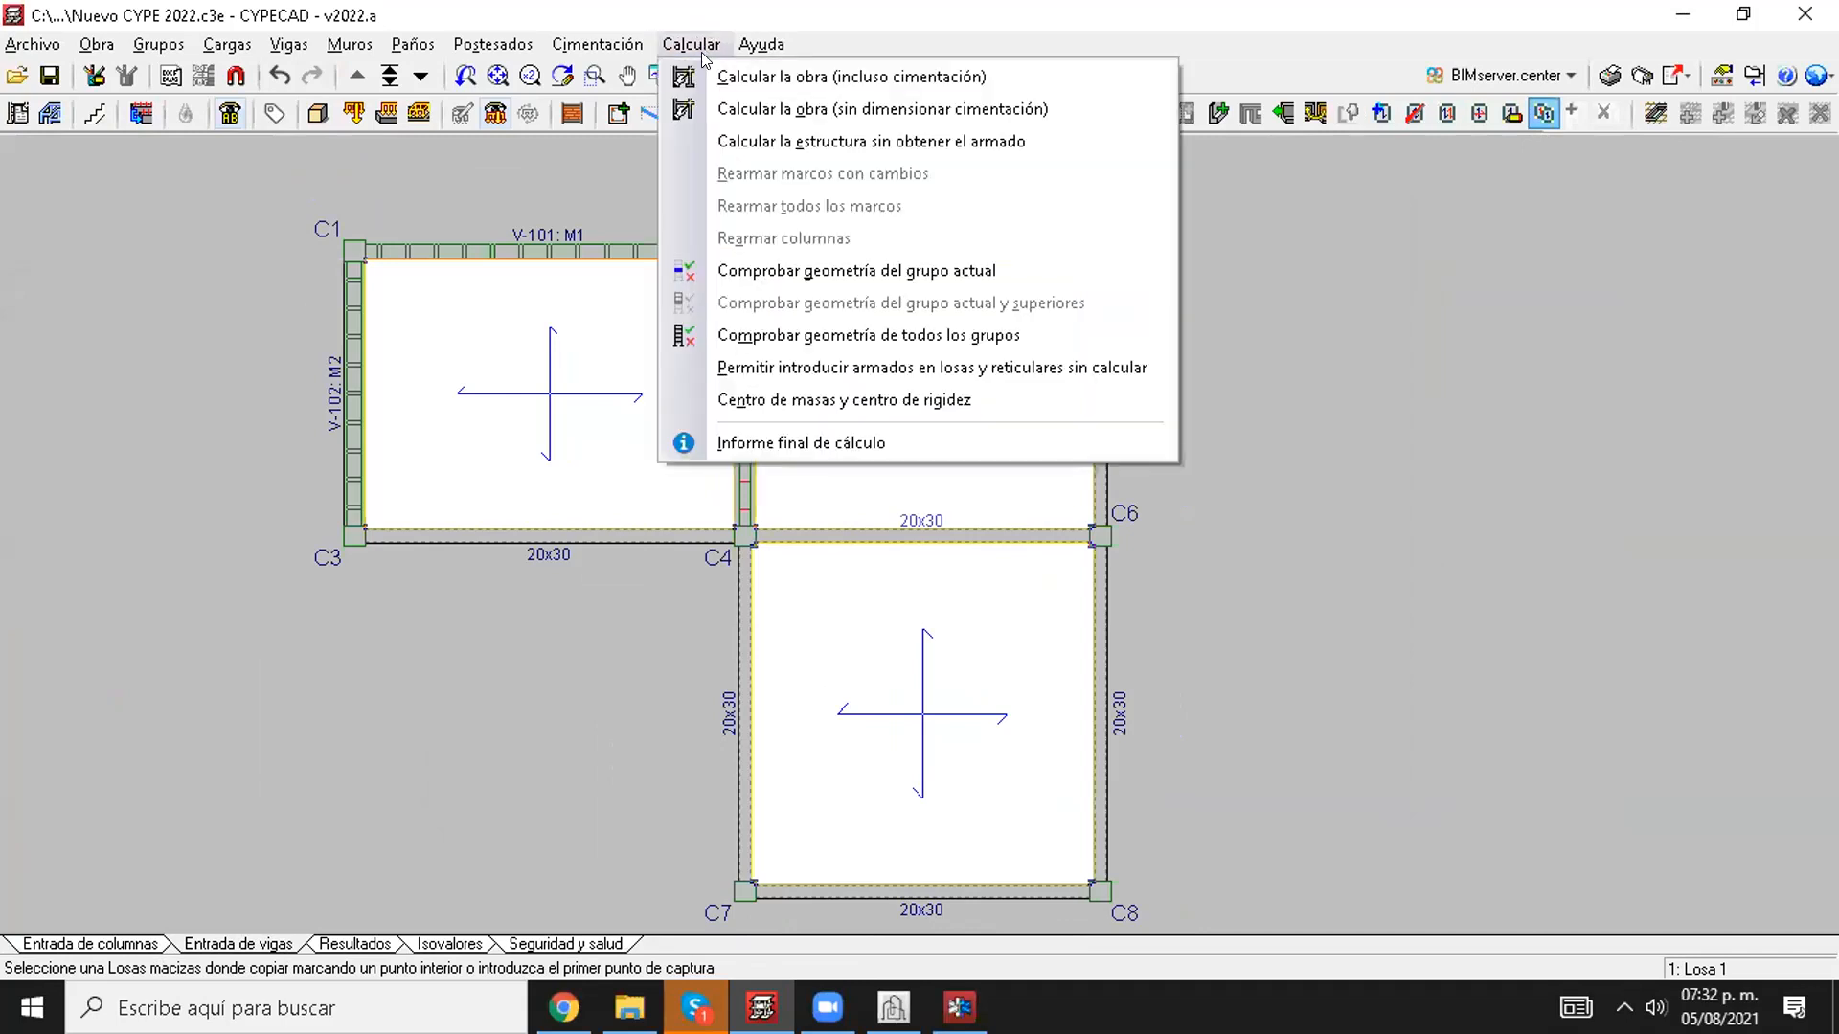
left_click(756, 76)
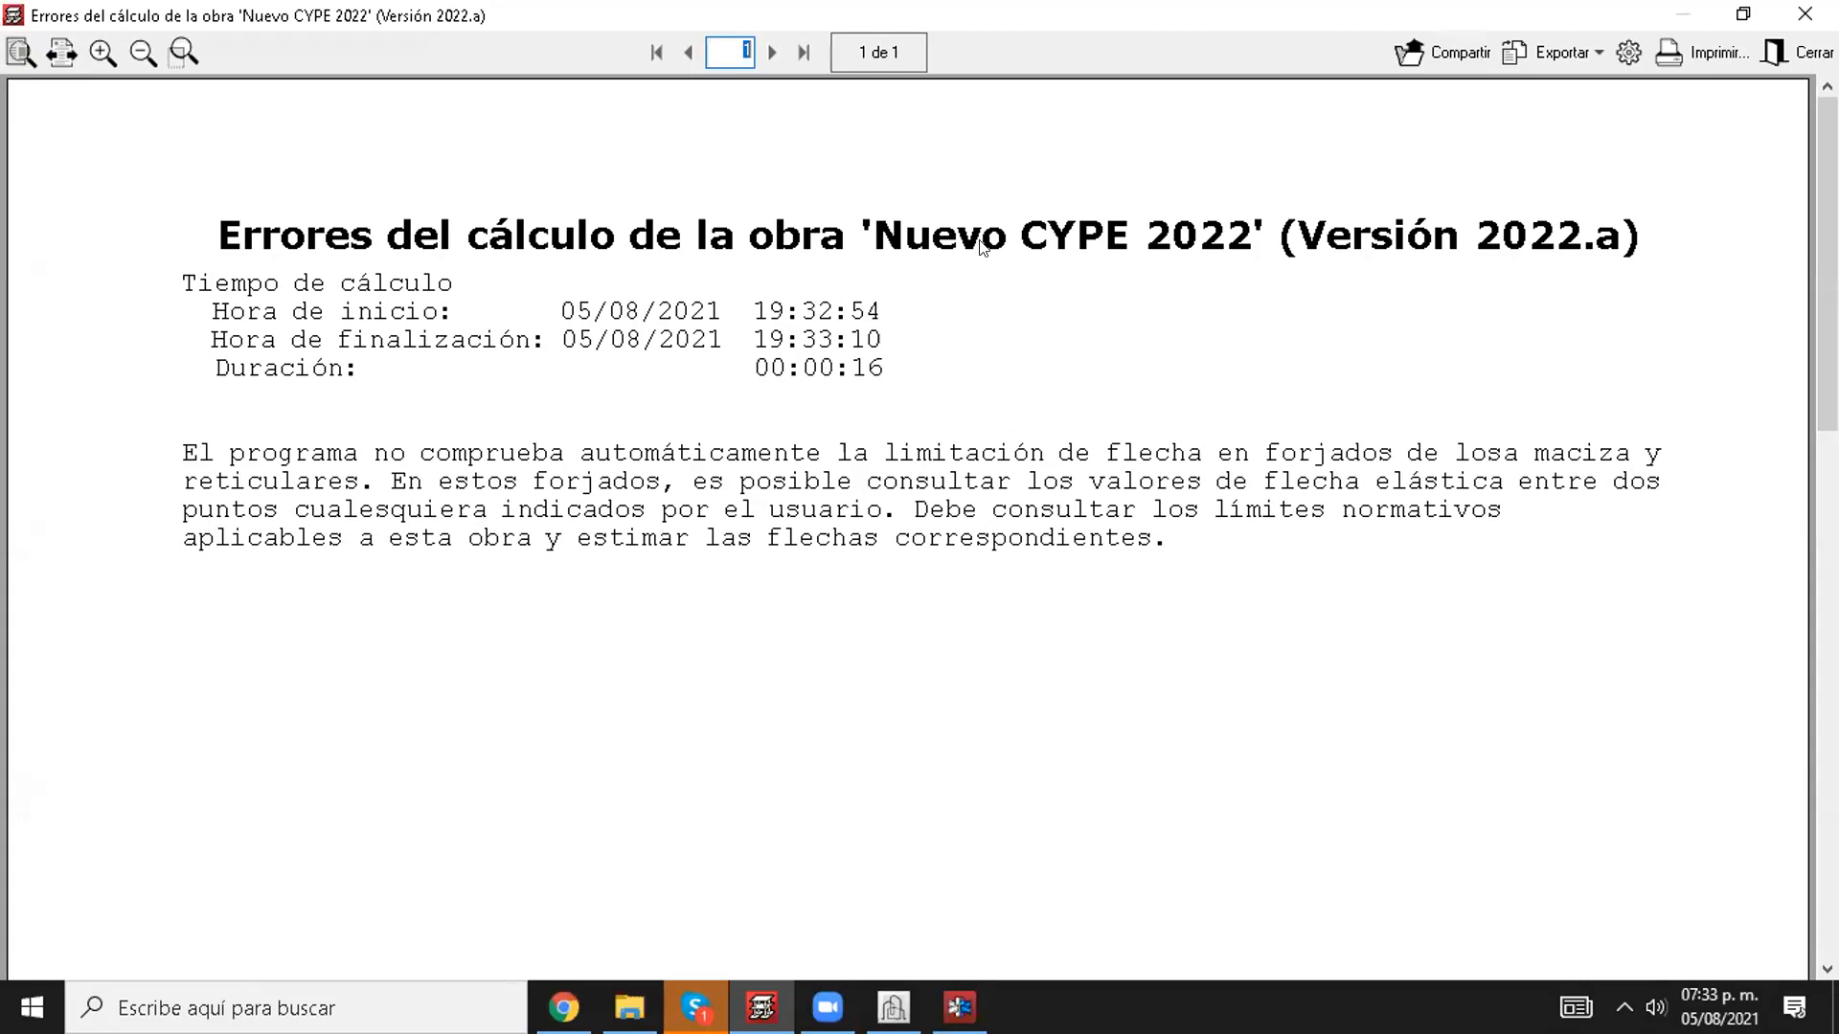
left_click(1804, 13)
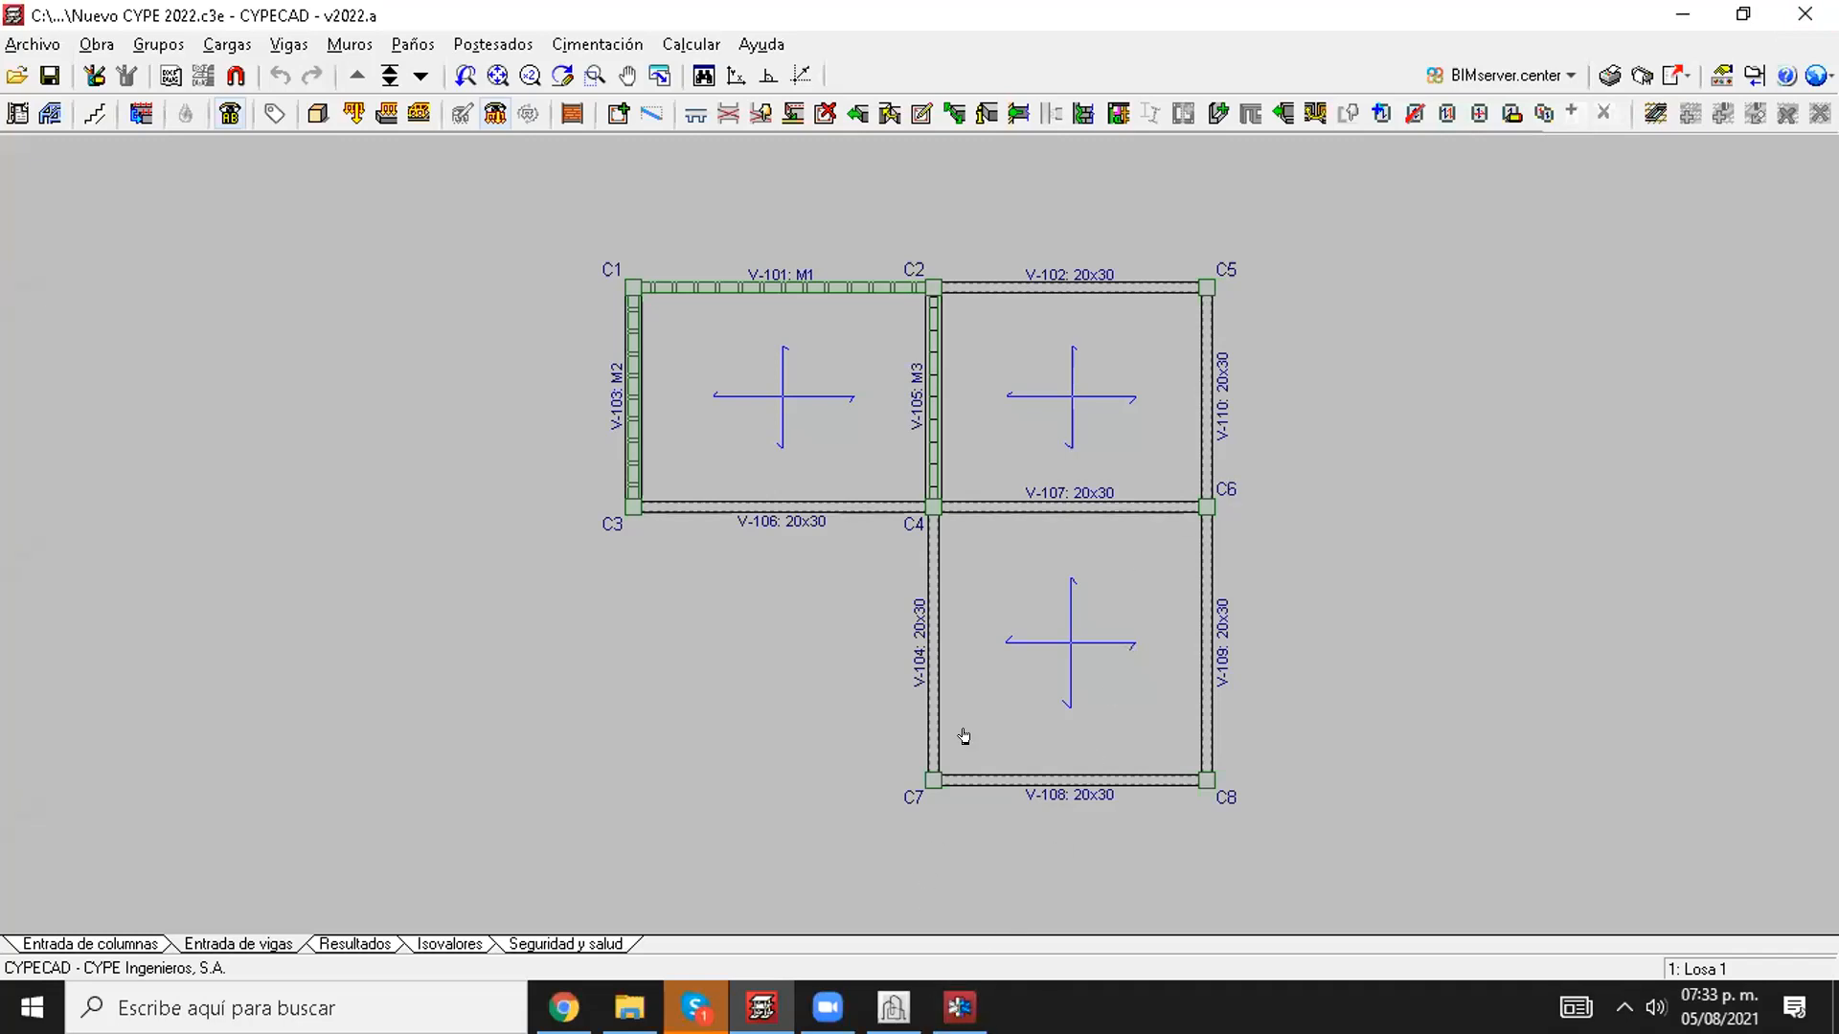
Step: Go to the calculation results and open the beam editor for the frame of wall M2 between C3 and C1
left_click(338, 944)
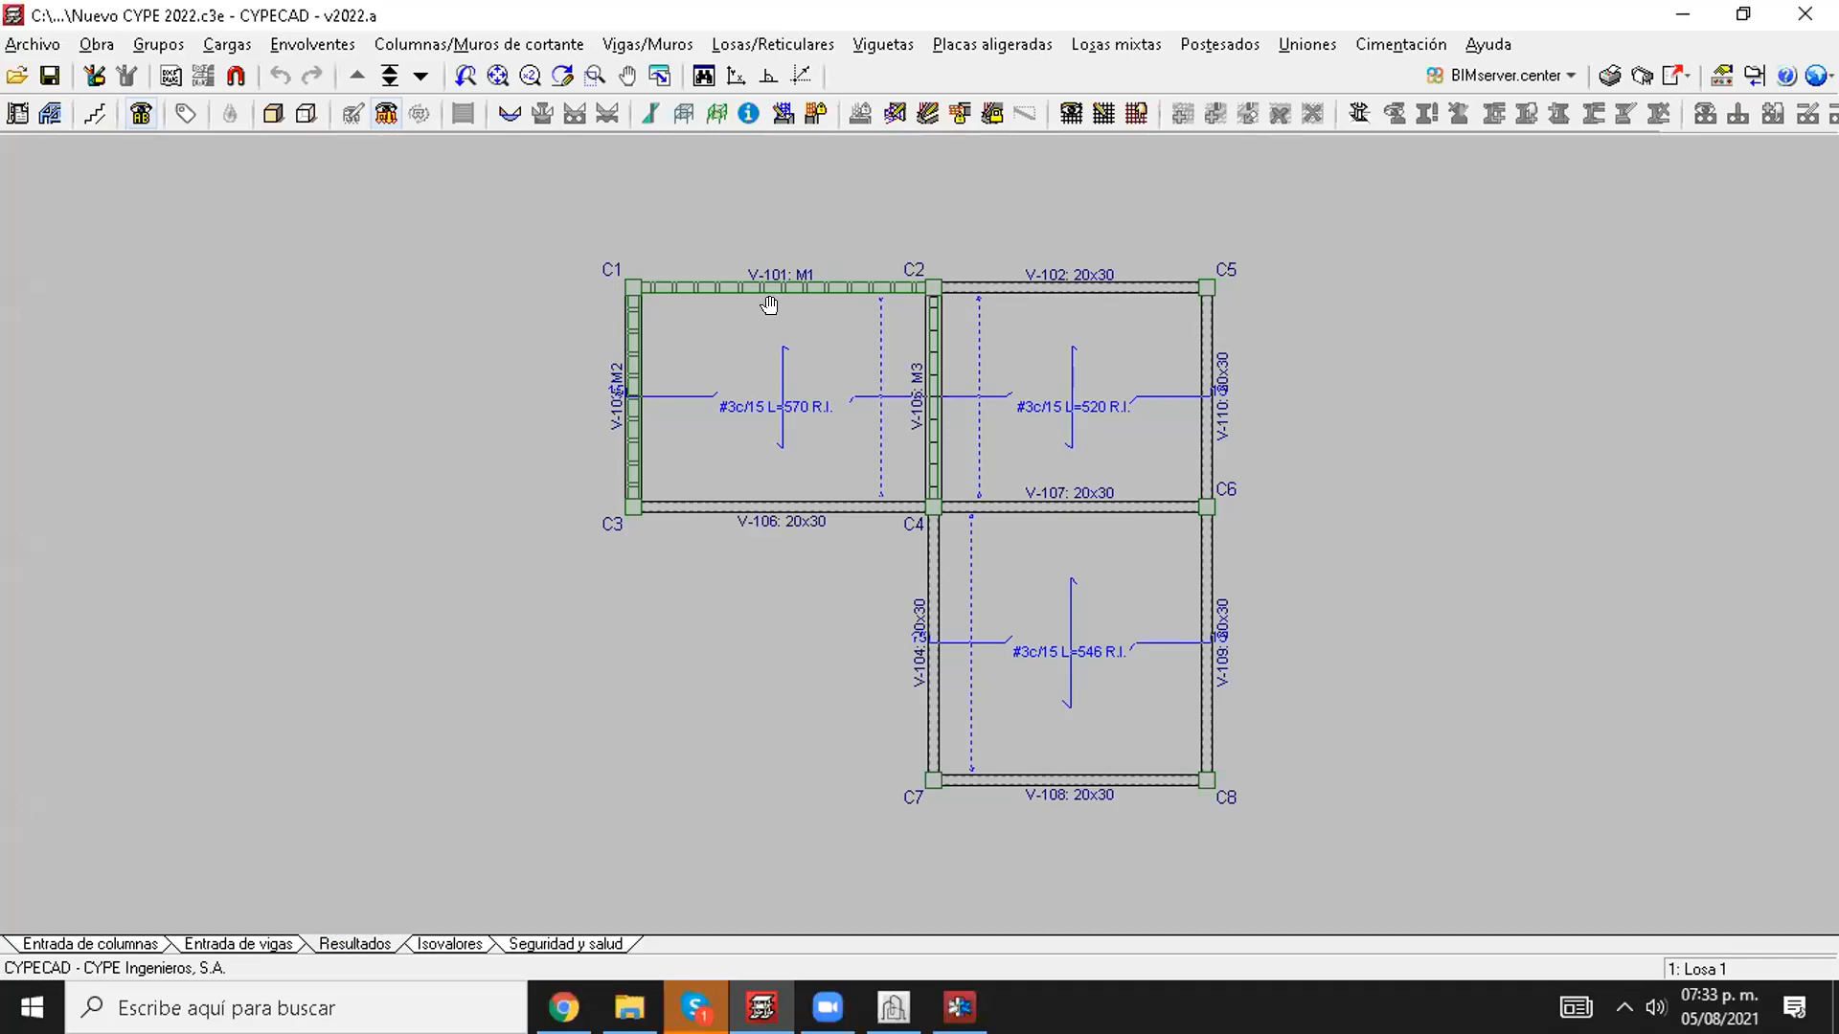
middle_click_drag(770, 305, 862, 522)
scroll(825, 431, "up", 3)
left_click(894, 113)
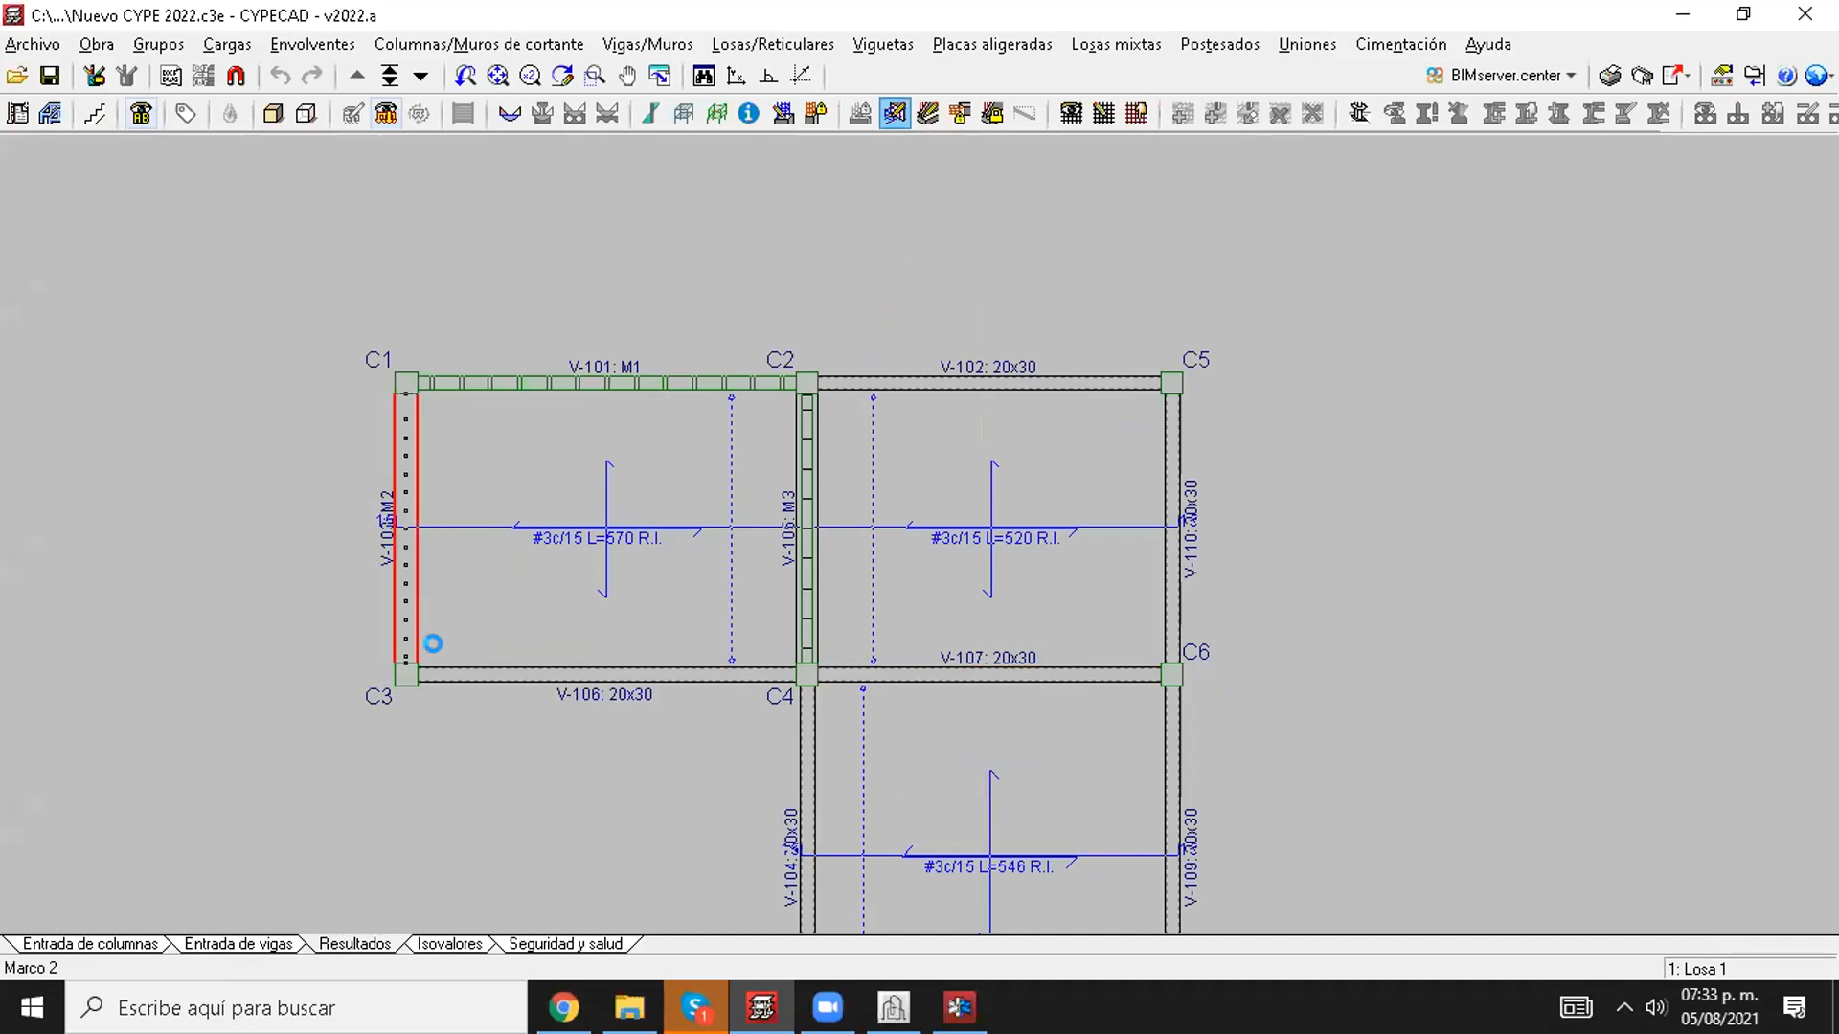
left_click(464, 615)
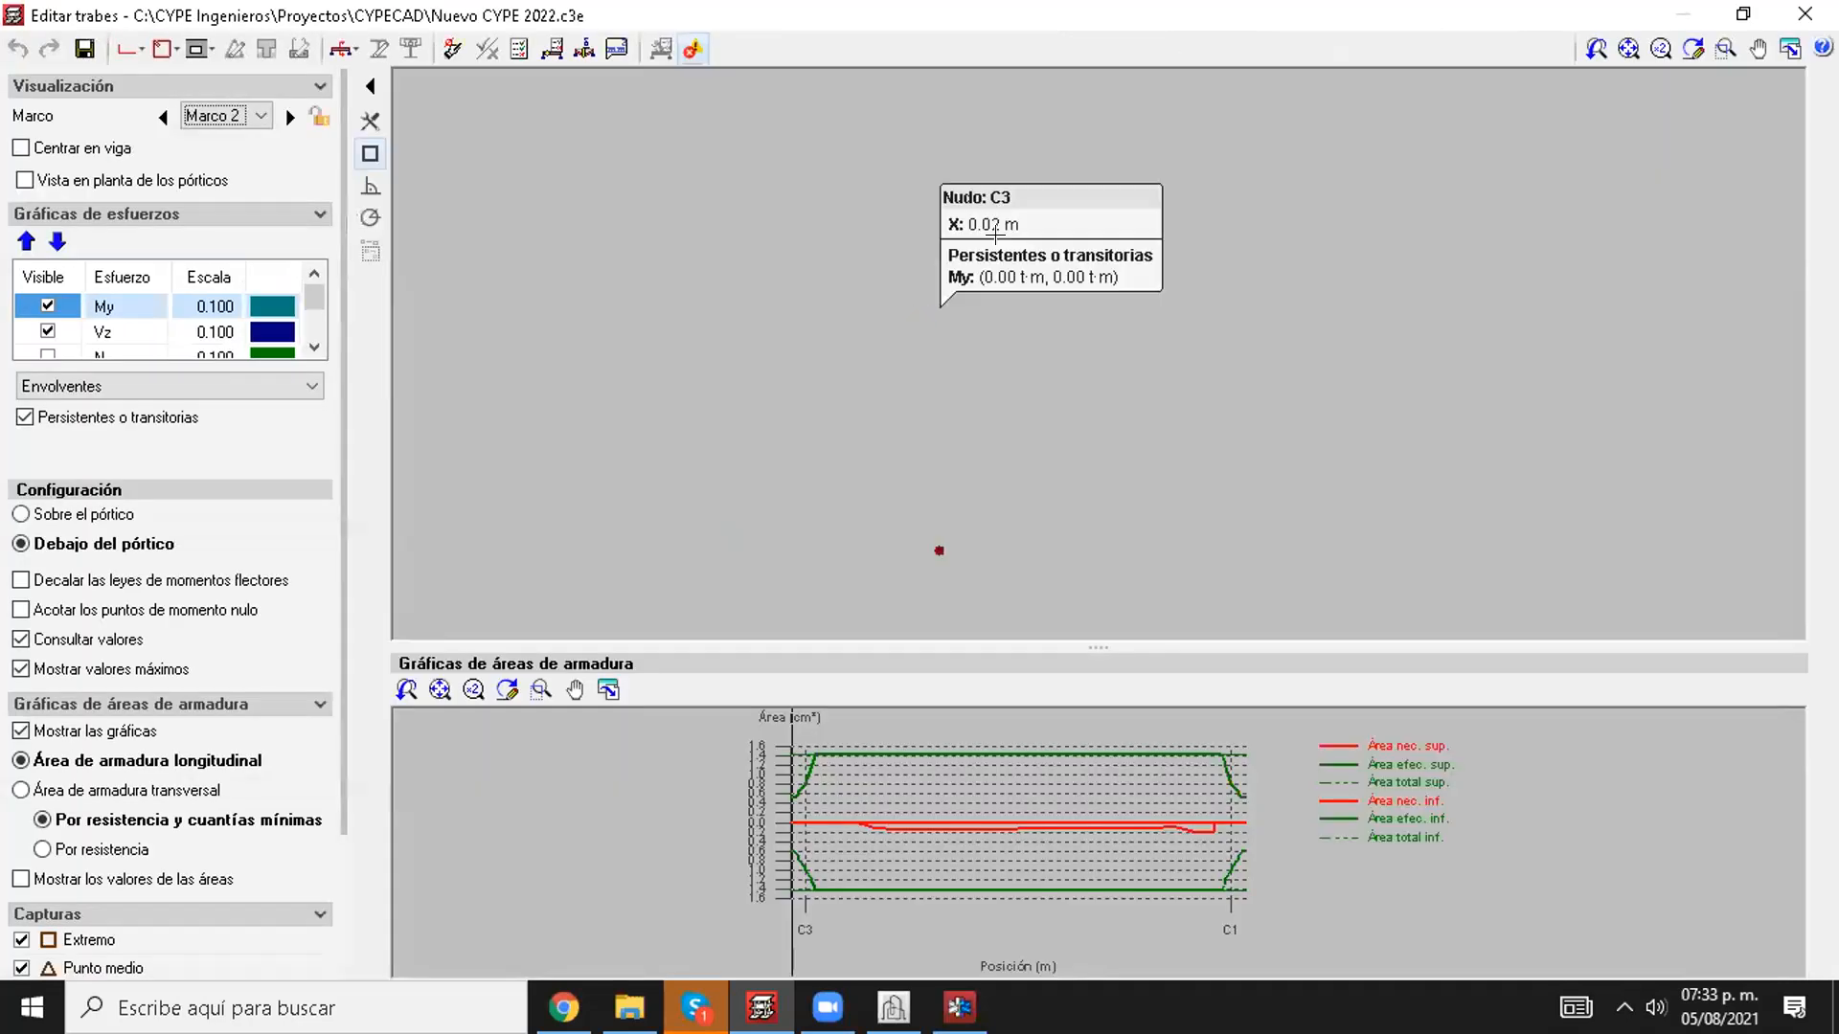
Step: Examine beam V-103's cross-section, longitudinal bars, stirrups and My and Vz force diagrams
scroll(1072, 280, "up", 2)
middle_click_drag(1106, 351, 1011, 509)
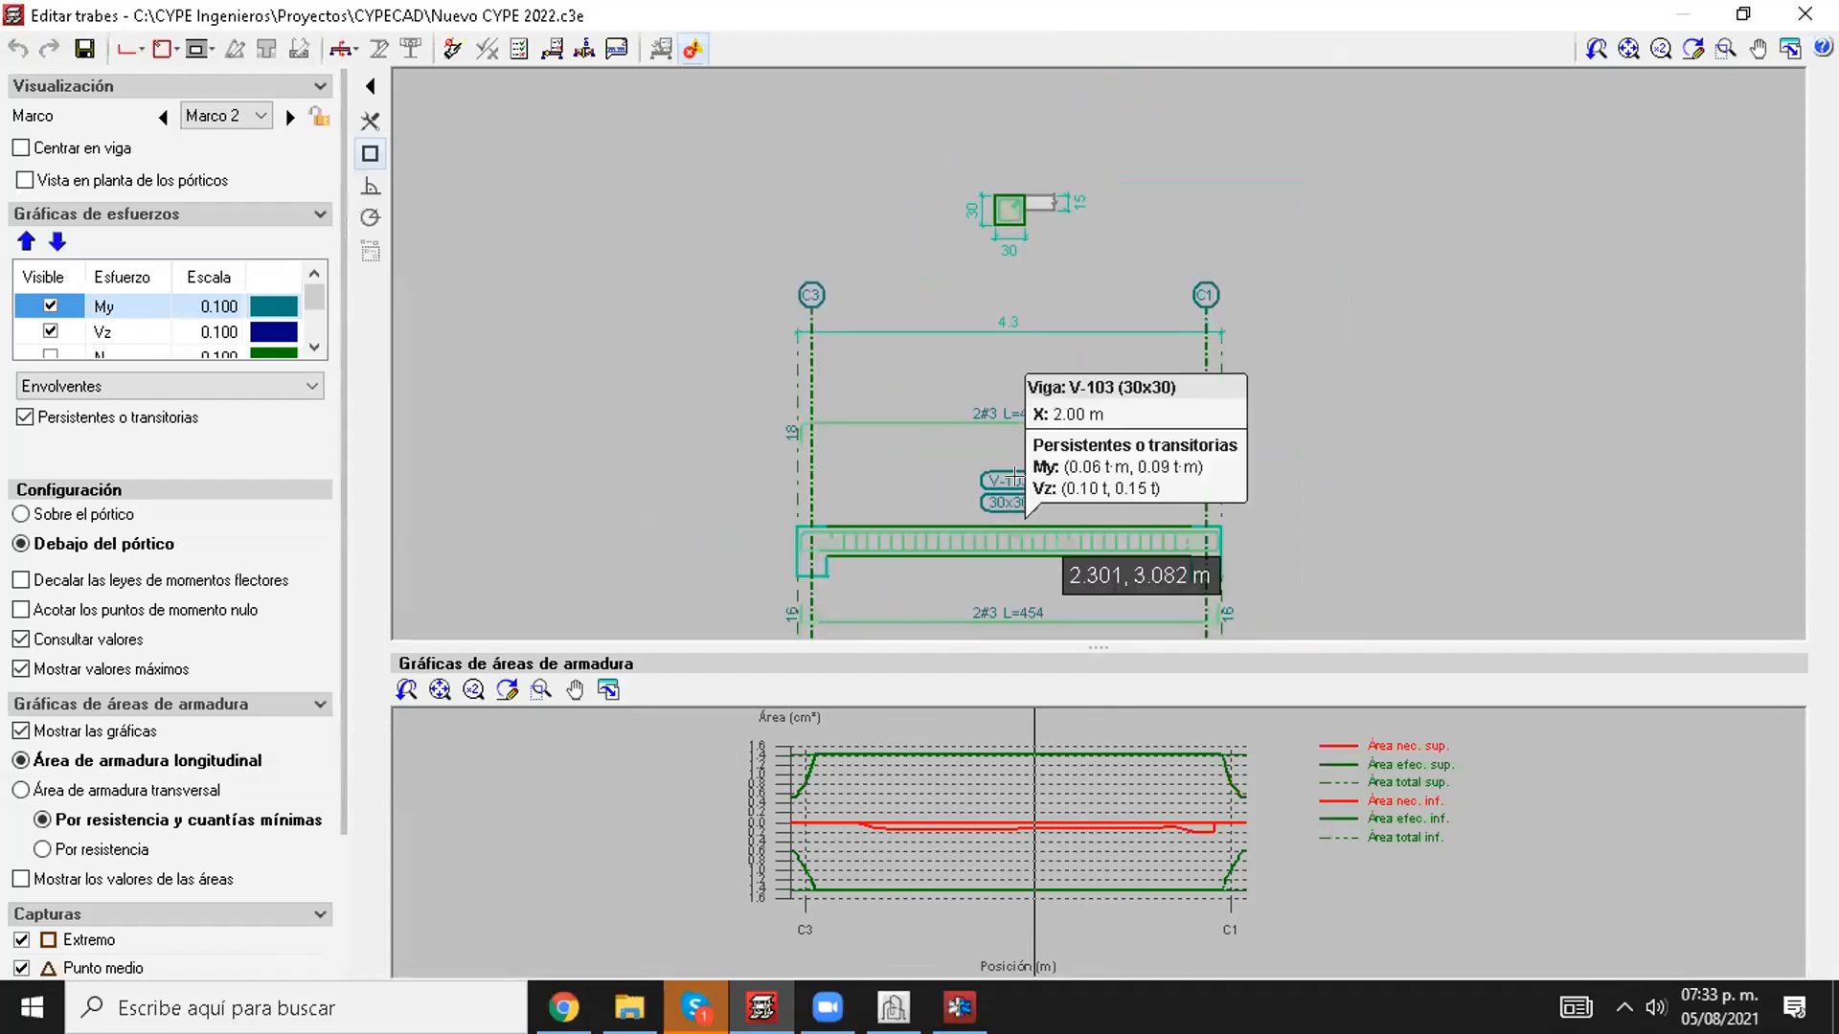
scroll(998, 213, "up", 1)
scroll(994, 210, "up", 3)
scroll(1017, 230, "down", 2)
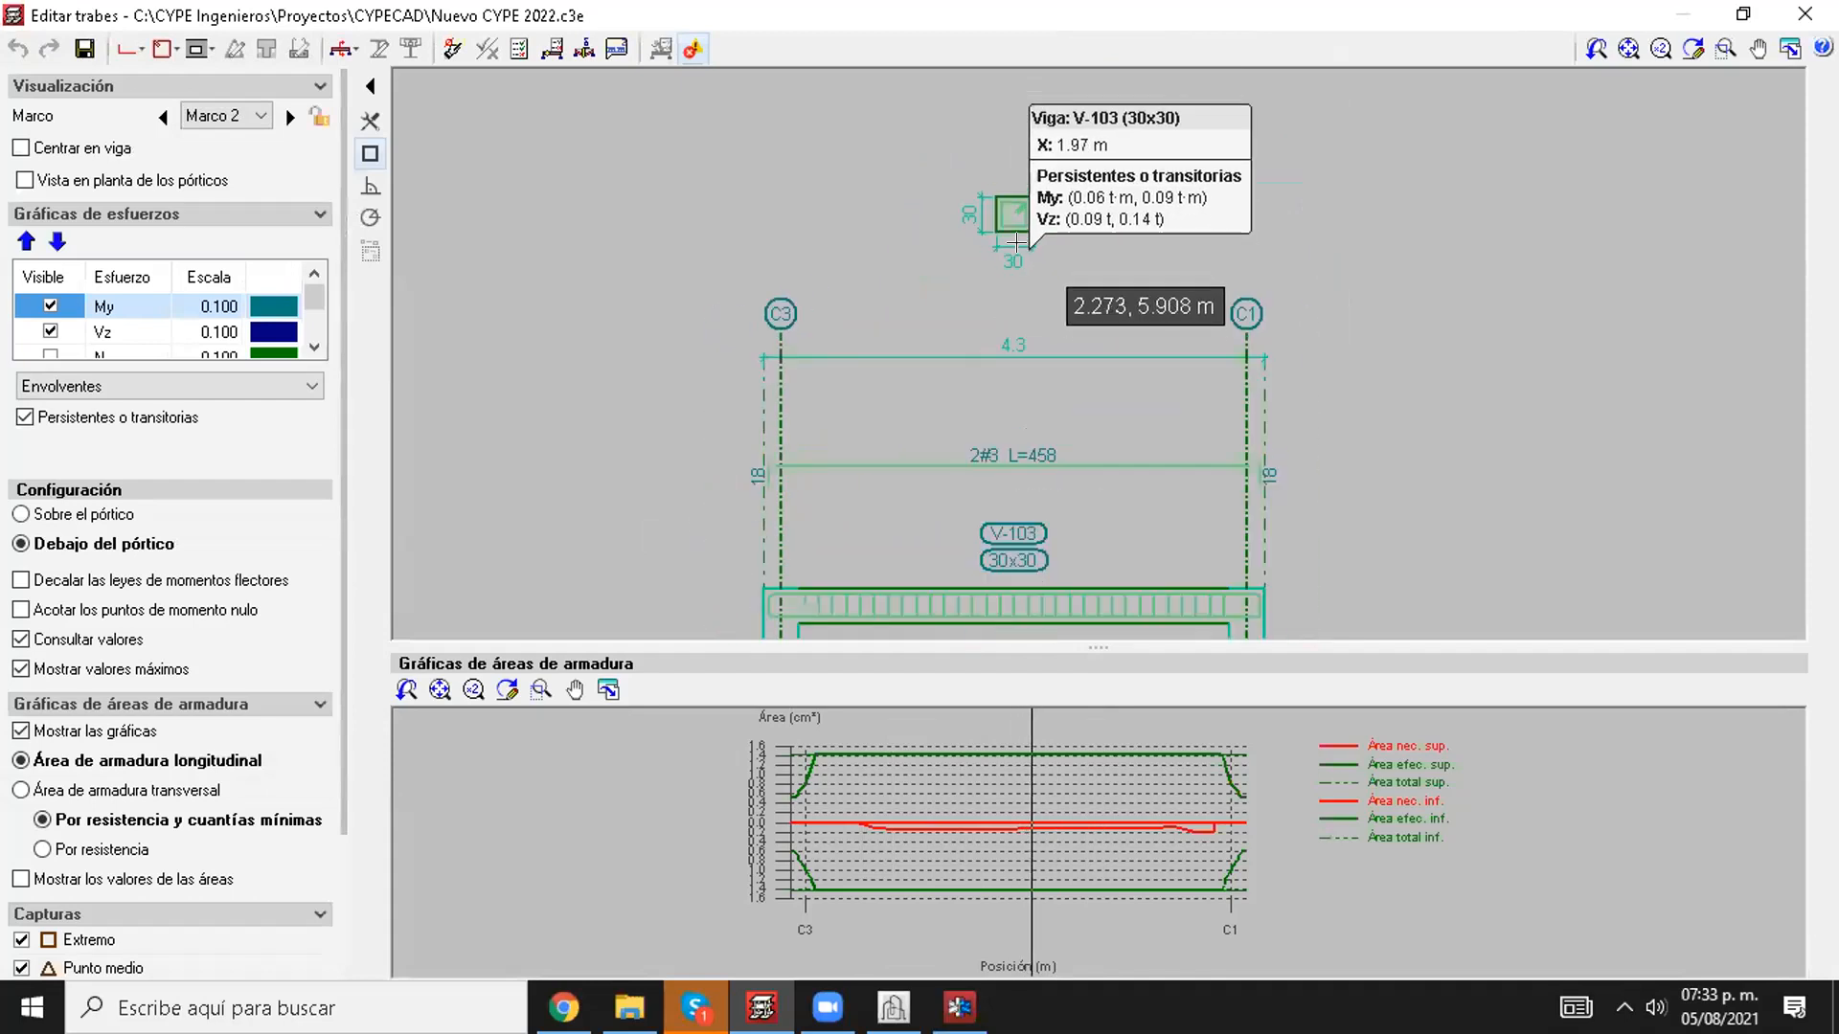
scroll(1013, 215, "up", 3)
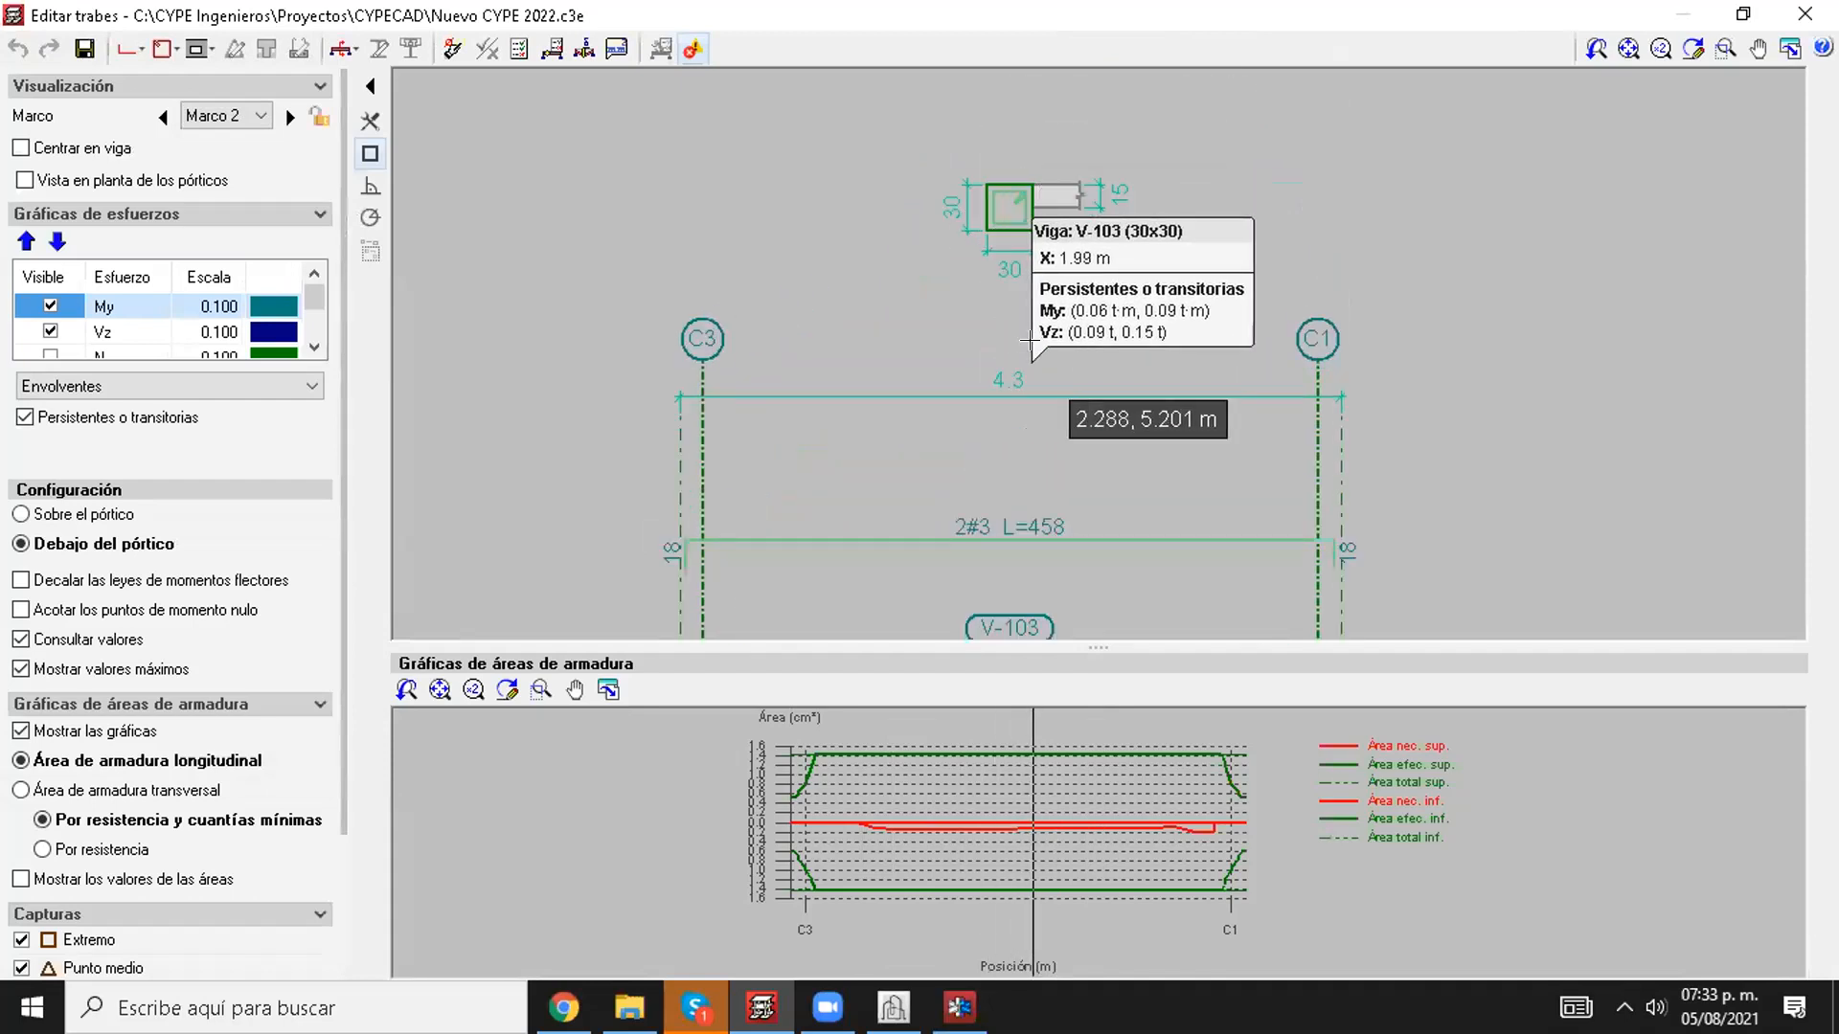
scroll(1008, 386, "down", 4)
middle_click_drag(1040, 501, 987, 263)
scroll(943, 417, "up", 2)
scroll(932, 394, "down", 1)
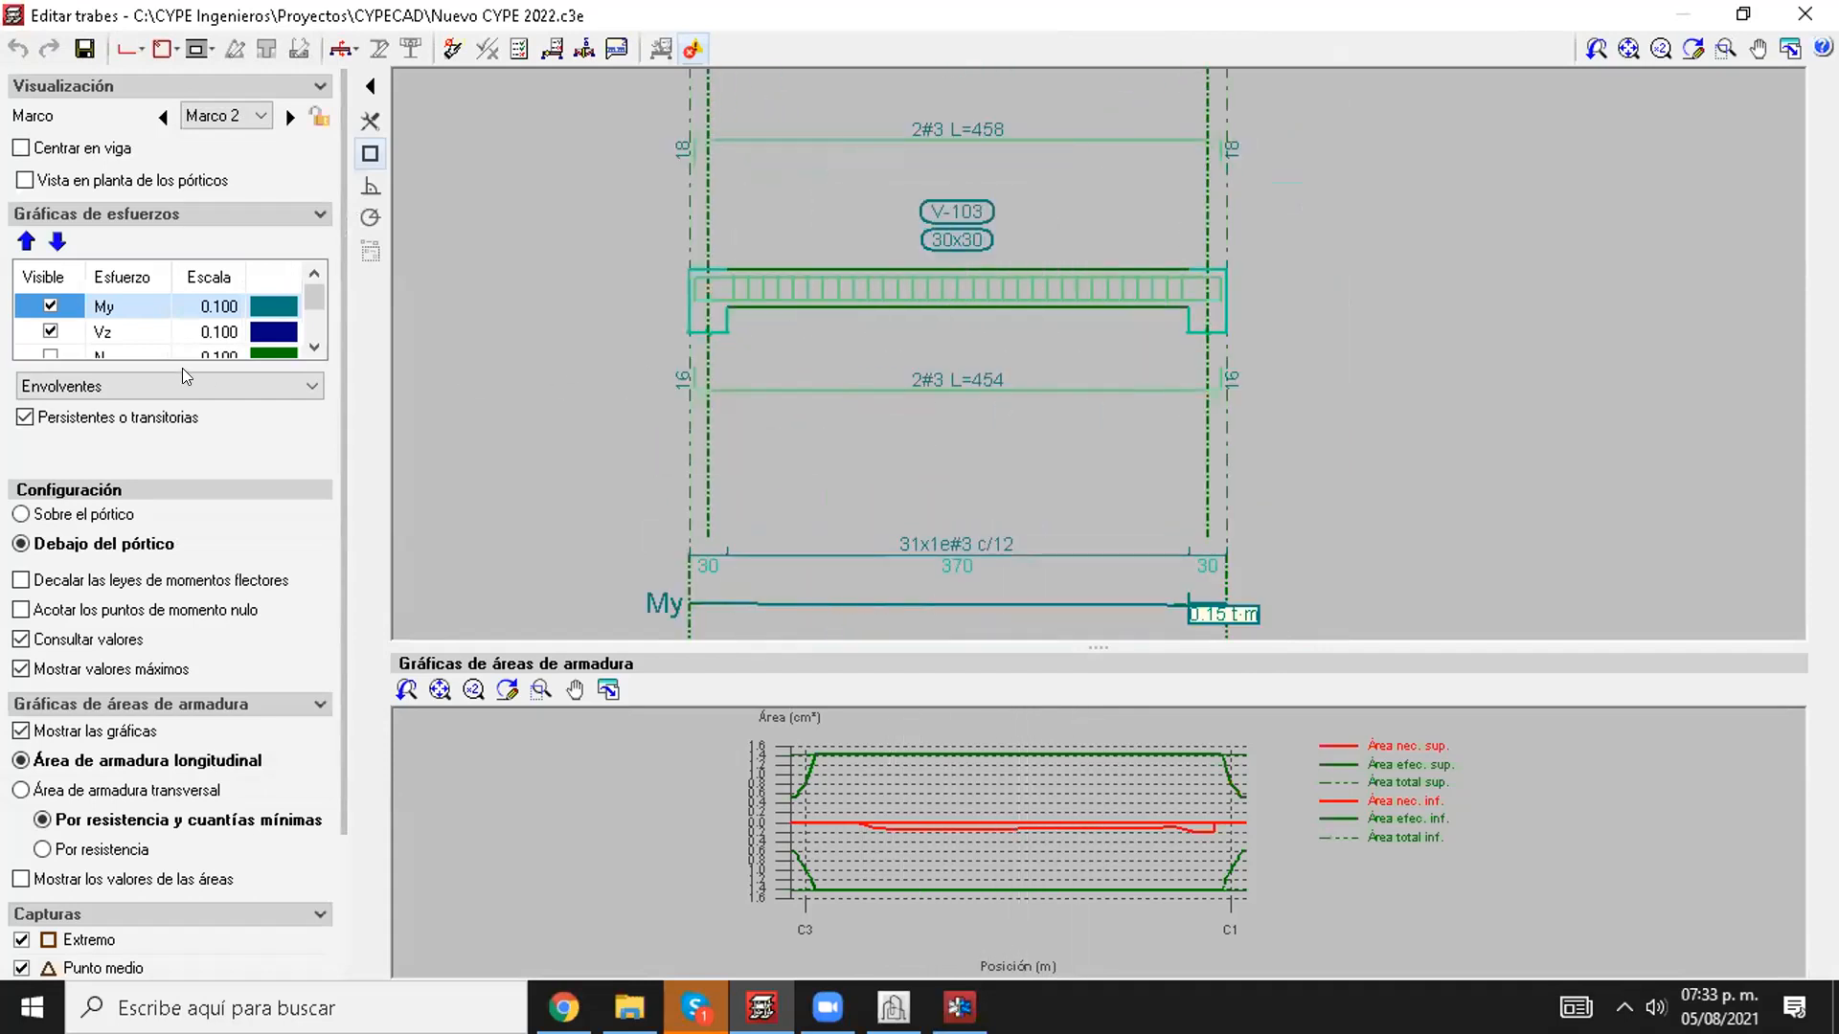
scroll(983, 413, "down", 1)
scroll(984, 413, "up", 3)
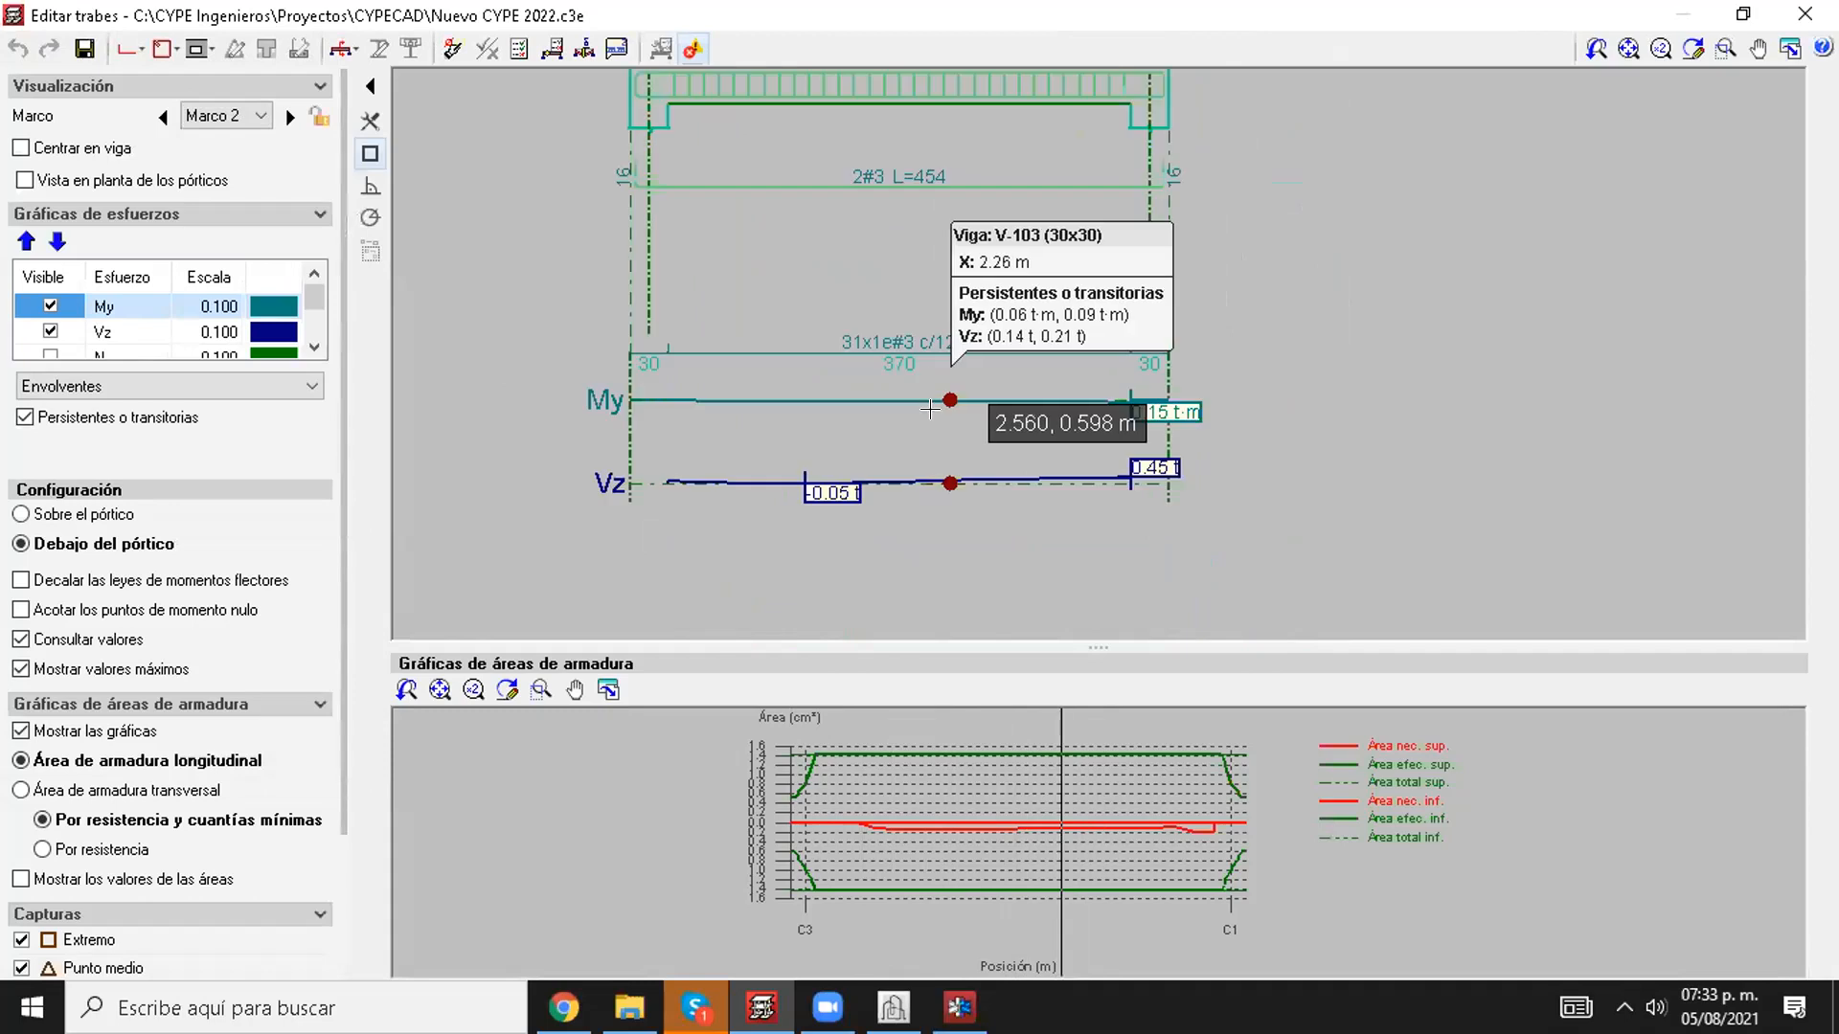
Step: Set the scale of the My and Vz force diagrams to 1
left_click(226, 306)
type("1")
key("Return")
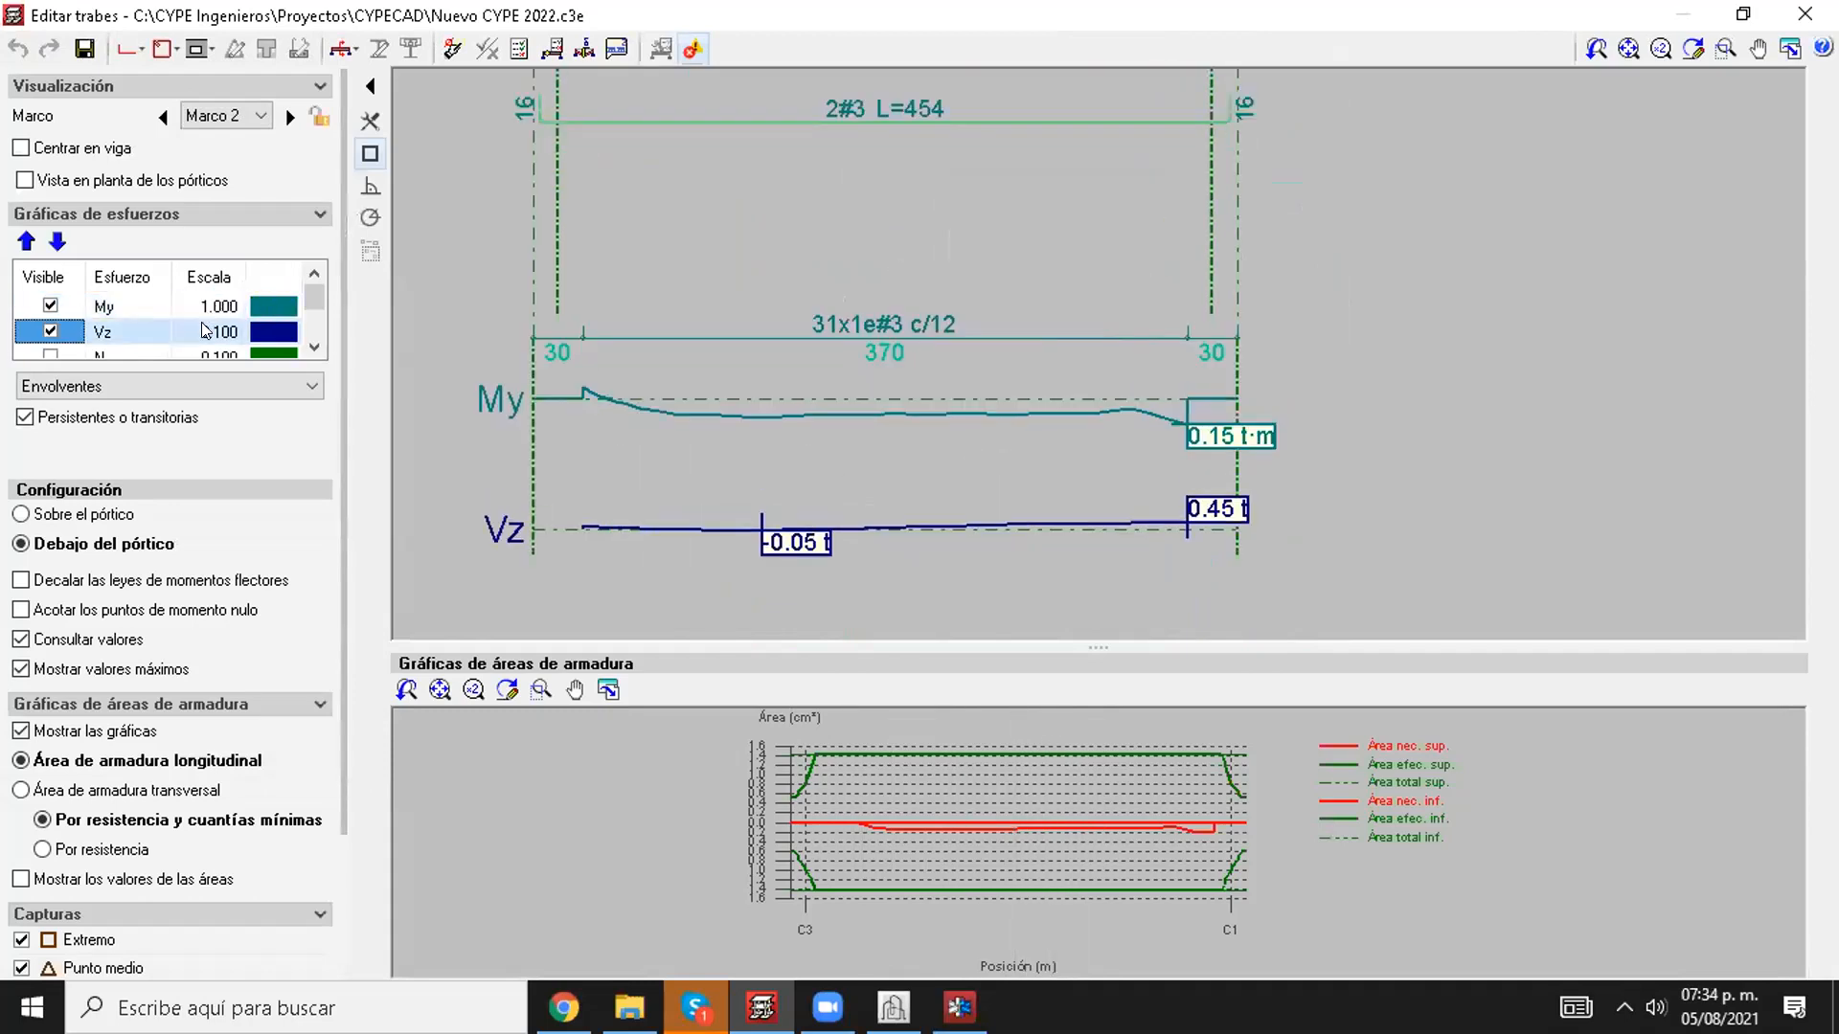
left_click(204, 332)
type("1")
key("Return")
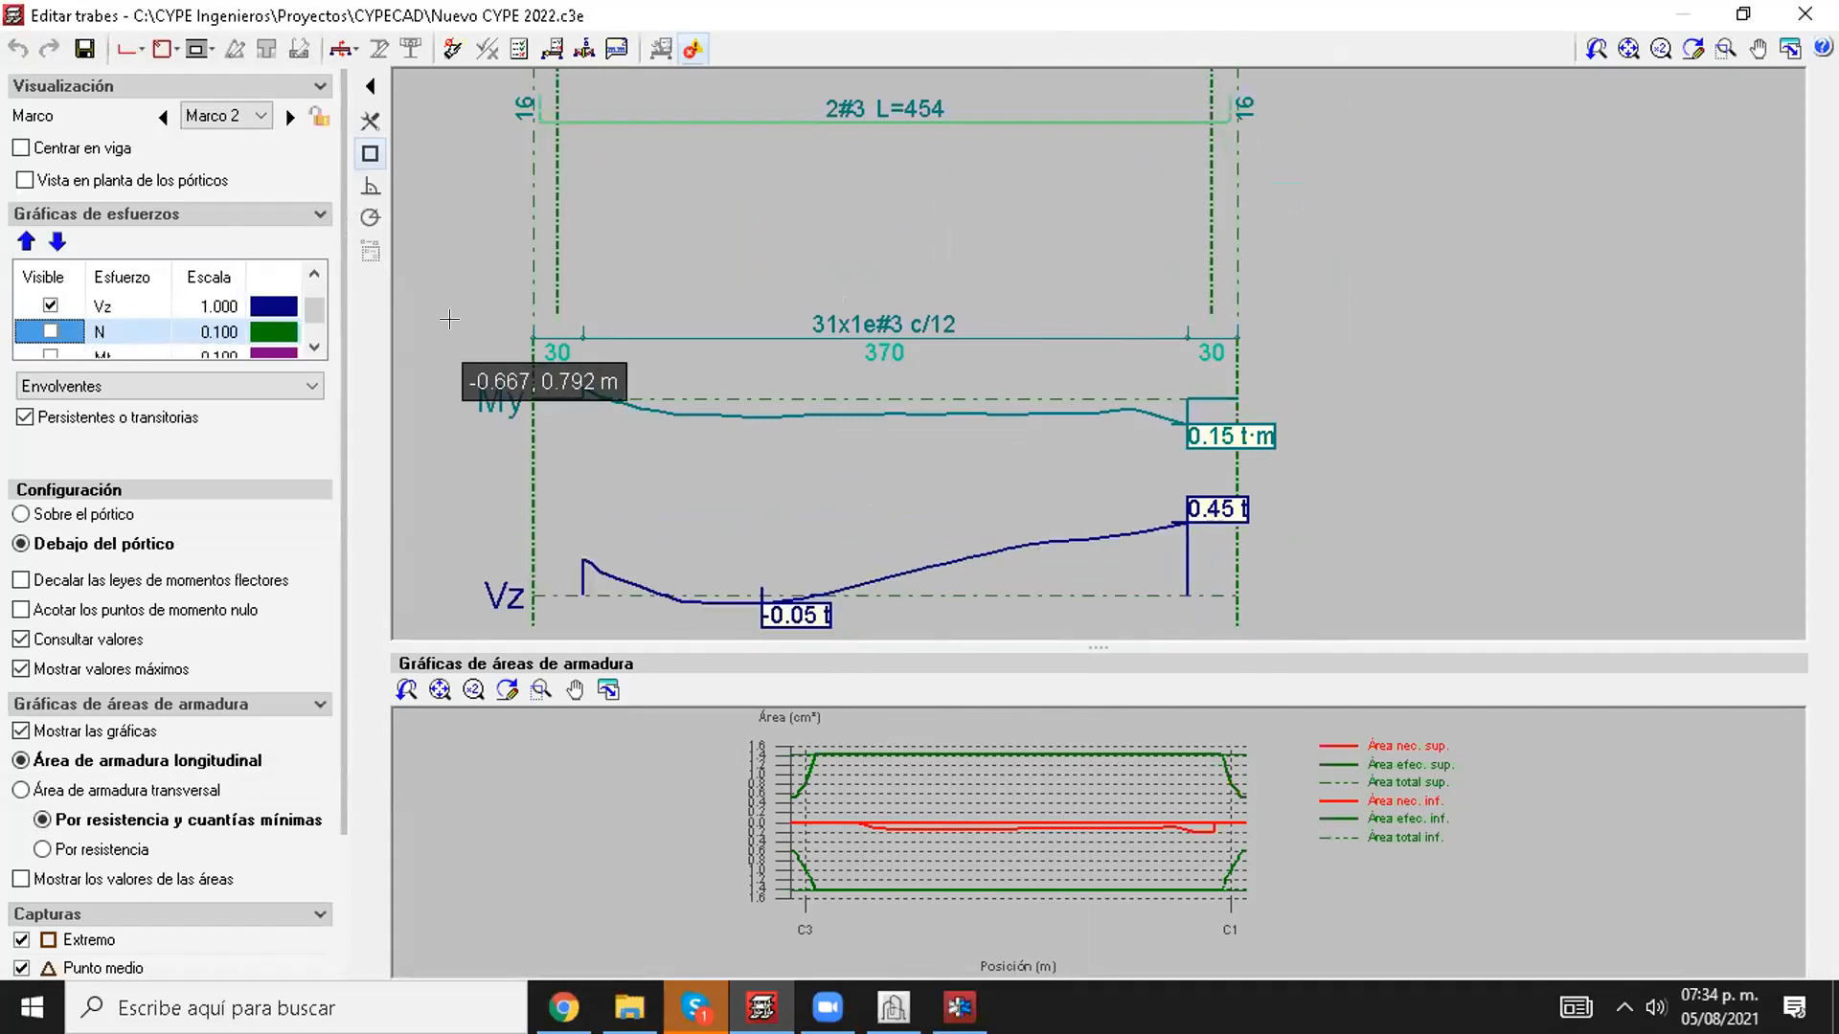
scroll(895, 345, "down", 2)
mouse_move(798, 328)
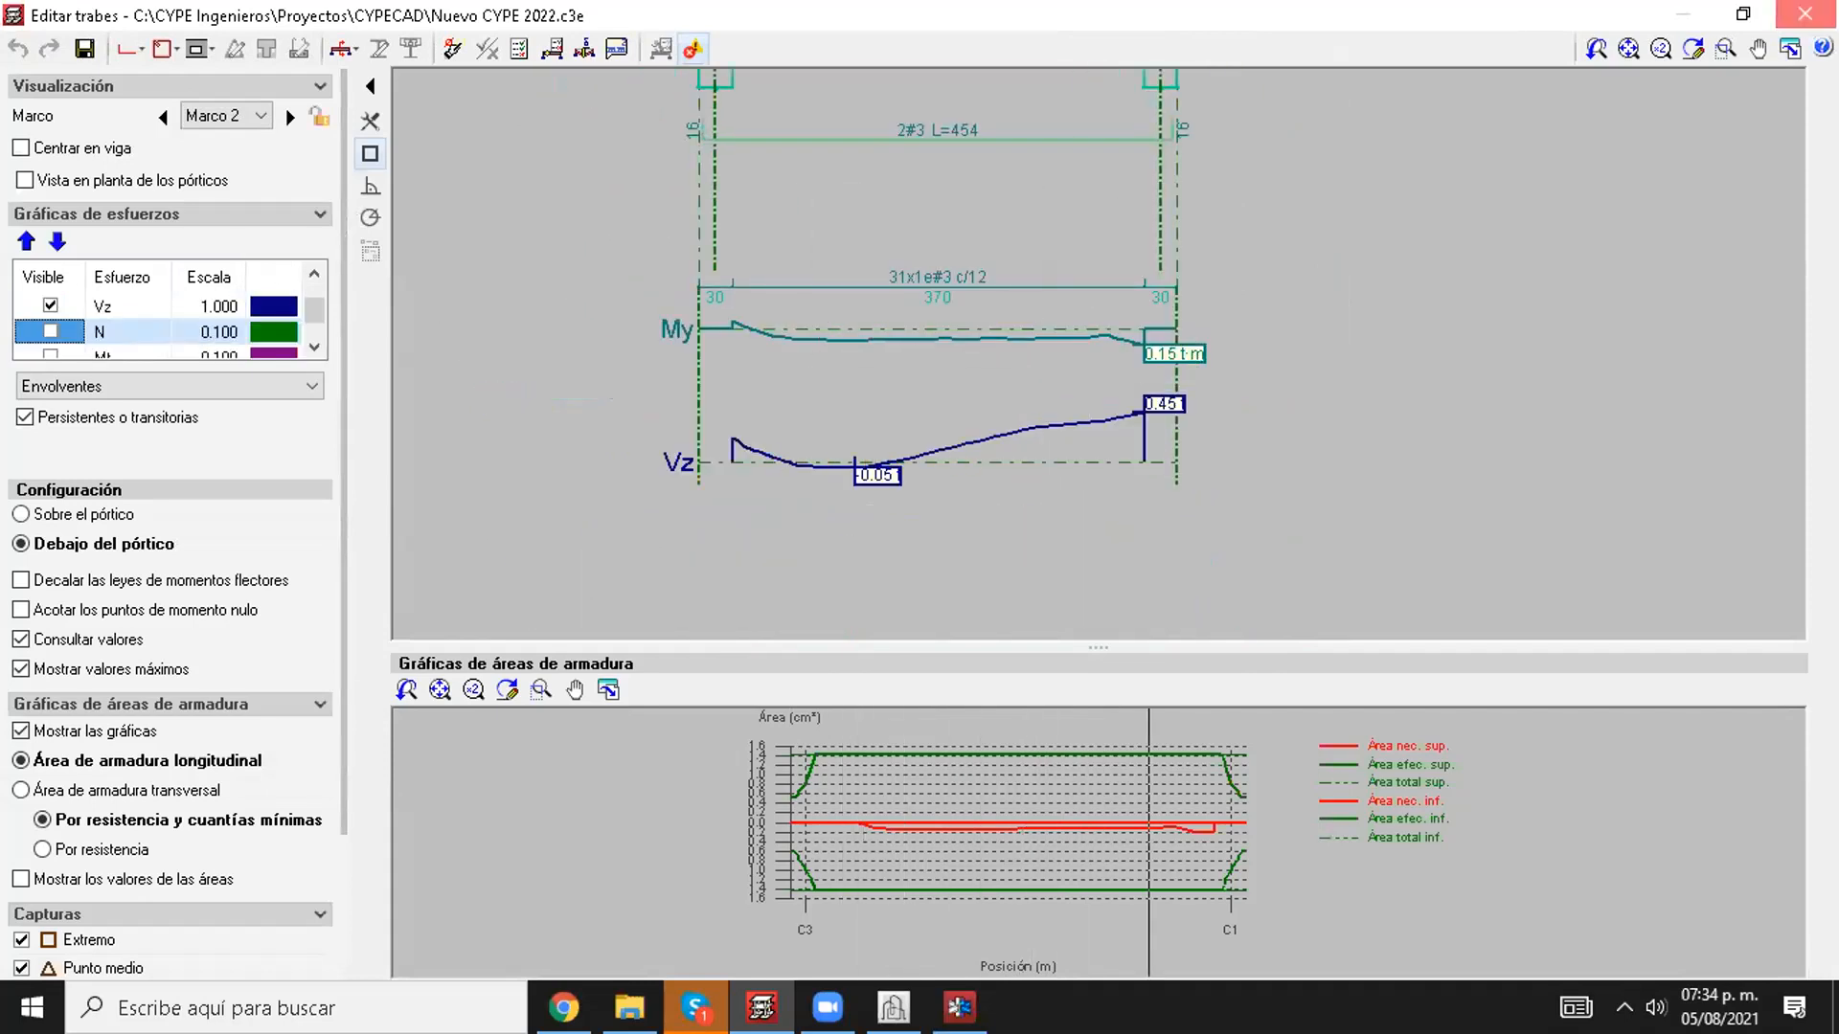
Step: Close the beam editor and return to the beam input view of the floor plan
left_click(1805, 14)
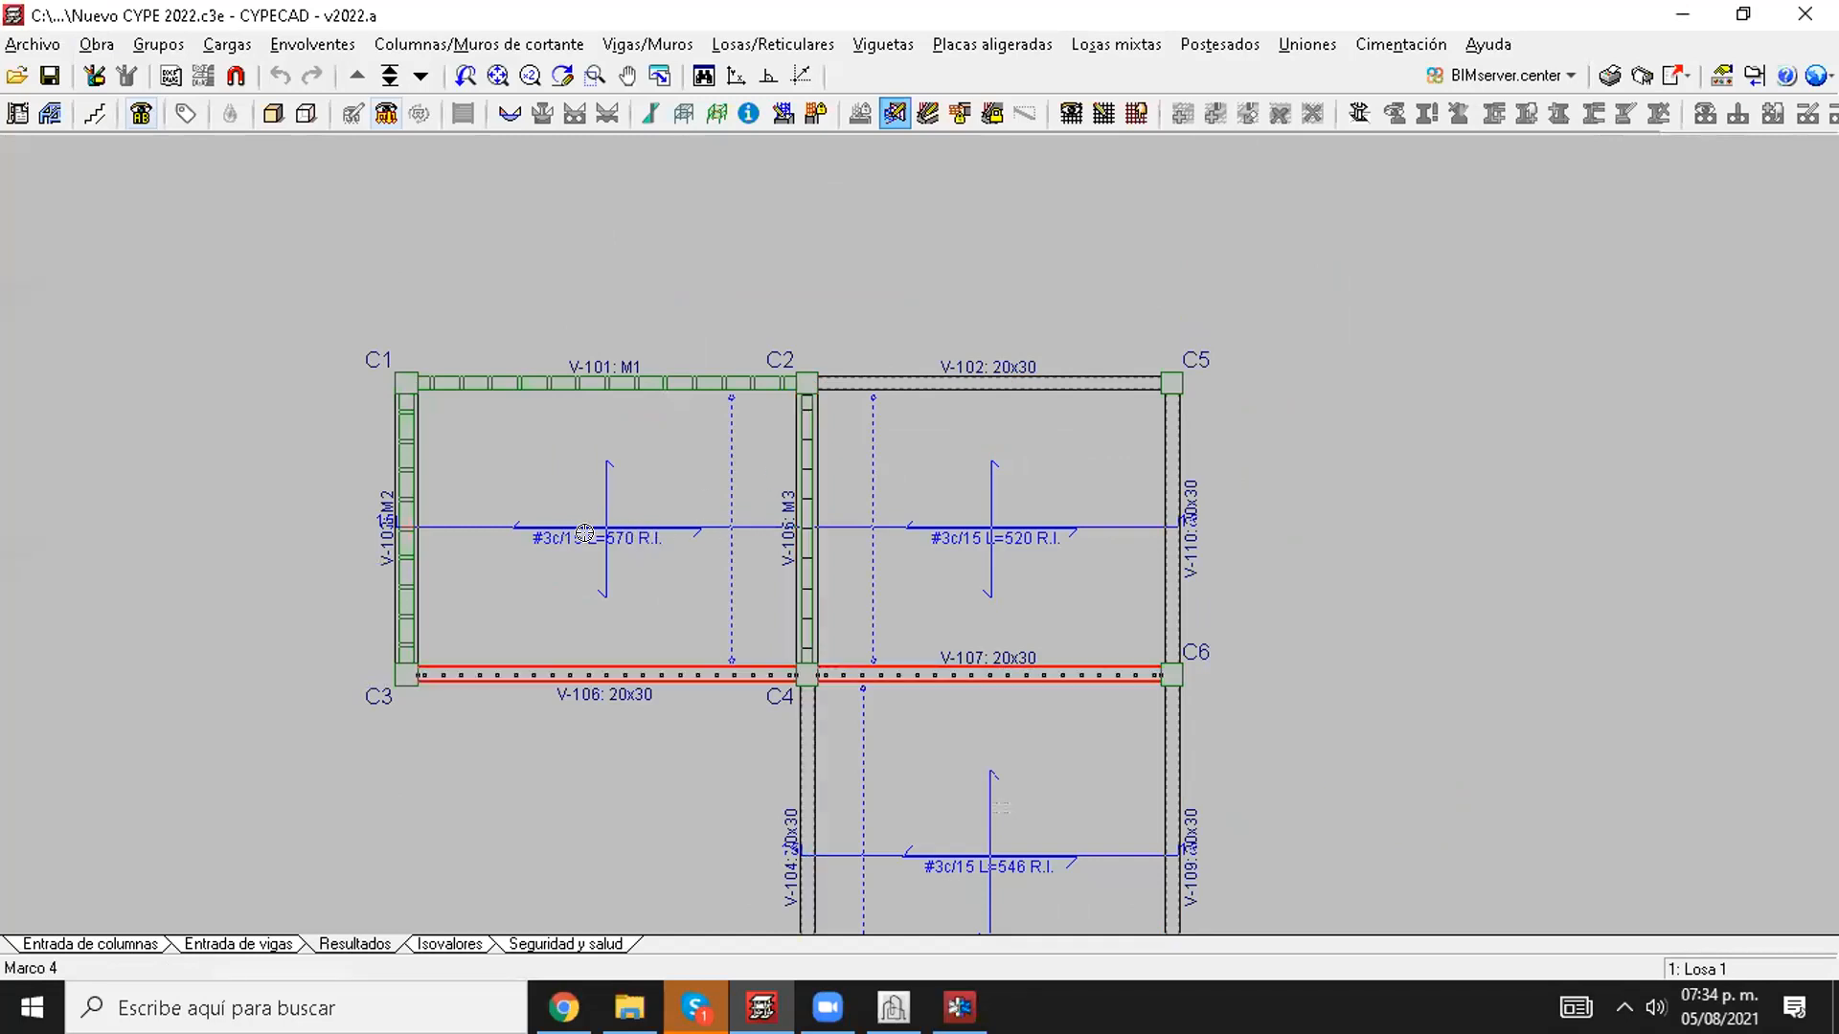
middle_click_drag(686, 500, 703, 421)
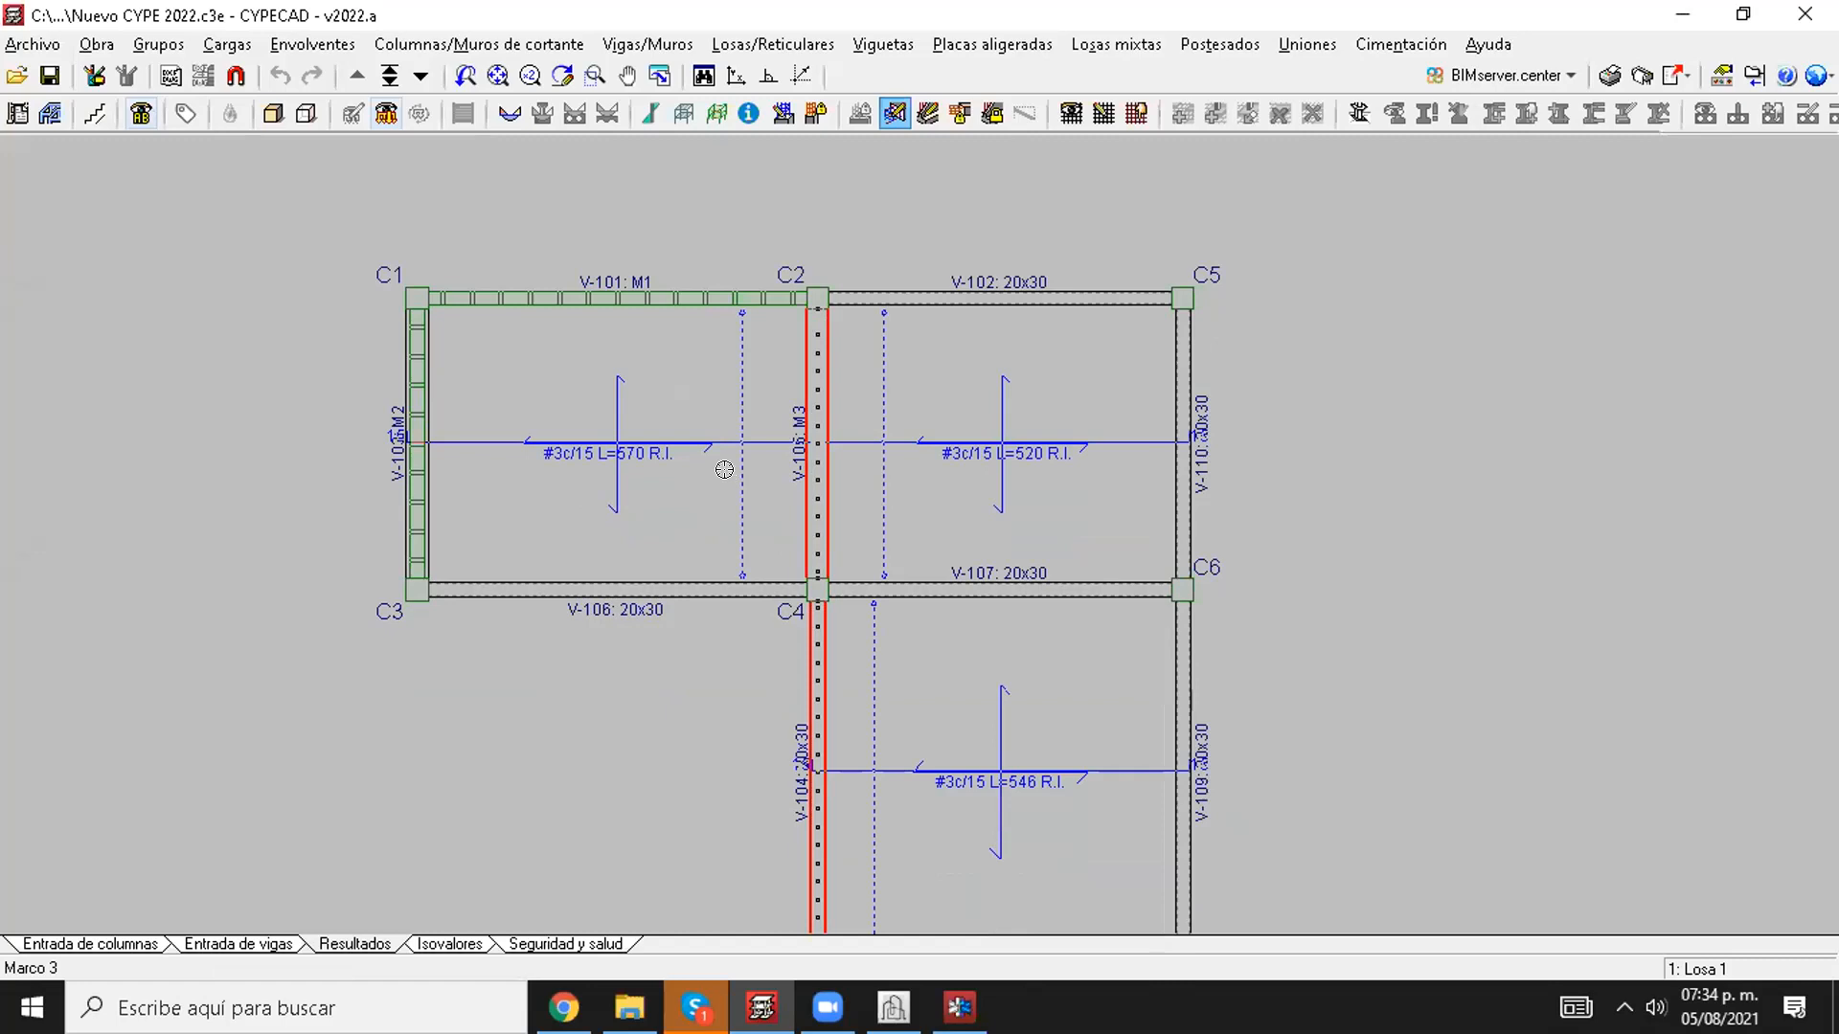
middle_click_drag(683, 401, 581, 443)
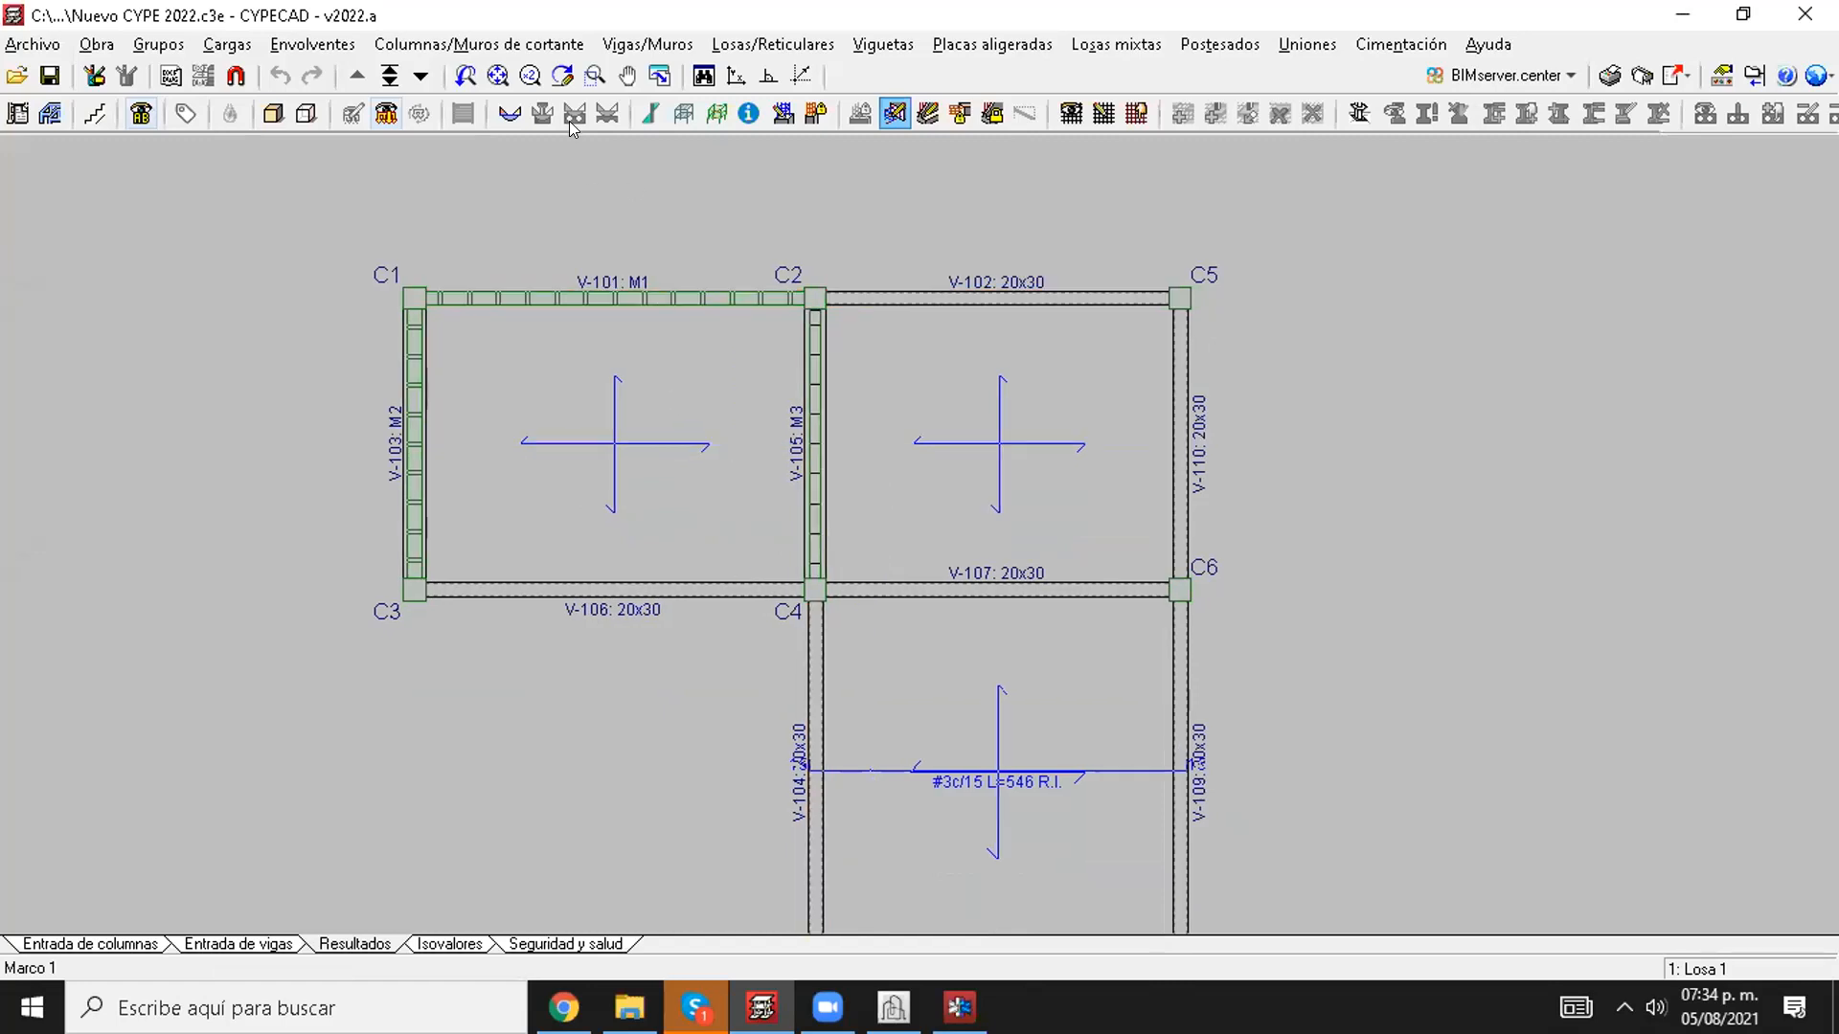
left_click(314, 517)
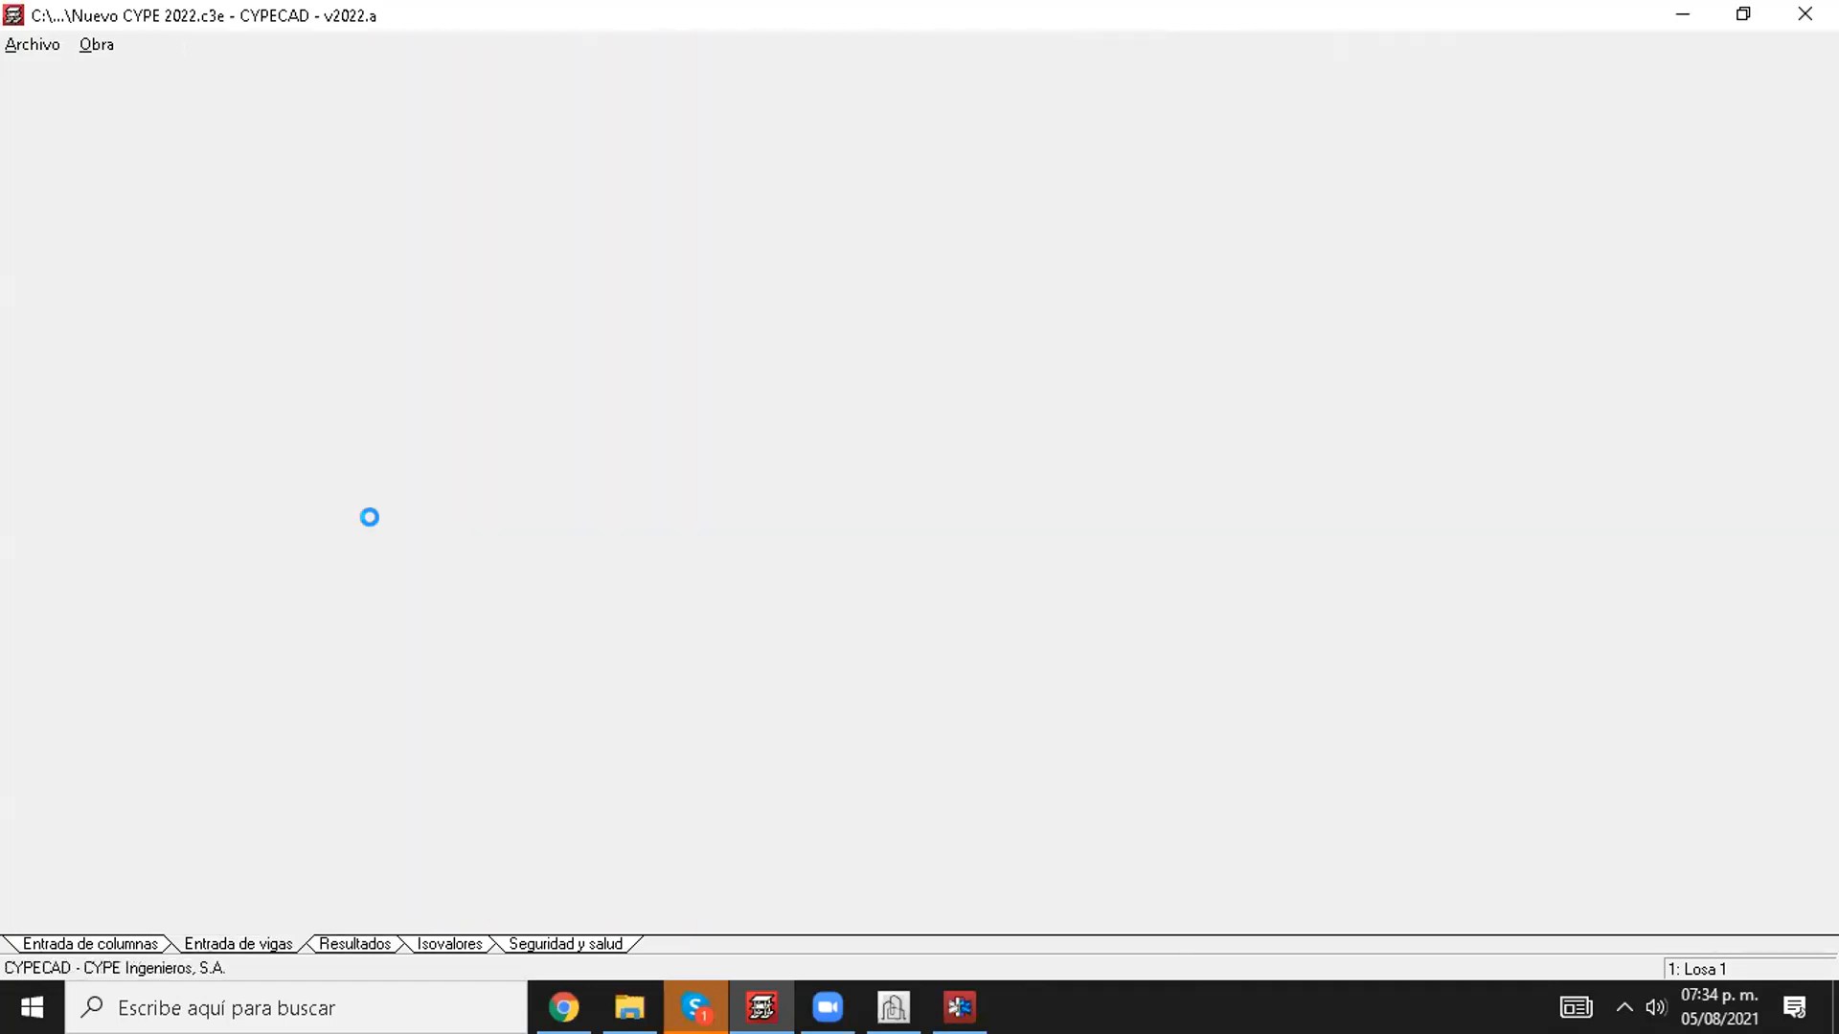
Step: Define the current beam as a steel beam with a simple rolled I-section from the IPE series, profile IPE 220
left_click(286, 44)
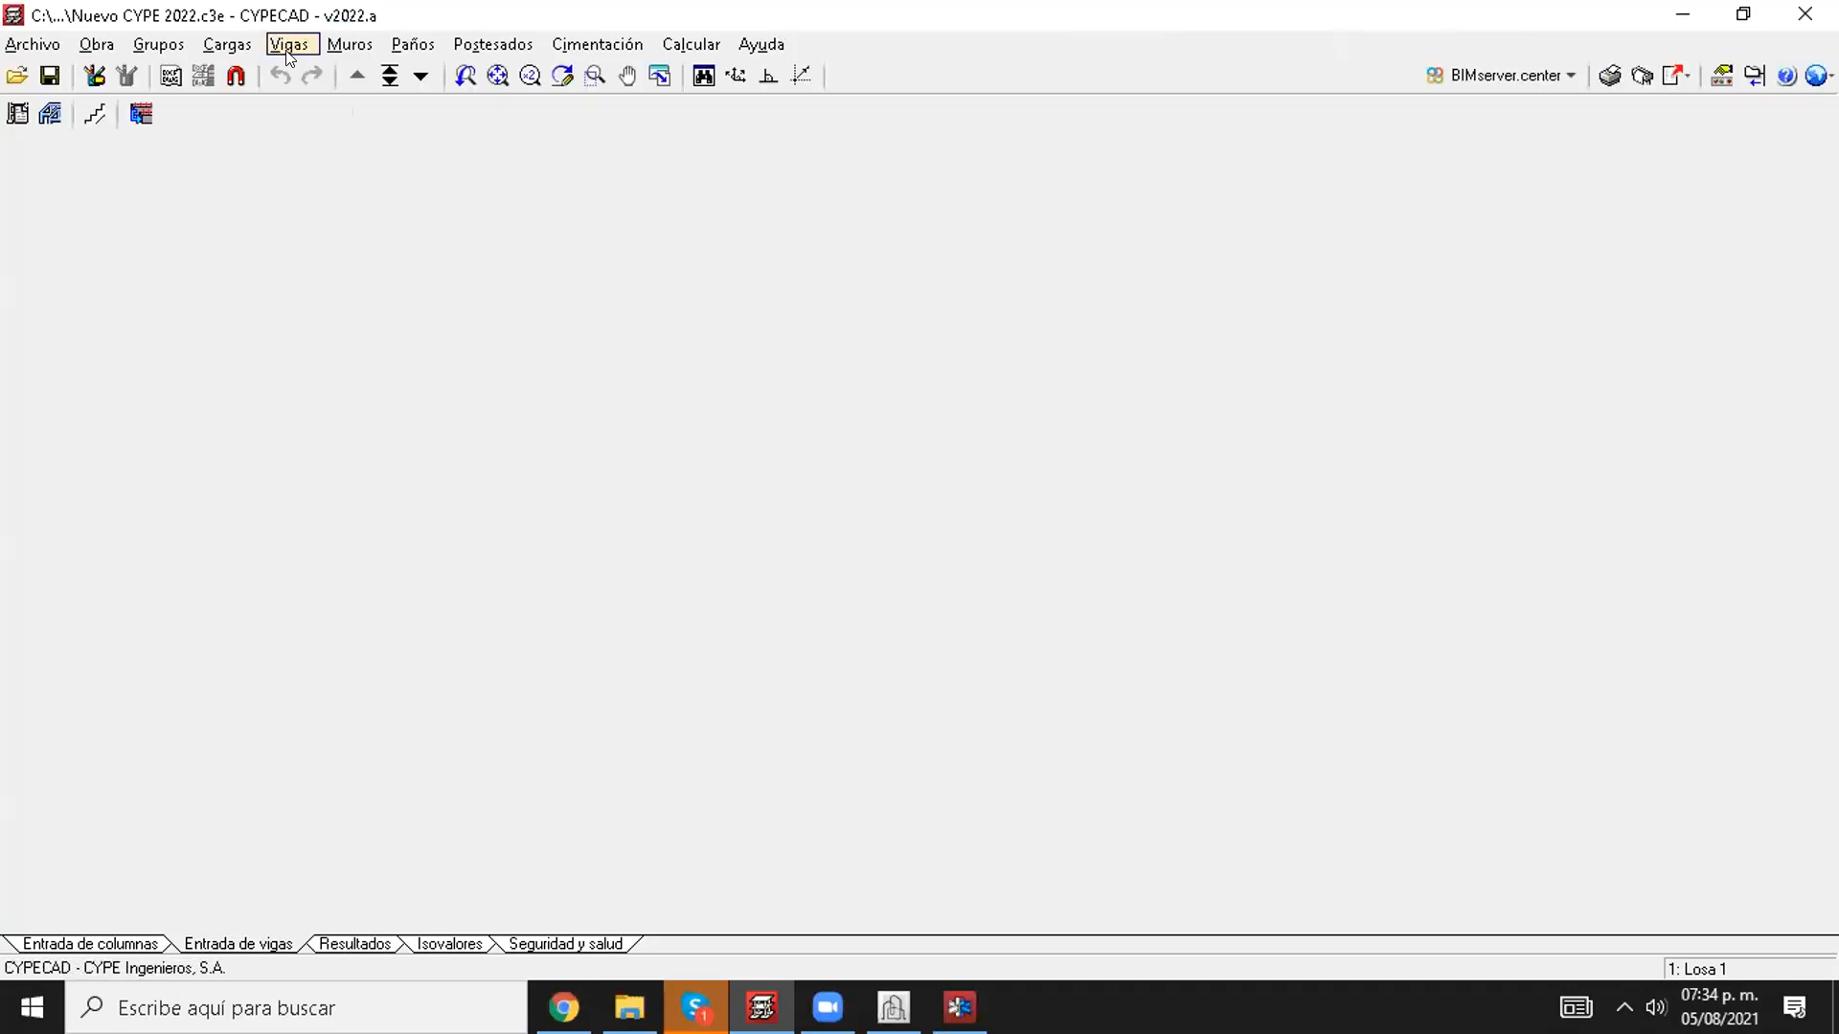
left_click(287, 71)
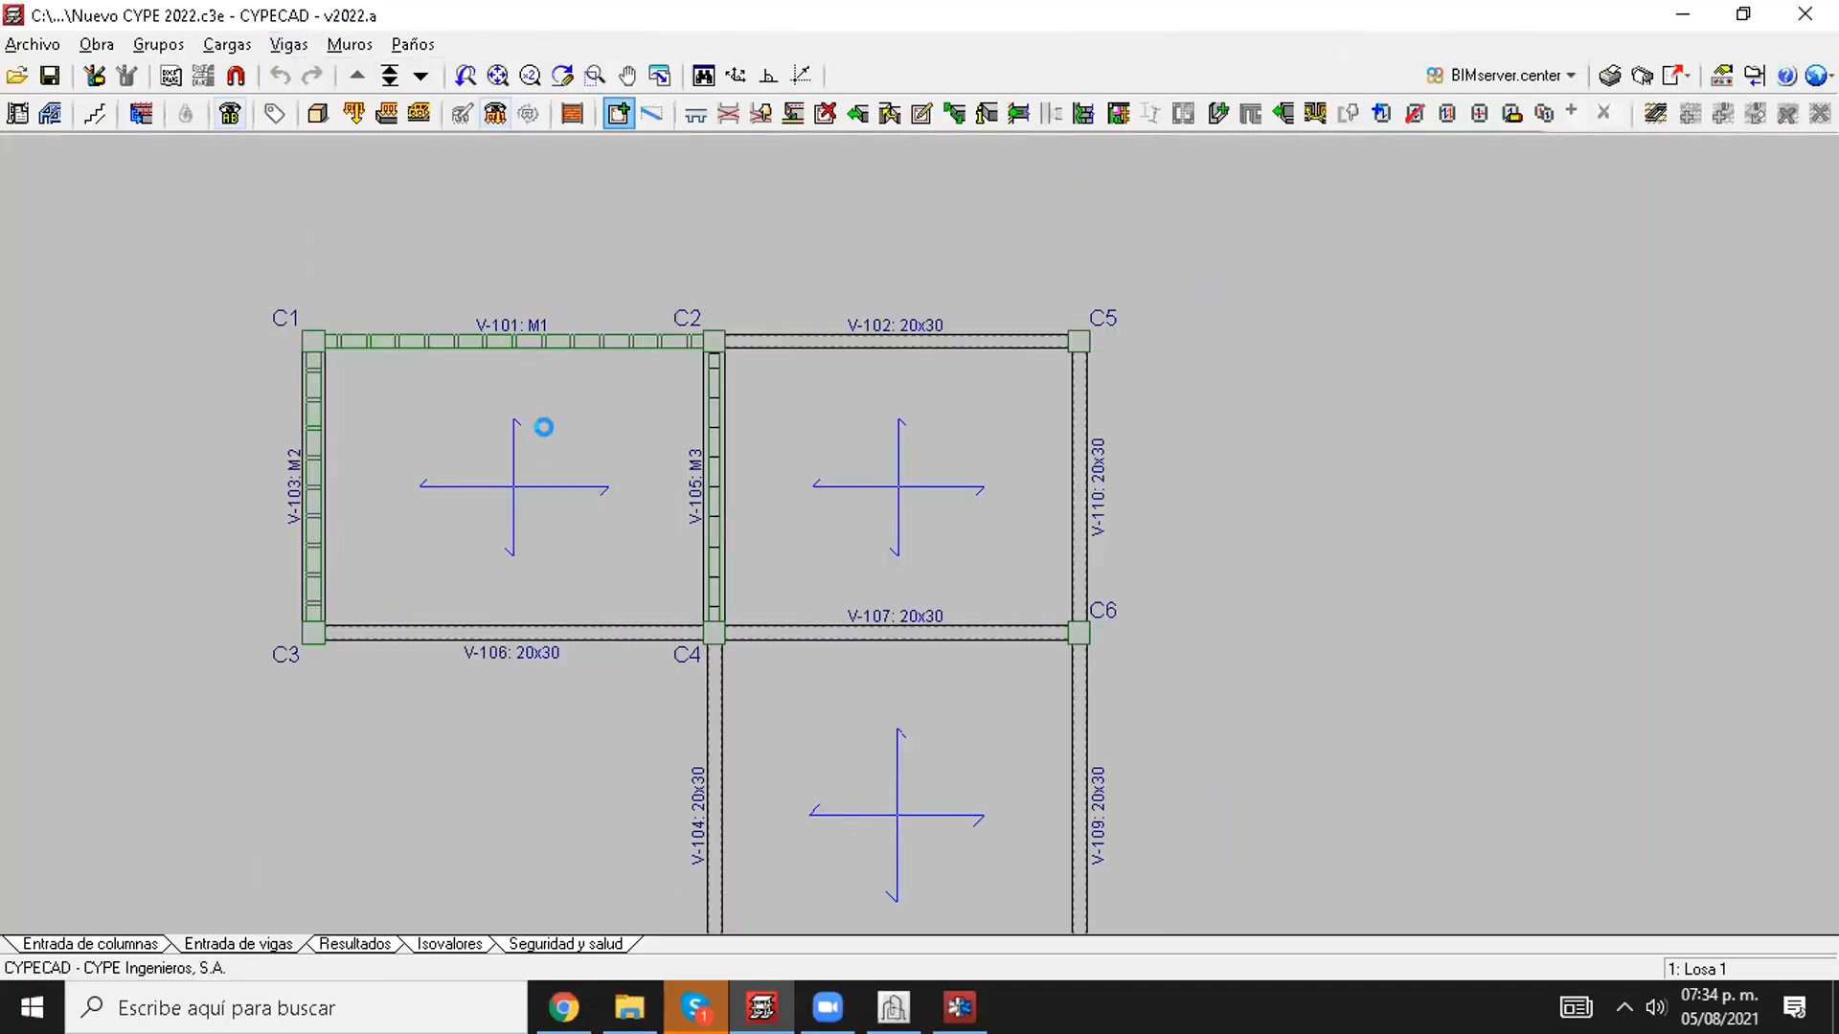
left_click(1217, 292)
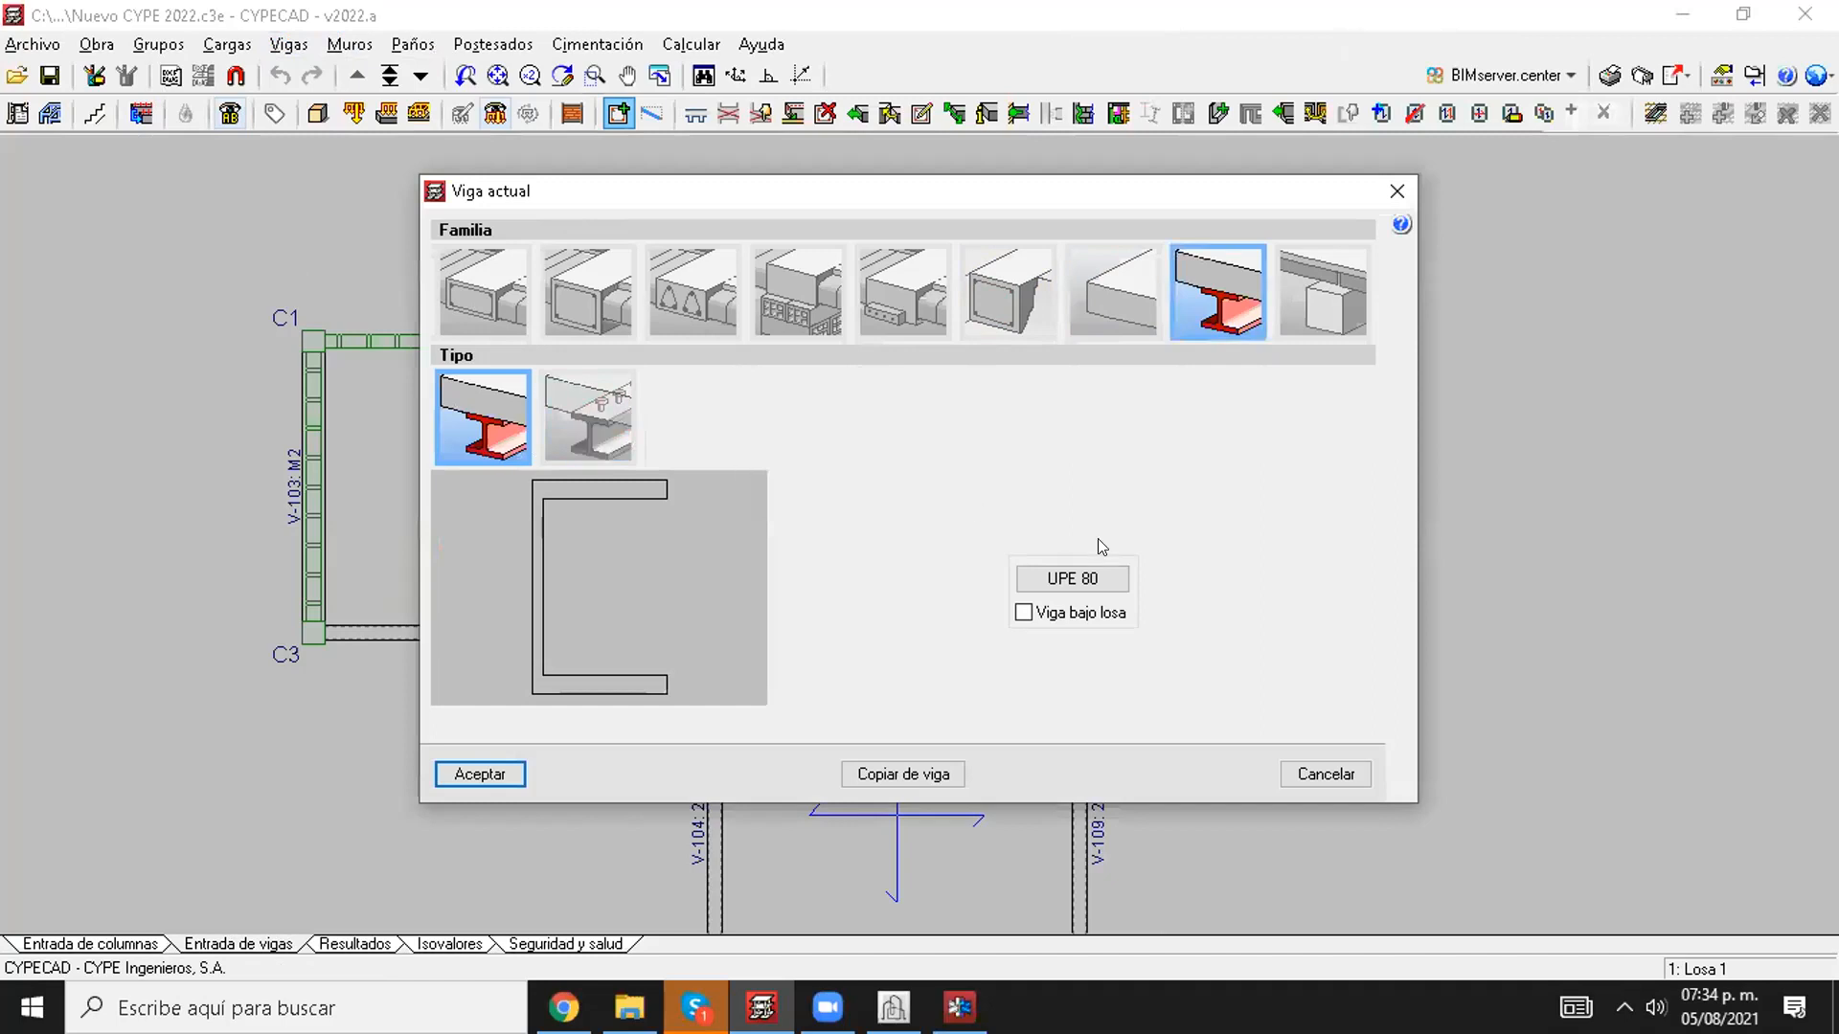
left_click(1073, 577)
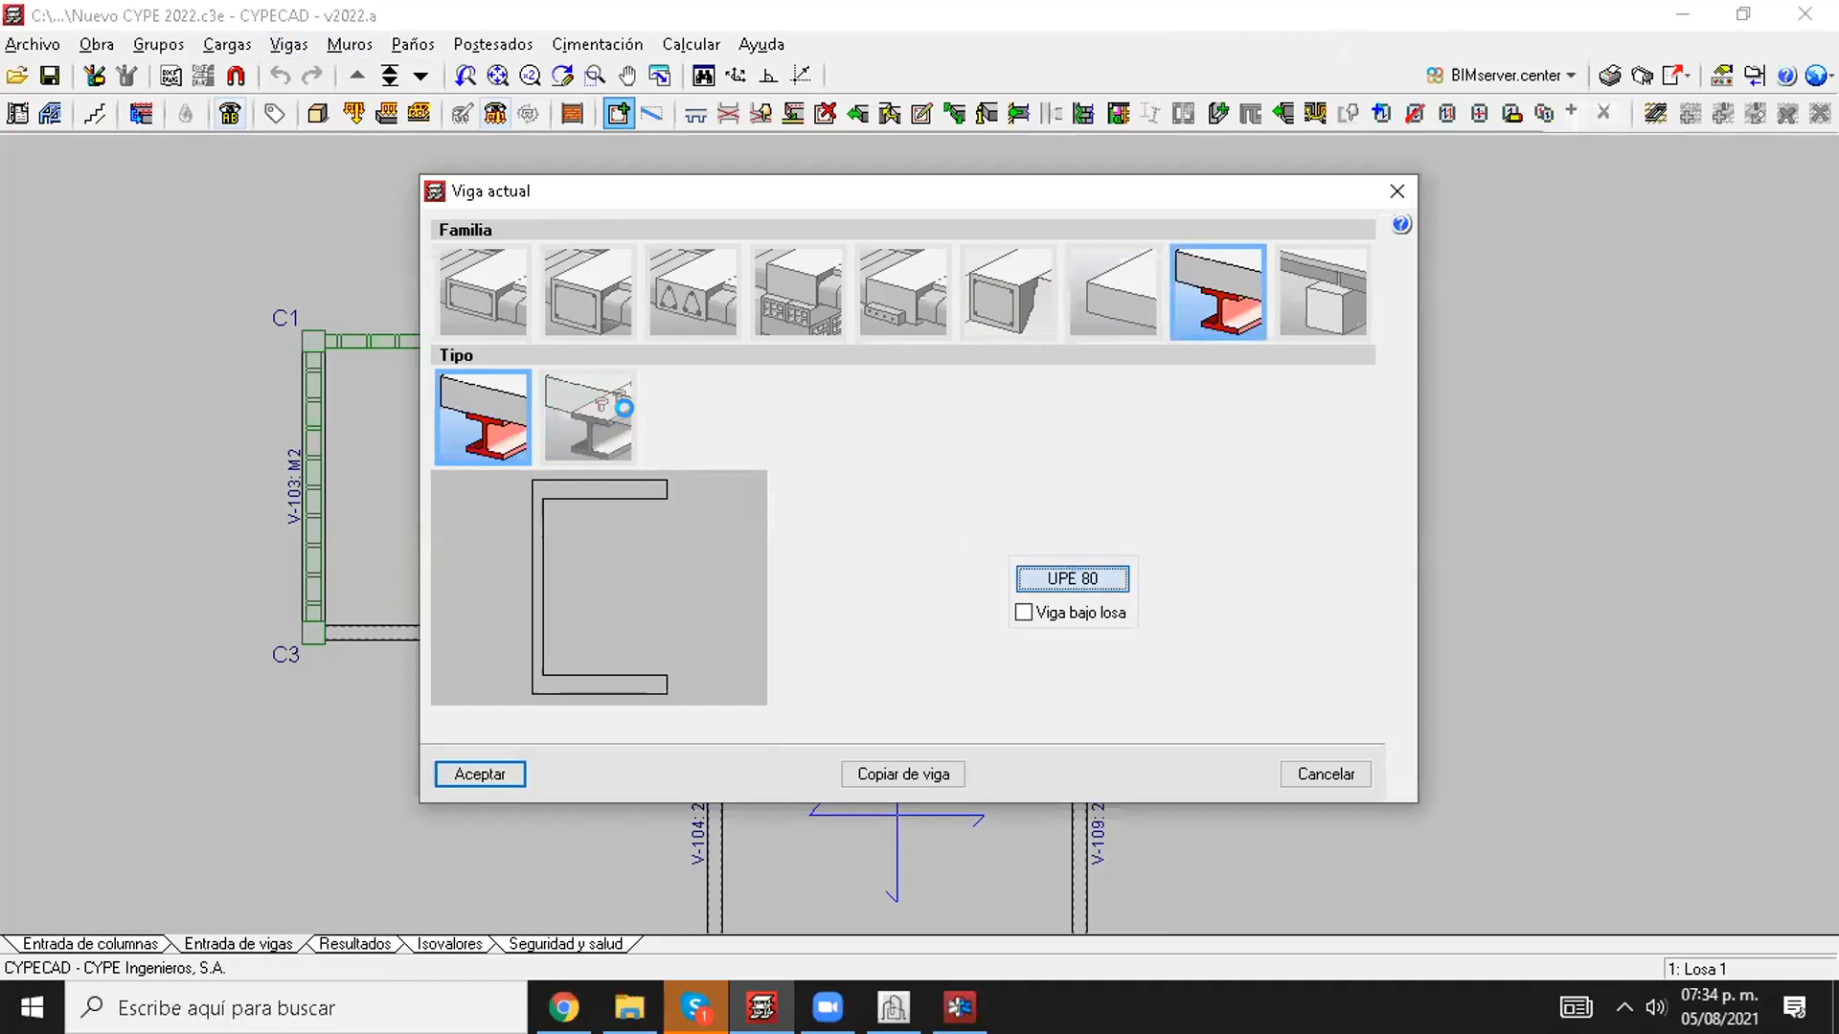
left_click(403, 377)
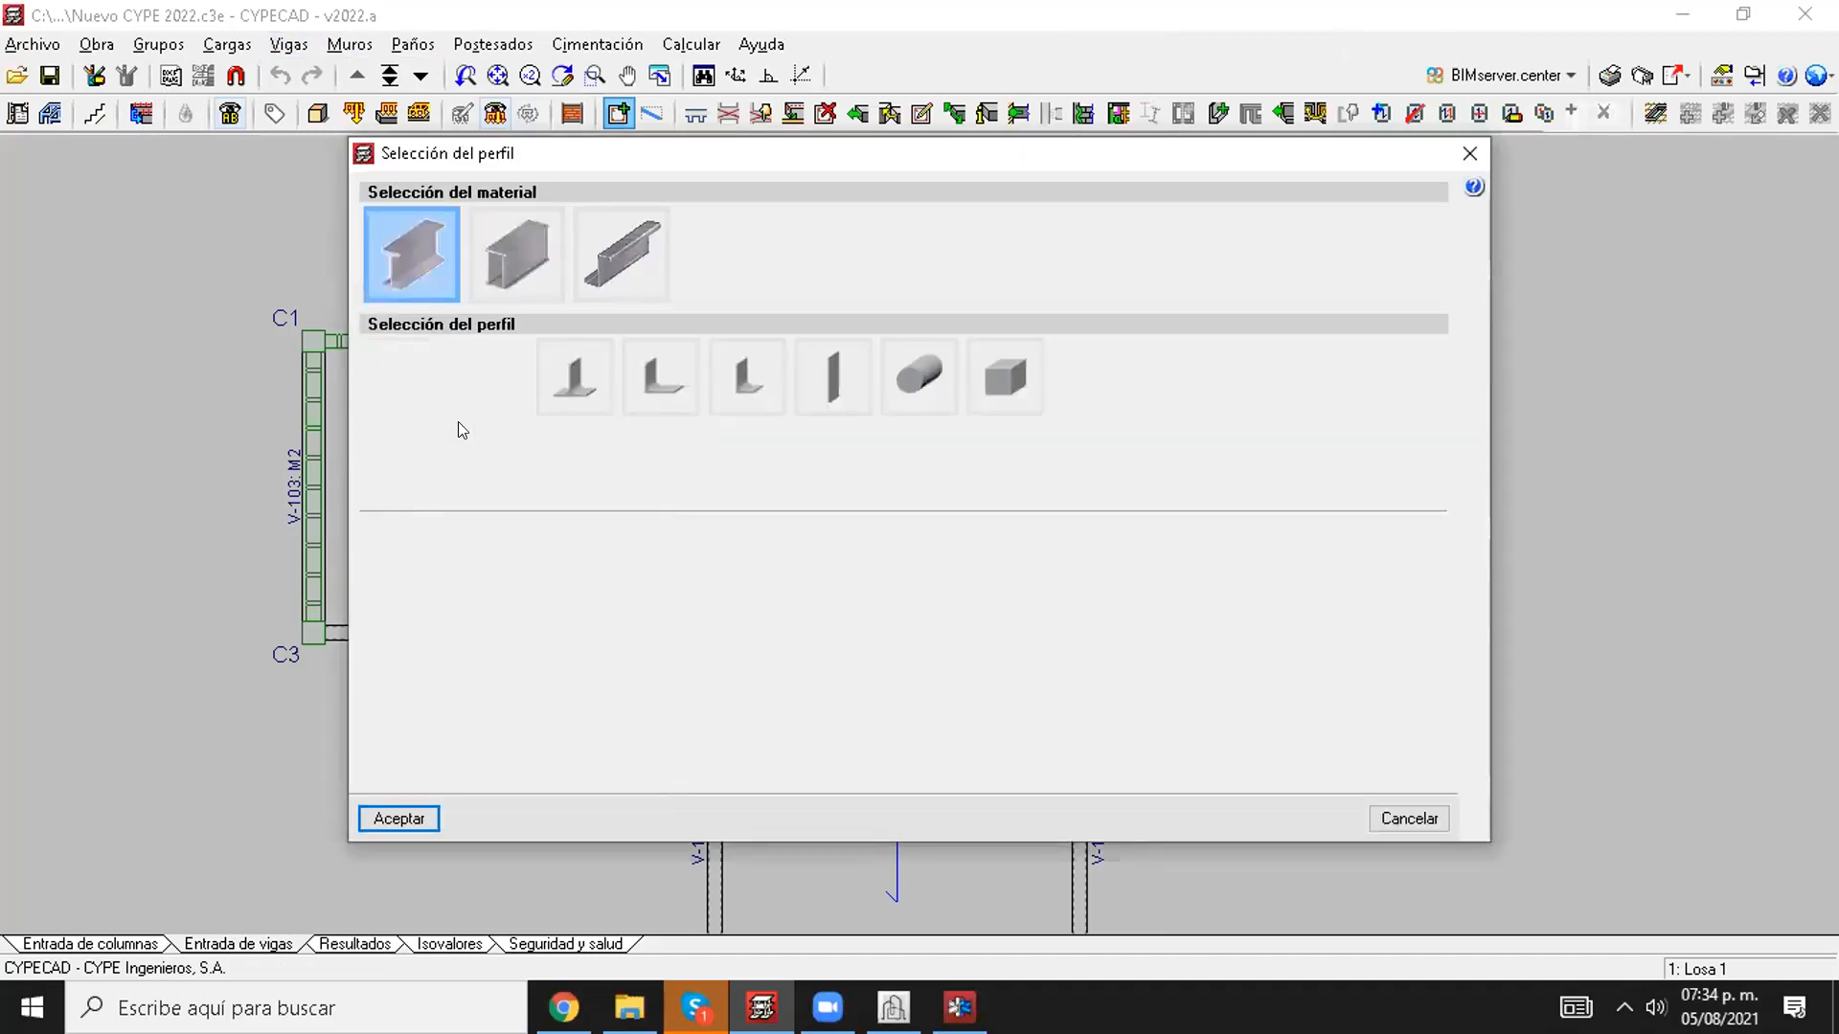
left_click(522, 438)
left_click(522, 443)
left_click(536, 473)
left_click(527, 618)
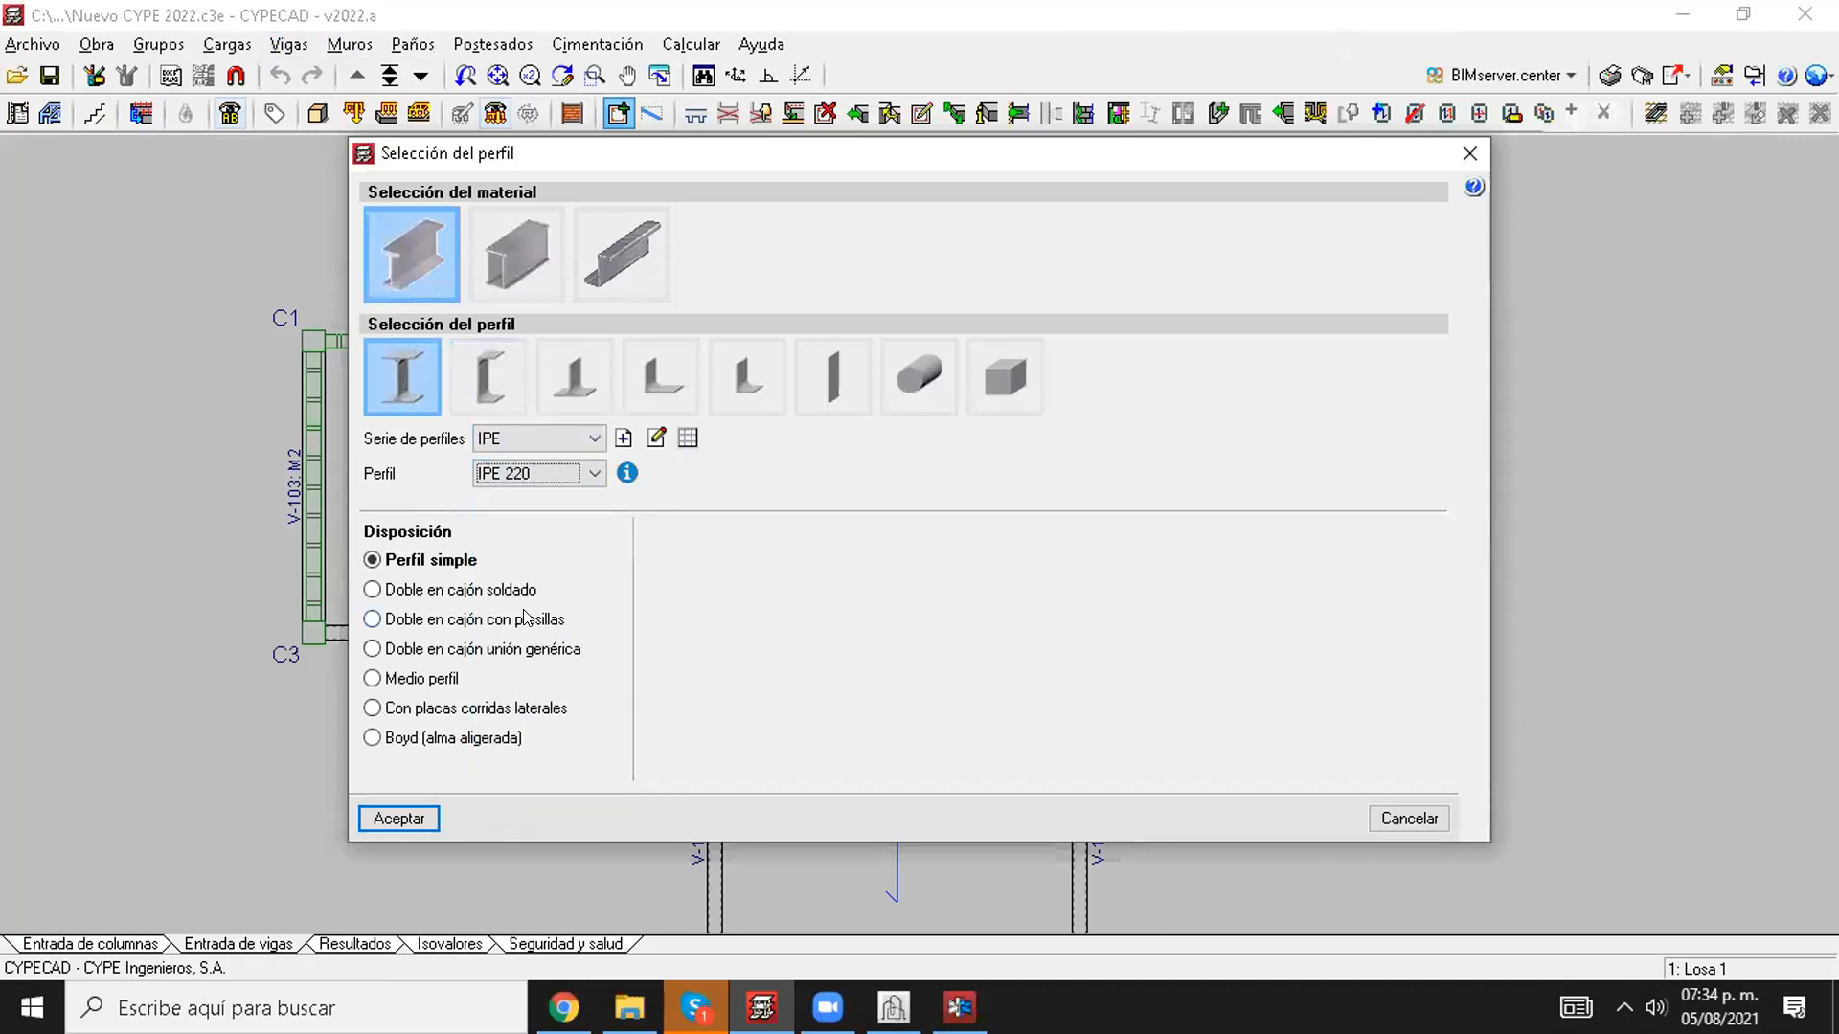
left_click(399, 818)
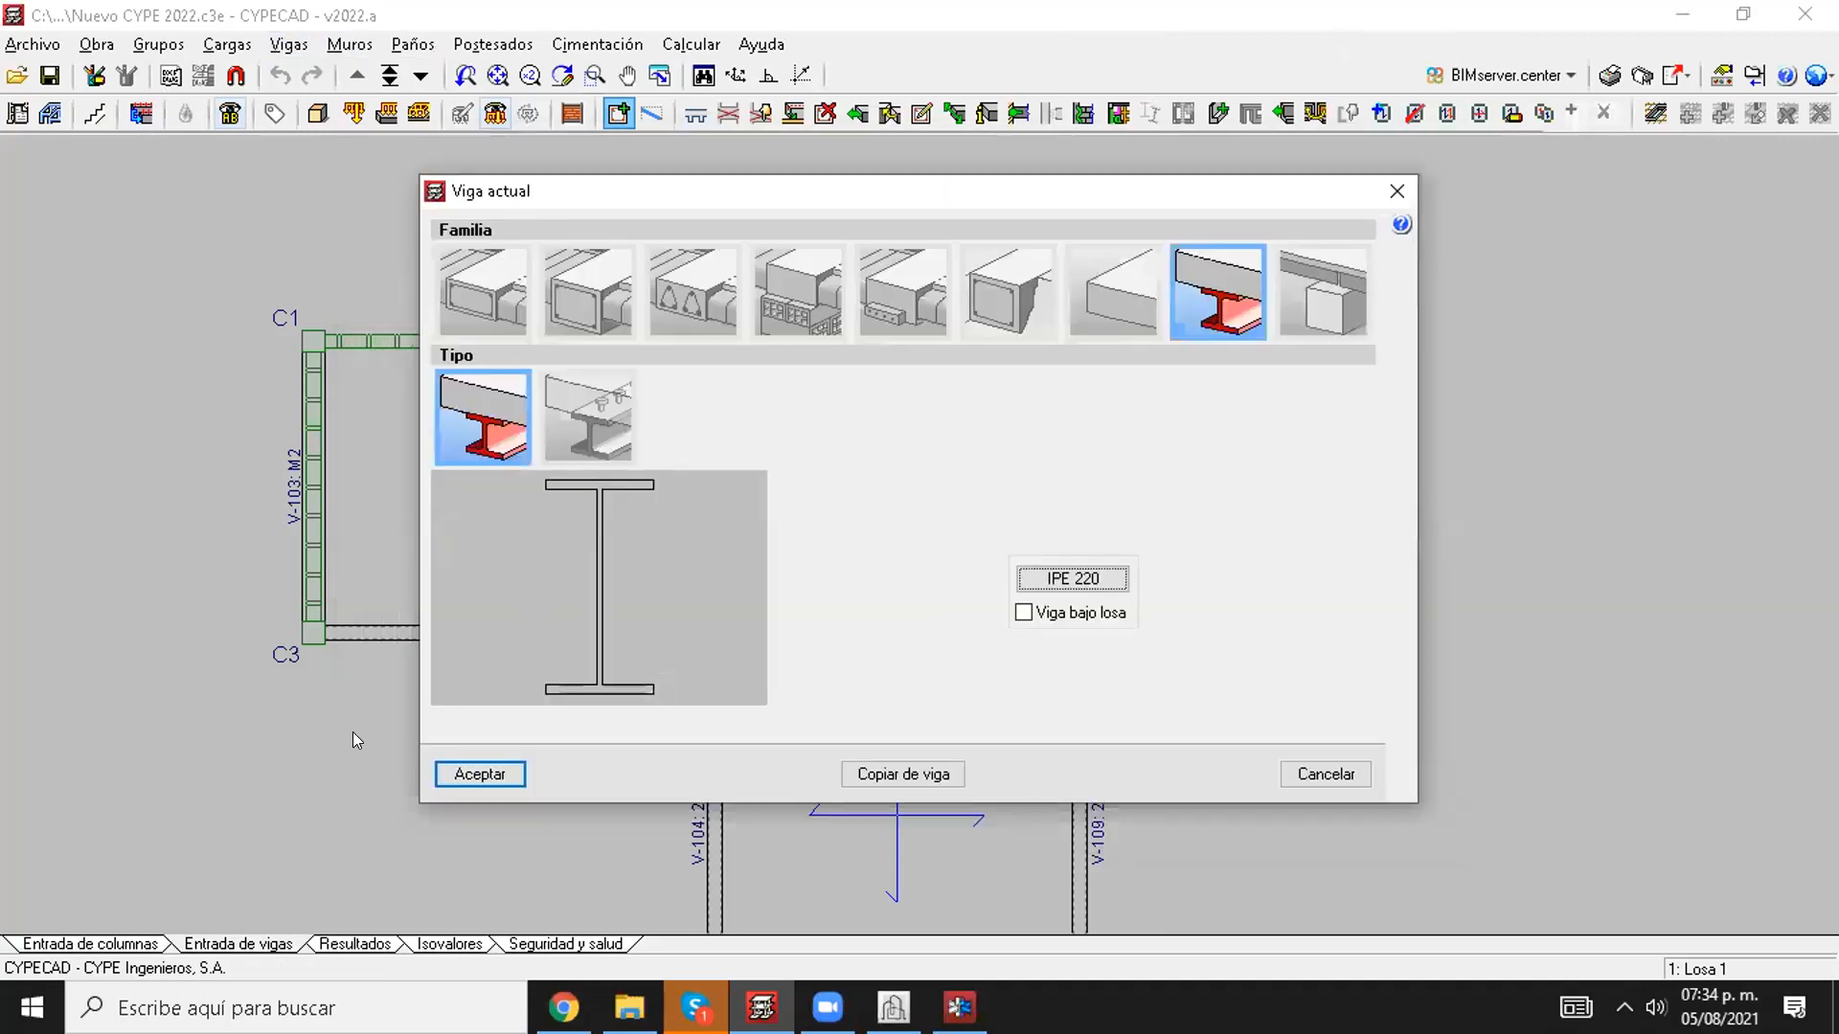
Step: Place the IPE 220 beam diagonally from column C3 to column C7, agreeing to discard the previous calculation results
left_click(480, 774)
middle_click_drag(317, 673, 336, 391)
left_click(329, 344)
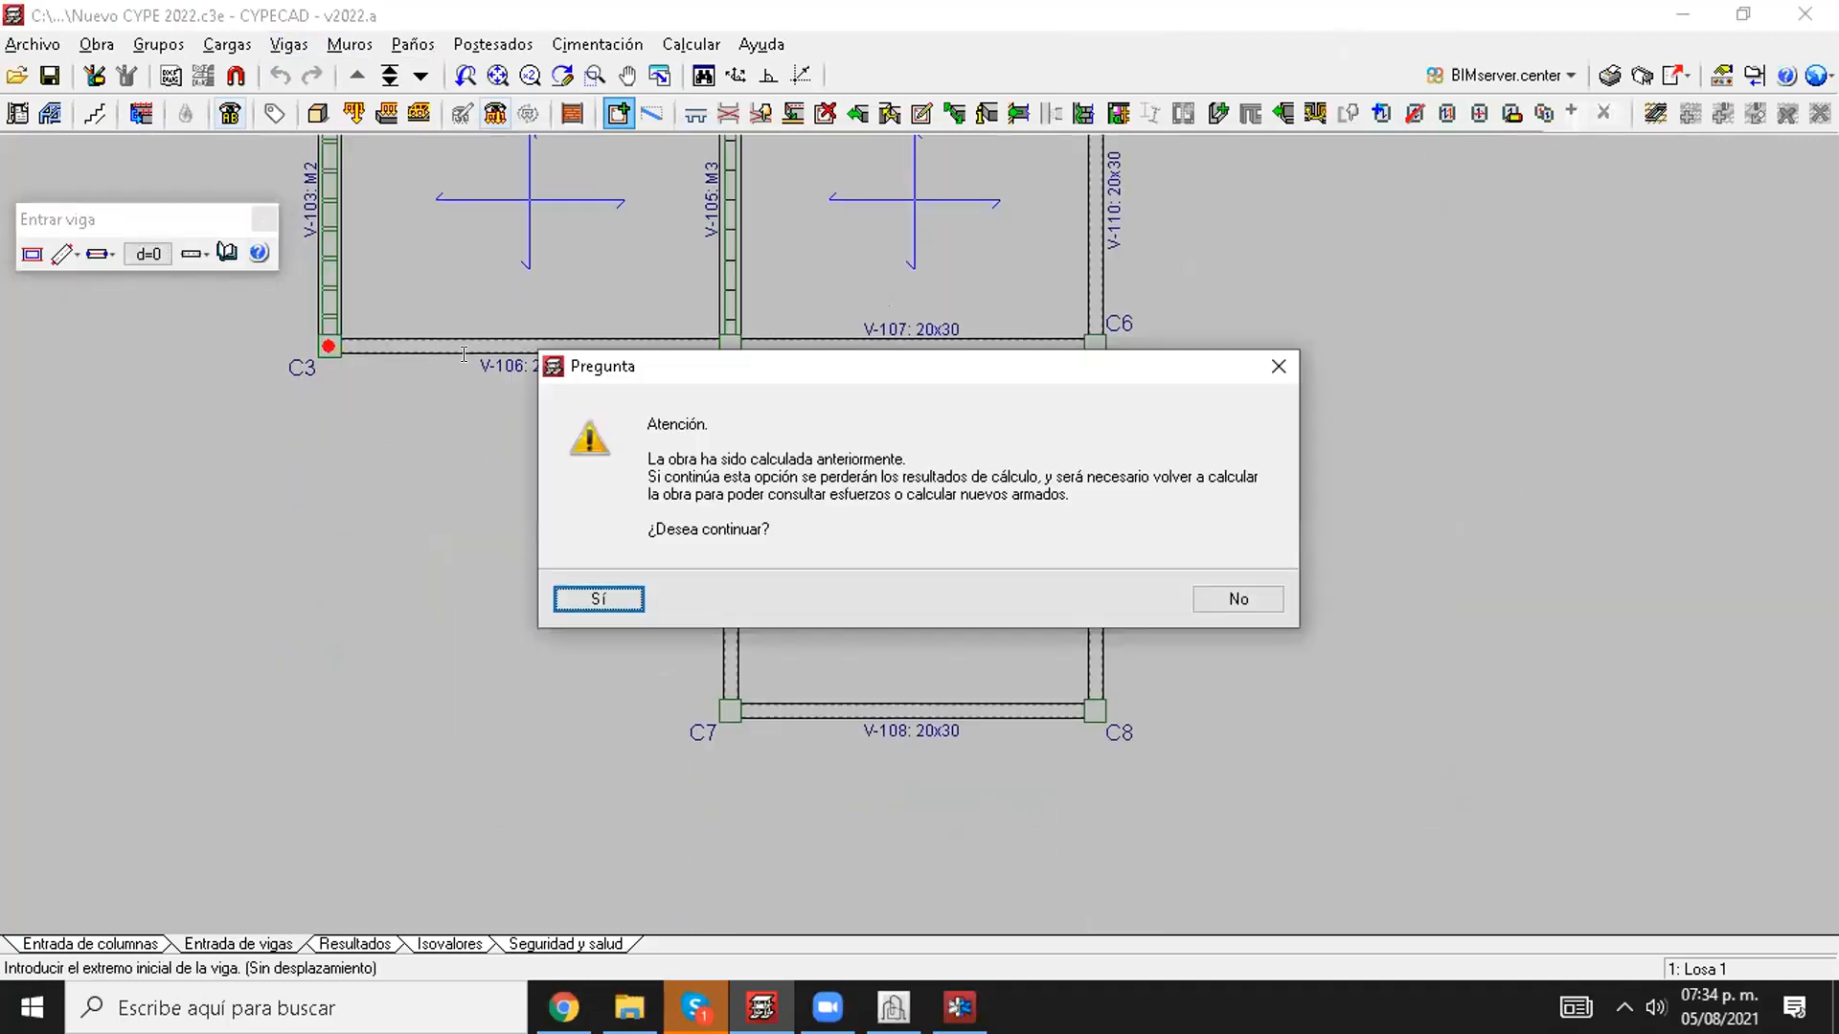
left_click(598, 600)
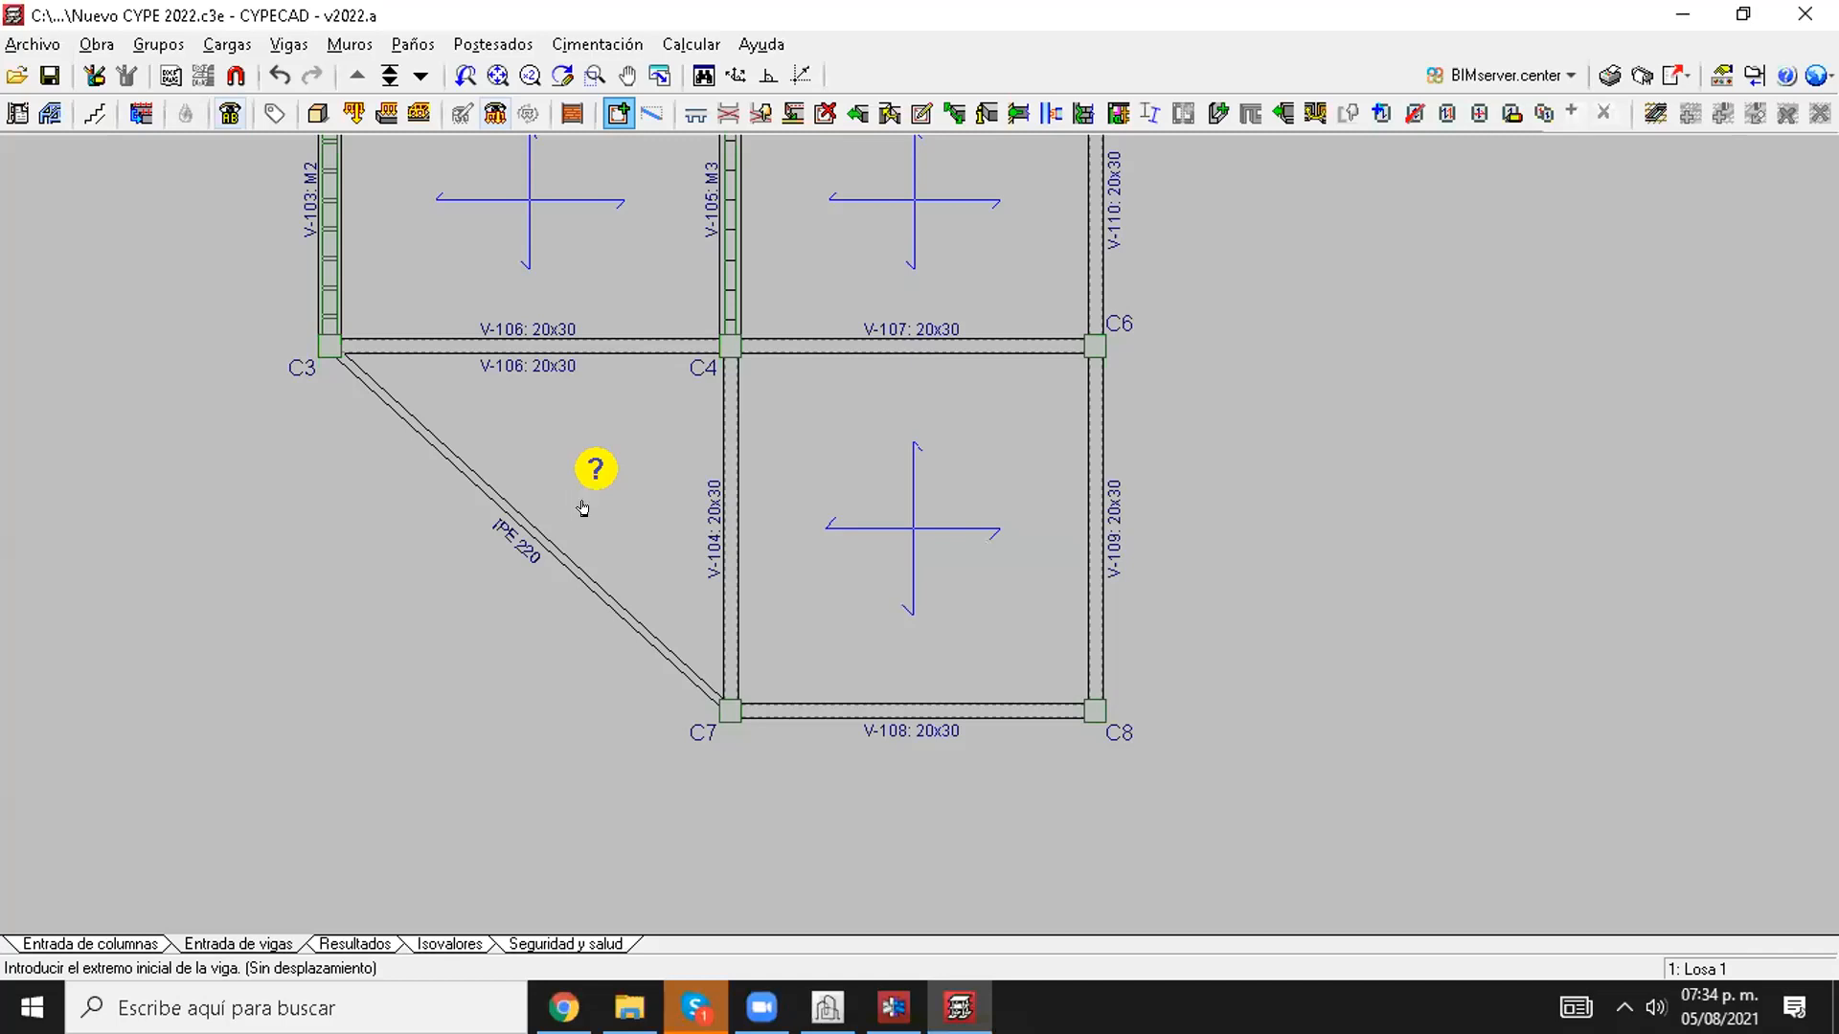
Step: Change the current steel beam's profile to the cold-formed square tube # 75x10.48
right_click(584, 504)
left_click(1021, 568)
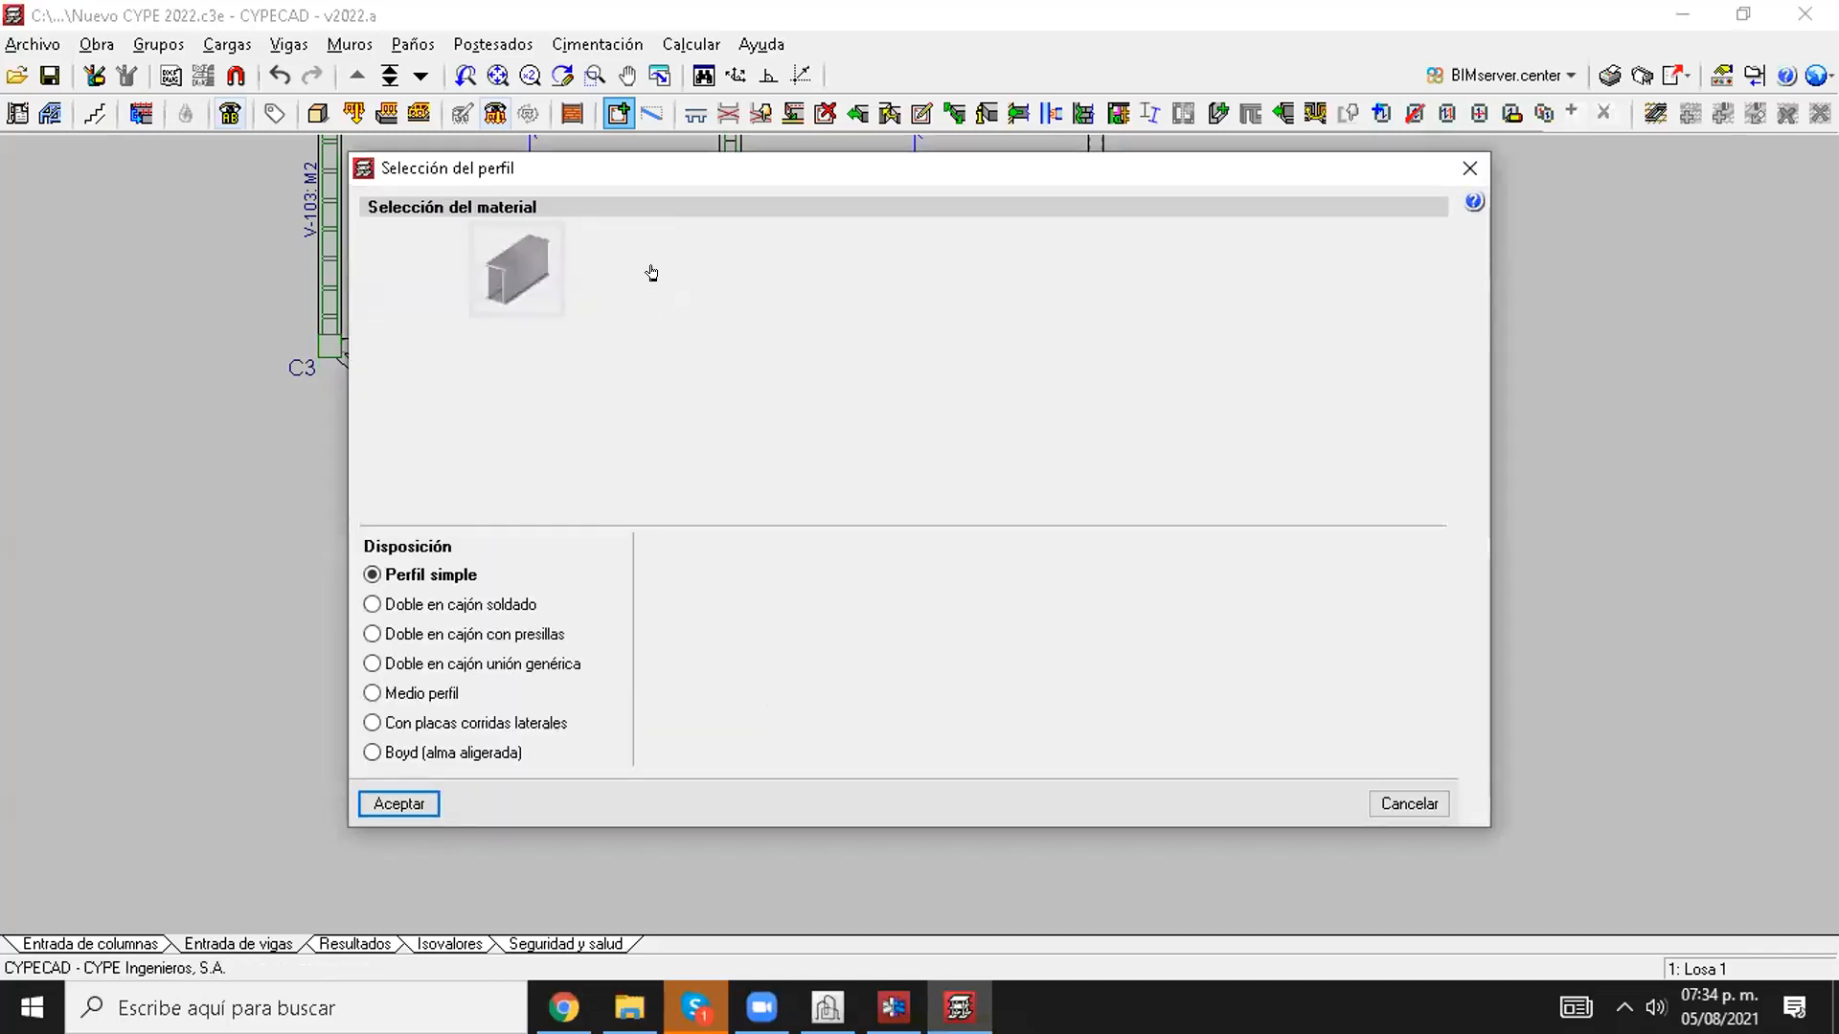
left_click(456, 395)
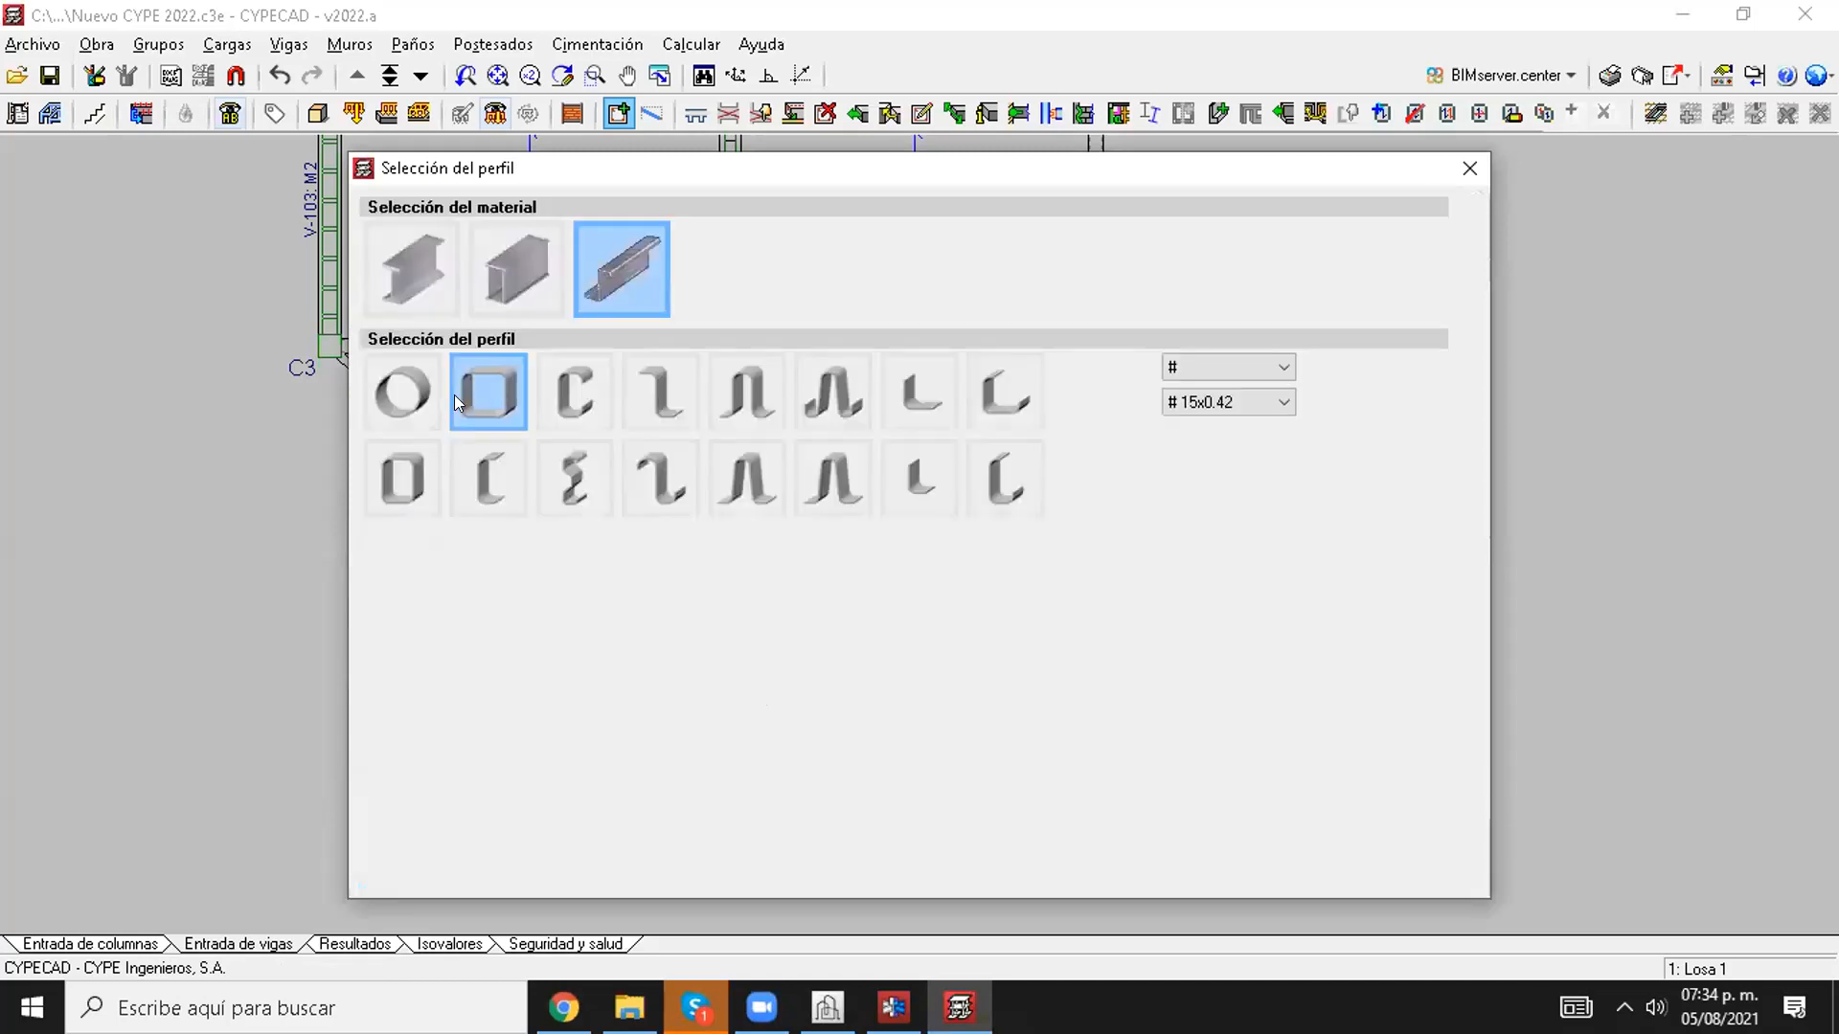
left_click(1224, 402)
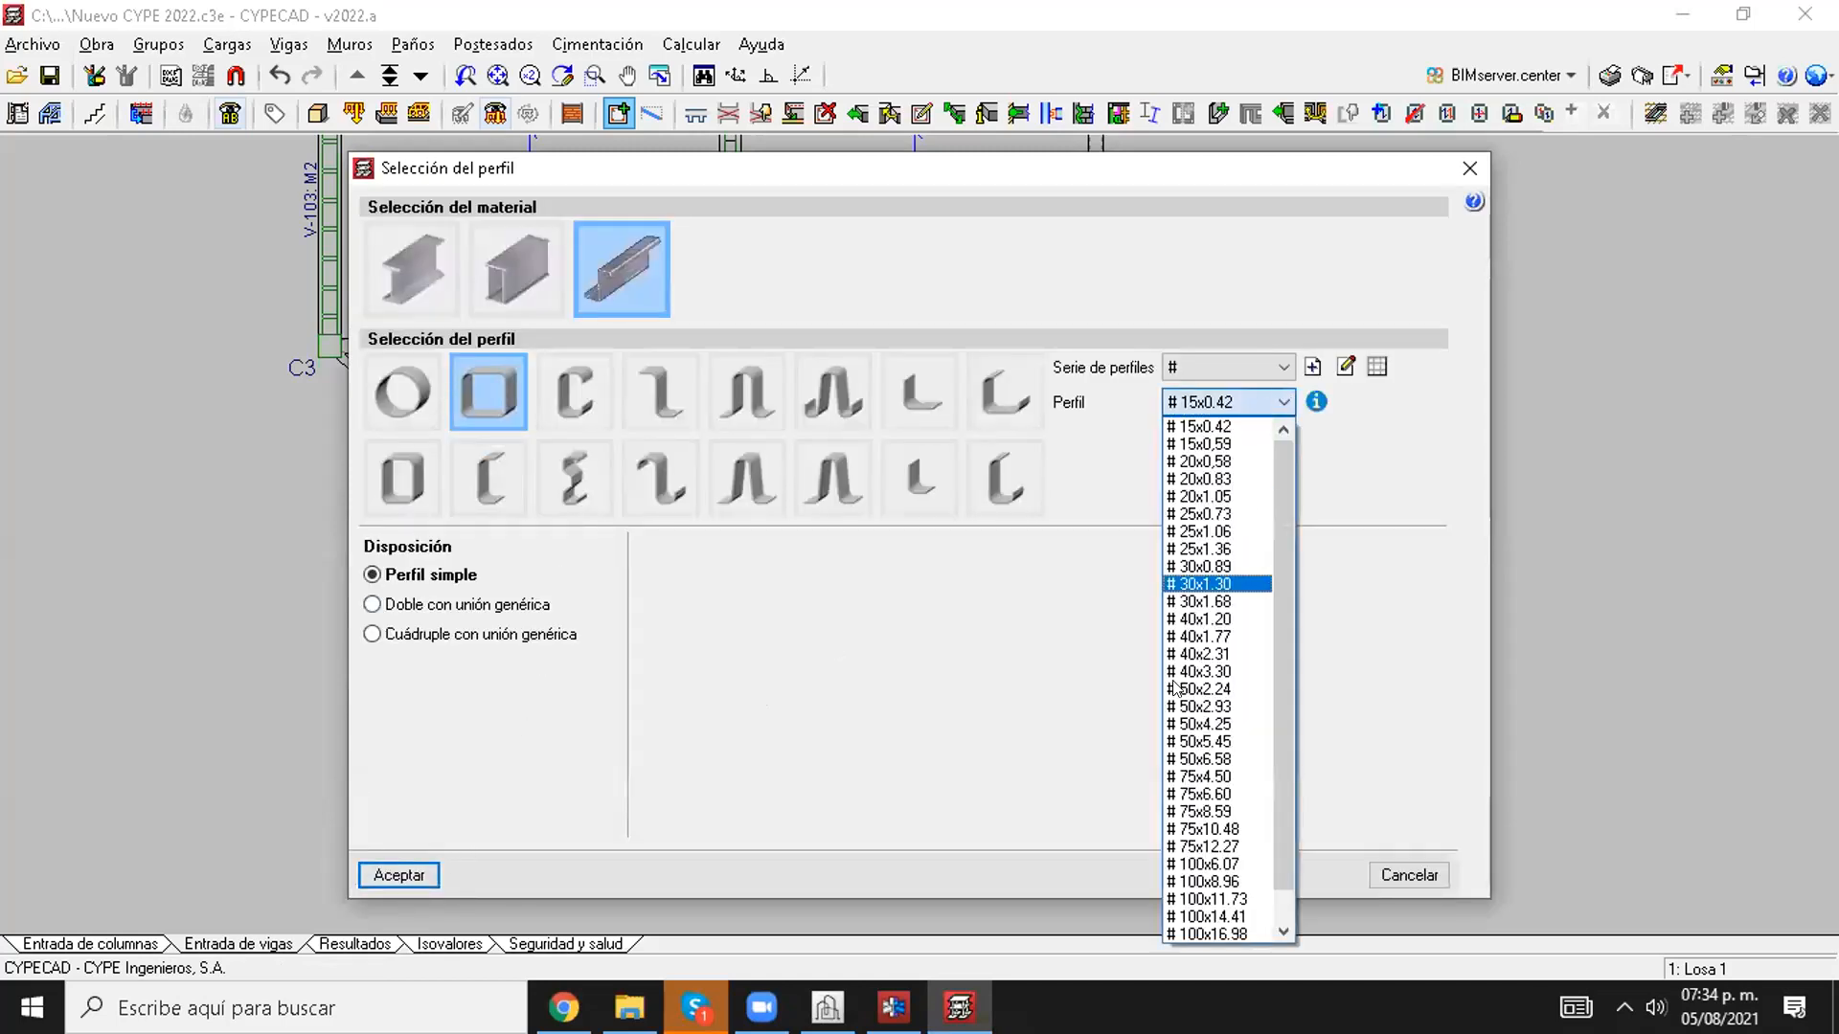
left_click(1222, 830)
left_click(398, 874)
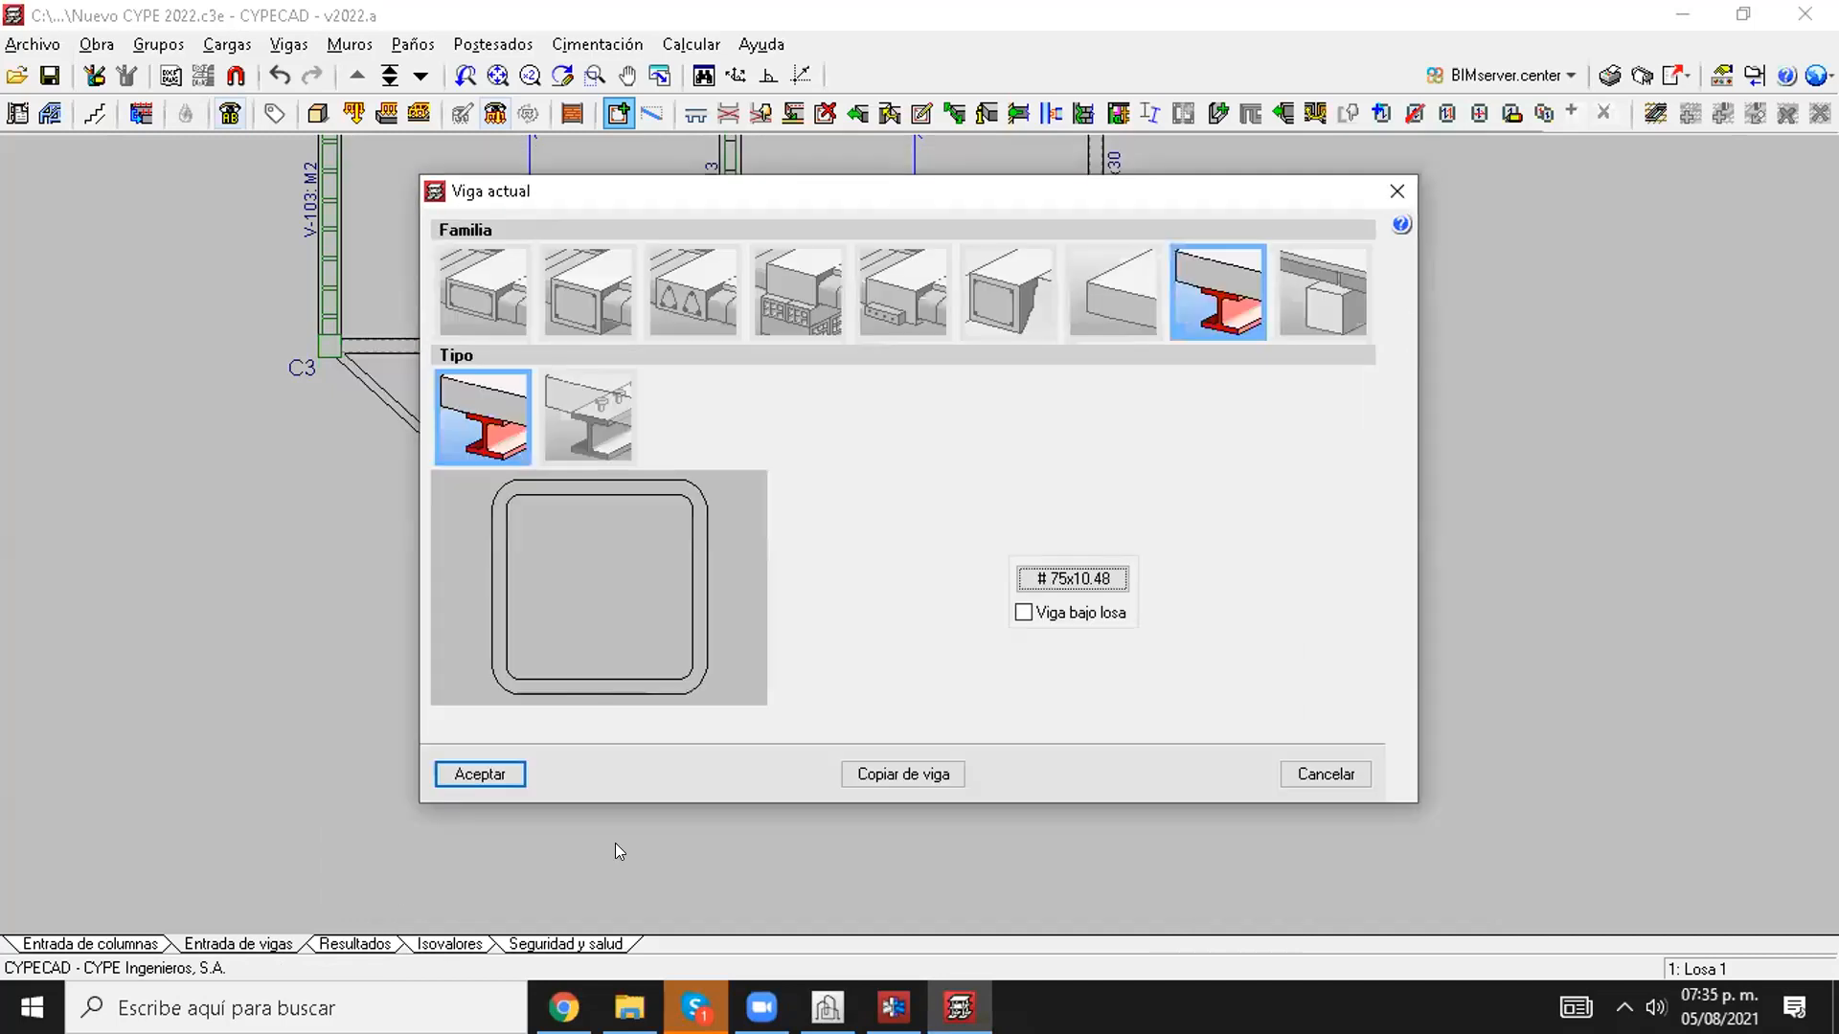
Step: Place the # 75x10.48 beam from about the middle of the diagonal IPE 220 beam to column C4
left_click(479, 772)
left_click(561, 545)
left_click(730, 346)
scroll(586, 446, "up", 1)
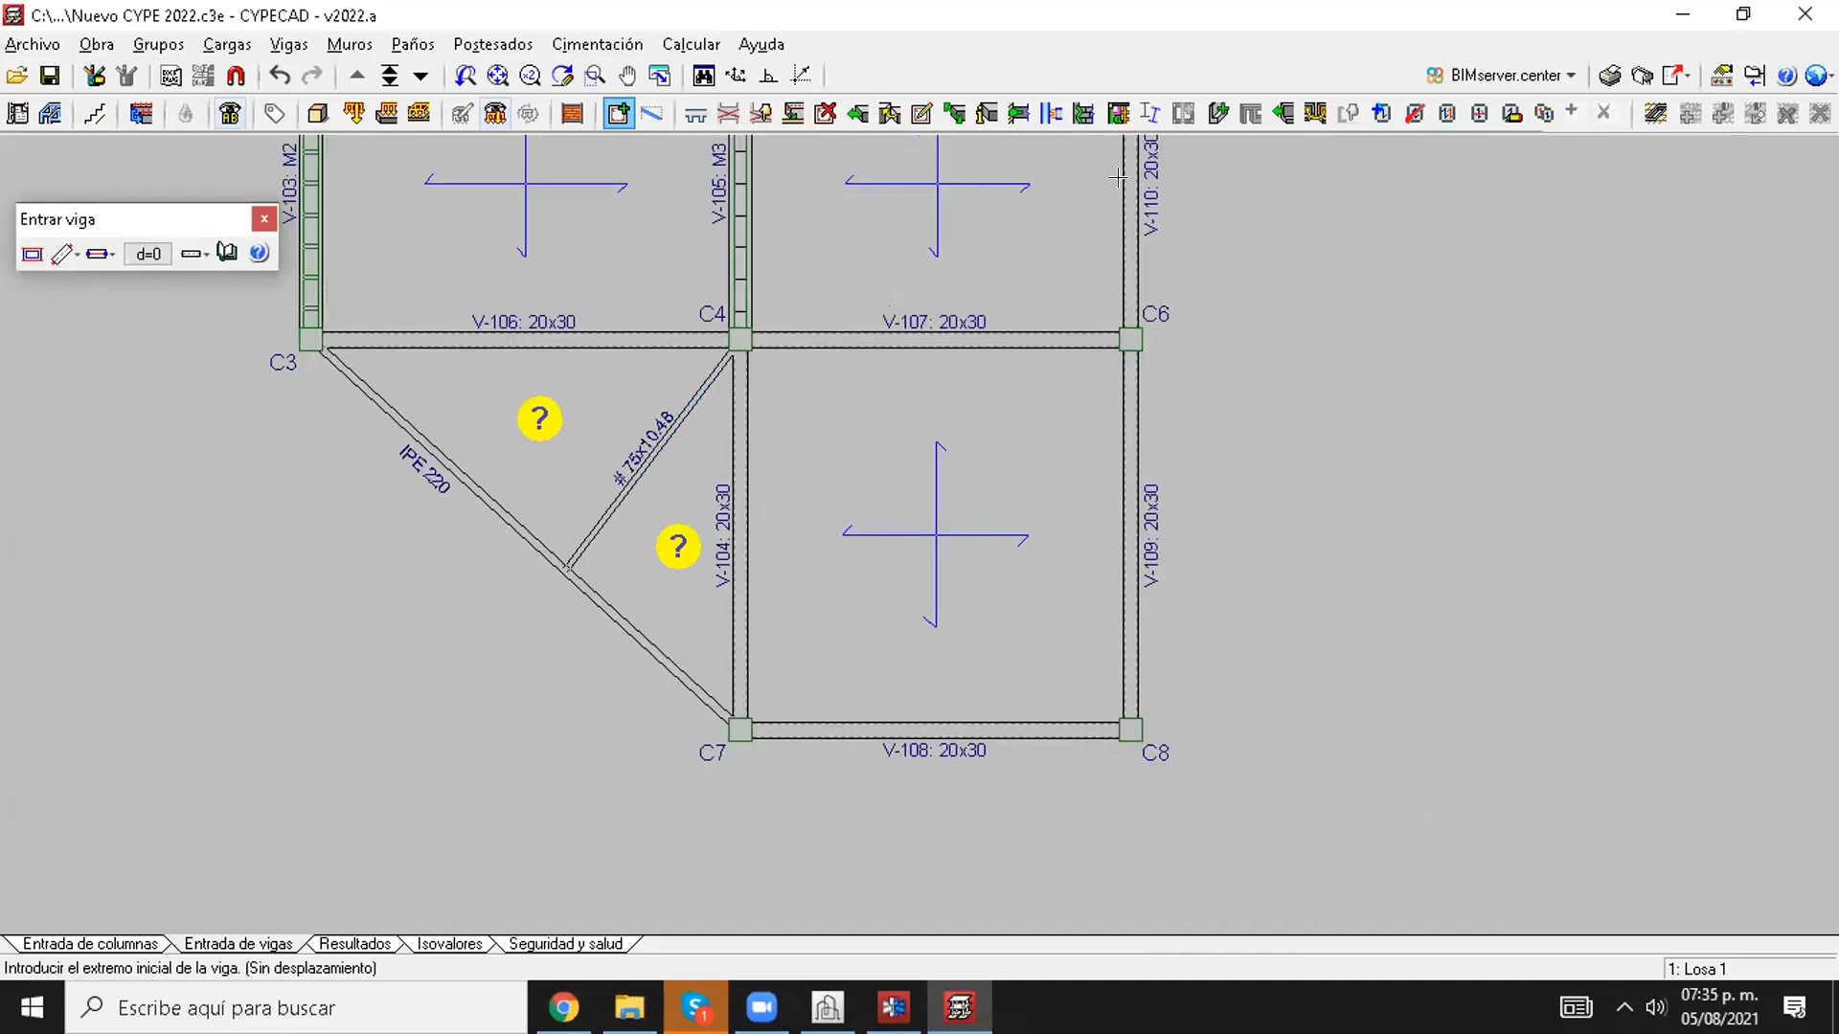
Step: Copy the solid slab between C4, C6, C8 and C7, with all its properties, into the two new triangular panels
left_click(1544, 113)
left_click(910, 550)
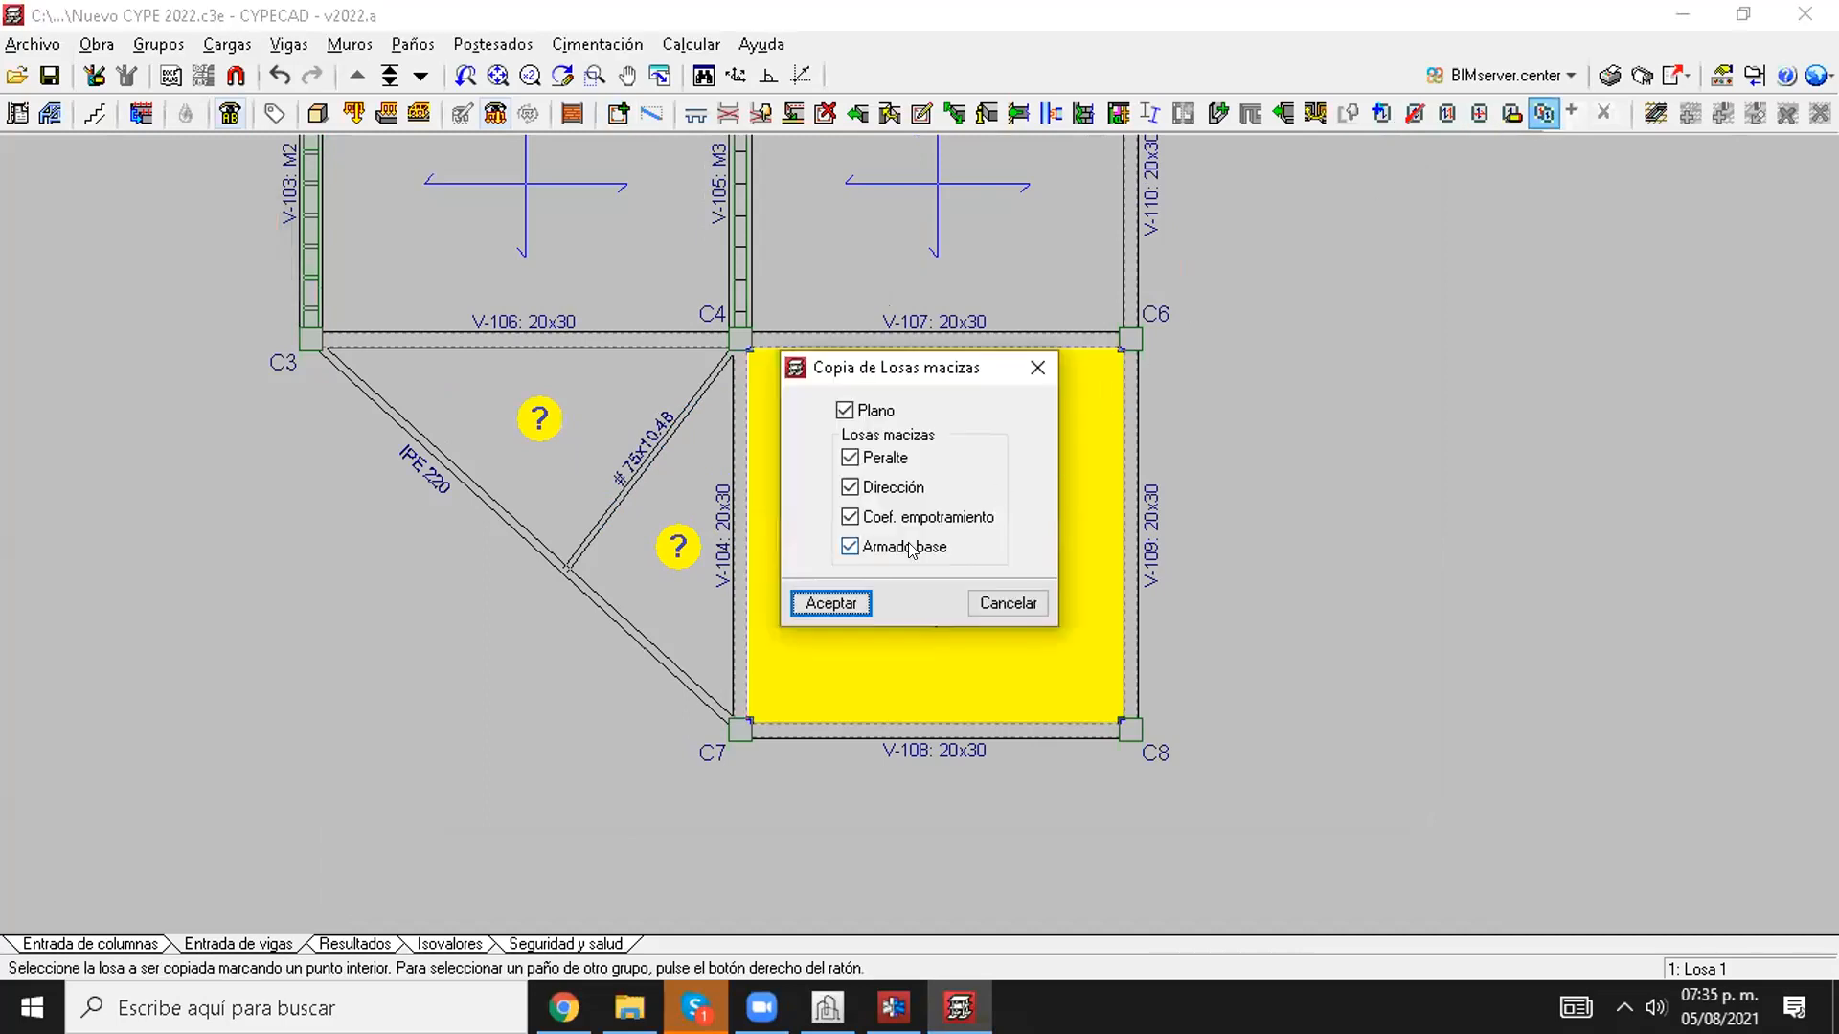
left_click(839, 595)
left_click(673, 558)
left_click(610, 429)
Step: Recalculate the project with the new steel beams and triangular slabs, including the foundations, and close the error report
left_click(691, 44)
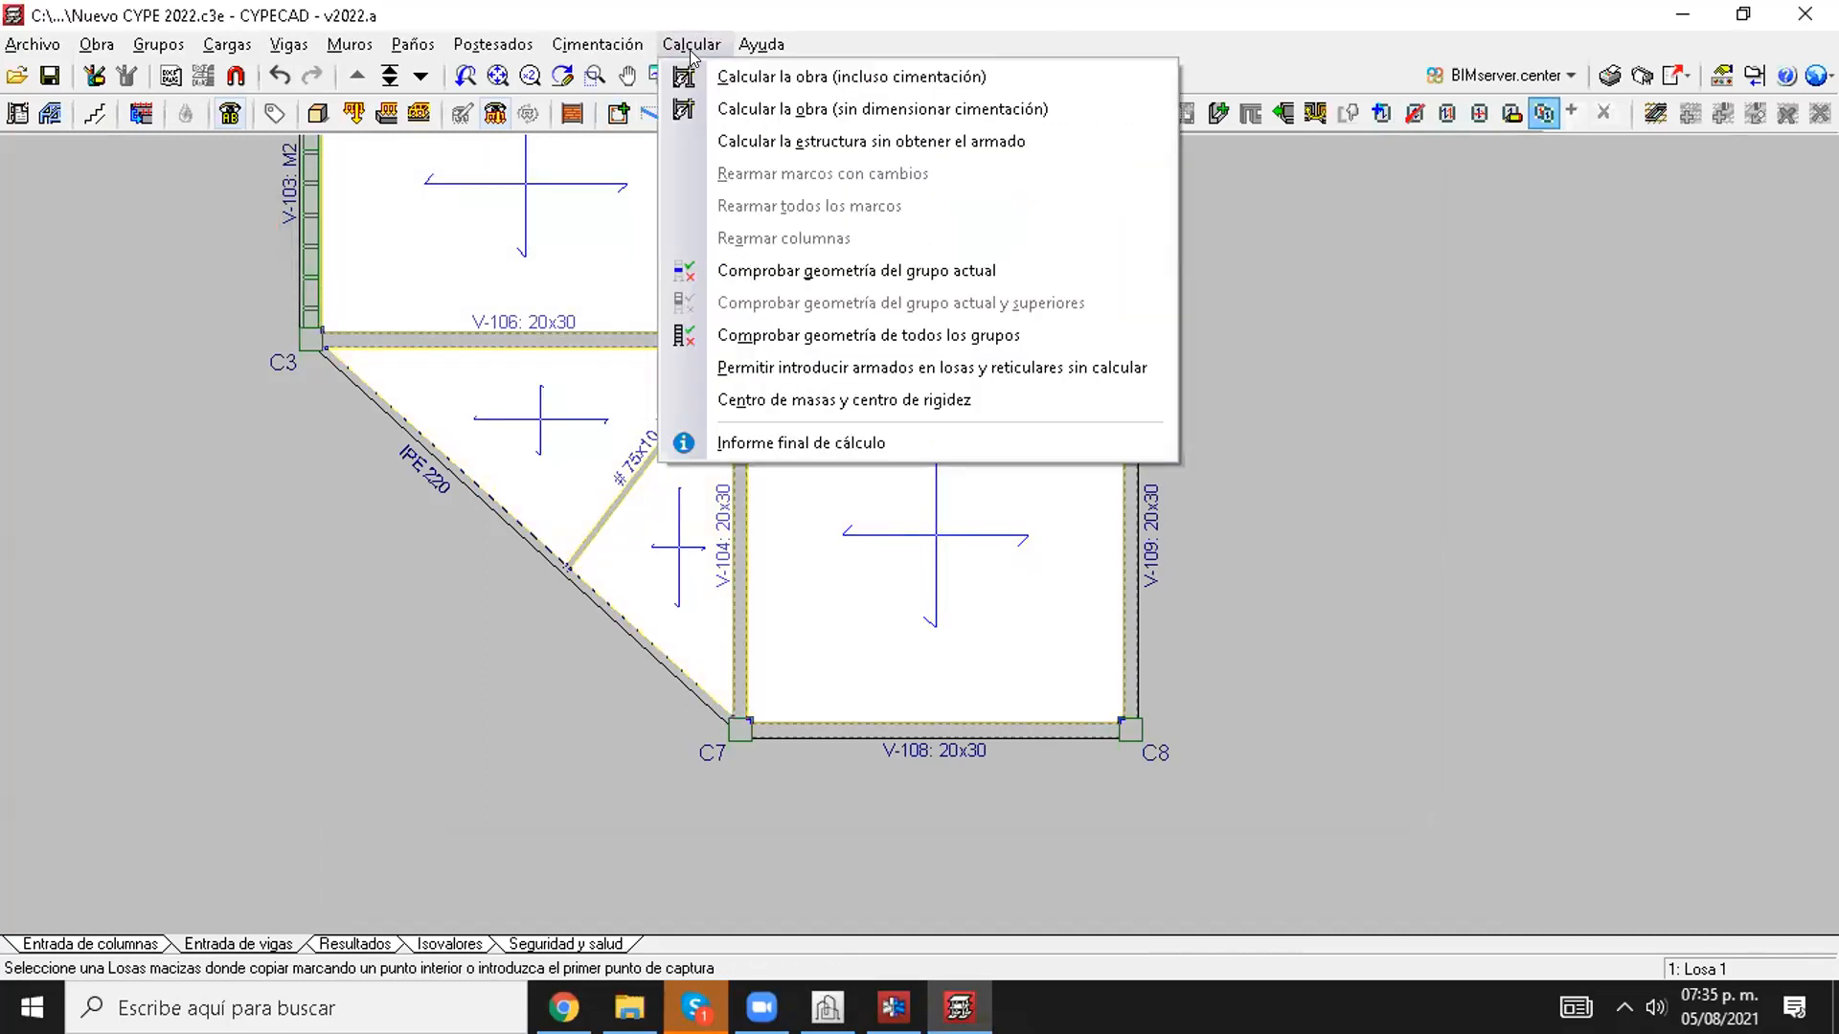
left_click(824, 74)
left_click(361, 726)
left_click(387, 816)
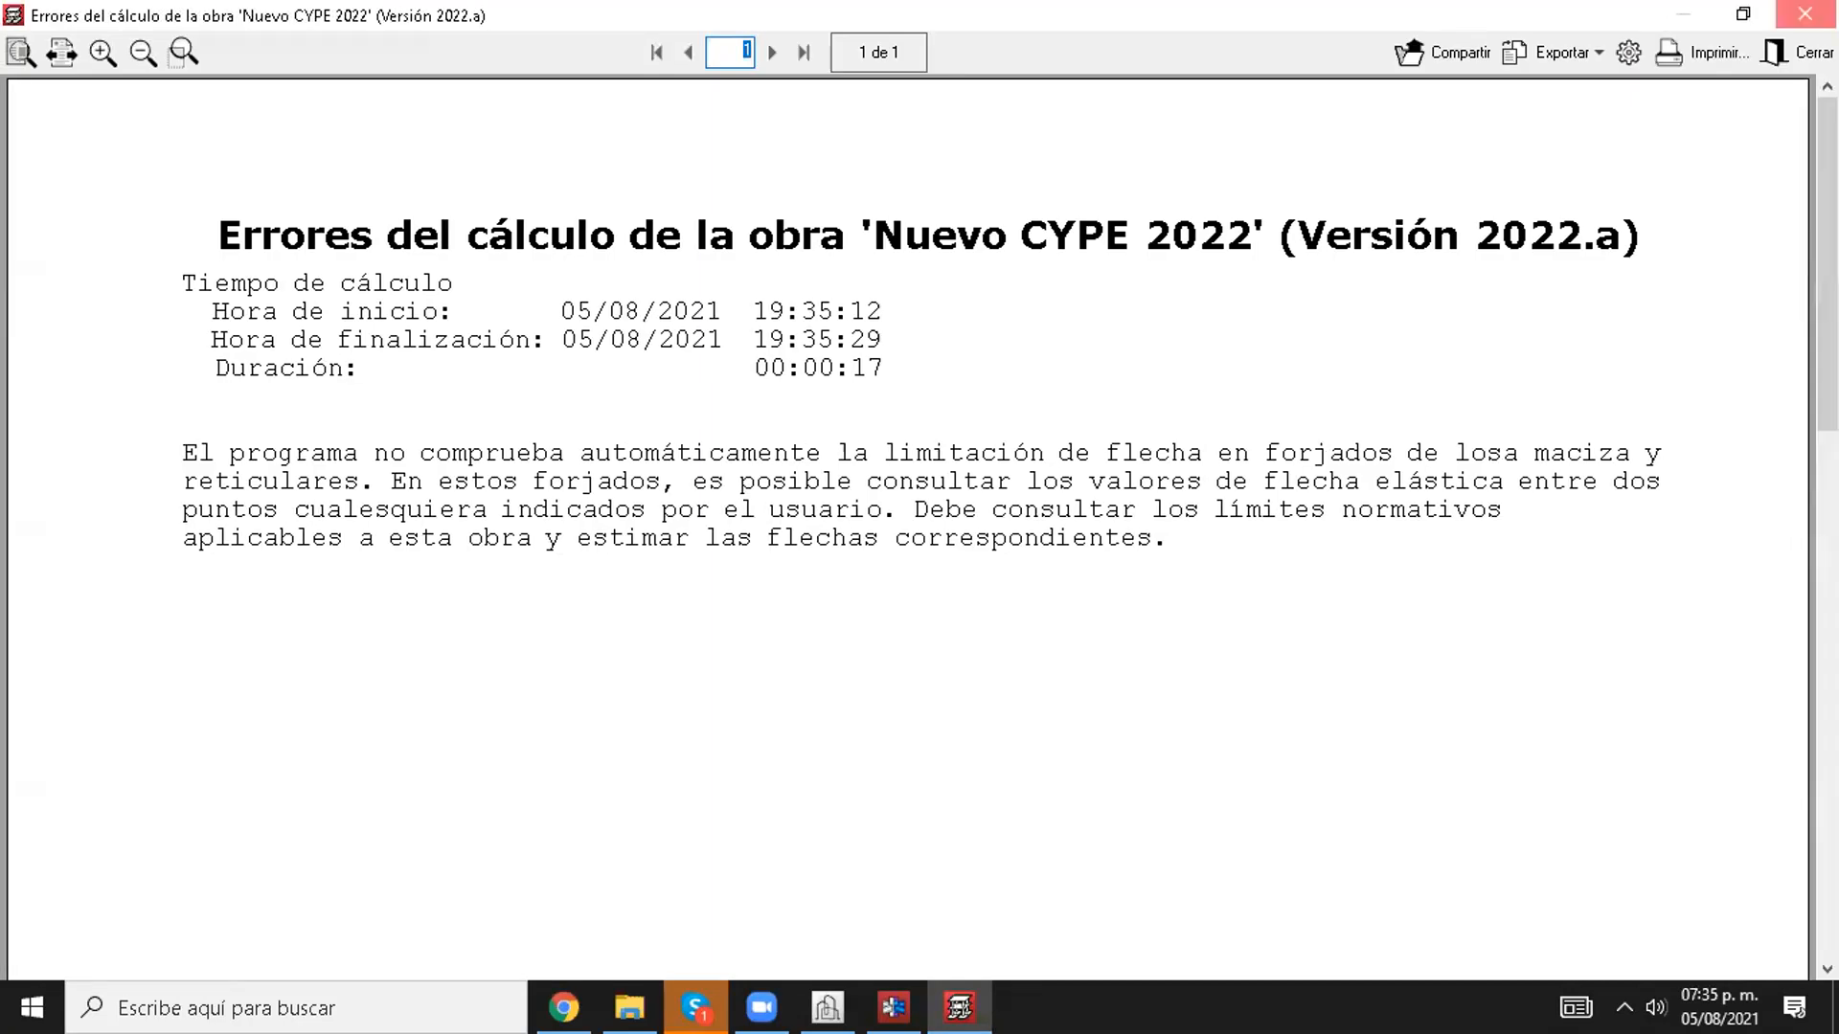
left_click(1805, 14)
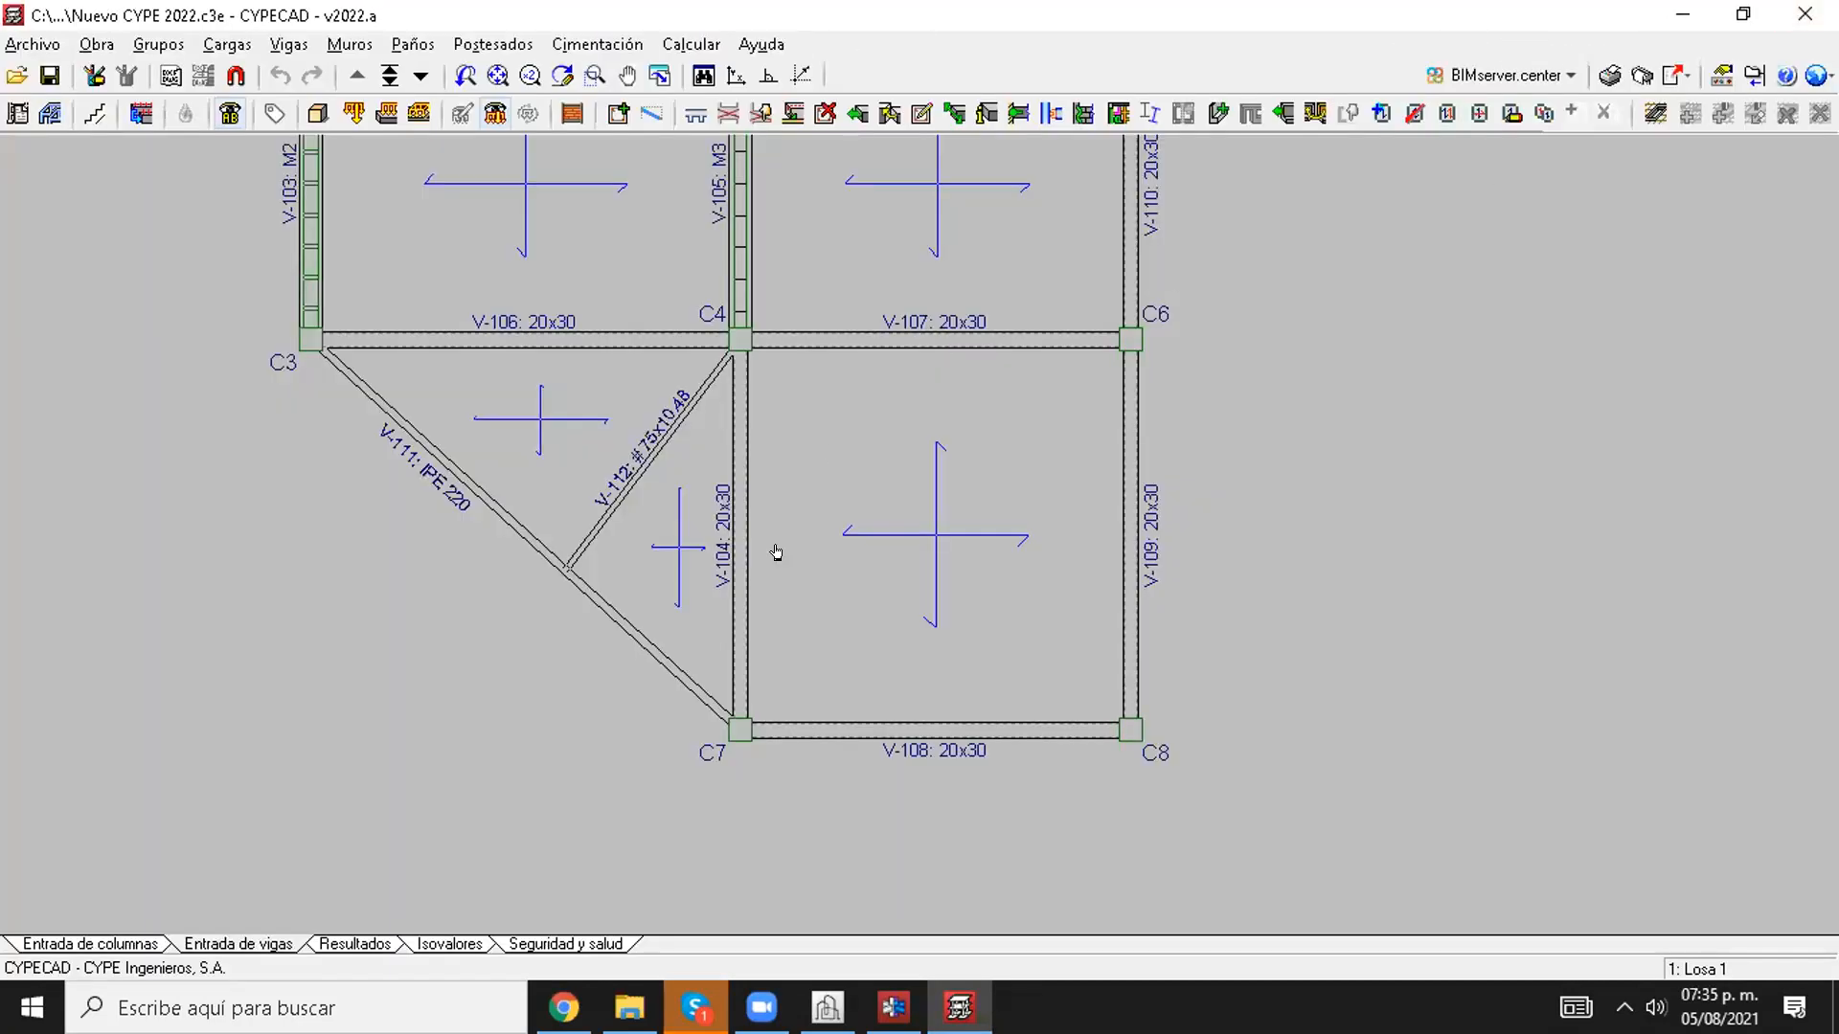
Step: Go to the calculation results and consult the beam information of V-111 between C3 and C7
left_click(320, 941)
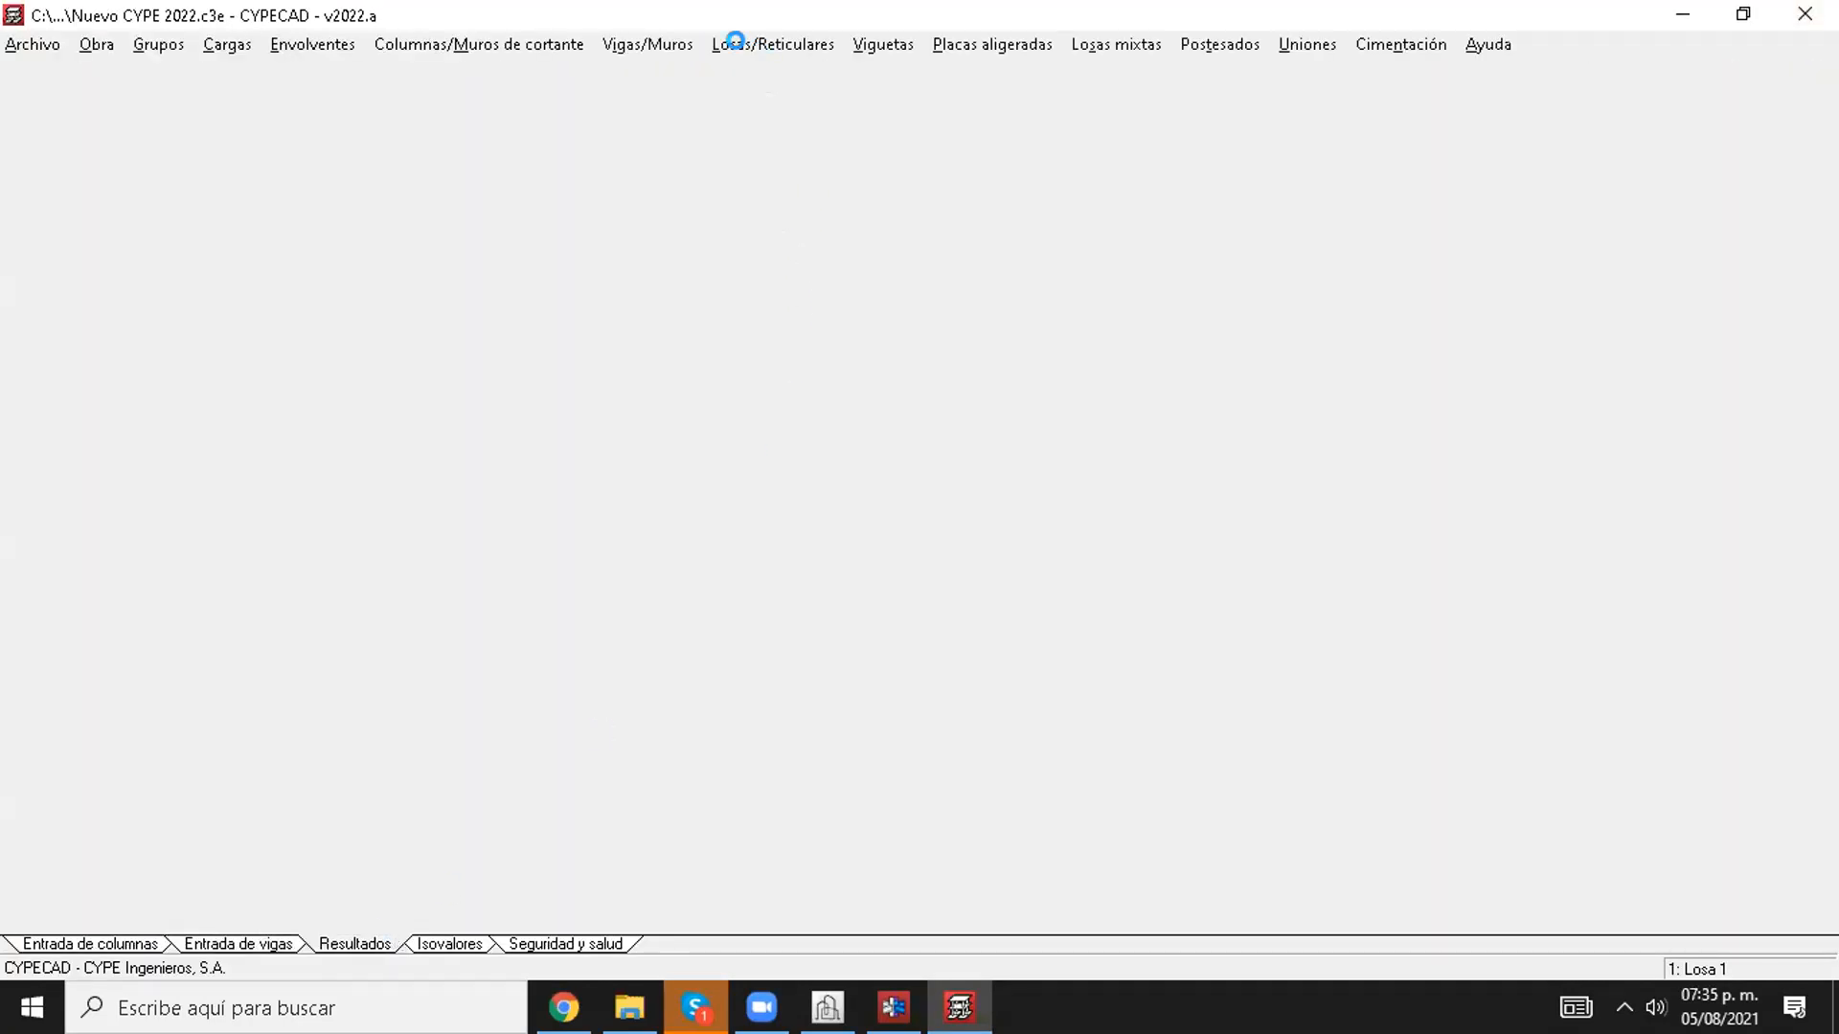
left_click(647, 44)
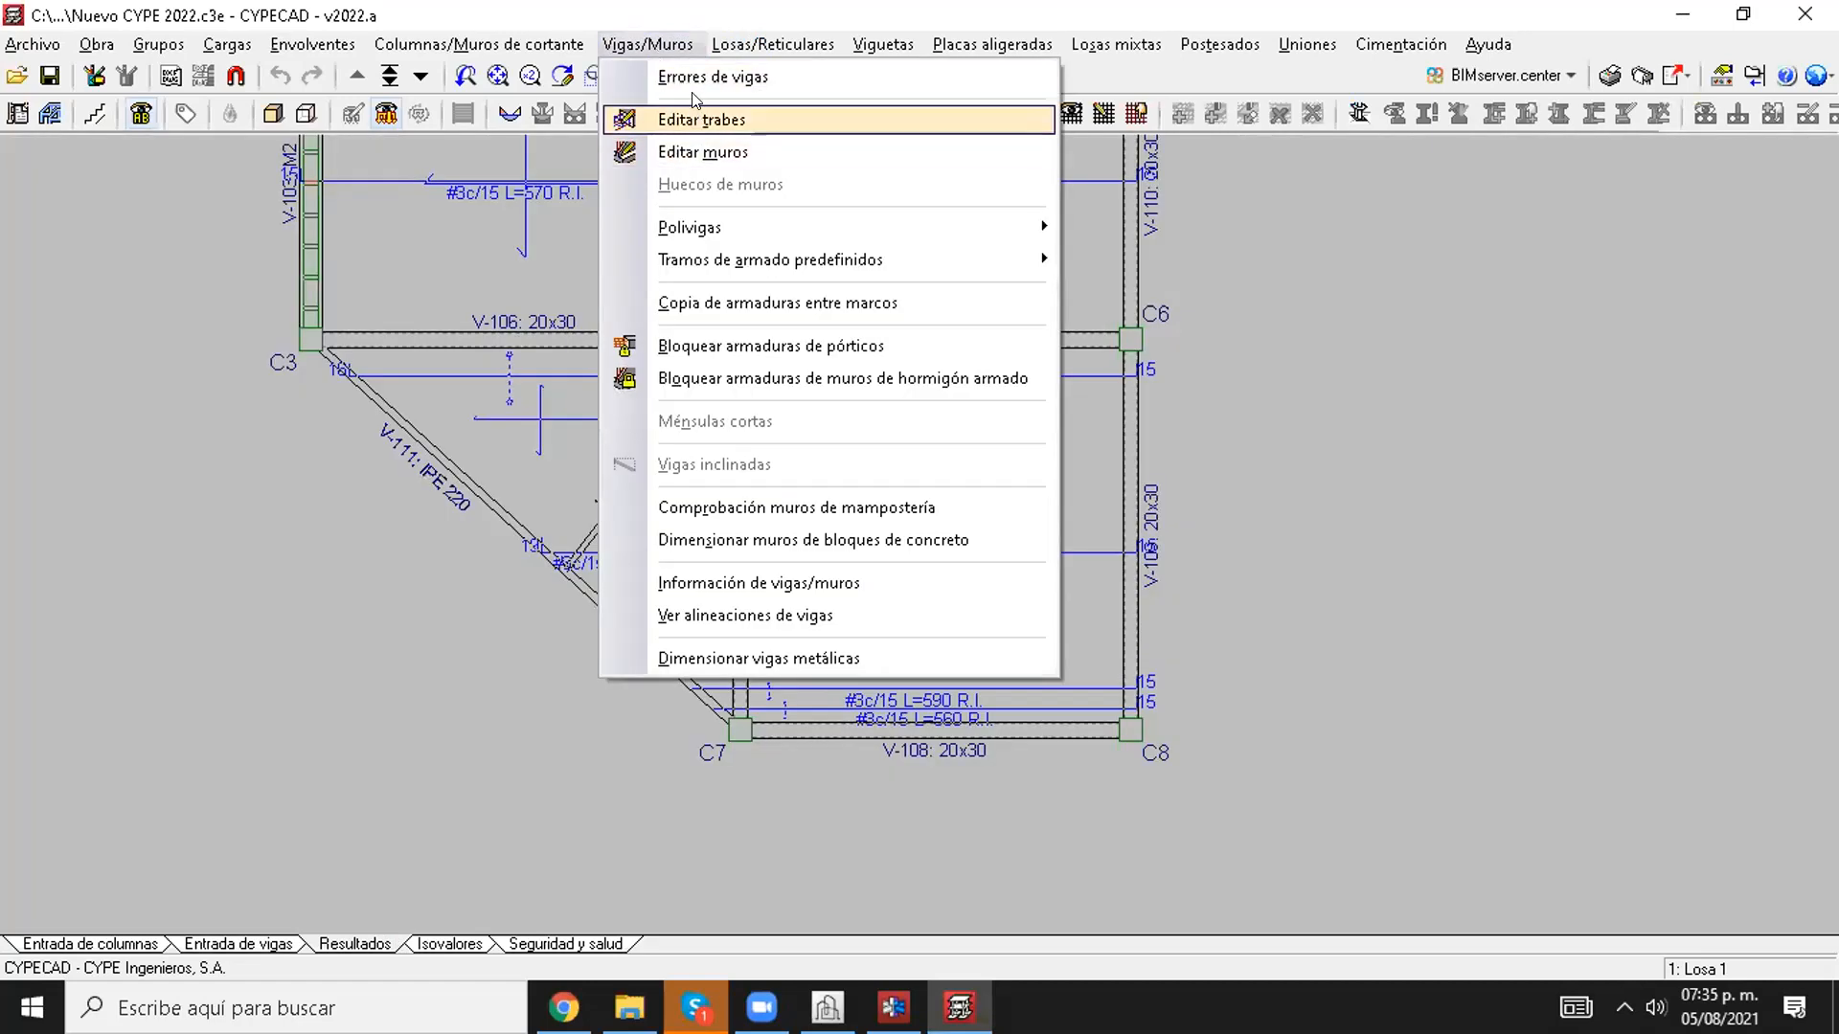
left_click(758, 582)
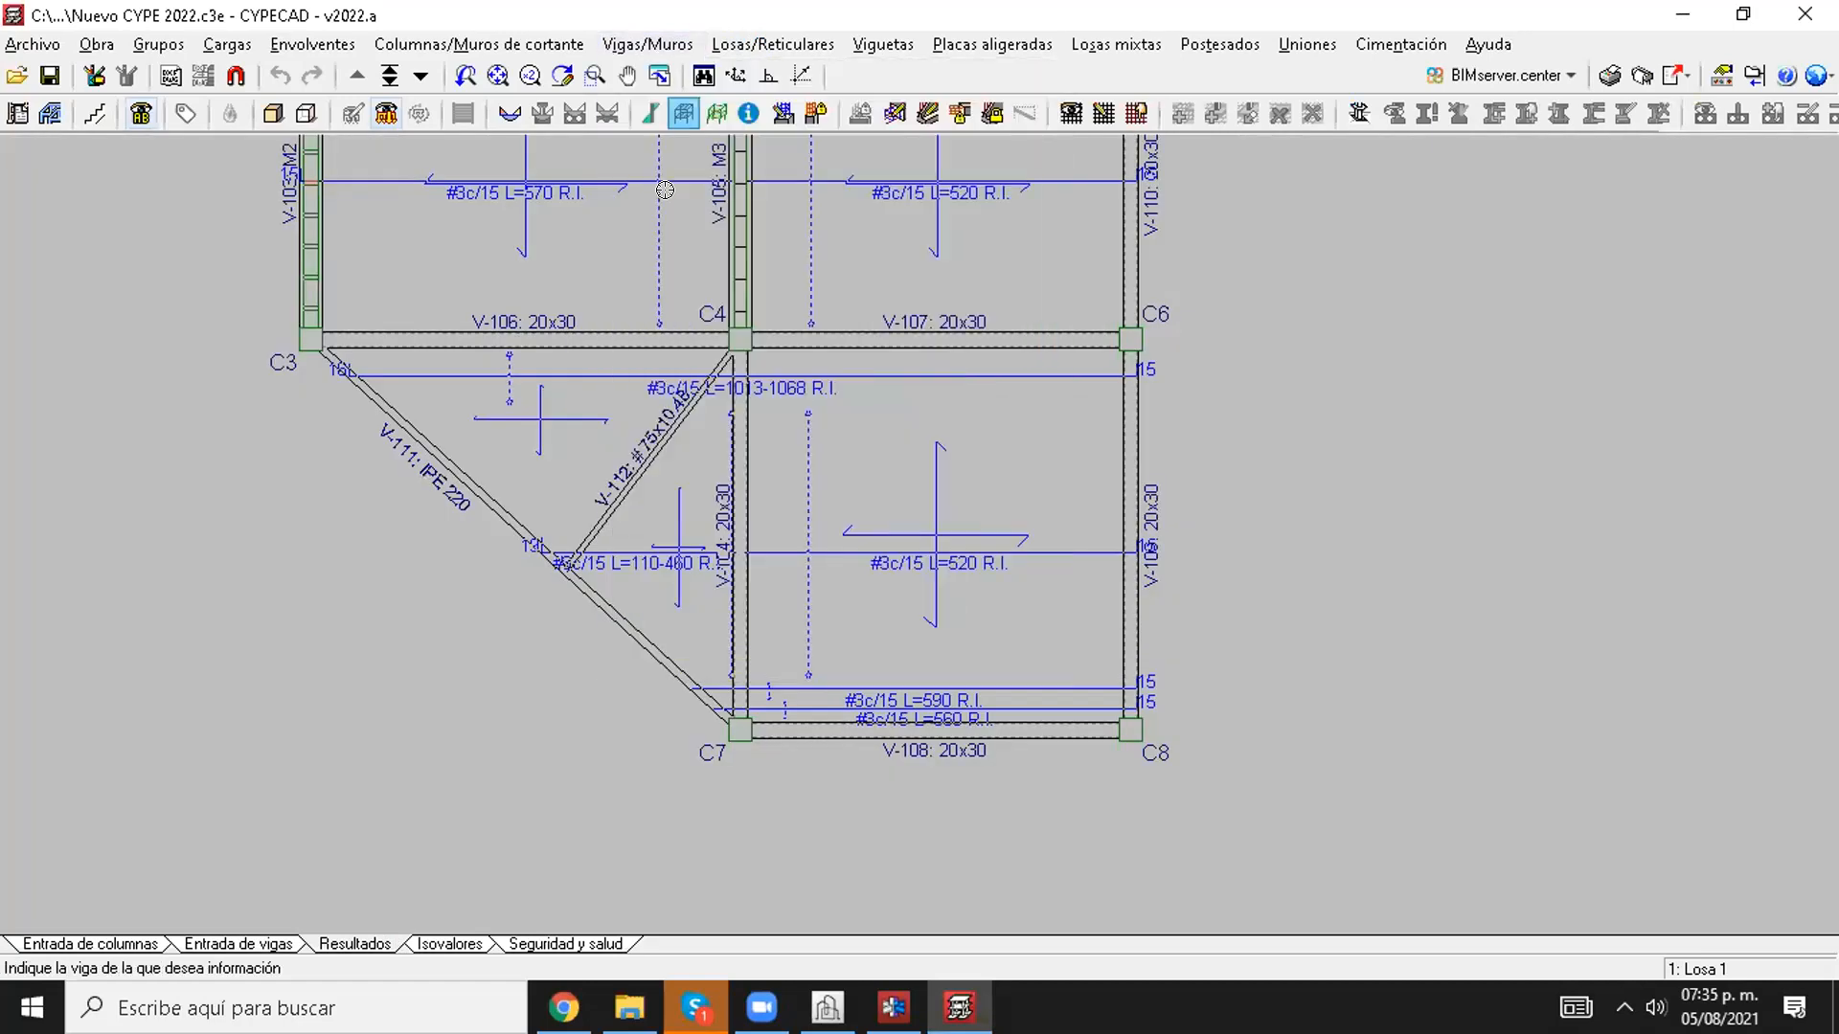
left_click(493, 521)
left_click(1080, 200)
Step: Open the beam editor for the frame of steel beam V-111
left_click(647, 44)
left_click(670, 115)
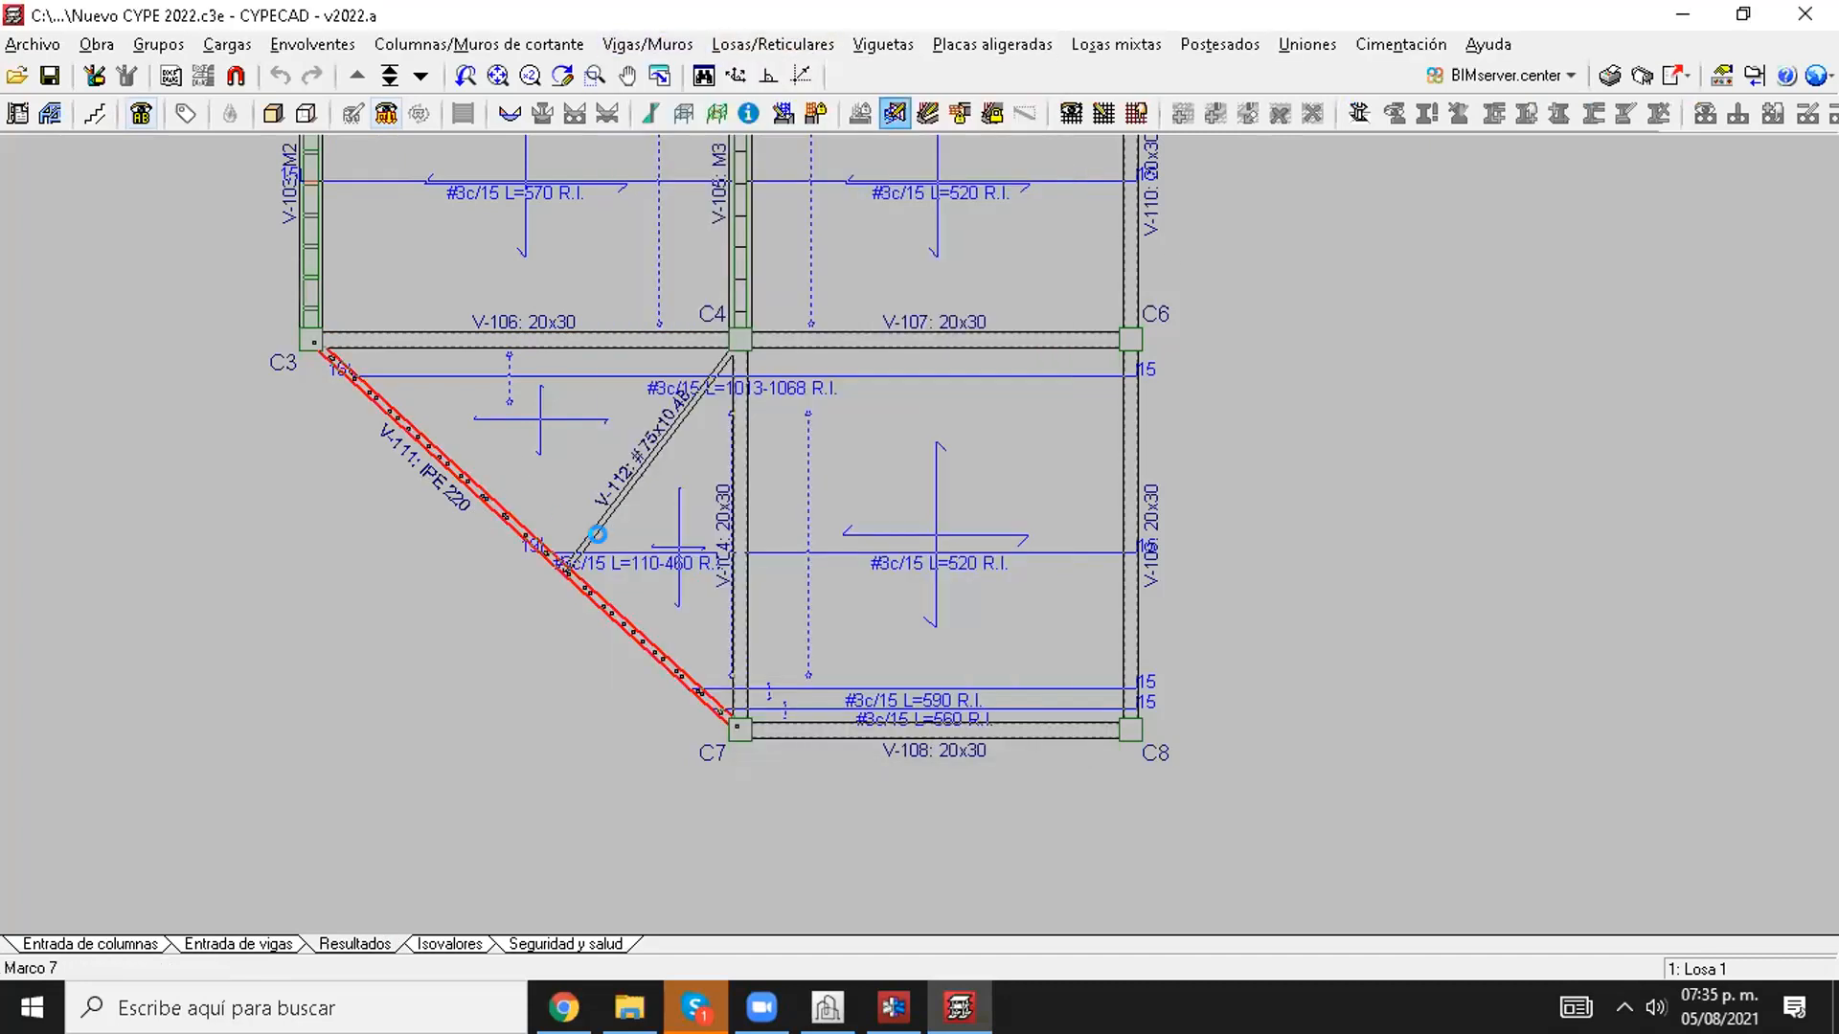
left_click(603, 540)
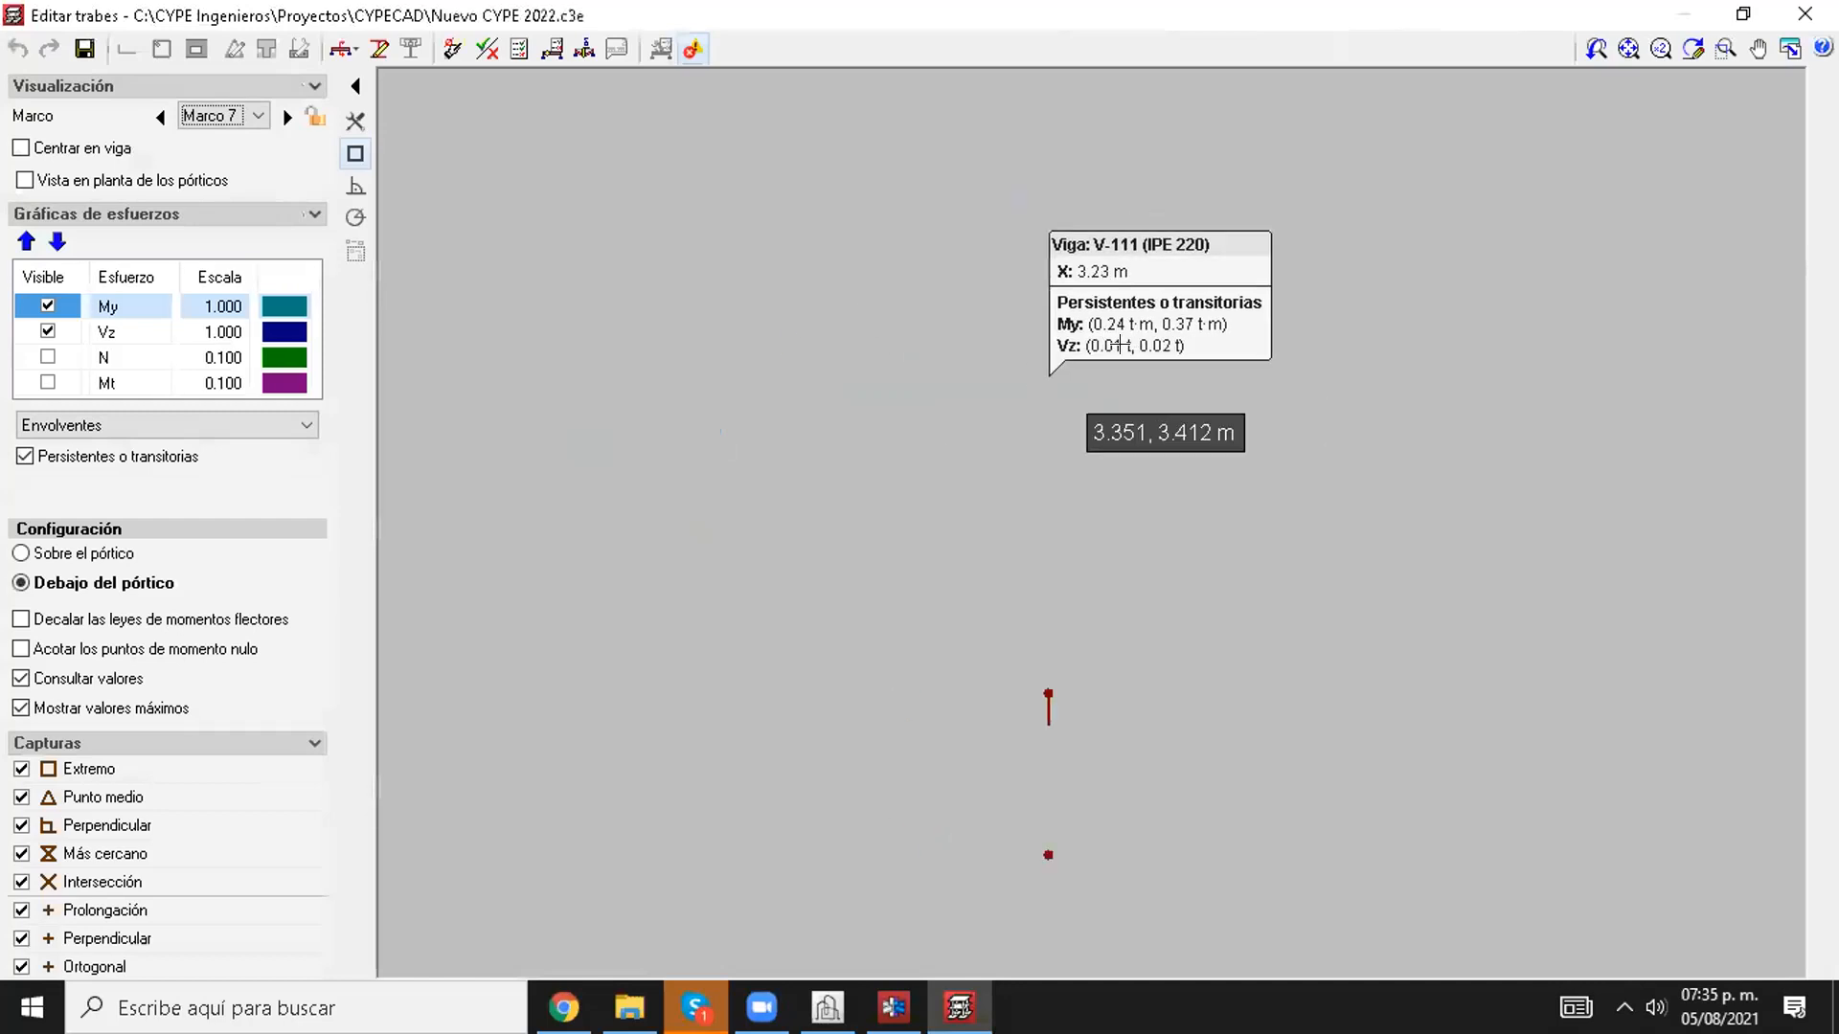
Step: Open the full E.L.U. and E.L.S. check report of beam V-111 and examine its description, check summary and deflection table
left_click(519, 49)
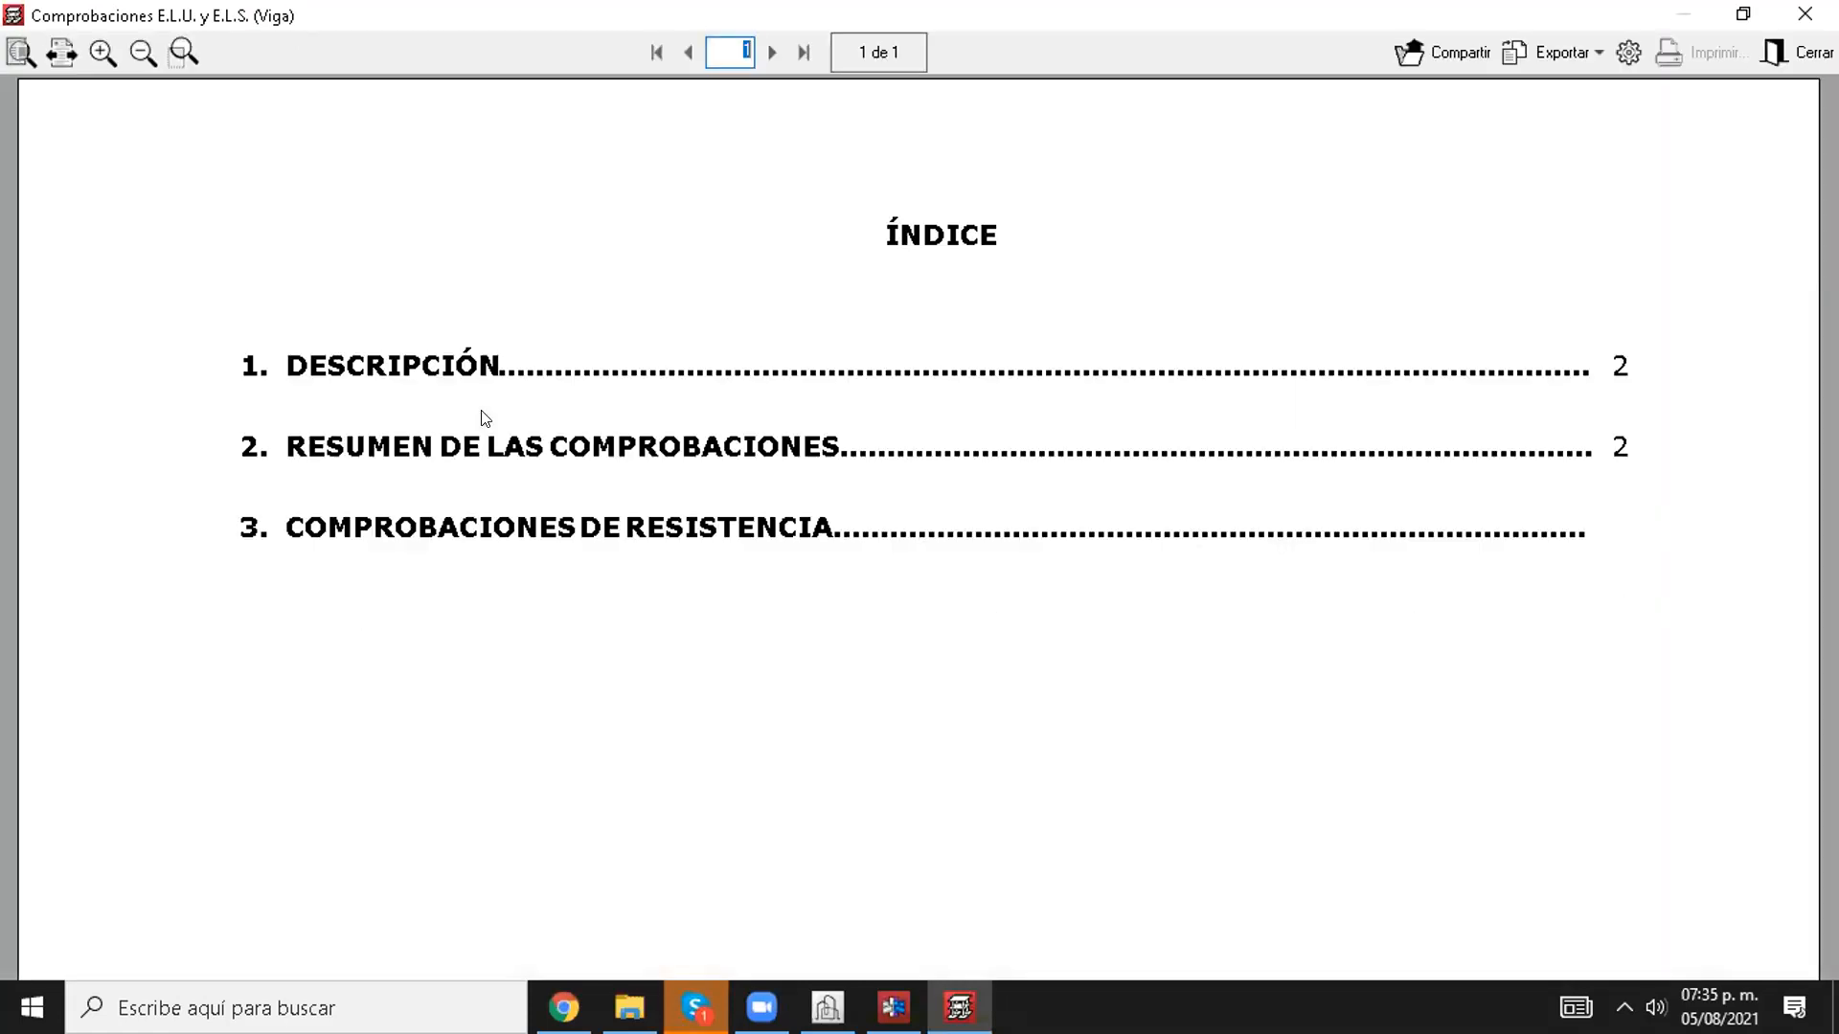
scroll(853, 479, "down", 10)
scroll(876, 559, "down", 10)
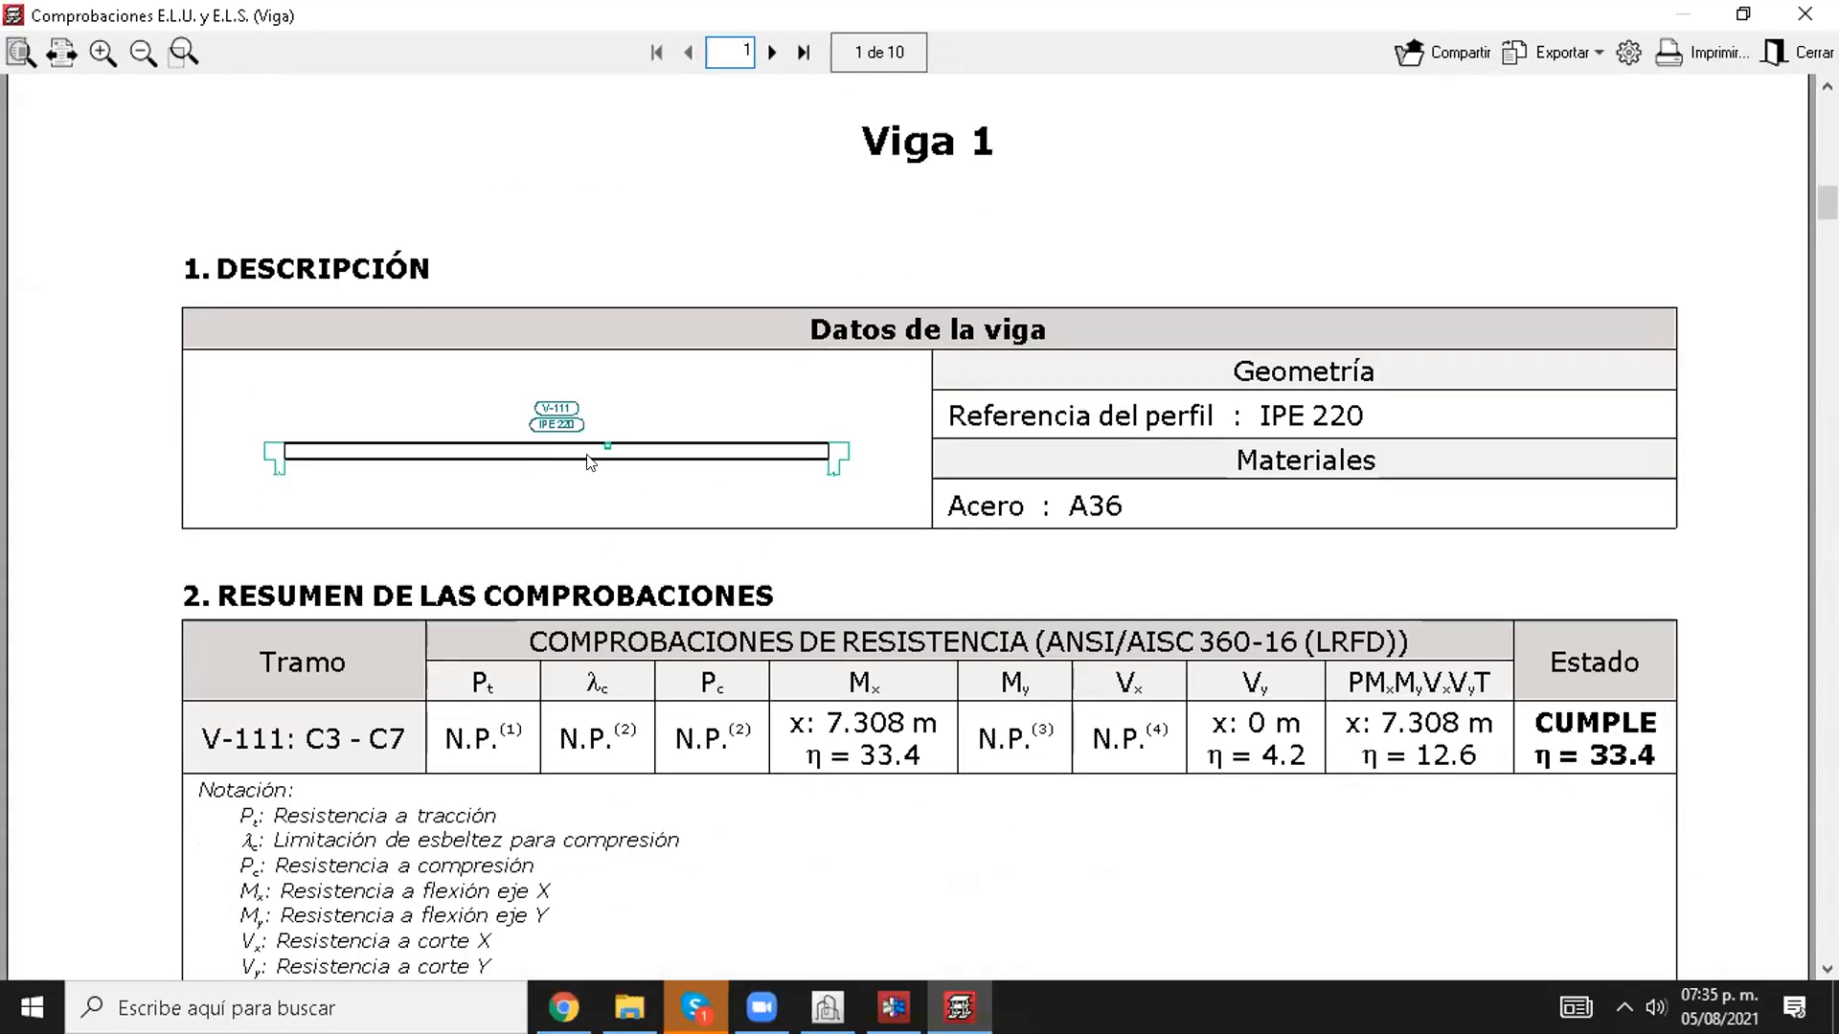
scroll(580, 591, "down", 10)
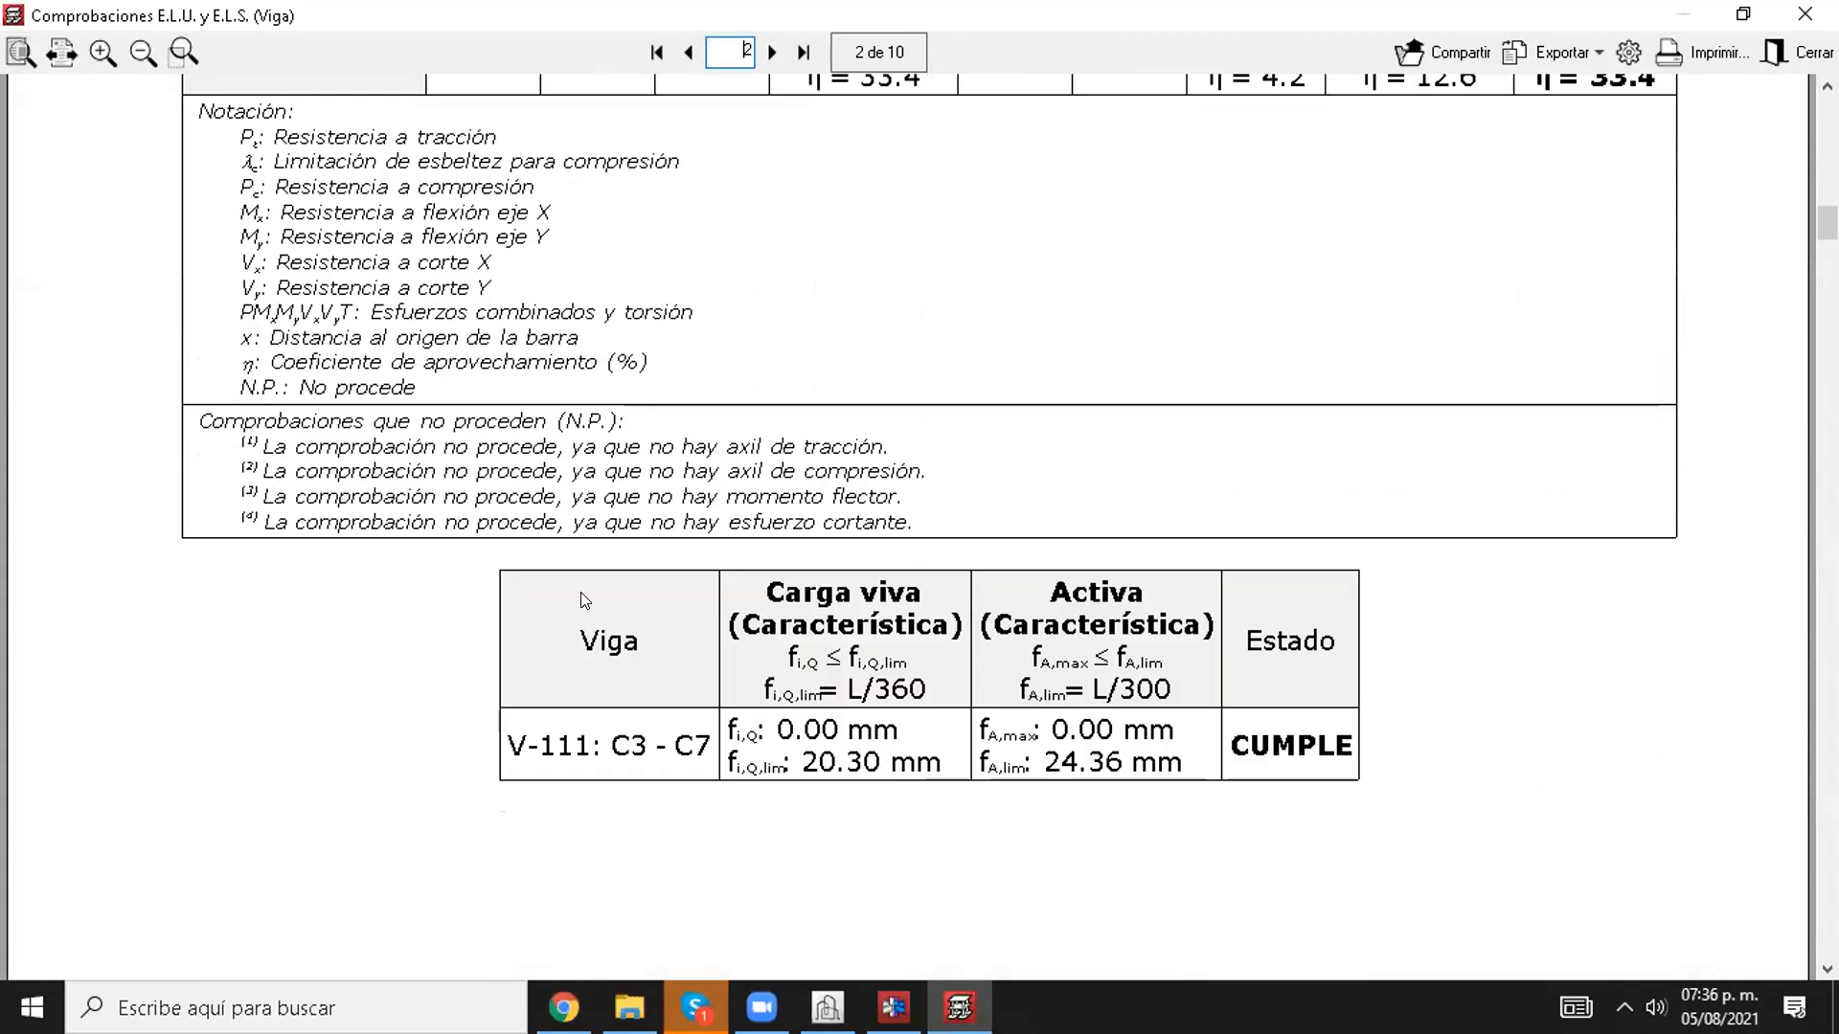
scroll(575, 600, "down", 1)
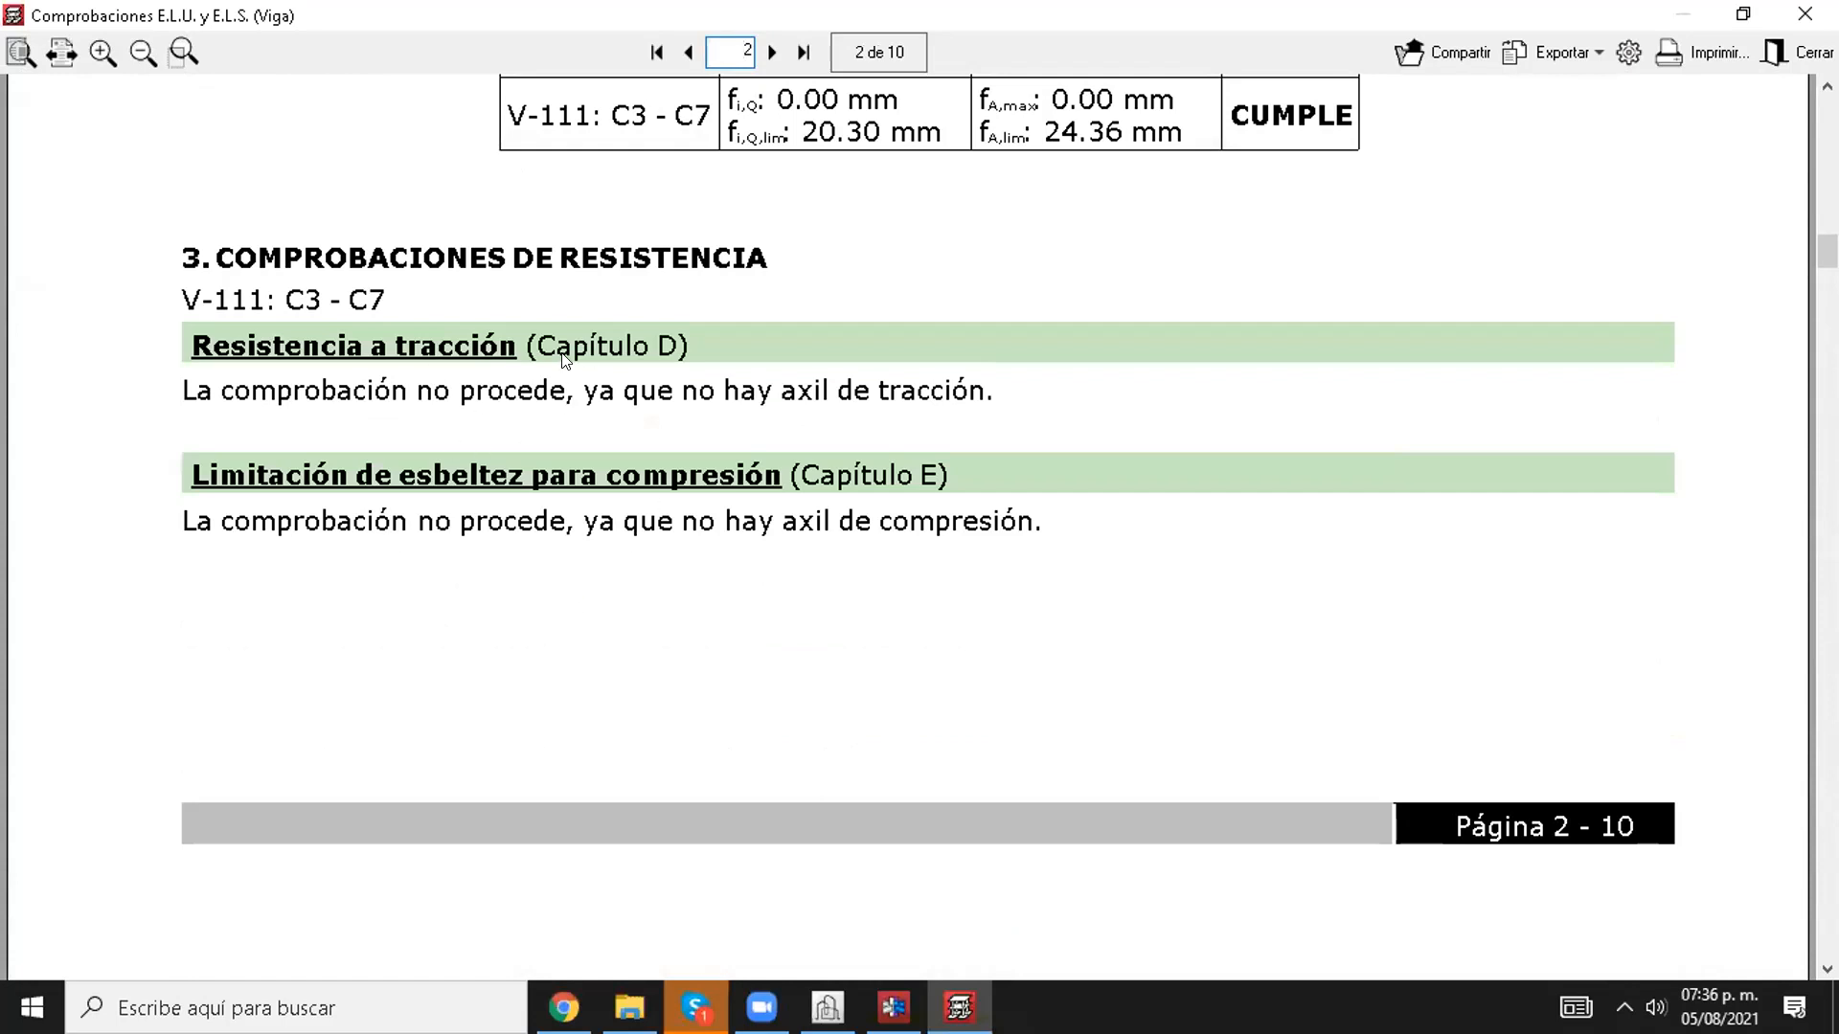
Step: Examine V-111's detailed compression, bending, shear and combined-force checks to ANSI/AISC 360-16 (LRFD), and close the report and its check list
scroll(657, 422, "down", 10)
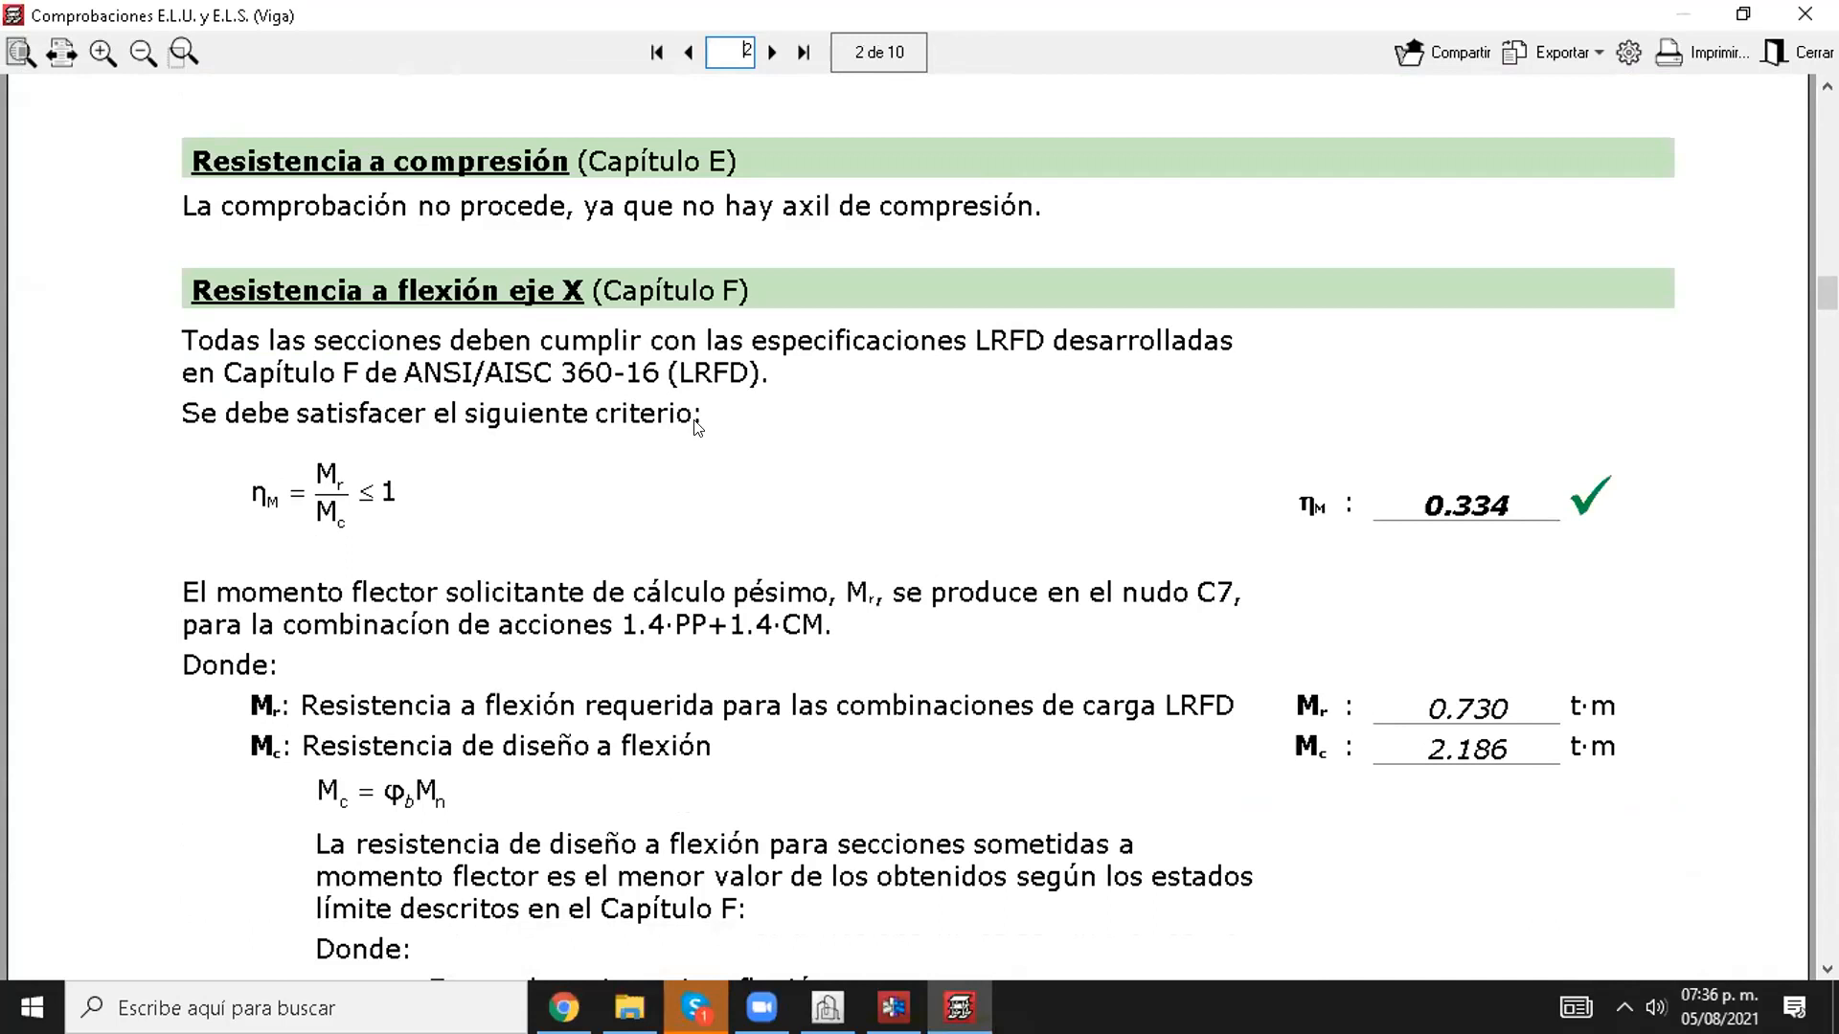
scroll(675, 426, "down", 15)
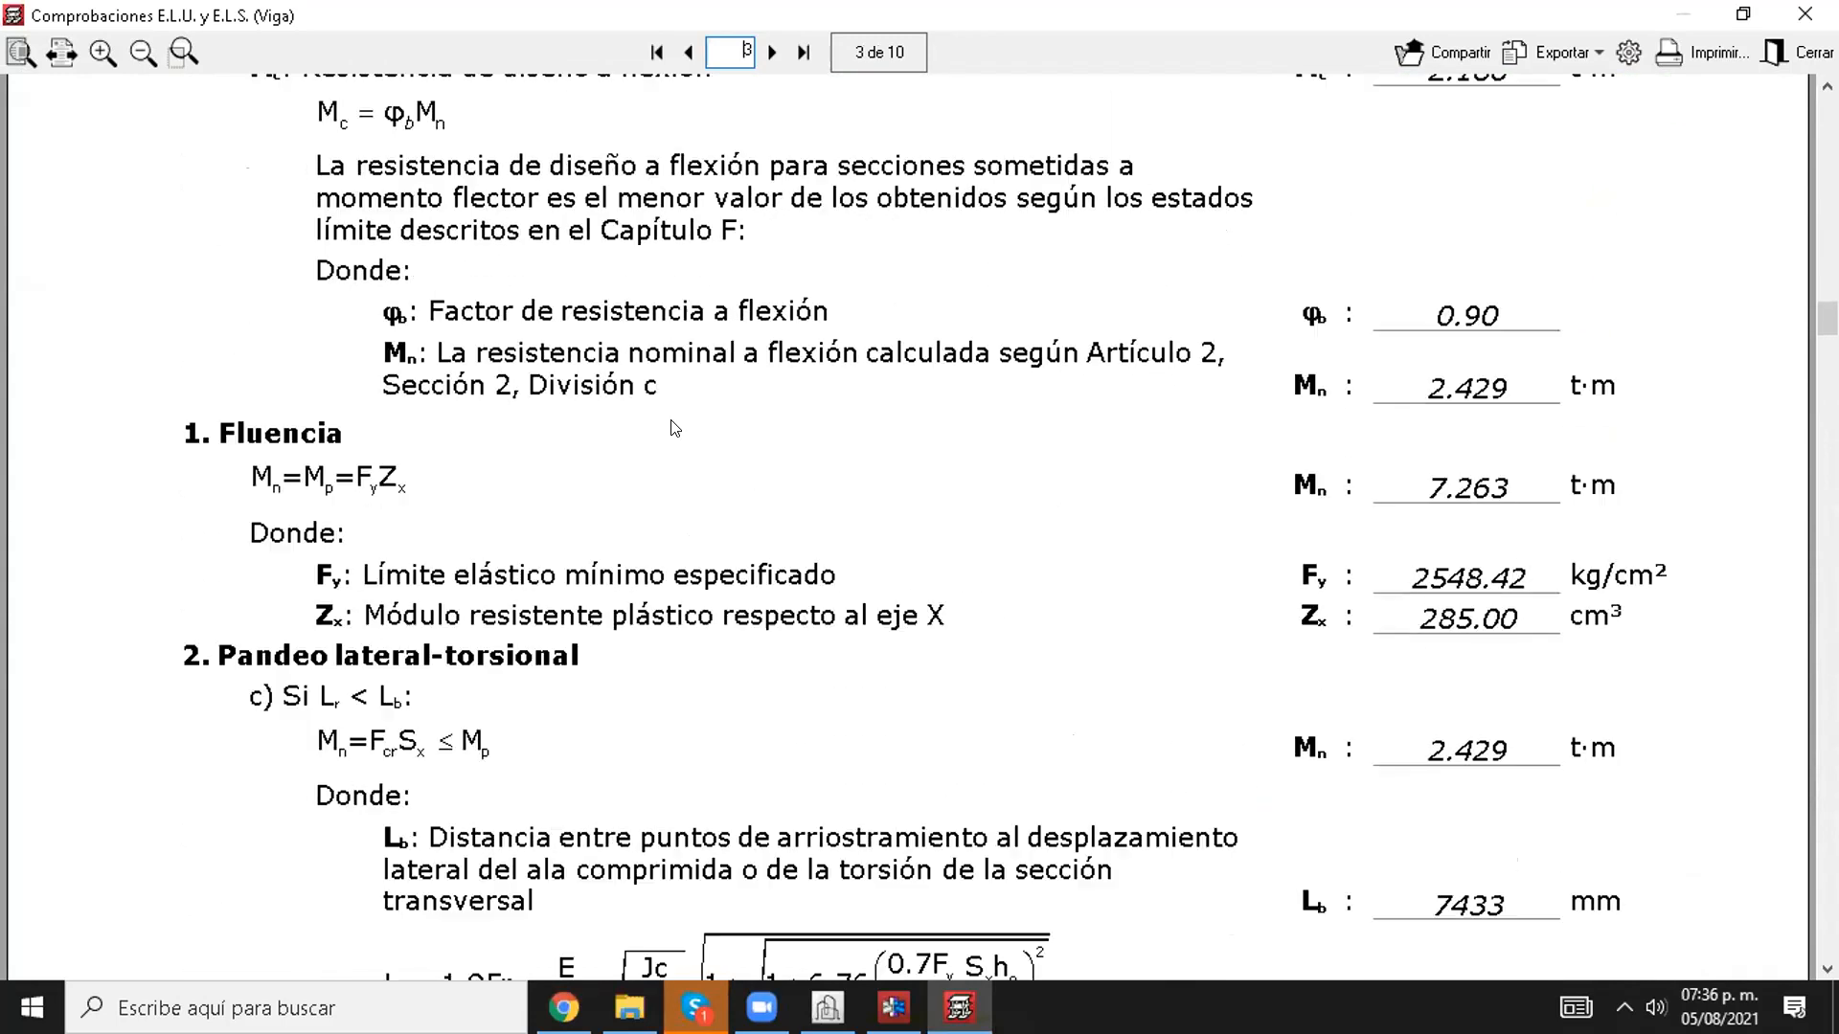
scroll(675, 426, "down", 6)
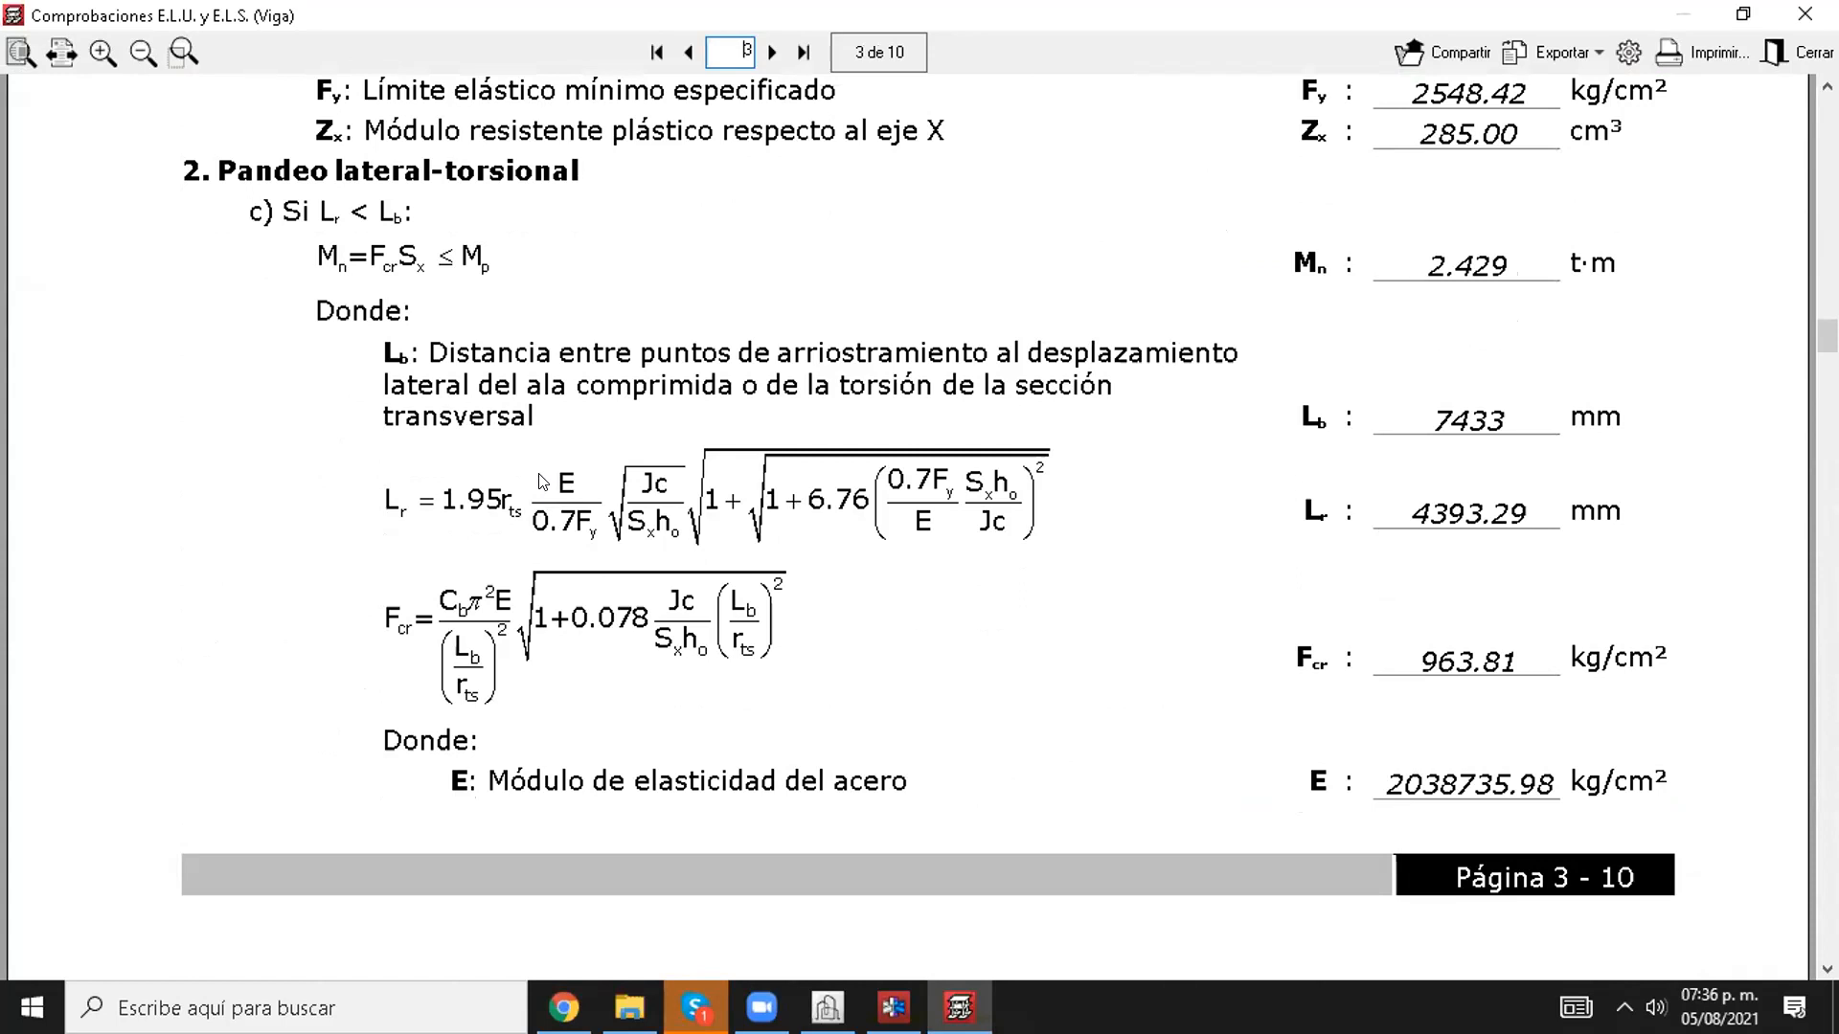
scroll(542, 480, "down", 20)
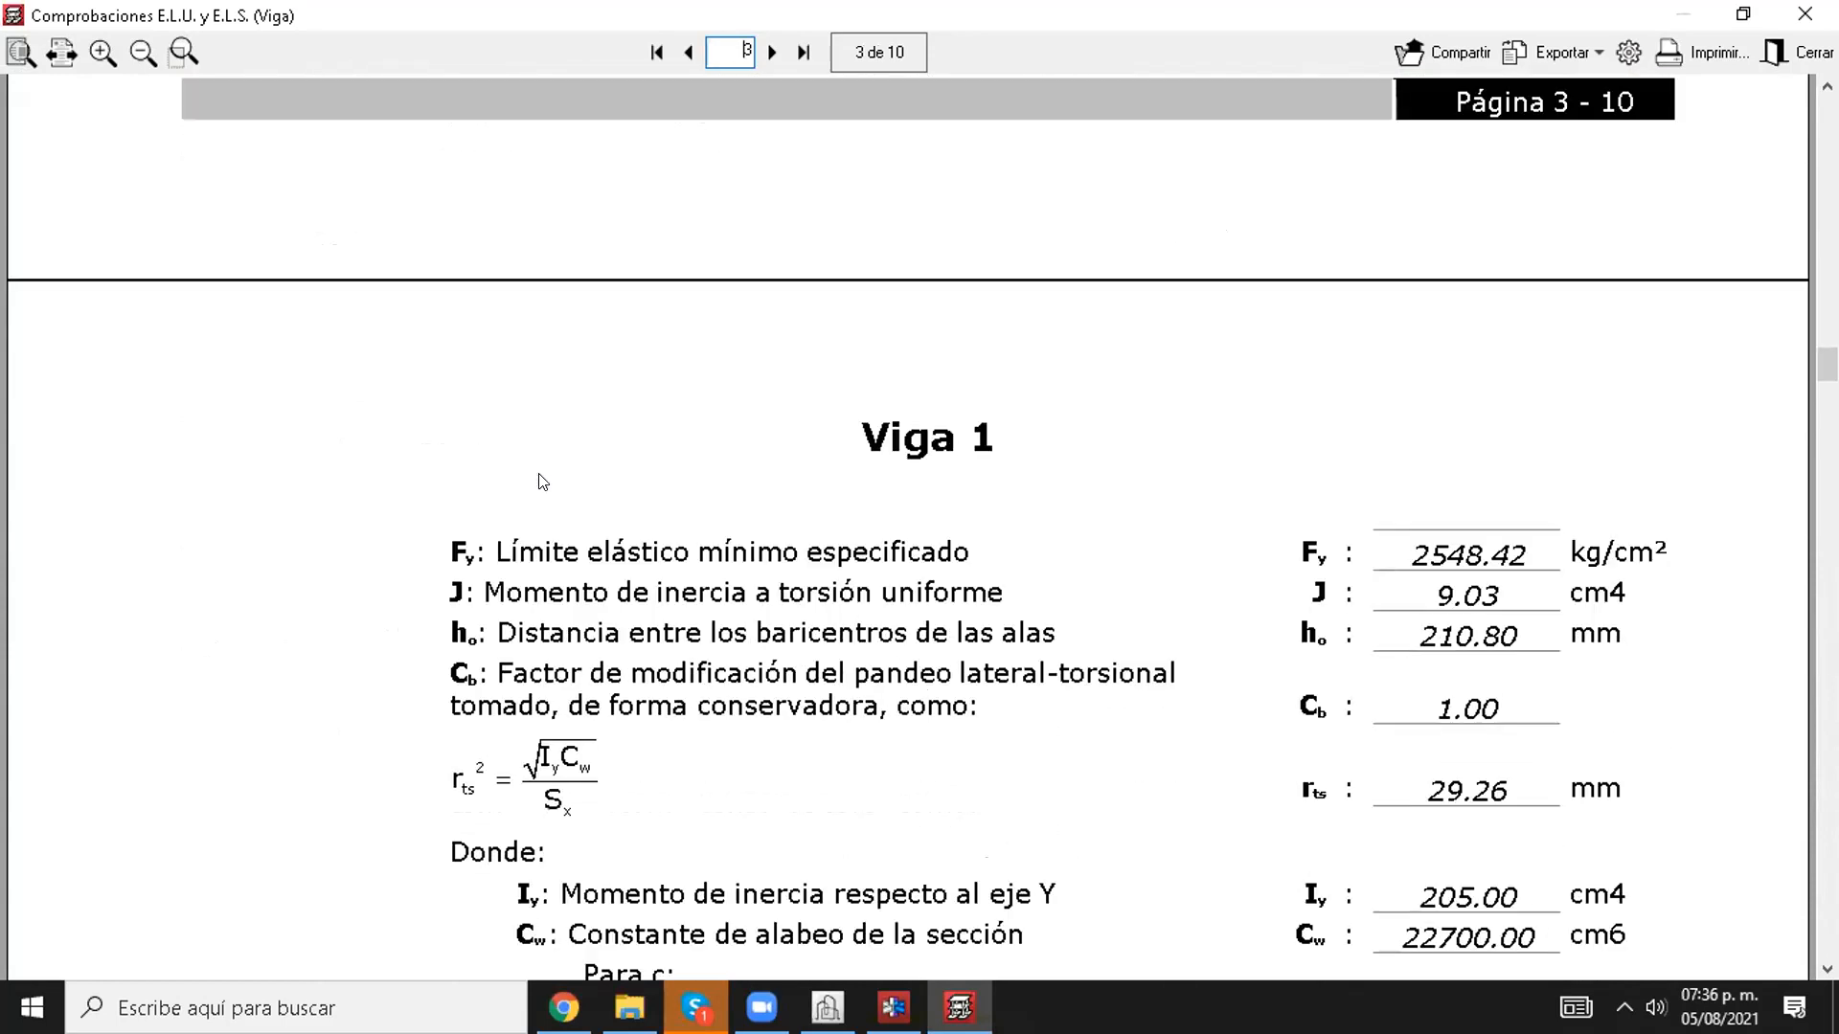
scroll(564, 480, "down", 20)
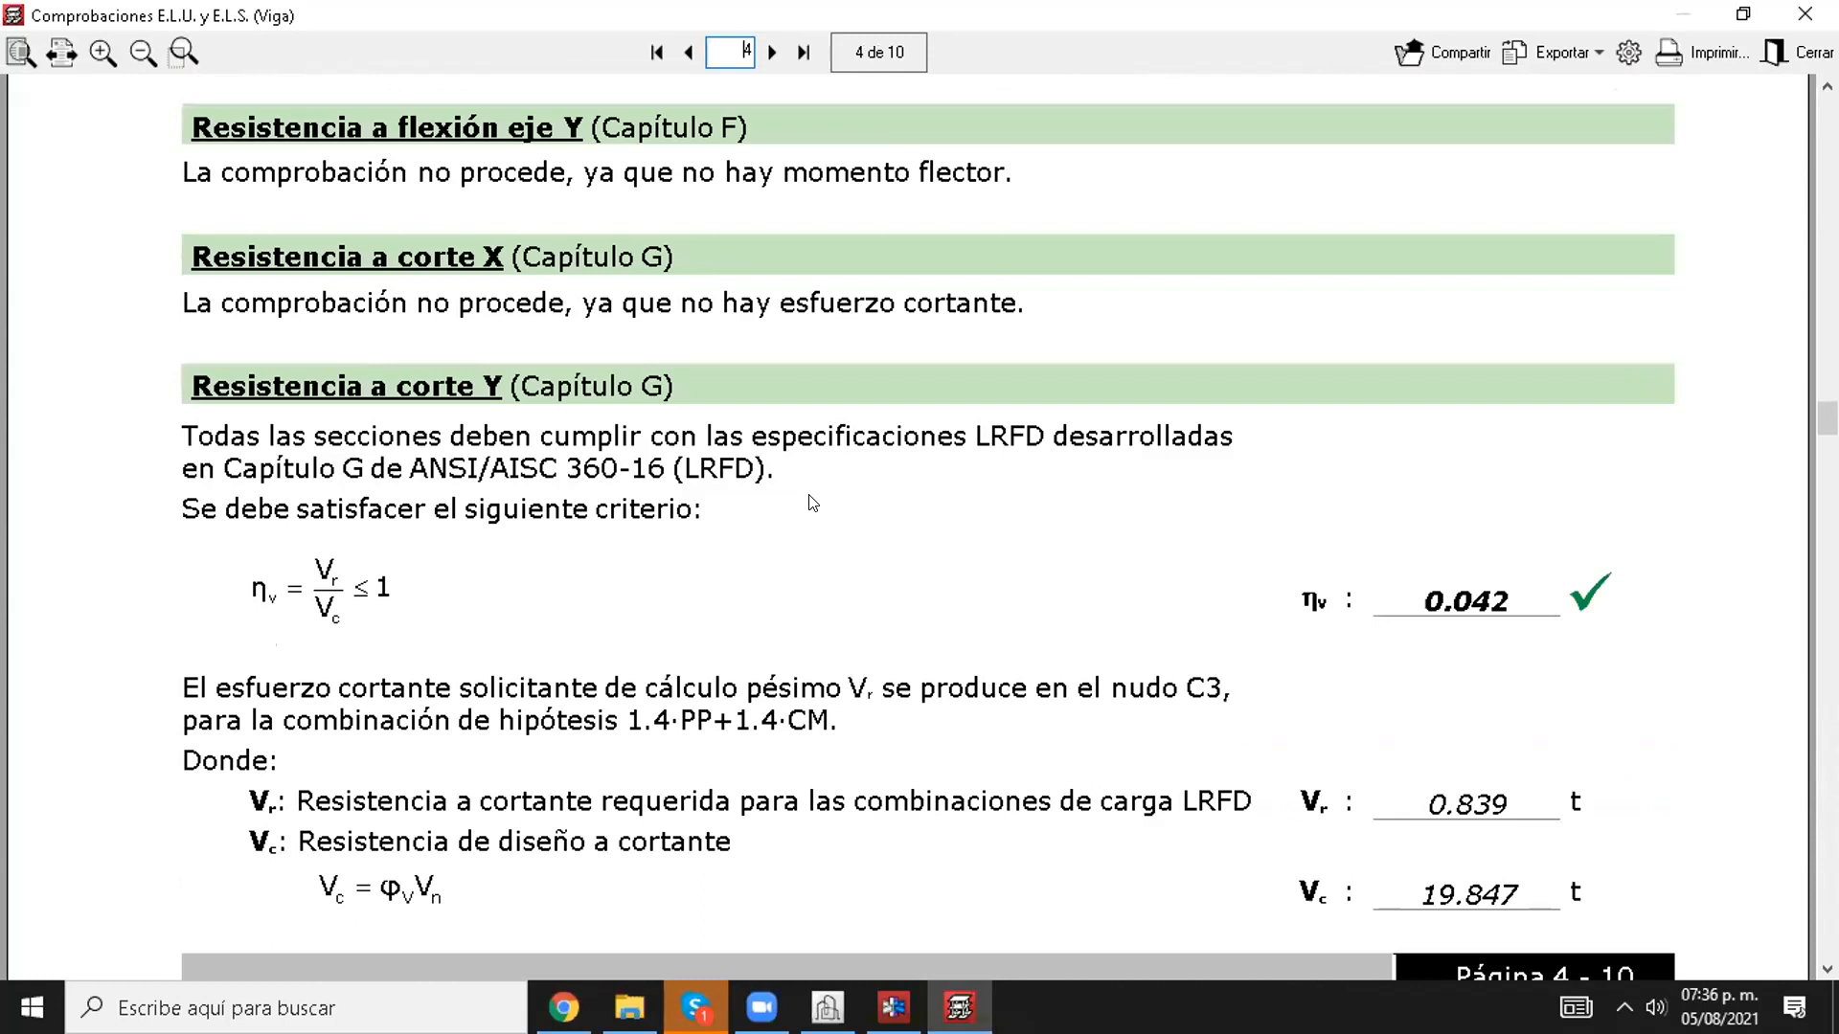
scroll(843, 505, "down", 20)
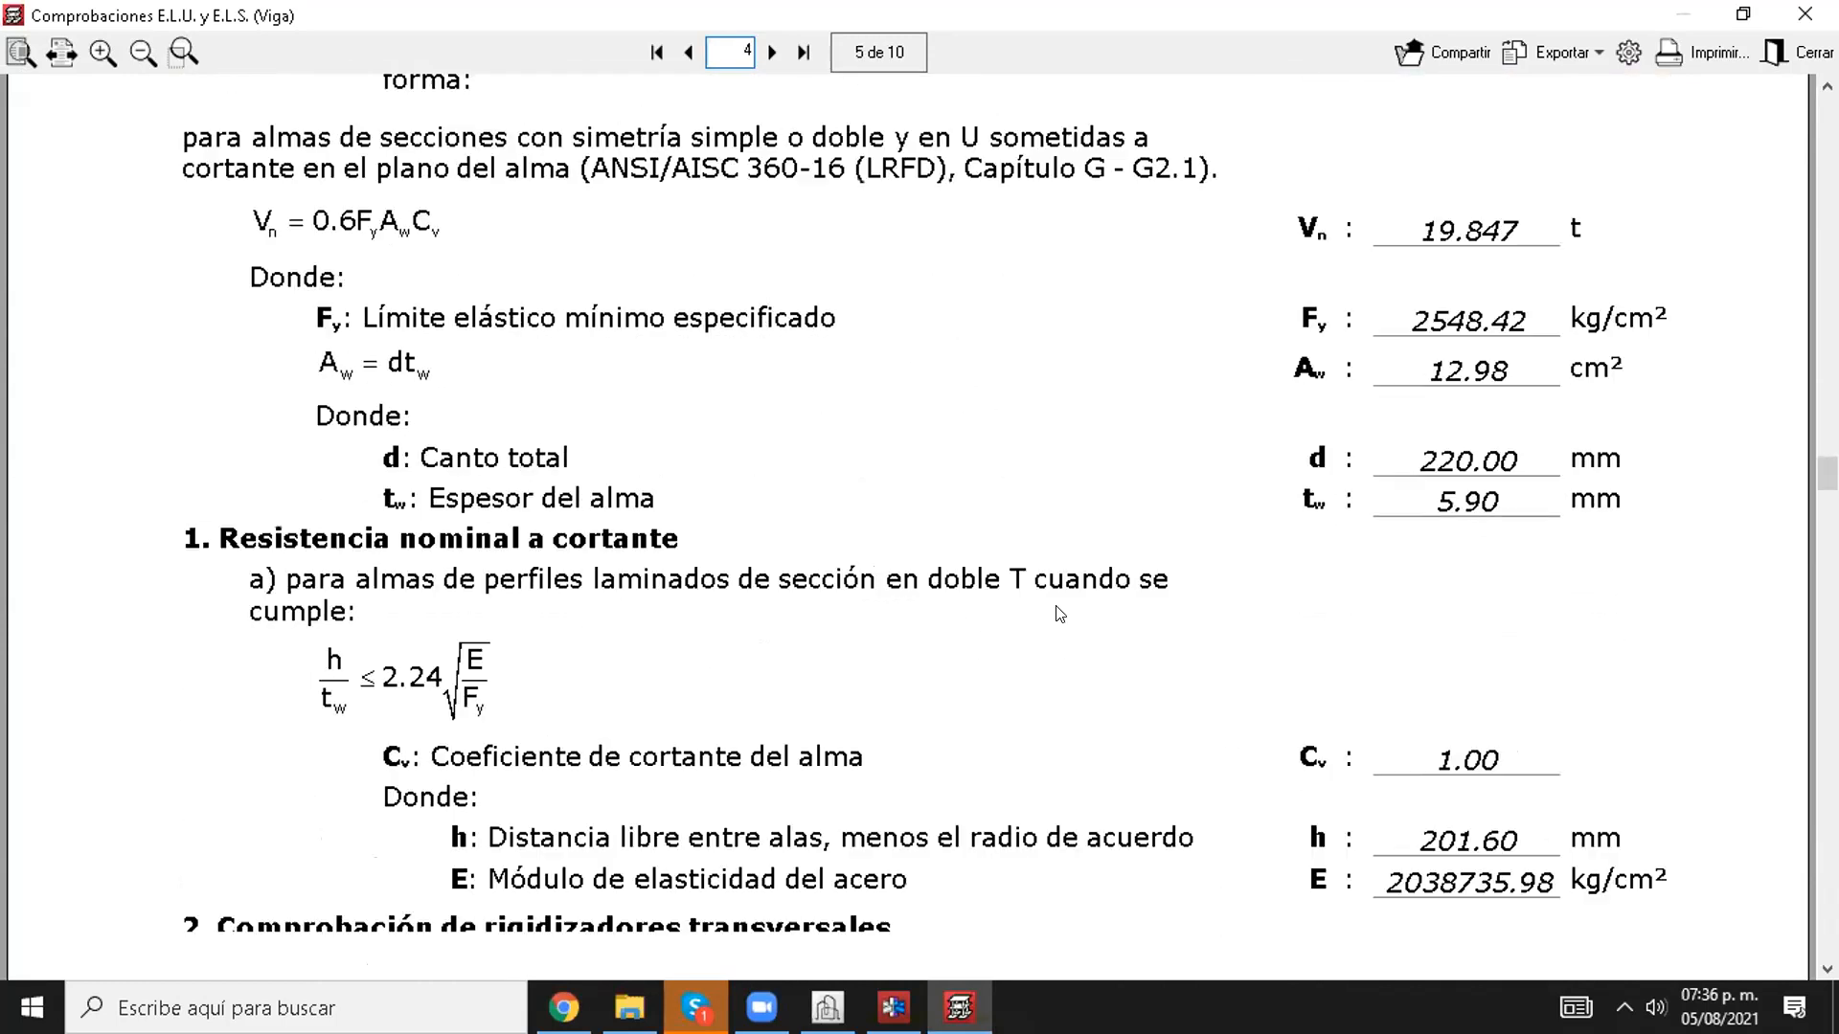
scroll(1034, 586, "down", 12)
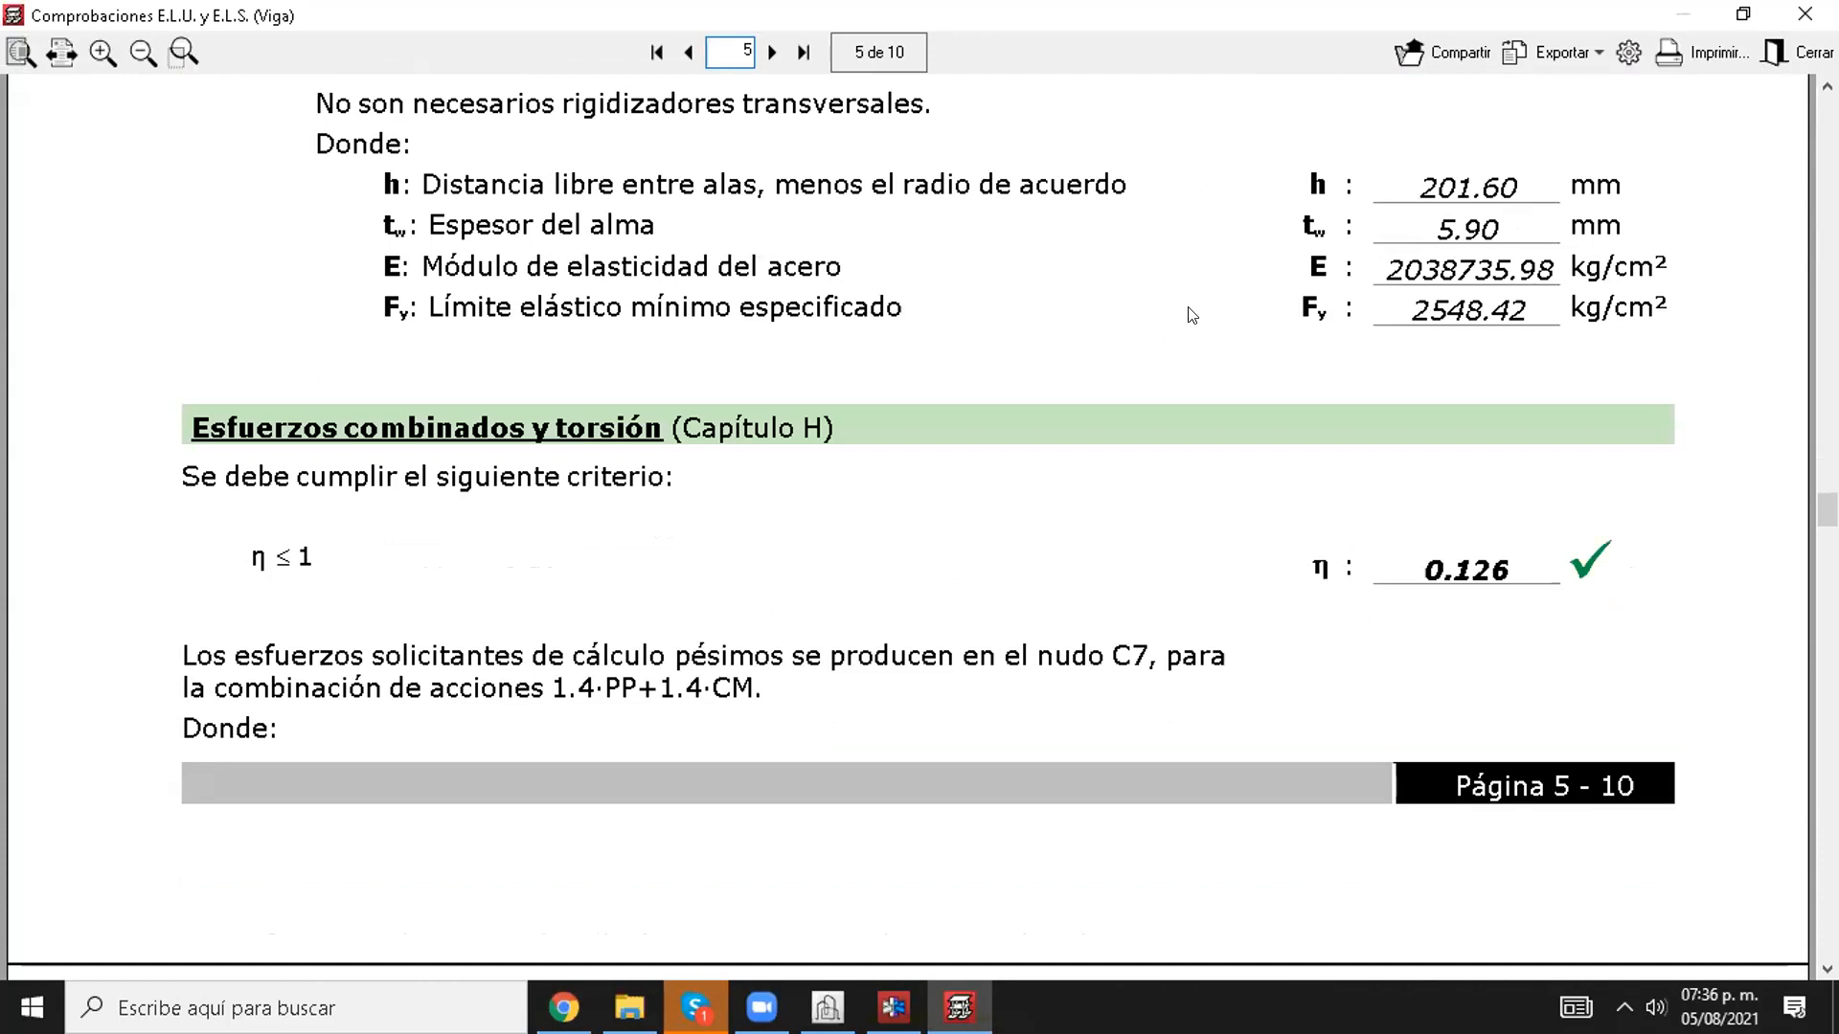
scroll(1192, 315, "down", 10)
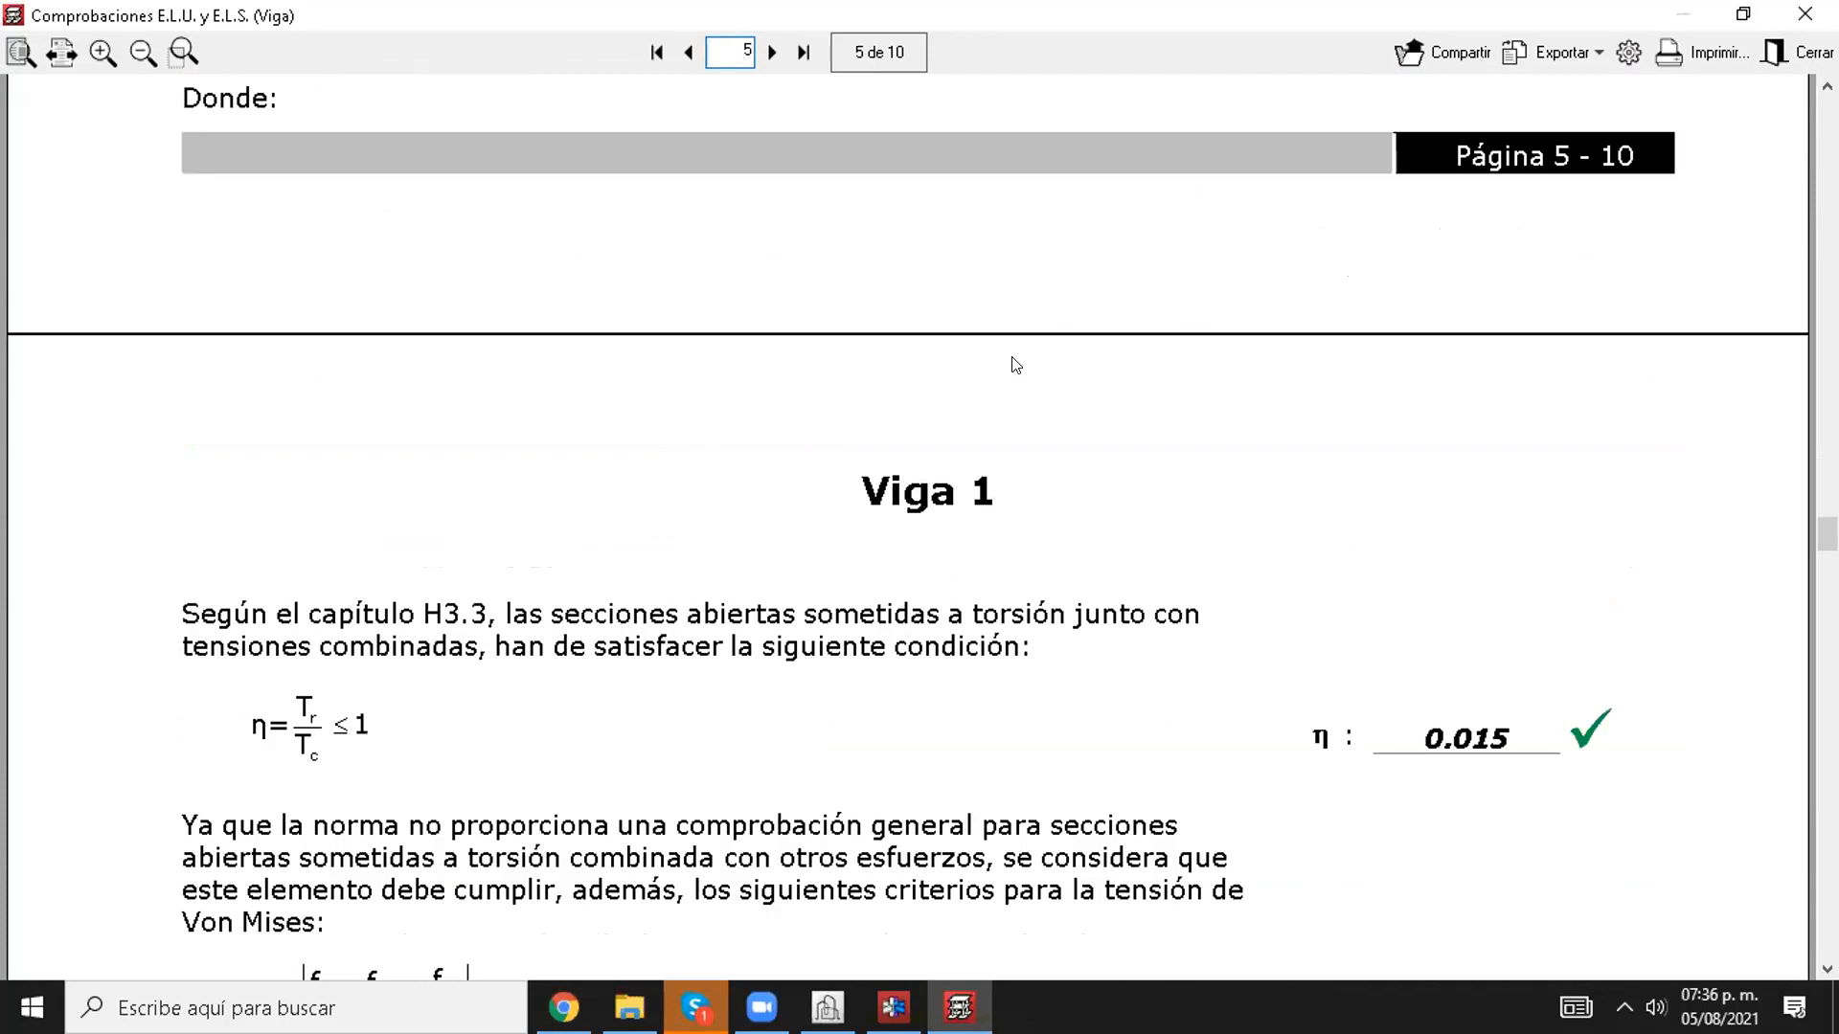
left_click(1804, 14)
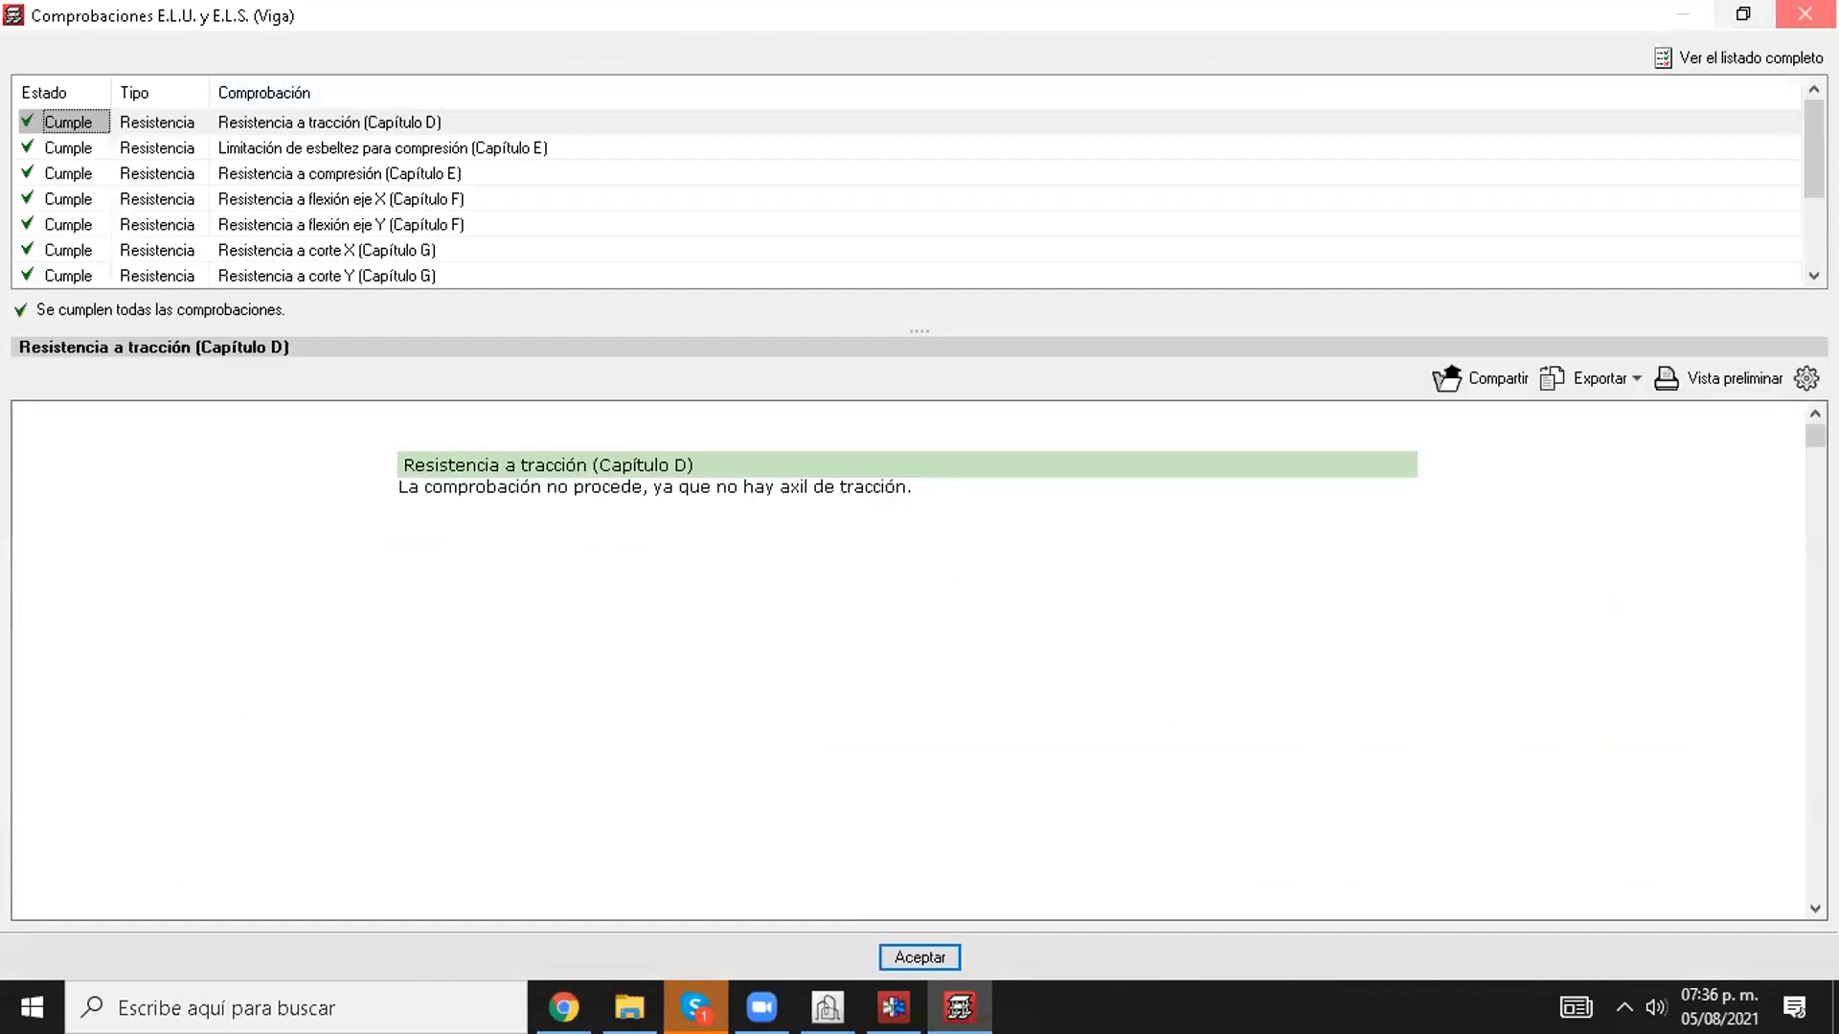
left_click(1816, 13)
left_click(1805, 14)
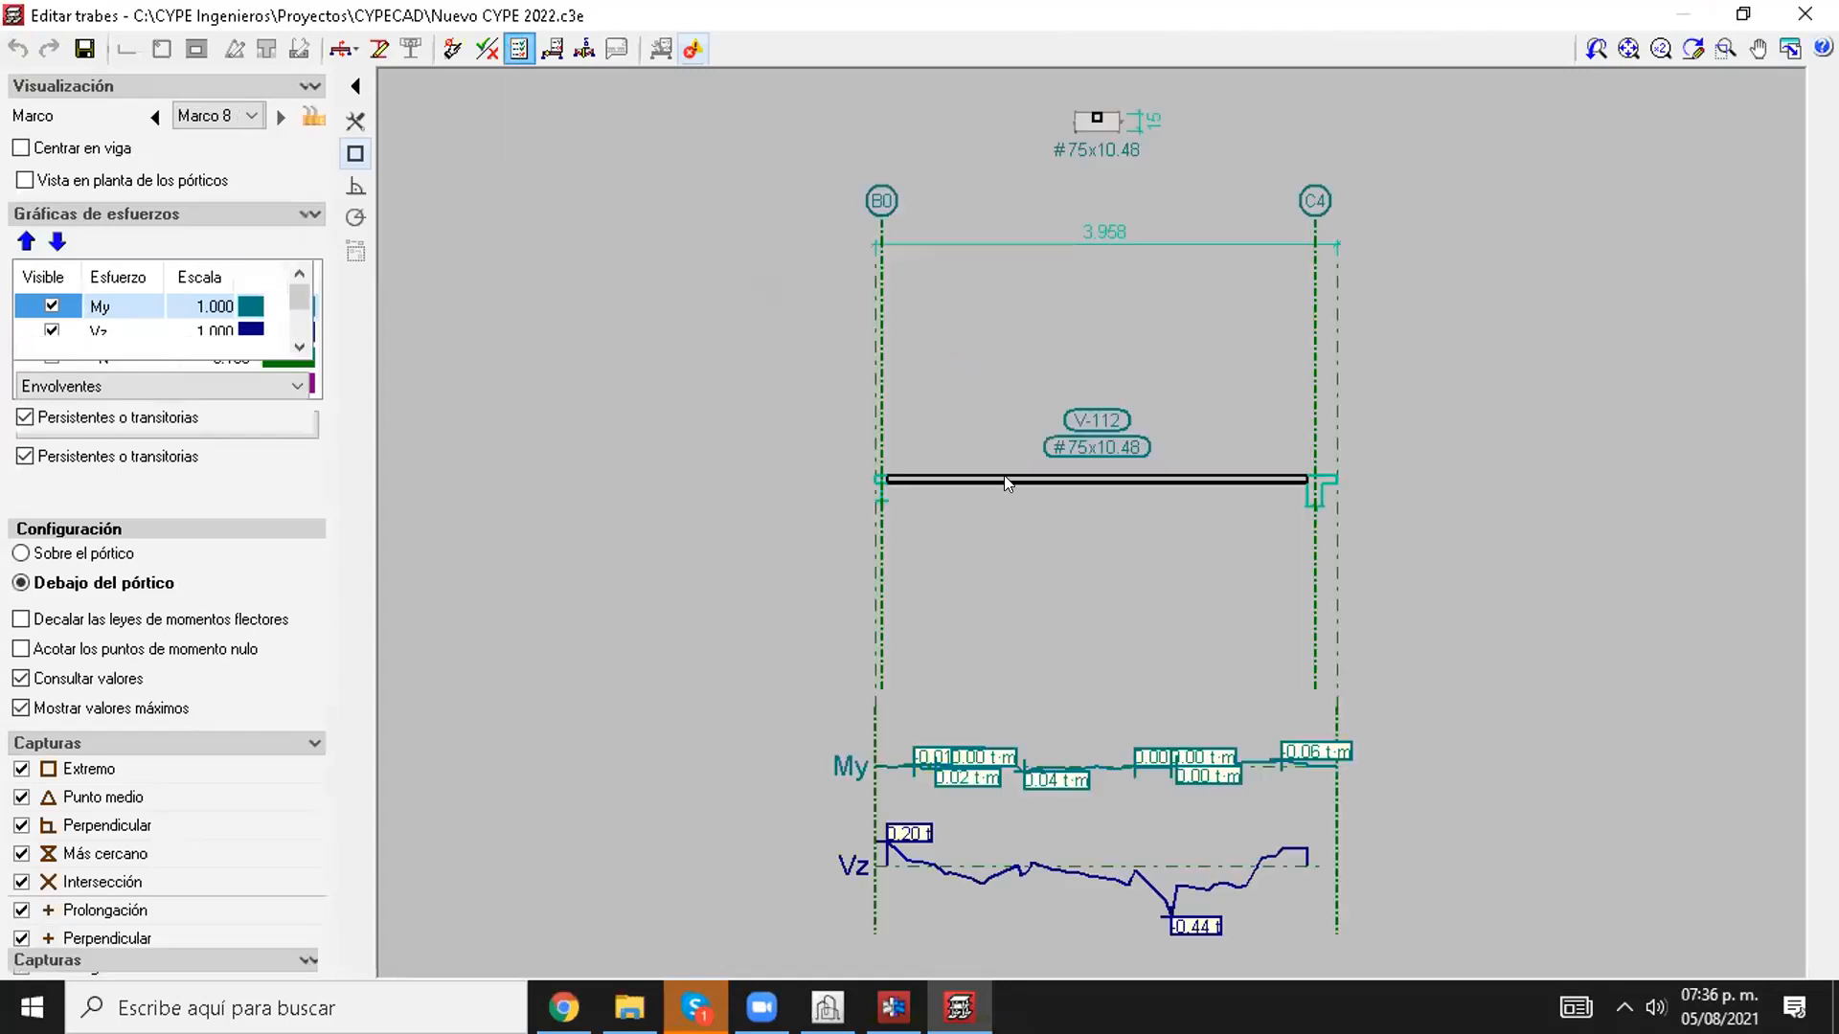
Step: Examine the full check report of beam V-112 between B0 and C4, including geometric limits, torsion and X-axis bending, and close it
left_click(958, 438)
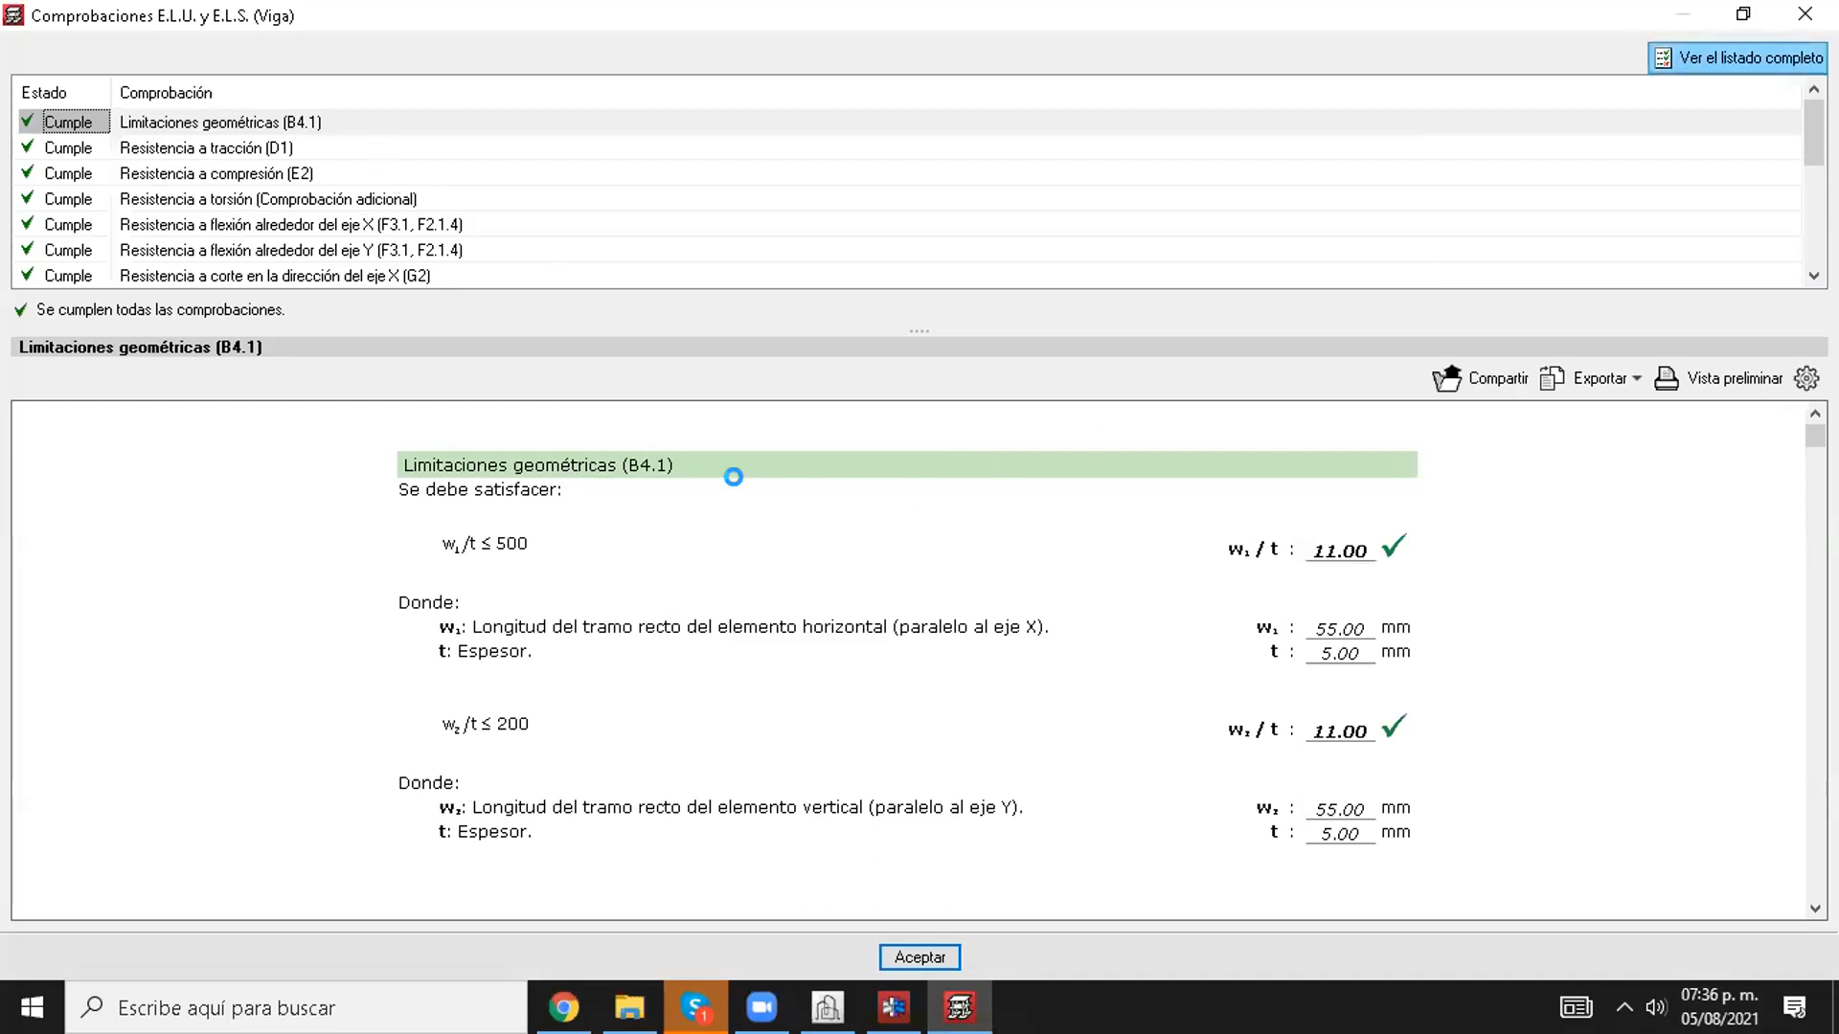
scroll(734, 641, "down", 13)
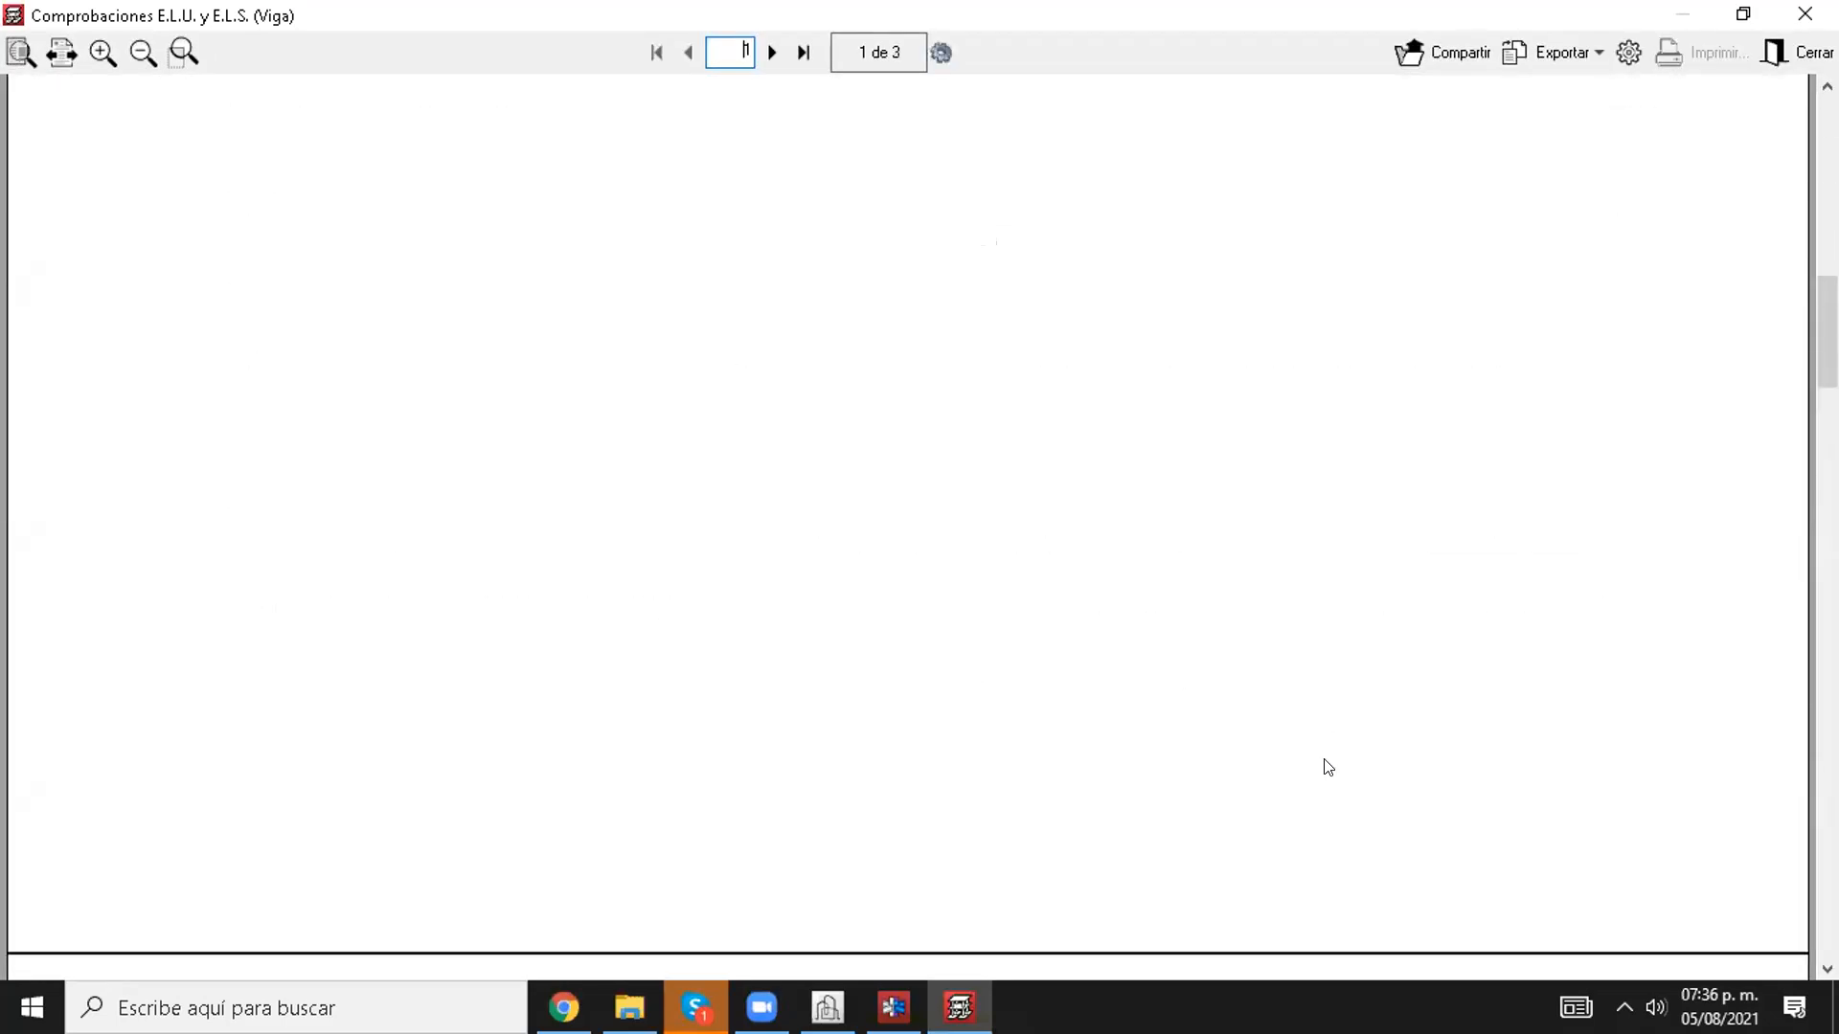
scroll(882, 809, "down", 20)
scroll(953, 726, "down", 10)
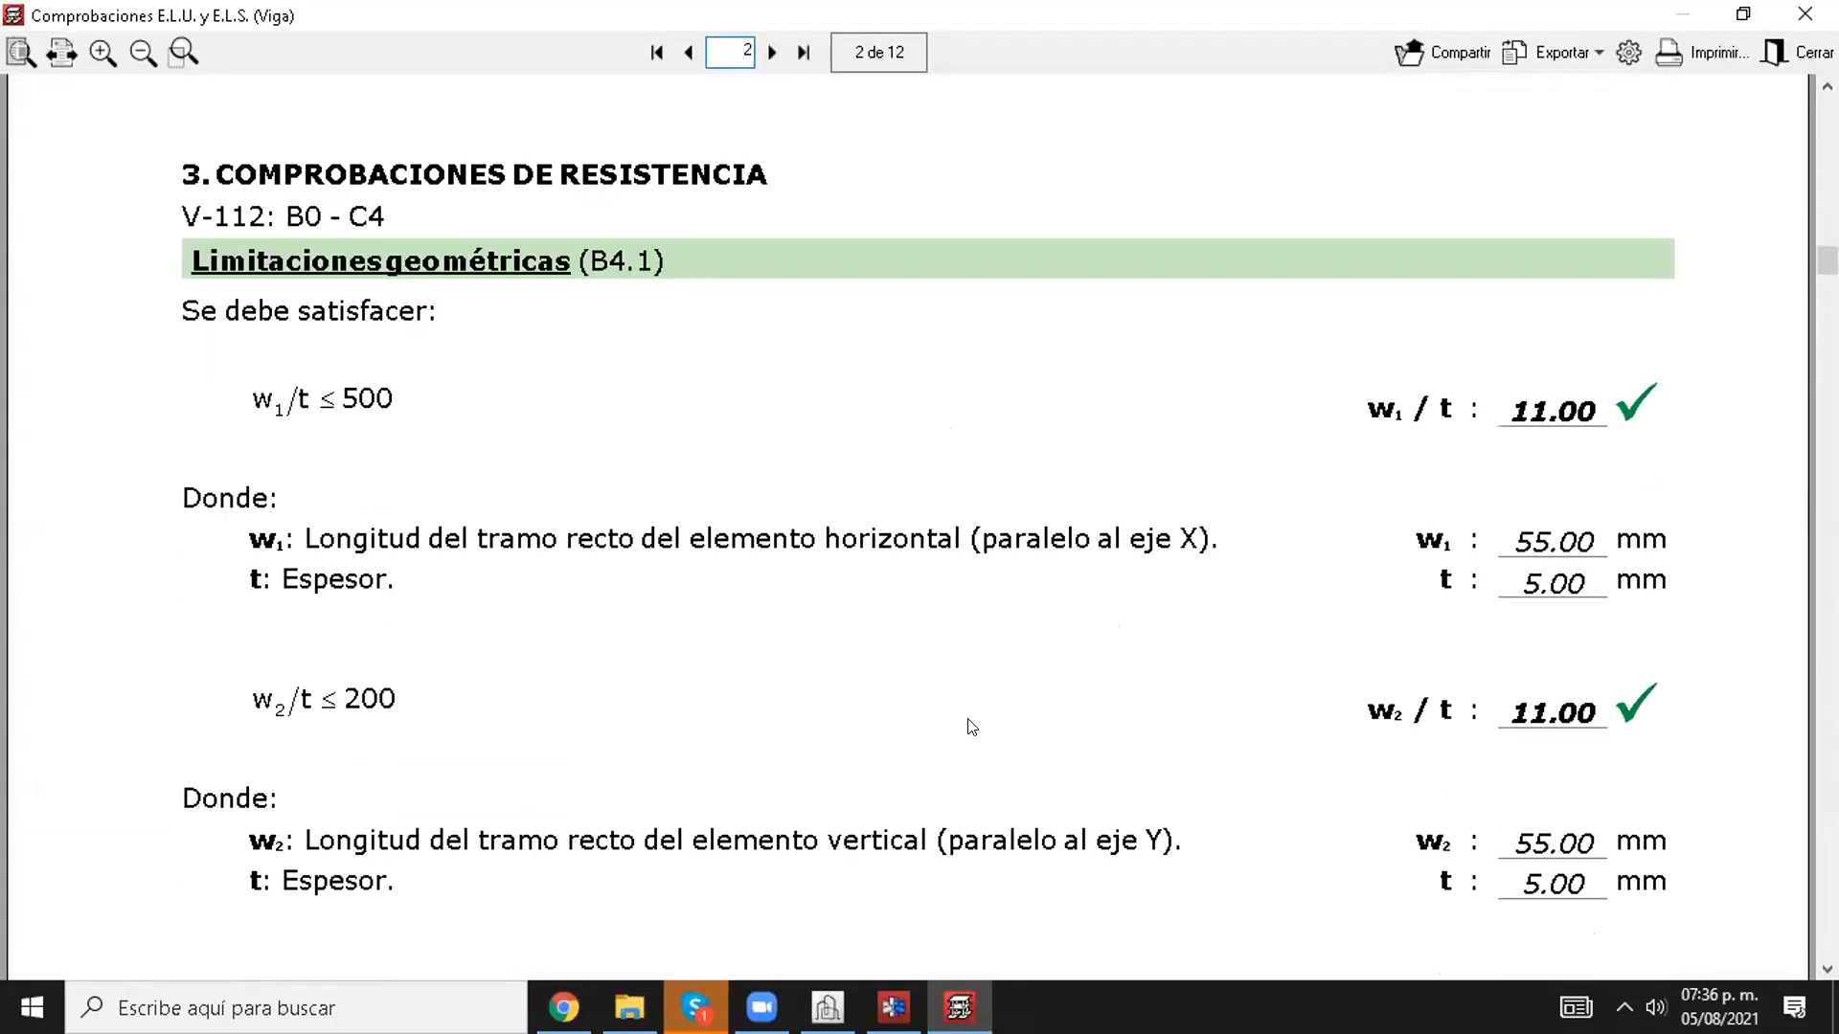
scroll(826, 617, "down", 12)
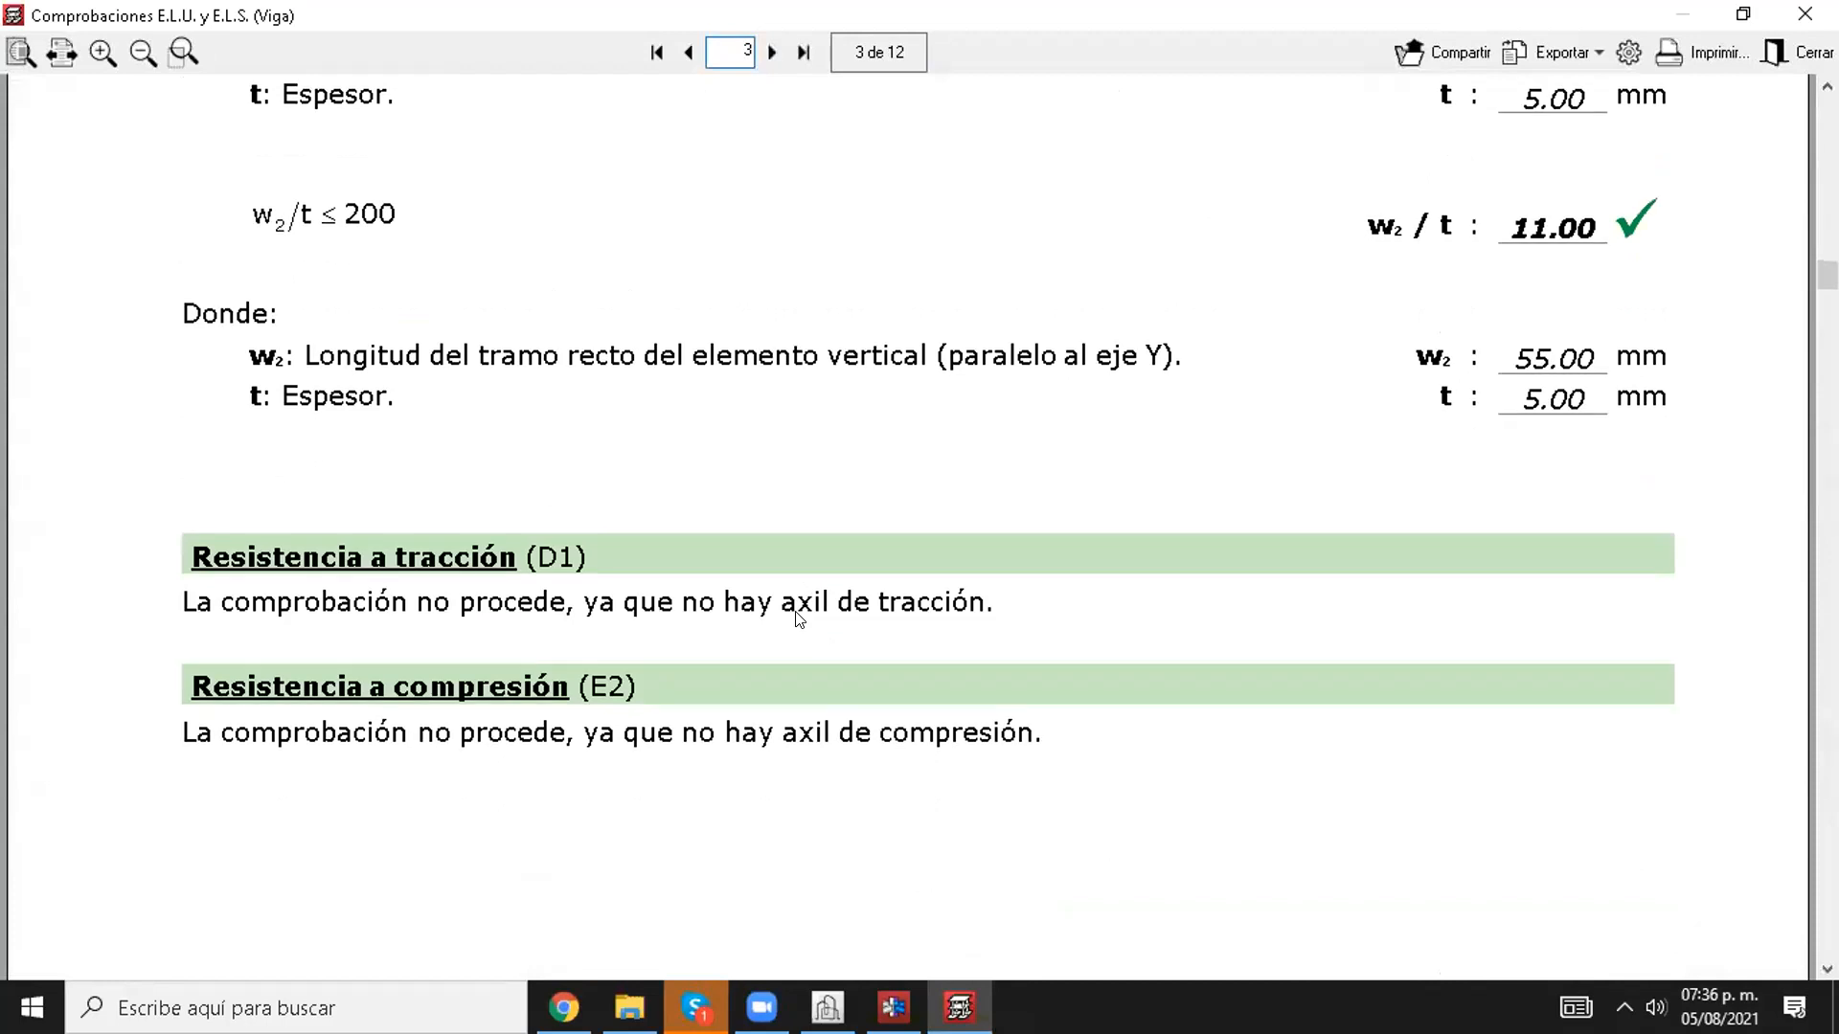
scroll(826, 657, "down", 15)
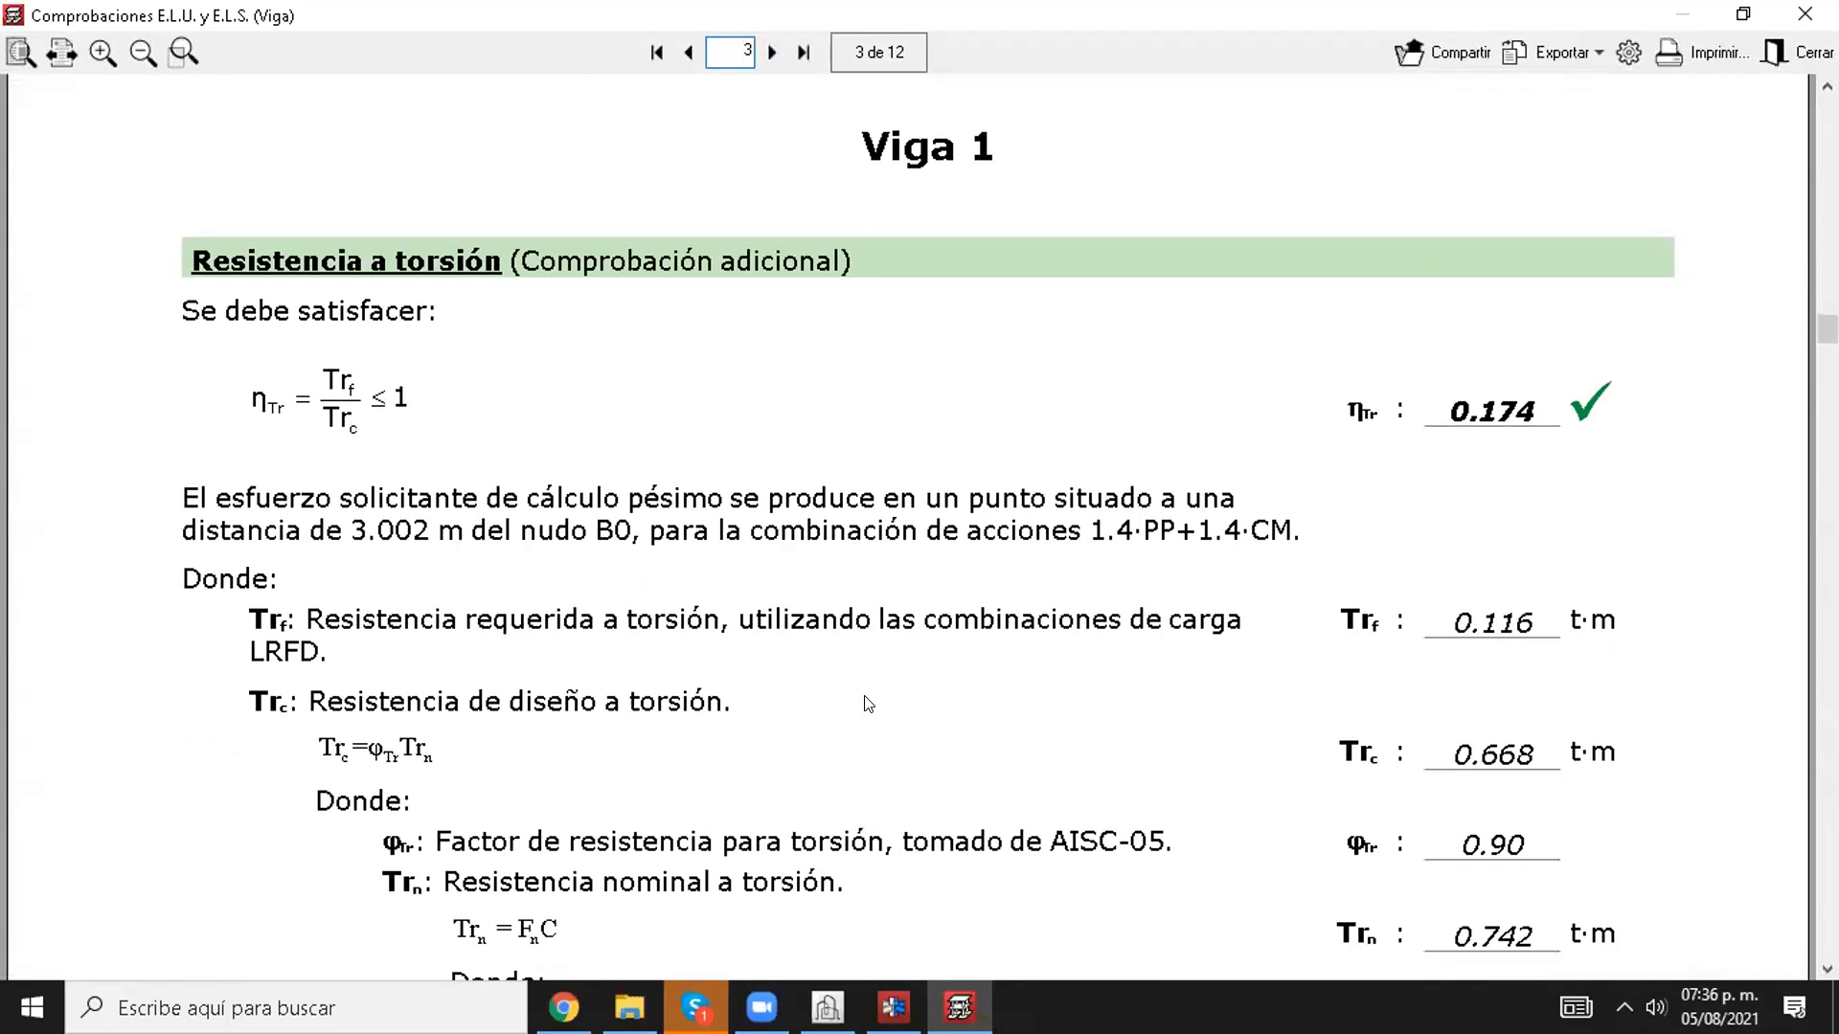
scroll(888, 702, "down", 3)
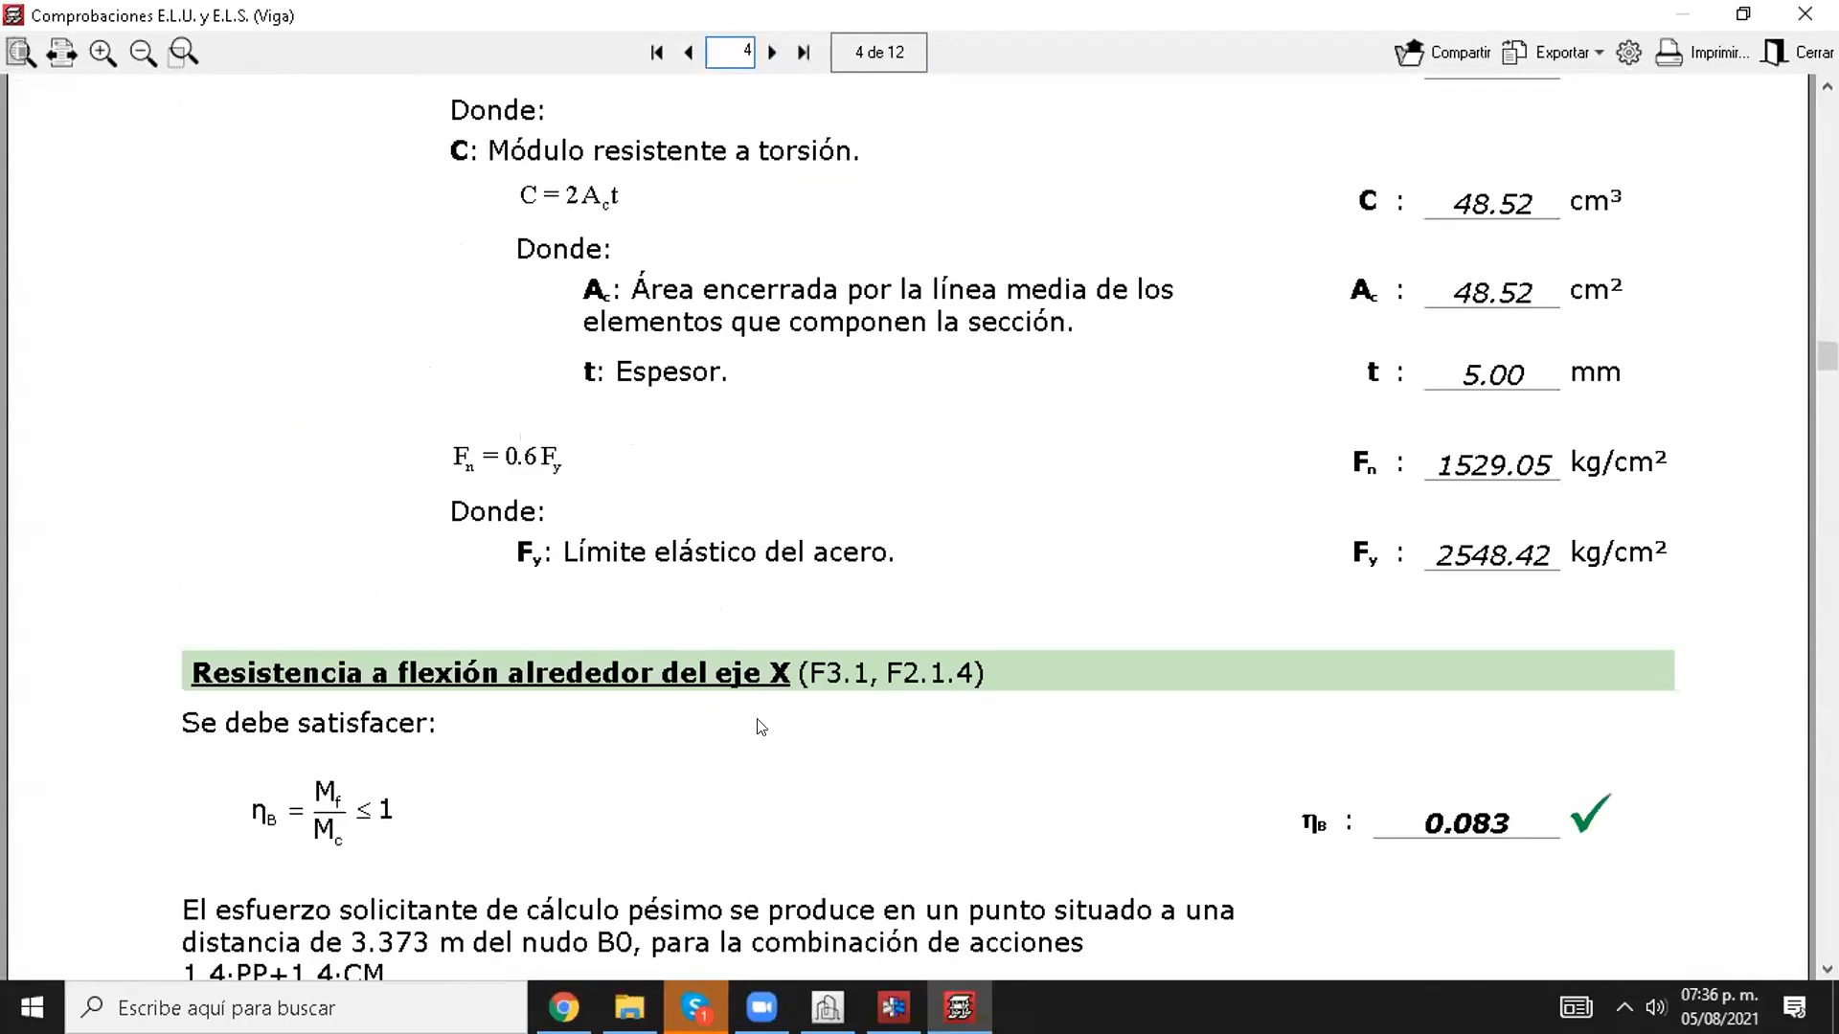
scroll(761, 727, "down", 3)
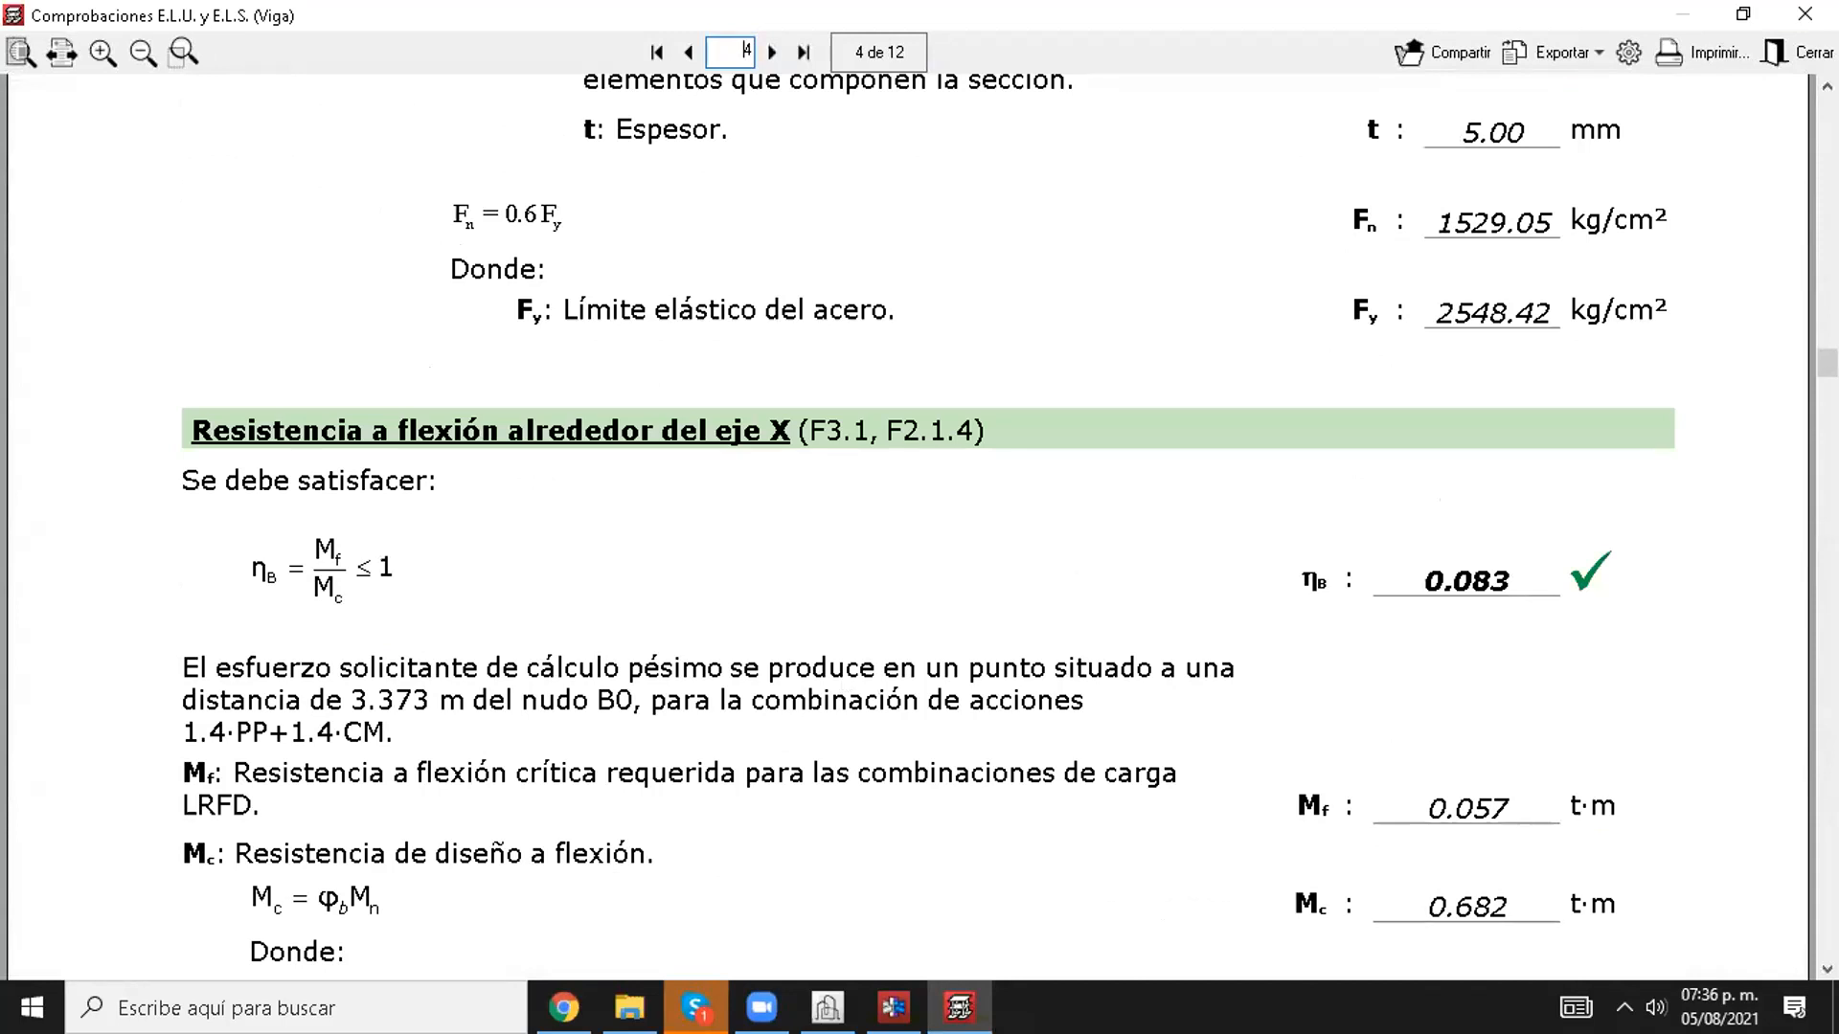
left_click(1805, 14)
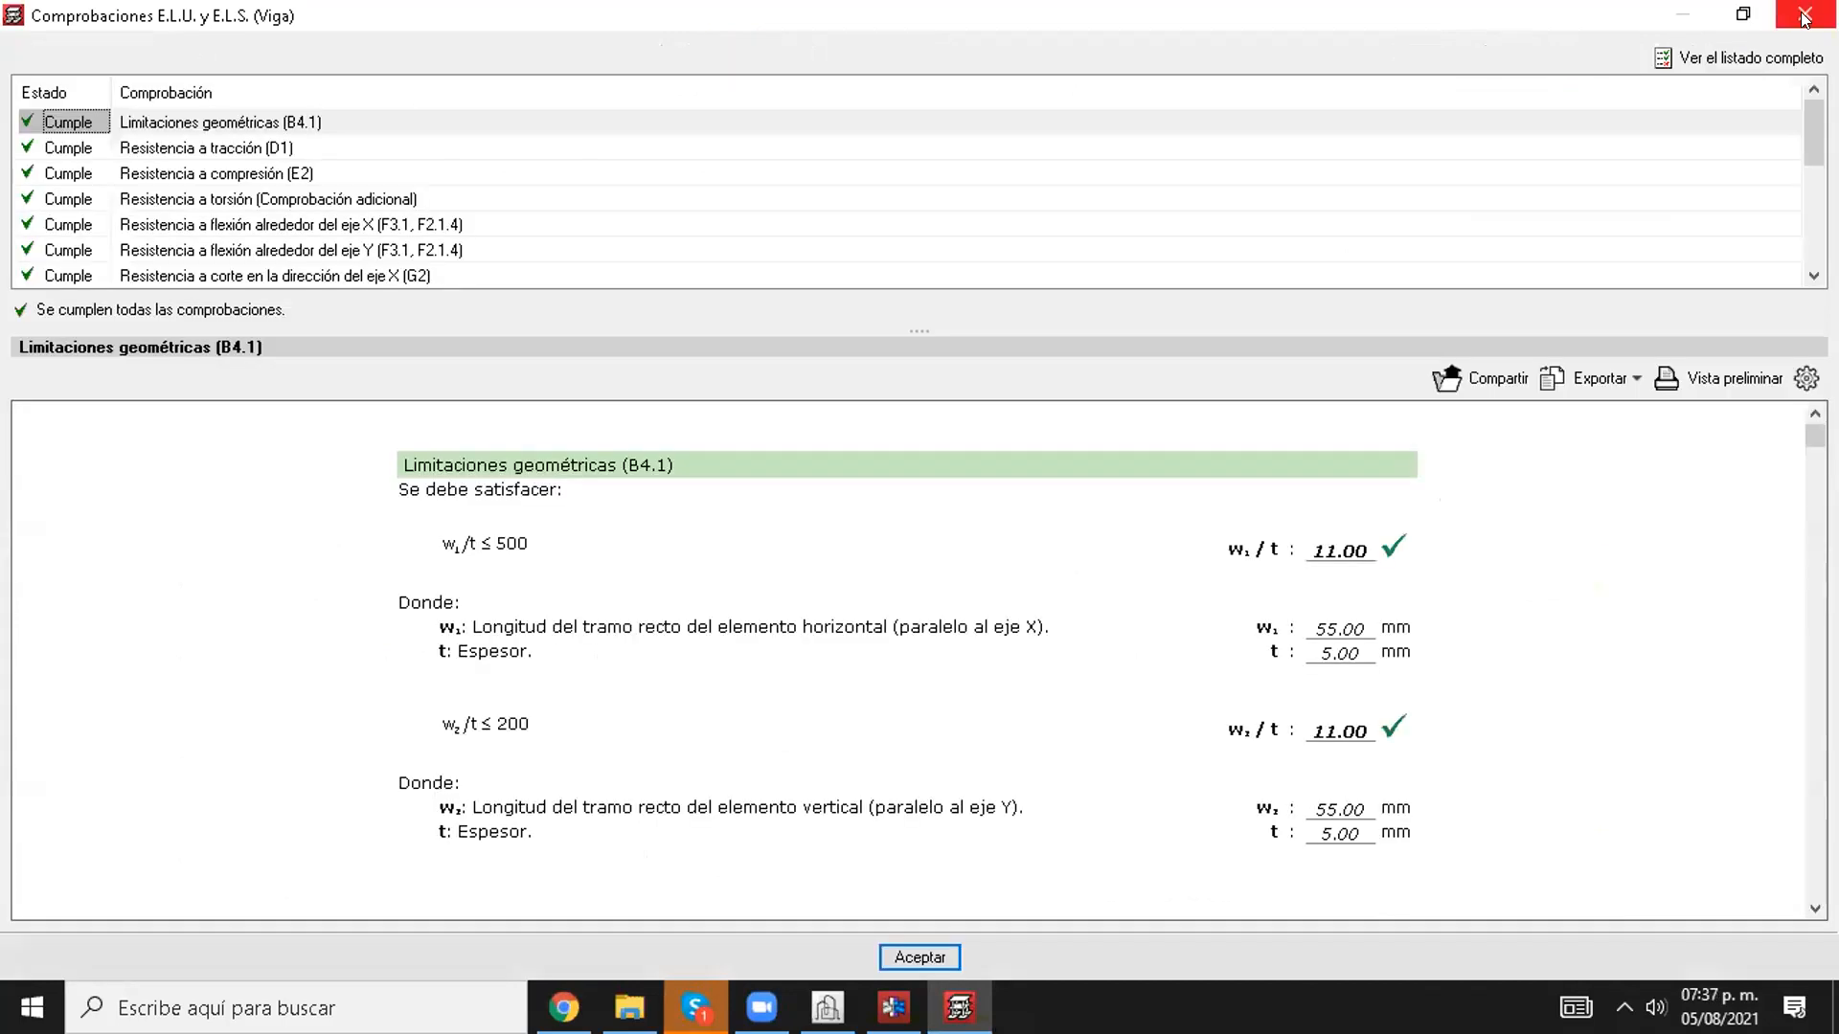
left_click(1804, 13)
left_click(1804, 14)
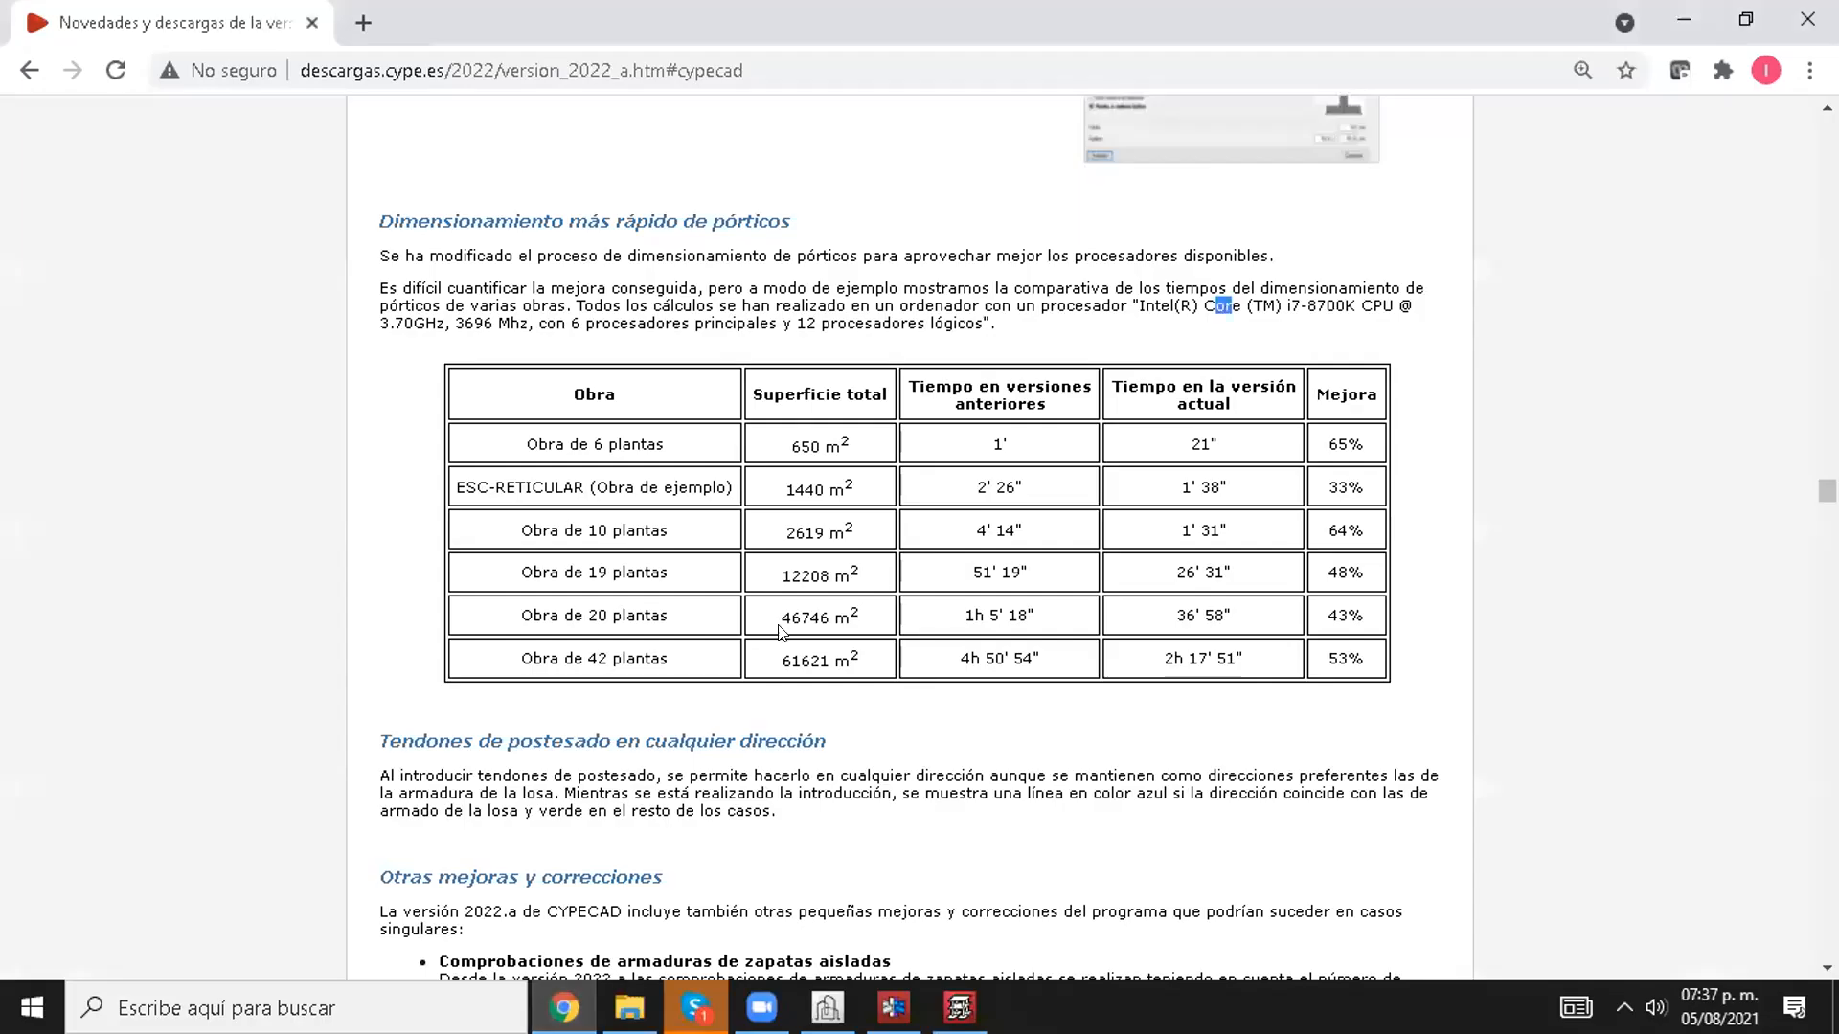
Step: Consult the code implementation entries in the list of novelties of existing programs on the CYPE 2022.a web page in Chrome
scroll(1607, 511, "up", 15)
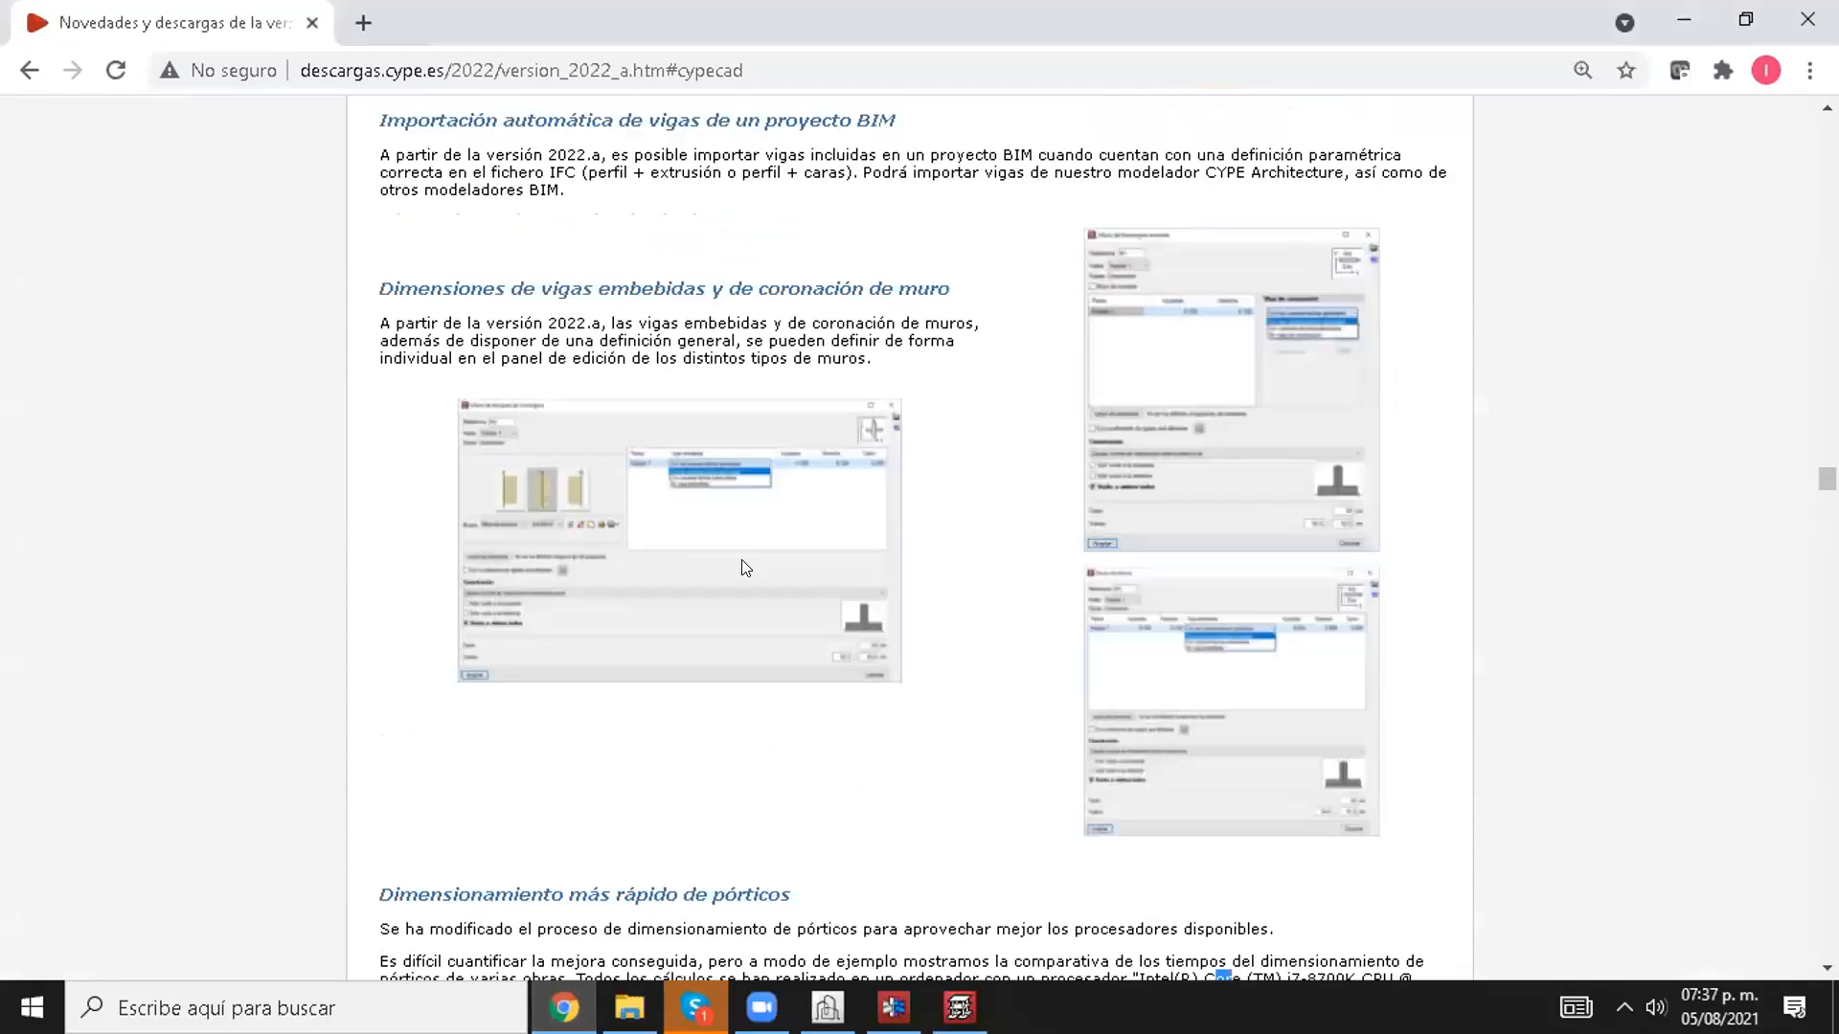
left_click_drag(1828, 469, 1727, 102)
scroll(802, 511, "down", 4)
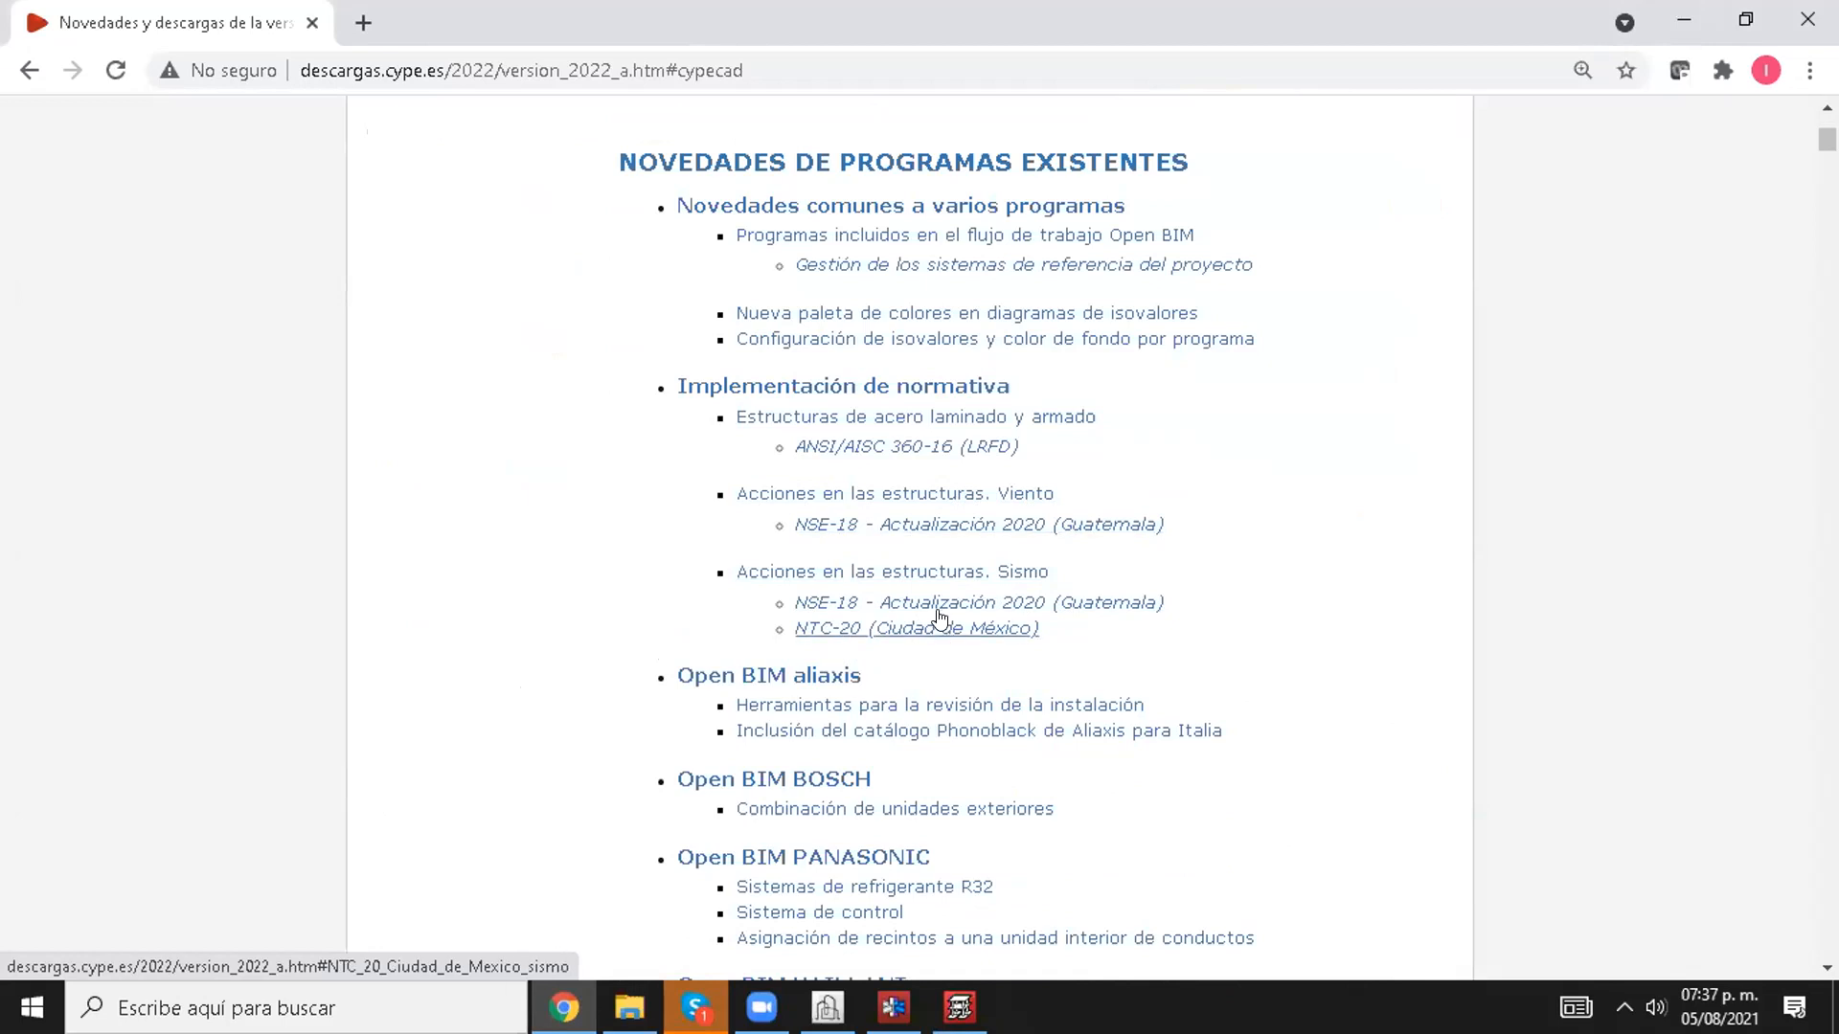
Step: Switch to CYPECAD and open the seismic action code settings from the project's general data
left_click(959, 1007)
left_click(81, 38)
left_click(190, 76)
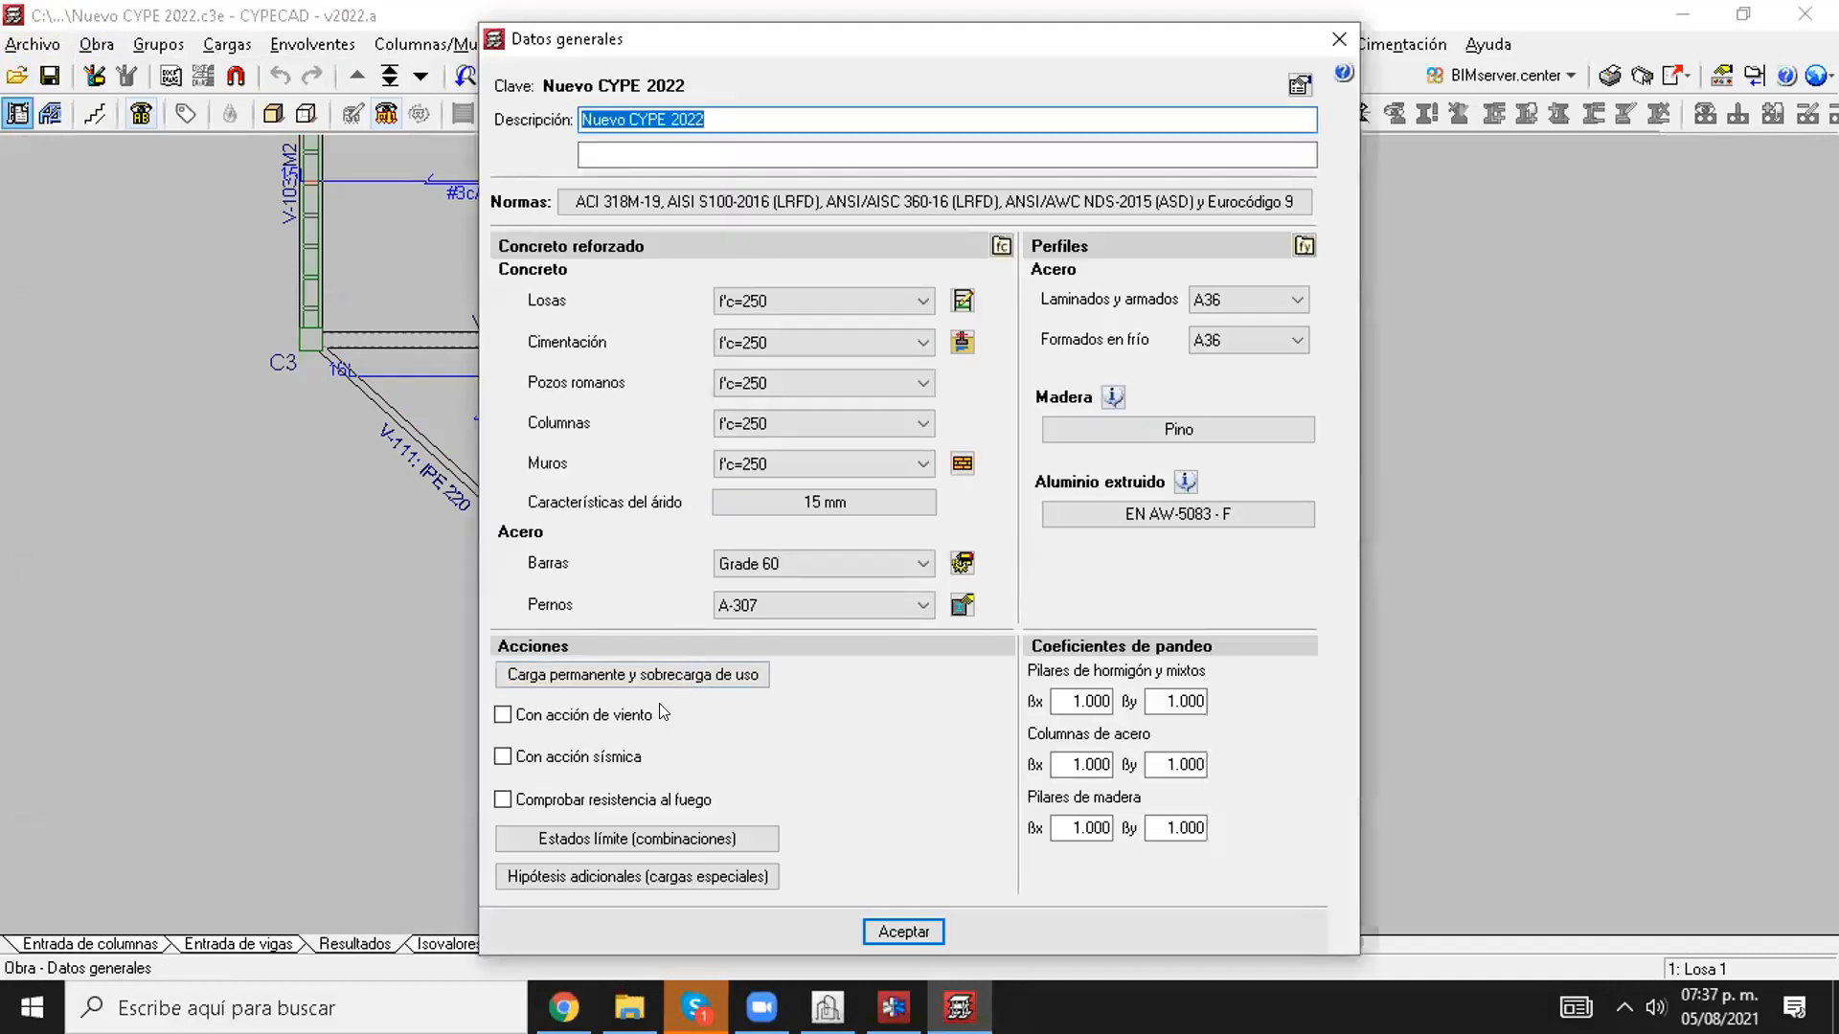
left_click(637, 757)
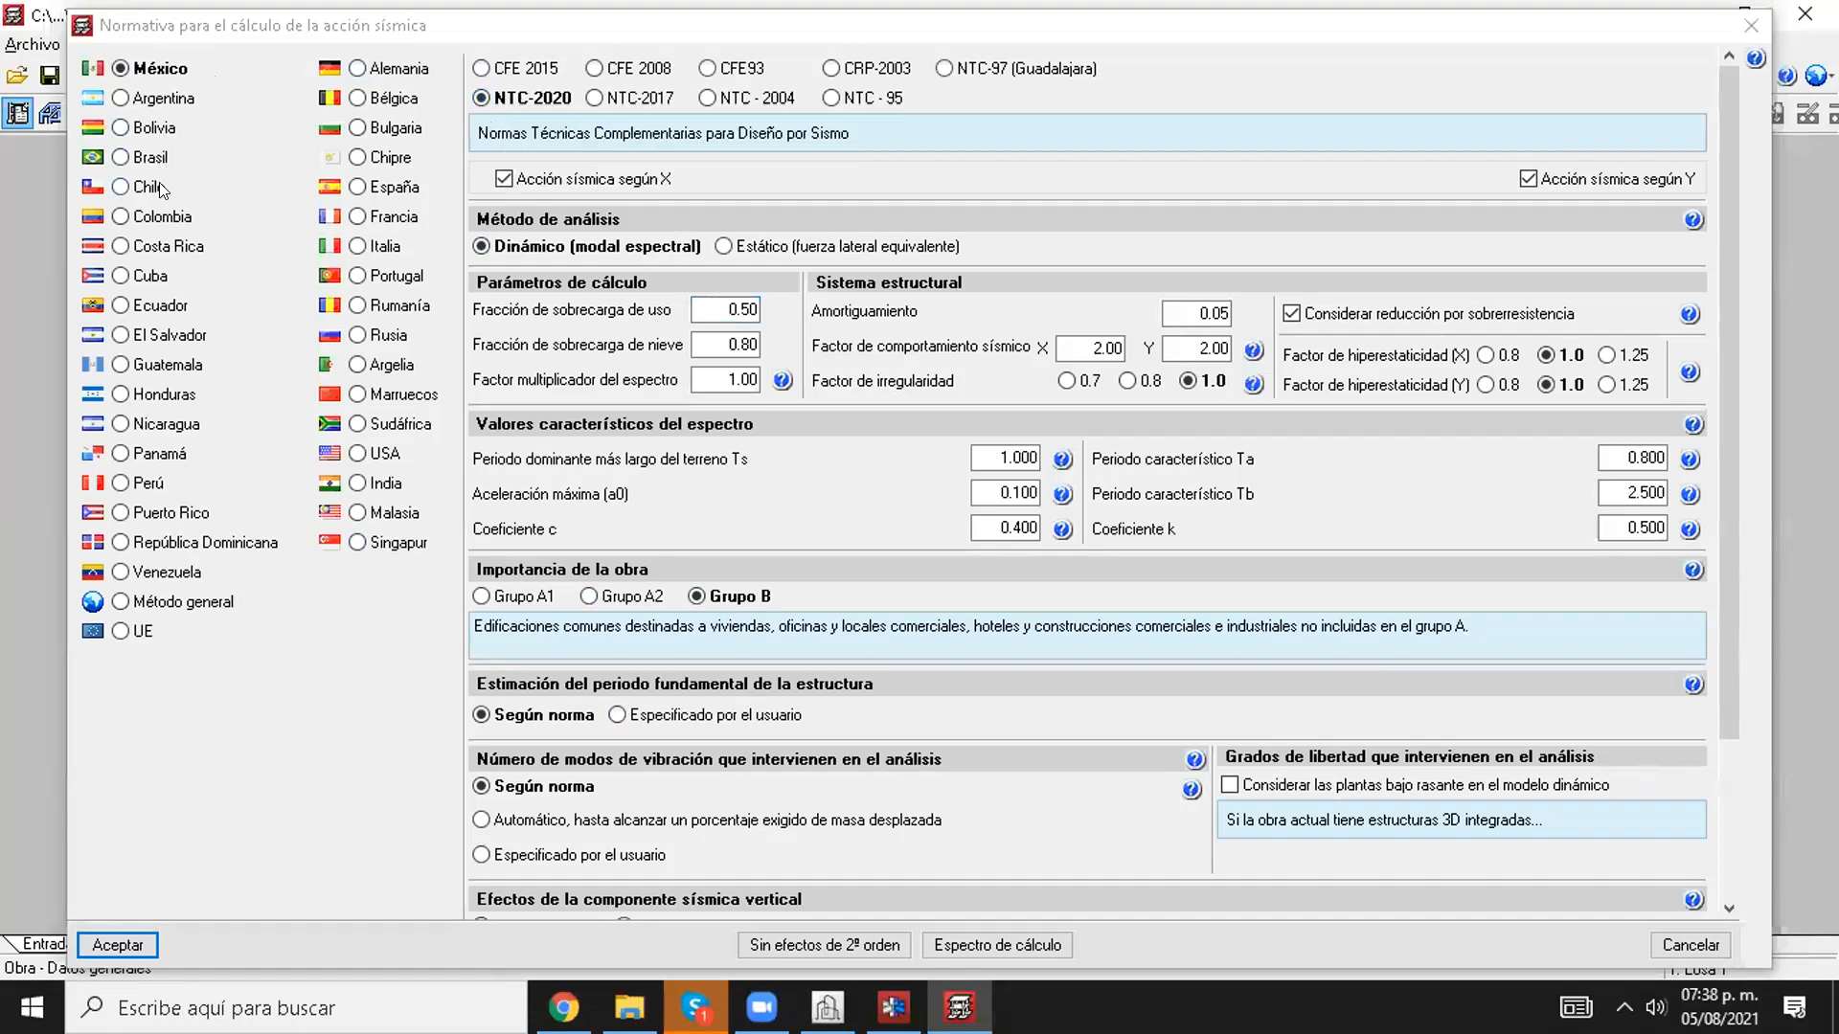
Step: Review Guatemala's NSE-18 (Actualización 2020) seismic settings, and close them and the project's general data without adding the seismic action
left_click(165, 368)
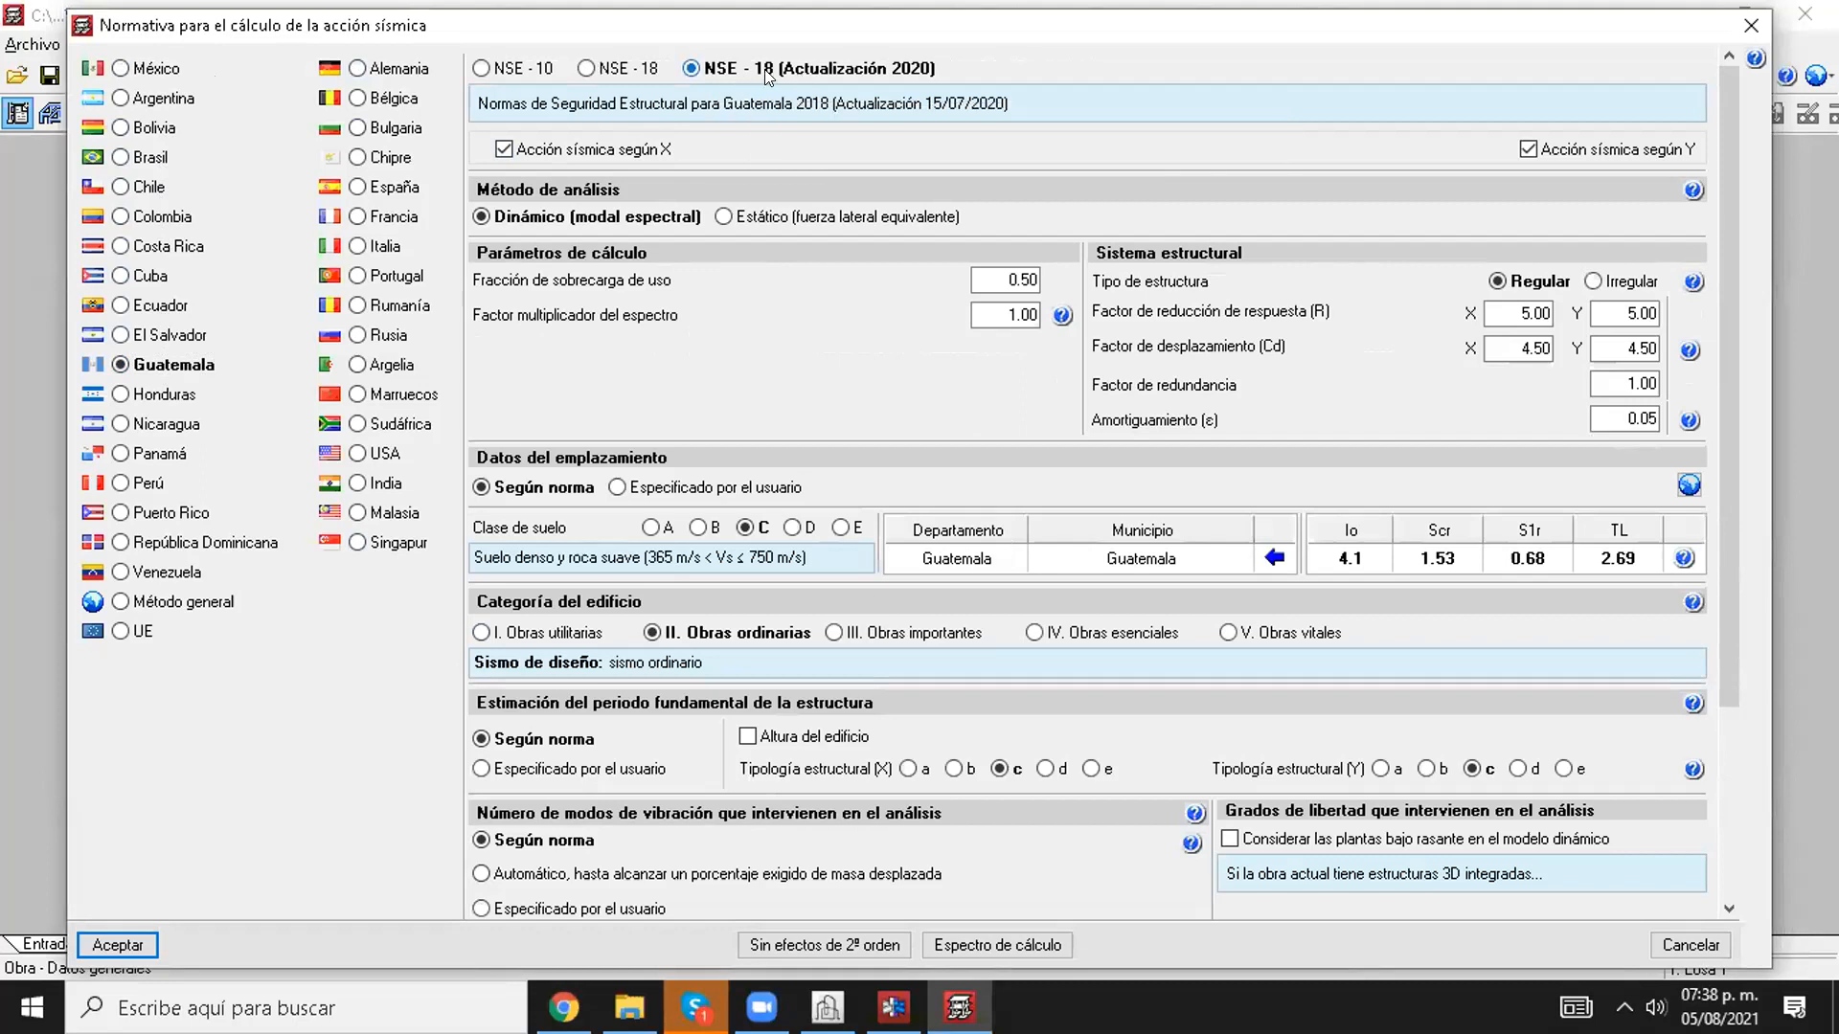
scroll(958, 650, "down", 5)
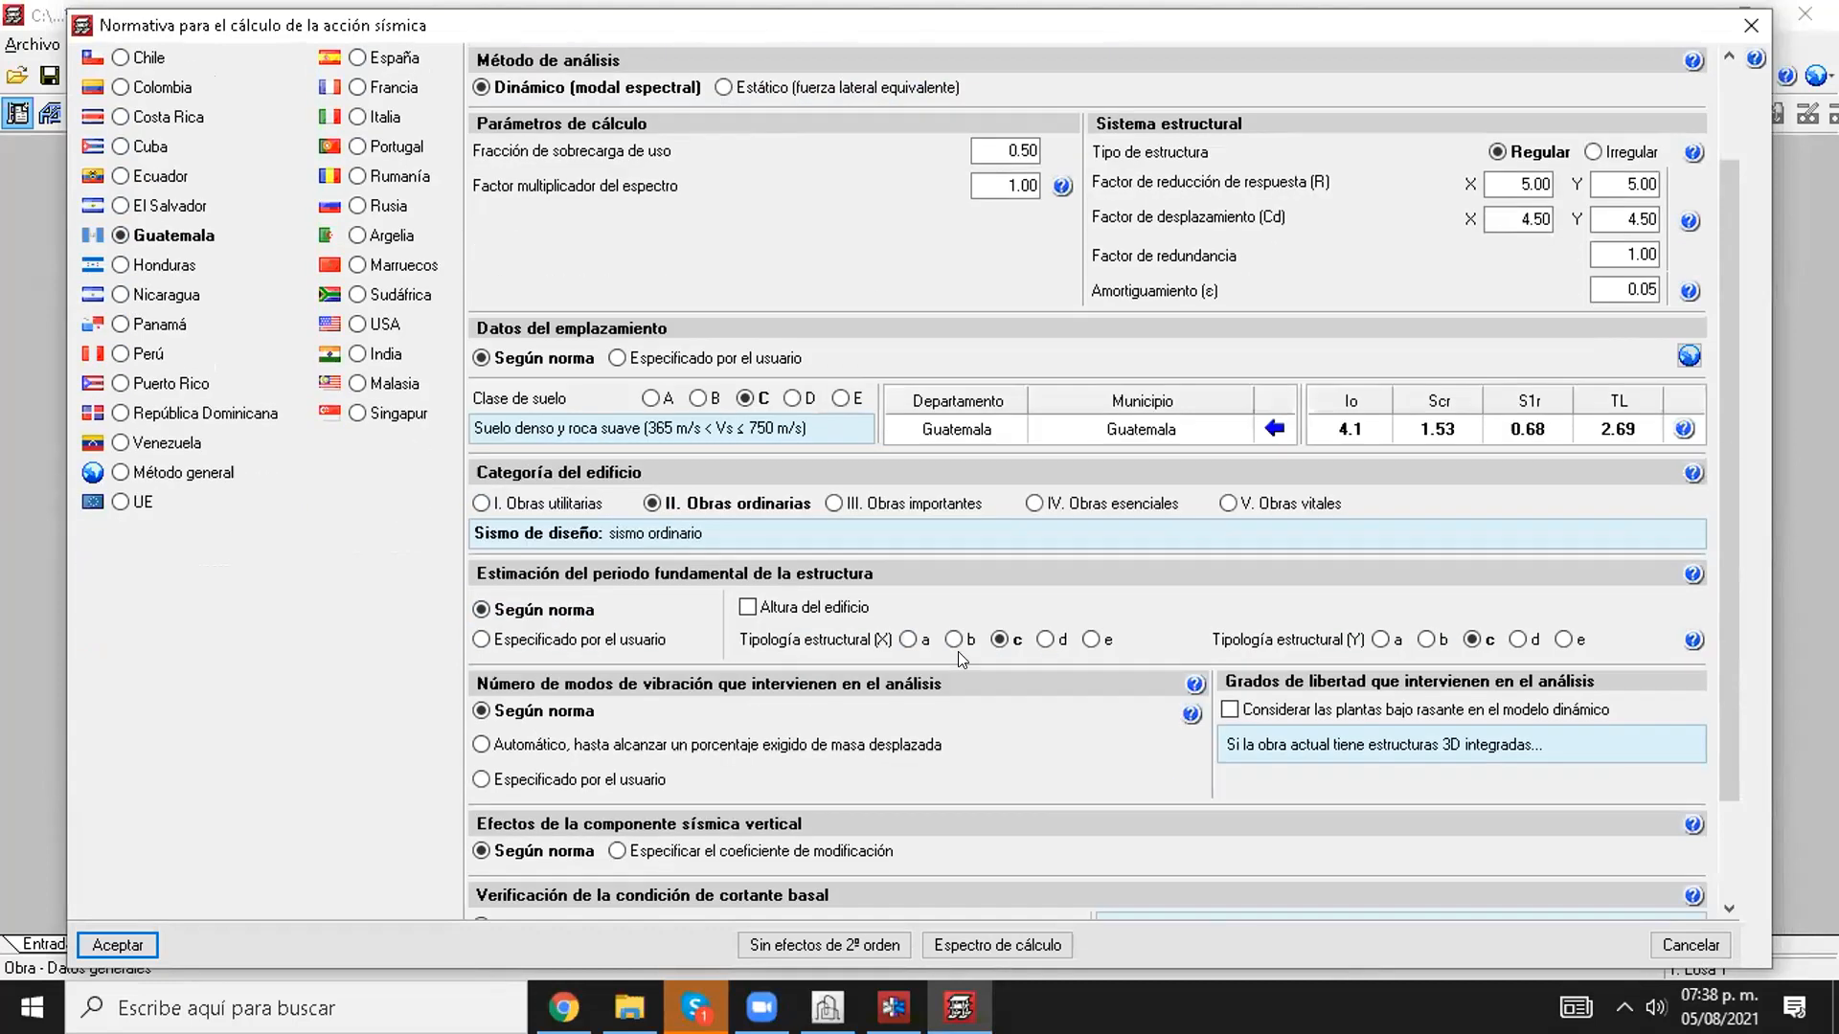
scroll(996, 685, "up", 5)
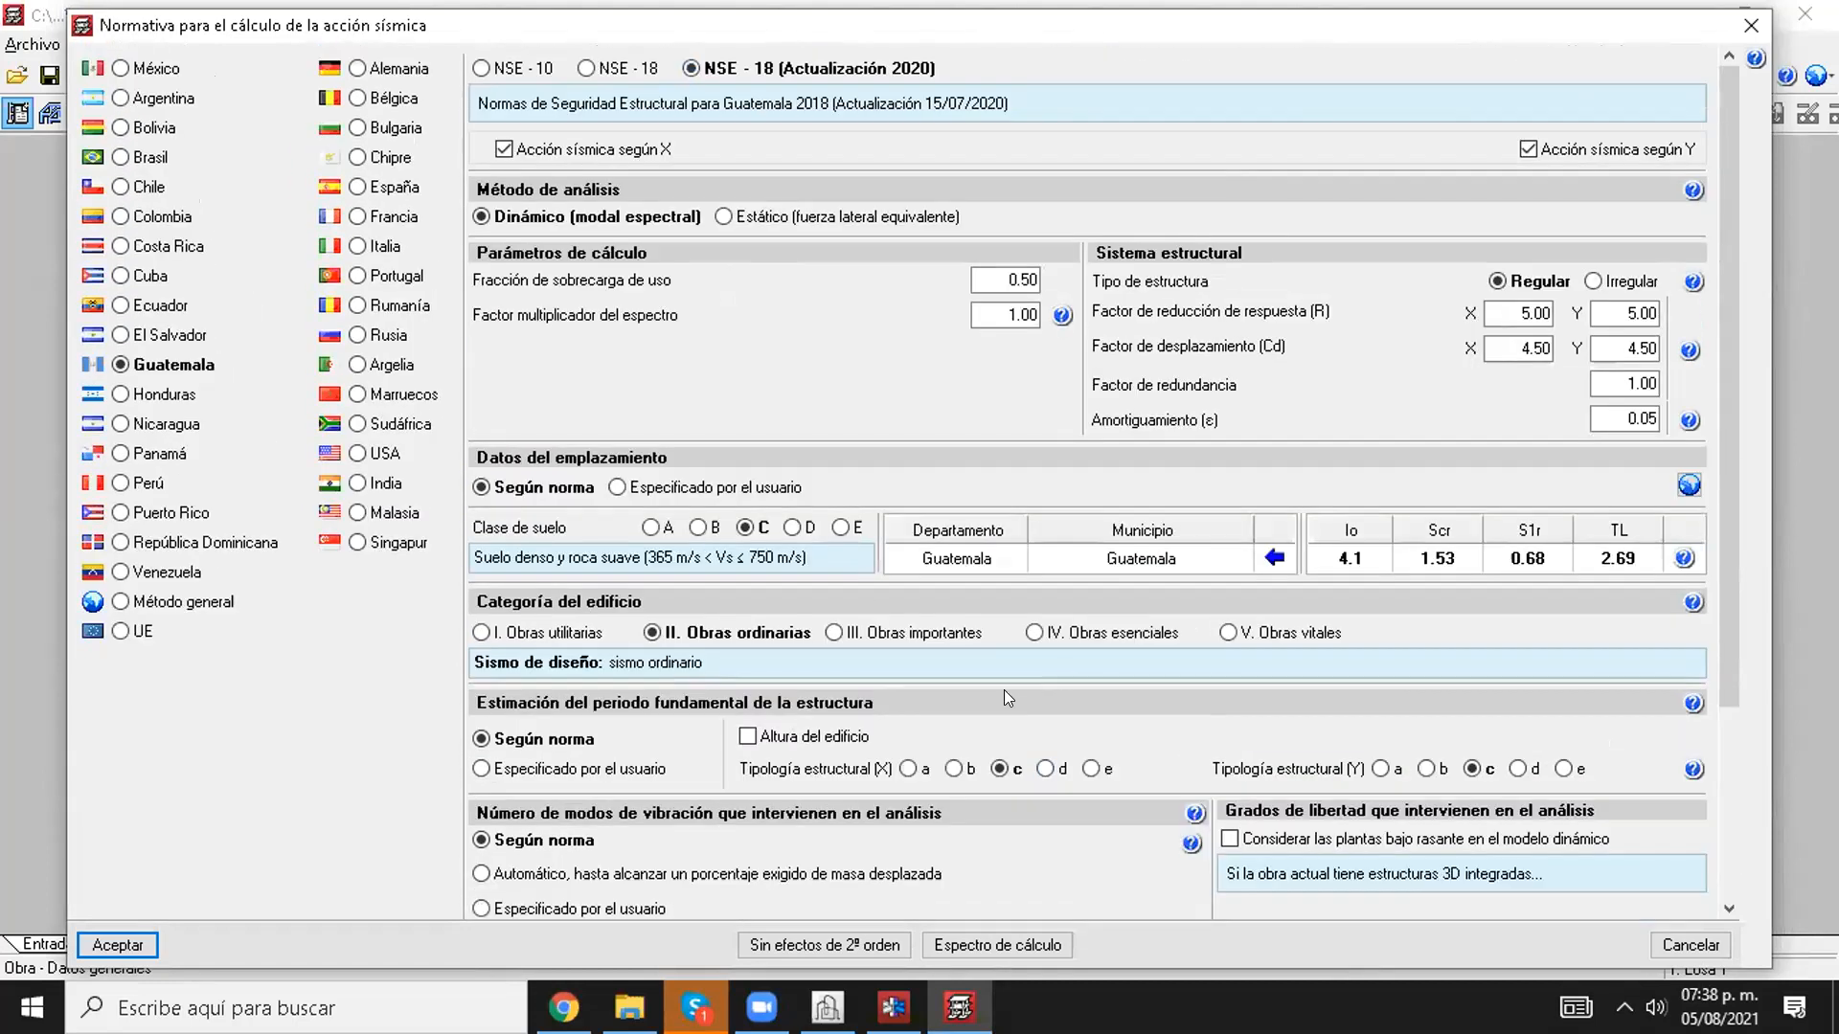
left_click(1751, 25)
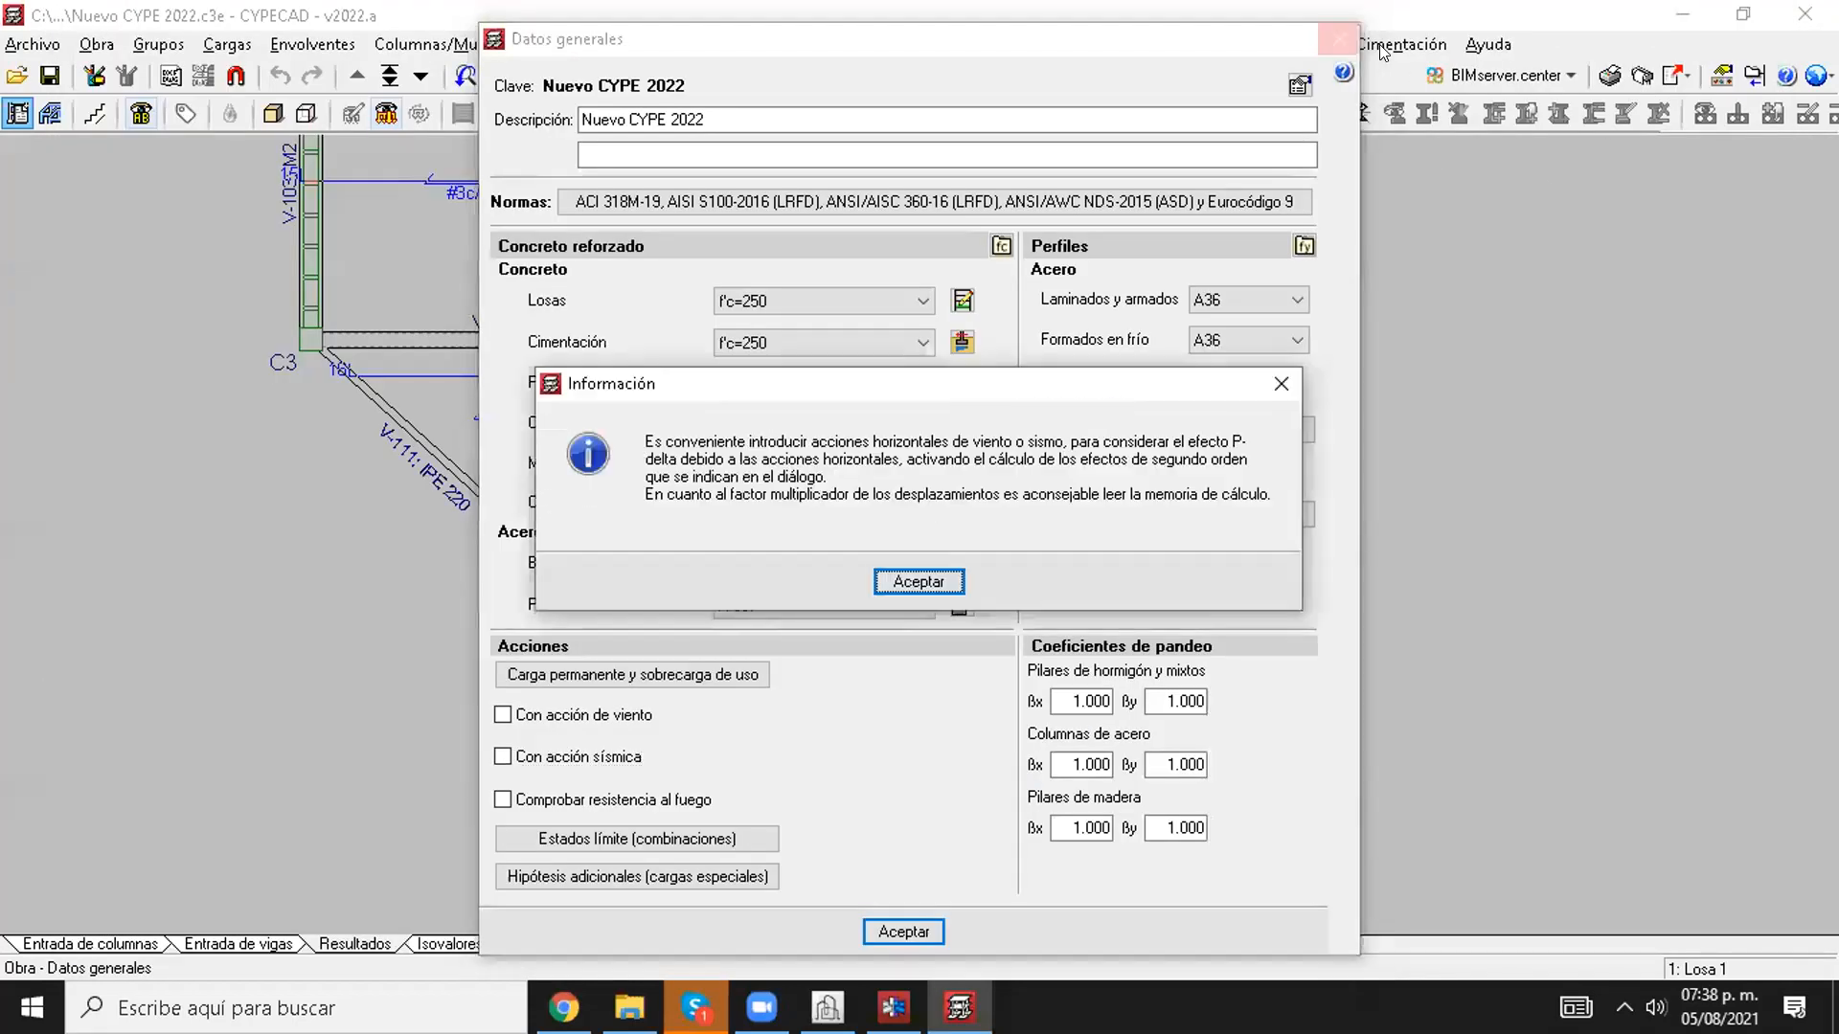
left_click(920, 584)
left_click(904, 930)
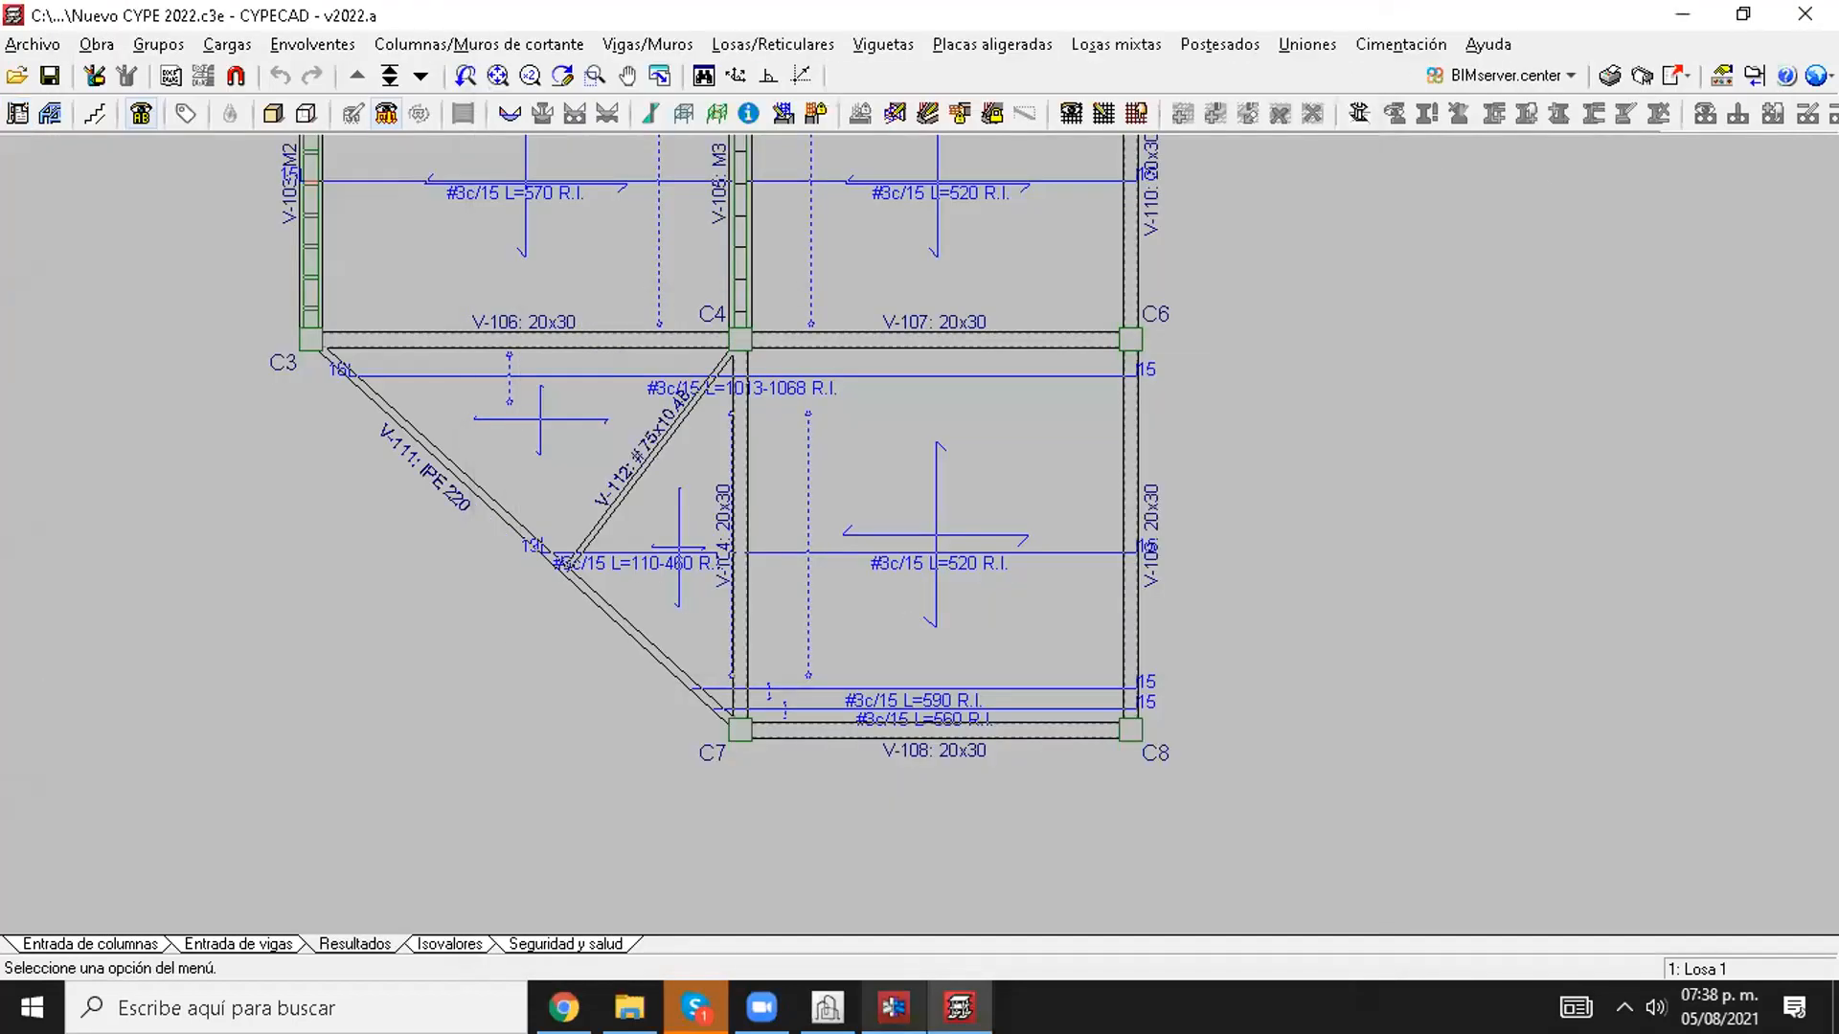
Step: Switch to CYPE Connect Steel and inspect the steel joint's maximum utilisation coefficients on the 3D model from several angles
left_click(893, 1007)
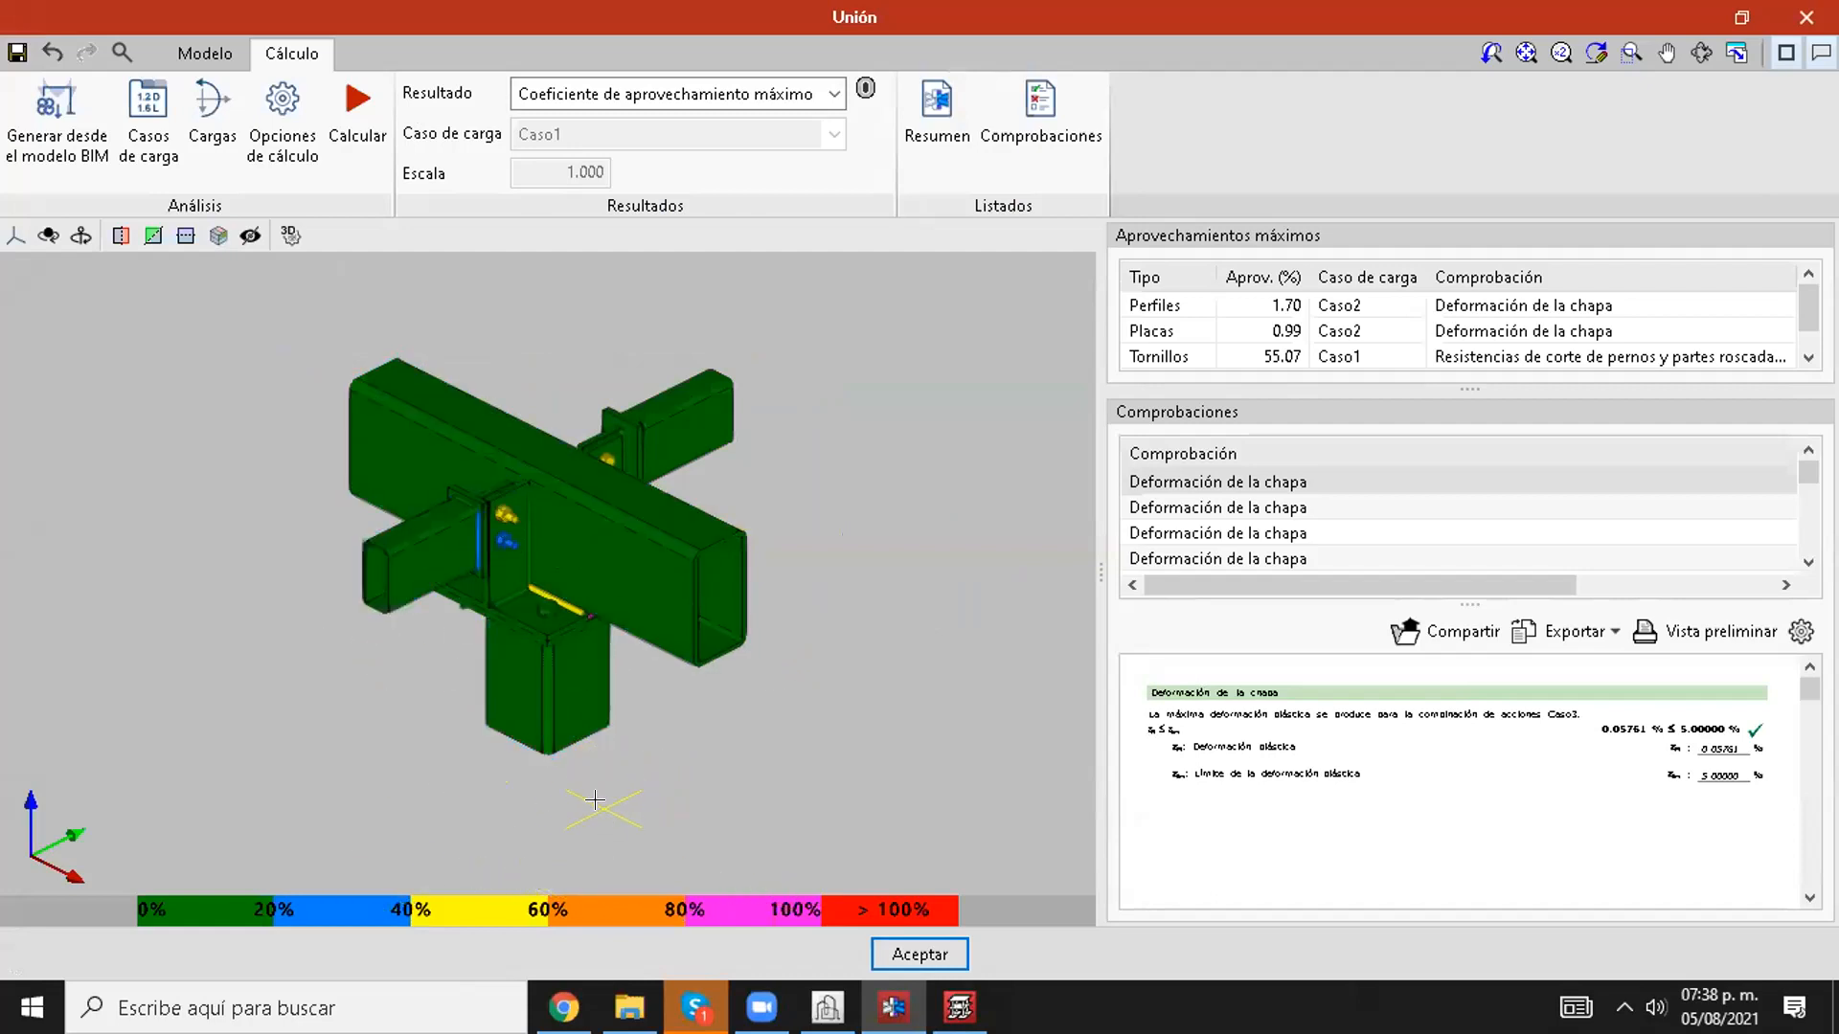
scroll(595, 798, "up", 1)
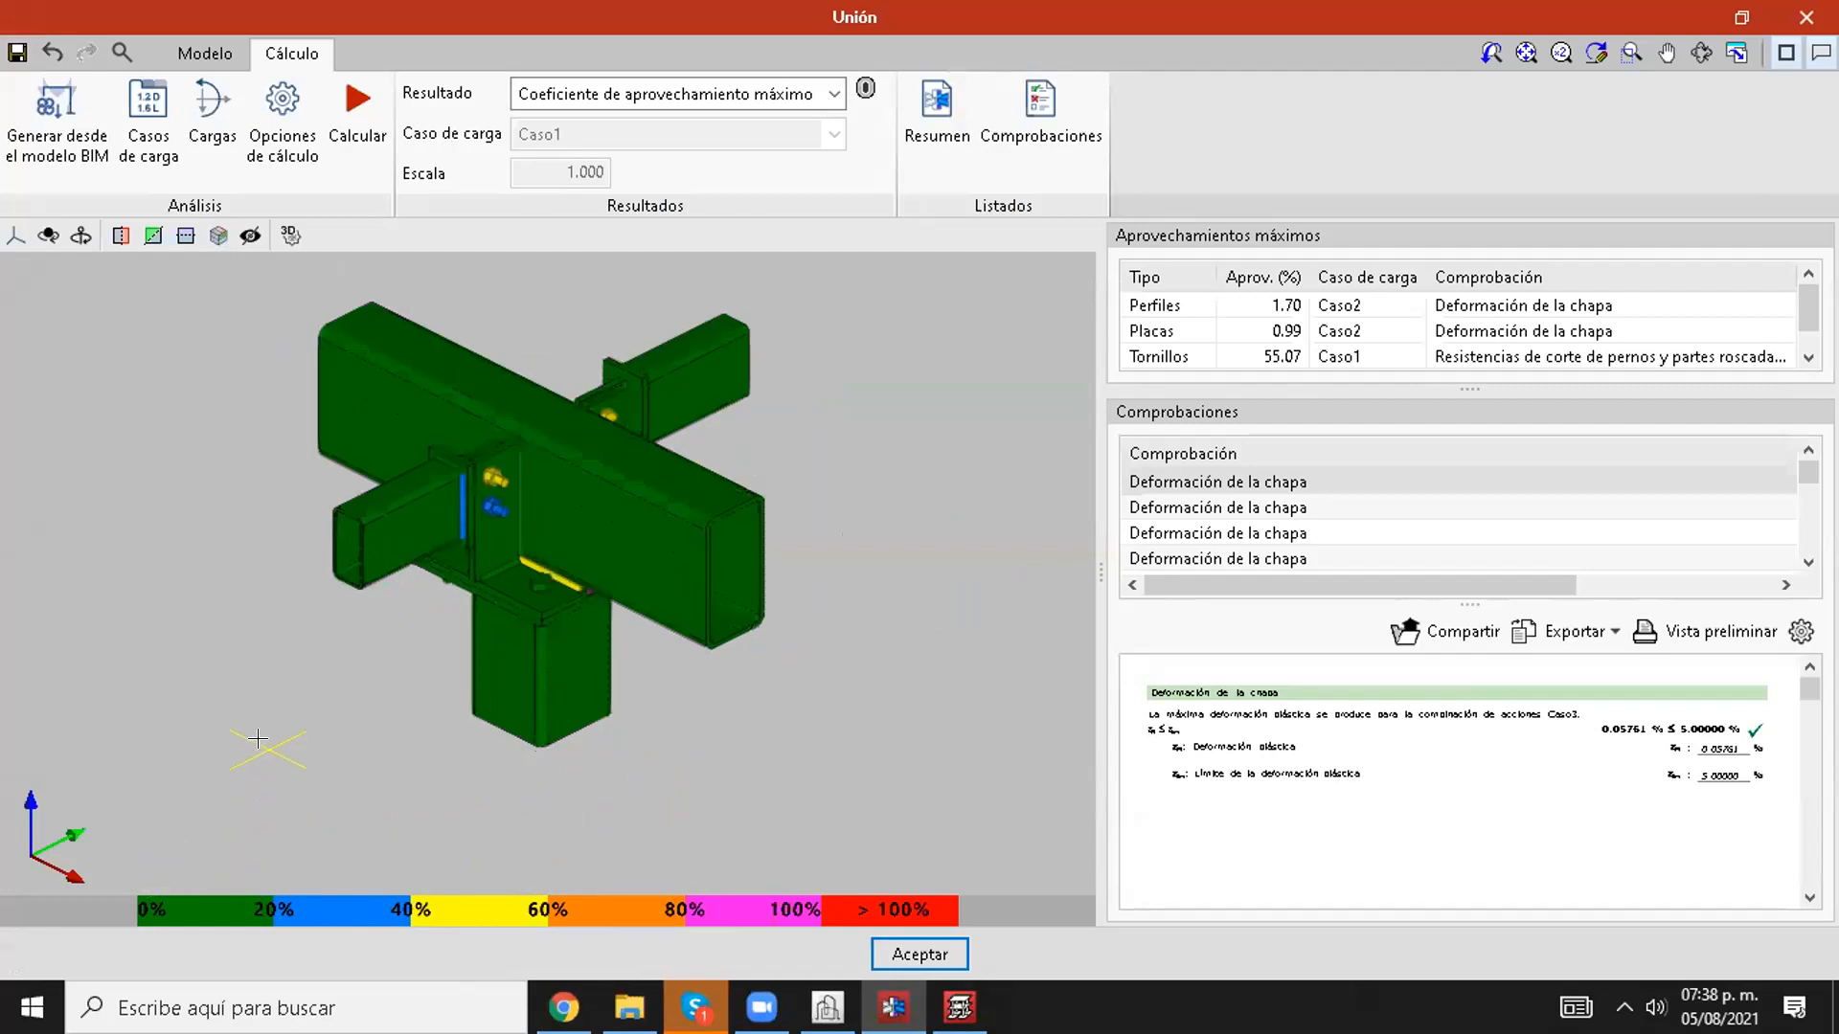
middle_click_drag(383, 762, 925, 748)
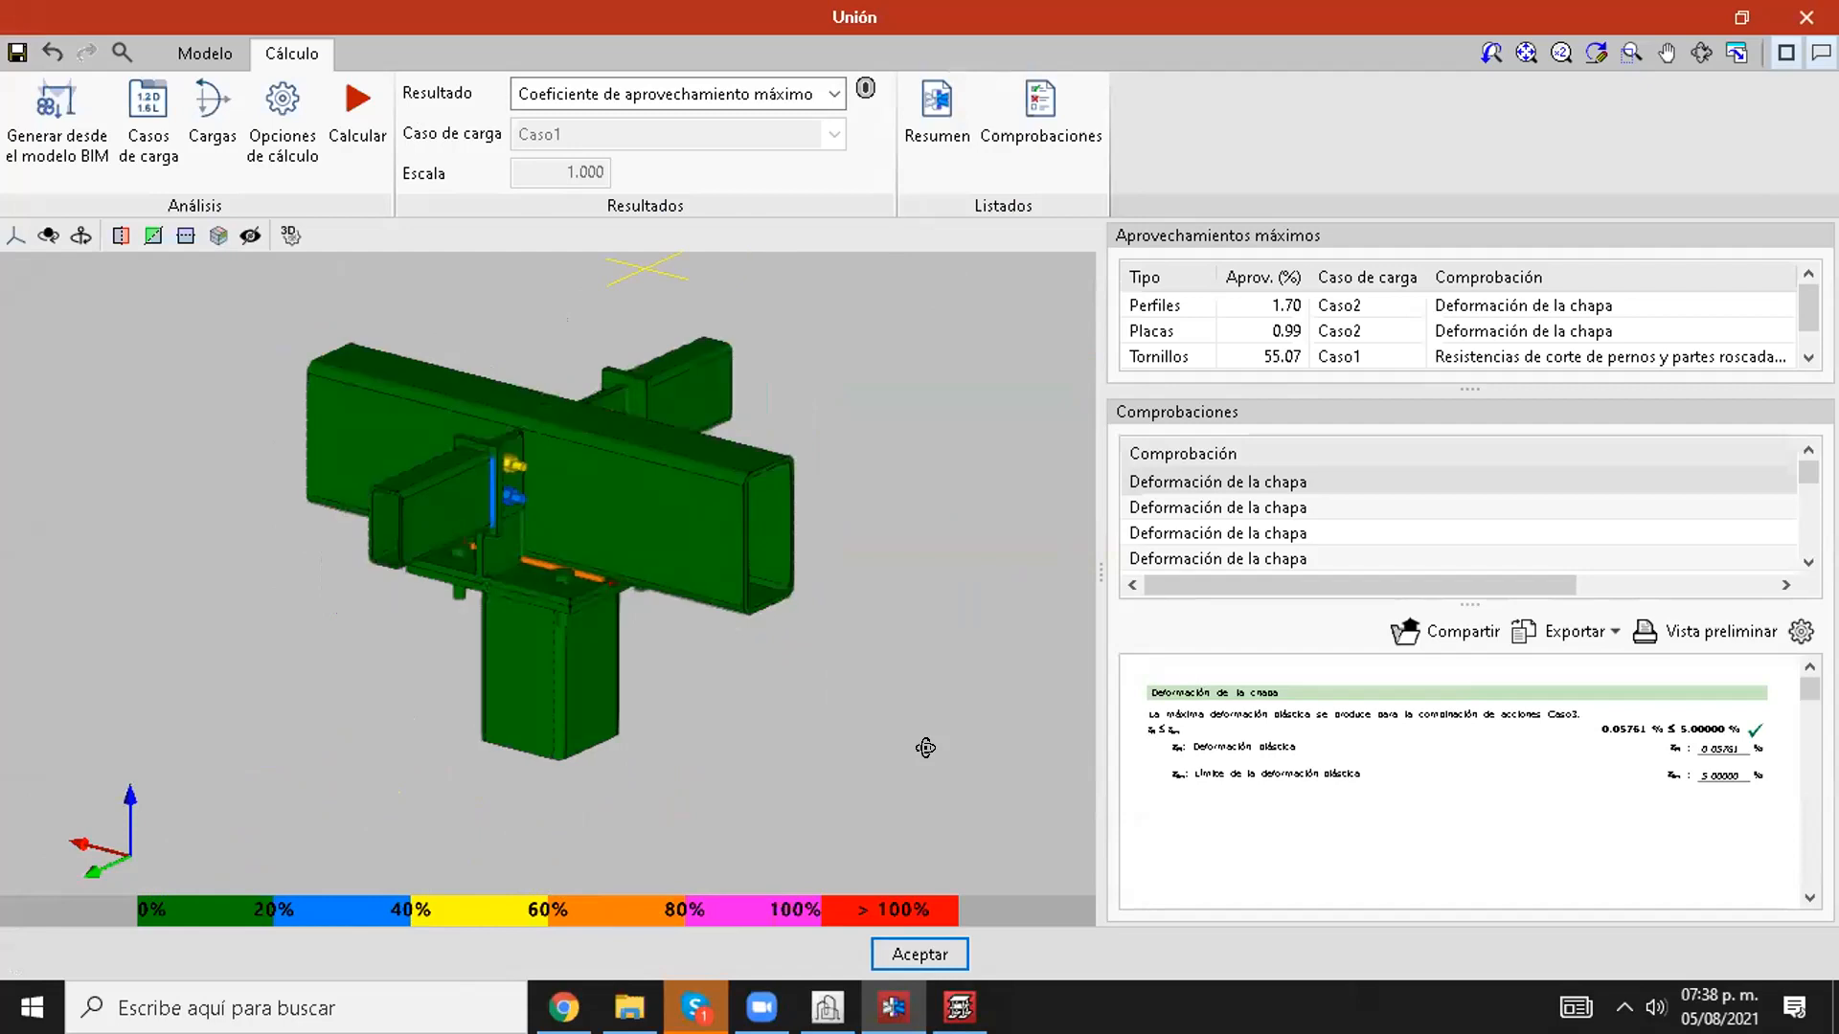
Step: Examine the maximum utilisation coefficient of weld SOLDADURA2 - 4 on the plate beneath the main beam
scroll(584, 596, "up", 2)
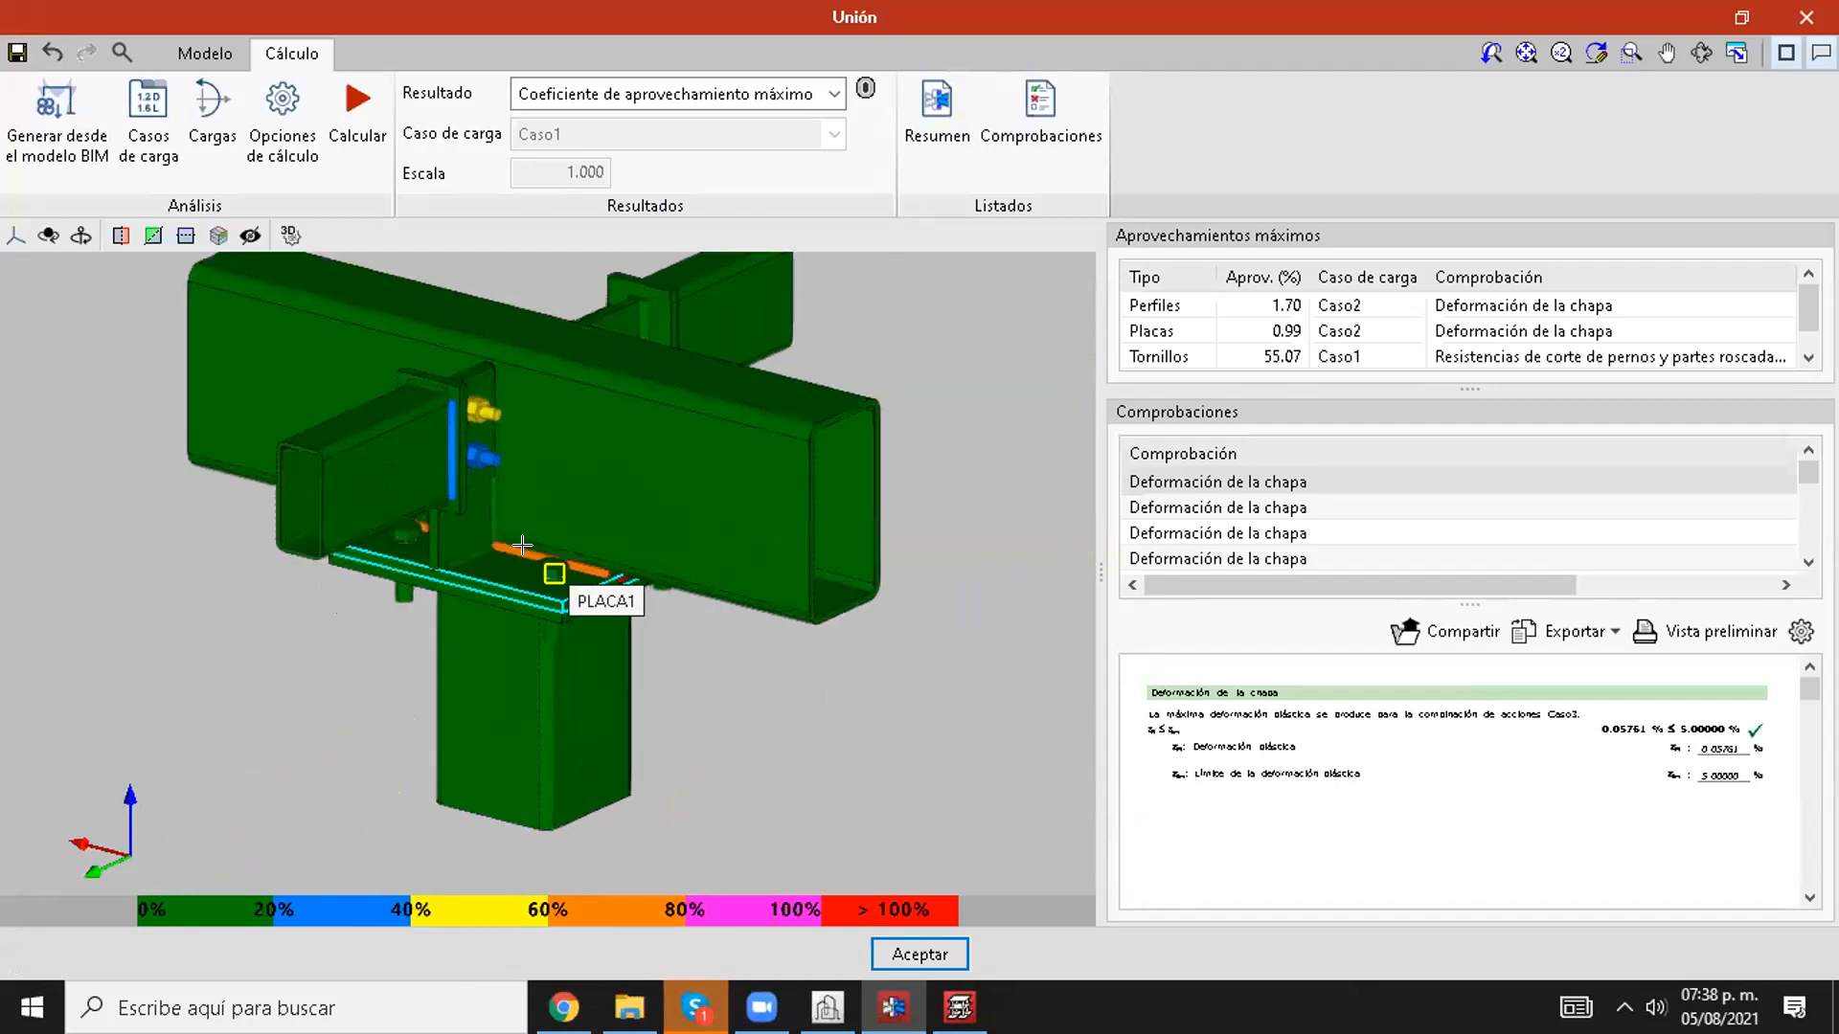
scroll(712, 773, "down", 2)
middle_click_drag(712, 773, 562, 731)
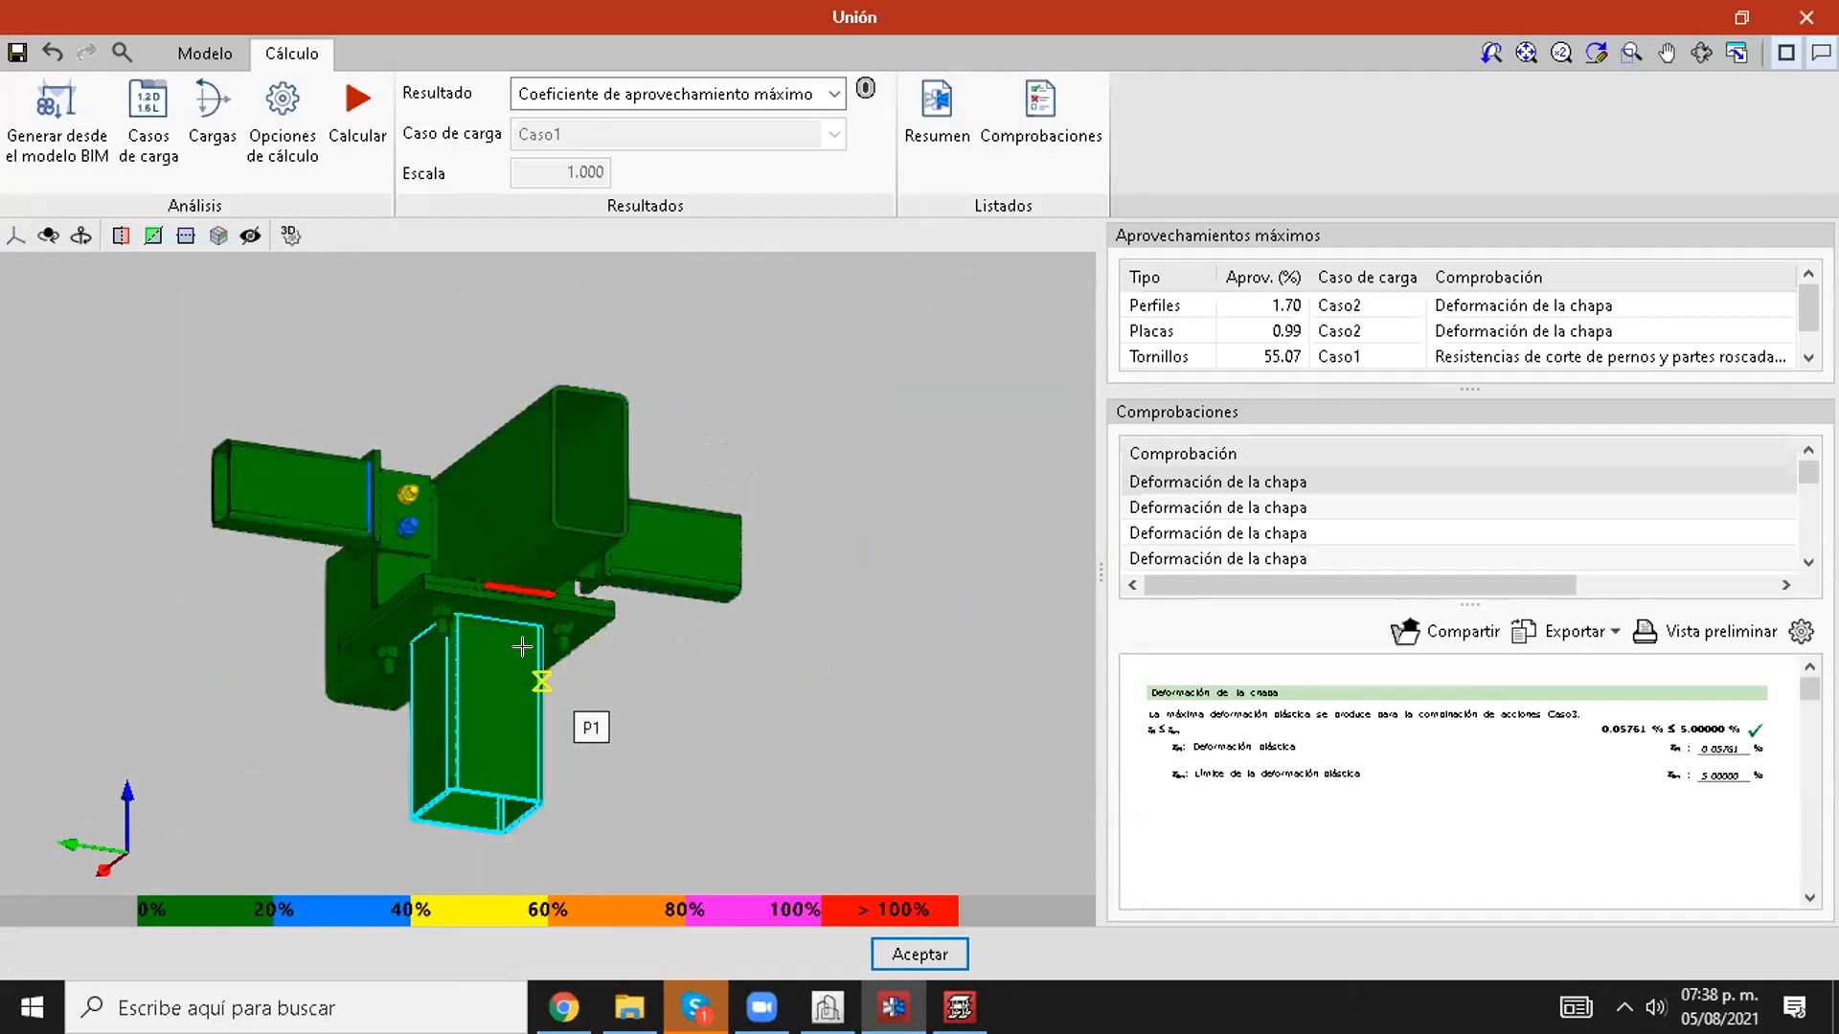
scroll(522, 647, "up", 10)
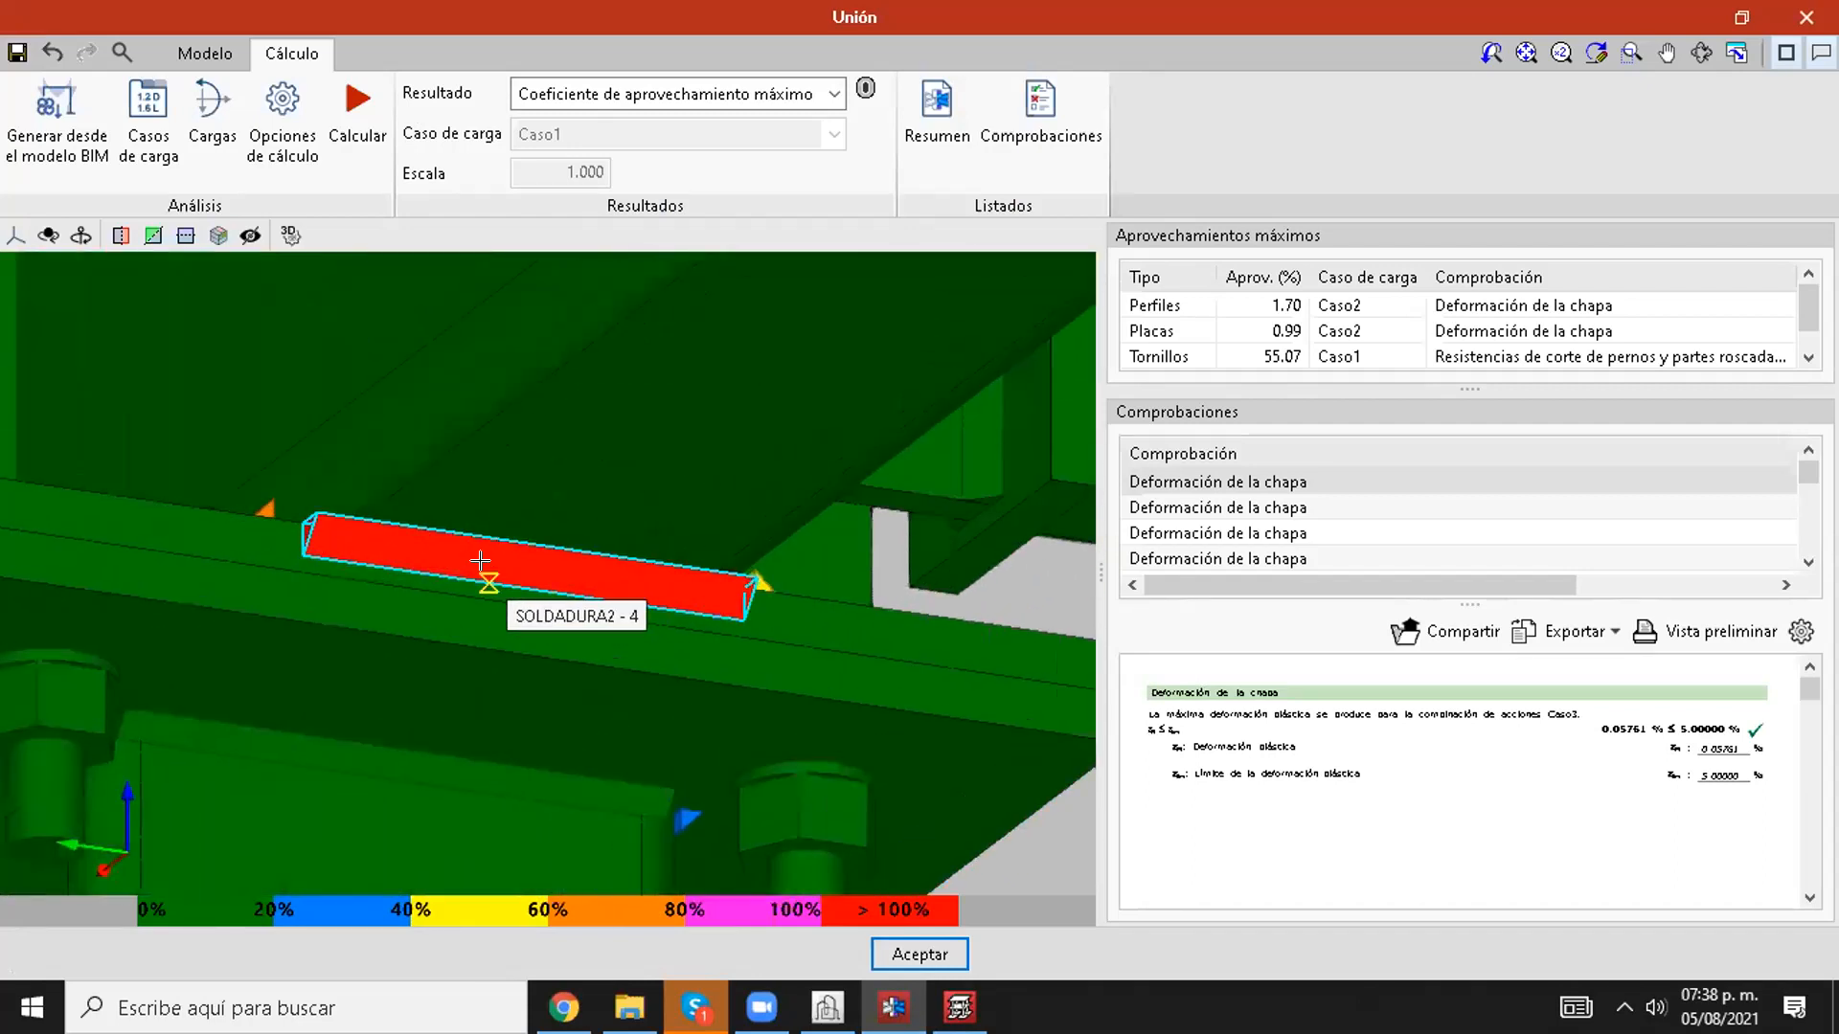
scroll(481, 561, "down", 6)
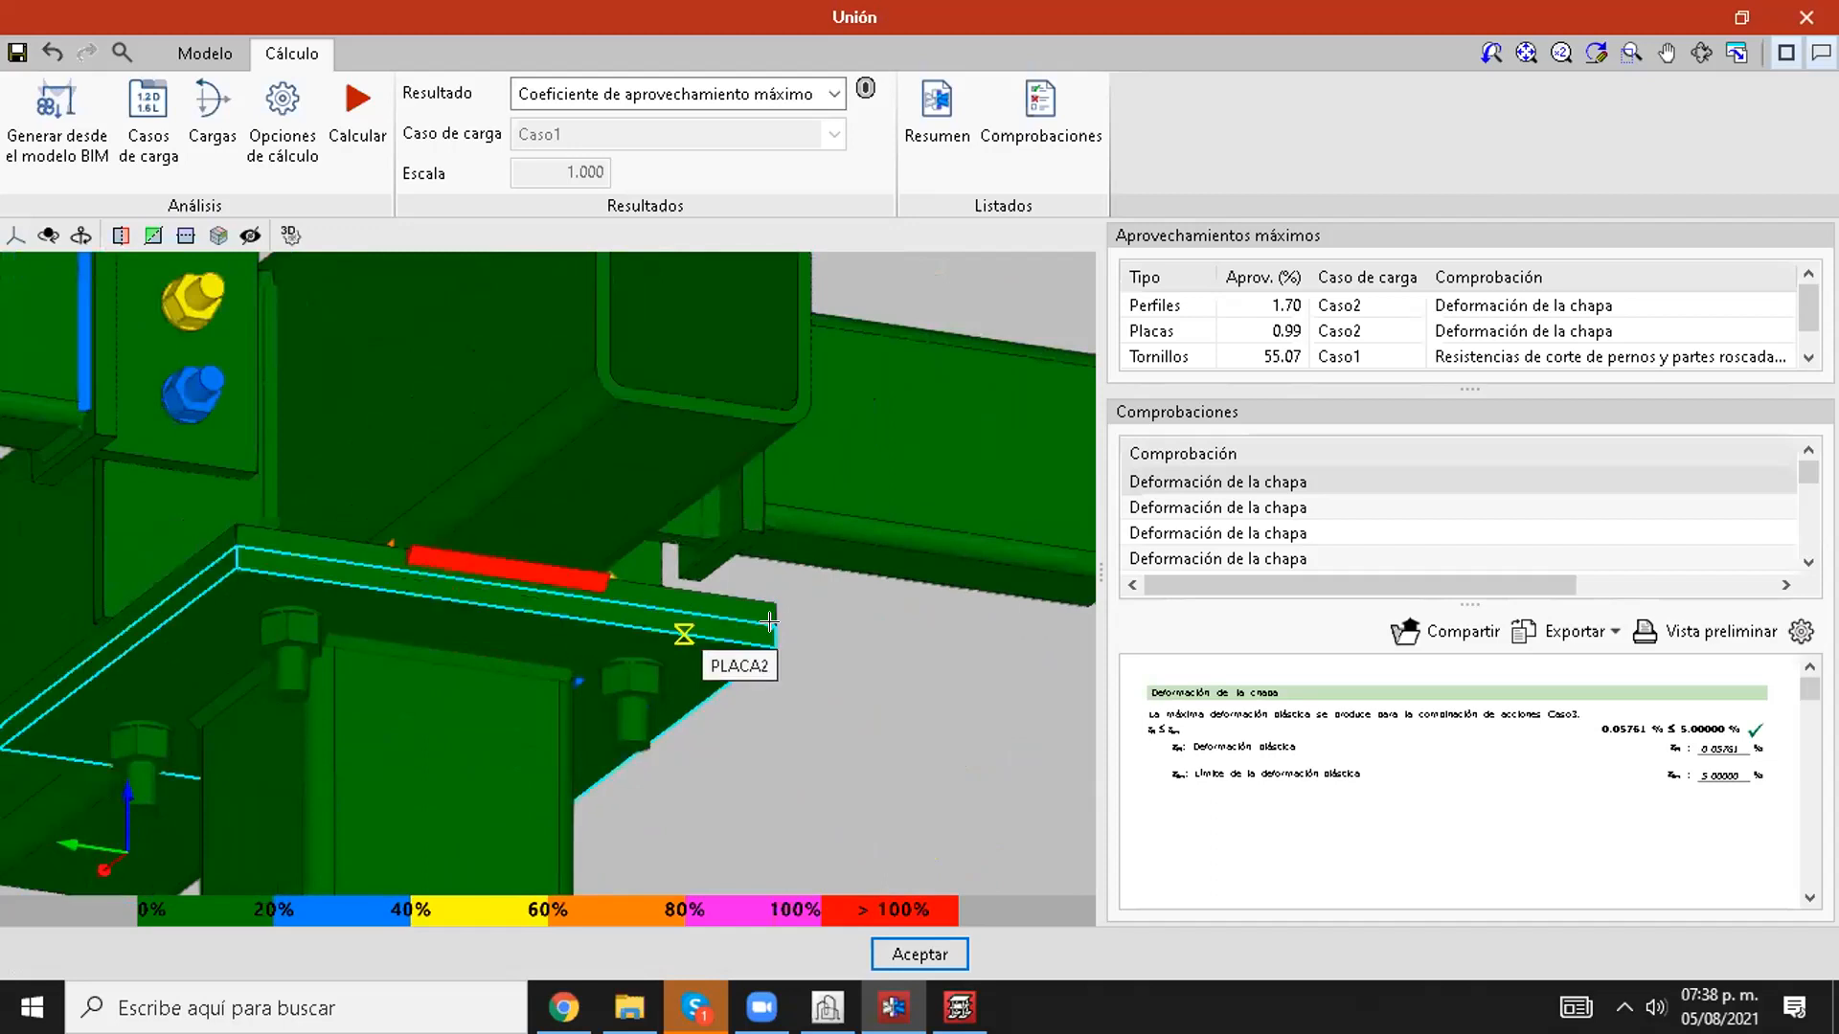
scroll(860, 696, "down", 2)
Step: Inspect the utilisation colours of the joint's beams, bolts, plates and column from the opposite sides
middle_click_drag(833, 726, 671, 596)
scroll(821, 581, "down", 2)
middle_click_drag(821, 580, 815, 678)
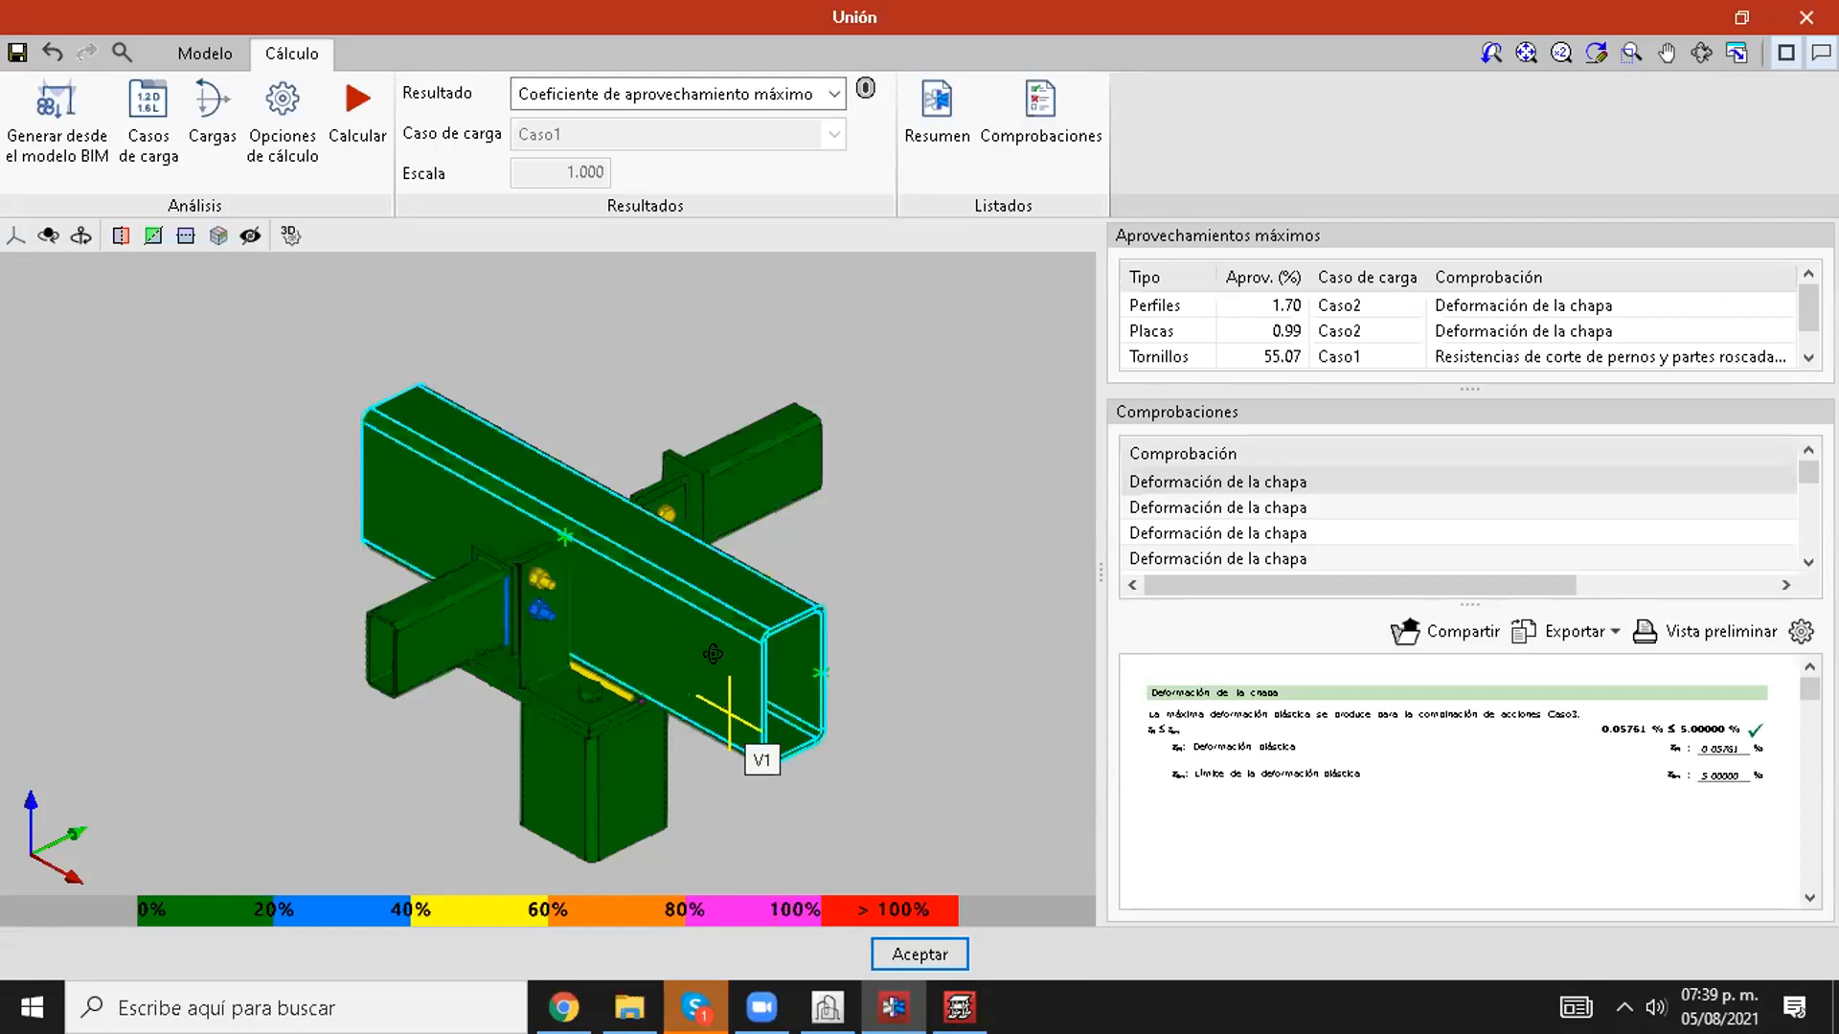
middle_click_drag(727, 714, 715, 531, "shift")
middle_click_drag(541, 652, 771, 665, "shift")
scroll(469, 634, "up", 5)
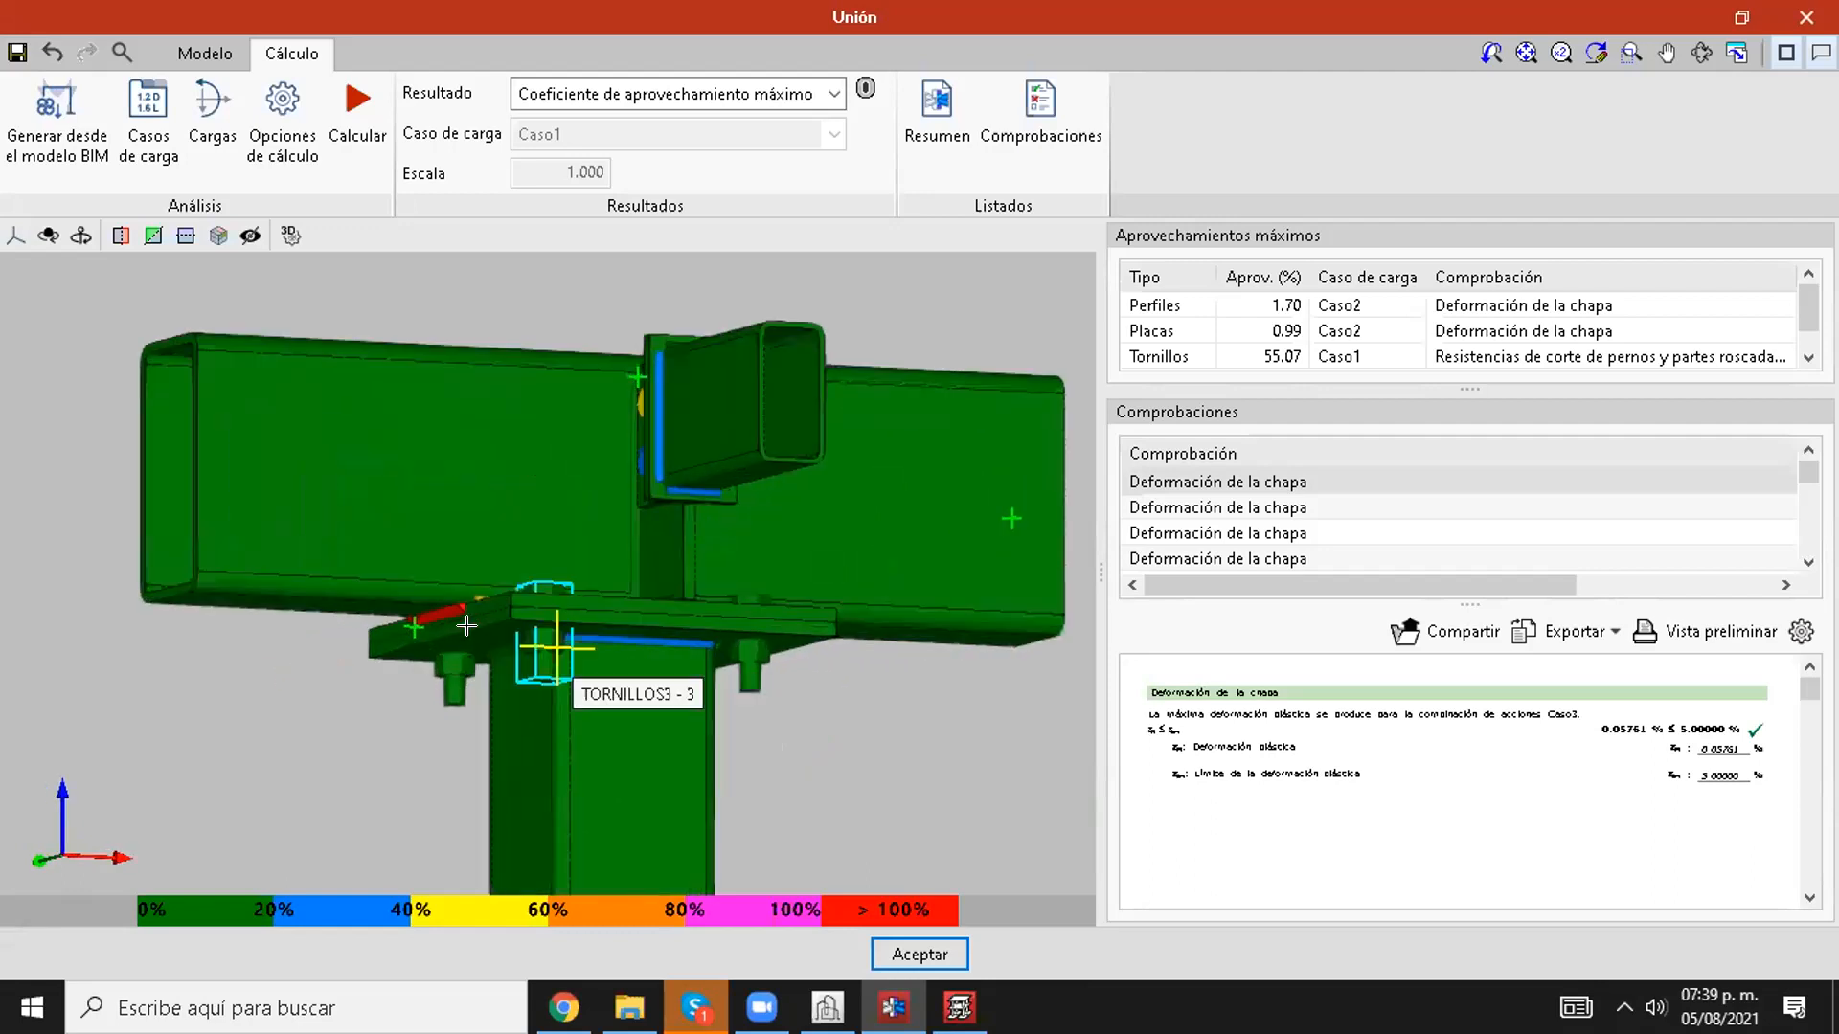
scroll(700, 634, "down", 5)
middle_click_drag(886, 708, 730, 739, "shift")
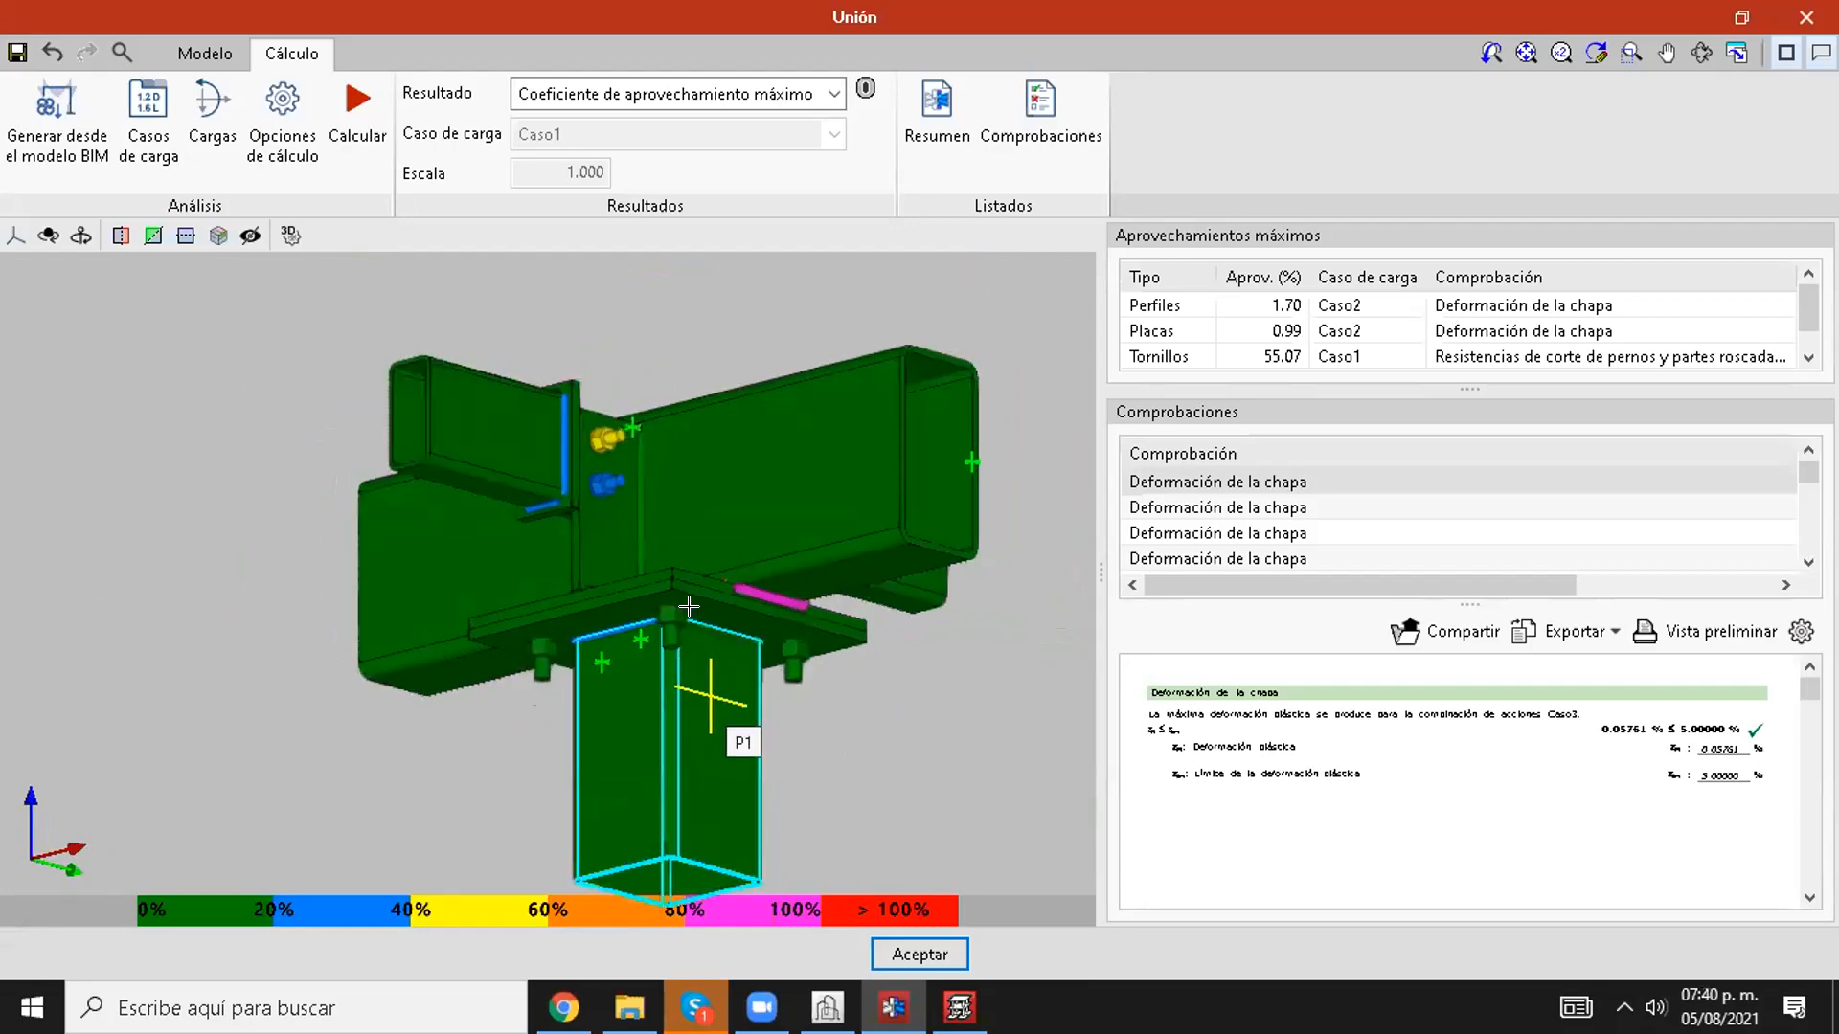
Step: Display the joint's Von Mises stresses (Tensión de Von Mises) for load cases Caso1 and Caso2
left_click(578, 96)
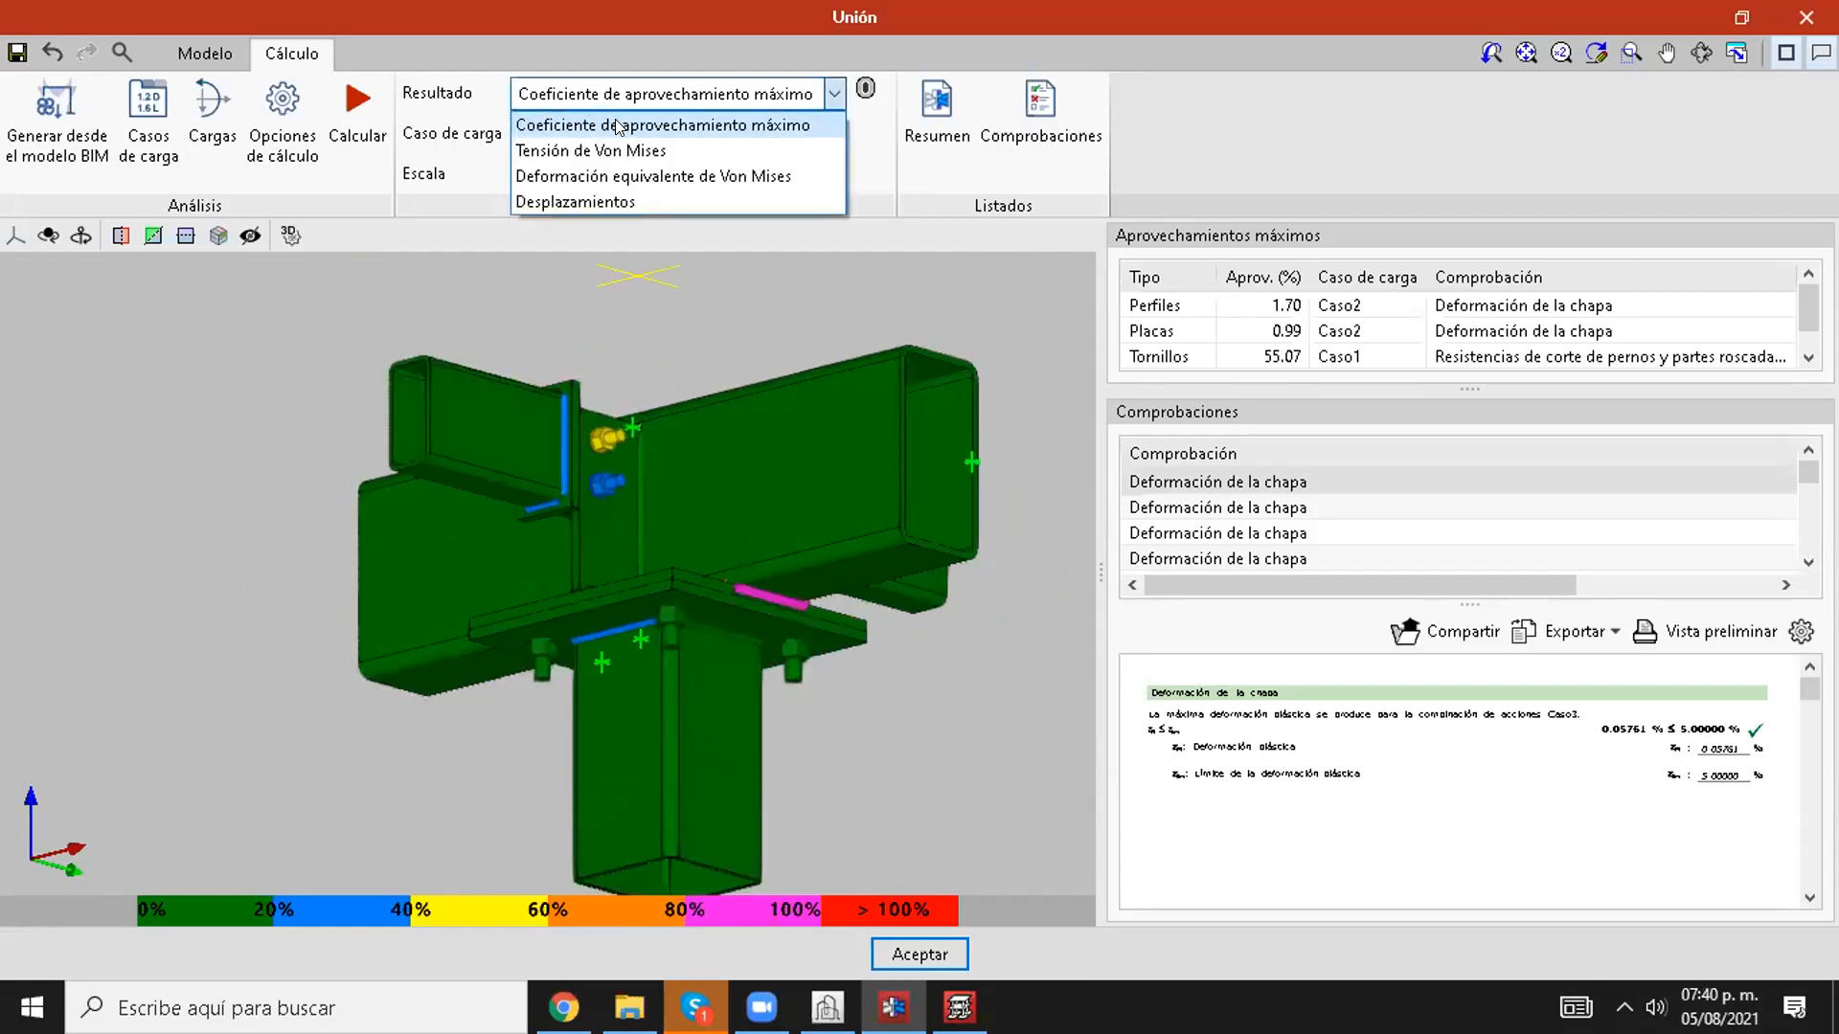
left_click(627, 150)
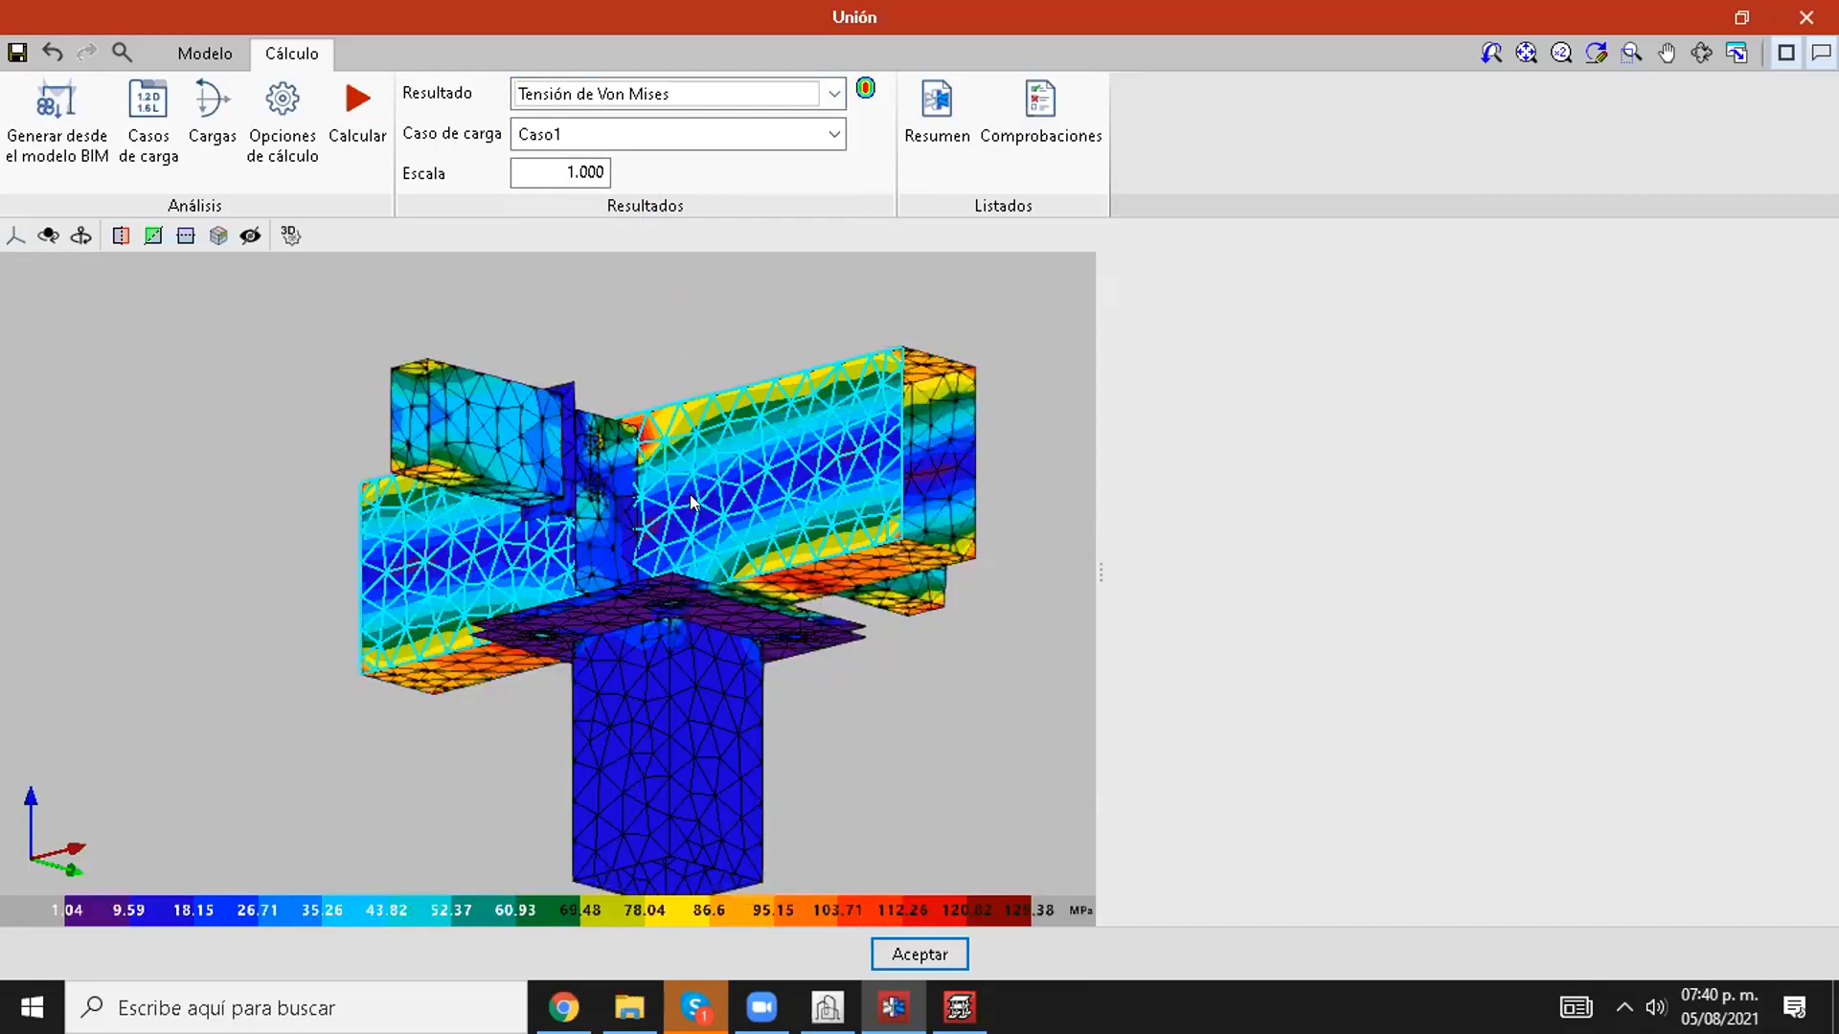
middle_click_drag(762, 615, 381, 699, "shift")
left_click(710, 135)
left_click(611, 185)
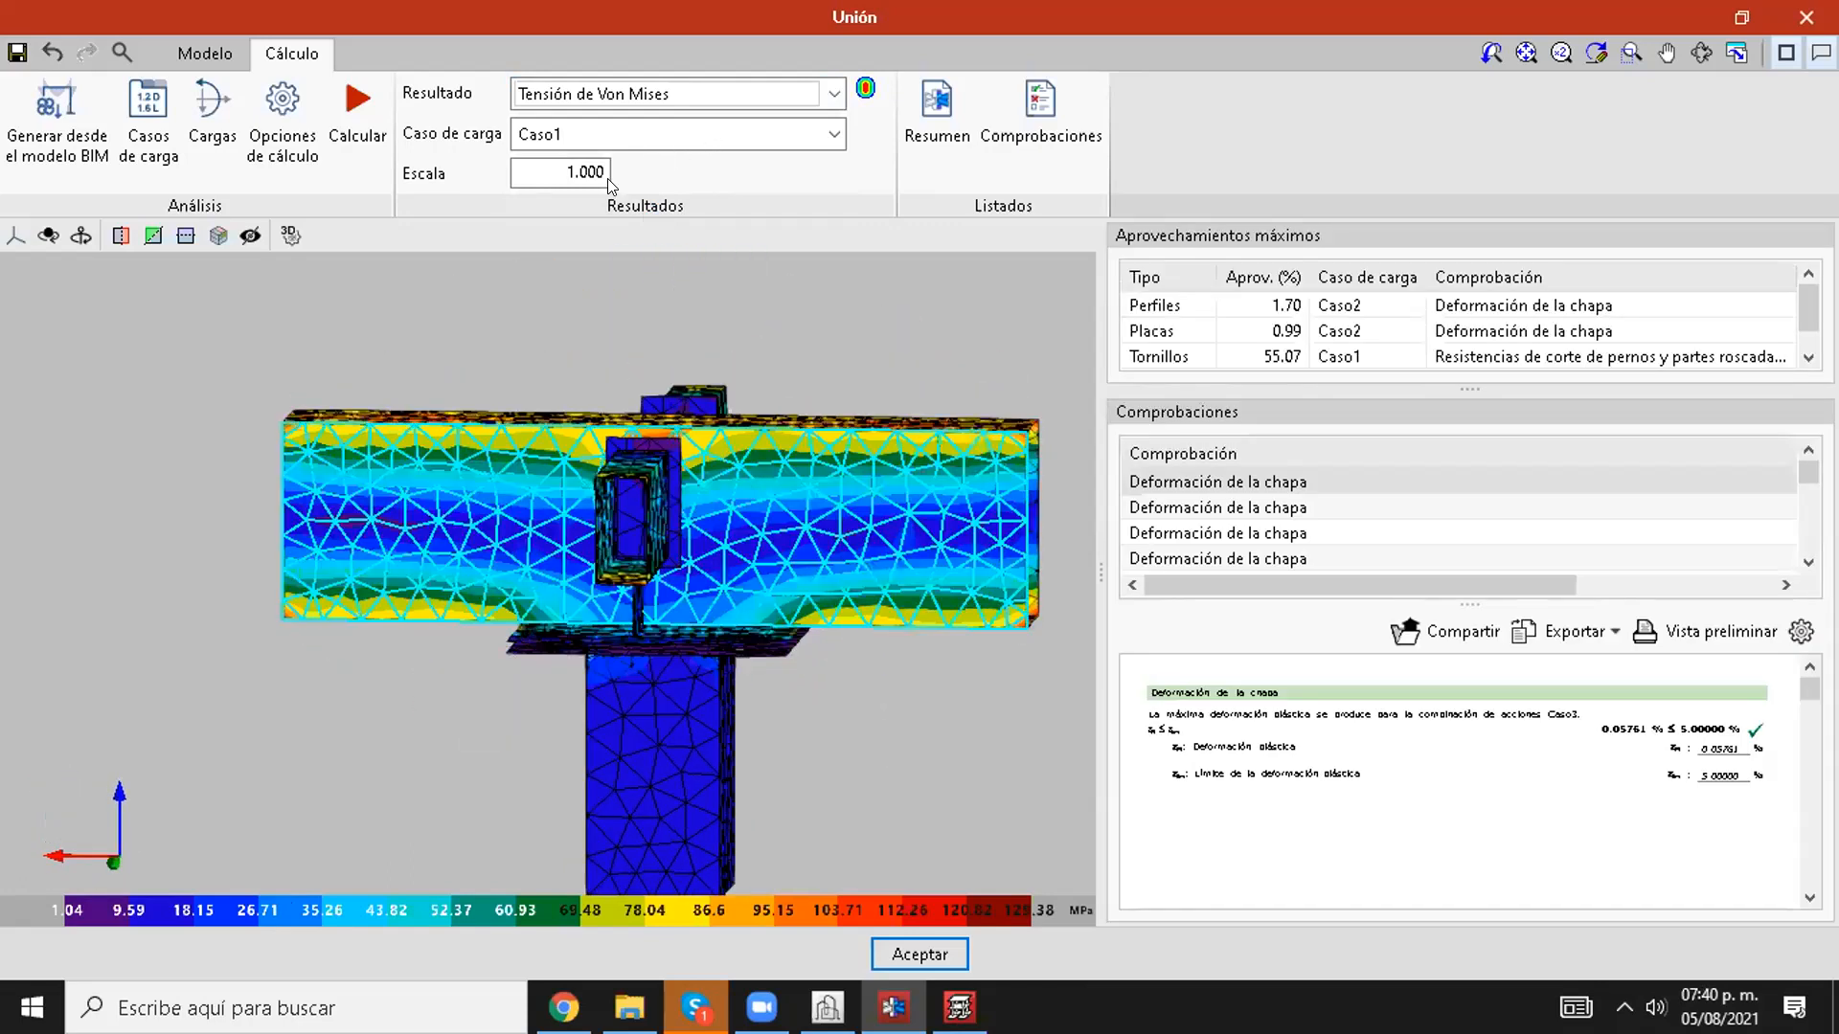
Step: Display the Von Mises stresses for load case Caso3 and examine the joint from several angles
left_click(698, 135)
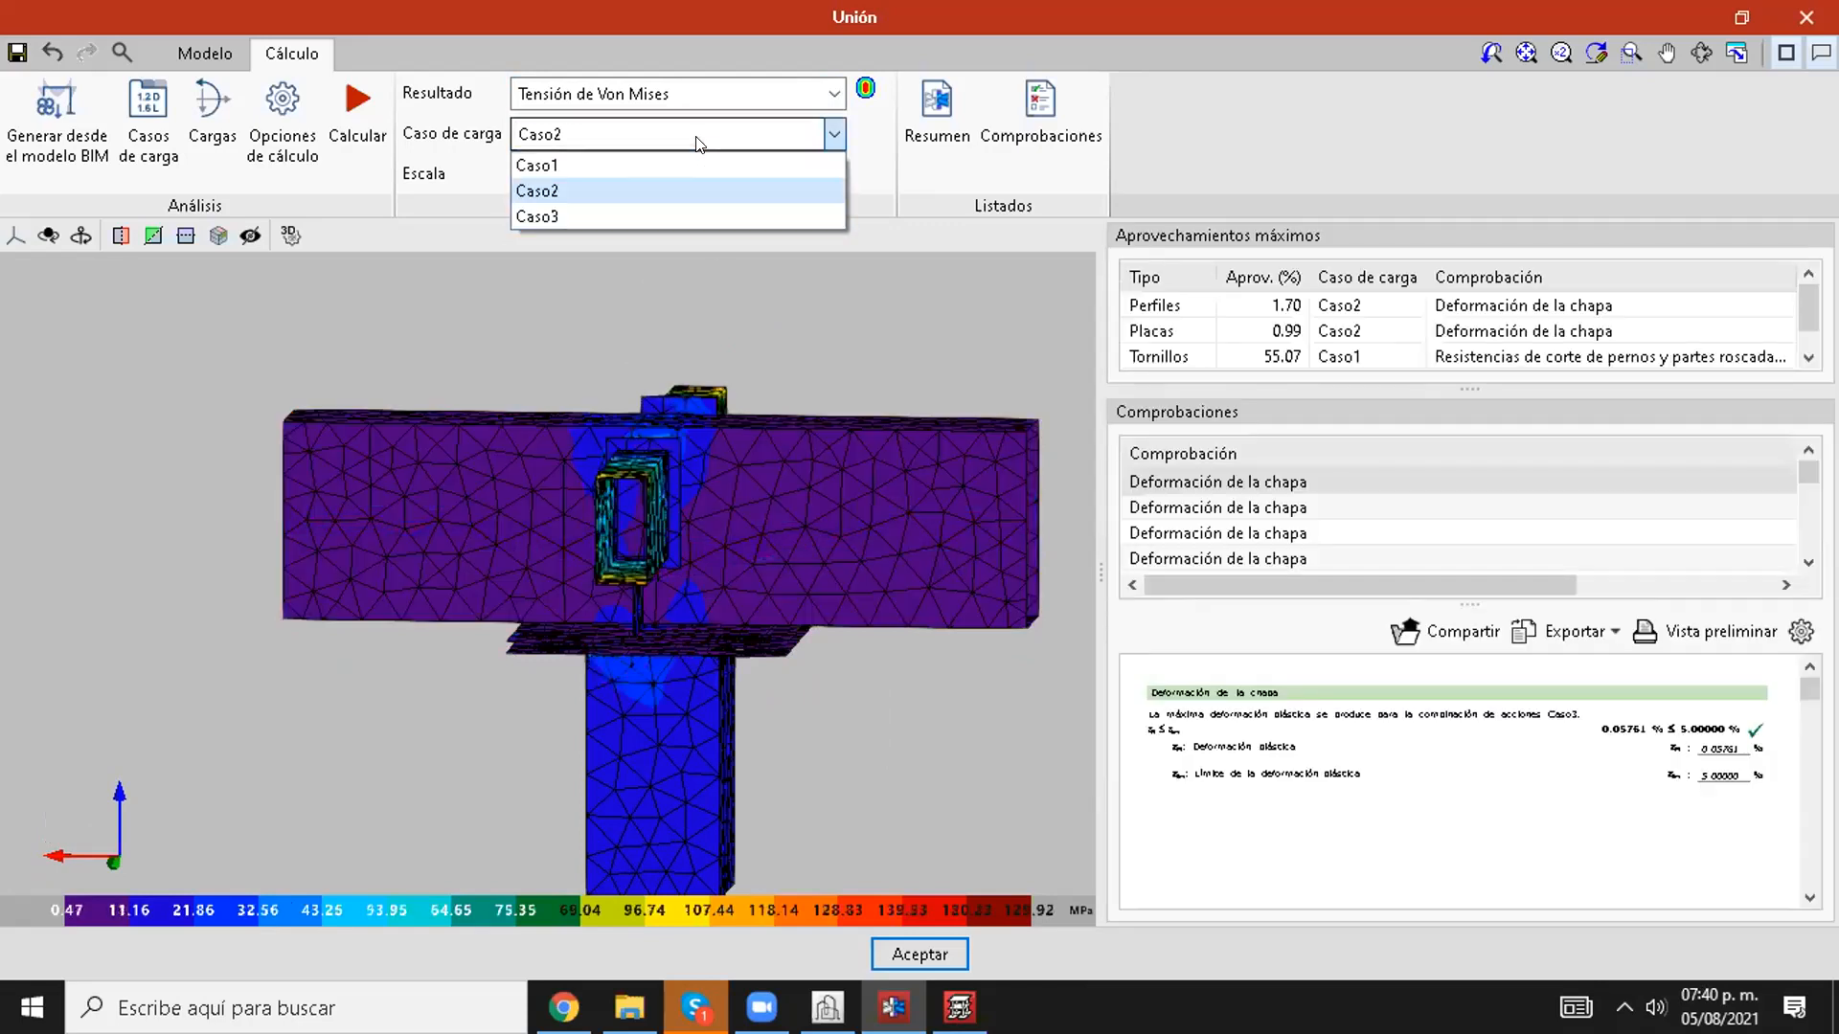
left_click(649, 210)
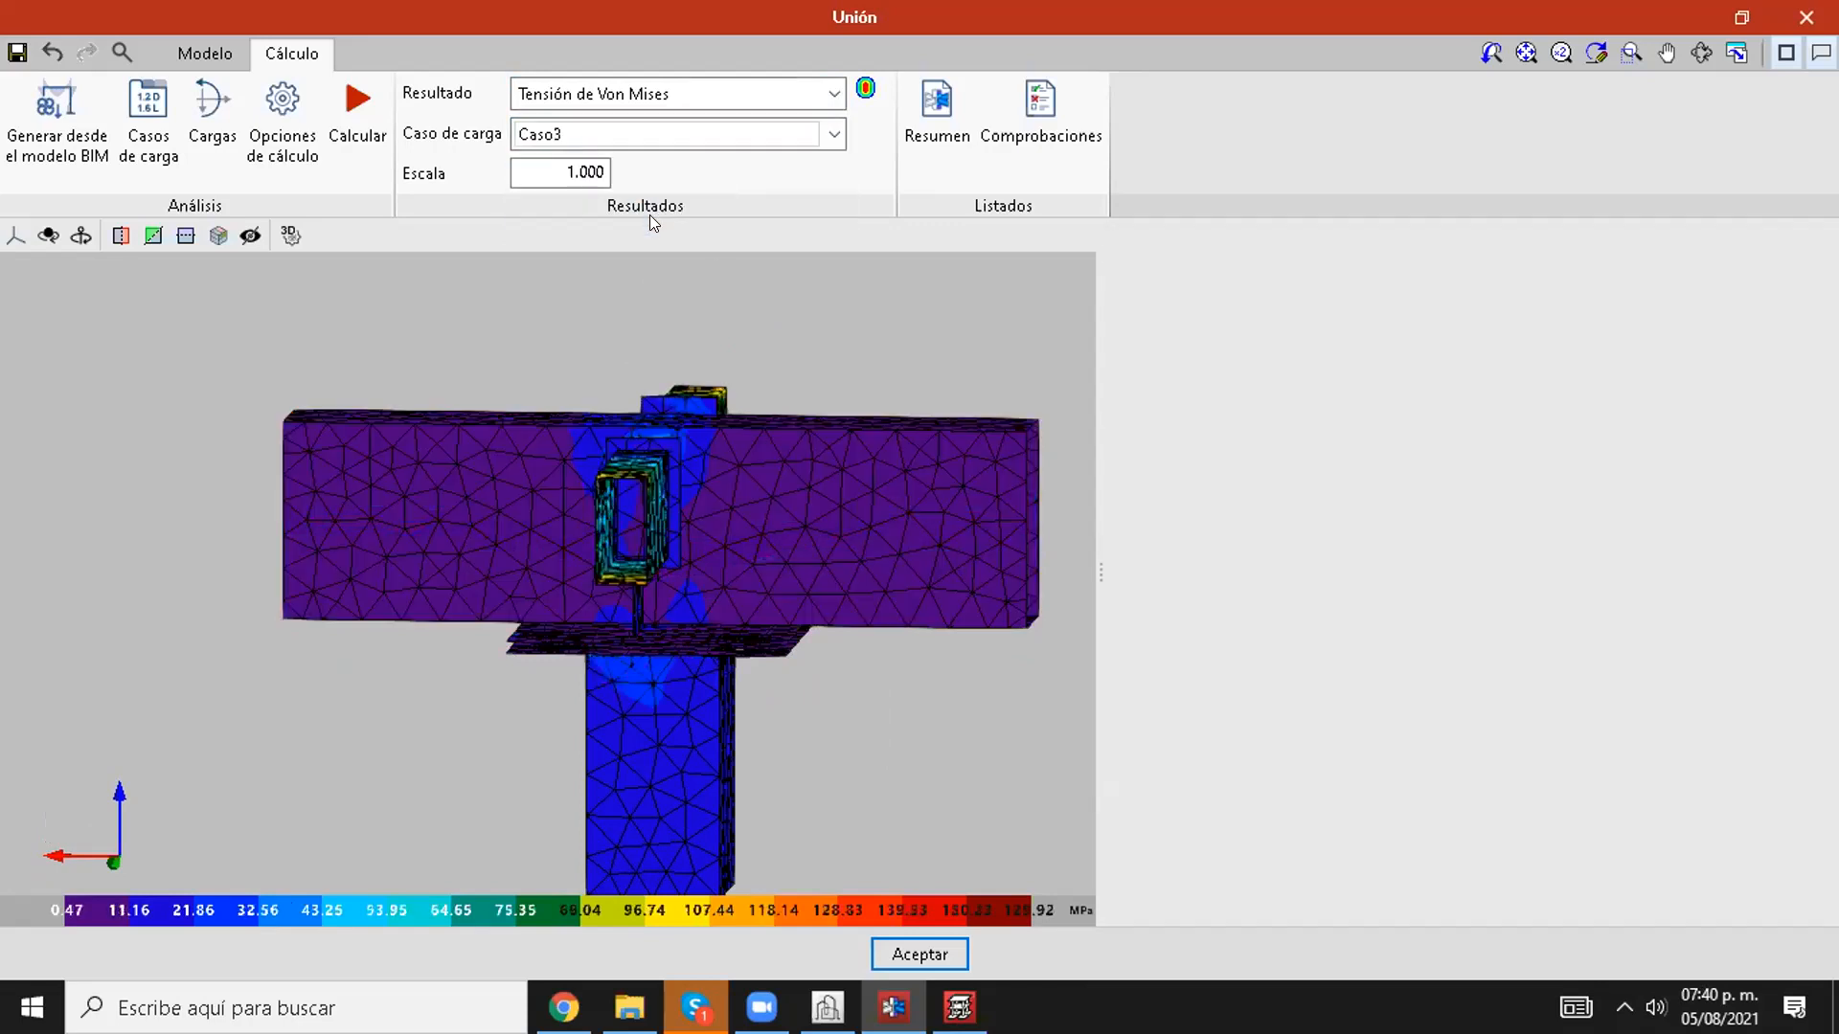
middle_click_drag(577, 389, 712, 390)
scroll(741, 409, "down", 2)
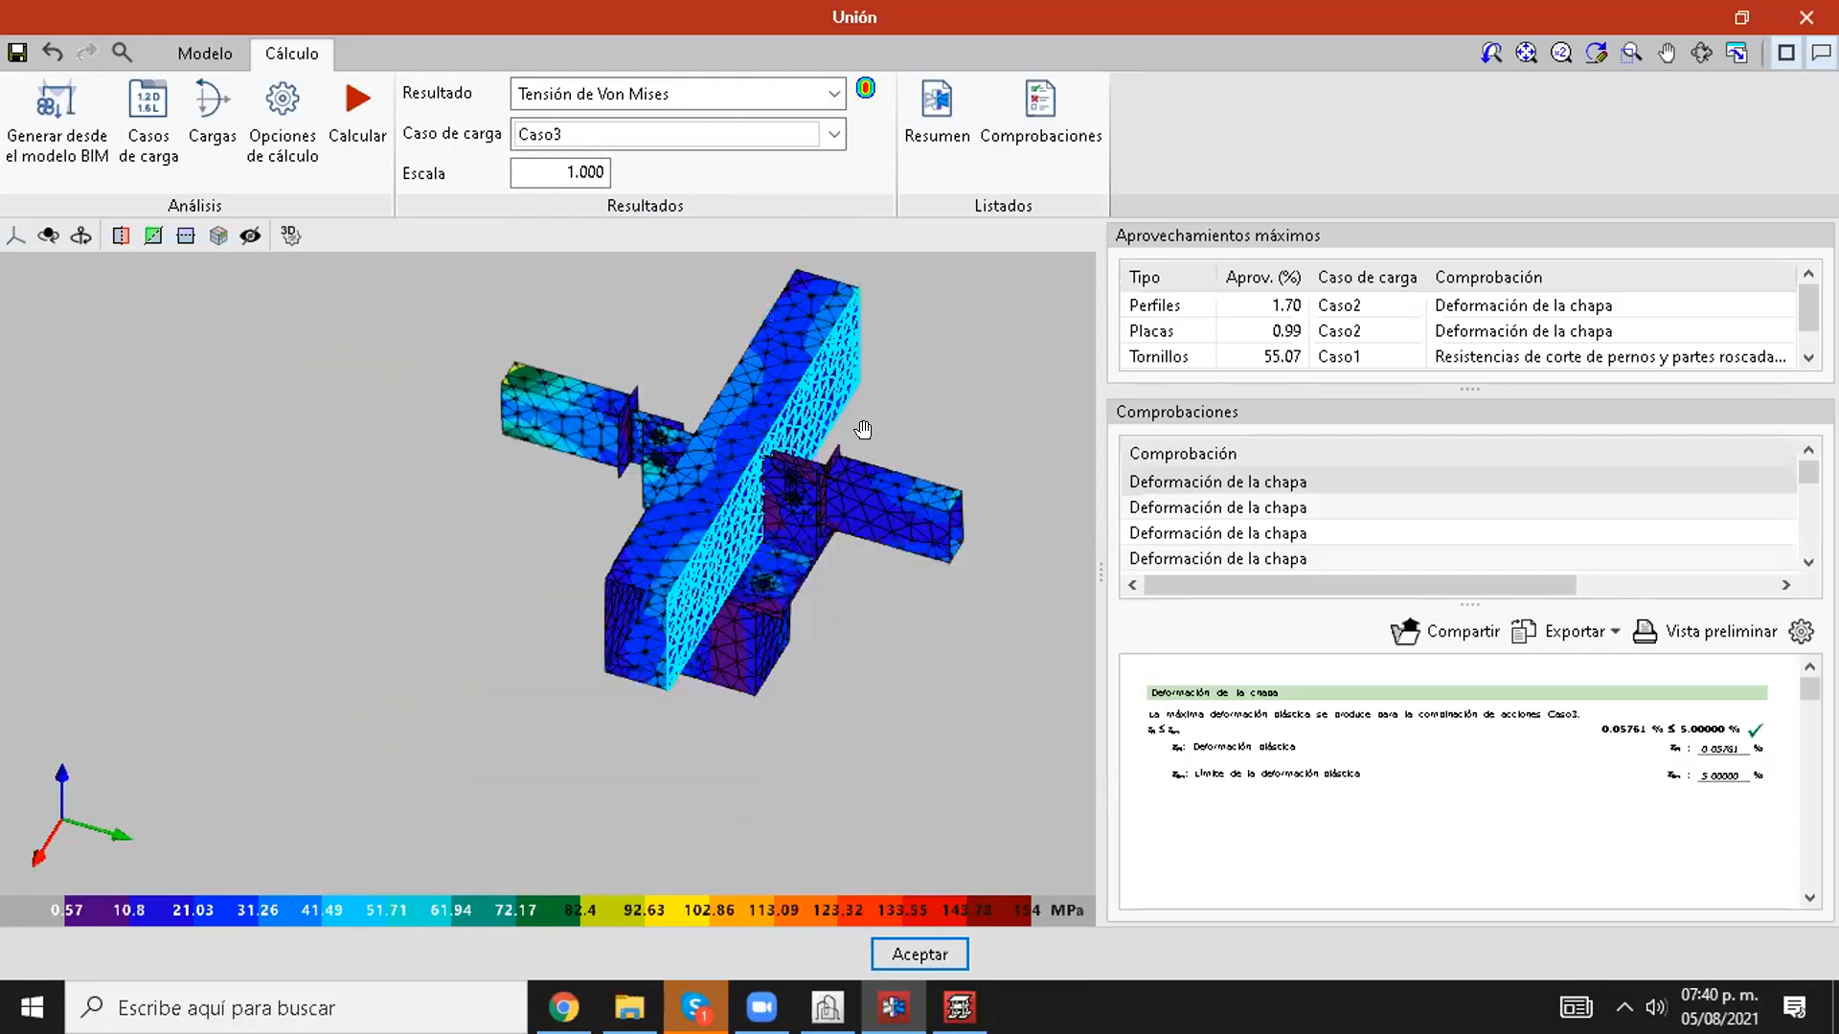
scroll(885, 433, "up", 4)
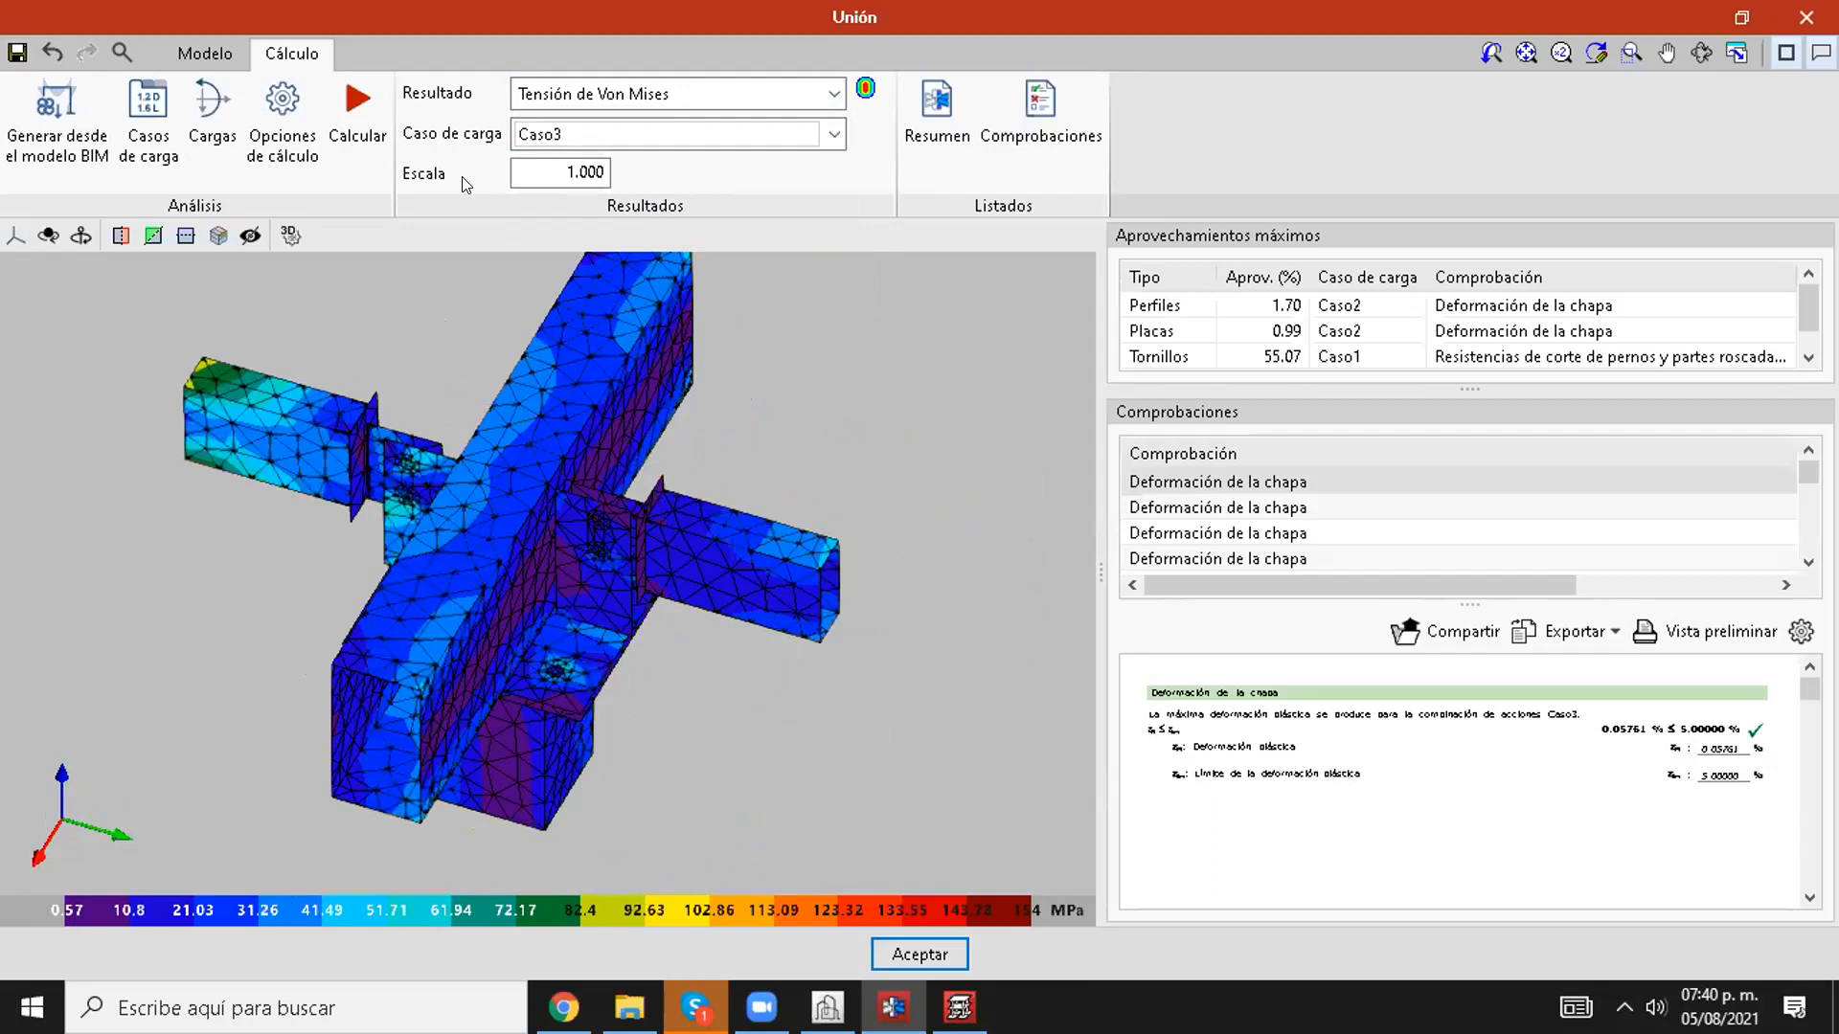
scroll(847, 414, "down", 3)
middle_click_drag(830, 445, 733, 89, "shift")
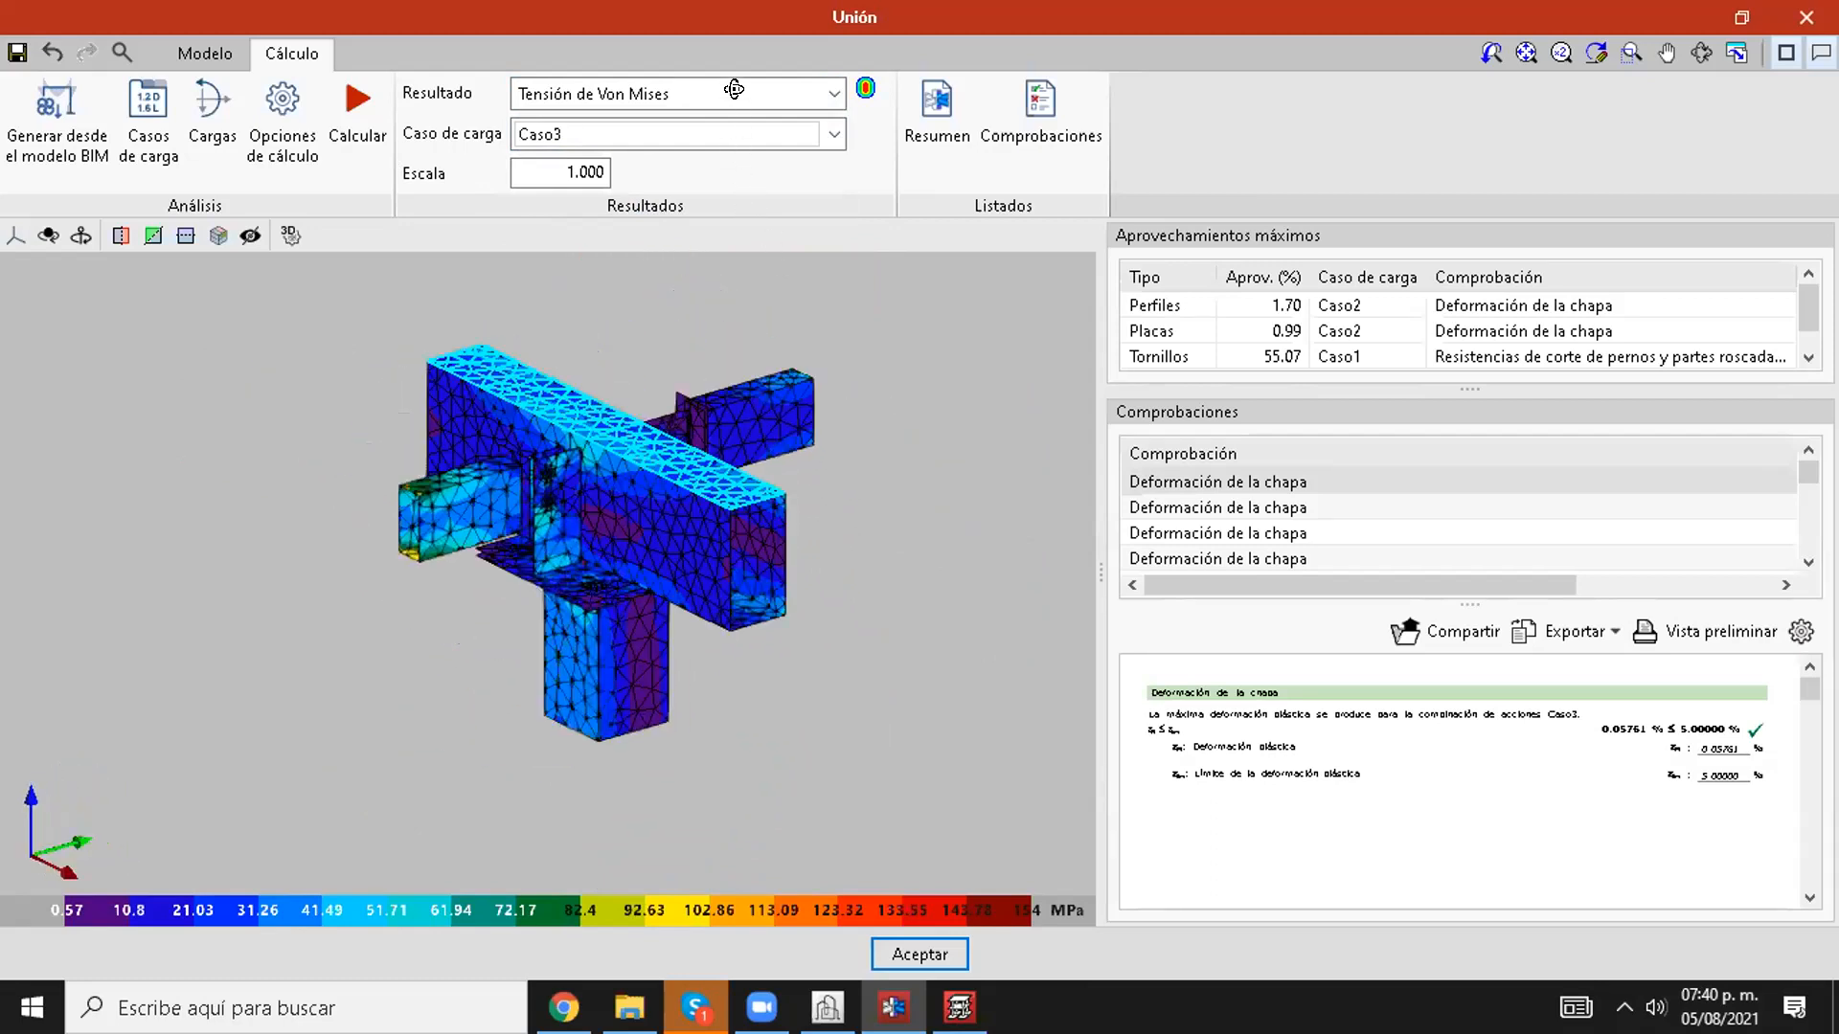
Step: Display the equivalent Von Mises deformation for Caso1 with the deformation scale set to 10
left_click(734, 89)
left_click(611, 176)
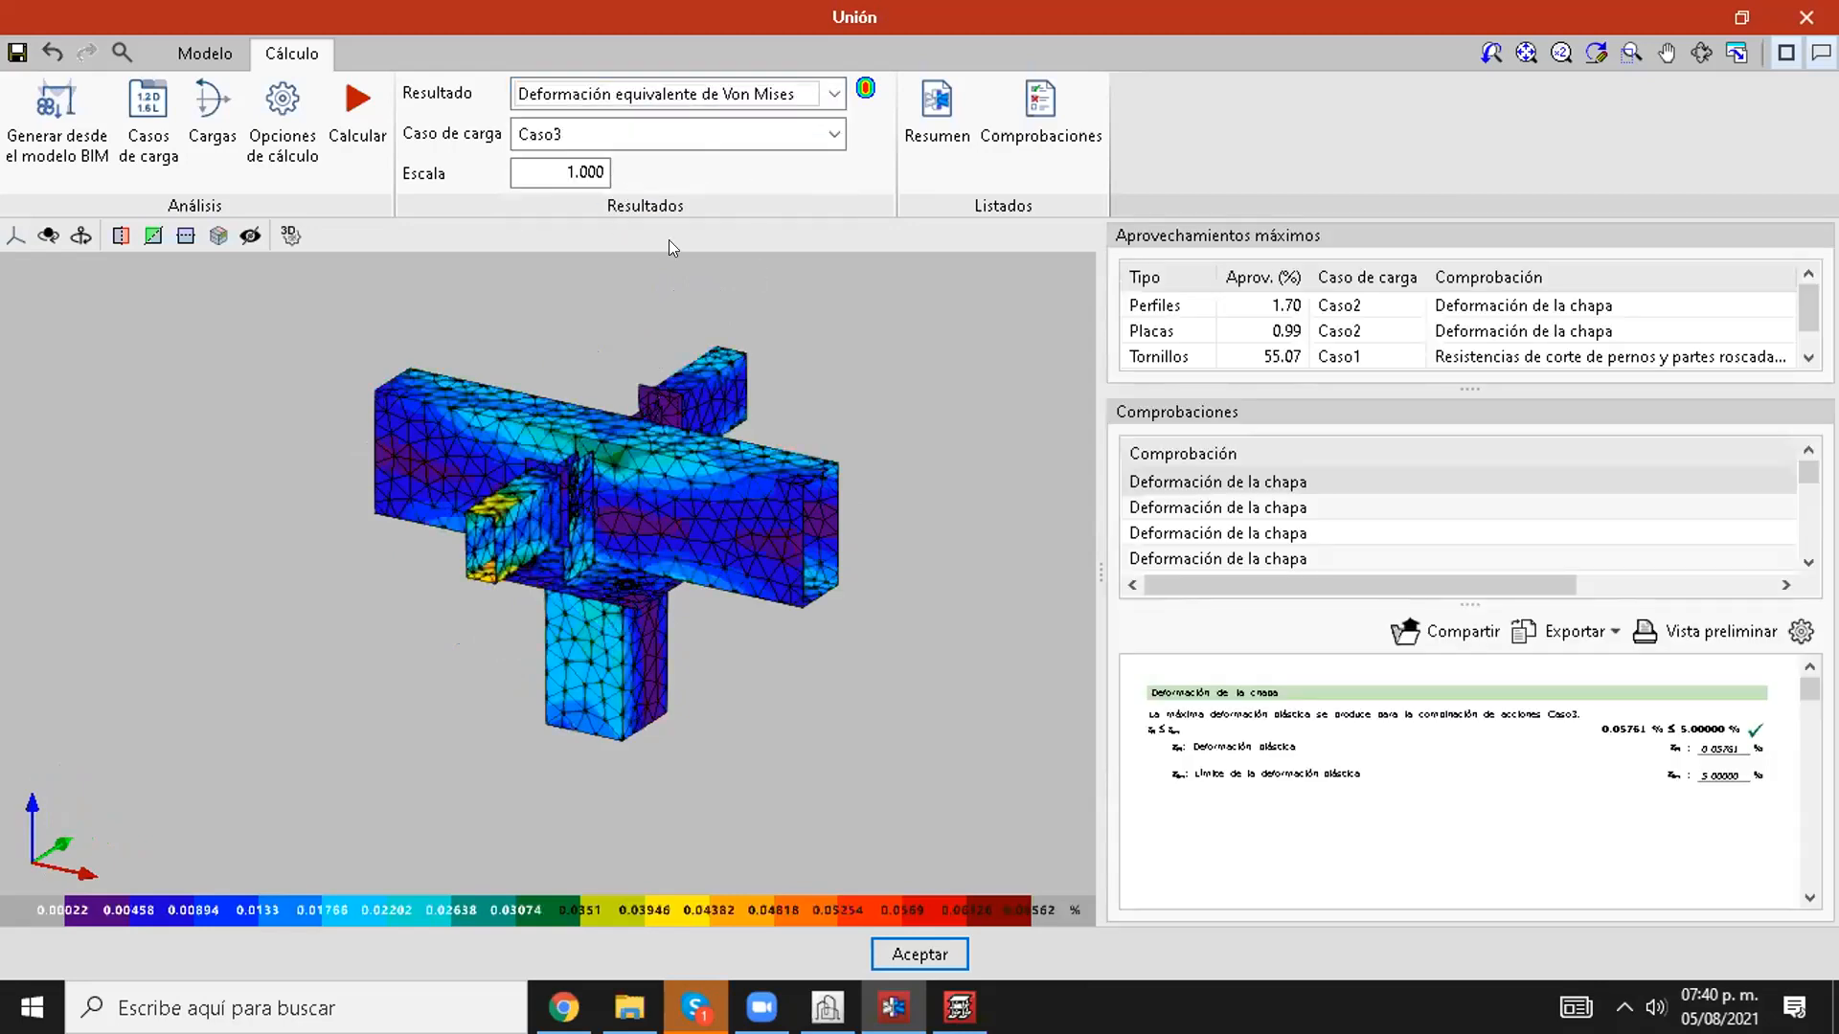
left_click(695, 135)
left_click(653, 163)
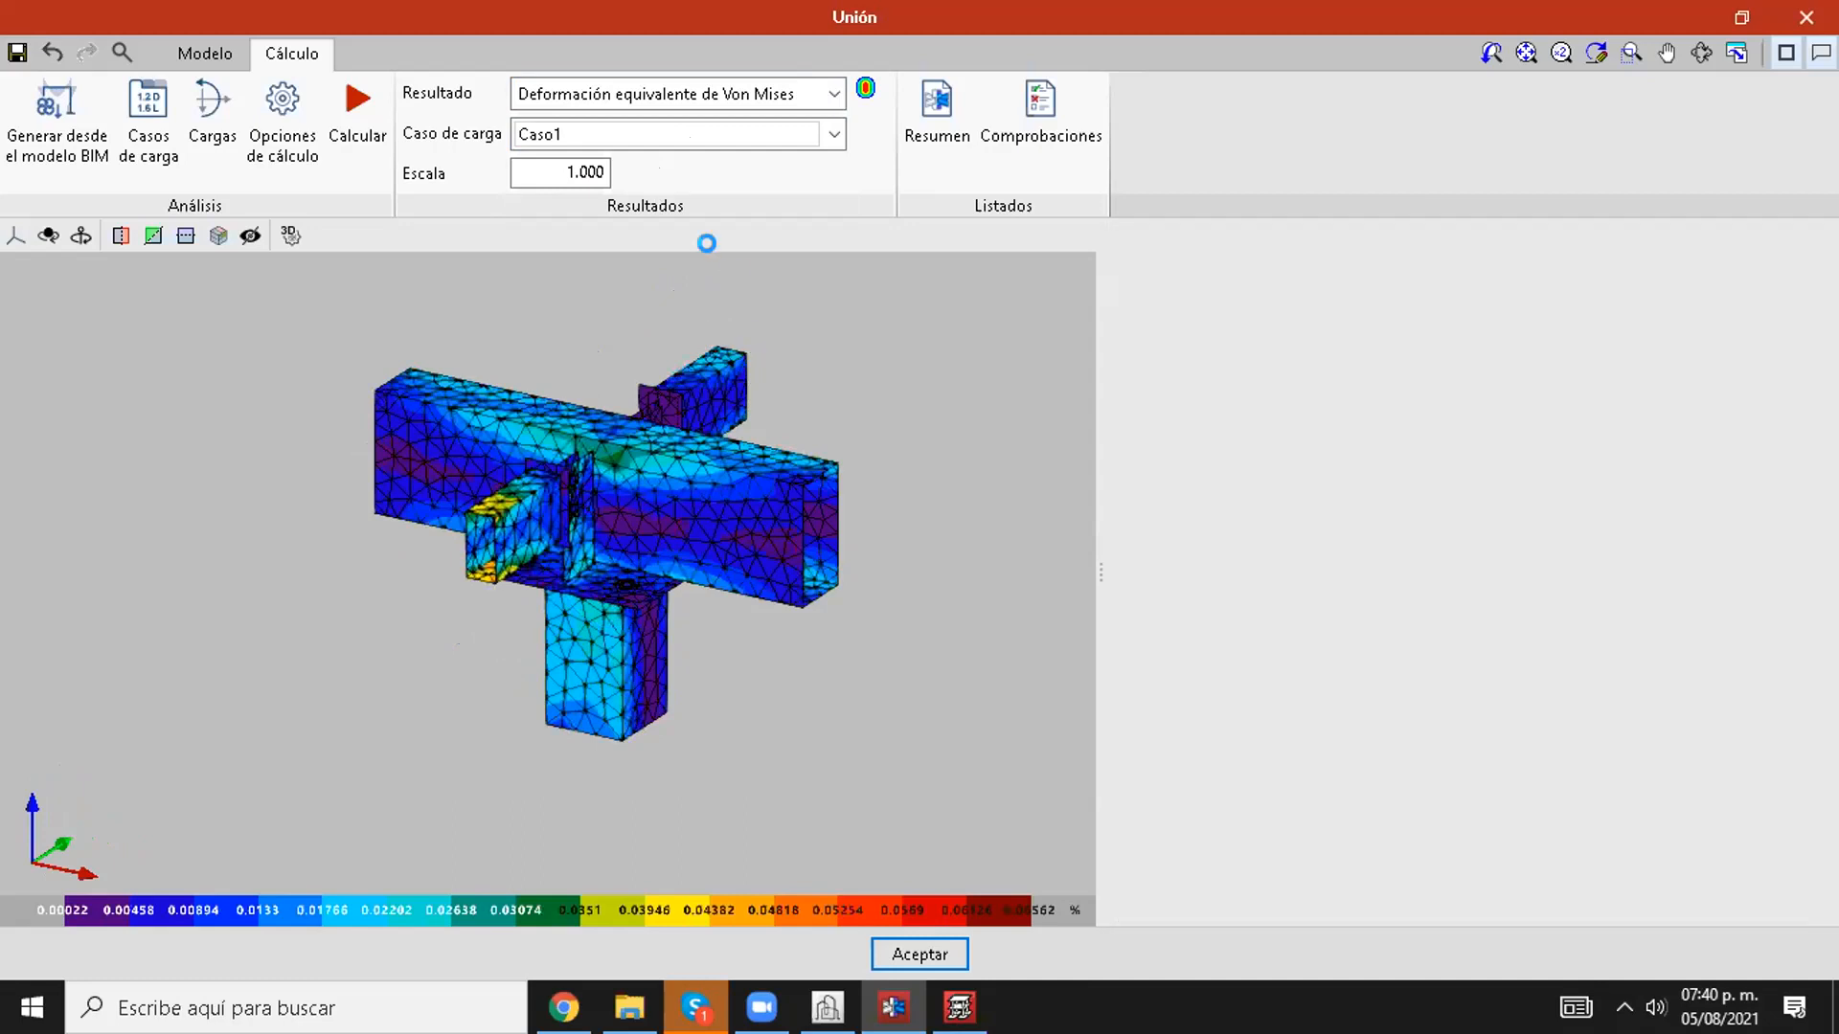
left_click(549, 177)
type("10")
key("Return")
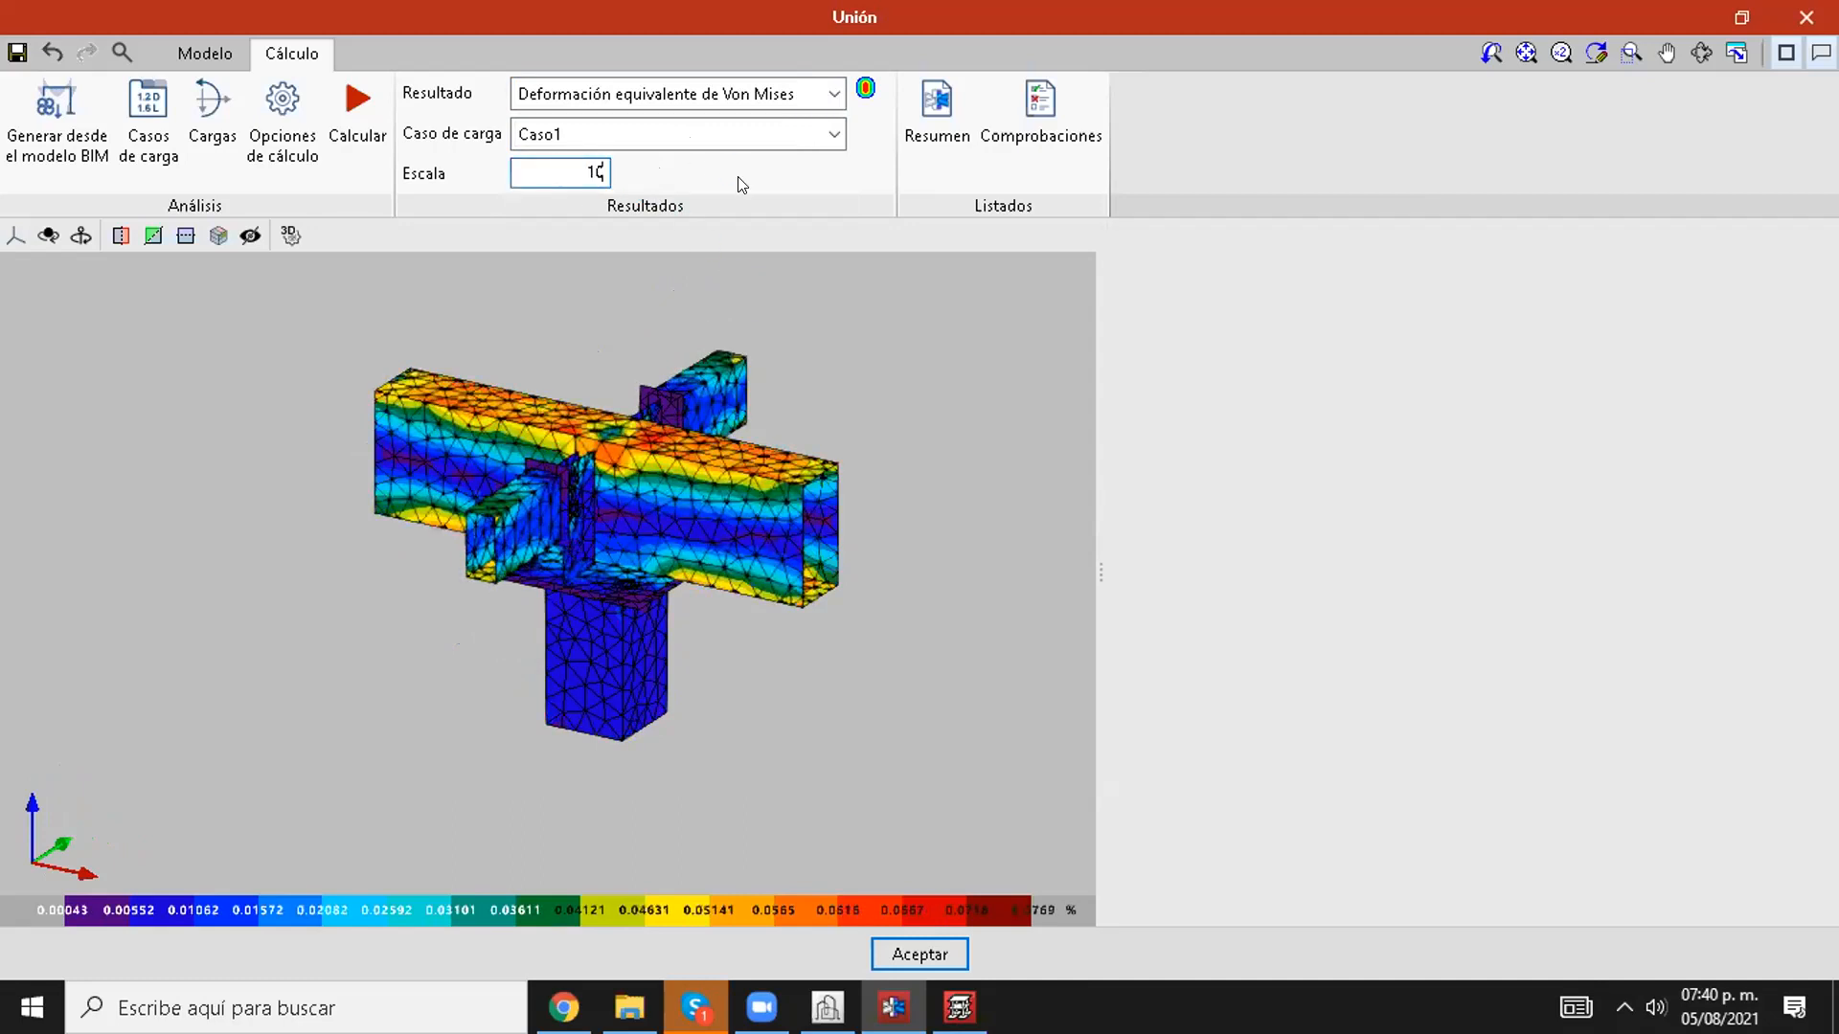
mouse_move(496, 413)
middle_mouse_down()
mouse_move(431, 409)
mouse_move(522, 434)
mouse_move(504, 431)
mouse_move(519, 389)
middle_mouse_up()
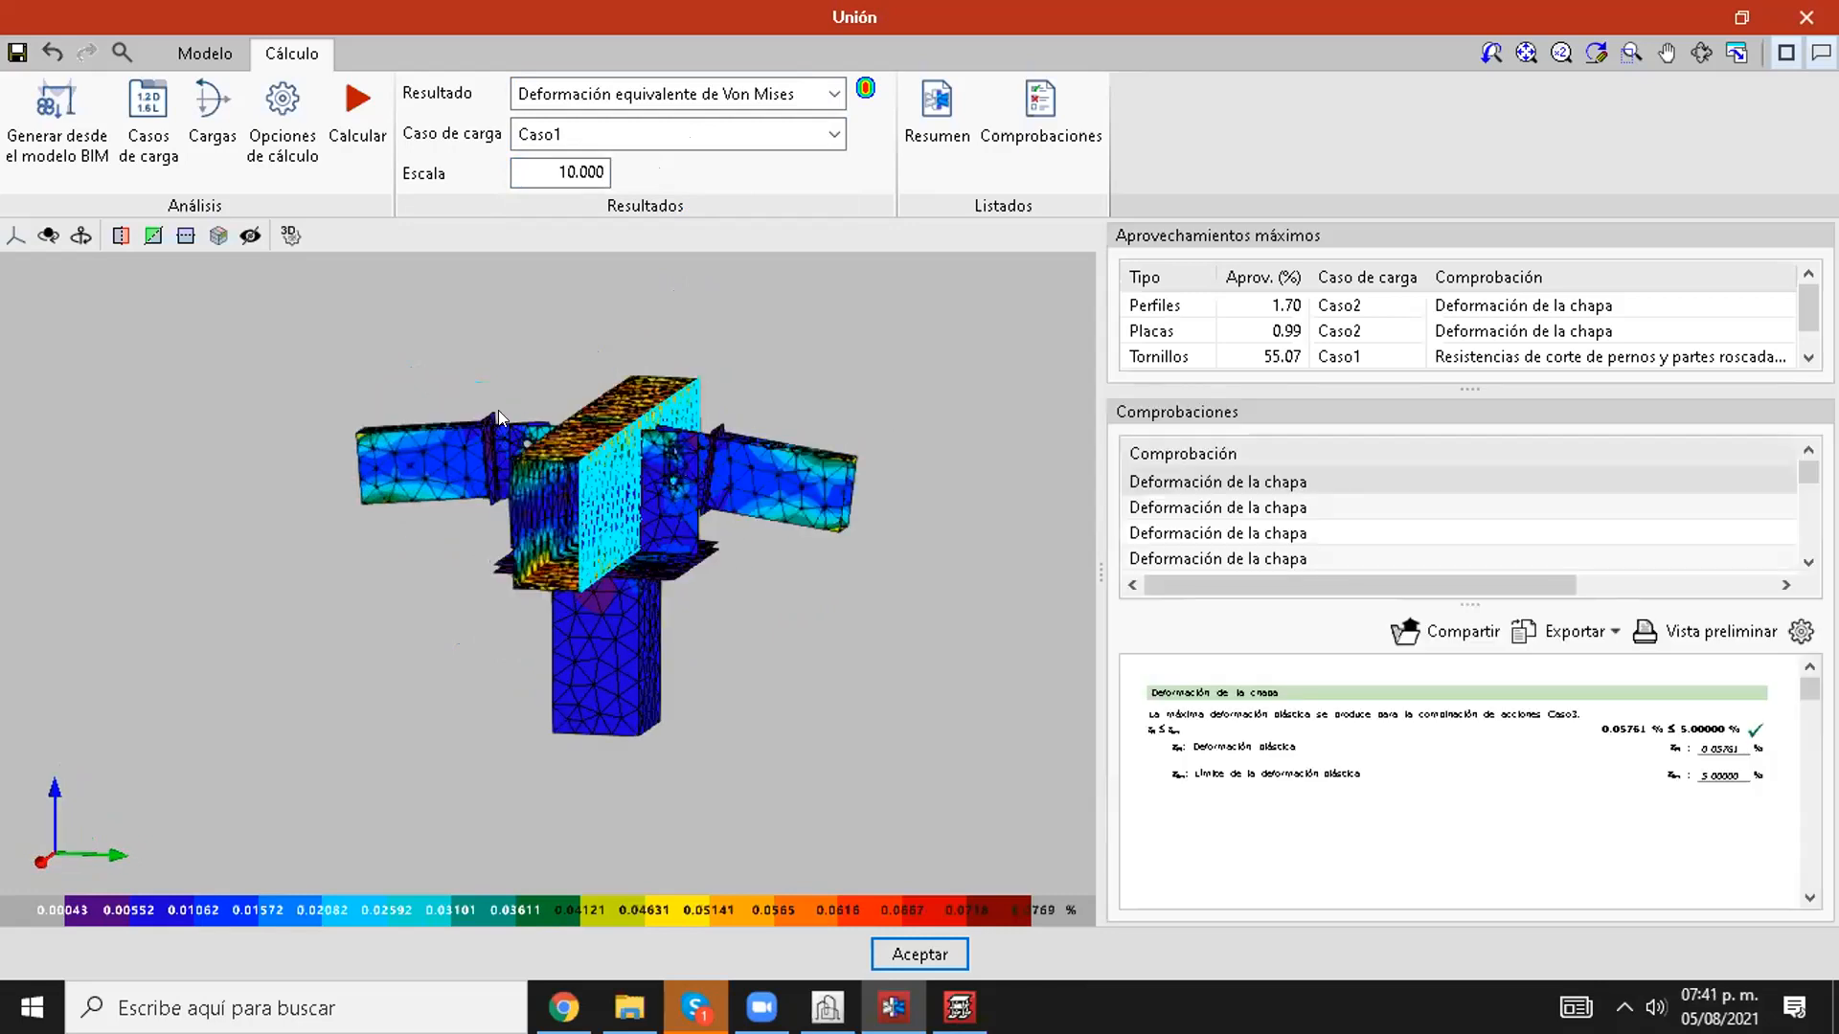
Step: Display the joint's displacements (Desplazamientos) for Caso1 and examine the deformed secondary beams
left_click(738, 94)
left_click(645, 203)
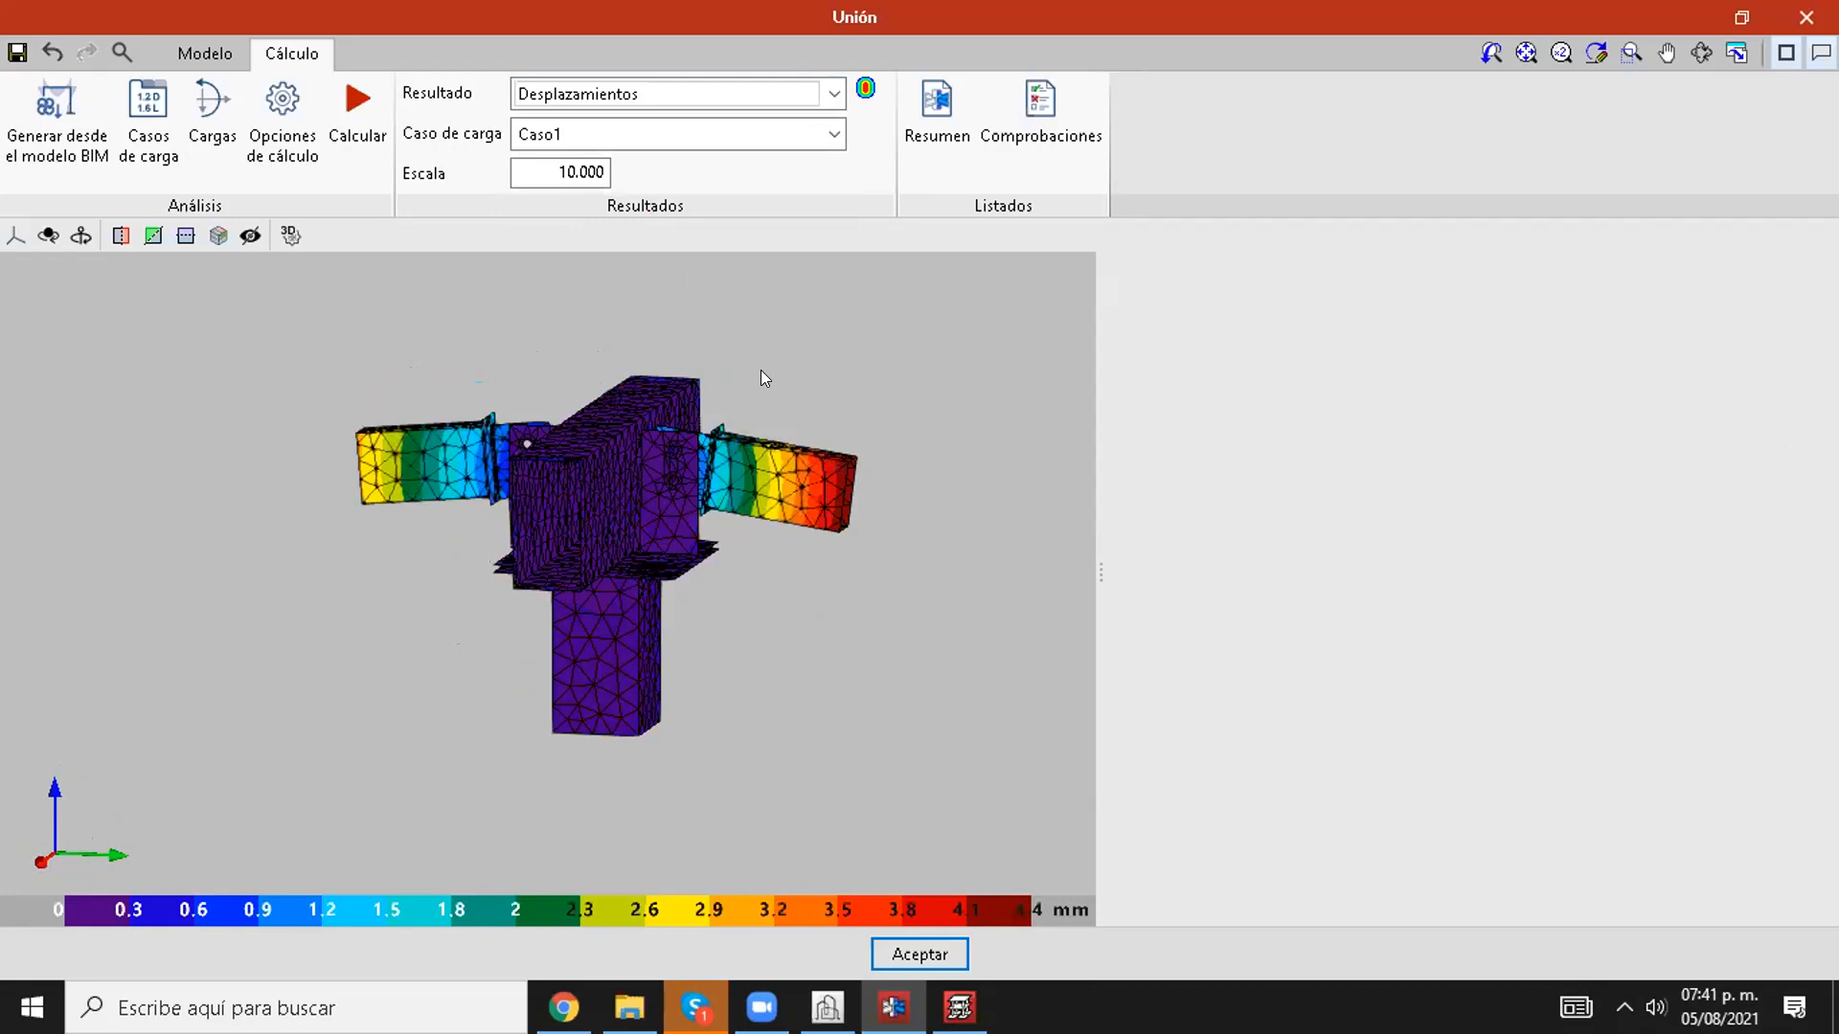
scroll(629, 440, "up", 1)
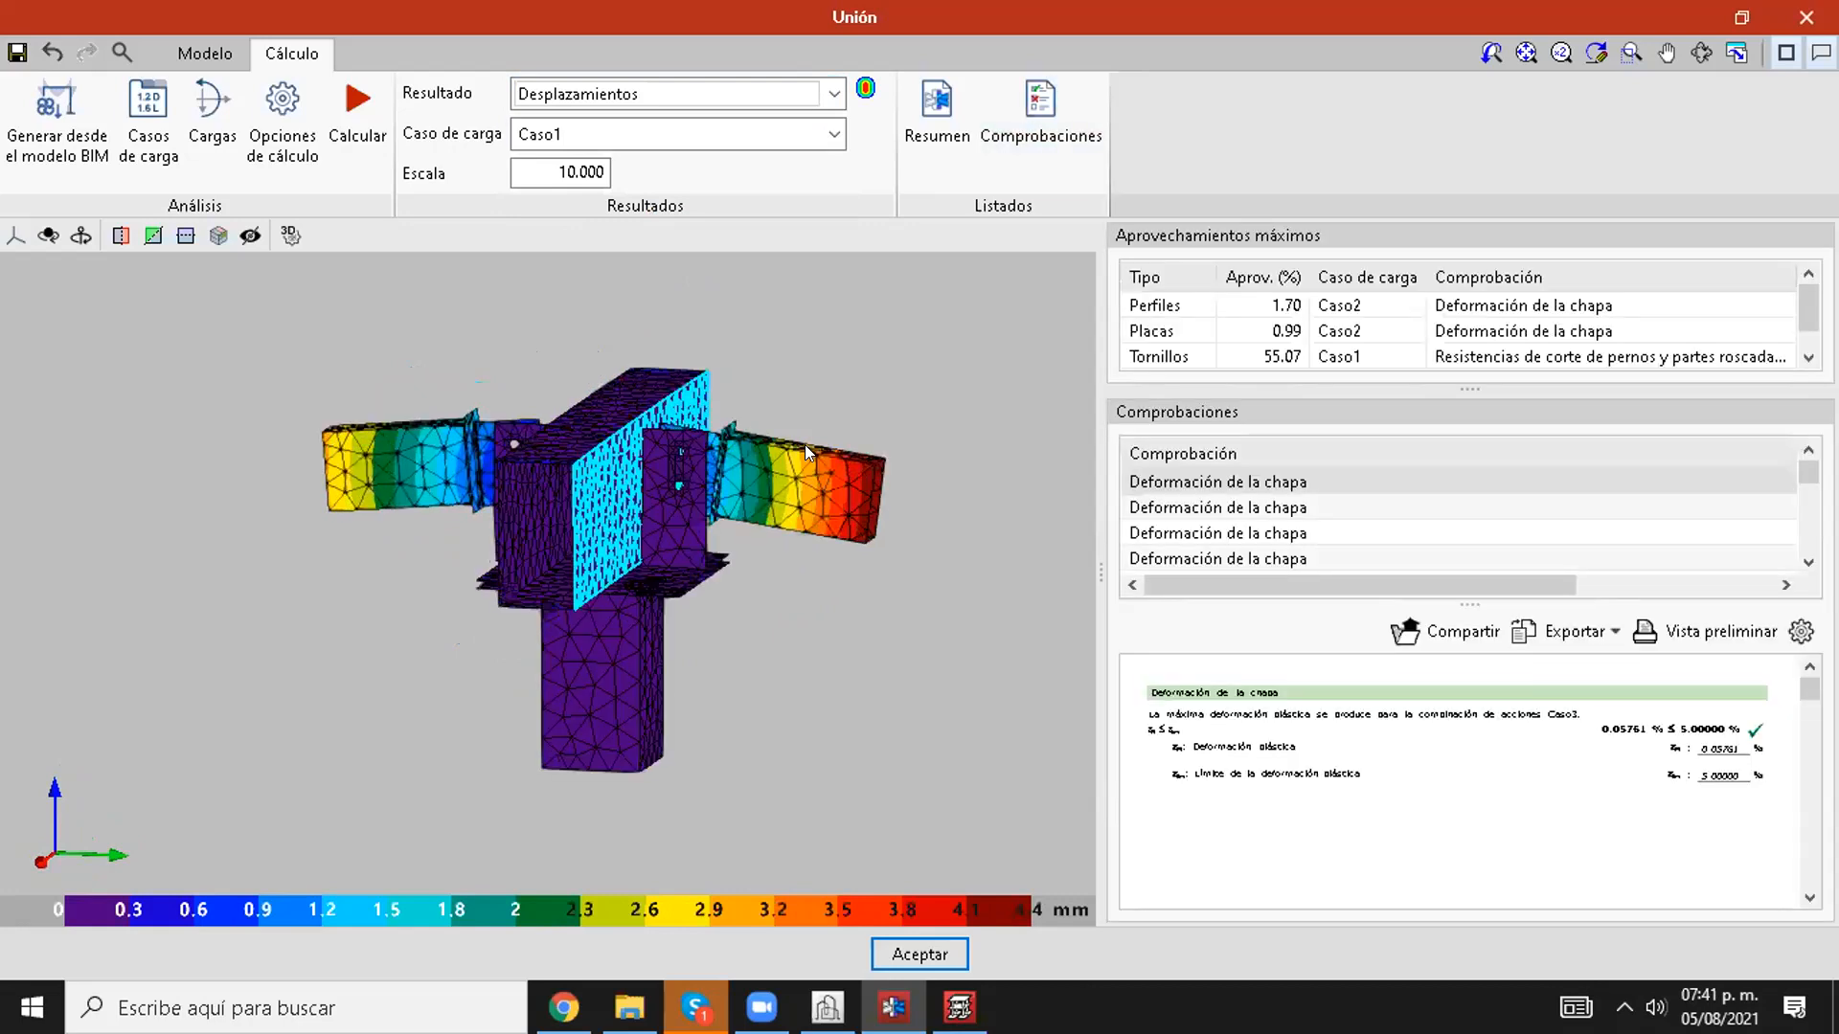
scroll(890, 466, "up", 2)
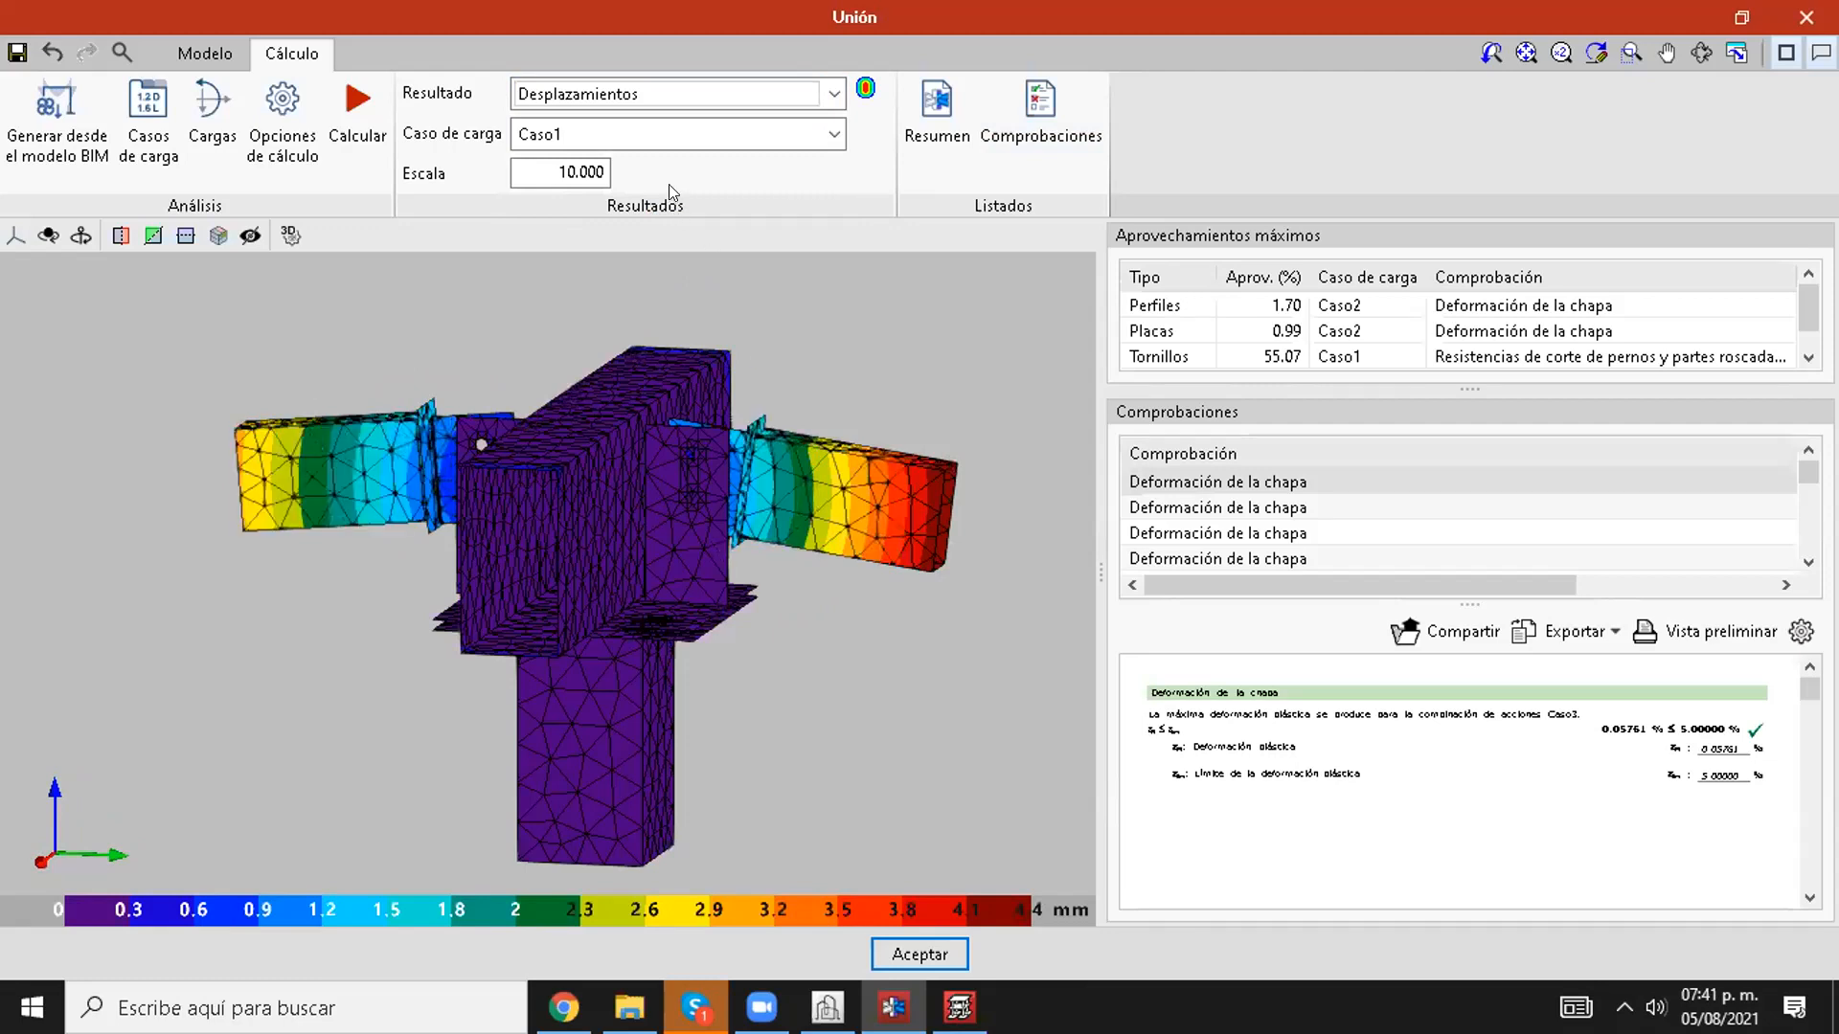
left_click(820, 132)
left_click(722, 164)
Step: Show the maximum utilisation coefficient again and return to the Von Mises stress results
left_click(747, 93)
left_click(745, 129)
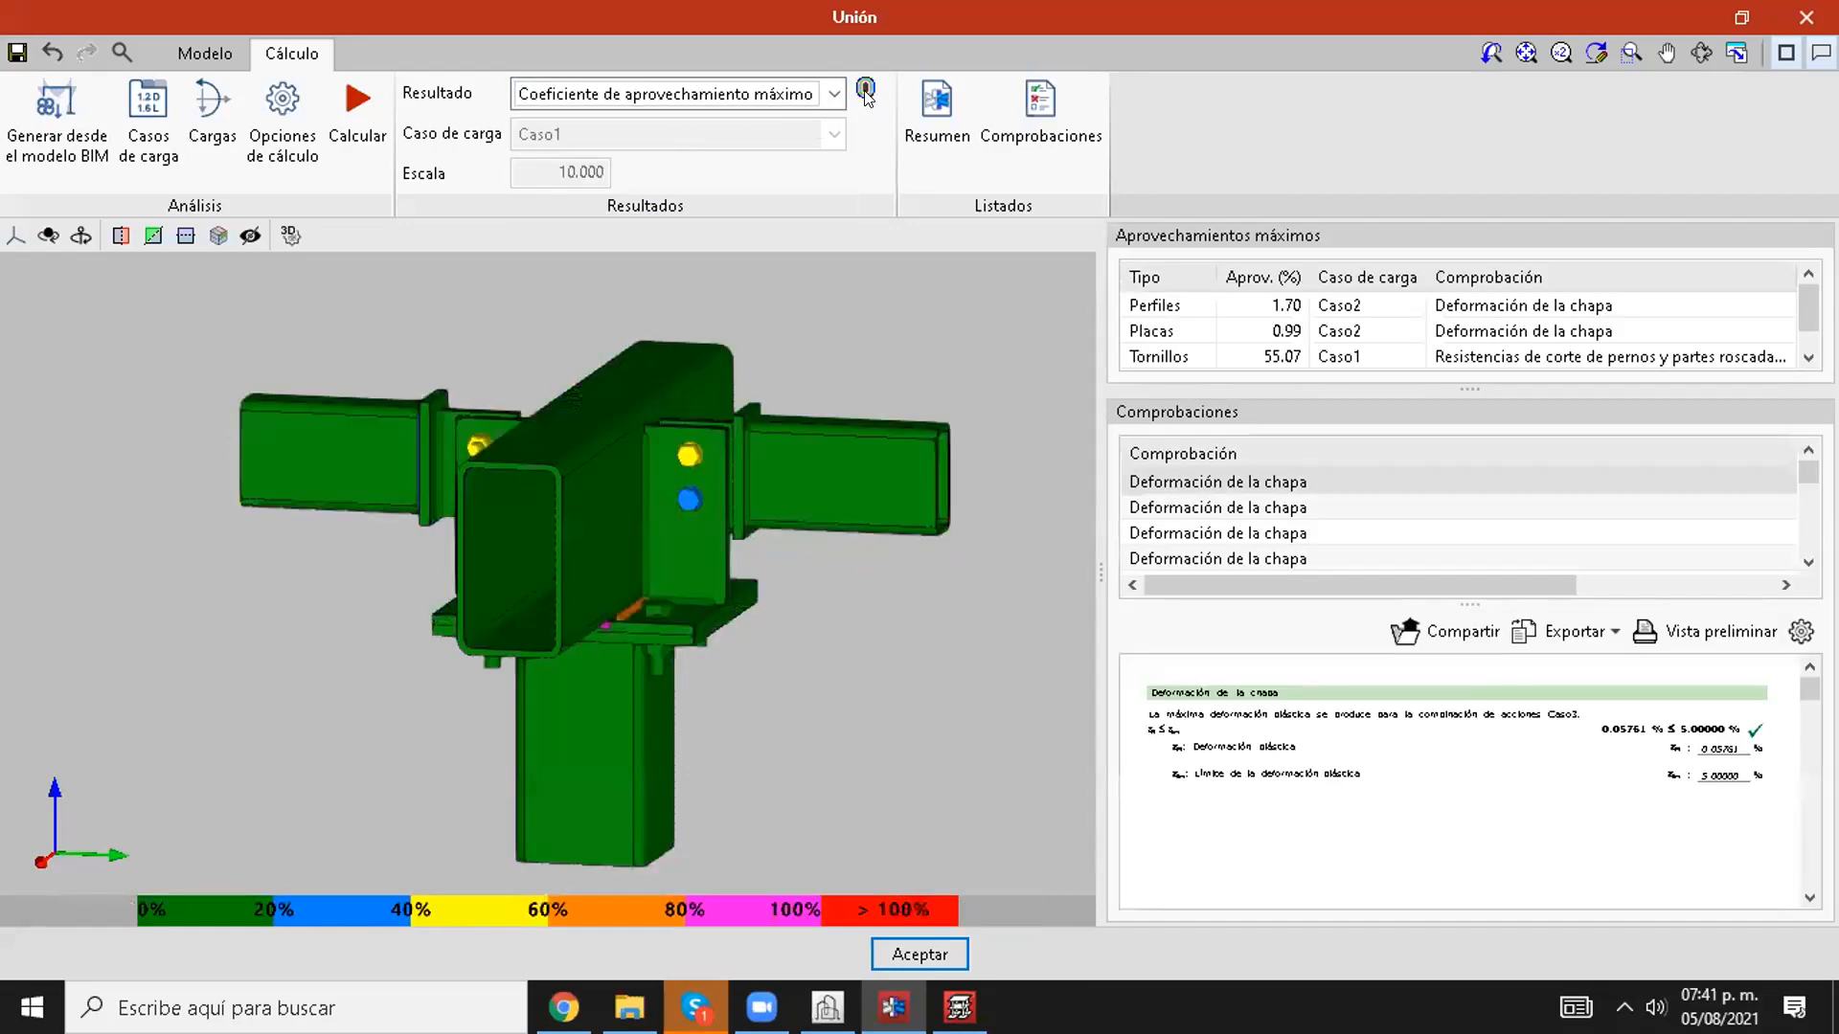
left_click(835, 93)
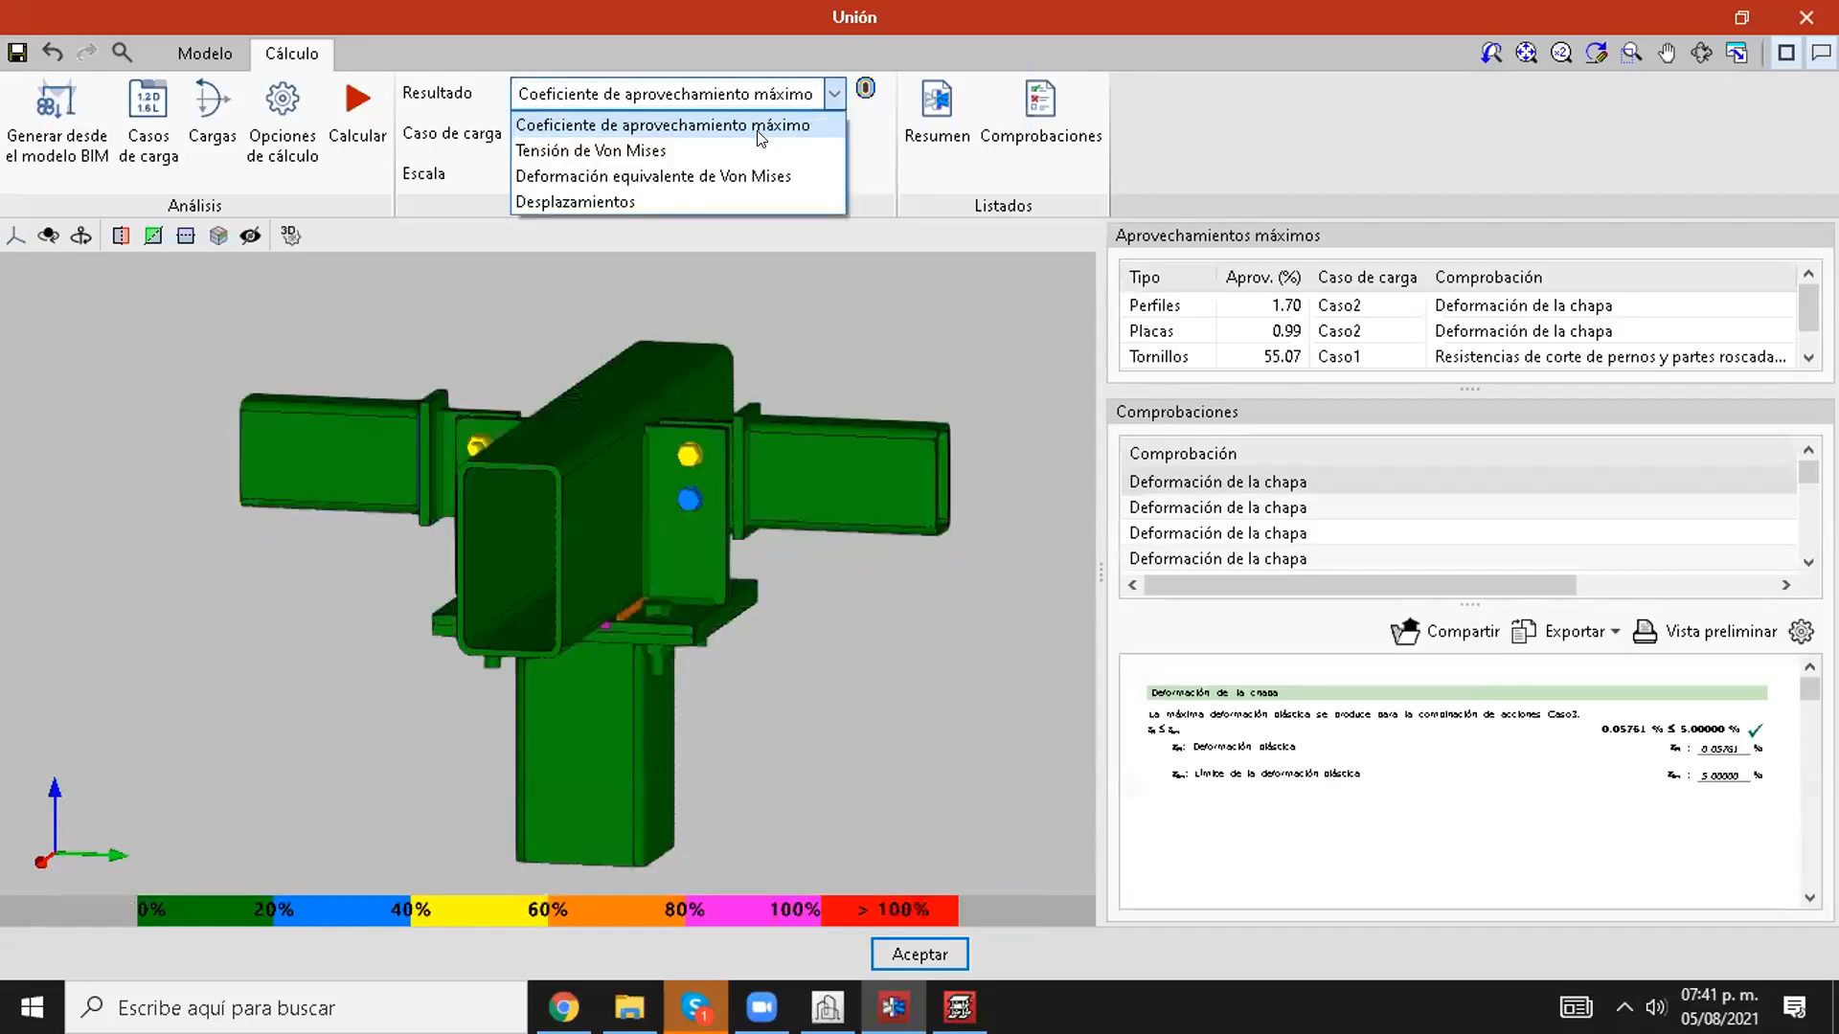
left_click(734, 140)
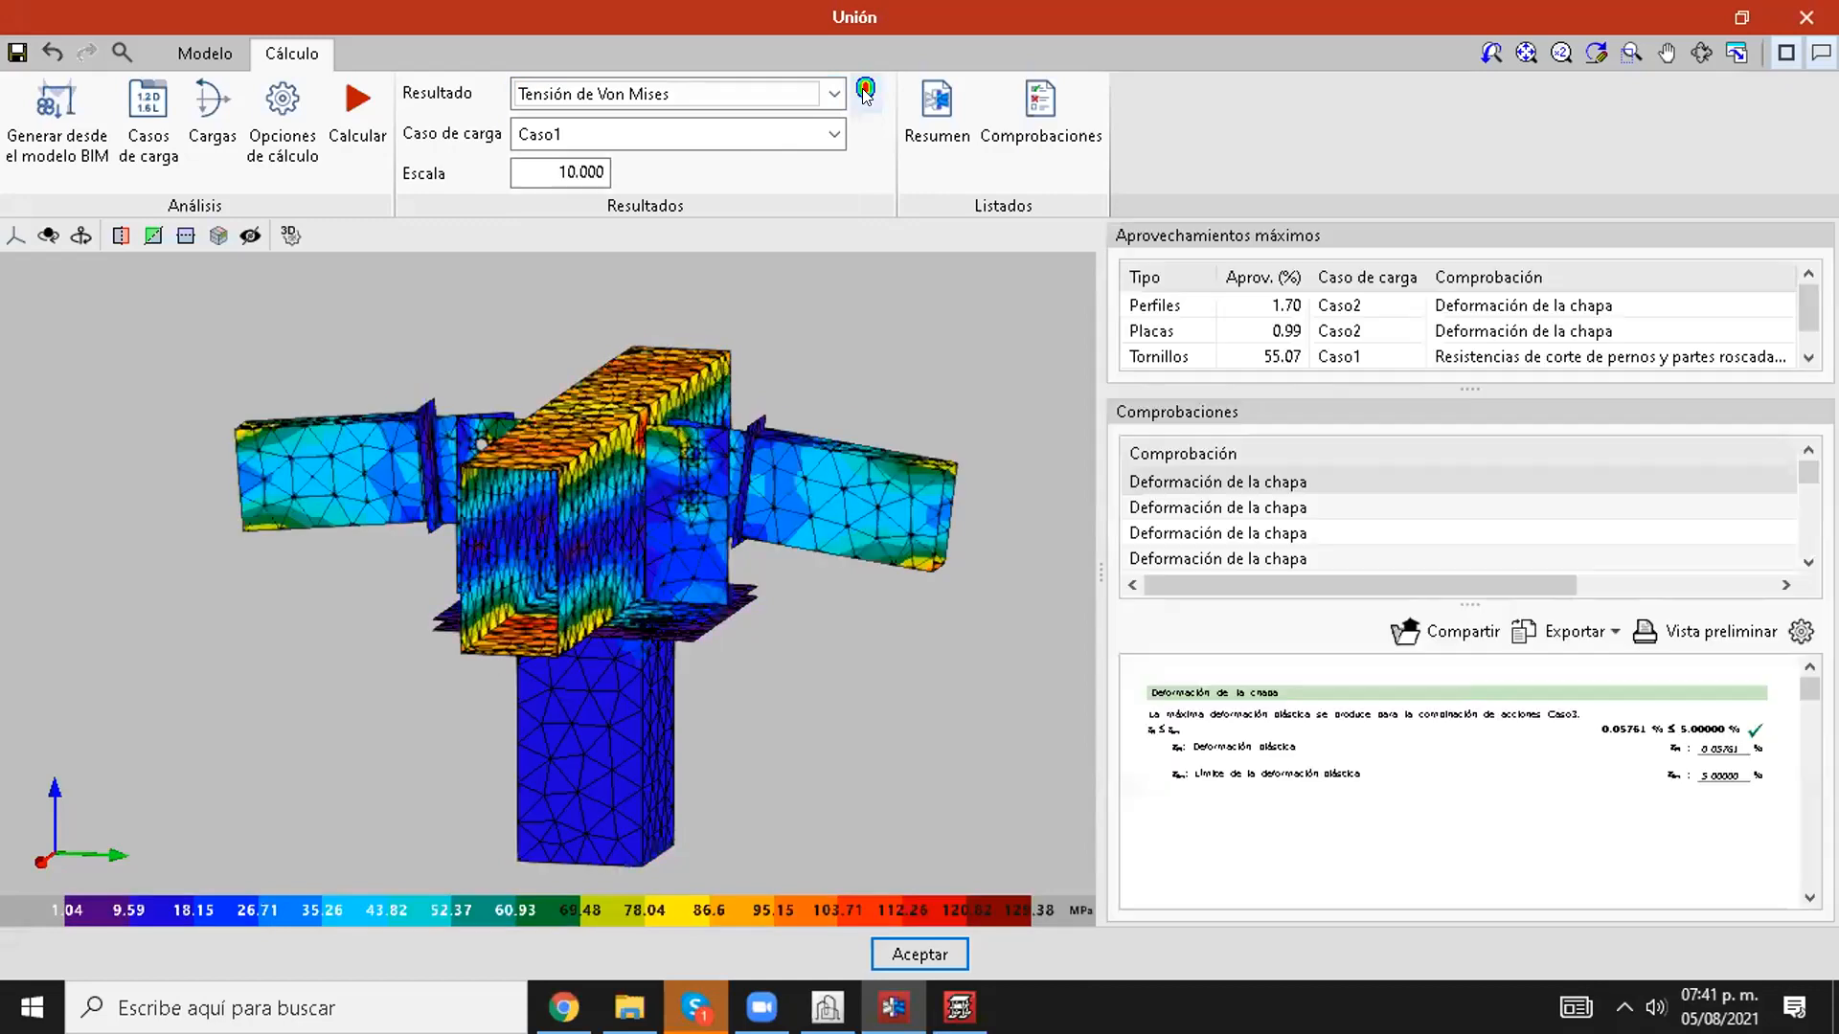
Step: Review the isovalue representation and limit value settings for Von Mises stress, and close them without changes
left_click(865, 91)
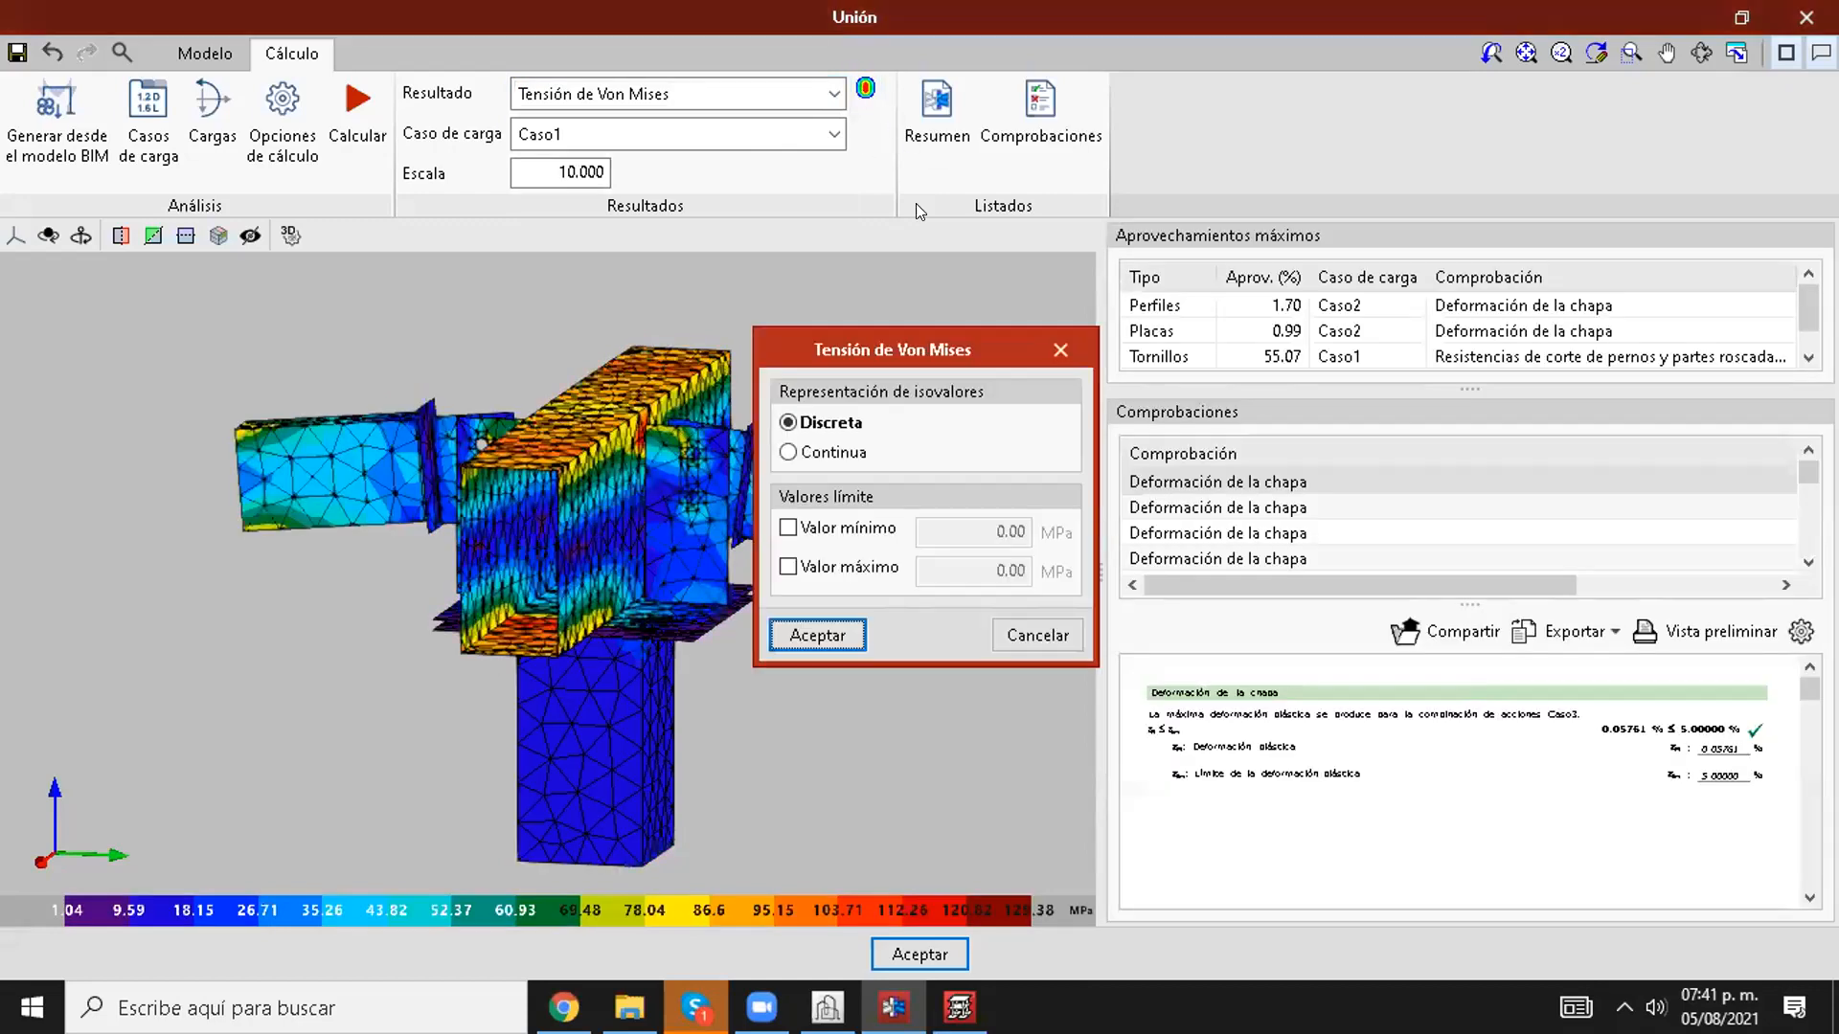
left_click_drag(893, 348, 1039, 274)
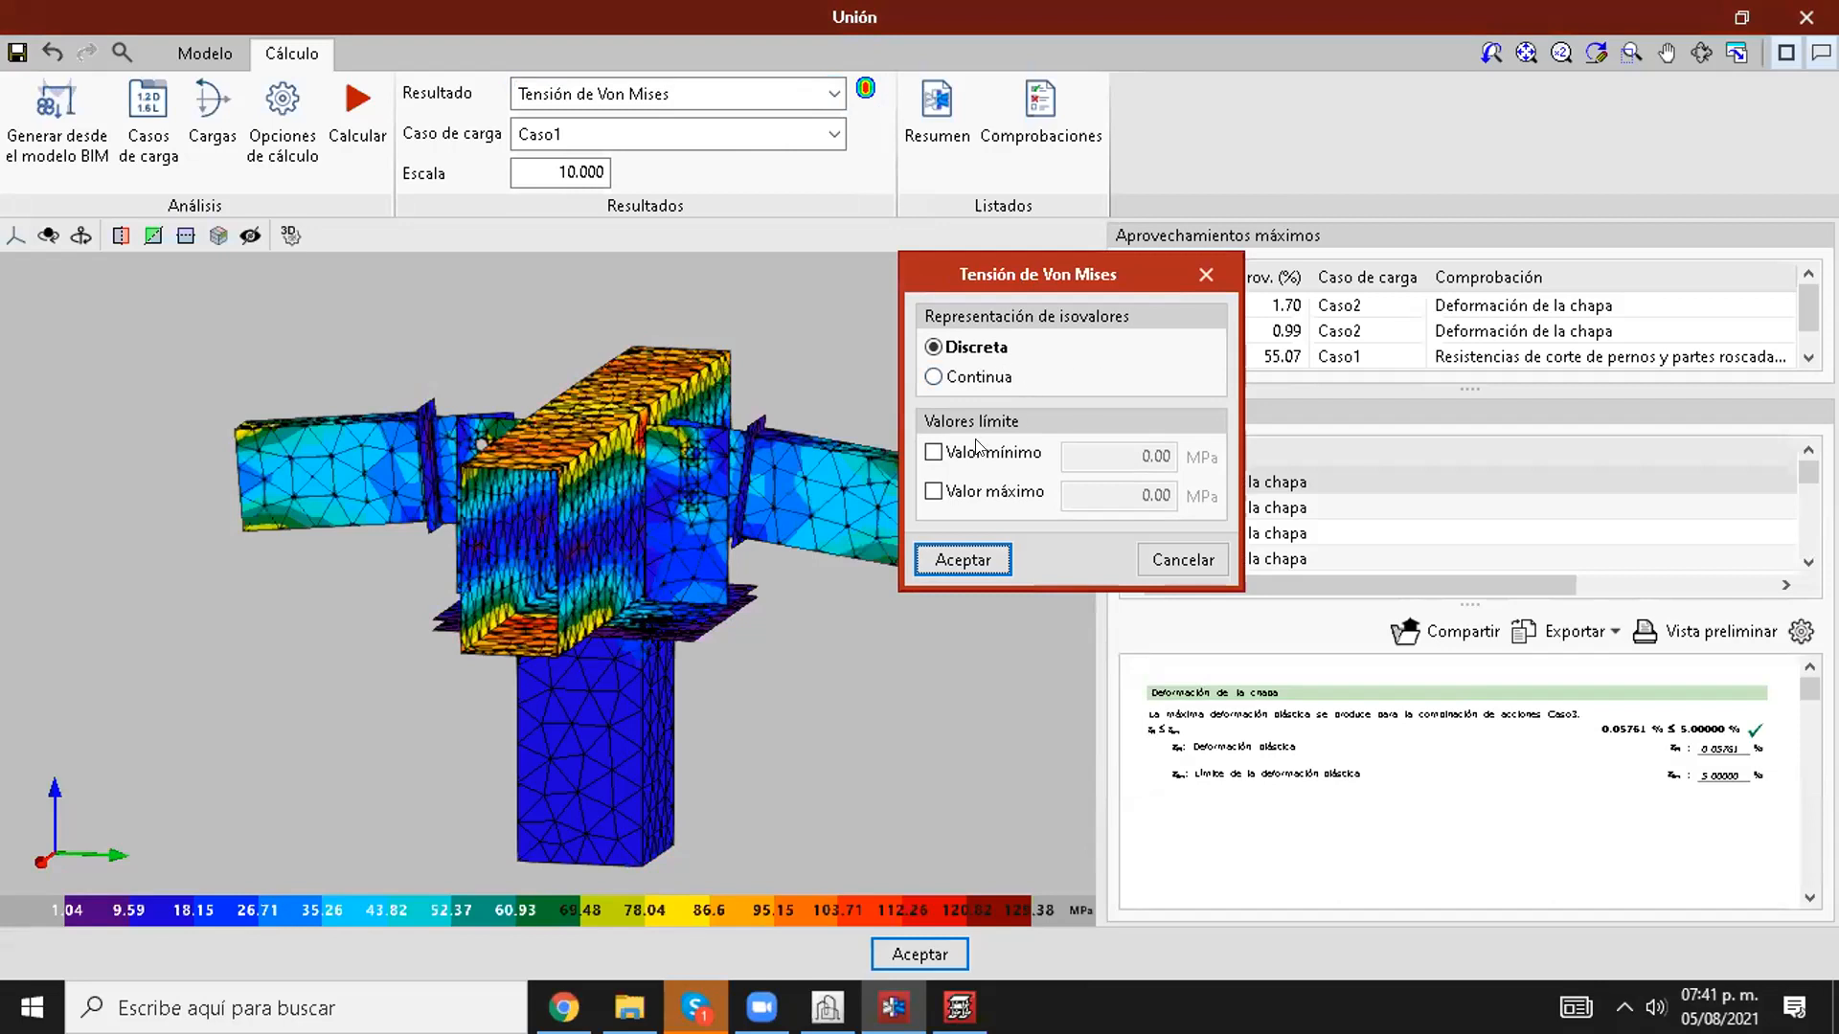
left_click(1199, 272)
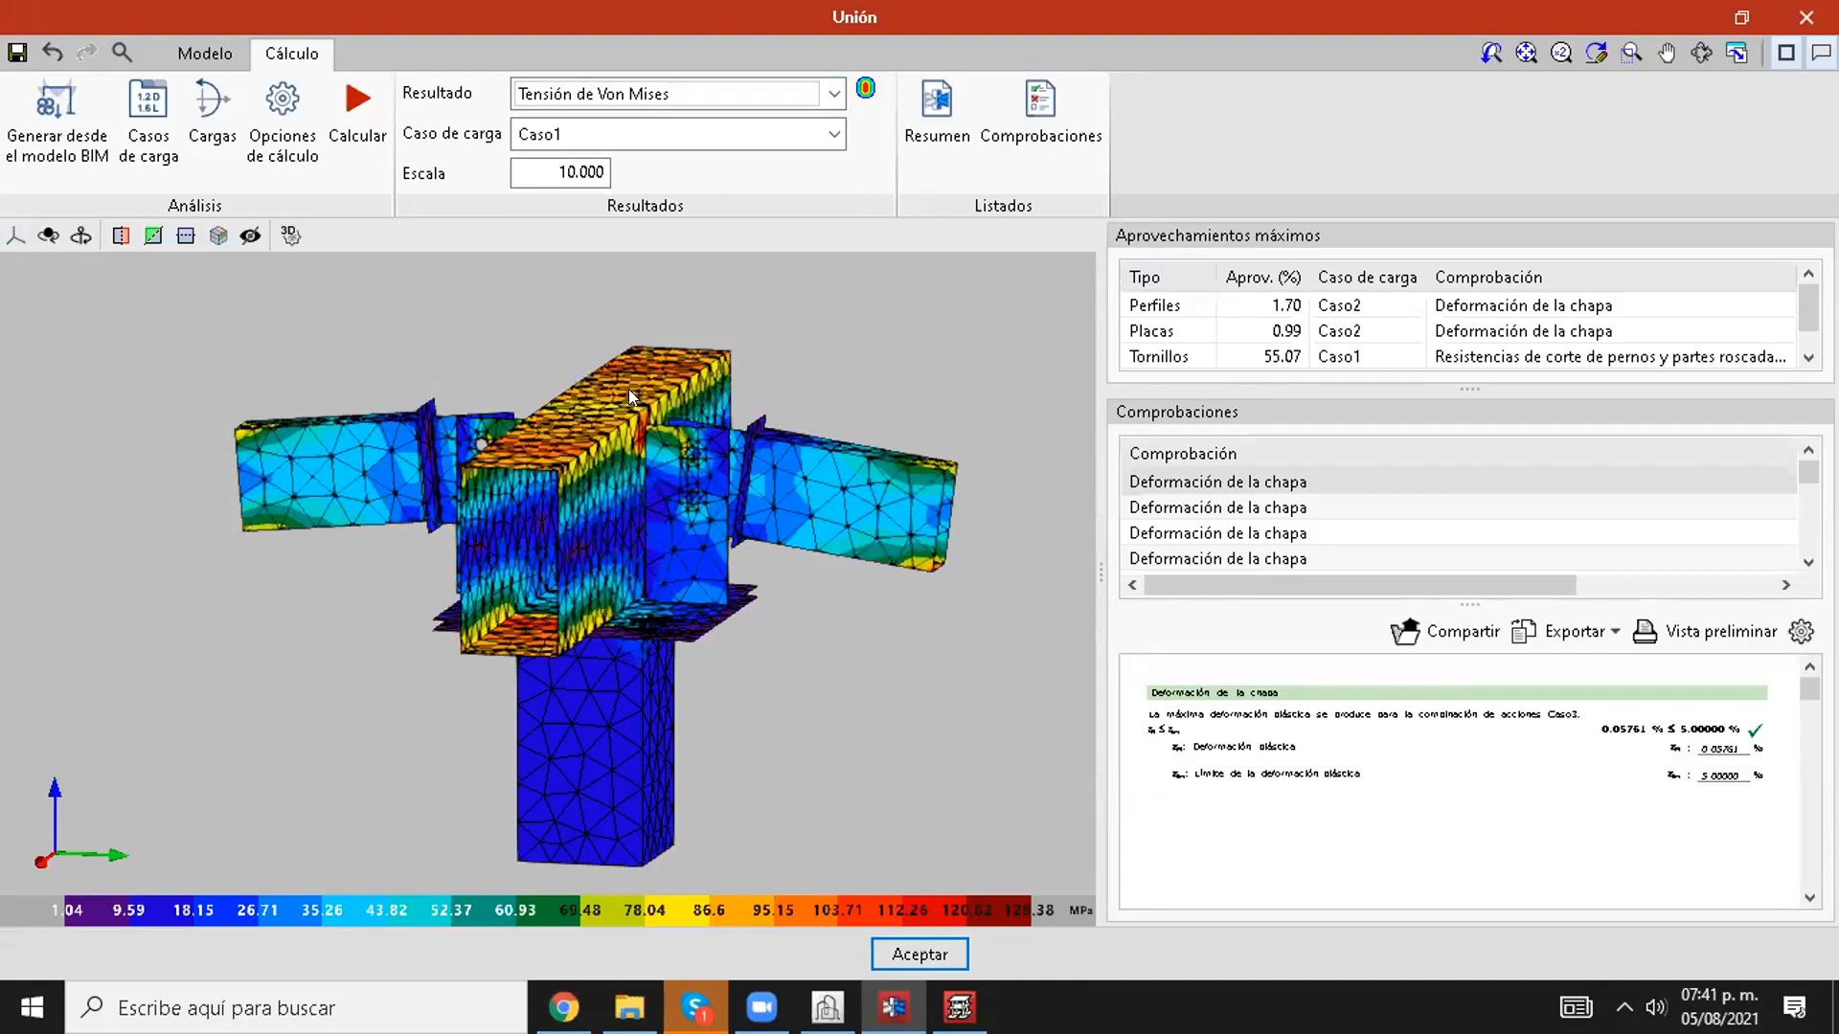
Step: Open the component mesh of the main beam's upper face, inspect its stress distribution in a maximised window, and close it
left_click(527, 456)
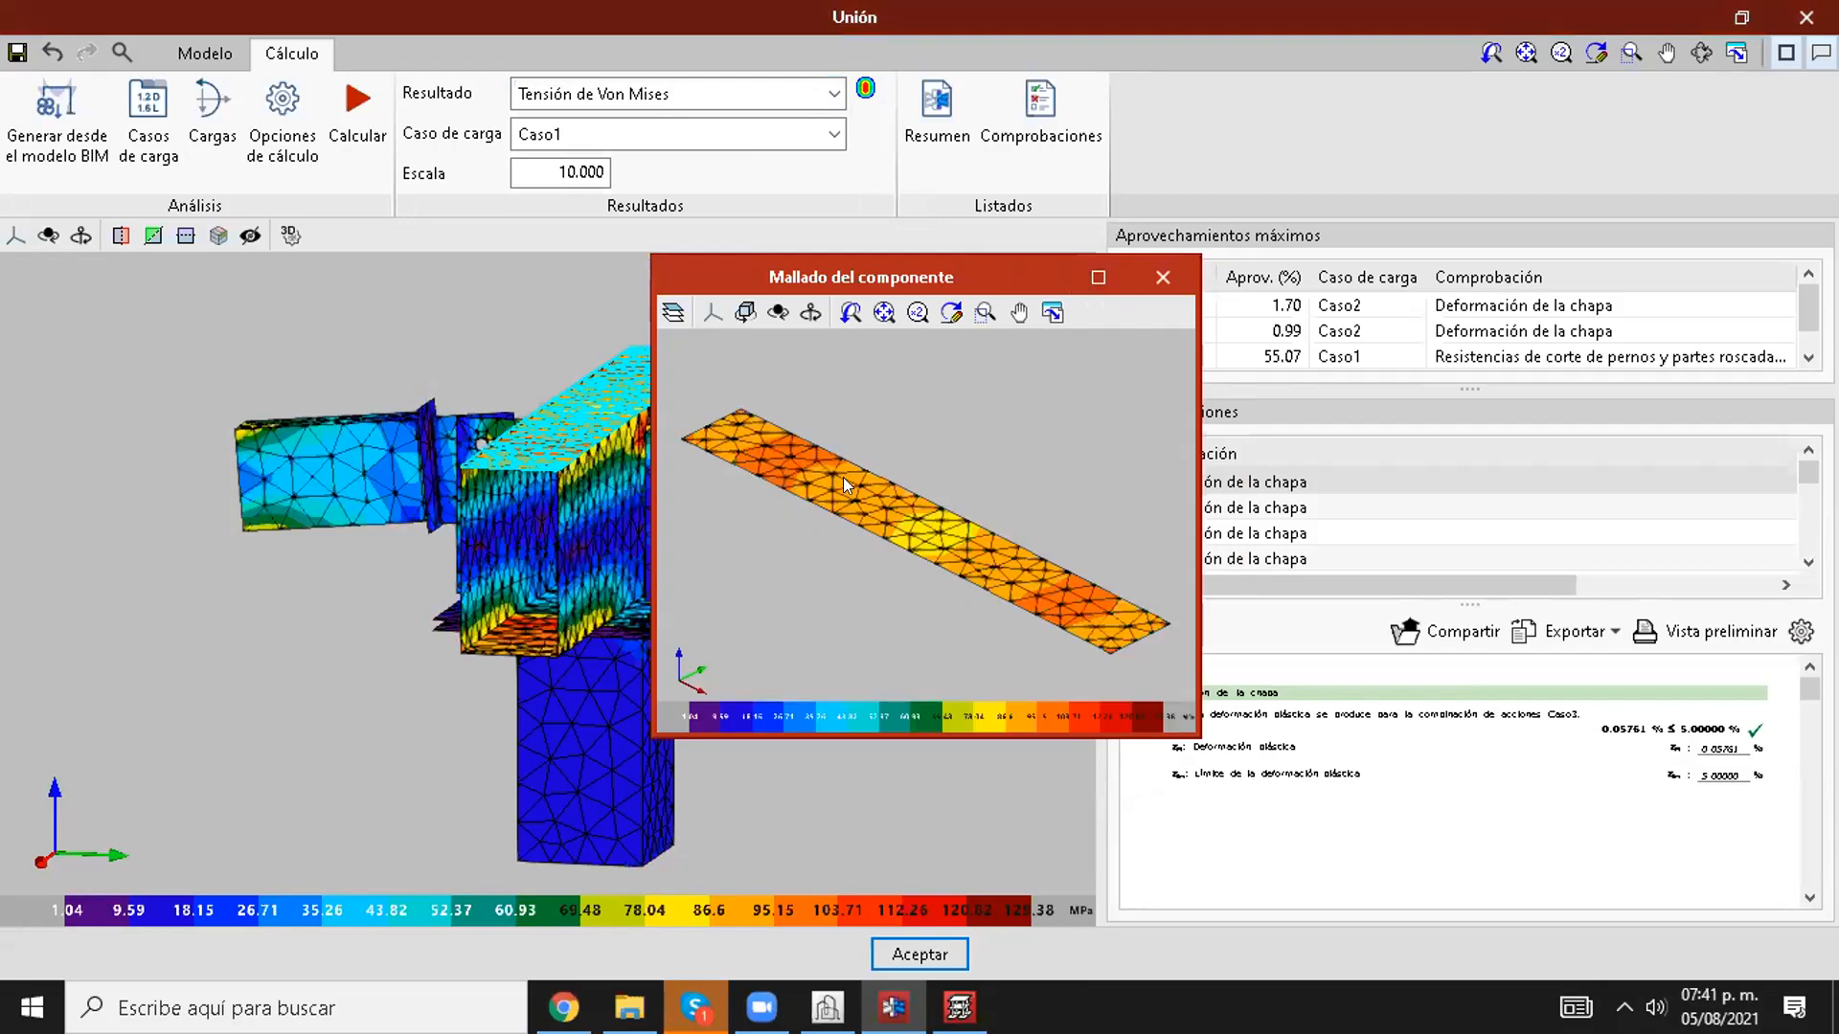
middle_click_drag(918, 462, 953, 557, "shift")
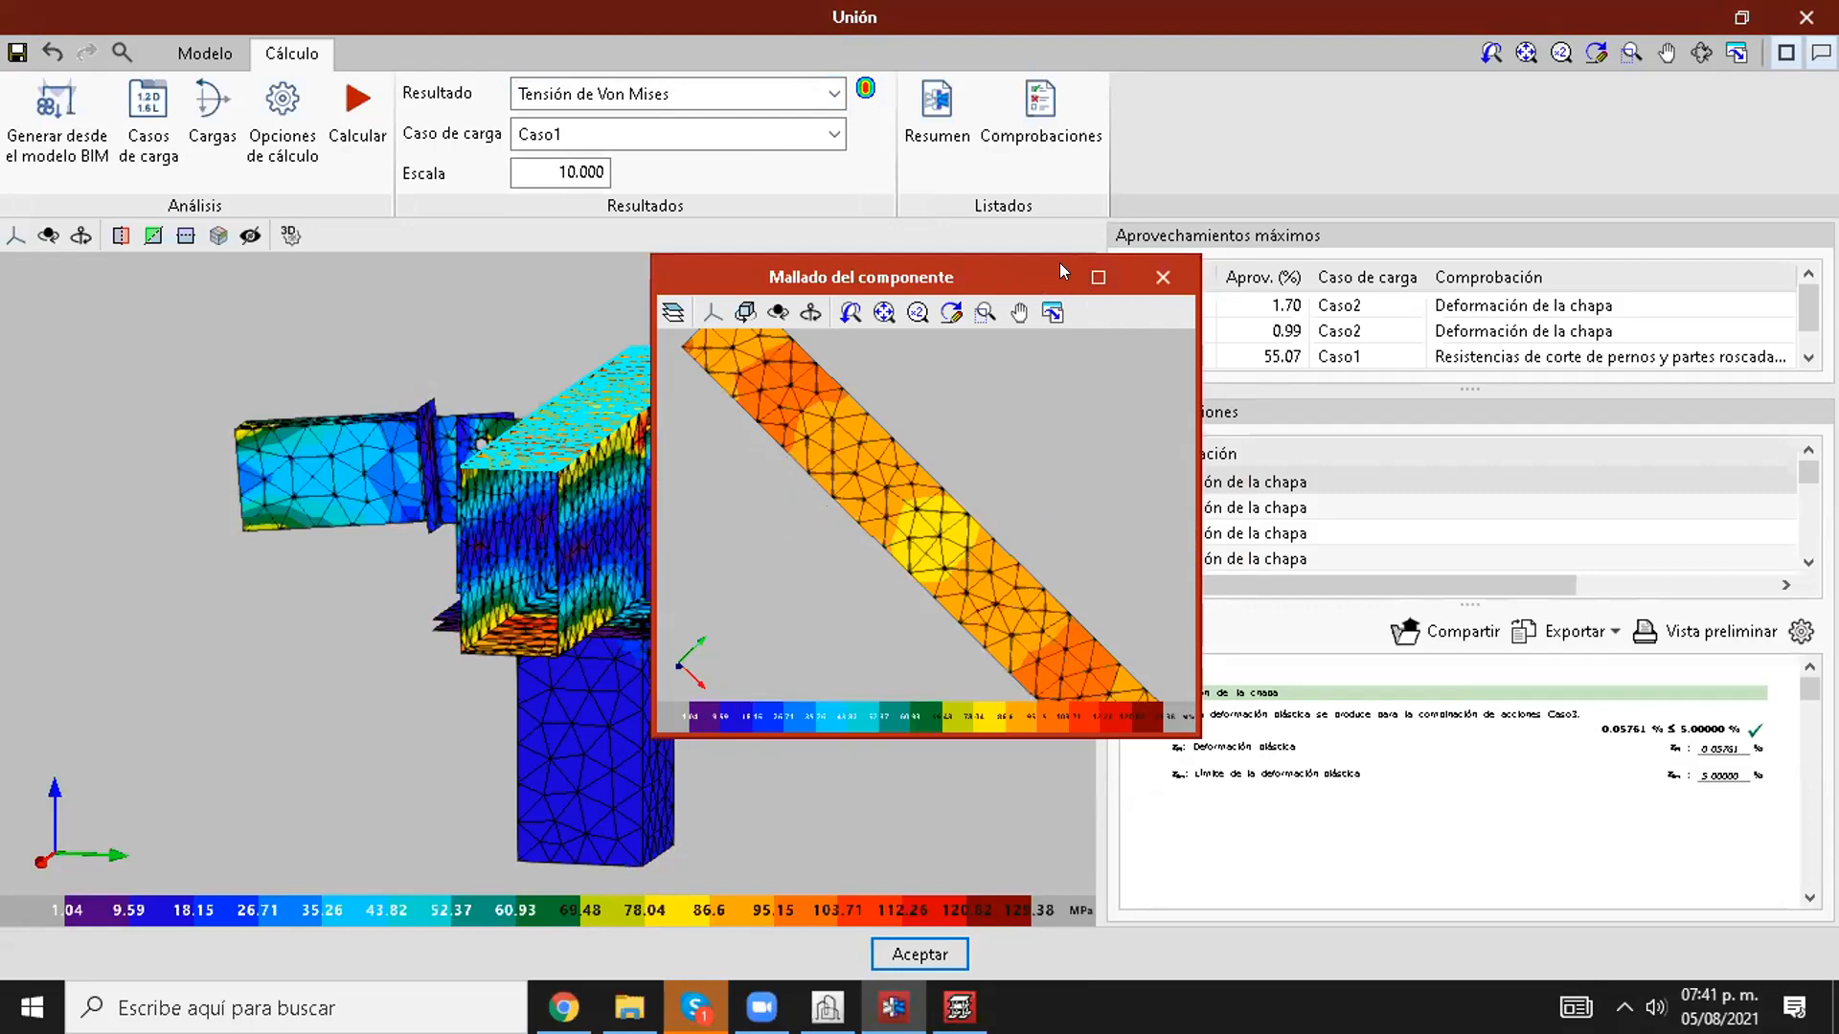
left_click(1097, 277)
scroll(613, 272, "down", 3)
middle_click_drag(609, 274, 577, 412)
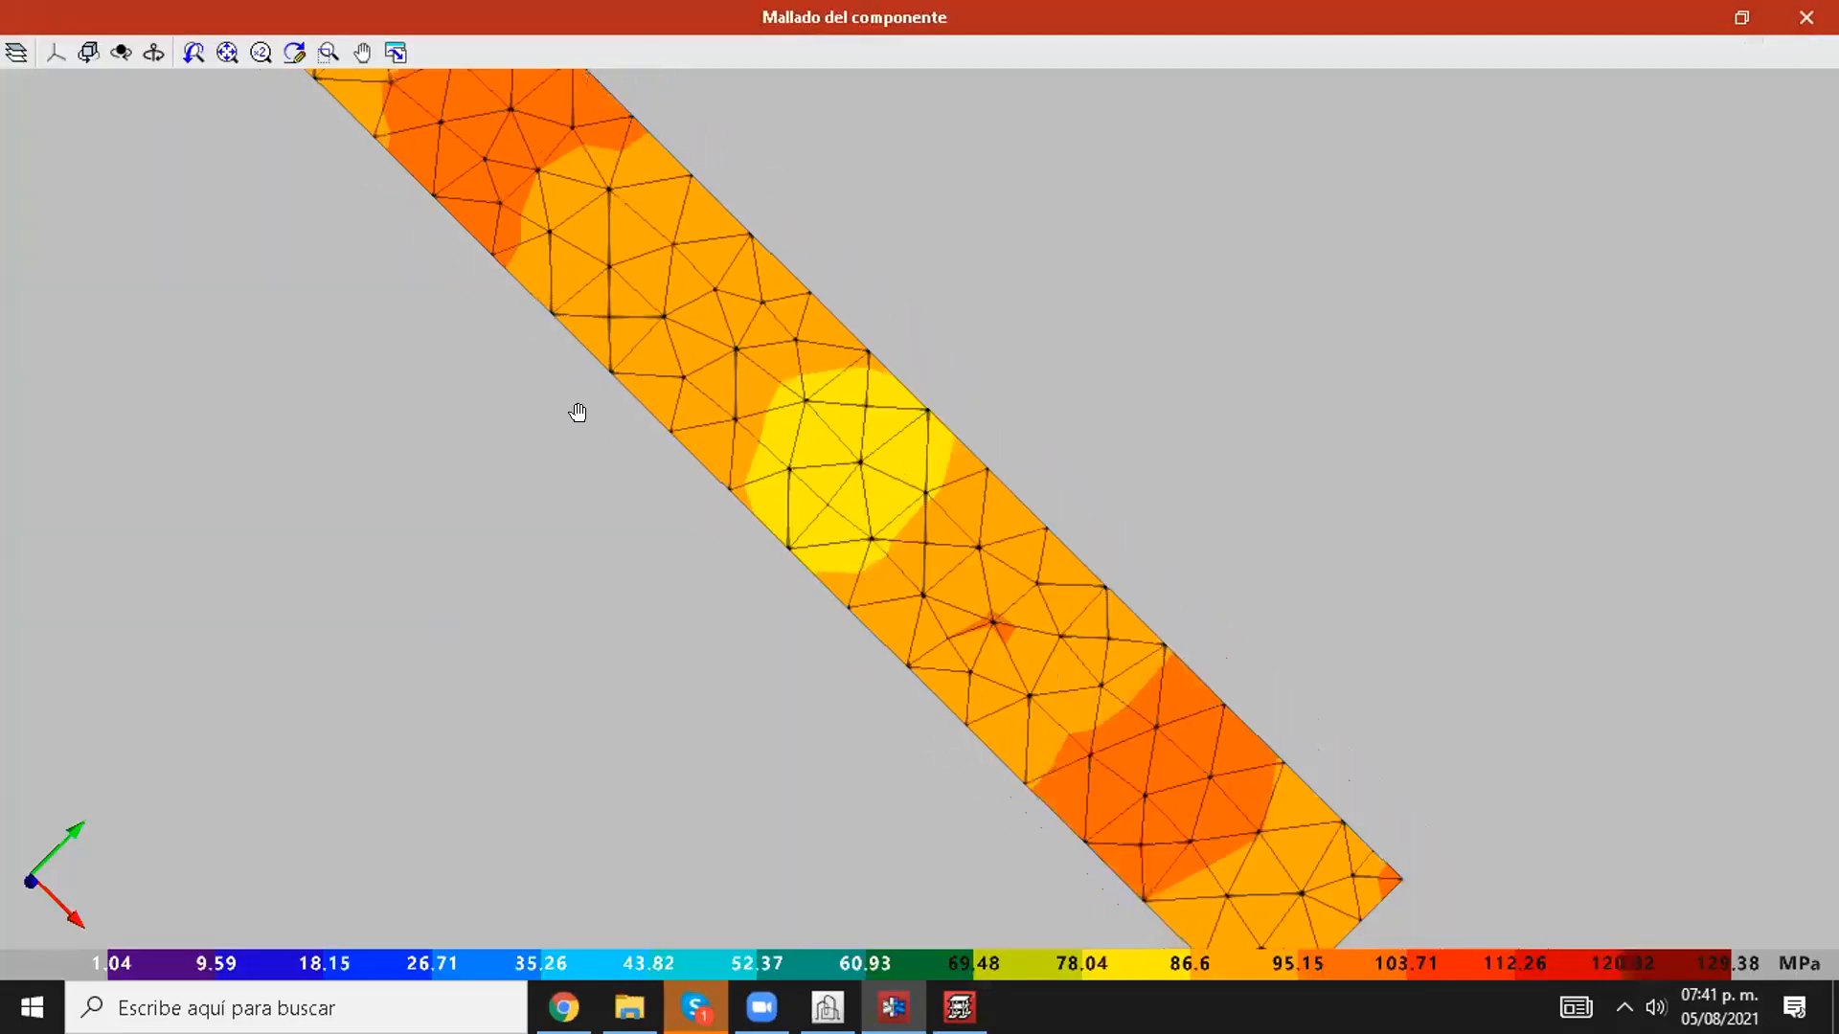
middle_click_drag(384, 296, 401, 427)
scroll(373, 344, "up", 3)
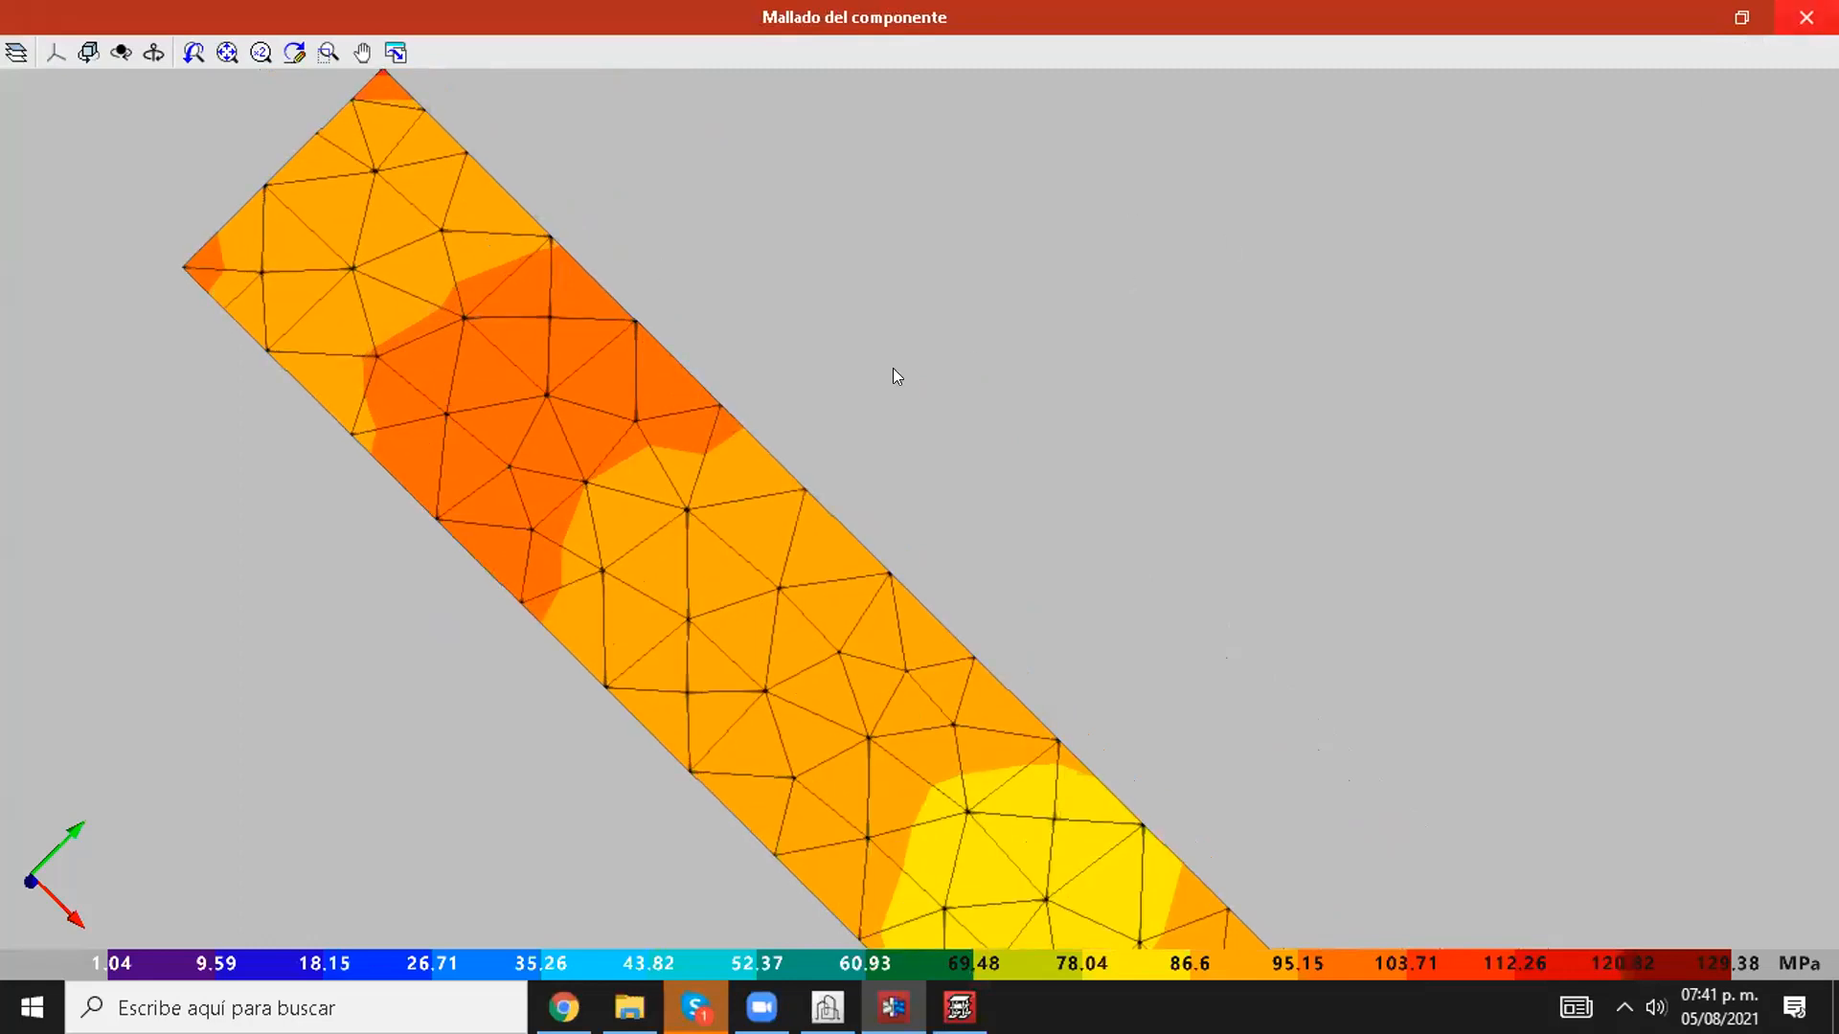
left_click(1806, 17)
Step: Open the component mesh of the bolted plate beside the main beam and inspect the stresses around its bolt holes
scroll(666, 479, "up", 1)
scroll(666, 467, "up", 3)
left_click(680, 418)
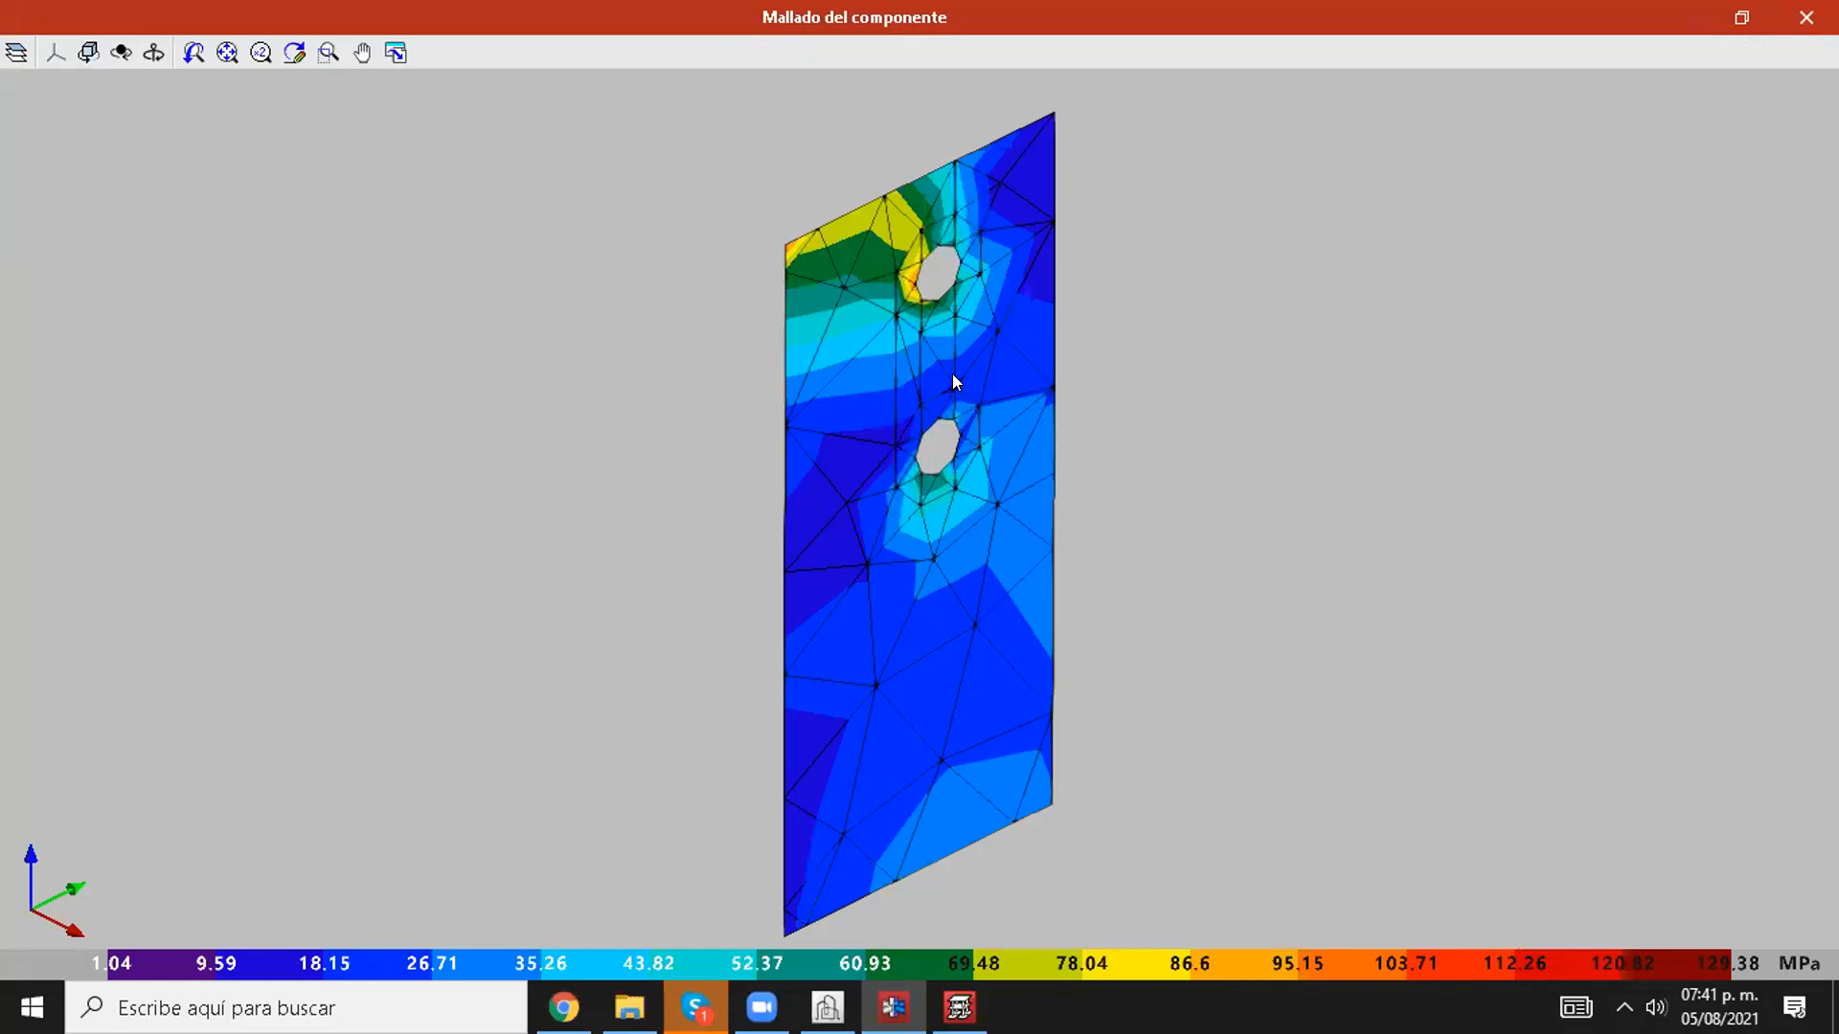
scroll(952, 373, "up", 1)
scroll(946, 366, "down", 2)
middle_click_drag(931, 350, 919, 343)
left_click_drag(940, 471, 862, 223)
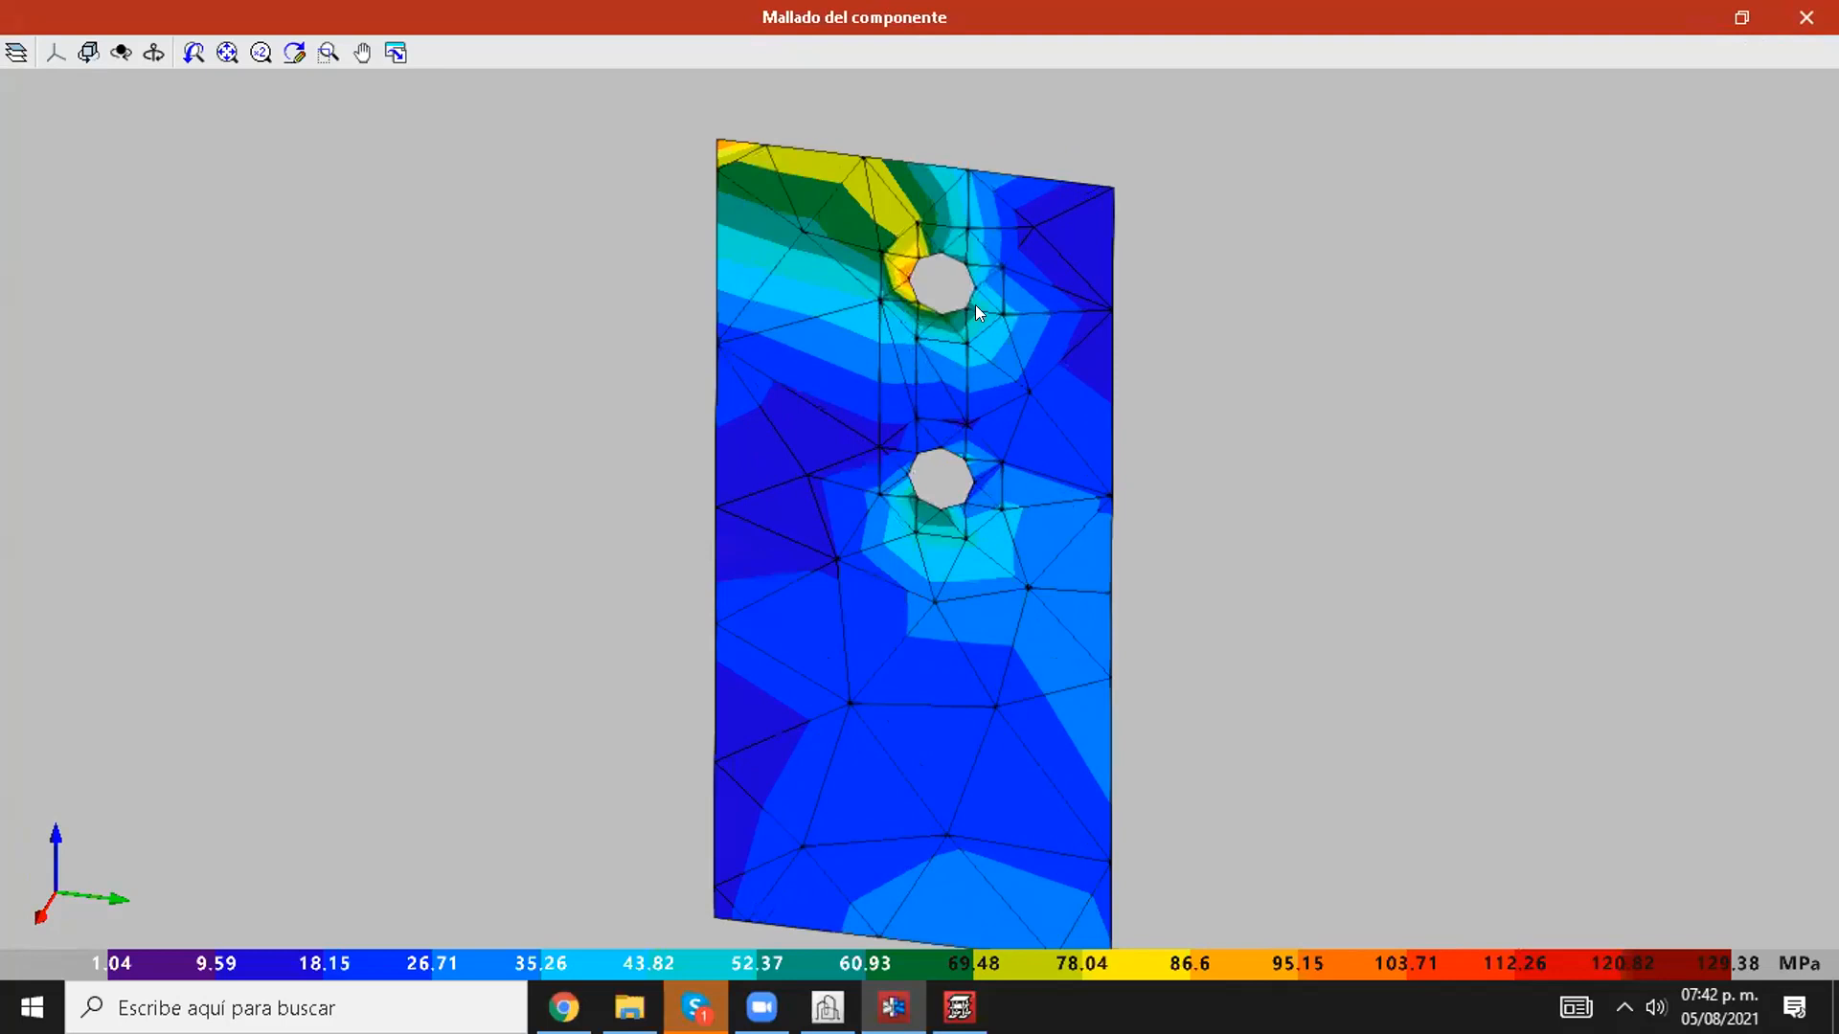
left_click_drag(1077, 359, 761, 438)
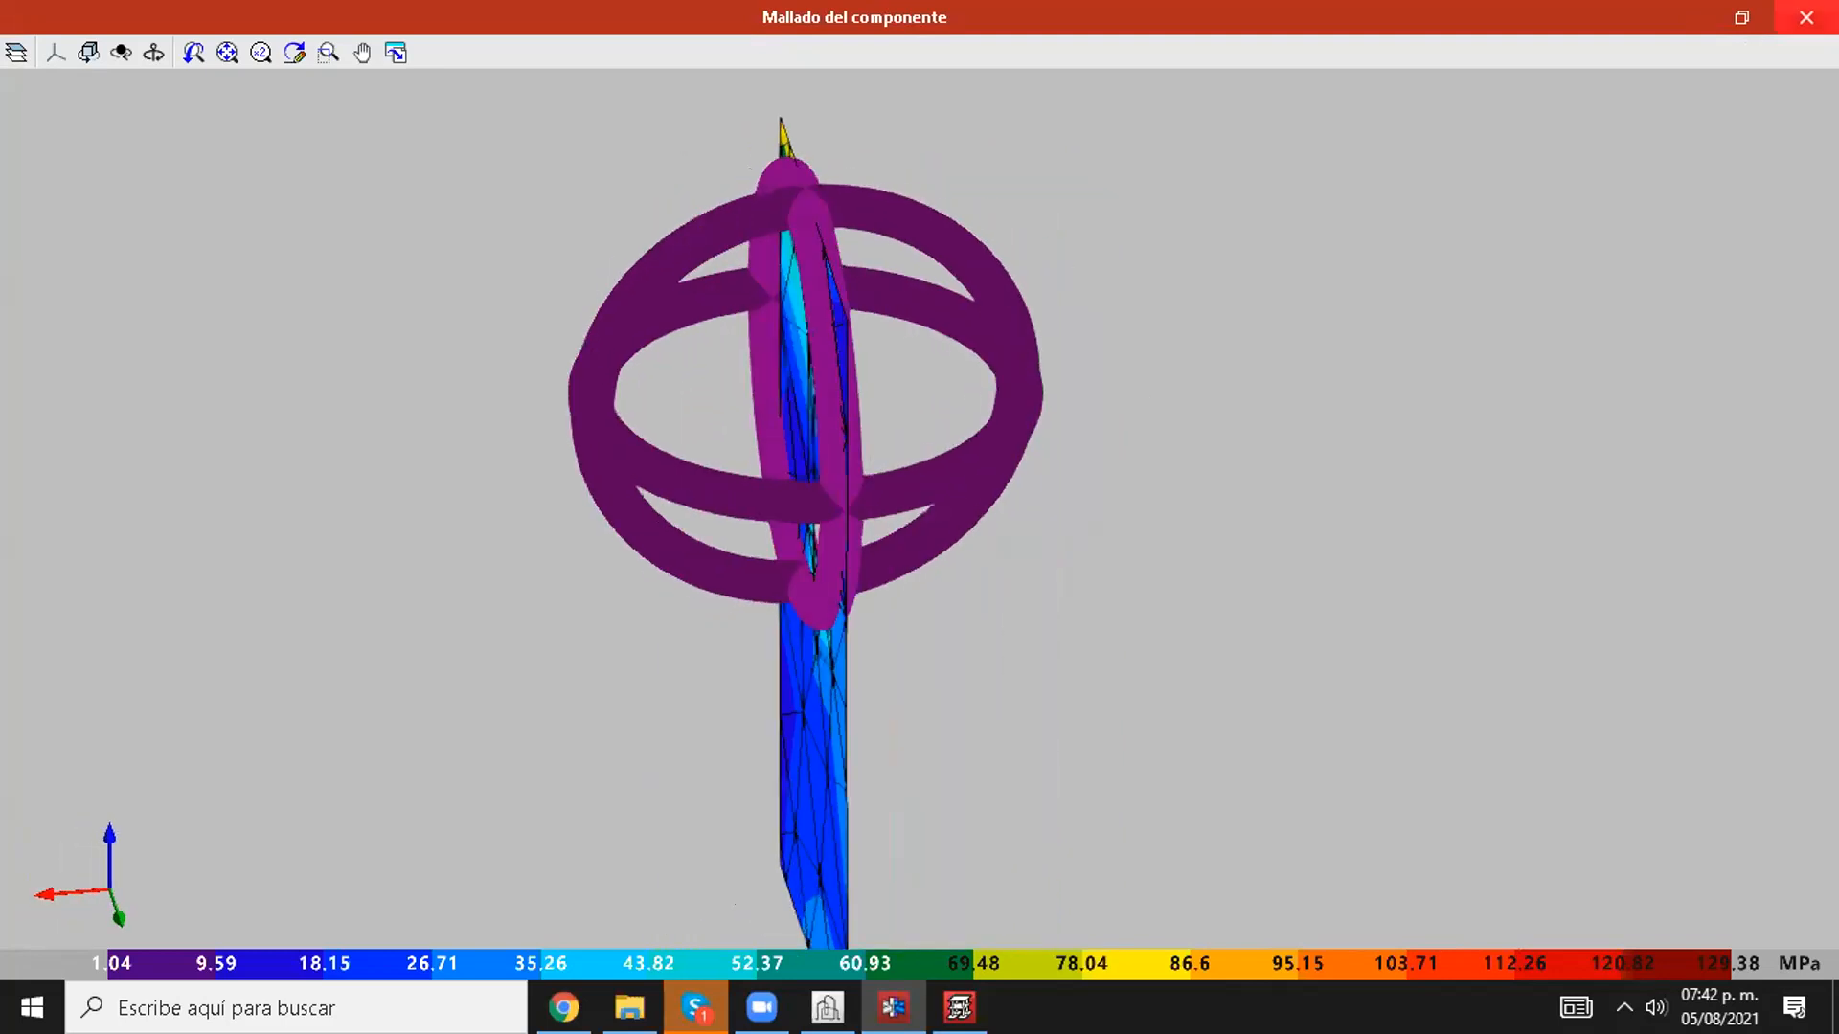
Step: Close the component mesh window and look through the joint's maximum utilisations and its list of checks
left_click(1806, 17)
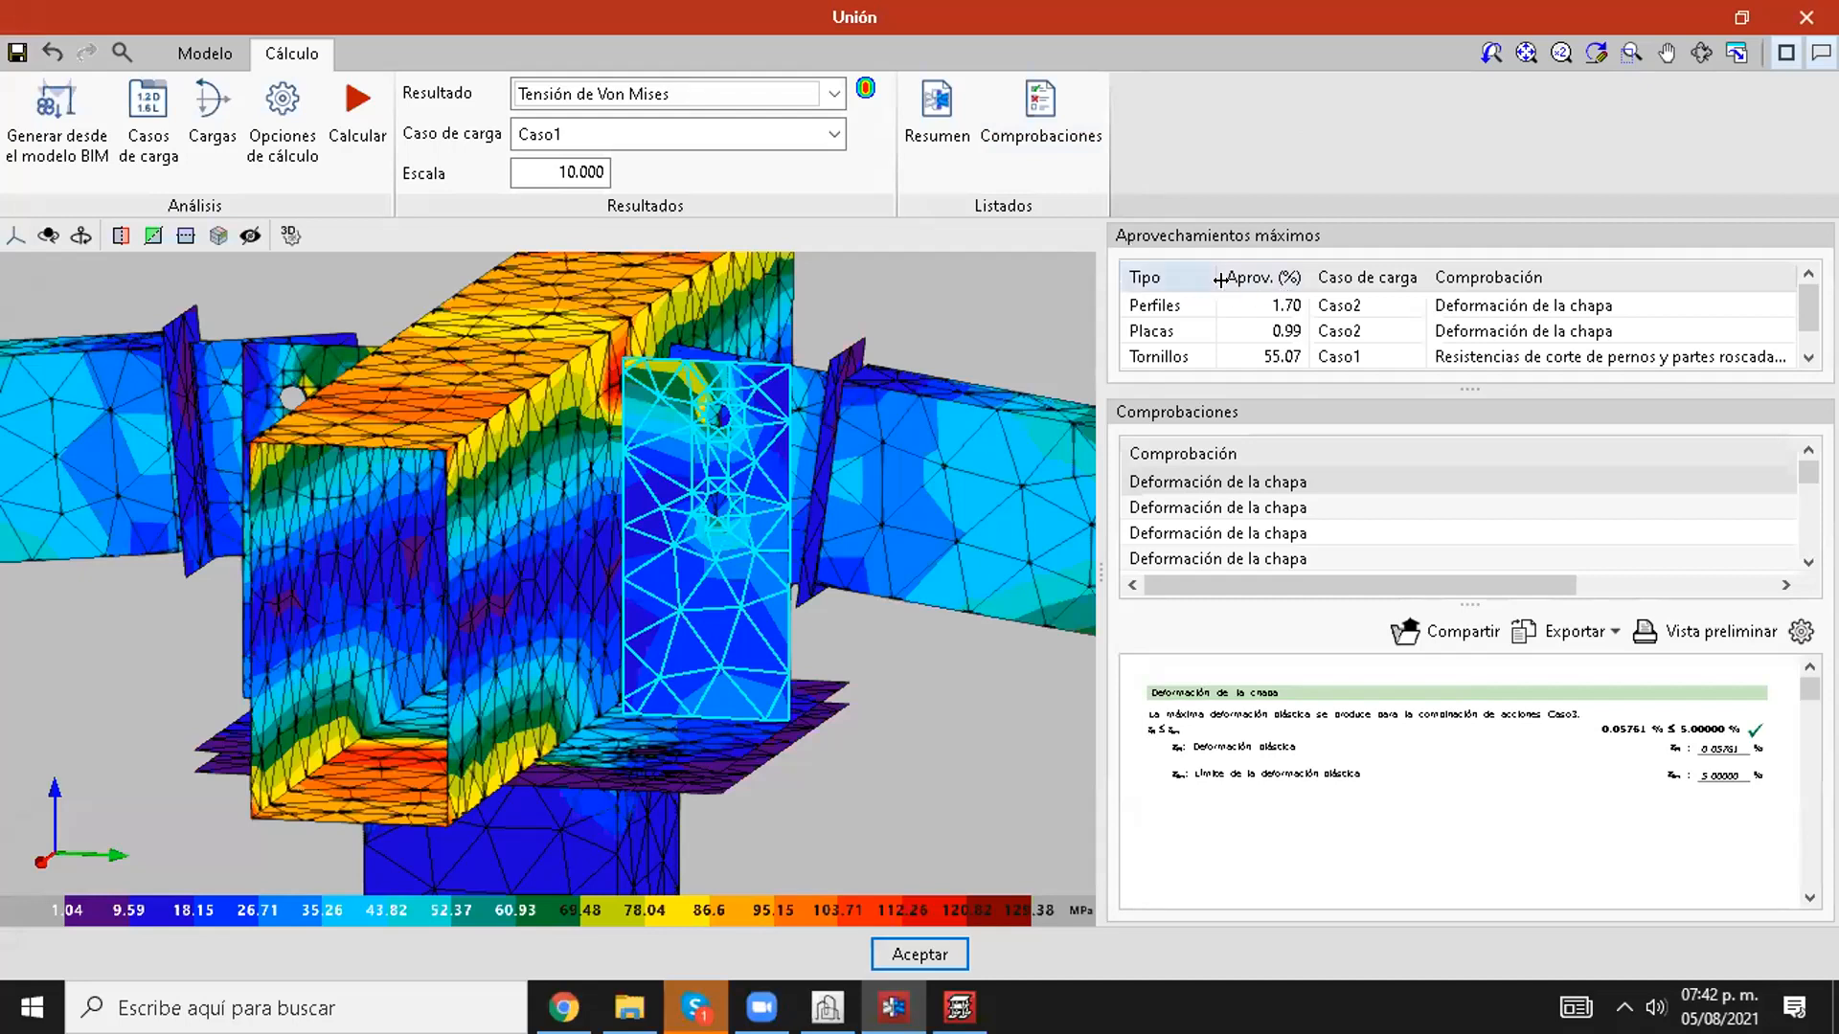
scroll(1450, 311, "down", 1)
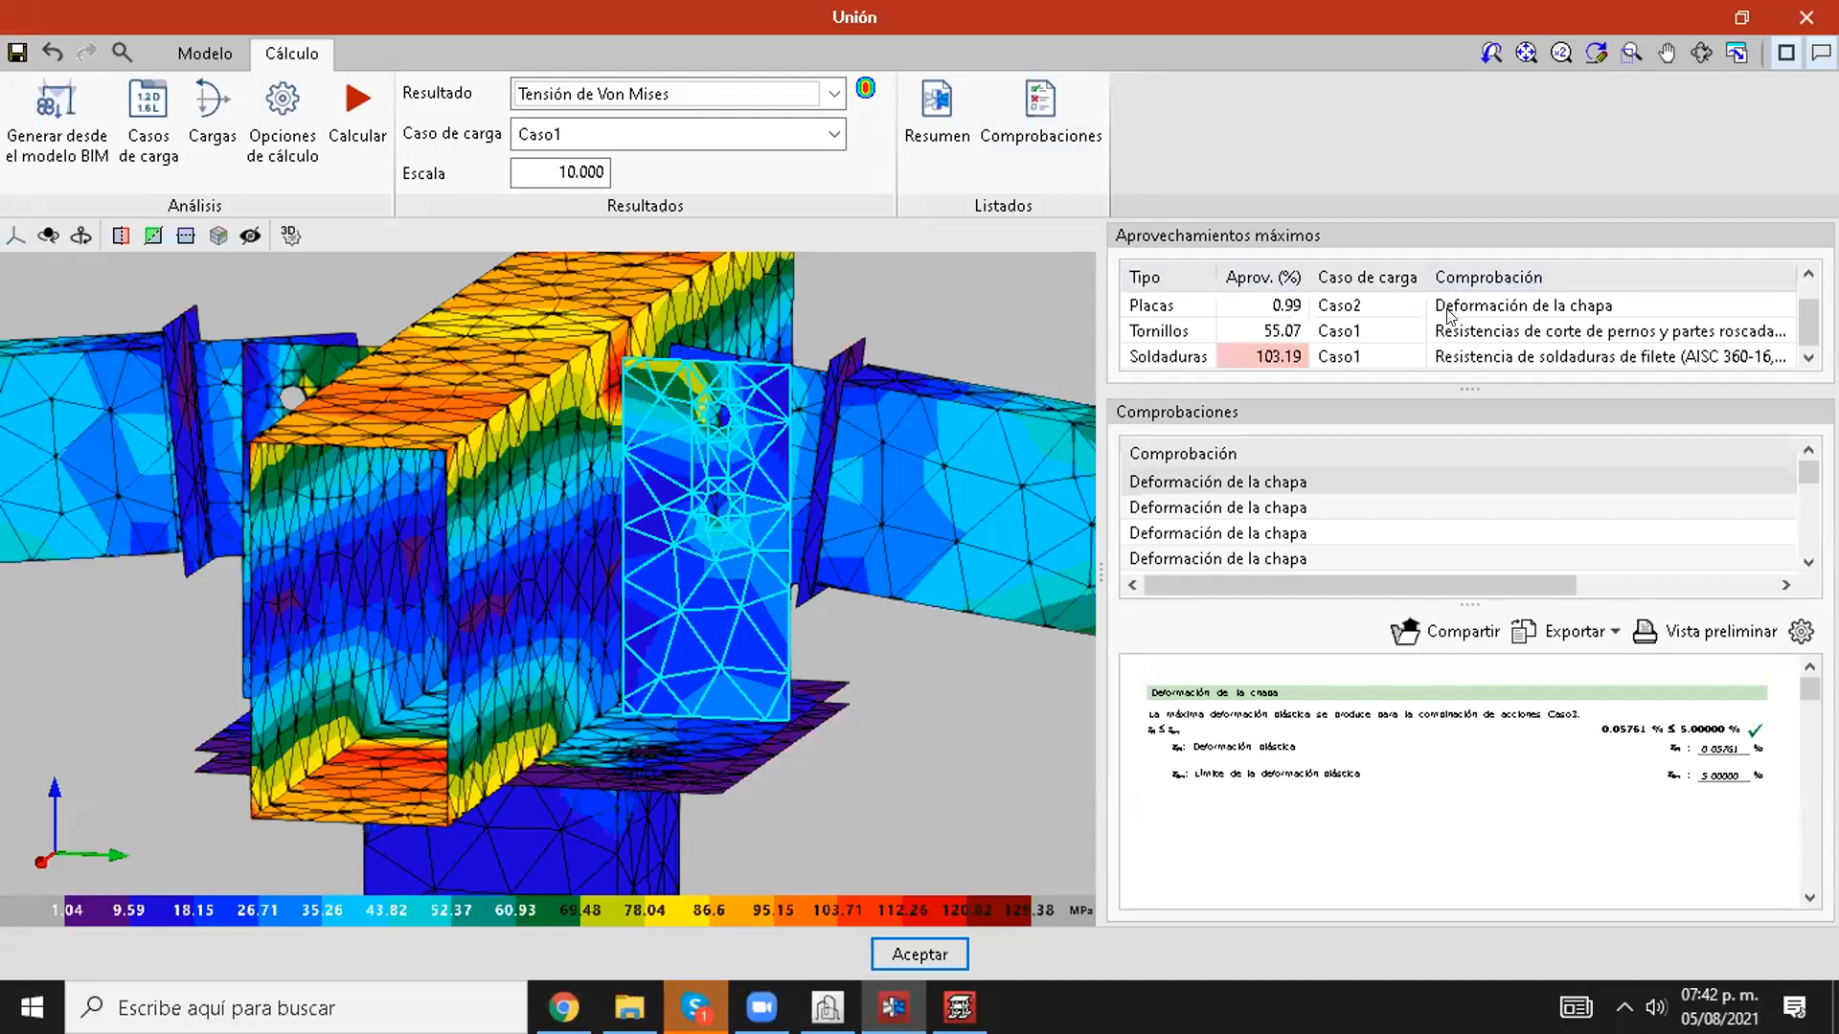
scroll(1453, 332, "up", 1)
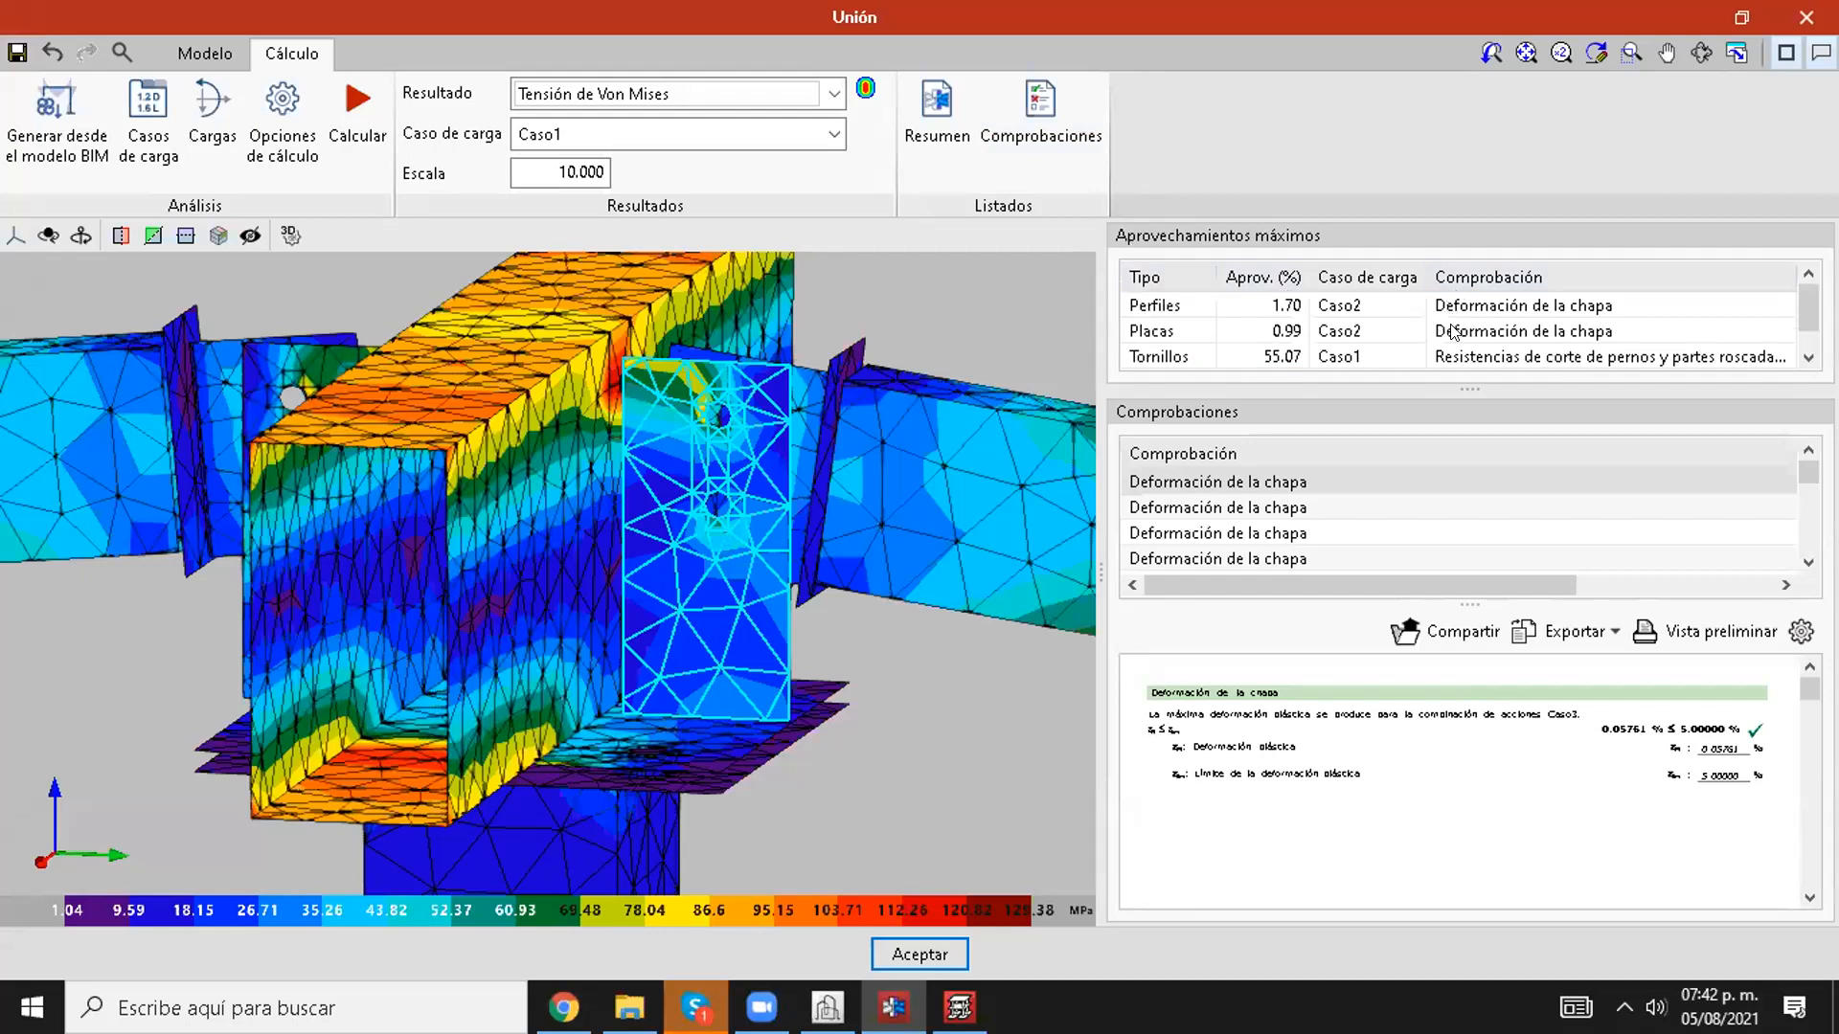
scroll(1452, 332, "down", 1)
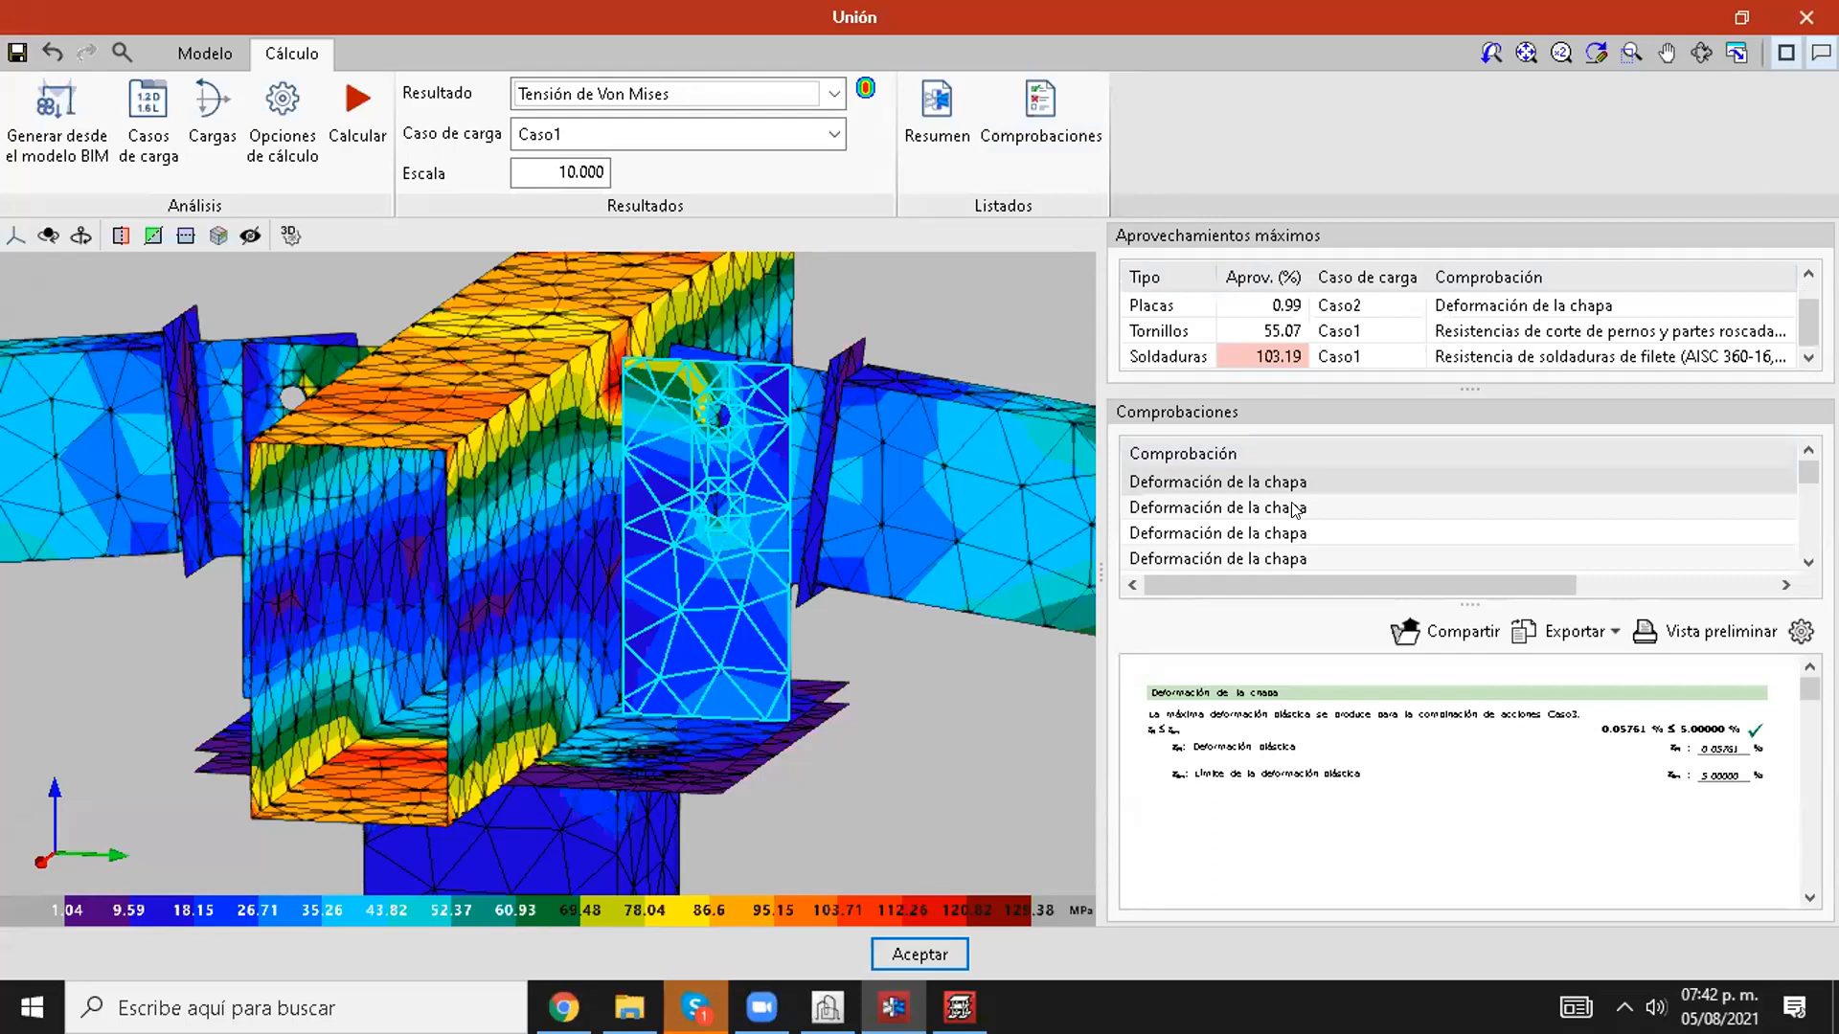
scroll(1293, 512, "down", 6)
scroll(1303, 516, "down", 2)
scroll(1302, 516, "up", 6)
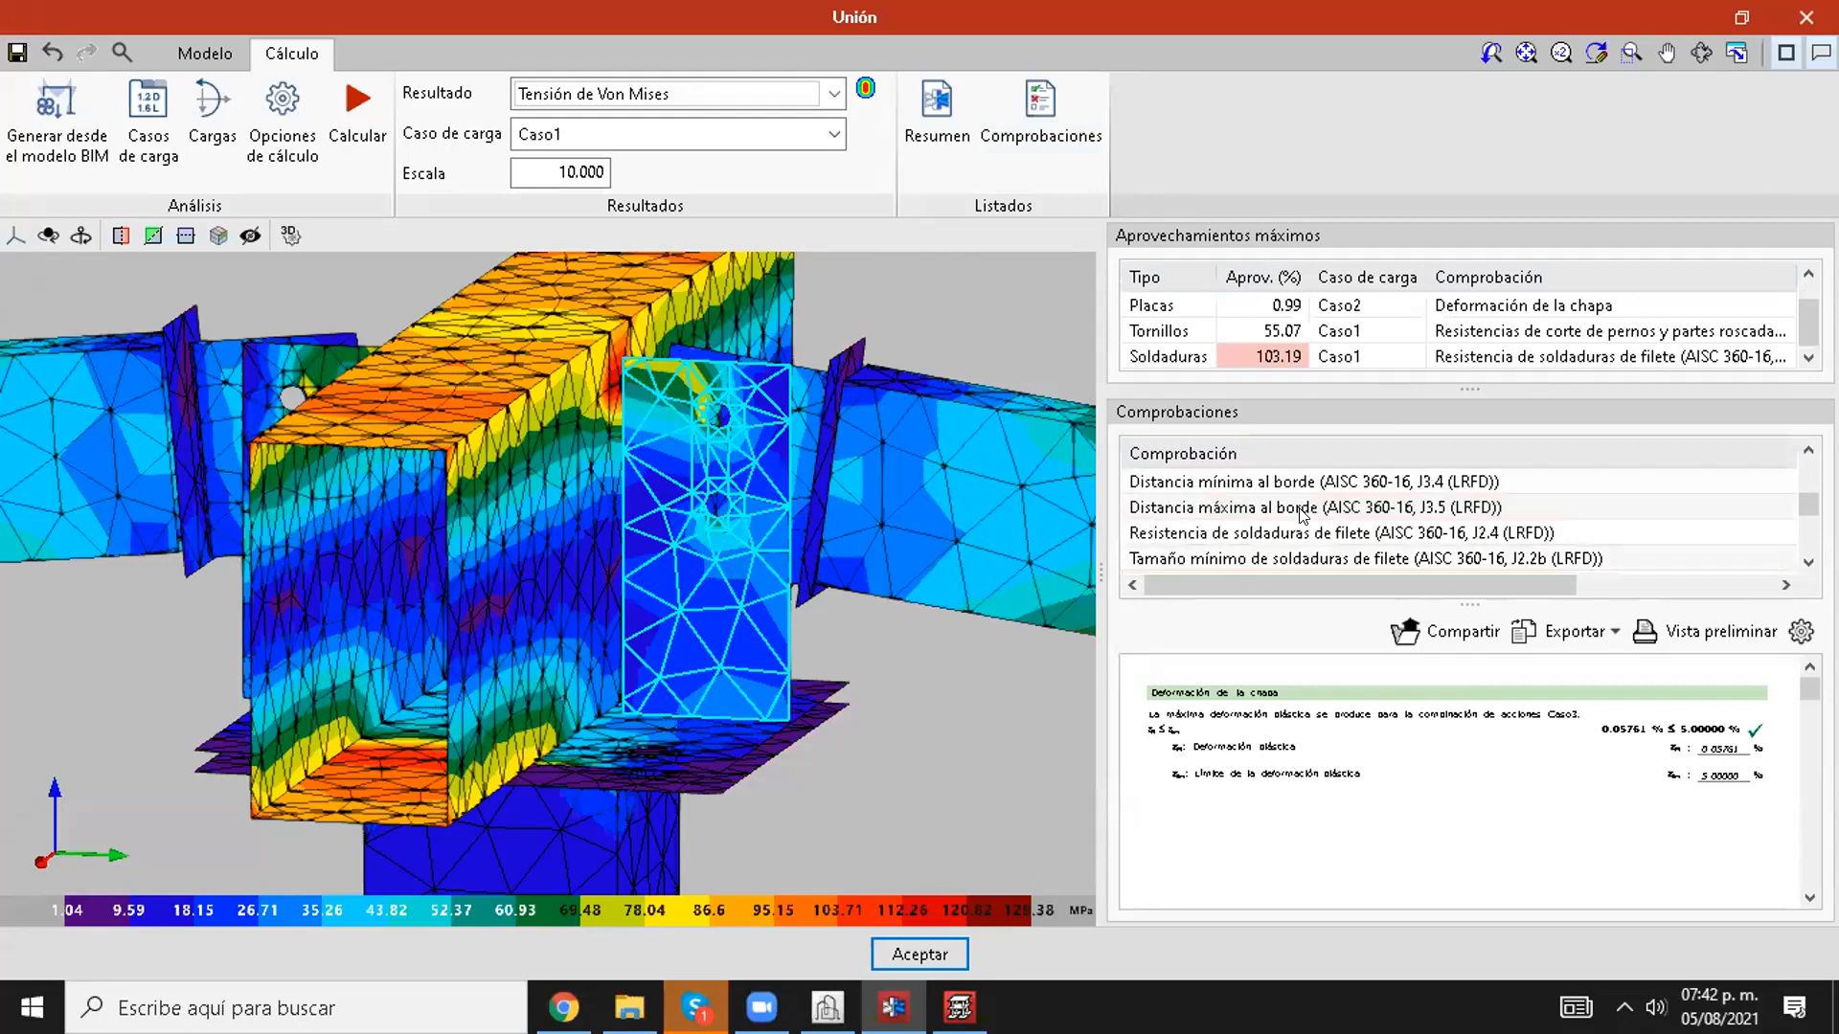
scroll(1303, 516, "up", 3)
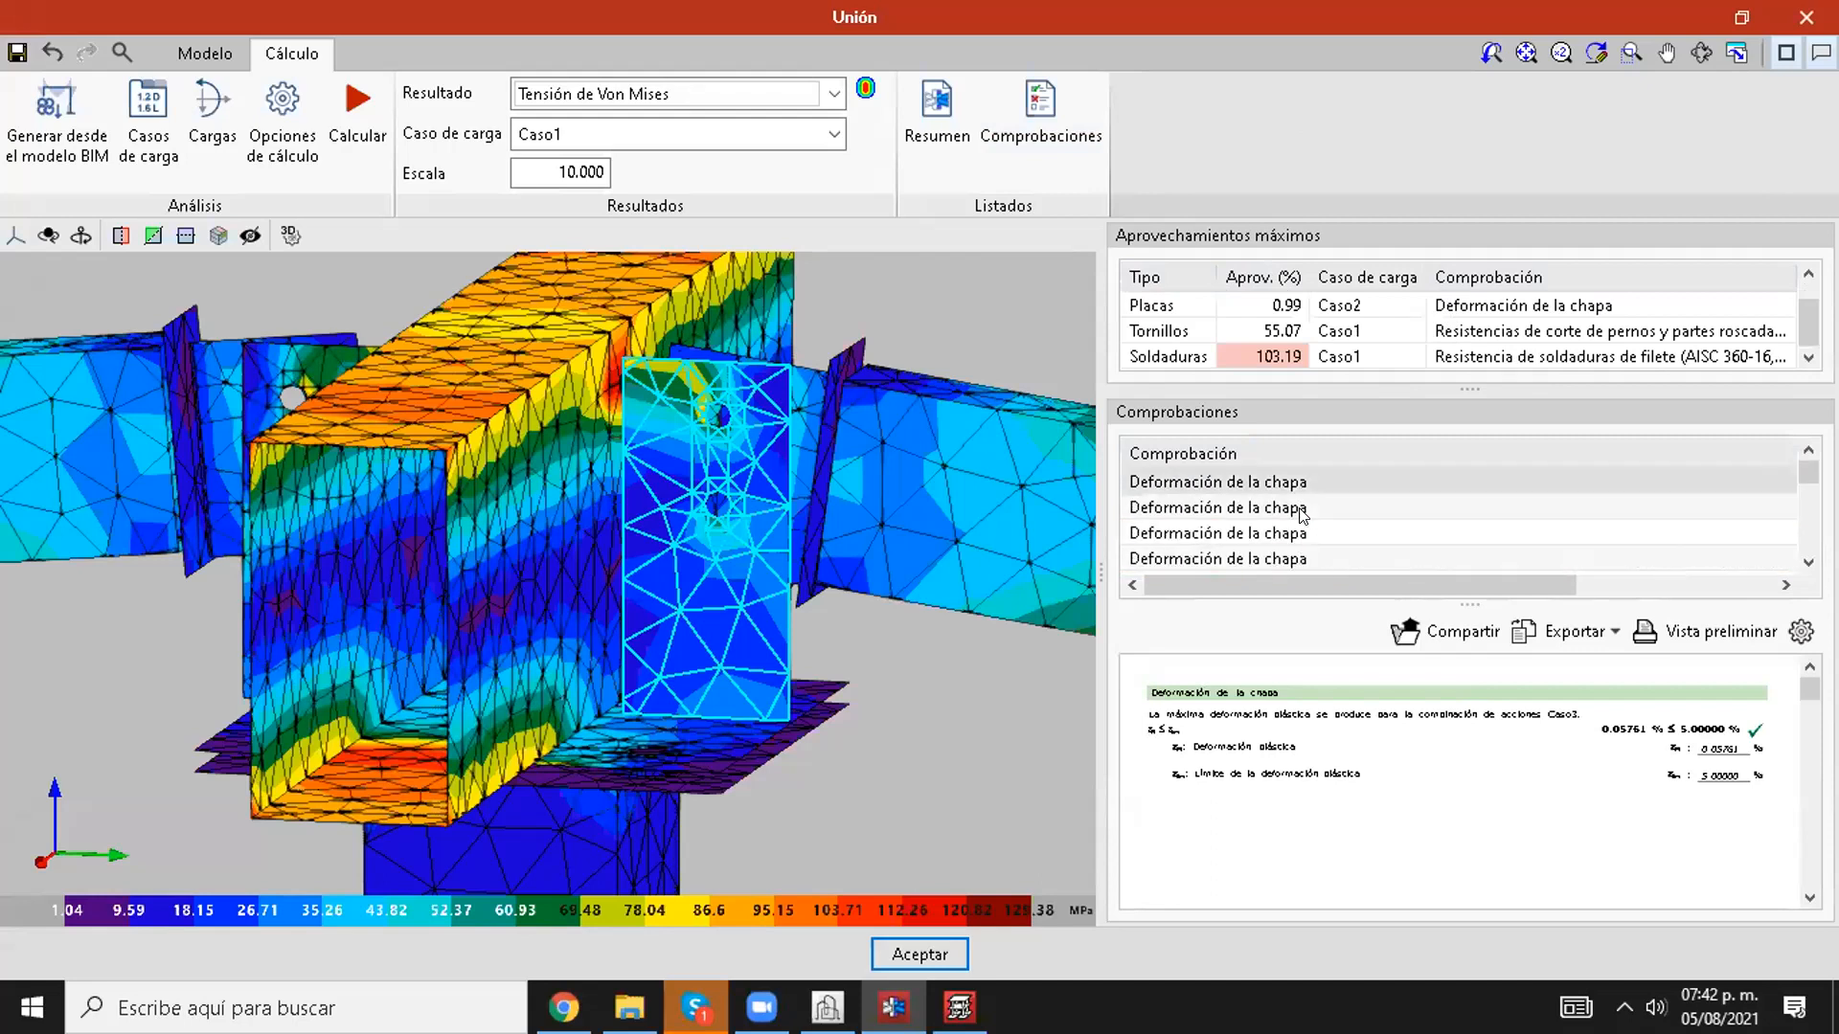
Step: Widen the results area and review the plate deformation checks for P1's upper flange, lower flange and left web
left_click(1286, 486)
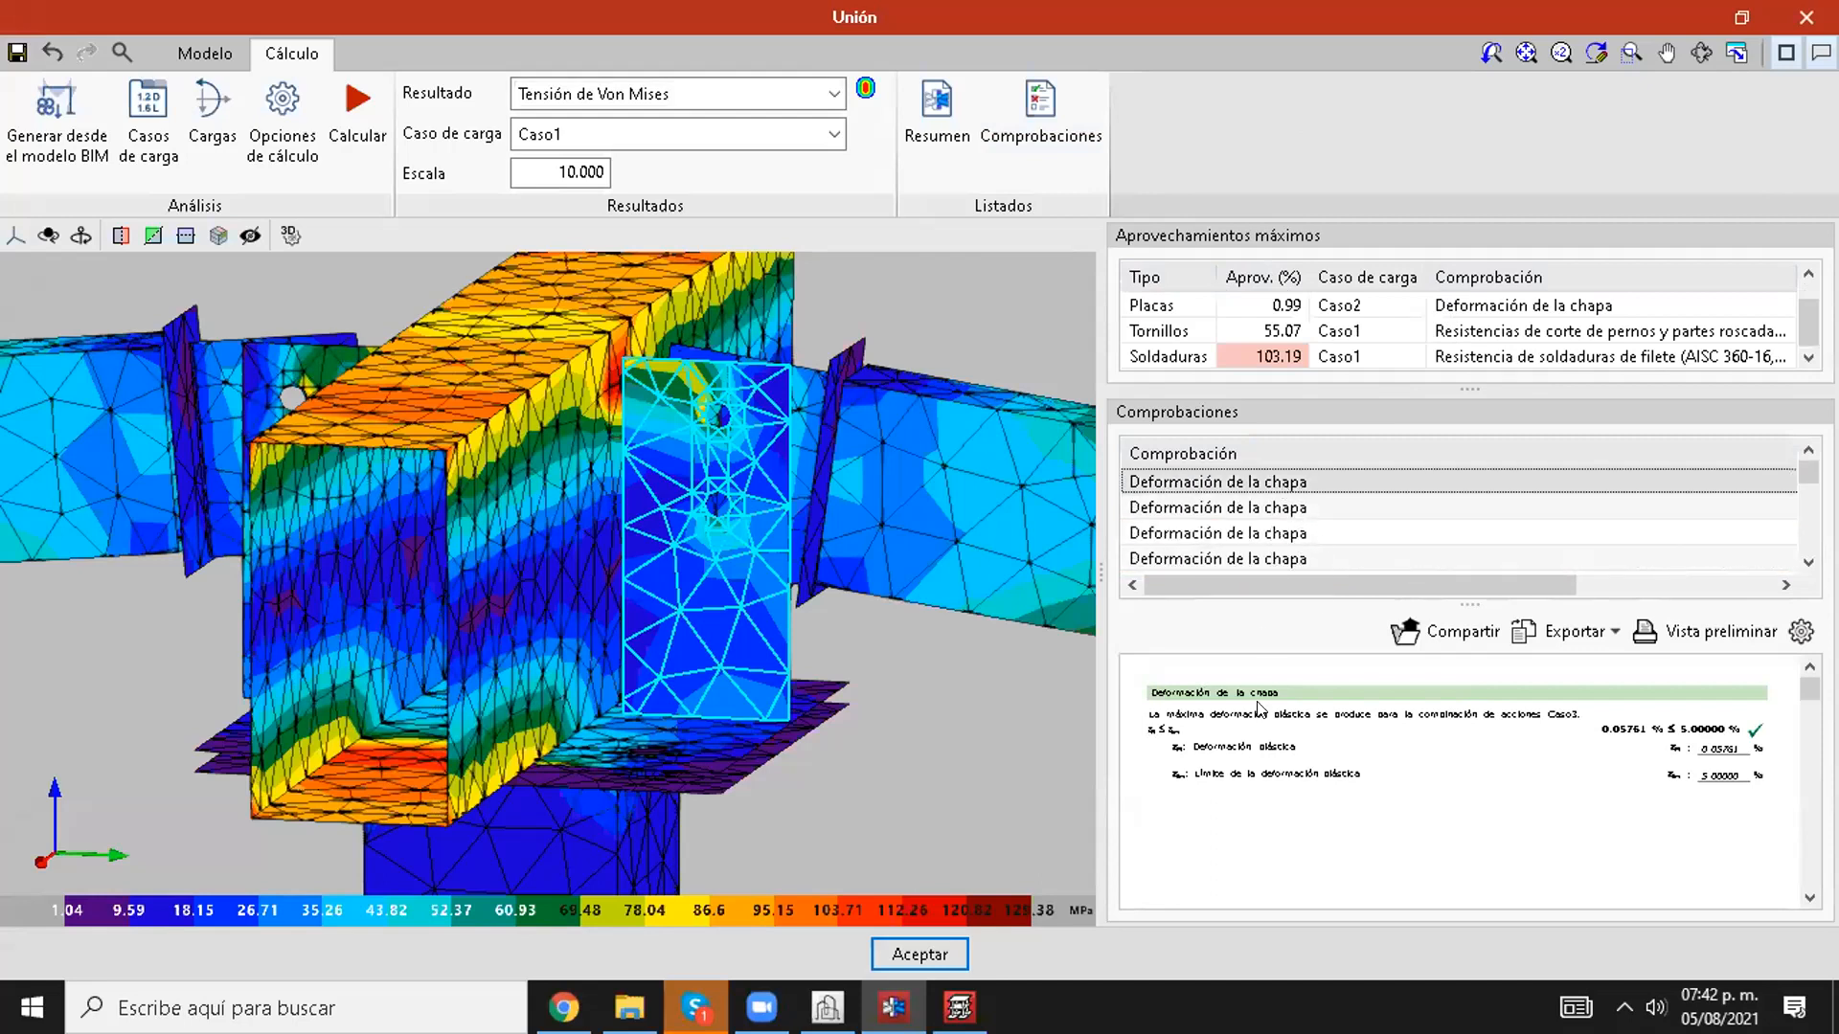
left_click_drag(1035, 570, 534, 570)
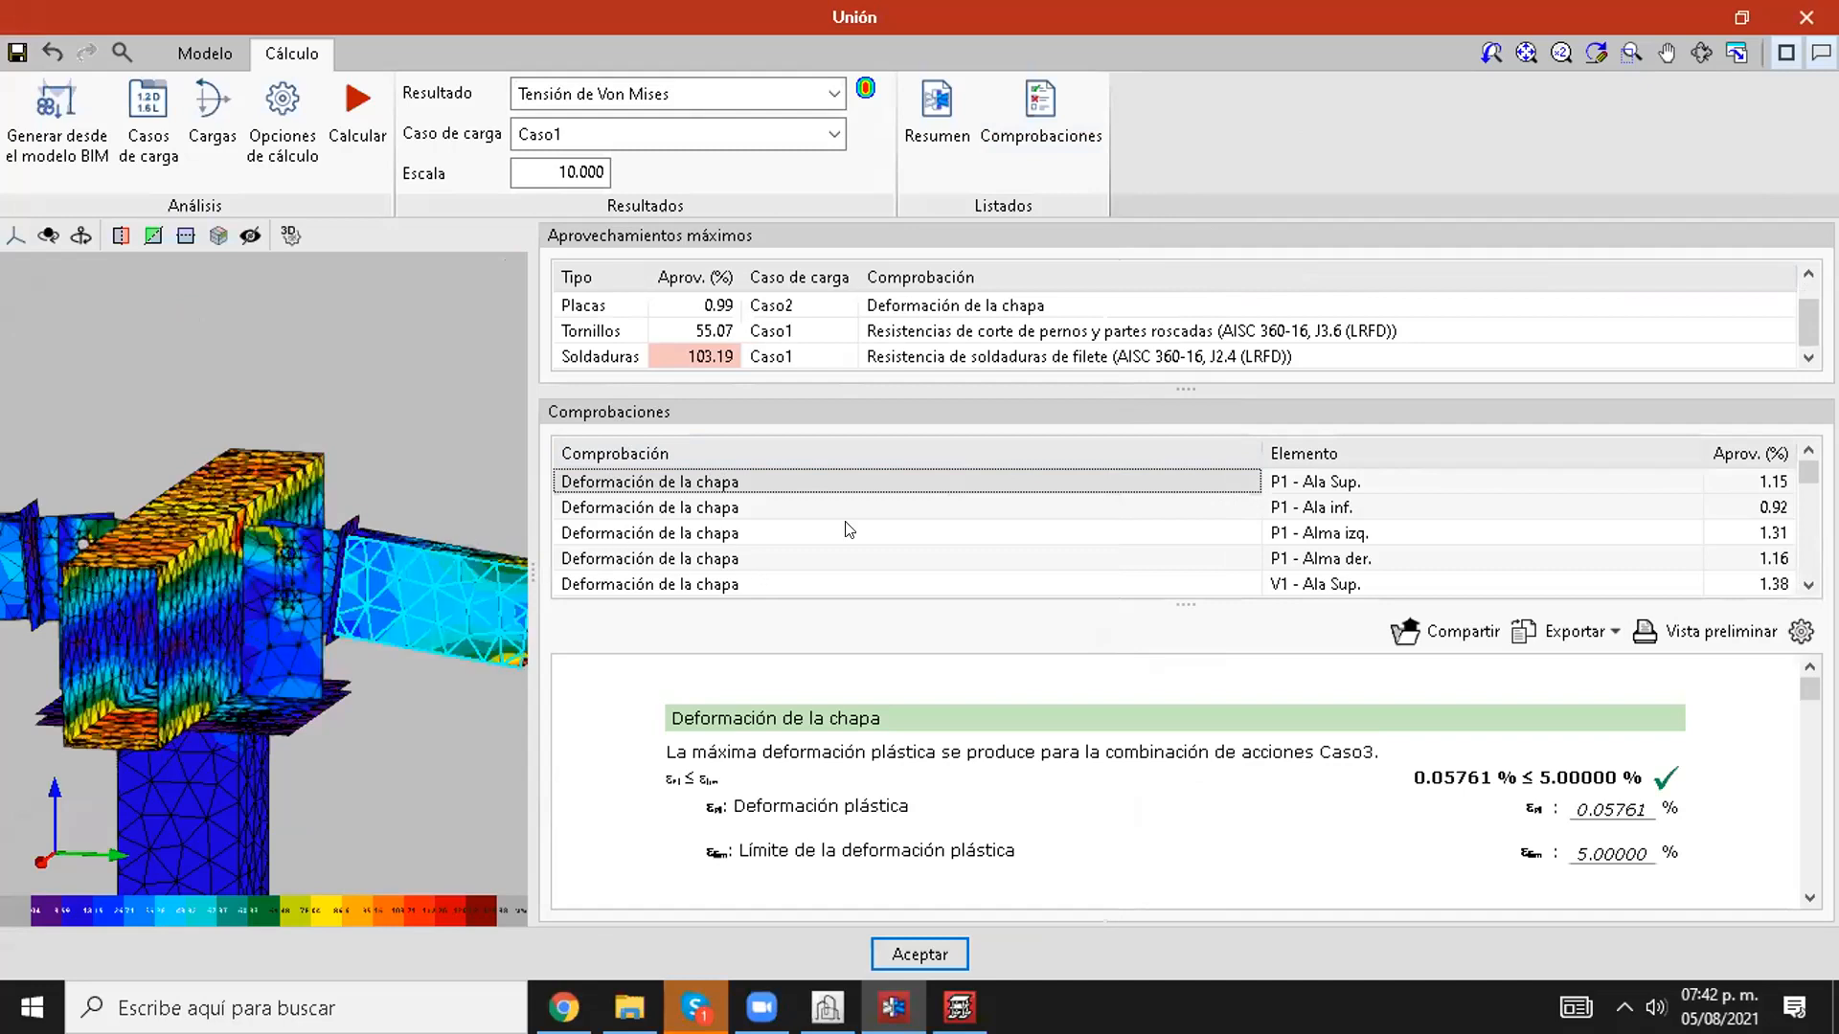
left_click(1770, 482)
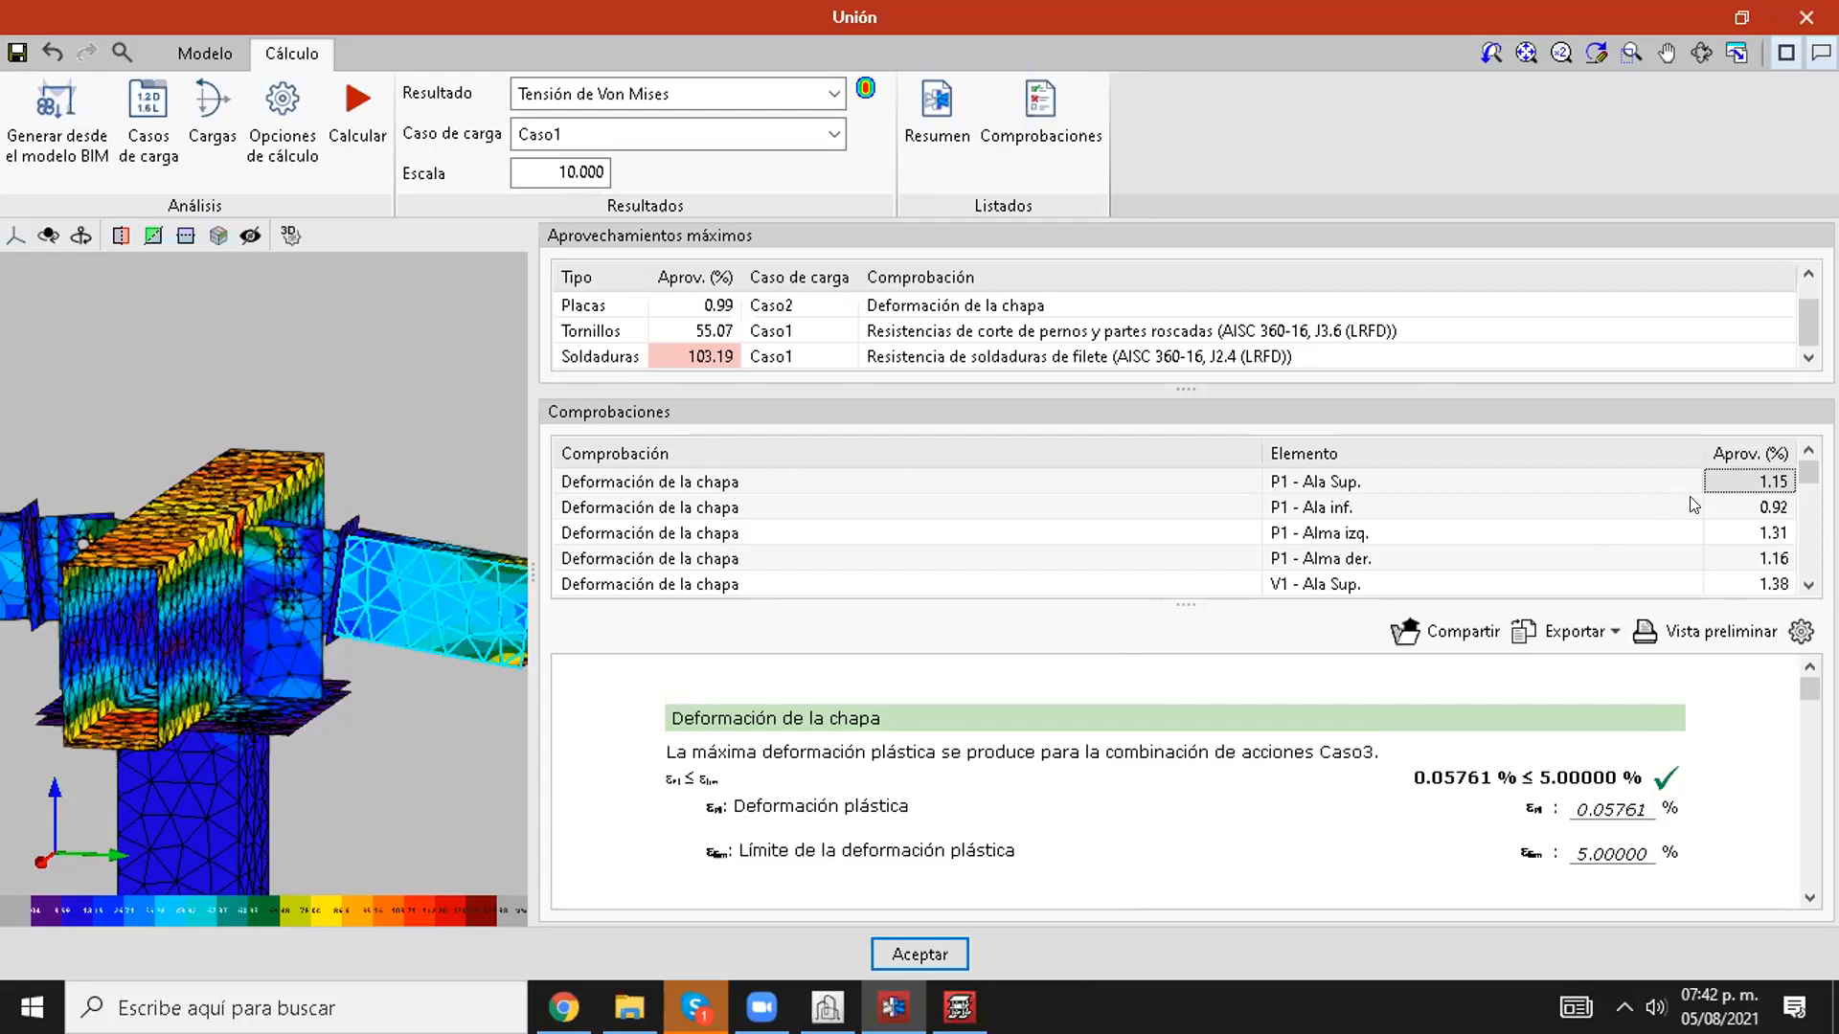
left_click(1750, 508)
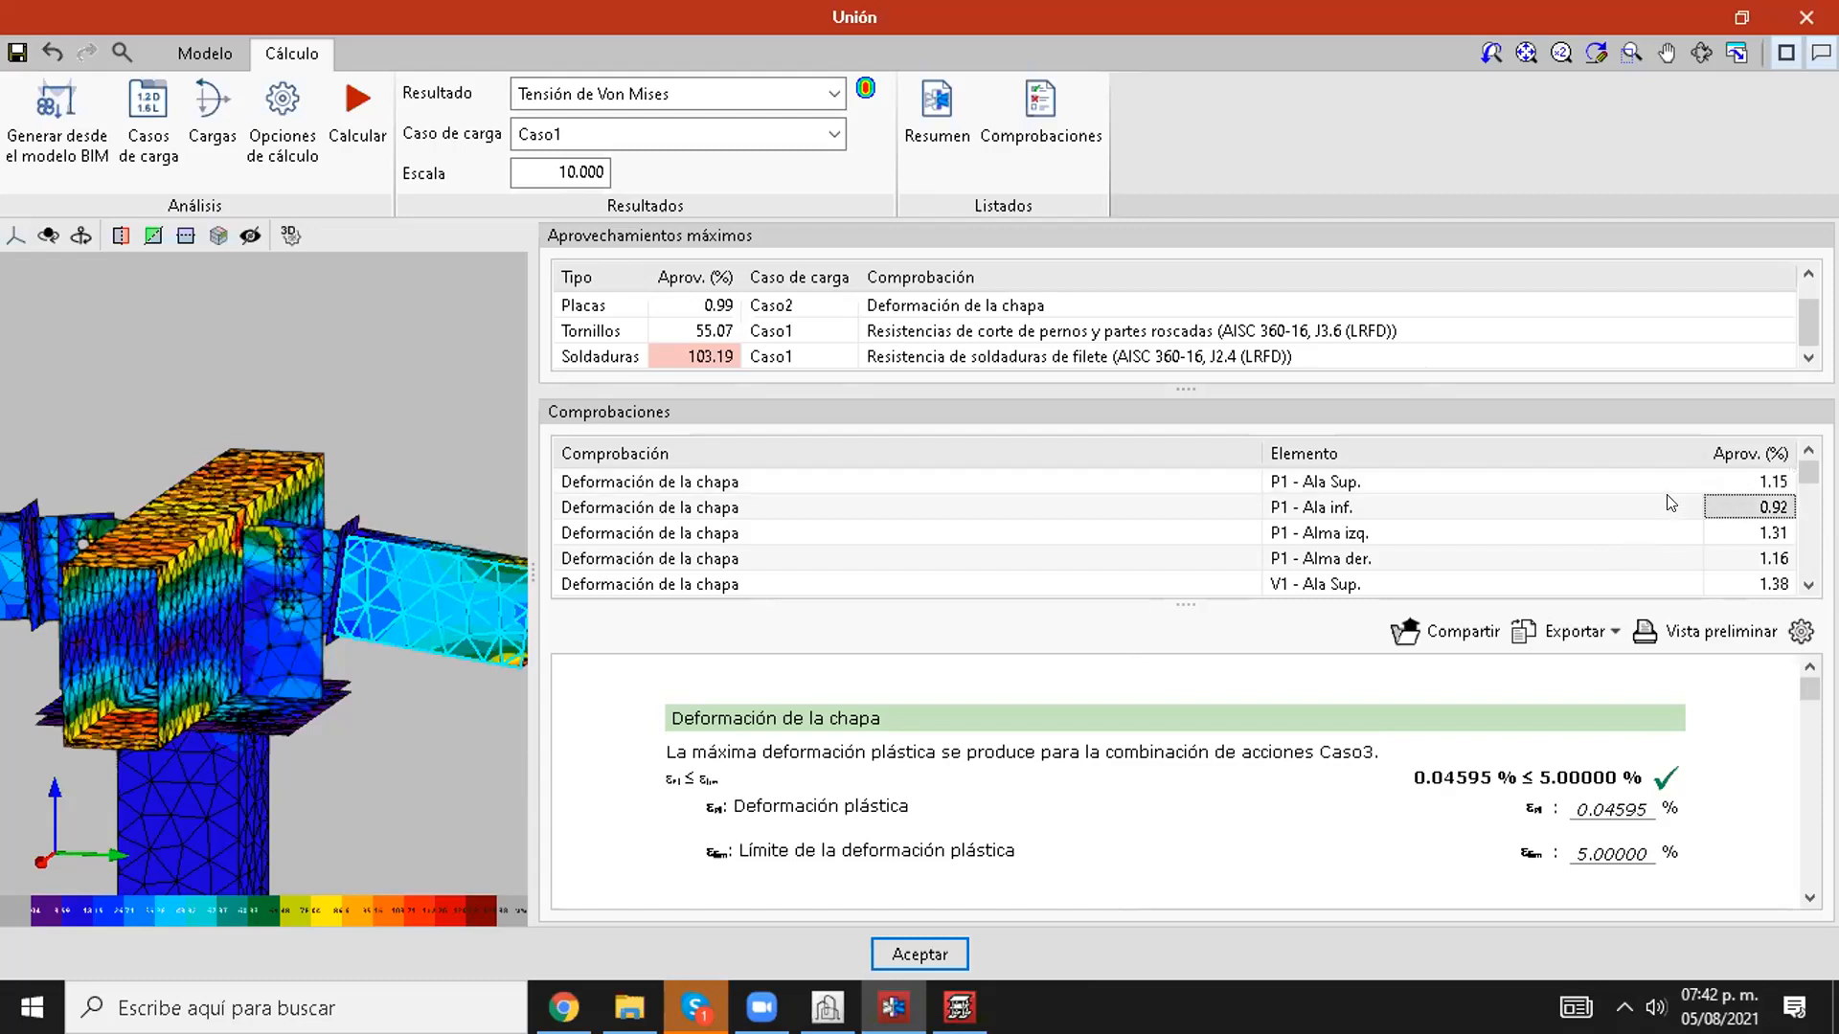
left_click(636, 511)
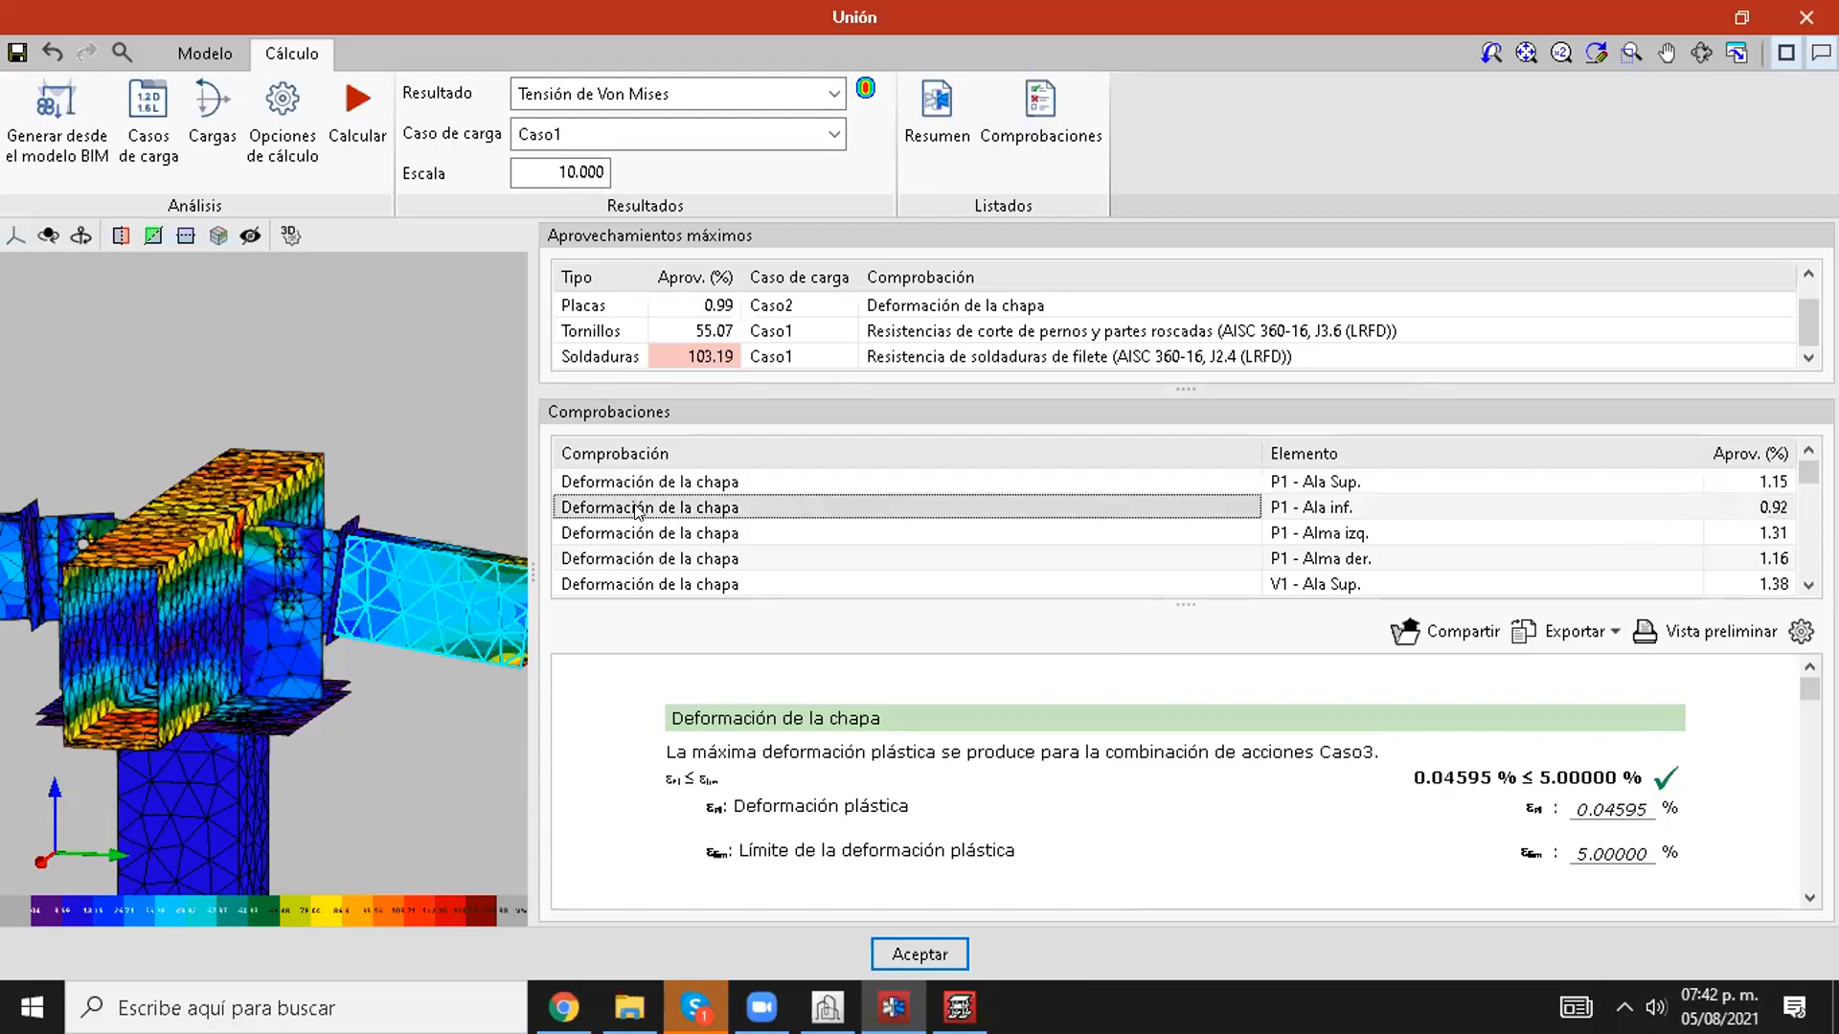
left_click(1316, 509)
left_click(963, 533)
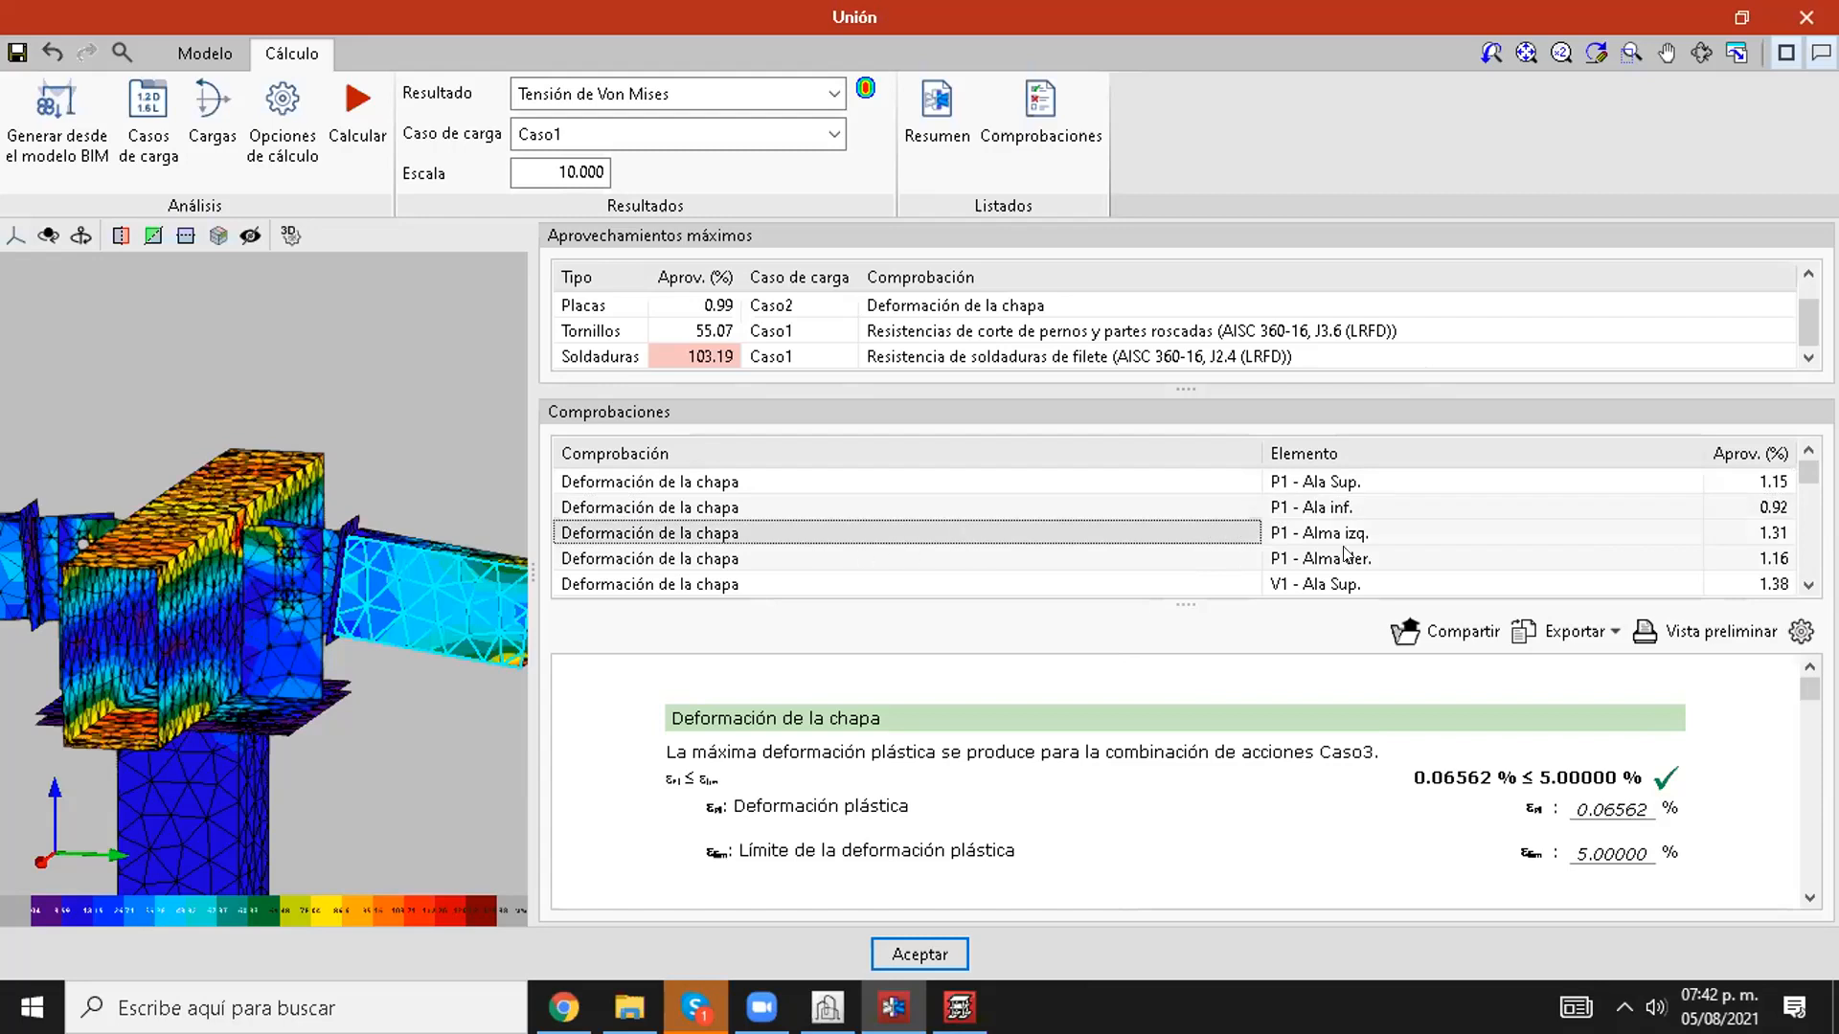
Step: Open the bolt tensile strength check (AISC 360-16, J3.6) for TORNILLOS1 - 1 and read its calculation report
scroll(1348, 553, "down", 1)
scroll(780, 586, "down", 5)
scroll(785, 552, "down", 2)
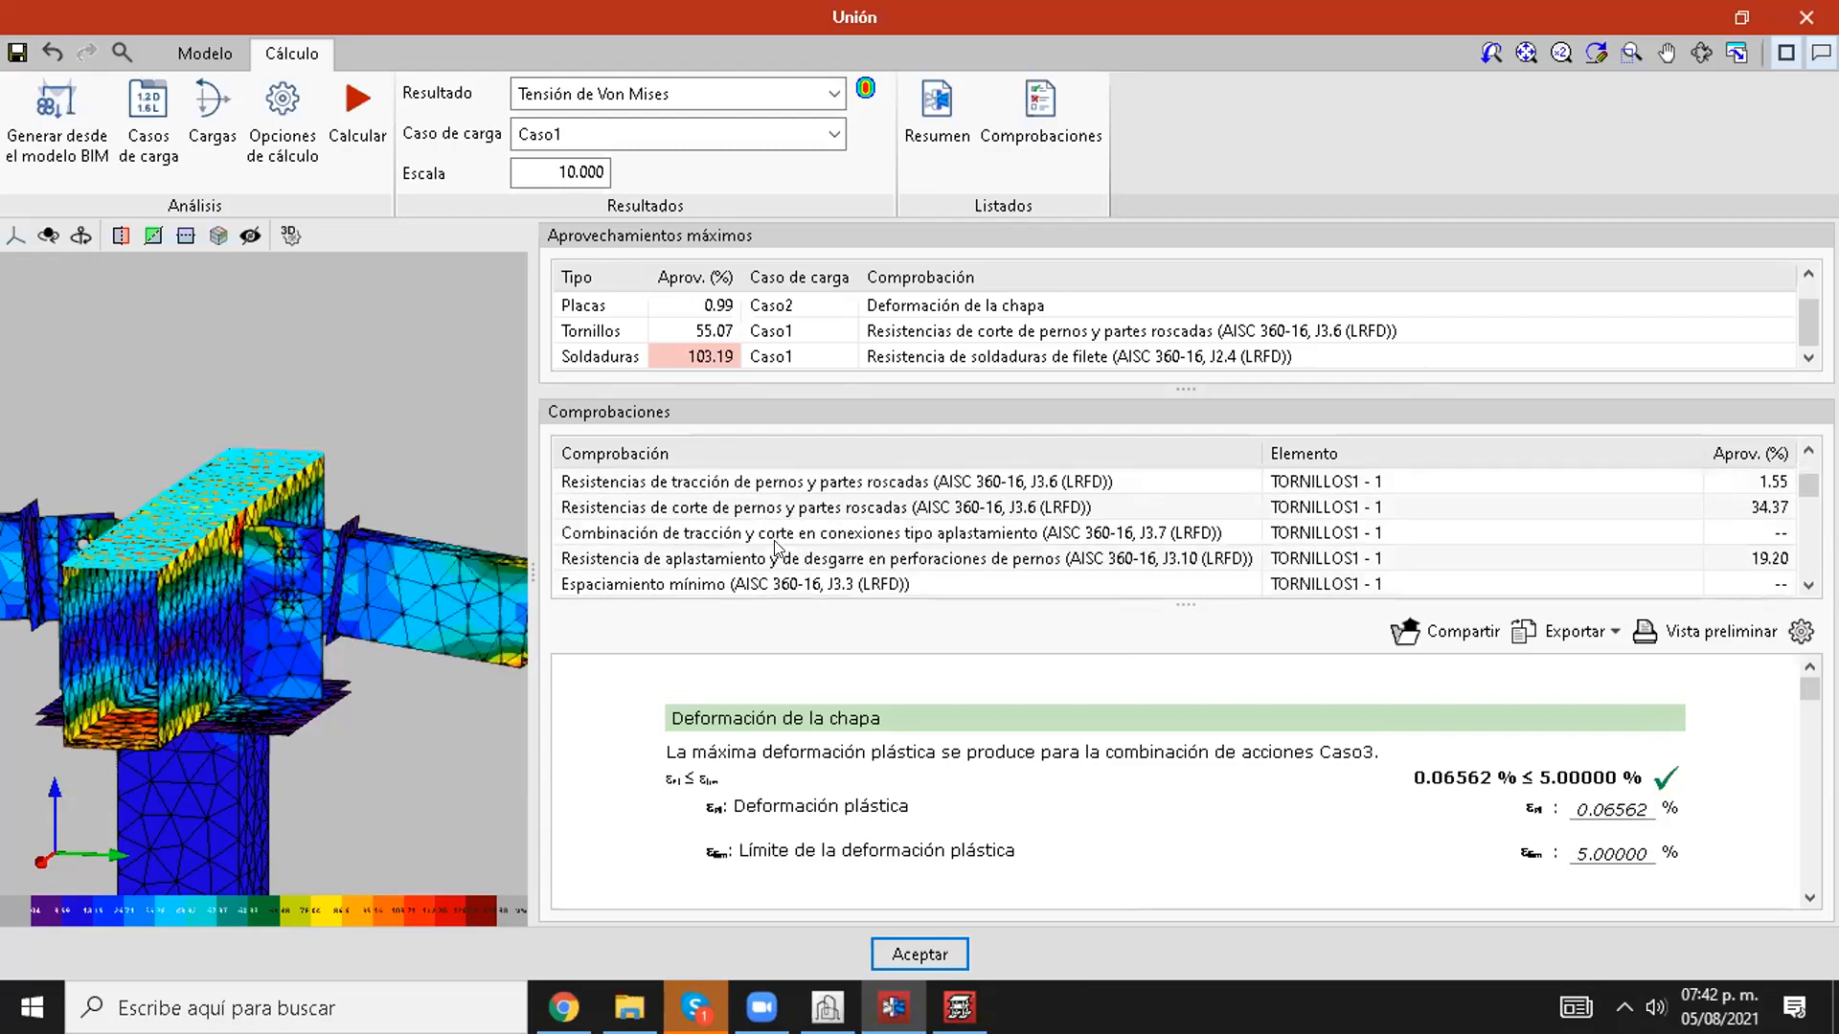
scroll(756, 548, "up", 1)
left_click(719, 557)
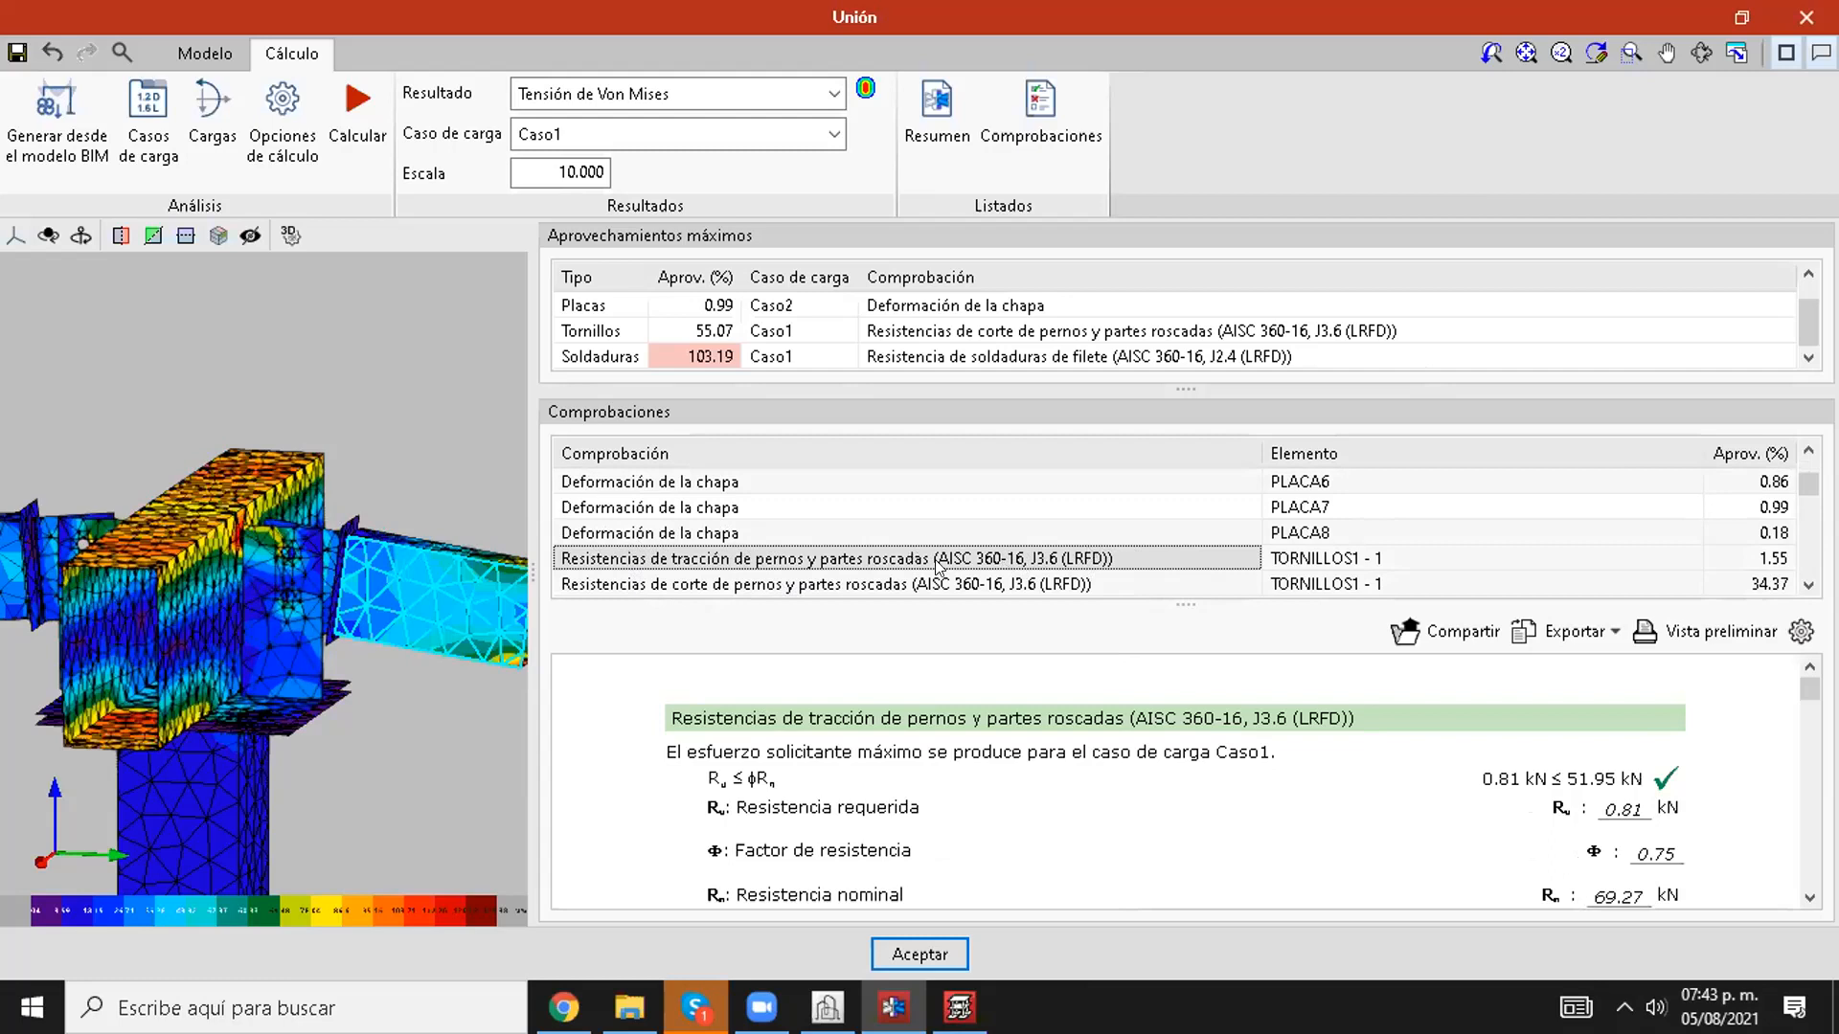
scroll(1021, 769, "down", 1)
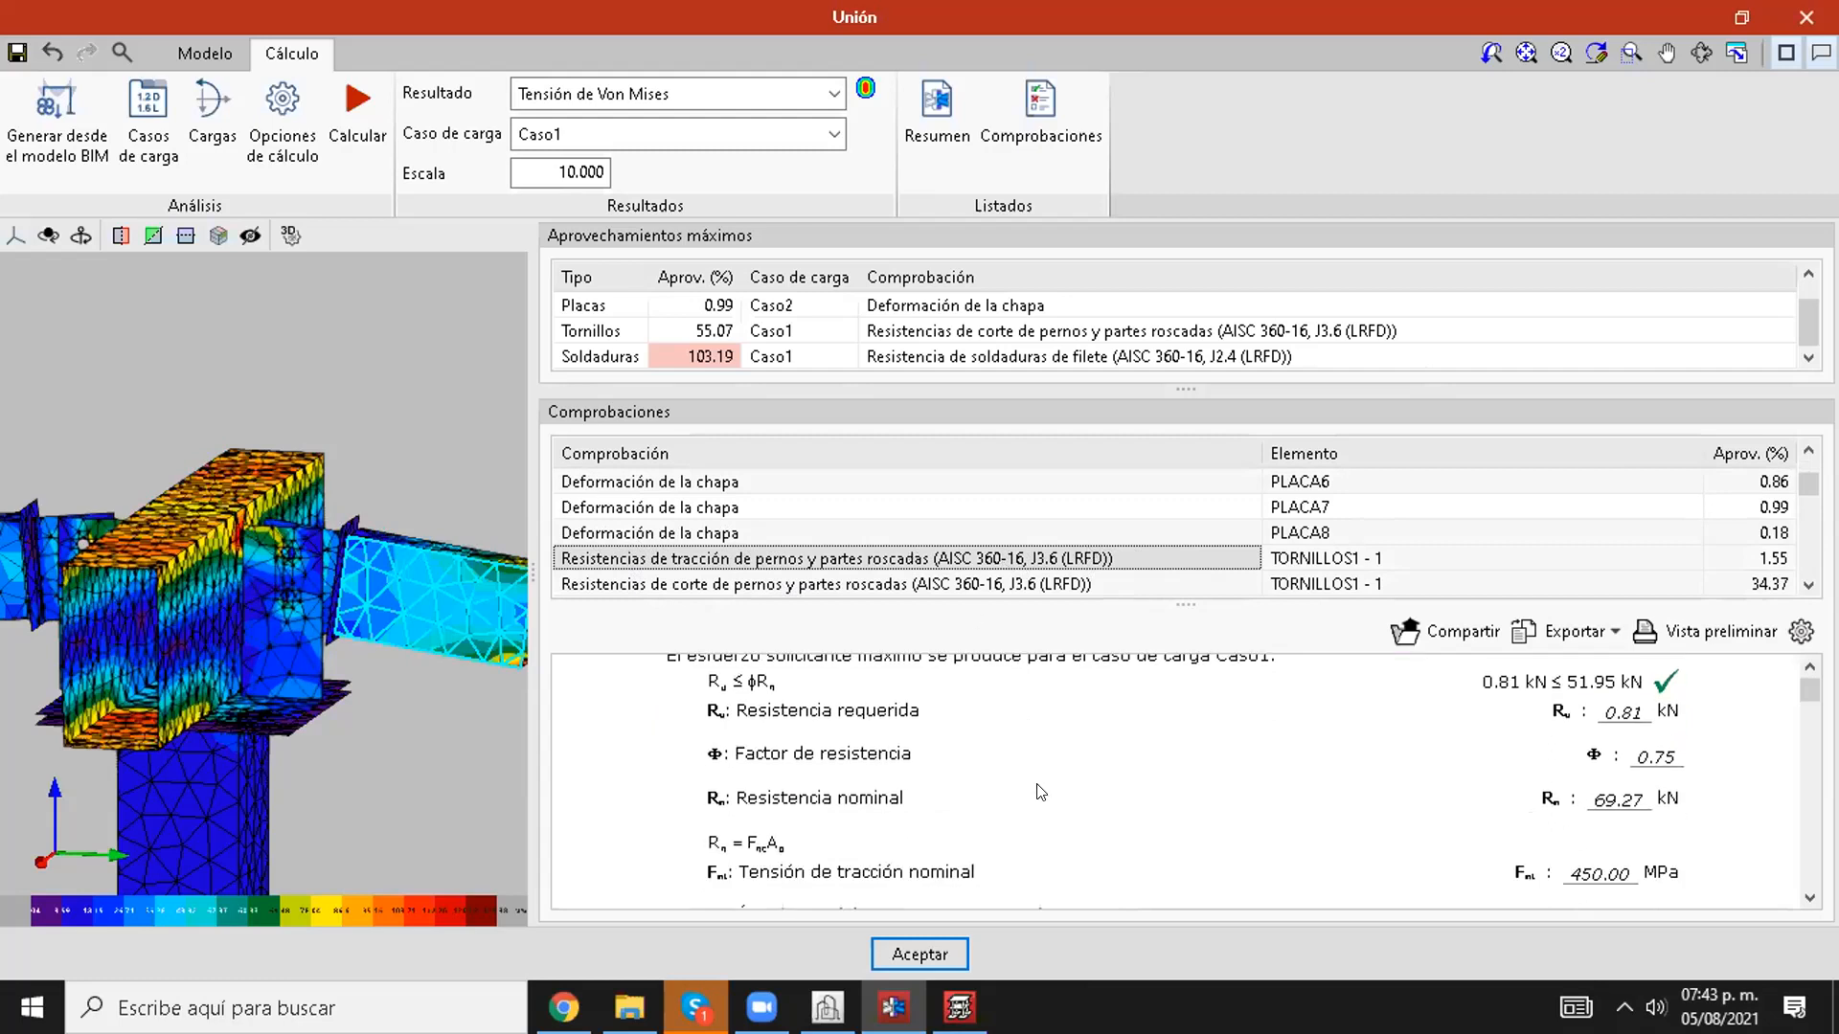
scroll(1040, 791, "up", 1)
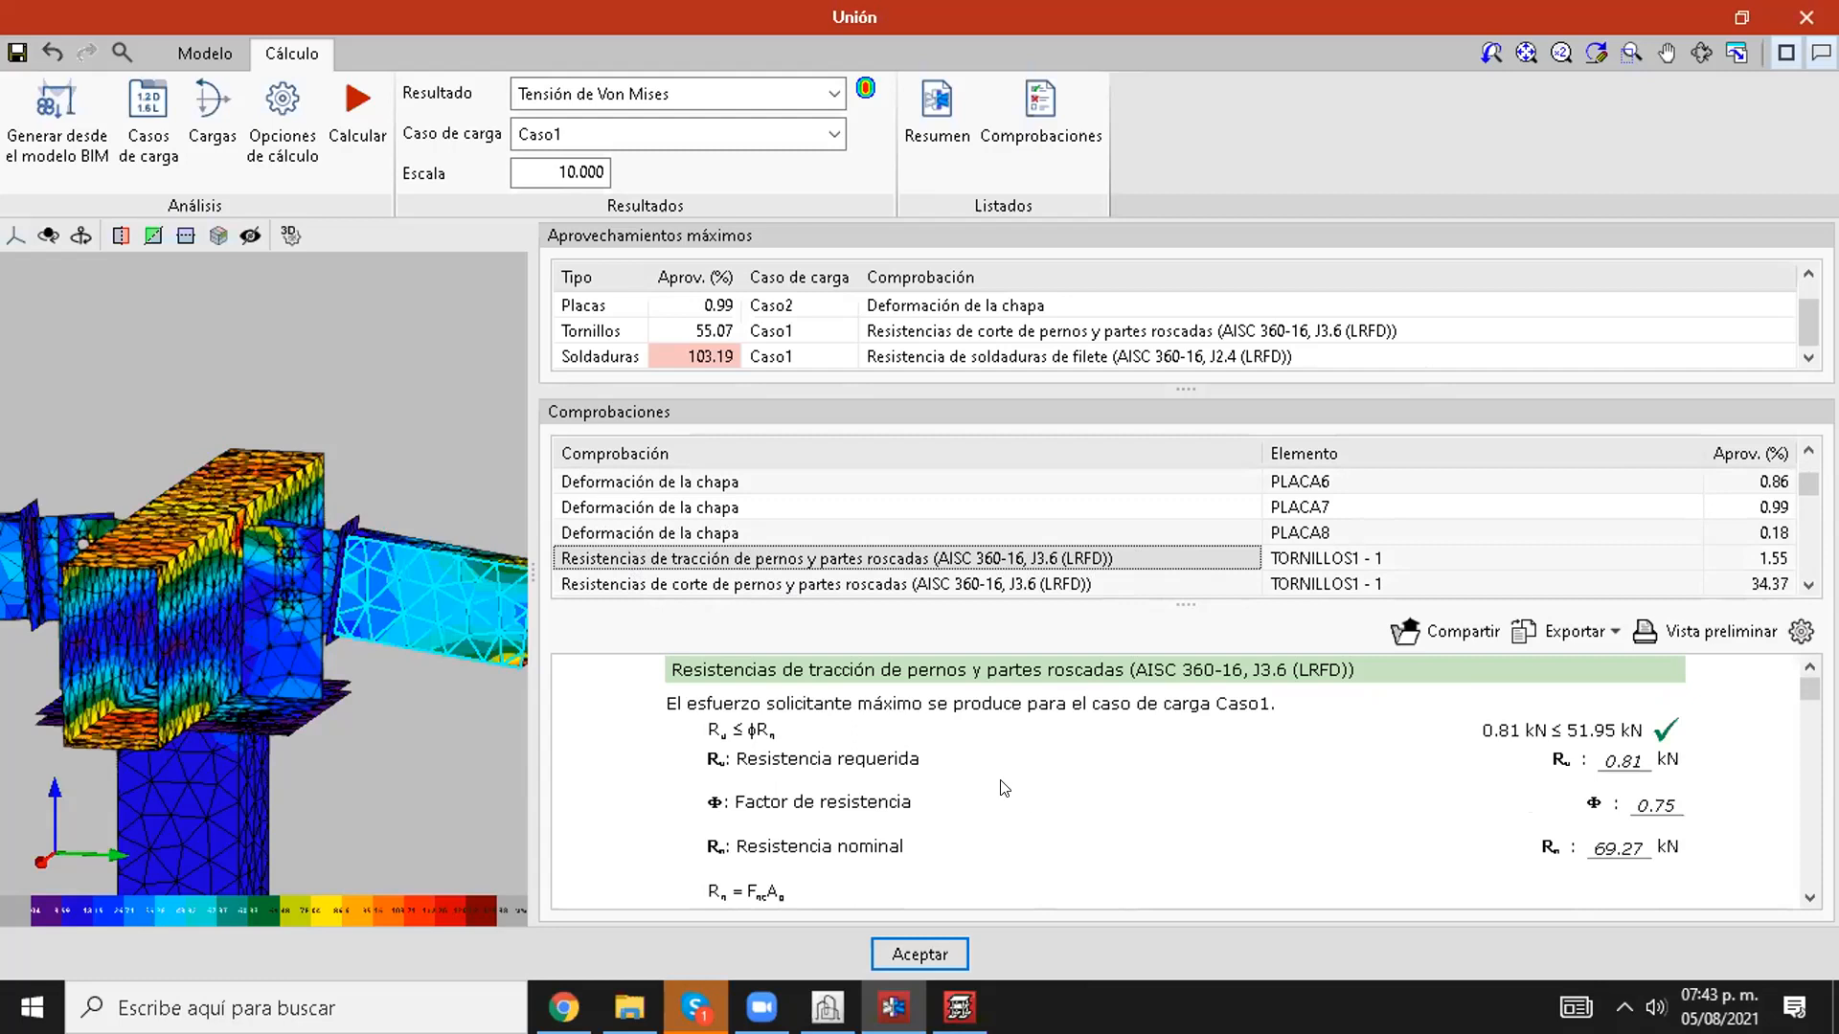
scroll(1004, 787, "down", 1)
scroll(995, 790, "down", 1)
scroll(1437, 771, "up", 3)
Step: Review the shear, combined tension and shear, and bearing and tear-out strength checks for bolt TORNILLOS1 - 1
left_click(977, 581)
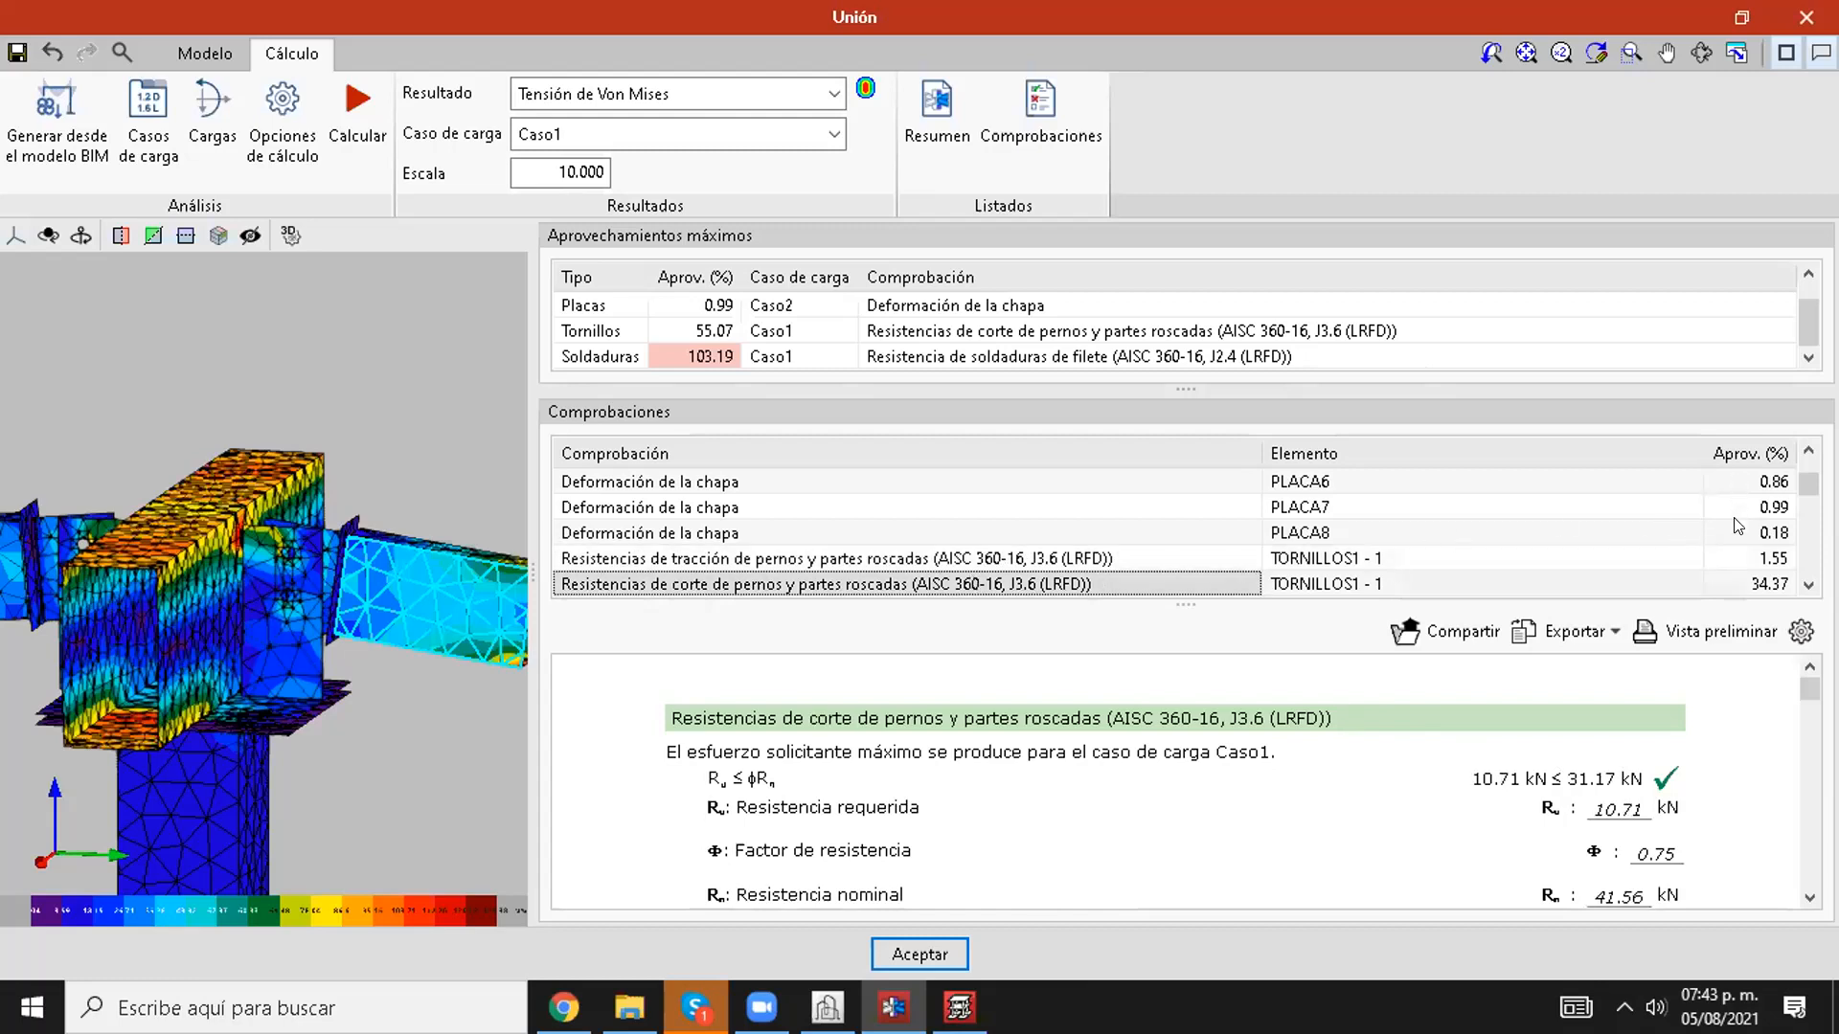
scroll(1738, 525, "down", 1)
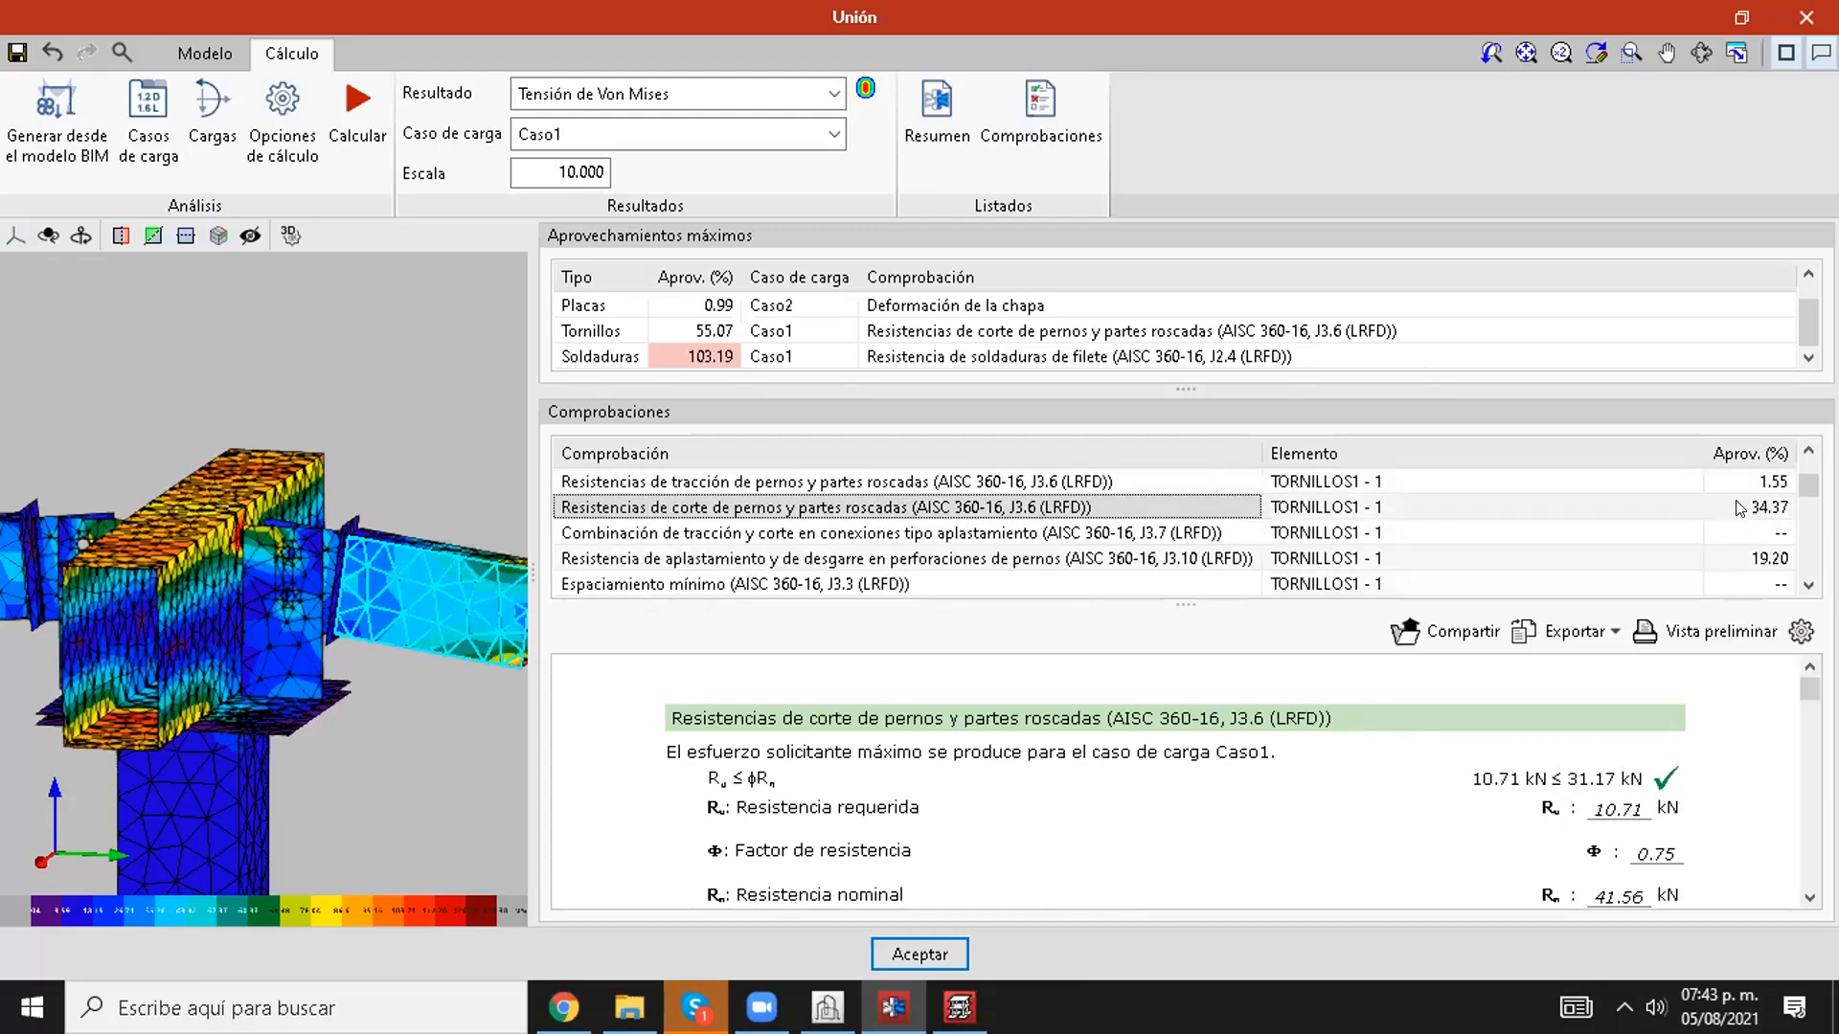
scroll(1740, 509, "up", 1)
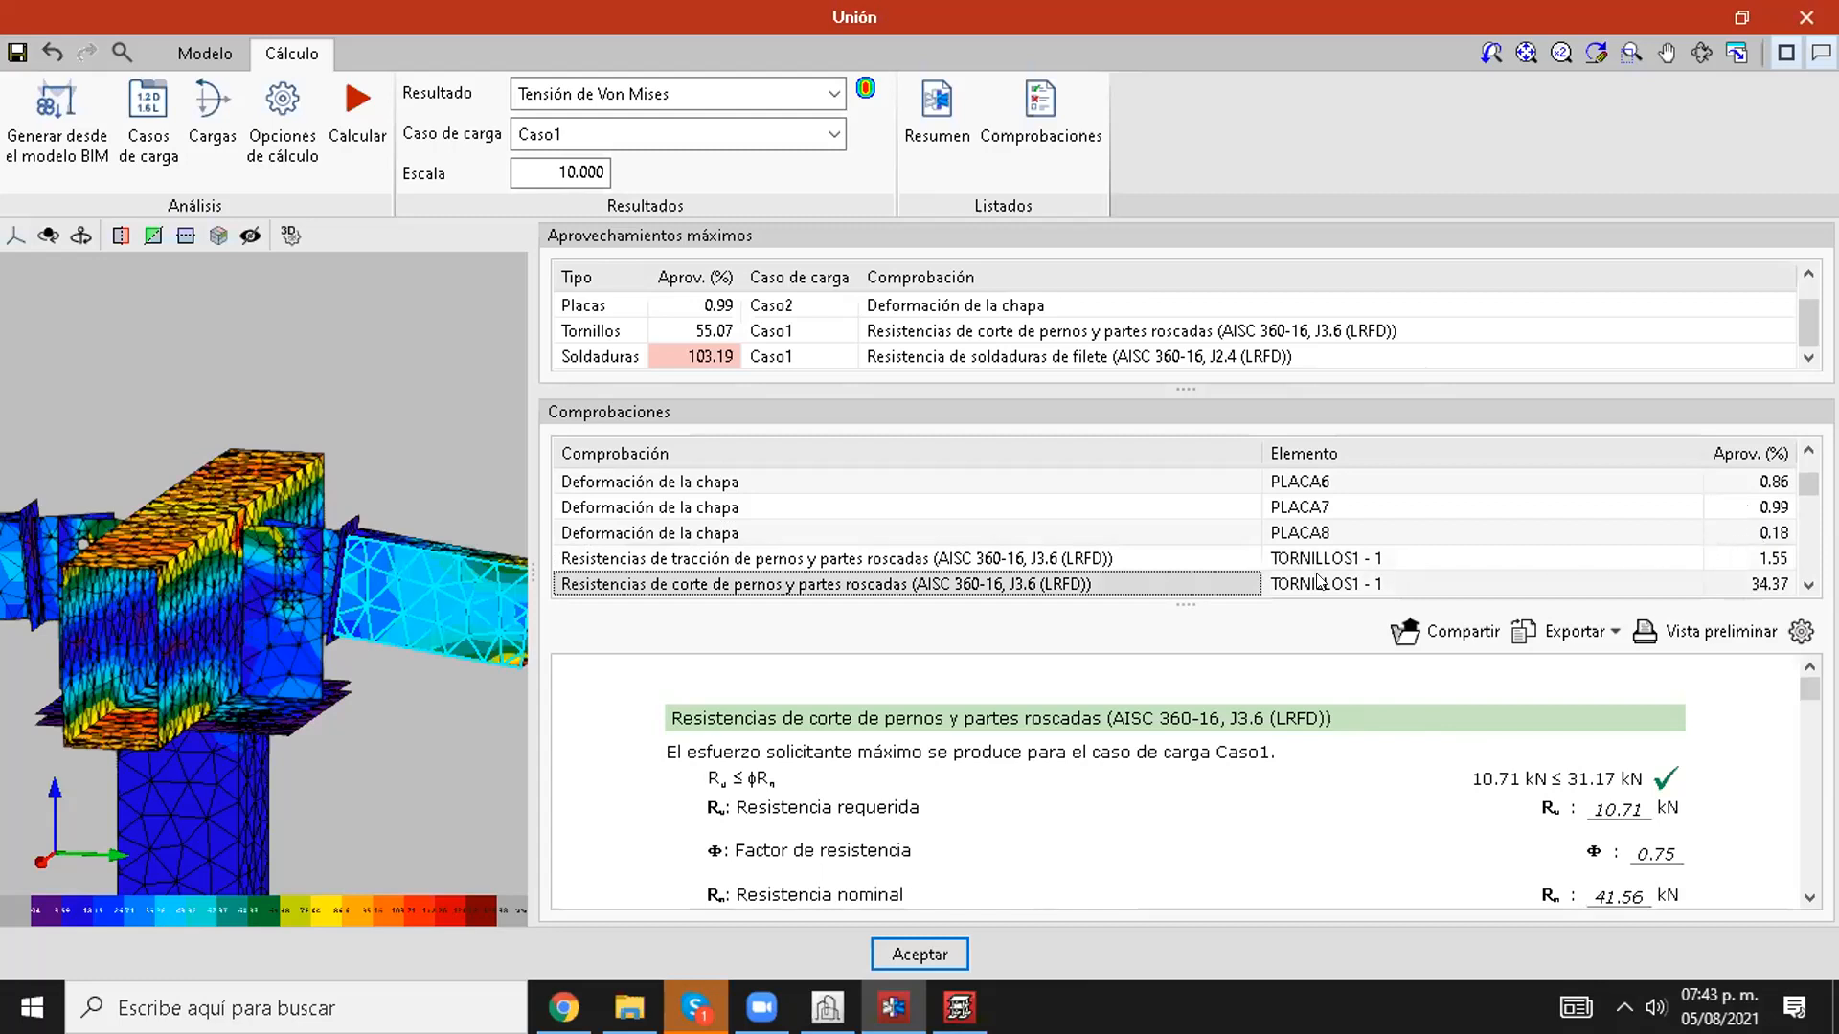
scroll(704, 589, "down", 1)
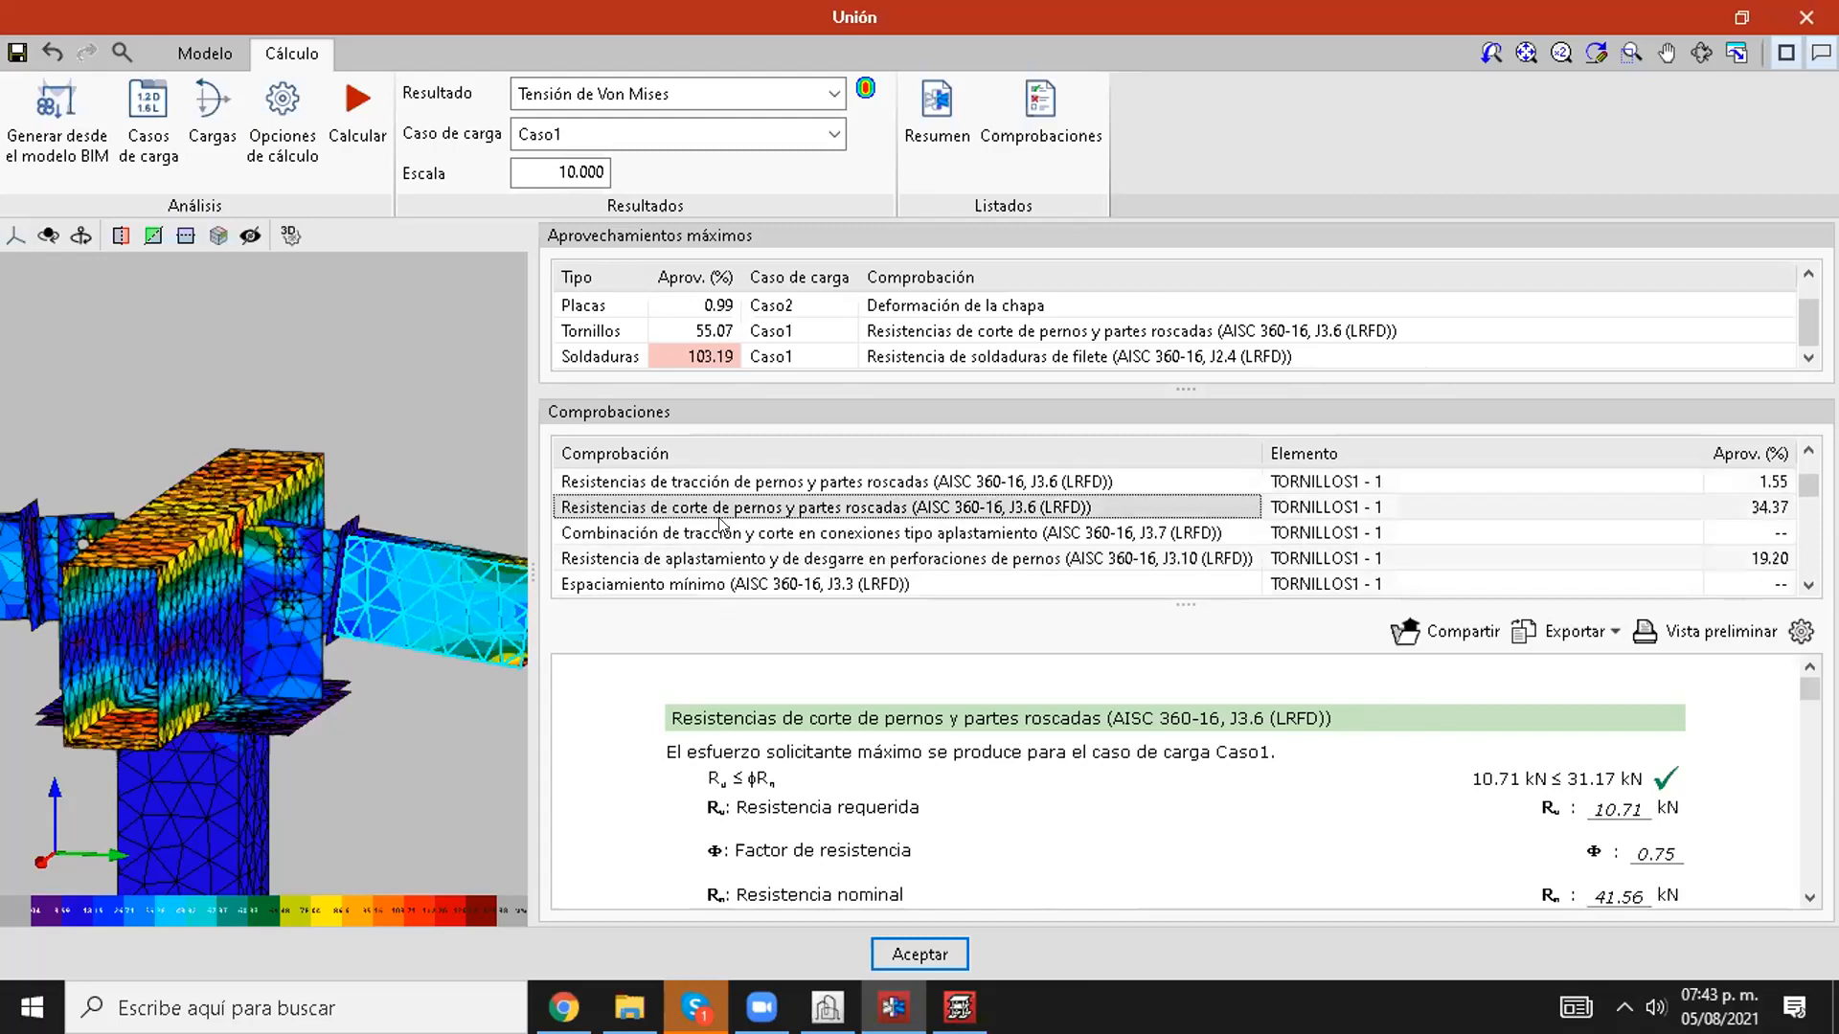
left_click(767, 542)
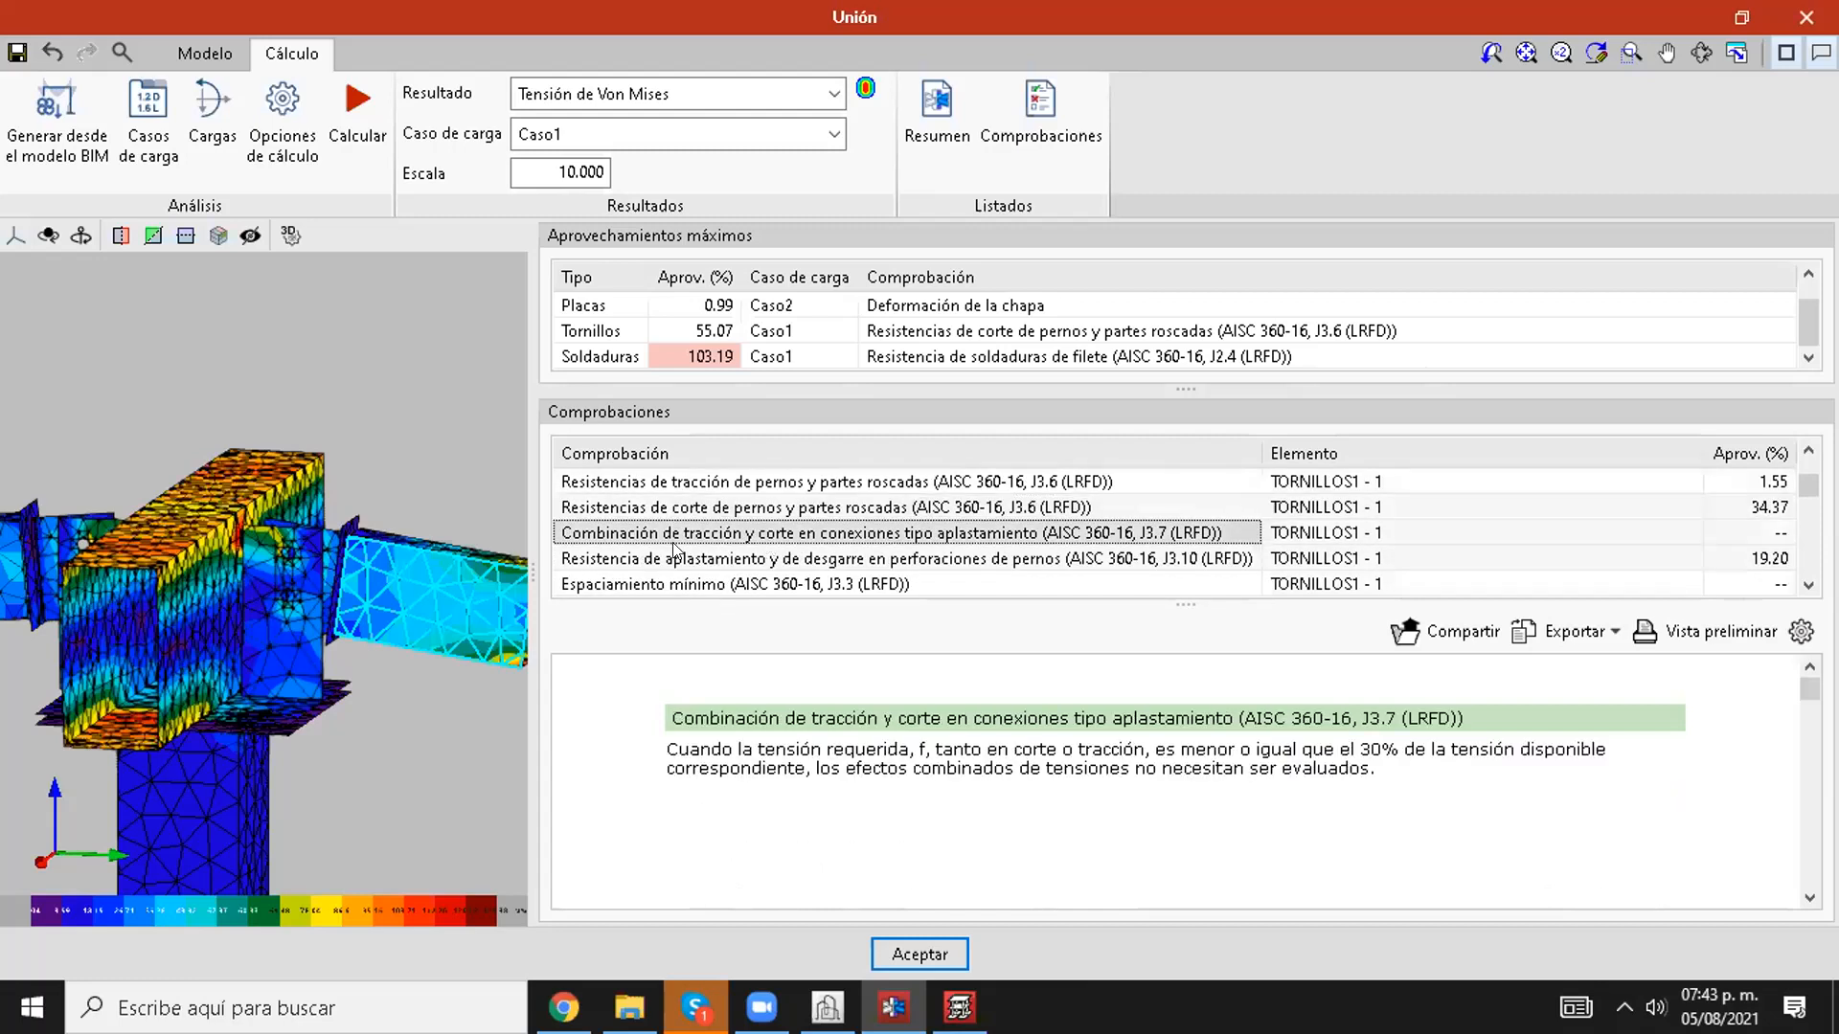
left_click(721, 558)
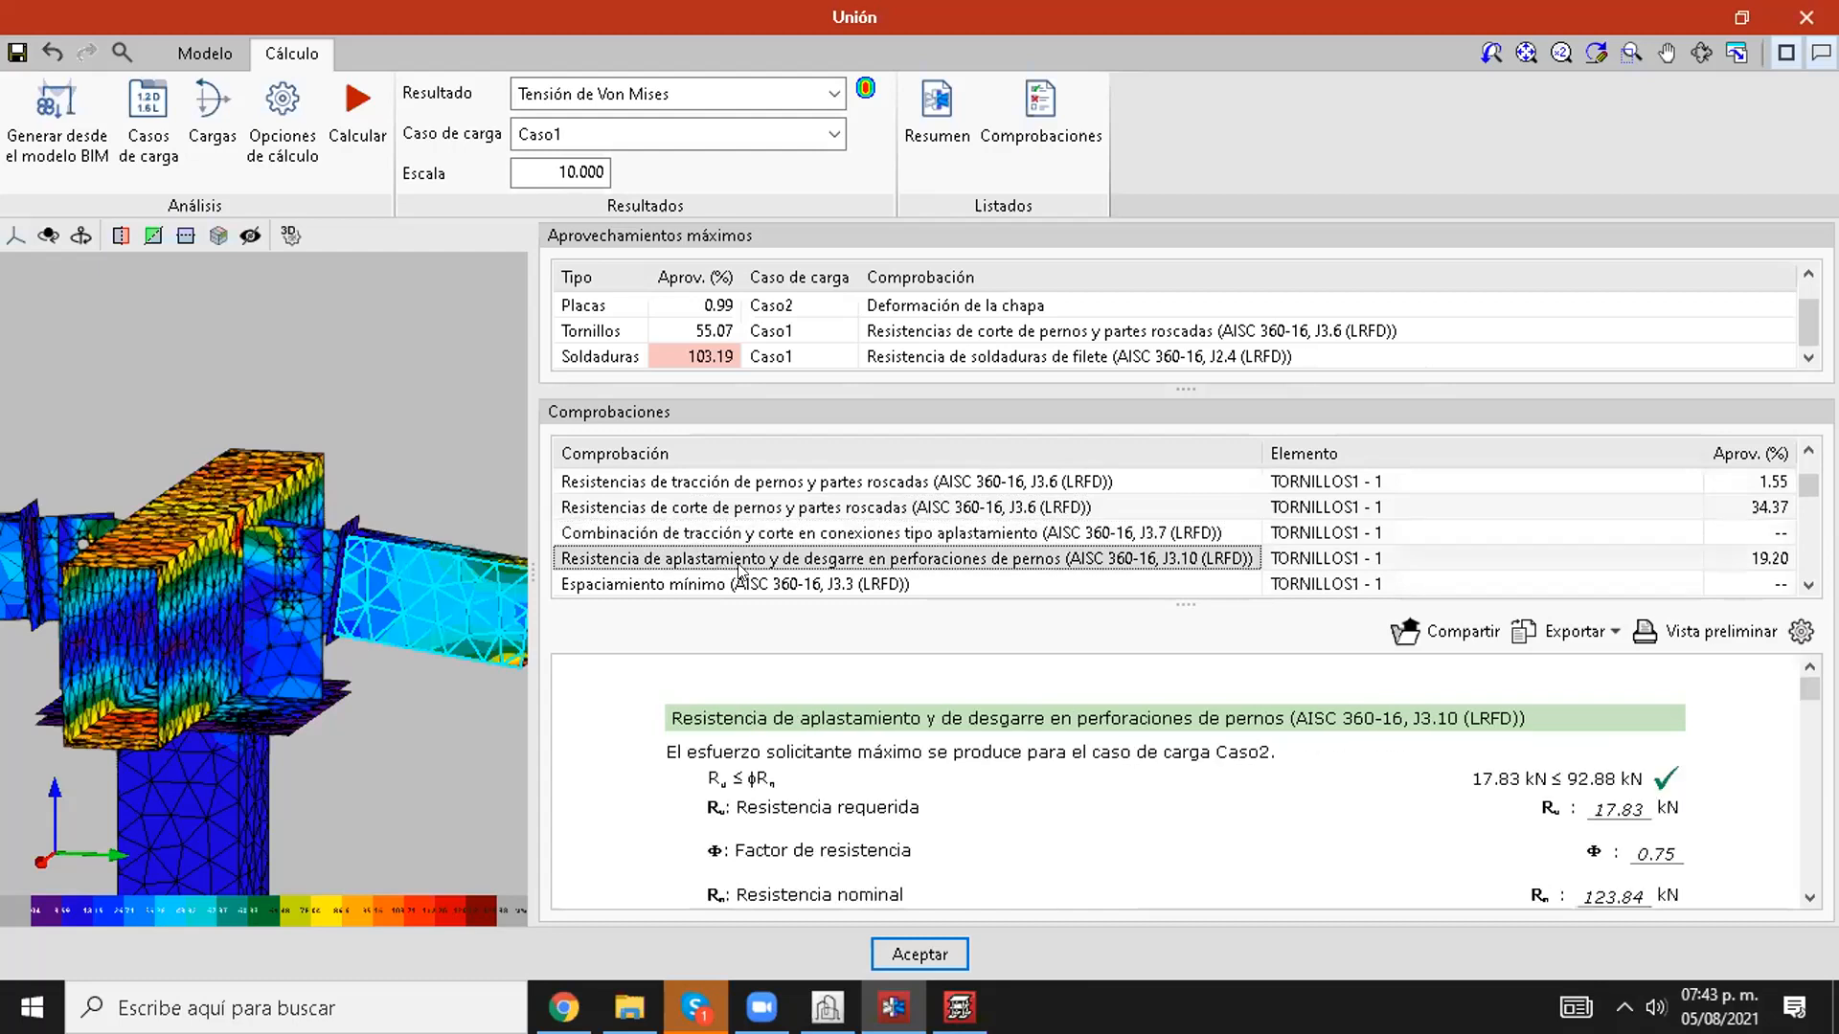
Step: Compare the minimum spacing (J3.3) and minimum edge distance (J3.4) checks for bolt TORNILLOS1 - 1
scroll(739, 558, "down", 1)
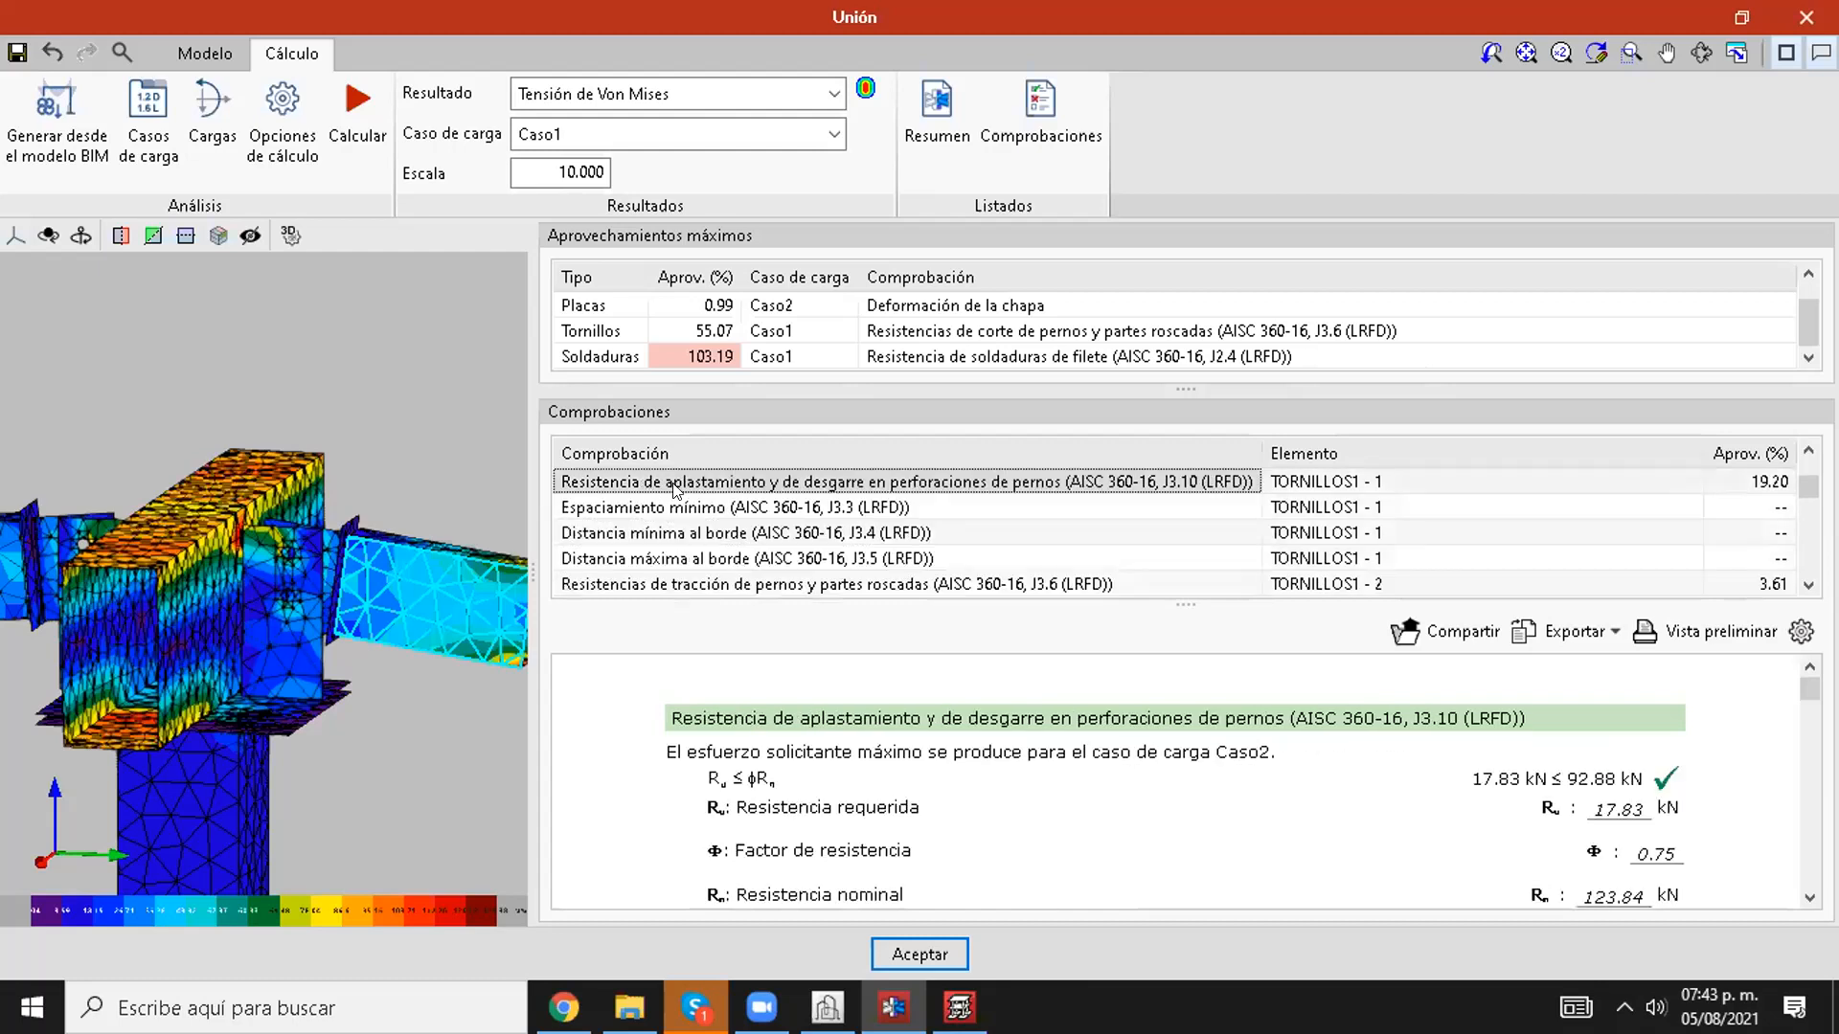
left_click(702, 508)
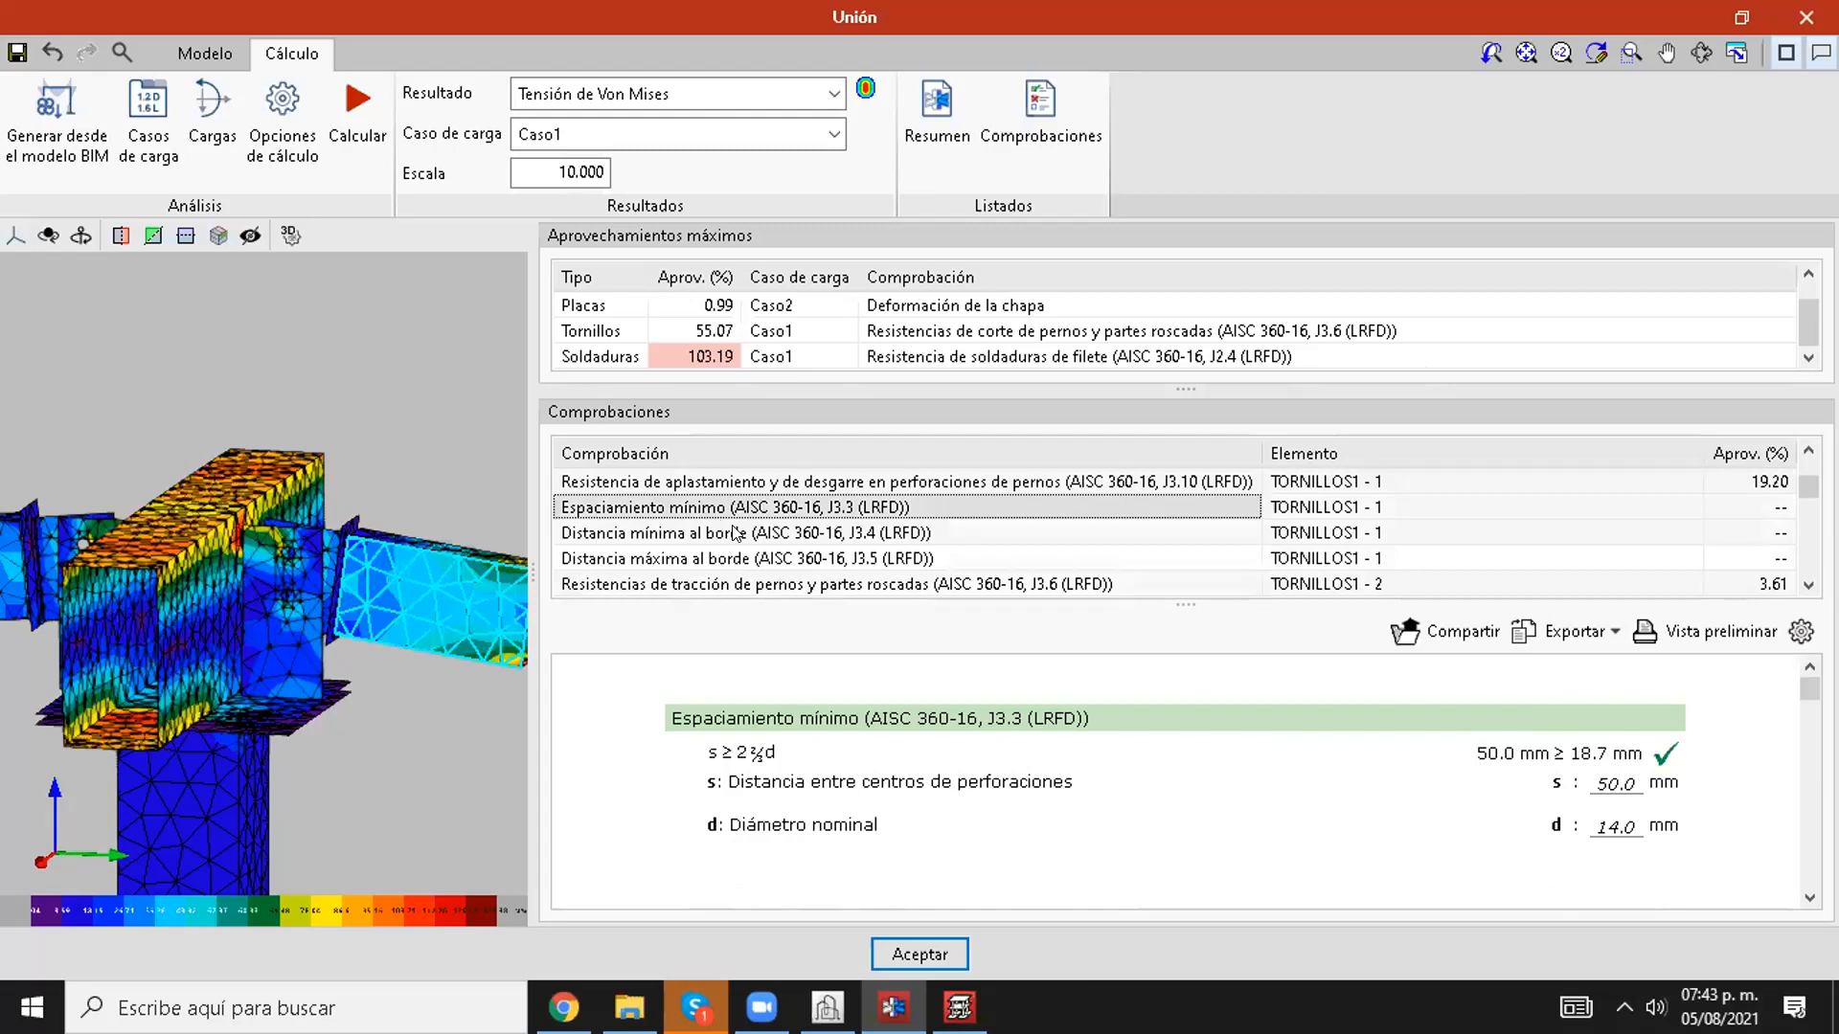
left_click(735, 533)
left_click(699, 508)
left_click(707, 532)
left_click(700, 507)
left_click(702, 532)
left_click(696, 507)
left_click(697, 486)
left_click(704, 533)
scroll(702, 544, "down", 1)
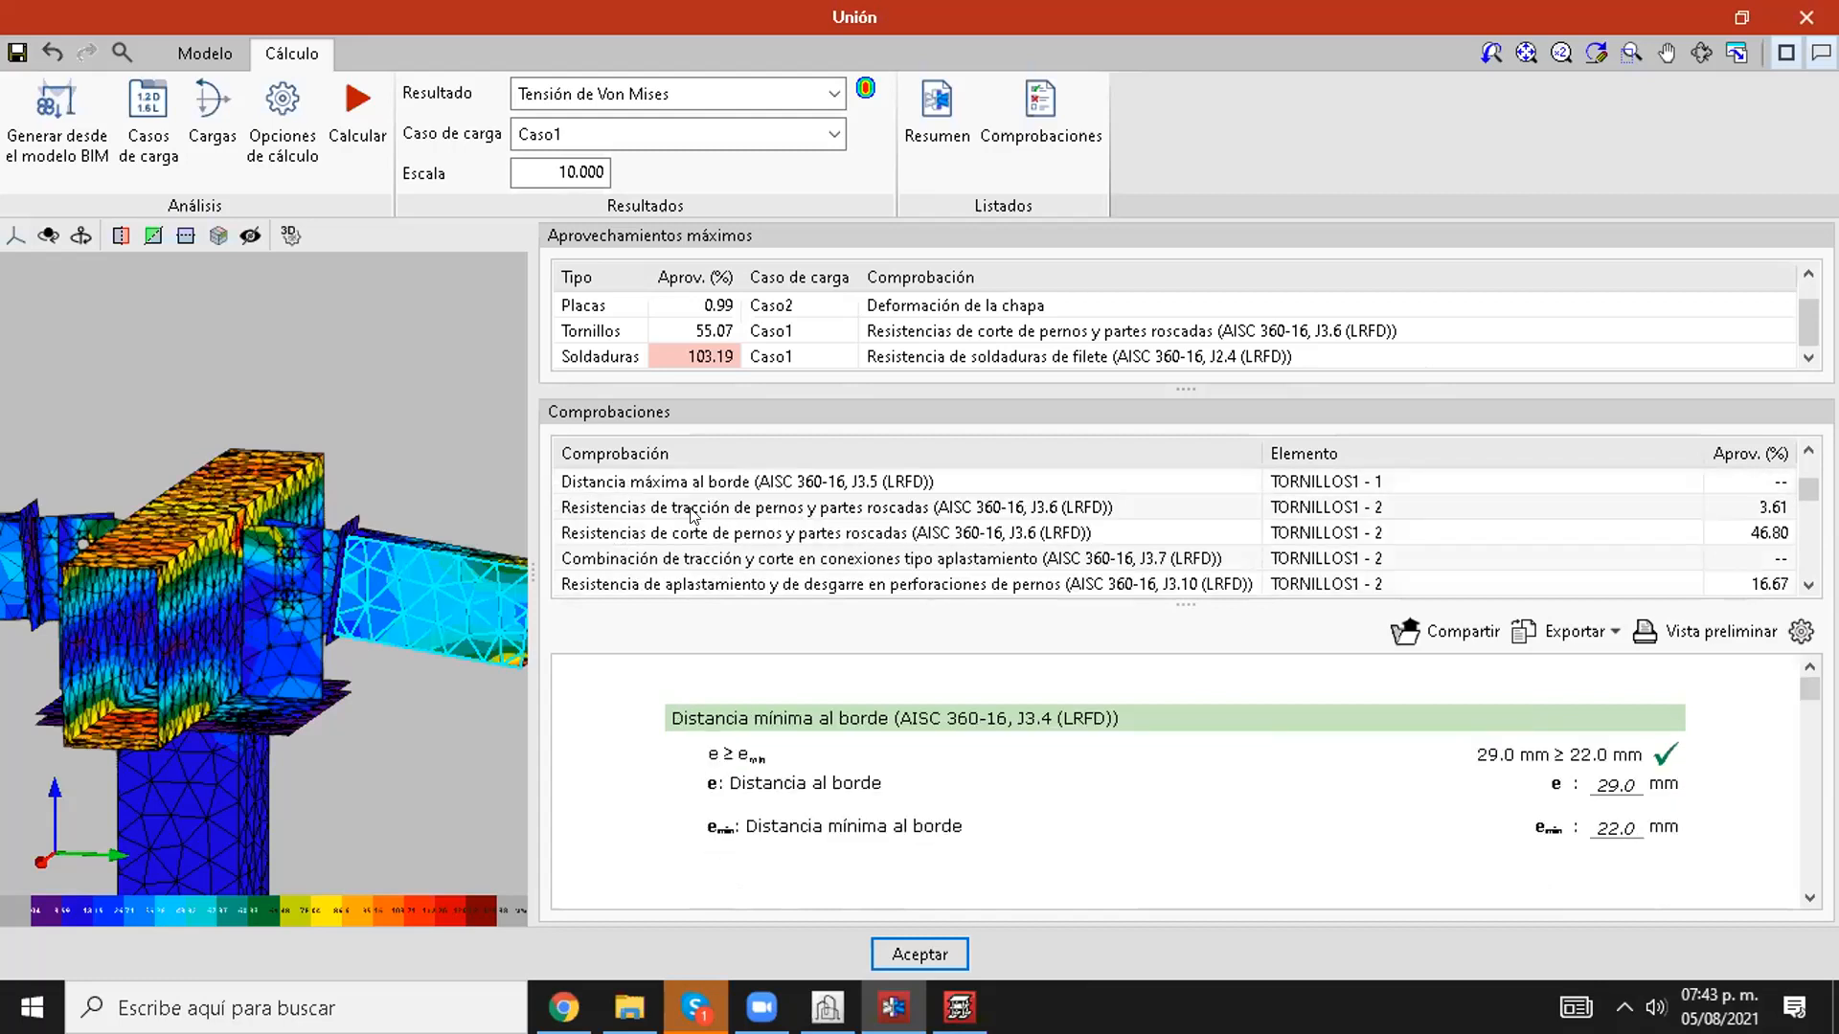
Step: Review the tensile, shear, and bearing and tear-out strength checks for bolt TORNILLOS1 - 2
left_click(696, 508)
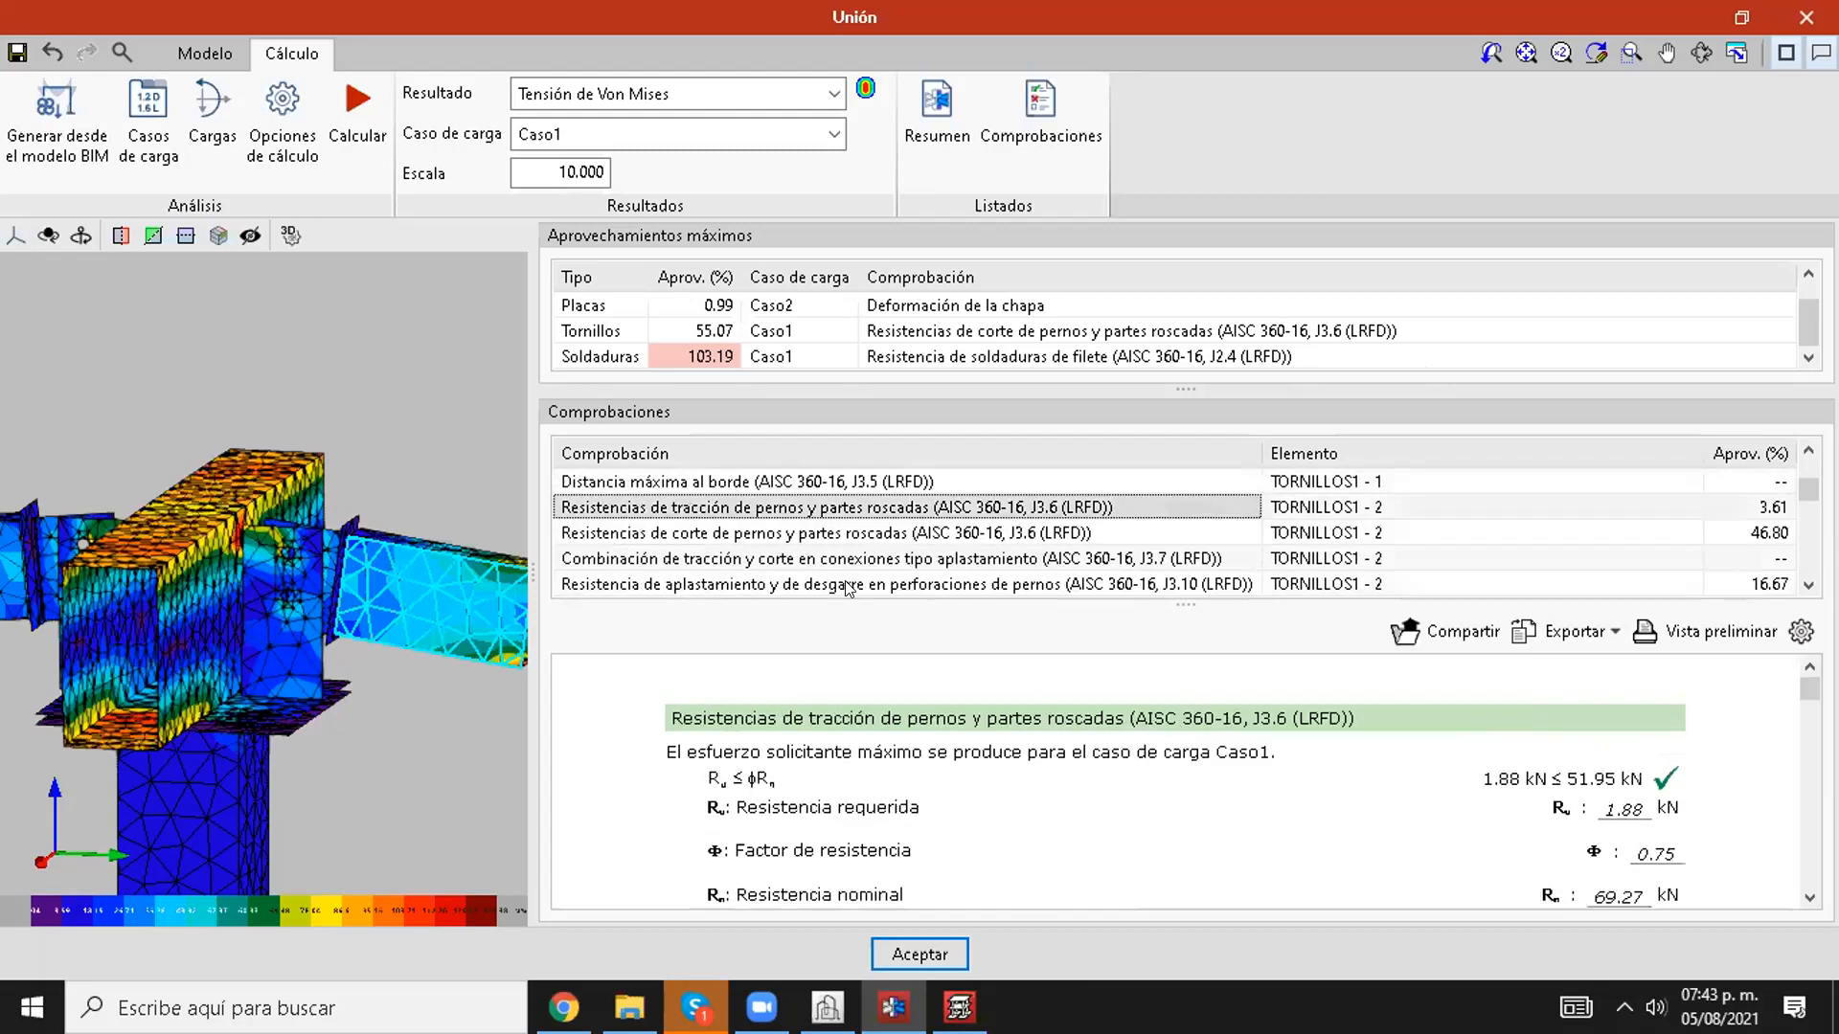
left_click(800, 534)
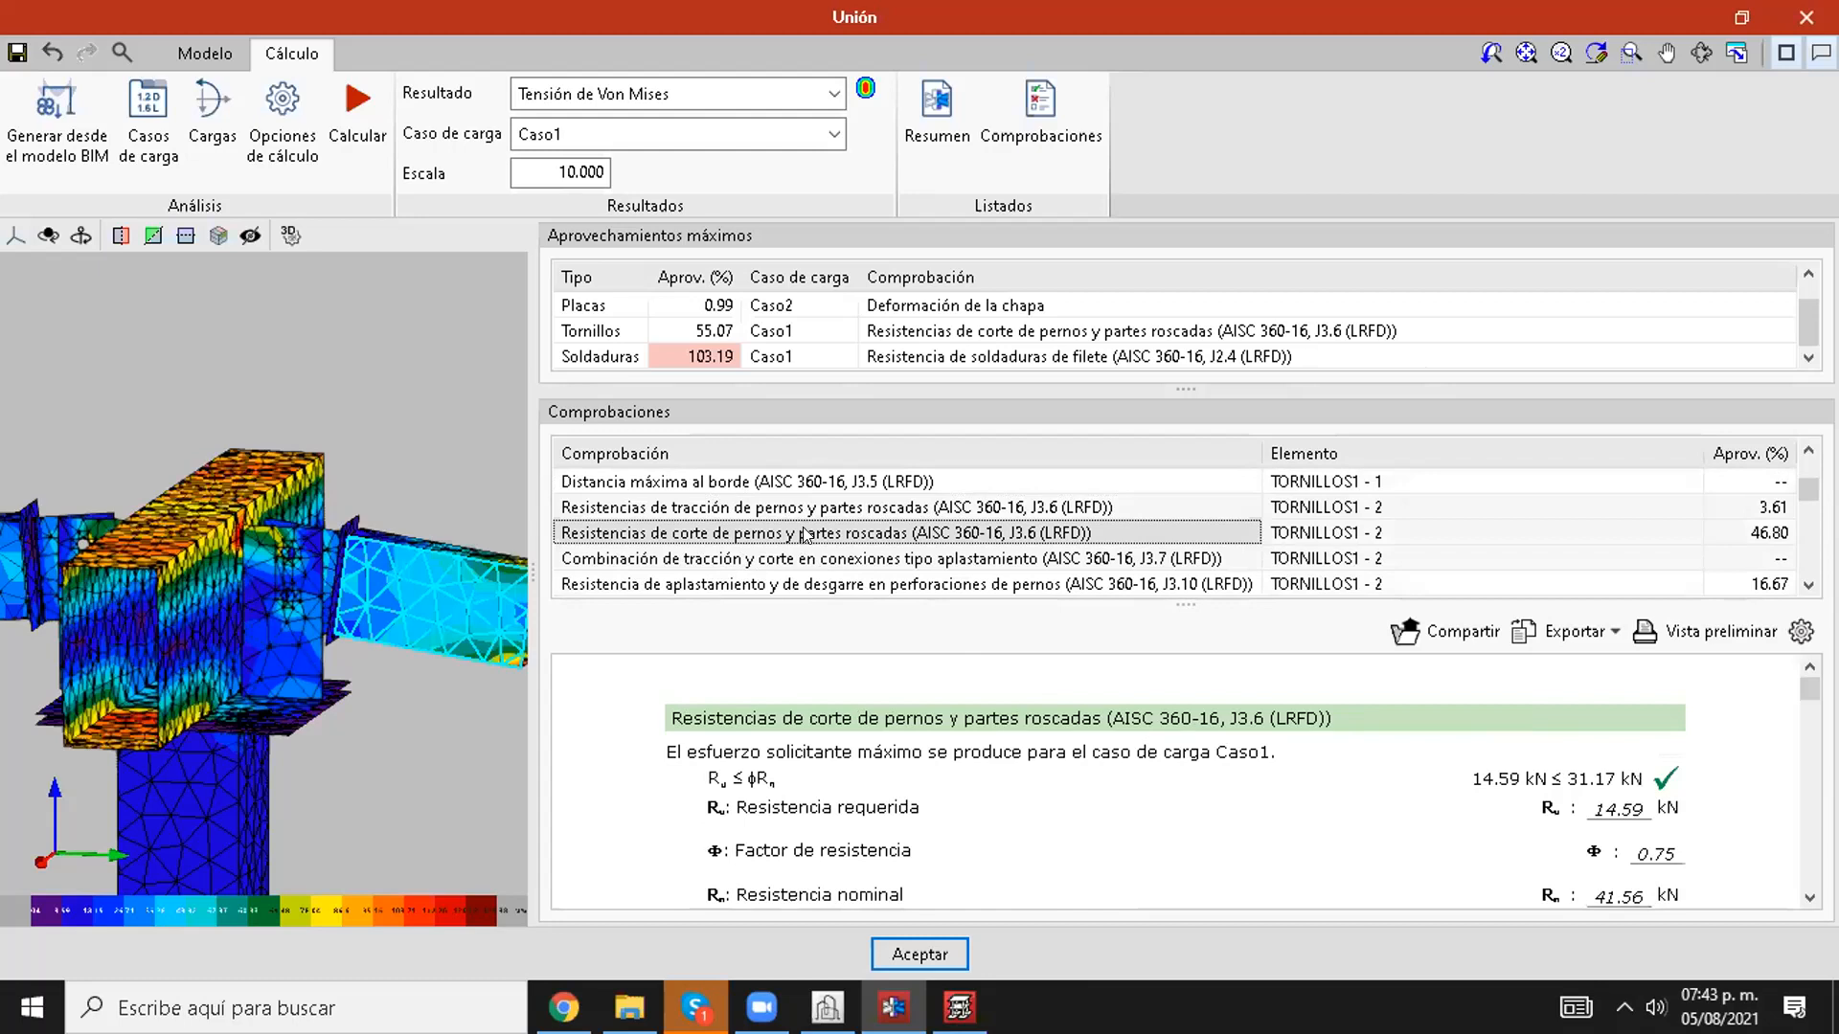
scroll(807, 531, "down", 1)
left_click(808, 509)
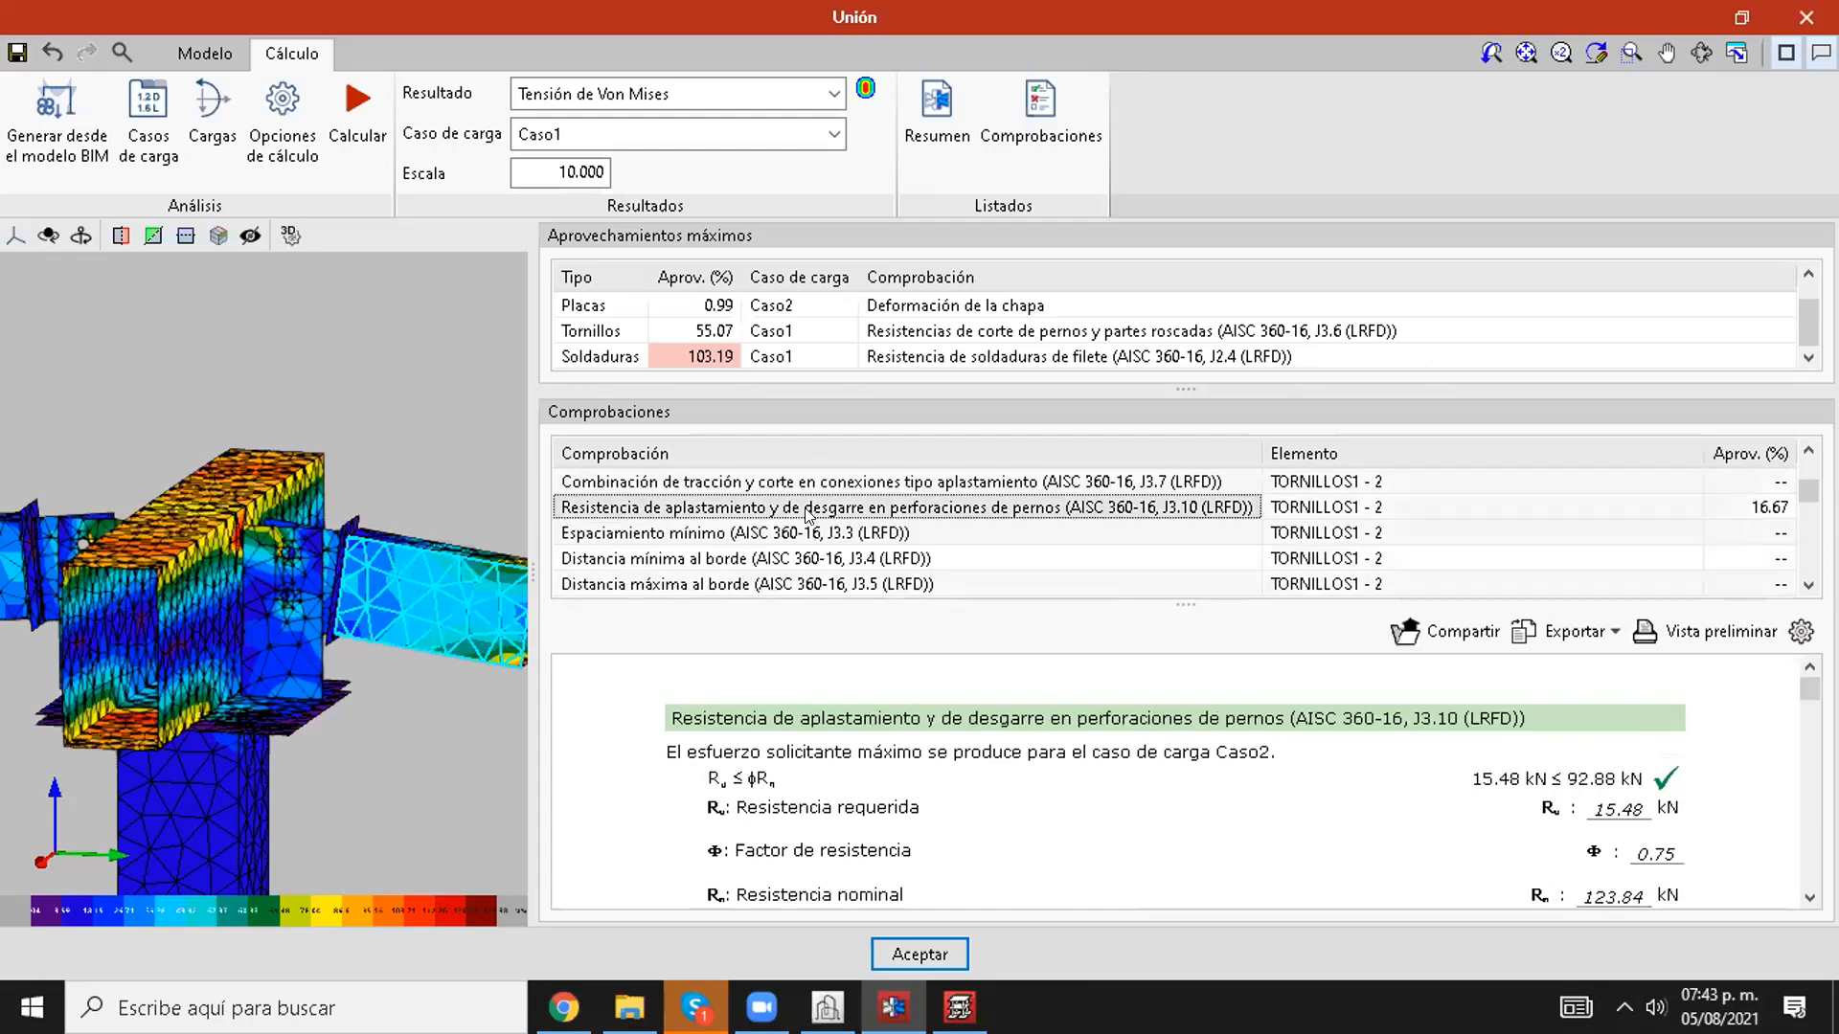
Step: Browse the following bolt checks through the TORNILLOS2 group, opening maximum and minimum edge distance reports
scroll(809, 513, "down", 1)
left_click(807, 515)
scroll(807, 518, "down", 3)
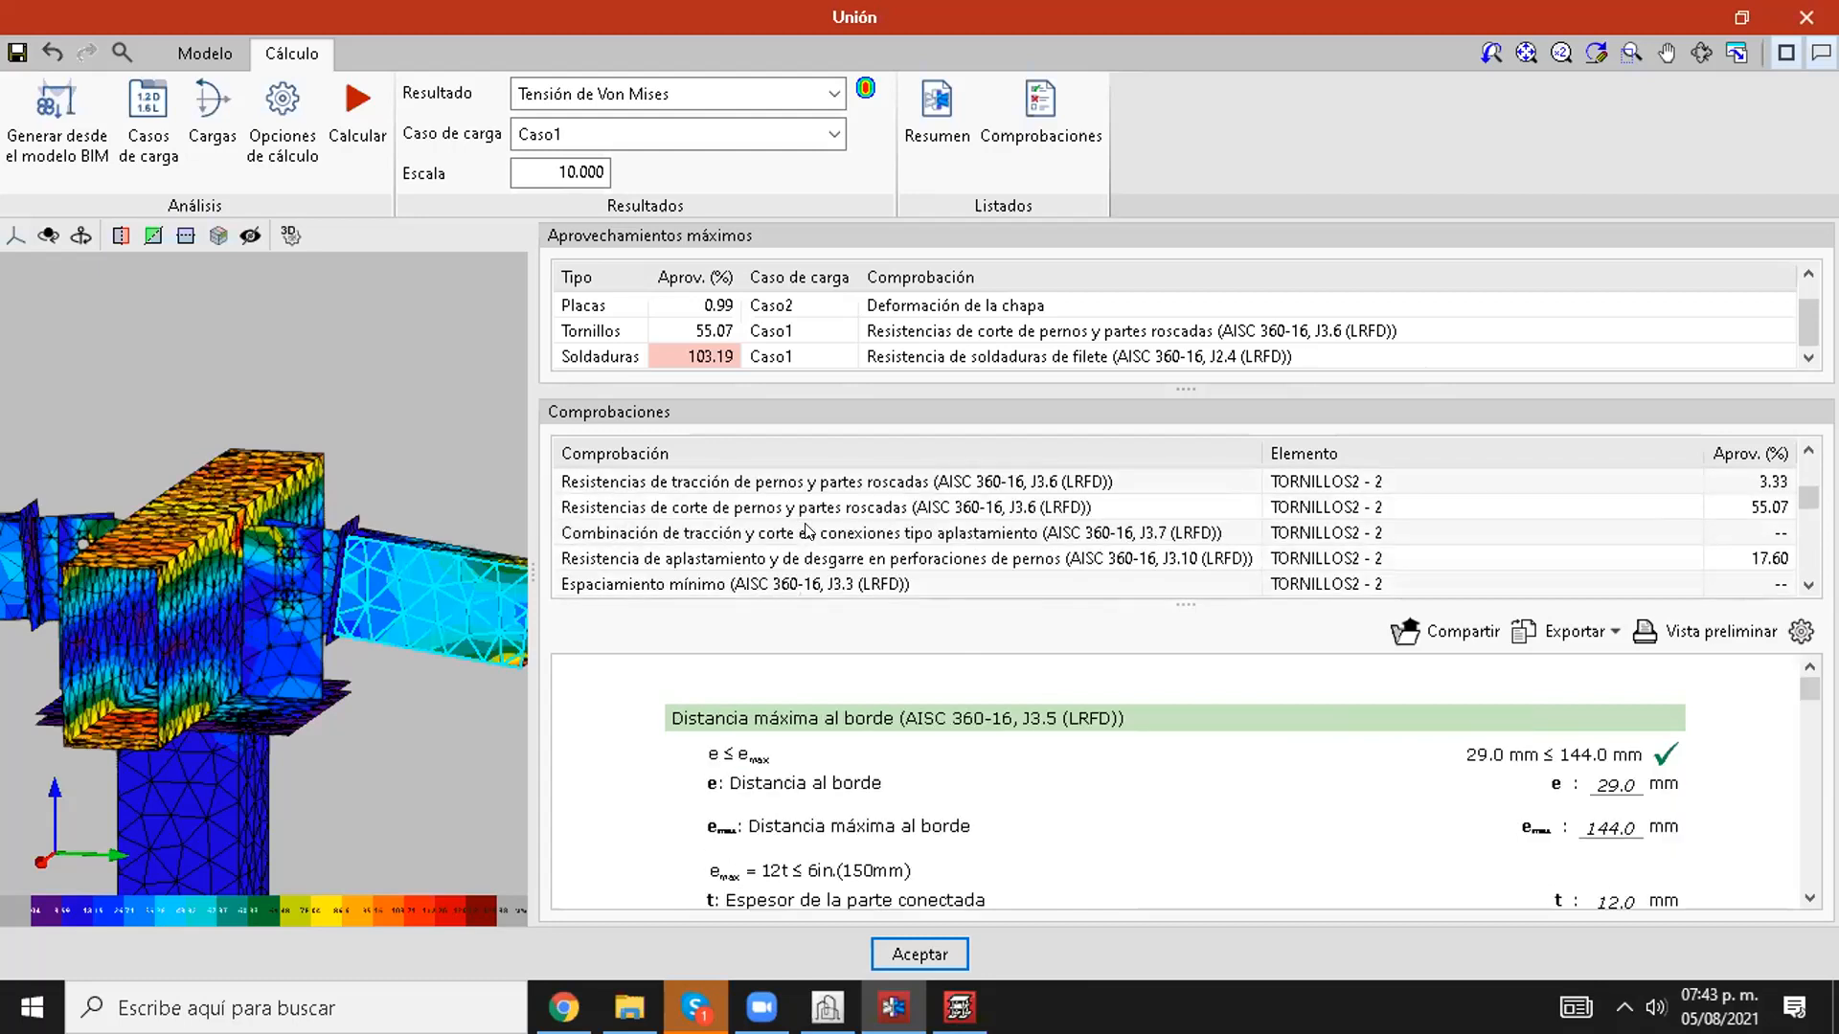
left_click(808, 533)
scroll(808, 532, "down", 1)
left_click(808, 532)
scroll(804, 536, "down", 1)
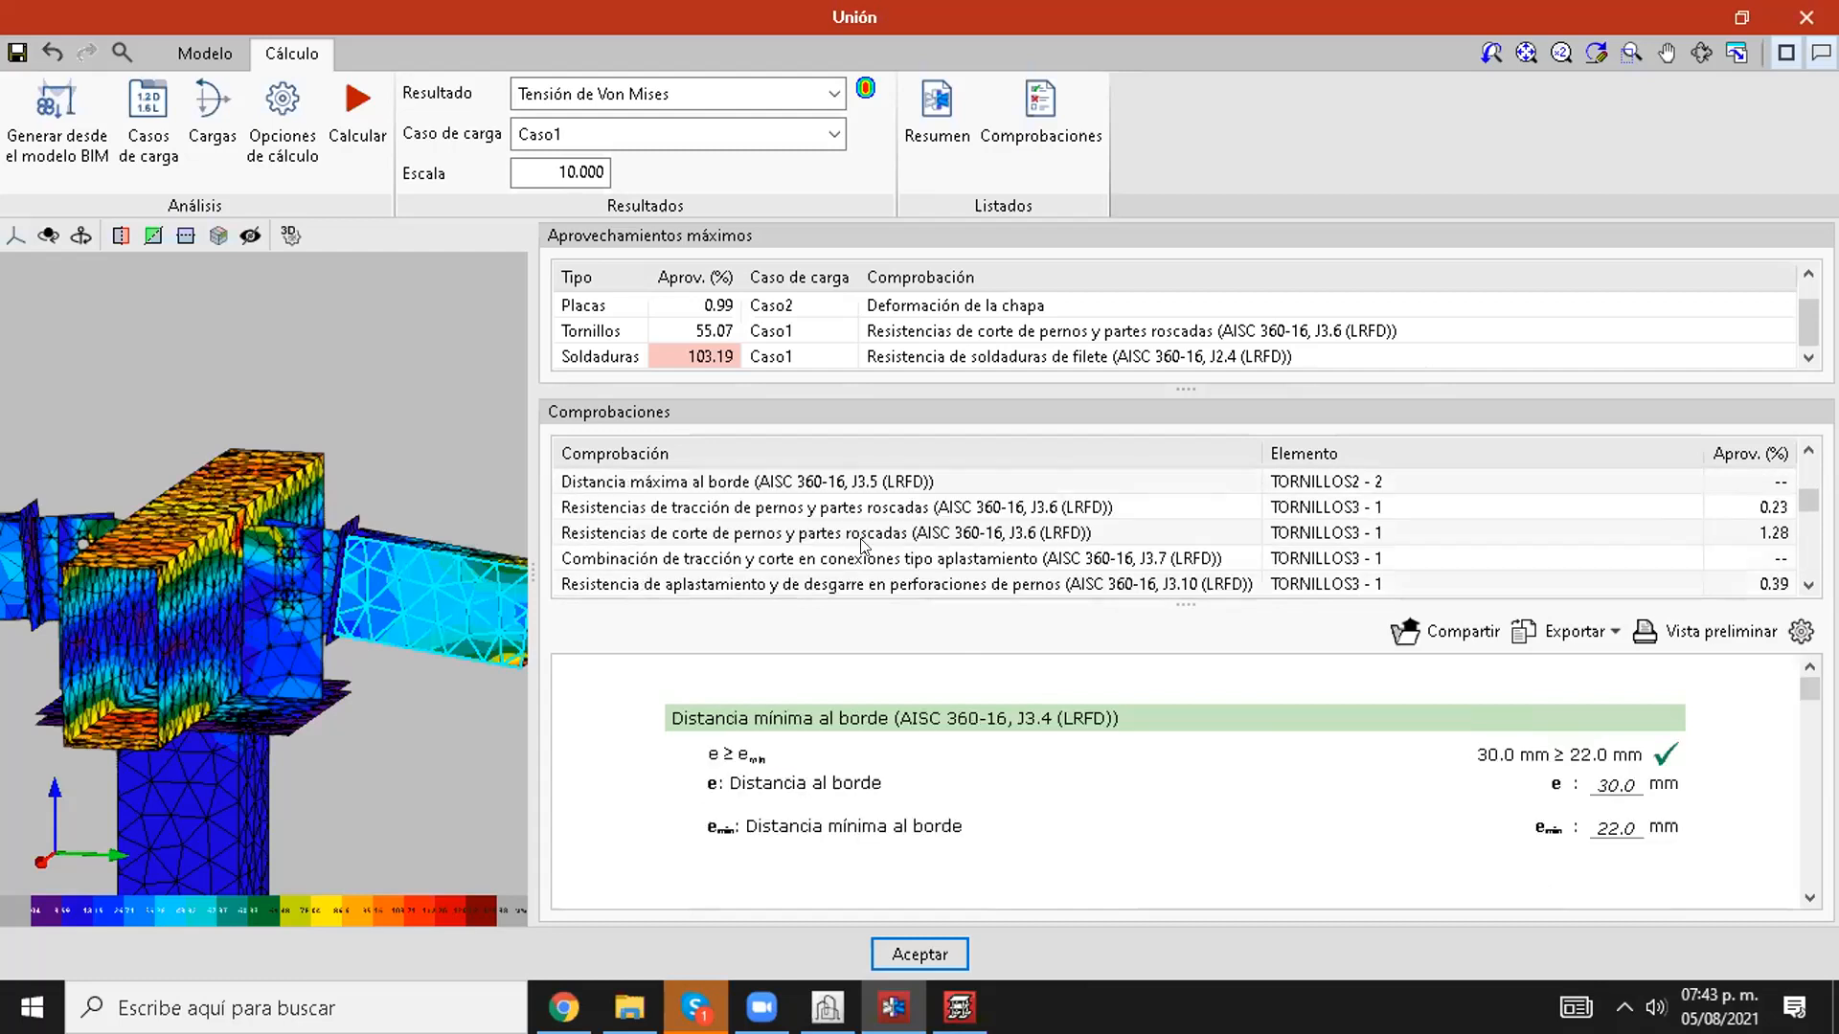
Step: Review the fillet weld strength (J2.4) and minimum weld size (J2.2b) checks for AJUSTE1's upper flange
scroll(862, 544, "down", 5)
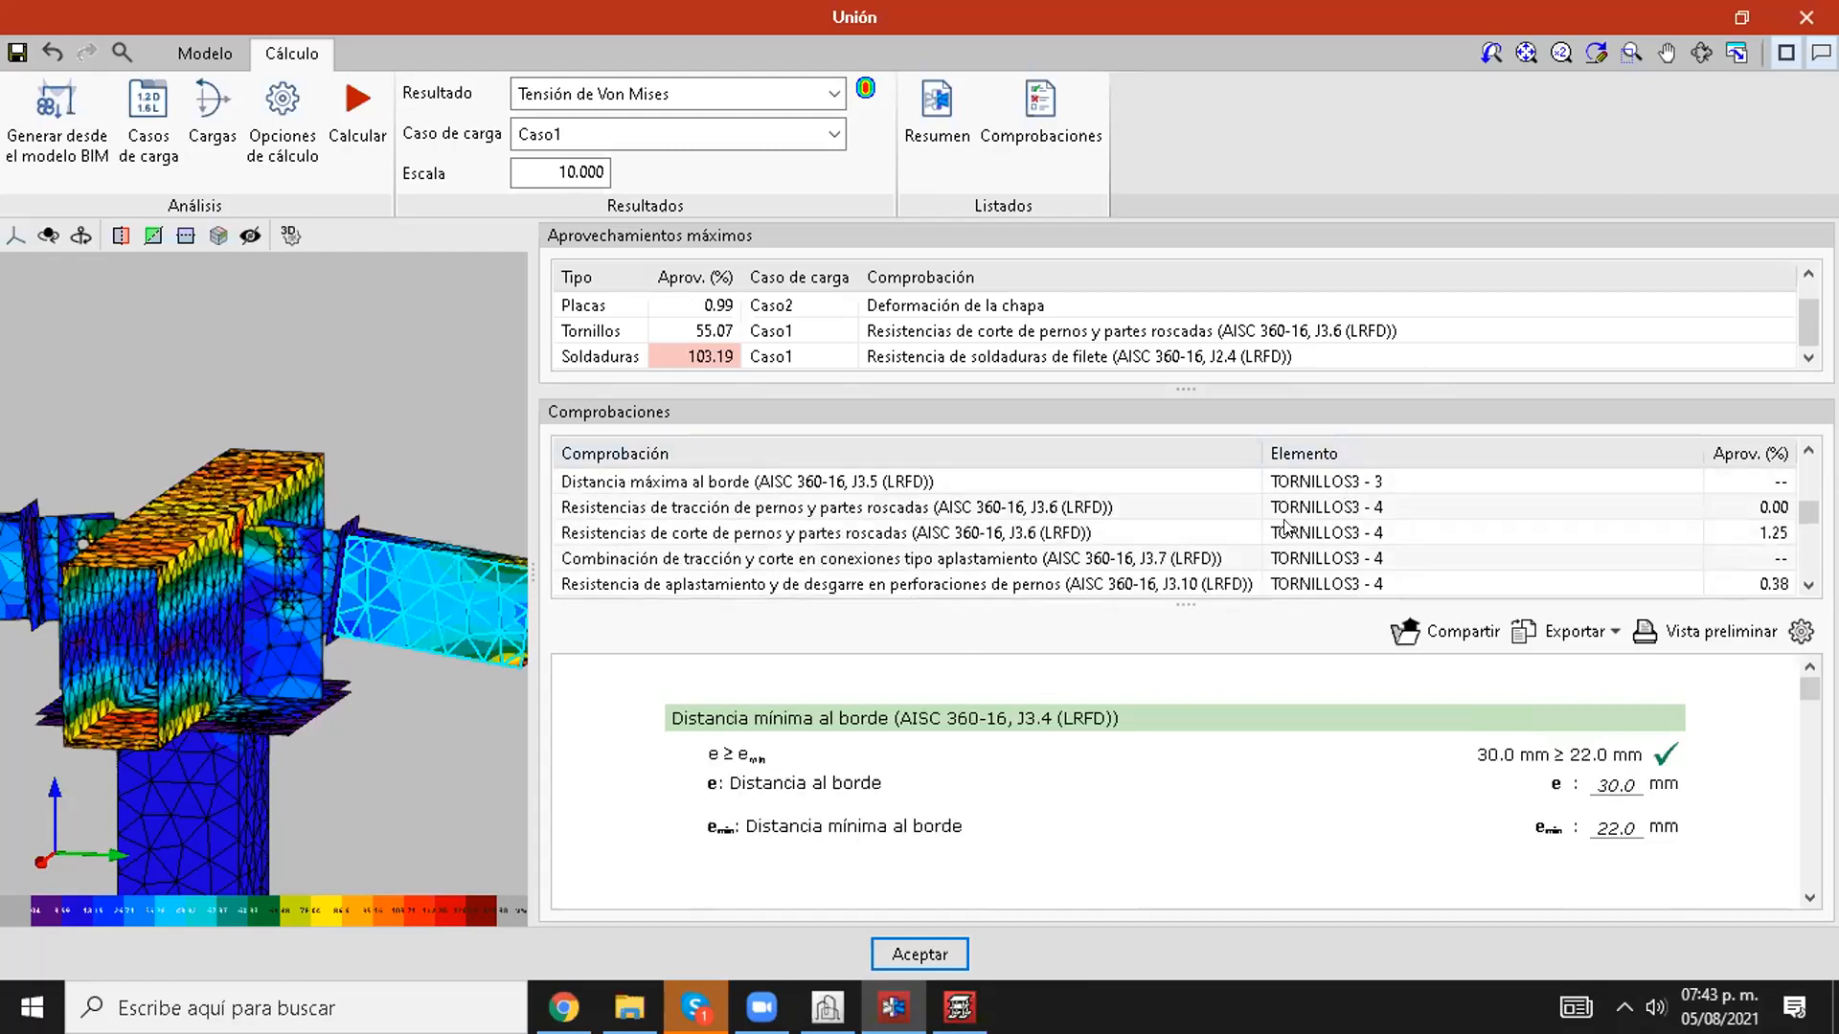
scroll(1284, 526, "down", 3)
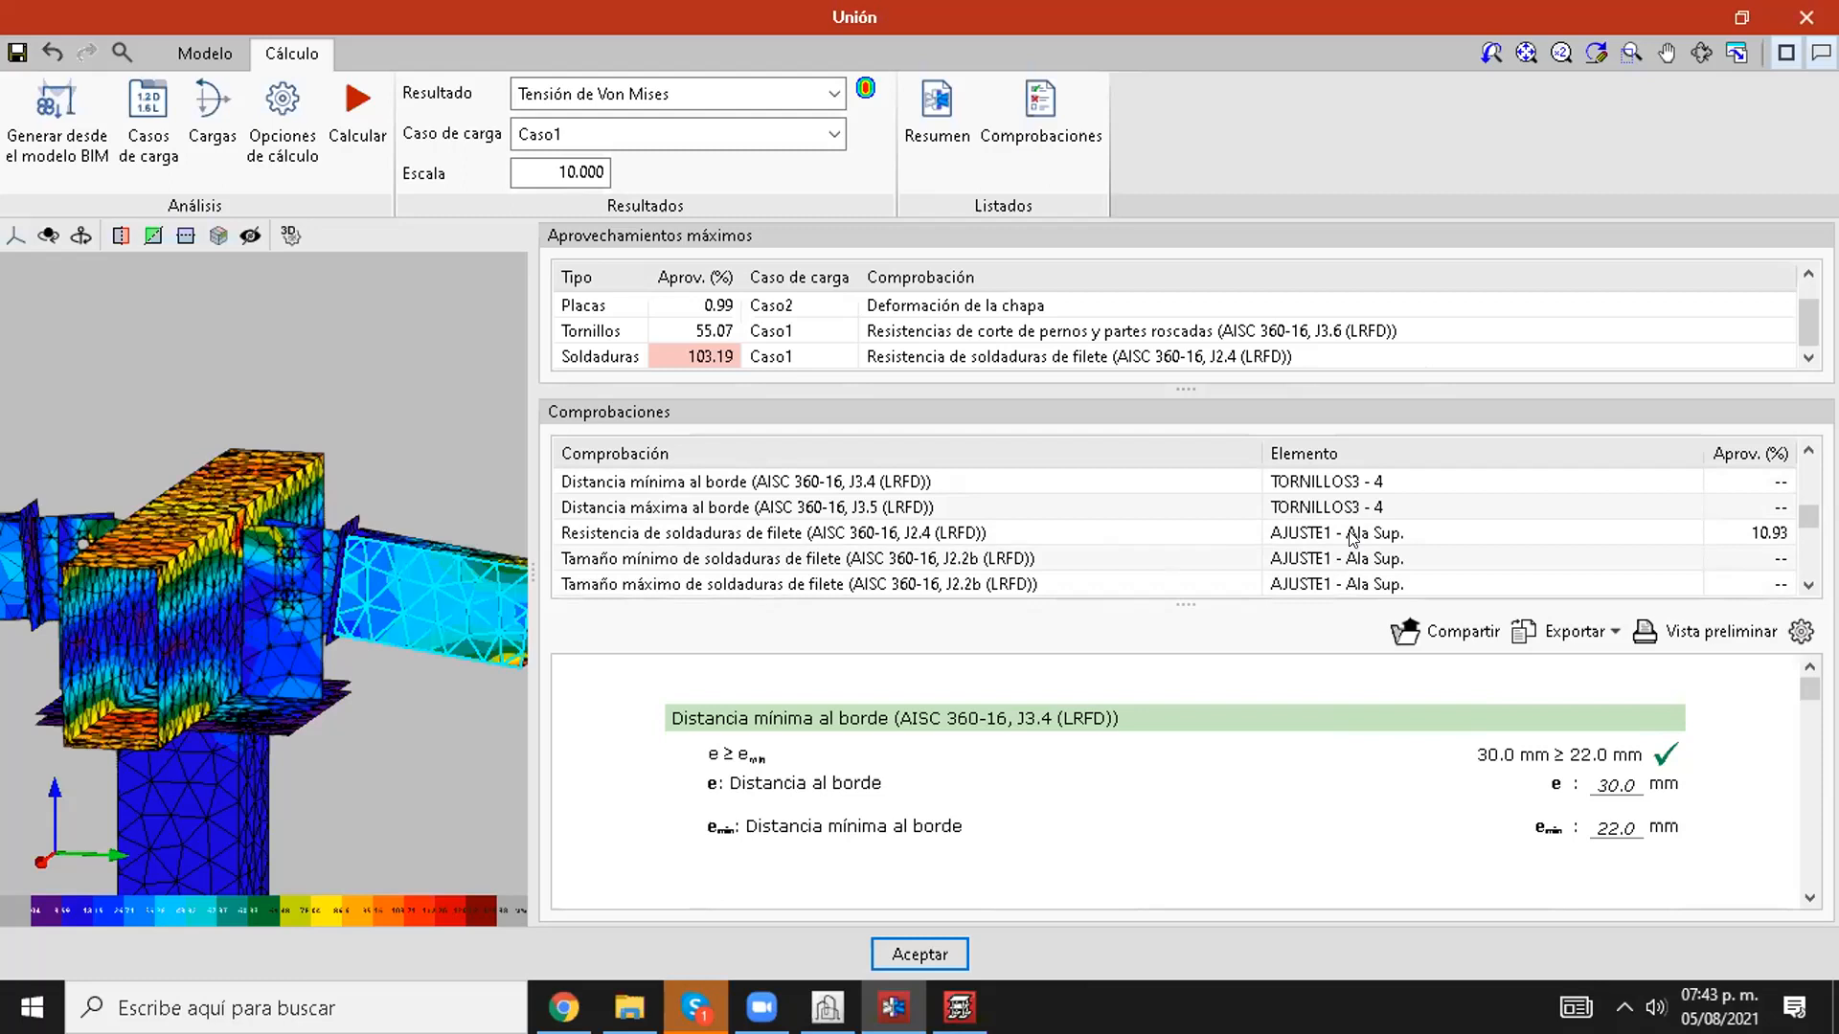
left_click(1353, 536)
scroll(1322, 542, "down", 1)
scroll(1316, 533, "up", 1)
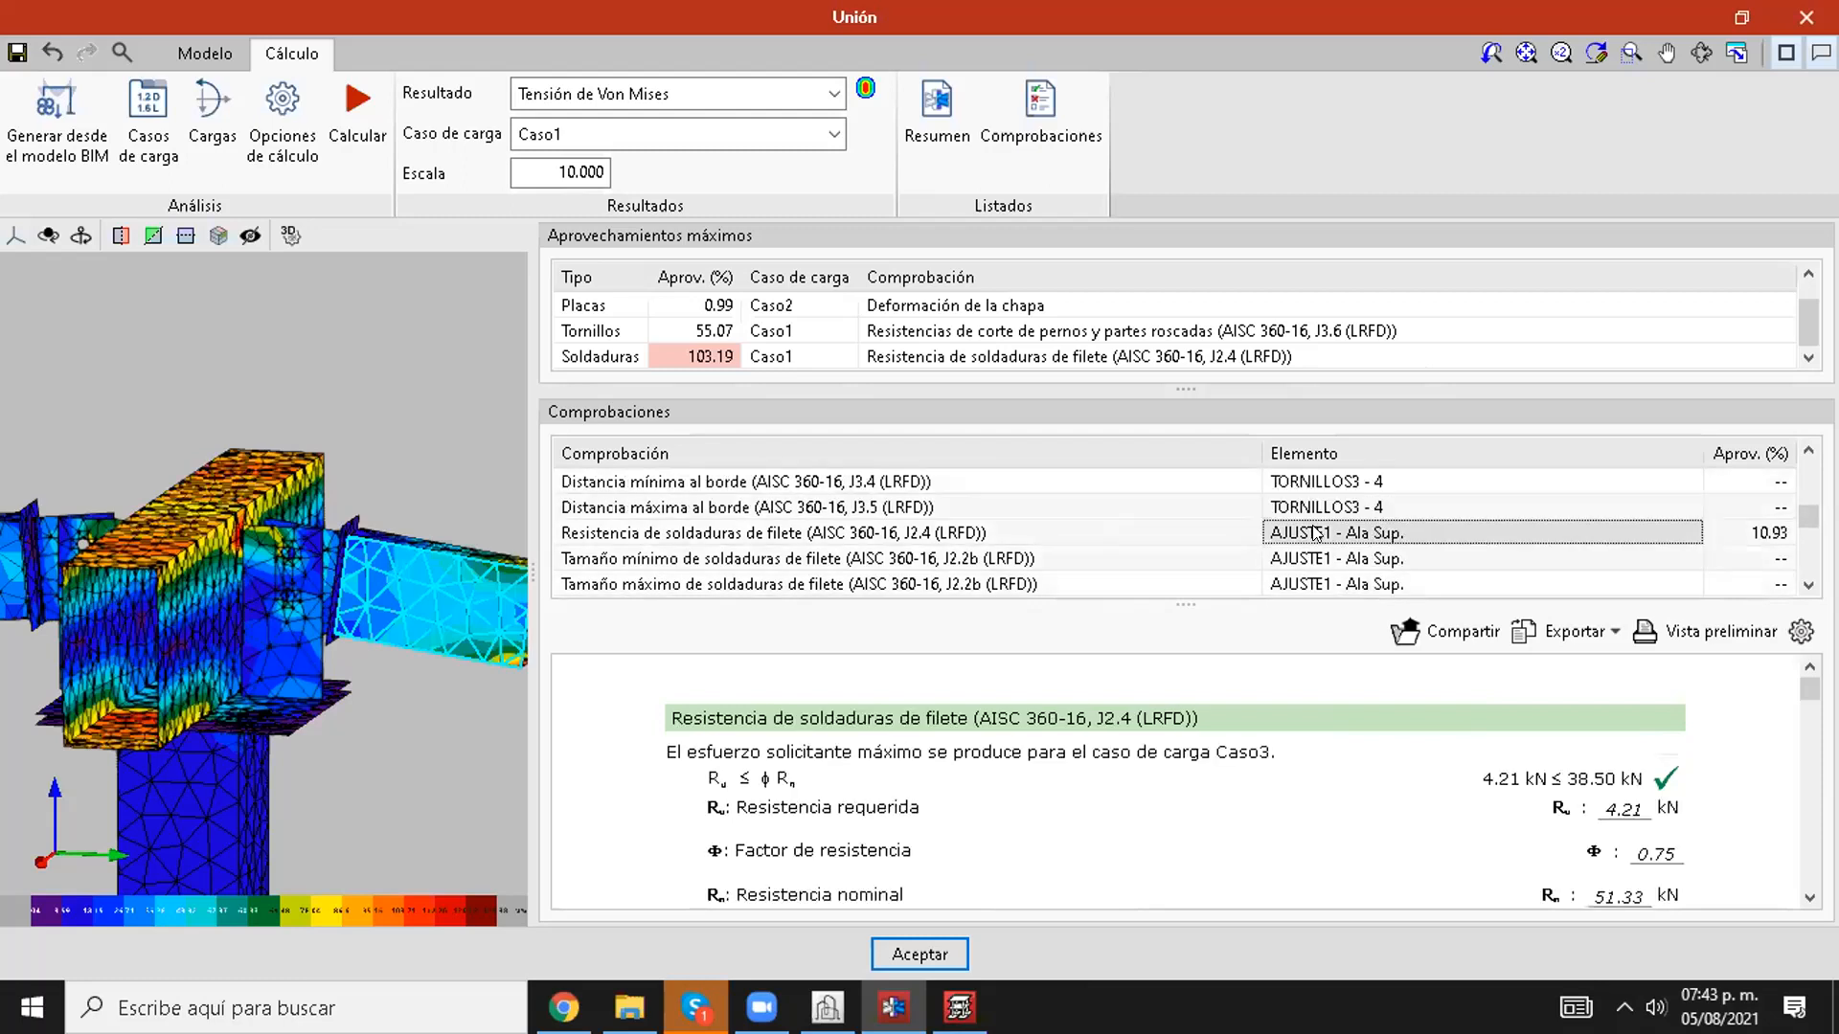
left_click(1309, 558)
scroll(1308, 563, "down", 1)
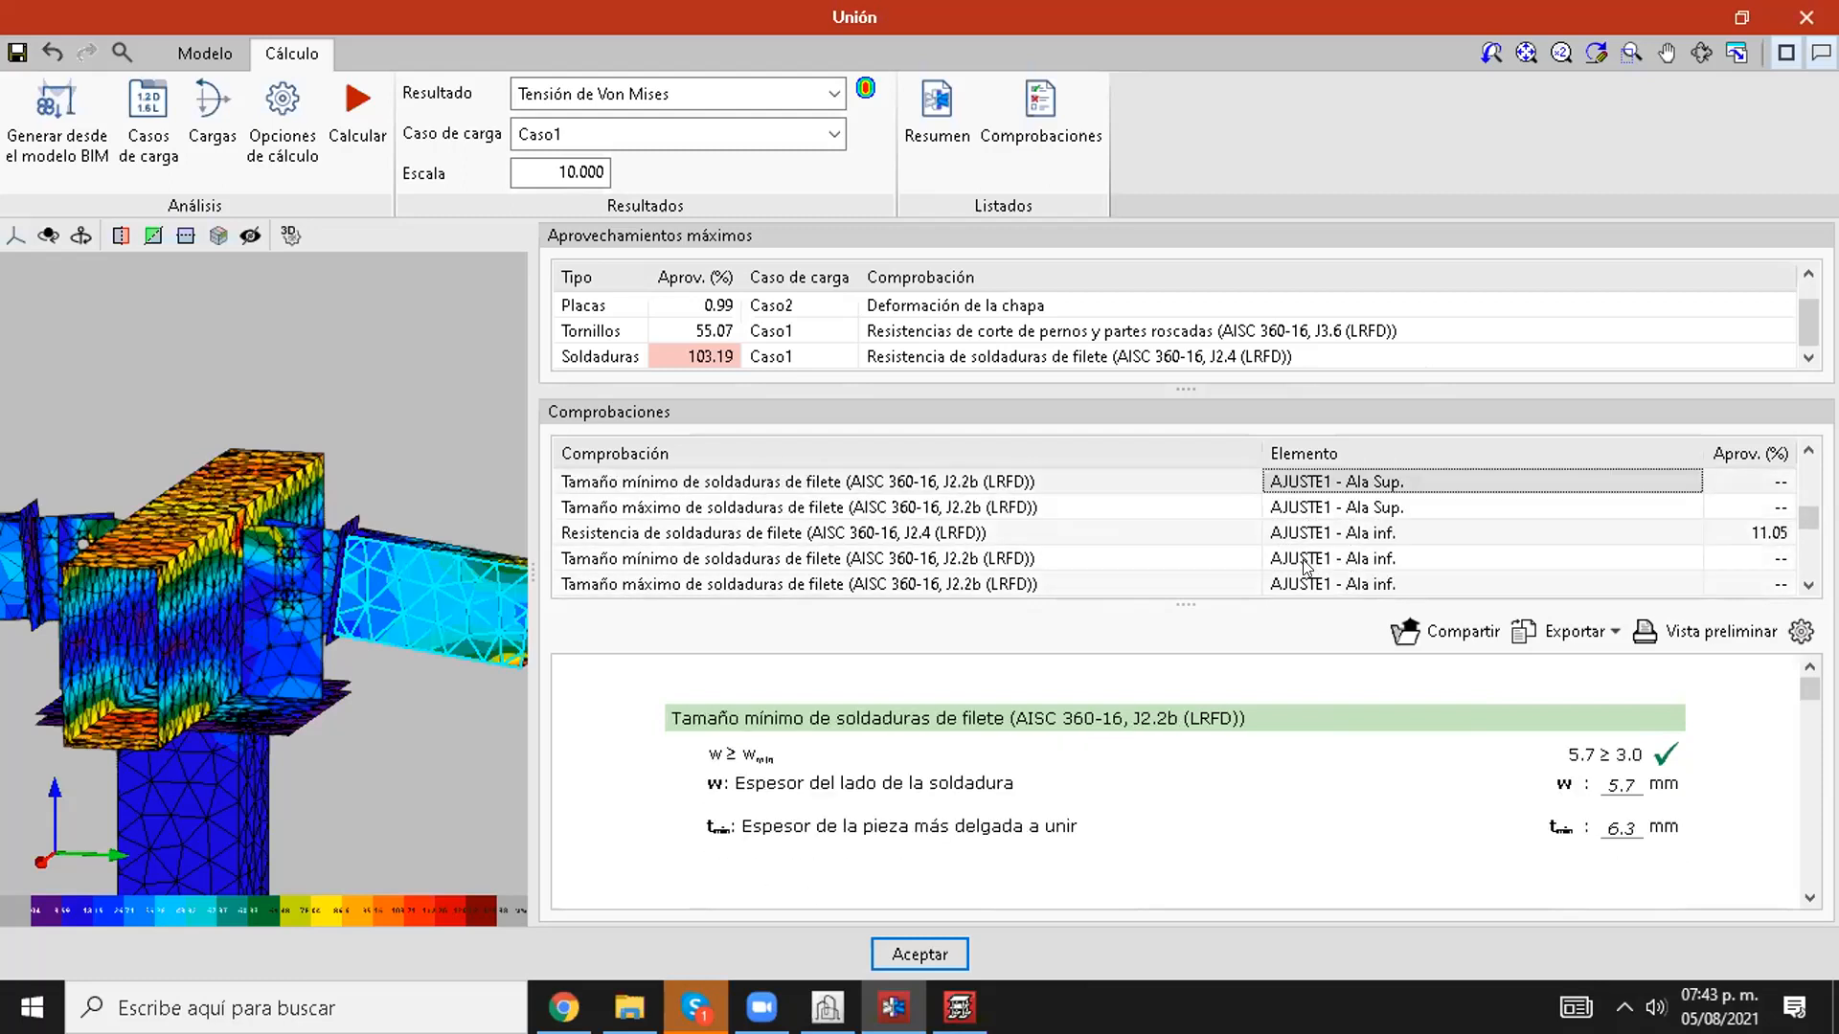
Step: Review the fillet weld size and strength checks for the AJUSTE1 flanges and left web, ending with SOLDADURA1 - 1's strength check
left_click(1304, 505)
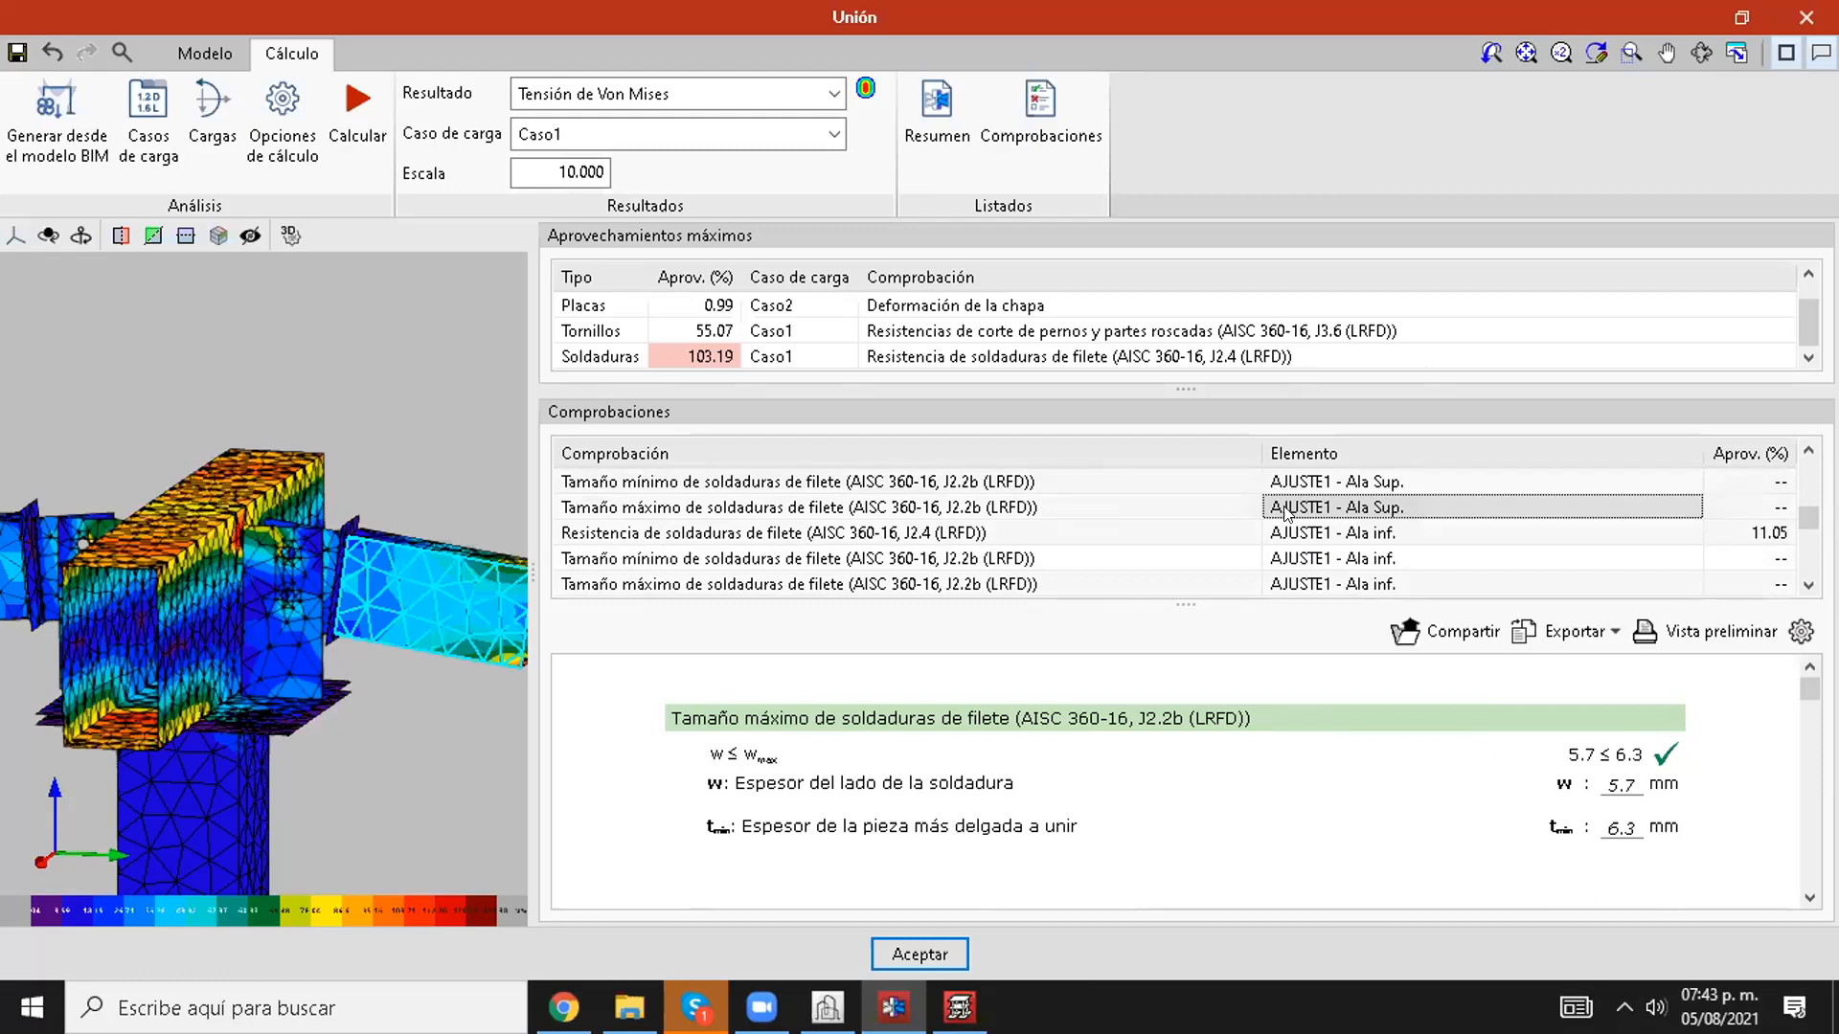
scroll(1288, 512, "down", 1)
left_click(1307, 483)
left_click(1319, 534)
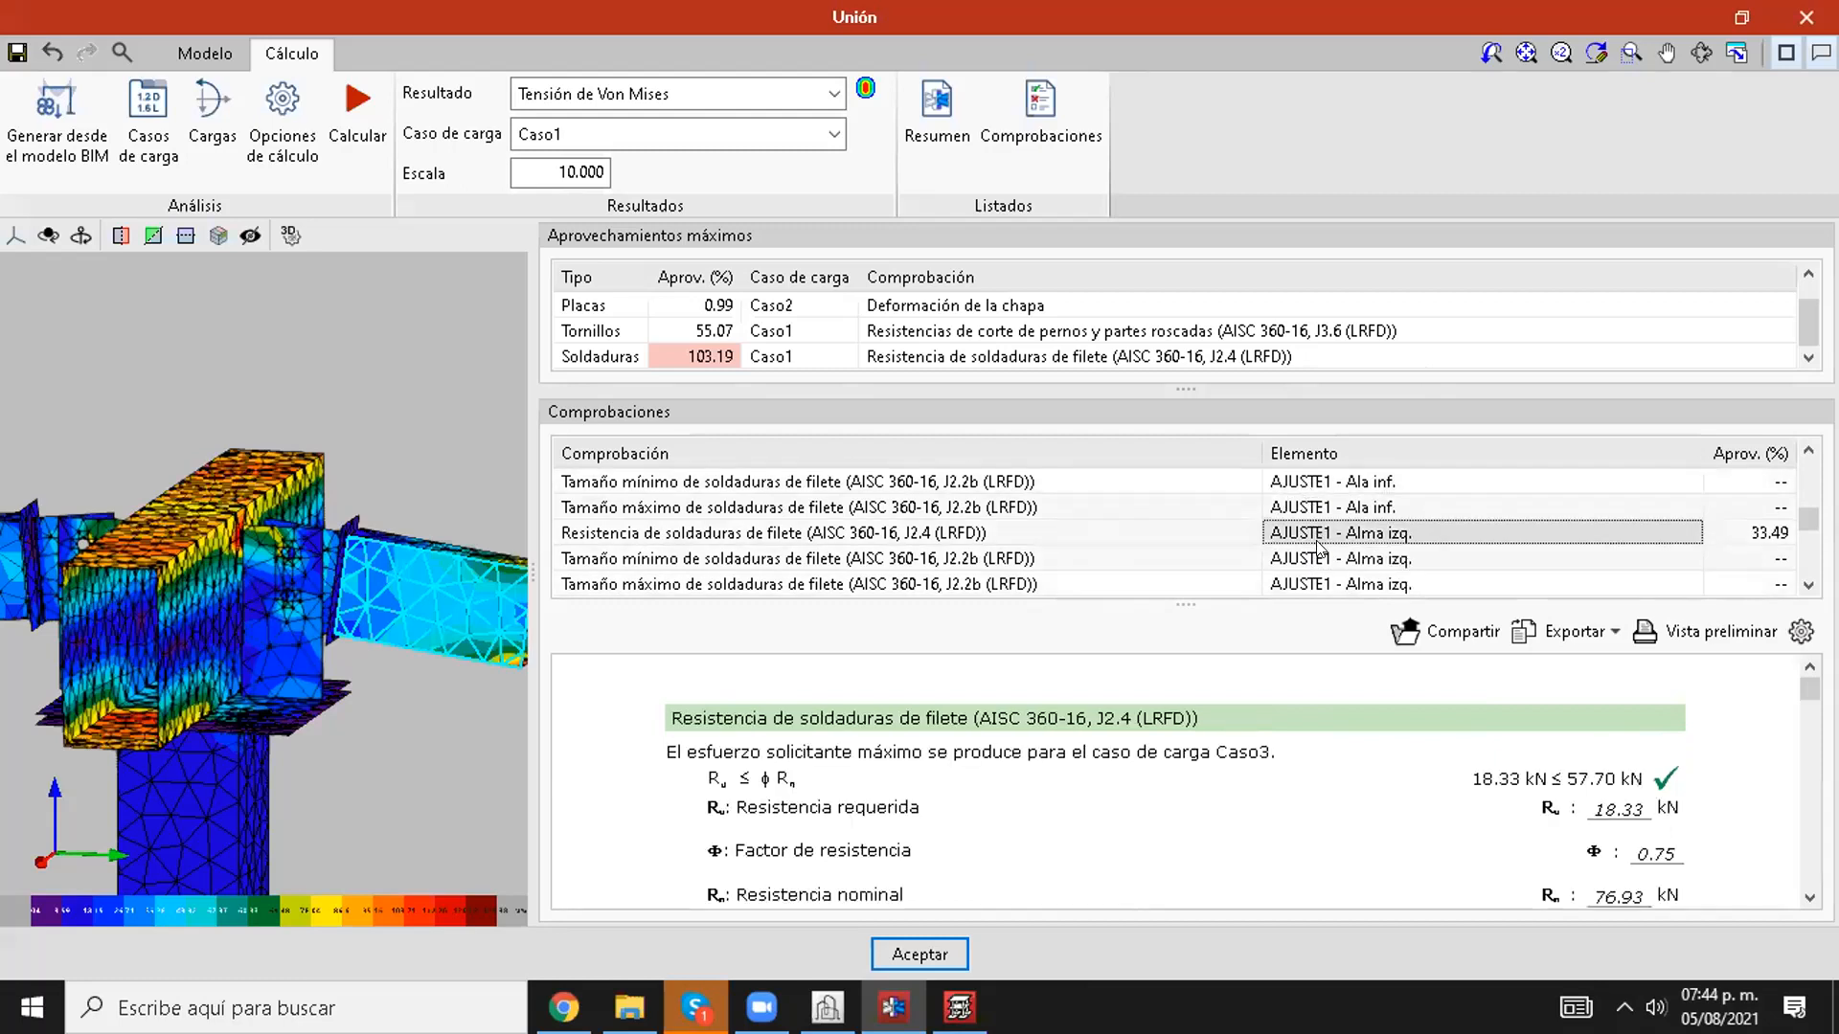
scroll(1312, 541, "down", 2)
left_click(1315, 536)
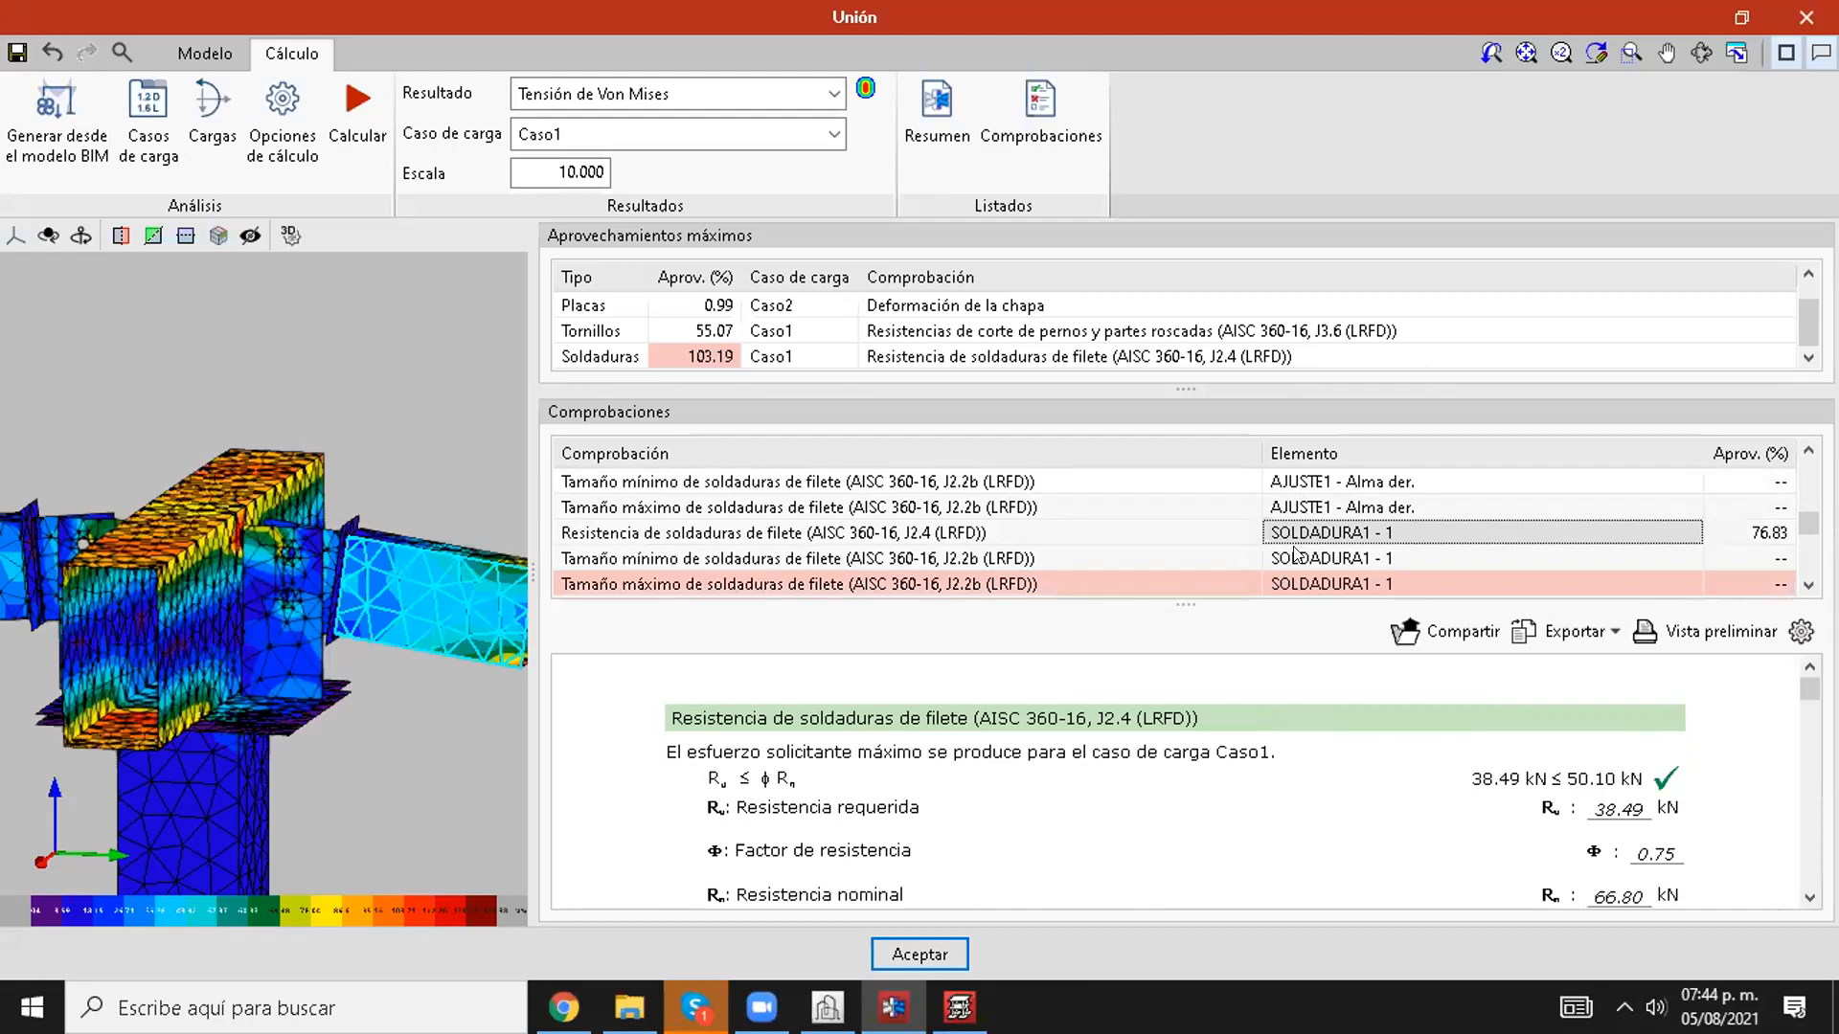
scroll(1140, 534, "down", 1)
scroll(1136, 534, "up", 1)
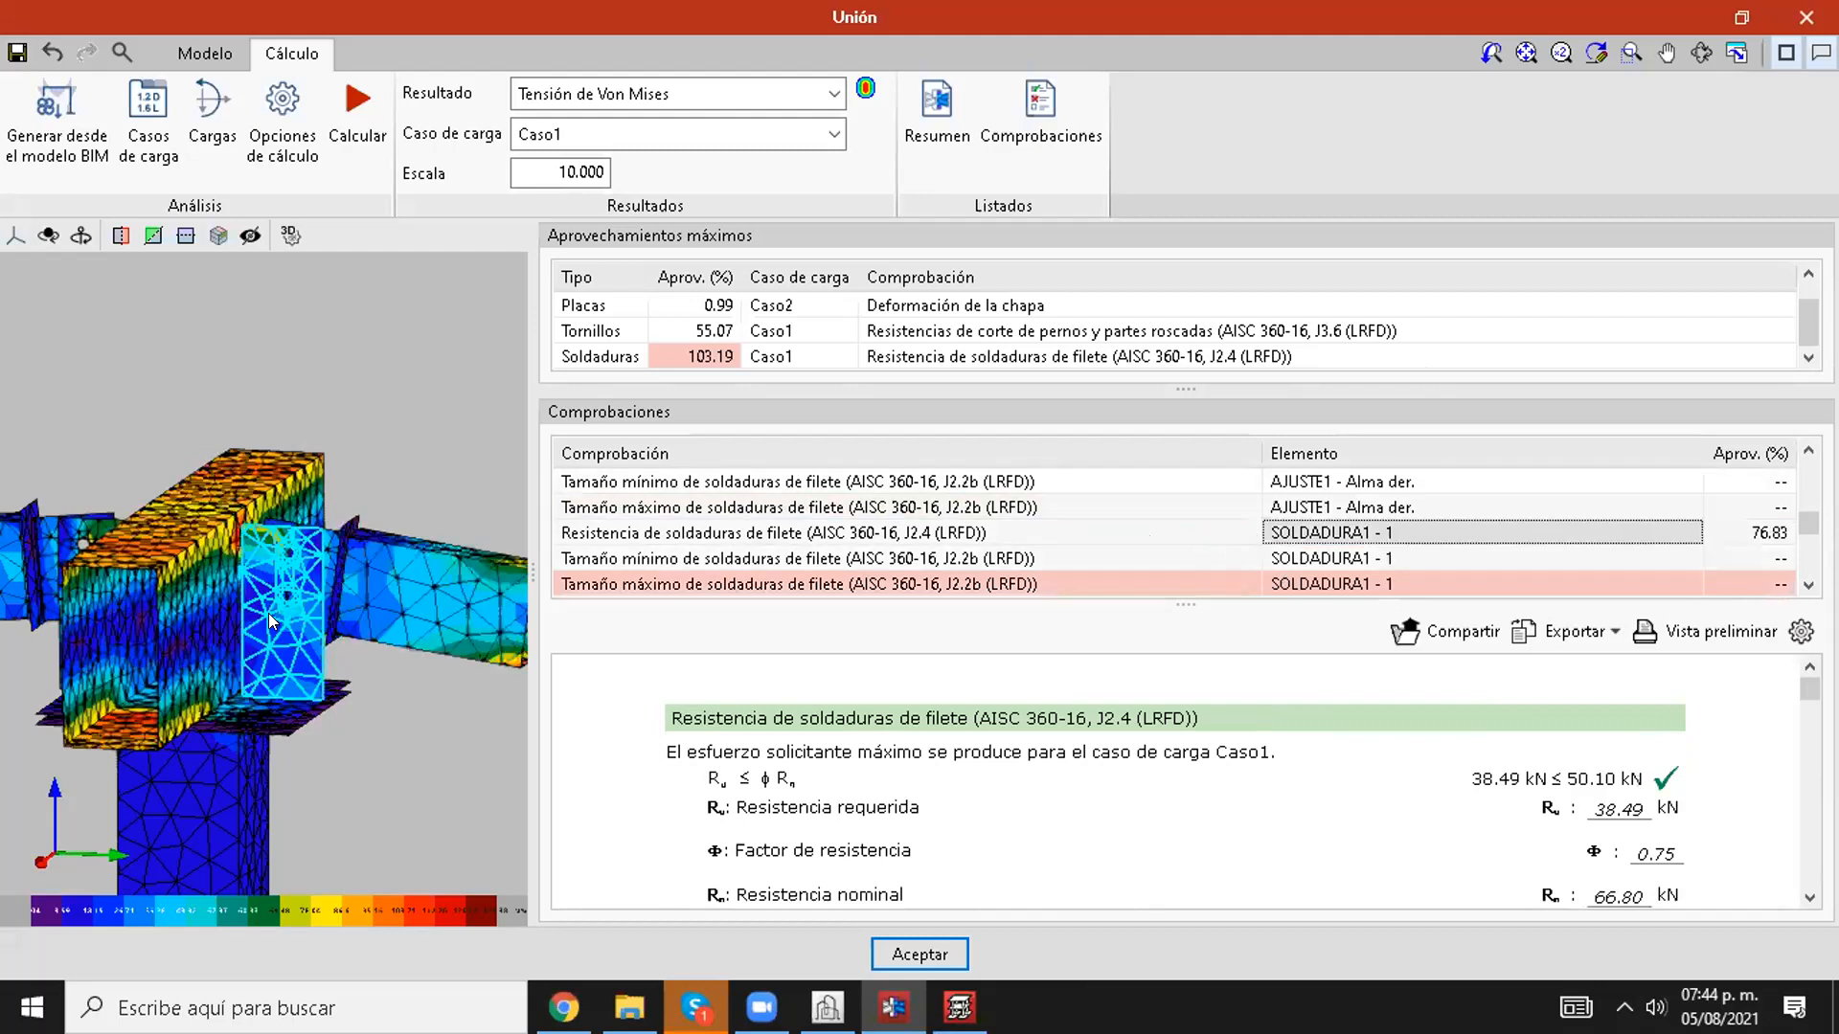
Step: Display the Coeficiente de aprovechamiento máximo result on the joint and inspect the coloured welds around the column's top plate
left_click(605, 96)
left_click(634, 125)
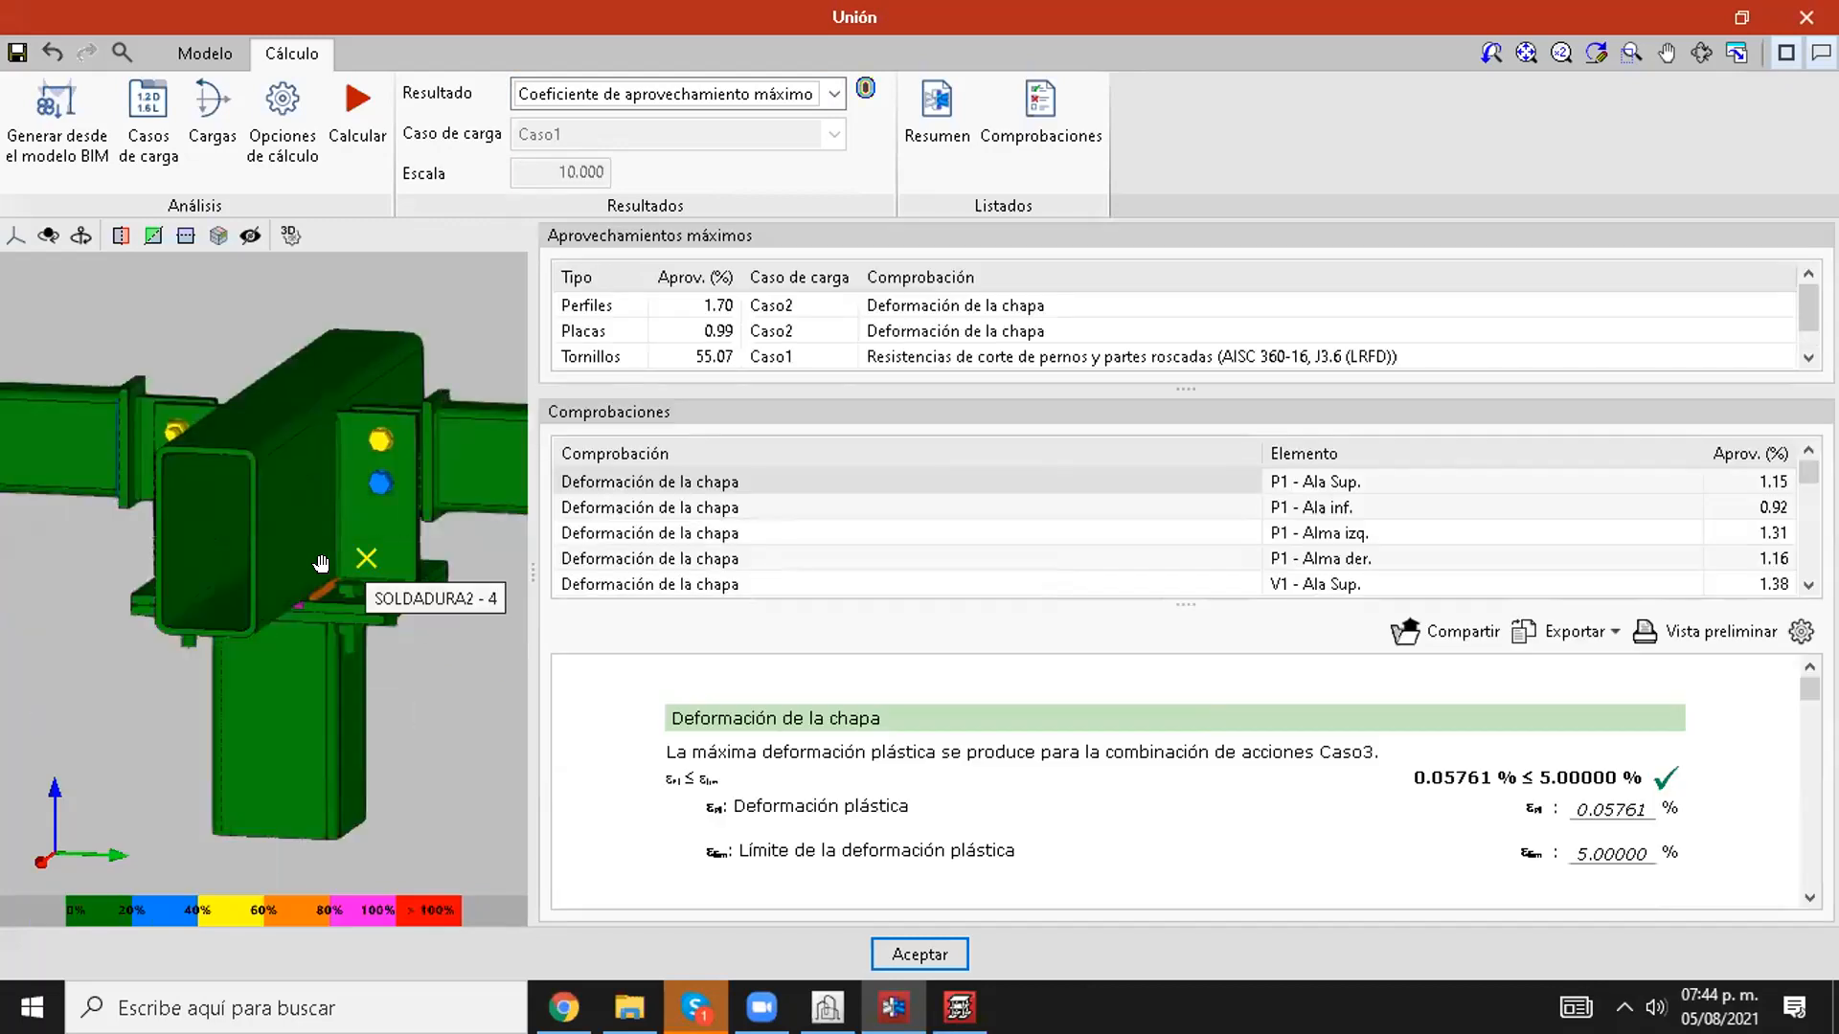
middle_click_drag(252, 651, 350, 651)
scroll(351, 650, "up", 3)
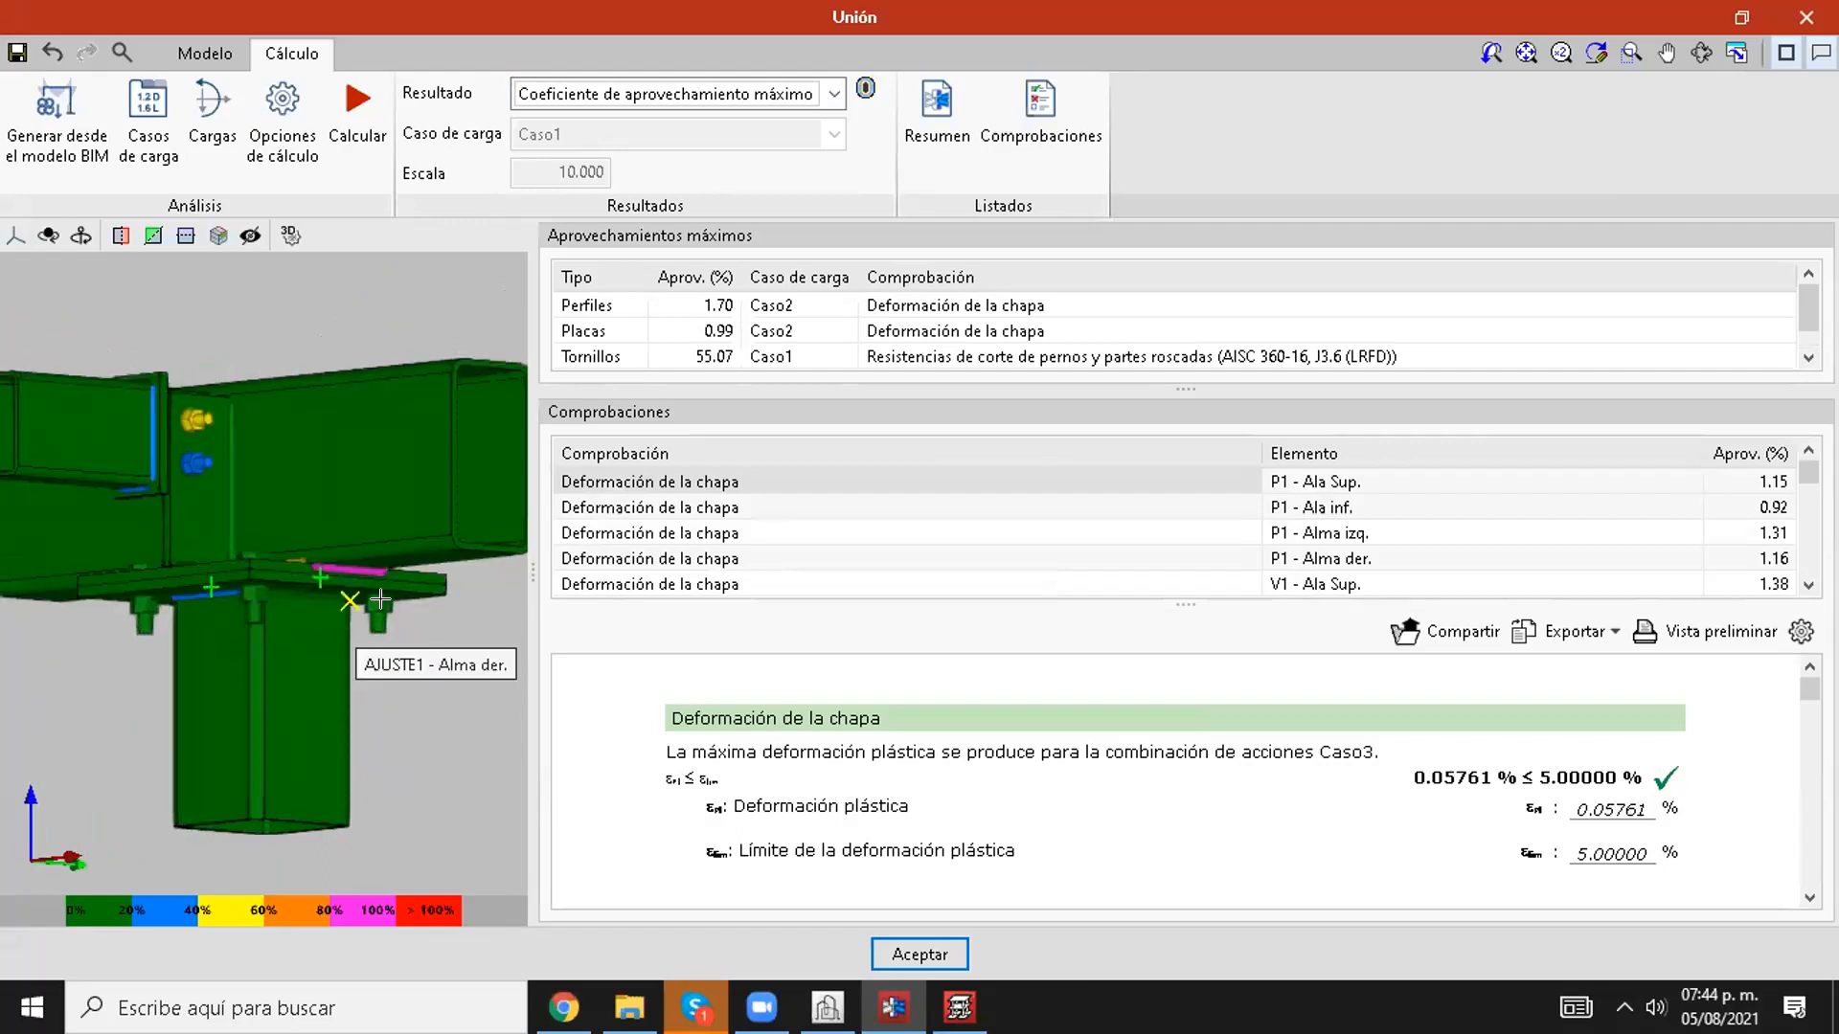
scroll(369, 579, "up", 3)
Step: Find the failing weld checks in the list and review SOLDADURA2 - 2's maximum fillet weld size (J2.2b)
scroll(1063, 565, "down", 6)
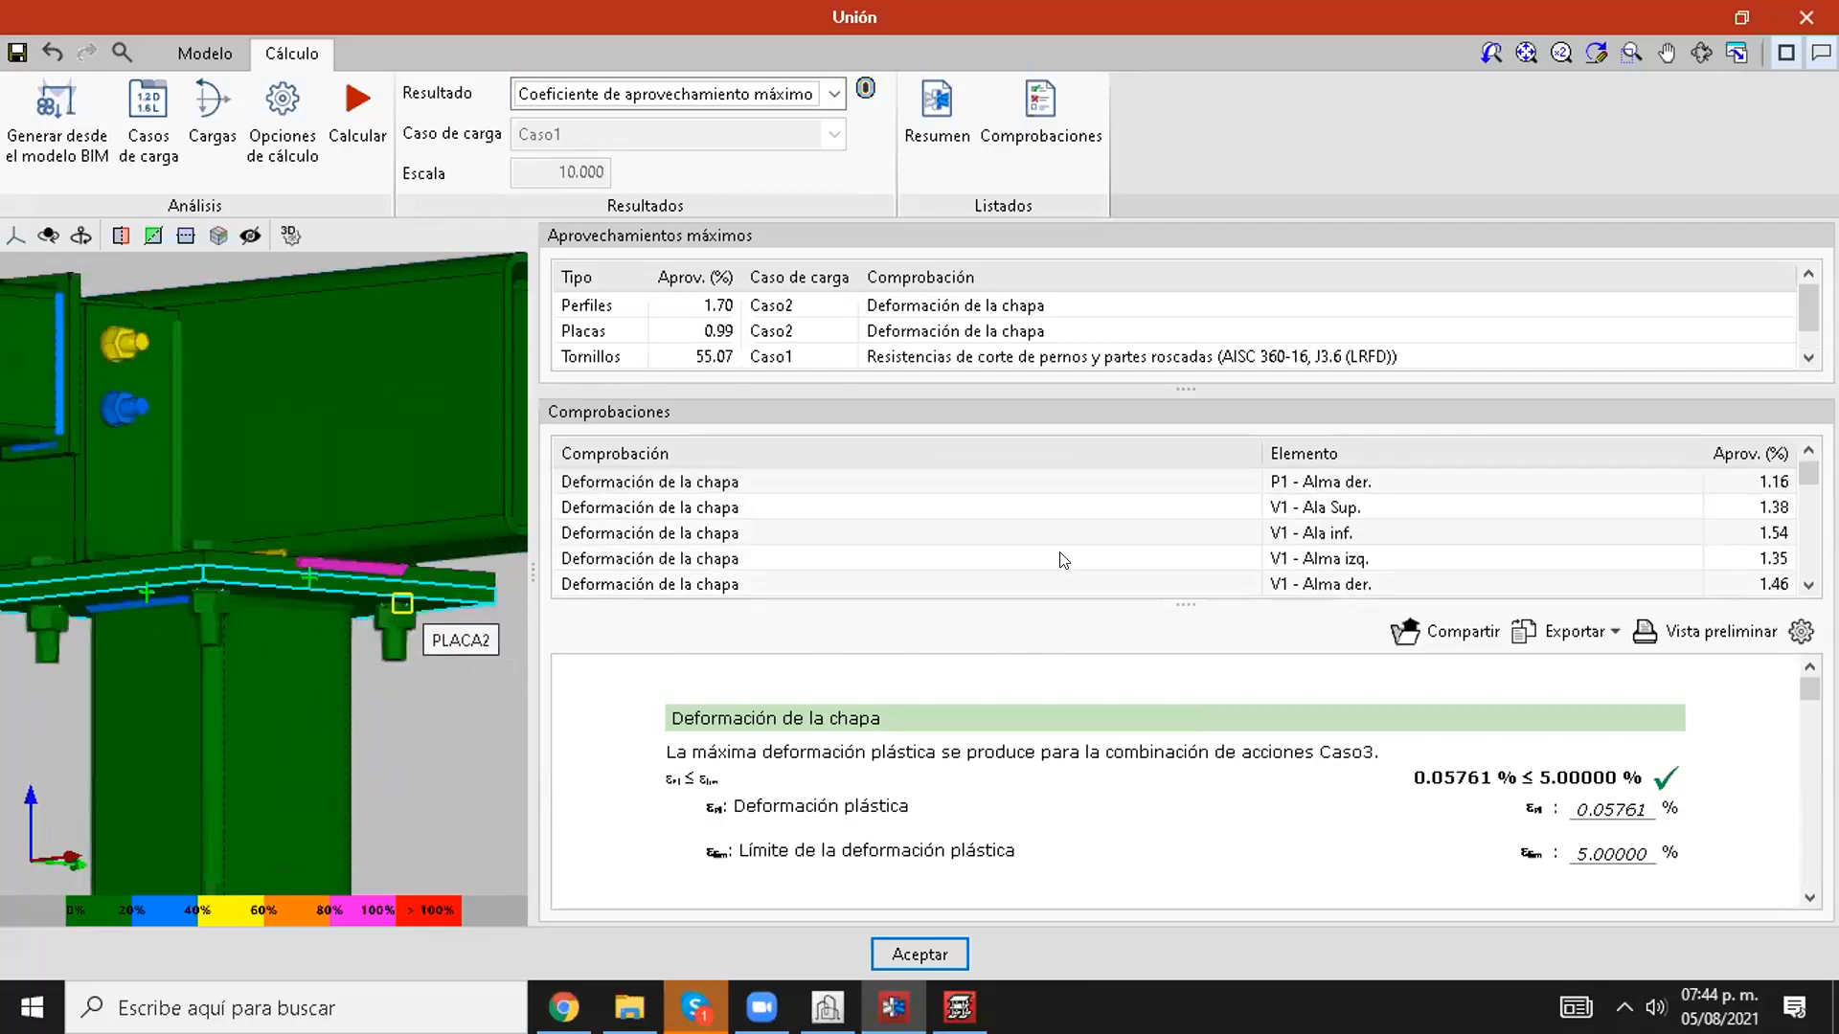
scroll(1089, 551, "down", 5)
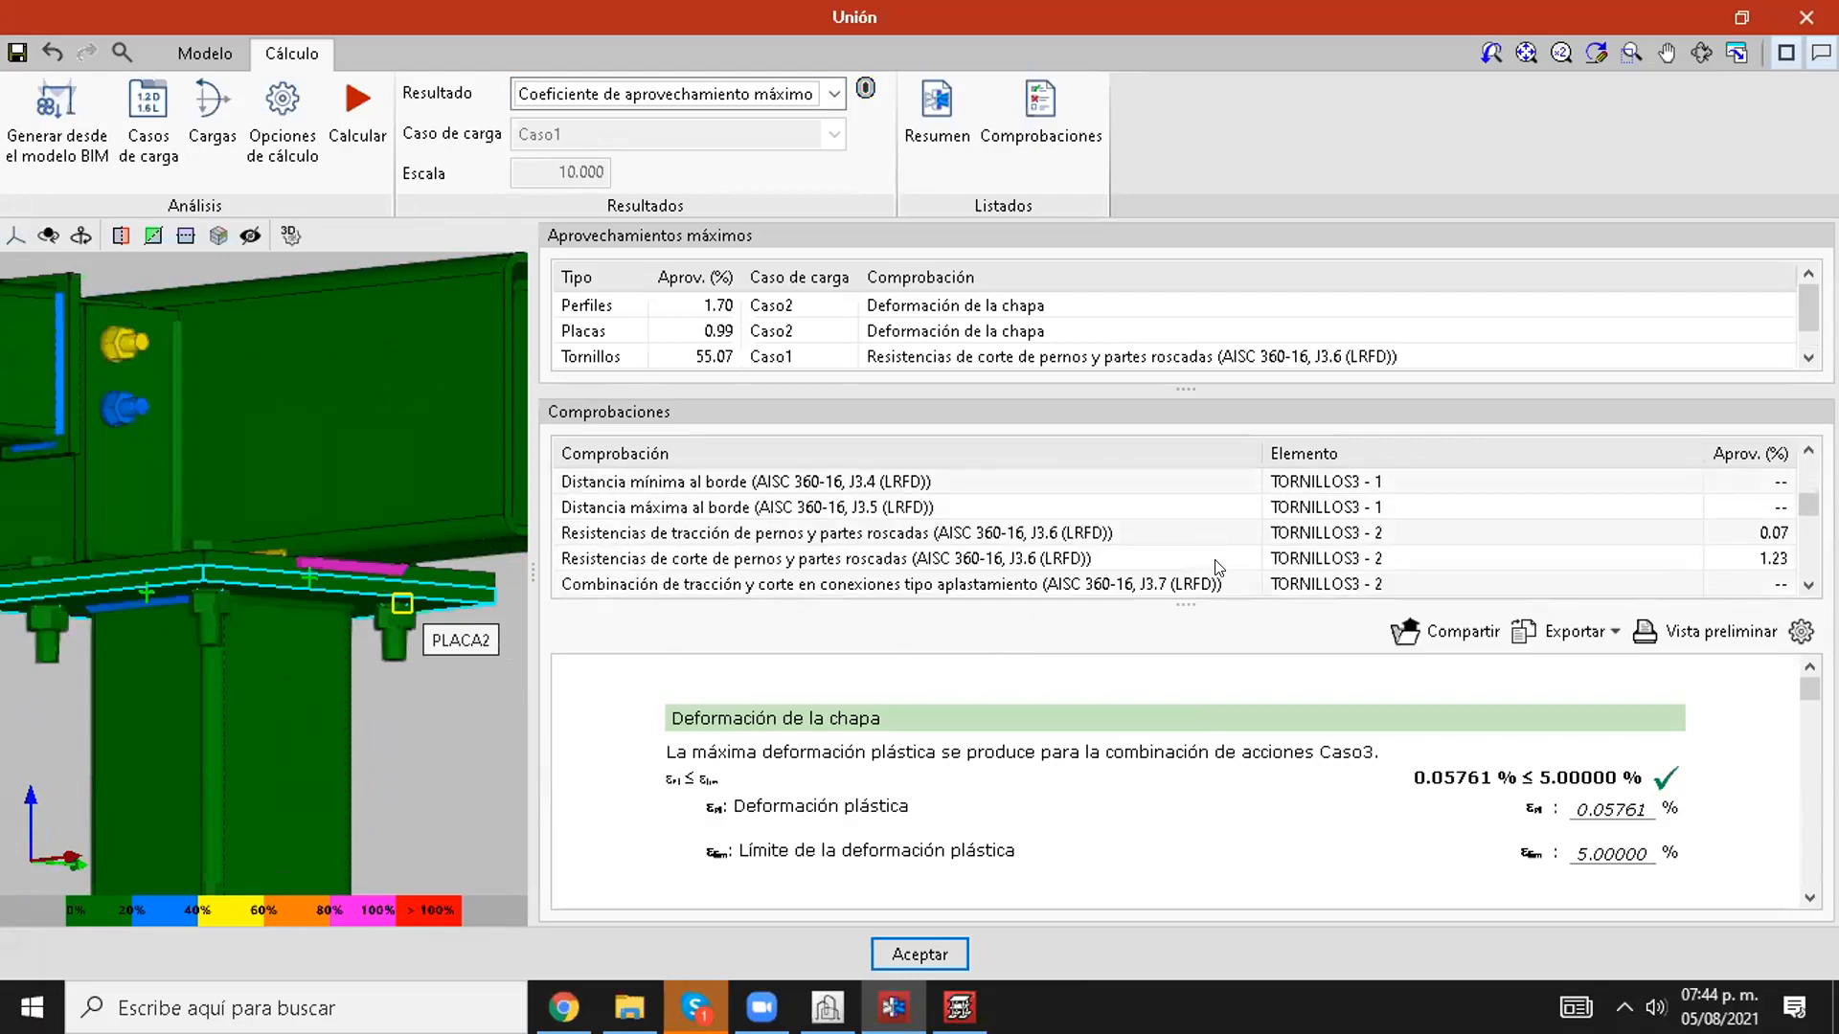
scroll(1410, 548, "down", 3)
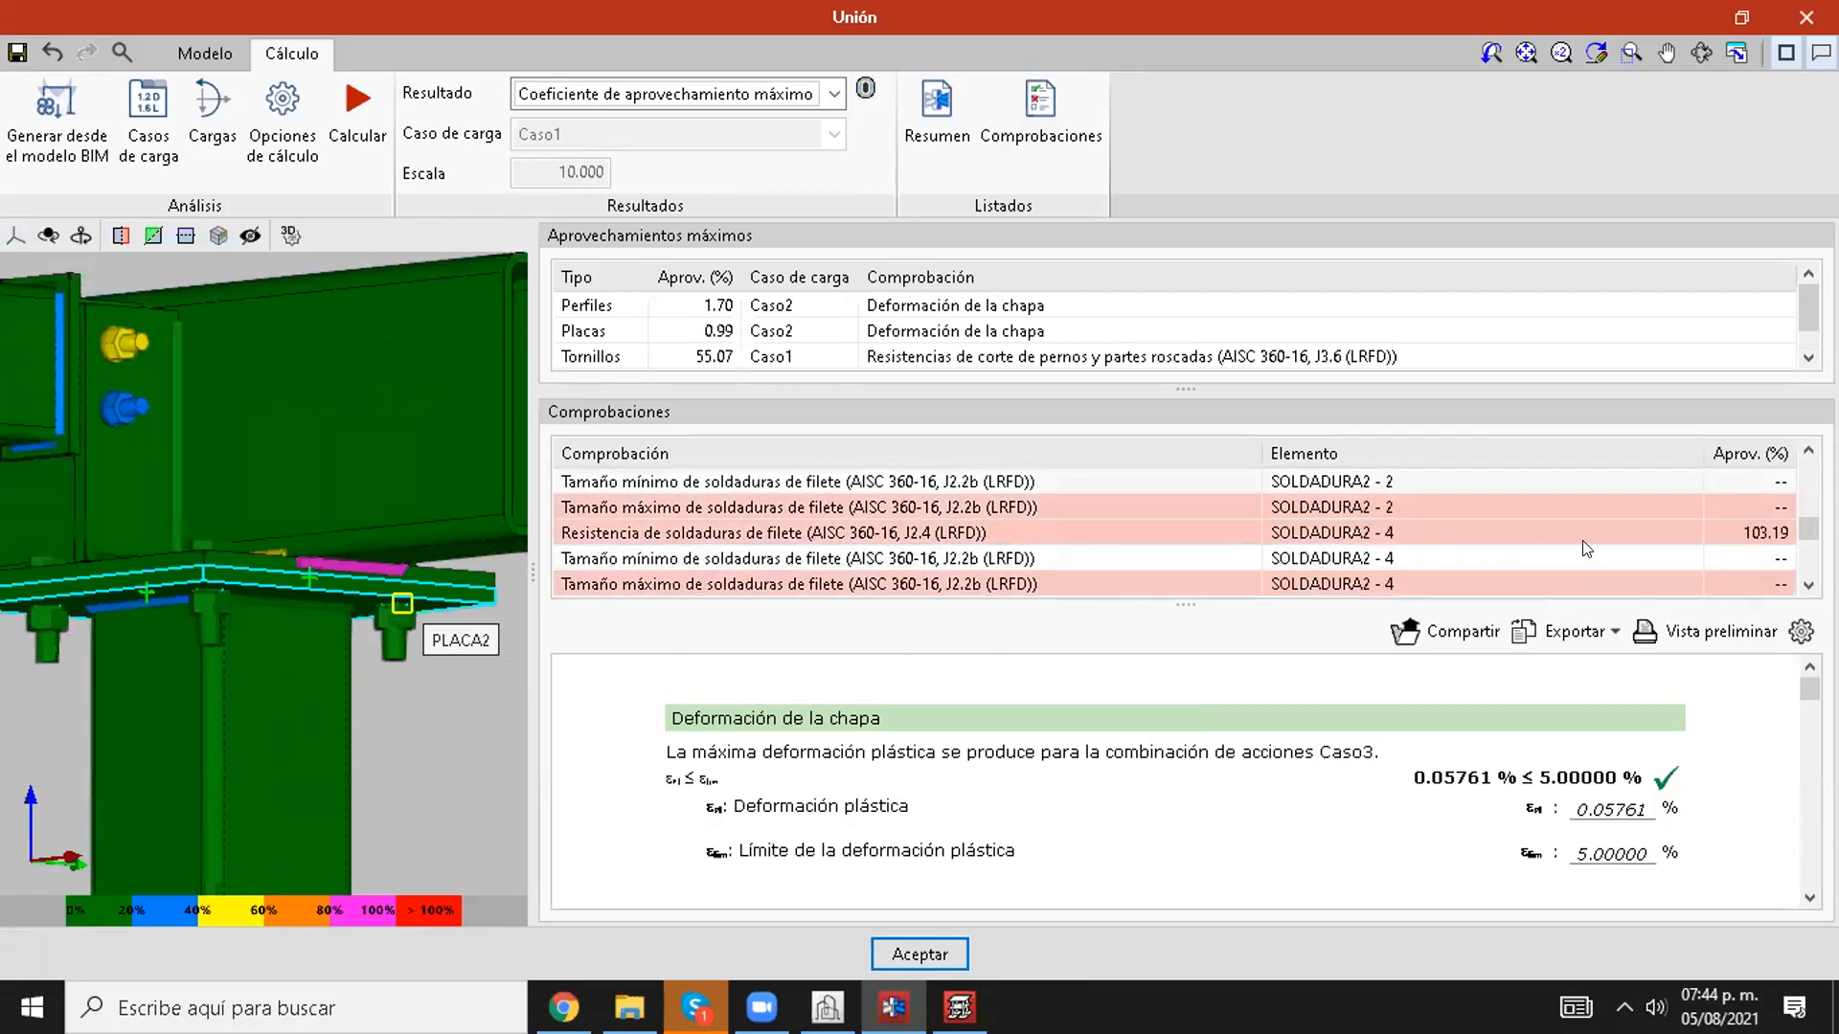
left_click(1650, 529)
left_click(735, 509)
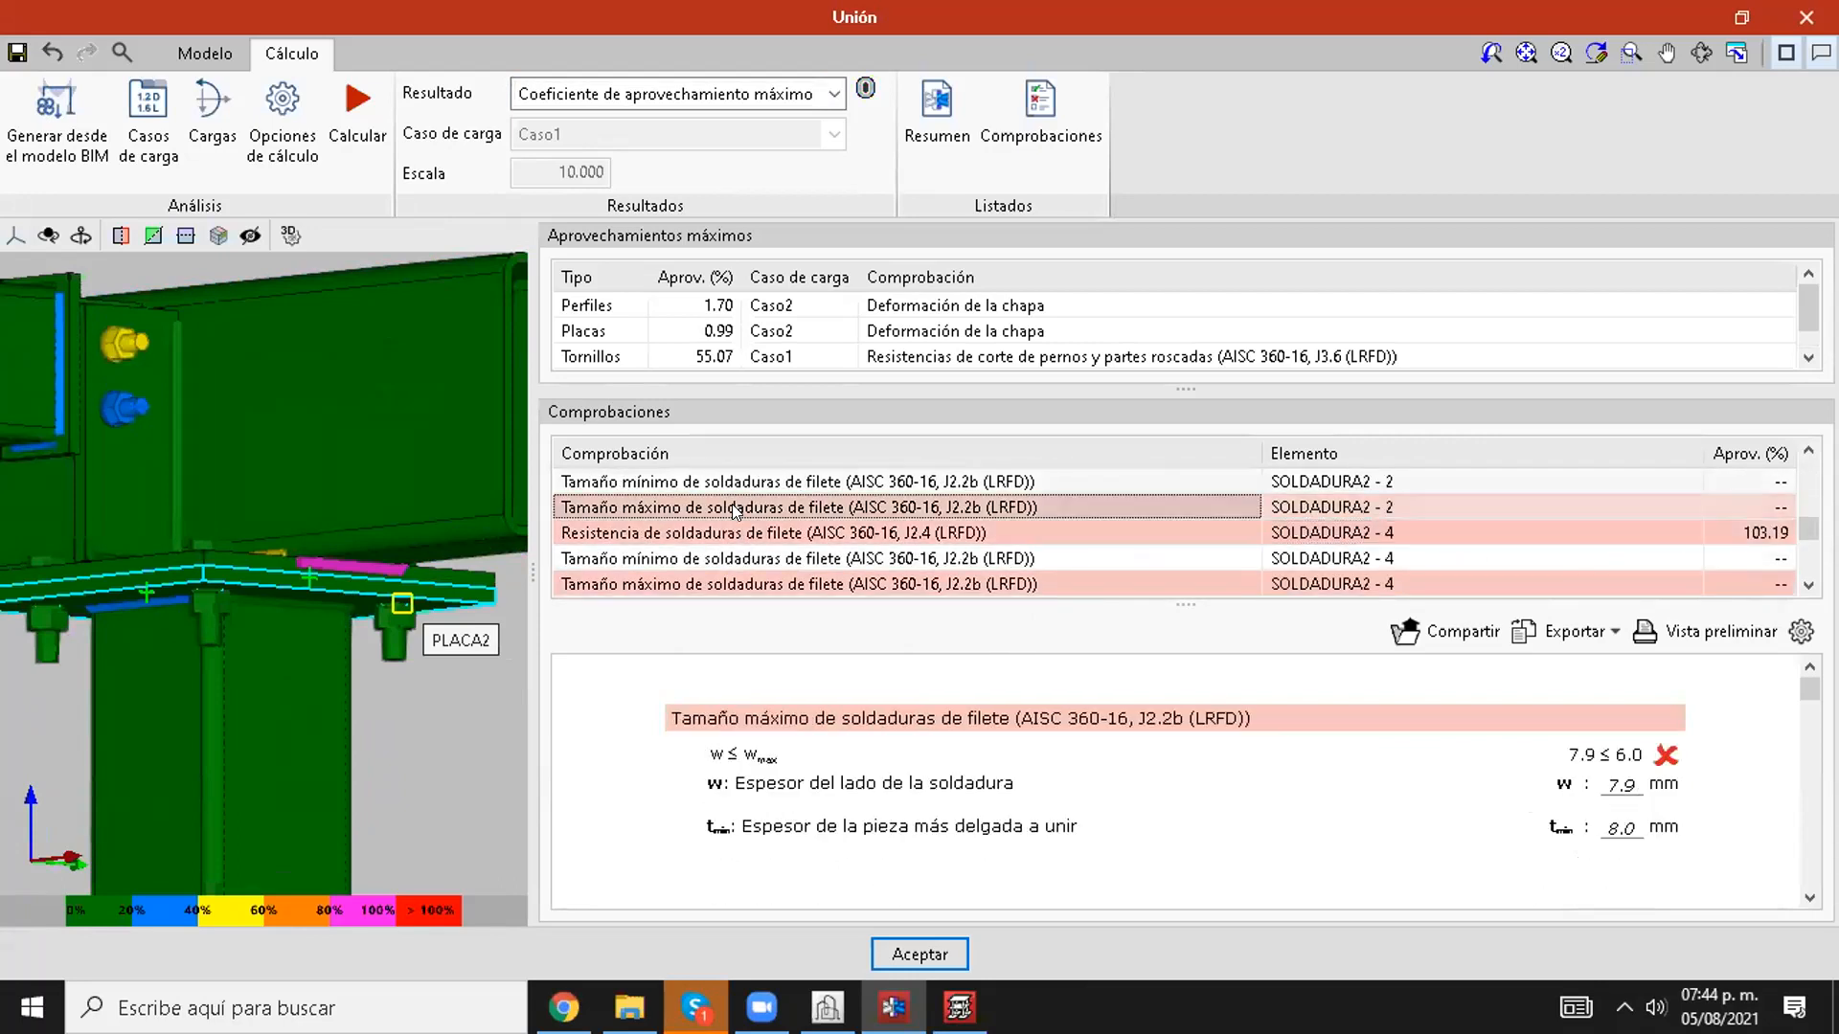
left_click(1304, 507)
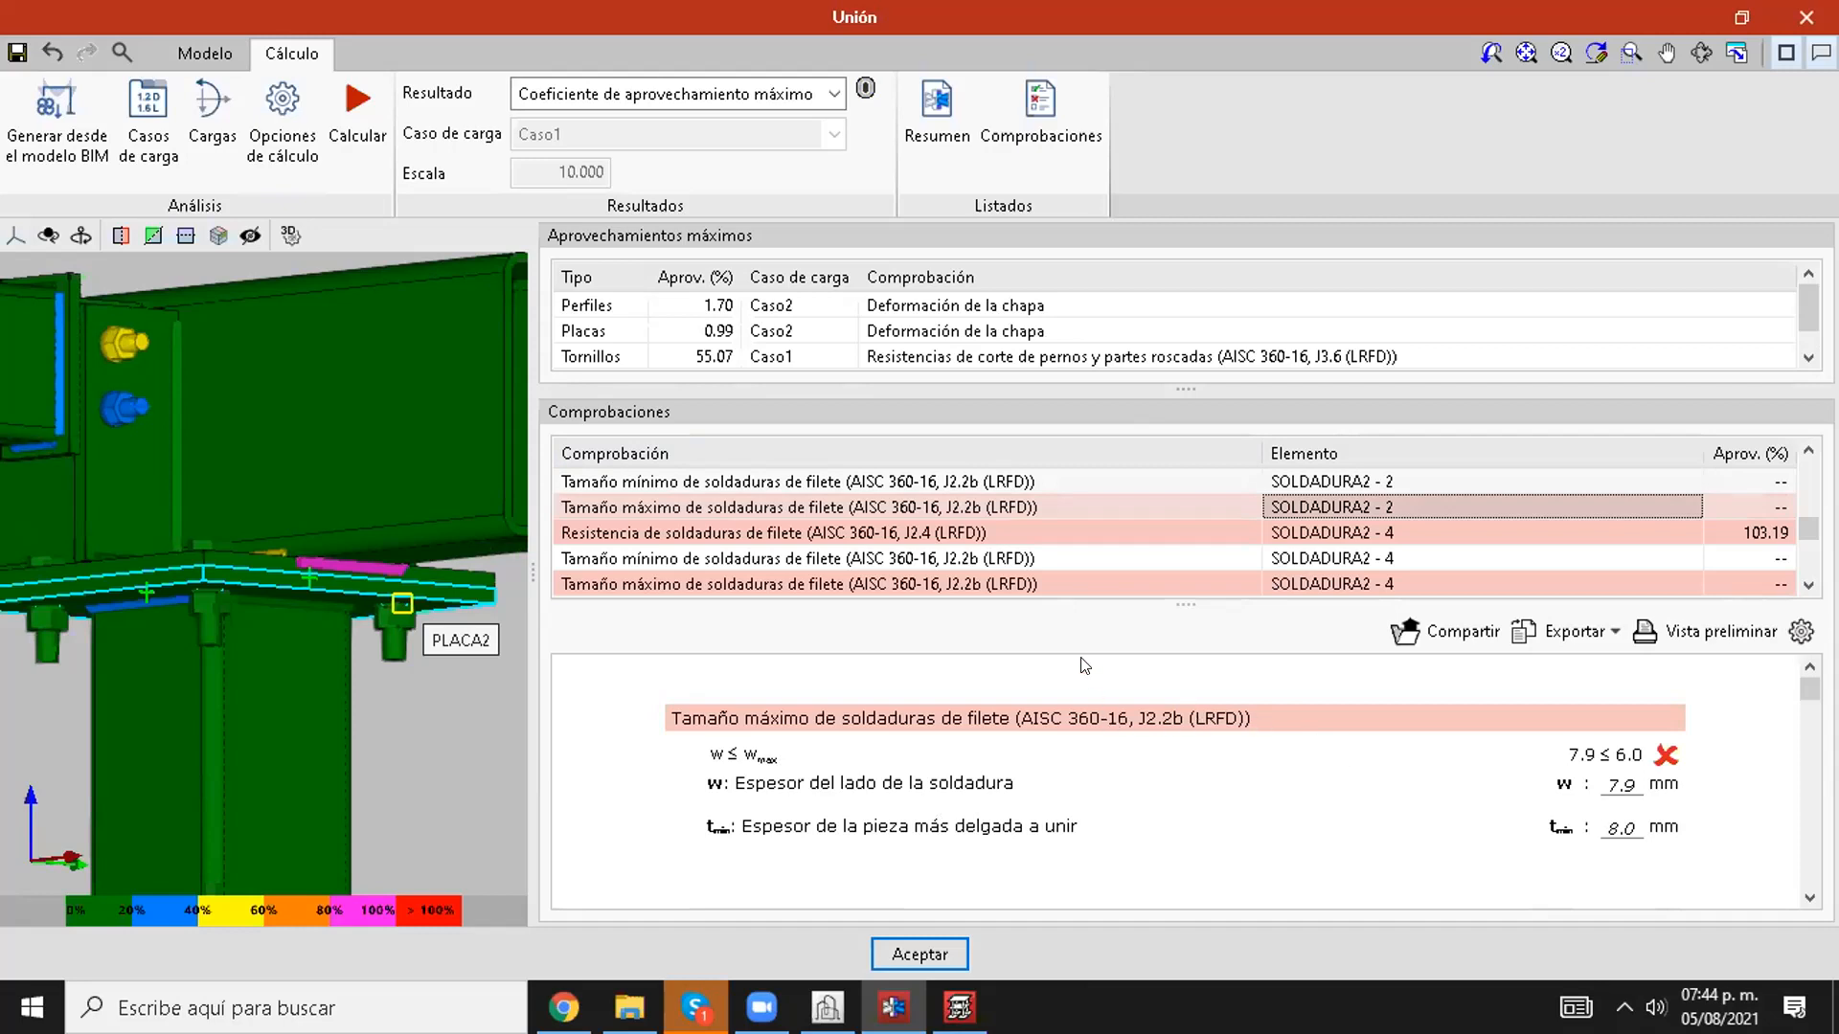
Step: Review the fillet weld strength (J2.4) and maximum weld size (J2.2b) checks for SOLDADURA2 - 4, locating the weld in the model
left_click(996, 532)
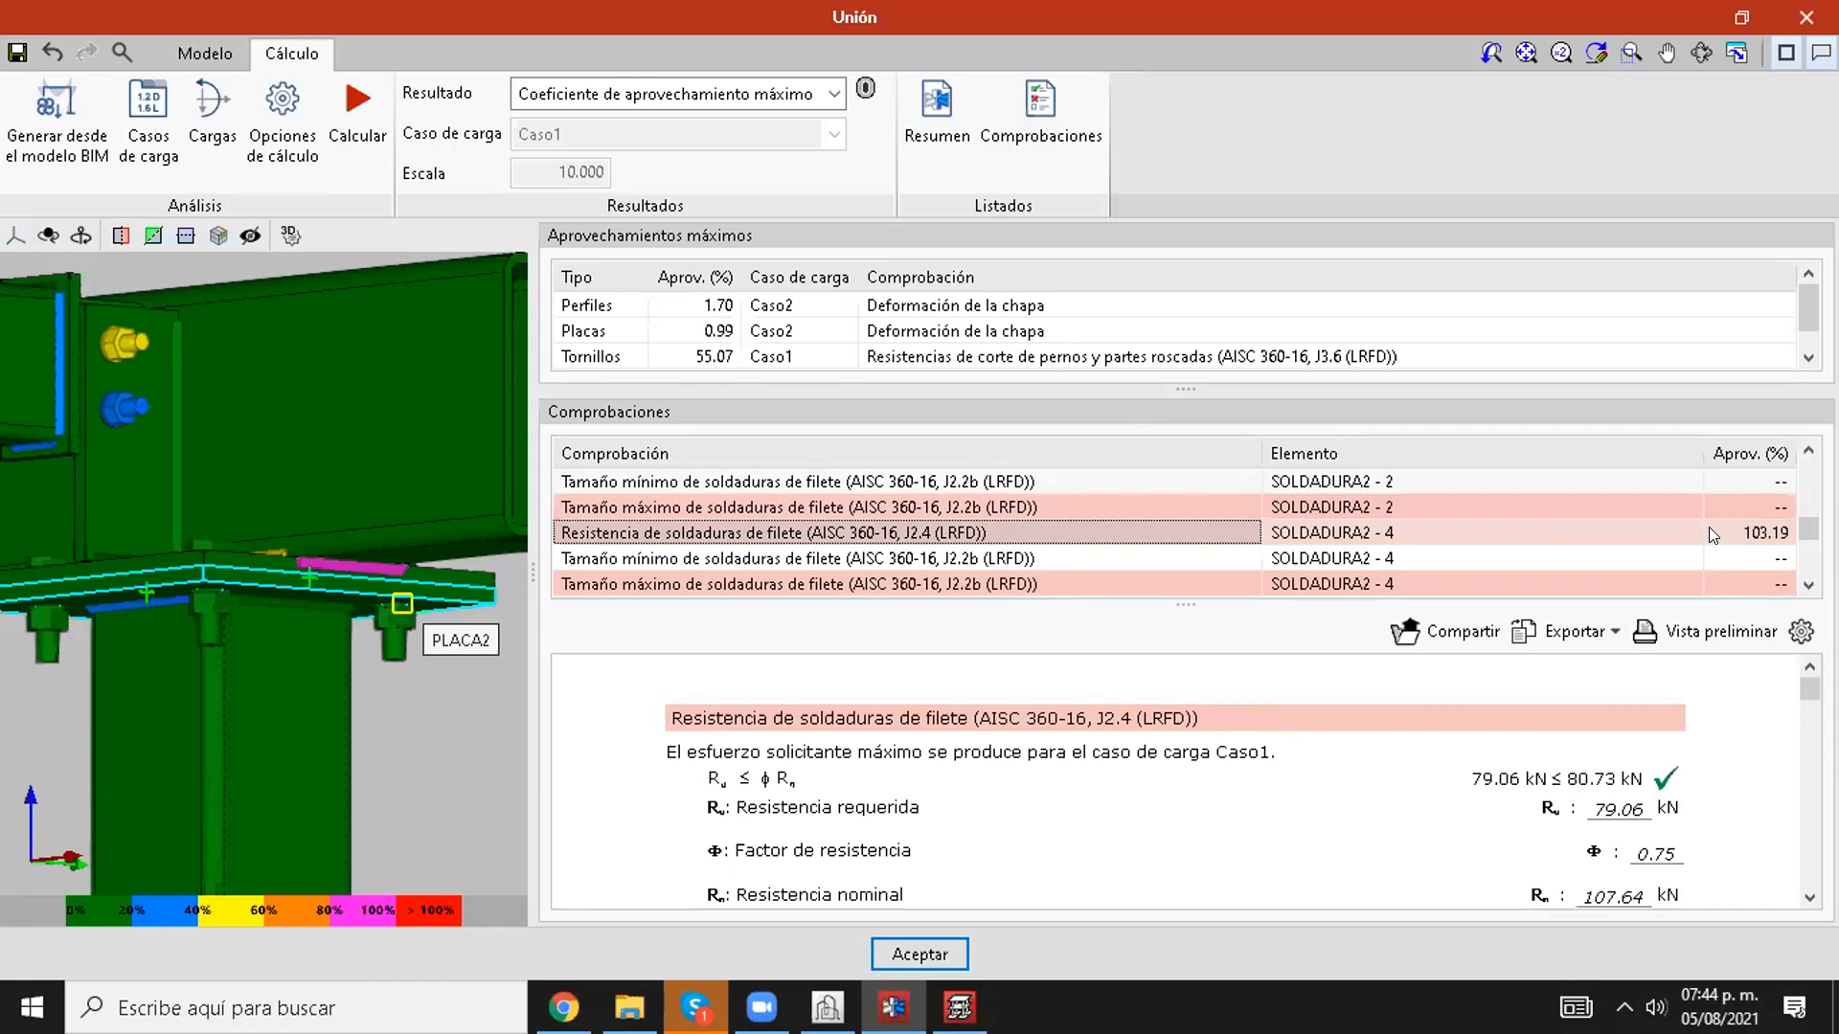
scroll(1708, 526, "down", 5)
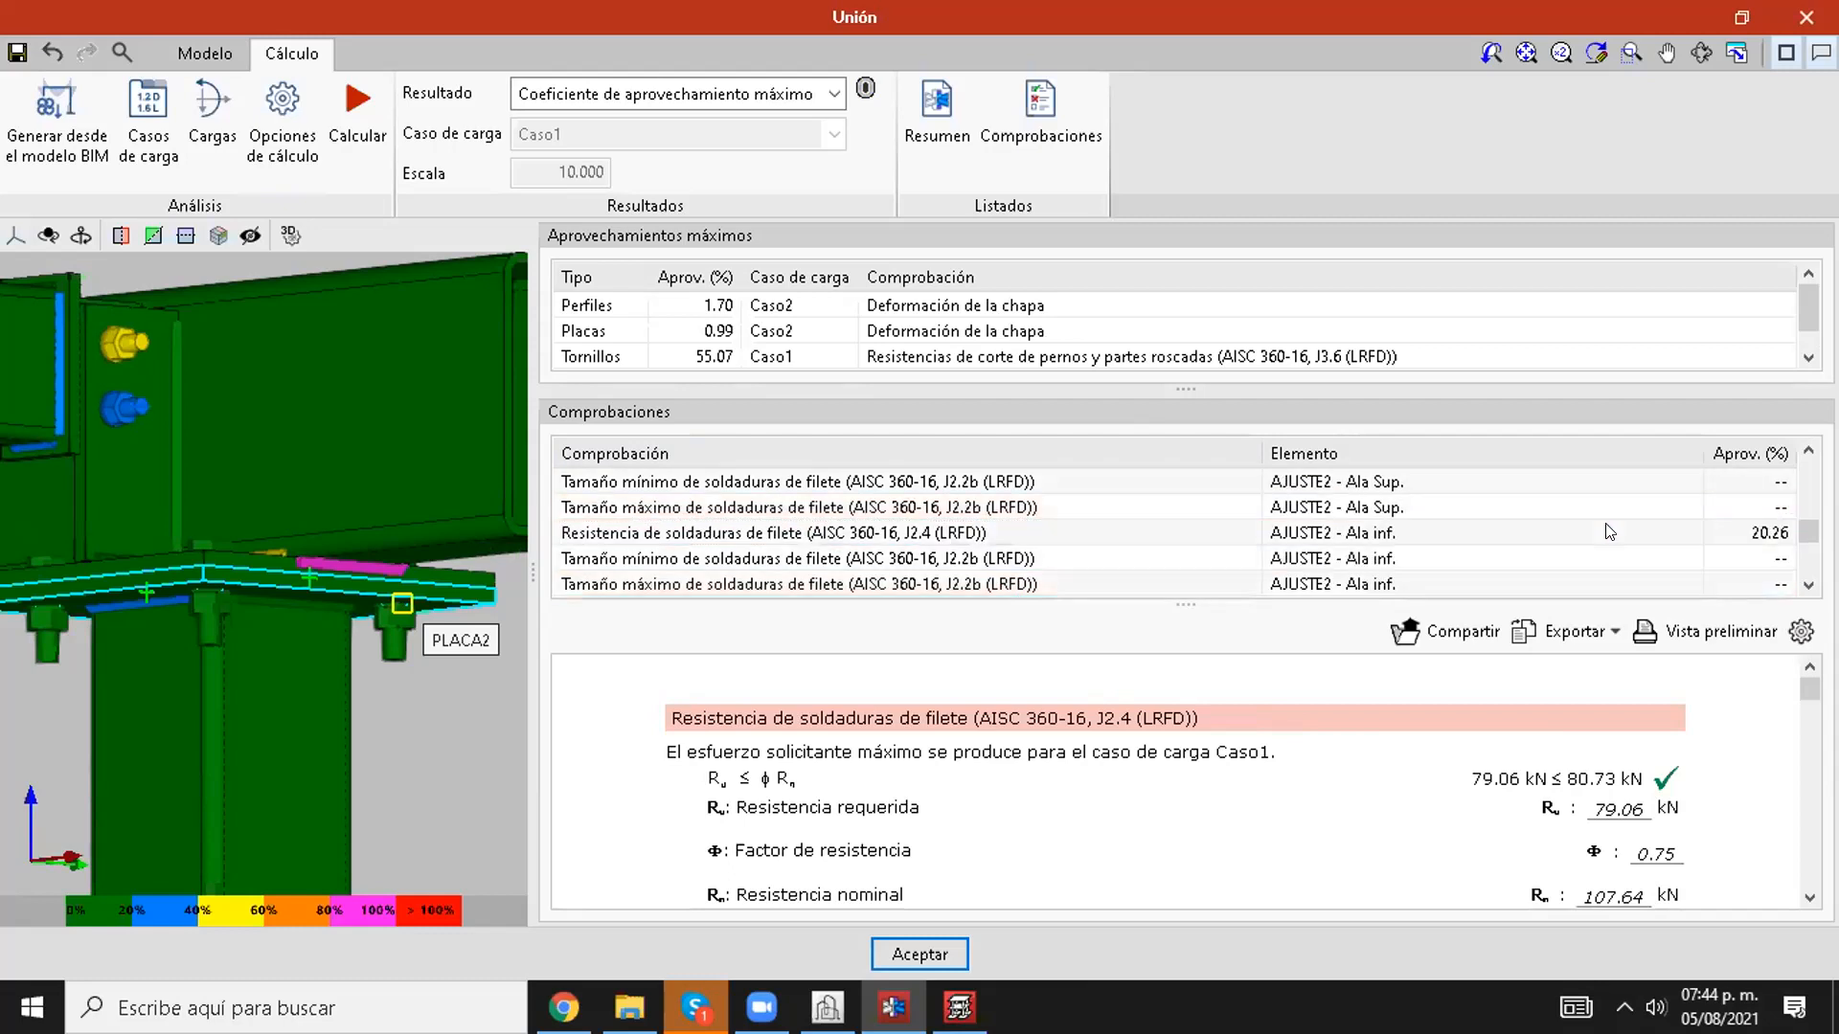
scroll(1608, 532, "down", 8)
scroll(1643, 546, "up", 12)
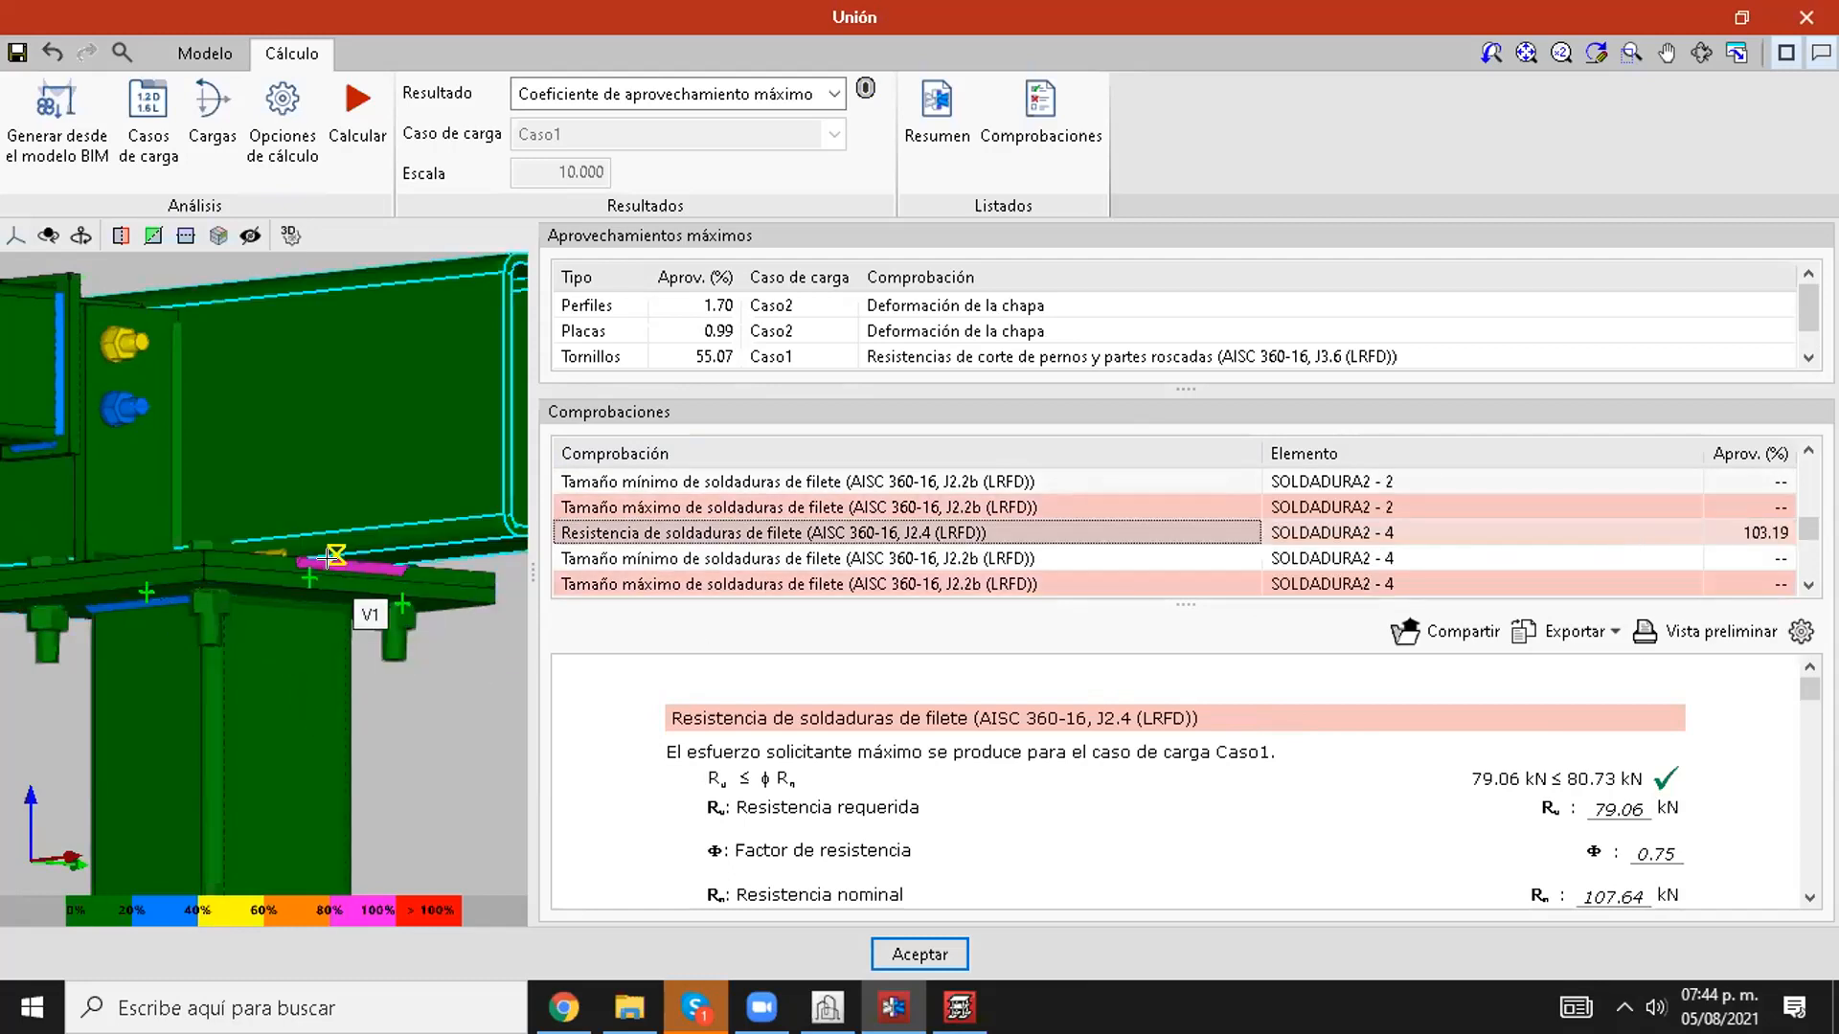
scroll(328, 557, "up", 2)
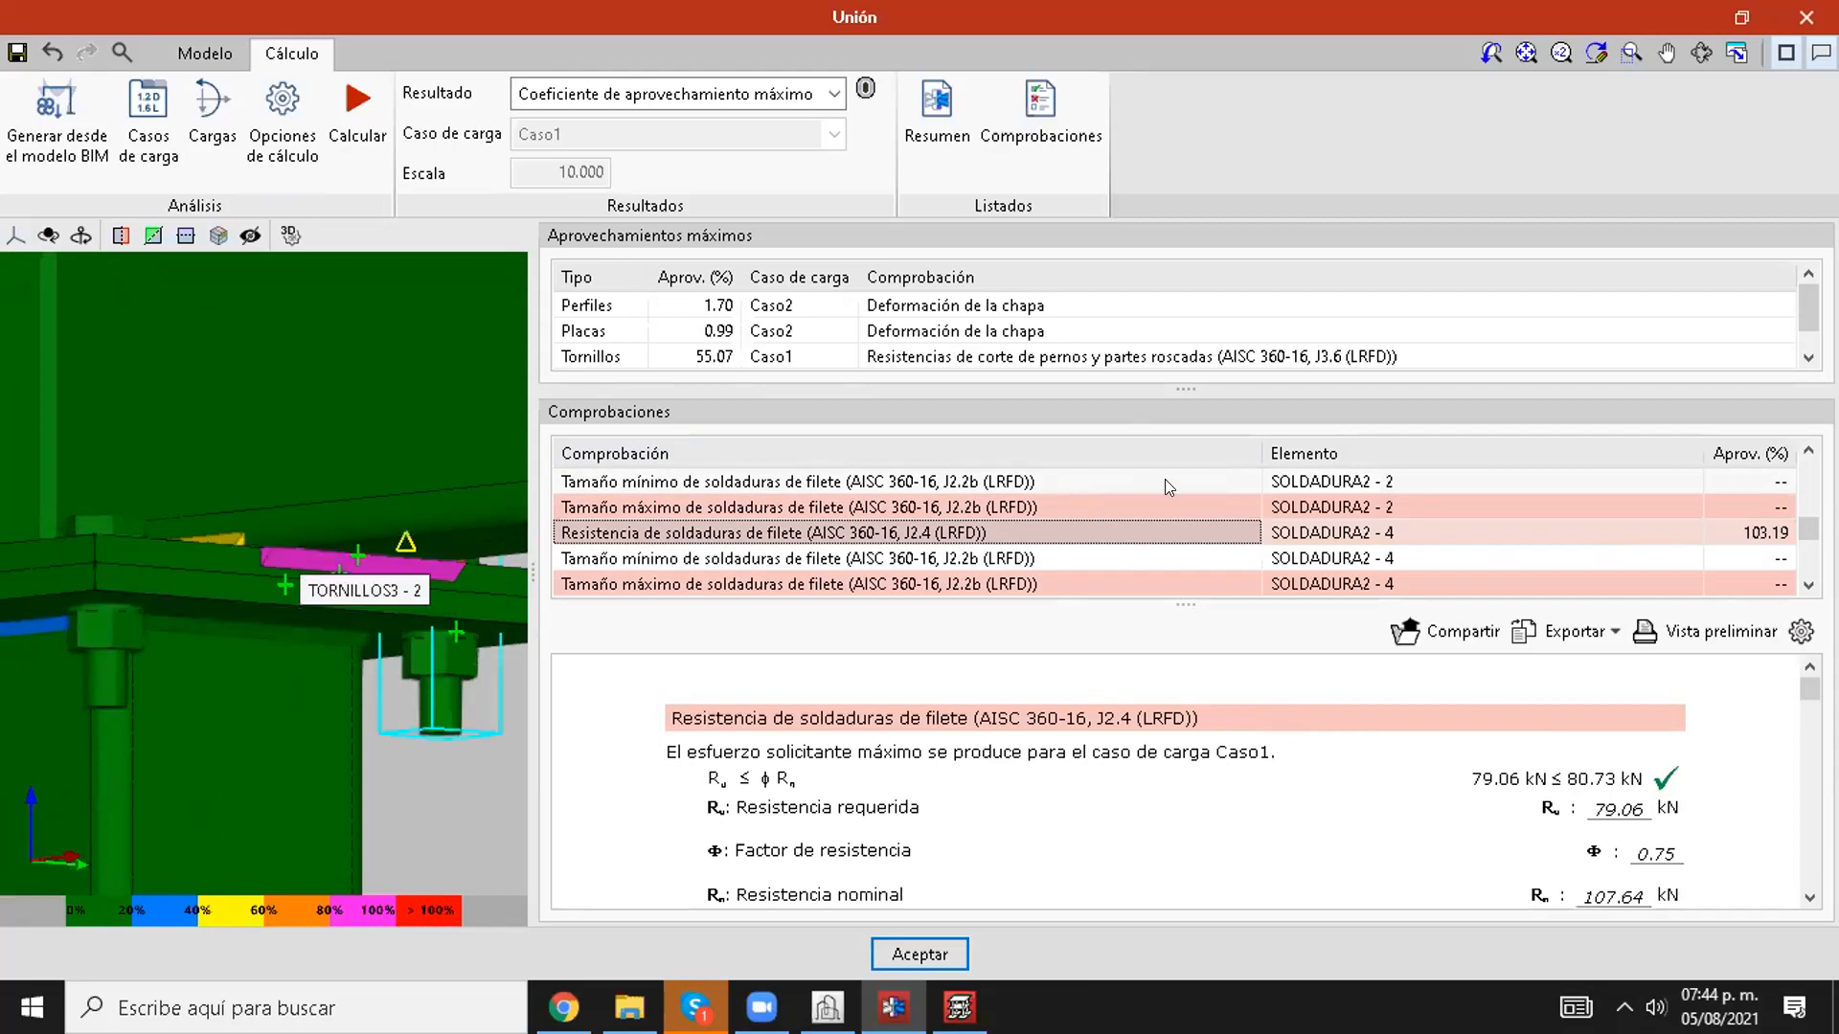
scroll(1080, 507, "down", 1)
left_click(1101, 509)
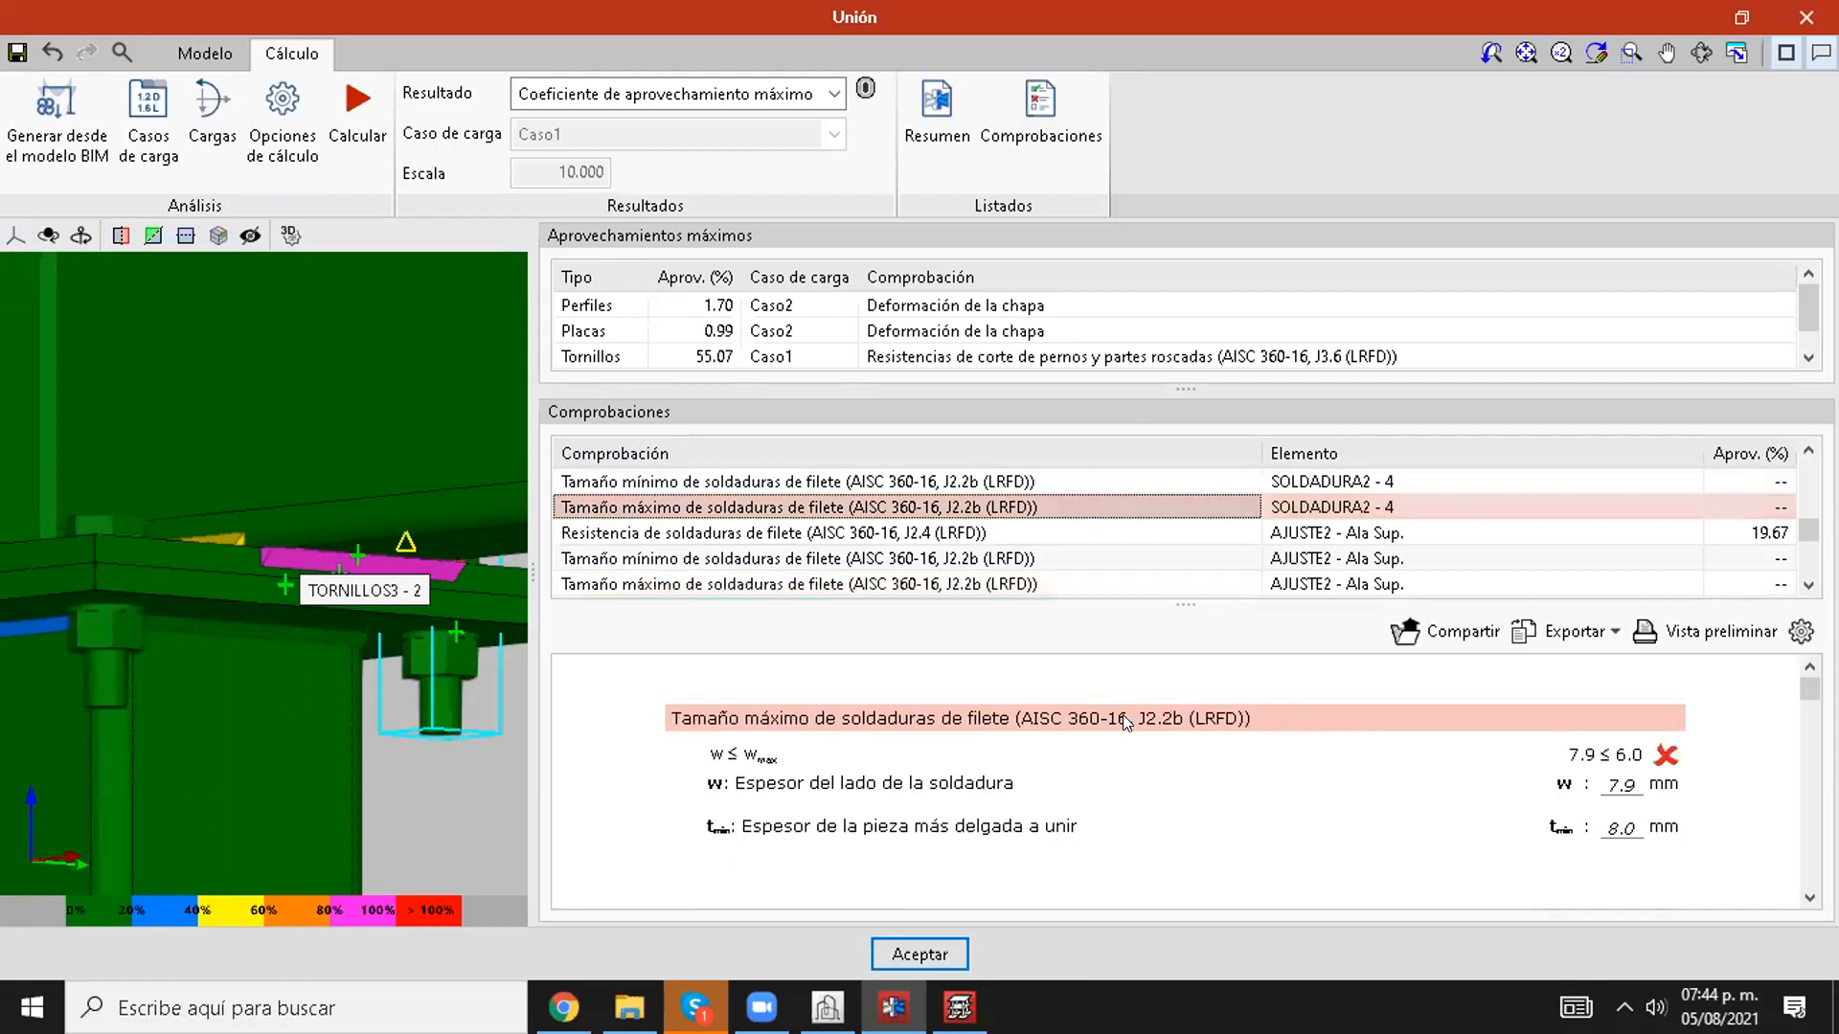
Step: Enlarge the maximum utilization table and generate the joint summary report with components, loads and checks, without notation
left_click_drag(1187, 381, 1186, 518)
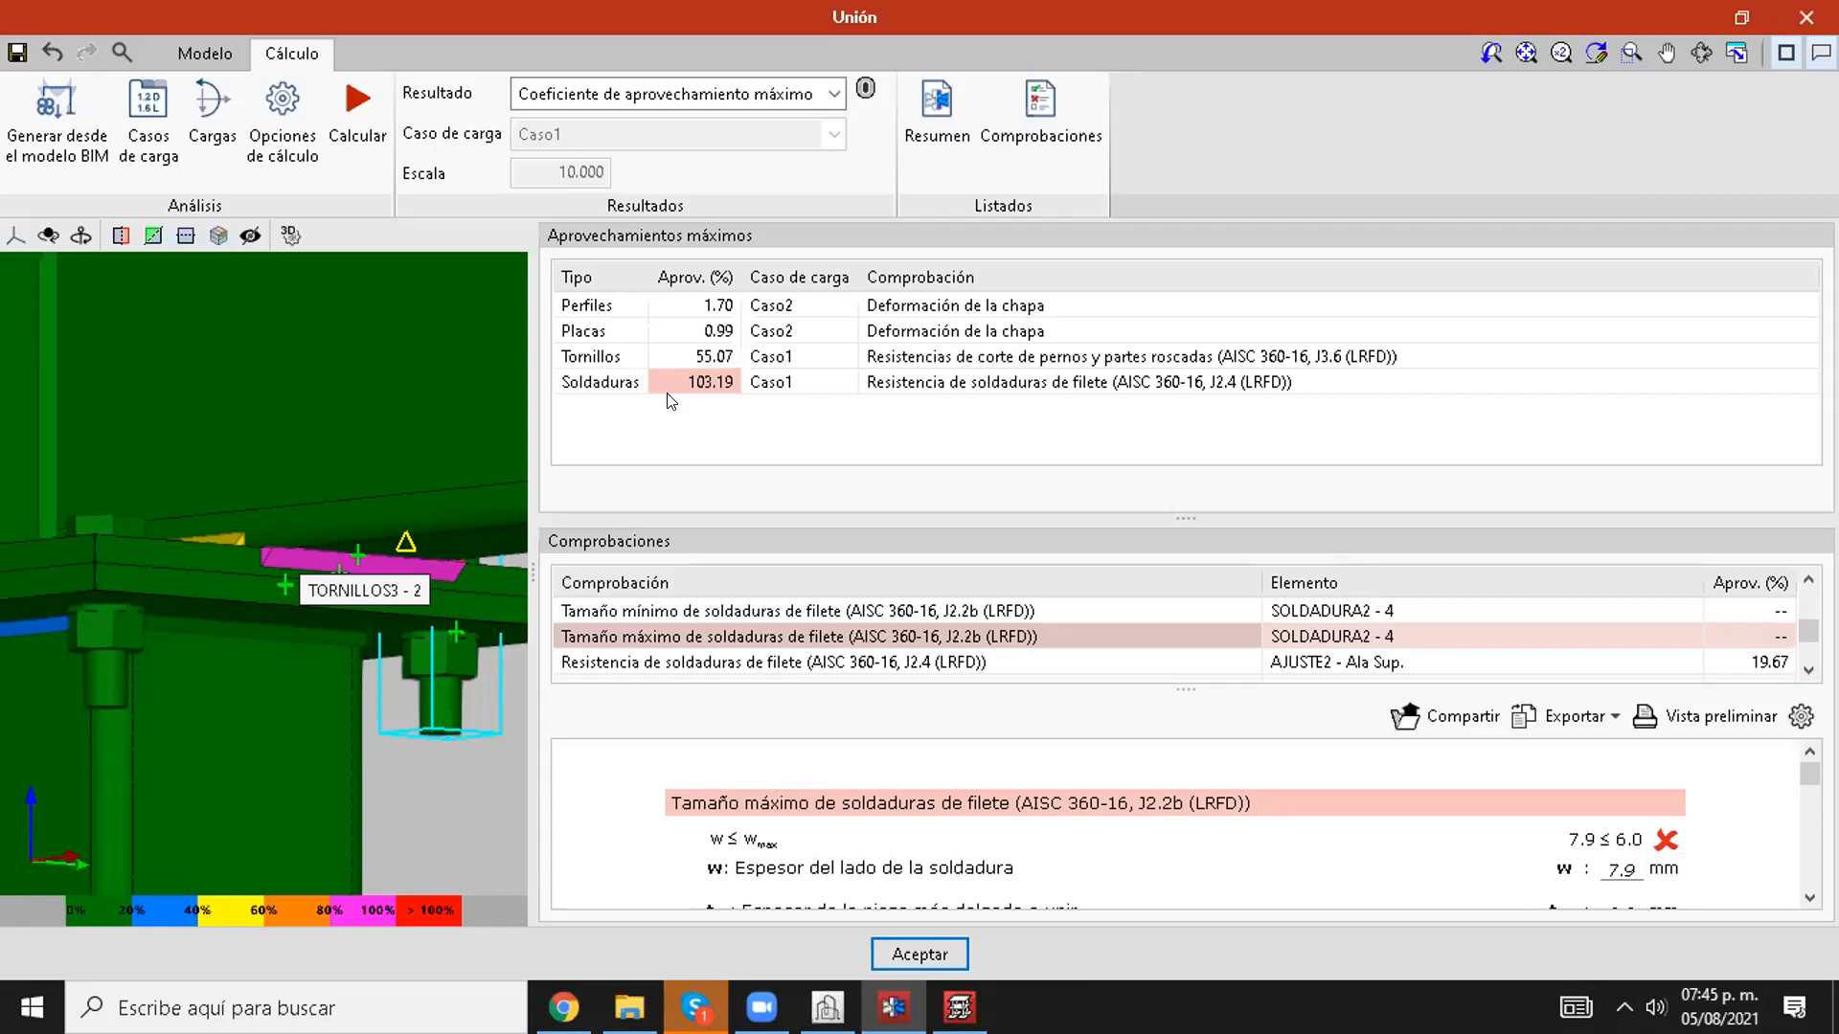
left_click(955, 141)
left_click(856, 472)
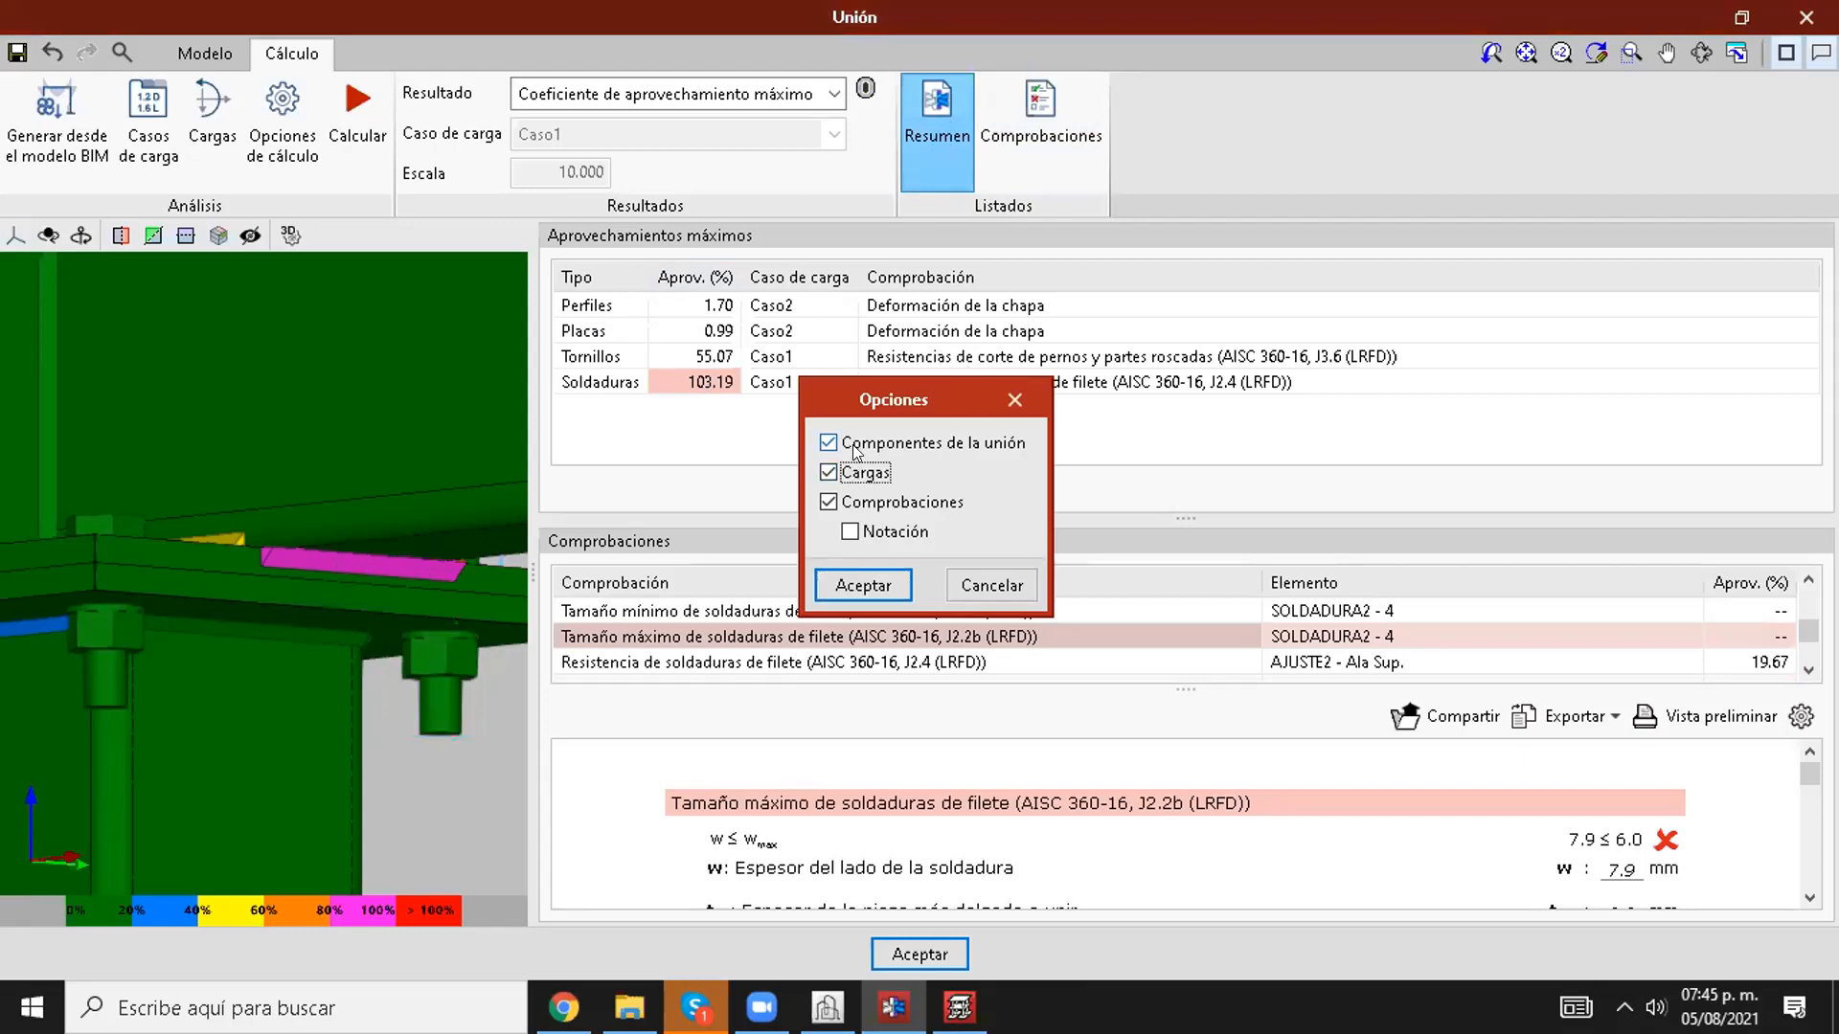
left_click(874, 584)
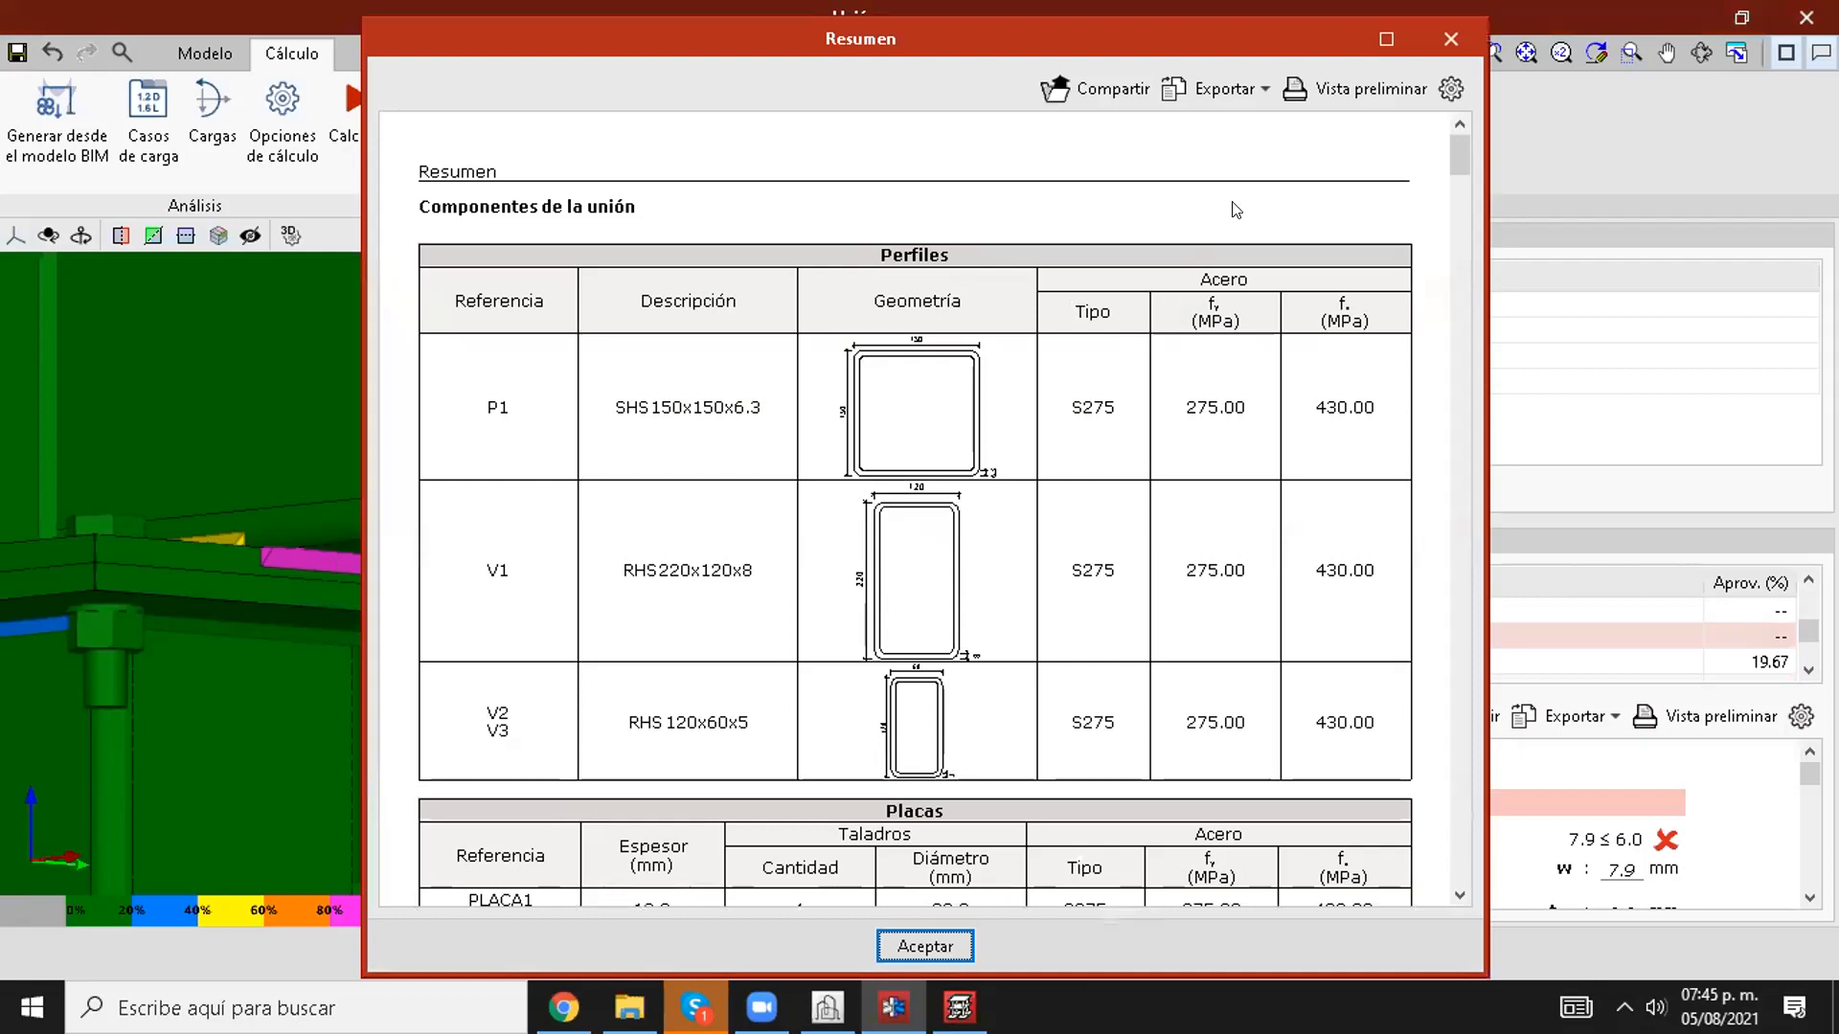
Step: Examine the maximized summary report's tables of profiles, bolts, welds, loads and checks, view its export options, and close it
left_click(1385, 40)
scroll(786, 419, "down", 10)
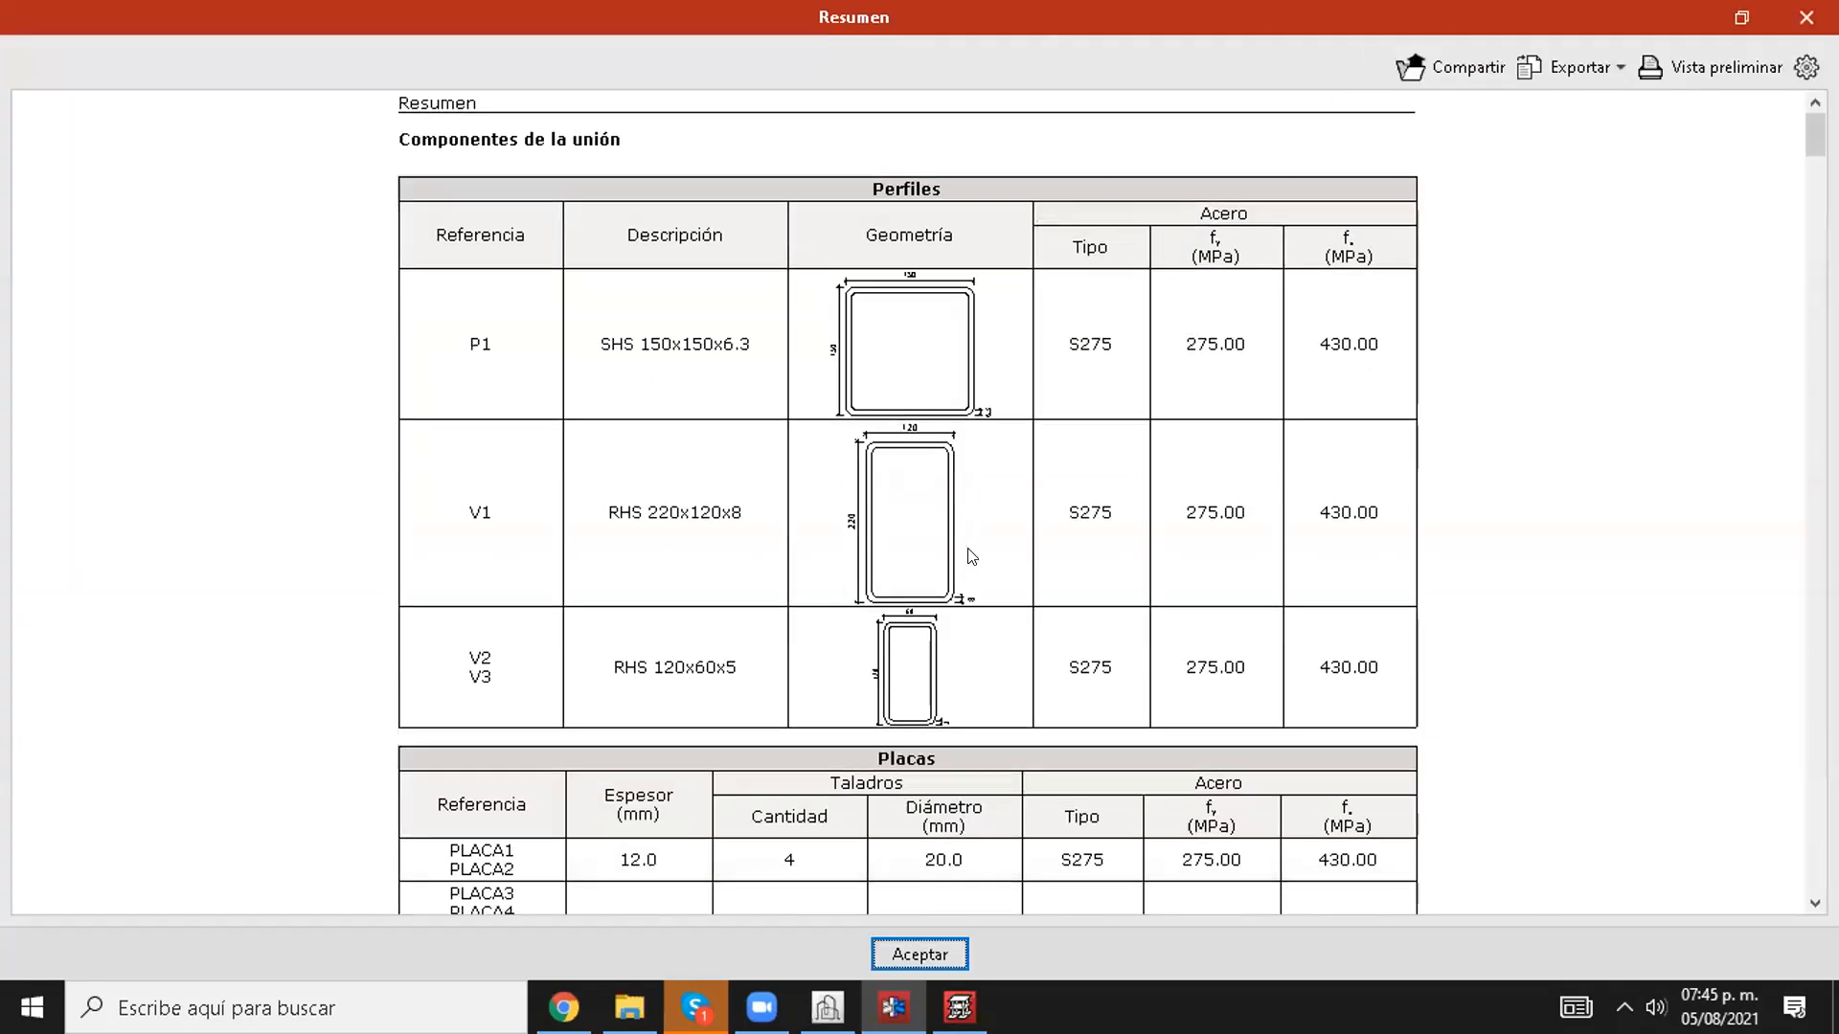
scroll(738, 537, "down", 3)
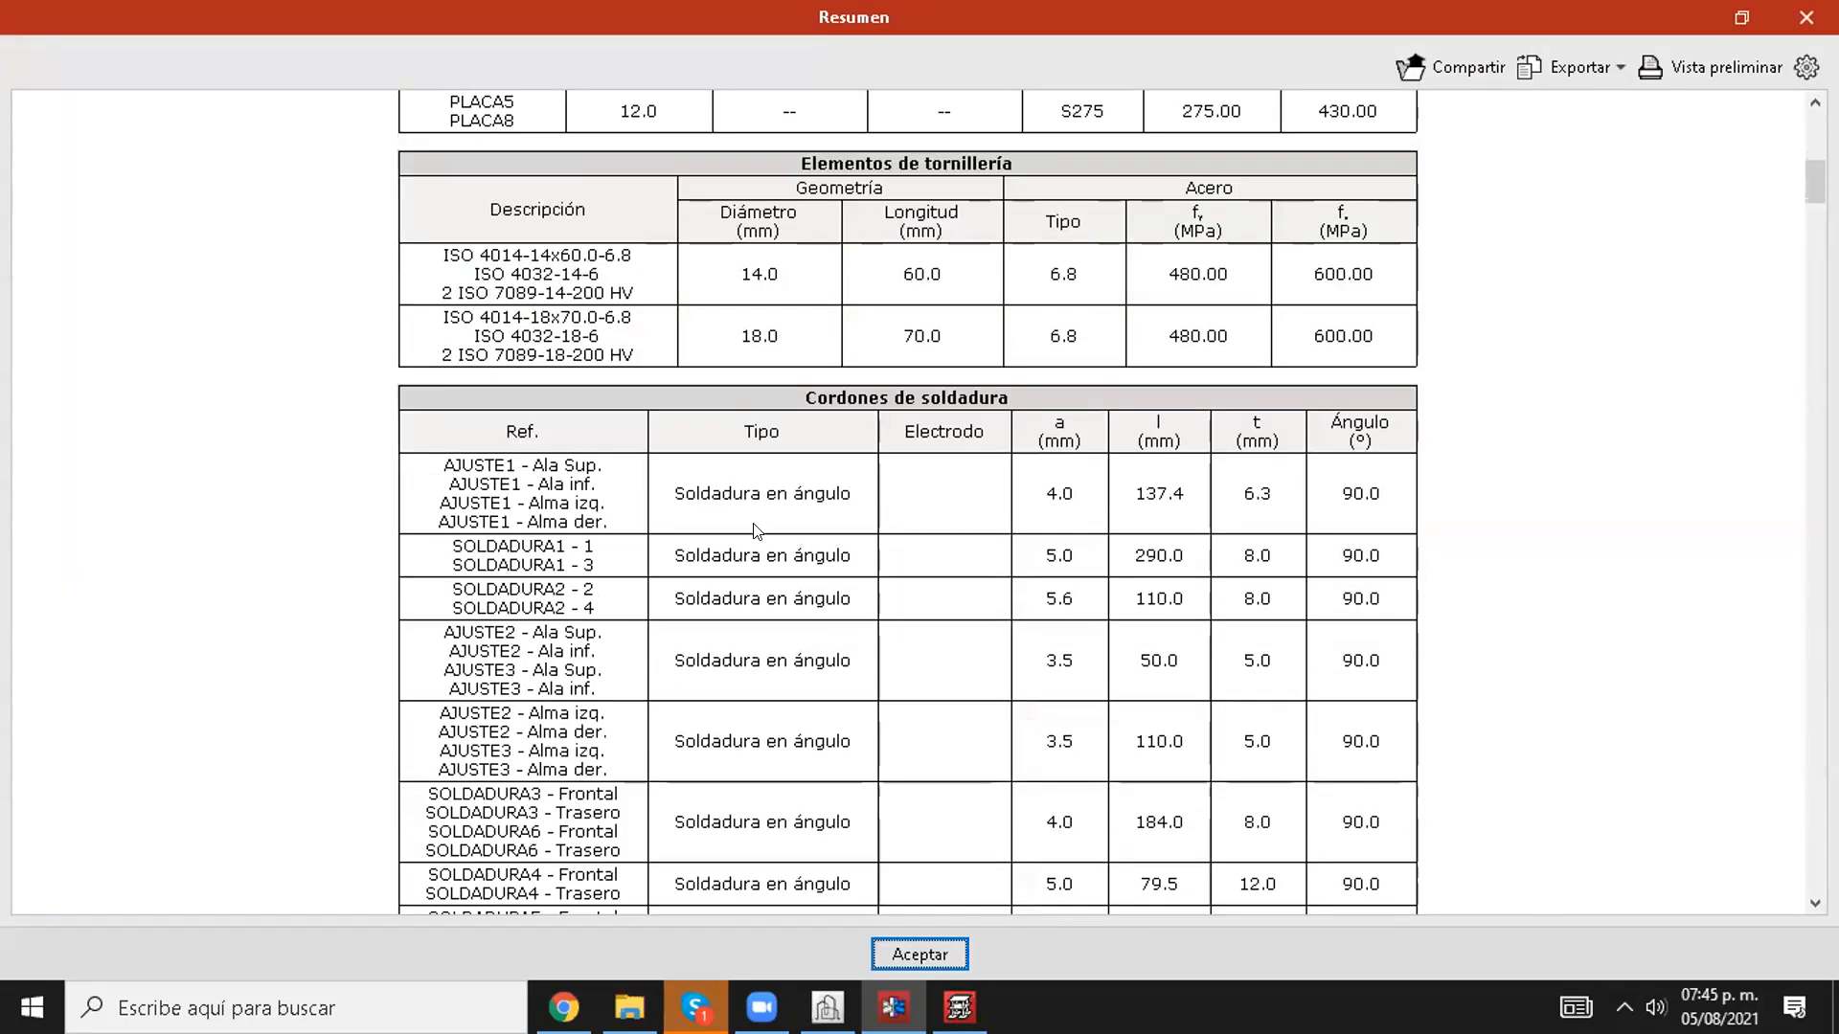
scroll(728, 479, "down", 8)
scroll(725, 467, "down", 10)
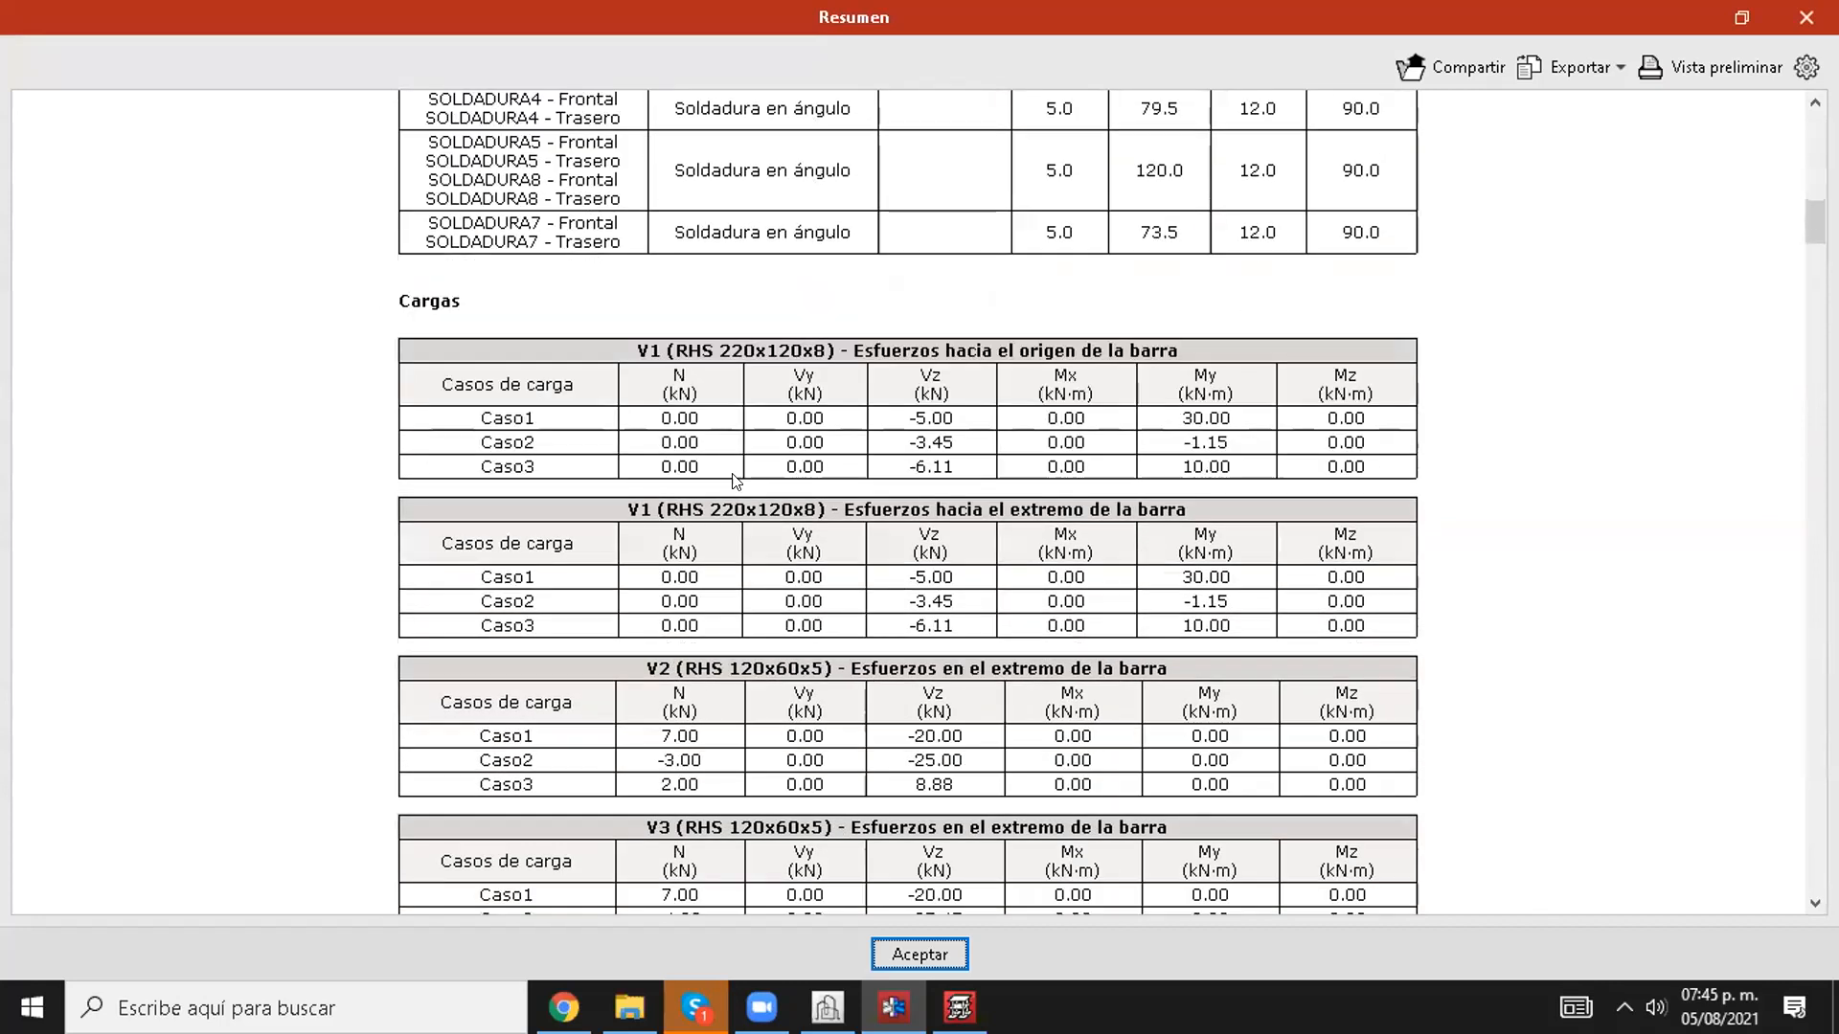
scroll(1044, 311, "down", 10)
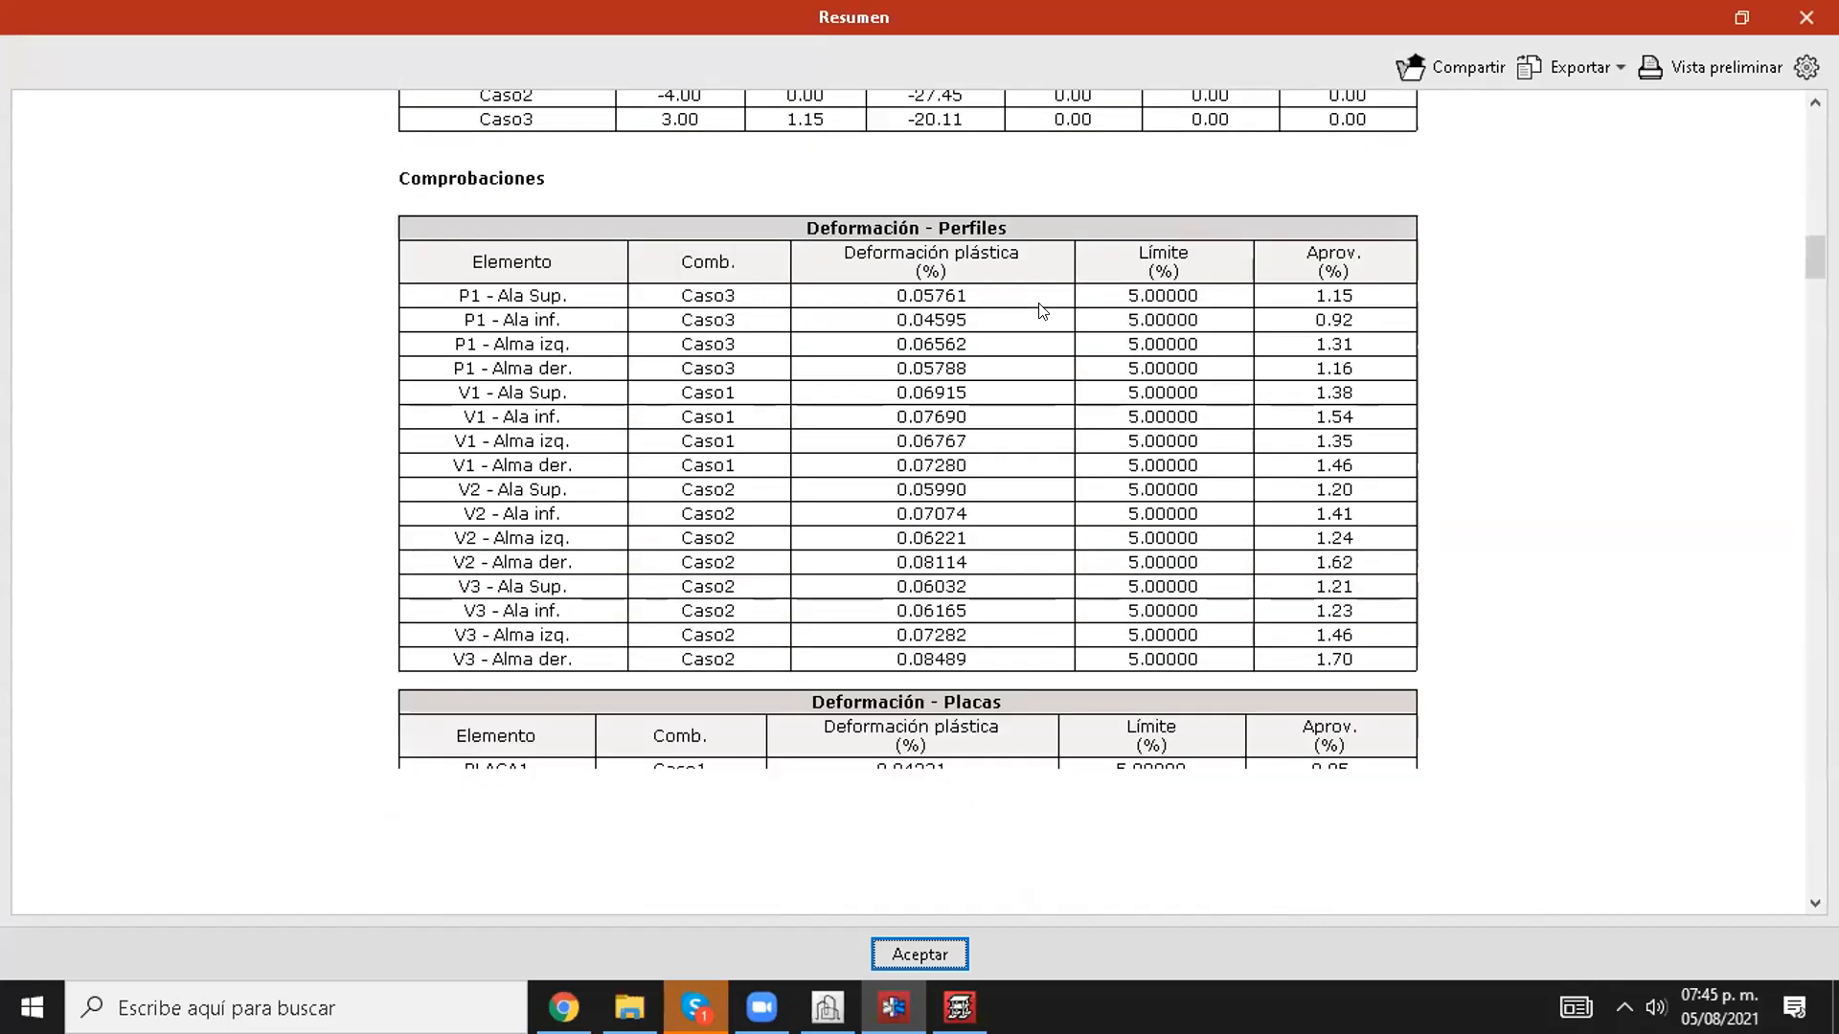
scroll(1777, 428, "down", 15)
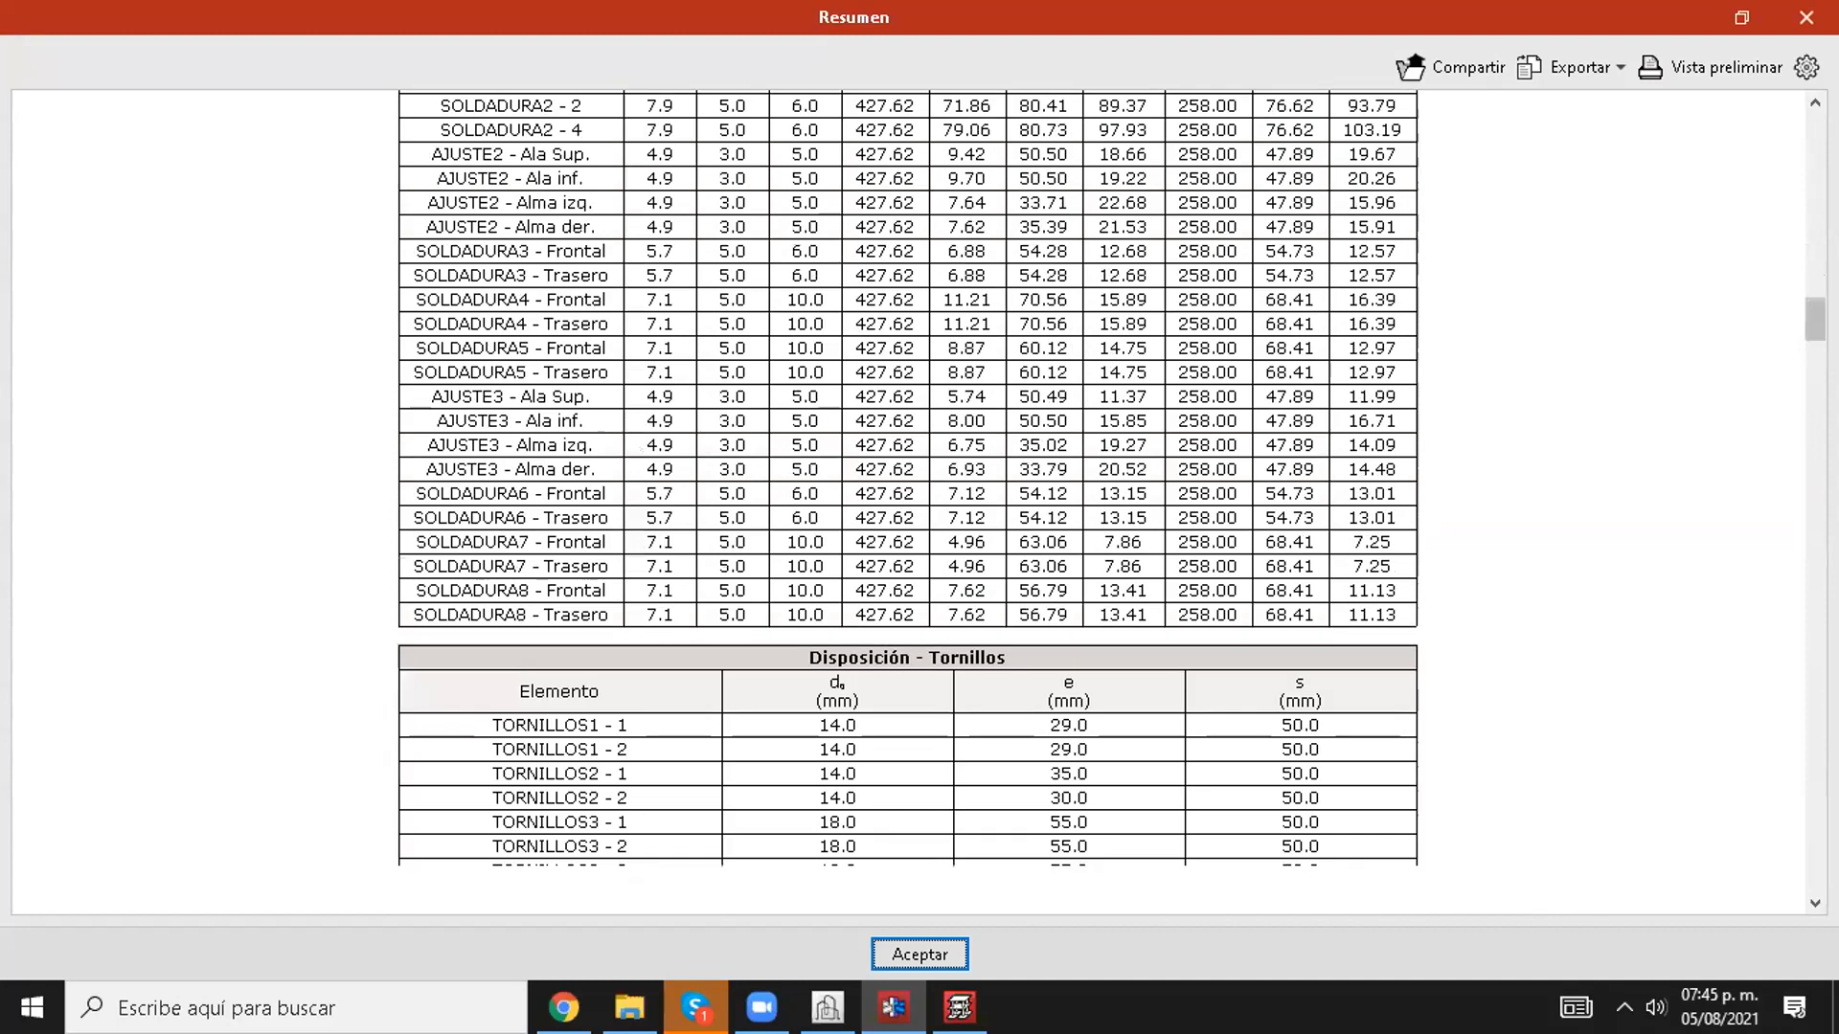
left_click_drag(1804, 569, 1801, 256)
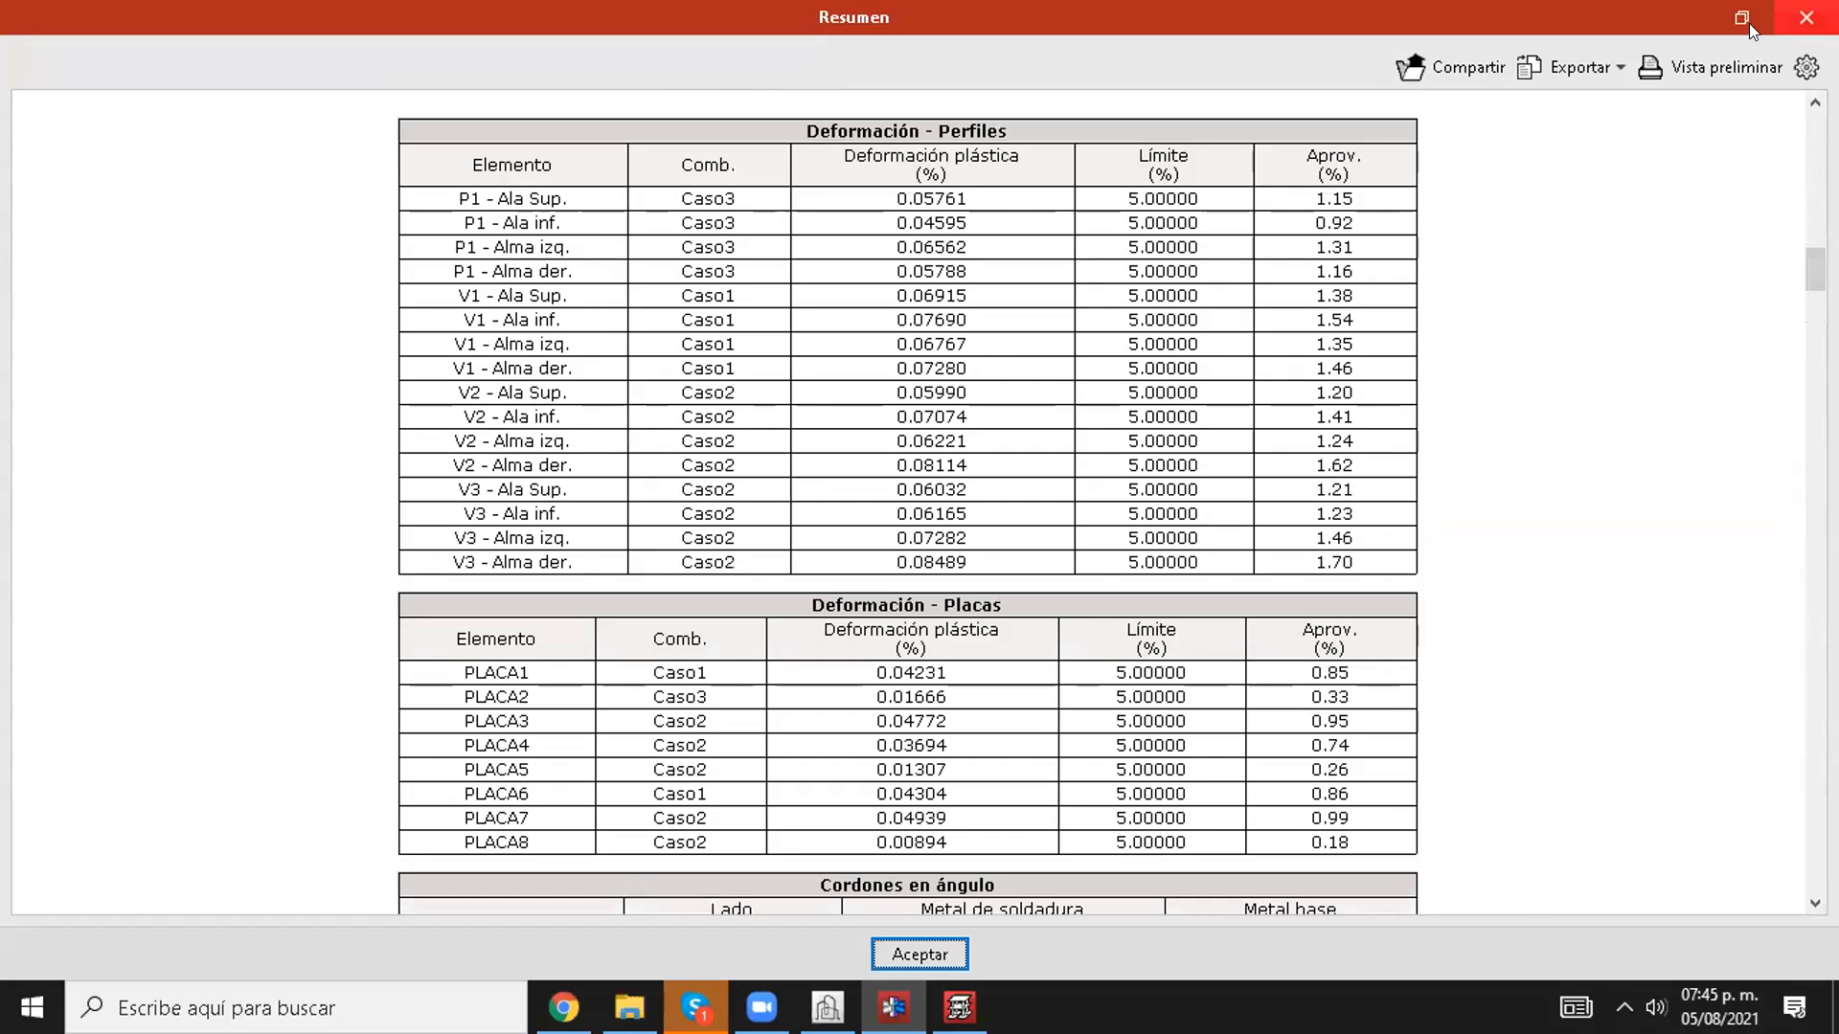
left_click(1577, 67)
left_click(1806, 17)
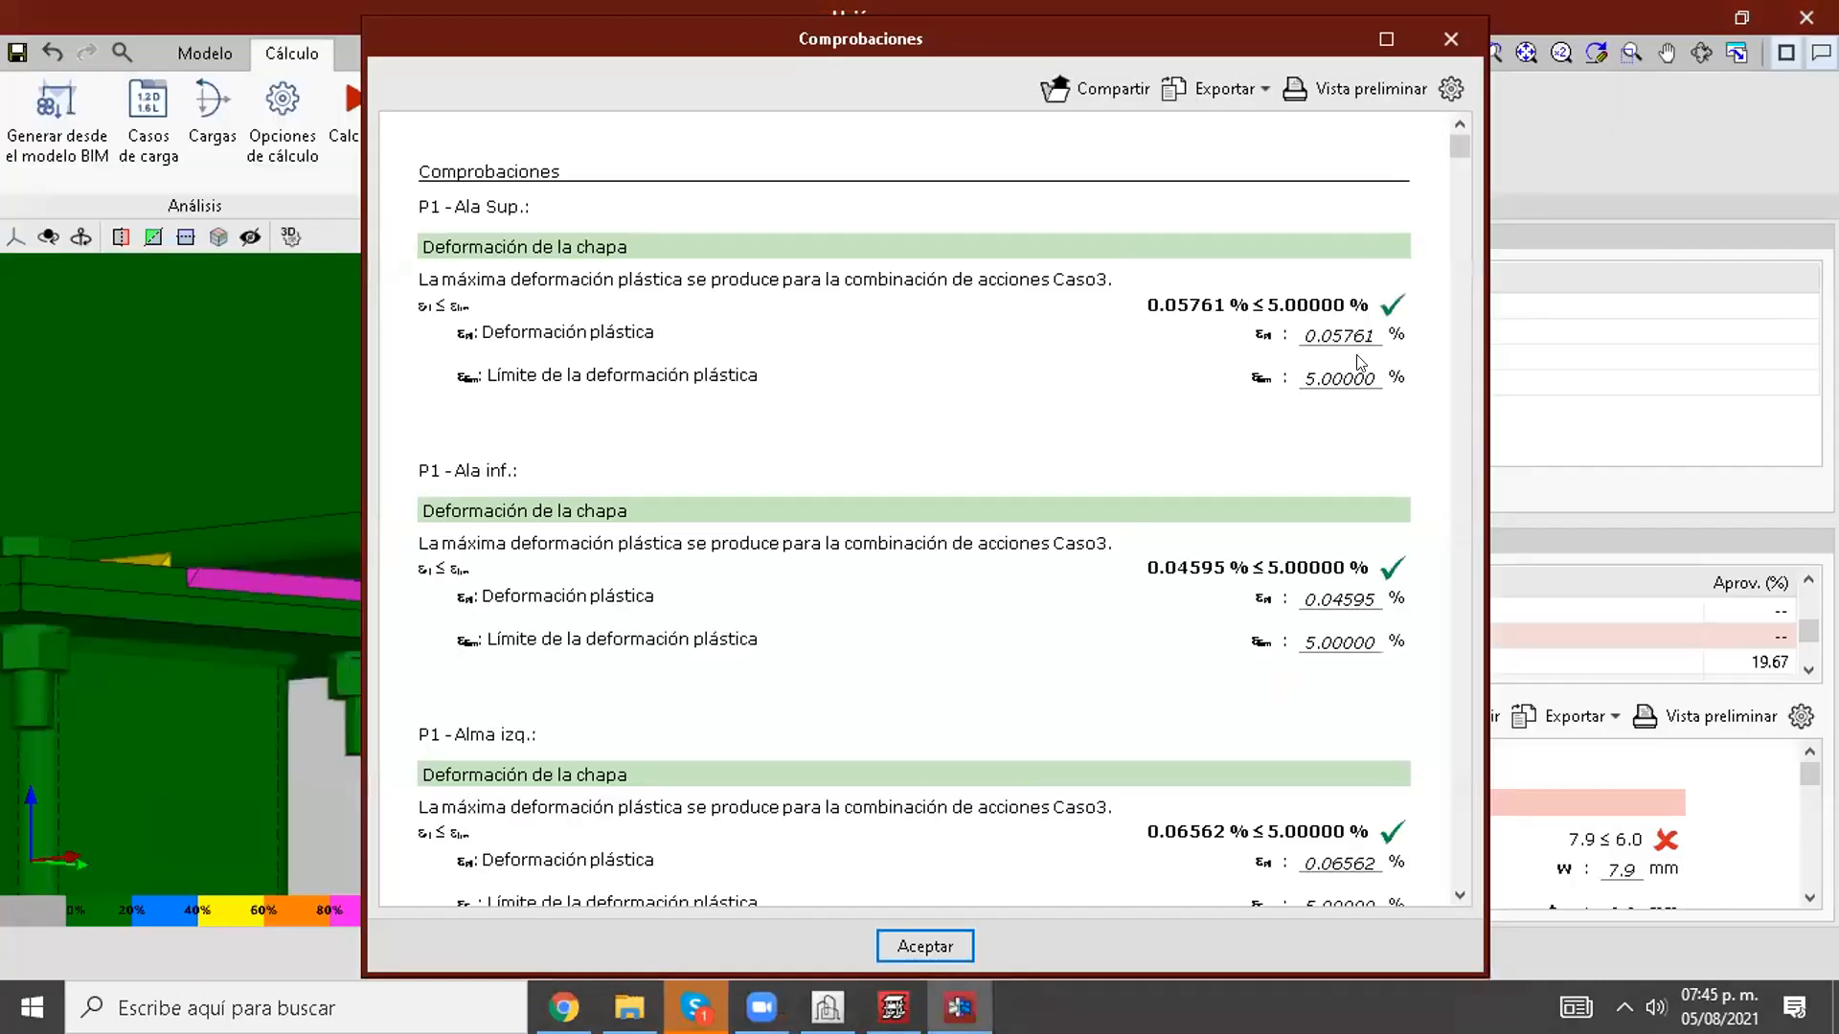
Step: Read through the full checks report in a maximized window, covering plate deformation, AISC 360-16 bolt strengths and fillet welds
left_click(1386, 40)
scroll(1704, 382, "down", 17)
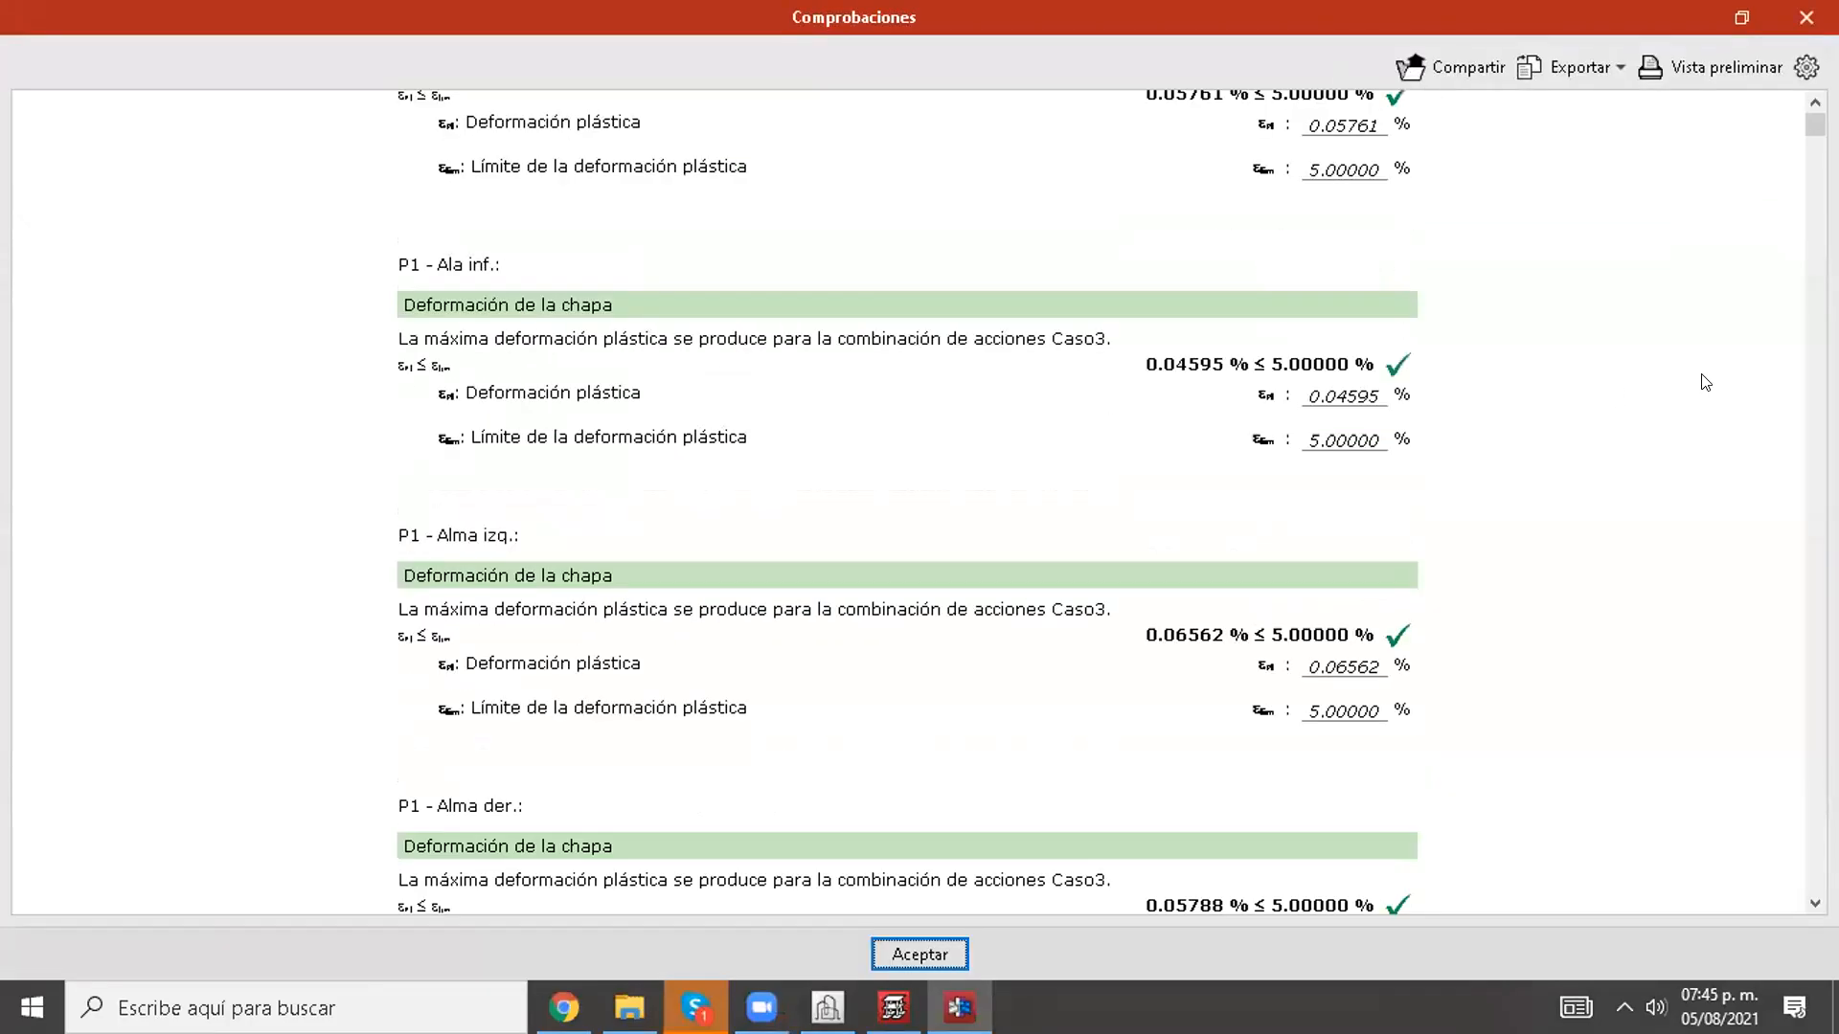
scroll(1770, 230, "down", 15)
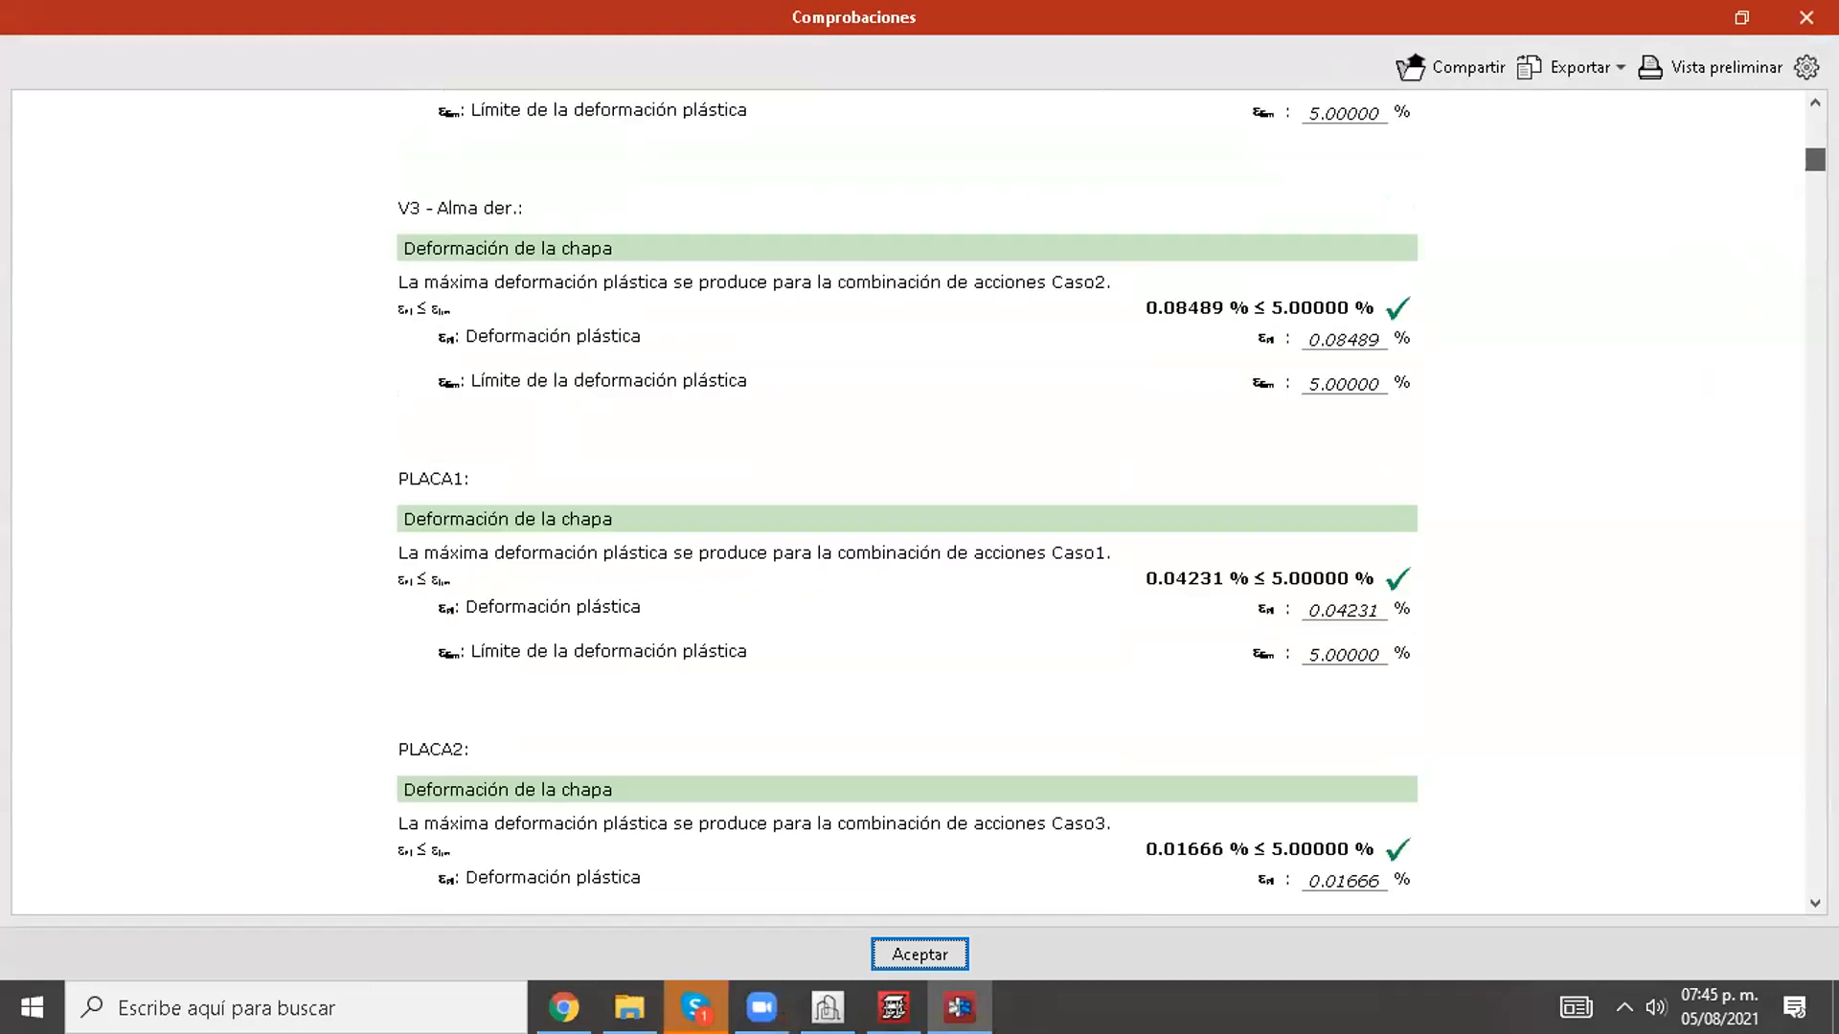
scroll(908, 502, "down", 5)
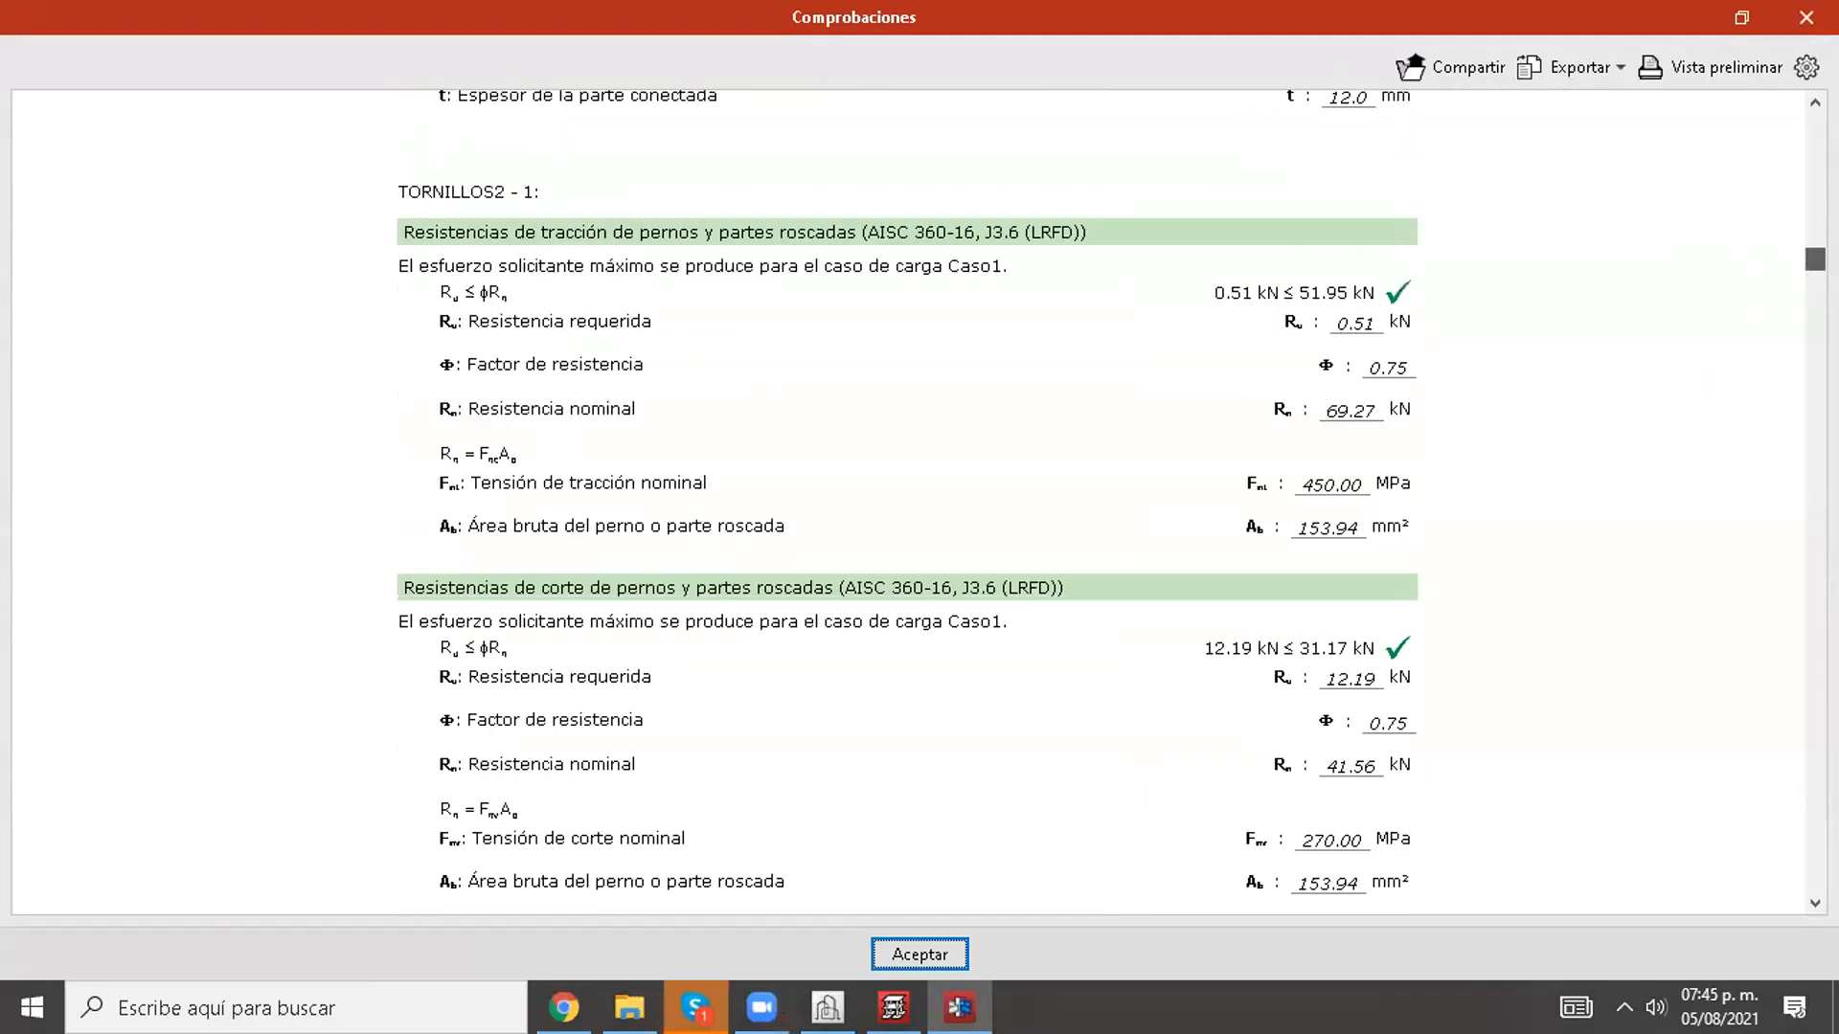
scroll(908, 502, "down", 10)
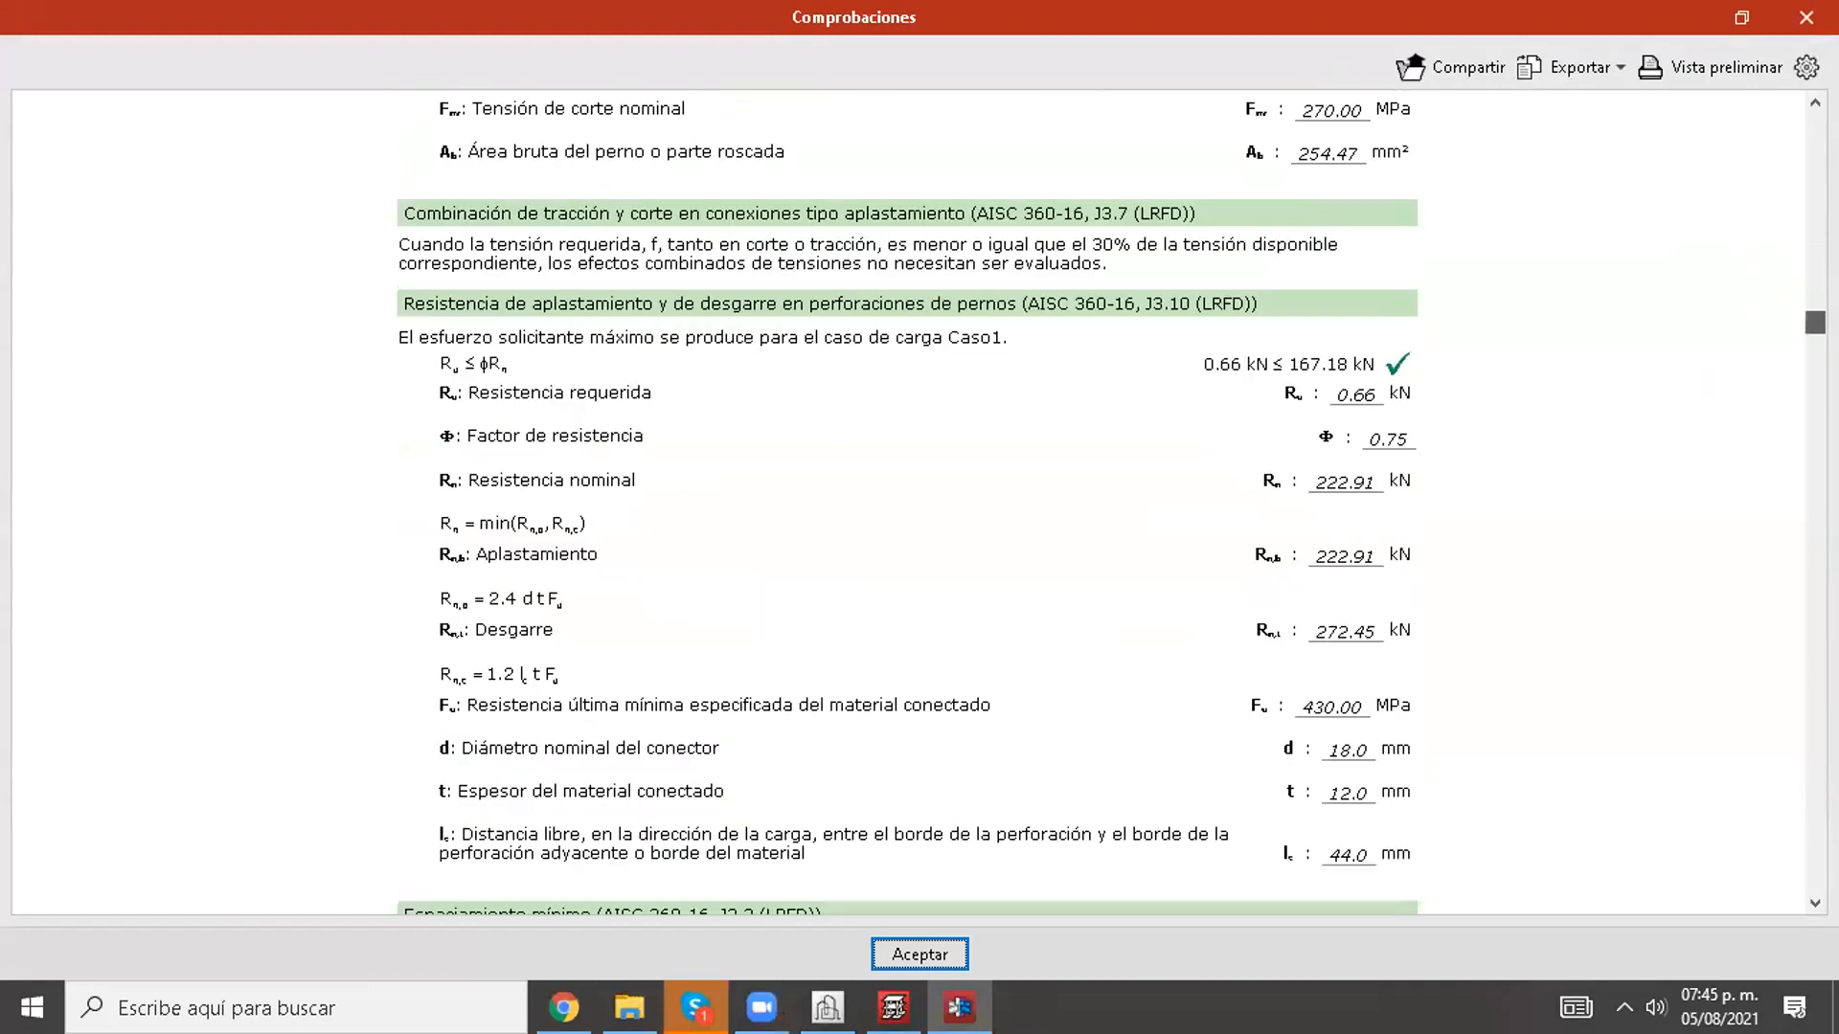
scroll(908, 502, "down", 10)
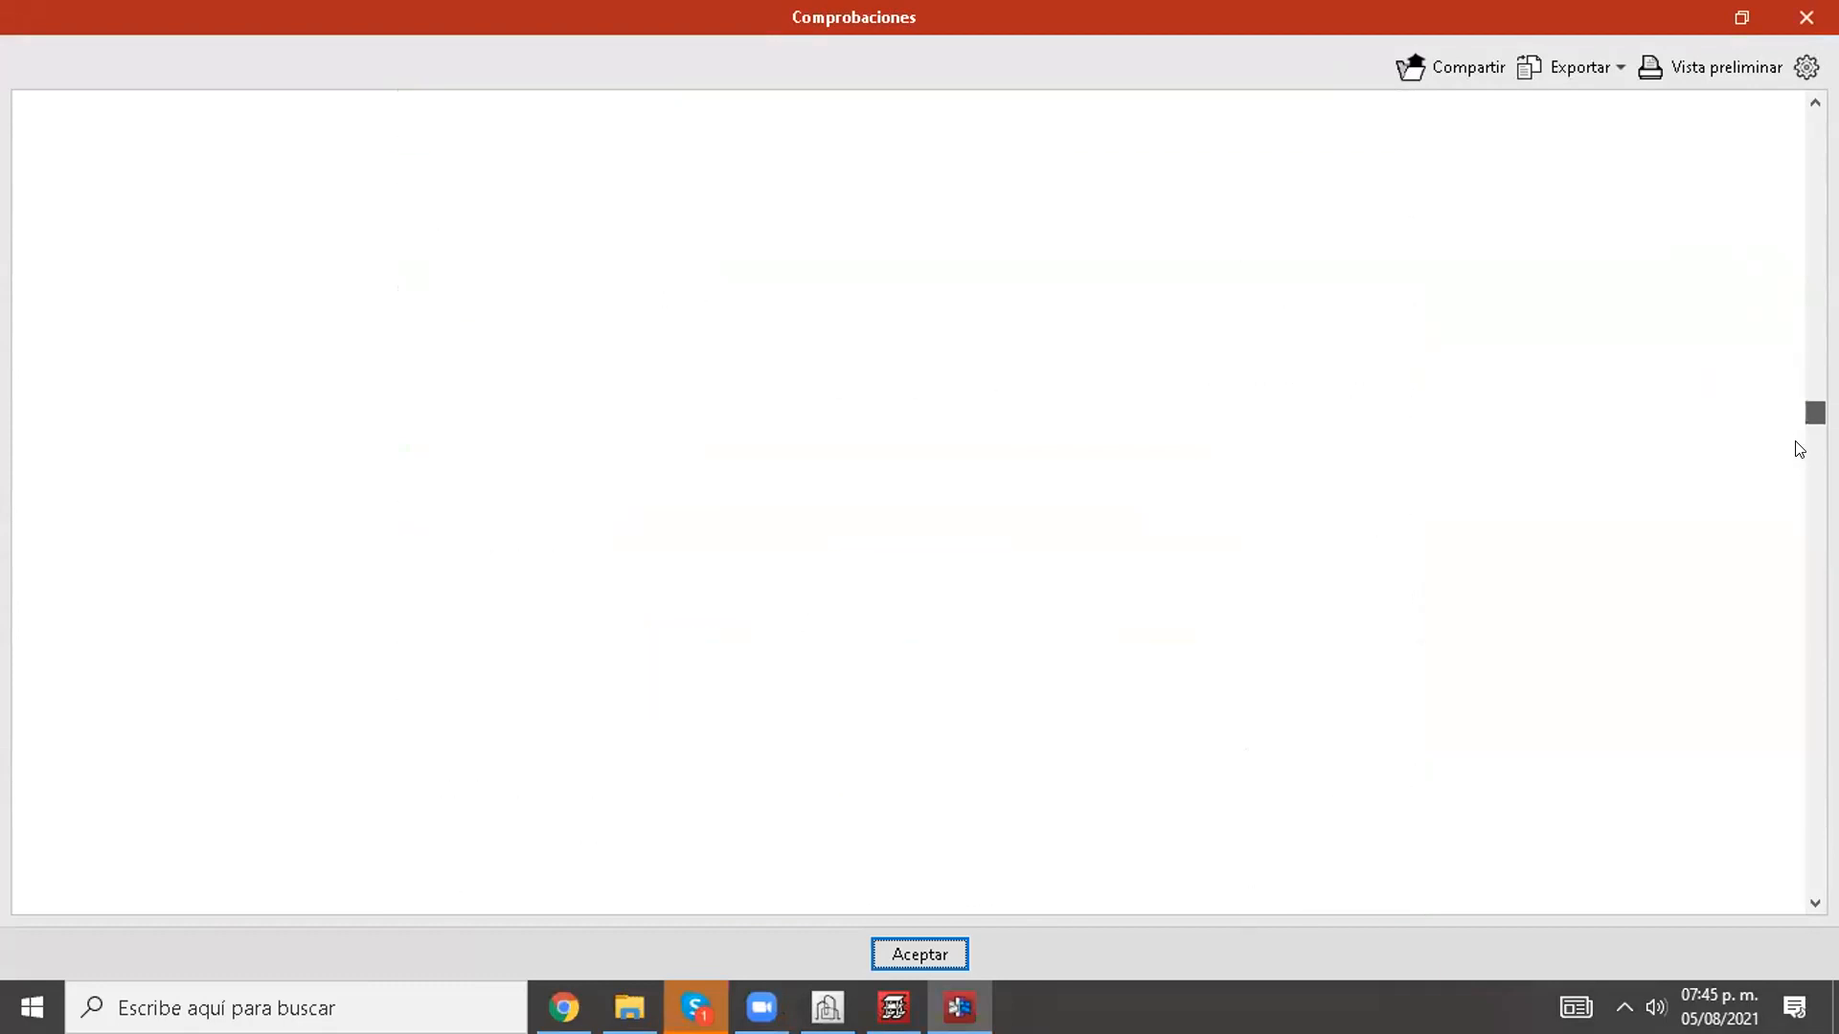
left_click_drag(1797, 467, 1793, 655)
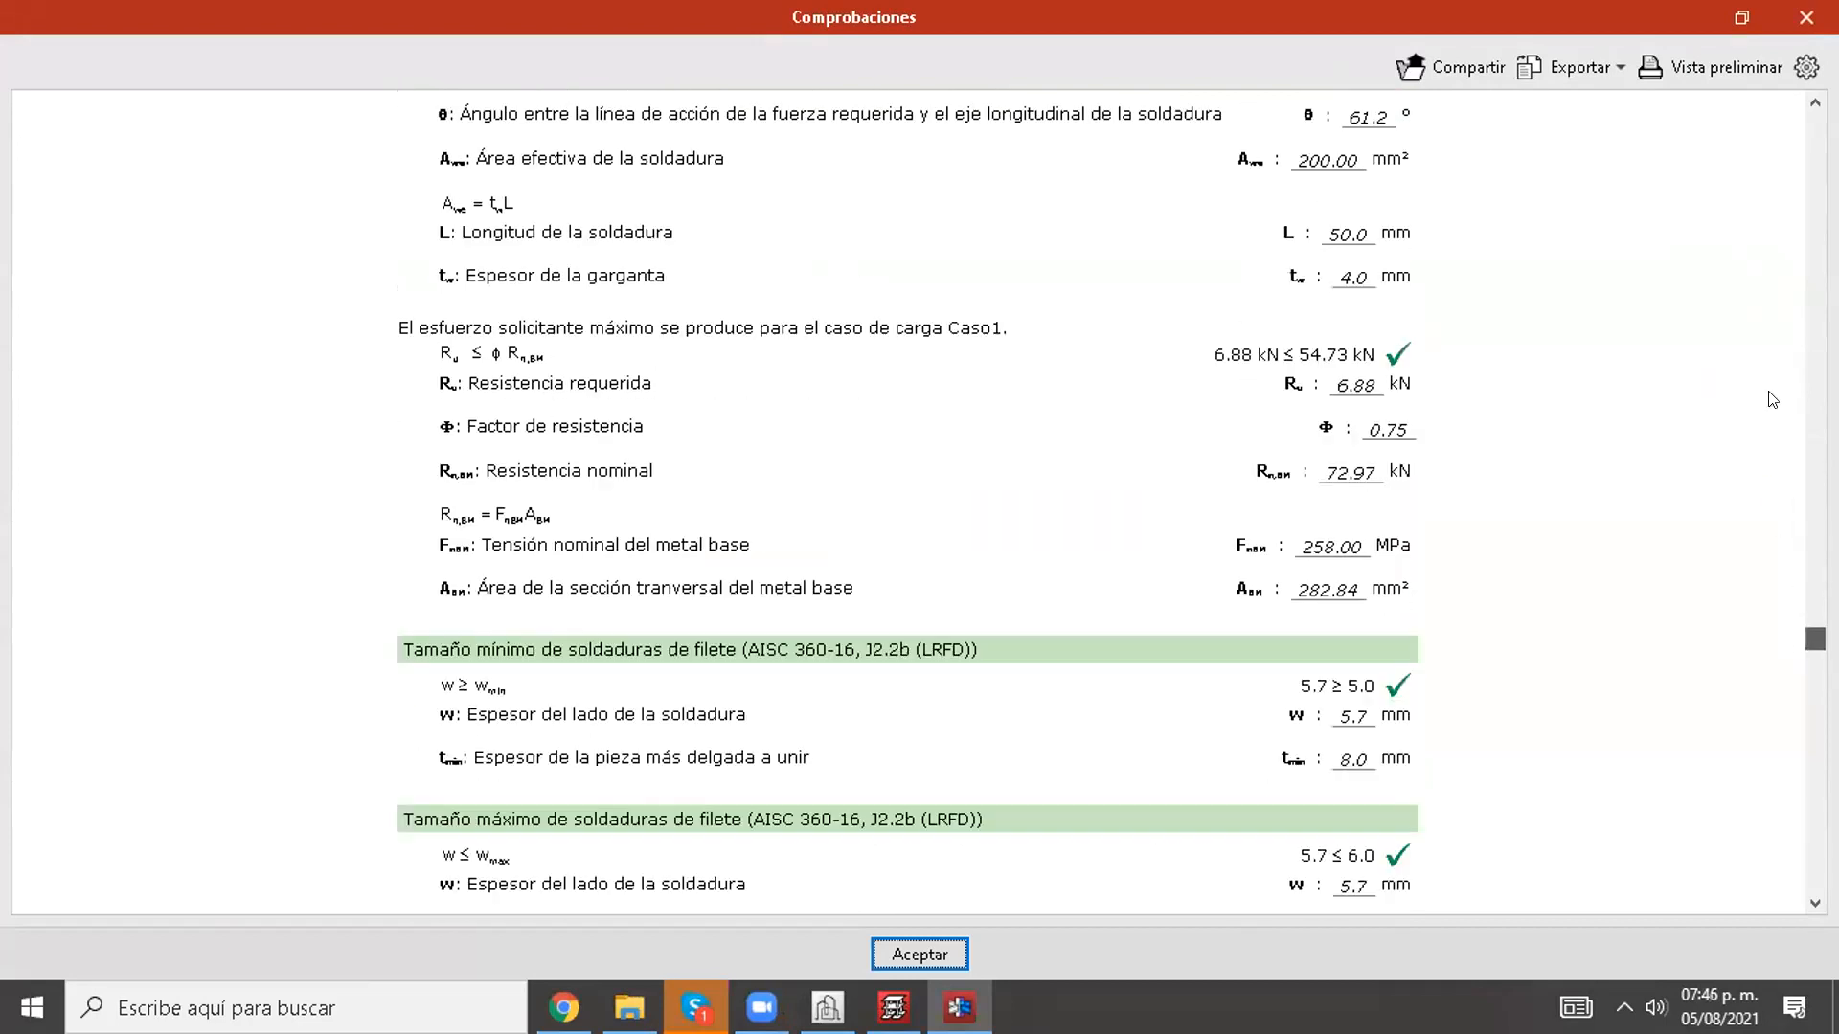
Step: Close the checks report and accept the joint editor to return to the project's node list
left_click(1796, 14)
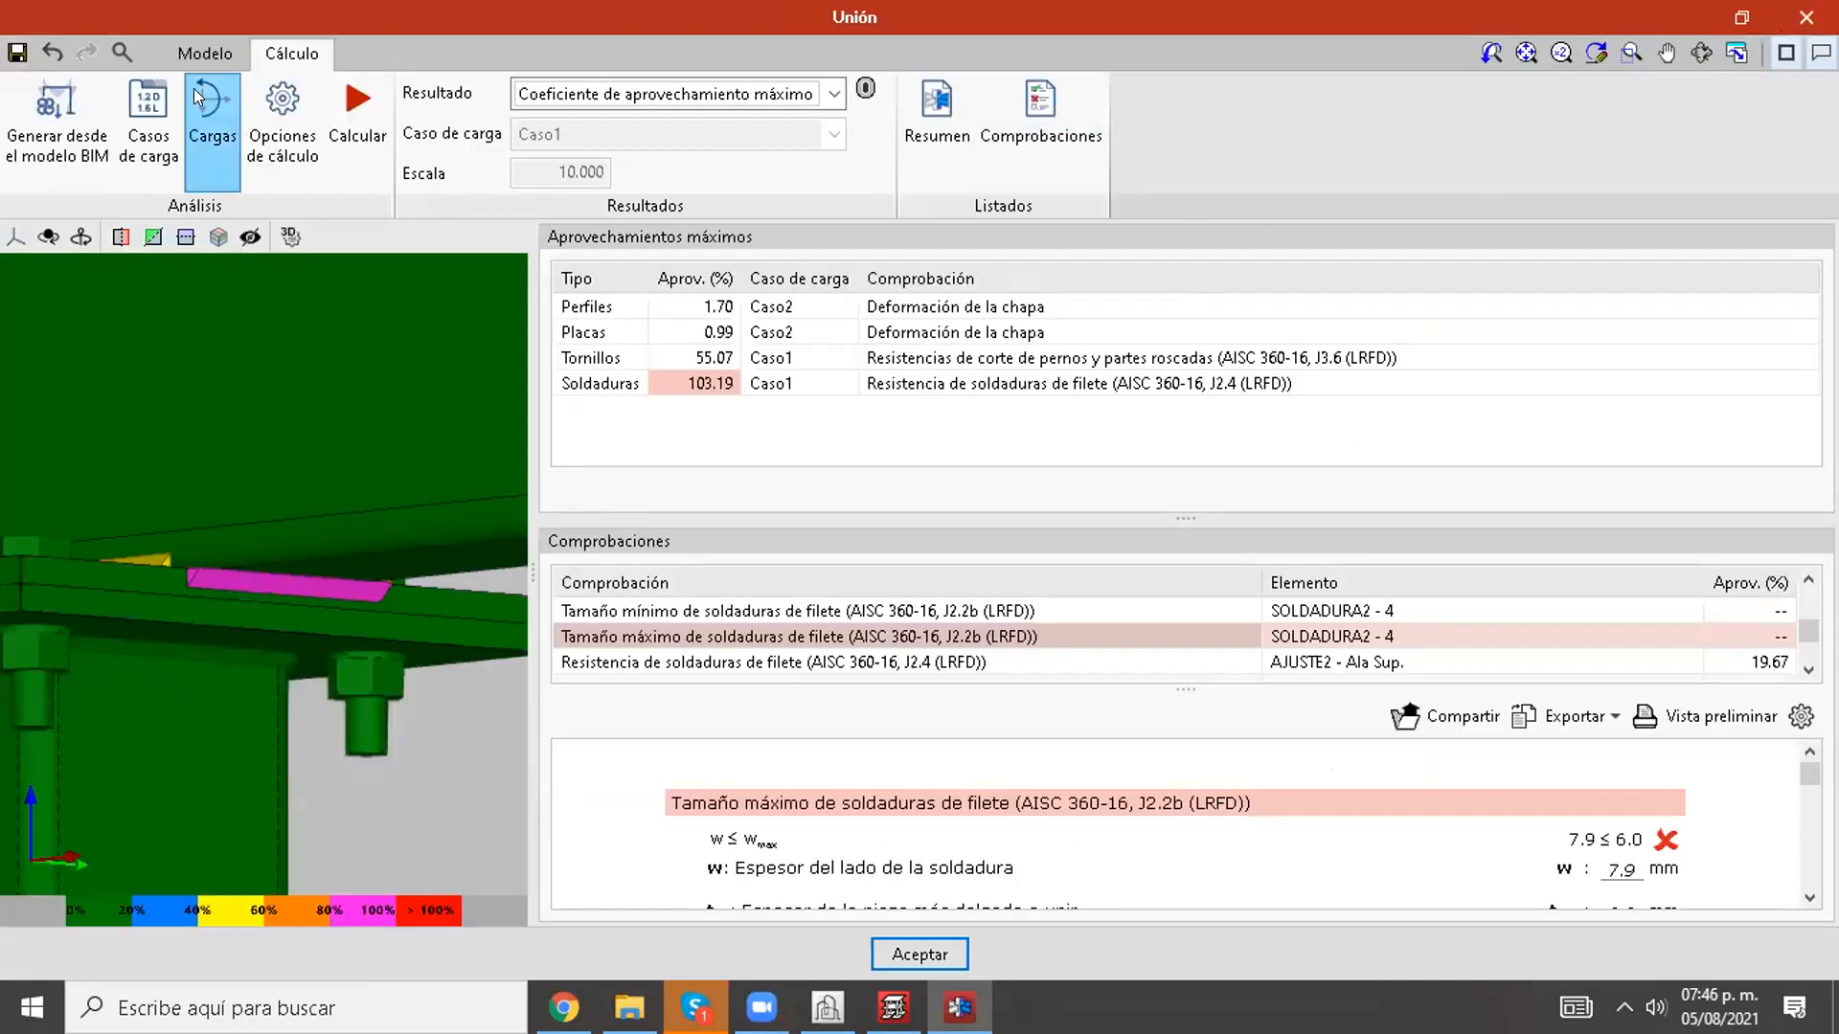
left_click(194, 53)
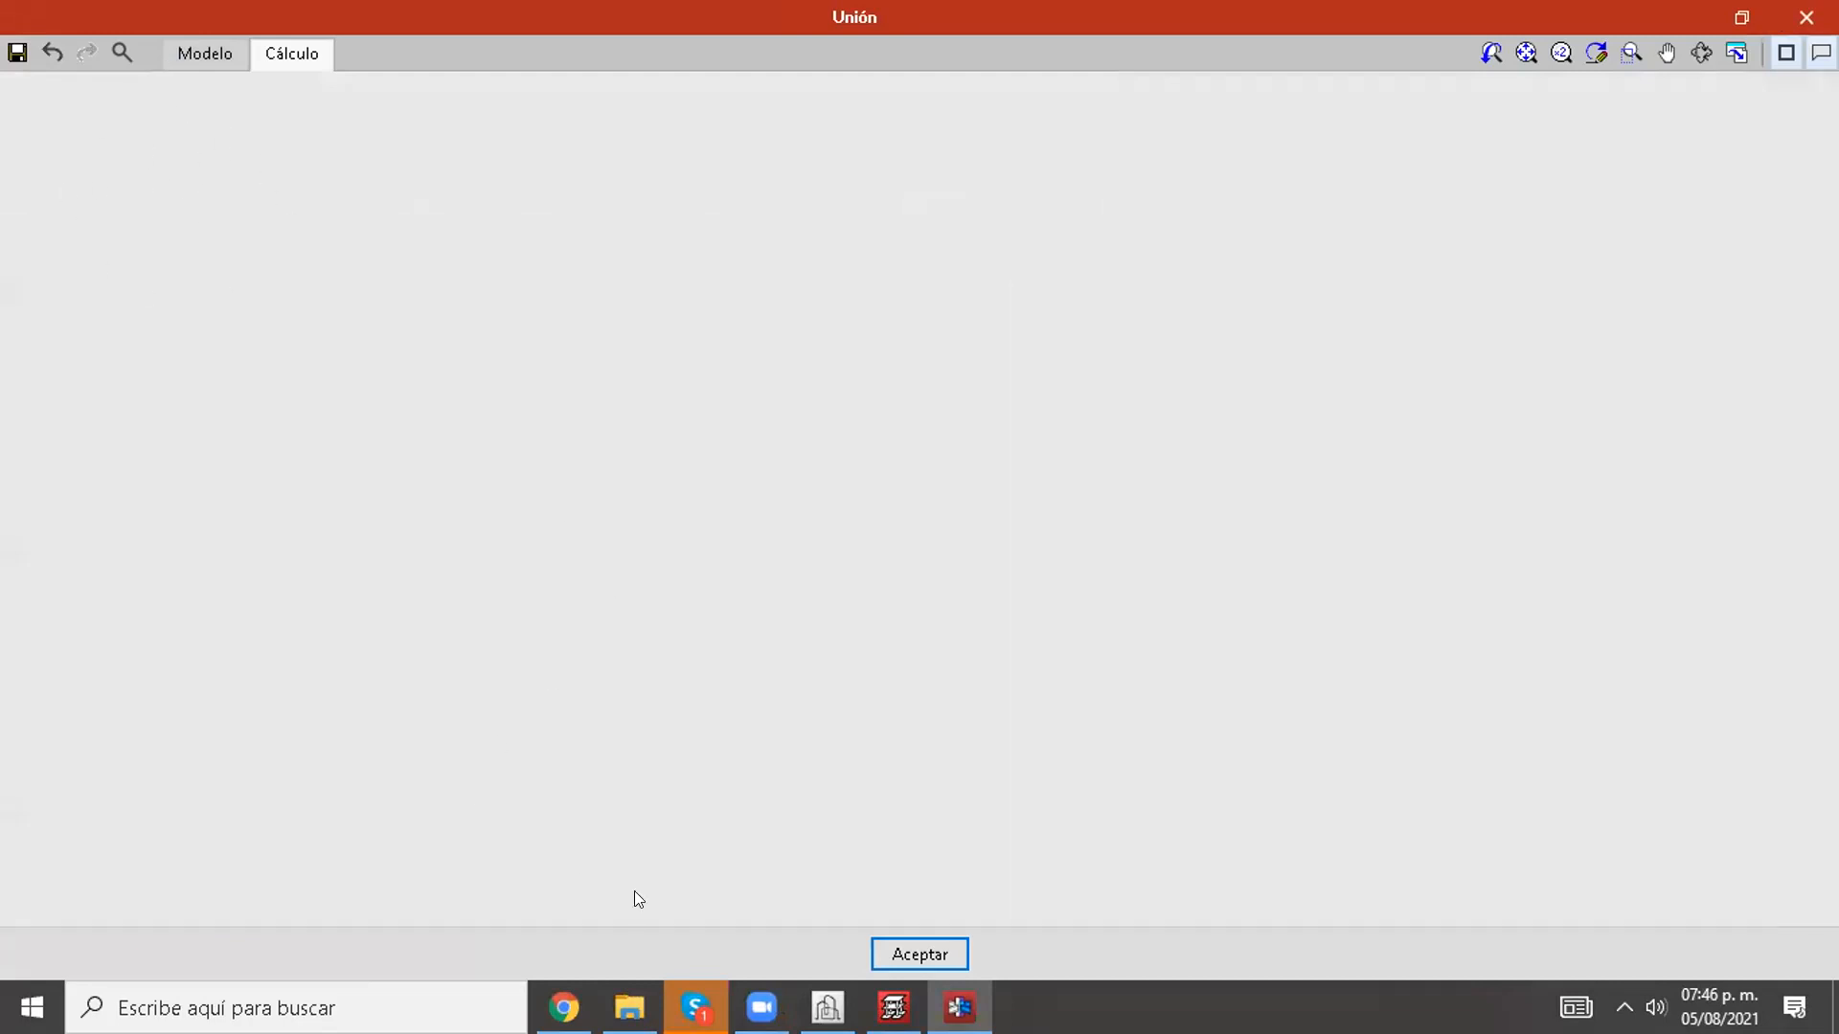
left_click(936, 954)
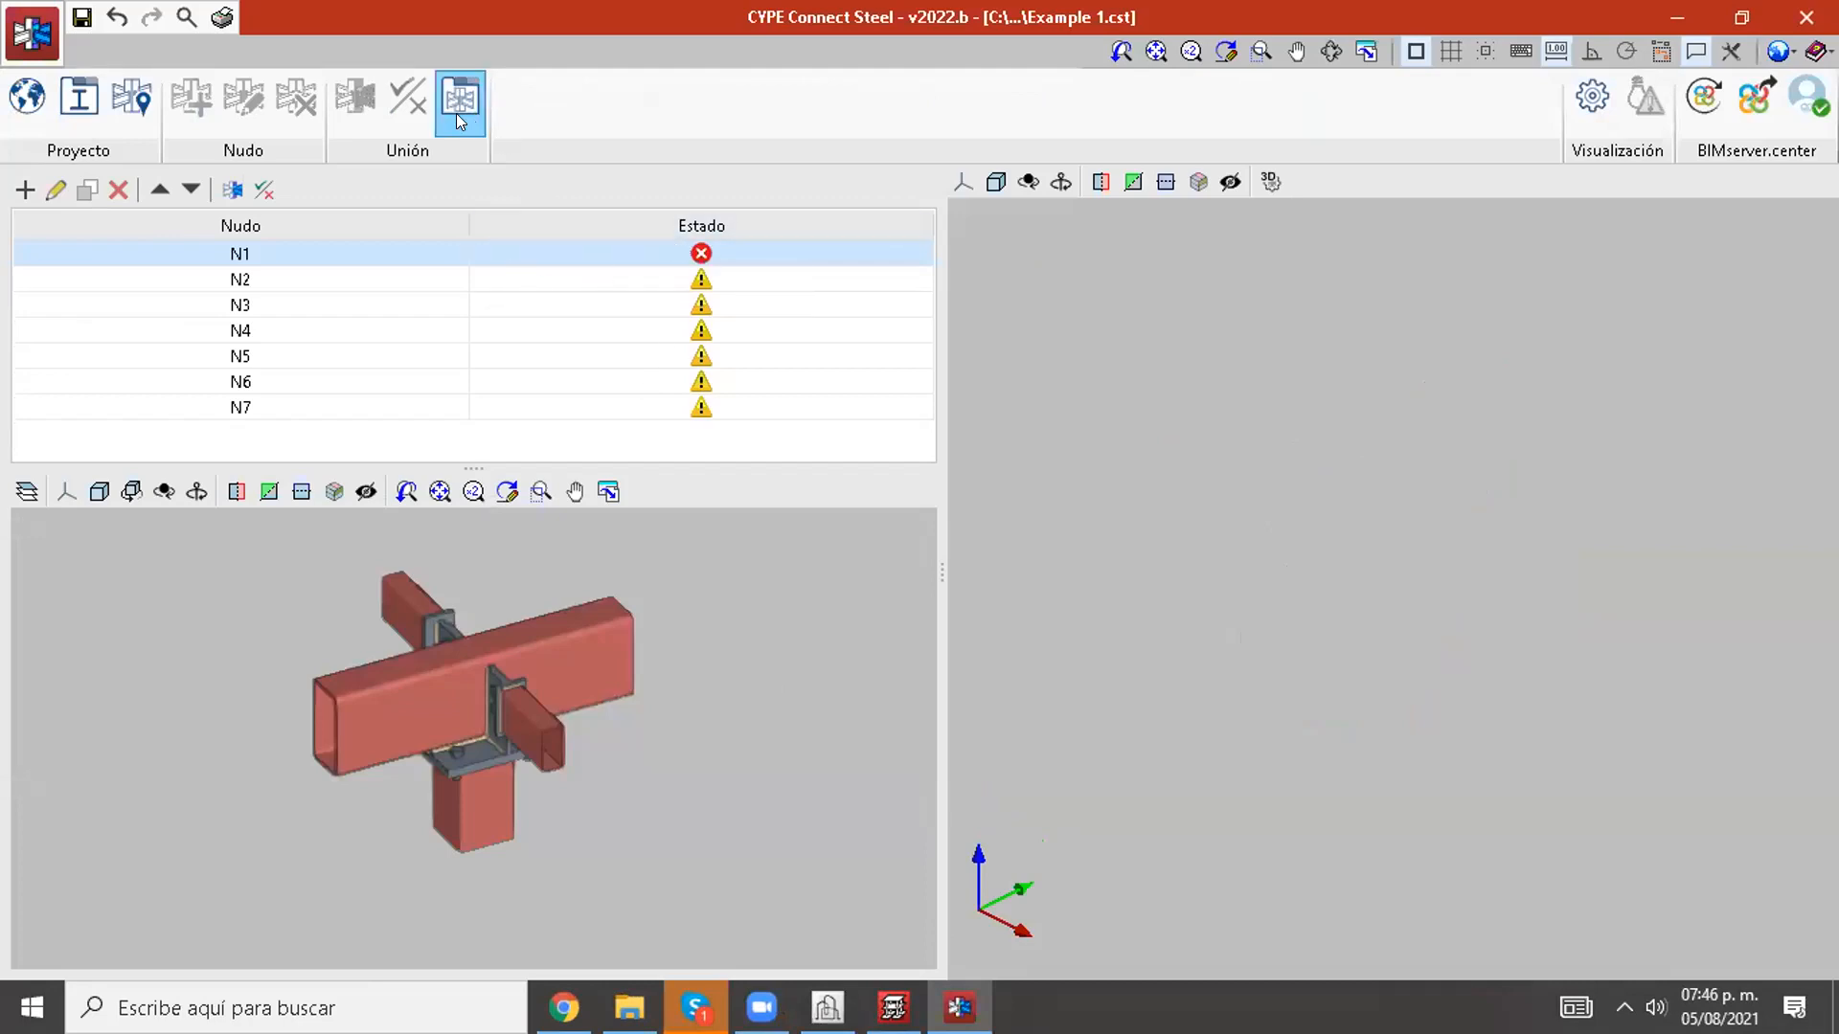
Step: Open node N1's joint for editing and export it to the joint library under the name "union 1"
left_click(227, 194)
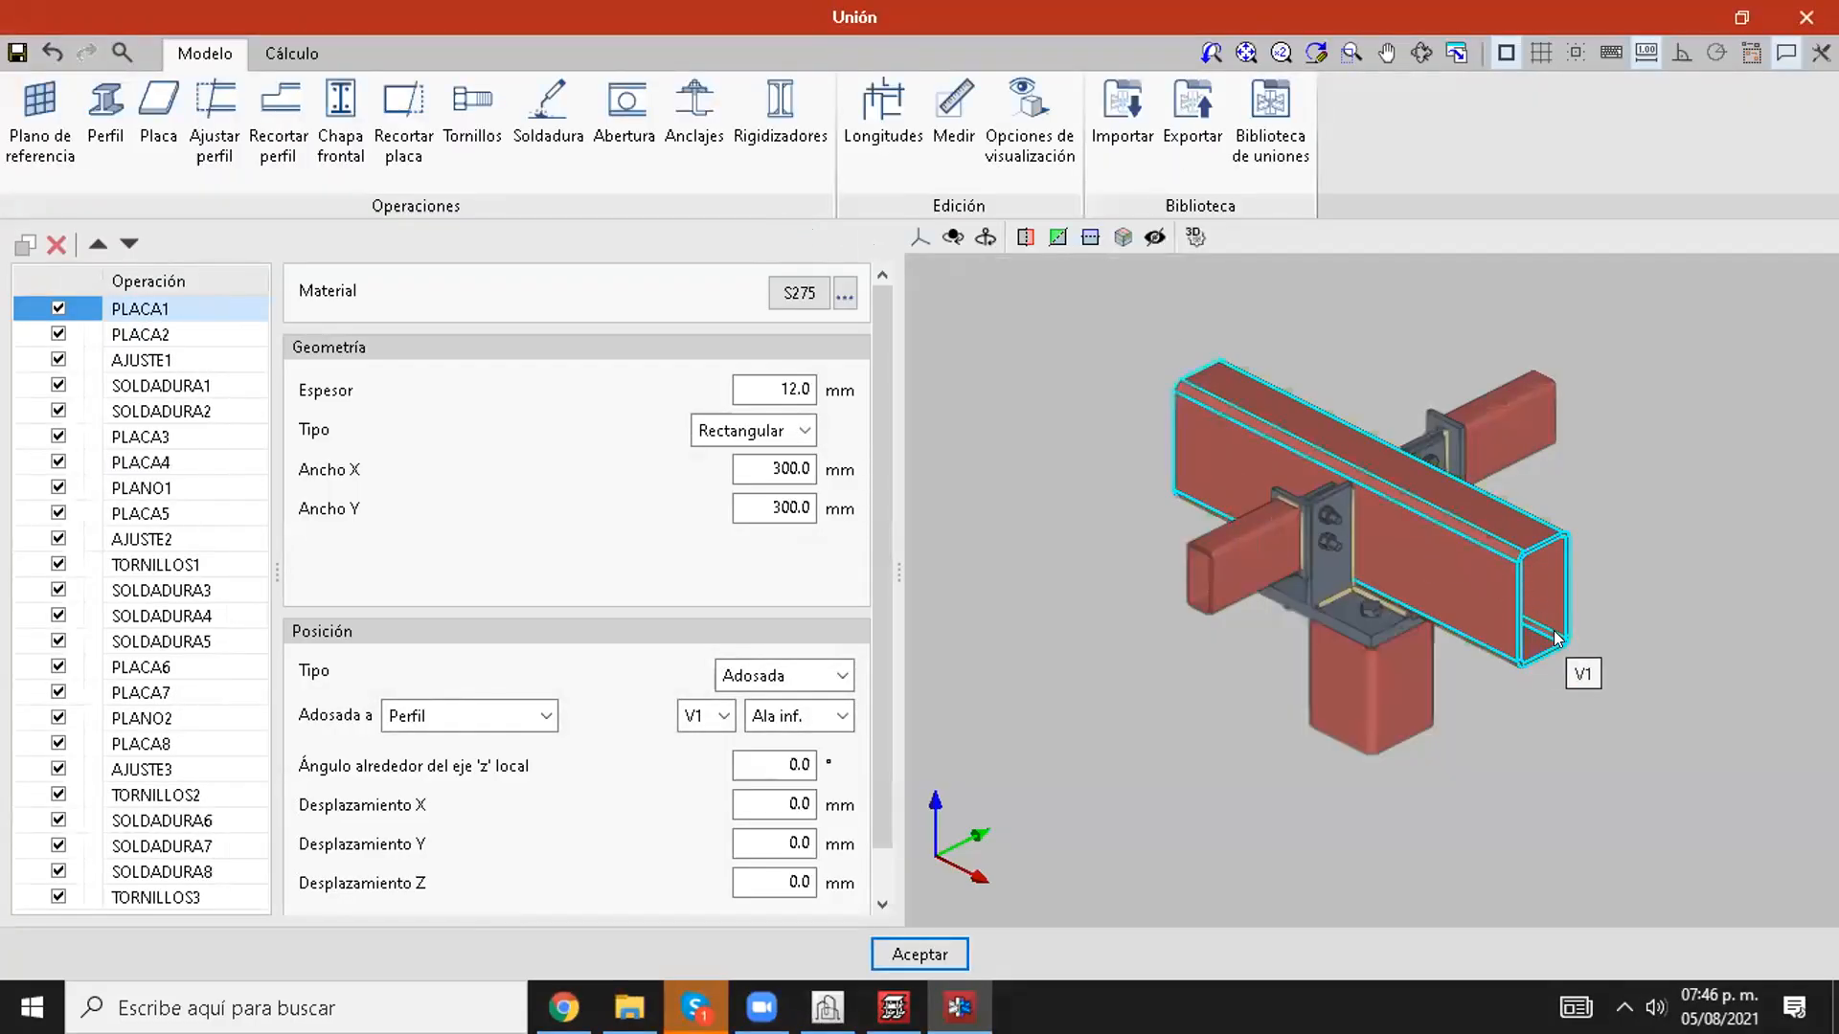
middle_click_drag(1581, 697, 1371, 714)
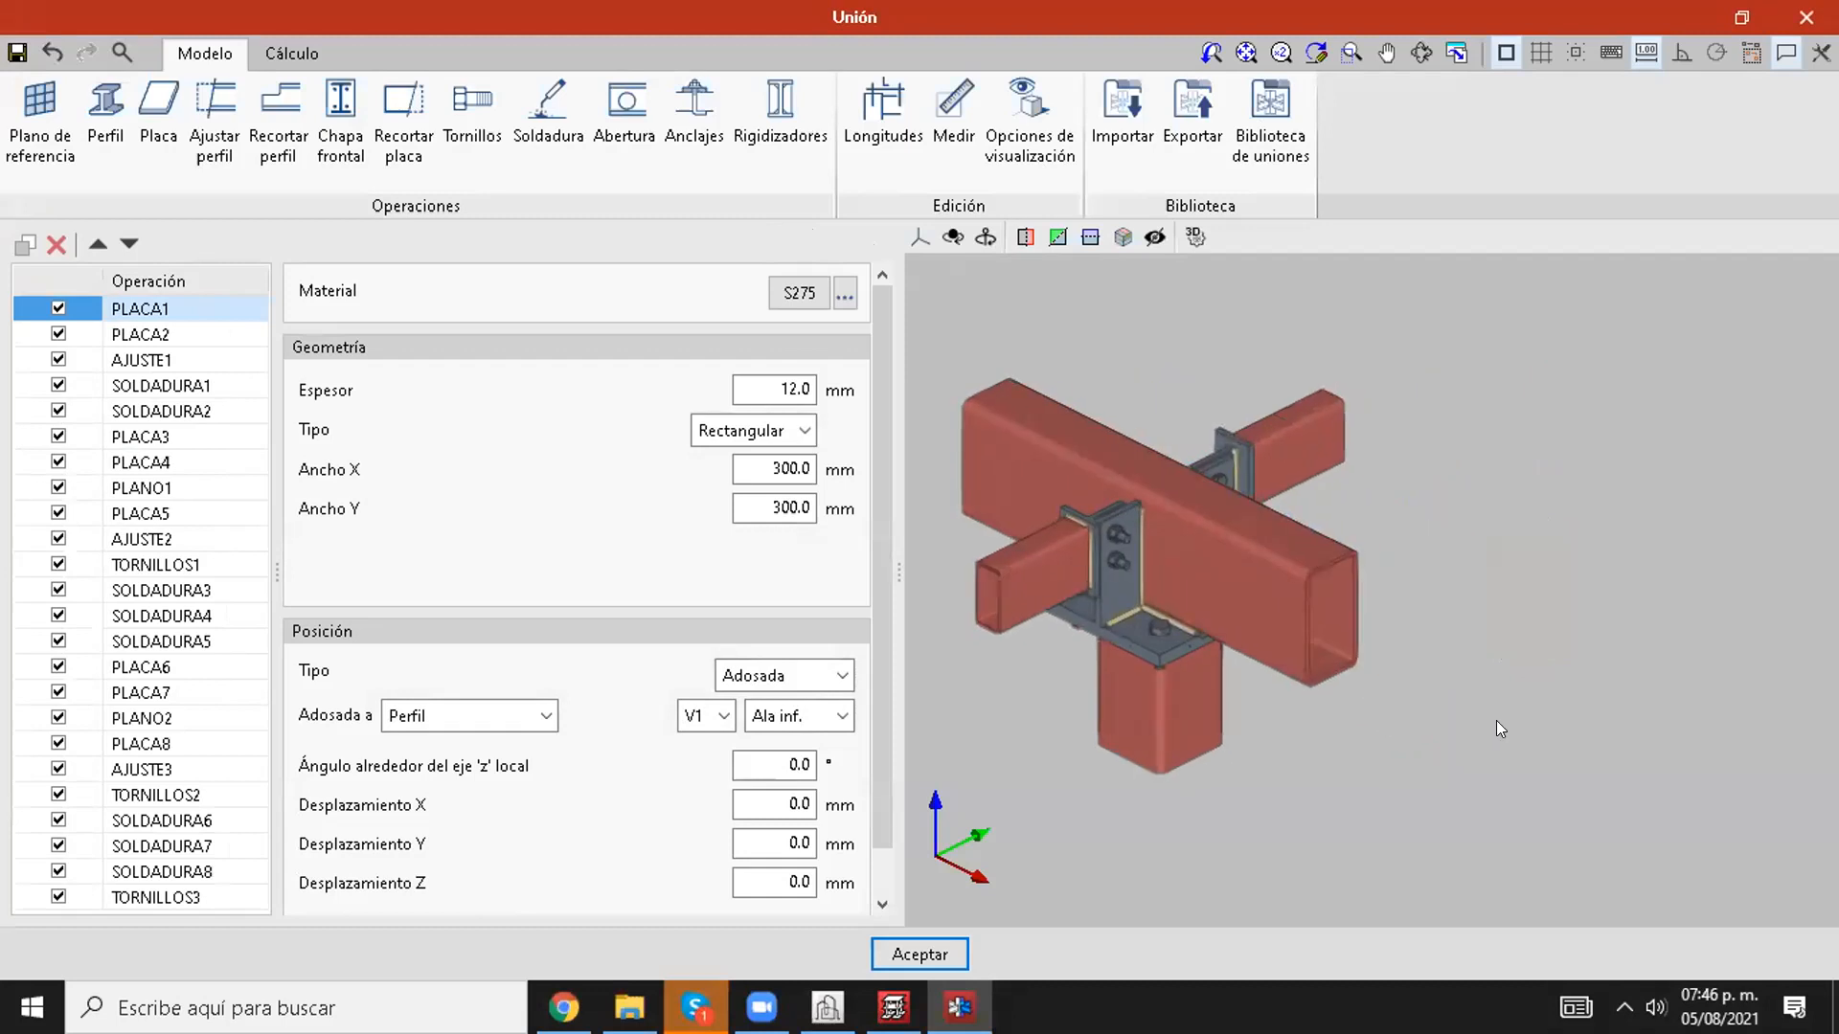
middle_click_drag(1497, 738, 1576, 707, "shift")
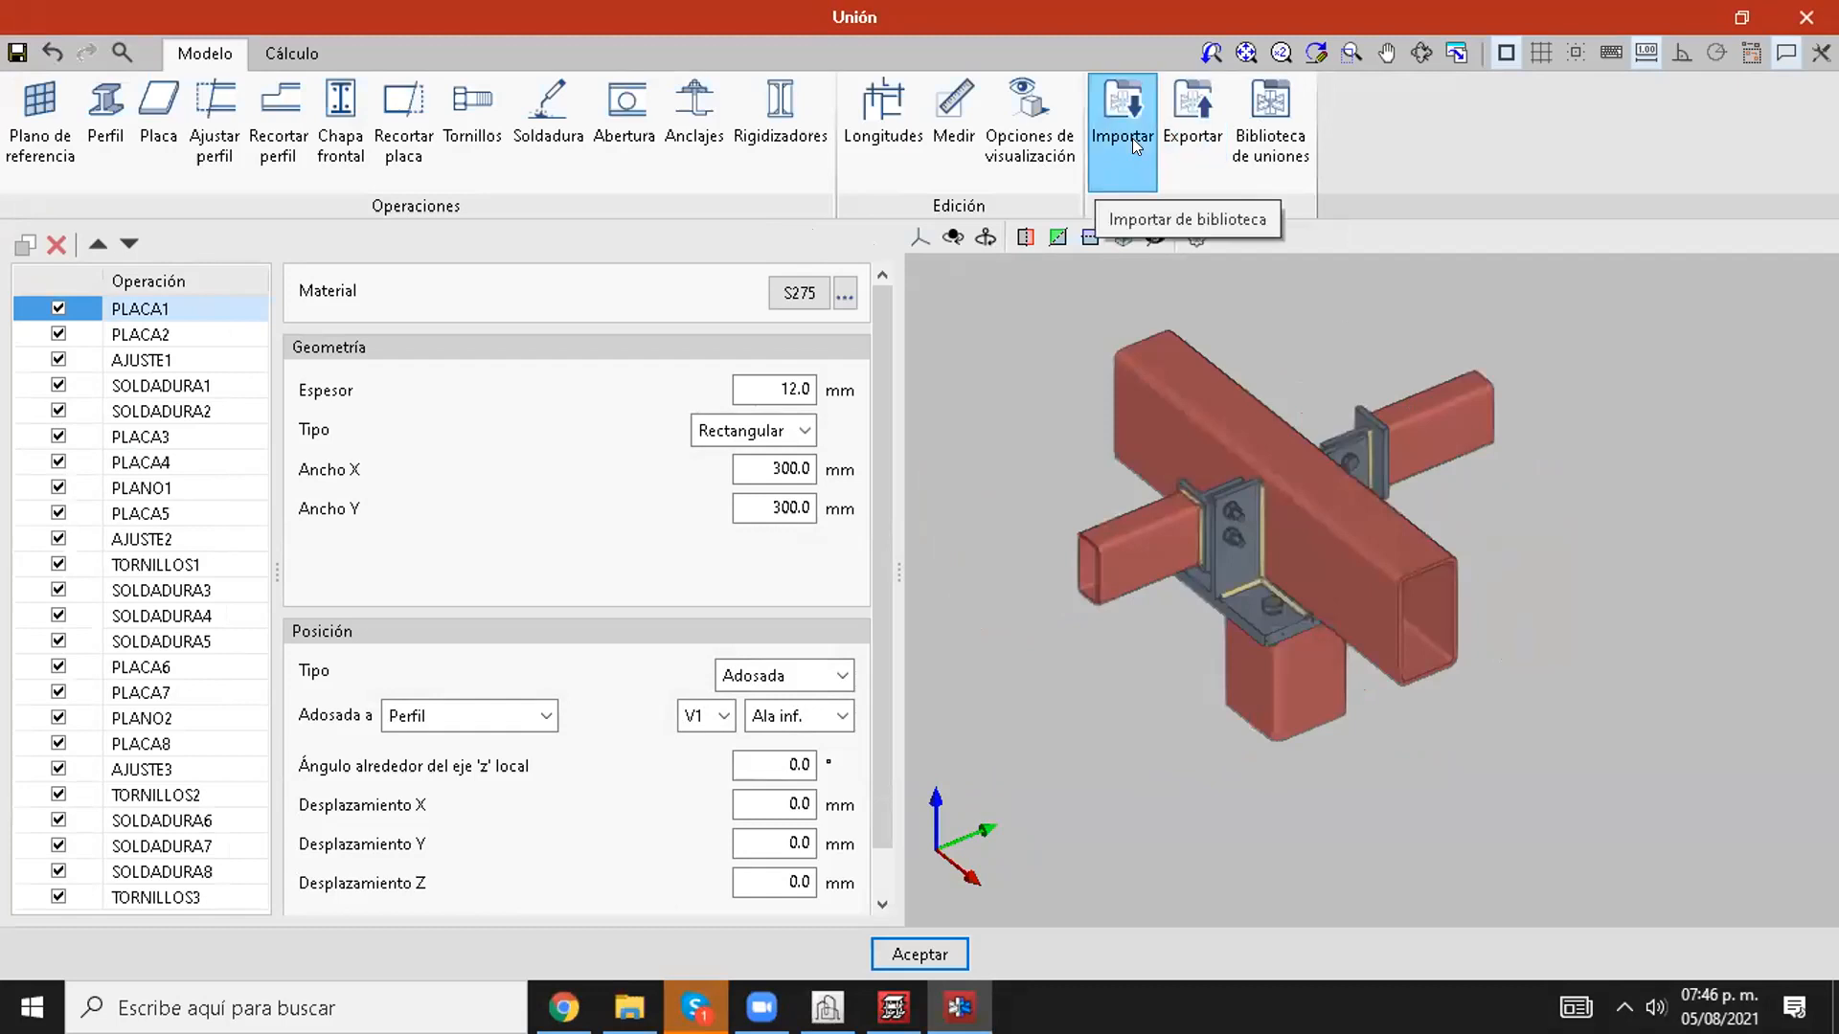
left_click(1191, 143)
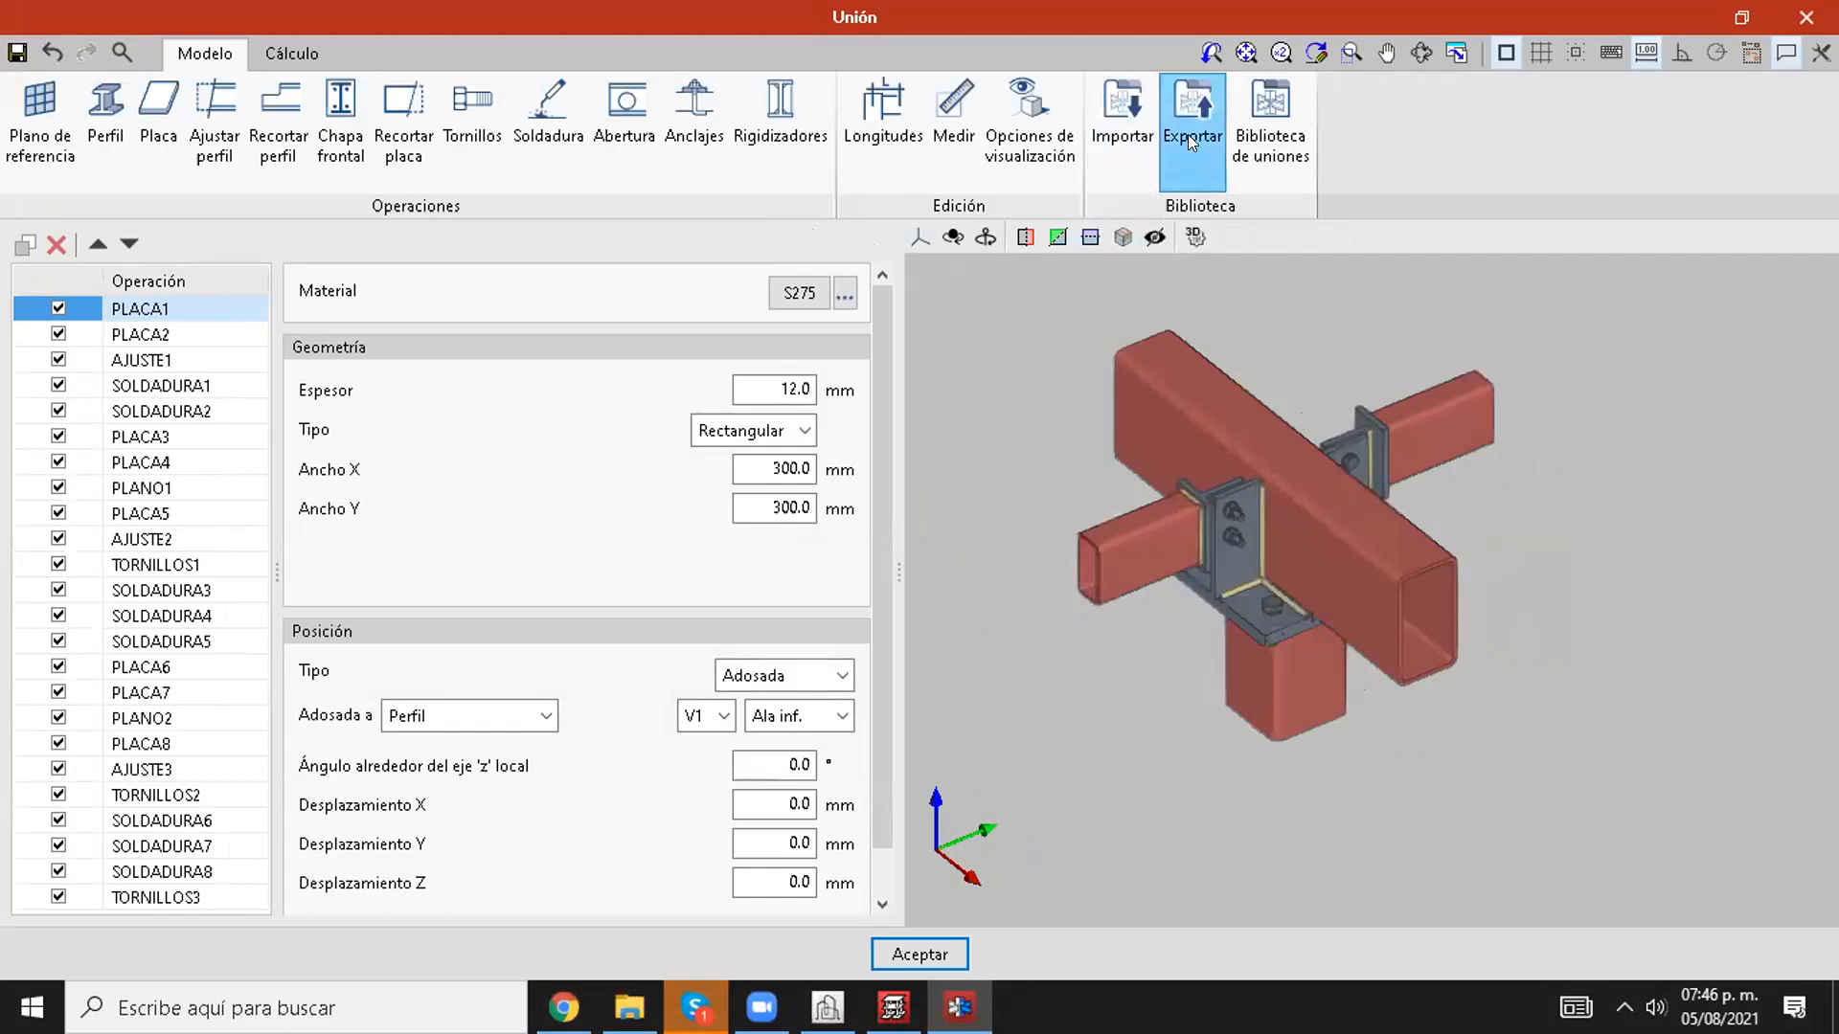
type("union 1")
left_click(837, 545)
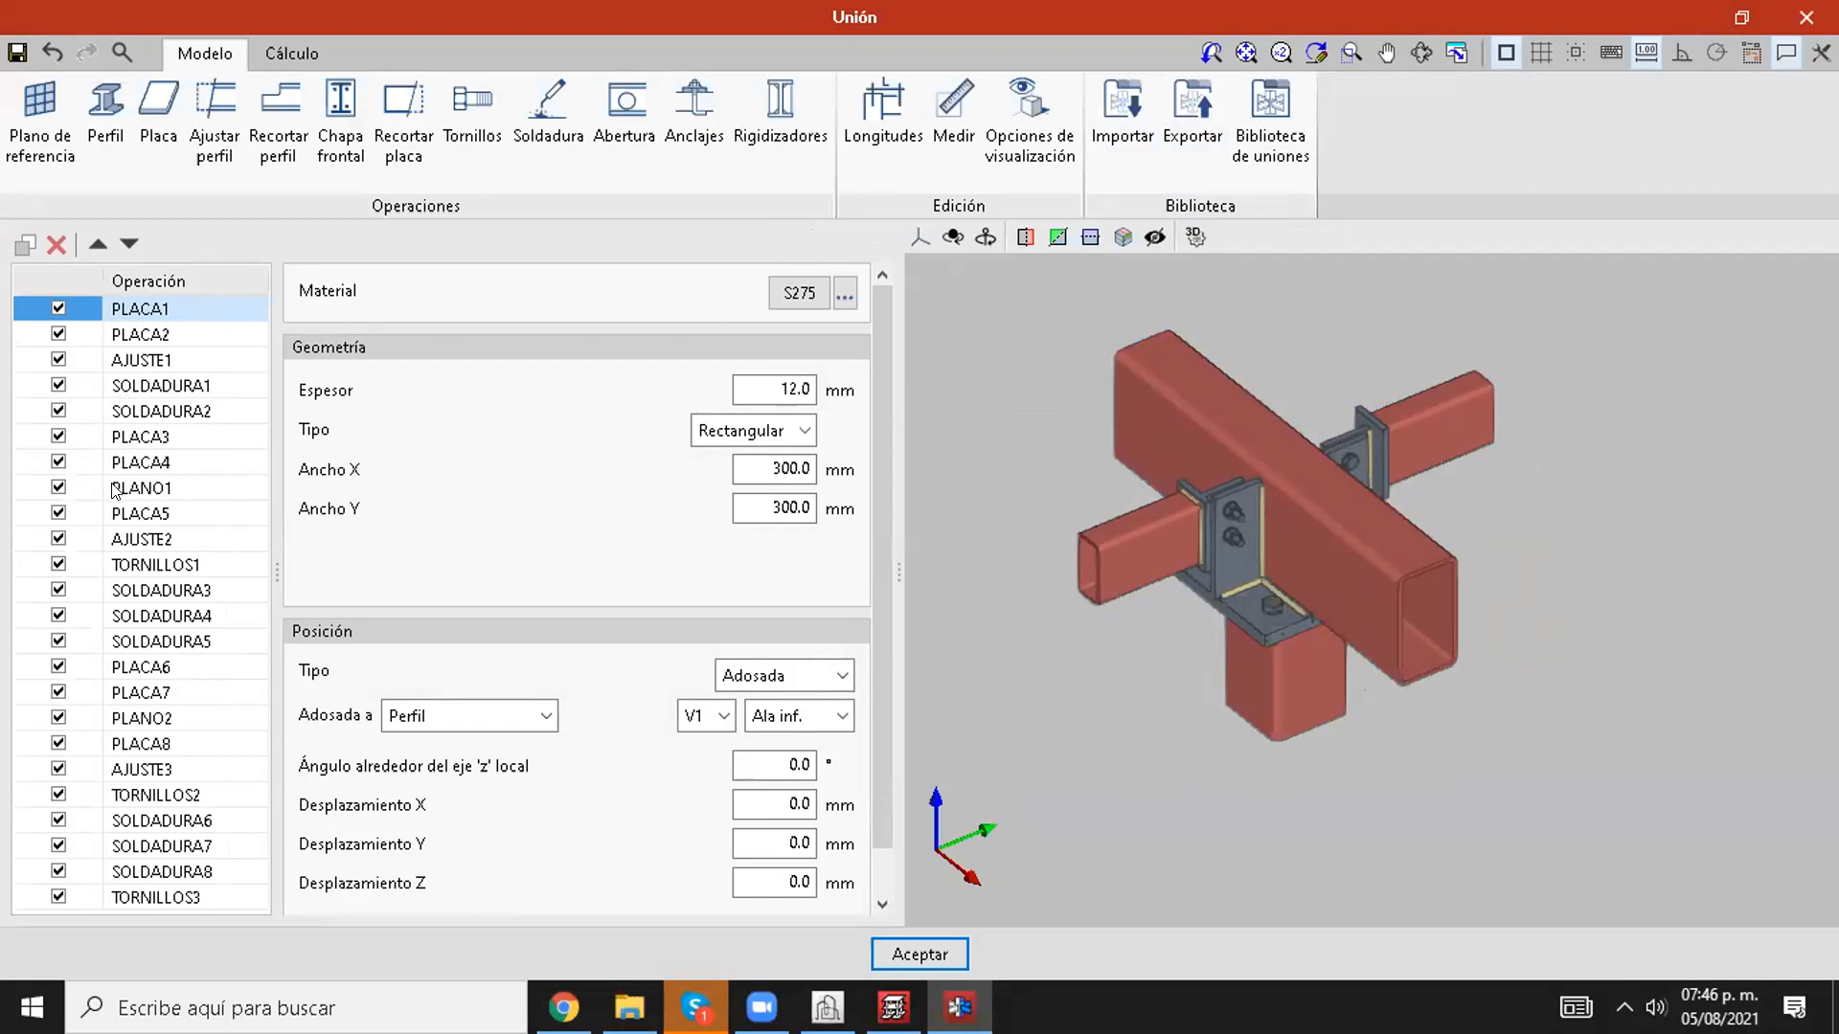
Step: Review the AJUSTE1 profile adjustment and inspect the joint's bolts and plates in 3D, and return to the node list
left_click(121, 362)
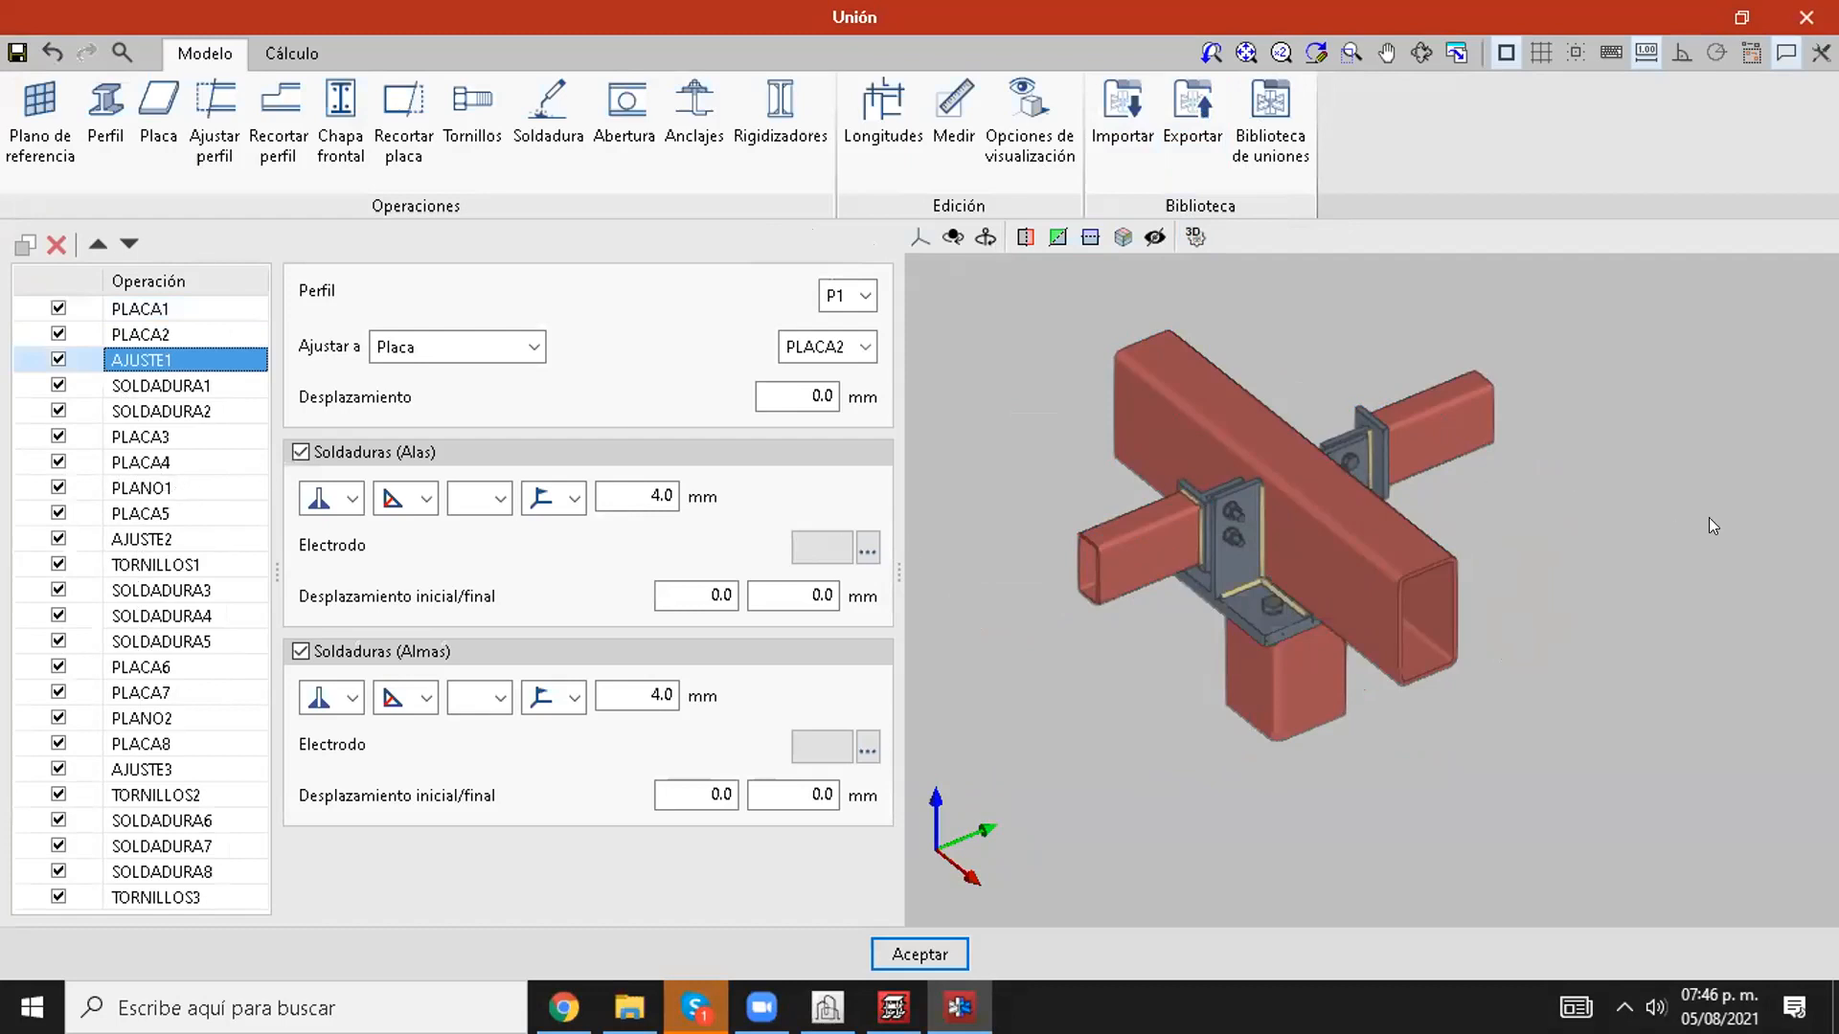
middle_click_drag(1657, 575, 1577, 550)
middle_click_drag(1226, 518, 1235, 484)
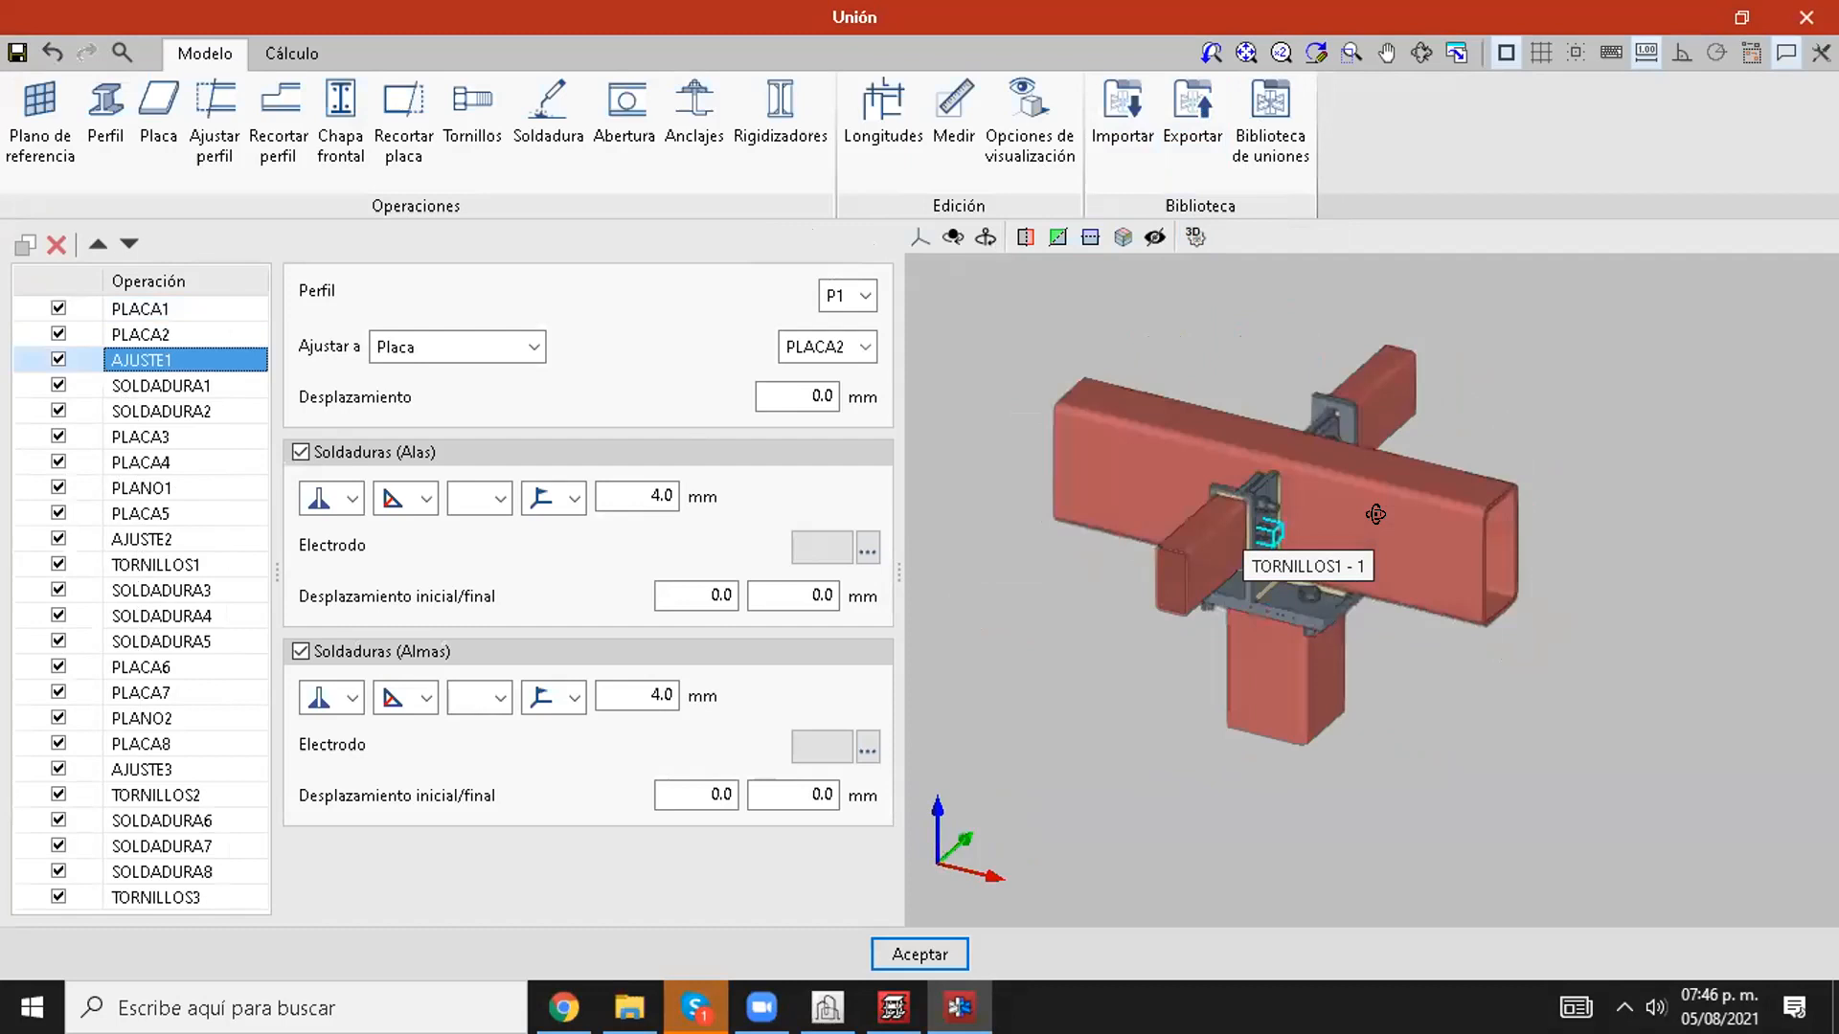
scroll(1238, 479, "up", 3)
scroll(1276, 466, "down", 2)
middle_click_drag(1432, 503, 1225, 613)
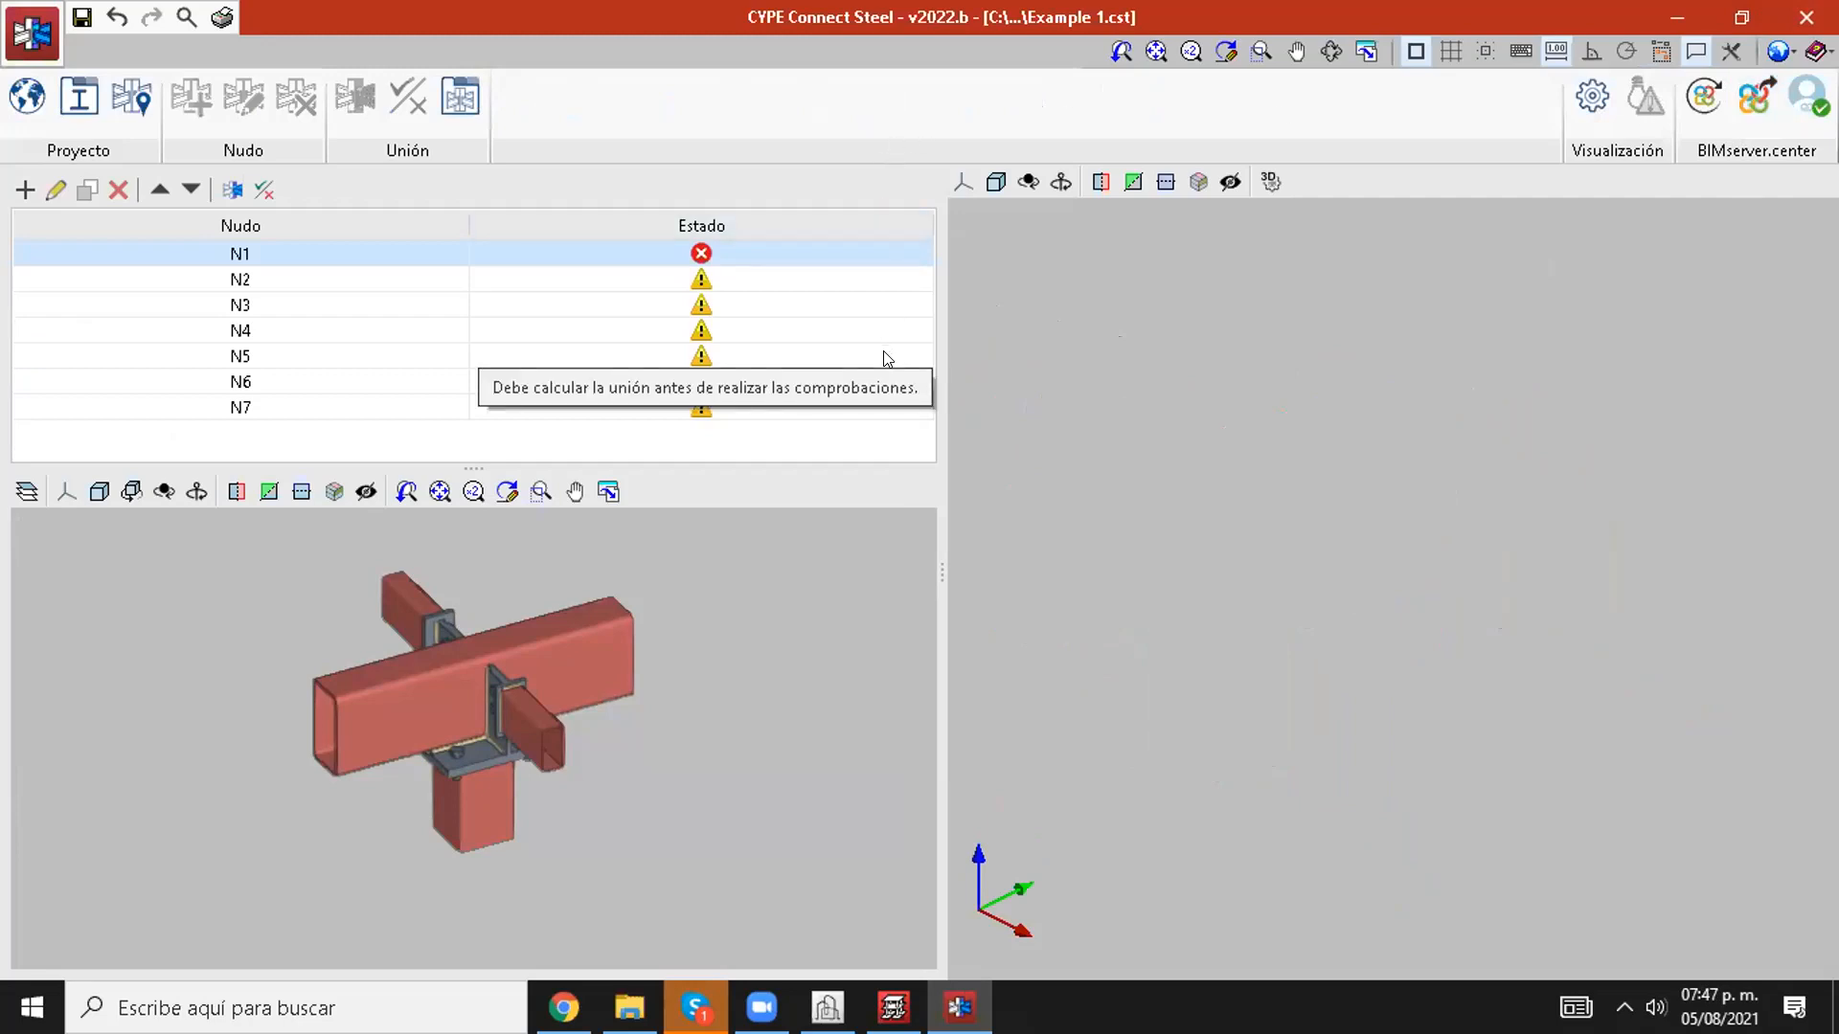
Step: Switch to CYPE Architecture, review the linked BIMserver.center applications such as structural calculation, and return to CYPE Connect Steel
mouse_move(892, 359)
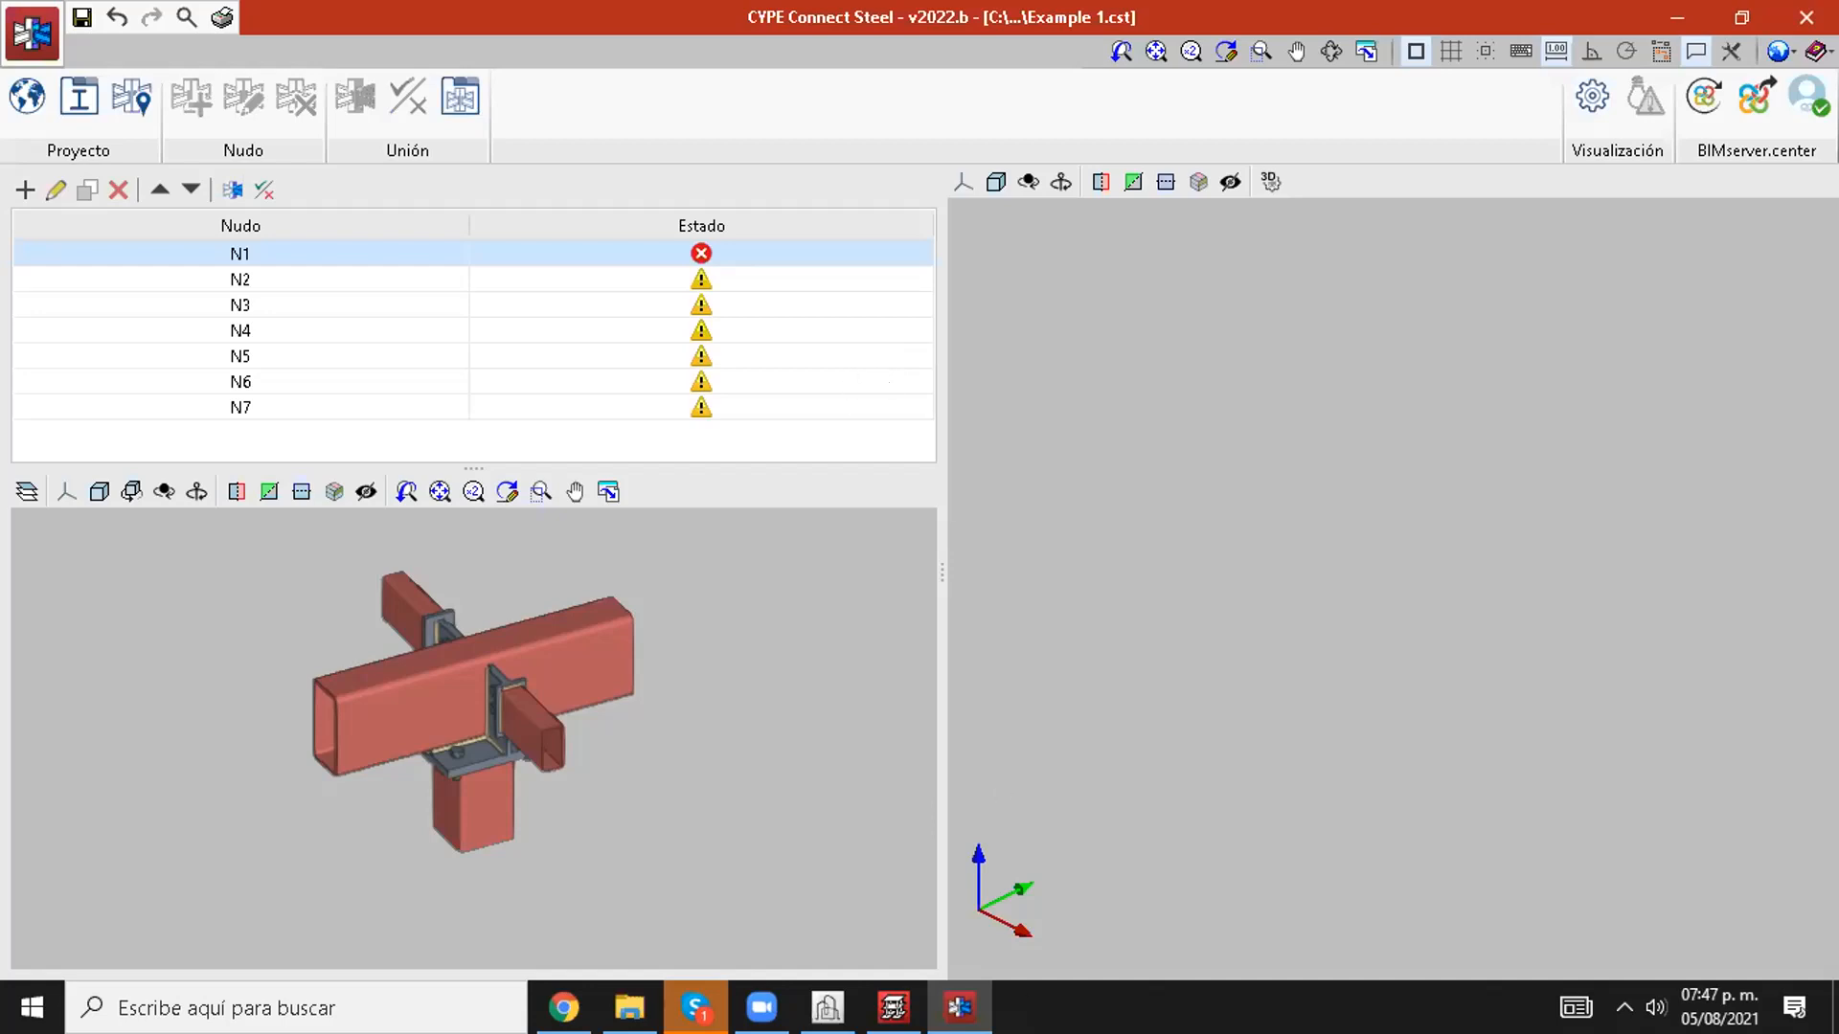
left_click(893, 1008)
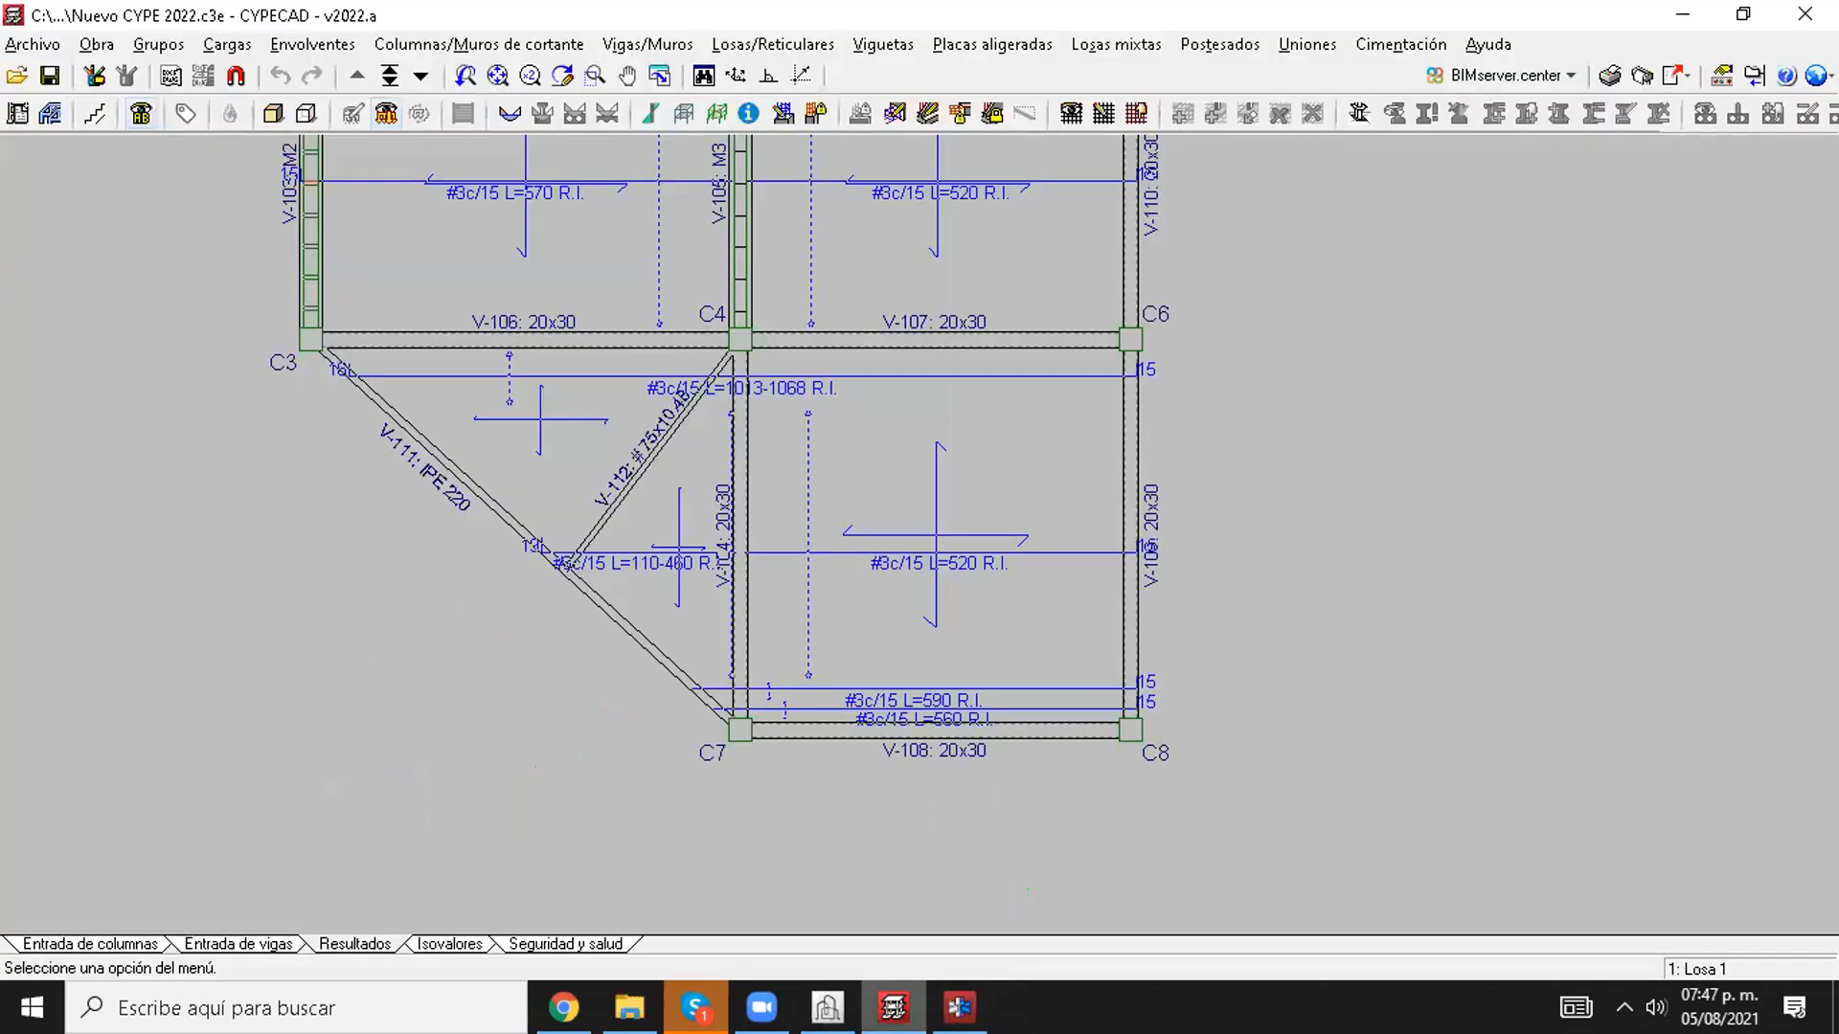
left_click(827, 1007)
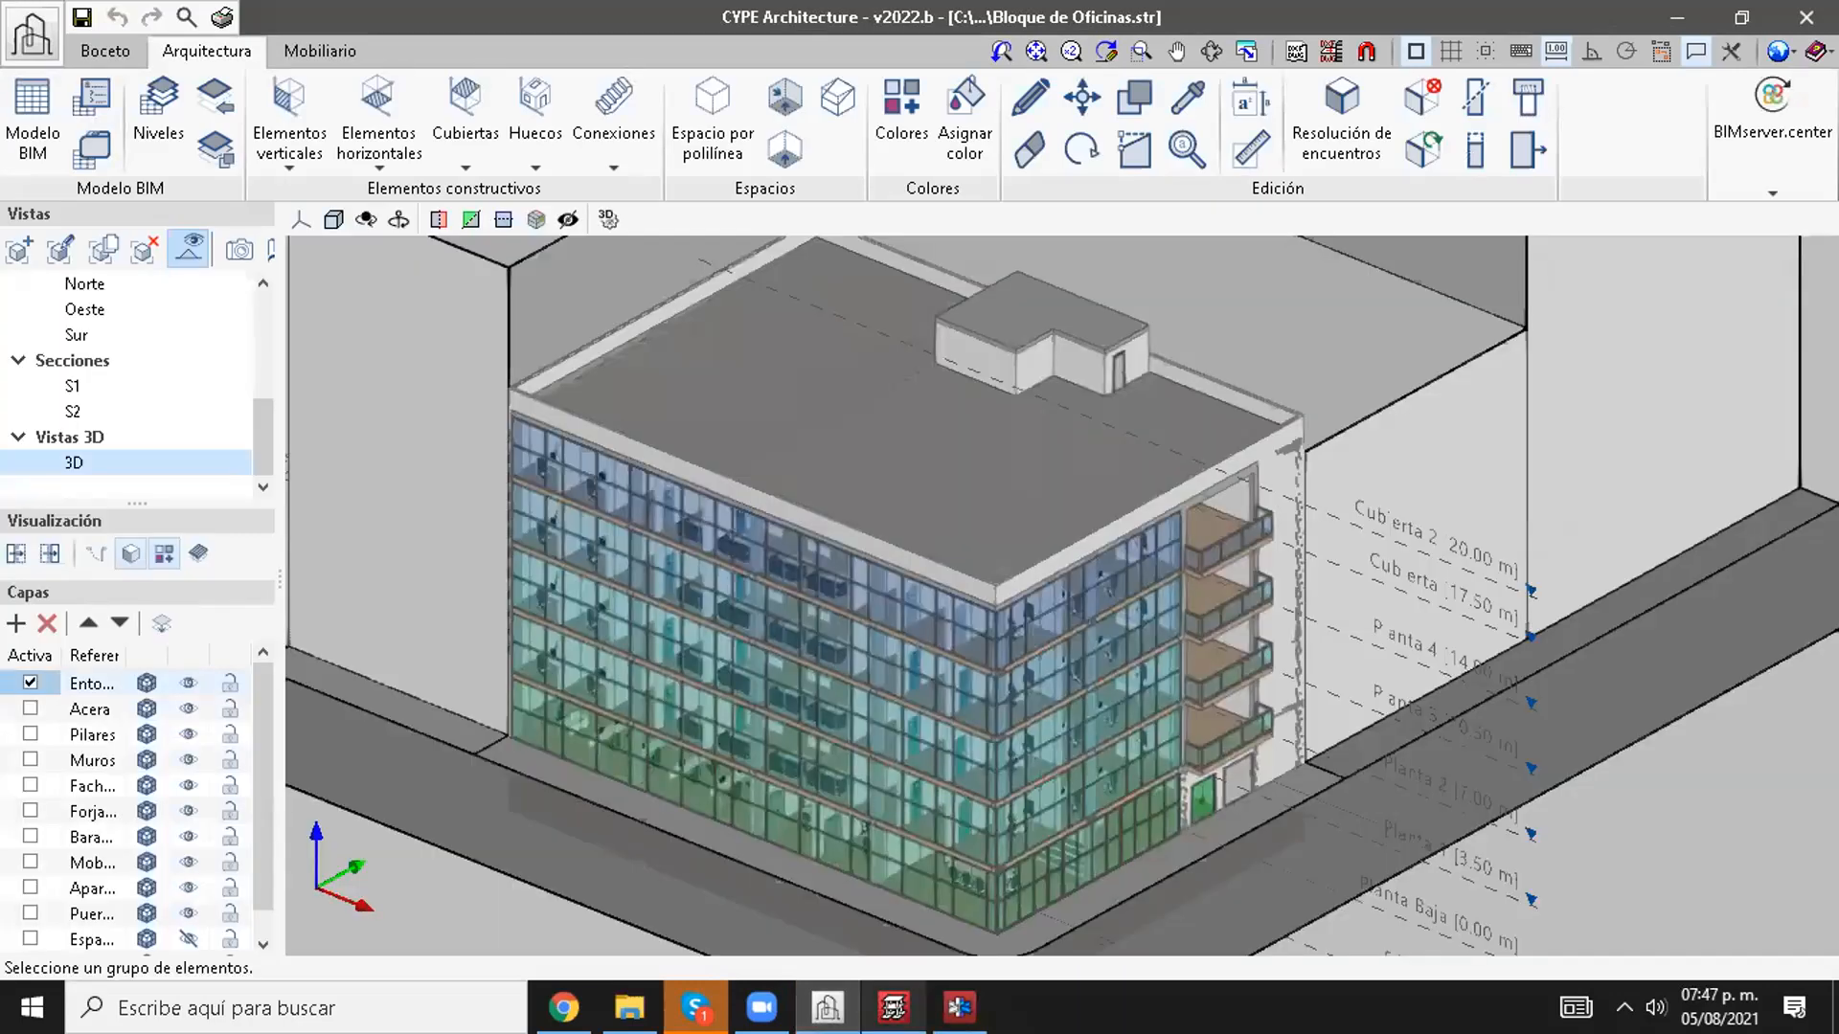
left_click(1760, 153)
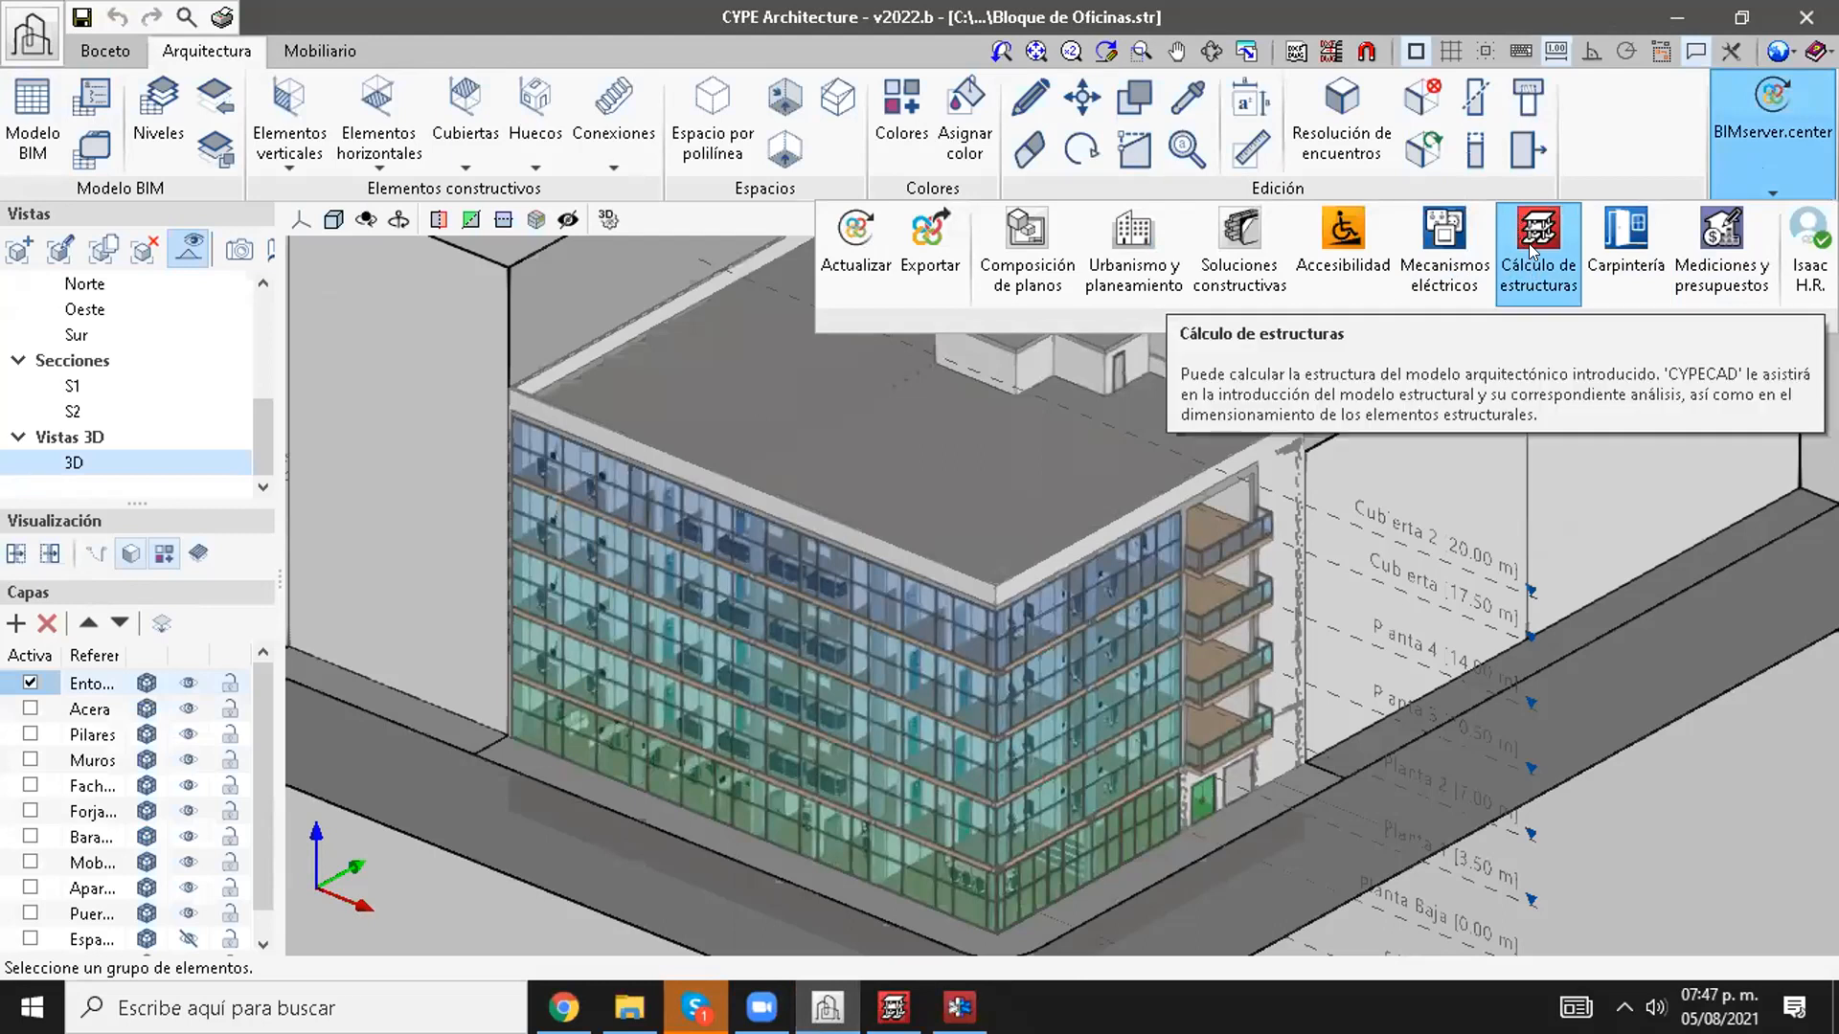
left_click(1621, 115)
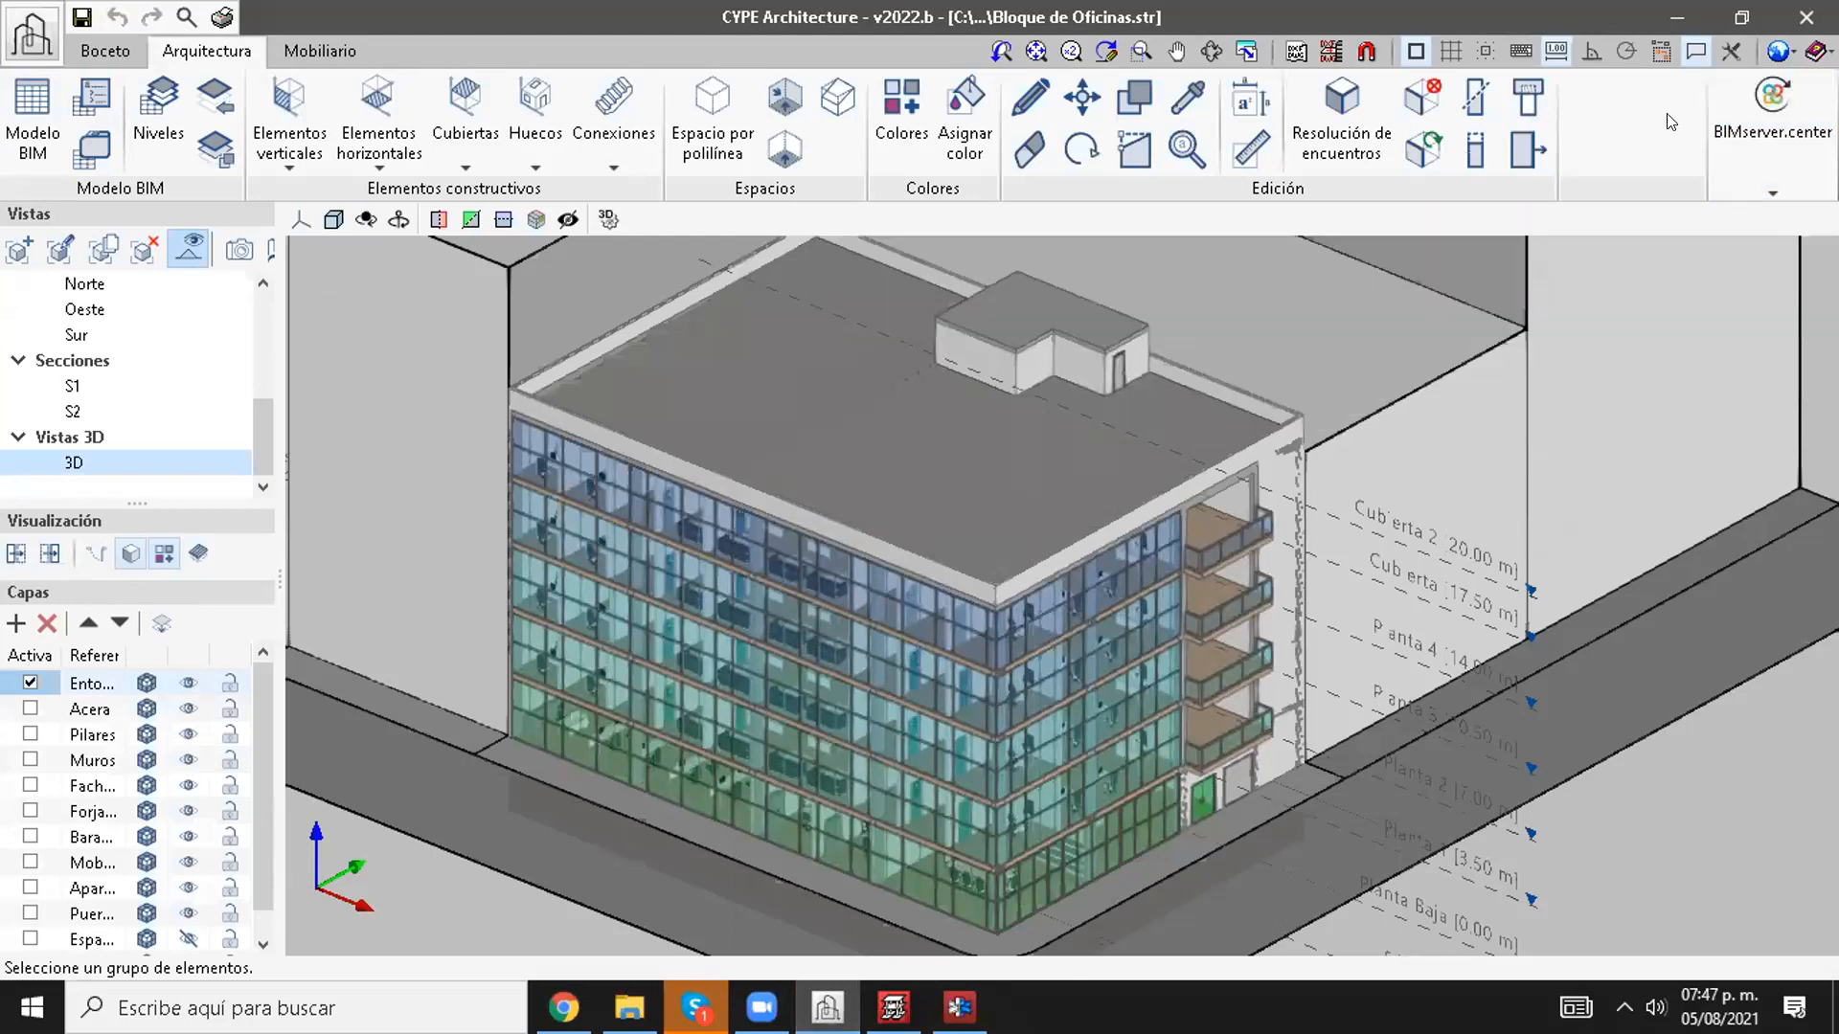
left_click(1718, 118)
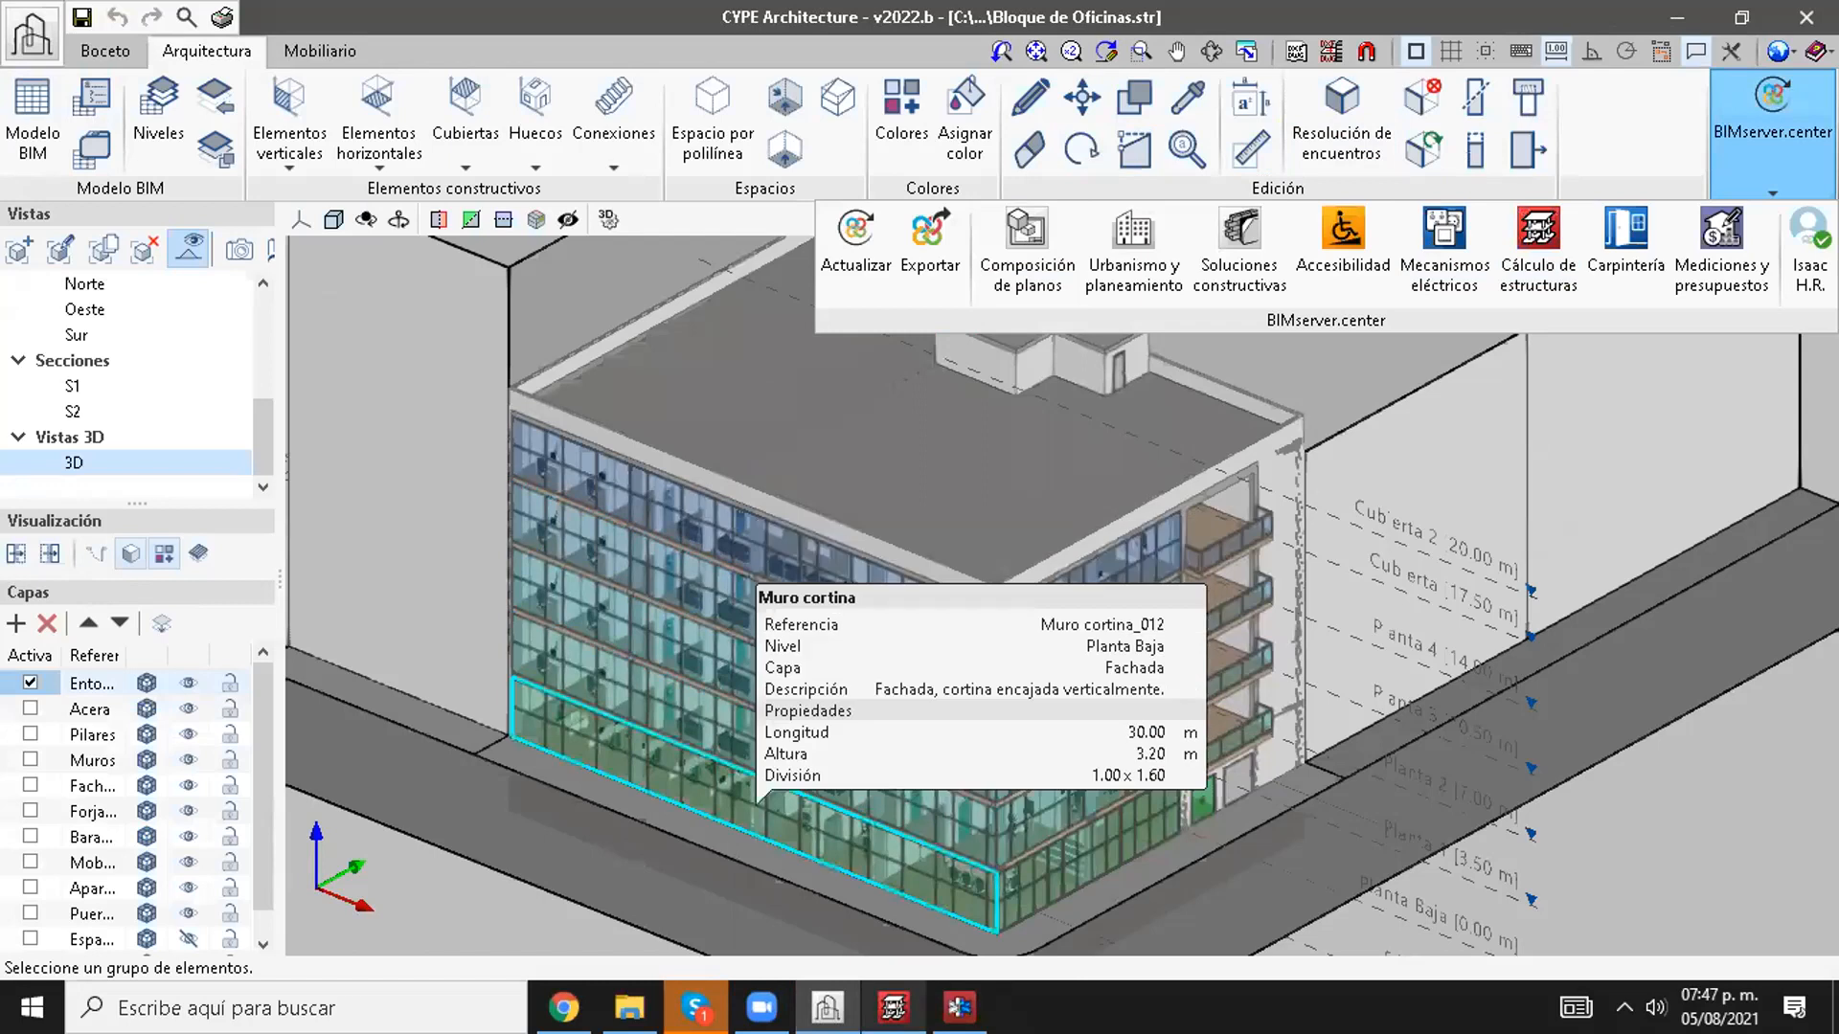
left_click(894, 1005)
left_click(959, 1007)
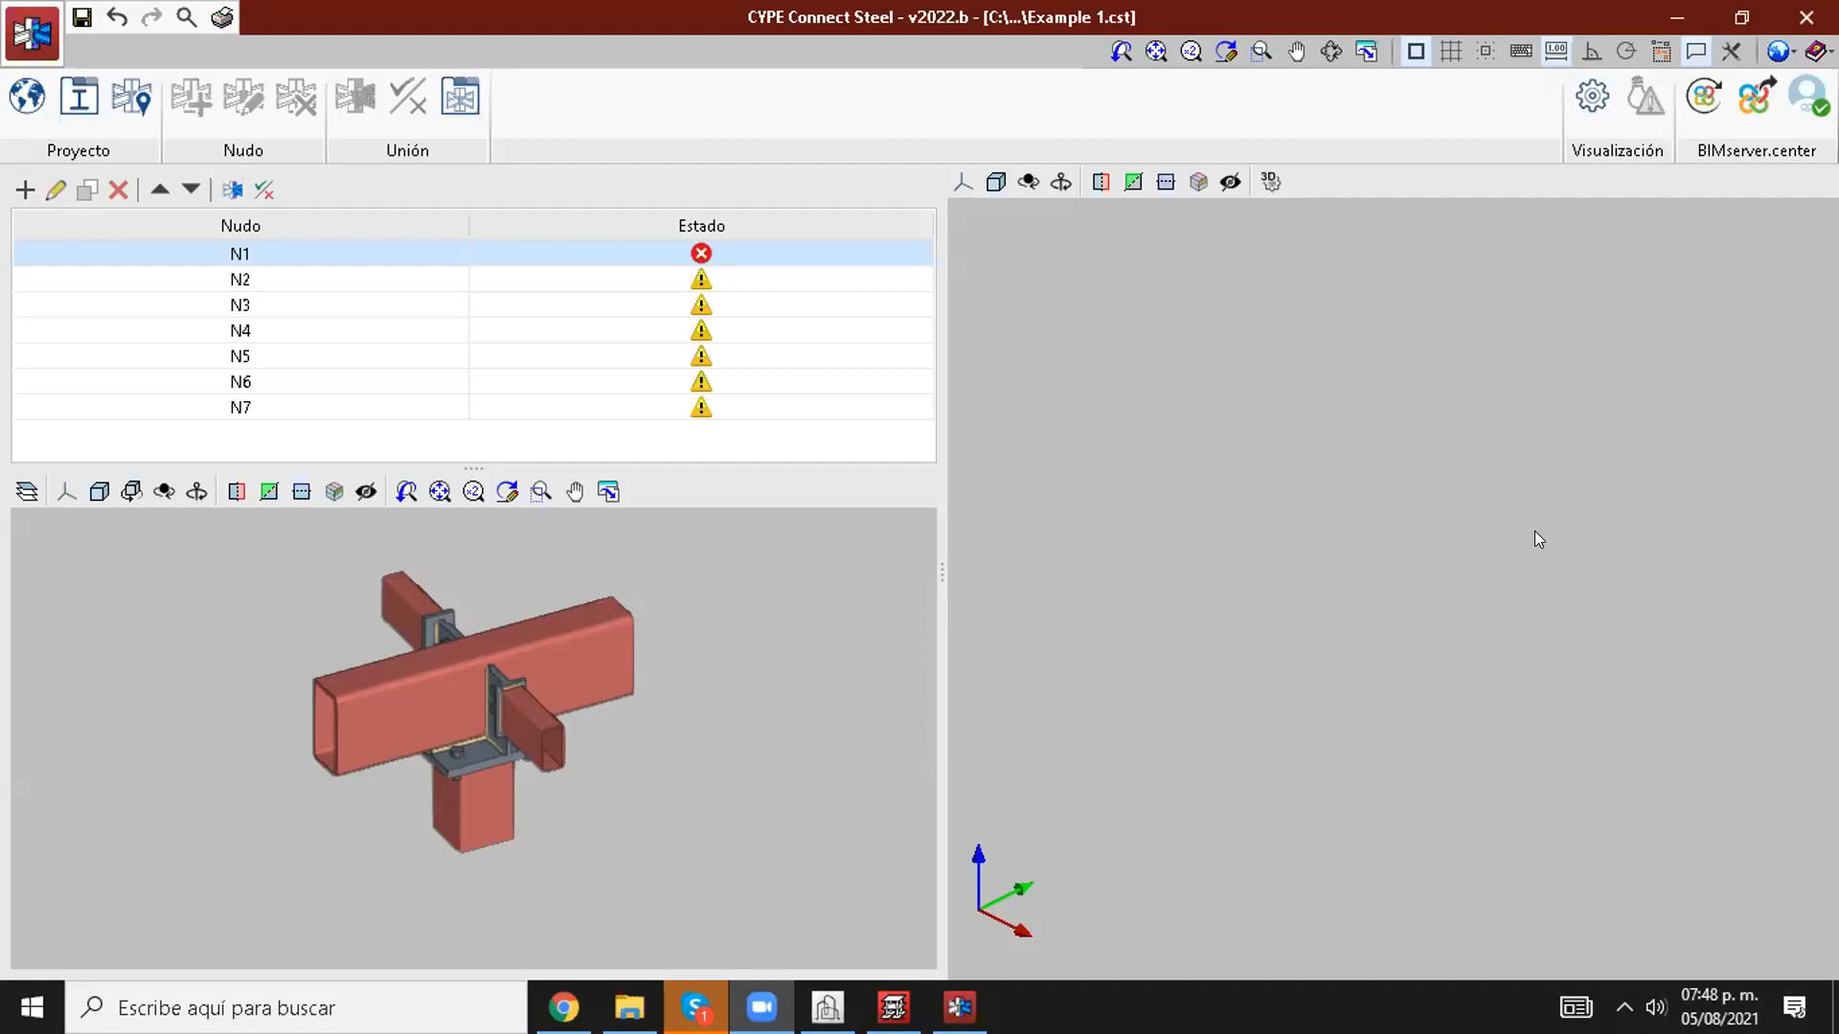
Step: Switch to CYPECAD's beam definition, view the group's inclined slabs and level changes settings, and close them without changes
left_click(893, 1007)
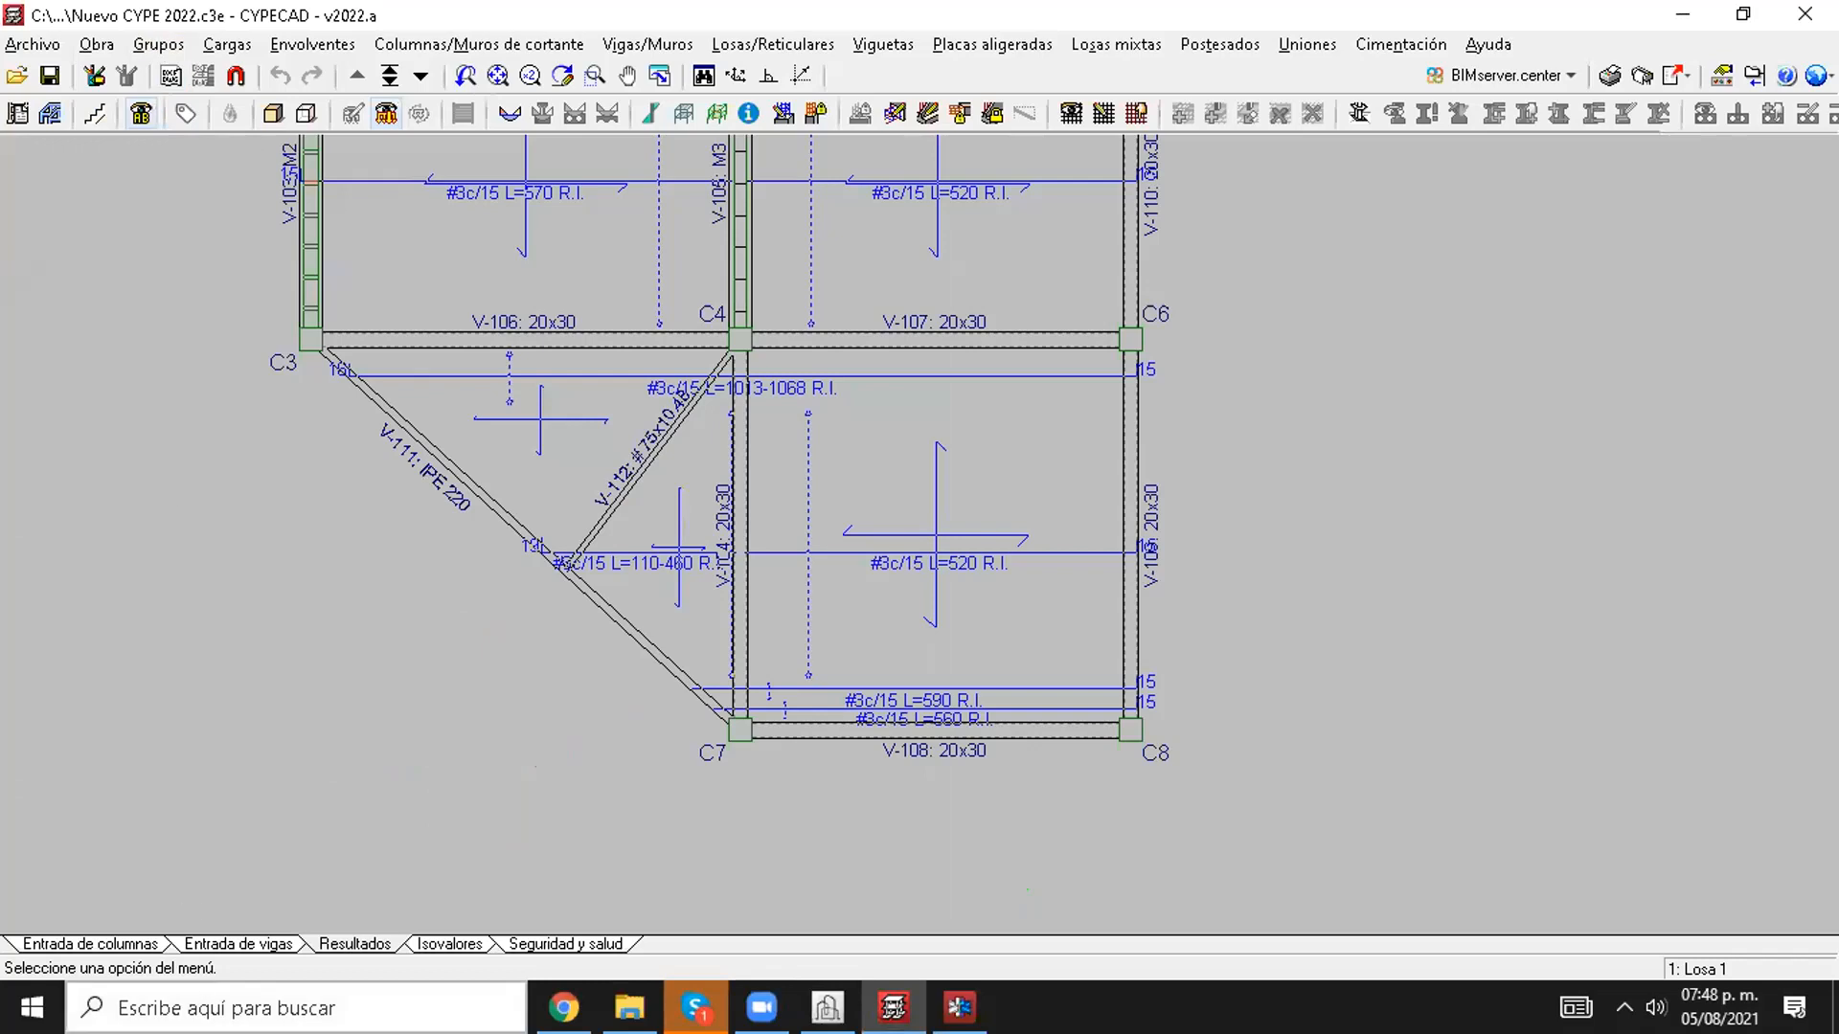
left_click(209, 945)
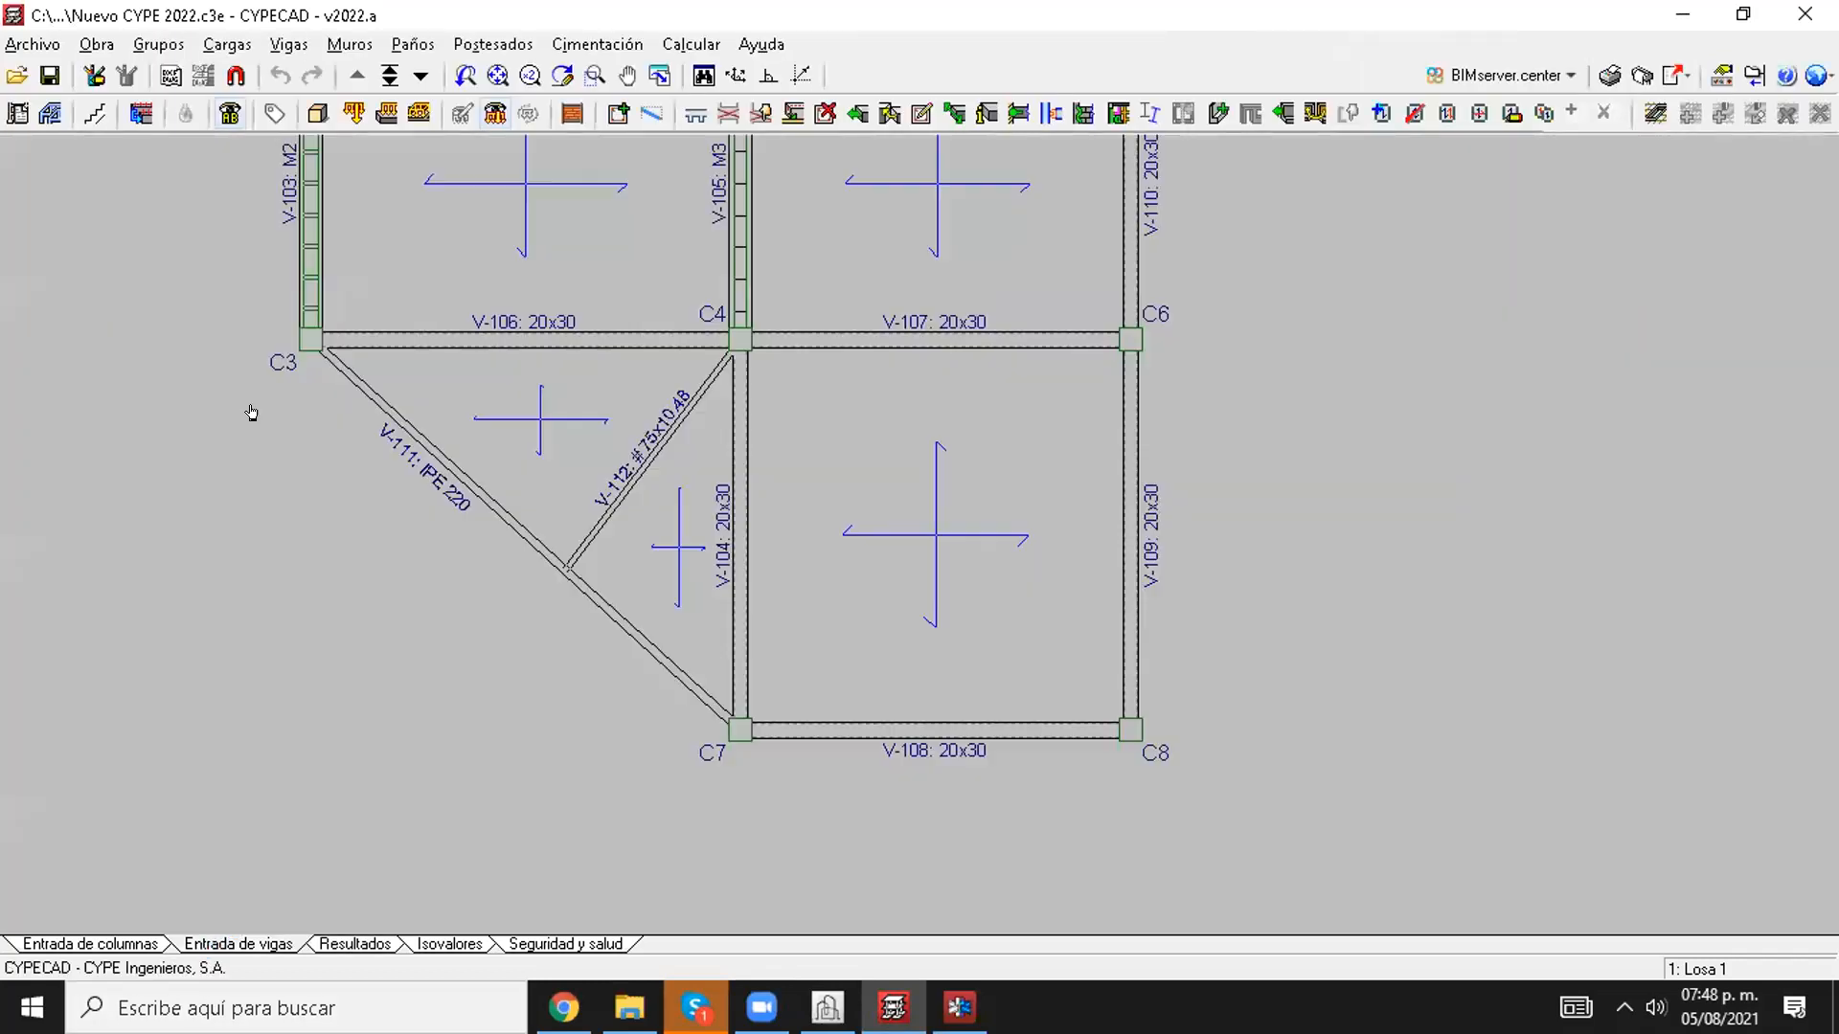
left_click(227, 44)
mouse_move(175, 42)
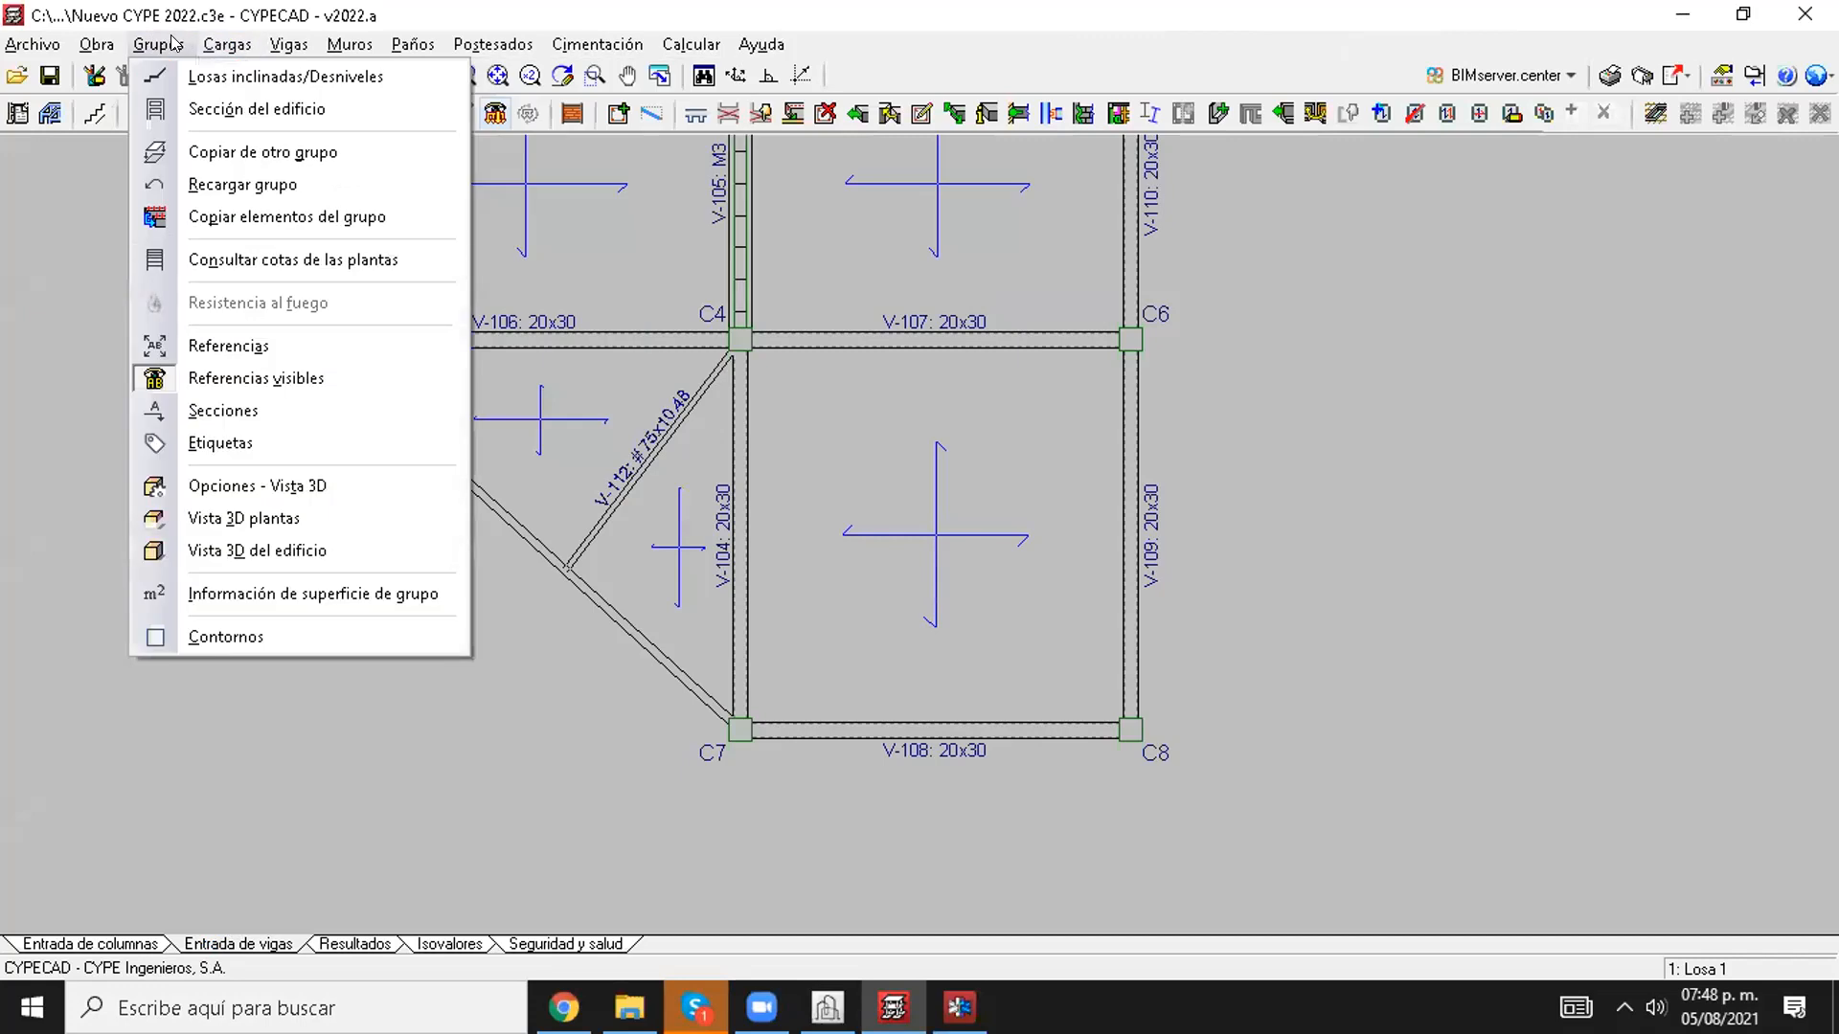
left_click(202, 74)
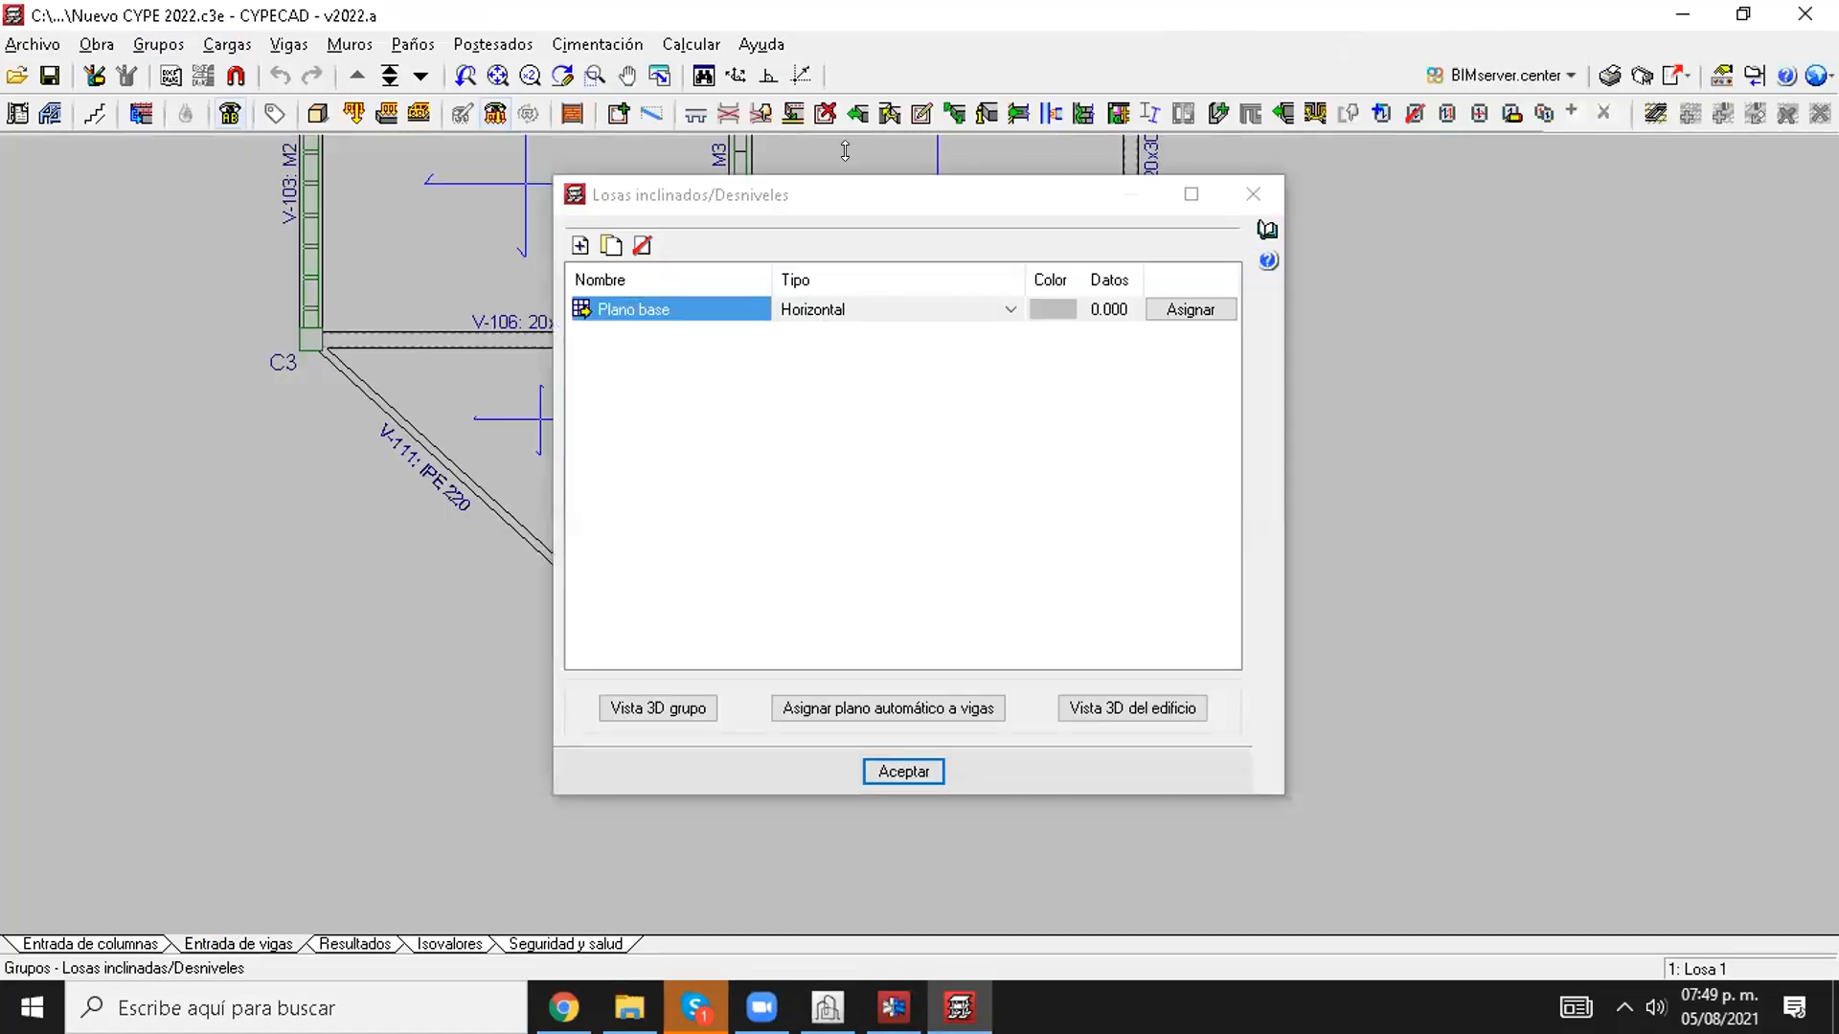
left_click(1252, 193)
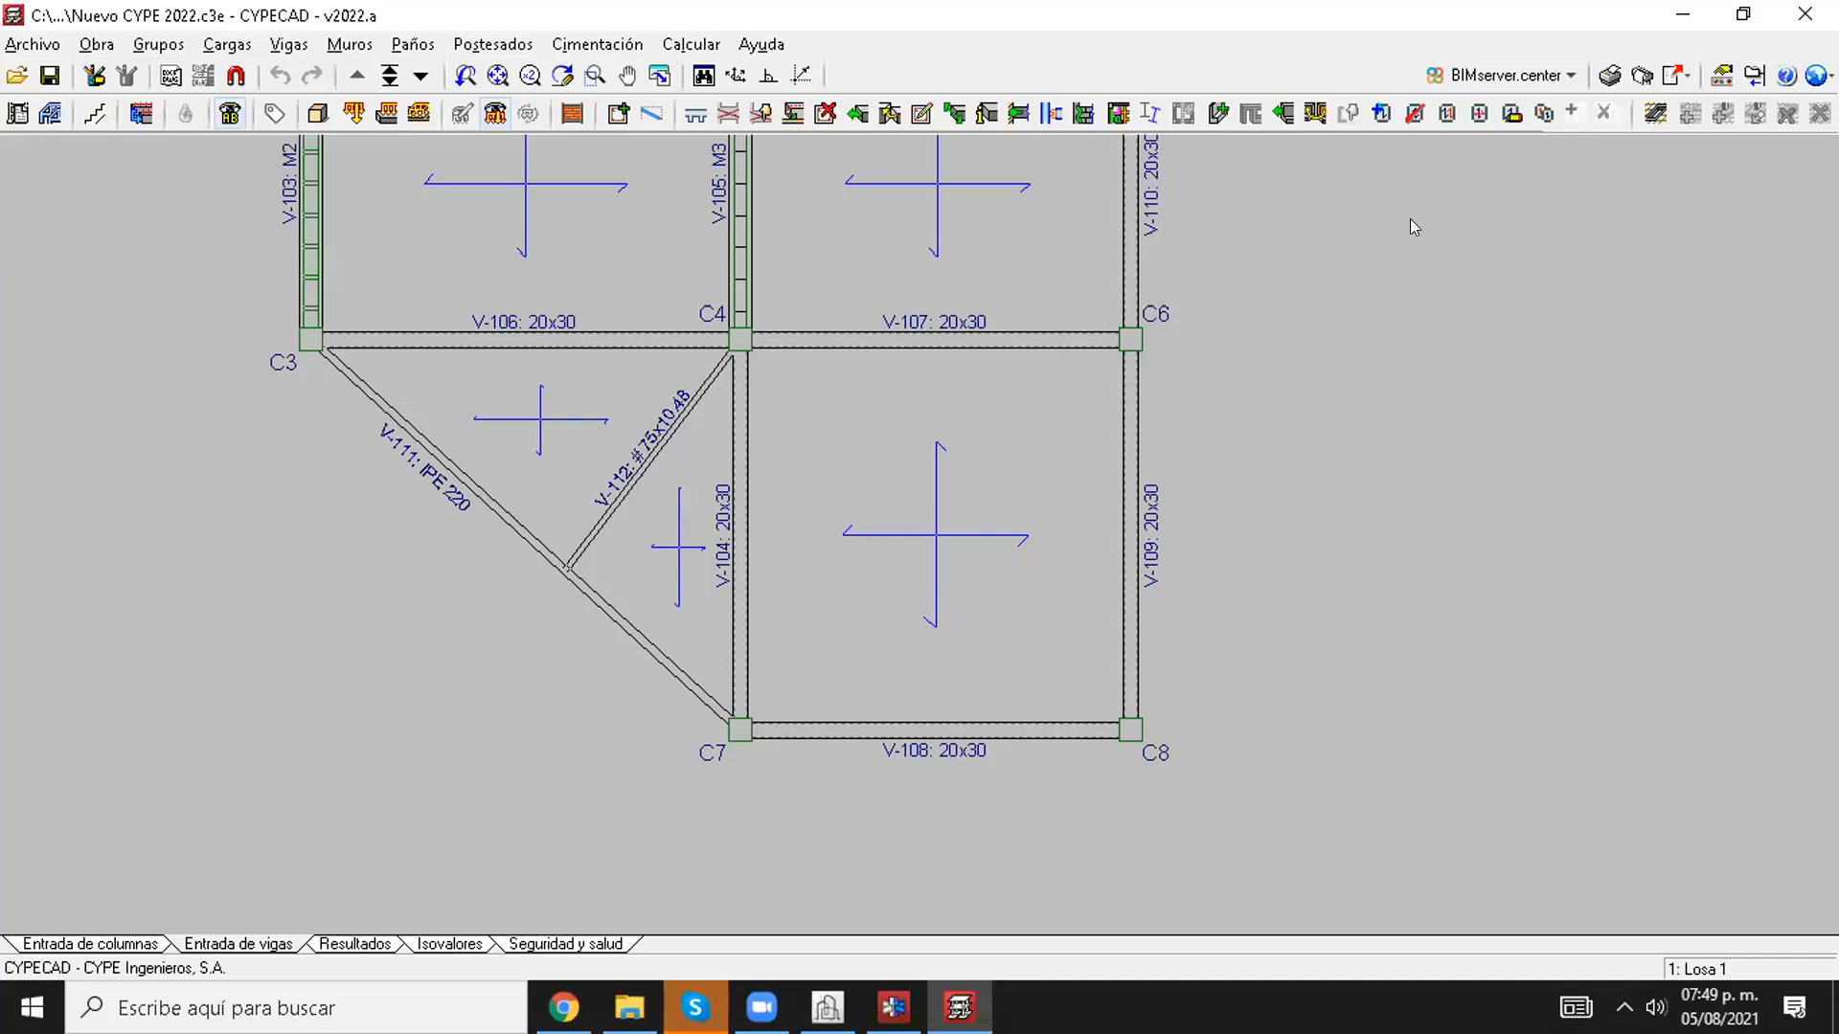
left_click(1405, 116)
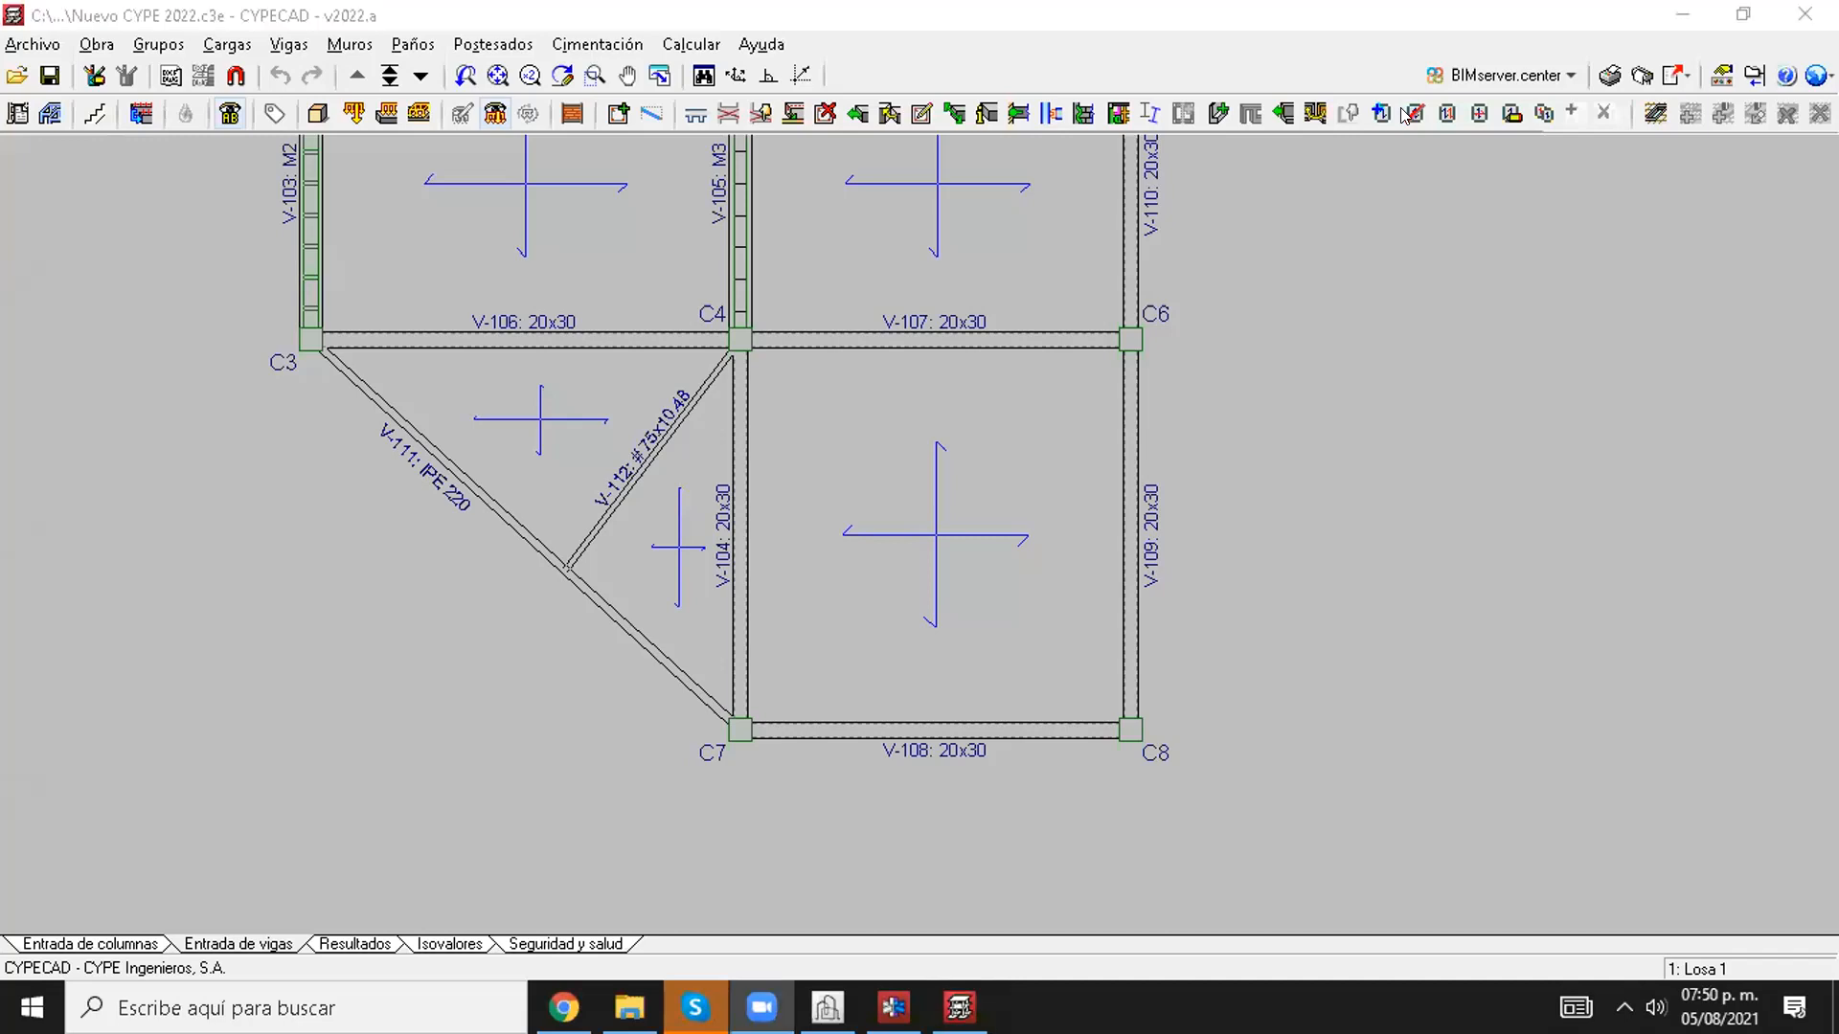